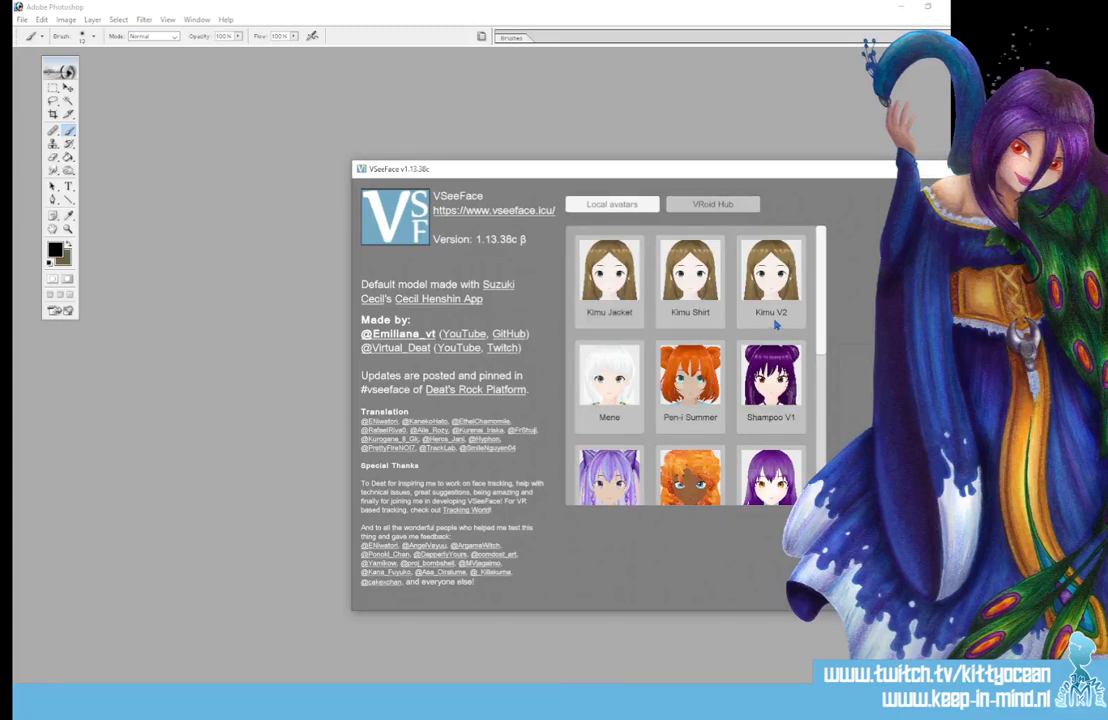
- Open the blank four-panel comic template penbase0002024.psd
{"action": "key", "text": "alt+F4"}
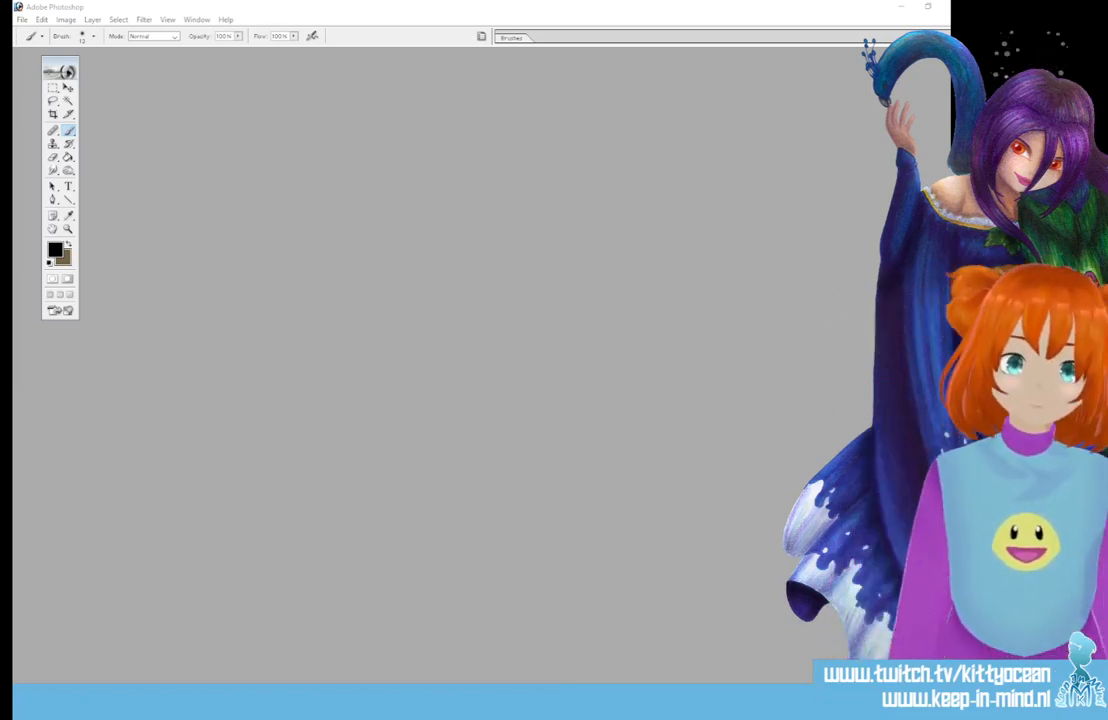
{"action": "left_click", "coordinate": [24, 20]}
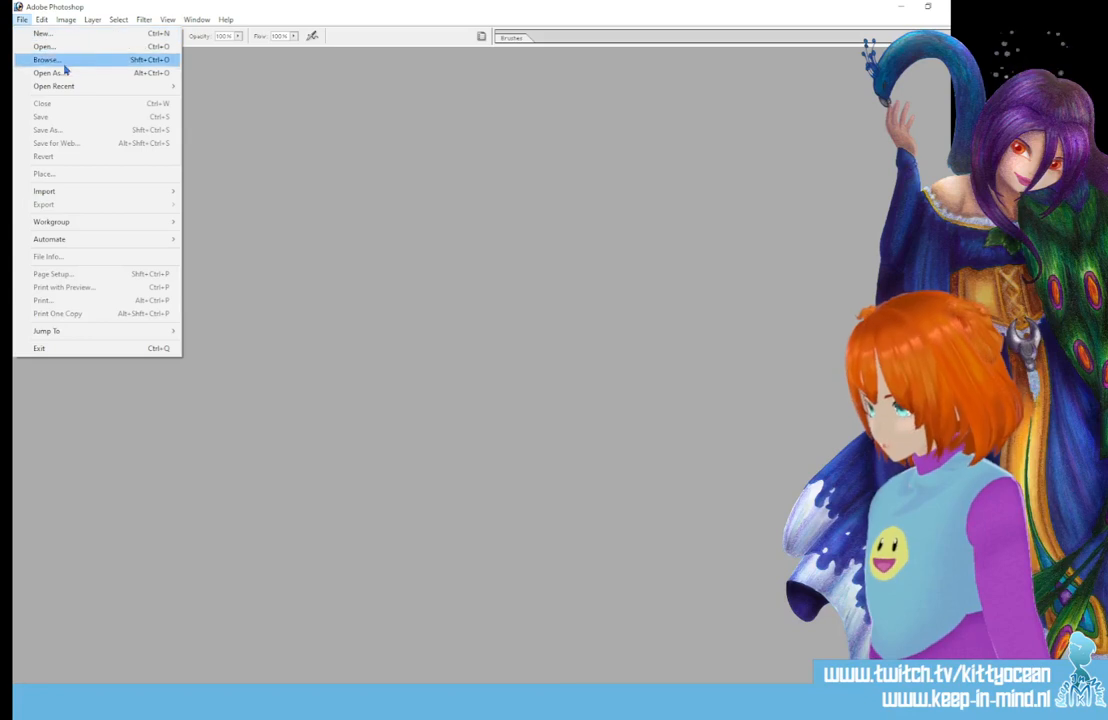
{"action": "mouse_move", "coordinate": [79, 87]}
{"action": "left_click", "coordinate": [275, 96]}
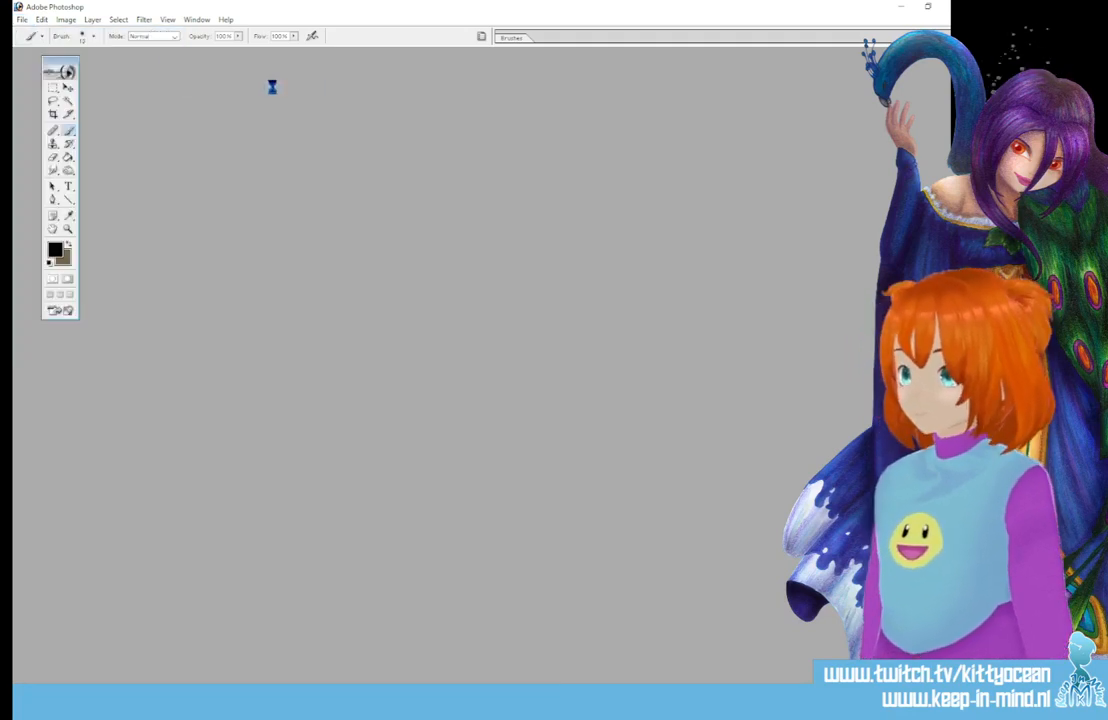
{"action": "left_click", "coordinate": [771, 57]}
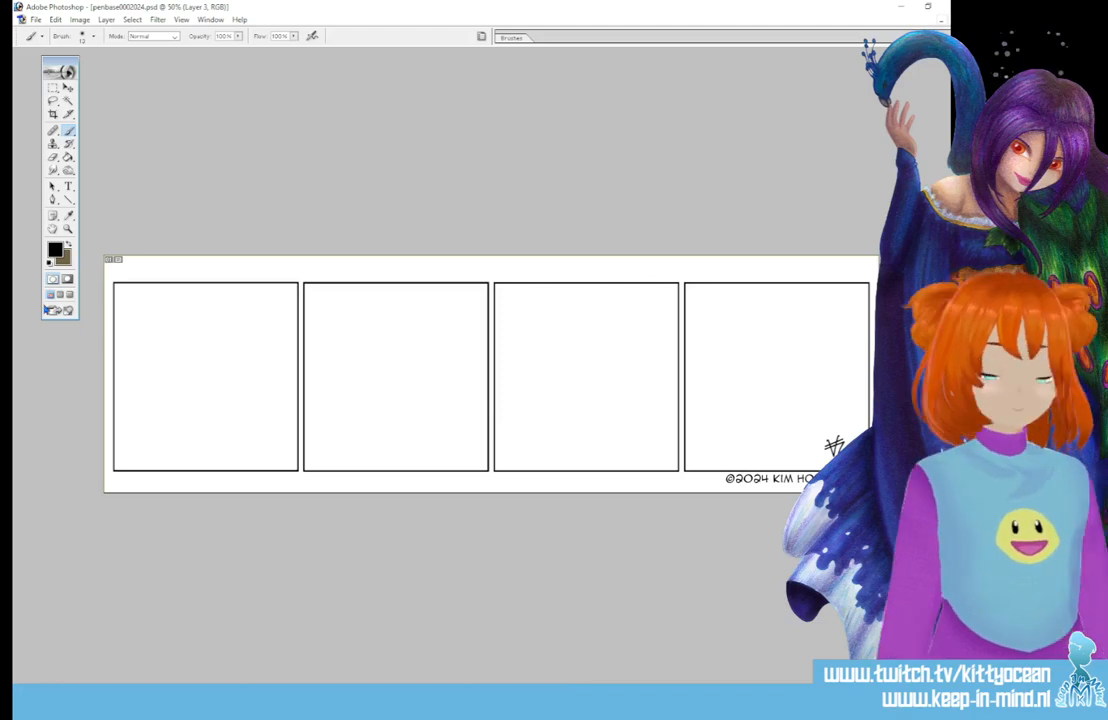
- Save the comic template as a new Photoshop file named 819
{"action": "left_click", "coordinate": [35, 19]}
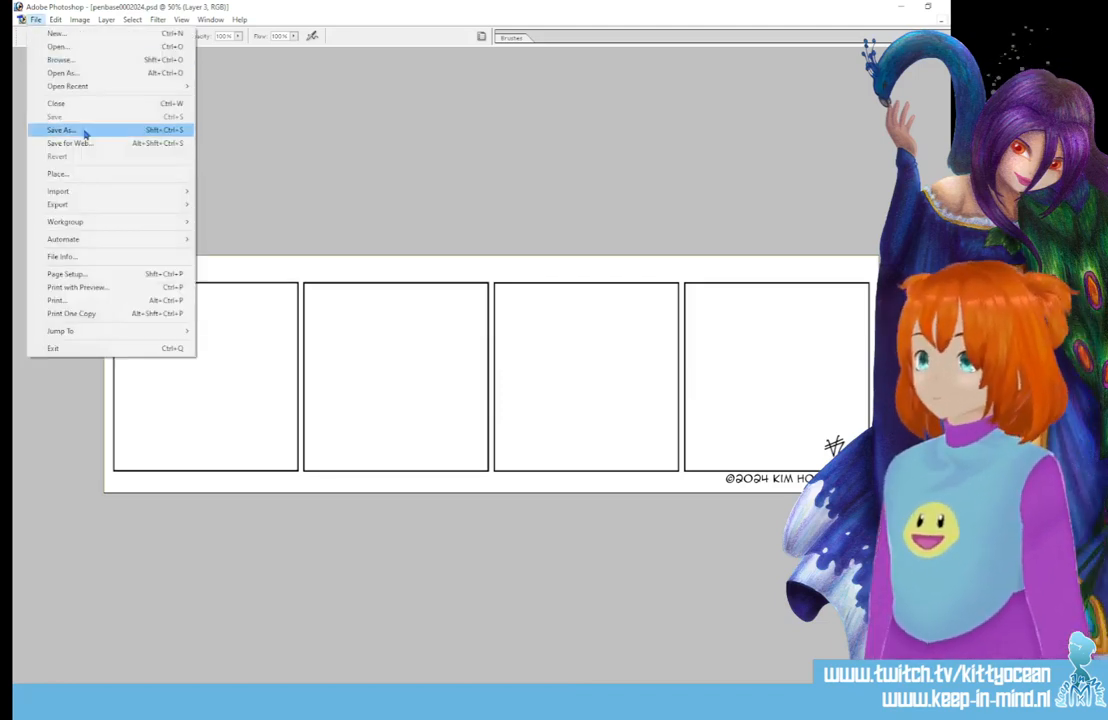
{"action": "left_click", "coordinate": [85, 133]}
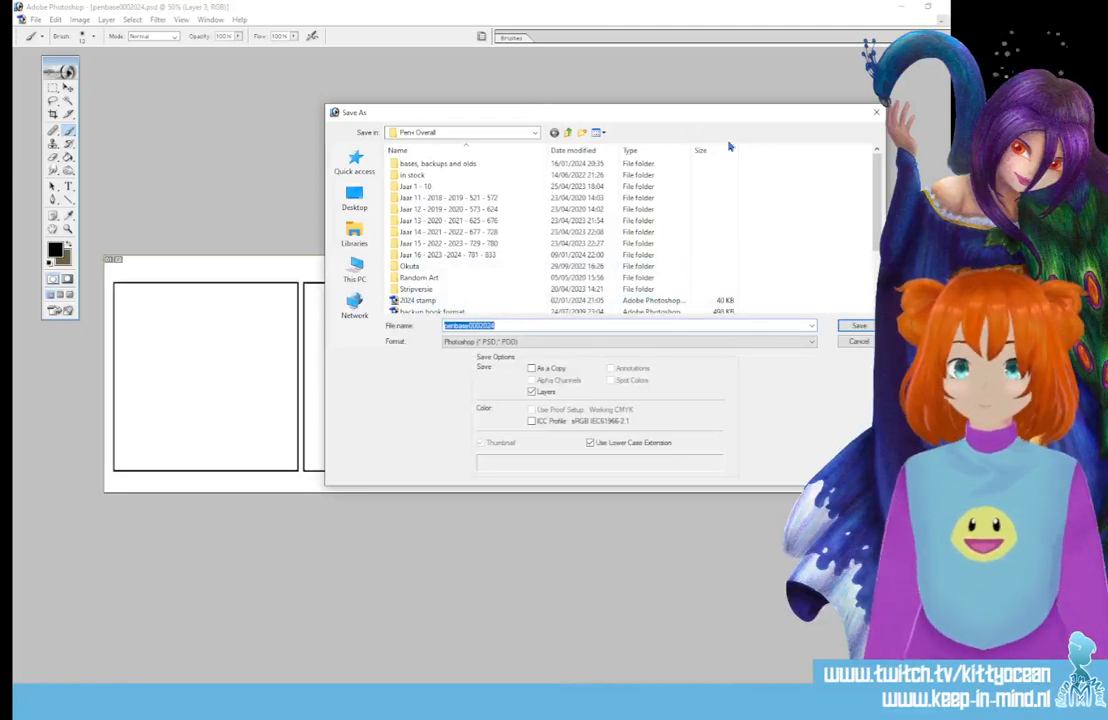
{"action": "left_click_drag", "start_coordinate": [680, 118], "coordinate": [1107, 118]}
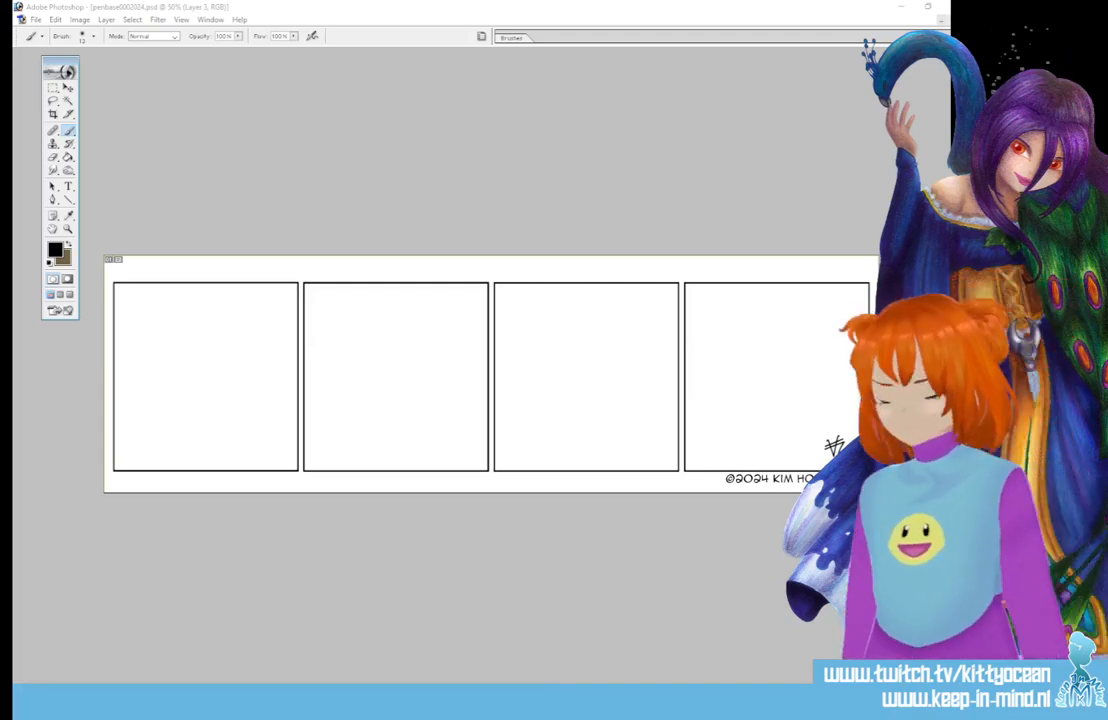
{"action": "key", "text": "Return"}
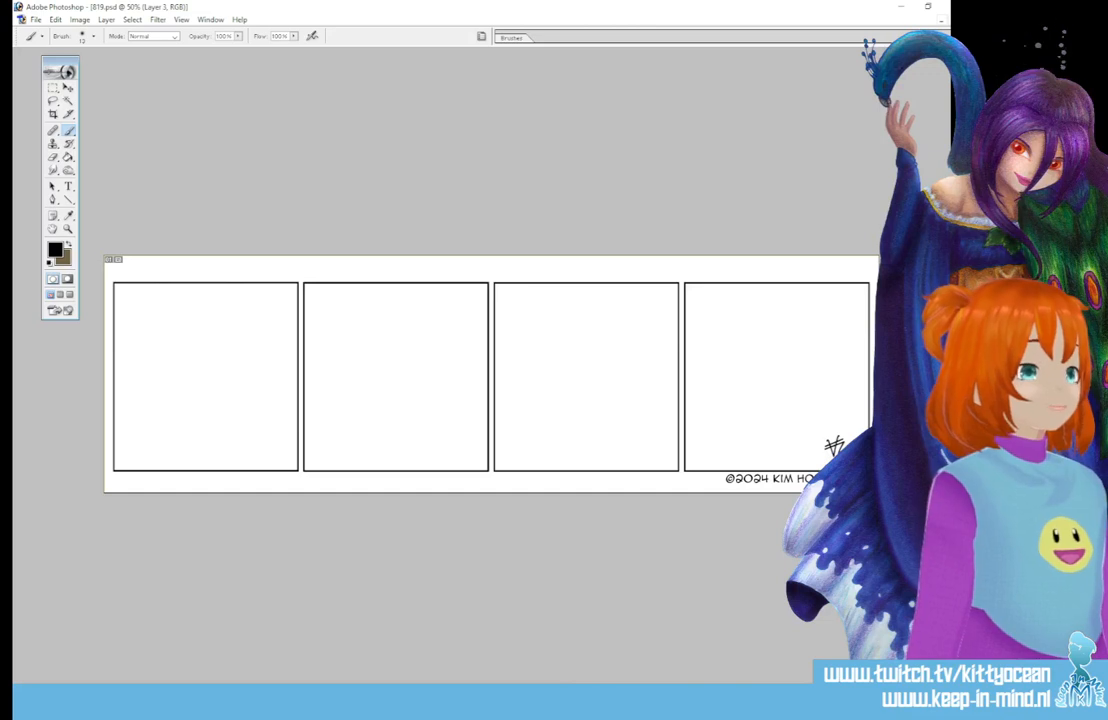
- Paste the number, title and speech text layers of strip 401, "Daar zit een luchtje aan", into the blank strip
{"action": "key", "text": "ctrl+v"}
{"action": "key", "text": "ctrl+v"}
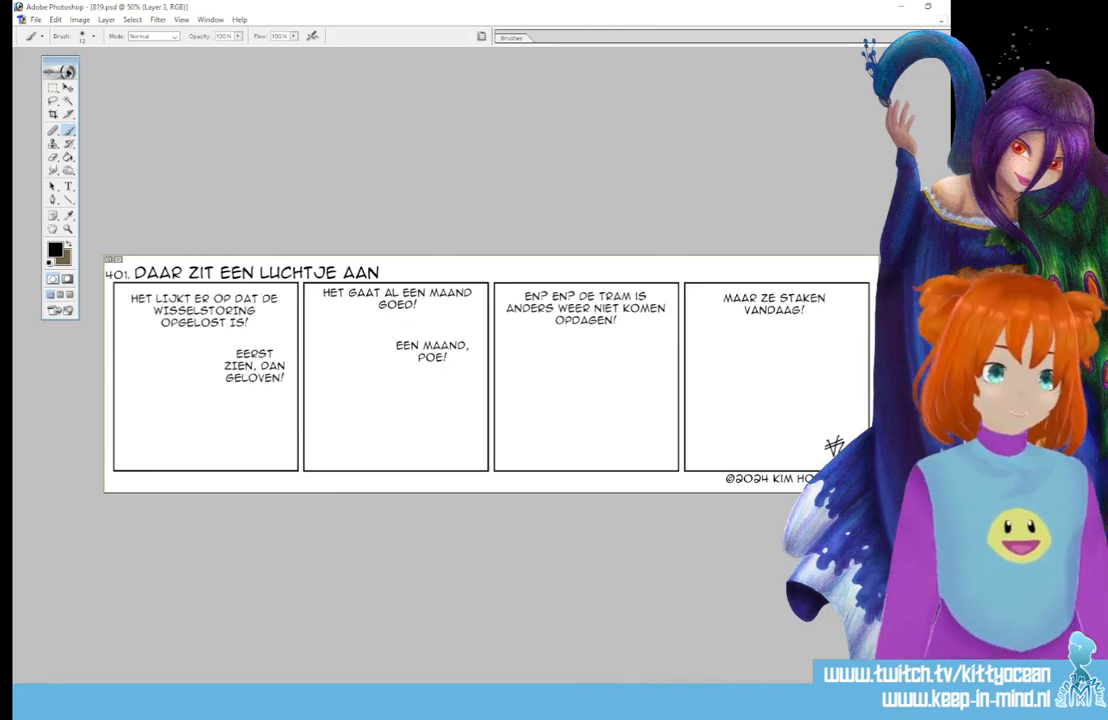
{"action": "left_click", "coordinate": [925, 400]}
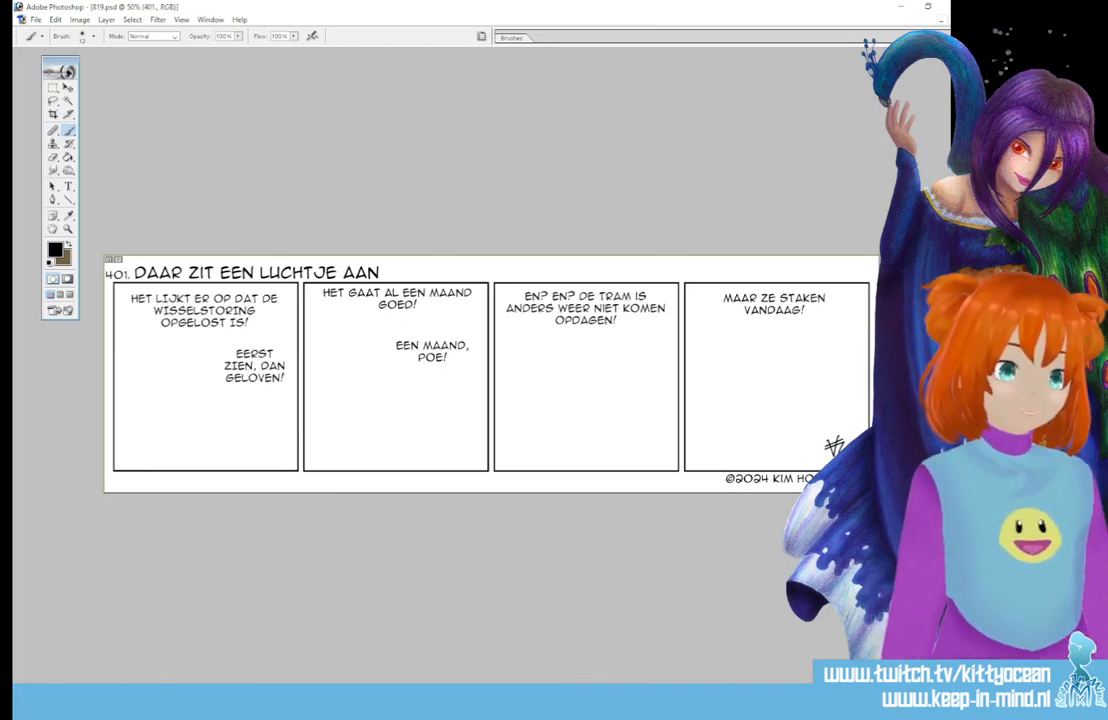
- Change the strip number before the title to 819 with the Type tool
{"action": "left_click", "coordinate": [68, 186]}
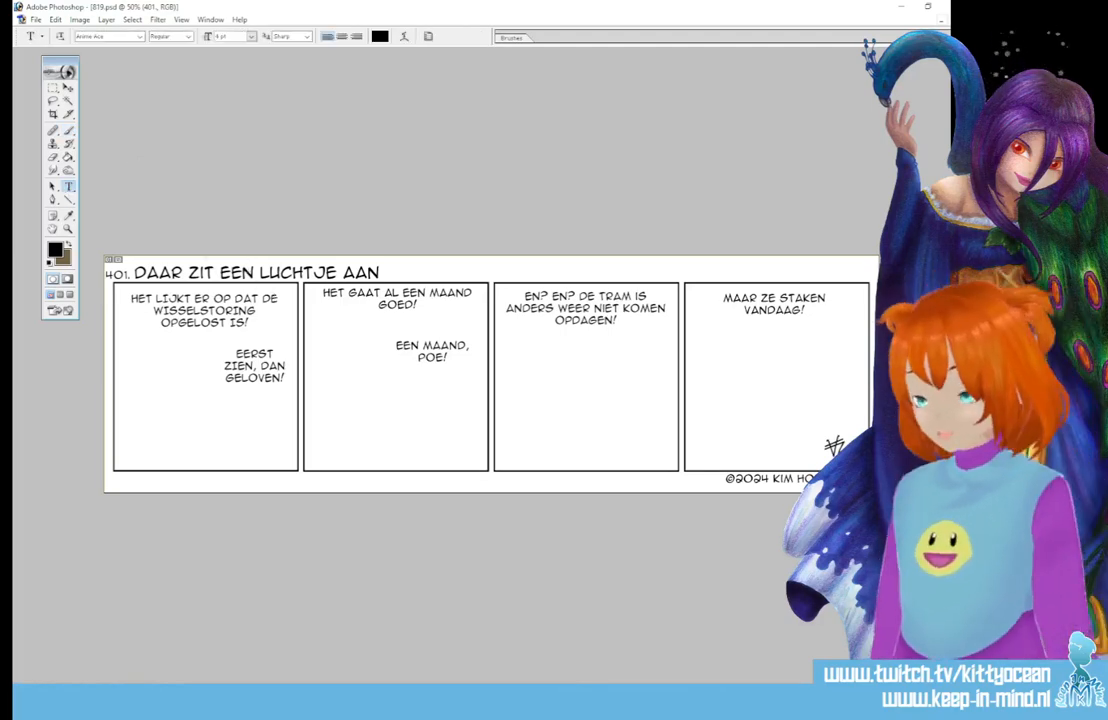
{"action": "left_click_drag", "start_coordinate": [107, 275], "coordinate": [133, 275]}
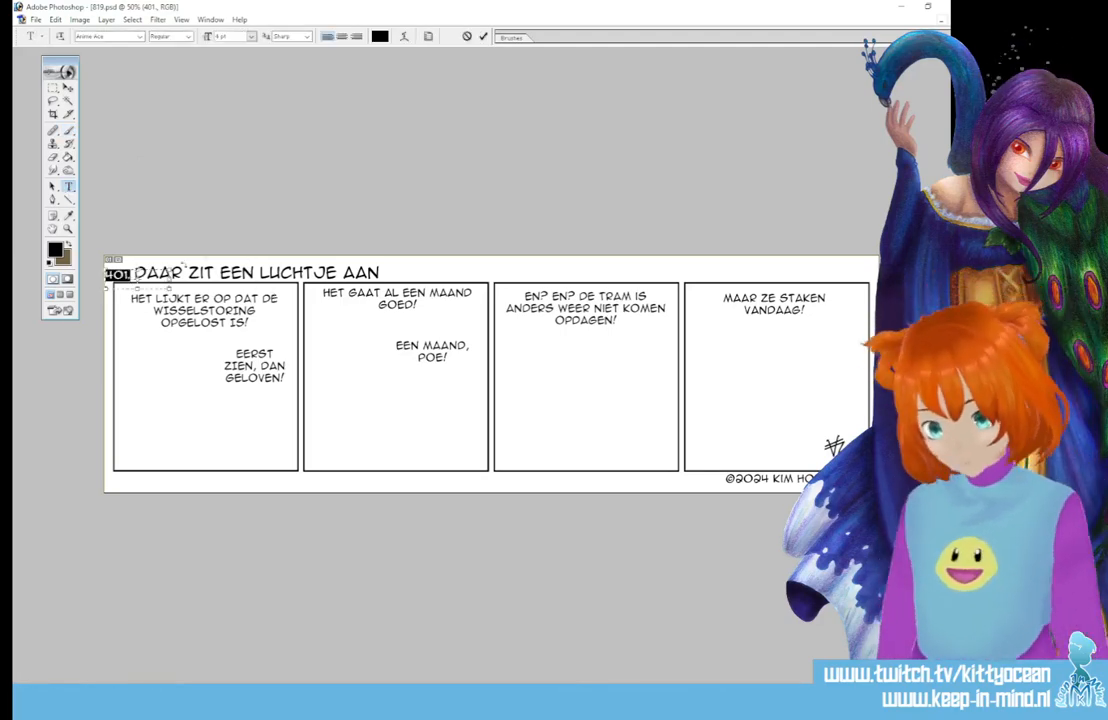
{"action": "type", "text": "81"}
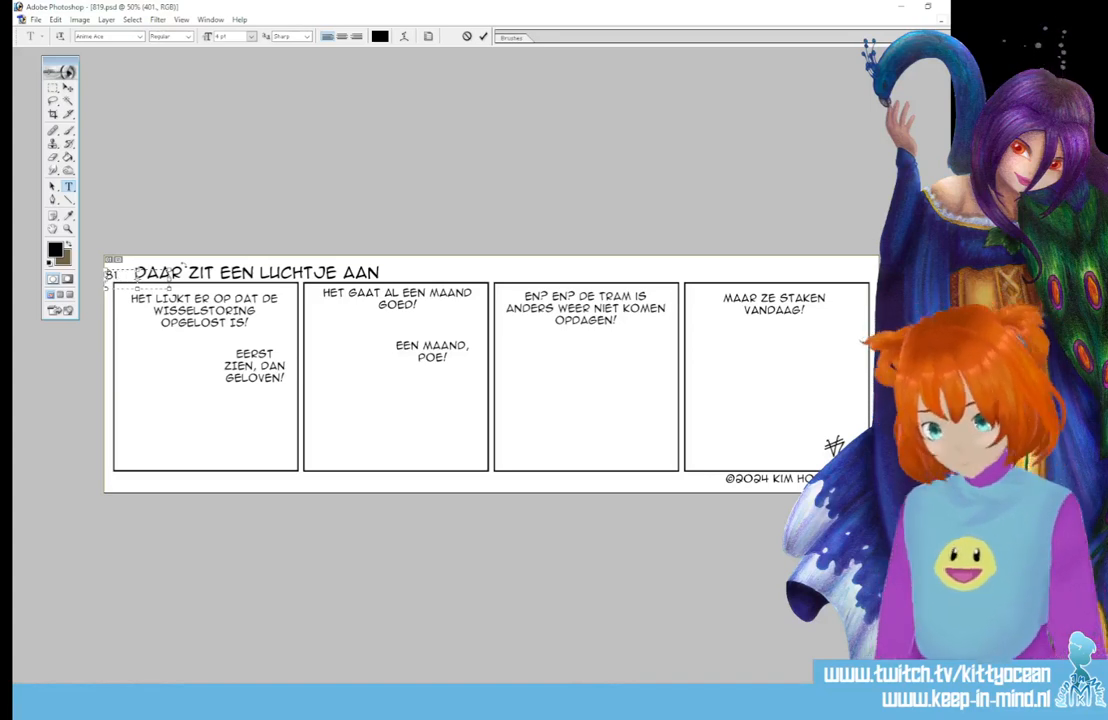
{"action": "type", "text": "9"}
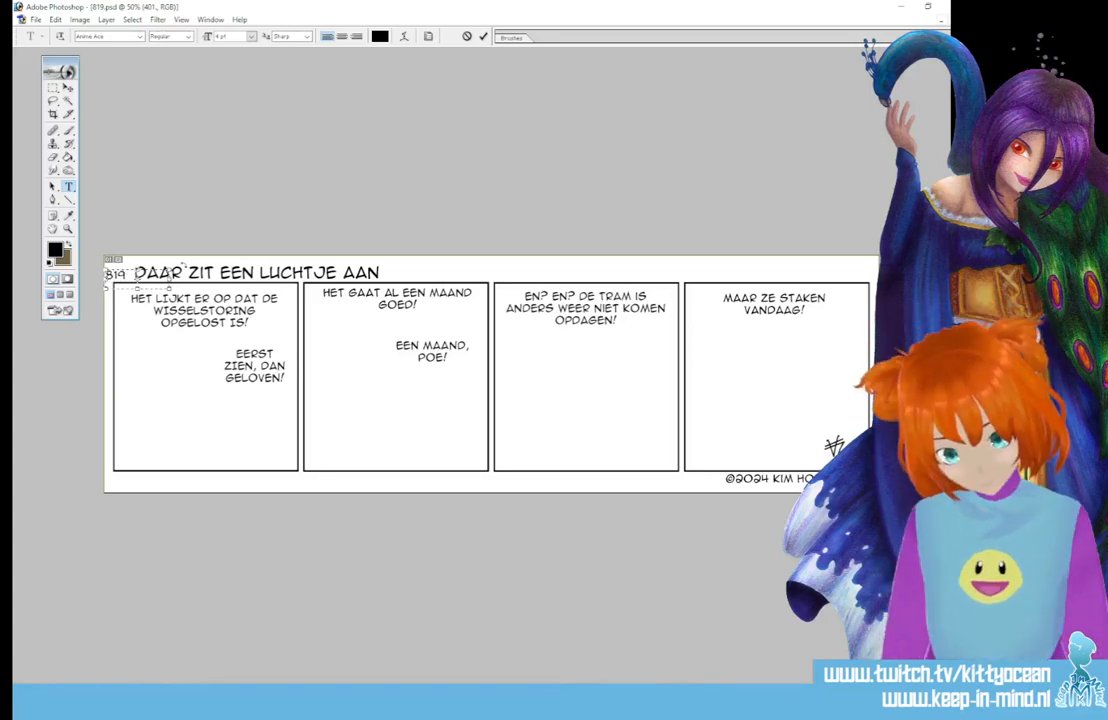
{"action": "left_click", "coordinate": [483, 37]}
- Replace the strip's title with "ZILTE ZEEMUZIEK"
{"action": "left_click", "coordinate": [197, 276]}
{"action": "key", "text": "ctrl+a"}
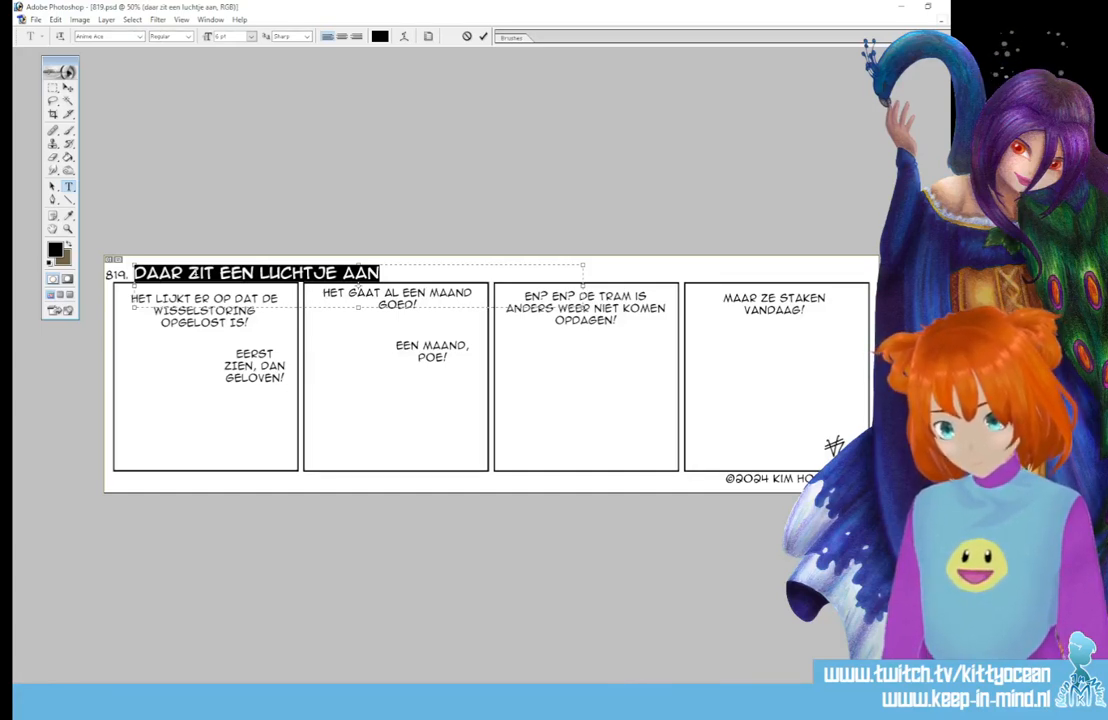
{"action": "type", "text": "ZW"}
{"action": "key", "text": "BackSpace"}
{"action": "key", "text": "BackSpace"}
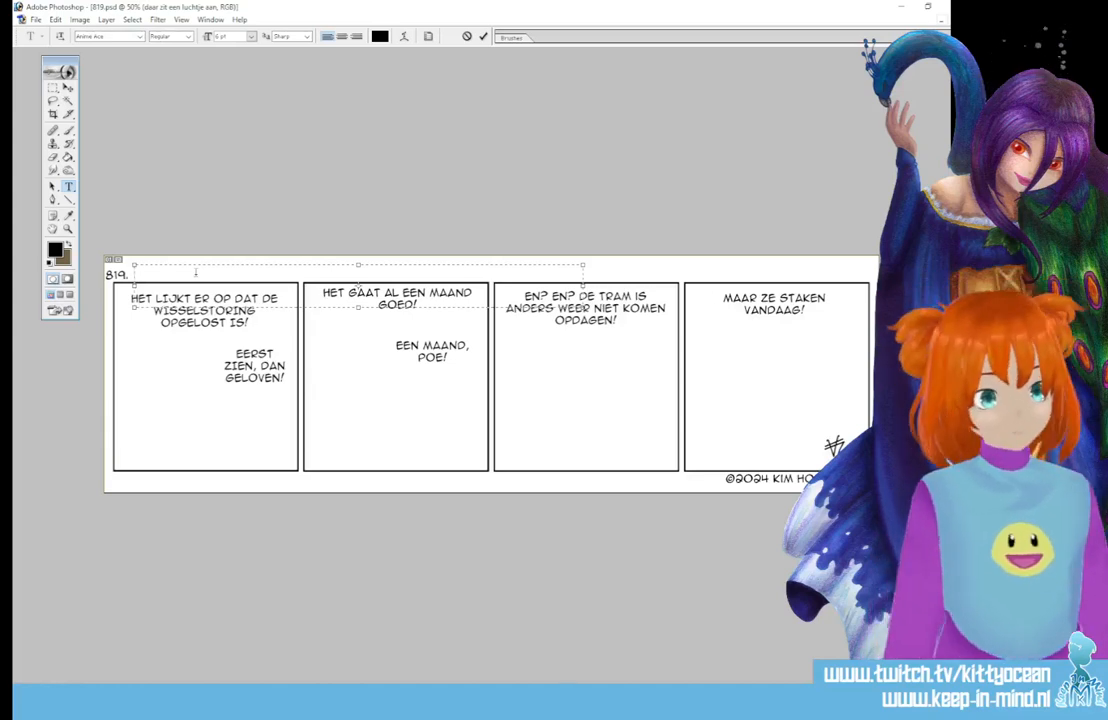
{"action": "type", "text": "ZILTE"}
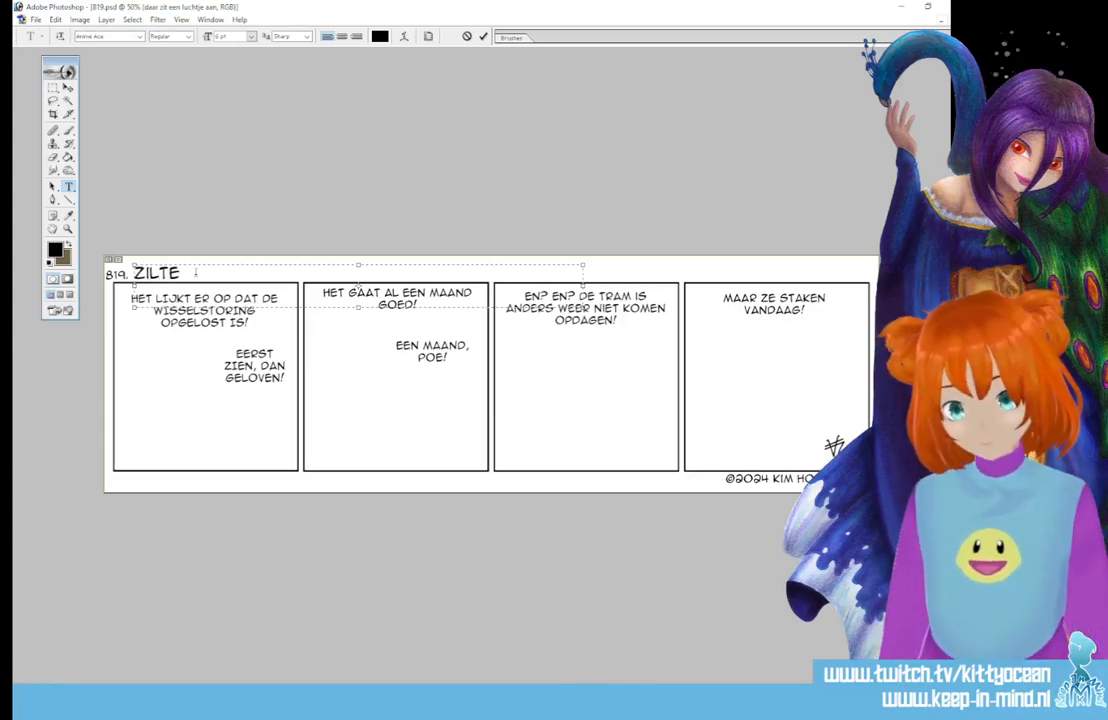
{"action": "type", "text": " ZEEMUZIEK"}
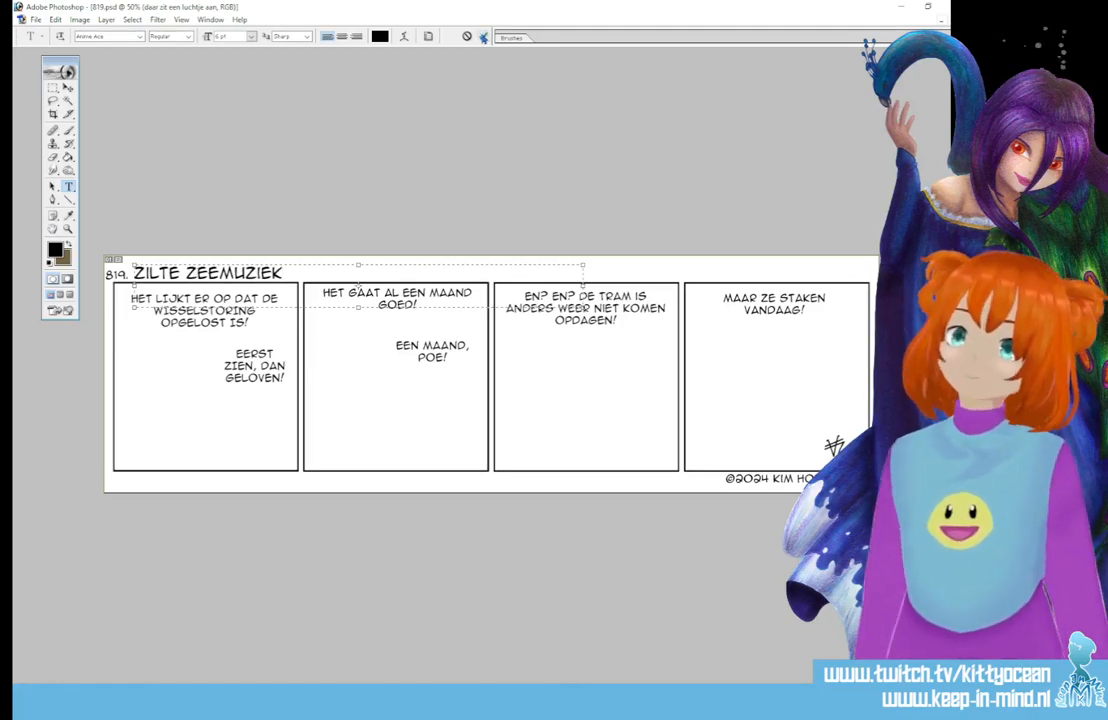
- Replace the upper speech text in the first panel with "DOE JE DIT JAAR WEER MEE MET 'GLUREN BIJ DE BUREN?'"
{"action": "left_click", "coordinate": [205, 310]}
{"action": "key", "text": "ctrl+a"}
{"action": "type", "text": "D"}
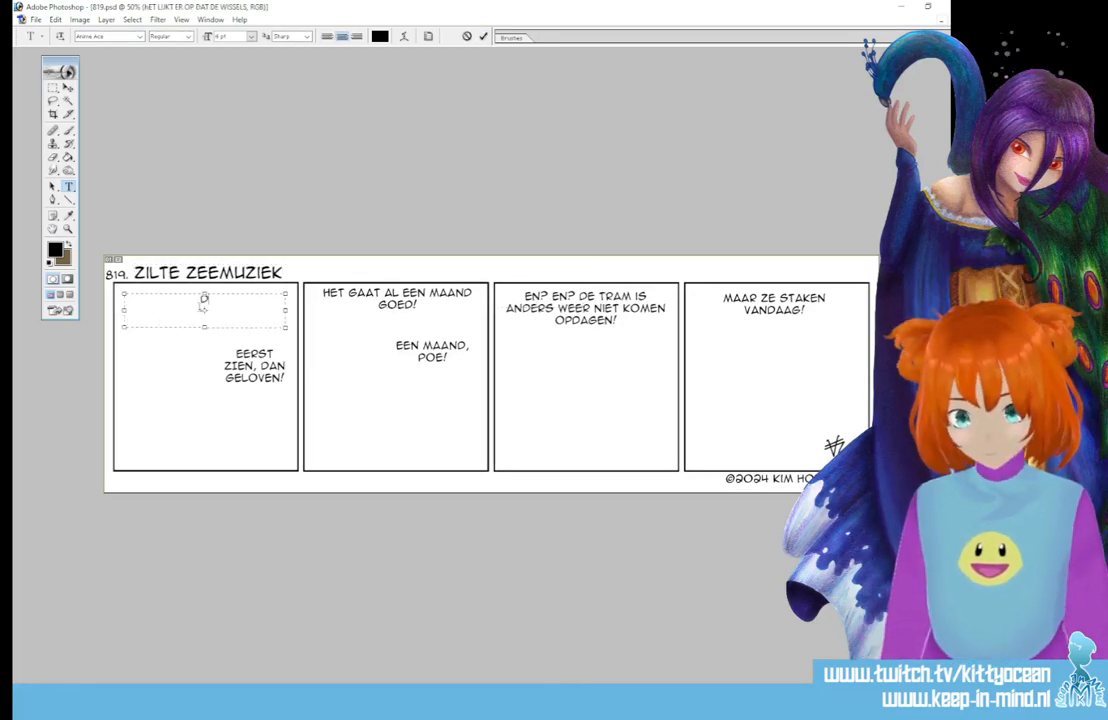
{"action": "type", "text": "OE JE DIT JAA"}
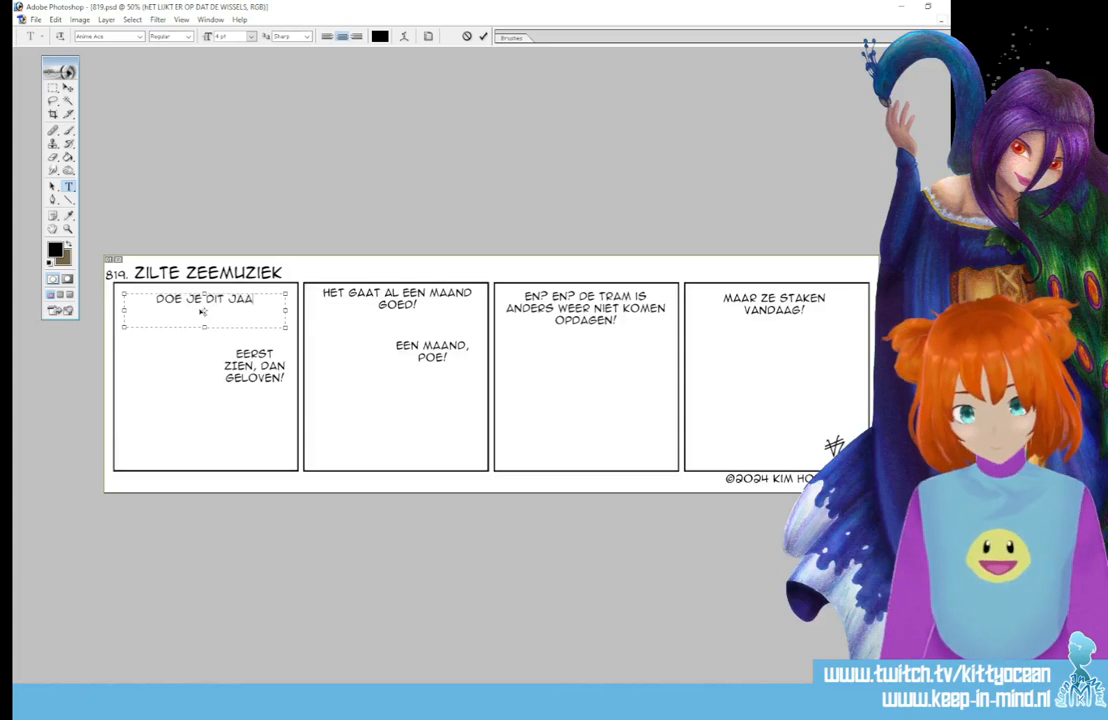
{"action": "type", "text": "R WEER MEE MET"}
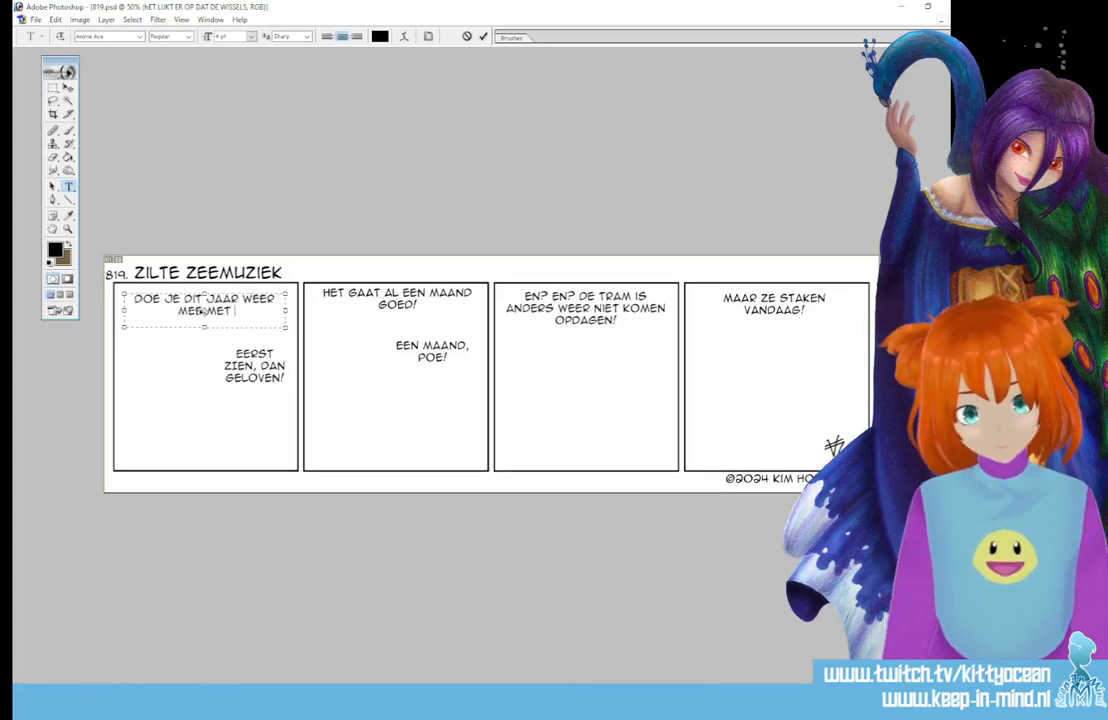
{"action": "type", "text": " 'GLUREN BIJ DE"}
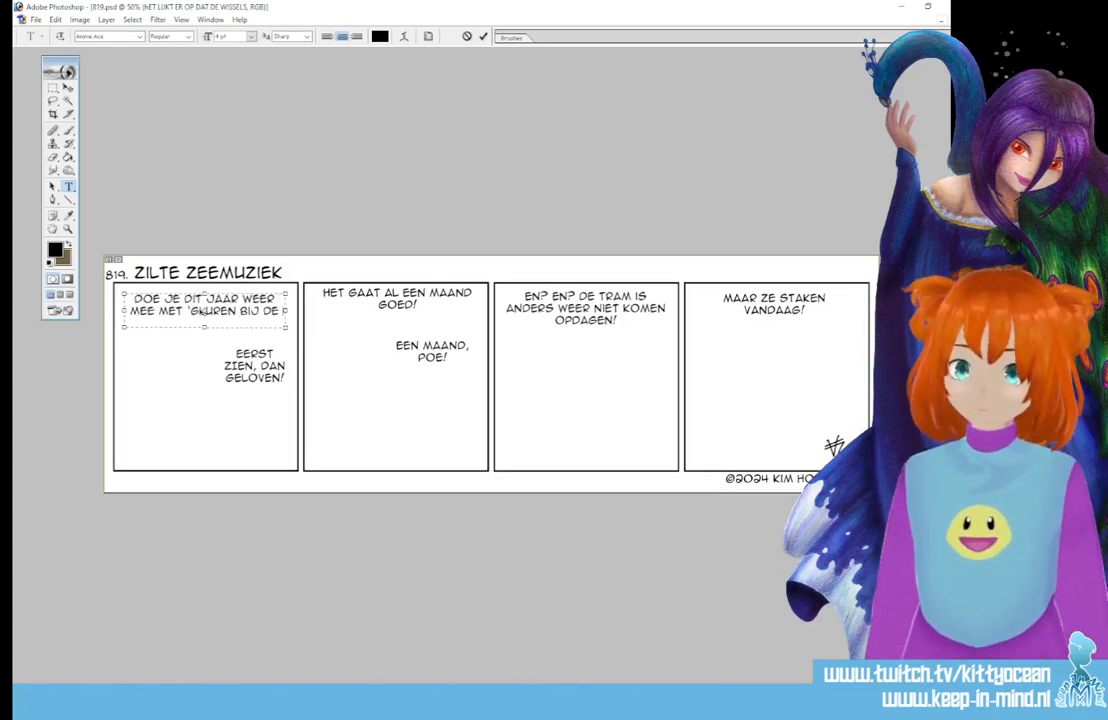
{"action": "type", "text": " BUREN"}
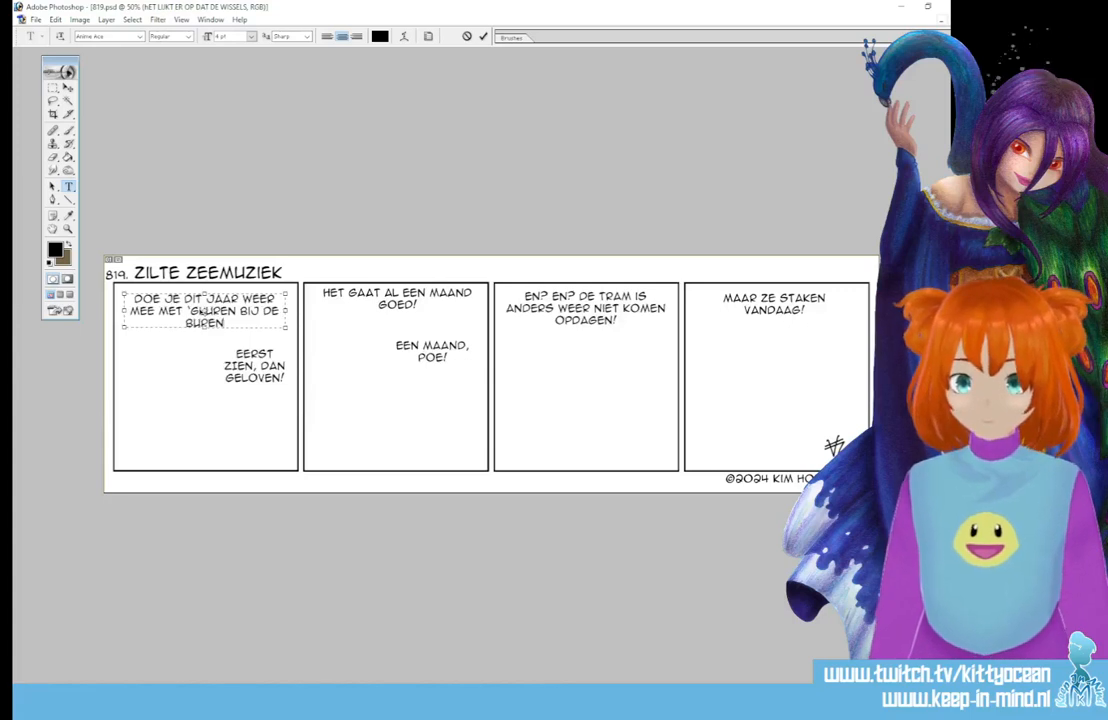
{"action": "type", "text": "'?"}
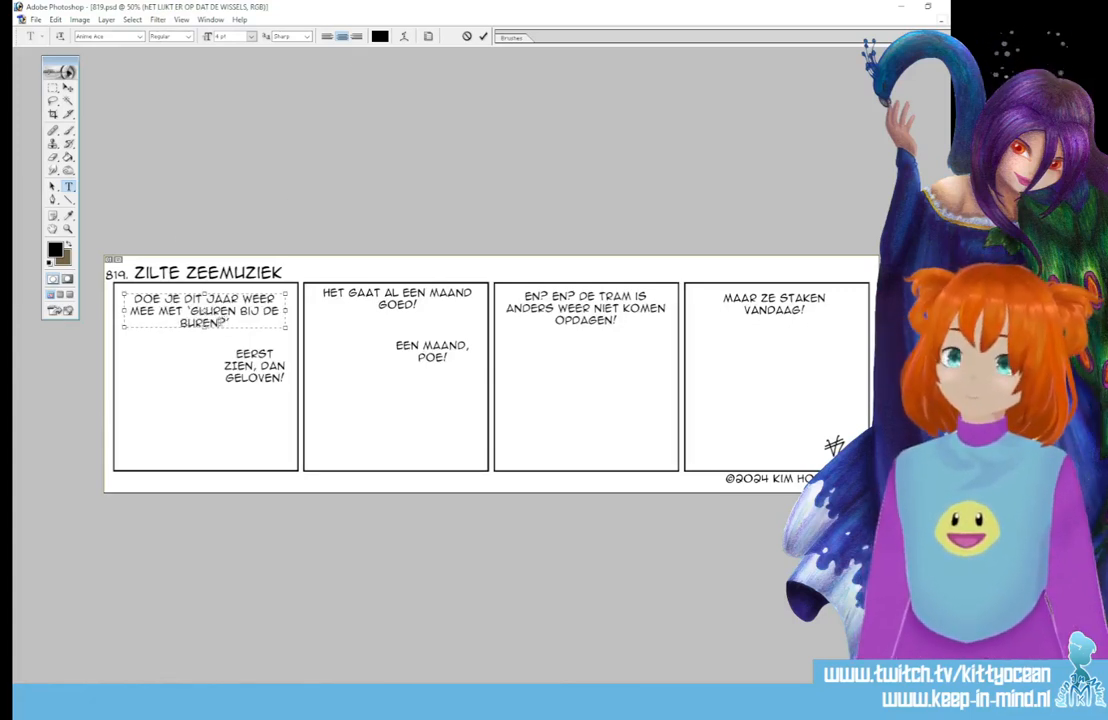
- Correct the punctuation ending the first panel's upper speech text so the question mark follows the closing quote: "BUREN'?"
{"action": "left_click_drag", "start_coordinate": [218, 323], "coordinate": [226, 323]}
{"action": "type", "text": "!"}
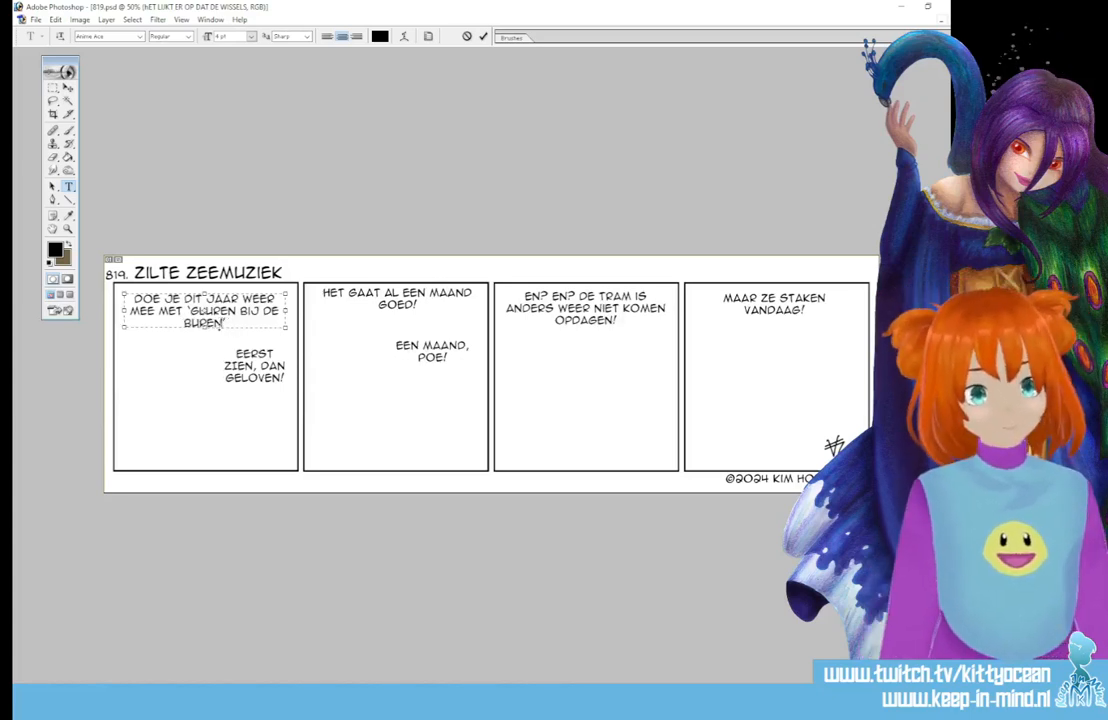
{"action": "type", "text": "?"}
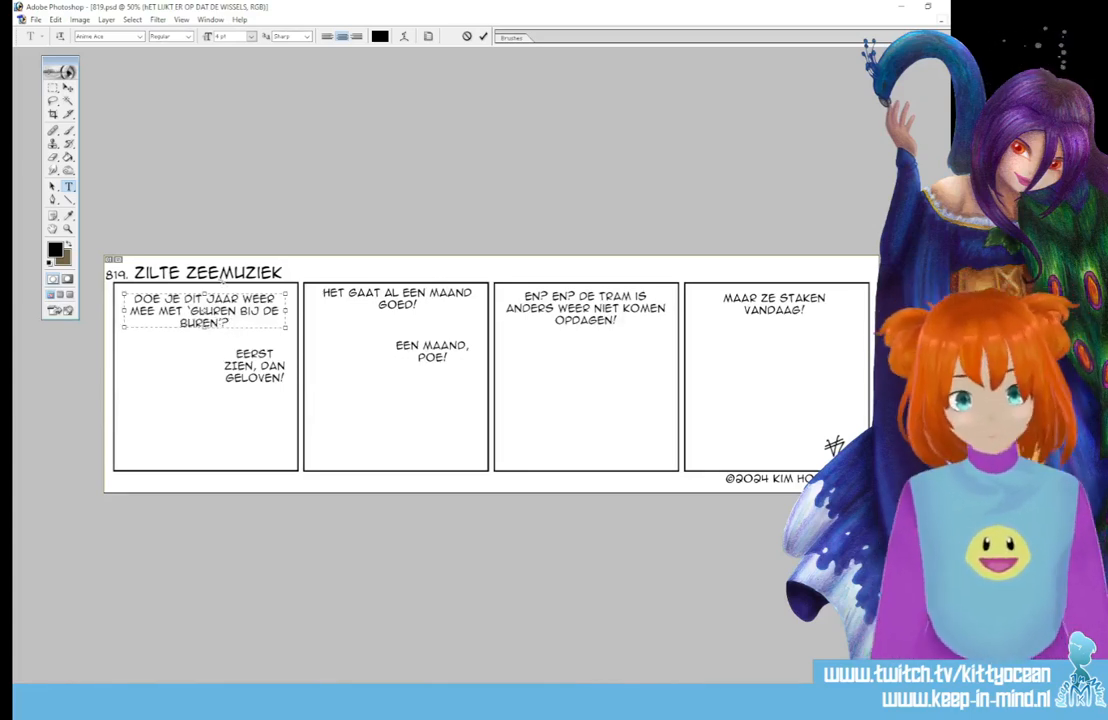
{"action": "left_click", "coordinate": [483, 37]}
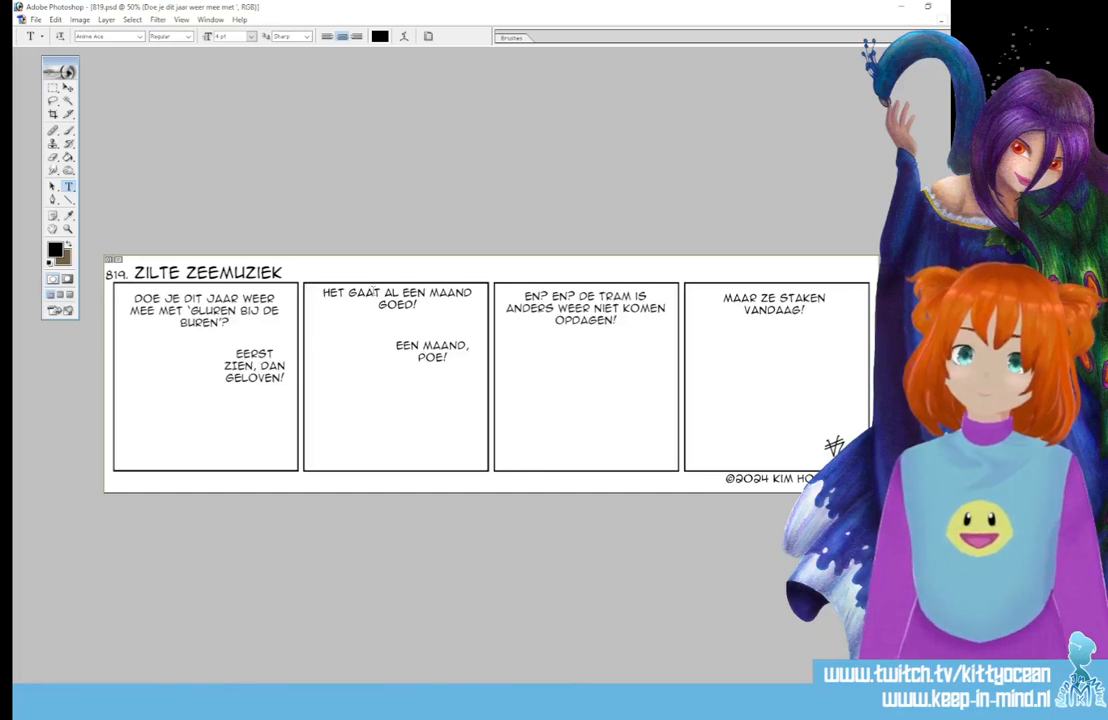
- Replace the upper speech text in the second panel with "IK HOST DIT JAAR EEN HEEL BIJZONDERE ACT: 'JAPANSE ZEEMUZIEK'."
{"action": "left_click", "coordinate": [378, 293]}
{"action": "key", "text": "ctrl+a"}
{"action": "type", "text": "Ik"}
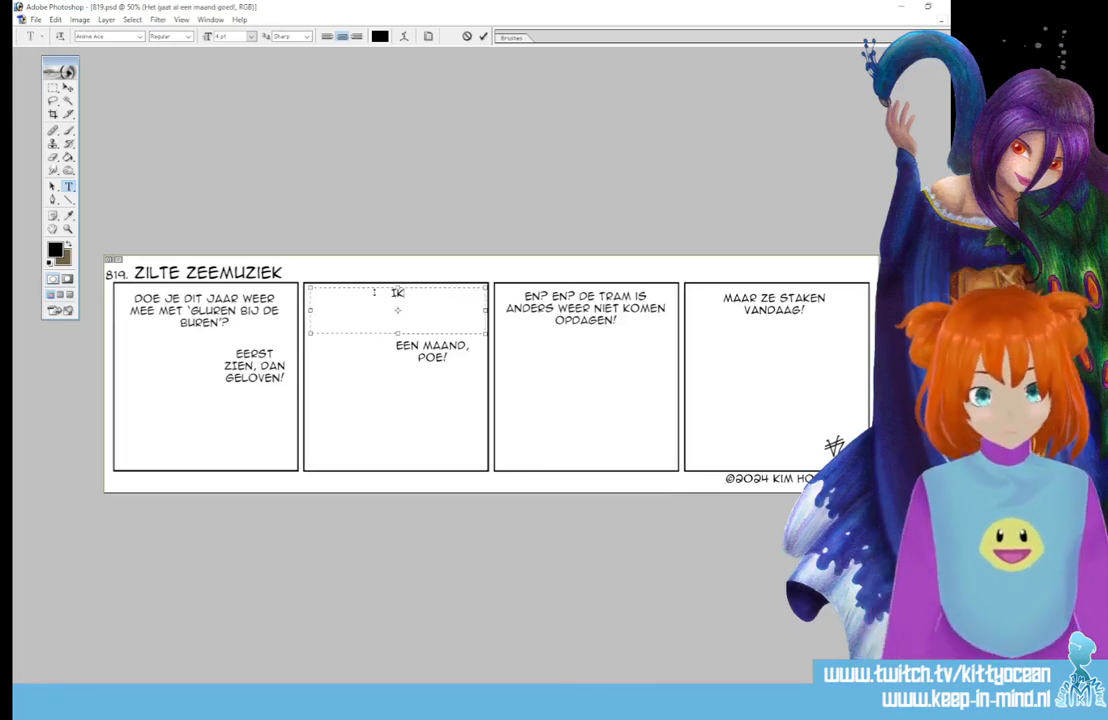
{"action": "type", "text": " host dit jaar e"}
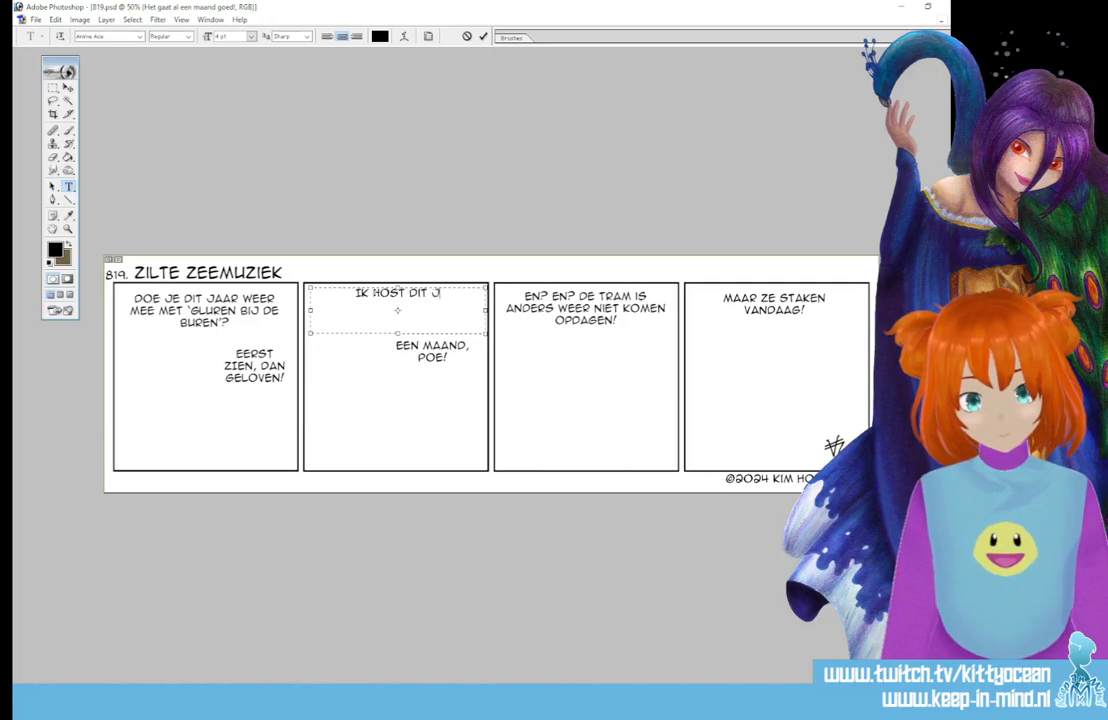
{"action": "type", "text": "en heel b"}
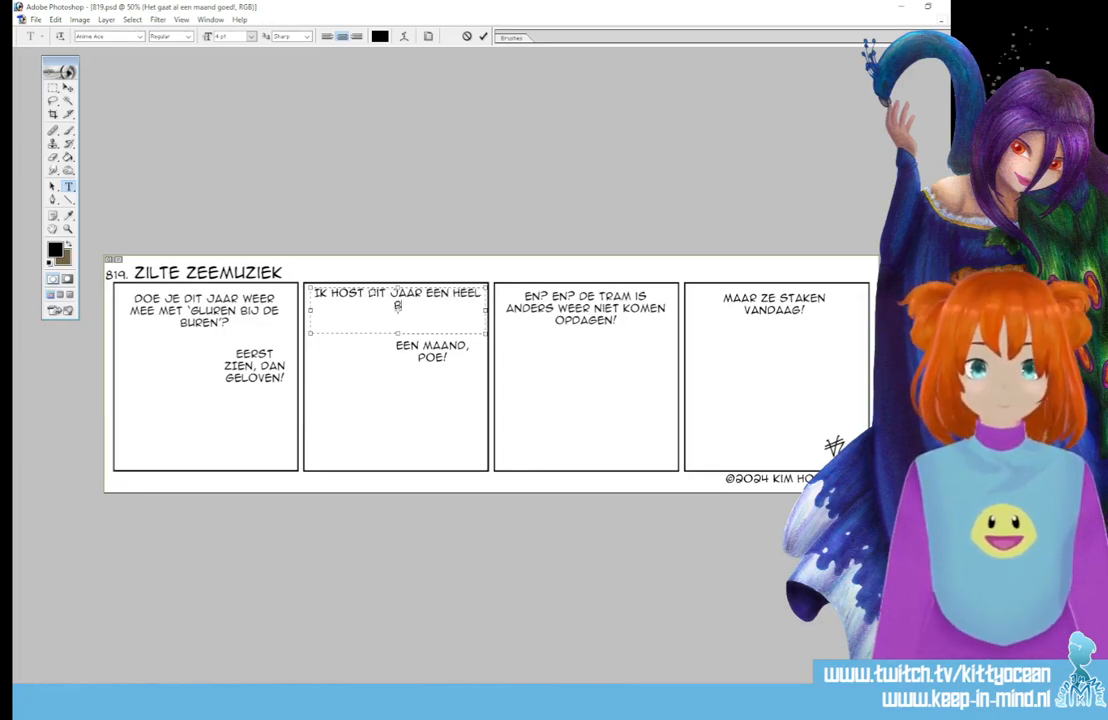
{"action": "type", "text": "ijzondere a"}
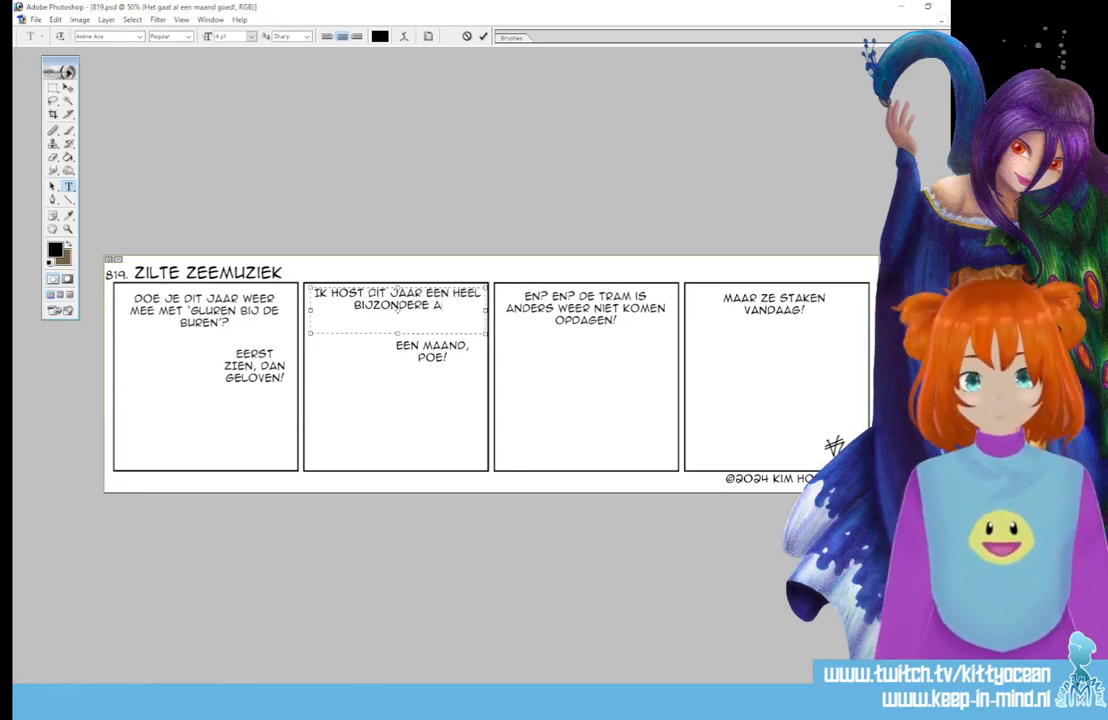
{"action": "type", "text": "ct"}
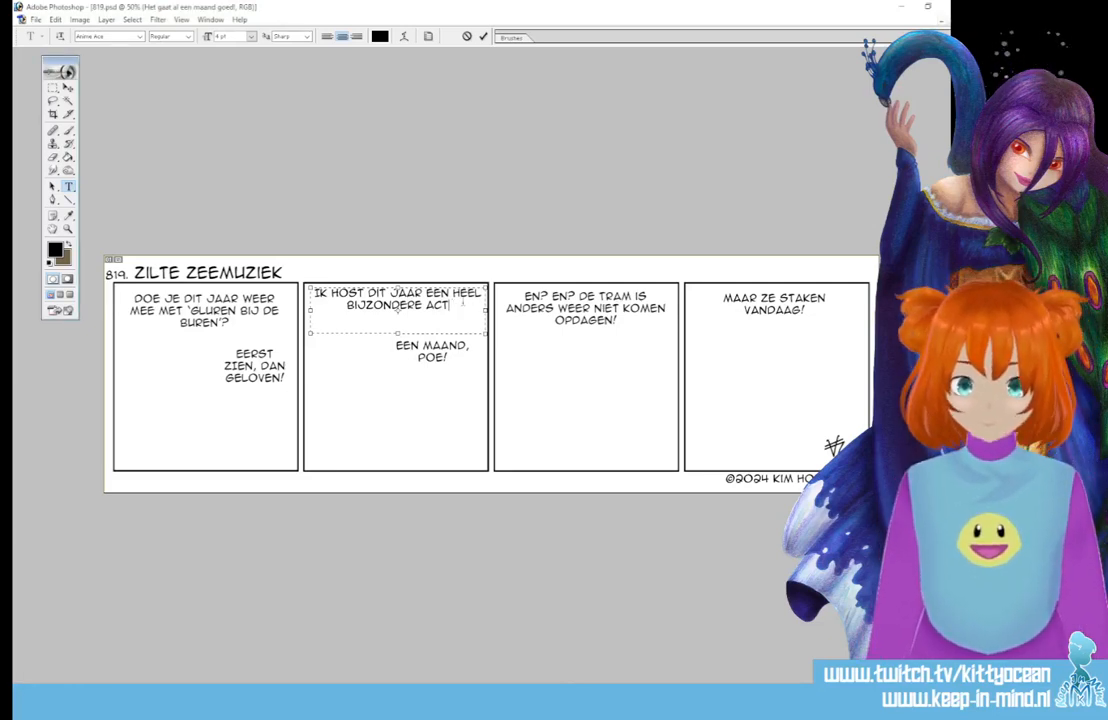
{"action": "type", "text": ":"}
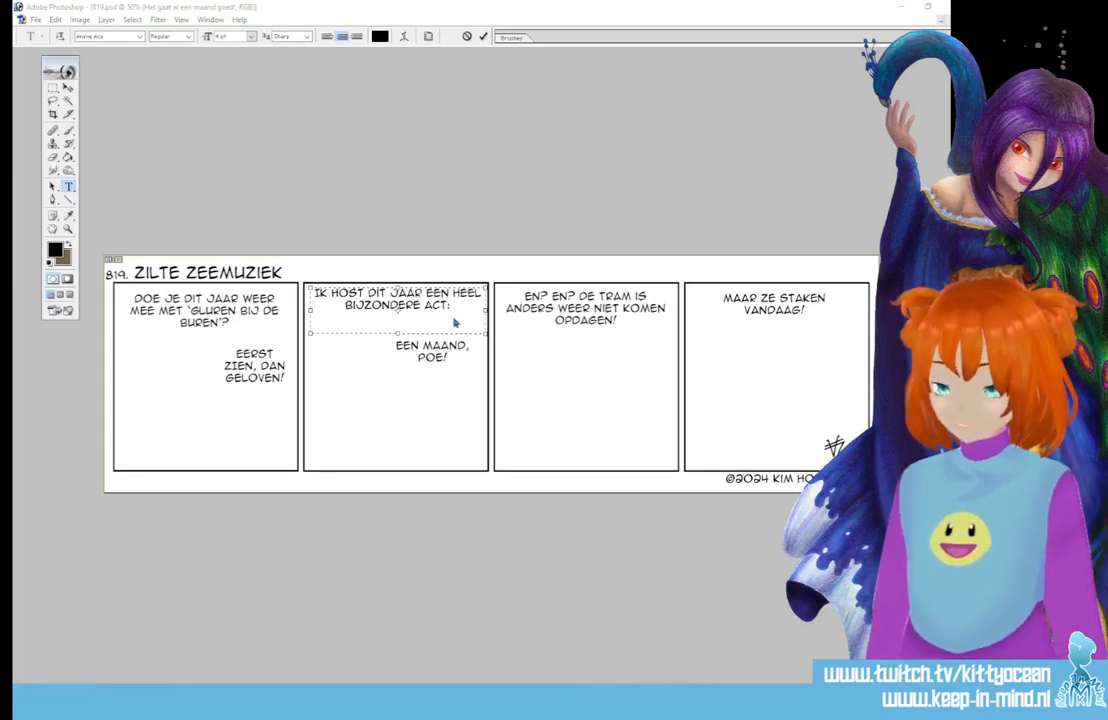
{"action": "type", "text": "'JAP"}
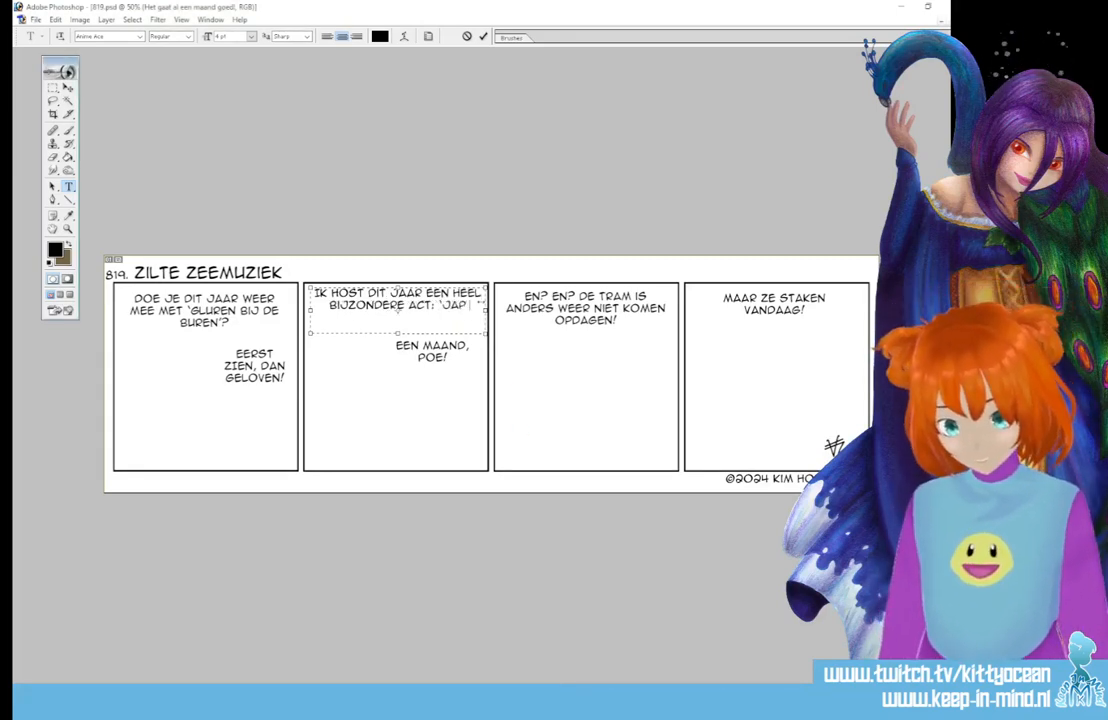
{"action": "type", "text": "ANSE' ZEEMUZ"}
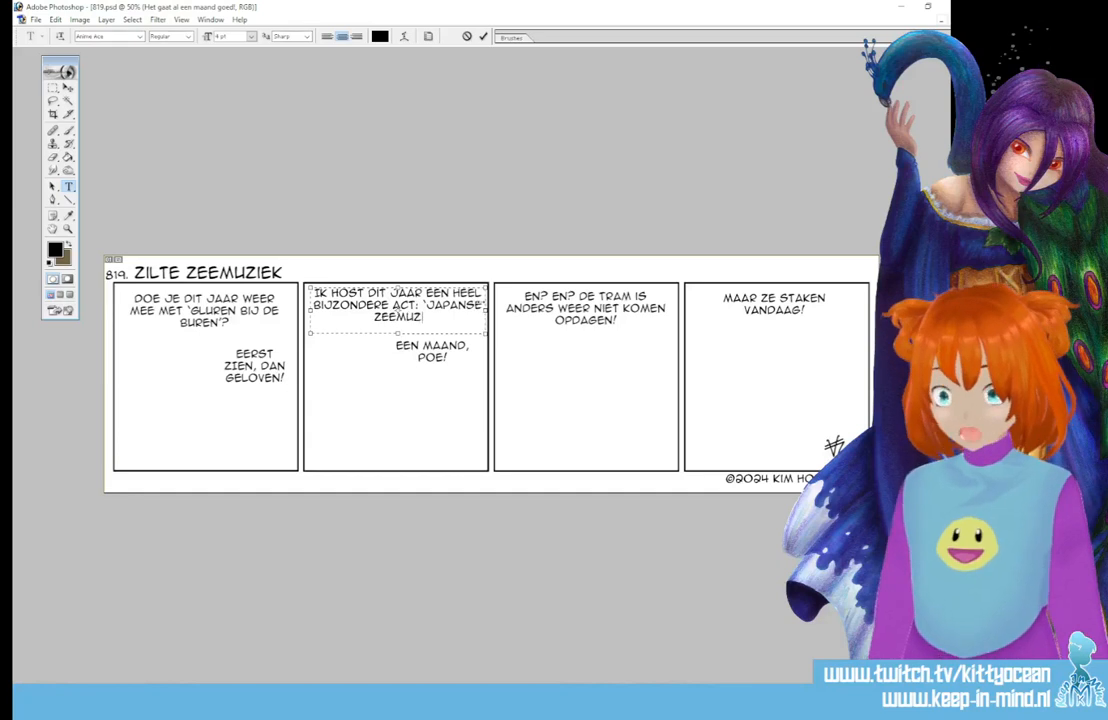
{"action": "type", "text": "IEK!"}
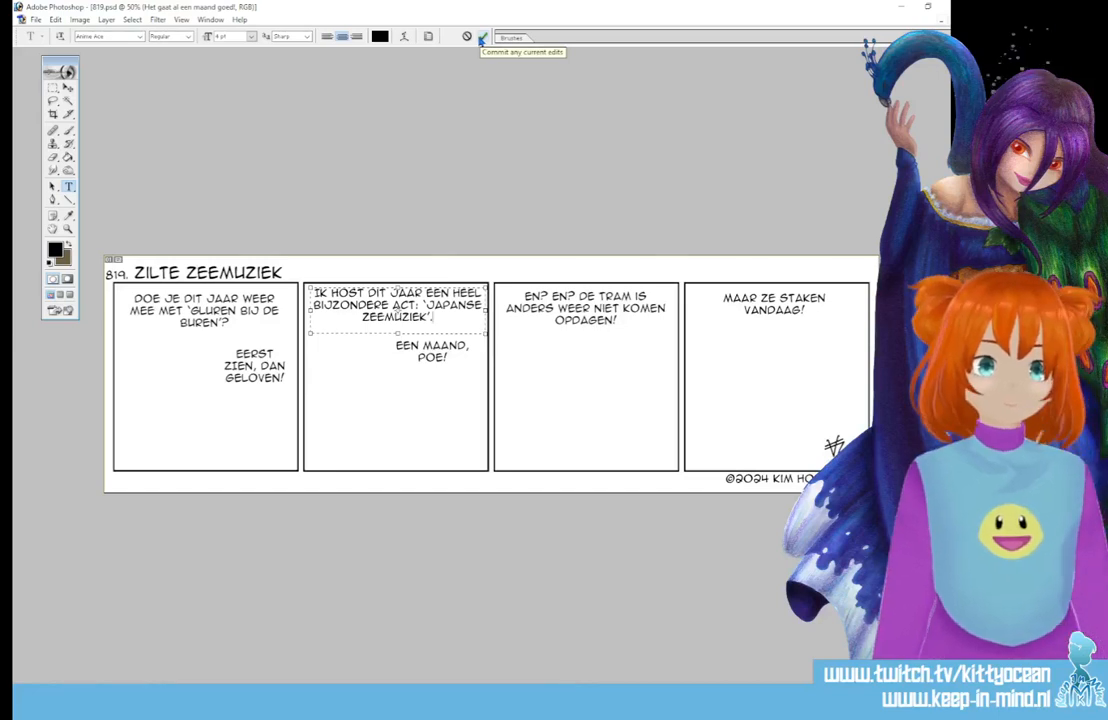
{"action": "left_click", "coordinate": [483, 37]}
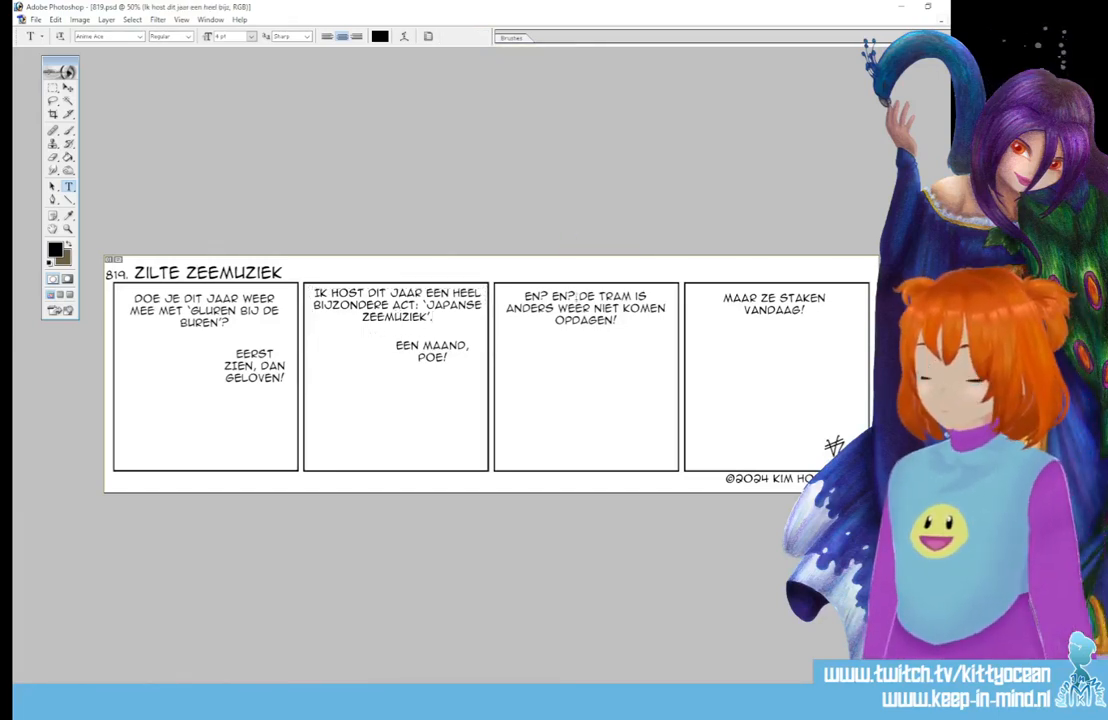
- Replace the third panel's speech text with "DE MUZIEK IS NIET ALLEEN BIJZONDER, DE MUZIEKANTEN"
{"action": "left_click", "coordinate": [586, 309]}
{"action": "key", "text": "ctrl+a"}
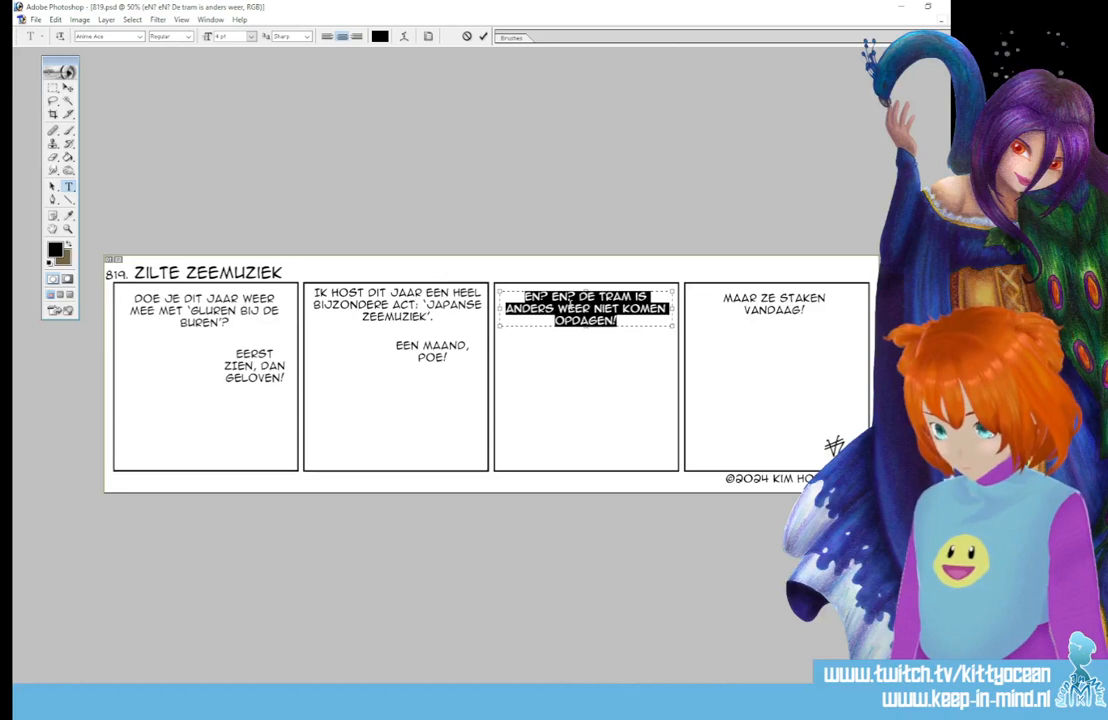
{"action": "type", "text": "DE"}
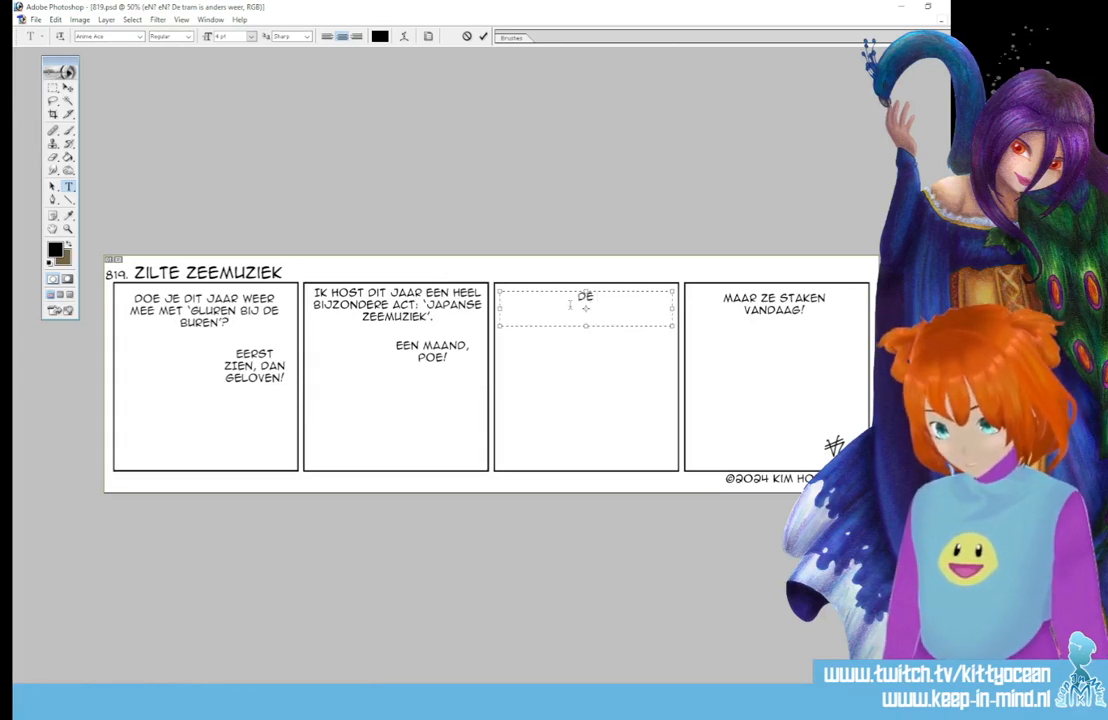
{"action": "type", "text": " MUZIEK IS NIET A"}
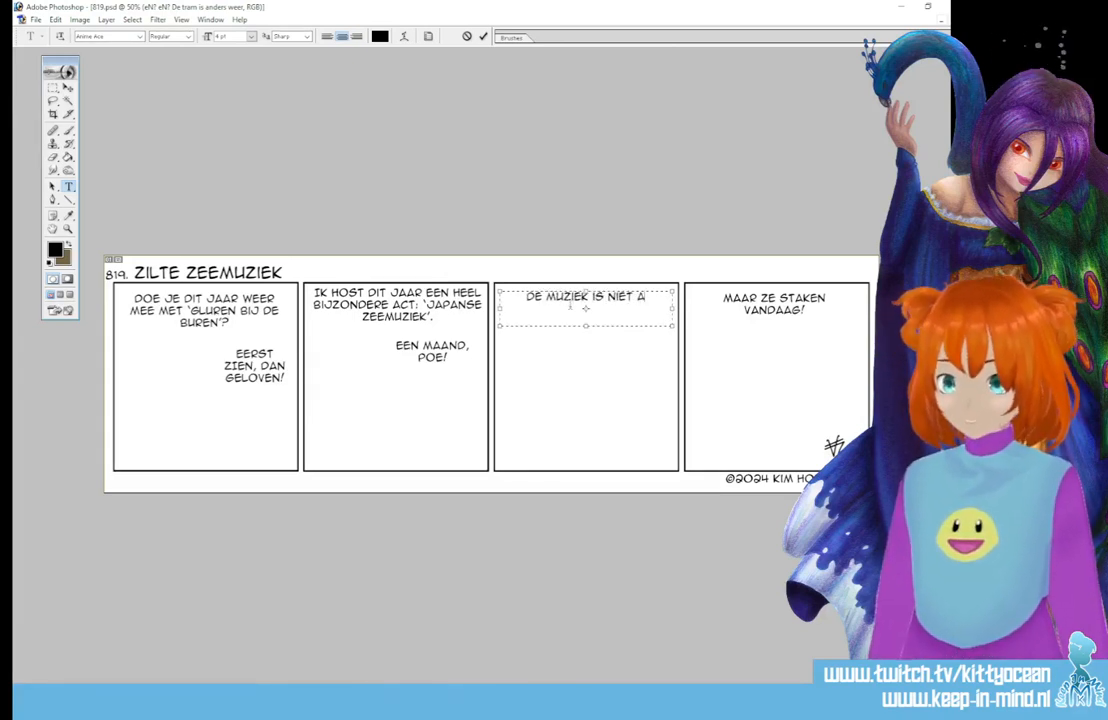
{"action": "type", "text": "LLEEN BIJZONDER,"}
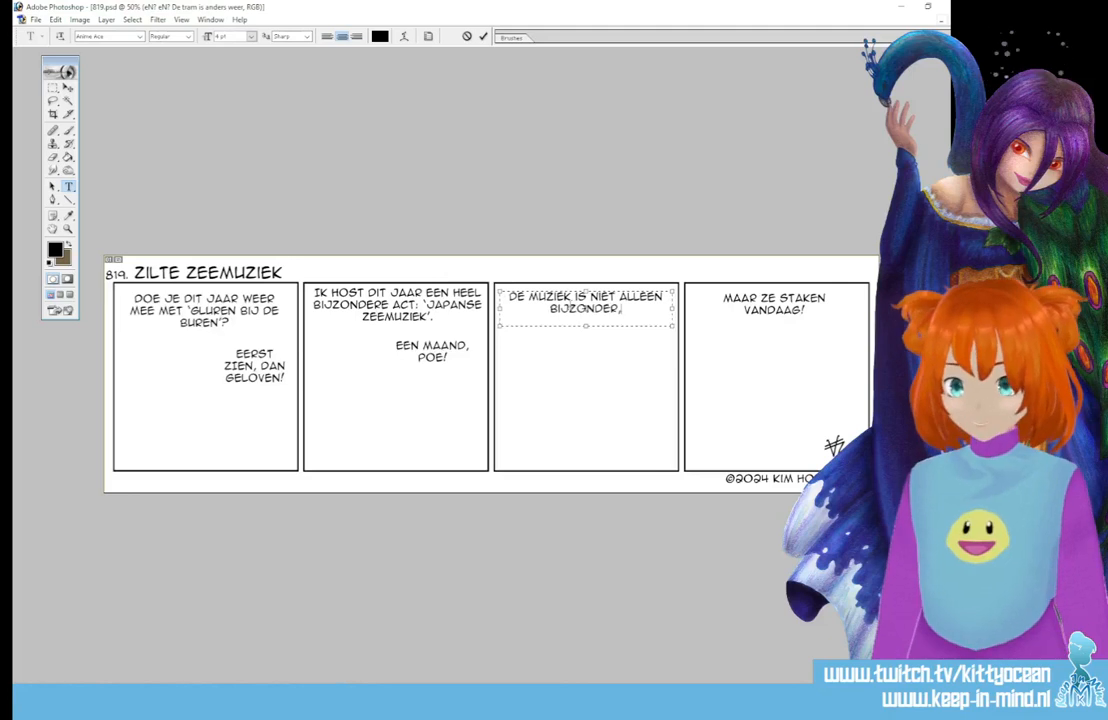
{"action": "type", "text": " OOK"}
{"action": "key", "text": "BackSpace"}
{"action": "key", "text": "BackSpace"}
{"action": "key", "text": "BackSpace"}
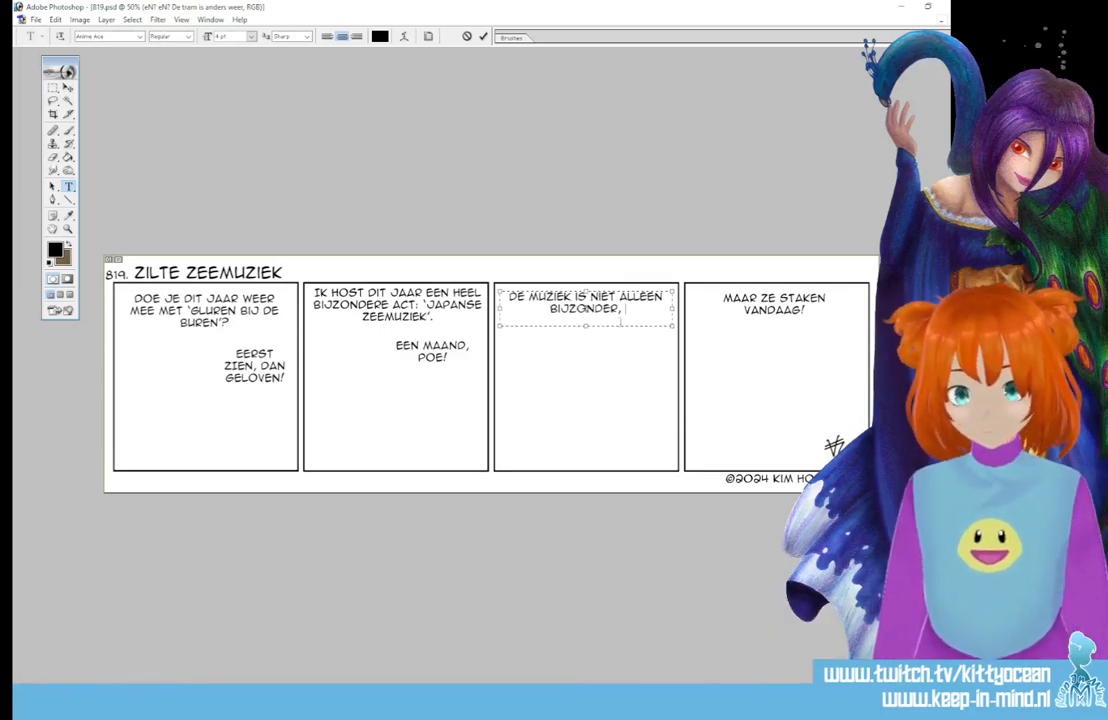
{"action": "type", "text": "DE MUZIEKANTEN"}
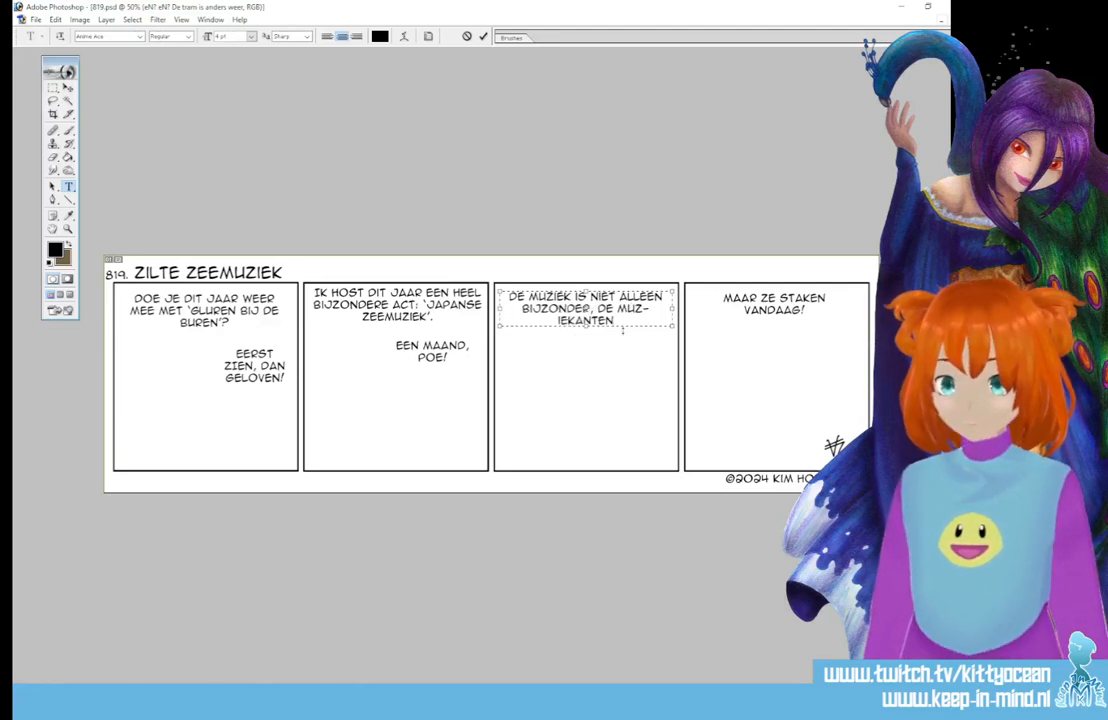
- Extend the third panel's text box downward and complete the speech with "BRENGEN ZELGEBOUWDE INSTRUMENTEN MEE!"
{"action": "left_click_drag", "start_coordinate": [623, 329], "coordinate": [623, 350]}
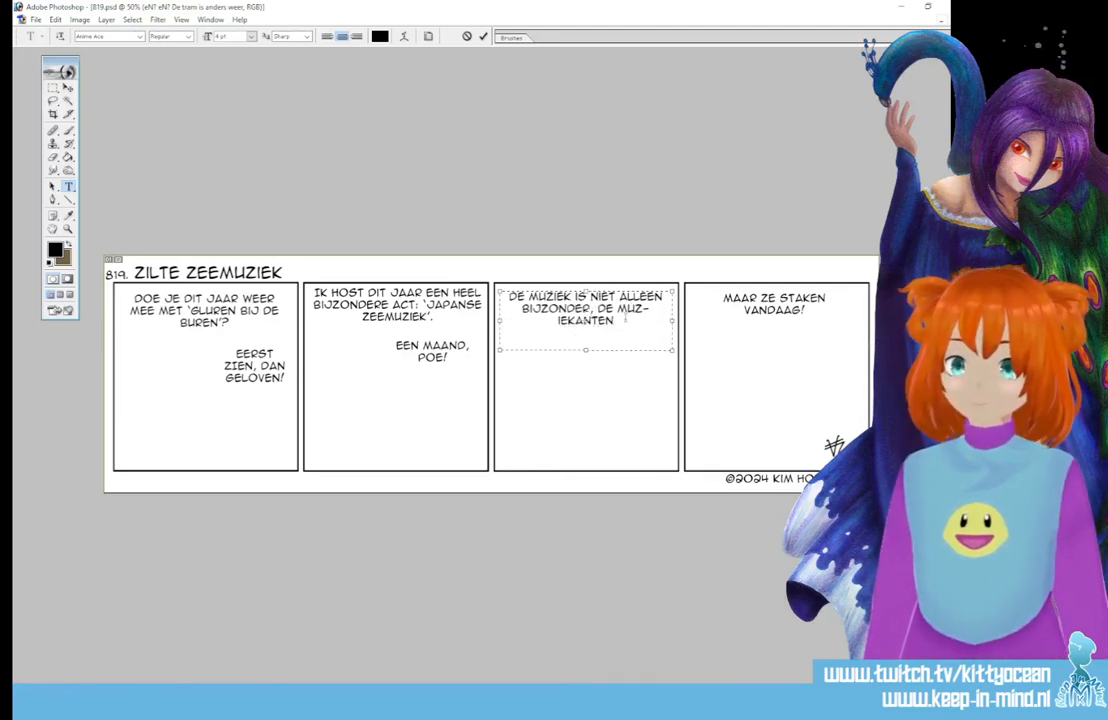
{"action": "type", "text": "BRENGEN EIGEN"}
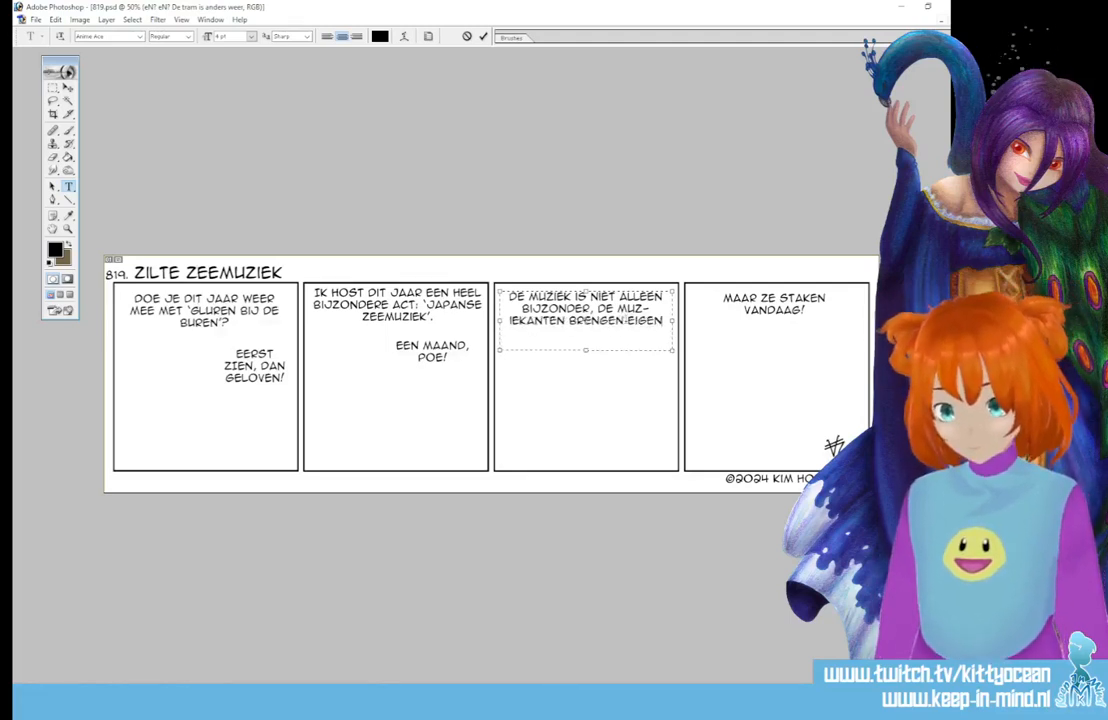
{"action": "key", "text": "BackSpace"}
{"action": "key", "text": "BackSpace"}
{"action": "key", "text": "BackSpace"}
{"action": "key", "text": "BackSpace"}
{"action": "key", "text": "BackSpace"}
{"action": "type", "text": "ZE"}
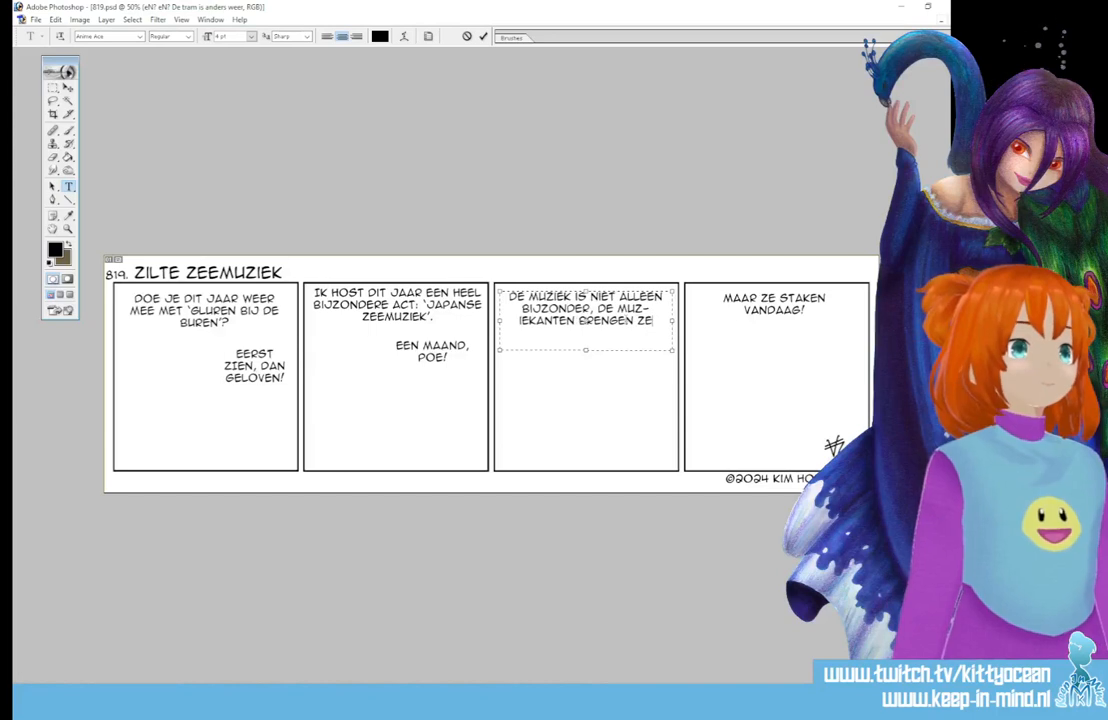
{"action": "type", "text": "LFGE- BOUWDE"}
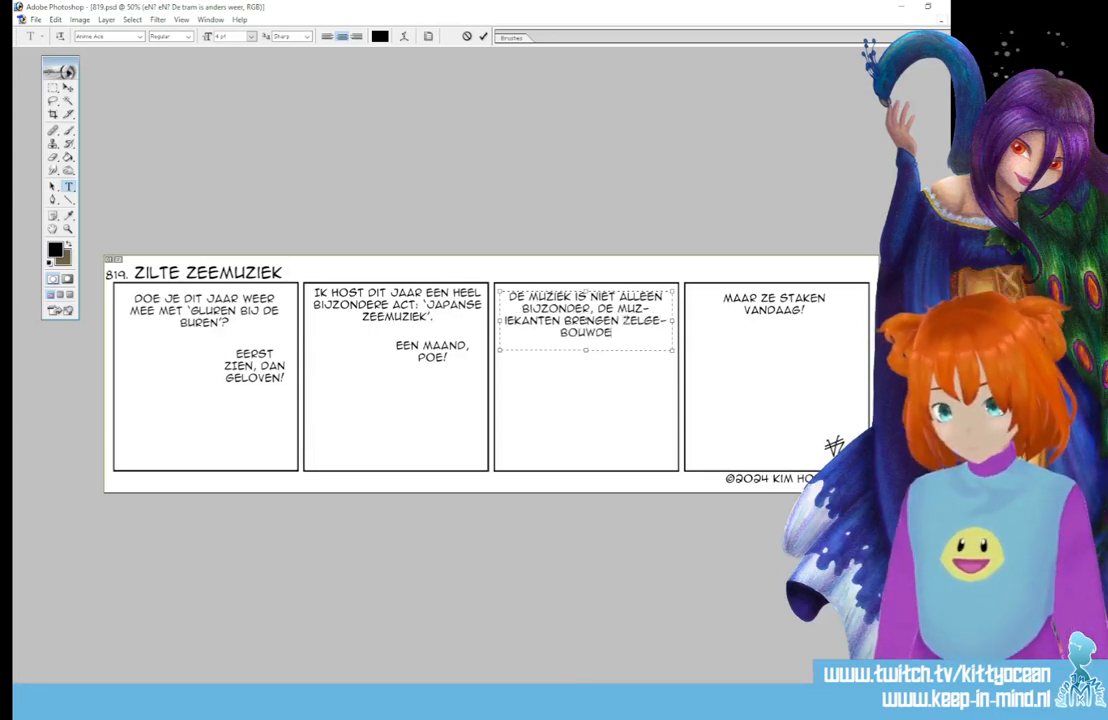
{"action": "type", "text": " INSTRUMENTEN"}
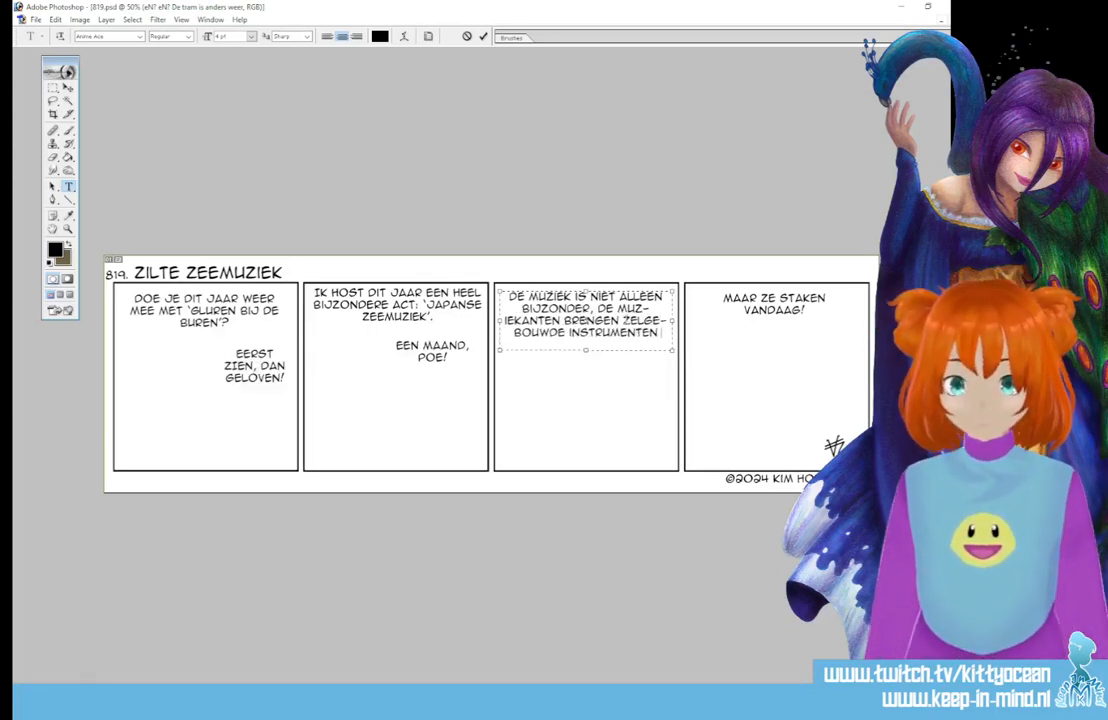
{"action": "type", "text": " MEE!"}
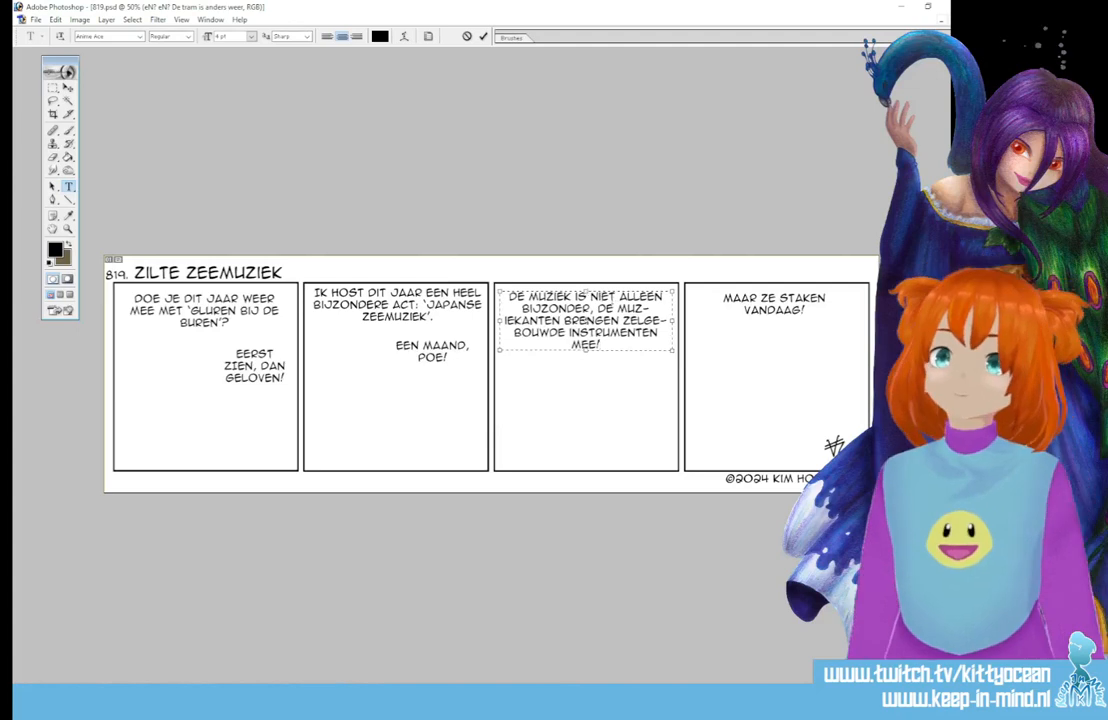
- Adjust the third panel's line breaks so "MUZIEKANTEN", "ZELGEBOUWDE" and "INSTRUMENTEN" each start a line without hyphenation
{"action": "key", "text": "Return"}
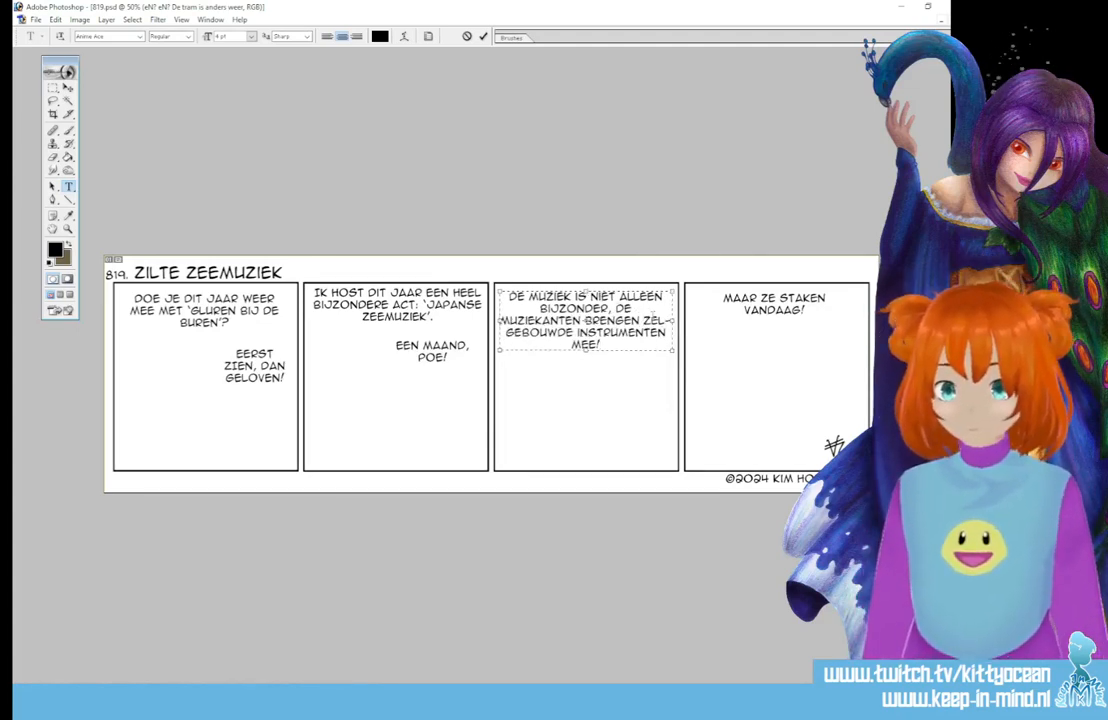
{"action": "key", "text": "Return"}
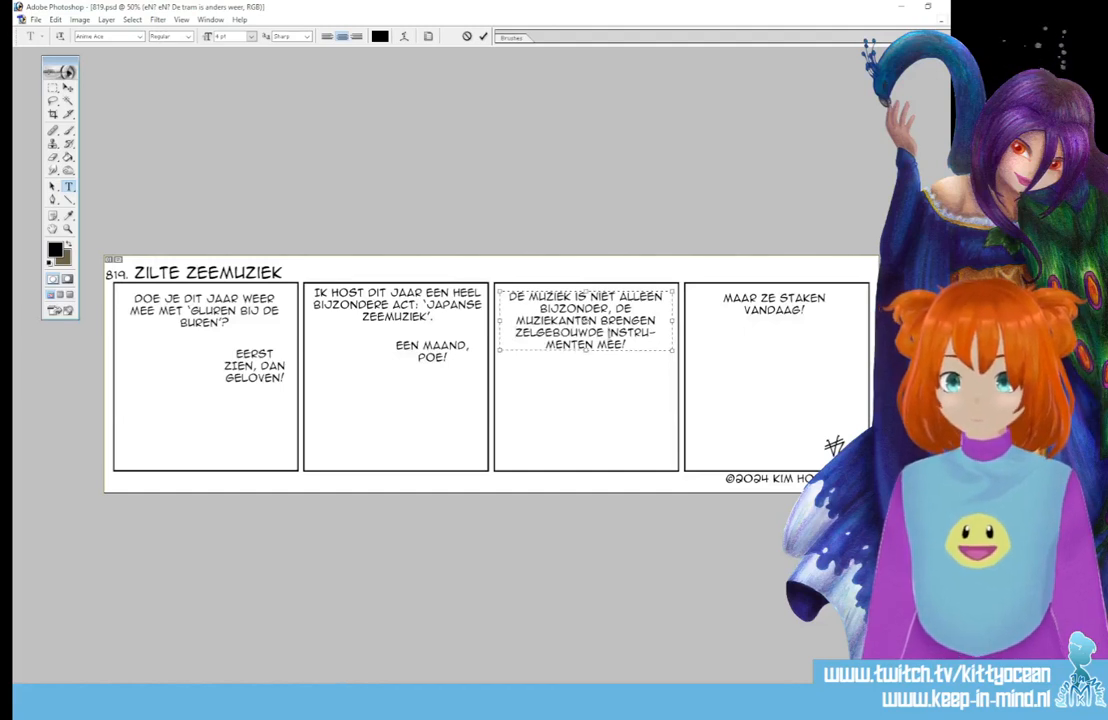
{"action": "key", "text": "BackSpace"}
{"action": "key", "text": "BackSpace"}
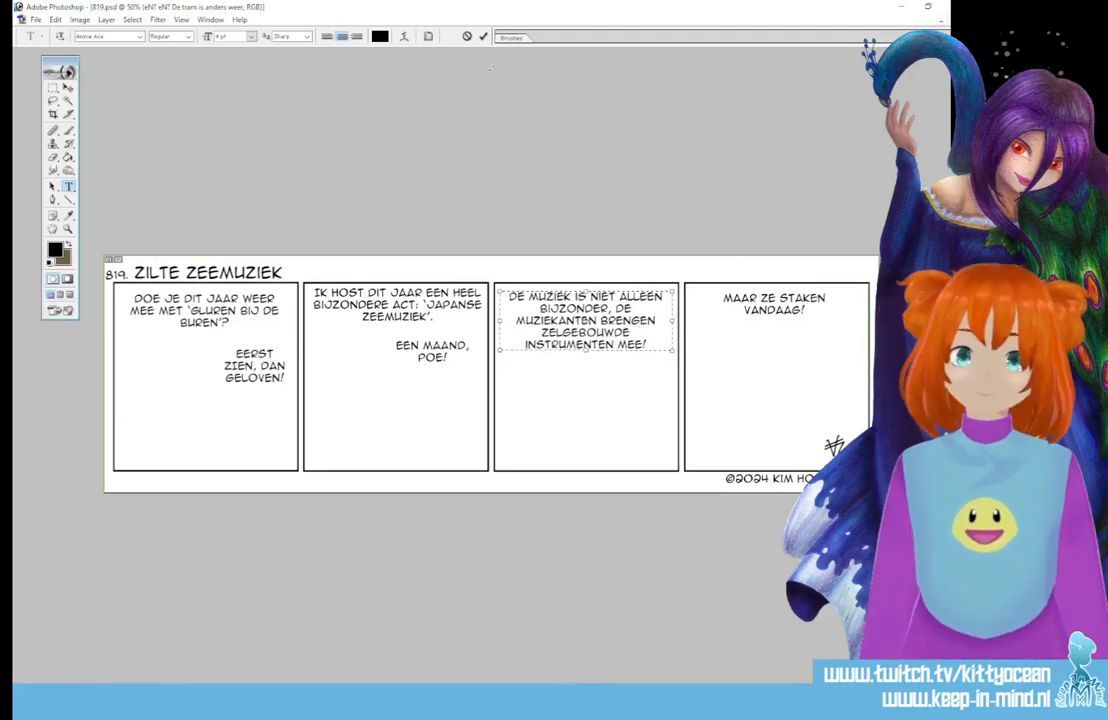
{"action": "left_click", "coordinate": [483, 37]}
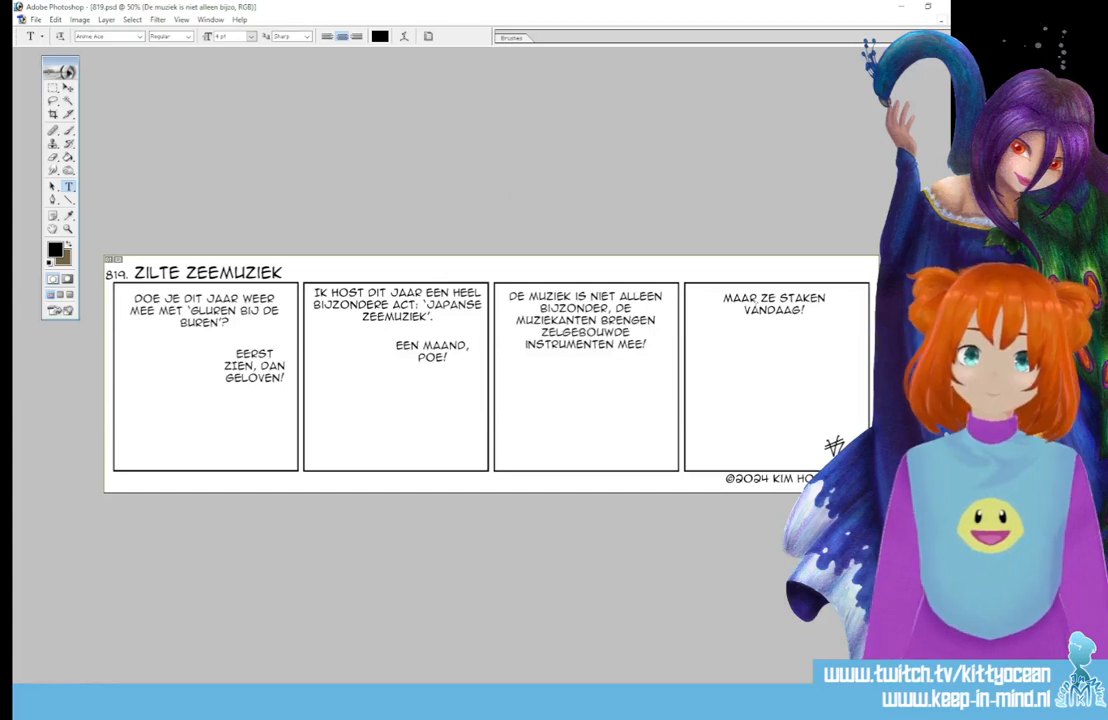
- Replace the fourth panel's speech text with "DUS JE HEBT MIJ DIT JAAR NIET NODIG?"
{"action": "left_click", "coordinate": [770, 300]}
{"action": "key", "text": "ctrl+a"}
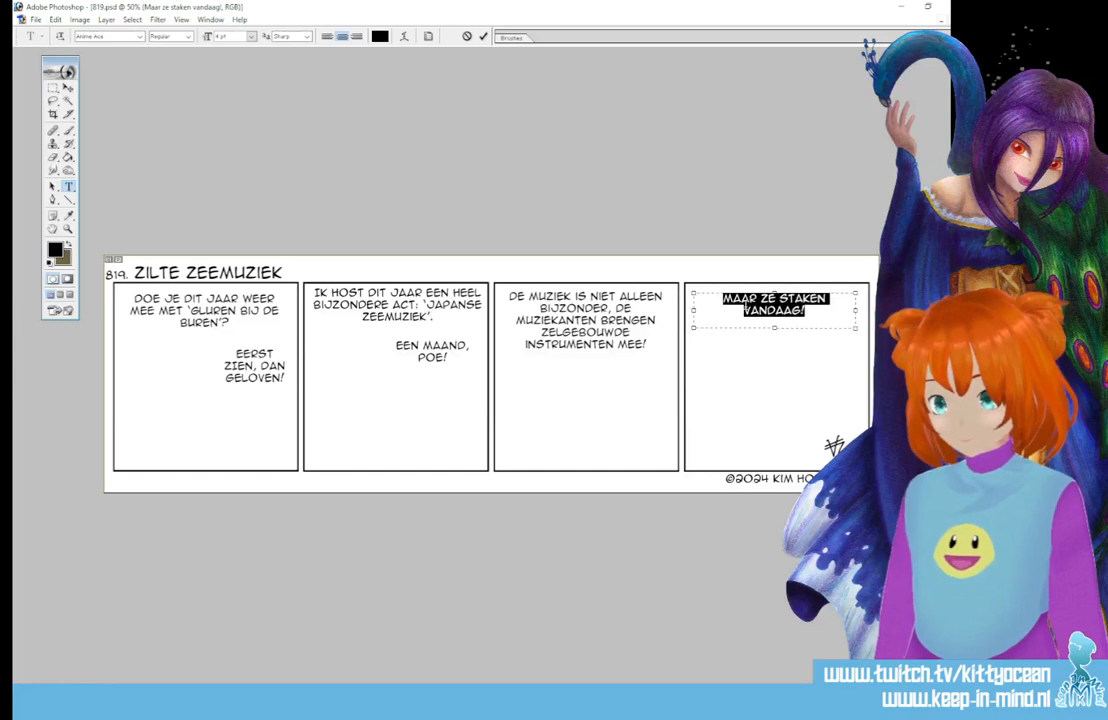
{"action": "type", "text": "Dus je hebt"}
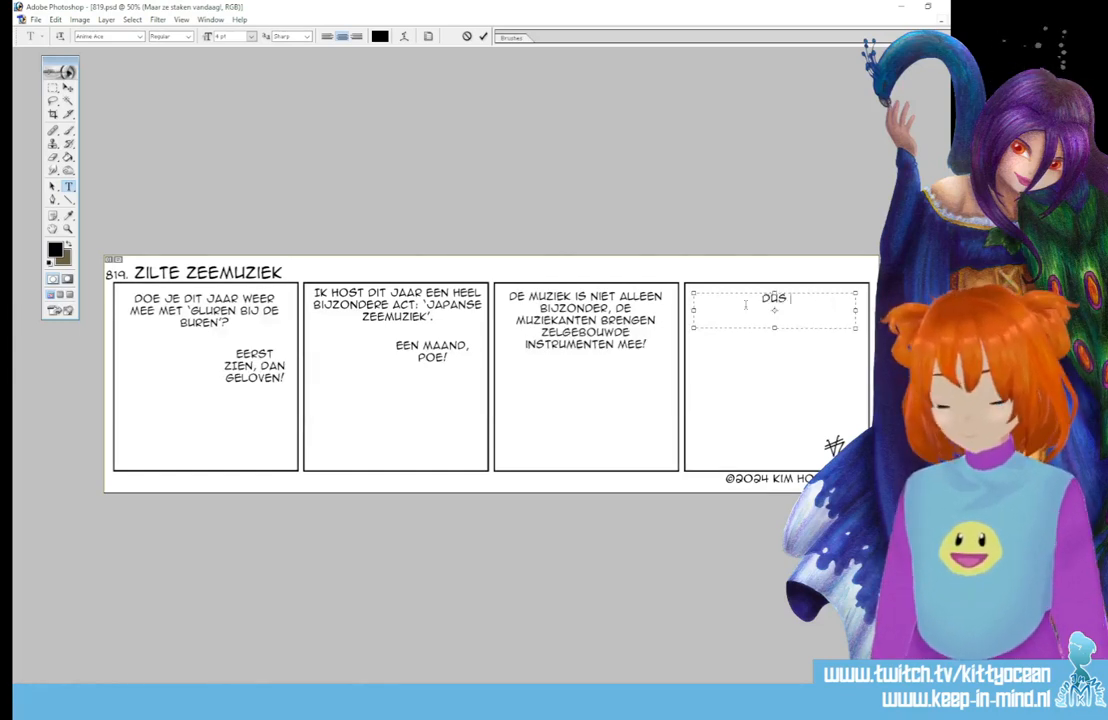
{"action": "type", "text": " mij dit jaar niet"}
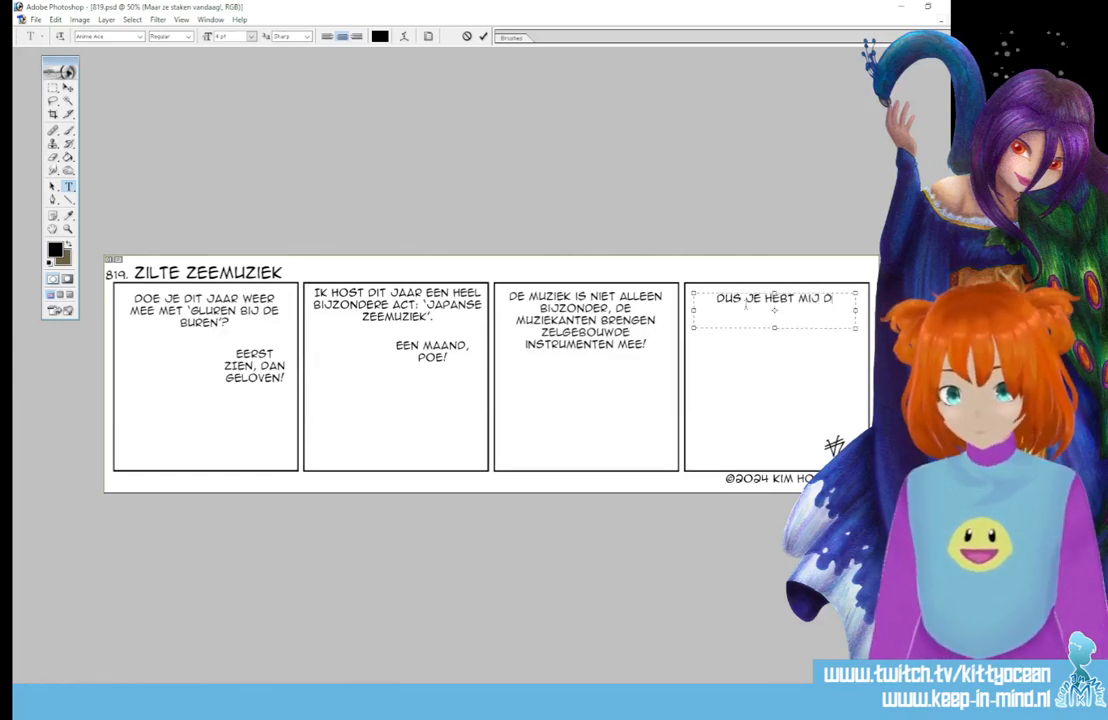
{"action": "type", "text": " nodig?"}
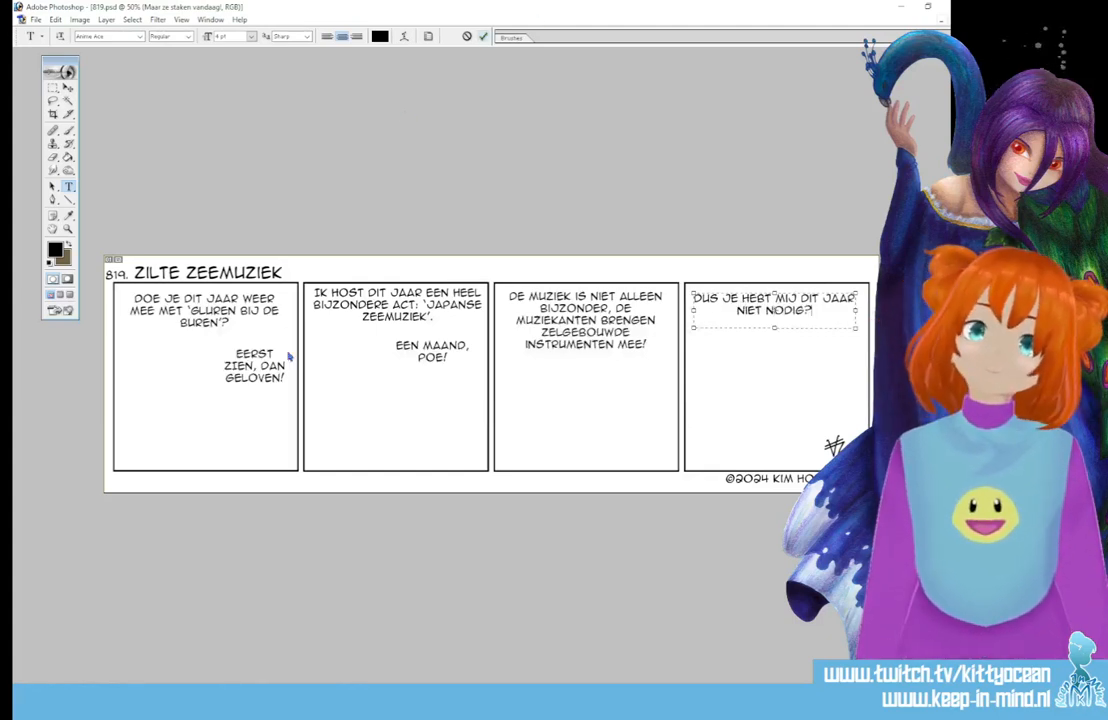
{"action": "left_click", "coordinate": [483, 36]}
- Replace the lower speech text in the first panel with "NATUURLIJK WEL!" and widen its text box so the first word fits on one line
{"action": "left_click", "coordinate": [250, 366]}
{"action": "key", "text": "ctrl+a"}
{"action": "key", "text": "BackSpace"}
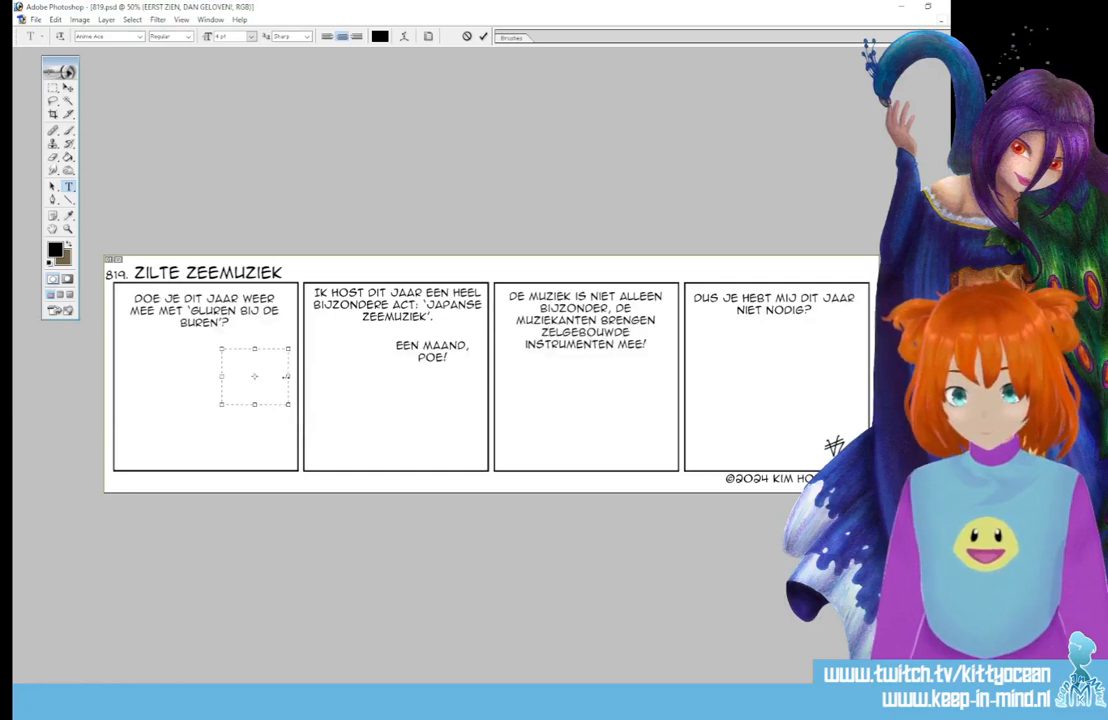
{"action": "type", "text": "NATUURW"}
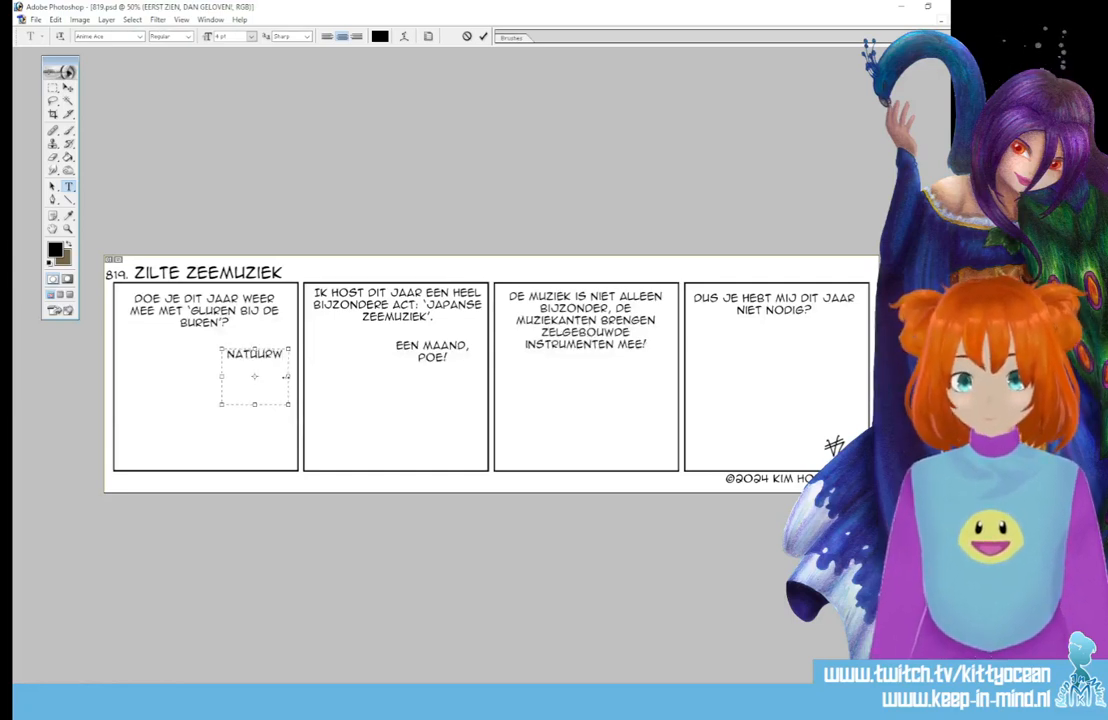
{"action": "key", "text": "BackSpace"}
{"action": "type", "text": "LIJK WEL!"}
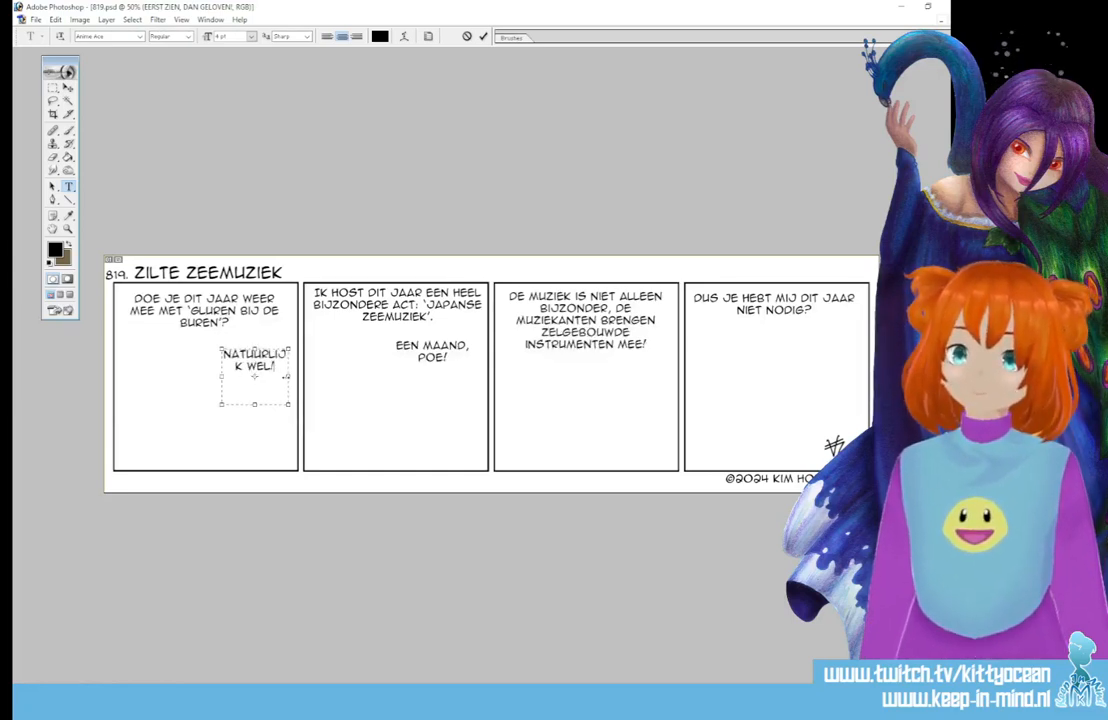
{"action": "left_click_drag", "start_coordinate": [221, 404], "coordinate": [186, 404]}
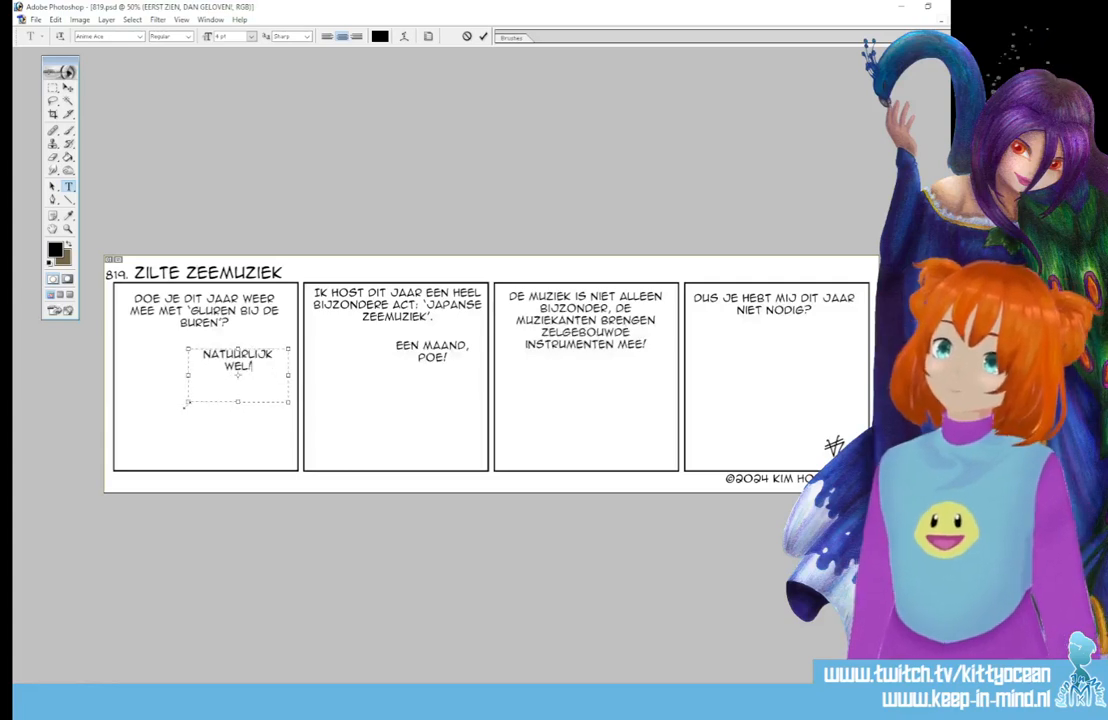
{"action": "left_click", "coordinate": [67, 88]}
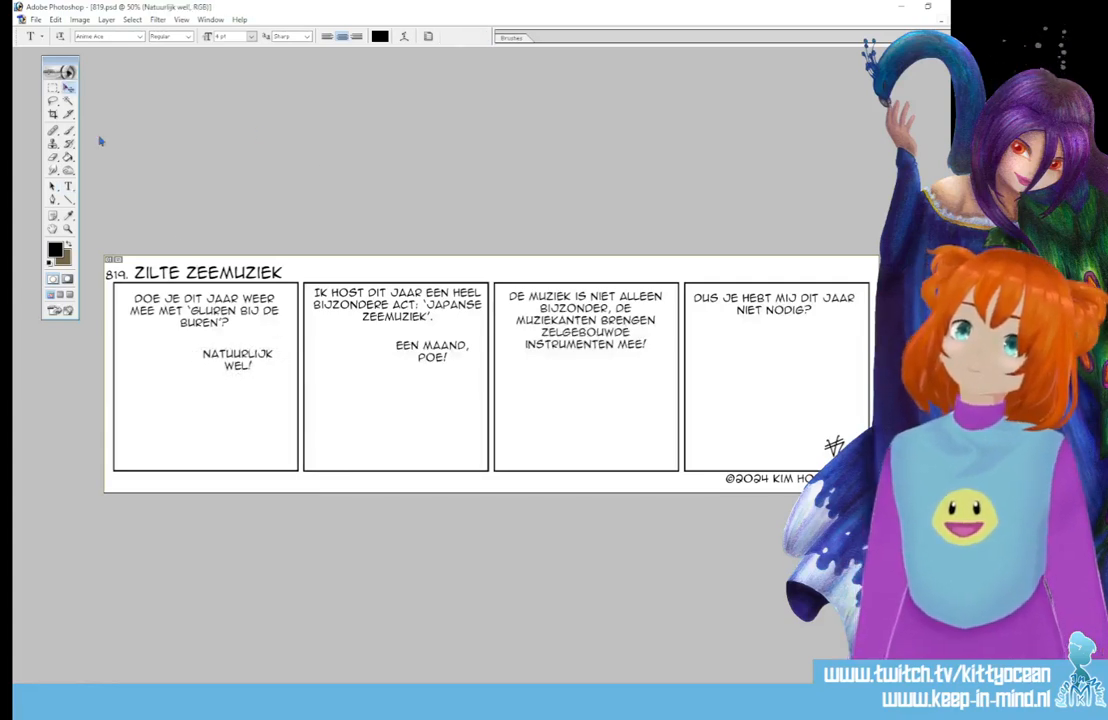
- Move the "NATUURLIJK WEL!" text to the fourth panel's lower right corner and delete the "EEN MAAND, POE!" text layer from the second panel
{"action": "left_click_drag", "start_coordinate": [252, 369], "coordinate": [833, 434]}
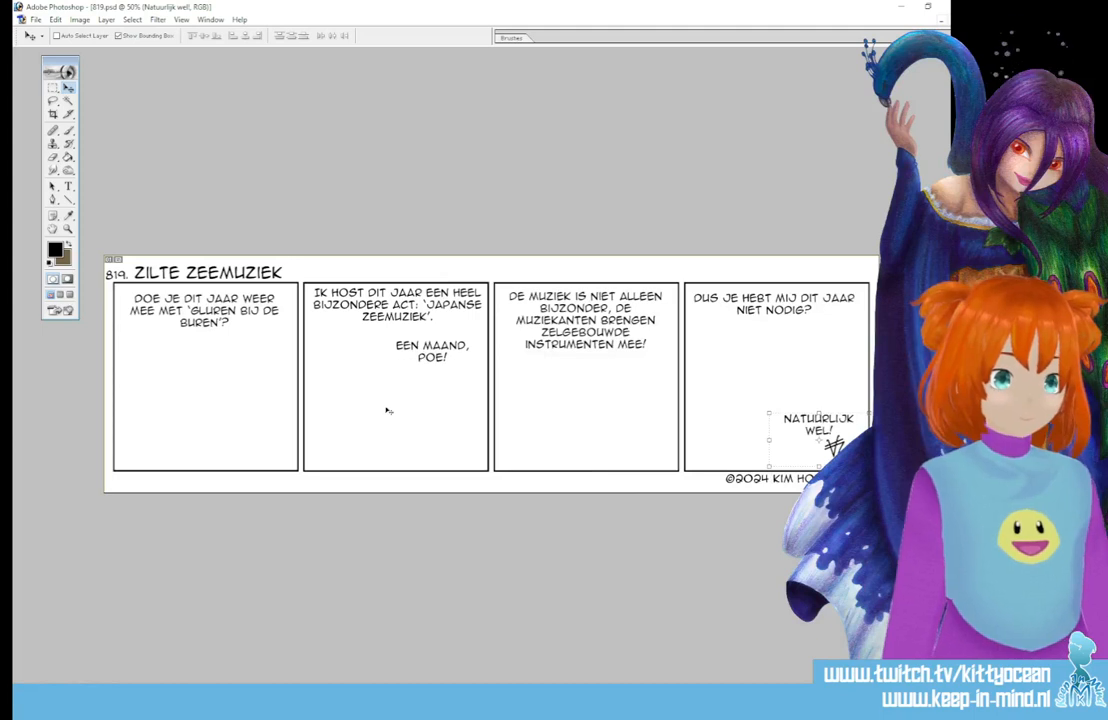
{"action": "left_click", "coordinate": [412, 316]}
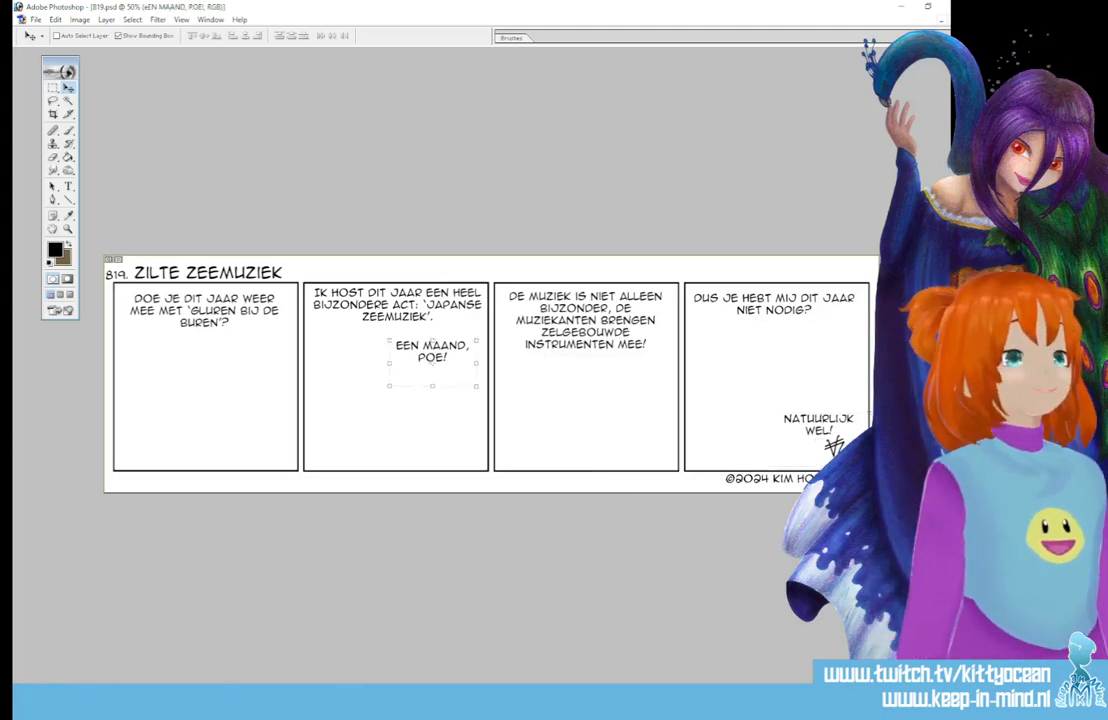
{"action": "left_click", "coordinate": [935, 330]}
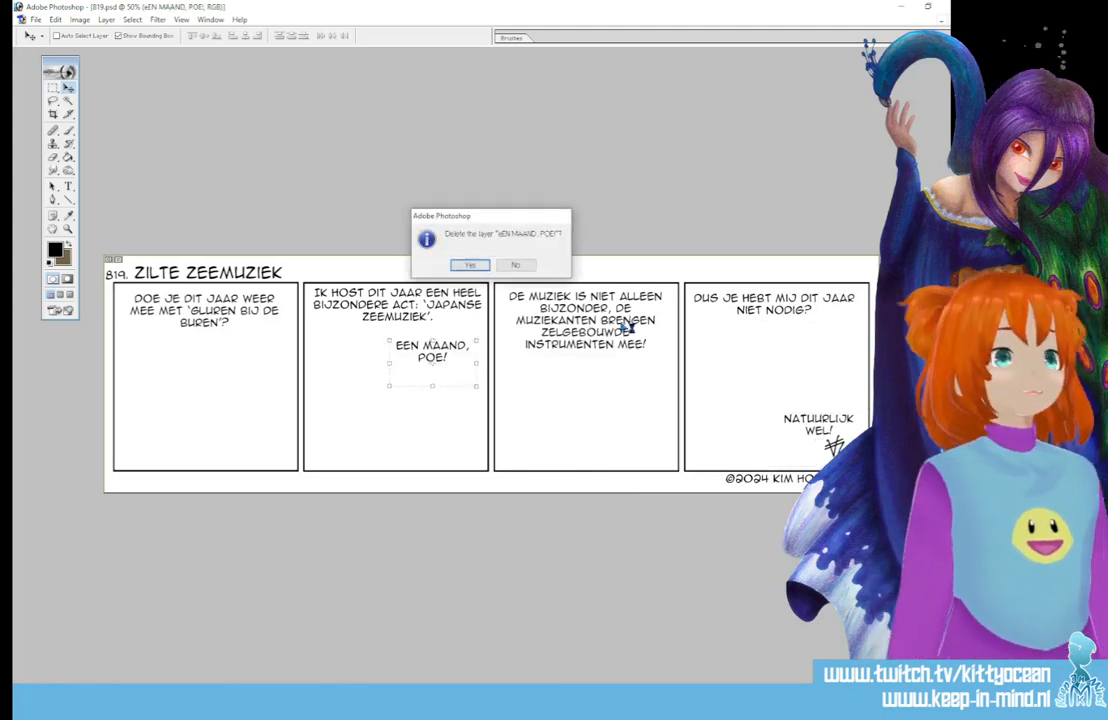
{"action": "left_click", "coordinate": [465, 267]}
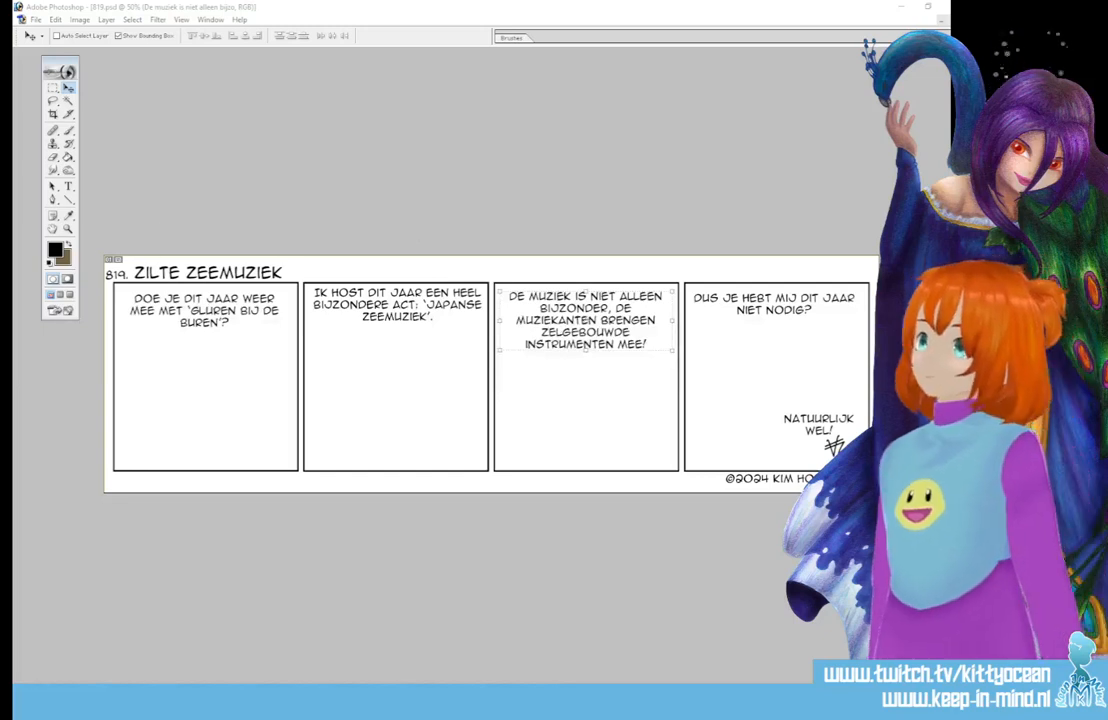
- Capture a rectangular screen snip of the whole four-panel strip
{"action": "key", "text": "super+shift+s"}
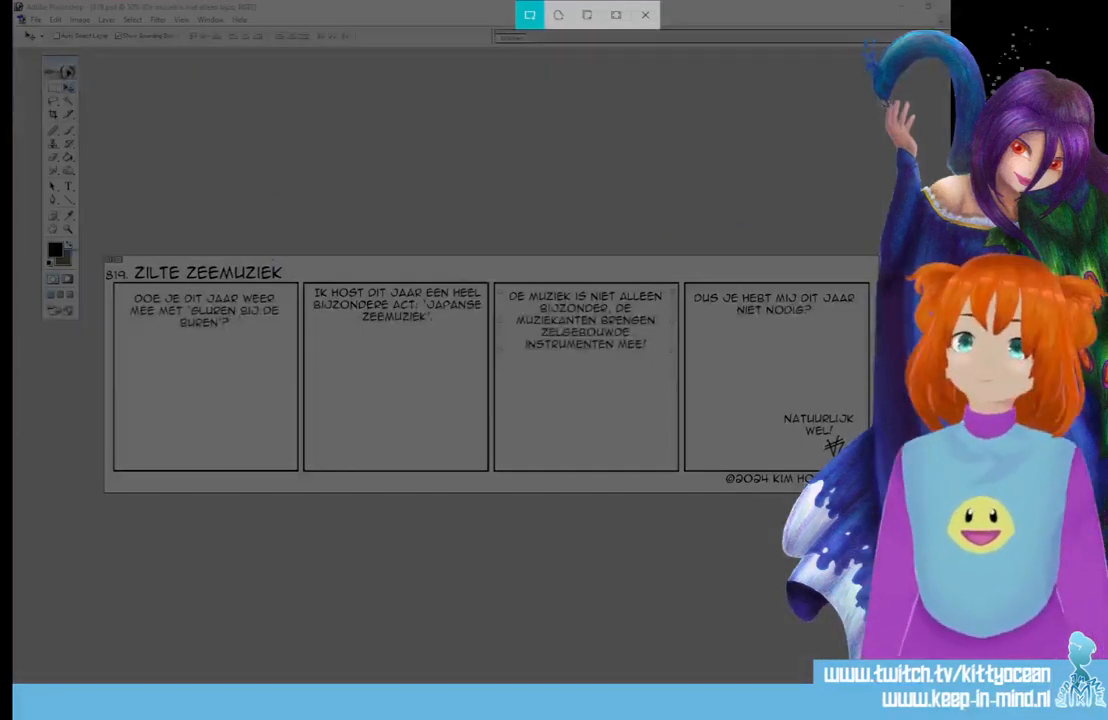
{"action": "left_click_drag", "start_coordinate": [99, 252], "coordinate": [878, 497]}
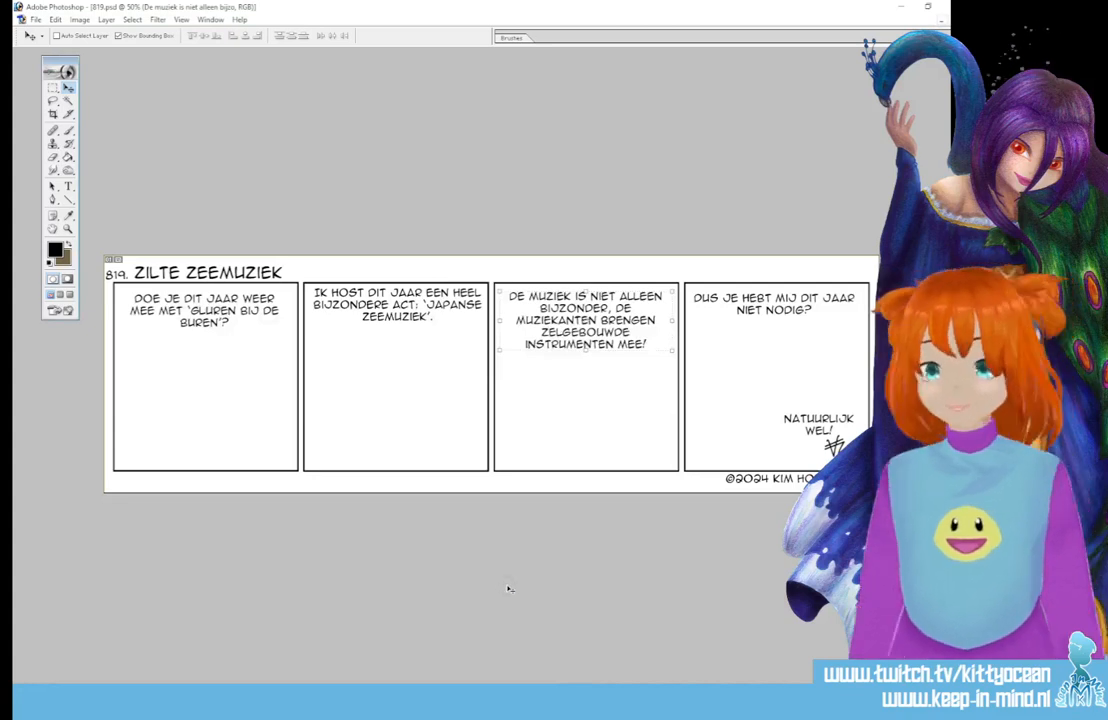
- With Layer 2 copy 2 selected, set the foreground colour to a soft red and choose a thin tapered brush preset
{"action": "key", "text": "ctrl+plus"}
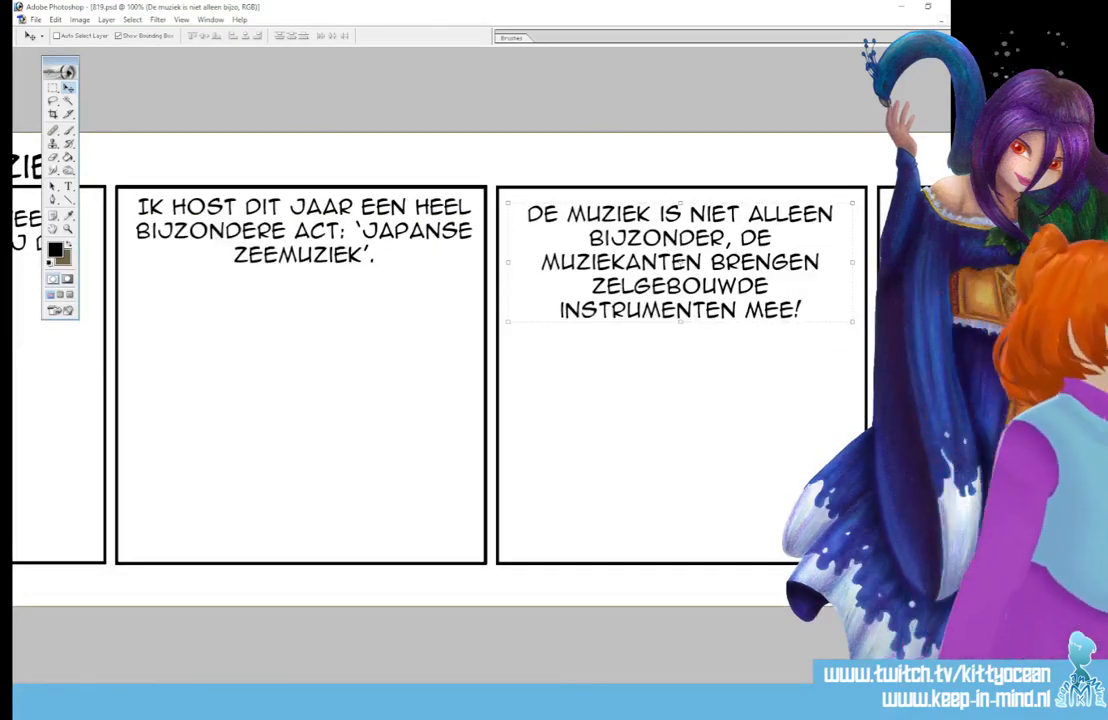
{"action": "left_click", "coordinate": [880, 500]}
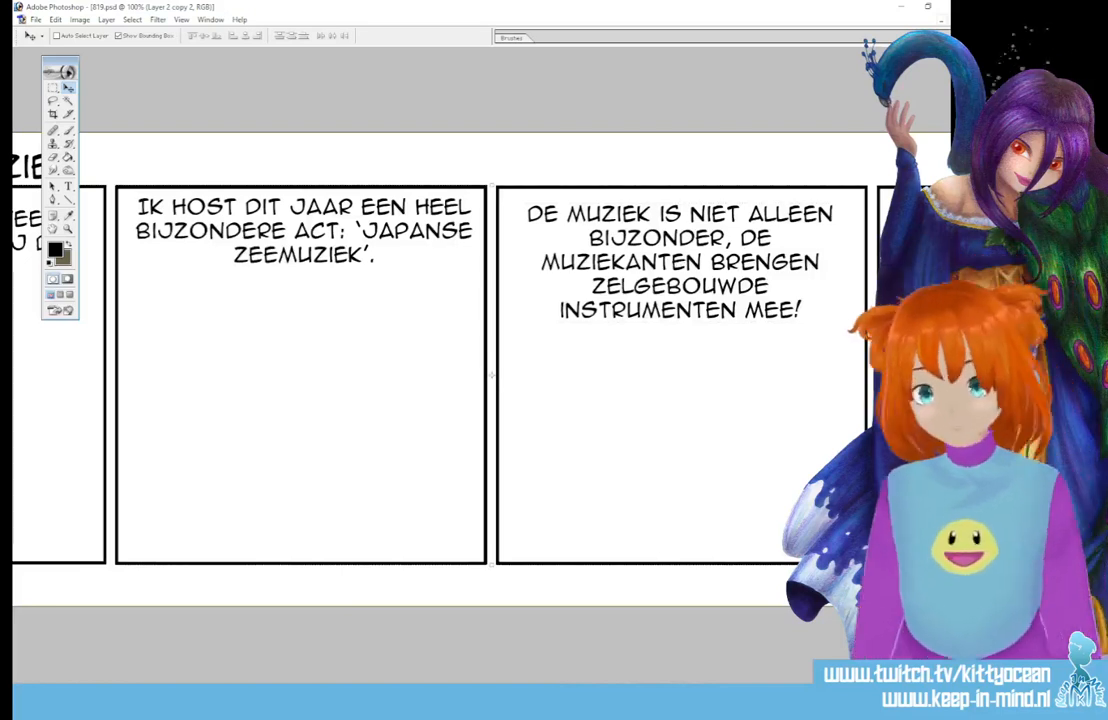
{"action": "scroll", "coordinate": [440, 375], "scroll_direction": "left", "scroll_amount": 5}
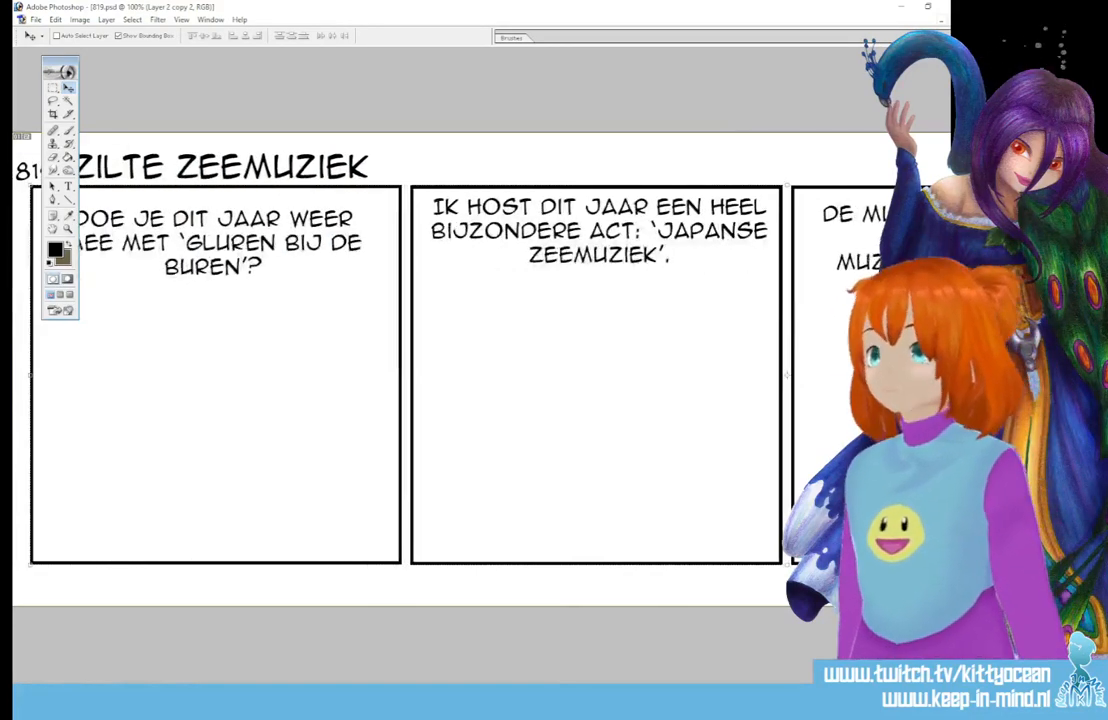
{"action": "left_click", "coordinate": [55, 249]}
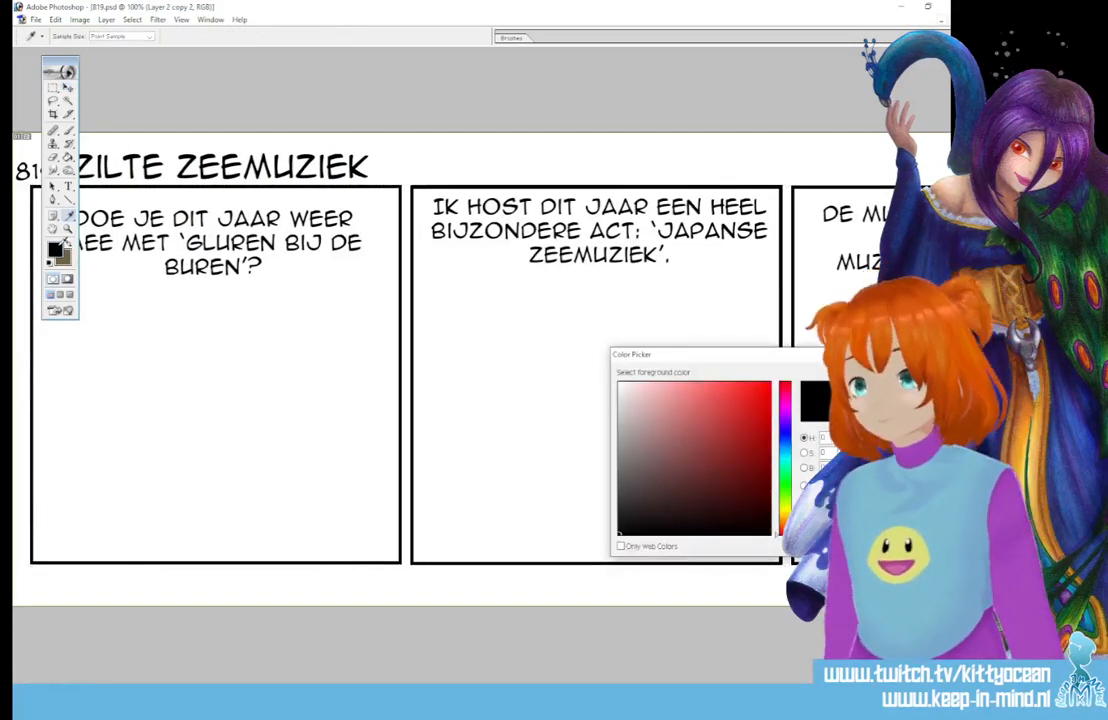
{"action": "left_click", "coordinate": [704, 408]}
{"action": "left_click", "coordinate": [890, 373]}
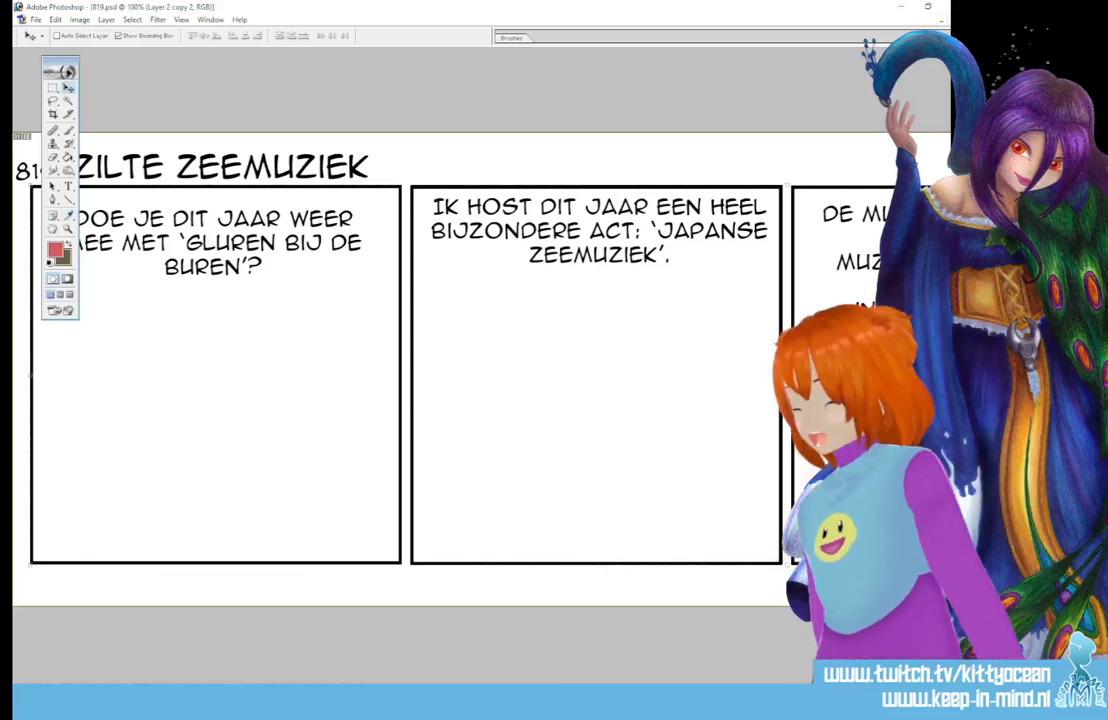
{"action": "key", "text": "b"}
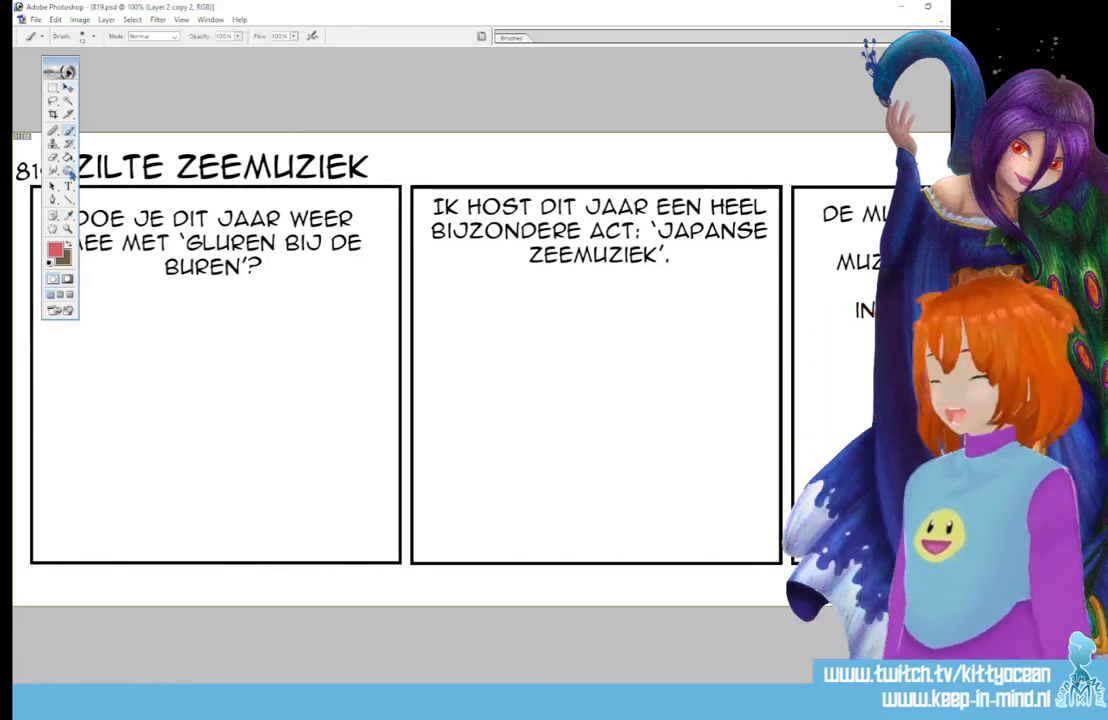
{"action": "left_click", "coordinate": [515, 38]}
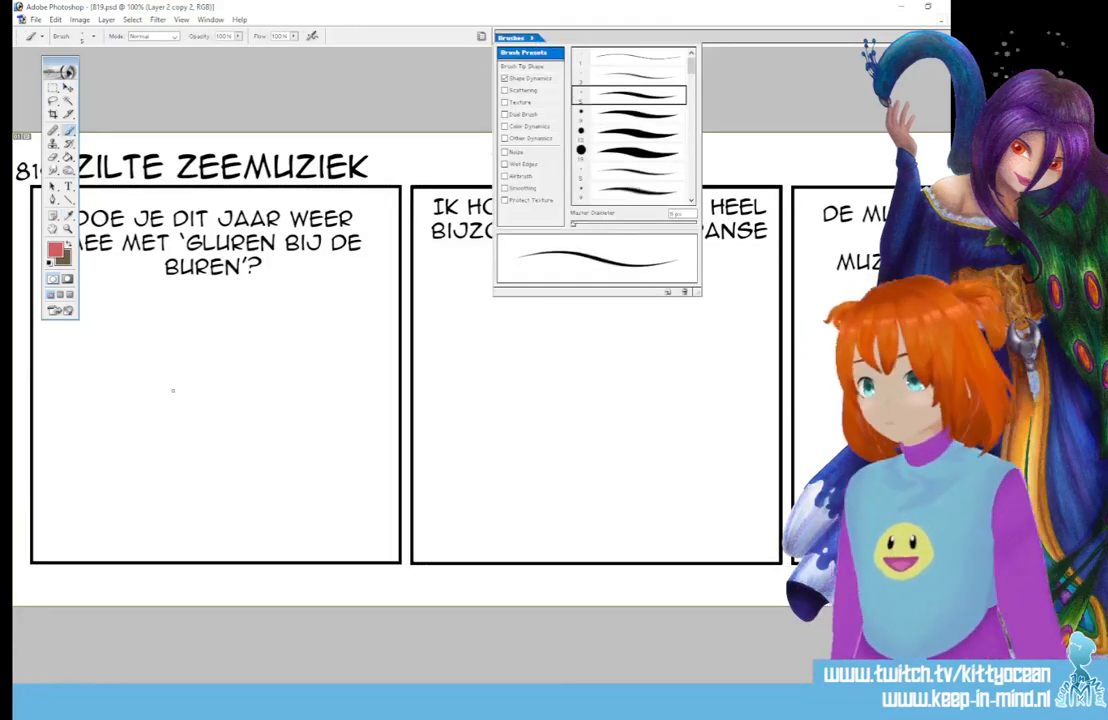
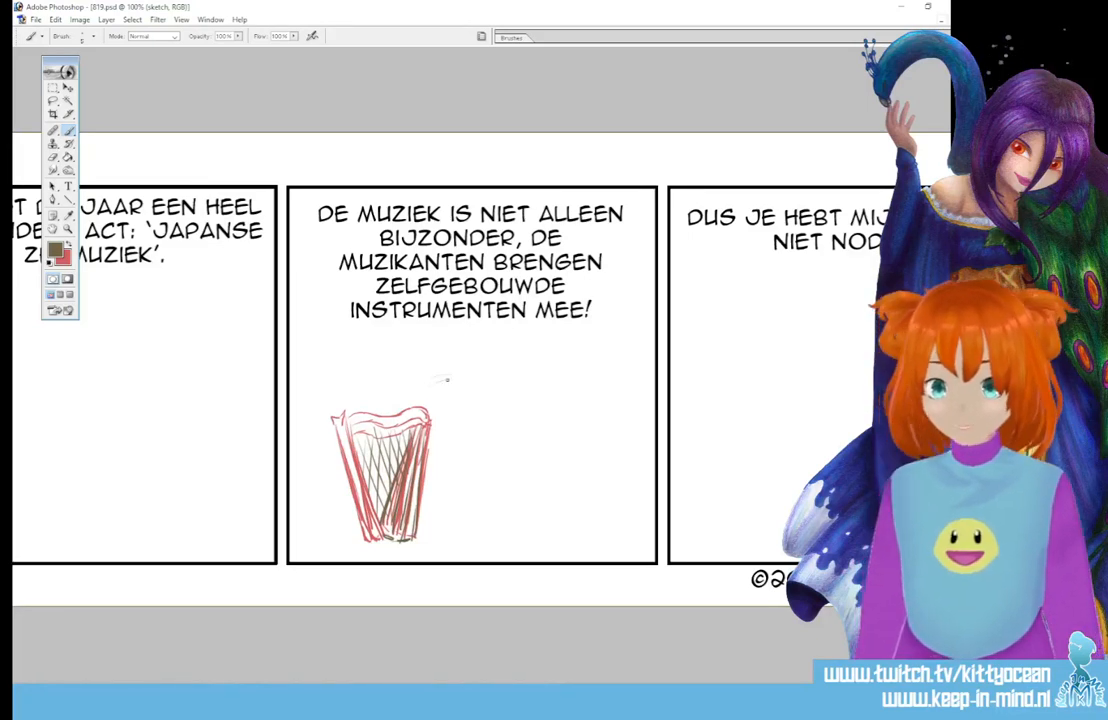
- Sketch a round brown head with crossing face guide lines directly beside the harp in the third panel
{"action": "left_click_drag", "start_coordinate": [424, 389], "coordinate": [481, 386]}
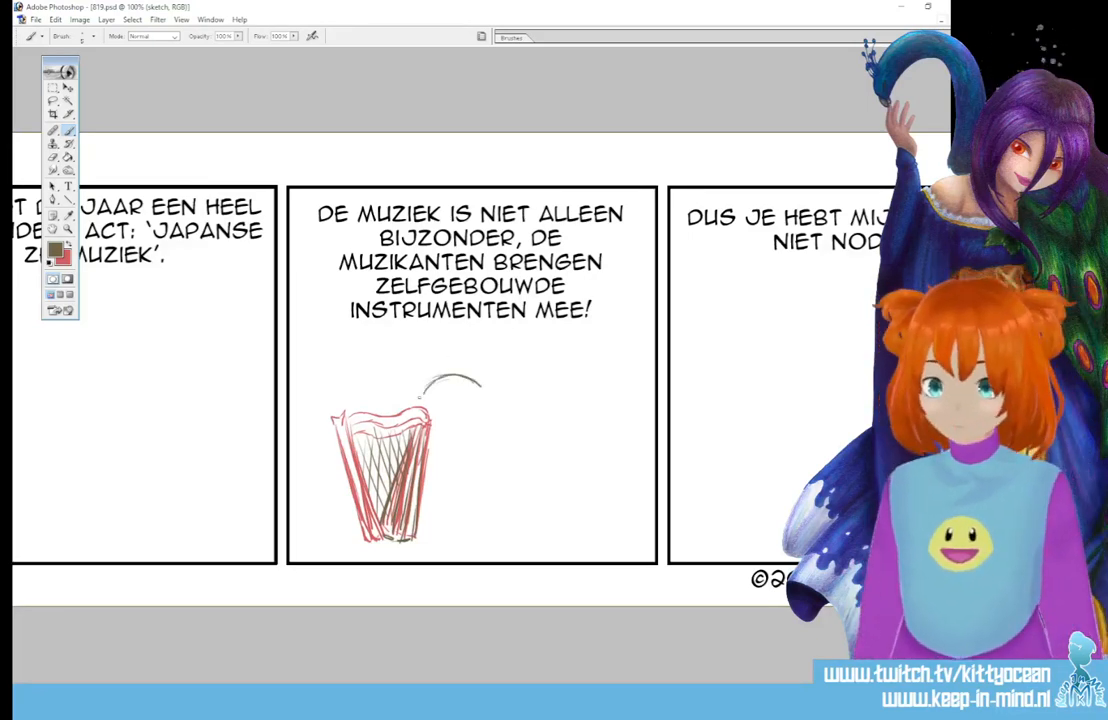
{"action": "left_click_drag", "start_coordinate": [429, 438], "coordinate": [474, 443]}
{"action": "mouse_move", "coordinate": [434, 444]}
{"action": "left_mouse_down"}
{"action": "mouse_move", "coordinate": [474, 439]}
{"action": "mouse_move", "coordinate": [482, 388]}
{"action": "left_mouse_up"}
{"action": "mouse_move", "coordinate": [485, 391]}
{"action": "left_mouse_down"}
{"action": "mouse_move", "coordinate": [443, 449]}
{"action": "mouse_move", "coordinate": [466, 442]}
{"action": "left_mouse_up"}
{"action": "left_click_drag", "start_coordinate": [441, 381], "coordinate": [453, 447]}
{"action": "left_click_drag", "start_coordinate": [430, 421], "coordinate": [482, 405]}
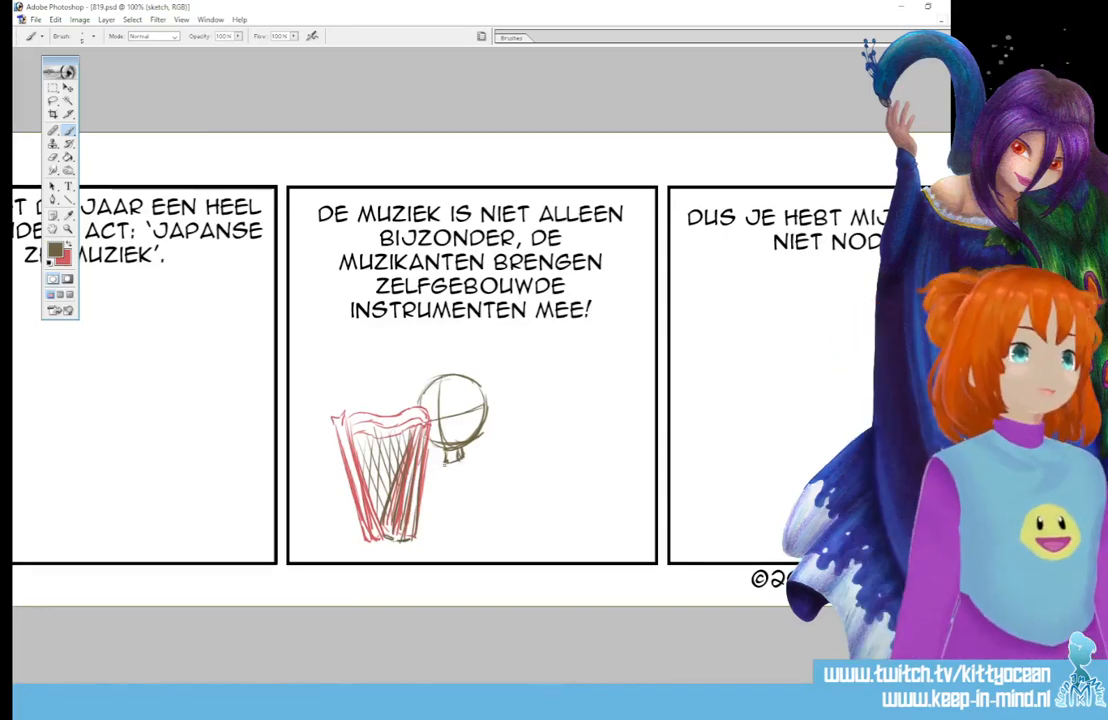
- Sketch the harpist's neck, torso, legs and arm beneath the head, seated on a box-shaped stool facing the harp
{"action": "mouse_move", "coordinate": [446, 448]}
{"action": "left_mouse_down"}
{"action": "mouse_move", "coordinate": [444, 486]}
{"action": "mouse_move", "coordinate": [464, 470]}
{"action": "mouse_move", "coordinate": [451, 497]}
{"action": "mouse_move", "coordinate": [440, 484]}
{"action": "mouse_move", "coordinate": [439, 500]}
{"action": "mouse_move", "coordinate": [464, 494]}
{"action": "mouse_move", "coordinate": [460, 502]}
{"action": "mouse_move", "coordinate": [468, 470]}
{"action": "left_mouse_up"}
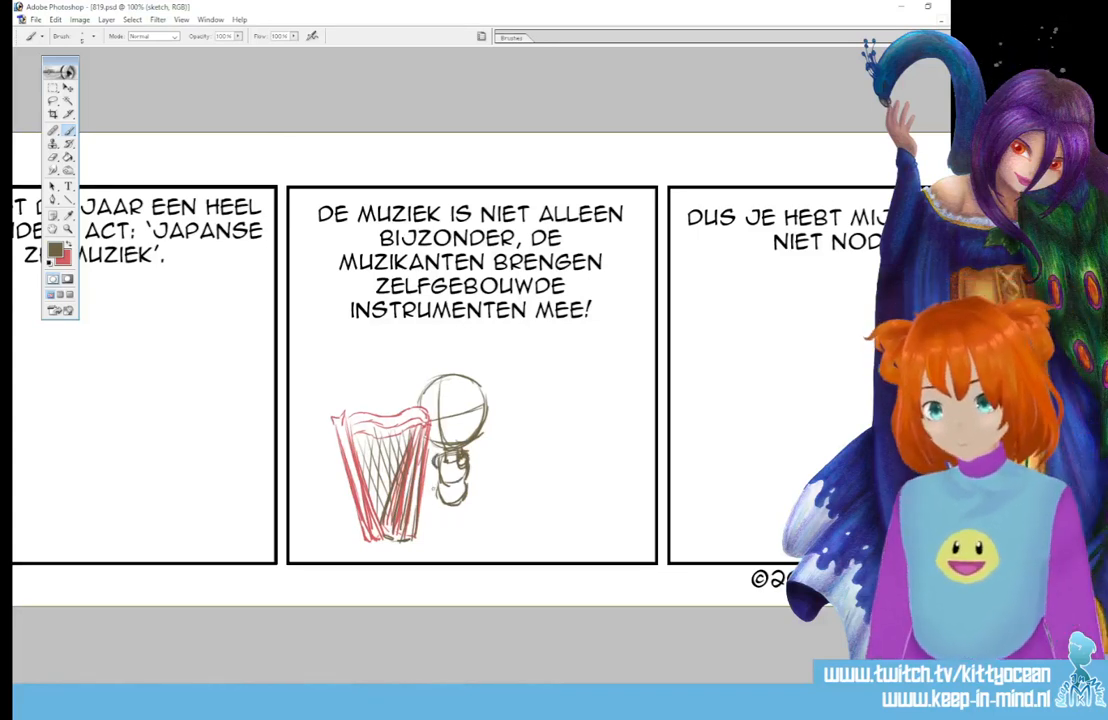
{"action": "mouse_move", "coordinate": [430, 507]}
{"action": "left_mouse_down"}
{"action": "mouse_move", "coordinate": [483, 497]}
{"action": "mouse_move", "coordinate": [433, 543]}
{"action": "mouse_move", "coordinate": [447, 523]}
{"action": "mouse_move", "coordinate": [477, 530]}
{"action": "left_mouse_up"}
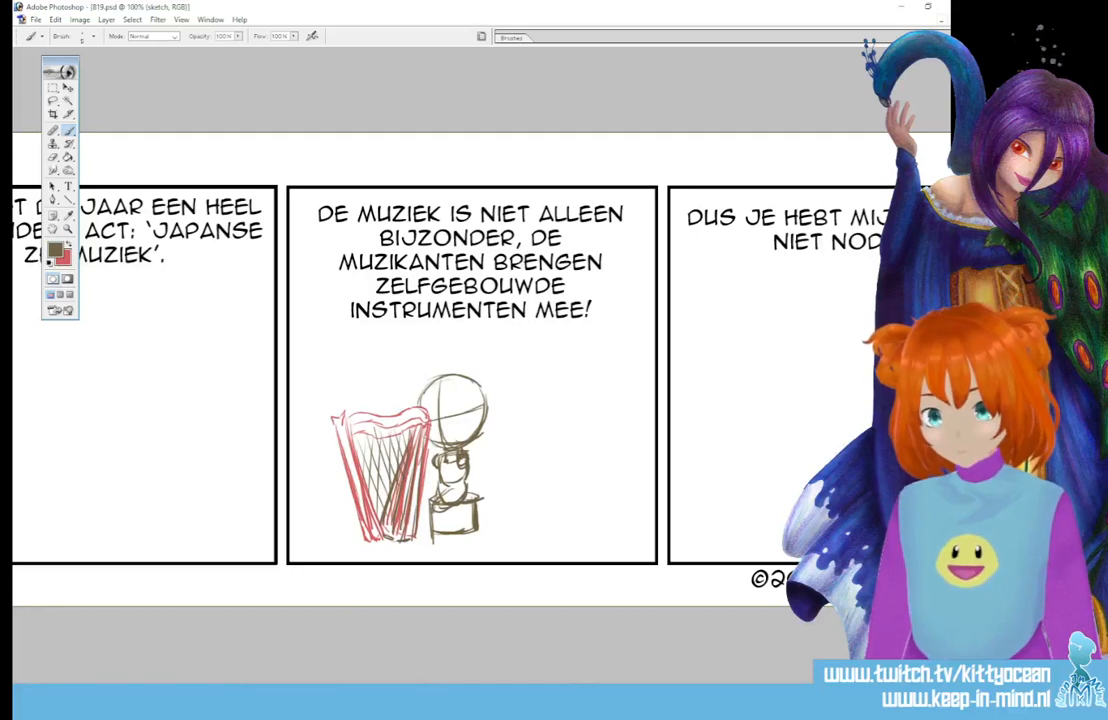
{"action": "left_click_drag", "start_coordinate": [445, 511], "coordinate": [435, 537]}
{"action": "mouse_move", "coordinate": [430, 532]}
{"action": "left_mouse_down"}
{"action": "mouse_move", "coordinate": [426, 542]}
{"action": "mouse_move", "coordinate": [438, 536]}
{"action": "left_mouse_up"}
{"action": "left_click_drag", "start_coordinate": [439, 481], "coordinate": [426, 498]}
{"action": "left_click_drag", "start_coordinate": [426, 494], "coordinate": [423, 534]}
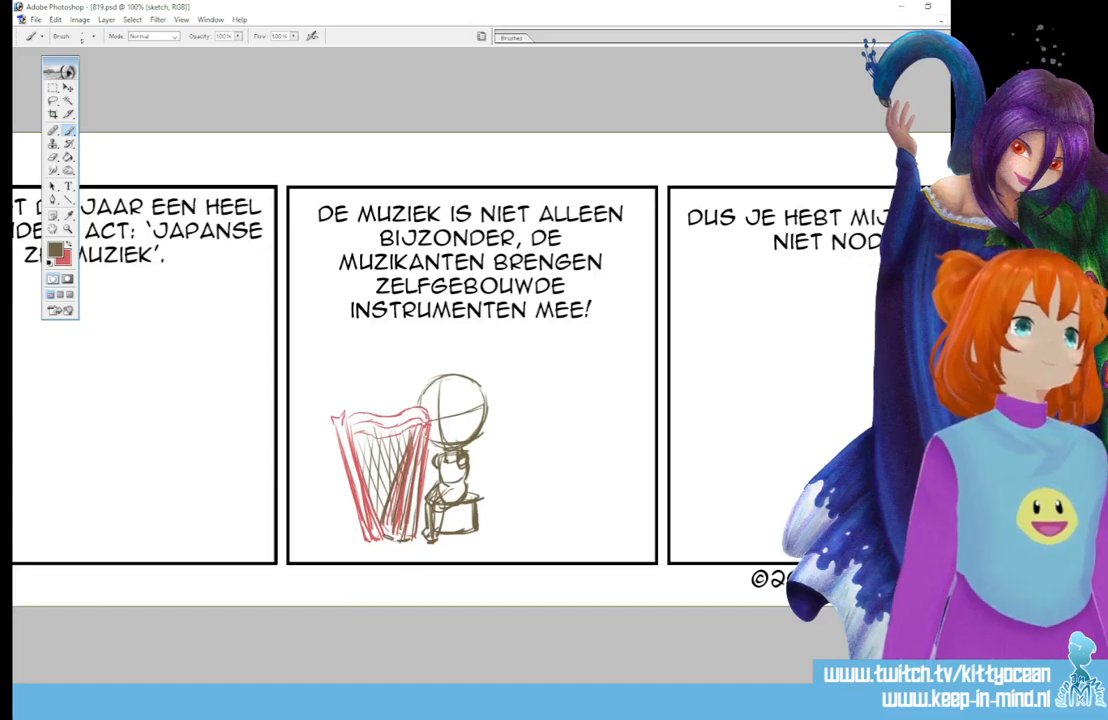
{"action": "mouse_move", "coordinate": [402, 403]}
{"action": "left_mouse_down"}
{"action": "mouse_move", "coordinate": [381, 426]}
{"action": "mouse_move", "coordinate": [392, 424]}
{"action": "left_mouse_up"}
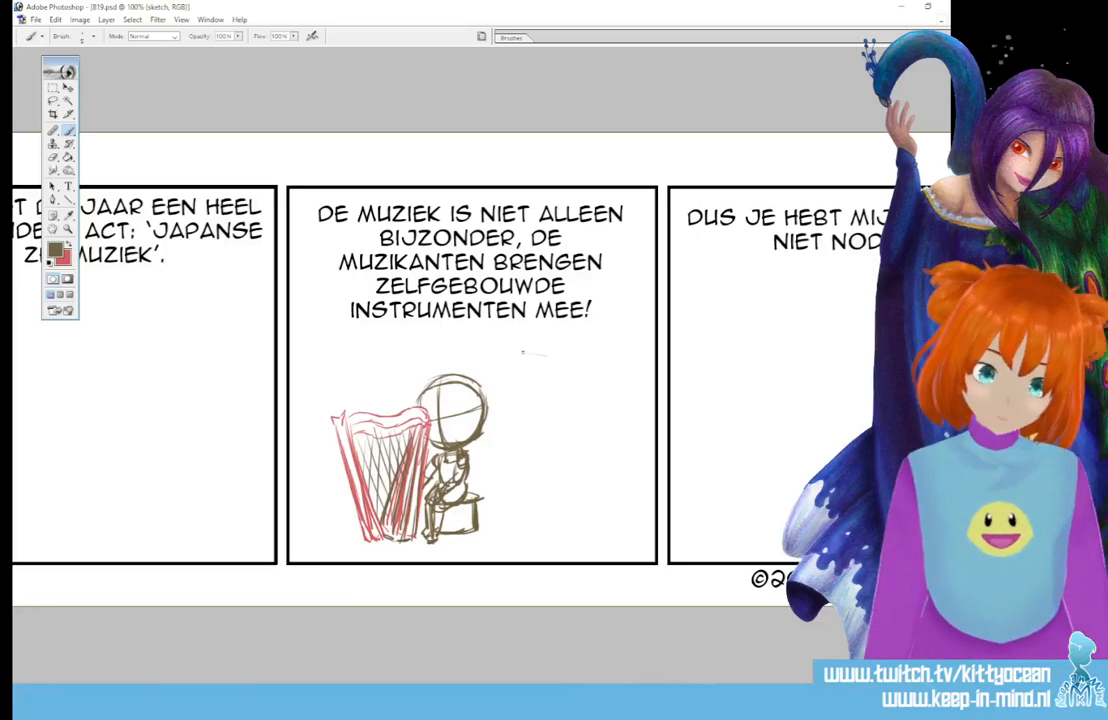
- Sketch a second figure to the right of the harpist, with a round head, face guide lines, neck, torso and upper arms
{"action": "left_click_drag", "start_coordinate": [555, 357], "coordinate": [509, 366]}
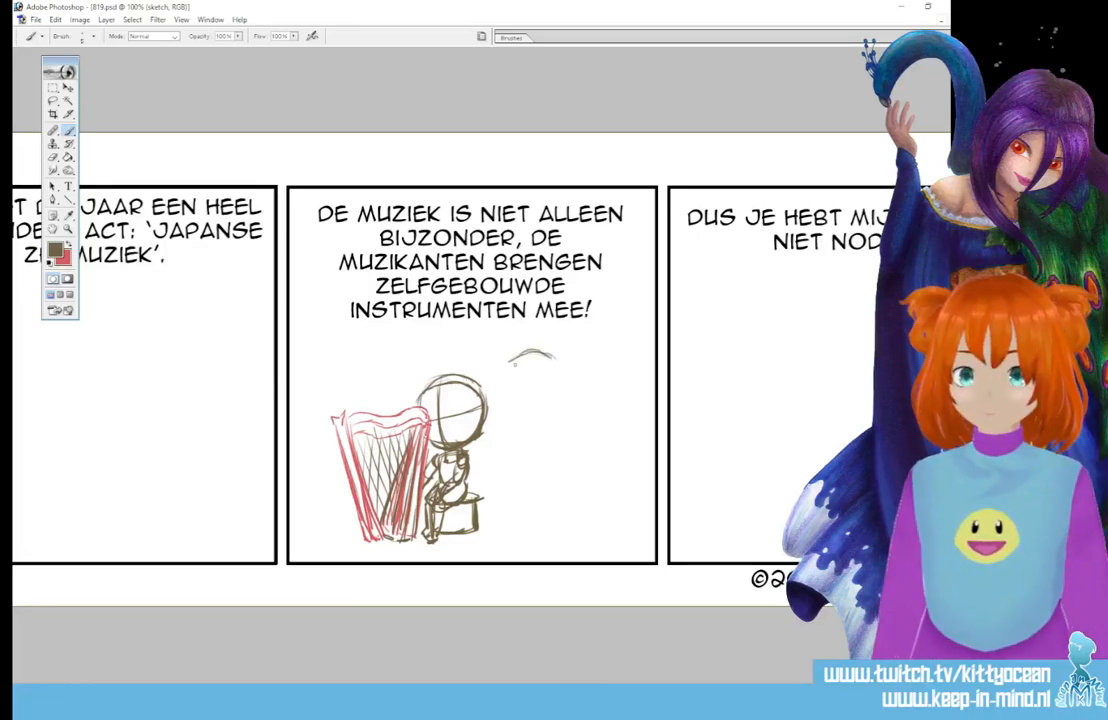
{"action": "mouse_move", "coordinate": [522, 354]}
{"action": "left_mouse_down"}
{"action": "mouse_move", "coordinate": [502, 398]}
{"action": "mouse_move", "coordinate": [556, 411]}
{"action": "mouse_move", "coordinate": [553, 348]}
{"action": "mouse_move", "coordinate": [575, 383]}
{"action": "mouse_move", "coordinate": [556, 415]}
{"action": "mouse_move", "coordinate": [528, 414]}
{"action": "mouse_move", "coordinate": [575, 384]}
{"action": "left_mouse_up"}
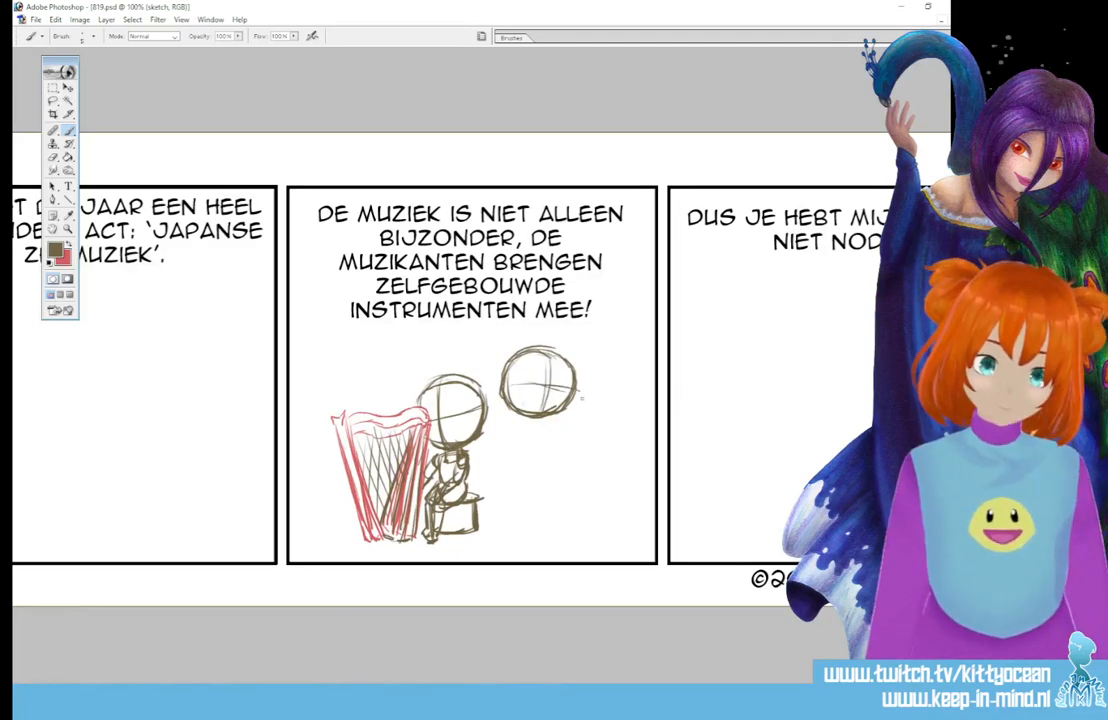
{"action": "left_click_drag", "start_coordinate": [525, 425], "coordinate": [538, 428]}
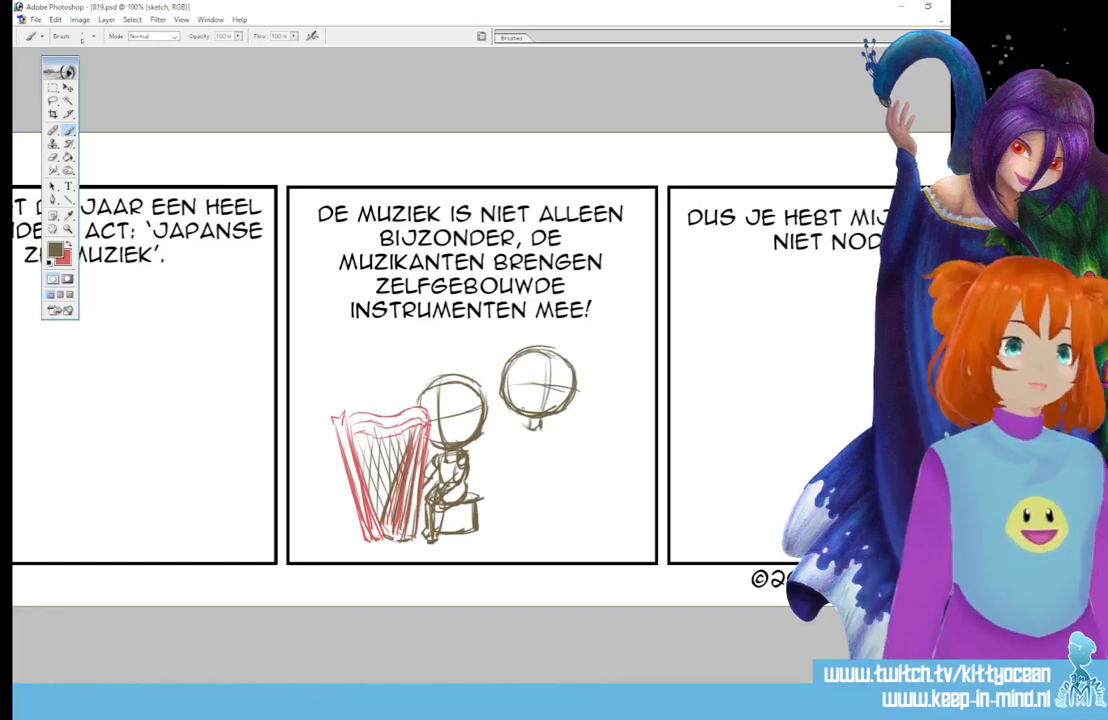
{"action": "mouse_move", "coordinate": [521, 430]}
{"action": "left_mouse_down"}
{"action": "mouse_move", "coordinate": [551, 427]}
{"action": "mouse_move", "coordinate": [514, 465]}
{"action": "mouse_move", "coordinate": [550, 443]}
{"action": "left_mouse_up"}
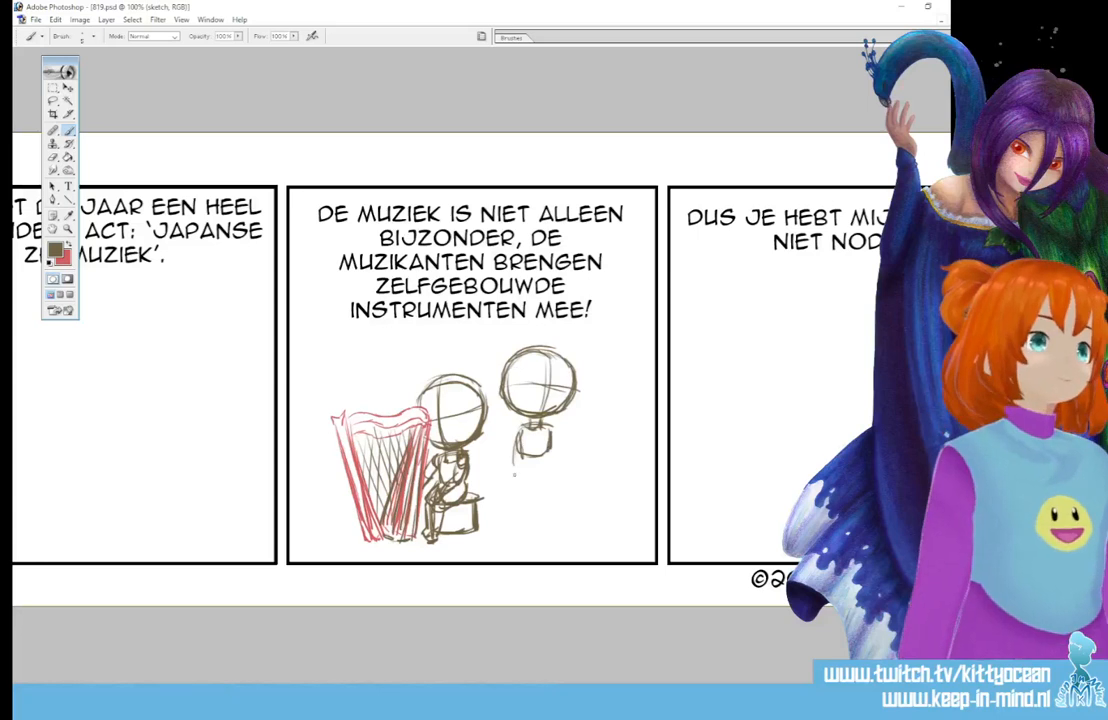
{"action": "mouse_move", "coordinate": [522, 456]}
{"action": "left_mouse_down"}
{"action": "mouse_move", "coordinate": [519, 481]}
{"action": "mouse_move", "coordinate": [548, 474]}
{"action": "mouse_move", "coordinate": [549, 457]}
{"action": "left_mouse_up"}
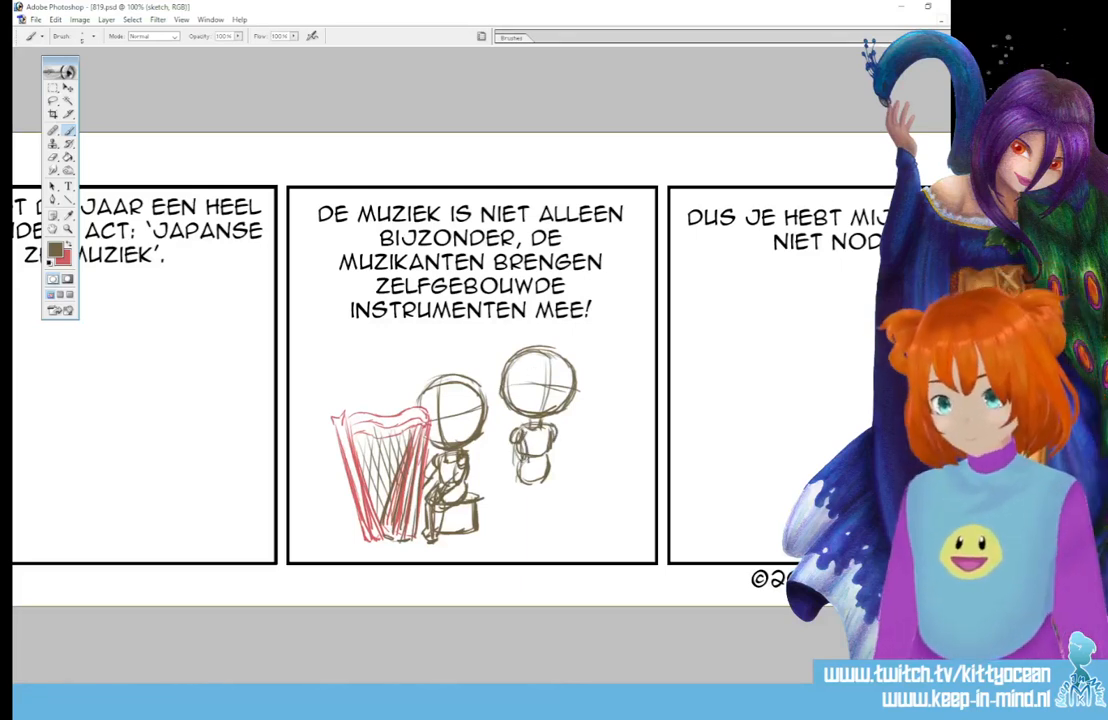
{"action": "left_click_drag", "start_coordinate": [561, 444], "coordinate": [557, 449]}
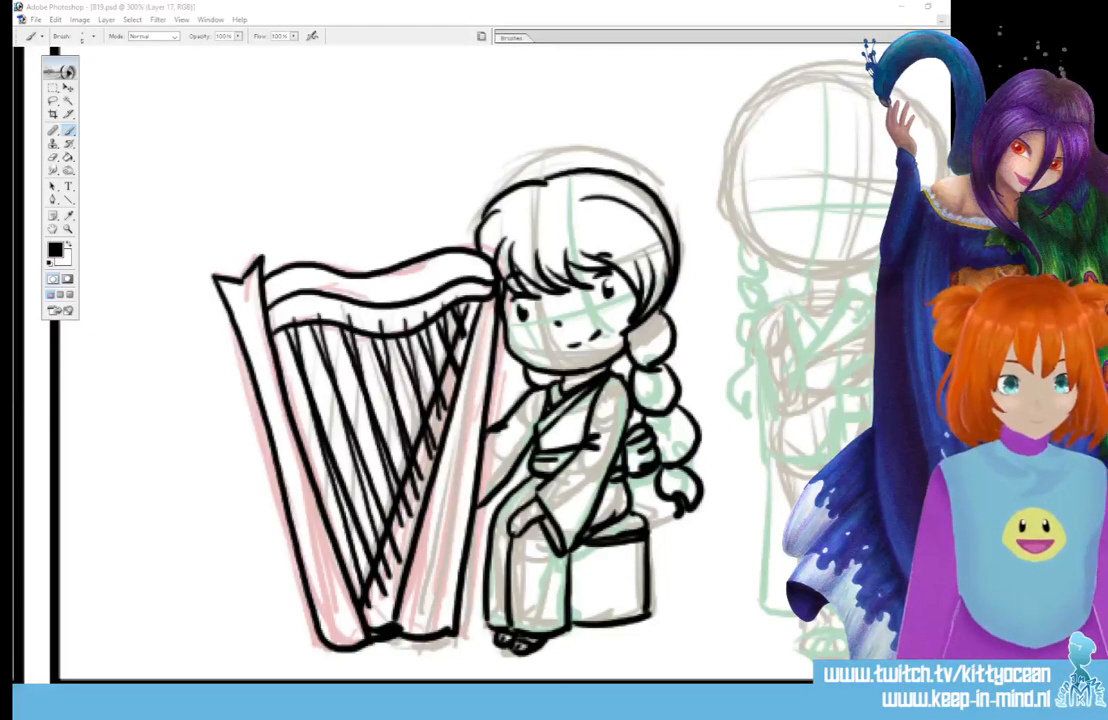
- Ink the standing figure's eyes, eyebrows and small mouth in black over the head sketch on Layer 17
{"action": "scroll", "coordinate": [480, 360], "scroll_direction": "right", "scroll_amount": 5}
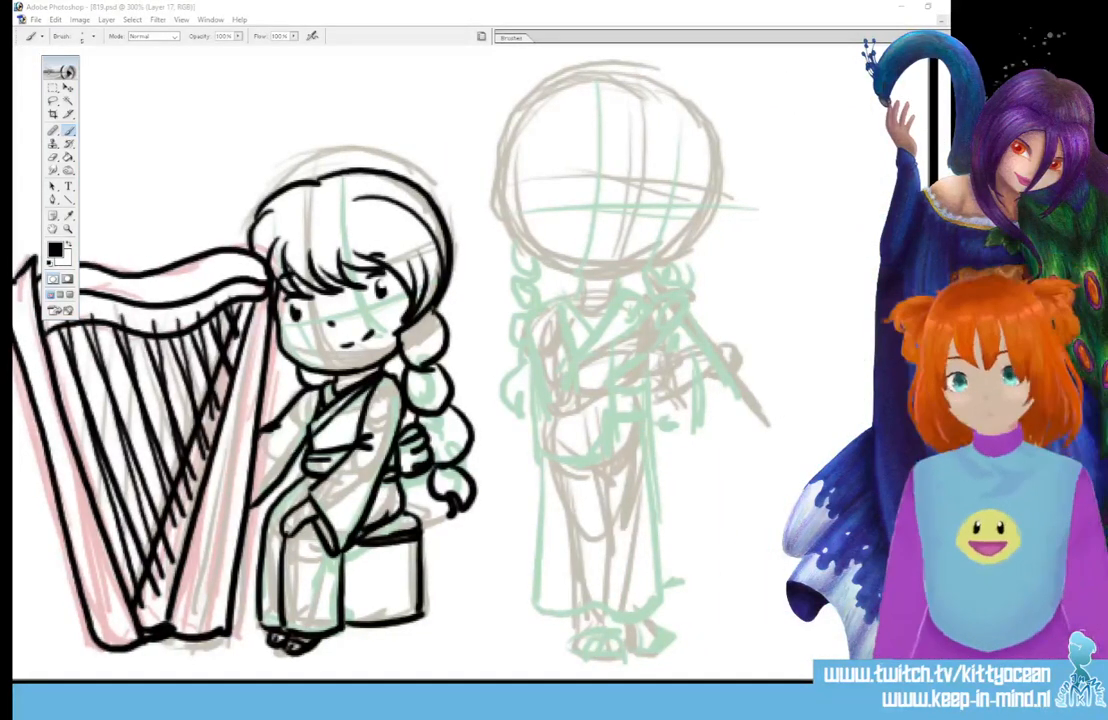
{"action": "scroll", "coordinate": [390, 360], "scroll_direction": "right", "scroll_amount": 3}
{"action": "scroll", "coordinate": [395, 360], "scroll_direction": "up", "scroll_amount": 4}
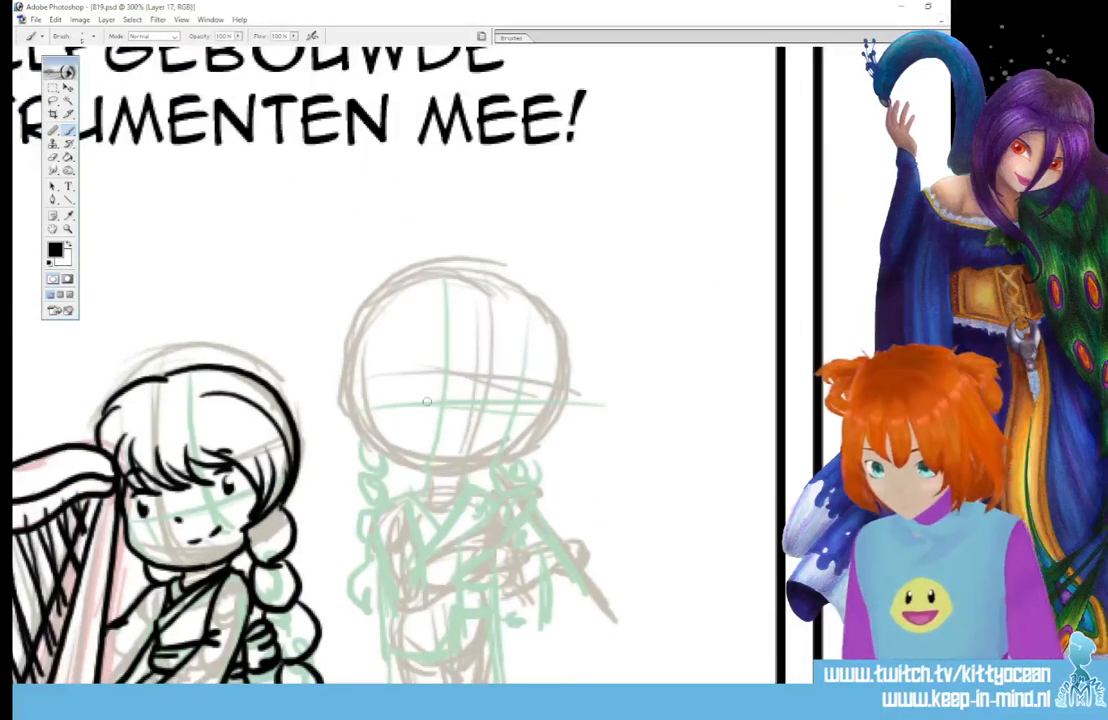
{"action": "left_click_drag", "start_coordinate": [437, 384], "coordinate": [429, 405]}
{"action": "left_click_drag", "start_coordinate": [518, 392], "coordinate": [511, 409]}
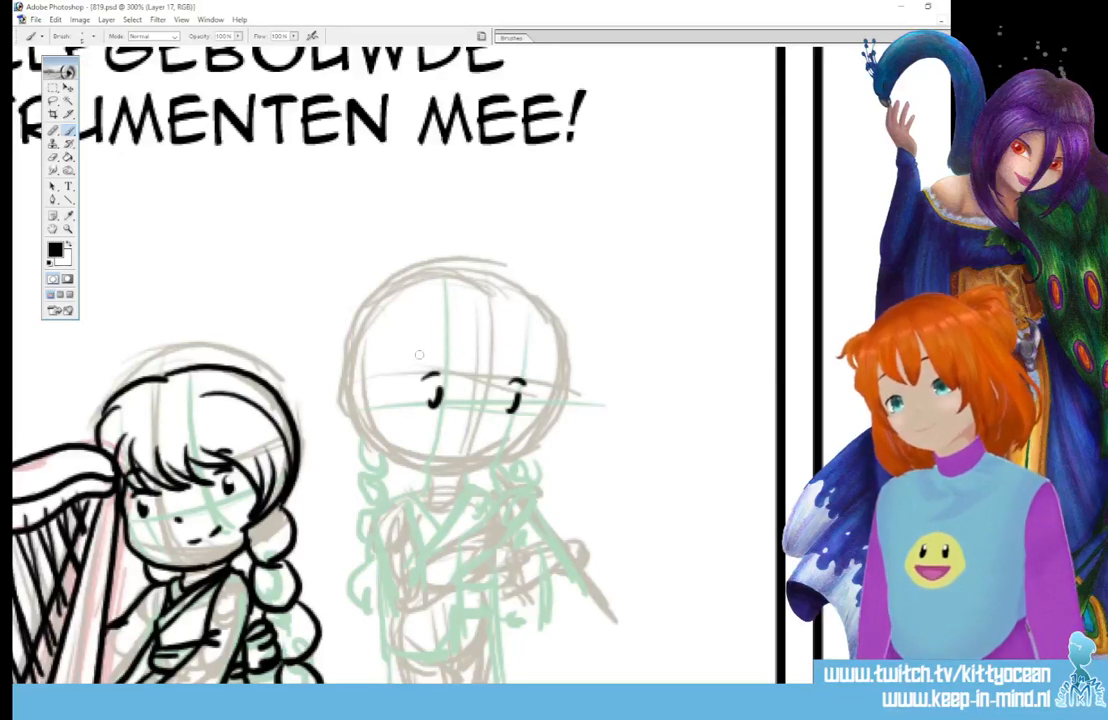
{"action": "left_click_drag", "start_coordinate": [413, 362], "coordinate": [436, 356]}
{"action": "left_click_drag", "start_coordinate": [509, 357], "coordinate": [531, 364]}
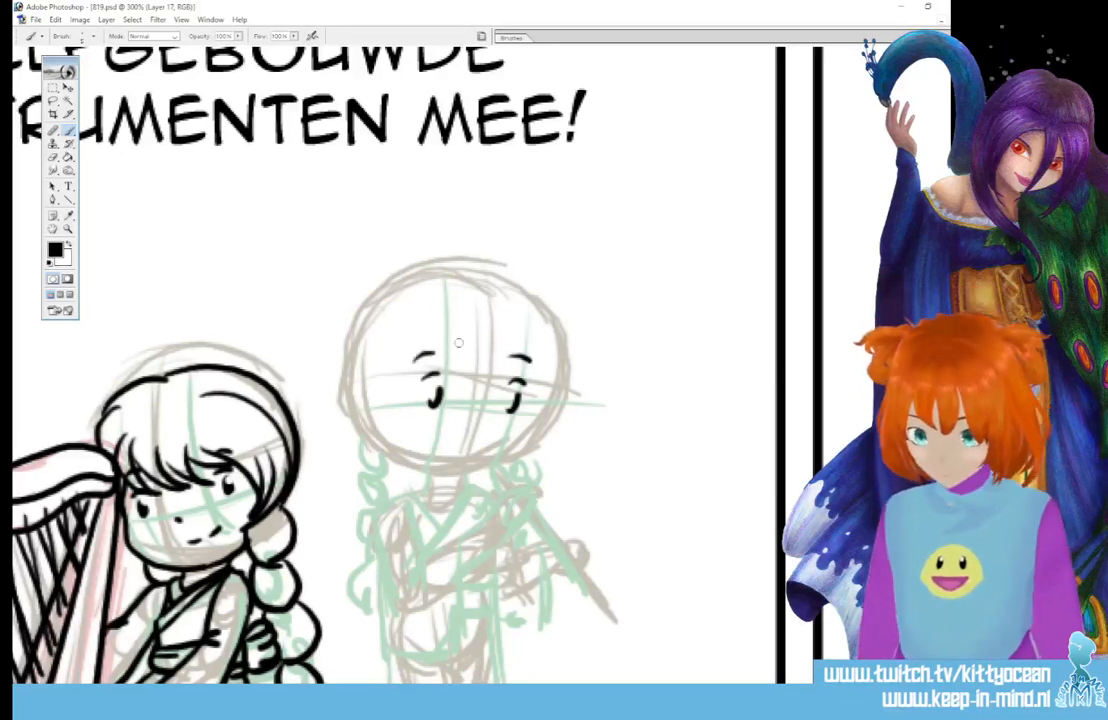
{"action": "left_click_drag", "start_coordinate": [451, 447], "coordinate": [471, 445]}
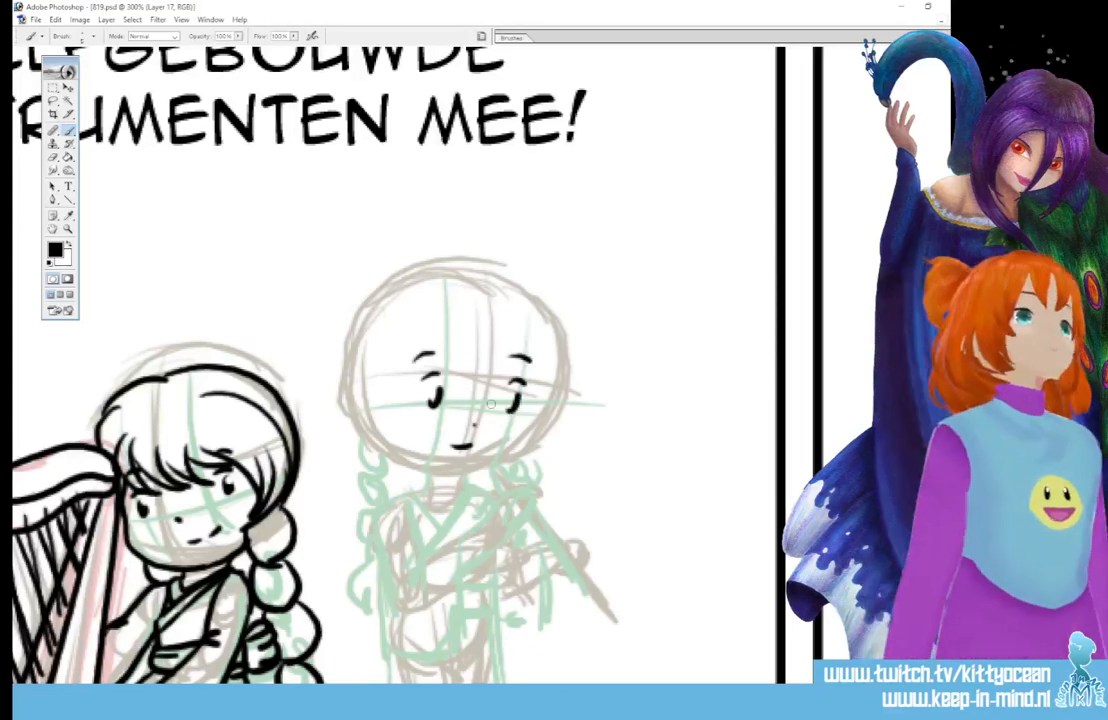
- Ink the standing figure's centre-parted hairline and face outline, redrawing the chin curve until it joins both cheeks
{"action": "mouse_move", "coordinate": [490, 305]}
{"action": "left_mouse_down"}
{"action": "mouse_move", "coordinate": [370, 400]}
{"action": "mouse_move", "coordinate": [377, 438]}
{"action": "mouse_move", "coordinate": [372, 425]}
{"action": "left_mouse_up"}
{"action": "left_click_drag", "start_coordinate": [488, 319], "coordinate": [560, 375]}
{"action": "mouse_move", "coordinate": [522, 345]}
{"action": "left_mouse_down"}
{"action": "mouse_move", "coordinate": [546, 413]}
{"action": "mouse_move", "coordinate": [521, 437]}
{"action": "mouse_move", "coordinate": [458, 468]}
{"action": "mouse_move", "coordinate": [395, 458]}
{"action": "left_mouse_up"}
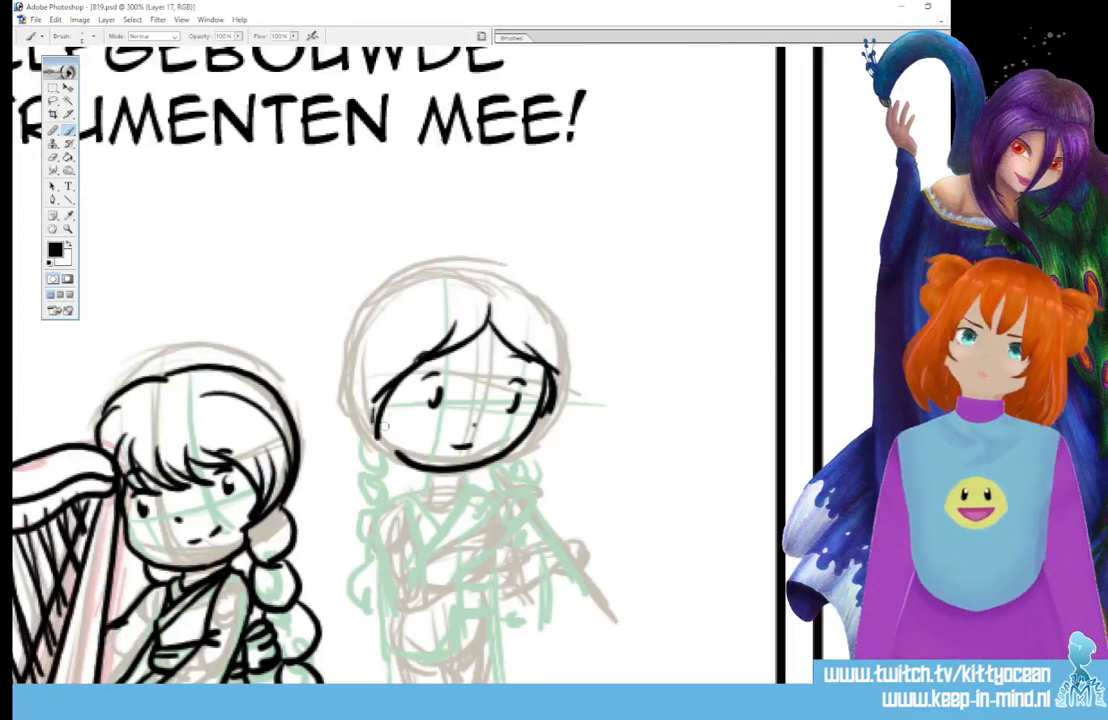
{"action": "key", "text": "ctrl+z"}
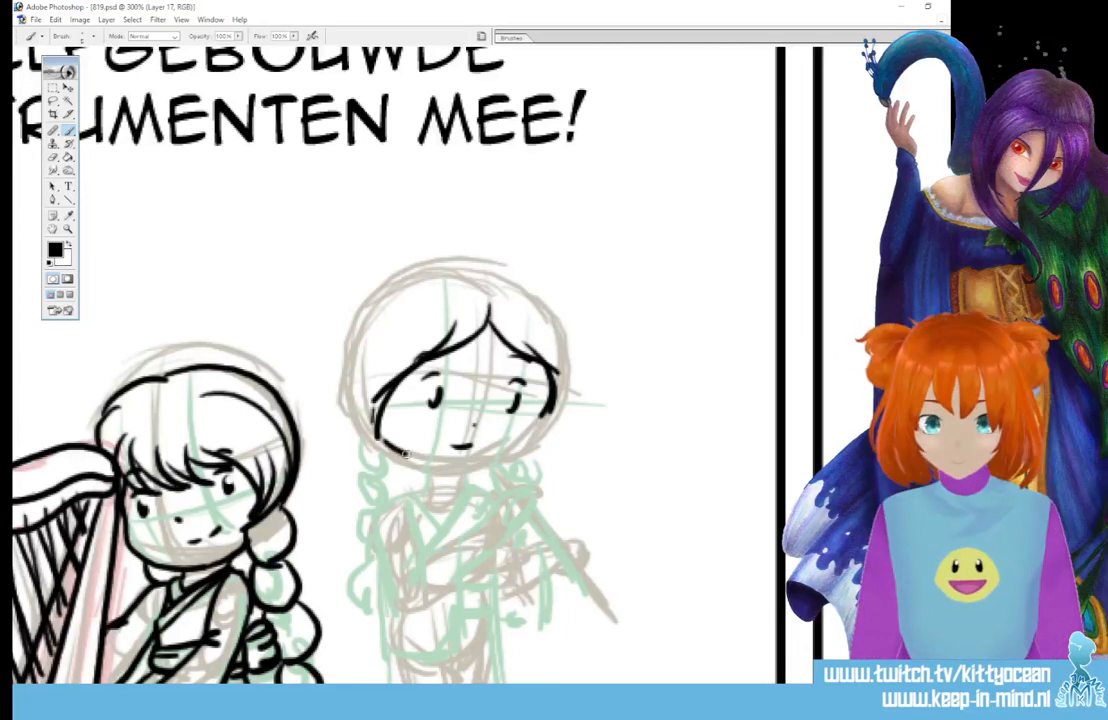
{"action": "mouse_move", "coordinate": [375, 432]}
{"action": "left_mouse_down"}
{"action": "mouse_move", "coordinate": [442, 460]}
{"action": "mouse_move", "coordinate": [525, 443]}
{"action": "left_mouse_up"}
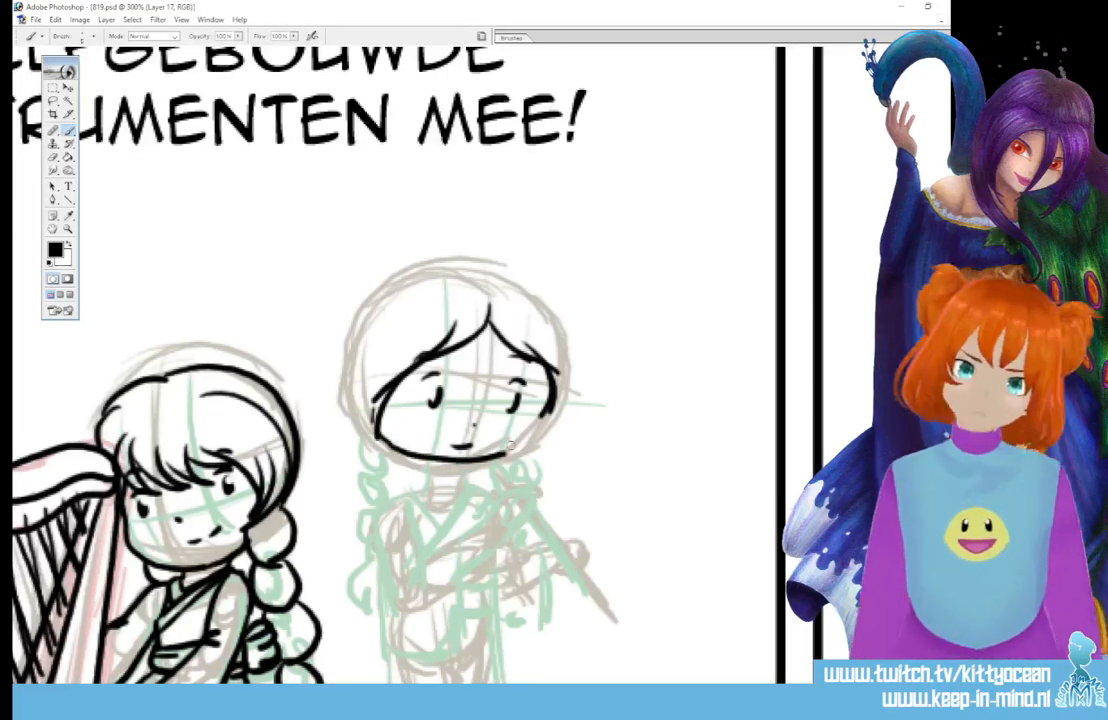
{"action": "key", "text": "ctrl+z"}
{"action": "left_click_drag", "start_coordinate": [376, 432], "coordinate": [449, 467]}
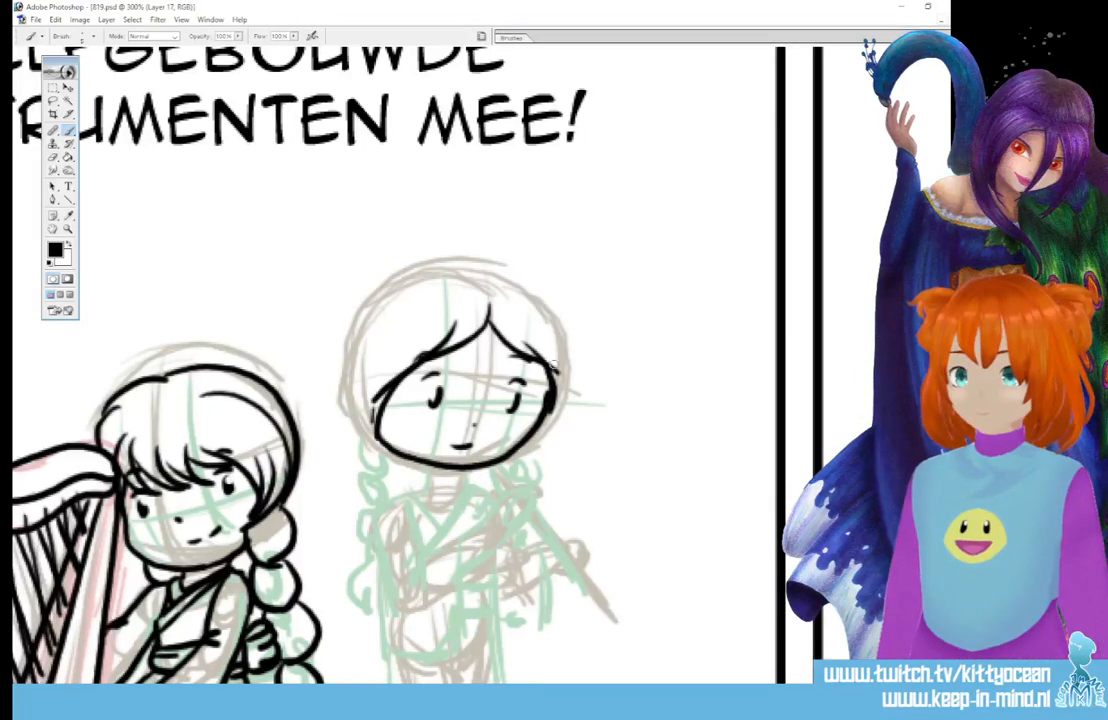
- Redraw the standing figure's chin curve, then ink the outer hair outline and the beaded braid hanging beside the face
{"action": "key", "text": "ctrl+z"}
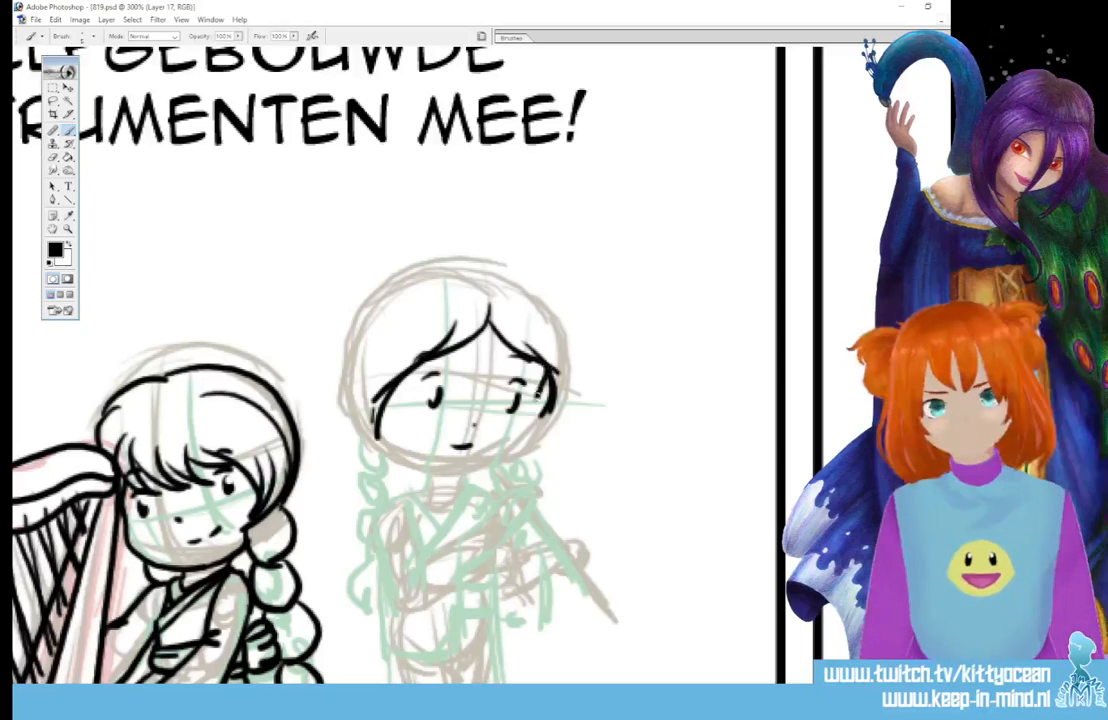
{"action": "left_click_drag", "start_coordinate": [508, 451], "coordinate": [445, 467]}
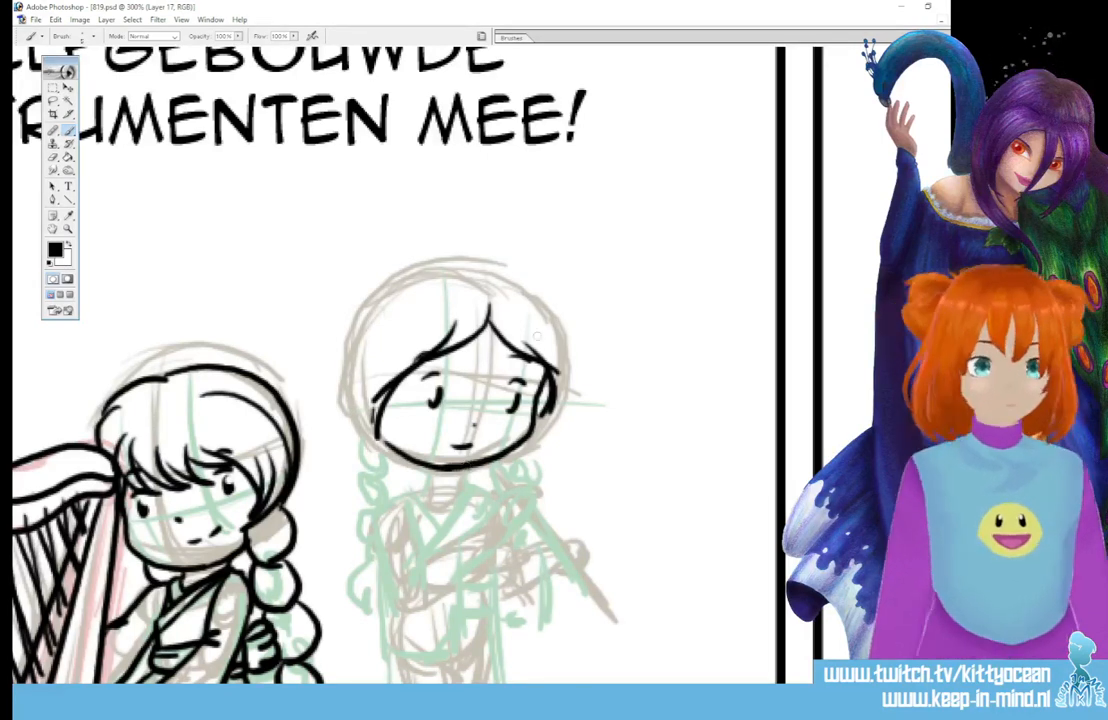
{"action": "left_click_drag", "start_coordinate": [498, 288], "coordinate": [540, 448]}
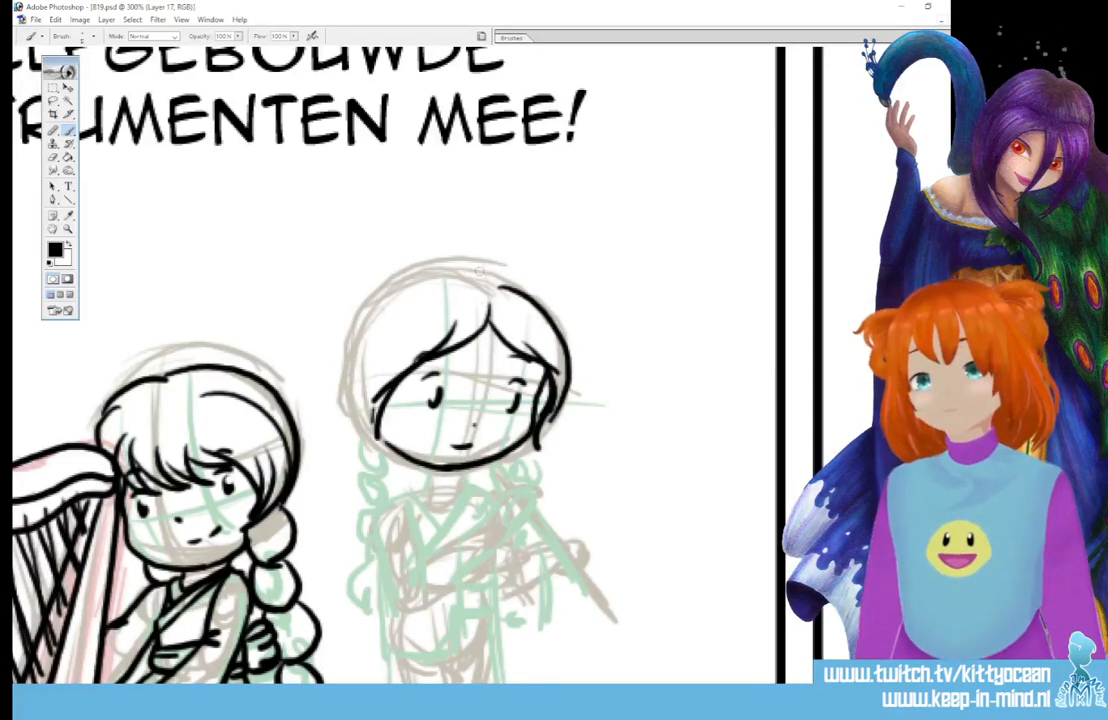
{"action": "mouse_move", "coordinate": [498, 272]}
{"action": "left_mouse_down"}
{"action": "mouse_move", "coordinate": [360, 315]}
{"action": "mouse_move", "coordinate": [345, 440]}
{"action": "left_mouse_up"}
{"action": "left_click_drag", "start_coordinate": [341, 395], "coordinate": [373, 457]}
{"action": "mouse_move", "coordinate": [363, 454]}
{"action": "left_mouse_down"}
{"action": "mouse_move", "coordinate": [354, 465]}
{"action": "mouse_move", "coordinate": [391, 478]}
{"action": "mouse_move", "coordinate": [372, 478]}
{"action": "mouse_move", "coordinate": [380, 492]}
{"action": "mouse_move", "coordinate": [355, 522]}
{"action": "mouse_move", "coordinate": [372, 545]}
{"action": "mouse_move", "coordinate": [350, 565]}
{"action": "mouse_move", "coordinate": [365, 585]}
{"action": "mouse_move", "coordinate": [362, 570]}
{"action": "left_mouse_up"}
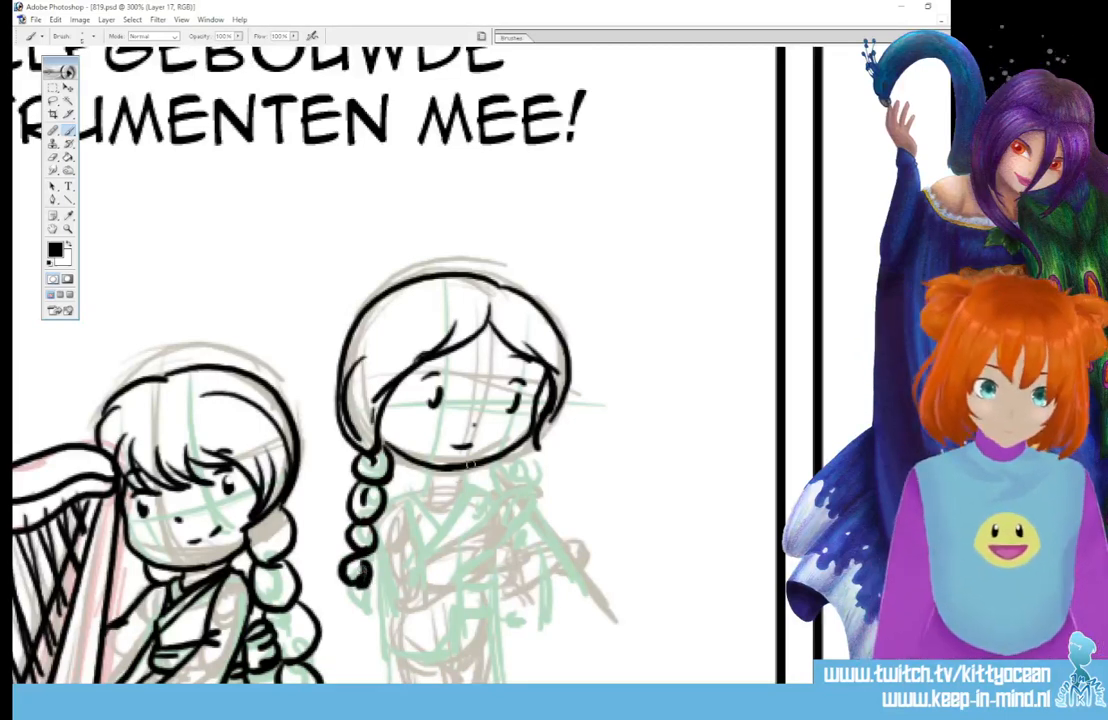
- Ink the standing figure's neck and the crossed V-shaped kimono collar below the chin
{"action": "mouse_move", "coordinate": [463, 471]}
{"action": "left_mouse_down"}
{"action": "mouse_move", "coordinate": [466, 486]}
{"action": "mouse_move", "coordinate": [428, 486]}
{"action": "mouse_move", "coordinate": [446, 521]}
{"action": "mouse_move", "coordinate": [404, 490]}
{"action": "mouse_move", "coordinate": [411, 509]}
{"action": "left_mouse_up"}
{"action": "mouse_move", "coordinate": [416, 490]}
{"action": "left_mouse_down"}
{"action": "mouse_move", "coordinate": [433, 537]}
{"action": "mouse_move", "coordinate": [470, 476]}
{"action": "mouse_move", "coordinate": [434, 530]}
{"action": "left_mouse_up"}
{"action": "mouse_move", "coordinate": [467, 481]}
{"action": "left_mouse_down"}
{"action": "mouse_move", "coordinate": [481, 489]}
{"action": "mouse_move", "coordinate": [430, 547]}
{"action": "left_mouse_up"}
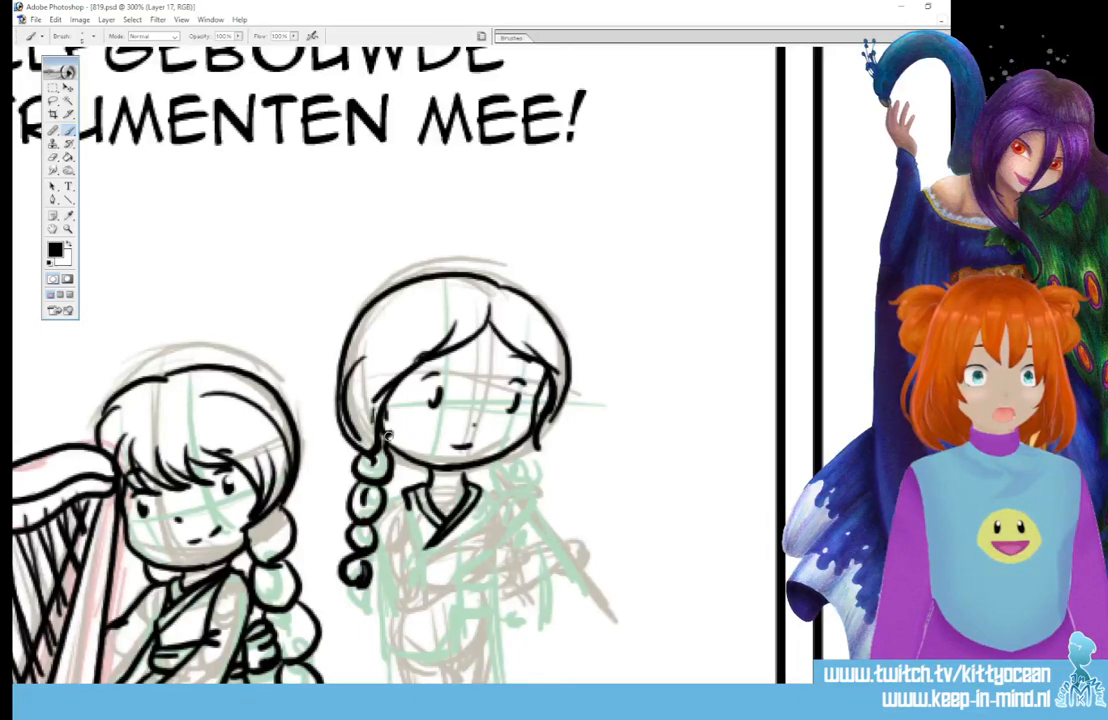
- Ink the standing figure's raised forearm and hand, the shoulder, and the long rounded sleeve with its fold lines
{"action": "scroll", "coordinate": [400, 360], "scroll_direction": "down", "scroll_amount": 3}
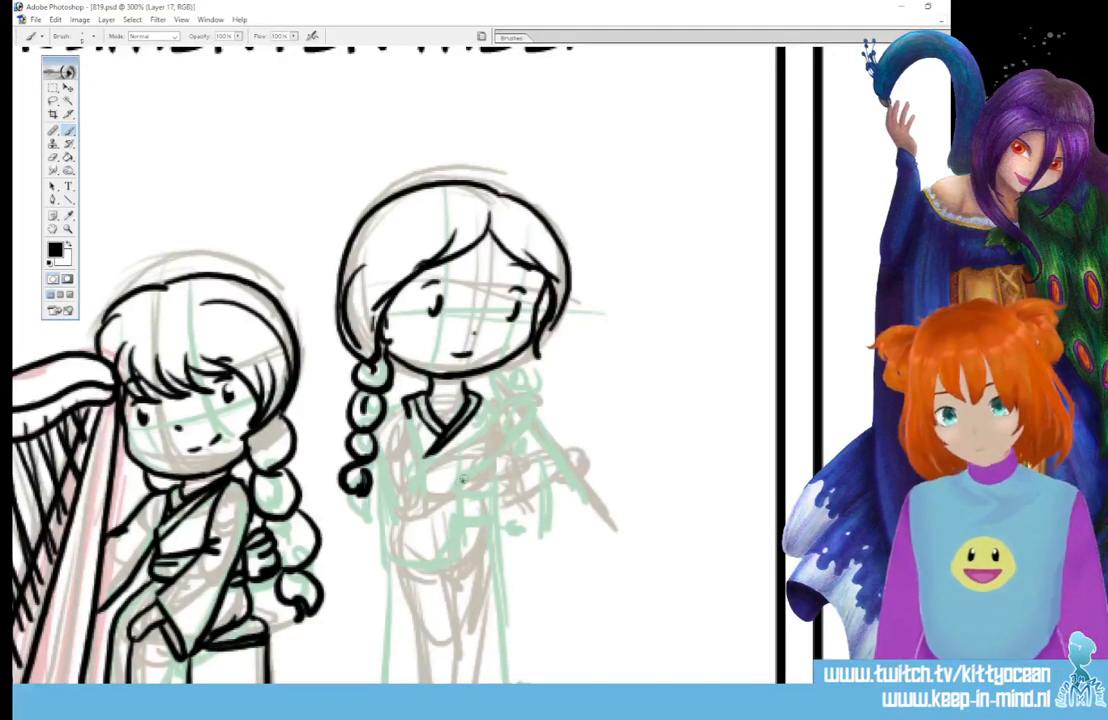
{"action": "left_click_drag", "start_coordinate": [464, 481], "coordinate": [536, 415]}
{"action": "mouse_move", "coordinate": [490, 424]}
{"action": "left_mouse_down"}
{"action": "mouse_move", "coordinate": [521, 396]}
{"action": "mouse_move", "coordinate": [535, 413]}
{"action": "mouse_move", "coordinate": [438, 455]}
{"action": "mouse_move", "coordinate": [413, 499]}
{"action": "left_mouse_up"}
{"action": "left_click_drag", "start_coordinate": [424, 470], "coordinate": [423, 506]}
{"action": "left_click_drag", "start_coordinate": [458, 448], "coordinate": [461, 562]}
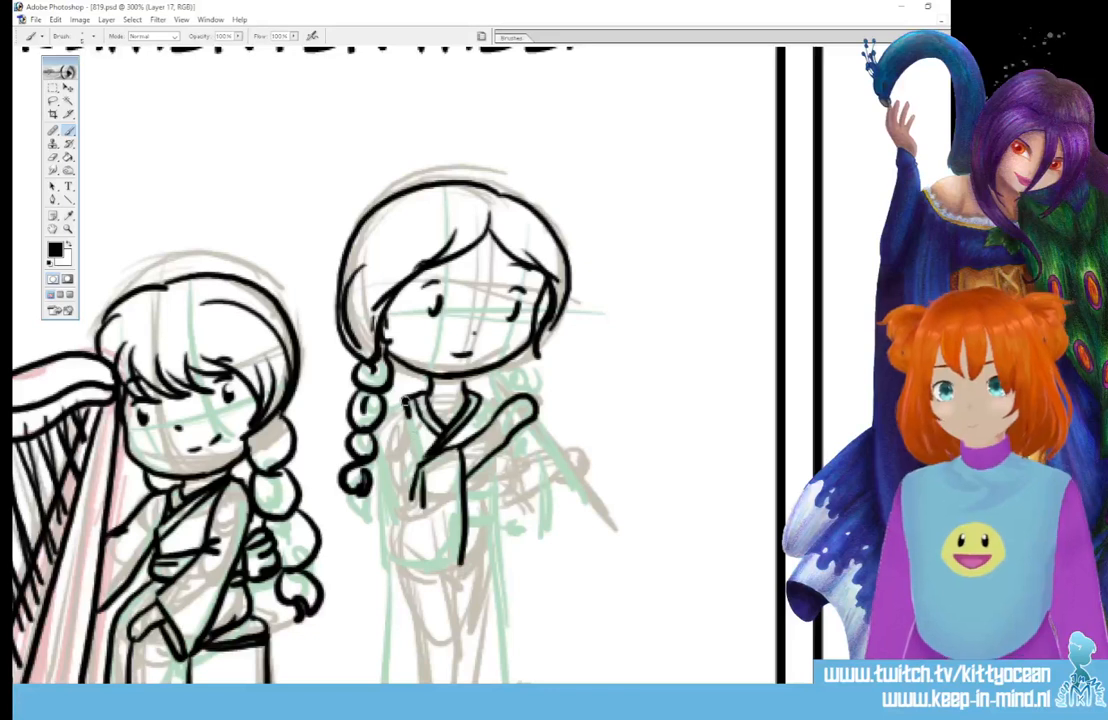
{"action": "mouse_move", "coordinate": [382, 440]}
{"action": "left_mouse_down"}
{"action": "mouse_move", "coordinate": [377, 511]}
{"action": "mouse_move", "coordinate": [445, 572]}
{"action": "mouse_move", "coordinate": [462, 558]}
{"action": "left_mouse_up"}
{"action": "left_click_drag", "start_coordinate": [424, 464], "coordinate": [417, 509]}
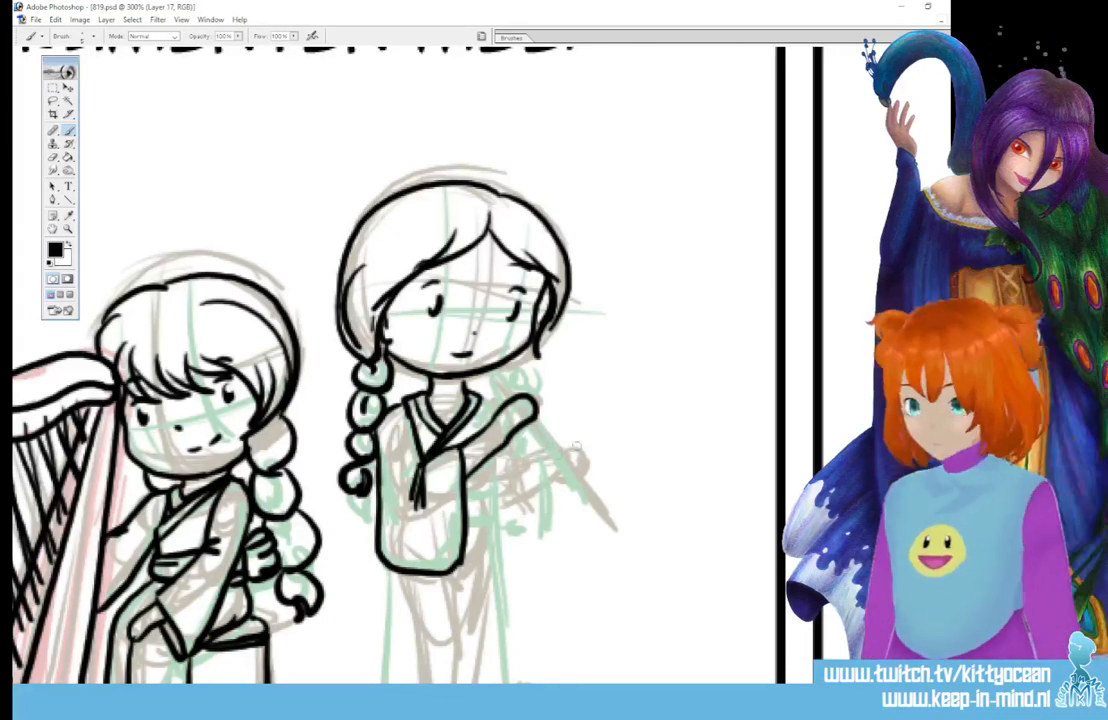
- Ink the slim flute-like instrument running diagonally through the raised hand, with its thick middle joint and narrow lower end
{"action": "left_click_drag", "start_coordinate": [560, 445], "coordinate": [557, 447]}
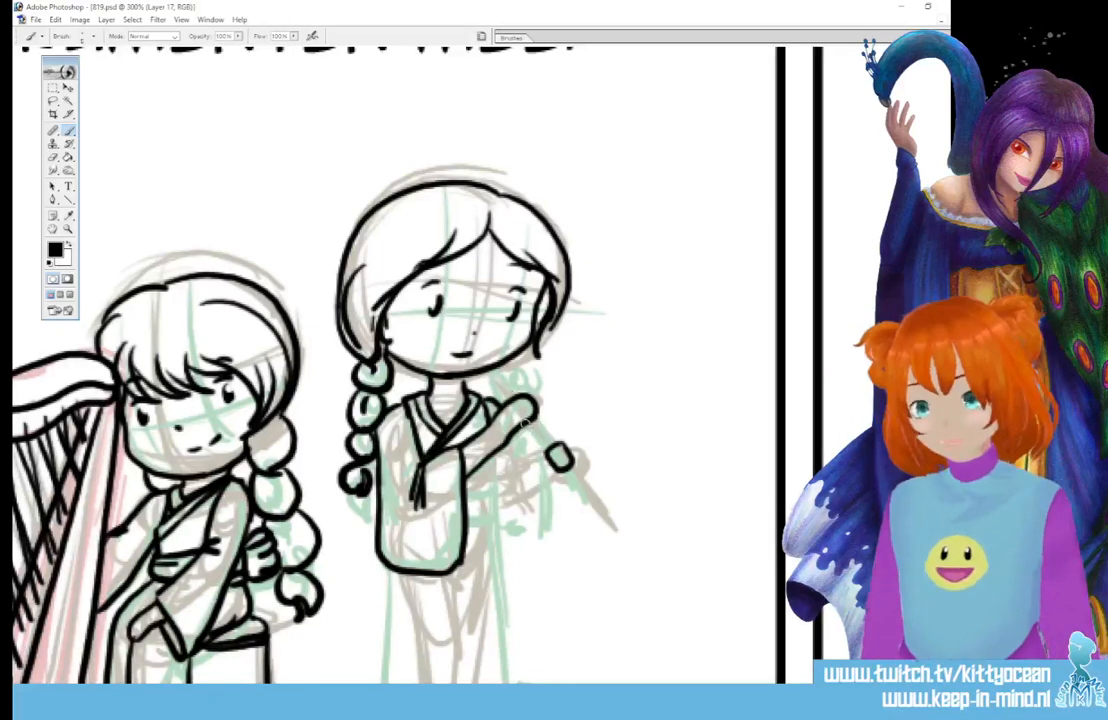
{"action": "left_click_drag", "start_coordinate": [523, 425], "coordinate": [565, 458]}
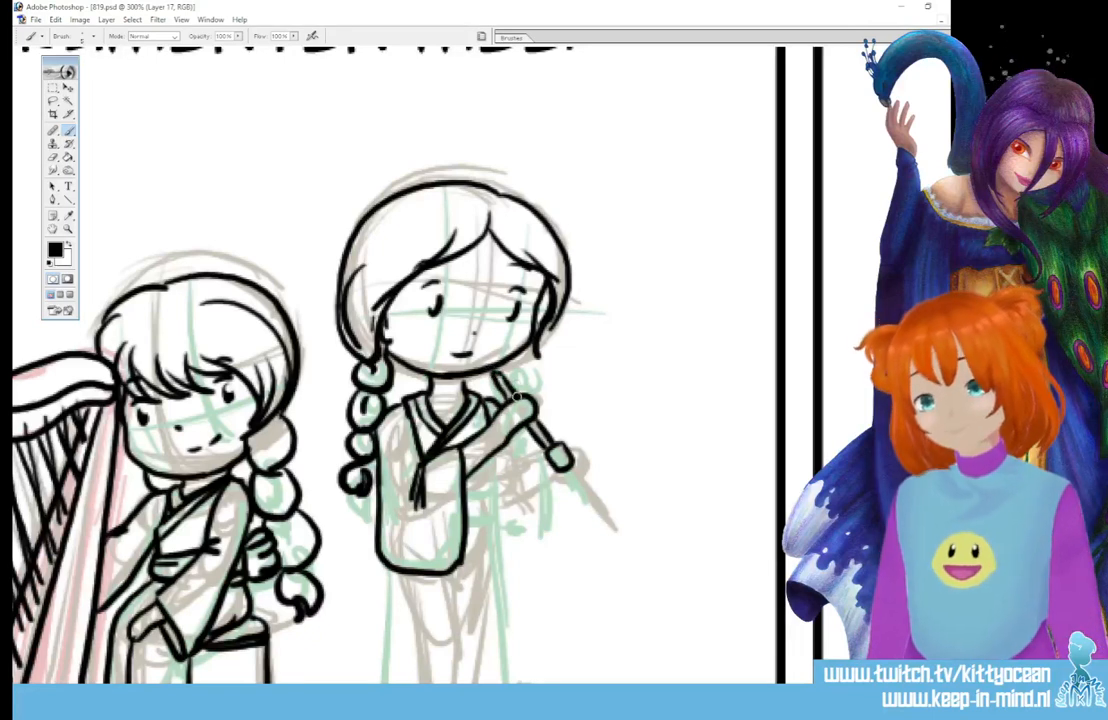
{"action": "left_click_drag", "start_coordinate": [565, 463], "coordinate": [595, 505]}
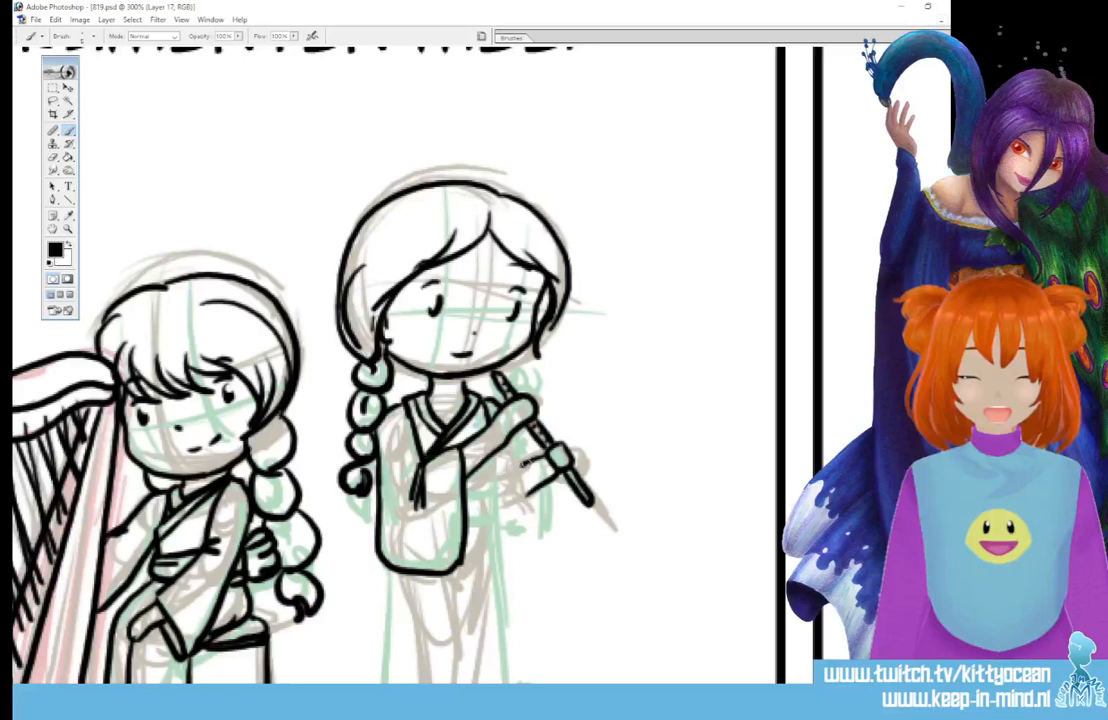
- Ink the standing figure's second arm with its hanging sleeve behind the instrument, plus the sash at the waist
{"action": "left_click_drag", "start_coordinate": [527, 468], "coordinate": [533, 543]}
{"action": "mouse_move", "coordinate": [522, 463]}
{"action": "left_mouse_down"}
{"action": "mouse_move", "coordinate": [501, 494]}
{"action": "mouse_move", "coordinate": [510, 497]}
{"action": "left_mouse_up"}
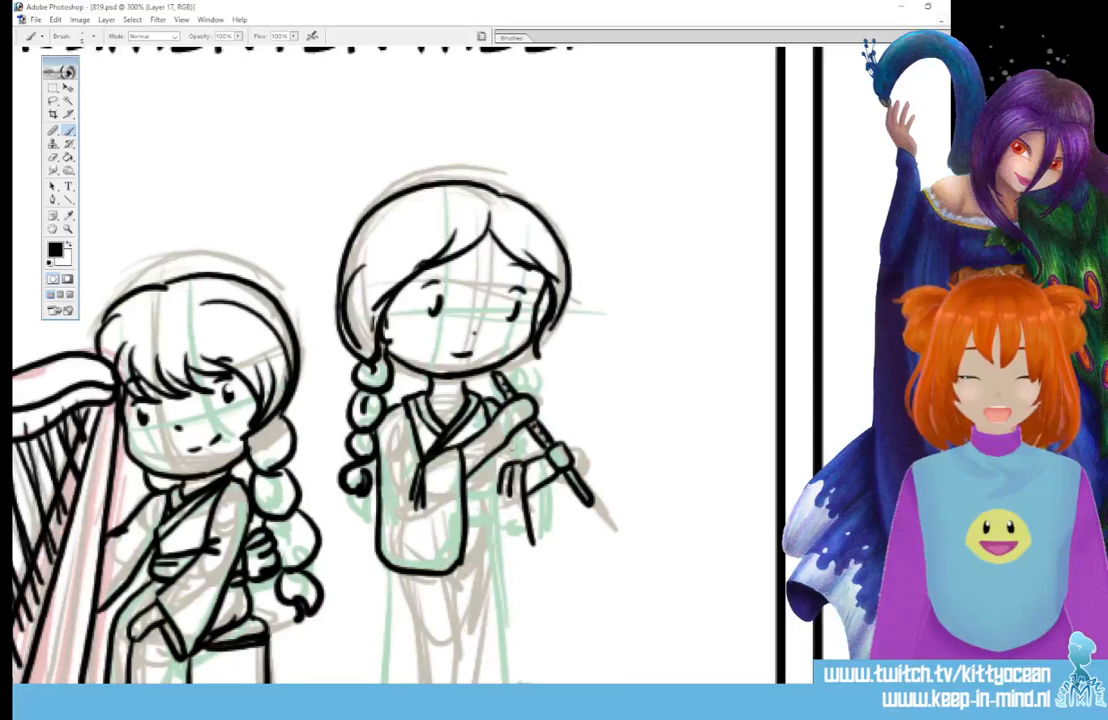
{"action": "mouse_move", "coordinate": [509, 441]}
{"action": "left_mouse_down"}
{"action": "mouse_move", "coordinate": [531, 563]}
{"action": "mouse_move", "coordinate": [549, 533]}
{"action": "mouse_move", "coordinate": [538, 562]}
{"action": "left_mouse_up"}
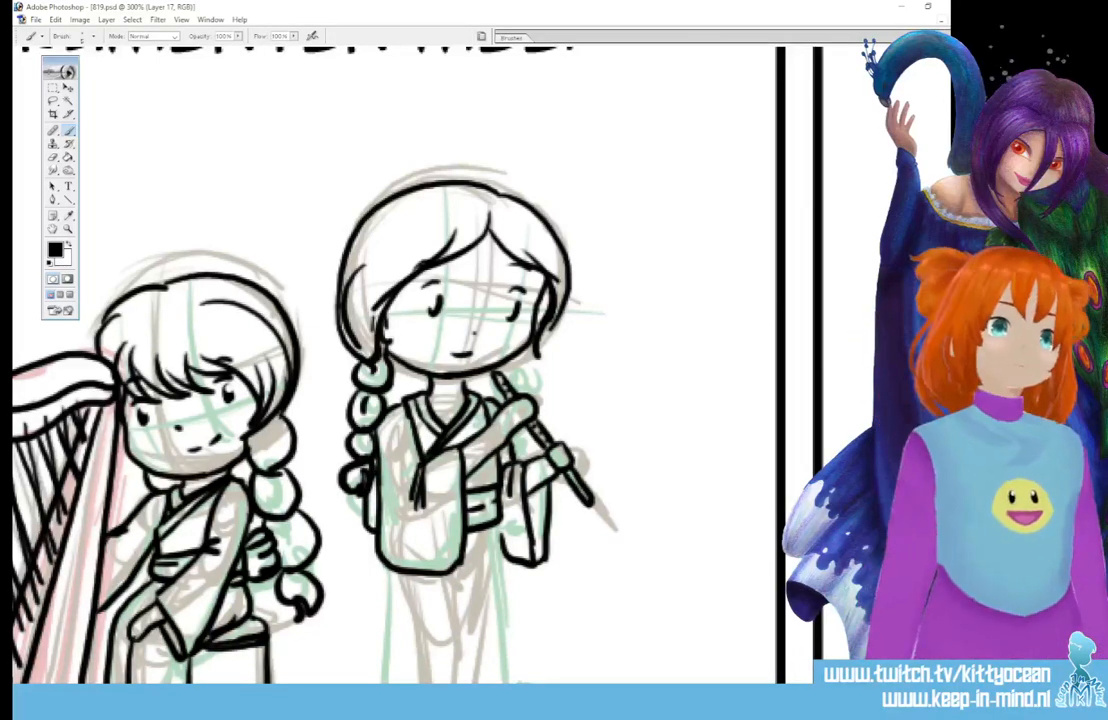
- Ink the standing figure's long flared skirt down to the hem and both sandalled feet beneath it
{"action": "scroll", "coordinate": [400, 350], "scroll_direction": "down", "scroll_amount": 3}
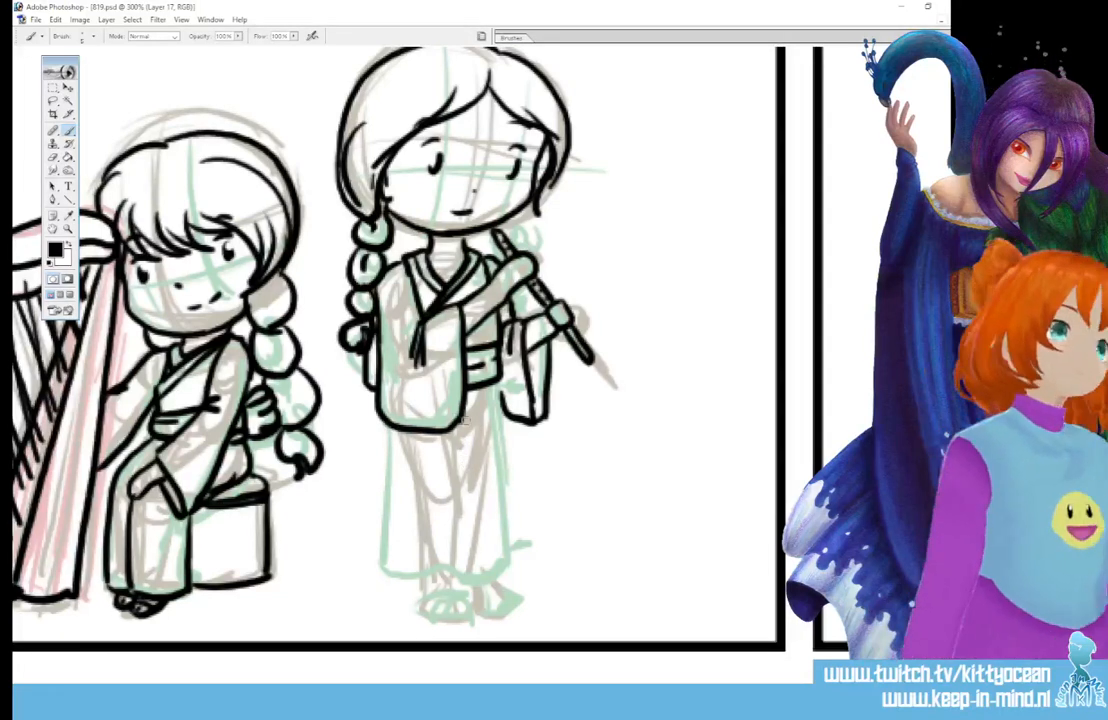
{"action": "mouse_move", "coordinate": [388, 425]}
{"action": "left_mouse_down"}
{"action": "mouse_move", "coordinate": [369, 575]}
{"action": "mouse_move", "coordinate": [407, 587]}
{"action": "mouse_move", "coordinate": [491, 578]}
{"action": "mouse_move", "coordinate": [506, 541]}
{"action": "left_mouse_up"}
{"action": "left_click_drag", "start_coordinate": [497, 425], "coordinate": [508, 565]}
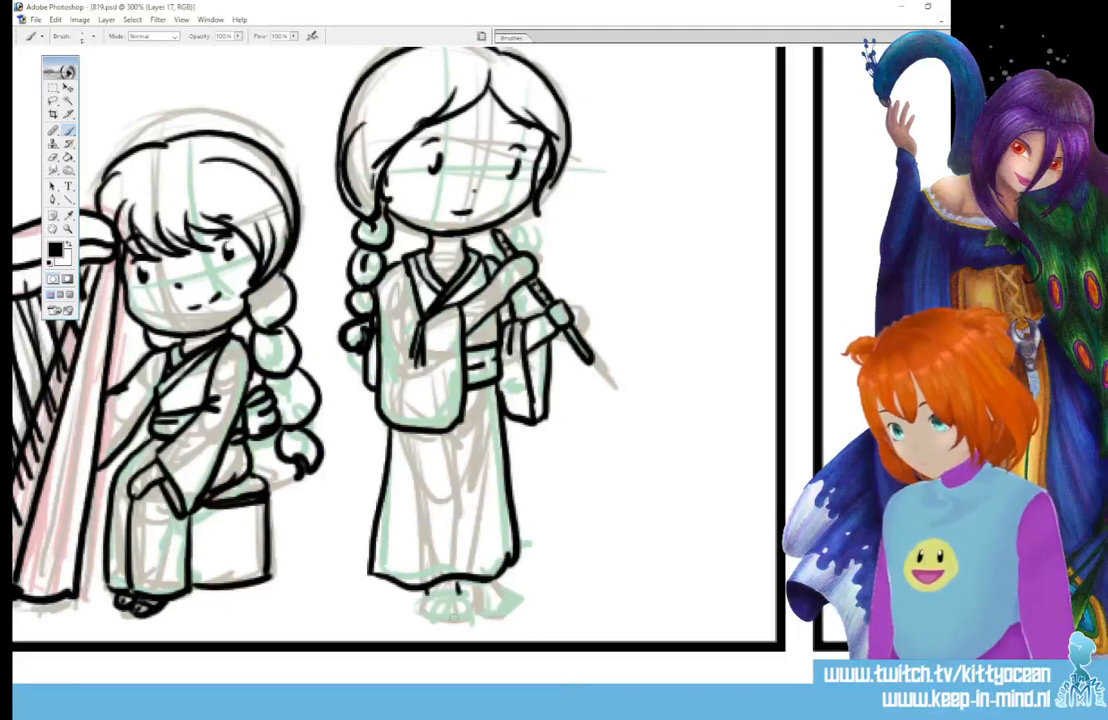
{"action": "mouse_move", "coordinate": [440, 603]}
{"action": "left_mouse_down"}
{"action": "mouse_move", "coordinate": [465, 600]}
{"action": "mouse_move", "coordinate": [435, 615]}
{"action": "mouse_move", "coordinate": [465, 612]}
{"action": "left_mouse_up"}
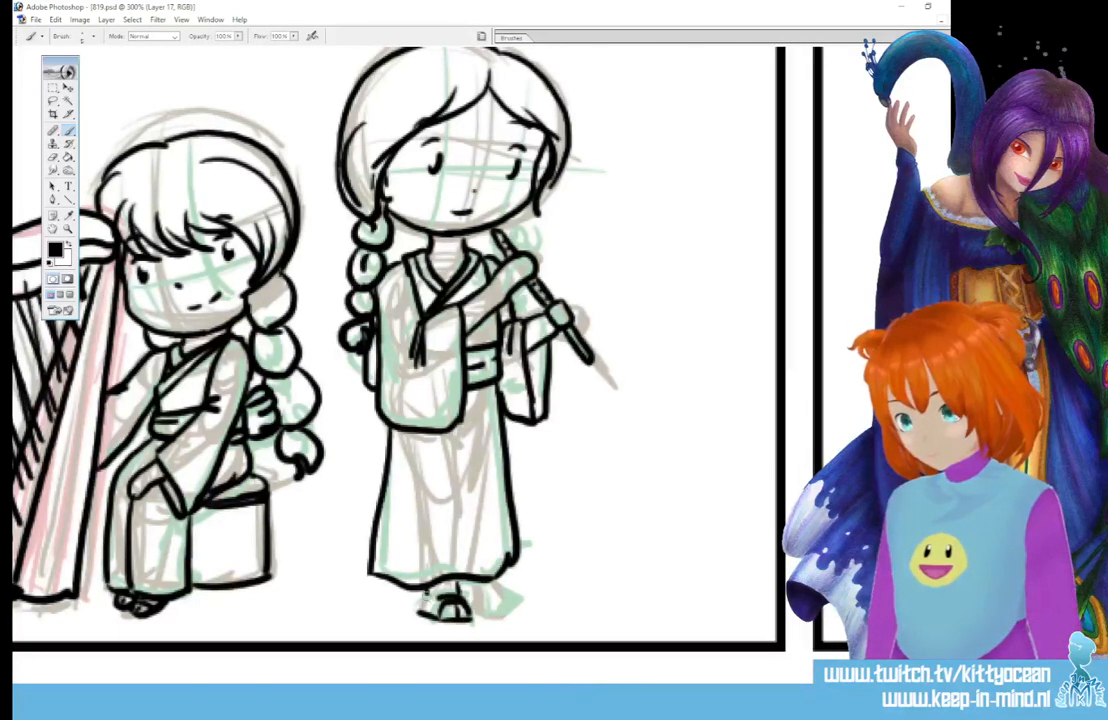
{"action": "left_click_drag", "start_coordinate": [425, 596], "coordinate": [420, 612]}
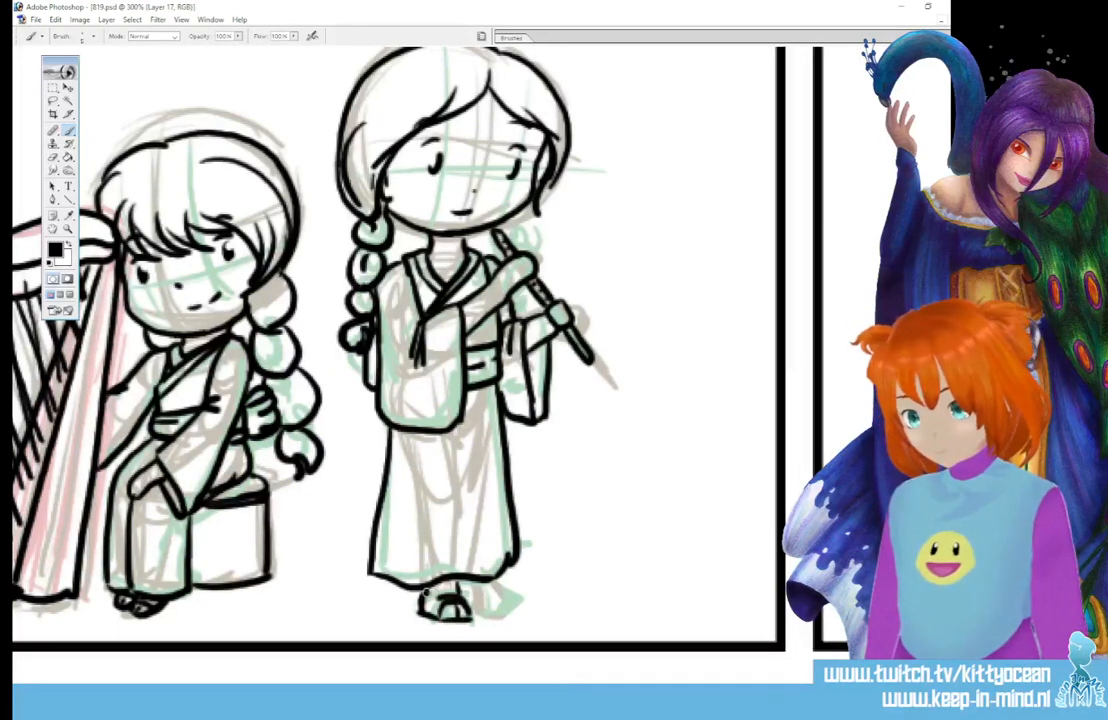
{"action": "mouse_move", "coordinate": [421, 605]}
{"action": "left_mouse_down"}
{"action": "mouse_move", "coordinate": [441, 622]}
{"action": "mouse_move", "coordinate": [466, 620]}
{"action": "mouse_move", "coordinate": [508, 594]}
{"action": "mouse_move", "coordinate": [492, 597]}
{"action": "left_mouse_up"}
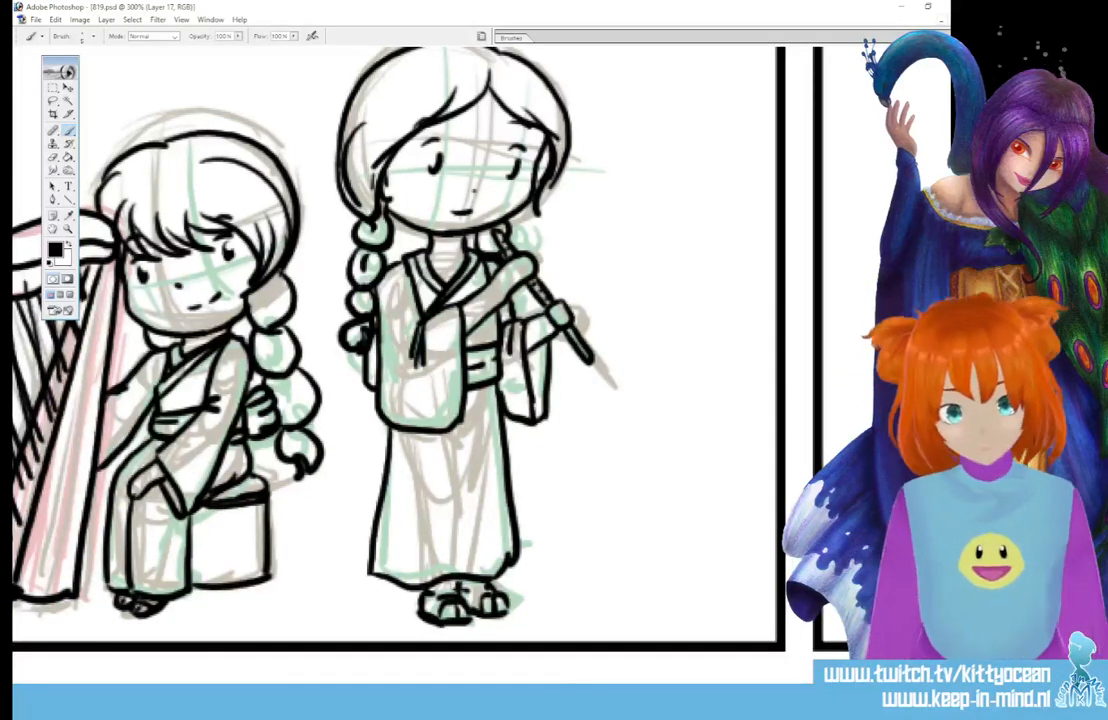
- Ink the lowered eyes, nose, small mouth and jawline of the smaller figure beside the text "NATUURLIJK WEL!", redrawing the chin curve
{"action": "scroll", "coordinate": [495, 597], "scroll_direction": "right", "scroll_amount": 10}
{"action": "scroll", "coordinate": [450, 340], "scroll_direction": "right", "scroll_amount": 4}
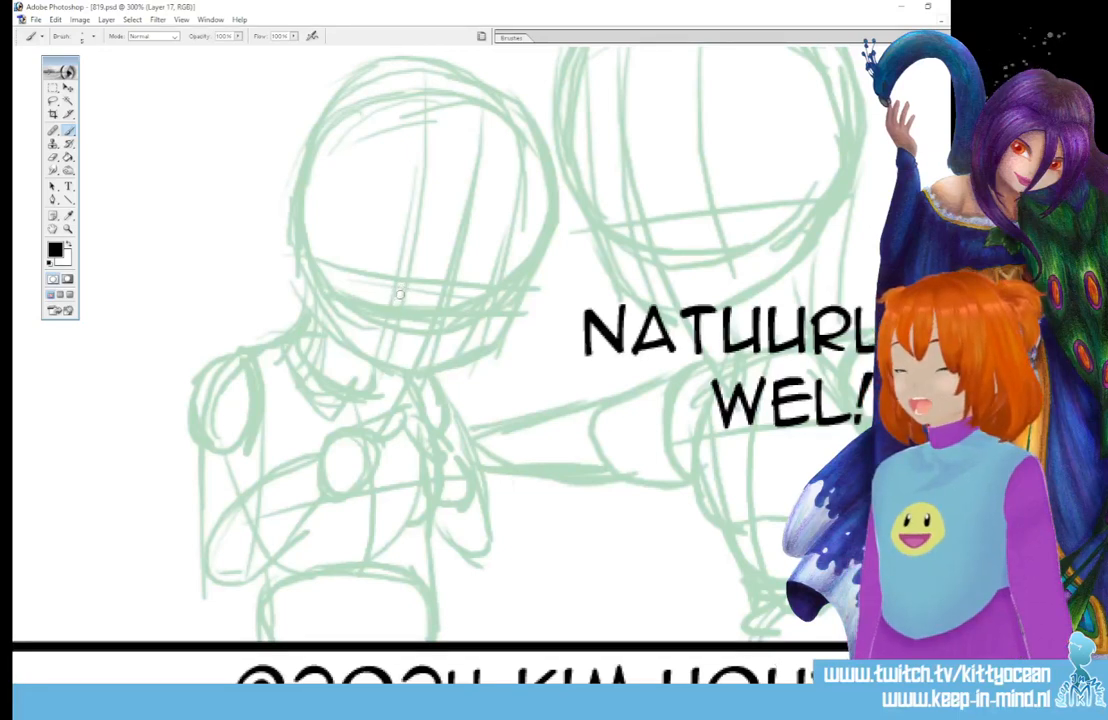
{"action": "left_click_drag", "start_coordinate": [398, 298], "coordinate": [402, 315]}
{"action": "left_click_drag", "start_coordinate": [474, 305], "coordinate": [478, 318]}
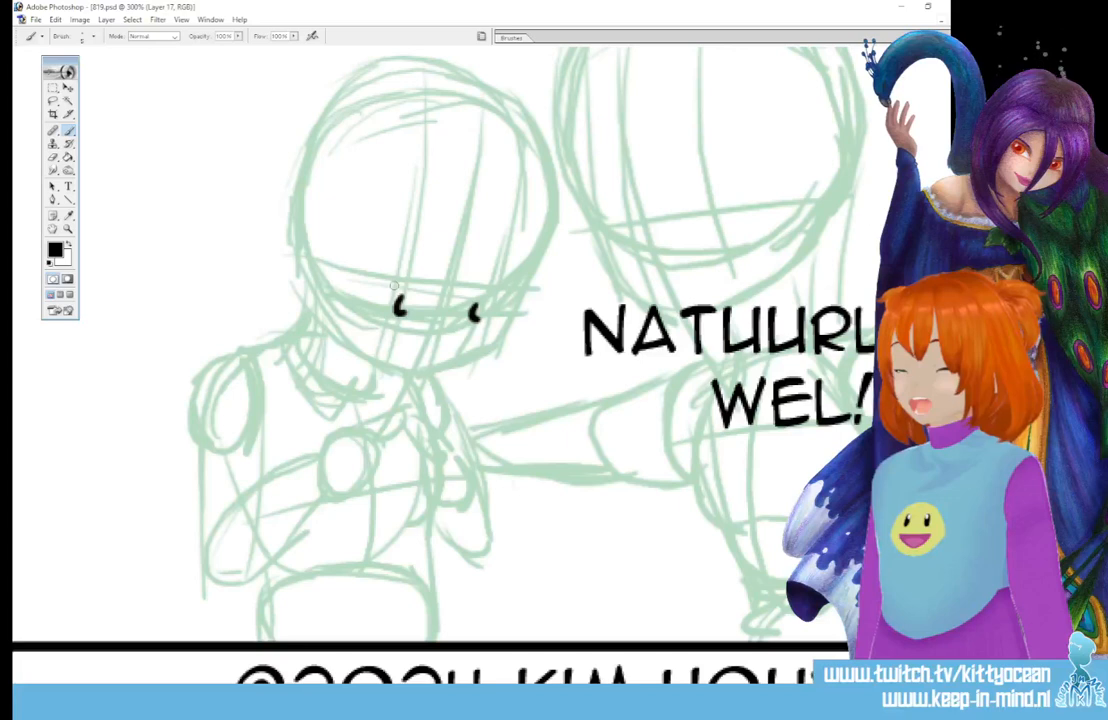
{"action": "mouse_move", "coordinate": [391, 291]}
{"action": "left_mouse_down"}
{"action": "mouse_move", "coordinate": [421, 284]}
{"action": "mouse_move", "coordinate": [489, 304]}
{"action": "left_mouse_up"}
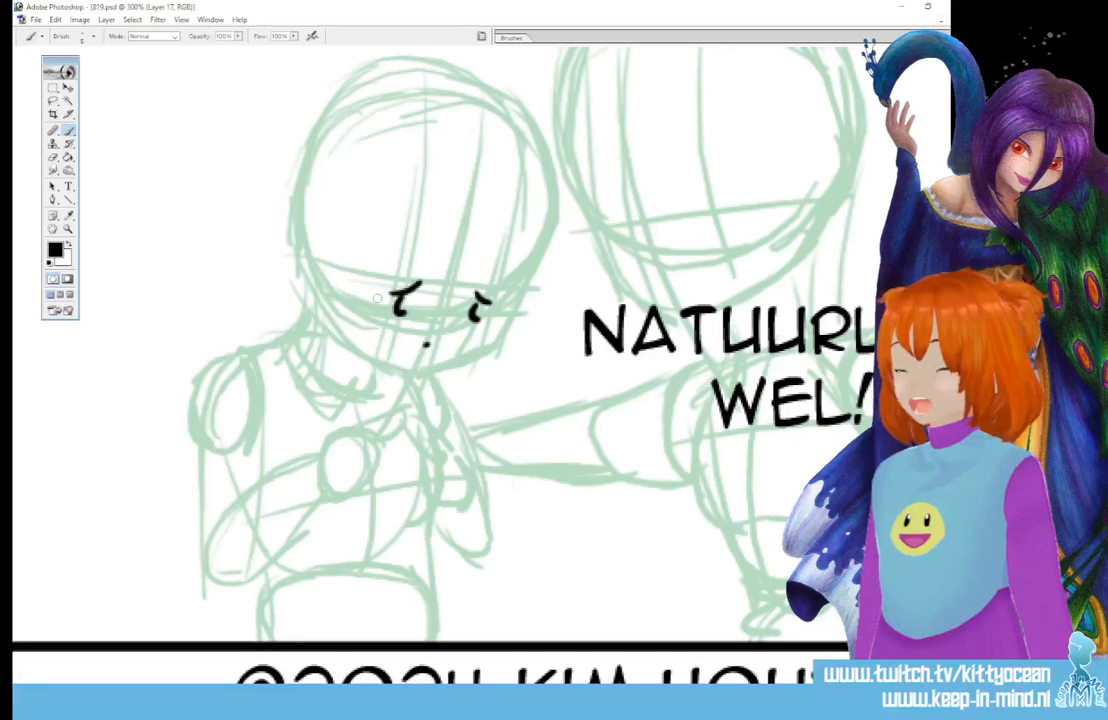
{"action": "mouse_move", "coordinate": [343, 331]}
{"action": "left_mouse_down"}
{"action": "mouse_move", "coordinate": [419, 372]}
{"action": "mouse_move", "coordinate": [475, 354]}
{"action": "left_mouse_up"}
{"action": "left_click_drag", "start_coordinate": [510, 297], "coordinate": [494, 334]}
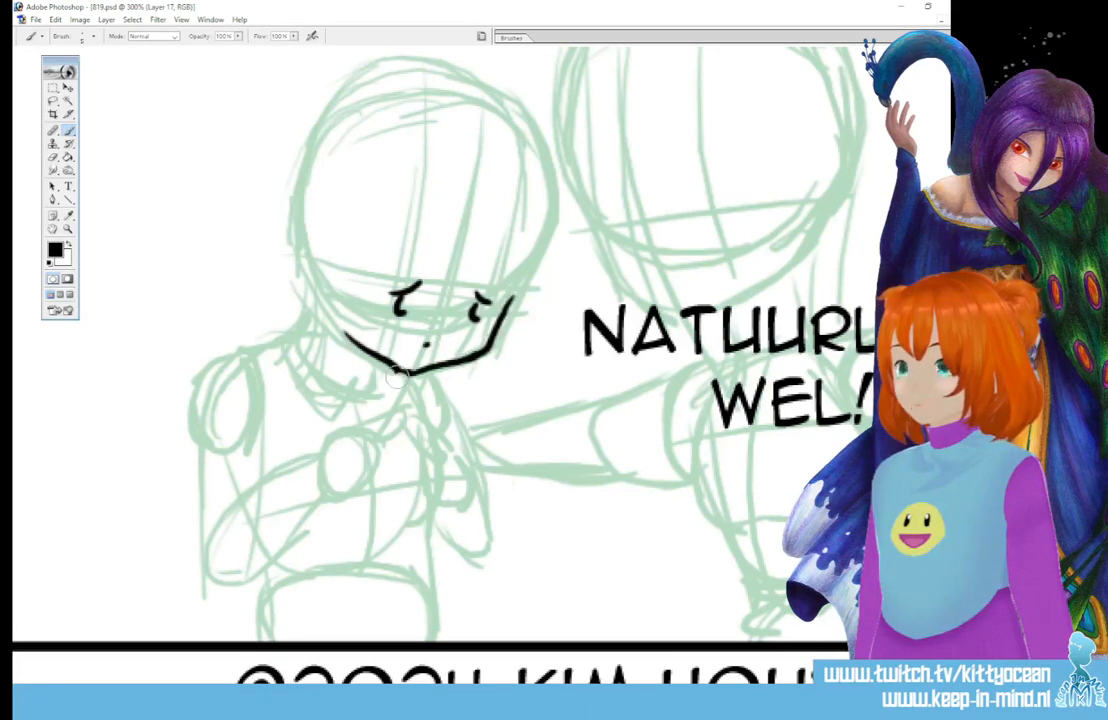
{"action": "mouse_move", "coordinate": [400, 373]}
{"action": "left_mouse_down"}
{"action": "mouse_move", "coordinate": [364, 357]}
{"action": "mouse_move", "coordinate": [421, 375]}
{"action": "mouse_move", "coordinate": [476, 352]}
{"action": "mouse_move", "coordinate": [518, 299]}
{"action": "mouse_move", "coordinate": [493, 342]}
{"action": "mouse_move", "coordinate": [414, 372]}
{"action": "left_mouse_up"}
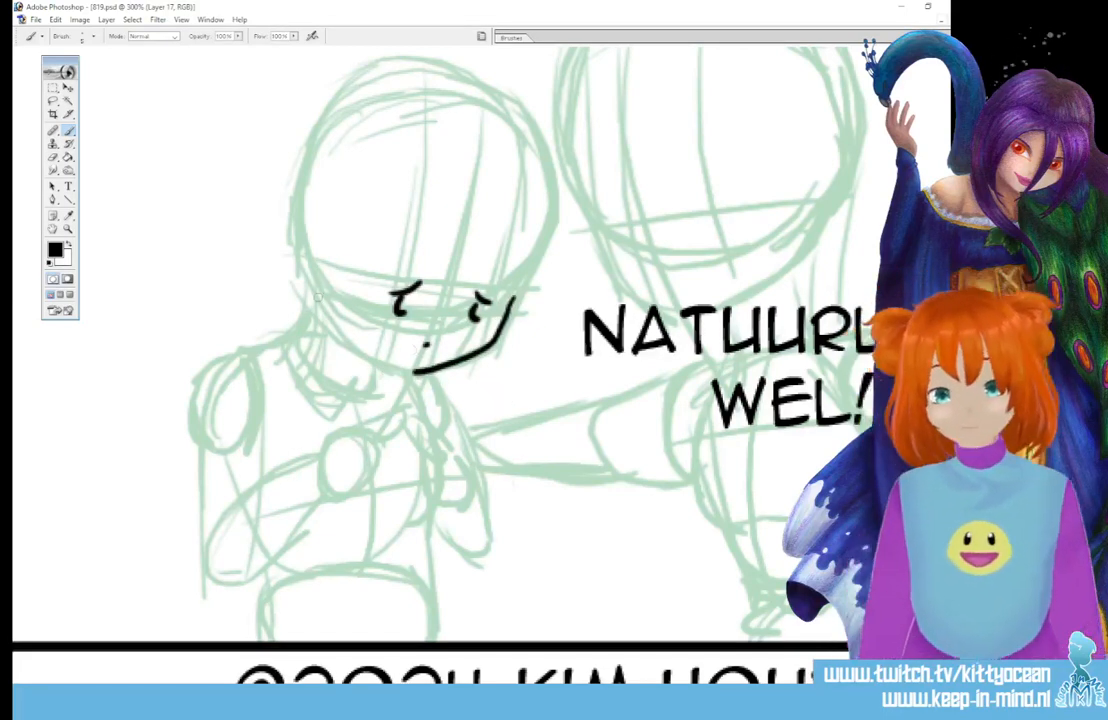
{"action": "left_click_drag", "start_coordinate": [340, 333], "coordinate": [412, 370]}
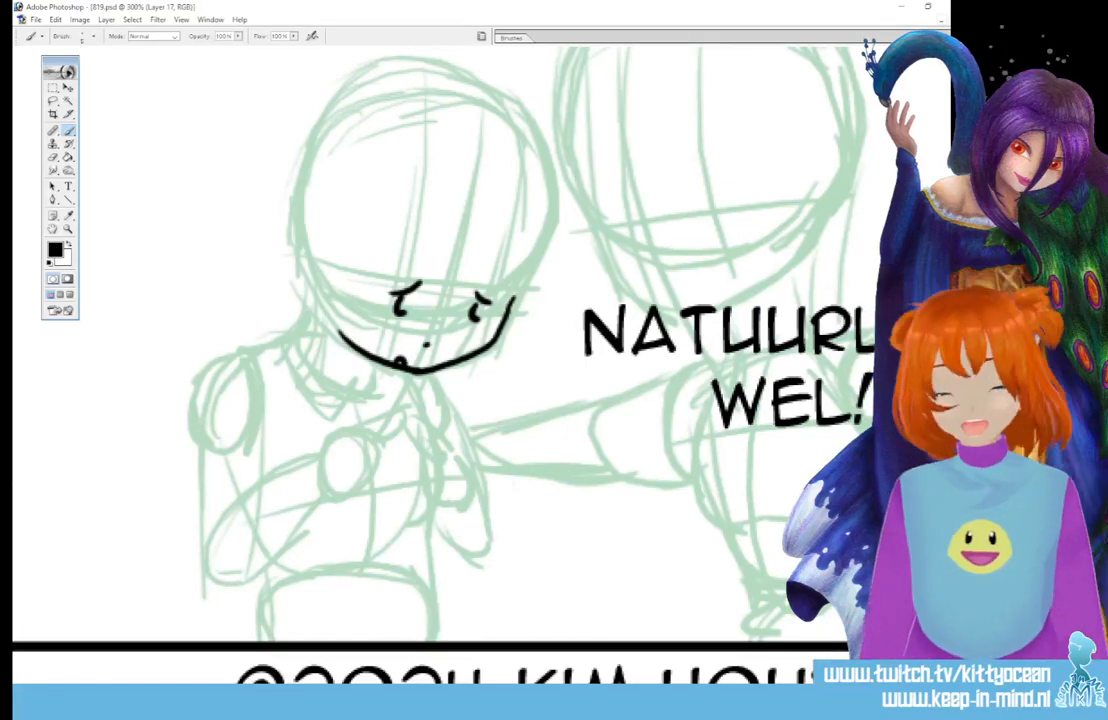
- Ink the smaller figure's worried eyebrows and the curled fringe tufts in the middle of the forehead
{"action": "scroll", "coordinate": [413, 352], "scroll_direction": "up", "scroll_amount": 1}
{"action": "left_click_drag", "start_coordinate": [395, 323], "coordinate": [418, 316]}
{"action": "left_click_drag", "start_coordinate": [484, 328], "coordinate": [500, 344]}
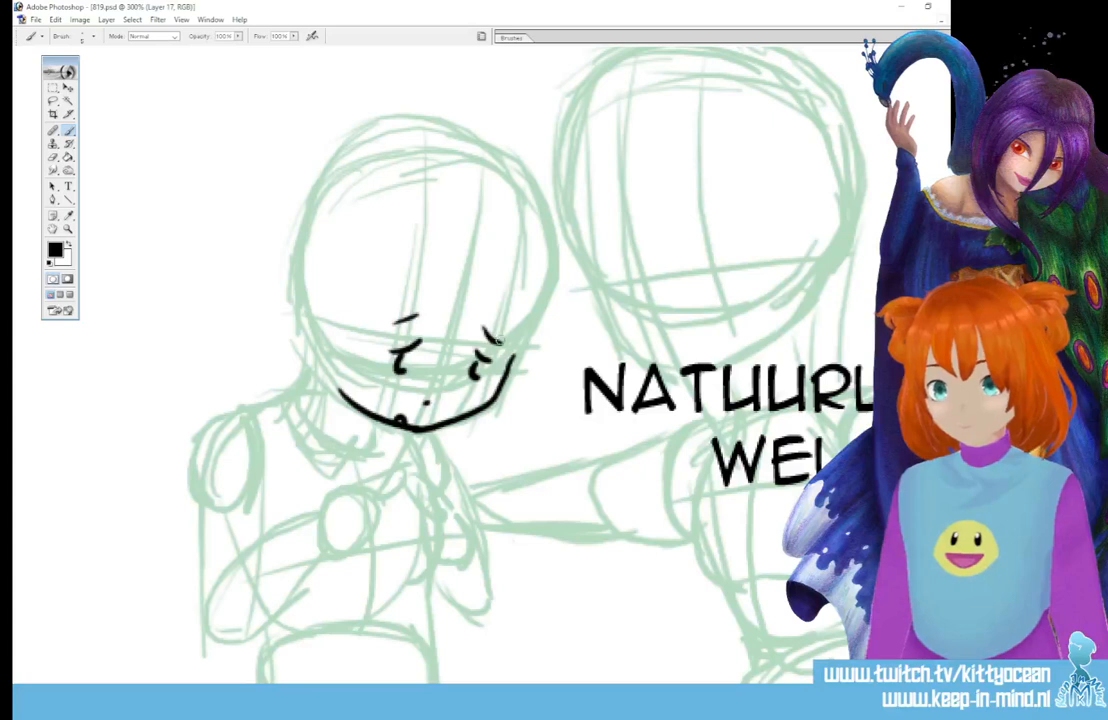
{"action": "mouse_move", "coordinate": [446, 294]}
{"action": "left_mouse_down"}
{"action": "mouse_move", "coordinate": [429, 321]}
{"action": "mouse_move", "coordinate": [441, 347]}
{"action": "left_mouse_up"}
{"action": "left_click_drag", "start_coordinate": [441, 318], "coordinate": [454, 348]}
{"action": "left_click_drag", "start_coordinate": [470, 301], "coordinate": [462, 342]}
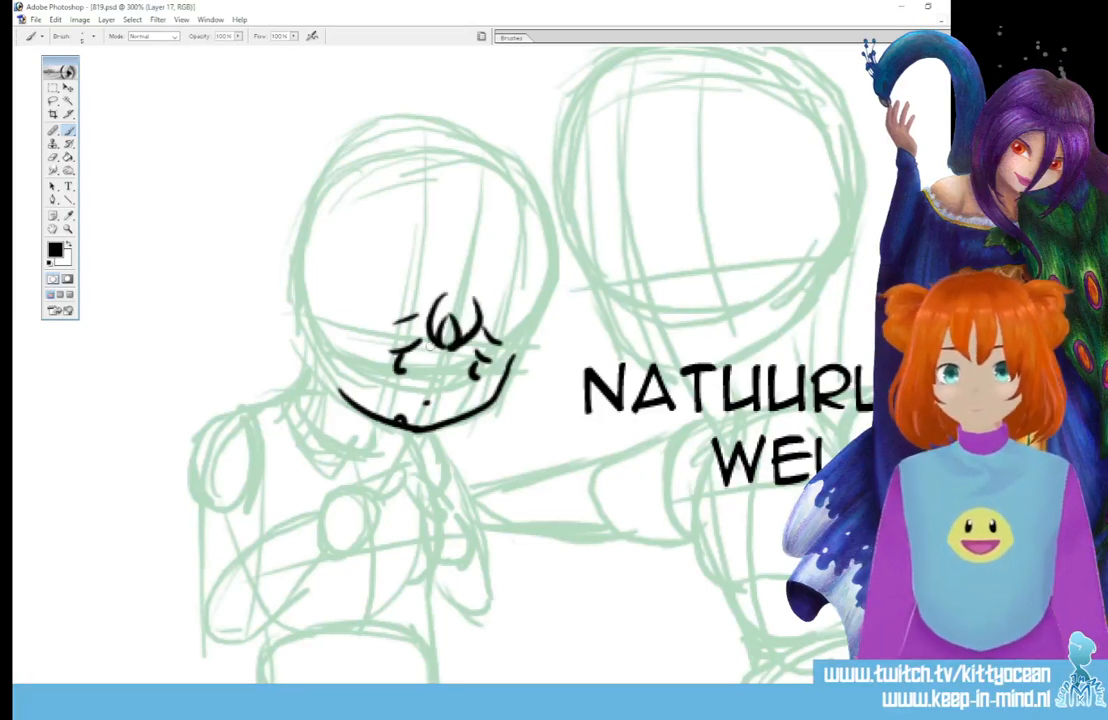
- Ink the smaller figure's hairline and pointed side locks framing both cheeks, redrawing the overlong first stroke shorter
{"action": "left_click_drag", "start_coordinate": [440, 294], "coordinate": [340, 506]}
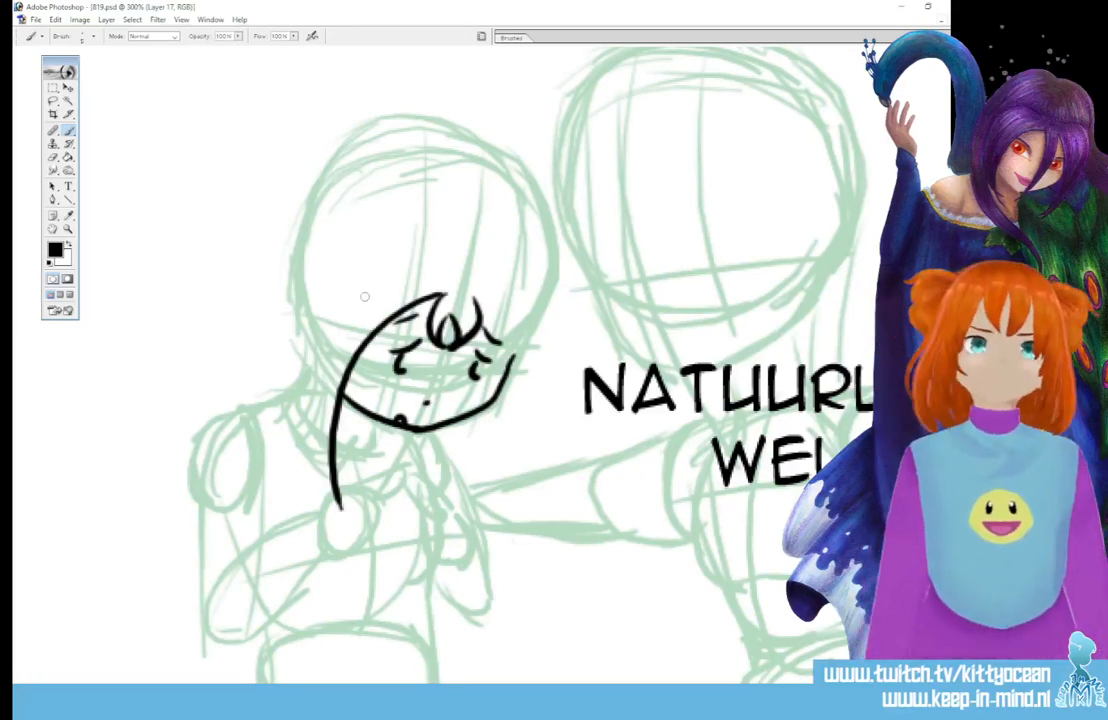
{"action": "key", "text": "ctrl+z"}
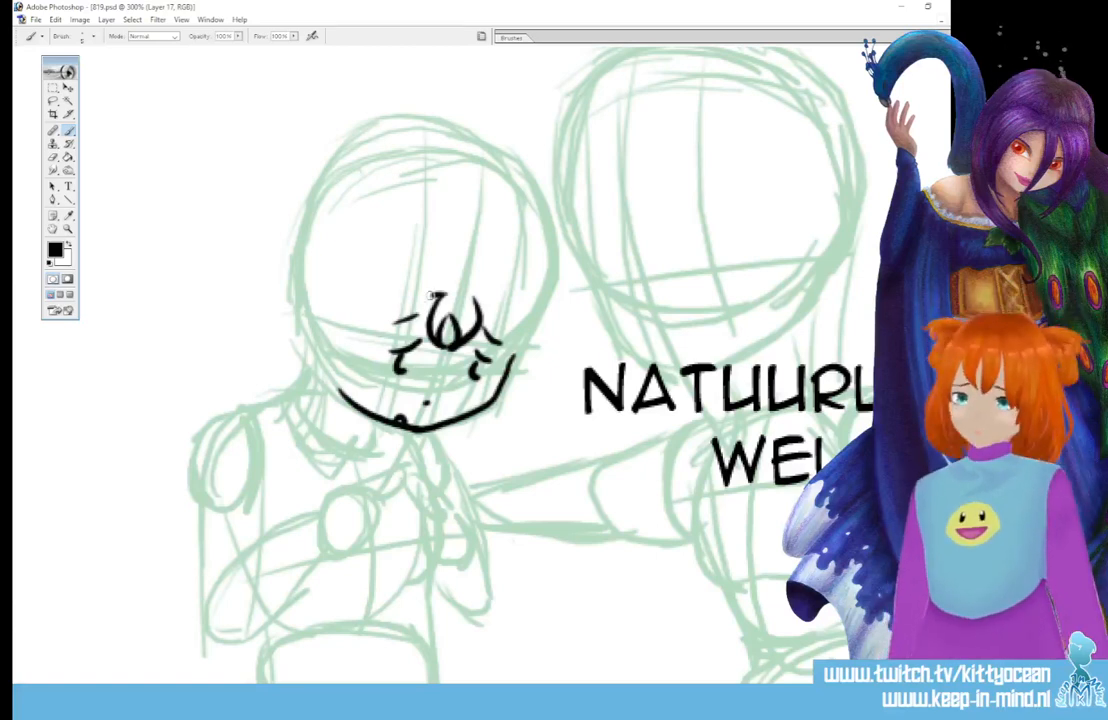
{"action": "left_click_drag", "start_coordinate": [442, 295], "coordinate": [345, 445]}
{"action": "mouse_move", "coordinate": [363, 286]}
{"action": "left_mouse_down"}
{"action": "mouse_move", "coordinate": [341, 326]}
{"action": "mouse_move", "coordinate": [348, 438]}
{"action": "left_mouse_up"}
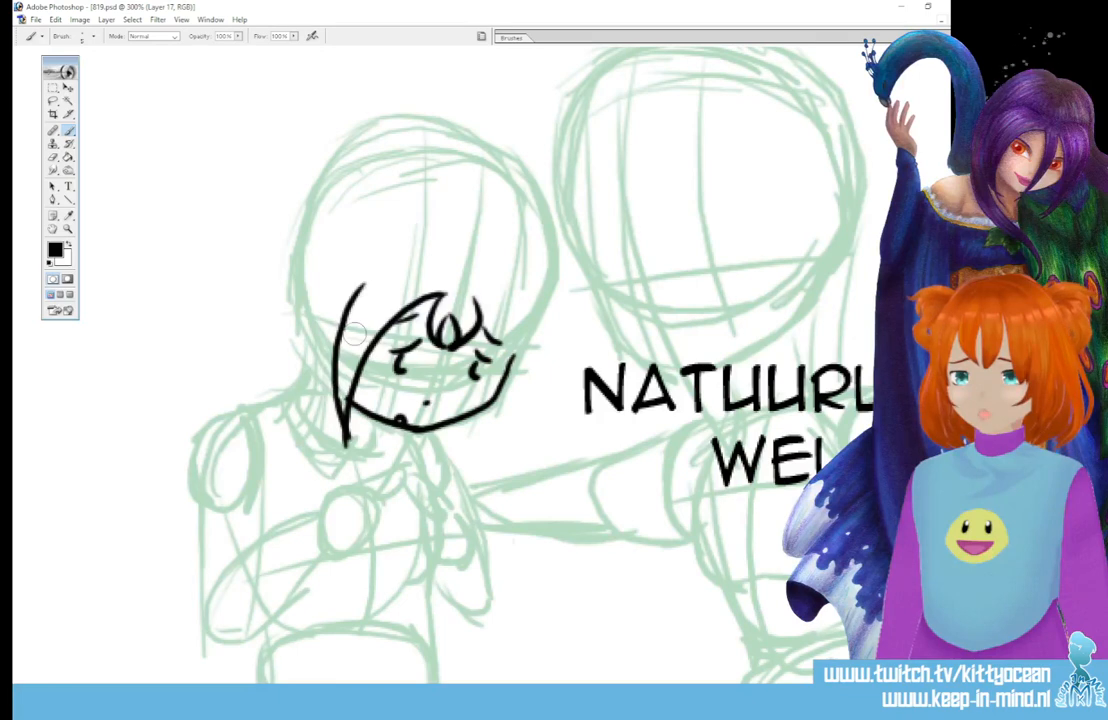
{"action": "left_click_drag", "start_coordinate": [521, 296], "coordinate": [468, 478]}
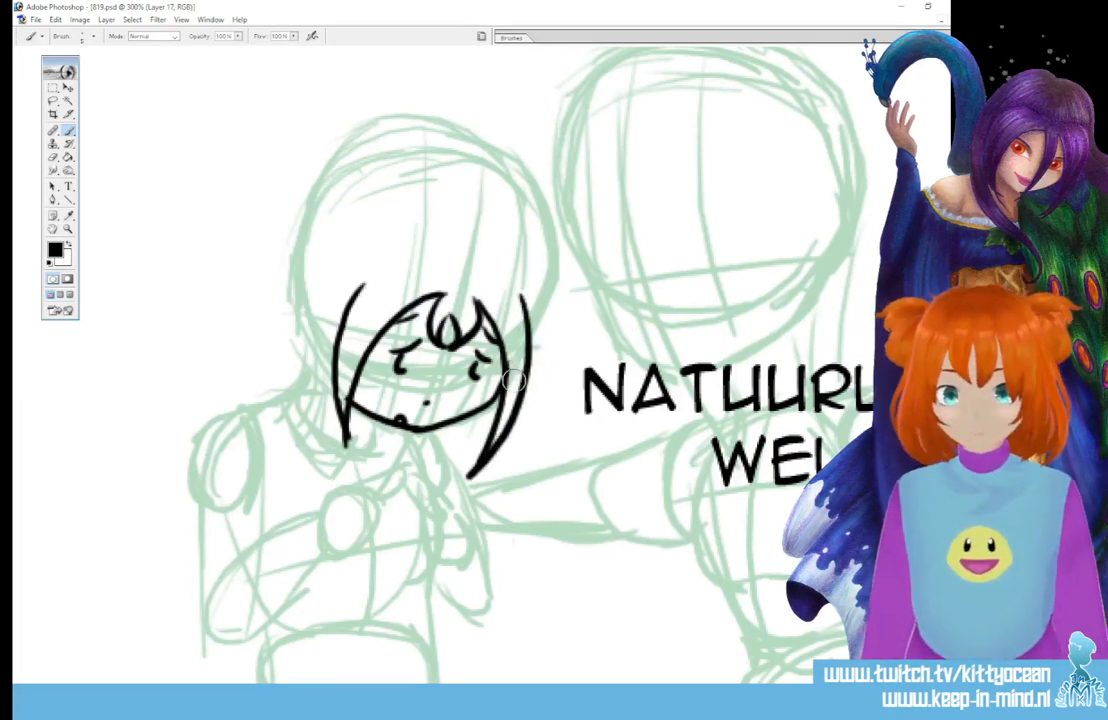
- Ink the smaller figure's two spiky hair buns, the curled tufts beneath them and the crown outline joining them
{"action": "left_click_drag", "start_coordinate": [388, 265], "coordinate": [336, 298]}
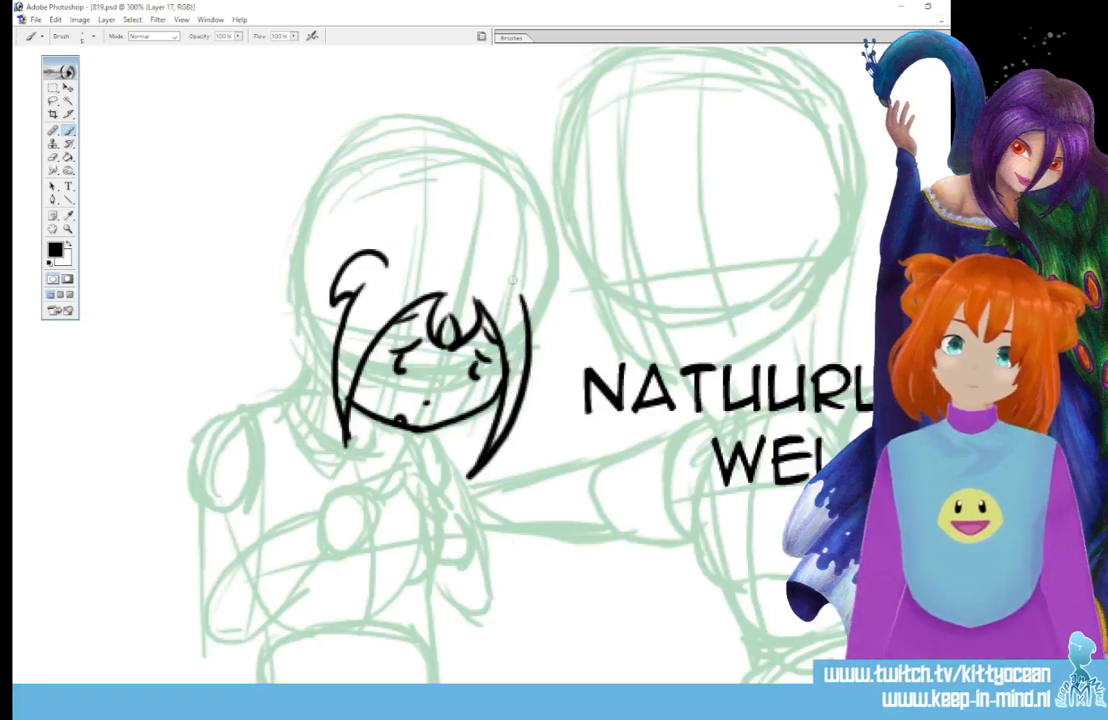
{"action": "mouse_move", "coordinate": [511, 280]}
{"action": "left_mouse_down"}
{"action": "mouse_move", "coordinate": [548, 289]}
{"action": "mouse_move", "coordinate": [540, 335]}
{"action": "left_mouse_up"}
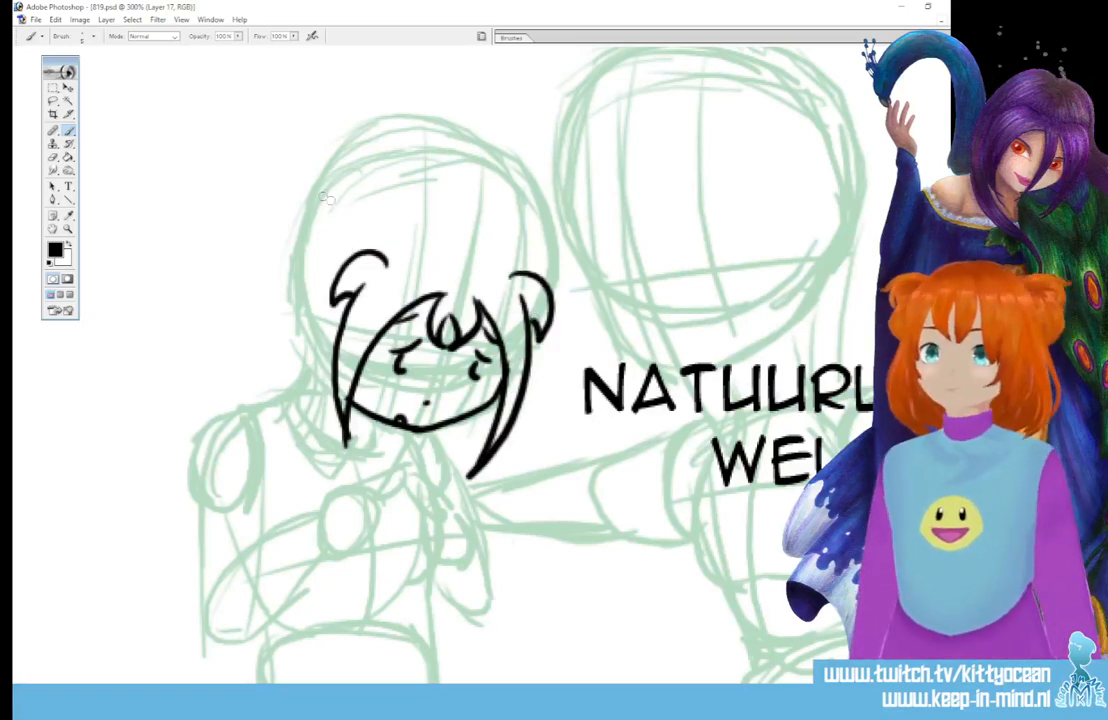
{"action": "mouse_move", "coordinate": [327, 197]}
{"action": "left_mouse_down"}
{"action": "mouse_move", "coordinate": [290, 222]}
{"action": "mouse_move", "coordinate": [281, 335]}
{"action": "left_mouse_up"}
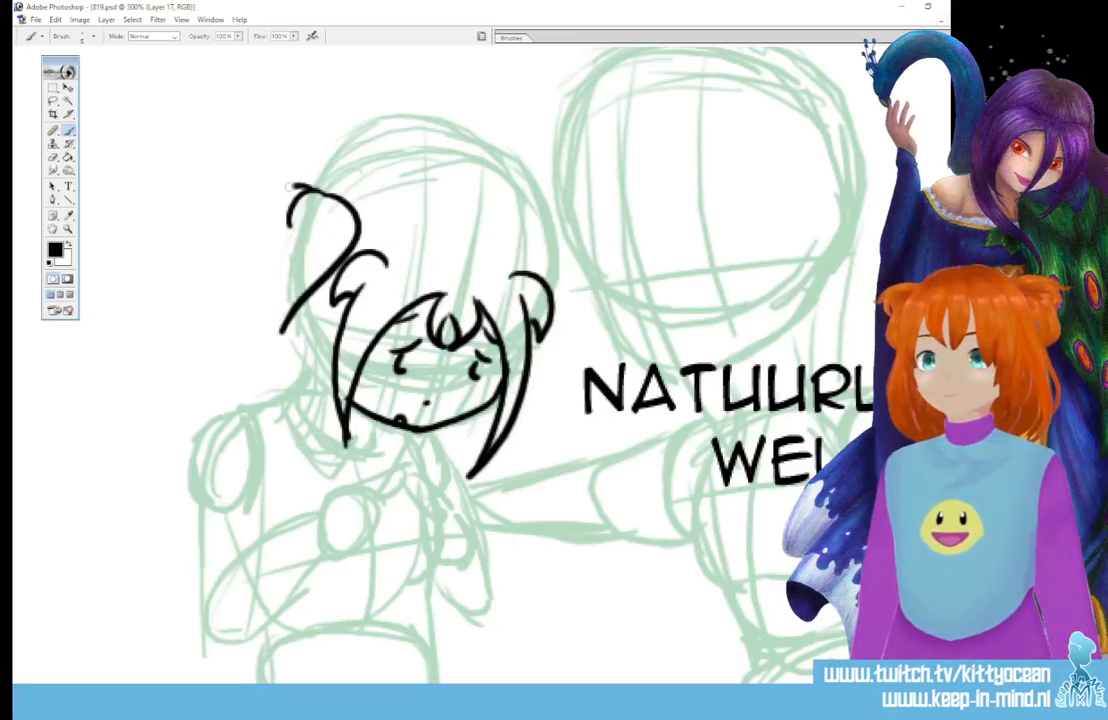
{"action": "mouse_move", "coordinate": [295, 186]}
{"action": "left_mouse_down"}
{"action": "mouse_move", "coordinate": [261, 277]}
{"action": "mouse_move", "coordinate": [262, 312]}
{"action": "mouse_move", "coordinate": [290, 358]}
{"action": "left_mouse_up"}
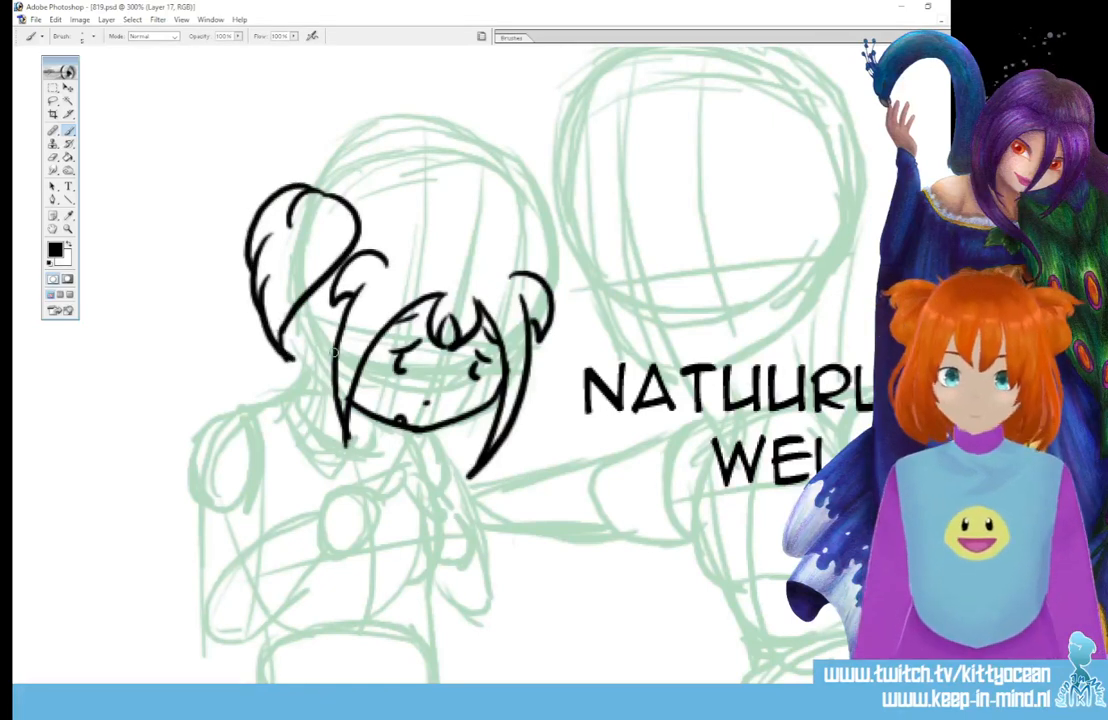
{"action": "mouse_move", "coordinate": [316, 185]}
{"action": "left_mouse_down"}
{"action": "mouse_move", "coordinate": [406, 159]}
{"action": "mouse_move", "coordinate": [461, 202]}
{"action": "mouse_move", "coordinate": [452, 163]}
{"action": "mouse_move", "coordinate": [492, 174]}
{"action": "mouse_move", "coordinate": [524, 216]}
{"action": "mouse_move", "coordinate": [541, 278]}
{"action": "left_mouse_up"}
{"action": "mouse_move", "coordinate": [511, 183]}
{"action": "left_mouse_down"}
{"action": "mouse_move", "coordinate": [574, 248]}
{"action": "mouse_move", "coordinate": [575, 300]}
{"action": "left_mouse_up"}
{"action": "left_click_drag", "start_coordinate": [565, 262], "coordinate": [549, 316]}
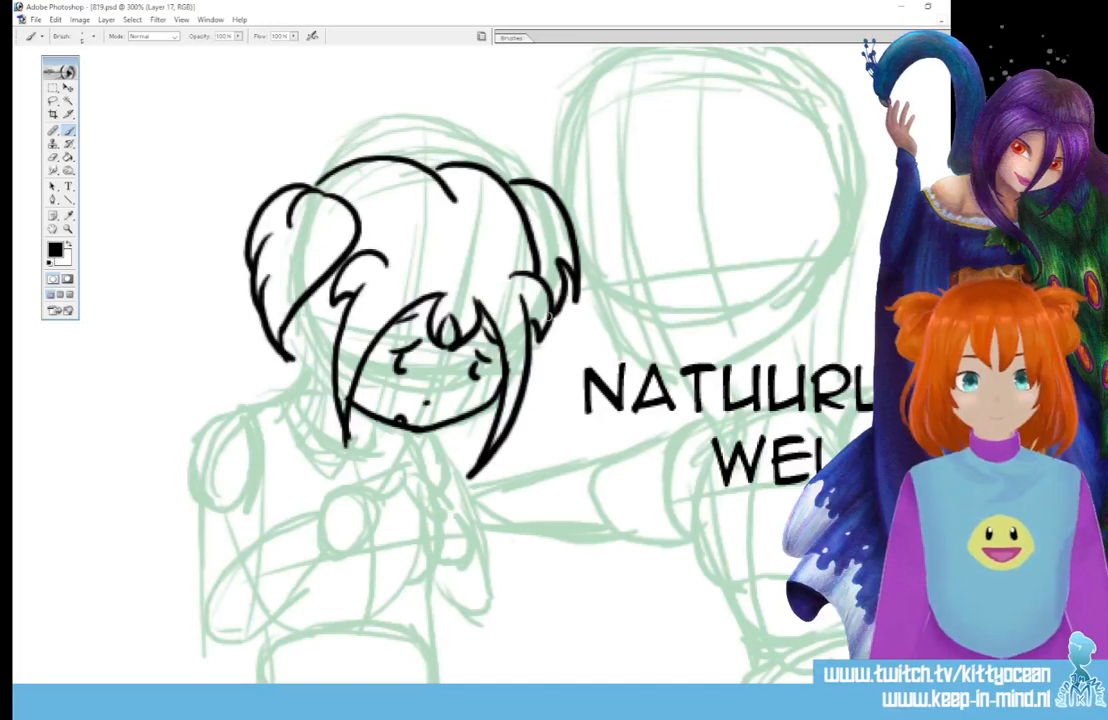
- Ink the smaller figure's loose hair falling behind the shoulder and the two hands meeting at the index fingertips, with a cuff on one wrist
{"action": "mouse_move", "coordinate": [300, 320]}
{"action": "left_mouse_down"}
{"action": "mouse_move", "coordinate": [228, 401]}
{"action": "mouse_move", "coordinate": [236, 421]}
{"action": "mouse_move", "coordinate": [297, 420]}
{"action": "mouse_move", "coordinate": [282, 387]}
{"action": "mouse_move", "coordinate": [300, 470]}
{"action": "left_mouse_up"}
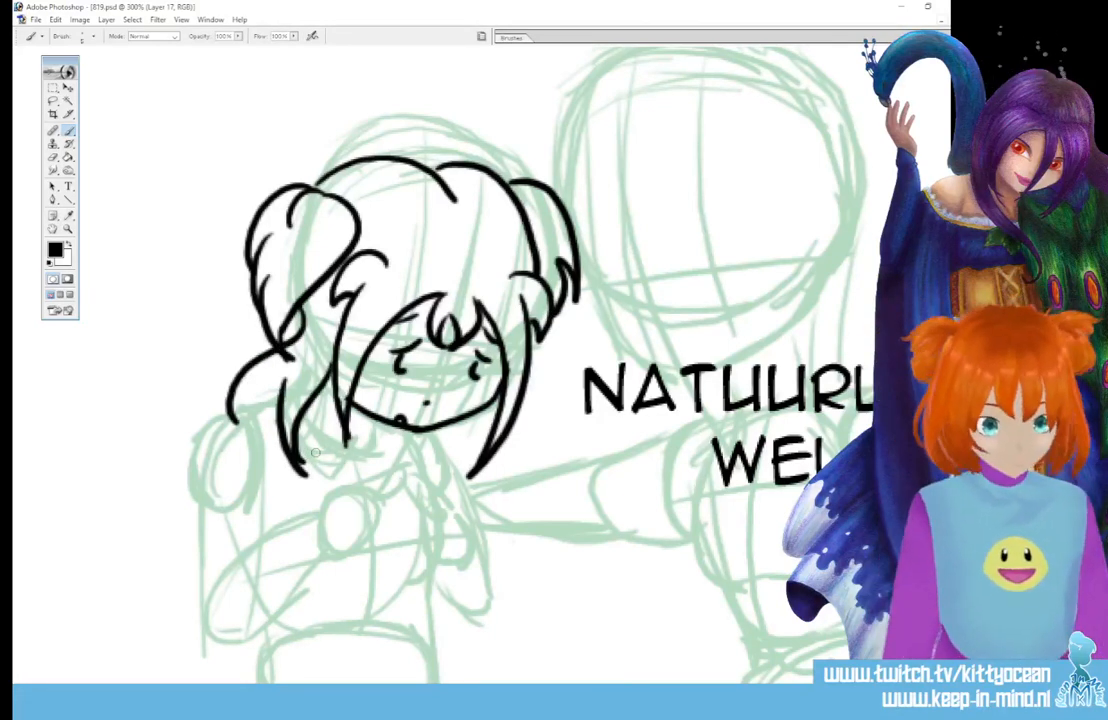
{"action": "scroll", "coordinate": [315, 452], "scroll_direction": "down", "scroll_amount": 2}
{"action": "mouse_move", "coordinate": [382, 406]}
{"action": "left_mouse_down"}
{"action": "mouse_move", "coordinate": [332, 459]}
{"action": "mouse_move", "coordinate": [405, 383]}
{"action": "left_mouse_up"}
{"action": "mouse_move", "coordinate": [328, 403]}
{"action": "left_mouse_down"}
{"action": "mouse_move", "coordinate": [380, 376]}
{"action": "mouse_move", "coordinate": [406, 381]}
{"action": "mouse_move", "coordinate": [426, 413]}
{"action": "mouse_move", "coordinate": [452, 406]}
{"action": "mouse_move", "coordinate": [452, 463]}
{"action": "left_mouse_up"}
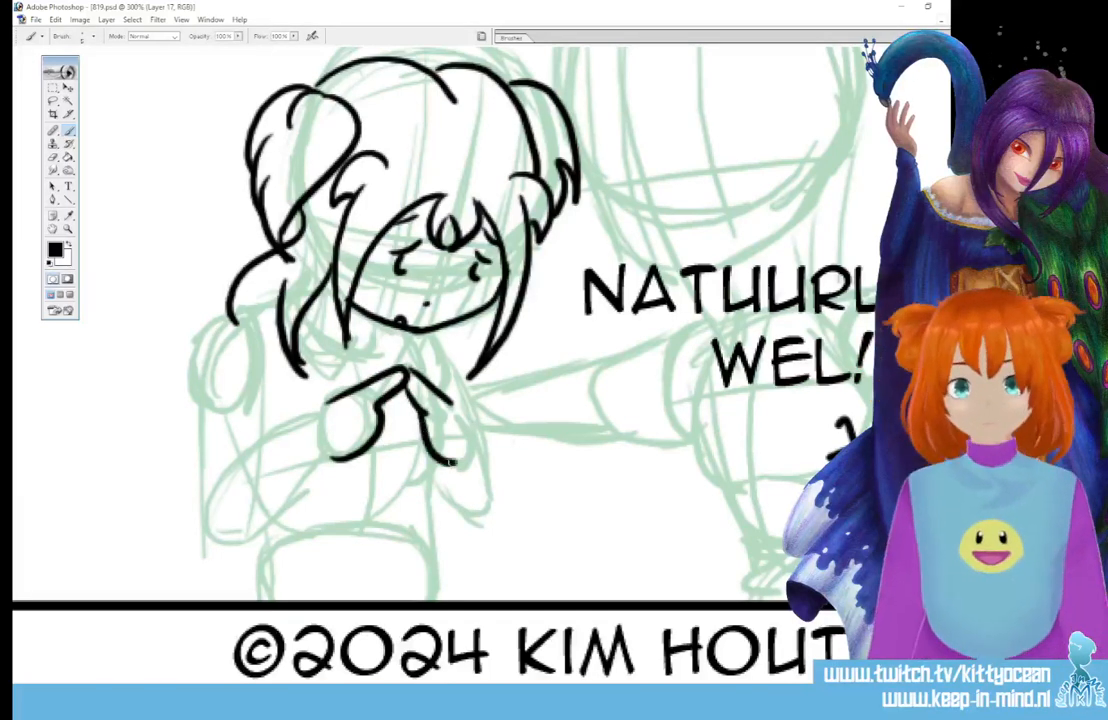
{"action": "left_click_drag", "start_coordinate": [450, 403], "coordinate": [454, 463]}
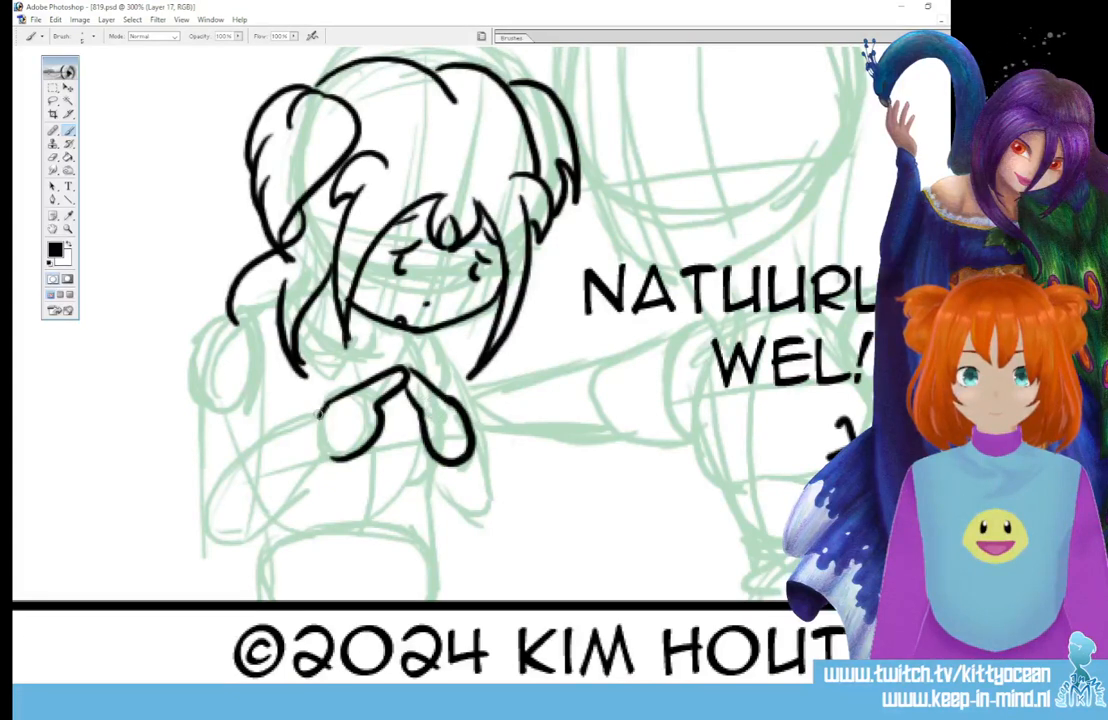
{"action": "mouse_move", "coordinate": [320, 413]}
{"action": "left_mouse_down"}
{"action": "mouse_move", "coordinate": [314, 434]}
{"action": "mouse_move", "coordinate": [334, 459]}
{"action": "mouse_move", "coordinate": [302, 439]}
{"action": "mouse_move", "coordinate": [338, 462]}
{"action": "left_mouse_up"}
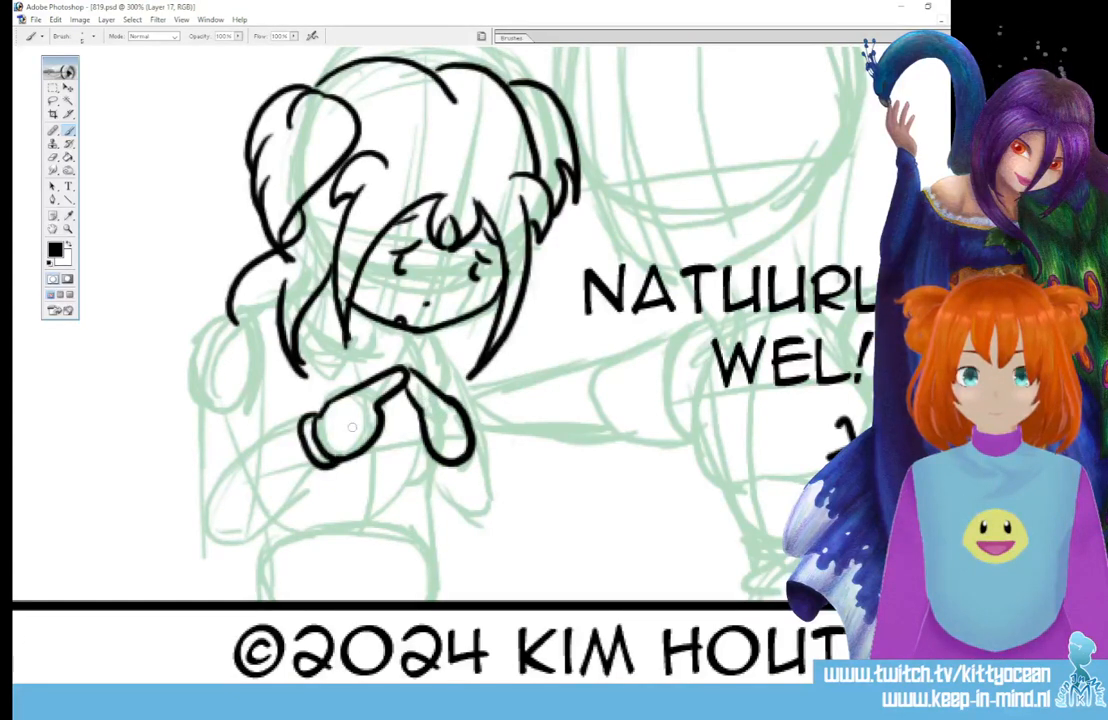
- Ink the smaller figure's bent forearms, upper sleeves and shoulder outline around the raised hands
{"action": "mouse_move", "coordinate": [468, 427]}
{"action": "left_mouse_down"}
{"action": "mouse_move", "coordinate": [491, 477]}
{"action": "mouse_move", "coordinate": [450, 496]}
{"action": "mouse_move", "coordinate": [498, 492]}
{"action": "left_mouse_up"}
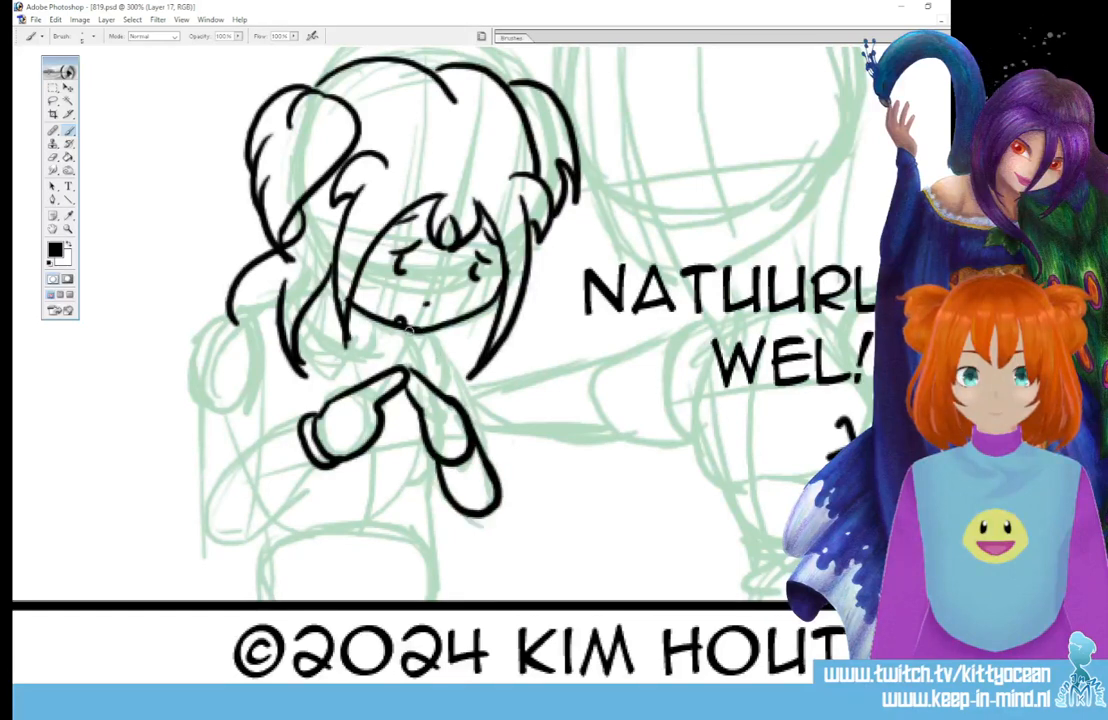
{"action": "mouse_move", "coordinate": [413, 327]}
{"action": "left_mouse_down"}
{"action": "mouse_move", "coordinate": [448, 355]}
{"action": "mouse_move", "coordinate": [491, 462]}
{"action": "left_mouse_up"}
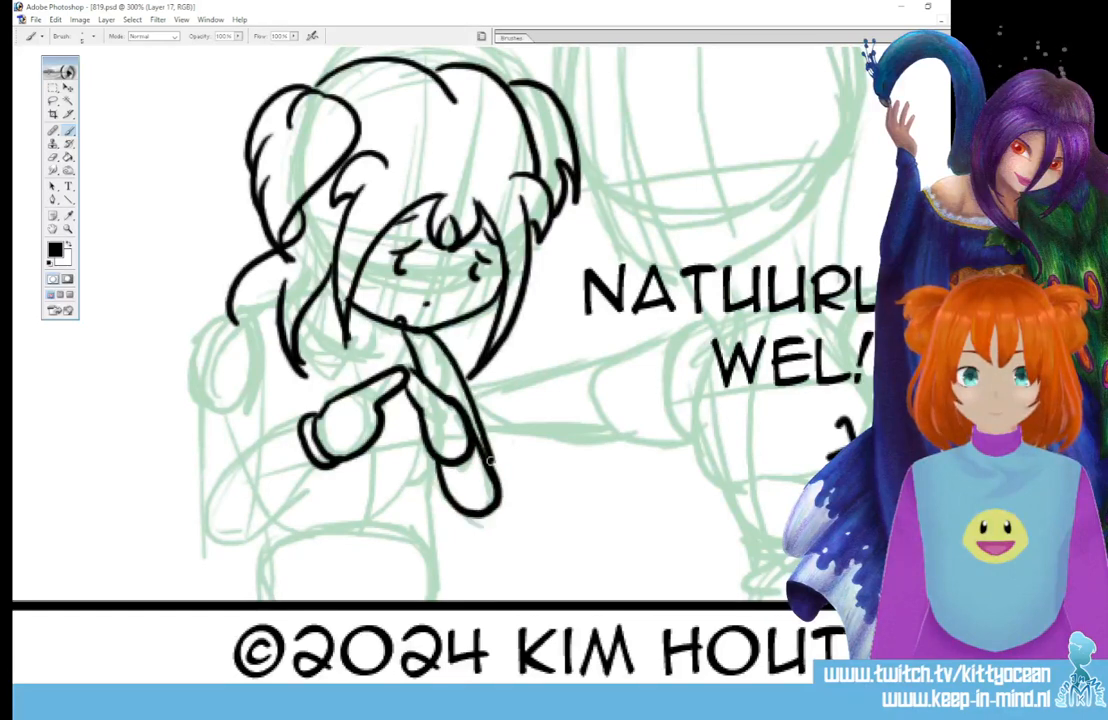
{"action": "mouse_move", "coordinate": [257, 328]}
{"action": "left_mouse_down"}
{"action": "mouse_move", "coordinate": [261, 429]}
{"action": "mouse_move", "coordinate": [300, 417]}
{"action": "mouse_move", "coordinate": [220, 492]}
{"action": "mouse_move", "coordinate": [237, 534]}
{"action": "mouse_move", "coordinate": [284, 498]}
{"action": "mouse_move", "coordinate": [315, 440]}
{"action": "left_mouse_up"}
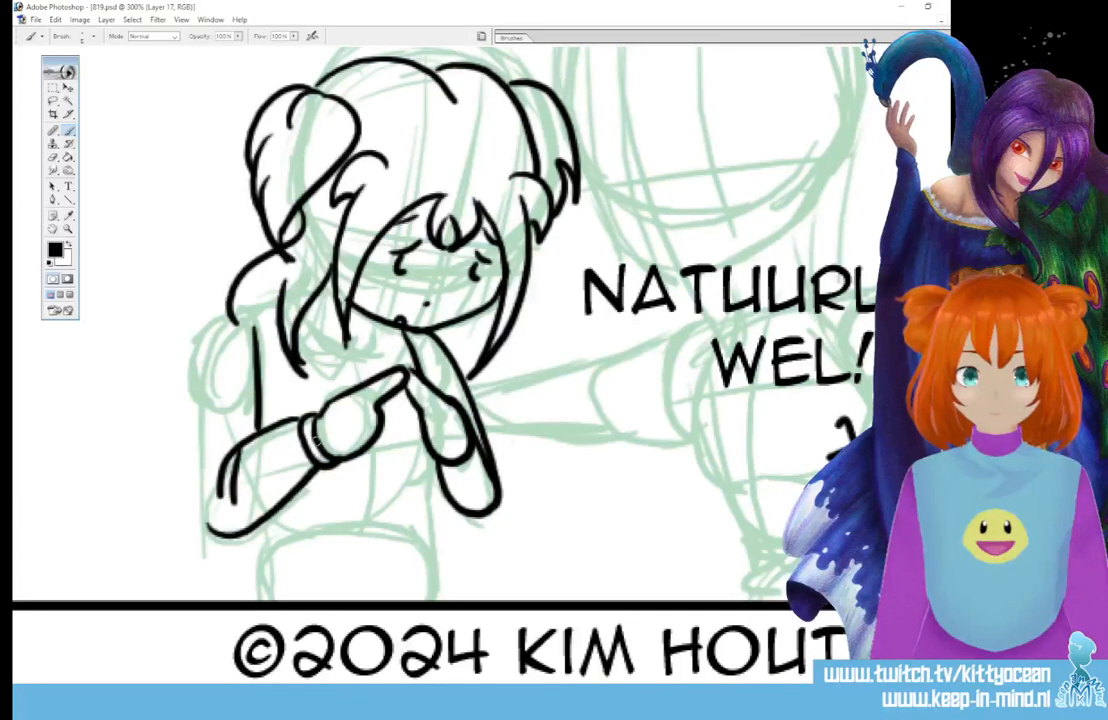
{"action": "mouse_move", "coordinate": [247, 310]}
{"action": "left_mouse_down"}
{"action": "mouse_move", "coordinate": [212, 321]}
{"action": "mouse_move", "coordinate": [196, 389]}
{"action": "mouse_move", "coordinate": [205, 530]}
{"action": "left_mouse_up"}
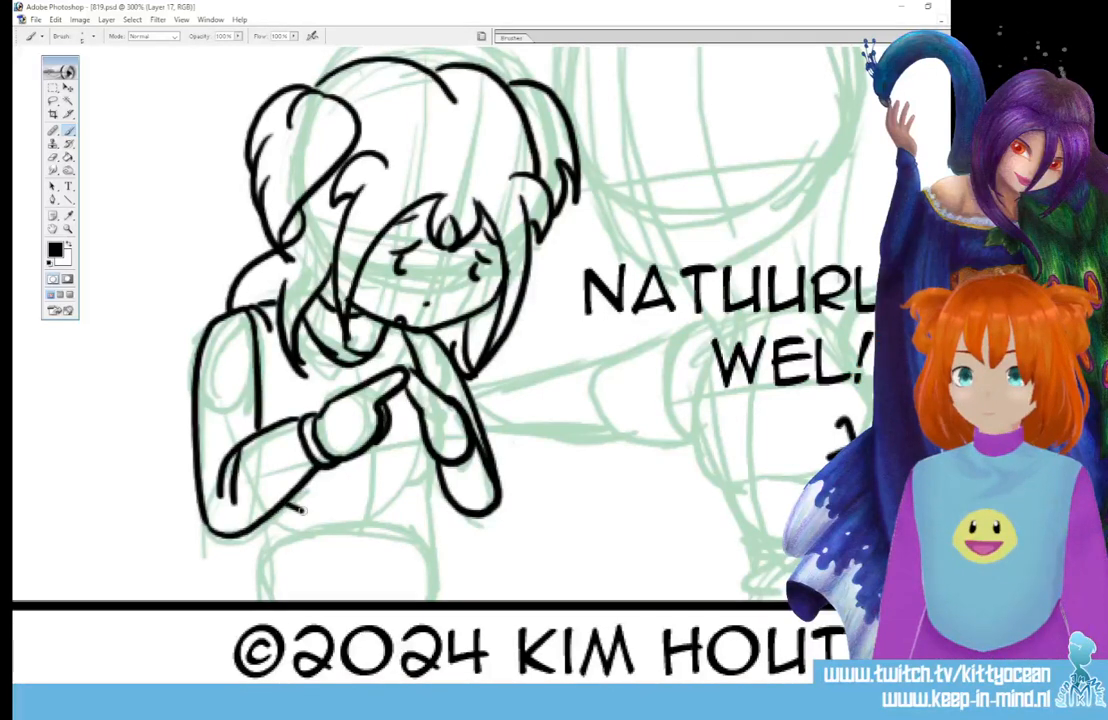
- Ink the curve beneath the smaller figure's chest, redrawing its far half, and the waist and hips down to the panel border
{"action": "mouse_move", "coordinate": [287, 506]}
{"action": "left_mouse_down"}
{"action": "mouse_move", "coordinate": [384, 520]}
{"action": "mouse_move", "coordinate": [371, 520]}
{"action": "mouse_move", "coordinate": [438, 478]}
{"action": "left_mouse_up"}
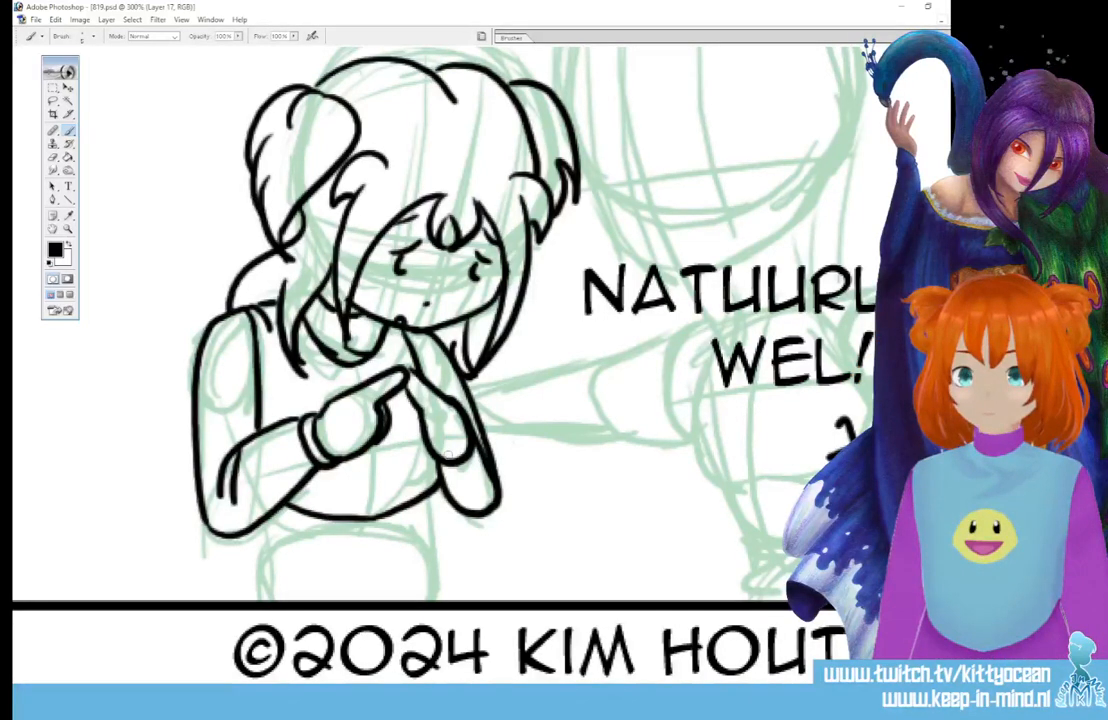
{"action": "key", "text": "ctrl+z"}
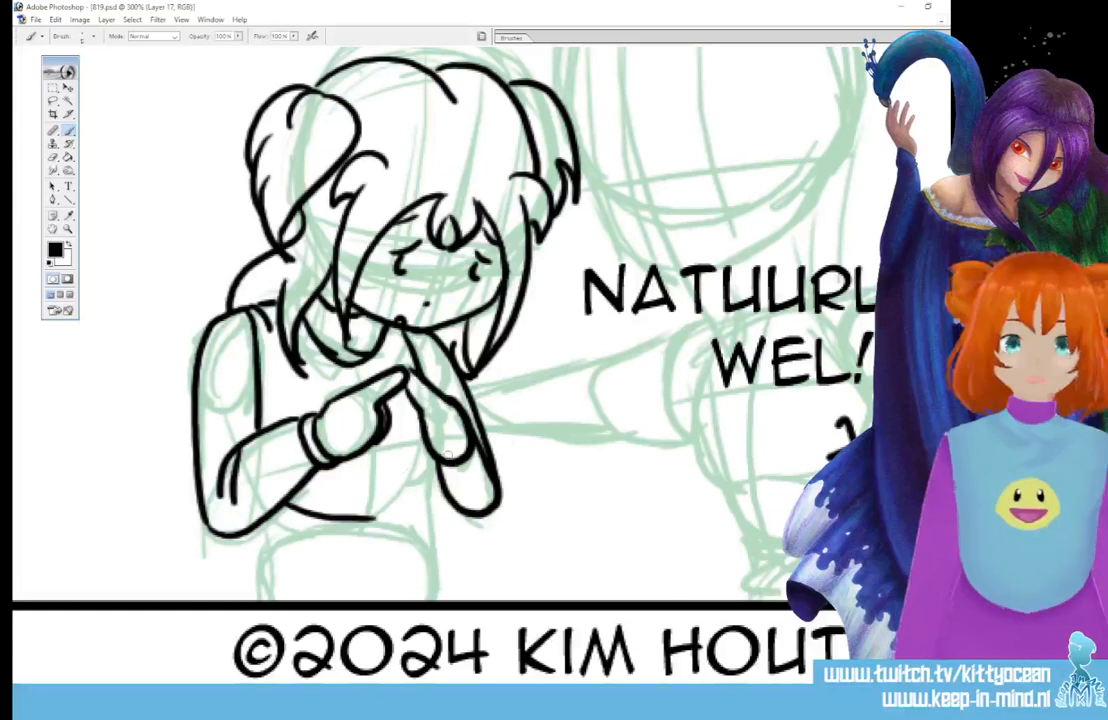
{"action": "left_click_drag", "start_coordinate": [320, 450], "coordinate": [386, 396]}
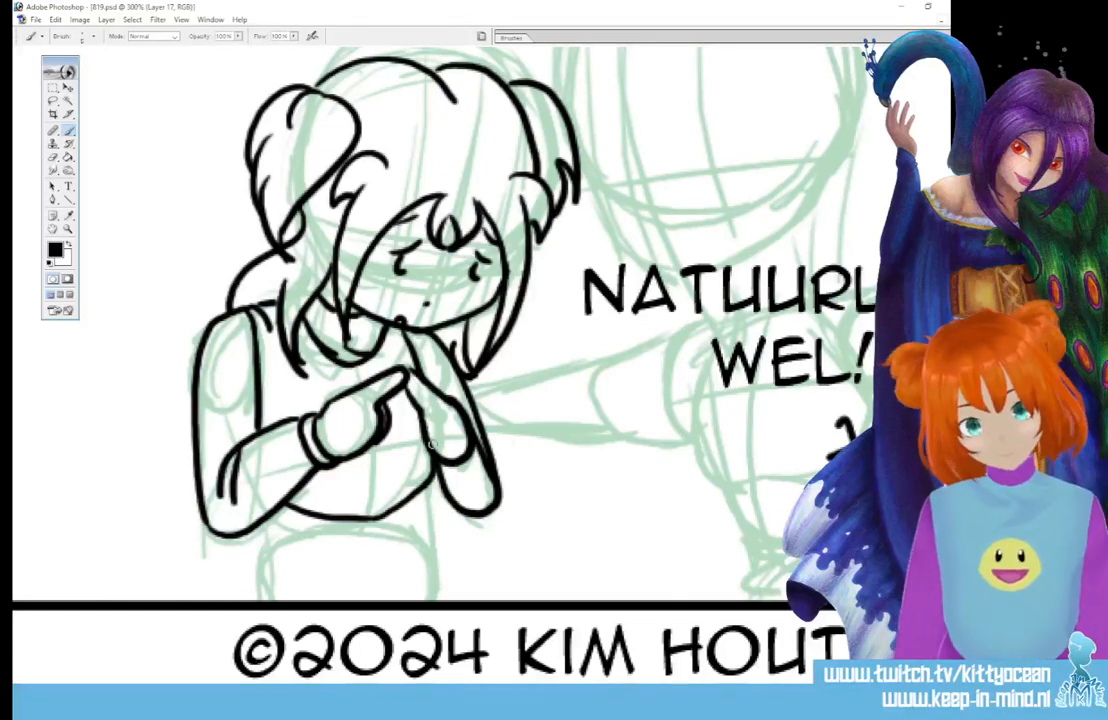
{"action": "left_click_drag", "start_coordinate": [258, 551], "coordinate": [237, 600]}
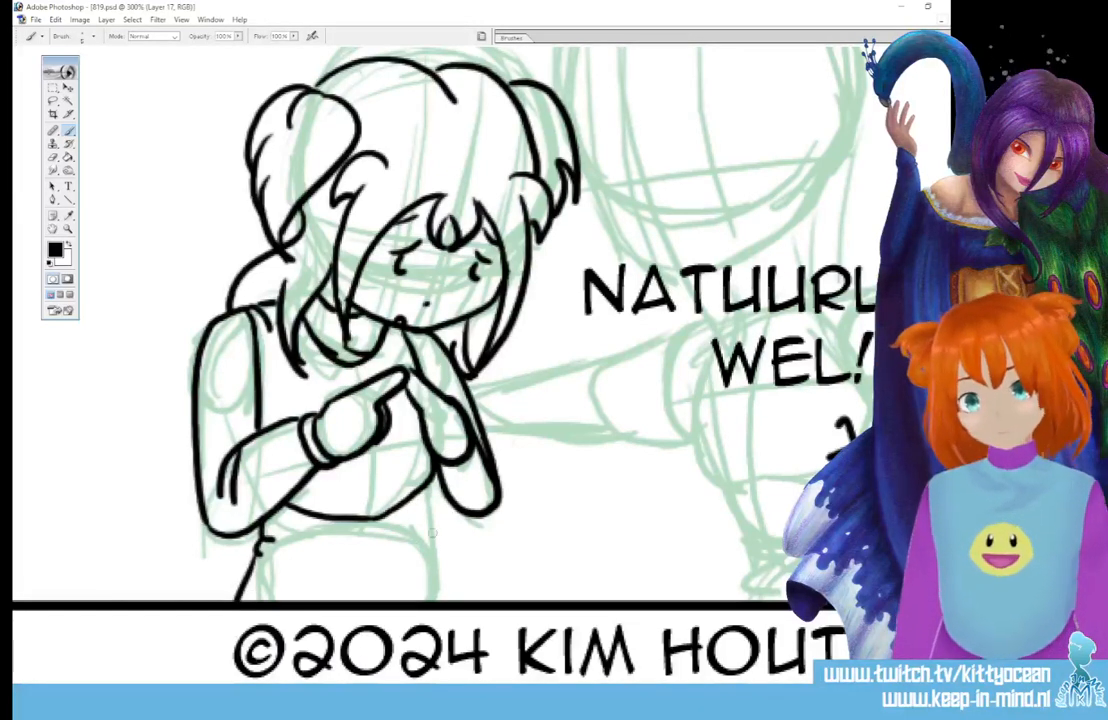
{"action": "left_click_drag", "start_coordinate": [430, 482], "coordinate": [429, 547]}
{"action": "mouse_move", "coordinate": [430, 548]}
{"action": "left_mouse_down"}
{"action": "mouse_move", "coordinate": [416, 547]}
{"action": "mouse_move", "coordinate": [419, 565]}
{"action": "mouse_move", "coordinate": [446, 622]}
{"action": "left_mouse_up"}
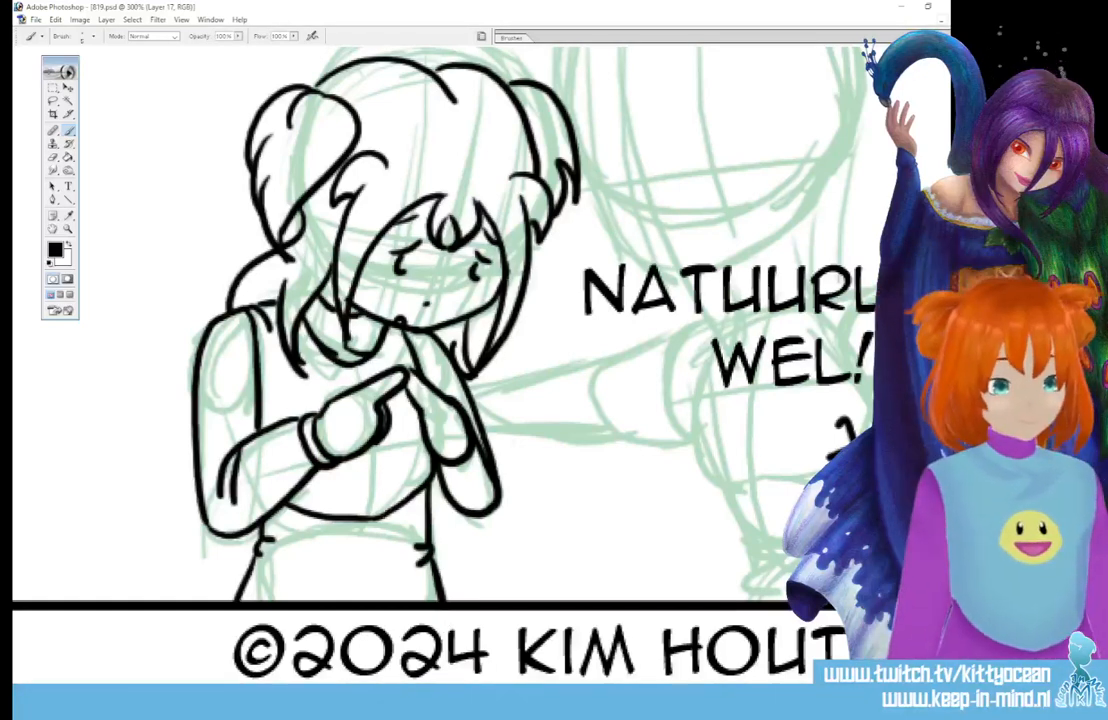
- Ink the taller figure's closed smiling eyes, eyebrows, nose and open mouth, redrawing the mouth smaller
{"action": "scroll", "coordinate": [450, 320], "scroll_direction": "right", "scroll_amount": 5}
{"action": "scroll", "coordinate": [424, 362], "scroll_direction": "up", "scroll_amount": 5}
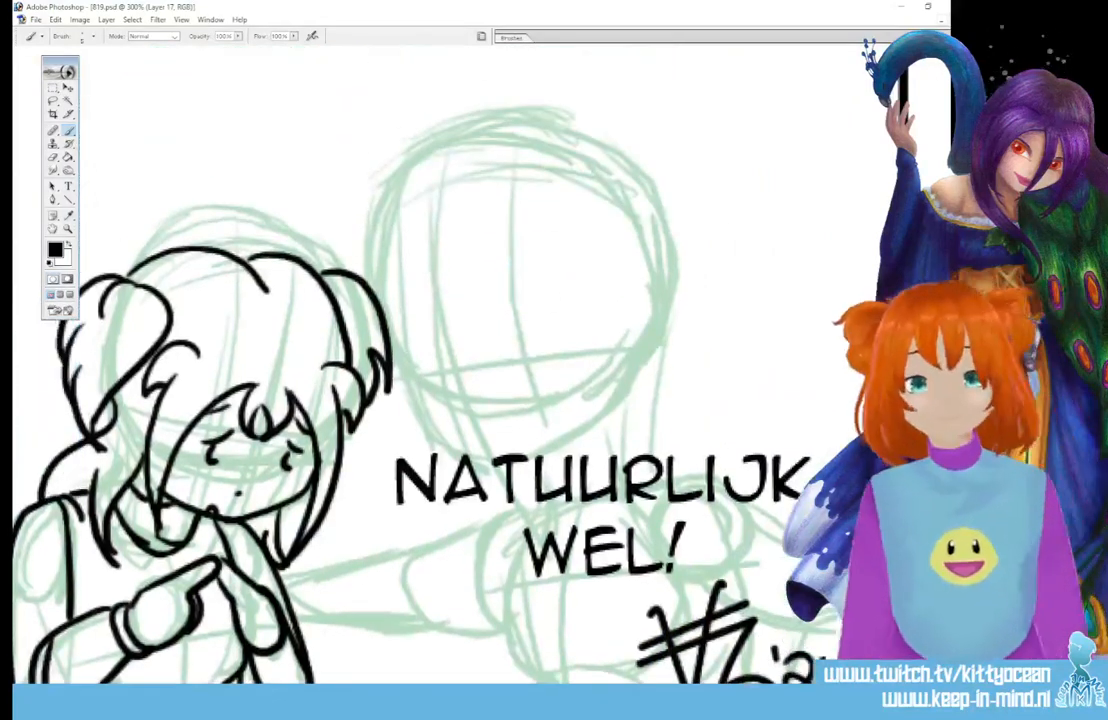
{"action": "left_click_drag", "start_coordinate": [424, 362], "coordinate": [445, 381]}
{"action": "left_click_drag", "start_coordinate": [508, 366], "coordinate": [545, 362]}
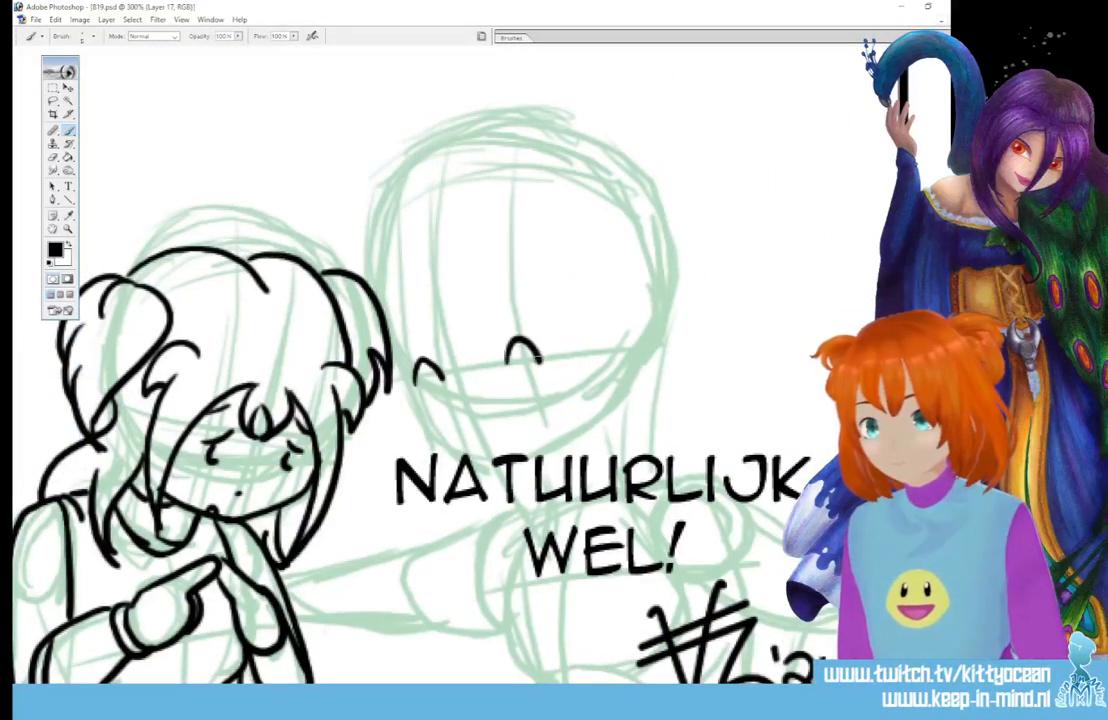
{"action": "left_click_drag", "start_coordinate": [502, 311], "coordinate": [538, 300]}
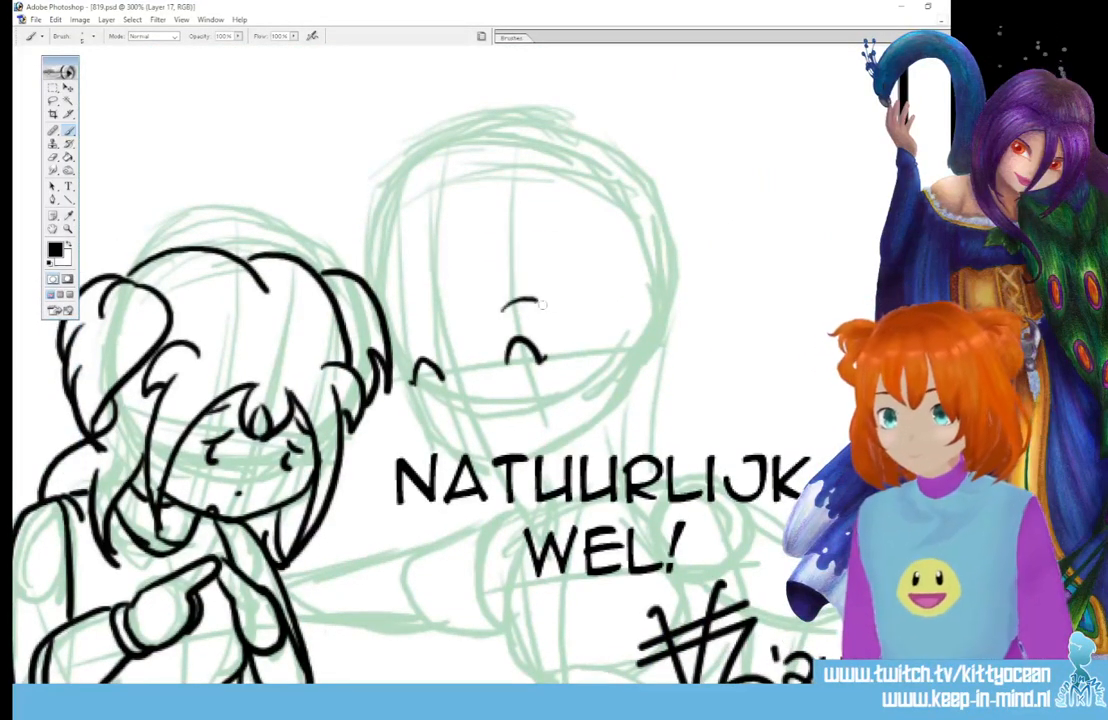
{"action": "left_click_drag", "start_coordinate": [400, 326], "coordinate": [418, 315]}
{"action": "left_click", "coordinate": [467, 404]}
{"action": "mouse_move", "coordinate": [489, 431]}
{"action": "left_mouse_down"}
{"action": "mouse_move", "coordinate": [556, 424]}
{"action": "mouse_move", "coordinate": [541, 457]}
{"action": "left_mouse_up"}
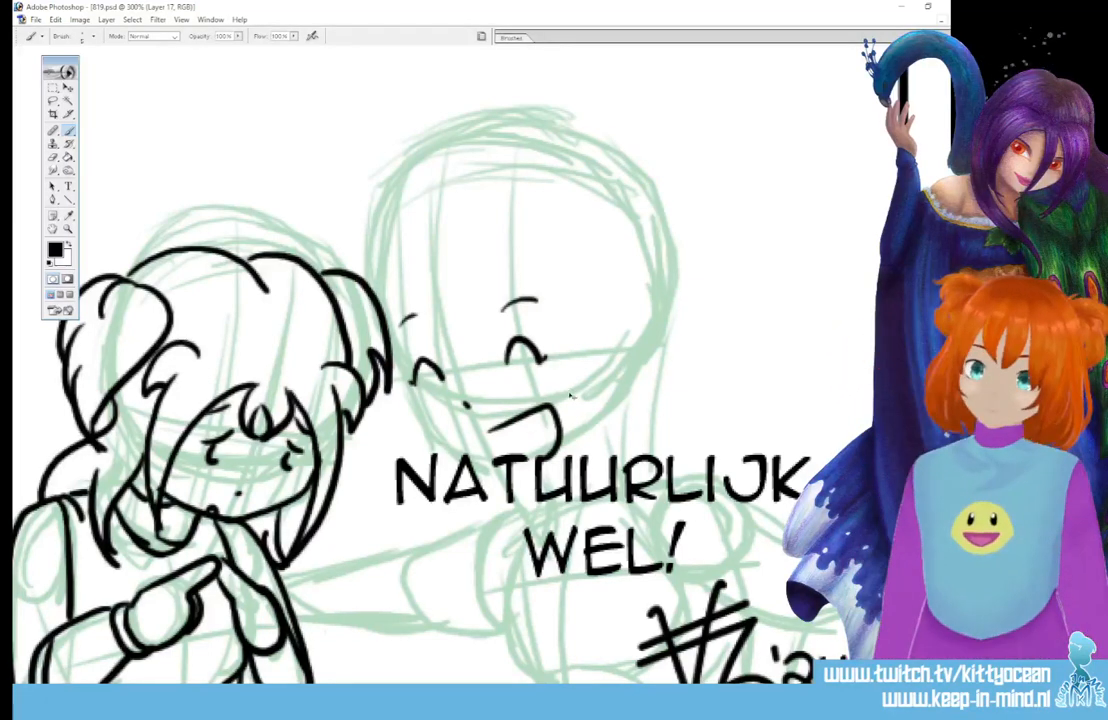
{"action": "key", "text": "ctrl+alt+z"}
{"action": "key", "text": "ctrl+alt+z"}
{"action": "mouse_move", "coordinate": [477, 422]}
{"action": "left_mouse_down"}
{"action": "mouse_move", "coordinate": [519, 408]}
{"action": "mouse_move", "coordinate": [537, 449]}
{"action": "mouse_move", "coordinate": [523, 432]}
{"action": "left_mouse_up"}
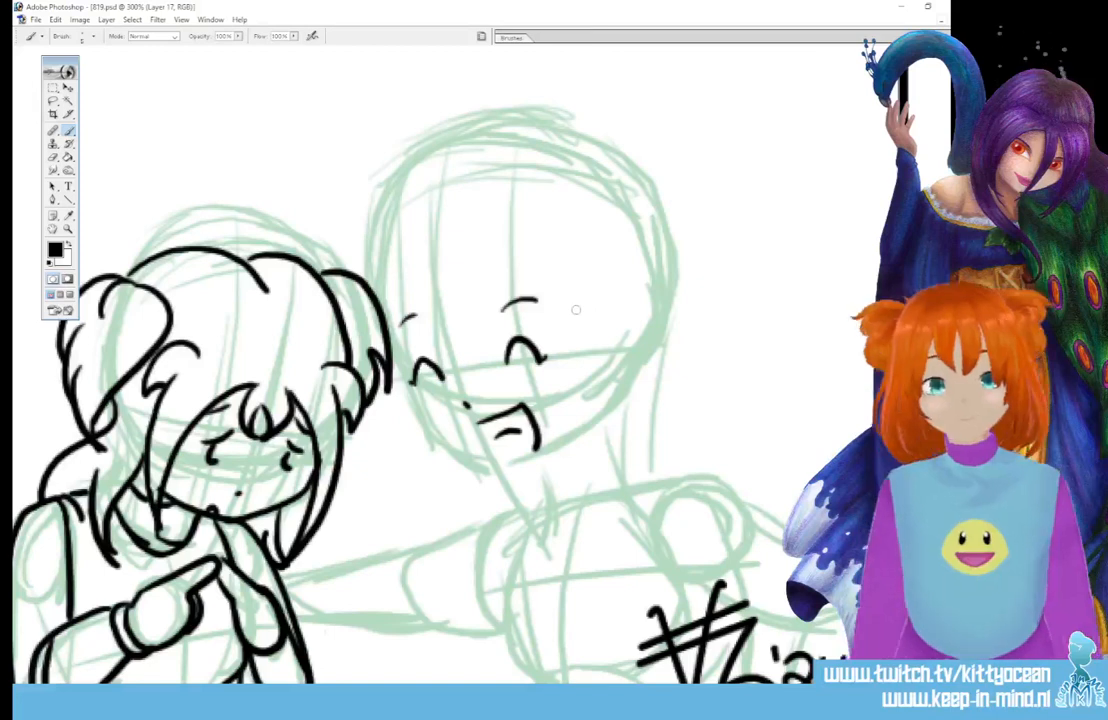
- Ink the taller figure's long side locks, parted hairline, and cheek and jaw outline
{"action": "left_click_drag", "start_coordinate": [572, 274], "coordinate": [601, 610]}
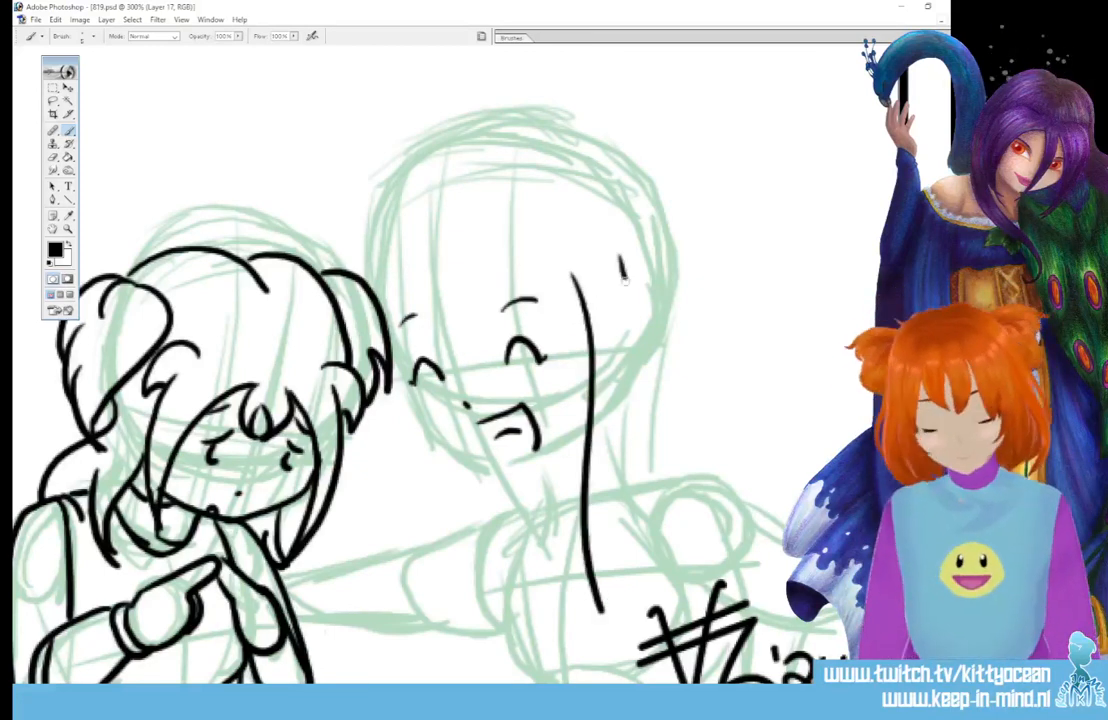
{"action": "left_click_drag", "start_coordinate": [624, 282], "coordinate": [622, 662]}
{"action": "left_click_drag", "start_coordinate": [572, 288], "coordinate": [386, 312]}
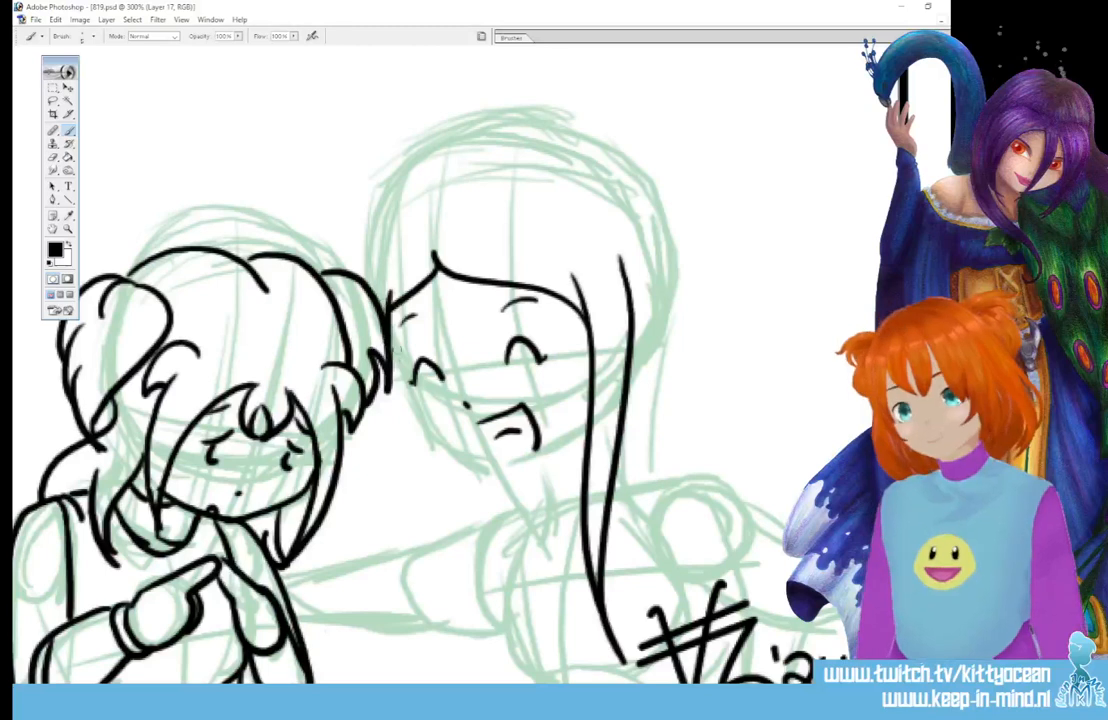
{"action": "left_click_drag", "start_coordinate": [398, 375], "coordinate": [417, 548]}
{"action": "mouse_move", "coordinate": [386, 306]}
{"action": "left_mouse_down"}
{"action": "mouse_move", "coordinate": [412, 395]}
{"action": "mouse_move", "coordinate": [445, 440]}
{"action": "mouse_move", "coordinate": [500, 462]}
{"action": "mouse_move", "coordinate": [588, 425]}
{"action": "left_mouse_up"}
- Ink the taller figure's neck and collar beneath the chin, redrawing the first neckline stroke lower
{"action": "mouse_move", "coordinate": [537, 461]}
{"action": "left_mouse_down"}
{"action": "mouse_move", "coordinate": [546, 502]}
{"action": "mouse_move", "coordinate": [559, 507]}
{"action": "left_mouse_up"}
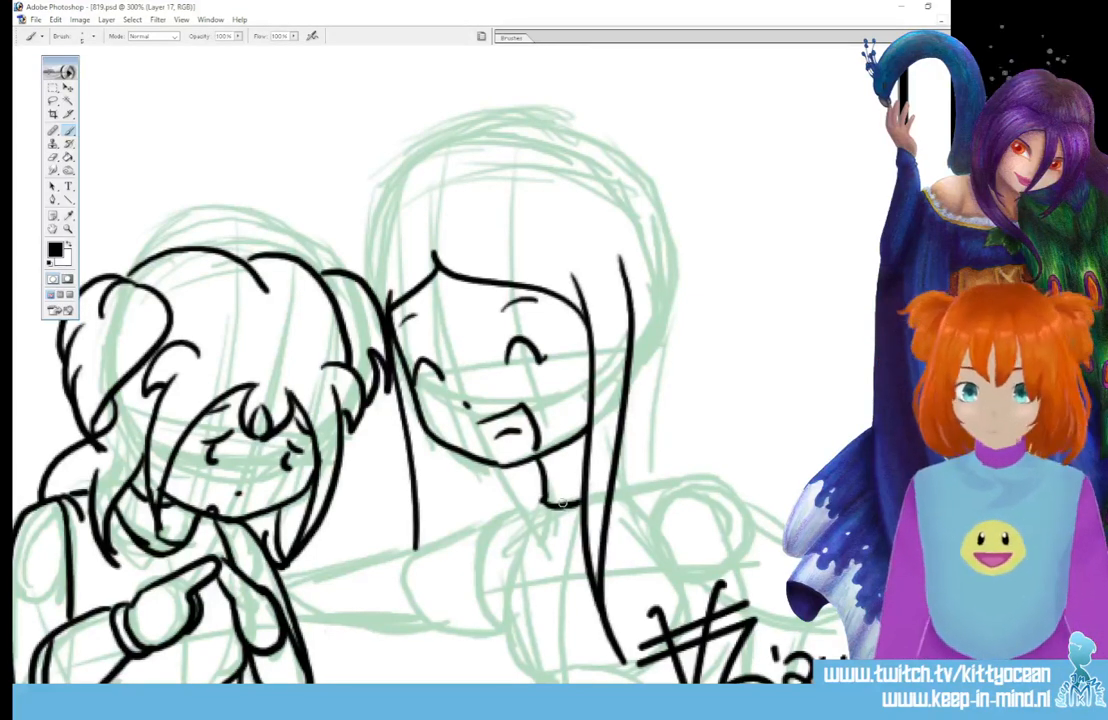
{"action": "key", "text": "ctrl+z"}
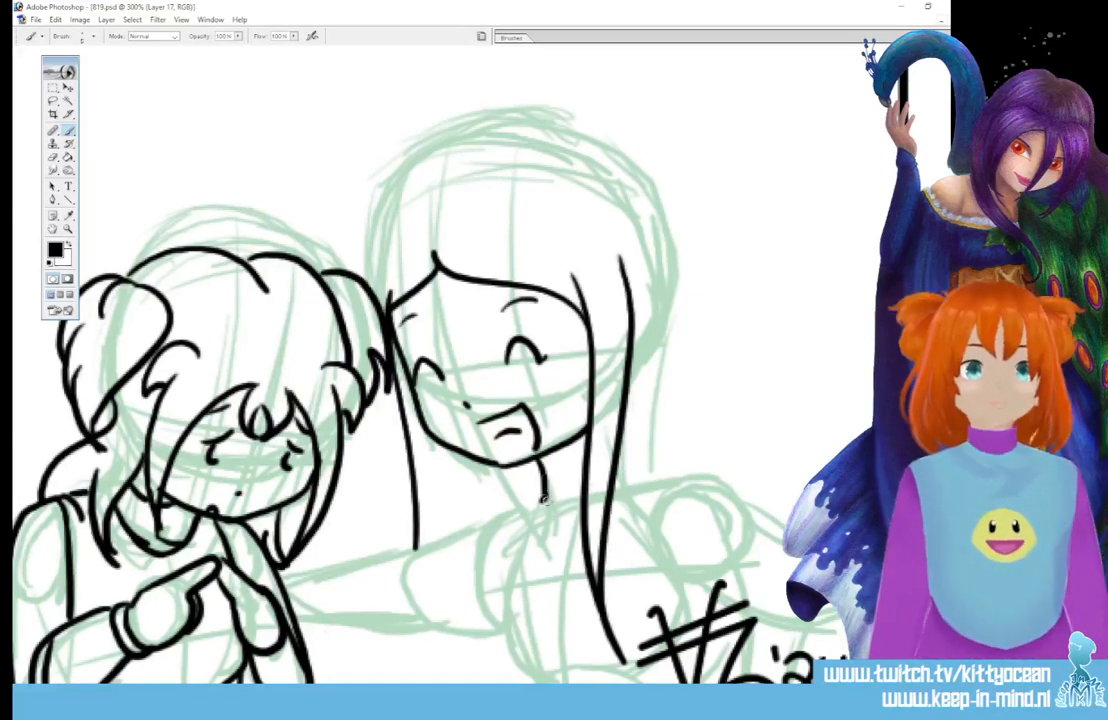
{"action": "mouse_move", "coordinate": [545, 499]}
{"action": "left_mouse_down"}
{"action": "mouse_move", "coordinate": [514, 510]}
{"action": "mouse_move", "coordinate": [522, 524]}
{"action": "left_mouse_up"}
{"action": "mouse_move", "coordinate": [537, 503]}
{"action": "left_mouse_down"}
{"action": "mouse_move", "coordinate": [535, 525]}
{"action": "mouse_move", "coordinate": [581, 513]}
{"action": "left_mouse_up"}
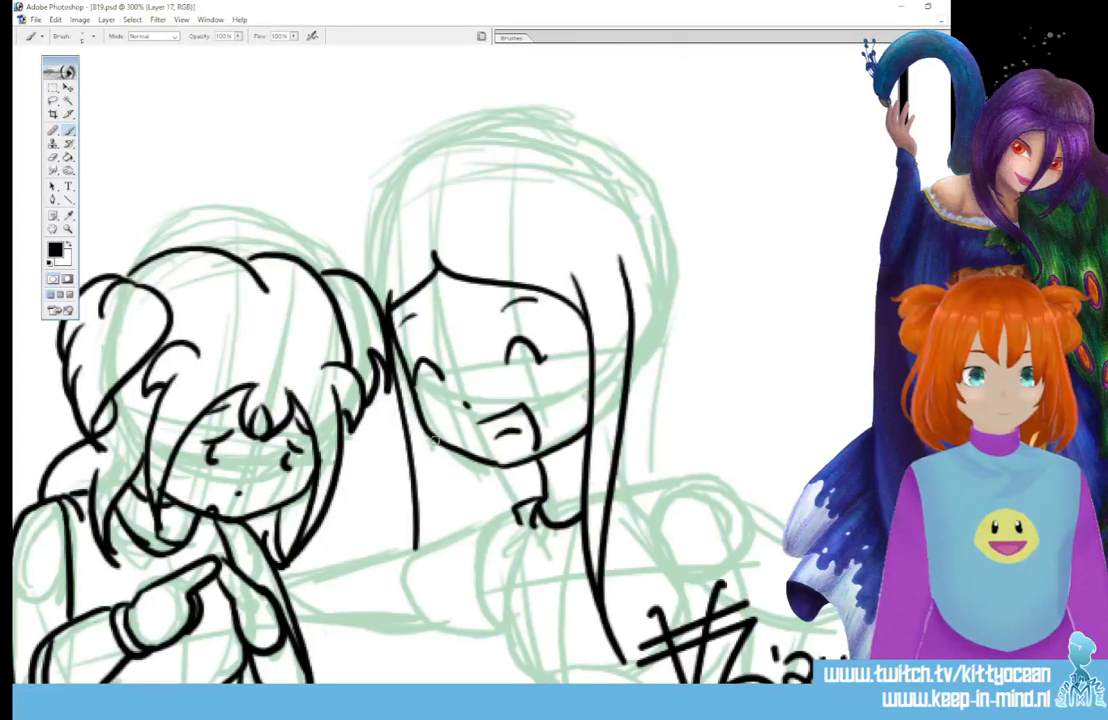
- Complete the long lock nearest the smaller figure and ink short hair tips beside the taller figure's neck, replacing the first strands
{"action": "mouse_move", "coordinate": [436, 443]}
{"action": "left_mouse_down"}
{"action": "mouse_move", "coordinate": [427, 602]}
{"action": "mouse_move", "coordinate": [440, 640]}
{"action": "left_mouse_up"}
{"action": "left_click_drag", "start_coordinate": [415, 541], "coordinate": [441, 643]}
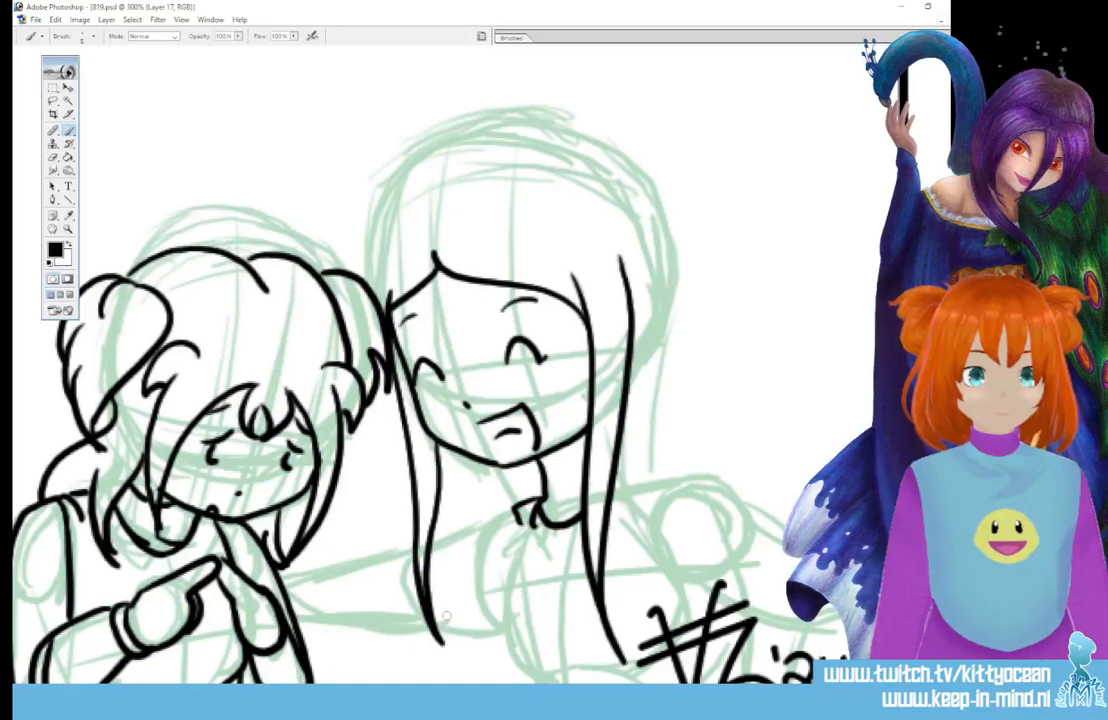
{"action": "left_click_drag", "start_coordinate": [463, 457], "coordinate": [465, 526]}
{"action": "left_click_drag", "start_coordinate": [478, 491], "coordinate": [477, 517]}
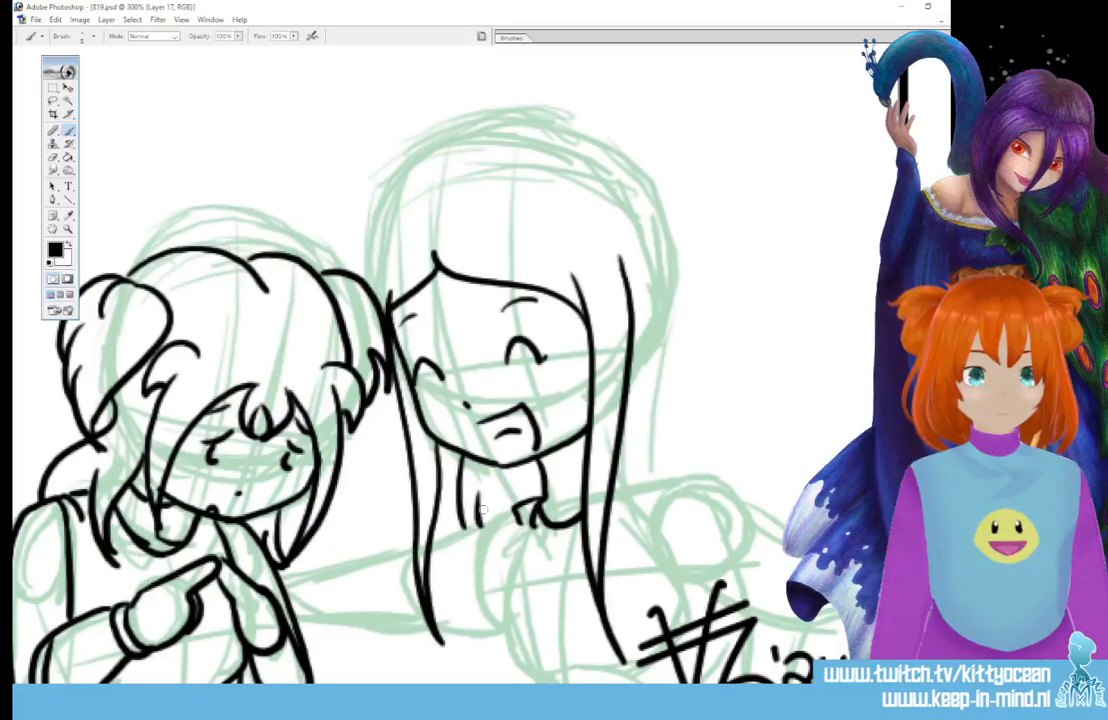
{"action": "key", "text": "ctrl+alt+z"}
{"action": "key", "text": "ctrl+alt+z"}
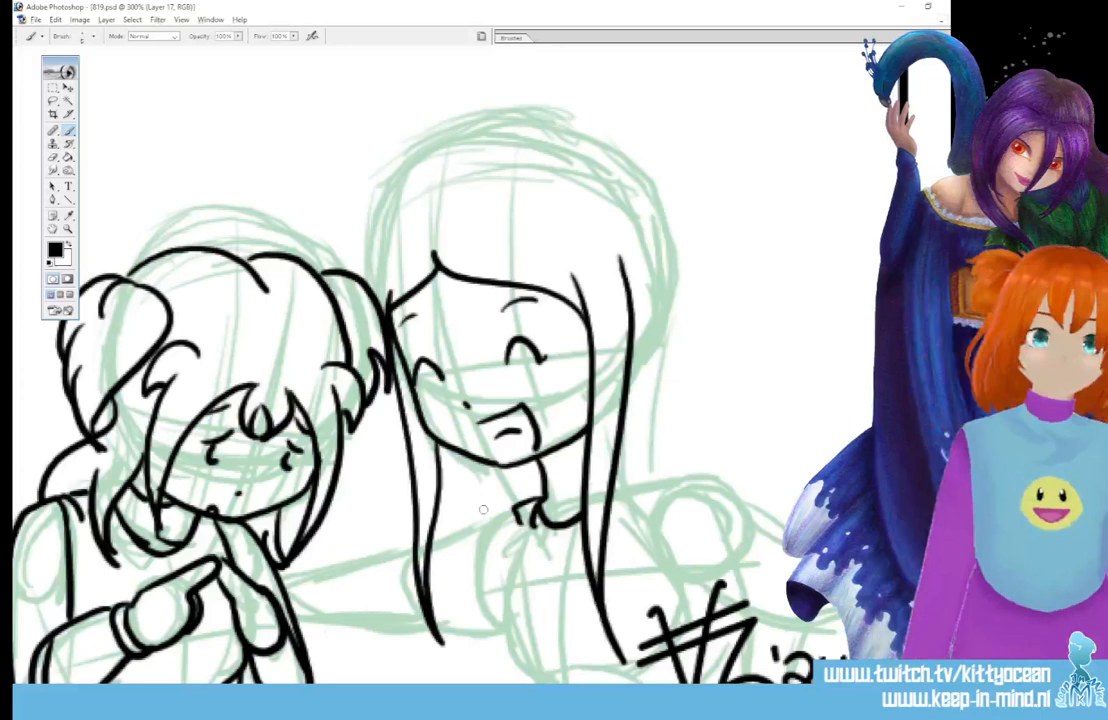
{"action": "mouse_move", "coordinate": [438, 470]}
{"action": "left_mouse_down"}
{"action": "mouse_move", "coordinate": [449, 533]}
{"action": "mouse_move", "coordinate": [473, 529]}
{"action": "left_mouse_up"}
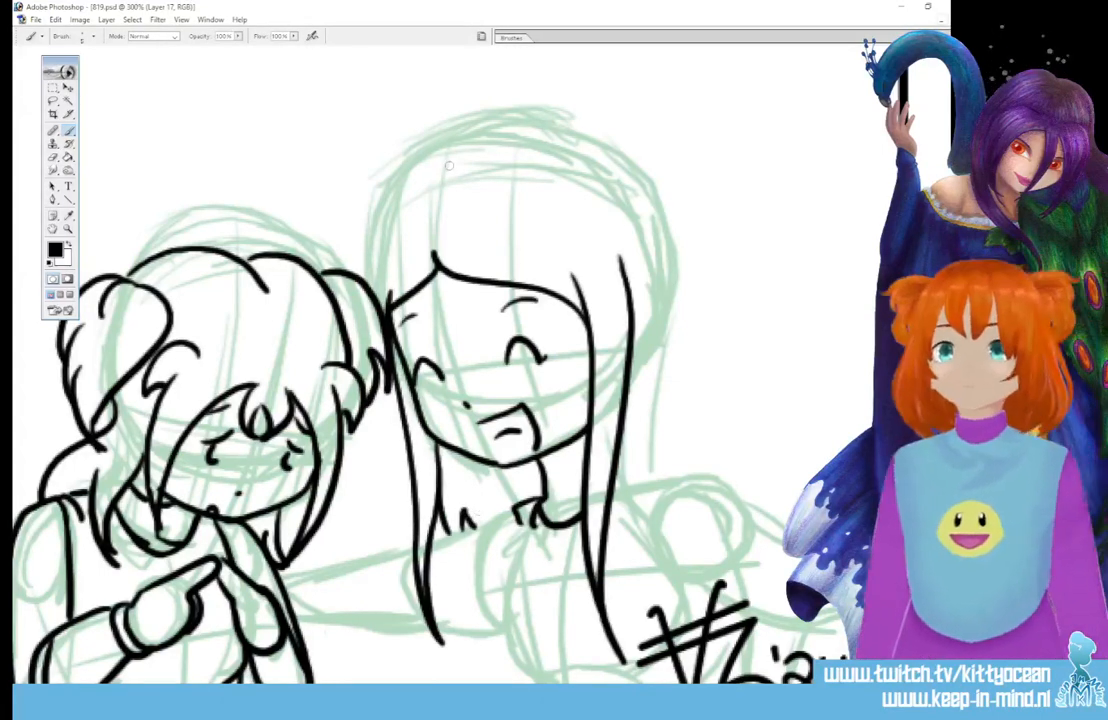
- Ink the crown outline of the taller figure's hair and its long outer edge down to the far shoulder
{"action": "mouse_move", "coordinate": [451, 163]}
{"action": "left_mouse_down"}
{"action": "mouse_move", "coordinate": [678, 253]}
{"action": "mouse_move", "coordinate": [695, 467]}
{"action": "left_mouse_up"}
{"action": "left_click_drag", "start_coordinate": [679, 402], "coordinate": [682, 467]}
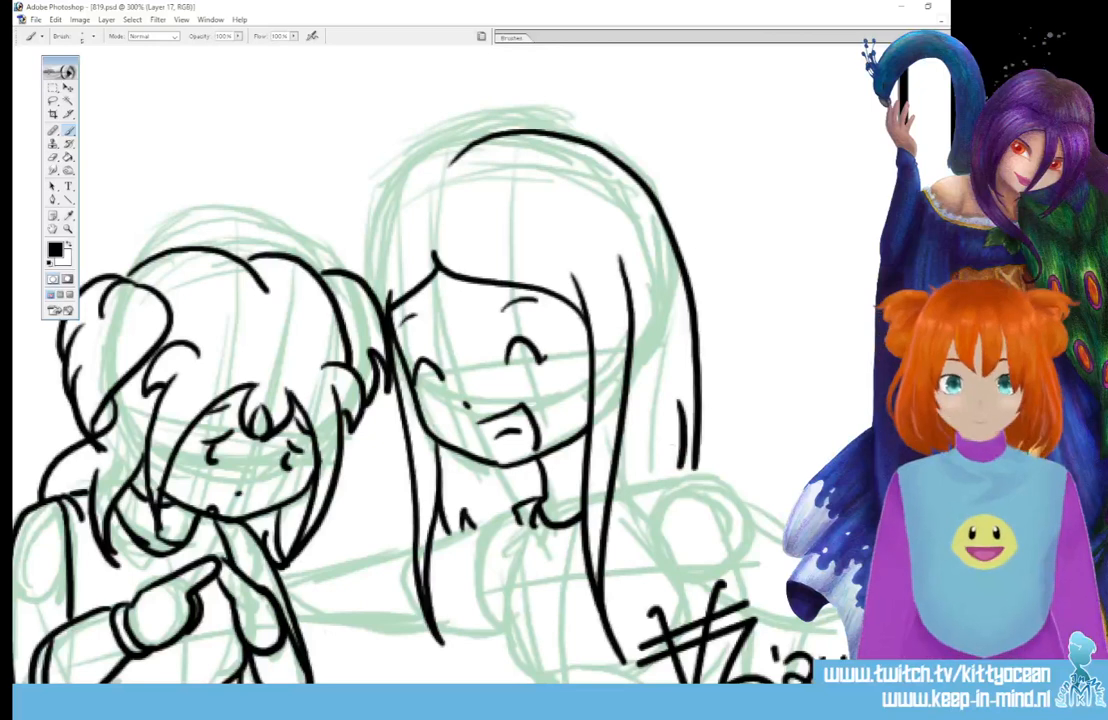
{"action": "left_click_drag", "start_coordinate": [467, 148], "coordinate": [440, 152]}
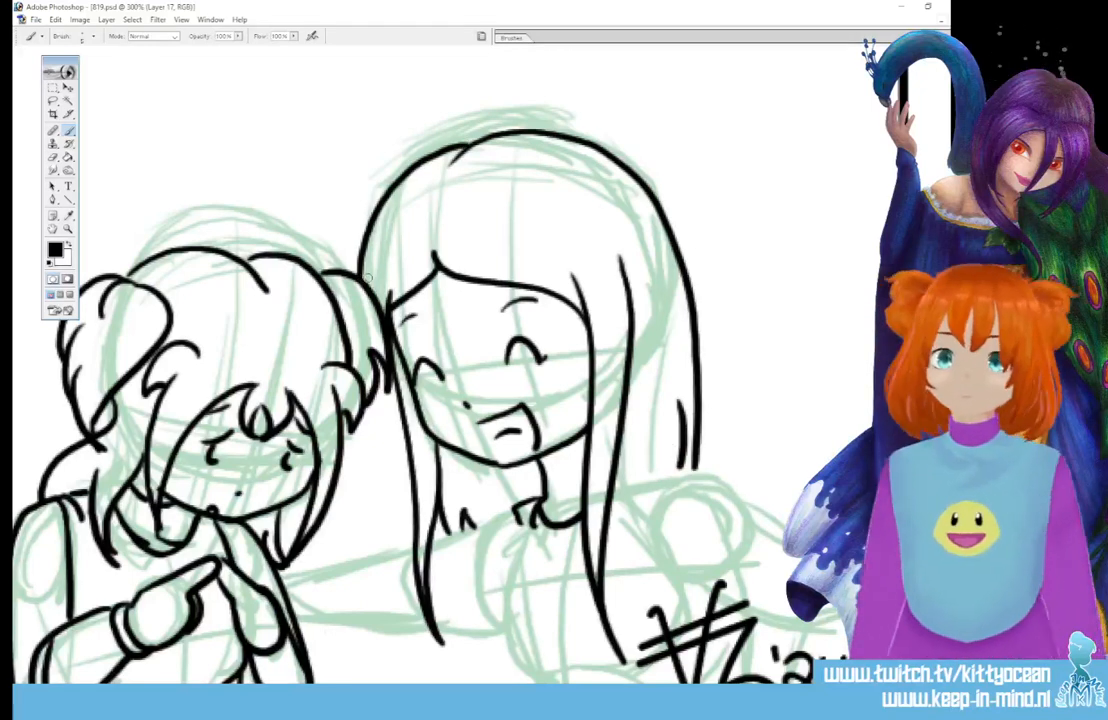
- Ink the taller figure's far shoulder, sleeve and bent arm across the signature, plus the hip line down to the panel border
{"action": "scroll", "coordinate": [430, 360], "scroll_direction": "down", "scroll_amount": 3}
{"action": "scroll", "coordinate": [430, 360], "scroll_direction": "down", "scroll_amount": 1}
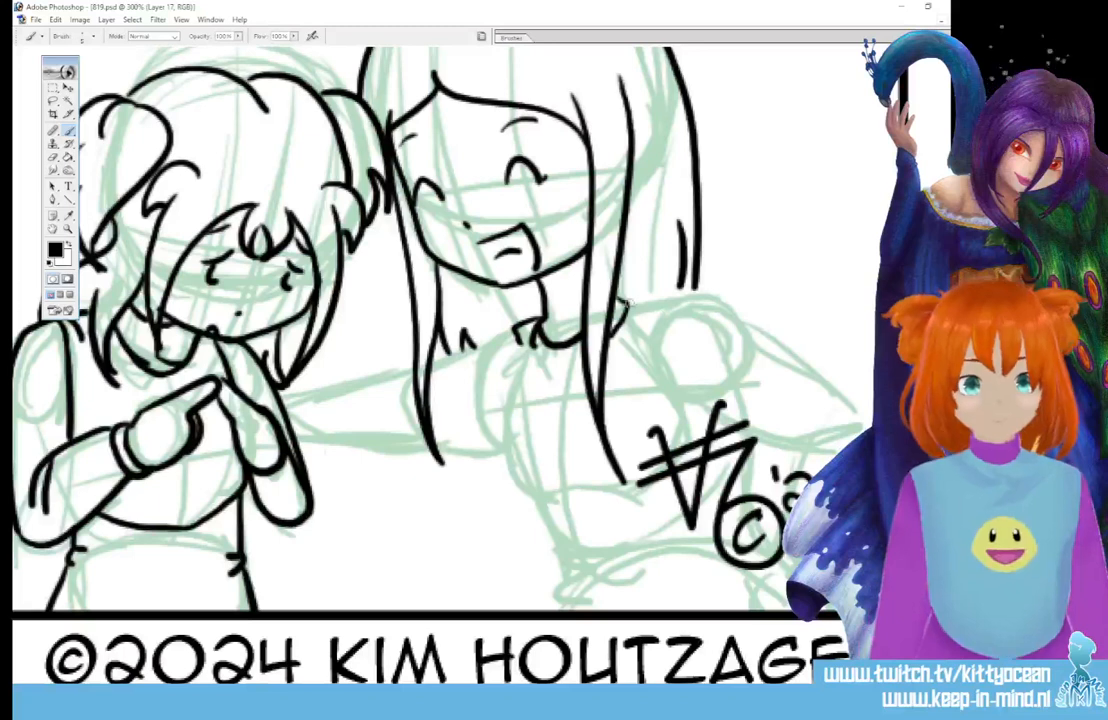
{"action": "mouse_move", "coordinate": [630, 303]}
{"action": "left_mouse_down"}
{"action": "mouse_move", "coordinate": [690, 296]}
{"action": "mouse_move", "coordinate": [858, 418]}
{"action": "left_mouse_up"}
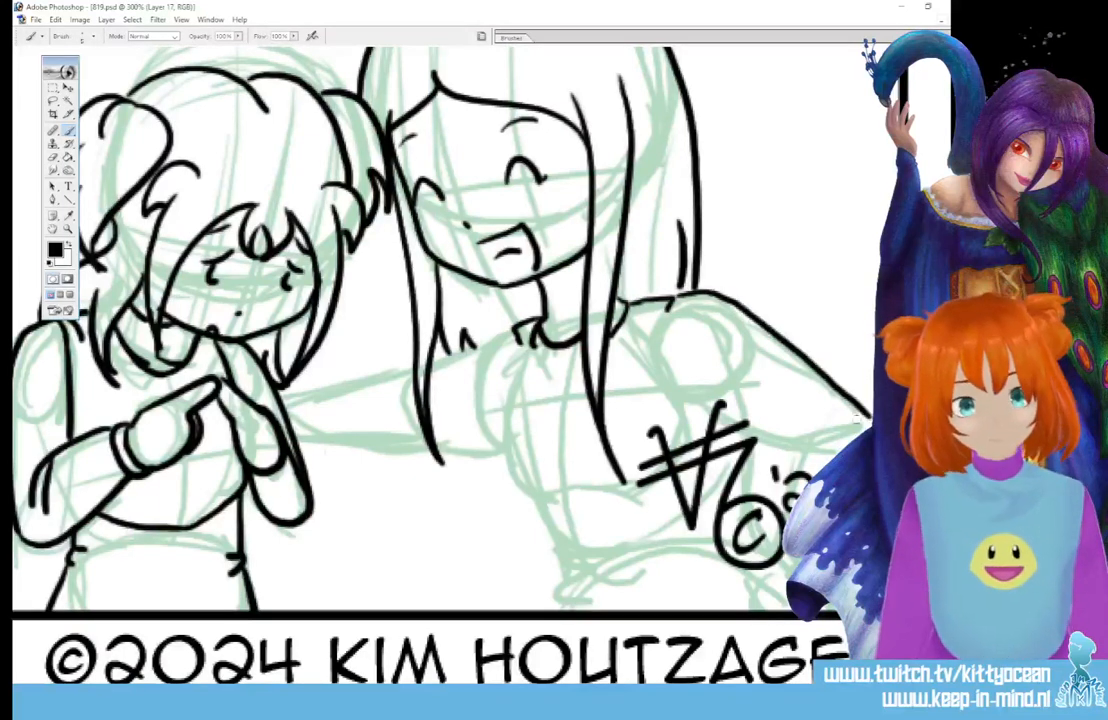
{"action": "mouse_move", "coordinate": [664, 330]}
{"action": "left_mouse_down"}
{"action": "mouse_move", "coordinate": [674, 358]}
{"action": "mouse_move", "coordinate": [722, 398]}
{"action": "mouse_move", "coordinate": [828, 440]}
{"action": "mouse_move", "coordinate": [835, 460]}
{"action": "left_mouse_up"}
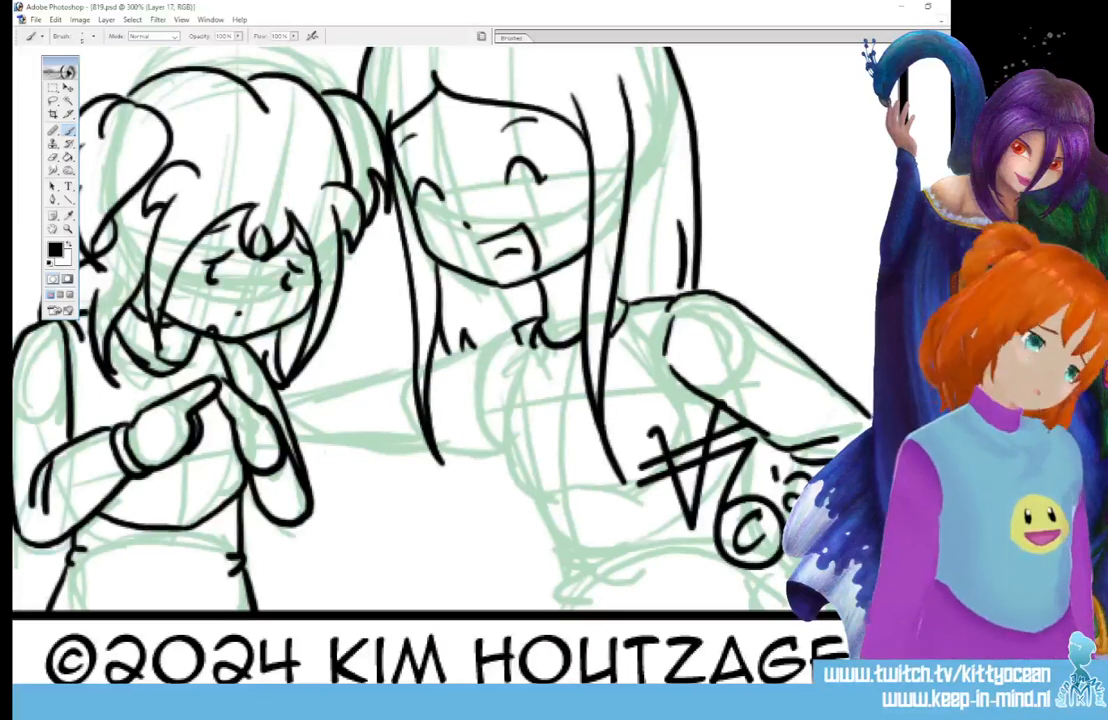
{"action": "scroll", "coordinate": [440, 320], "scroll_direction": "down", "scroll_amount": 2}
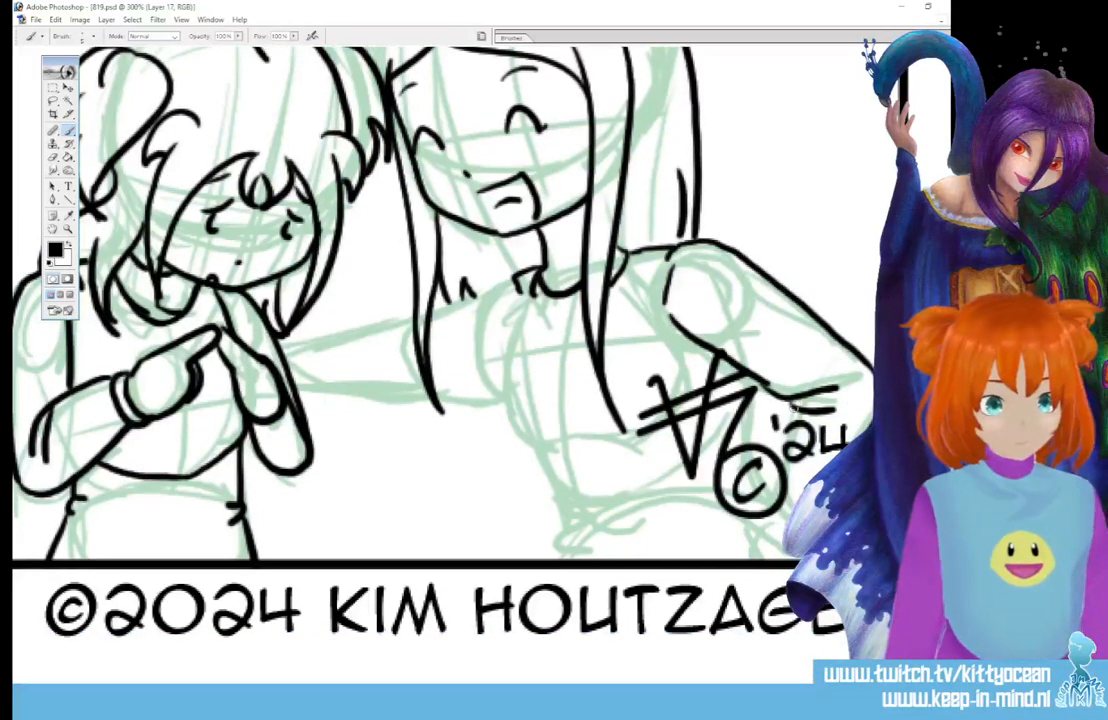
{"action": "mouse_move", "coordinate": [795, 405]}
{"action": "left_mouse_down"}
{"action": "mouse_move", "coordinate": [761, 472]}
{"action": "mouse_move", "coordinate": [782, 512]}
{"action": "mouse_move", "coordinate": [747, 502]}
{"action": "mouse_move", "coordinate": [787, 535]}
{"action": "left_mouse_up"}
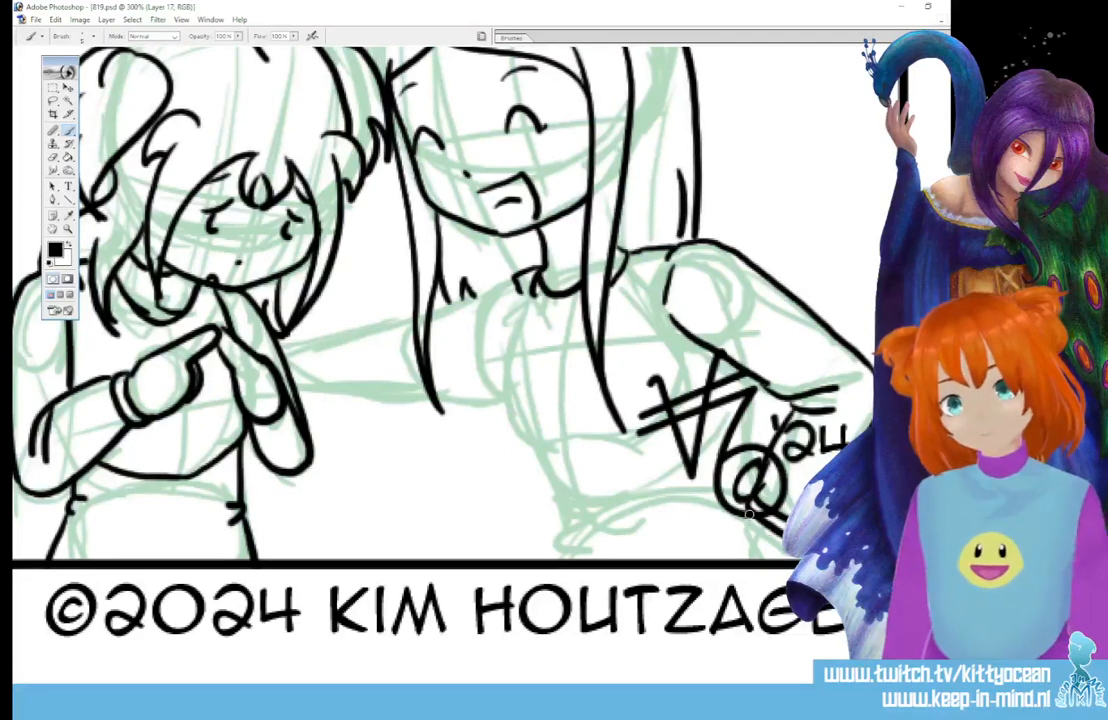
{"action": "left_click_drag", "start_coordinate": [751, 506], "coordinate": [744, 561]}
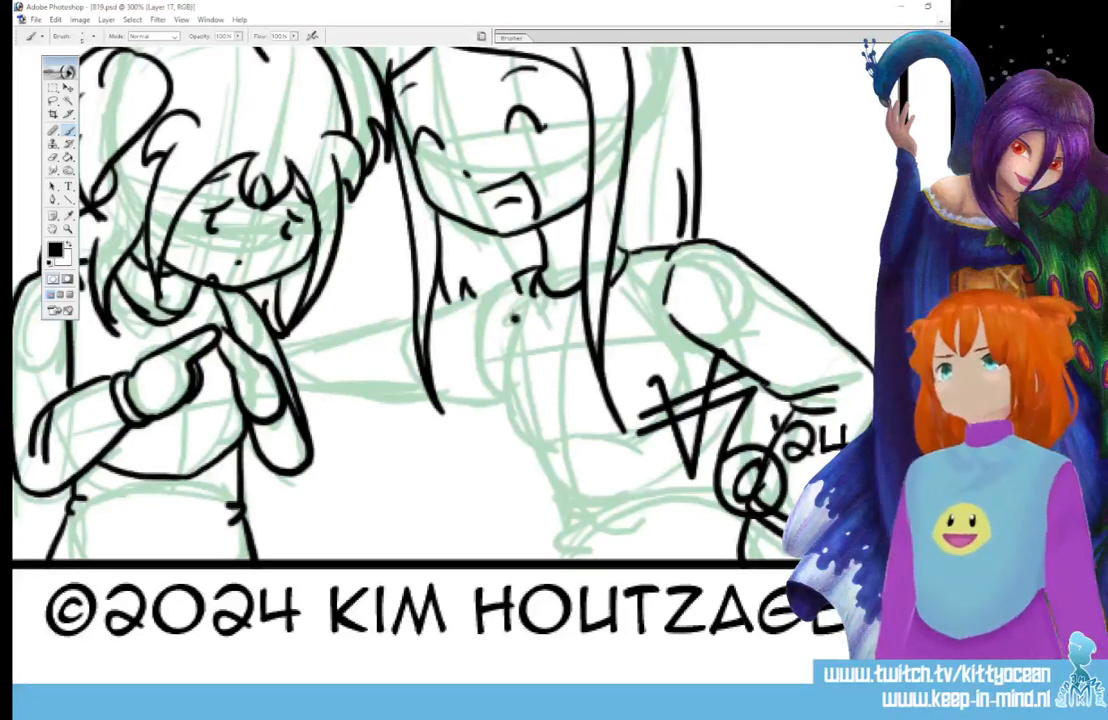
- Ink the taller figure's chest curve, both sides of her torso and the waist and hip line down to the panel border
{"action": "mouse_move", "coordinate": [515, 320]}
{"action": "left_mouse_down"}
{"action": "mouse_move", "coordinate": [560, 455]}
{"action": "mouse_move", "coordinate": [650, 435]}
{"action": "left_mouse_up"}
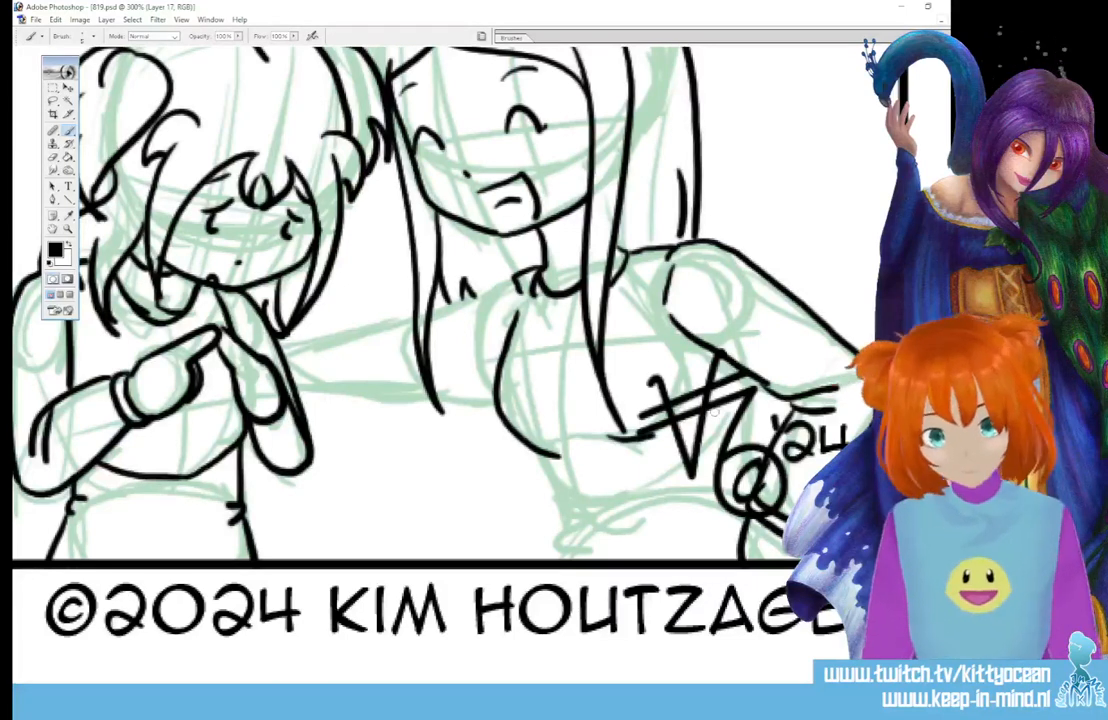
{"action": "left_click_drag", "start_coordinate": [748, 382], "coordinate": [735, 468]}
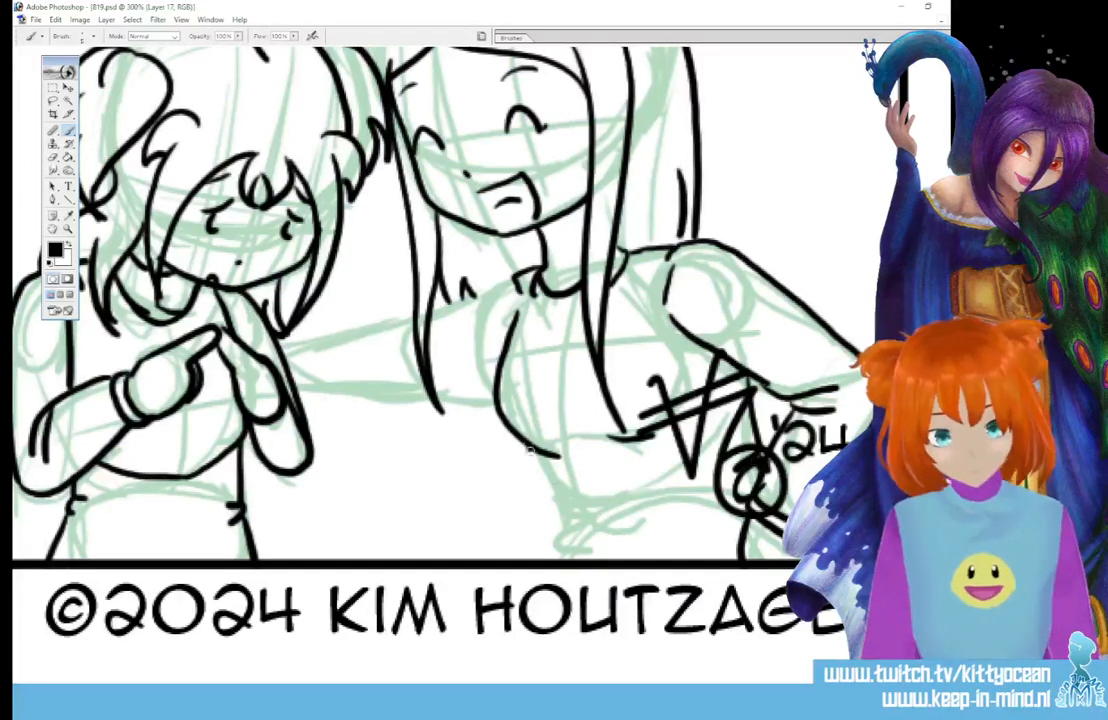
{"action": "mouse_move", "coordinate": [531, 446]}
{"action": "left_mouse_down"}
{"action": "mouse_move", "coordinate": [583, 518]}
{"action": "mouse_move", "coordinate": [553, 518]}
{"action": "mouse_move", "coordinate": [584, 561]}
{"action": "left_mouse_up"}
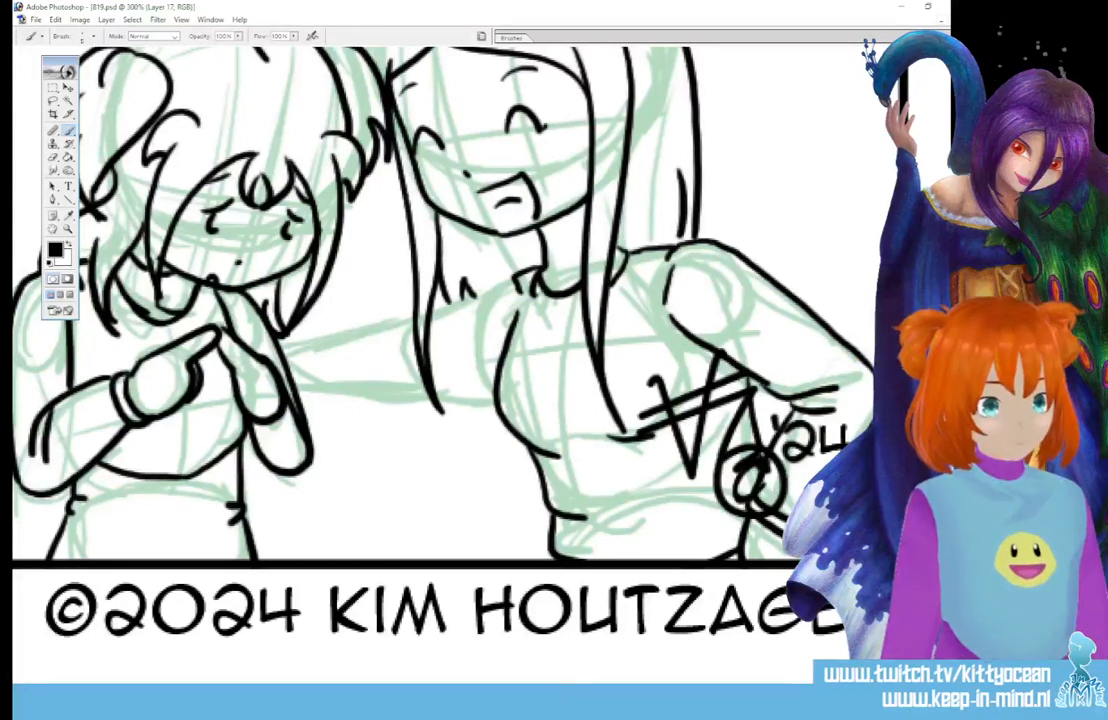
- Ink the taller figure's near shoulder, sleeve cuff and outstretched forearm reaching to the smaller figure, undoing the first forearm stroke
{"action": "left_click_drag", "start_coordinate": [520, 283], "coordinate": [434, 312]}
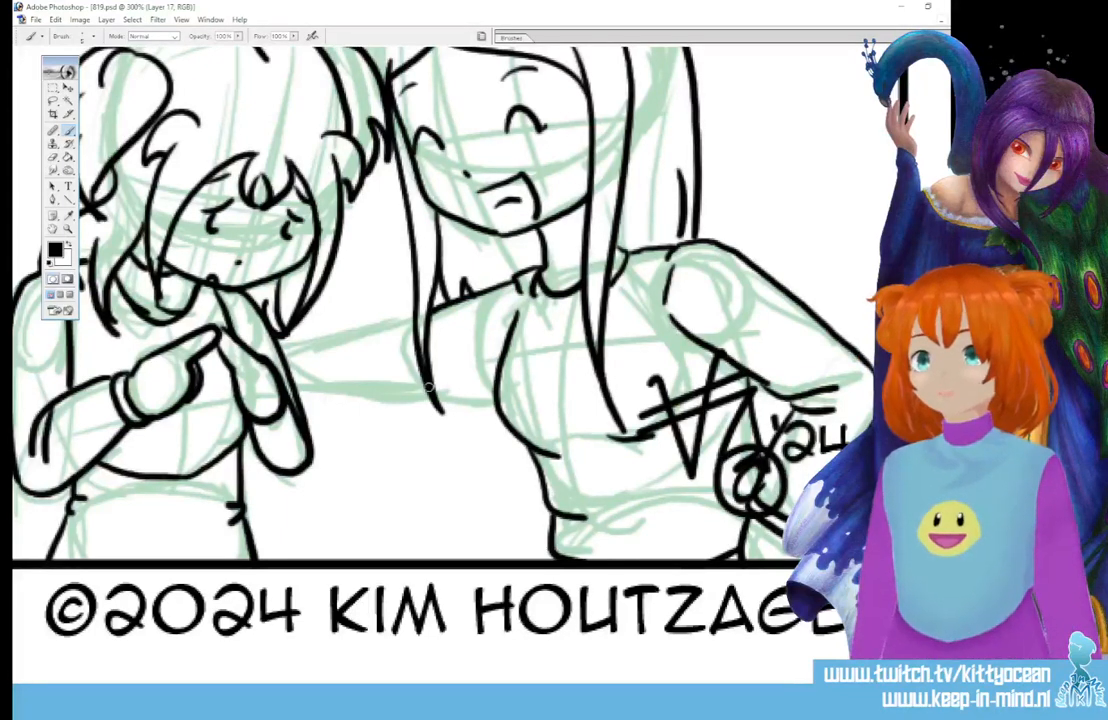
{"action": "left_click_drag", "start_coordinate": [495, 400], "coordinate": [436, 407]}
{"action": "mouse_move", "coordinate": [416, 315]}
{"action": "left_mouse_down"}
{"action": "mouse_move", "coordinate": [400, 343]}
{"action": "mouse_move", "coordinate": [385, 331]}
{"action": "left_mouse_up"}
{"action": "left_click_drag", "start_coordinate": [437, 408], "coordinate": [402, 387]}
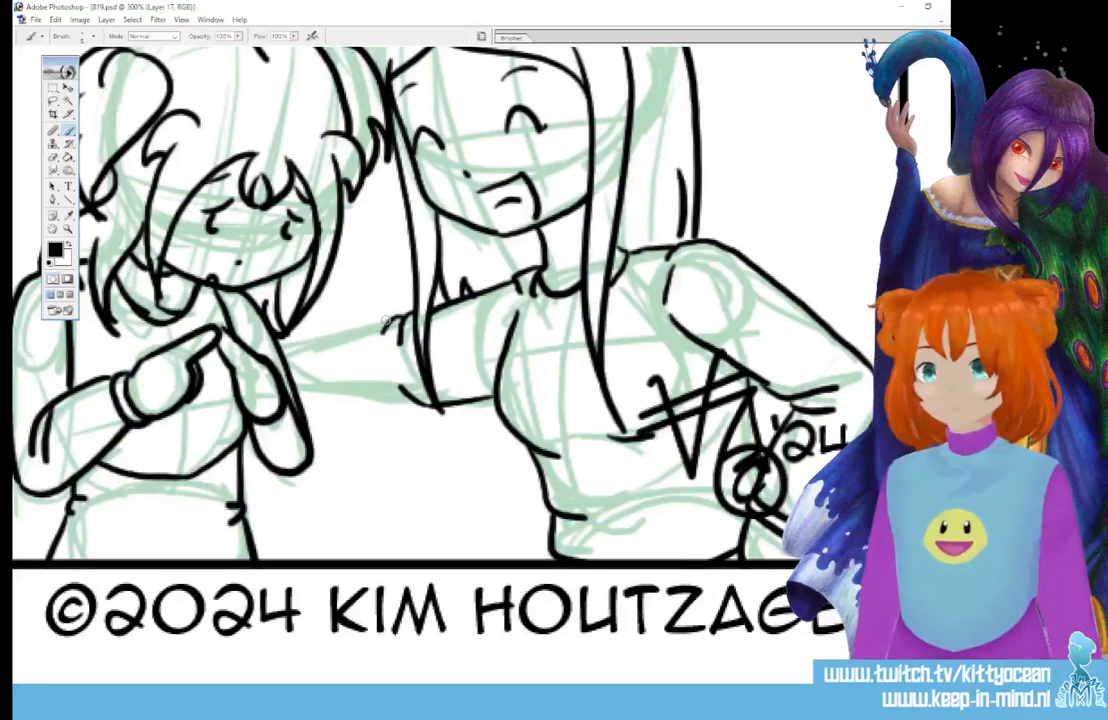
{"action": "mouse_move", "coordinate": [392, 320]}
{"action": "left_mouse_down"}
{"action": "mouse_move", "coordinate": [288, 342]}
{"action": "mouse_move", "coordinate": [343, 334]}
{"action": "mouse_move", "coordinate": [350, 347]}
{"action": "mouse_move", "coordinate": [262, 352]}
{"action": "mouse_move", "coordinate": [250, 340]}
{"action": "left_mouse_up"}
{"action": "key", "text": "ctrl+z"}
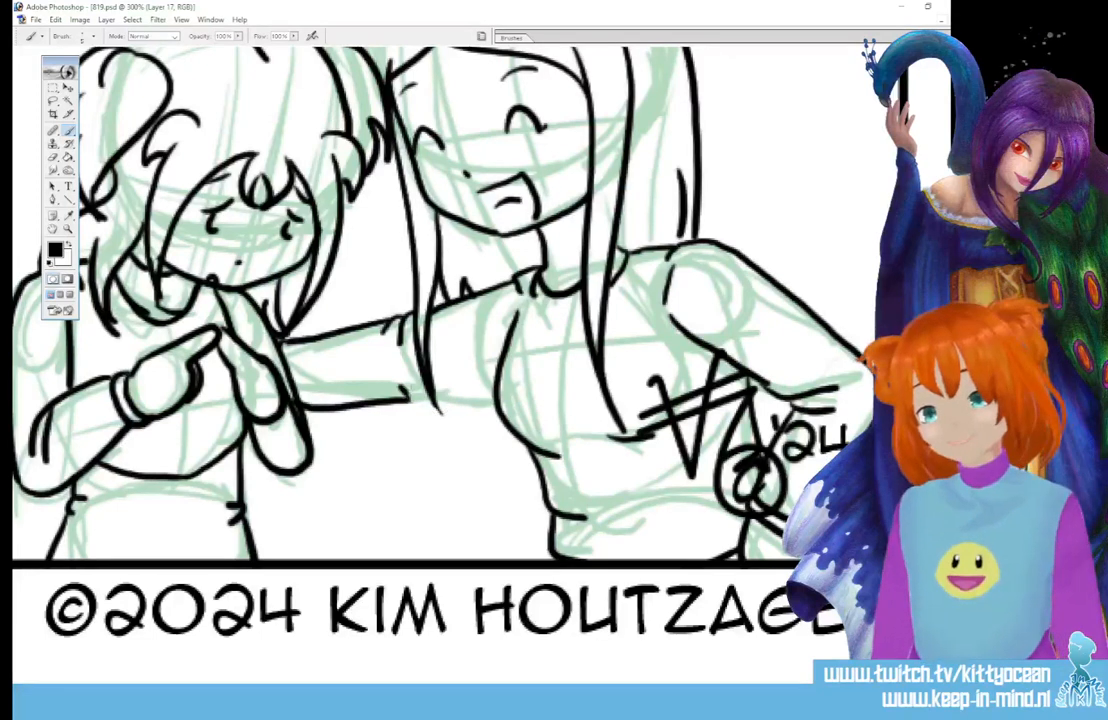
- Ink the underside of the taller figure's outstretched arm and the pointed hair tips hanging below it
{"action": "left_click_drag", "start_coordinate": [407, 402], "coordinate": [499, 408]}
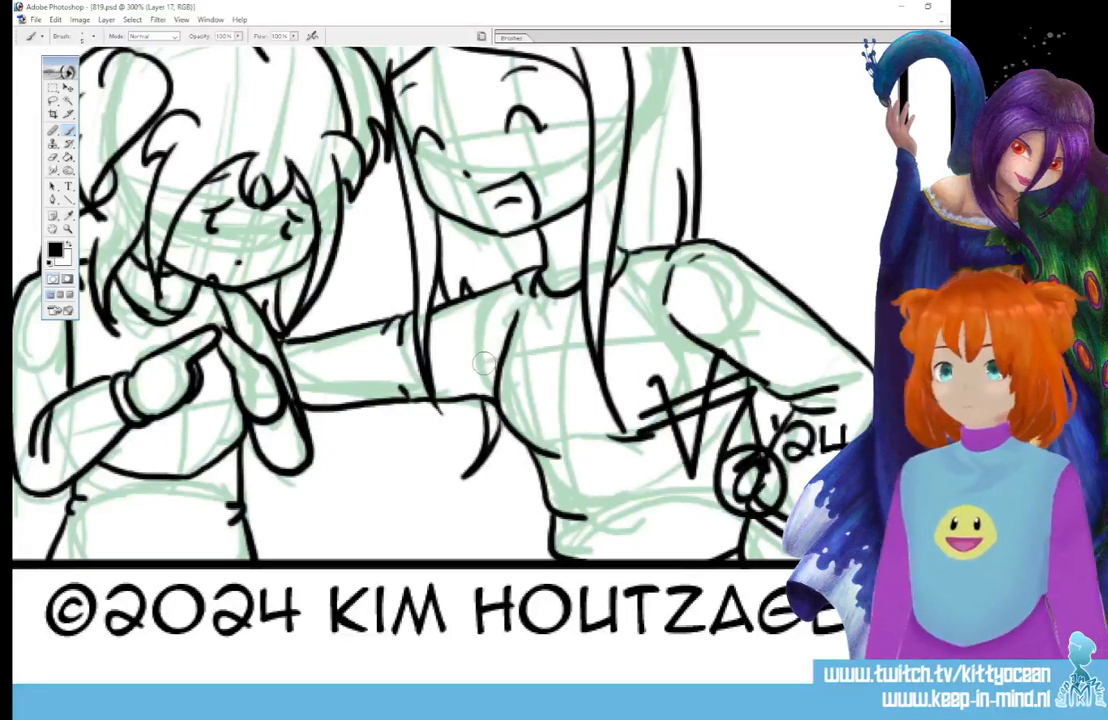
{"action": "left_click_drag", "start_coordinate": [457, 400], "coordinate": [452, 443]}
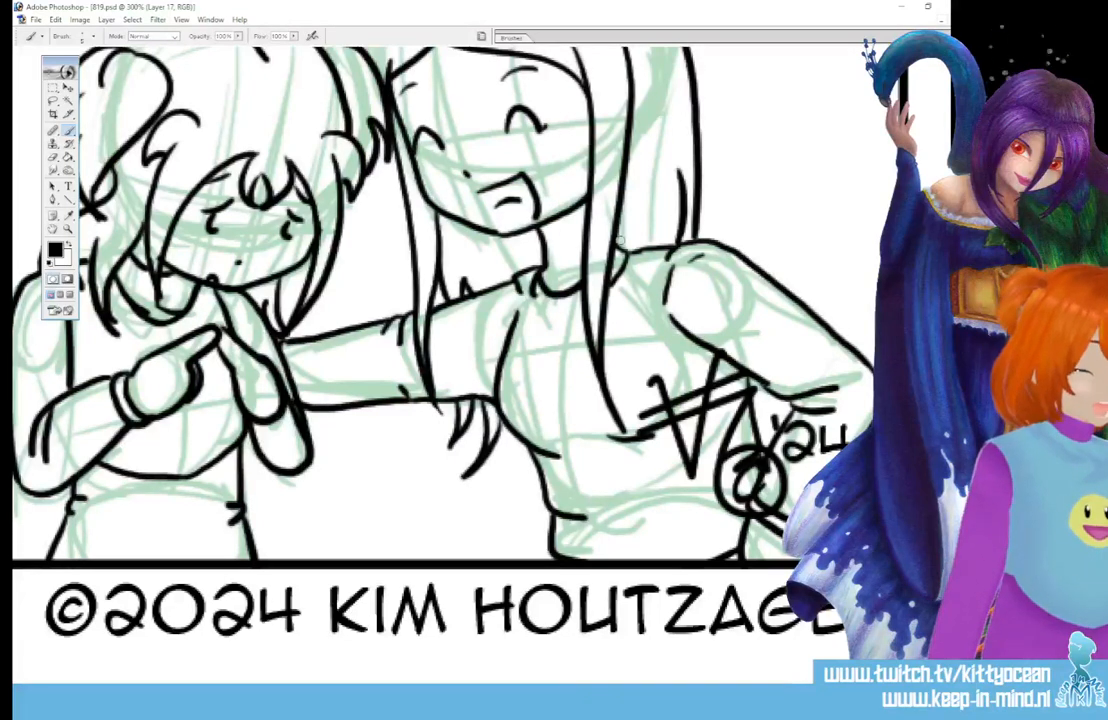
- Hide the sketches and lettering, and paste a merged copy of the whole inked strip as a new layer
{"action": "scroll", "coordinate": [440, 320], "scroll_direction": "up", "scroll_amount": 9}
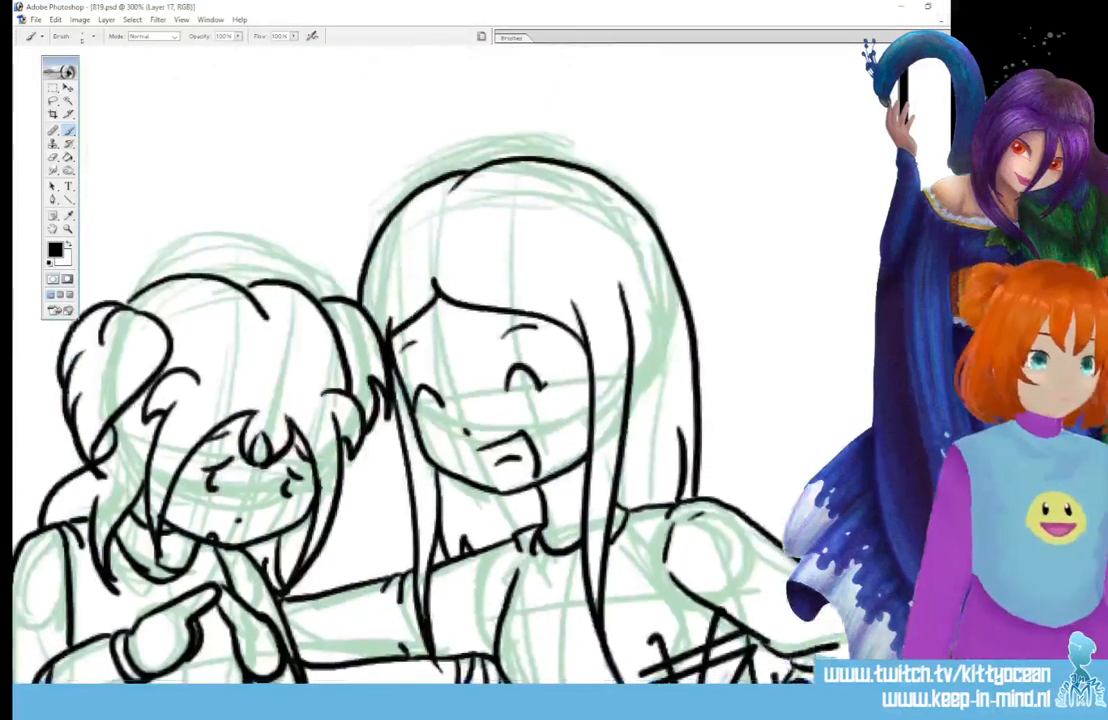
{"action": "scroll", "coordinate": [440, 320], "scroll_direction": "down", "scroll_amount": 4}
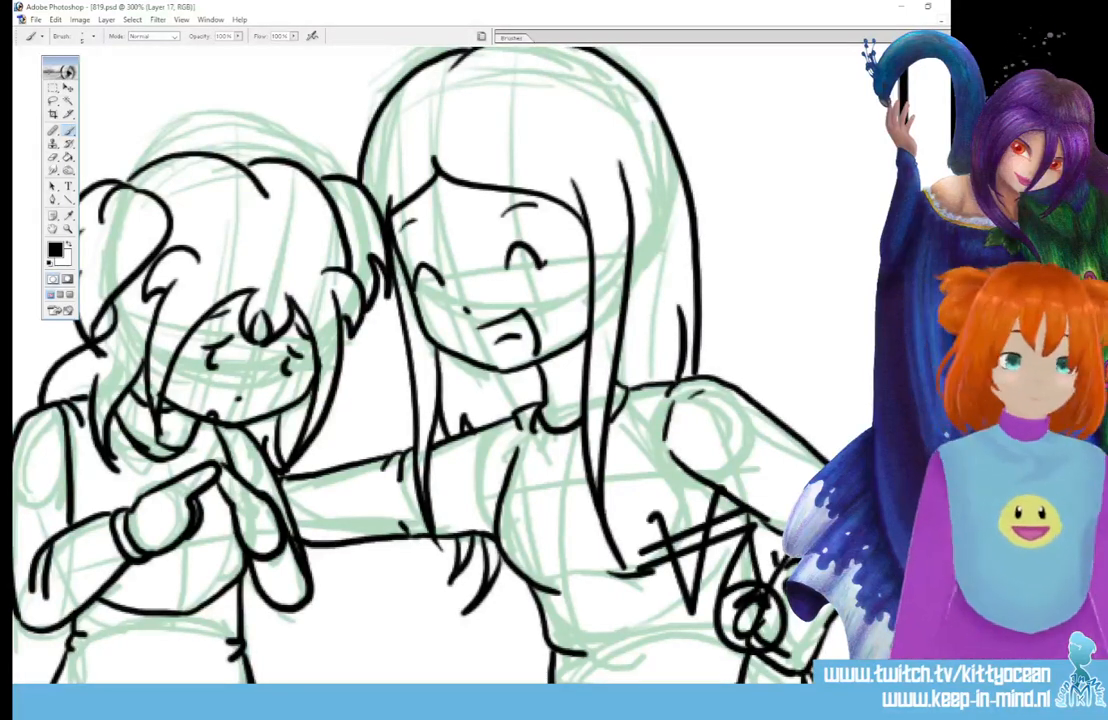
{"action": "key", "text": "ctrl+minus"}
{"action": "key", "text": "ctrl+minus"}
{"action": "key", "text": "ctrl+minus"}
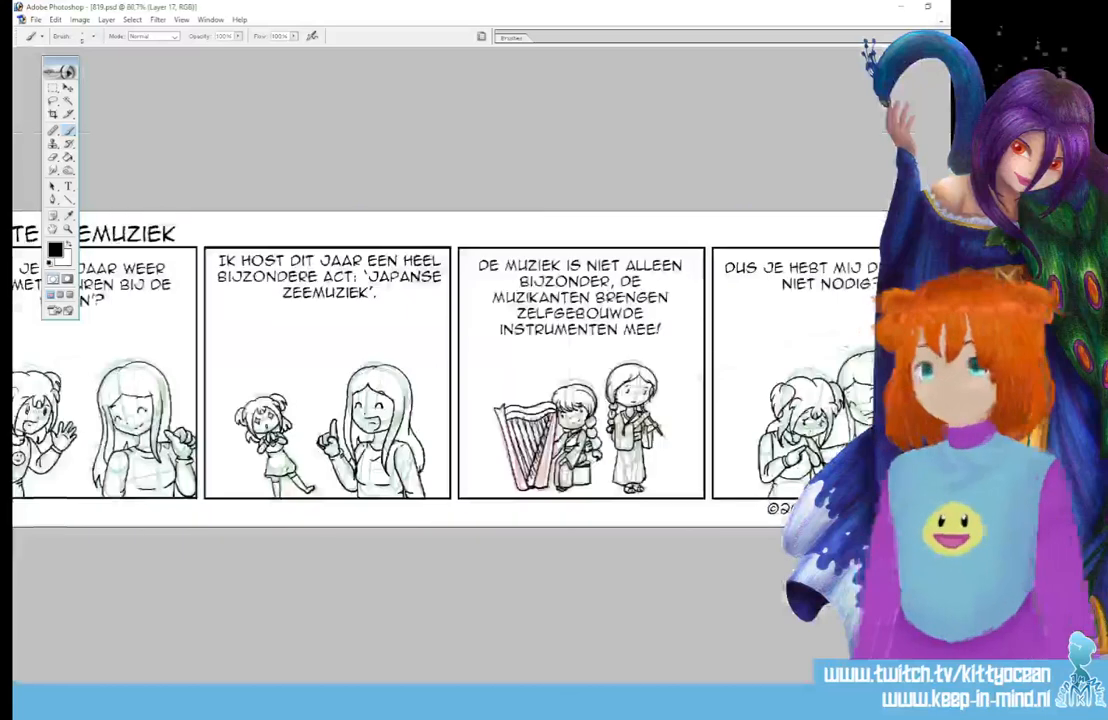
{"action": "key", "text": "ctrl+minus"}
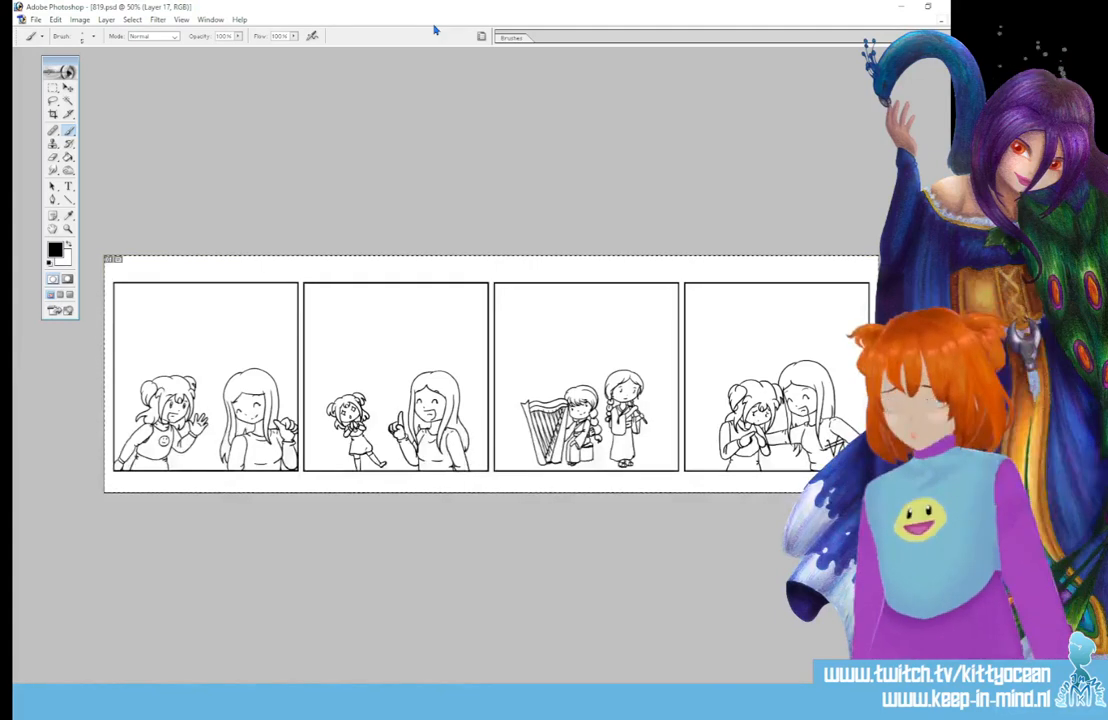
{"action": "key", "text": "ctrl+a"}
{"action": "key", "text": "ctrl+v"}
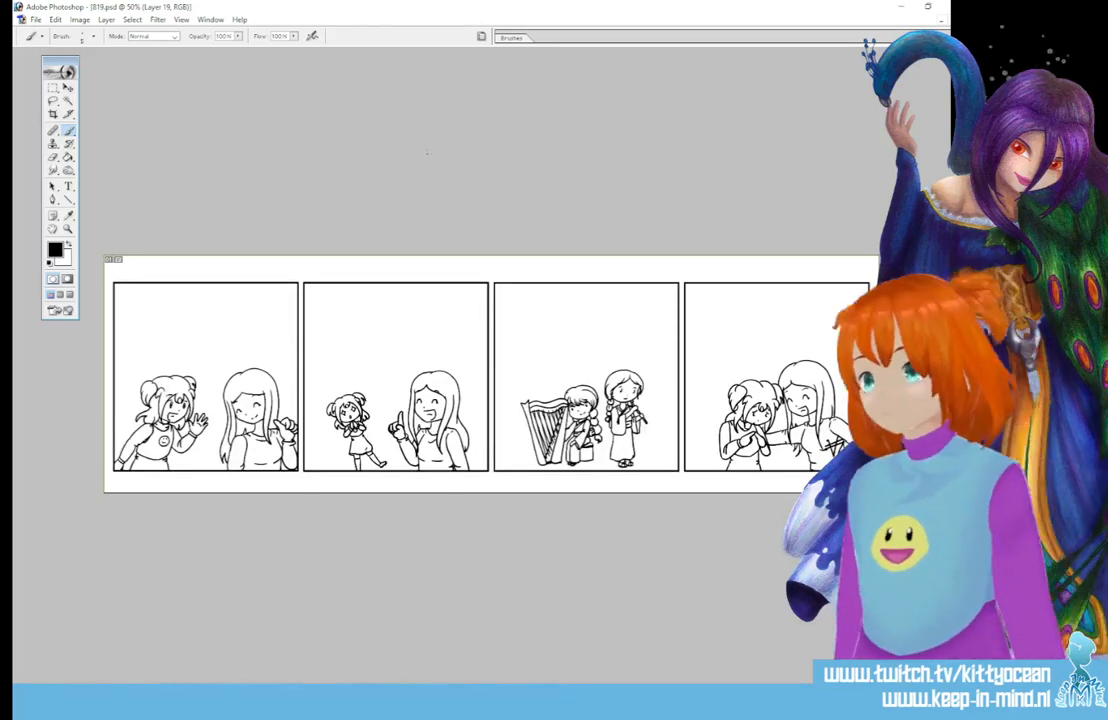
- Pick a beige skin colour with hue 37 and fill the smaller figure's face in the first panel using the Paint Bucket
{"action": "left_click", "coordinate": [56, 250]}
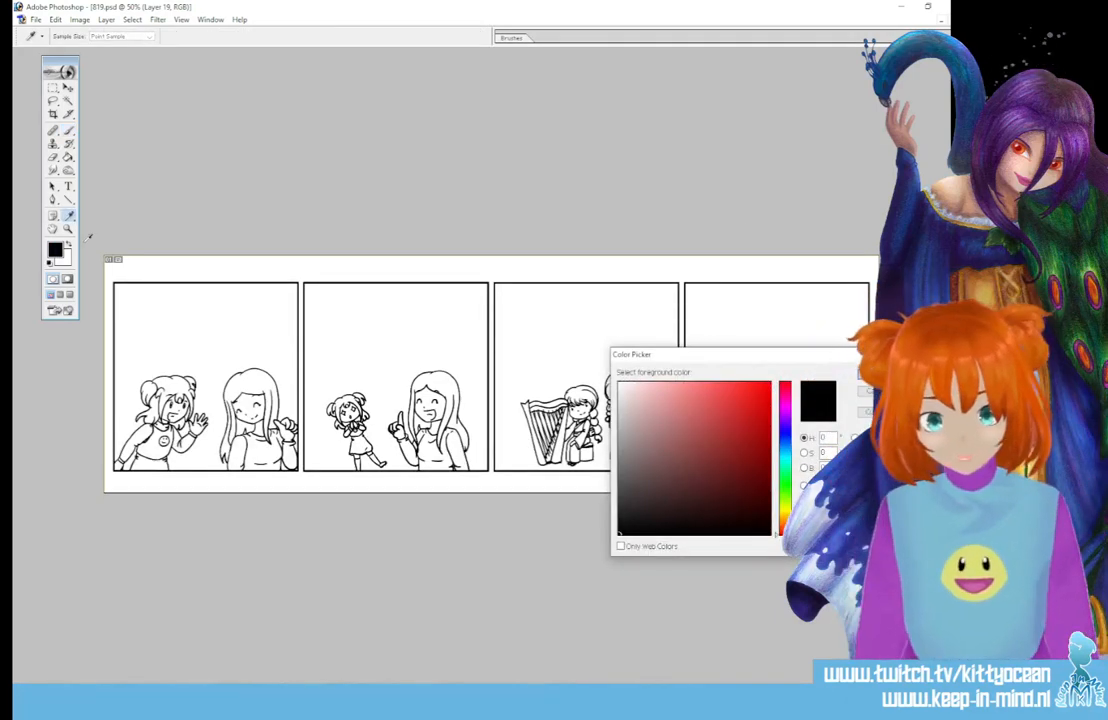
{"action": "left_click", "coordinate": [785, 514]}
{"action": "left_click_drag", "start_coordinate": [785, 514], "coordinate": [785, 520]}
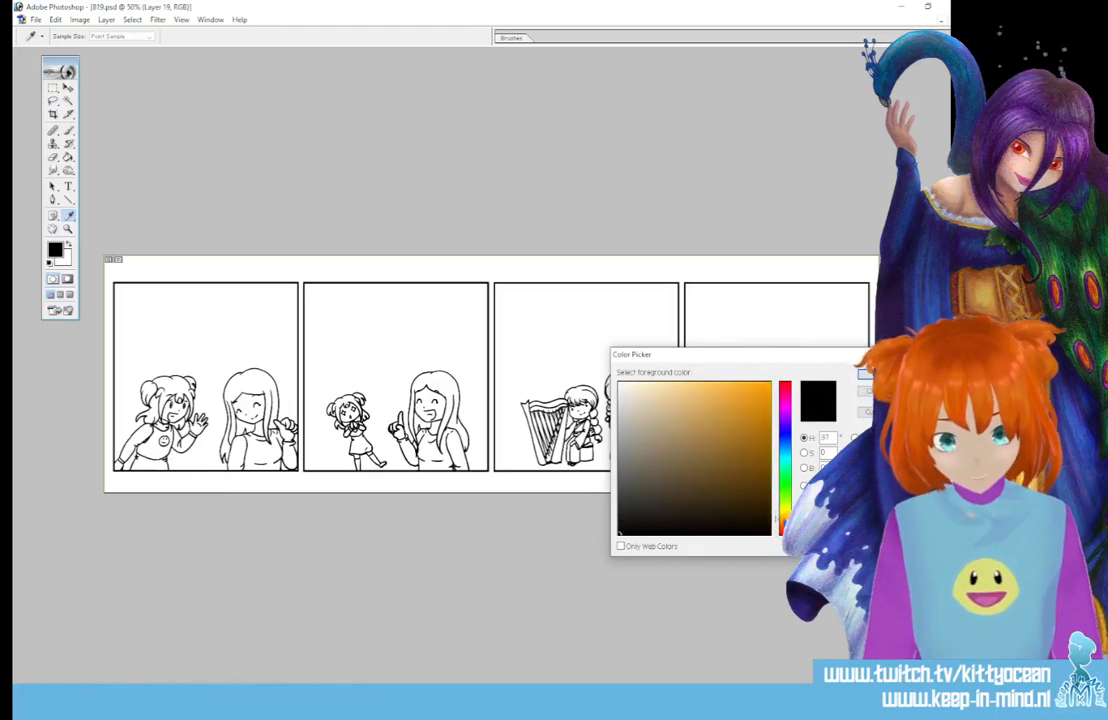
{"action": "left_click", "coordinate": [653, 400]}
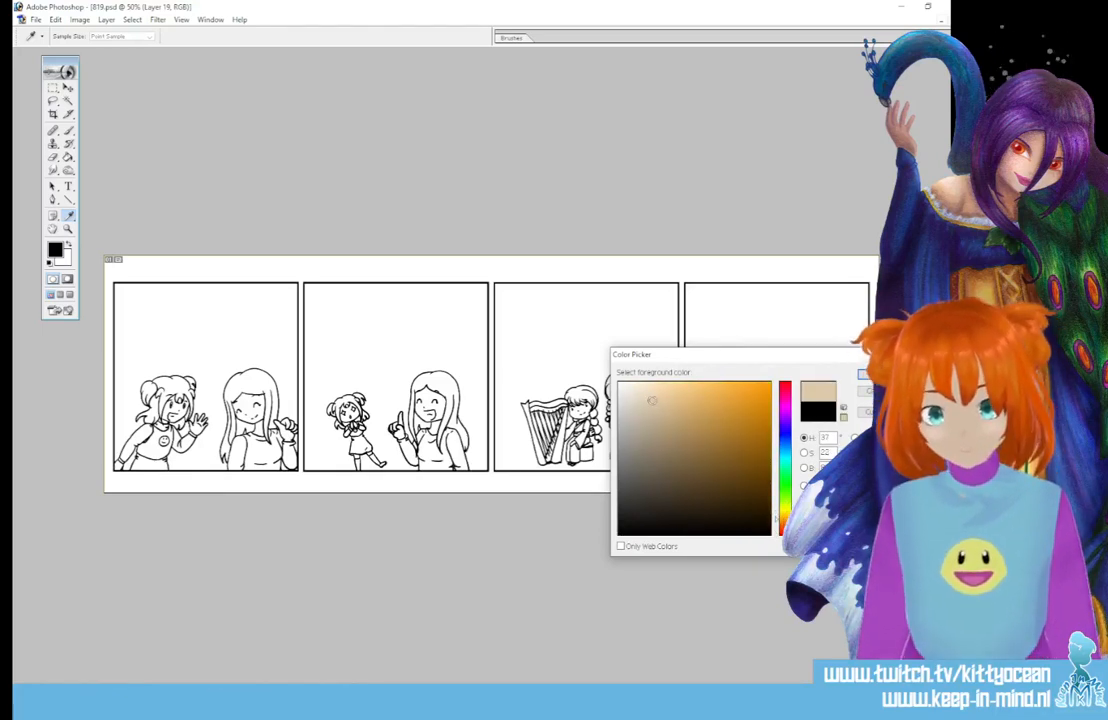
{"action": "left_click", "coordinate": [866, 375]}
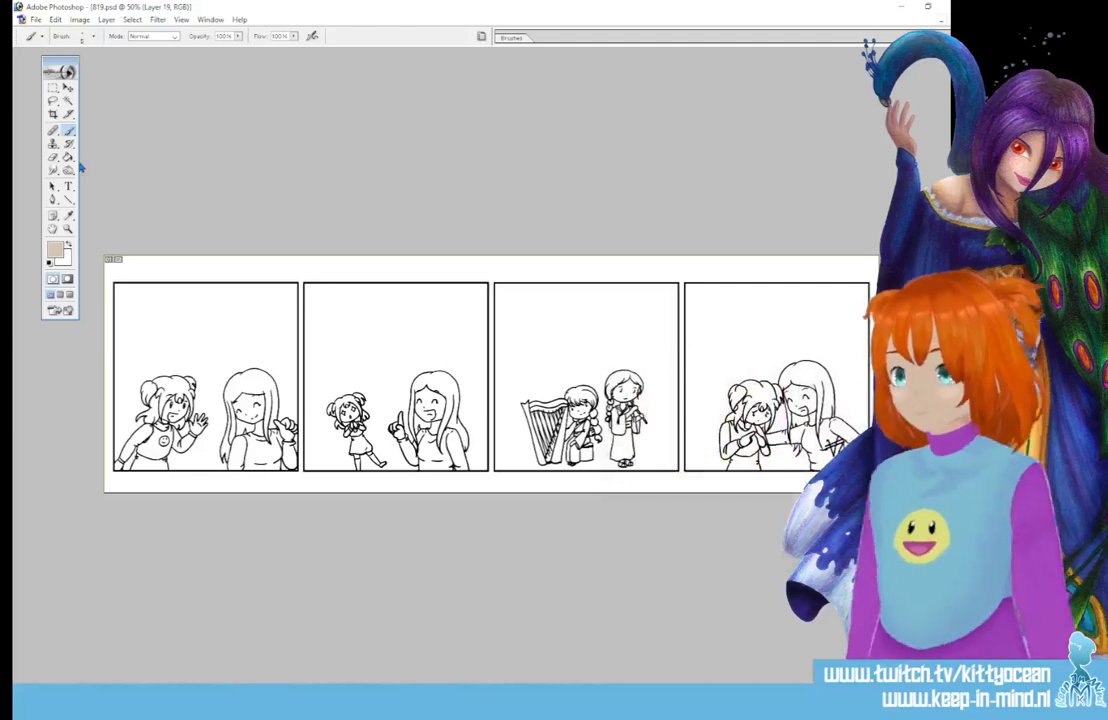
{"action": "left_click", "coordinate": [69, 157]}
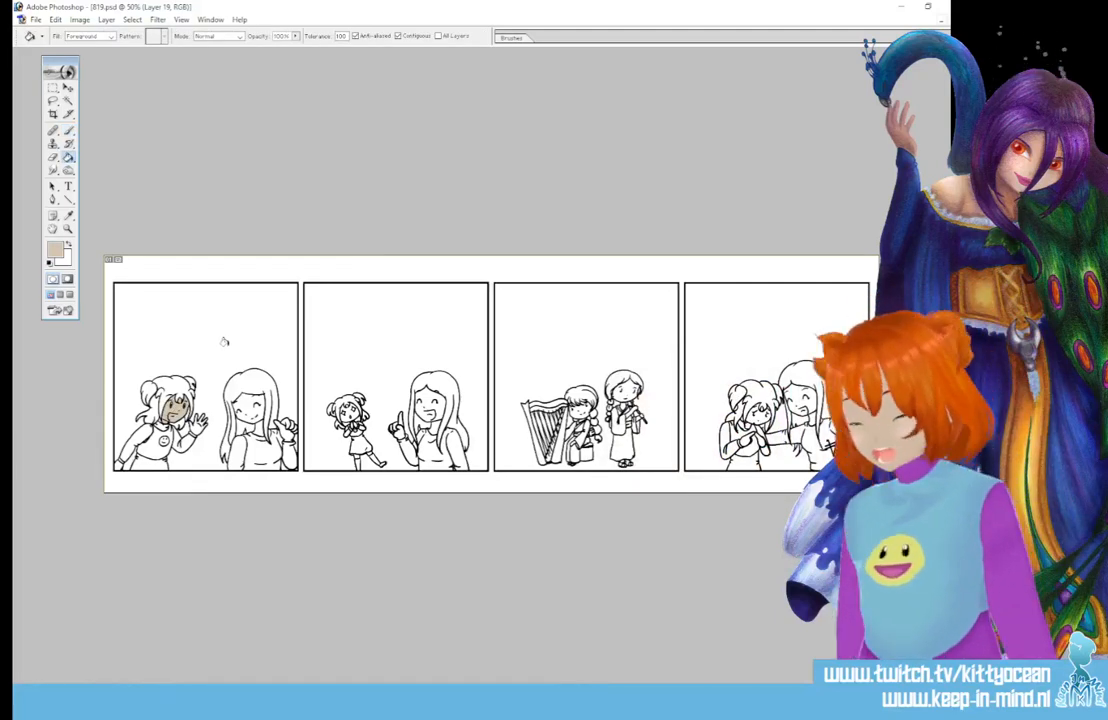
- Readjust the beige skin tone and fill the smaller figure's remaining faces and hands across the first, second and fourth panels
{"action": "left_click", "coordinate": [56, 253]}
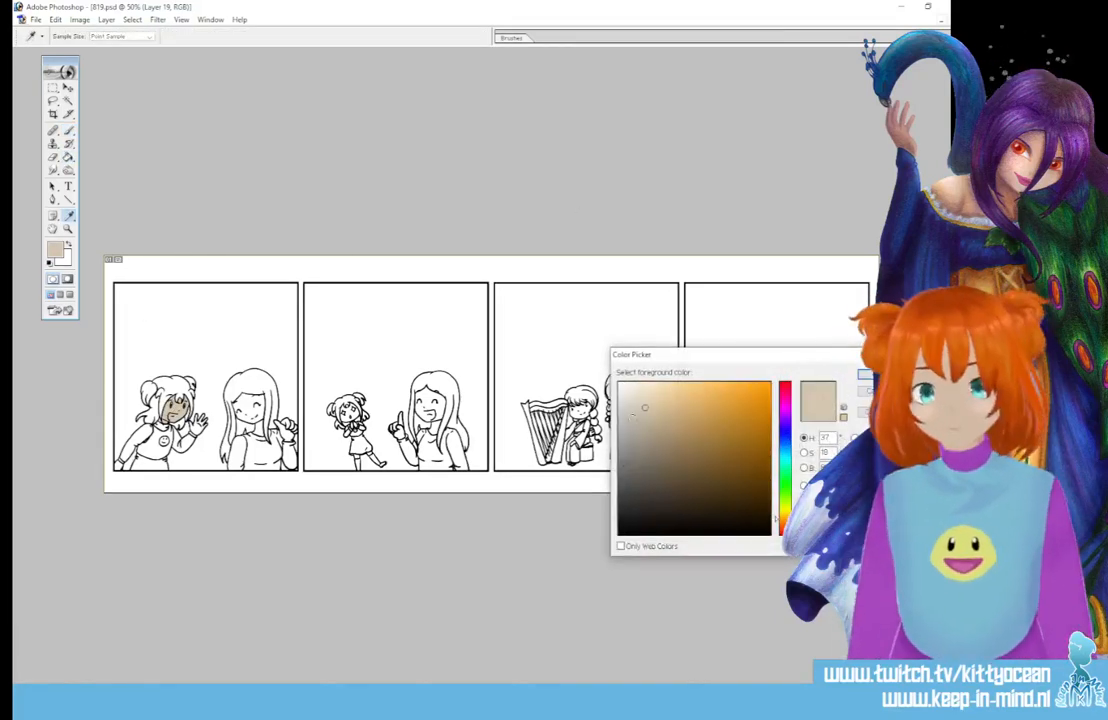
{"action": "left_click", "coordinate": [866, 375]}
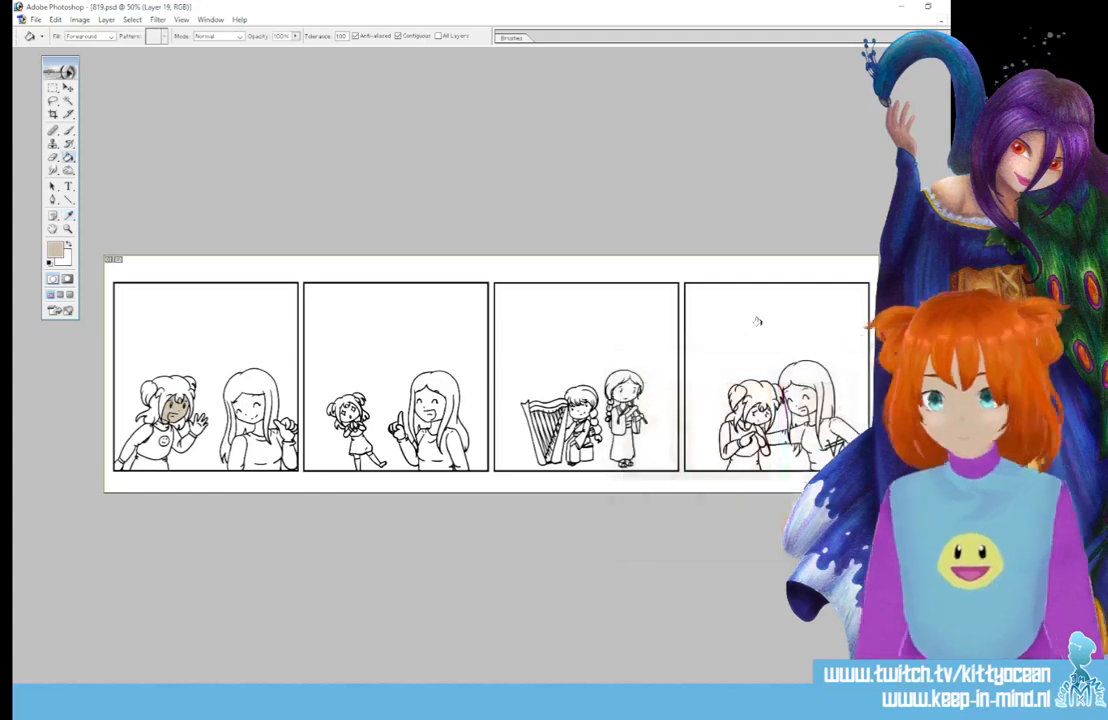
{"action": "left_click", "coordinate": [174, 386]}
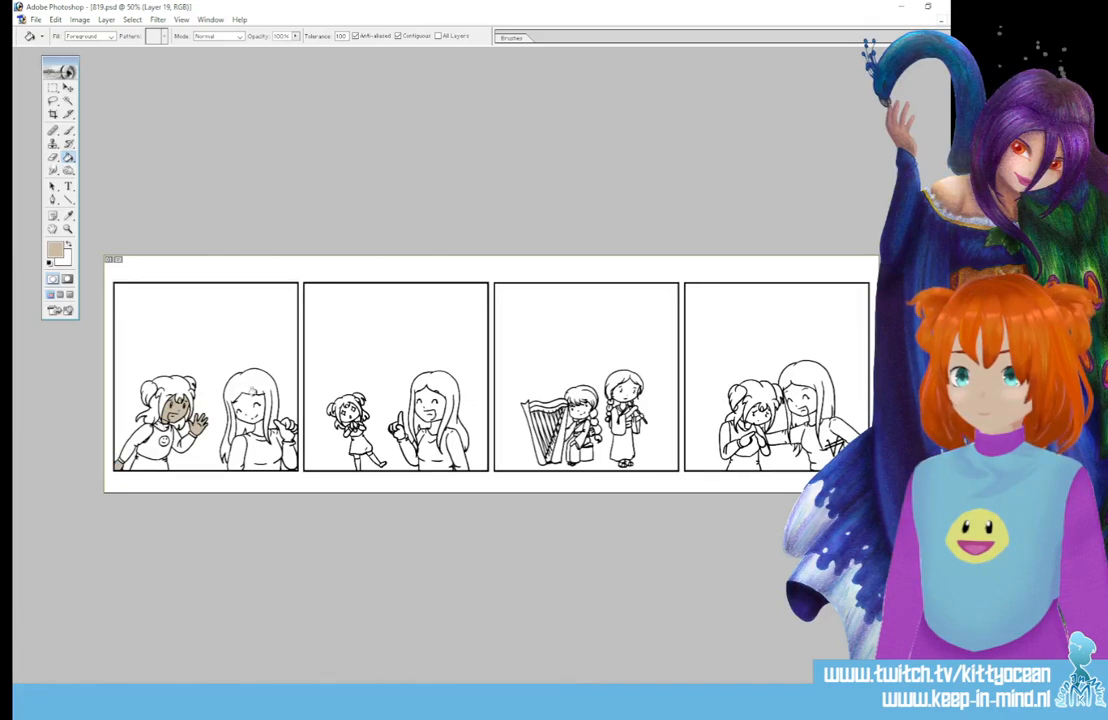
{"action": "left_click", "coordinate": [248, 400]}
{"action": "left_click", "coordinate": [257, 428]}
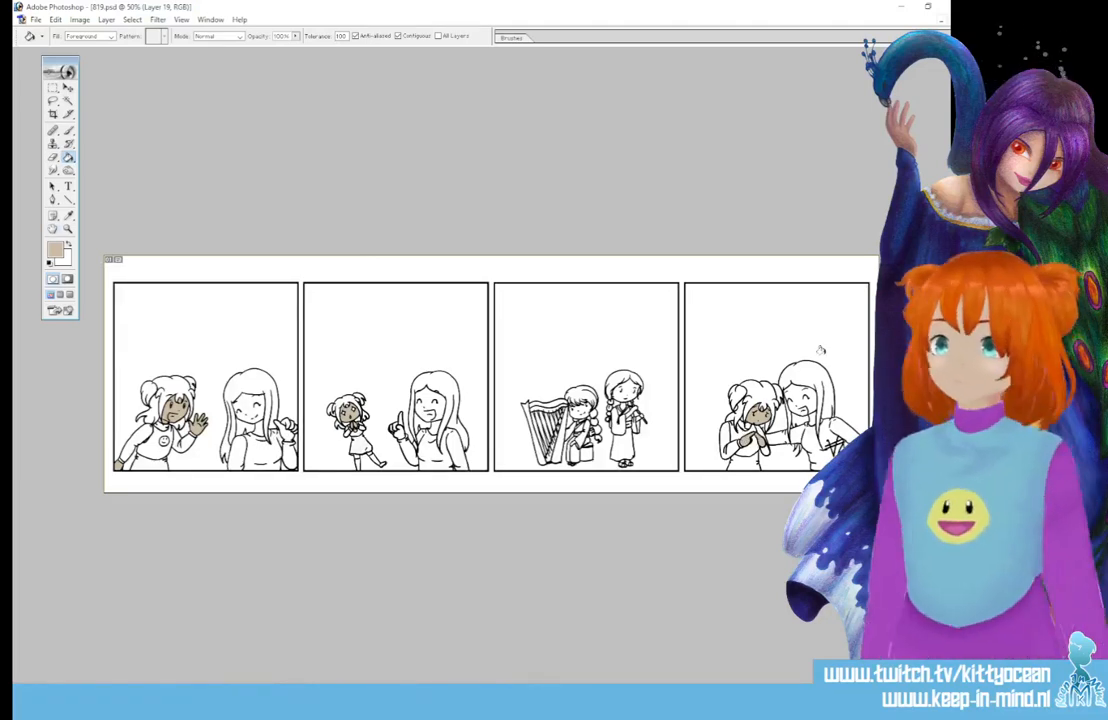
- Fill the two musicians' skin with a lighter beige and the taller figure's faces and hands with a still paler beige
{"action": "left_click", "coordinate": [54, 249]}
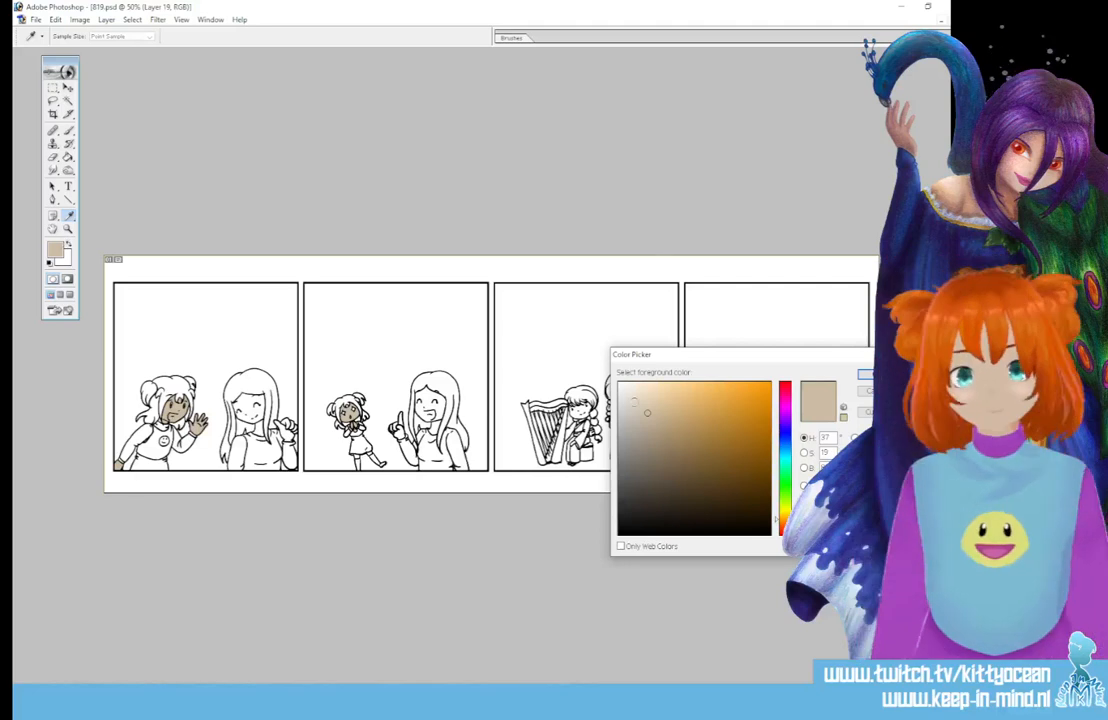
{"action": "left_click", "coordinate": [642, 400]}
{"action": "key", "text": "Return"}
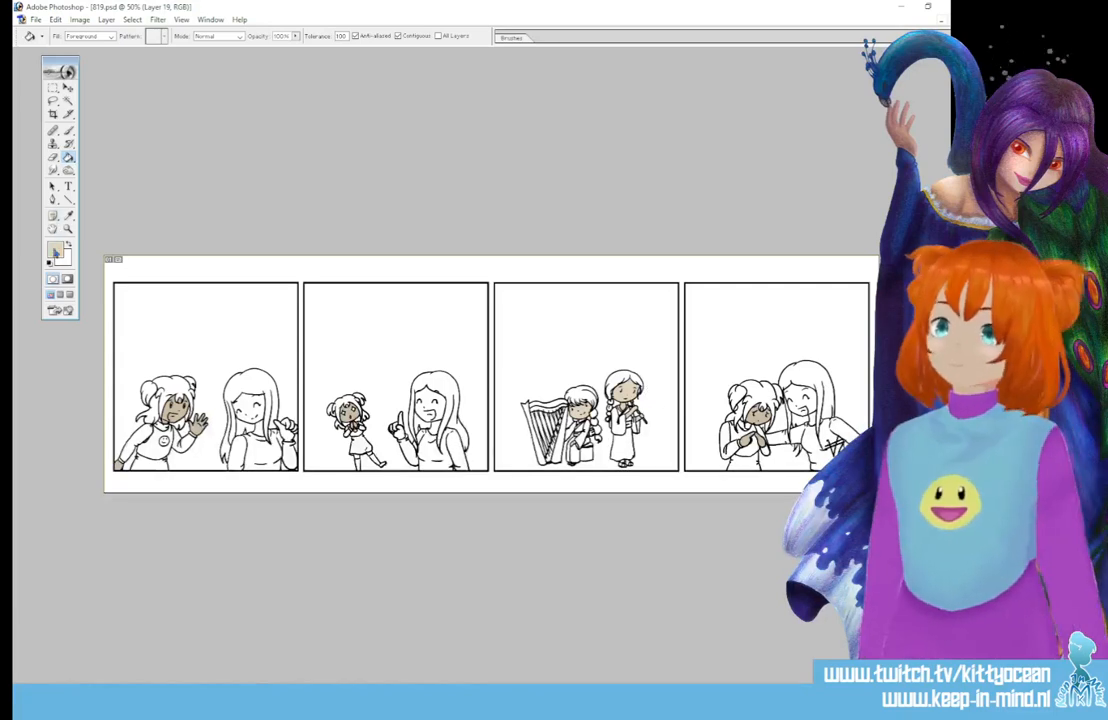
{"action": "left_click", "coordinate": [55, 249]}
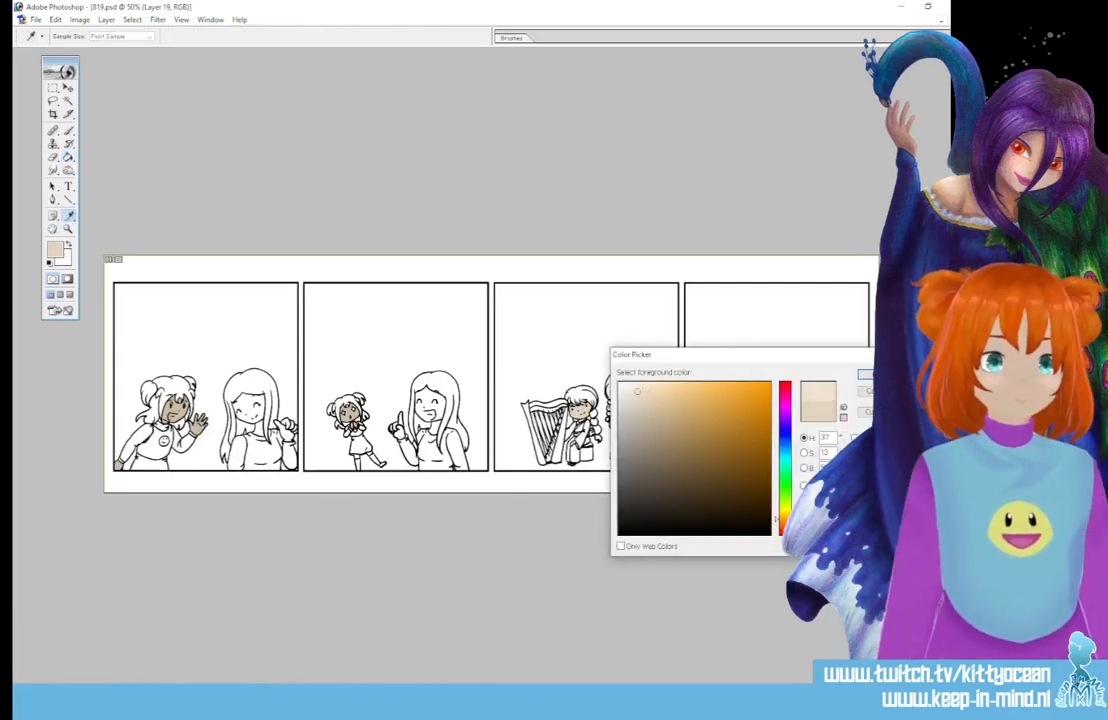
{"action": "key", "text": "Return"}
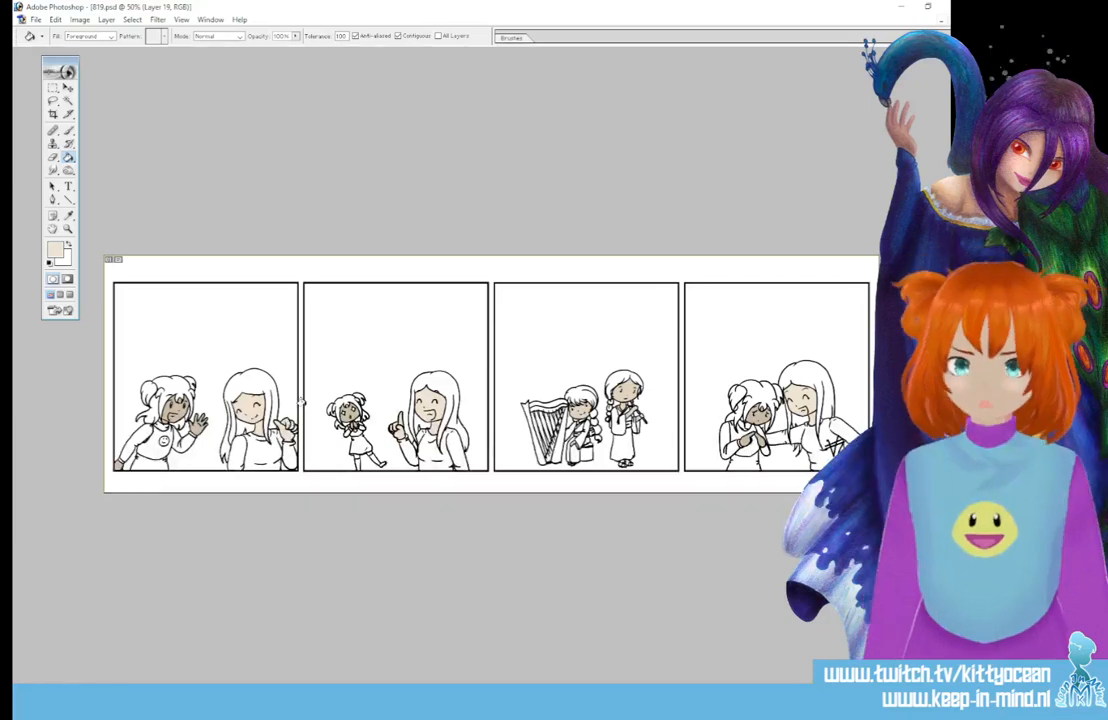
- Pick a saturated orange with hue 37 and fill the smaller figure's hair in the first and second panels
{"action": "left_click", "coordinate": [55, 255]}
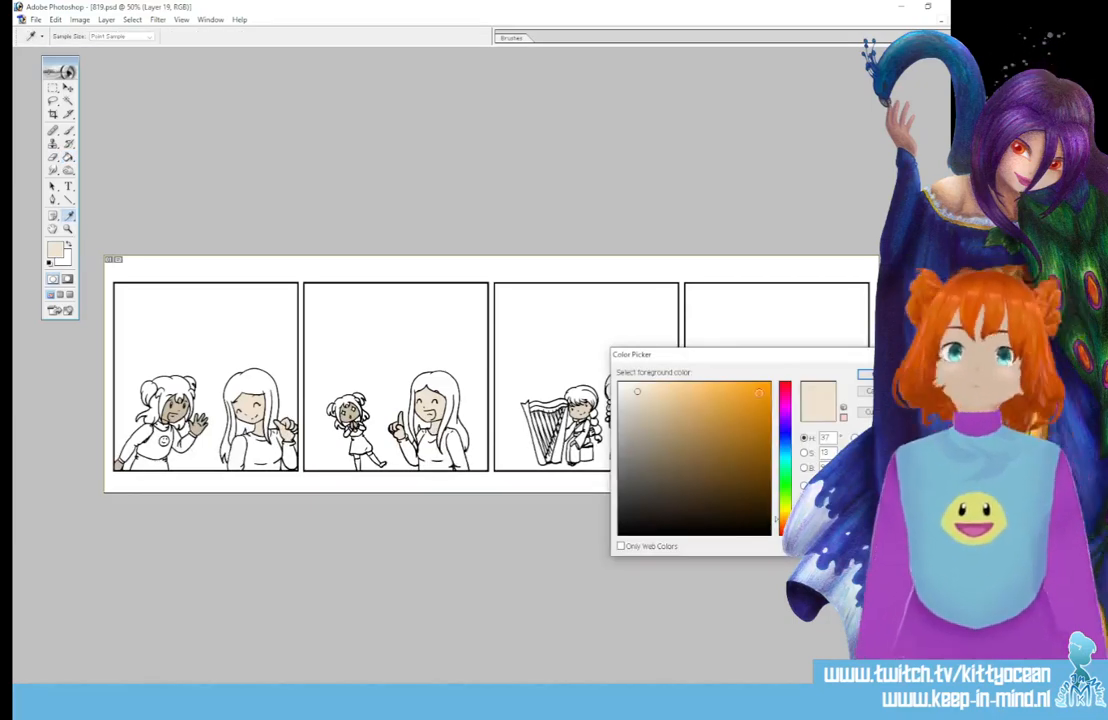
{"action": "left_click", "coordinate": [864, 375]}
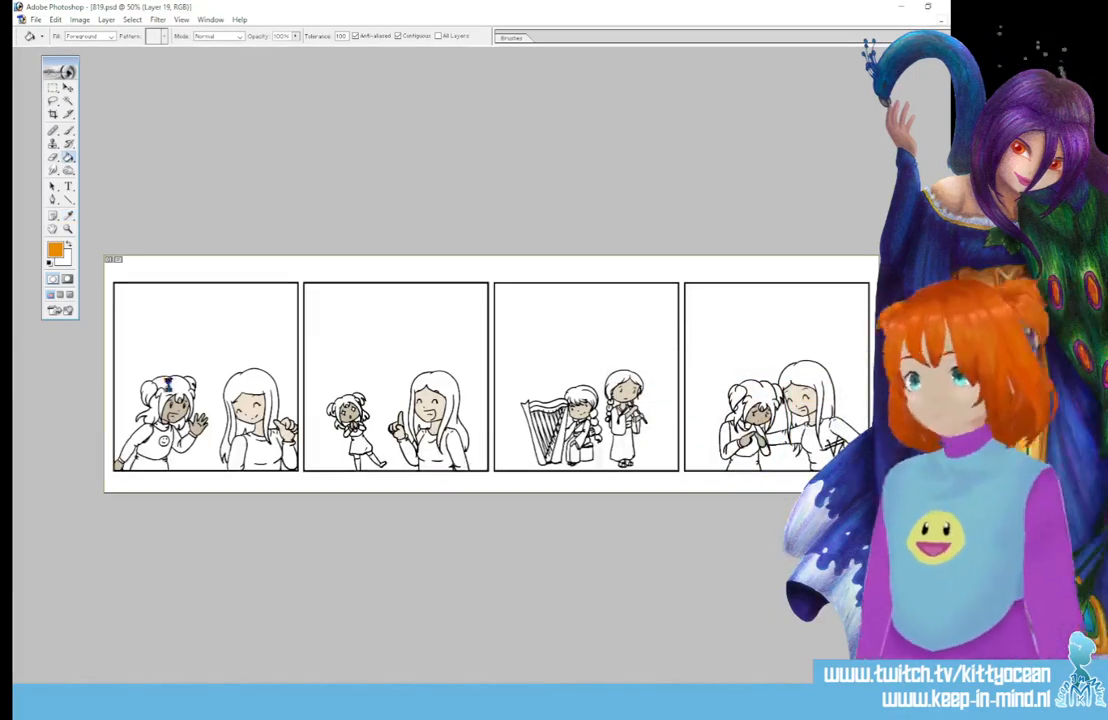
{"action": "left_click", "coordinate": [175, 385]}
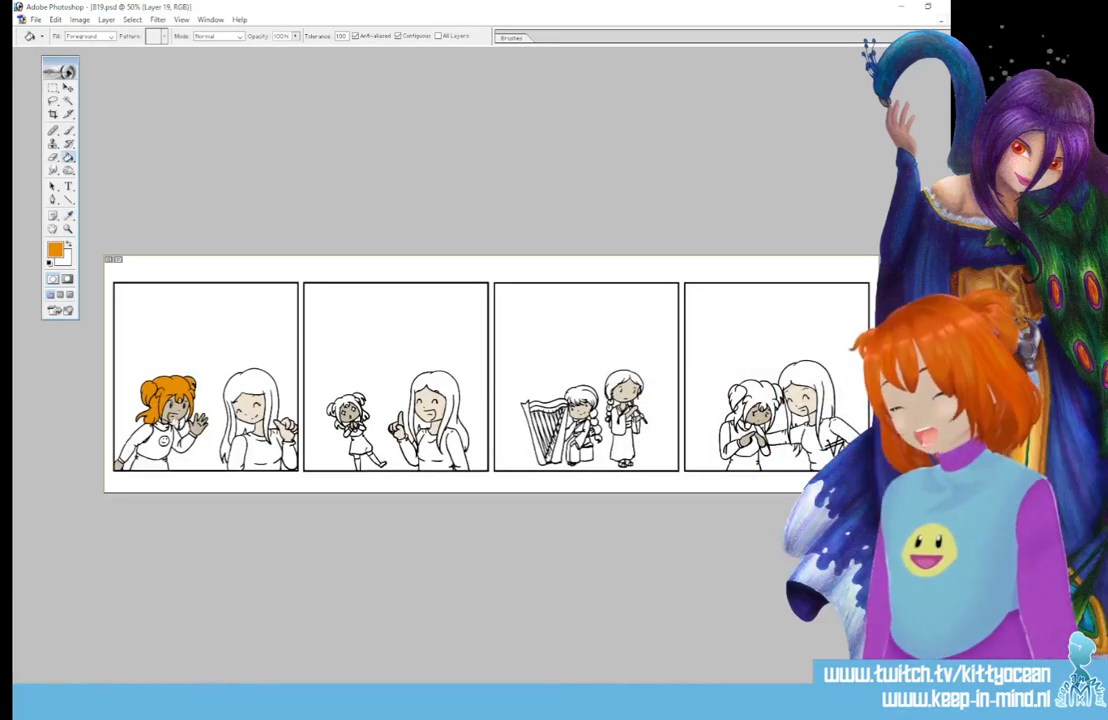
{"action": "left_click", "coordinate": [343, 400]}
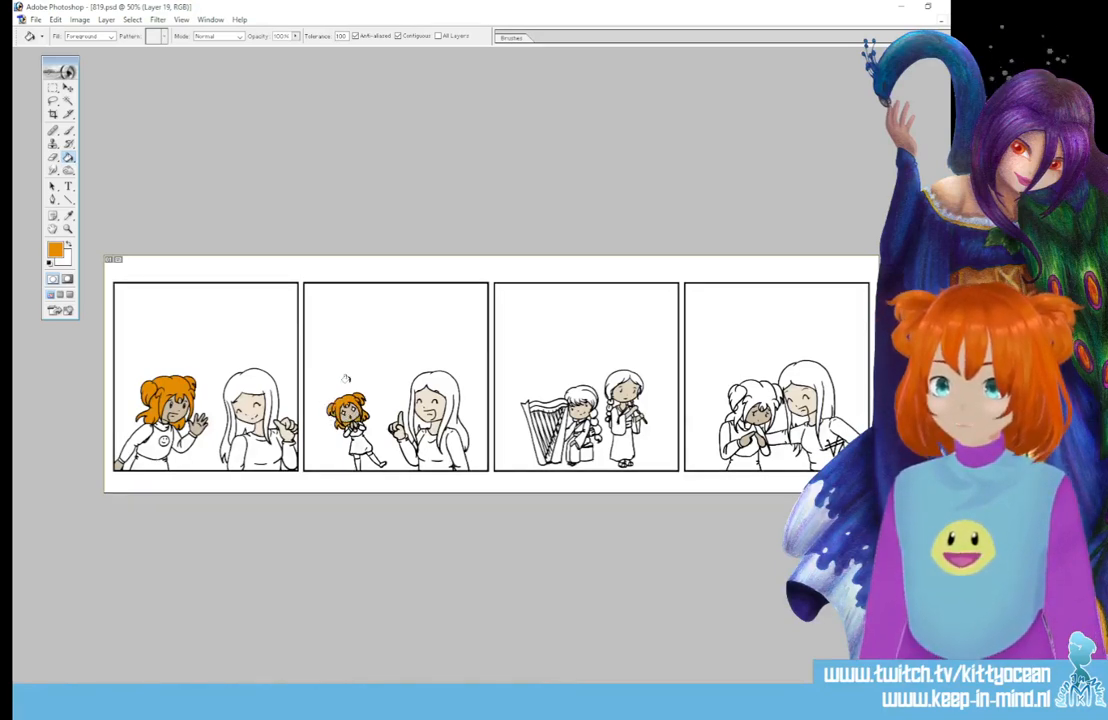
- Undo the orange fill in the final panel and close the gap in the smaller figure's hair outline with a black brush
{"action": "left_click", "coordinate": [757, 388]}
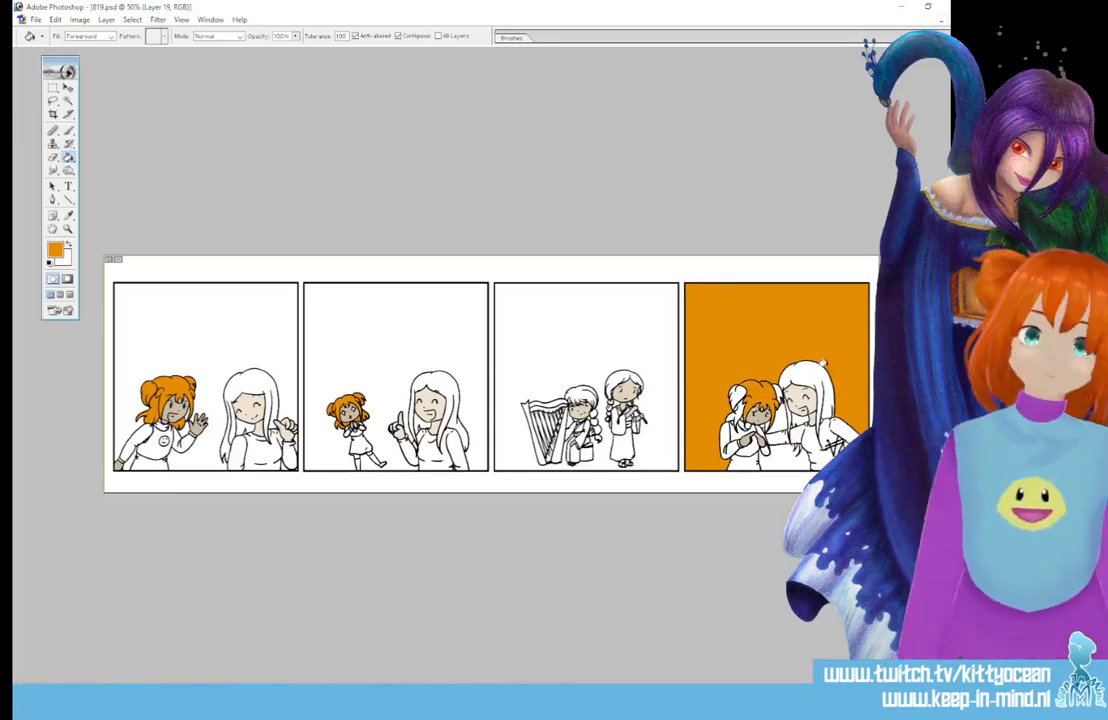
{"action": "key", "text": "ctrl+z"}
{"action": "left_click", "coordinate": [69, 244]}
{"action": "left_click", "coordinate": [56, 250]}
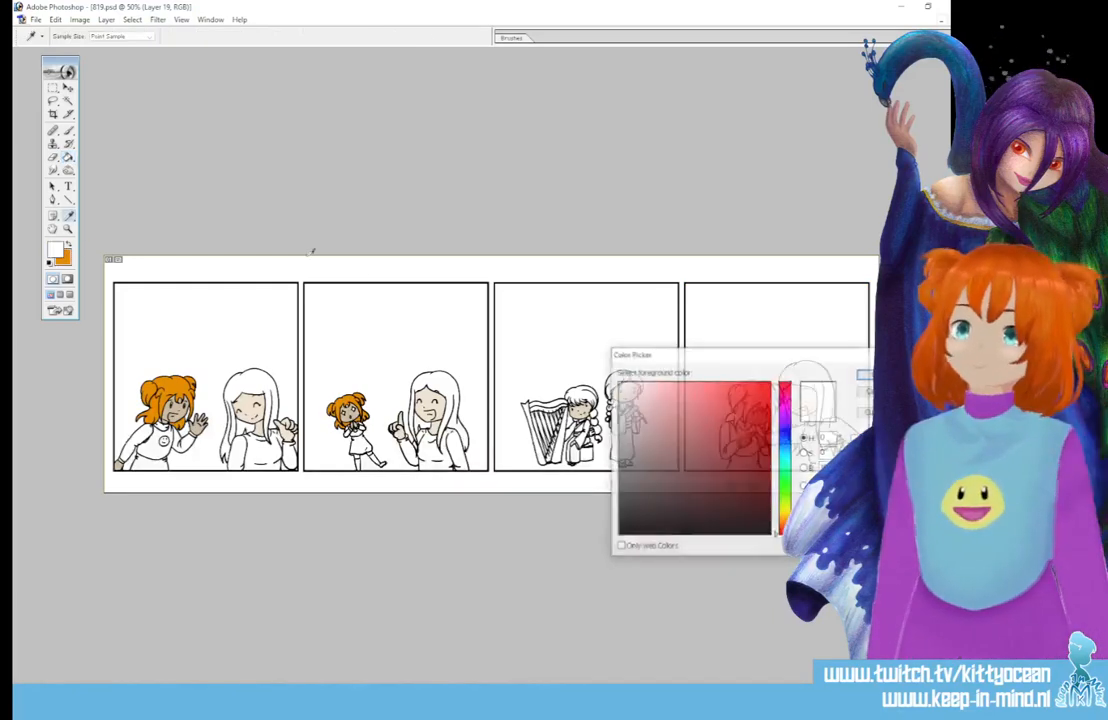
{"action": "left_click", "coordinate": [620, 494]}
{"action": "left_click", "coordinate": [864, 374]}
{"action": "left_click", "coordinate": [69, 131]}
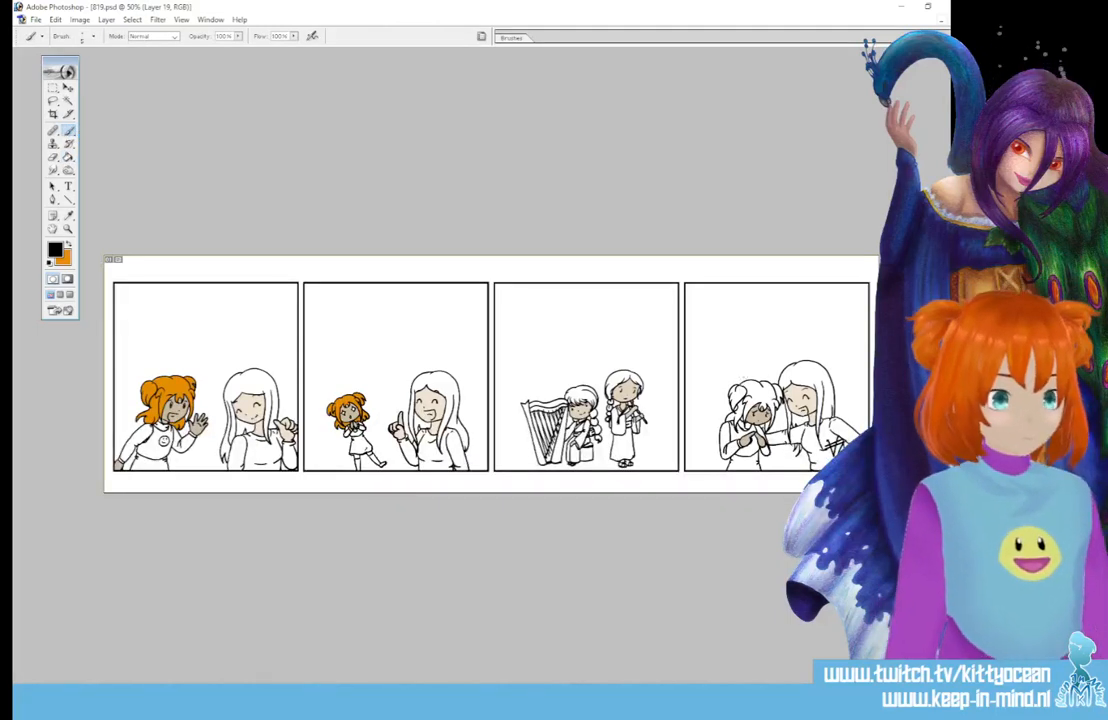
- Fill the smaller figure's hair and buns in the final panel with the orange
{"action": "left_click", "coordinate": [68, 243]}
{"action": "left_click", "coordinate": [68, 157]}
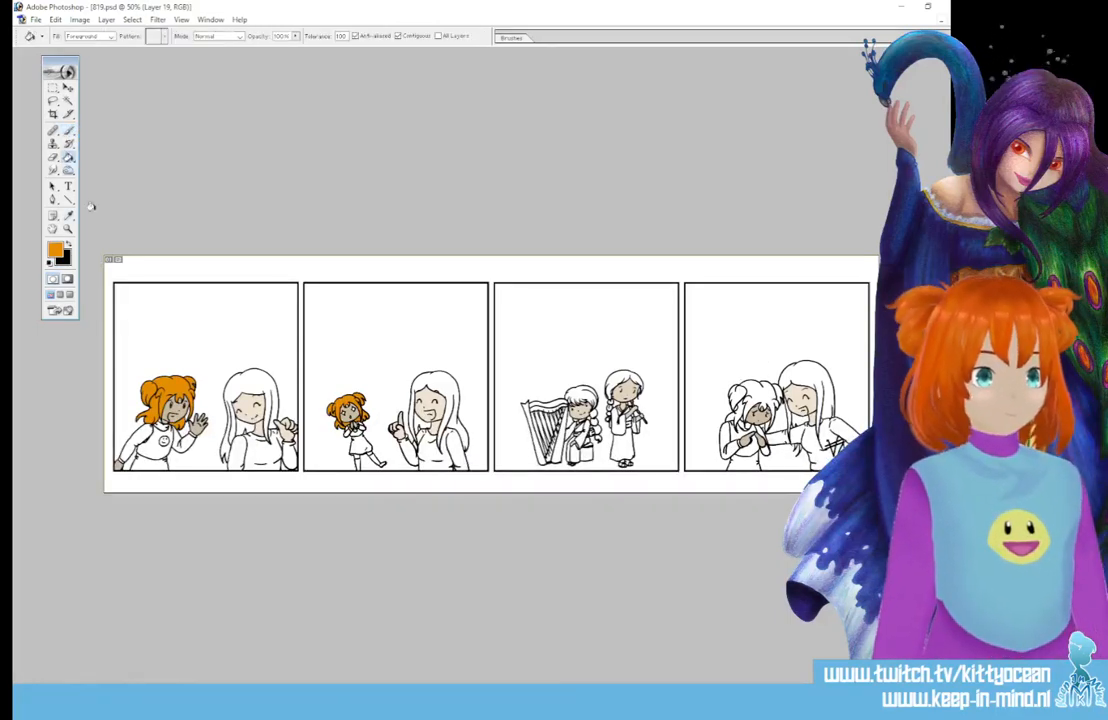
{"action": "left_click", "coordinate": [757, 395]}
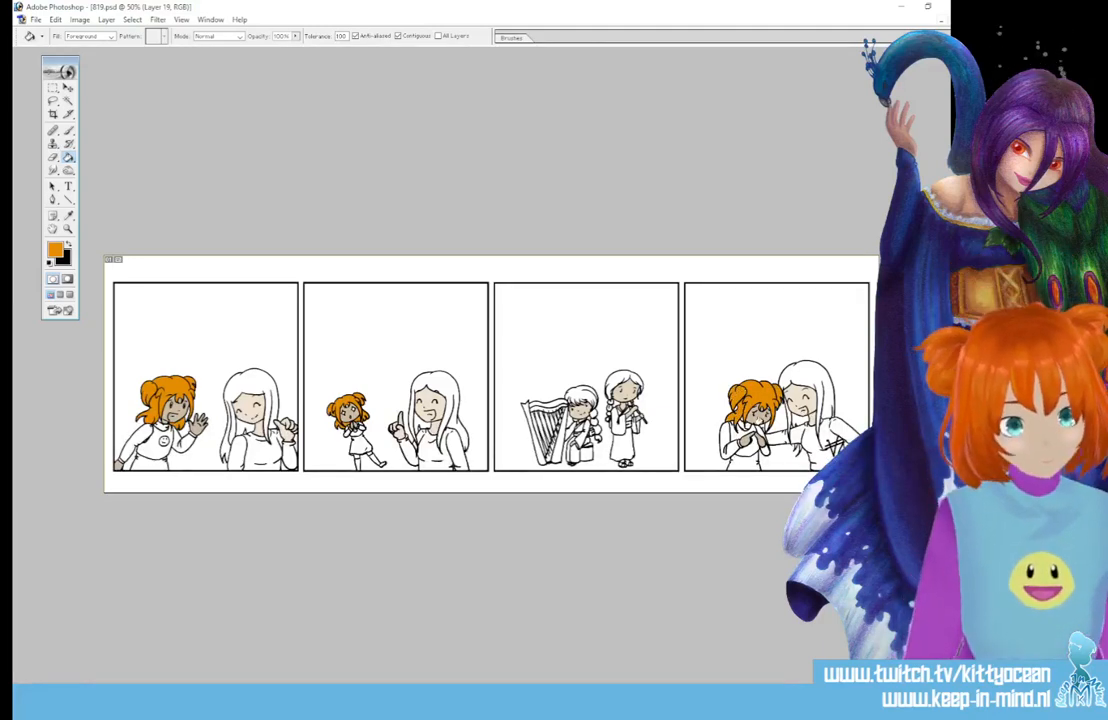
- Pick a light teal with hue 186 and fill the smaller figure's bib in three panels and the stockings in the second panel
{"action": "left_click", "coordinate": [56, 250]}
{"action": "left_click", "coordinate": [785, 458]}
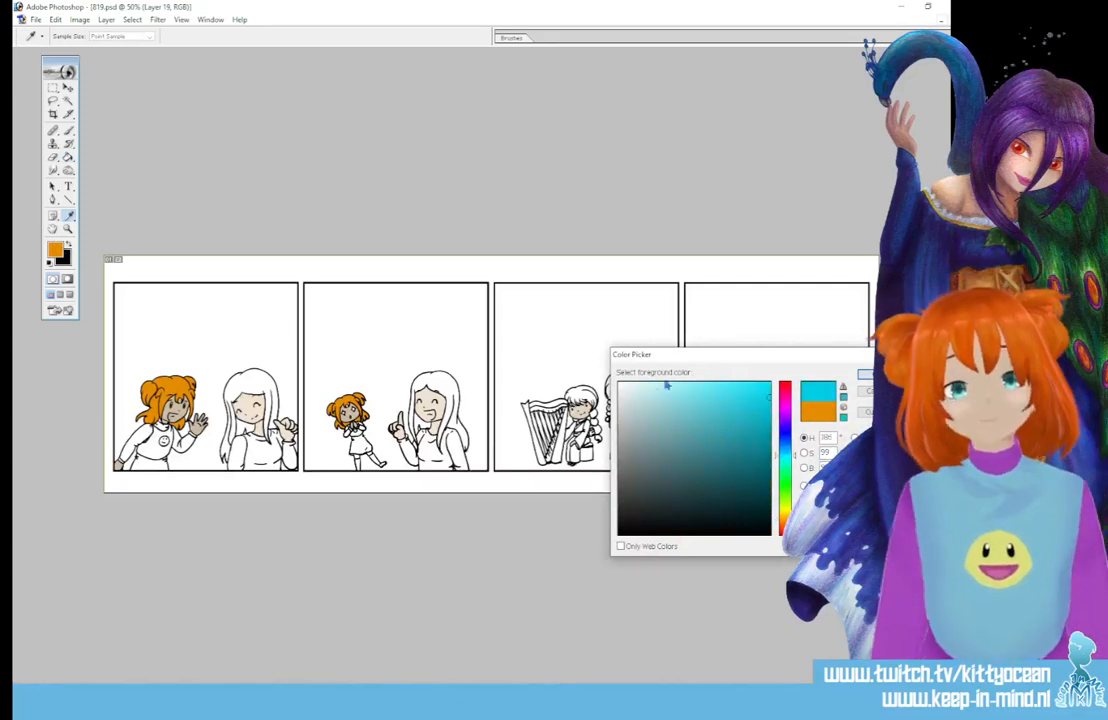
{"action": "left_click", "coordinate": [672, 400]}
{"action": "left_click", "coordinate": [879, 374]}
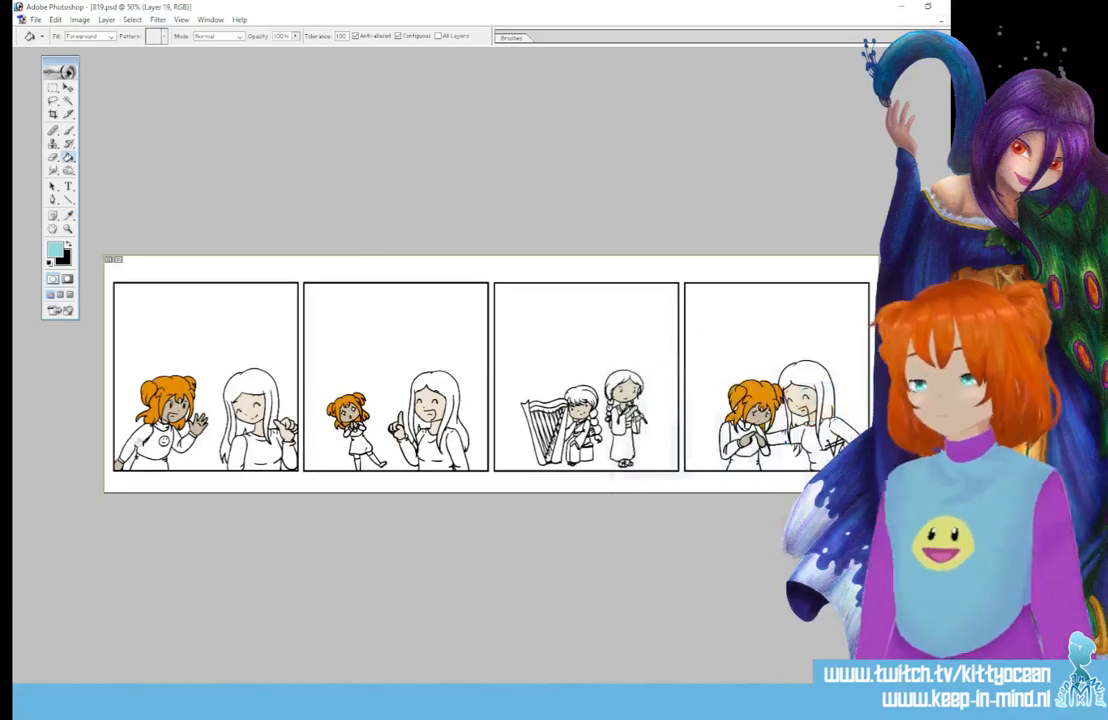
{"action": "left_click", "coordinate": [147, 441]}
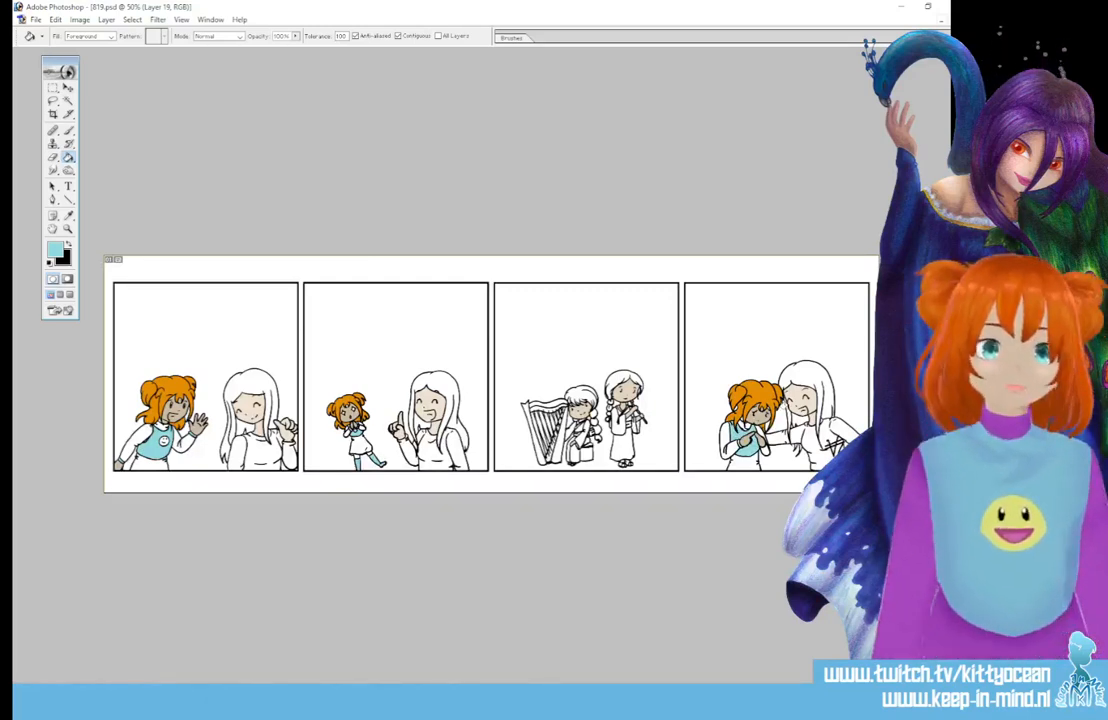
- Pick a soft purple with hue 294 and fill the smaller figure's sleeves and skirt in the first, second and final panels
{"action": "left_click", "coordinate": [56, 248]}
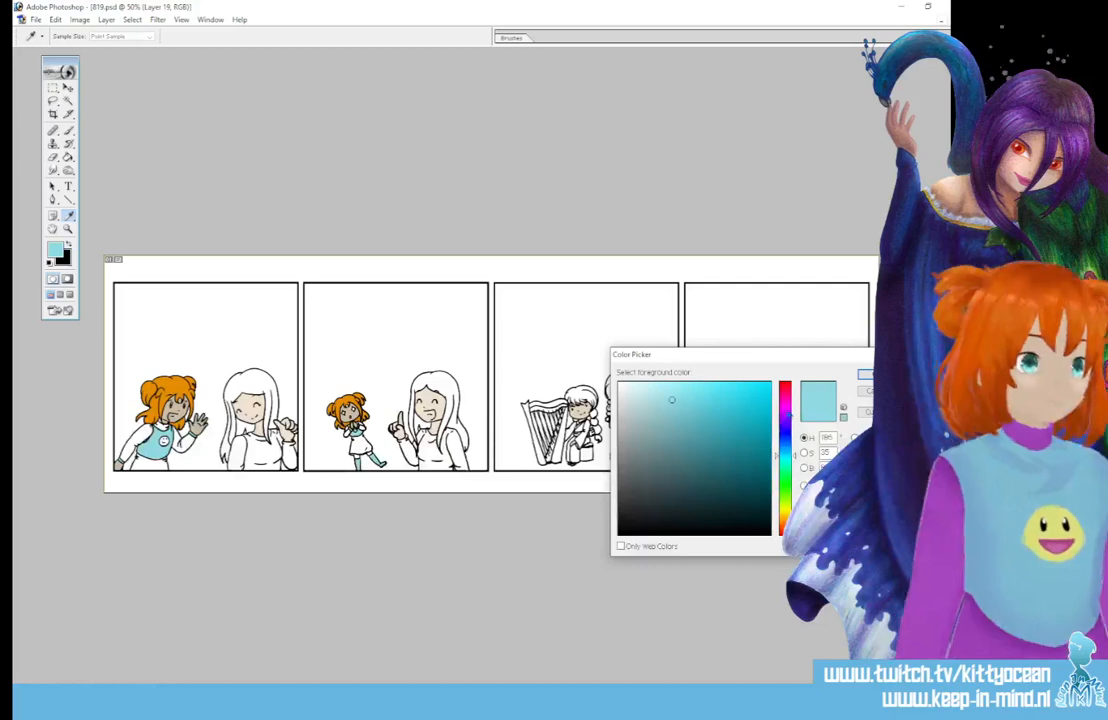
{"action": "left_click", "coordinate": [786, 410]}
{"action": "left_click", "coordinate": [684, 406]}
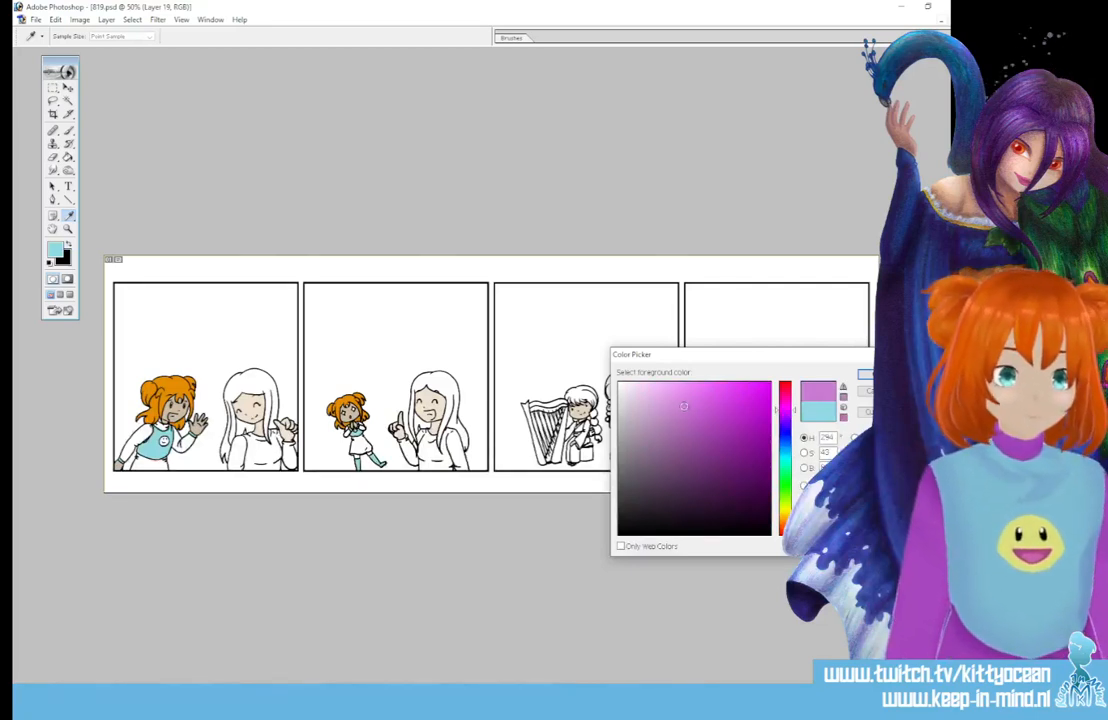
{"action": "key", "text": "Return"}
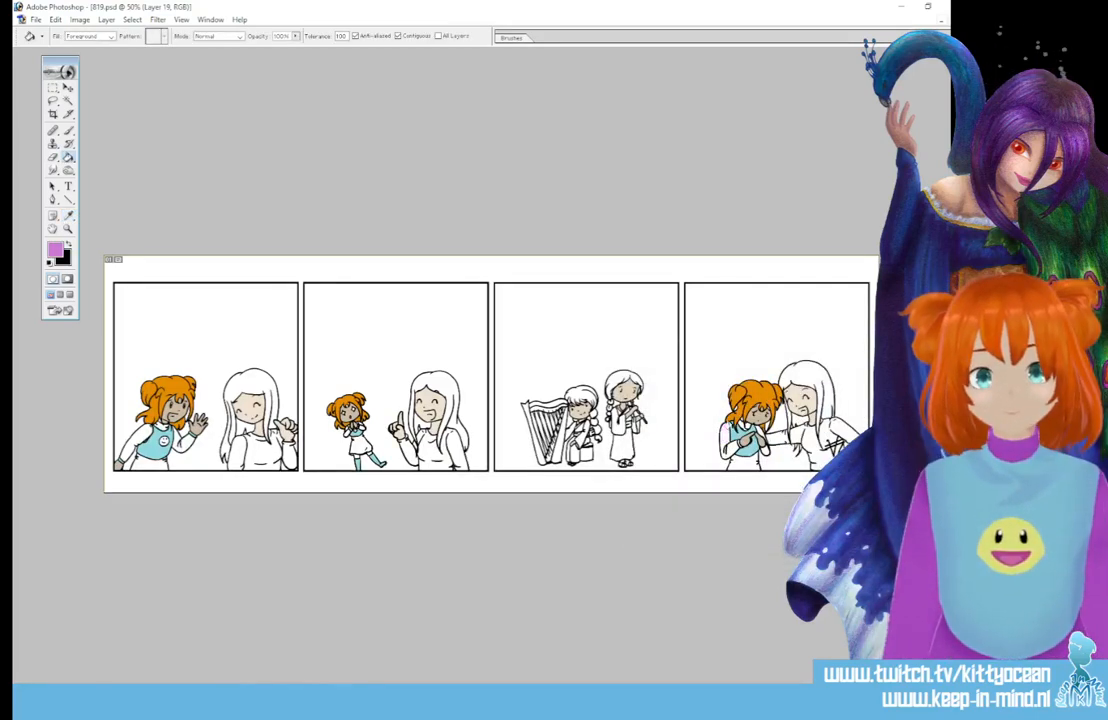
{"action": "left_click", "coordinate": [728, 440]}
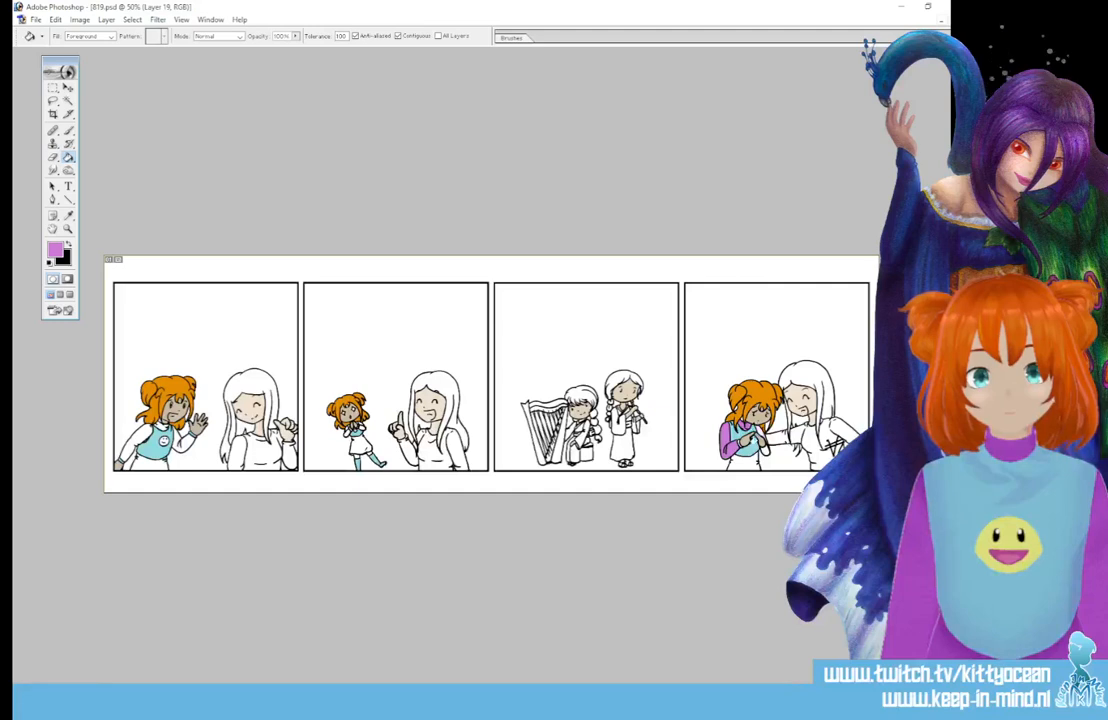
{"action": "left_click", "coordinate": [759, 436]}
{"action": "left_click", "coordinate": [762, 448]}
{"action": "left_click", "coordinate": [743, 461]}
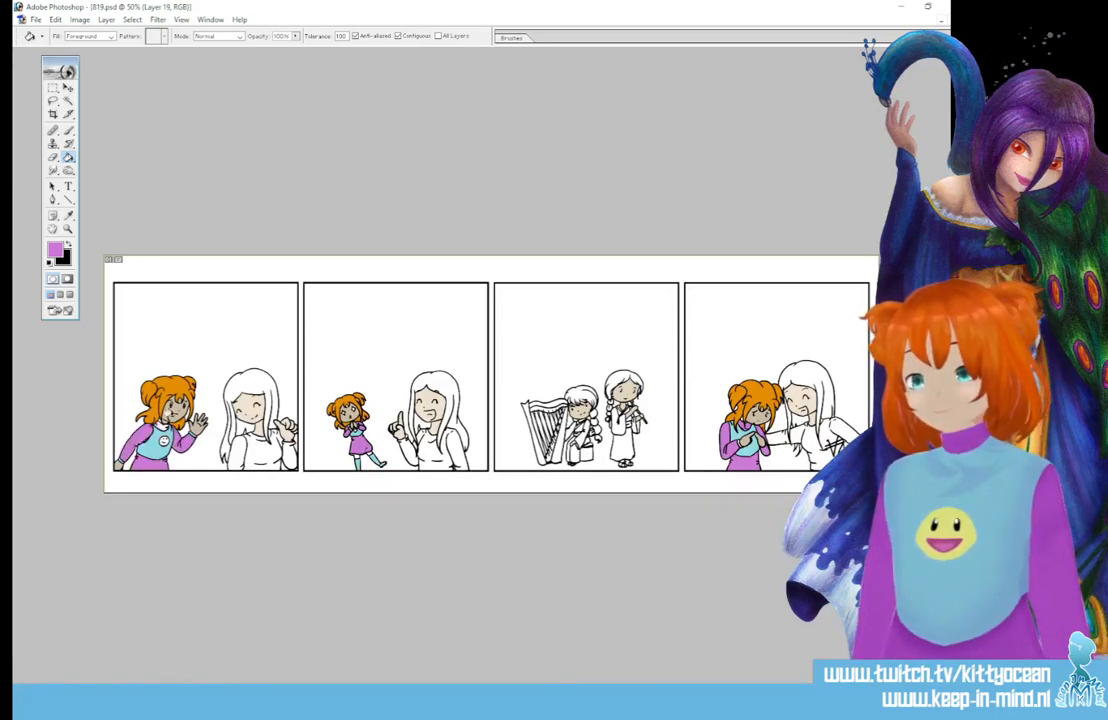
- Pick a muted blue with hue 219 and fill the taller figure's sweater in the first, second and final panels
{"action": "left_click", "coordinate": [56, 250]}
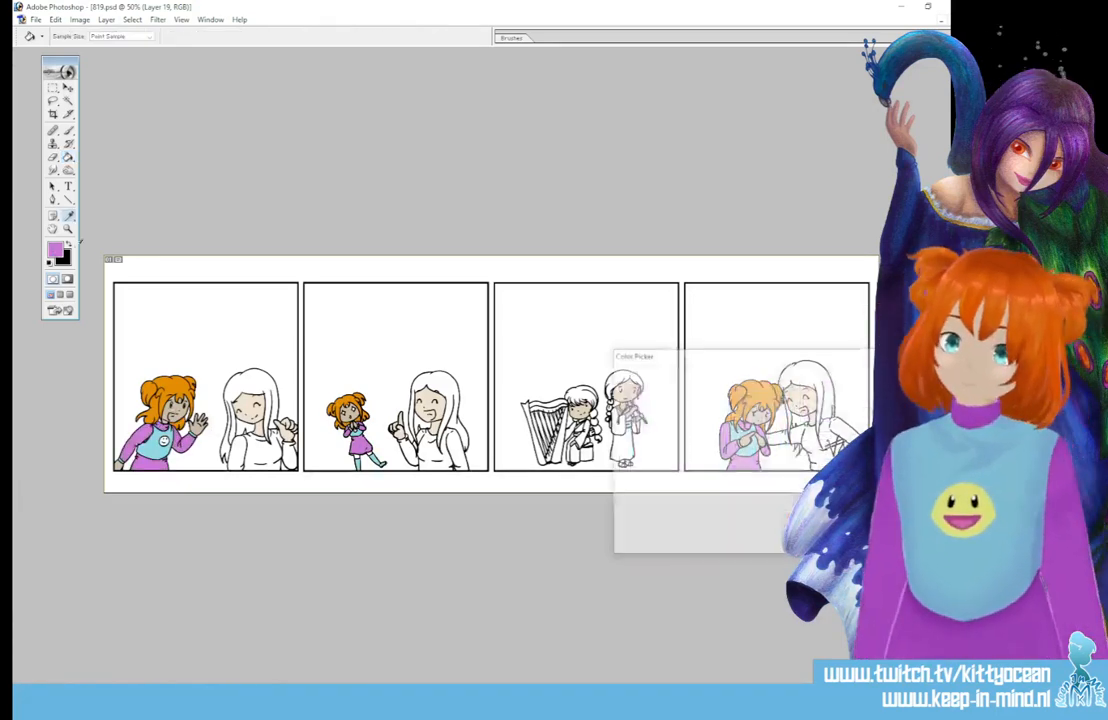
{"action": "left_click", "coordinate": [785, 442]}
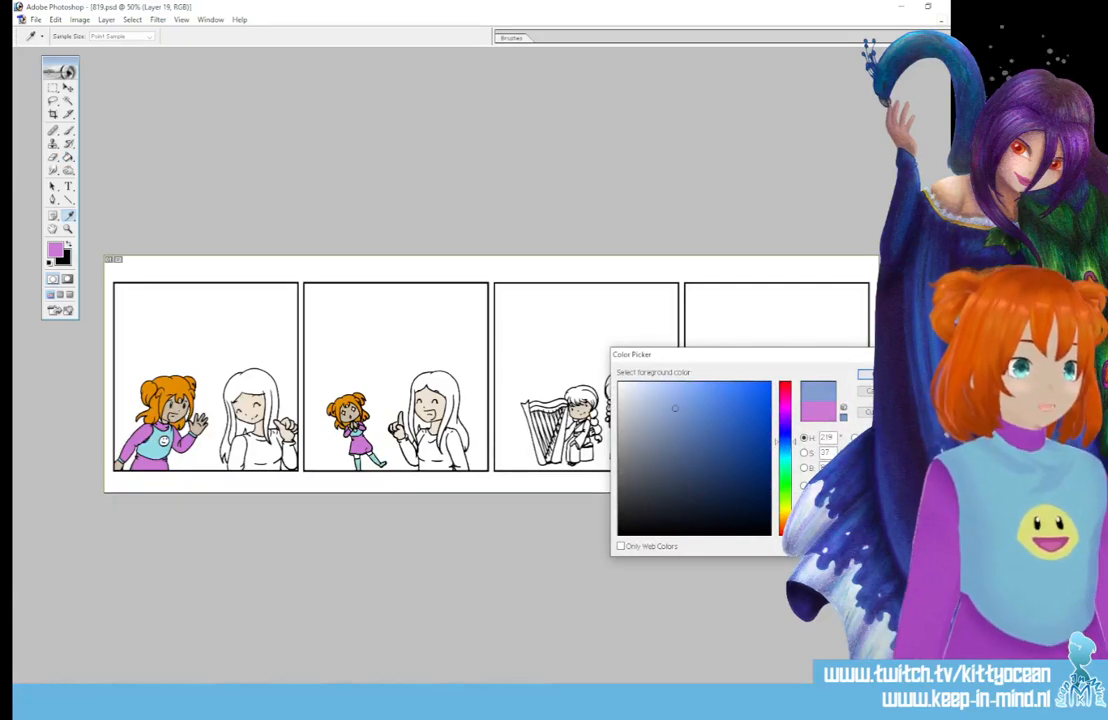
{"action": "left_click", "coordinate": [865, 374]}
{"action": "left_click", "coordinate": [255, 445]}
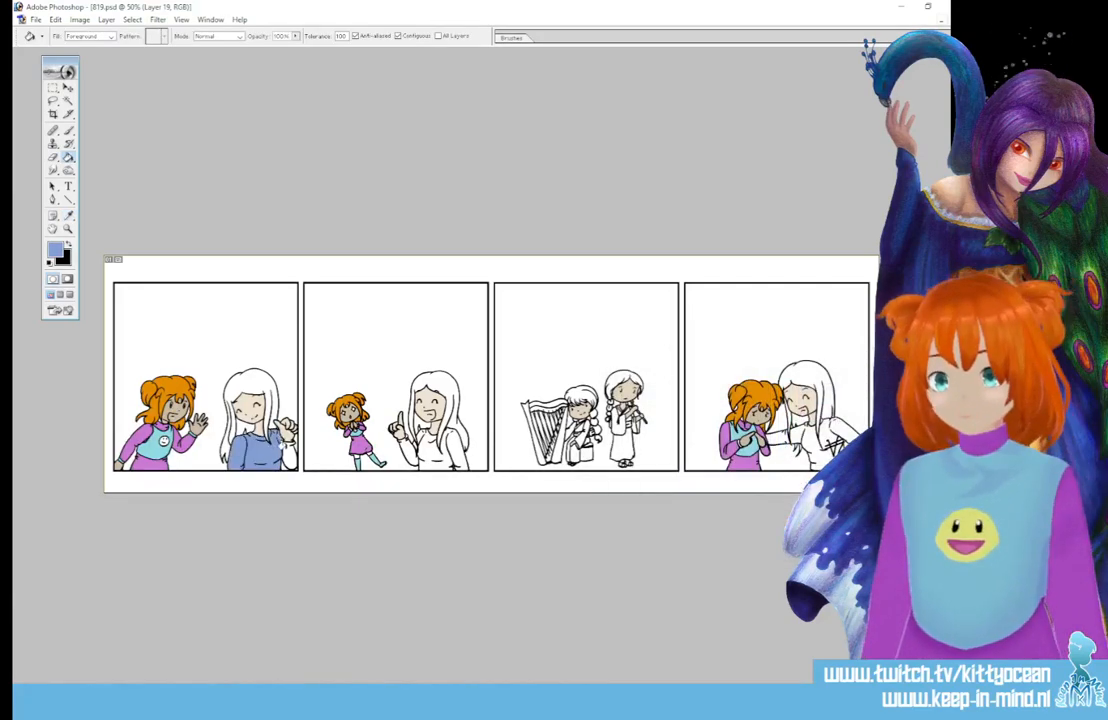
{"action": "left_click", "coordinate": [450, 442]}
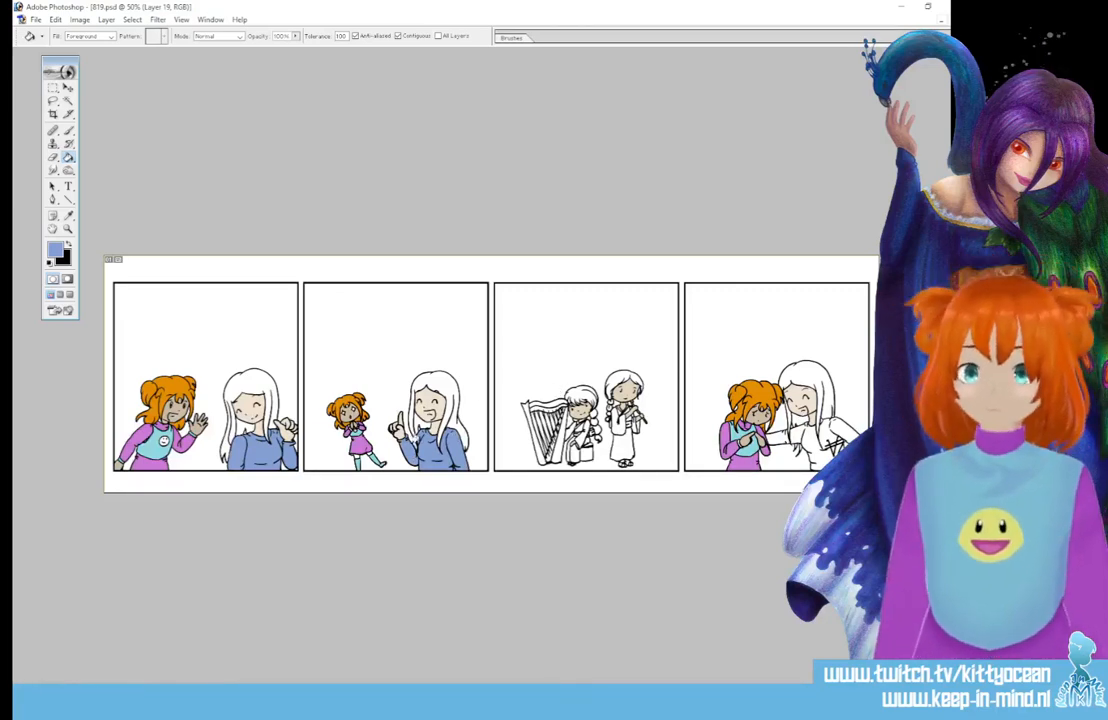
{"action": "left_click", "coordinate": [820, 440]}
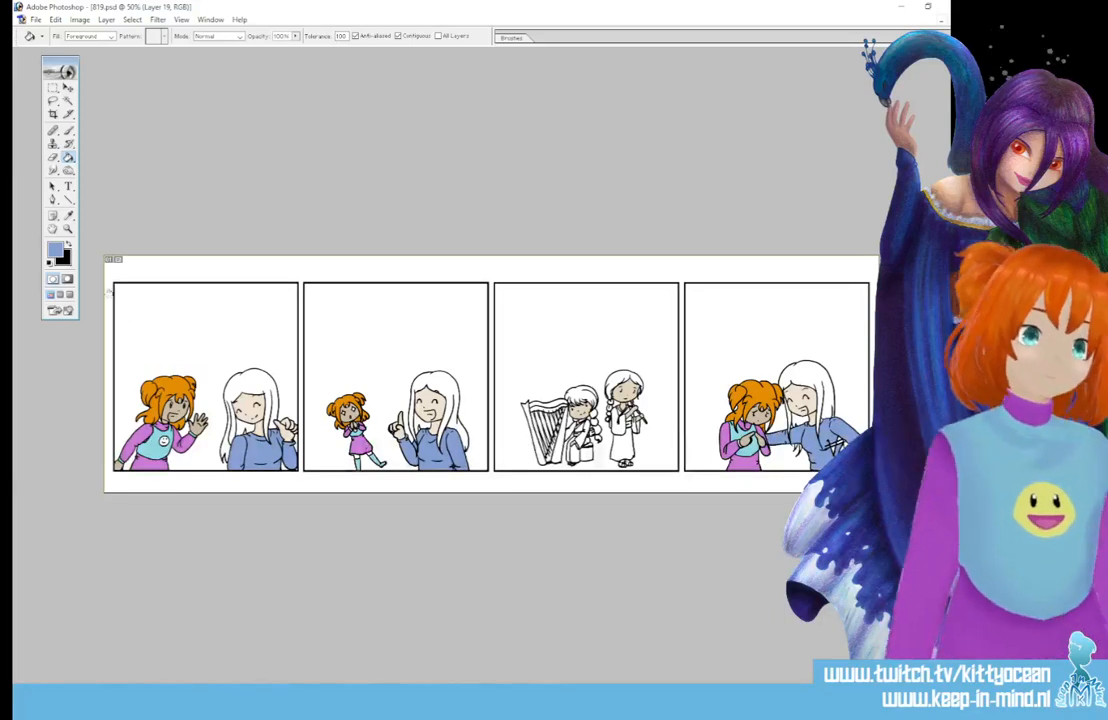
- Pick a greyish beige with hue 40 and fill the taller figure's hair in the first, second and final panels
{"action": "left_click", "coordinate": [54, 249]}
{"action": "left_click", "coordinate": [785, 514]}
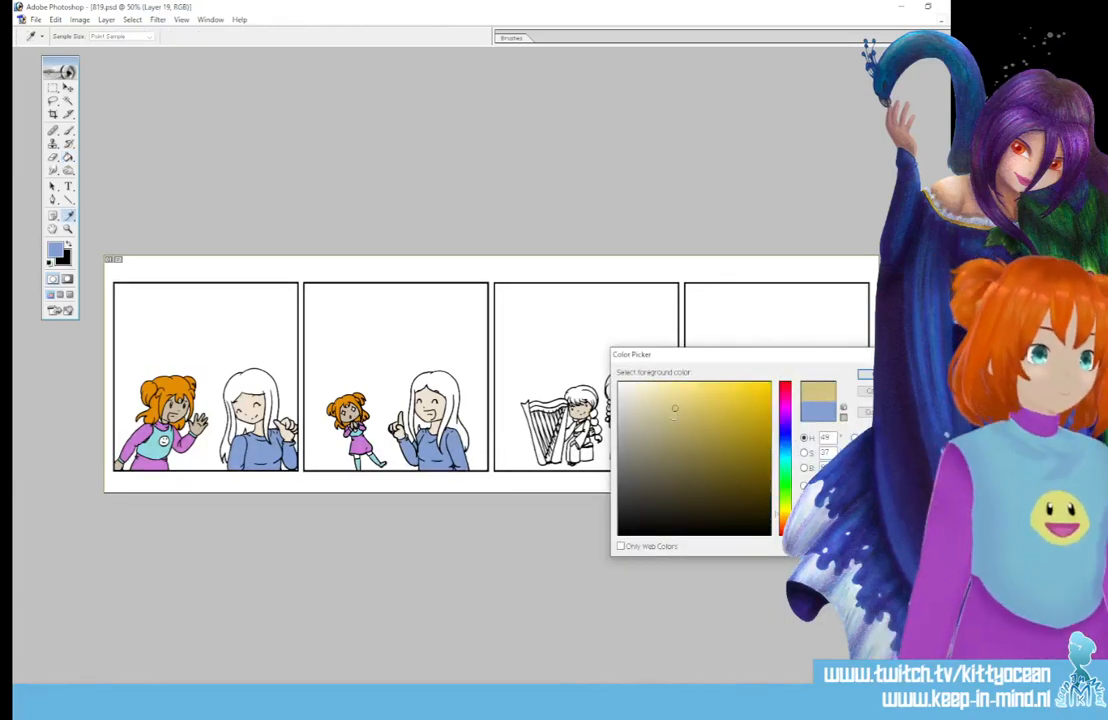
{"action": "left_click", "coordinate": [663, 425]}
{"action": "left_click_drag", "start_coordinate": [782, 515], "coordinate": [782, 519]}
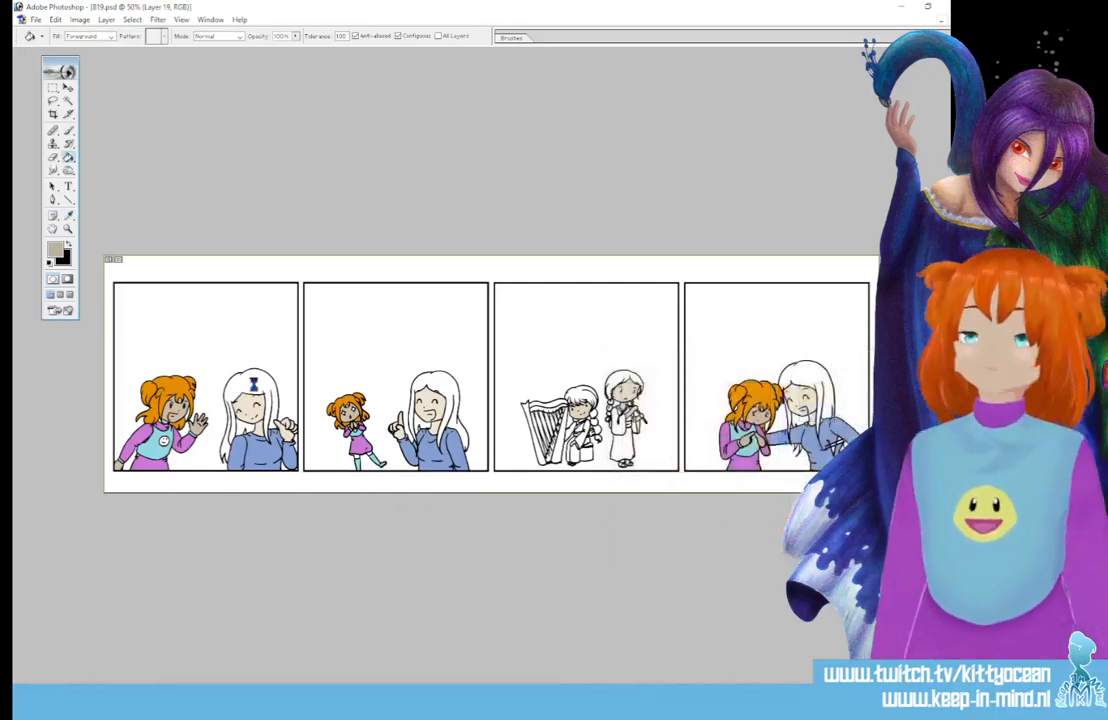
{"action": "left_click", "coordinate": [254, 385]}
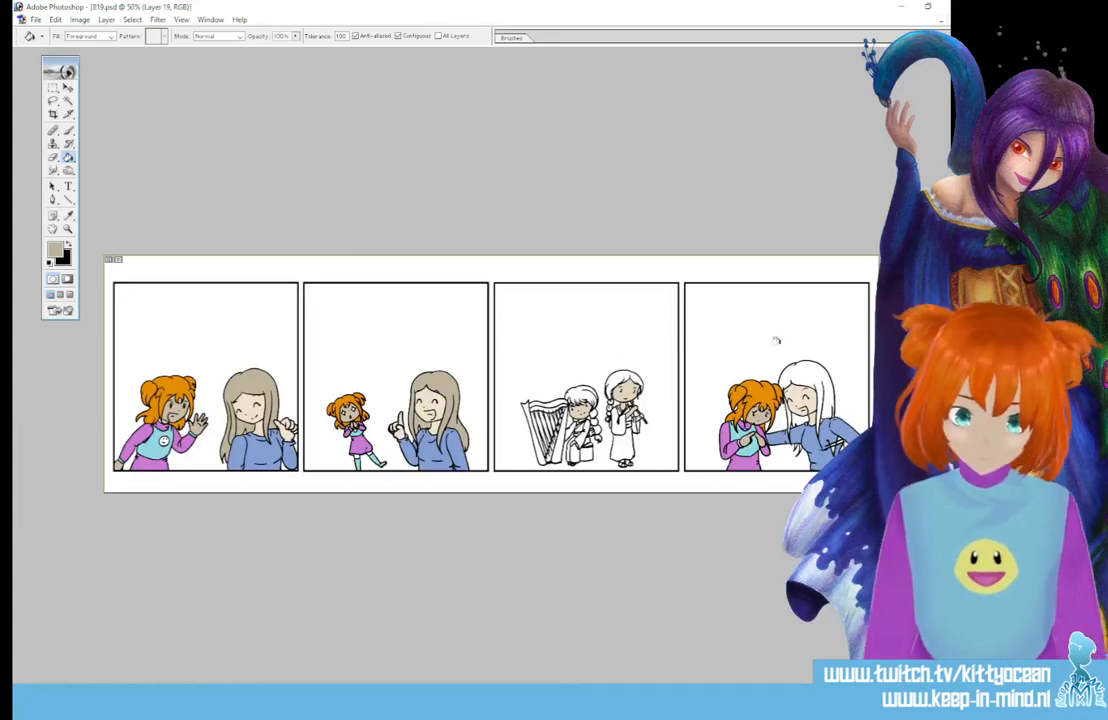
{"action": "left_click", "coordinate": [806, 372]}
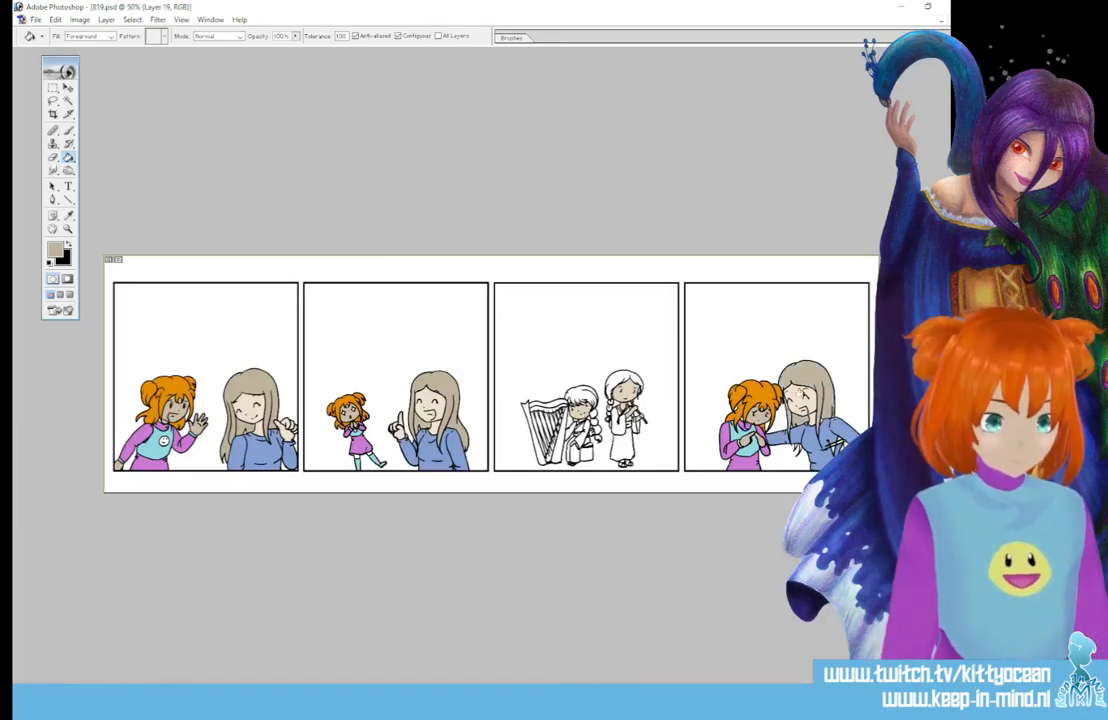
- Choose a darker grey-brown with hue 40 as the fill colour for the harpist's hair in the third panel
{"action": "key", "text": "ctrl+plus"}
{"action": "key", "text": "ctrl+plus"}
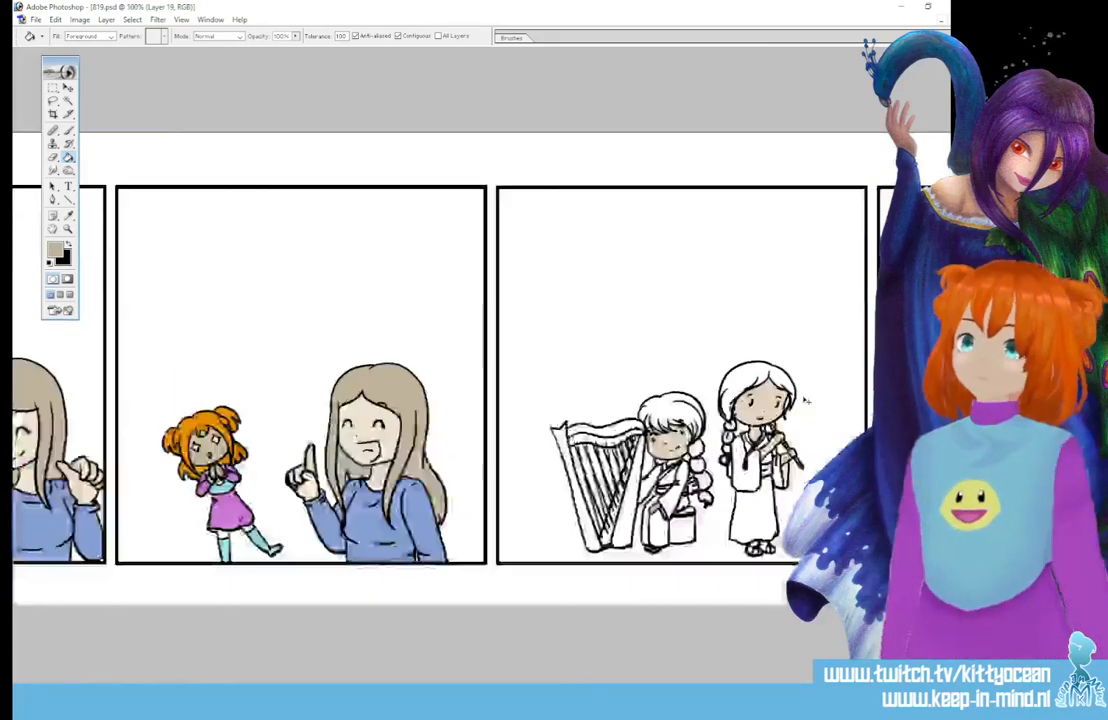
{"action": "left_click_drag", "start_coordinate": [943, 360], "coordinate": [943, 433]}
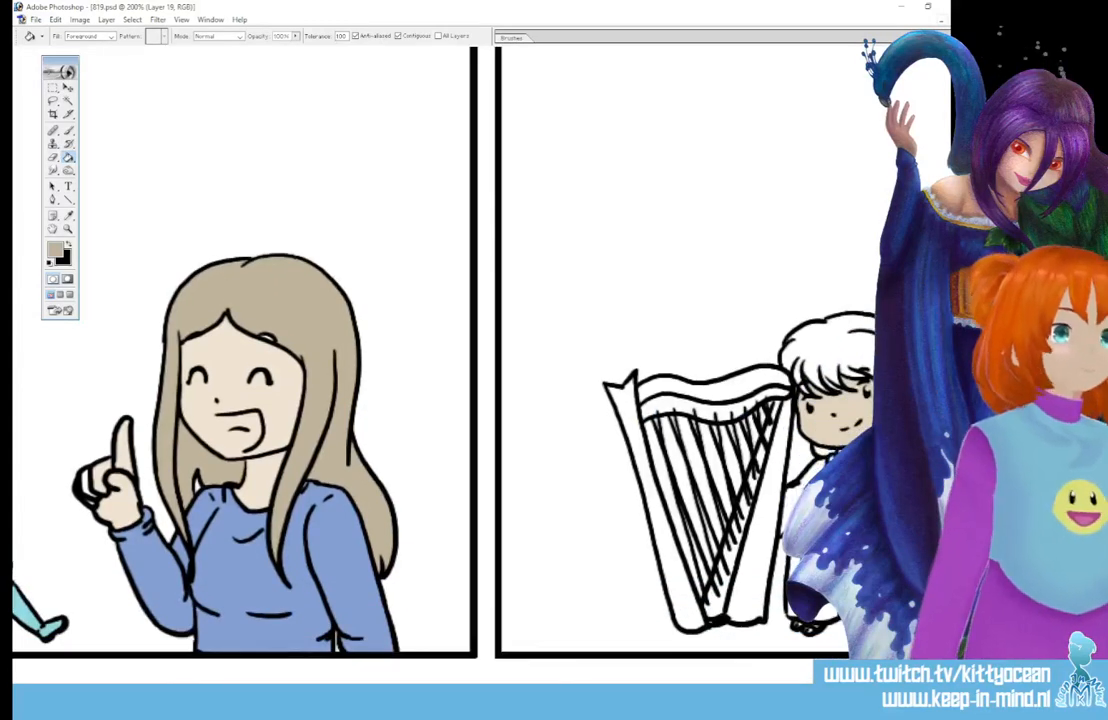
{"action": "left_click_drag", "start_coordinate": [575, 689], "coordinate": [718, 689]}
{"action": "left_click", "coordinate": [56, 250]}
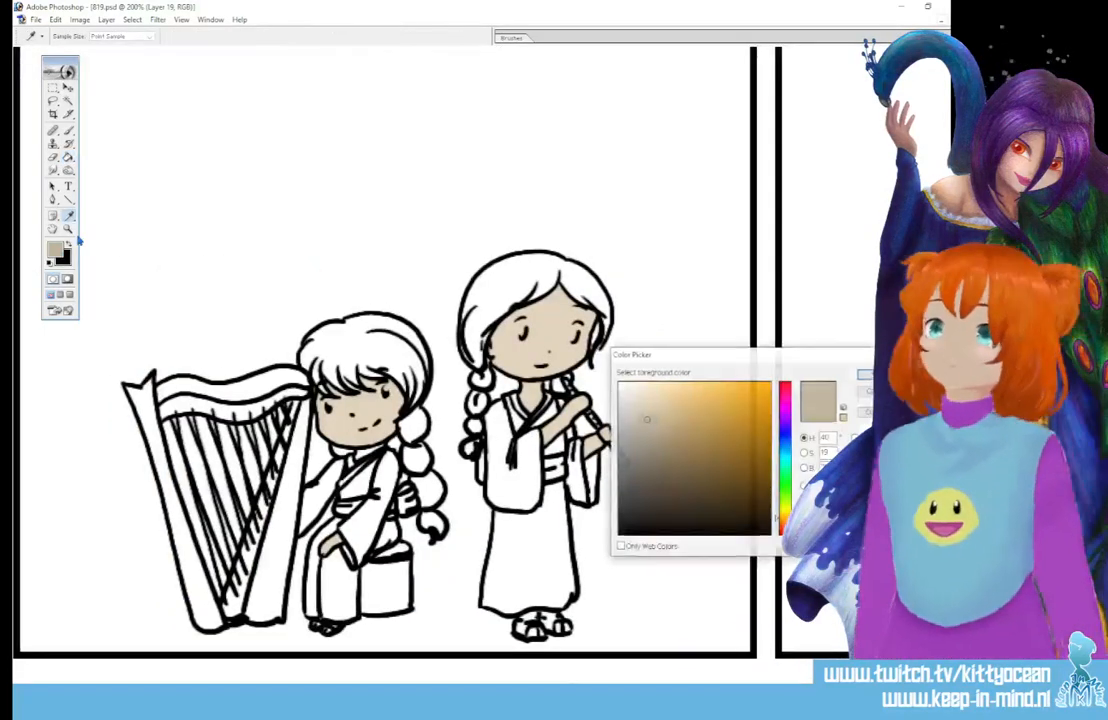
{"action": "left_click", "coordinate": [656, 448]}
{"action": "key", "text": "Return"}
{"action": "key", "text": "g"}
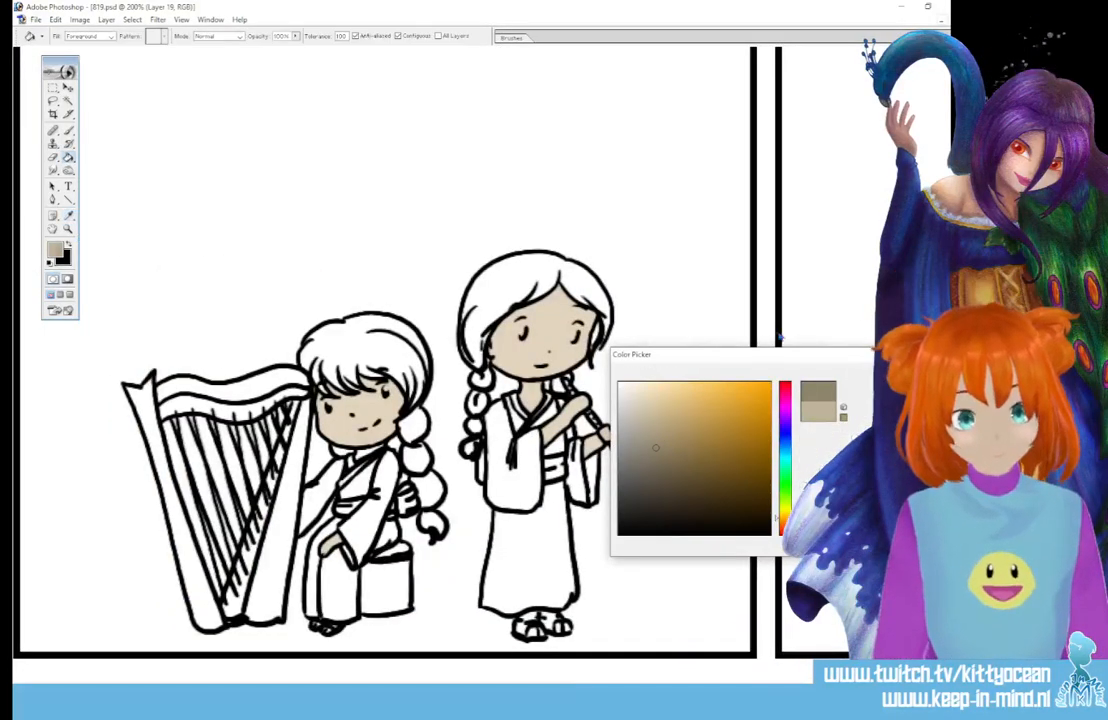
{"action": "left_click", "coordinate": [404, 370]}
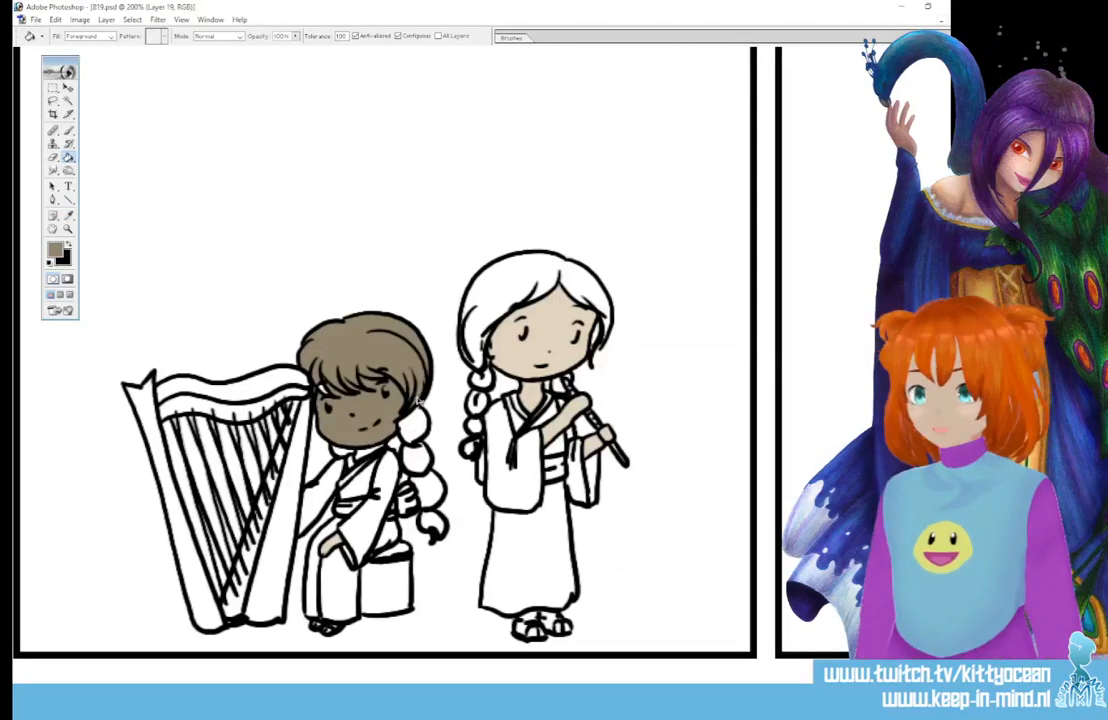
{"action": "key", "text": "ctrl+z"}
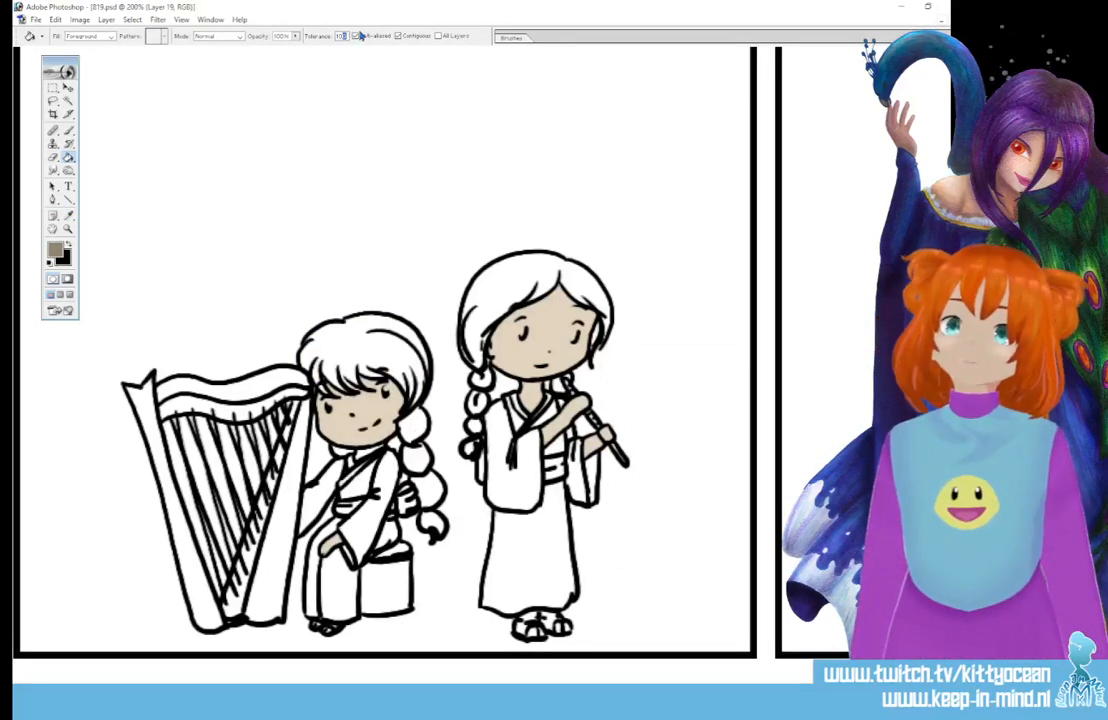
{"action": "type", "text": "100"}
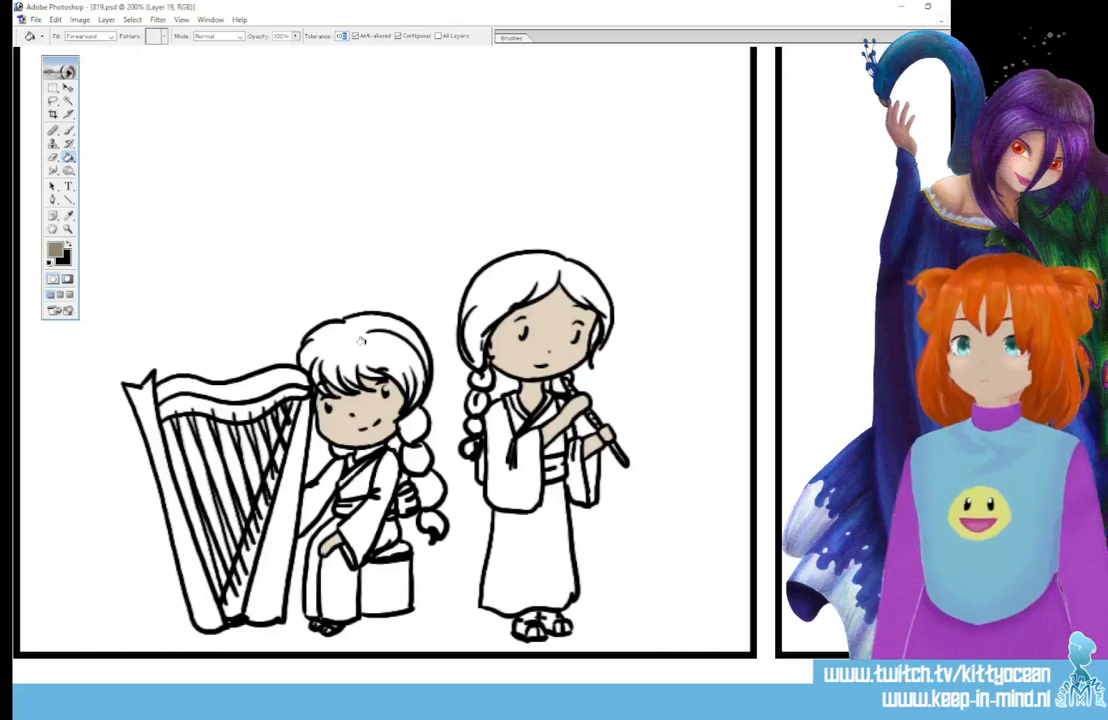
{"action": "left_click", "coordinate": [366, 342]}
{"action": "key", "text": "ctrl+z"}
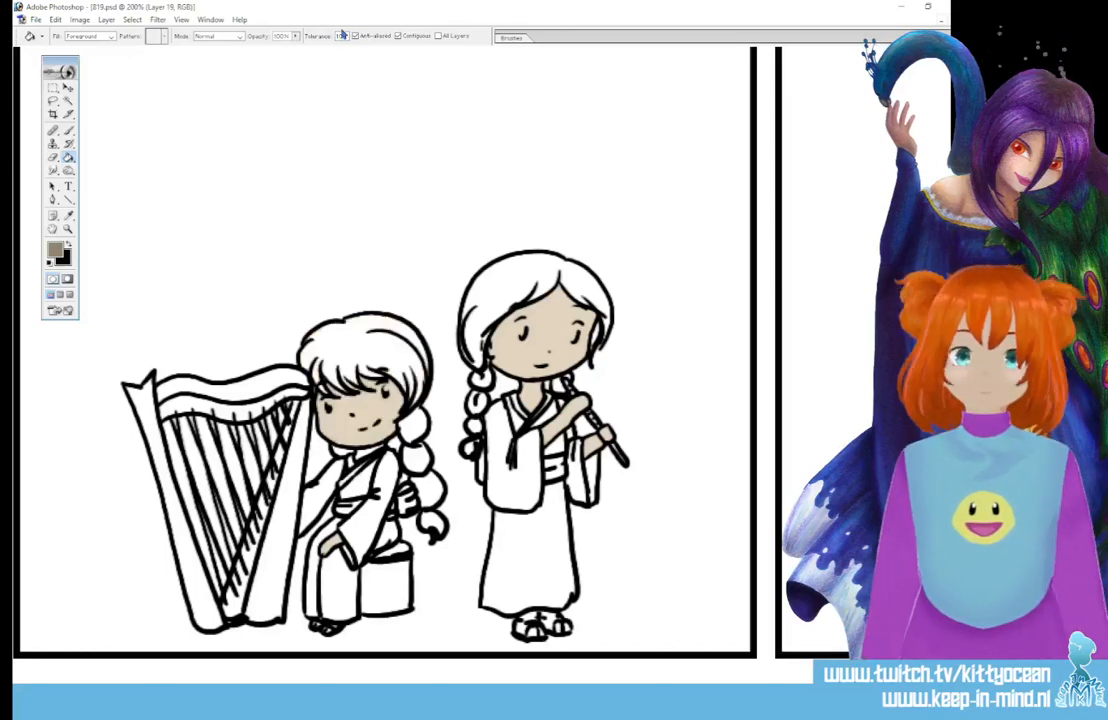
- Set the fill tolerance to 60 and fill the harpist's hair and every section of the braid with the grey-brown
{"action": "type", "text": "60"}
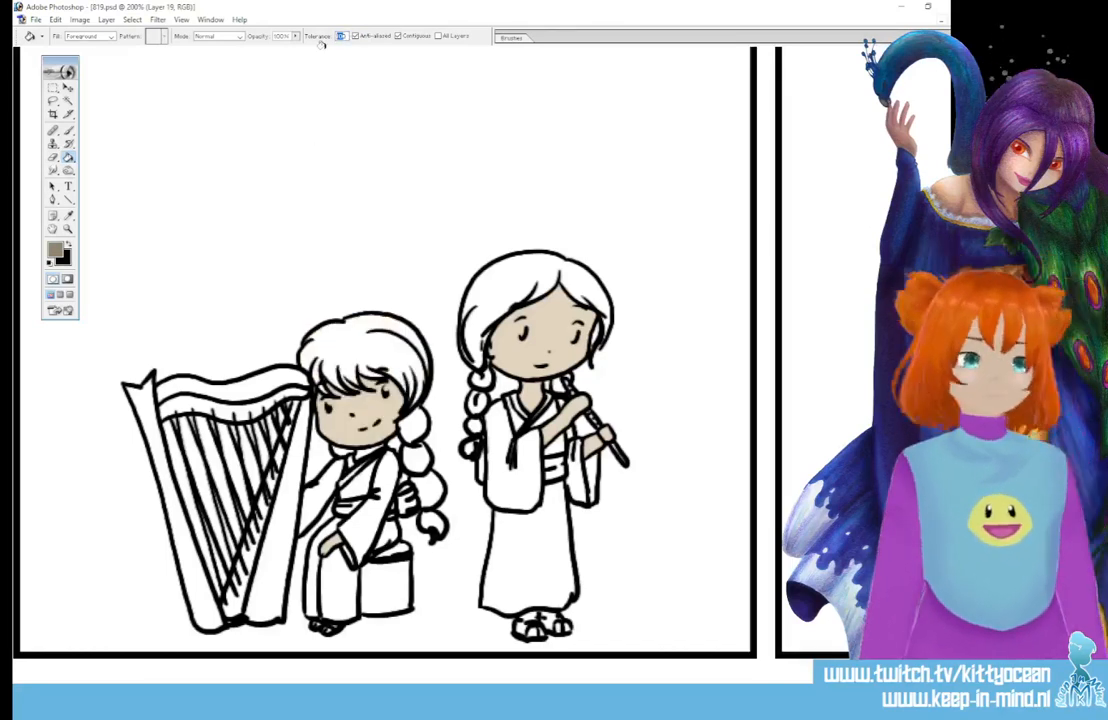
{"action": "left_click", "coordinate": [404, 390]}
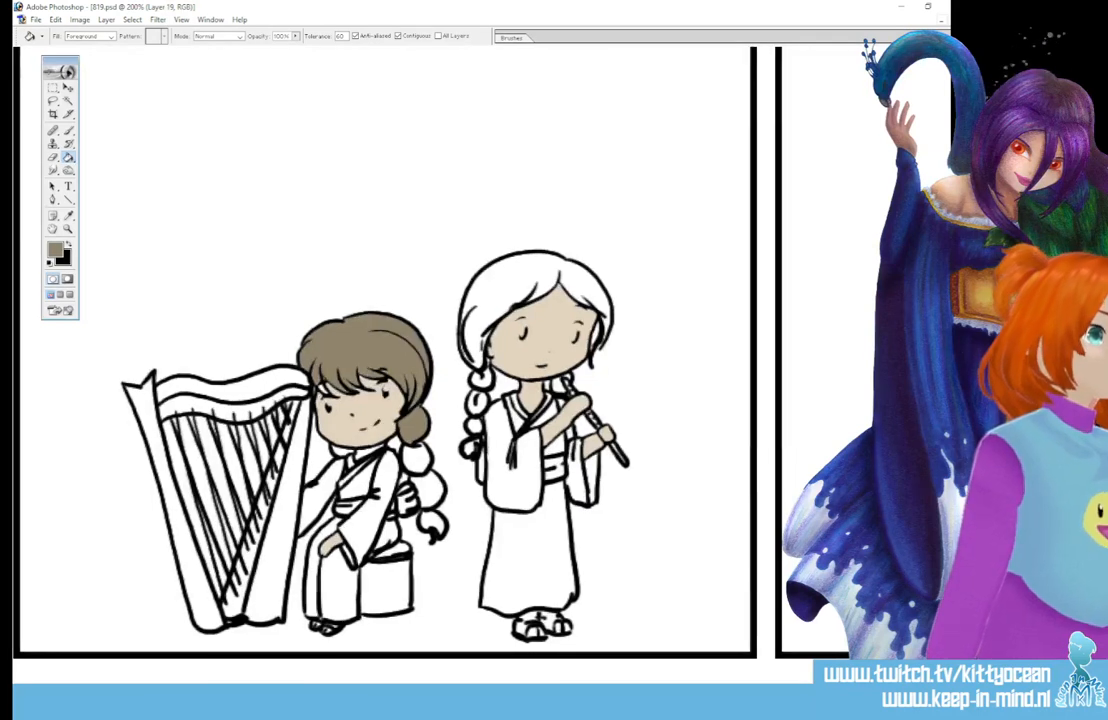
{"action": "key", "text": "ctrl+alt+z"}
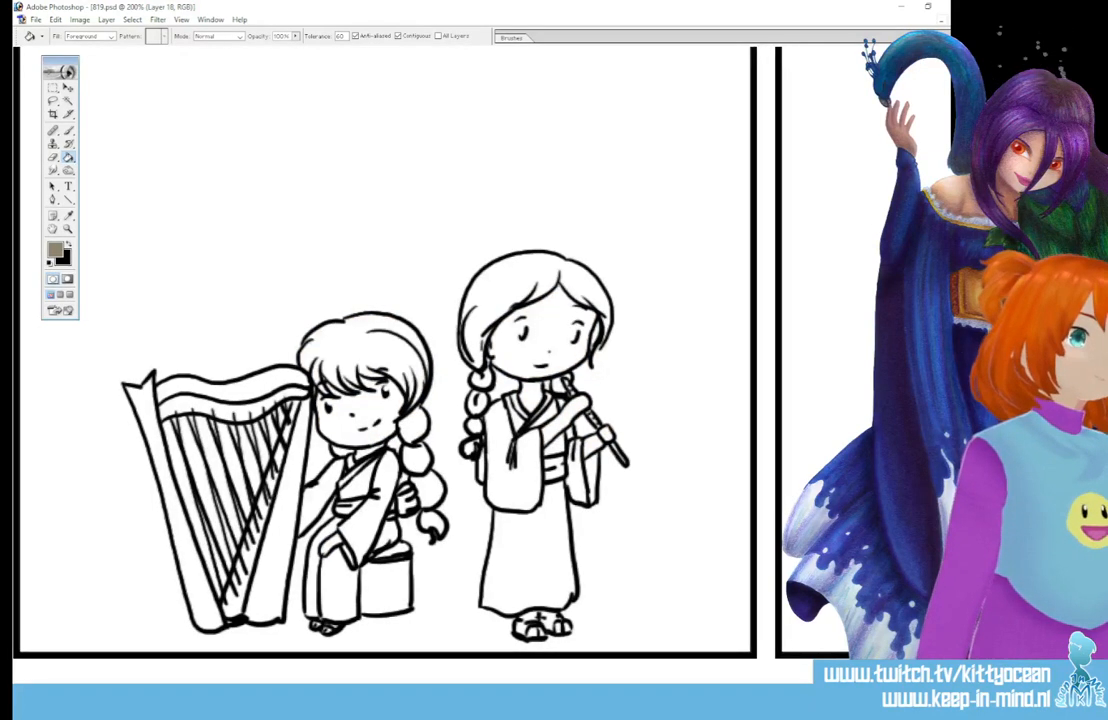
{"action": "key", "text": "ctrl+shift+z"}
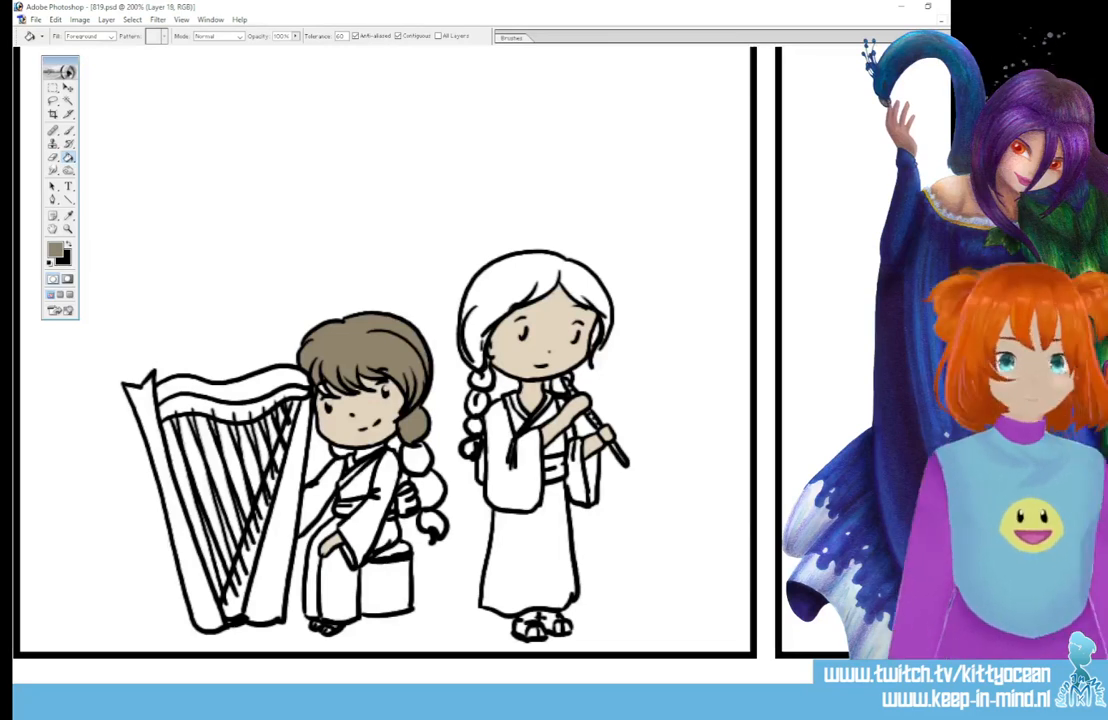
{"action": "left_click", "coordinate": [418, 459]}
{"action": "left_click", "coordinate": [430, 490]}
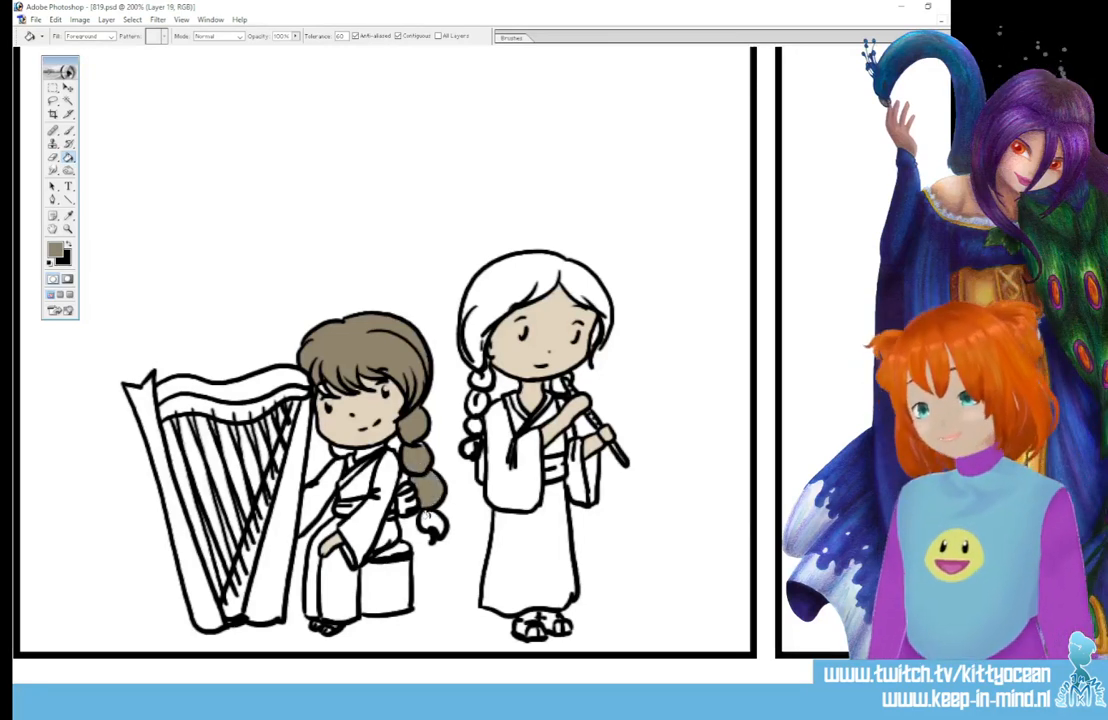
{"action": "left_click", "coordinate": [432, 525]}
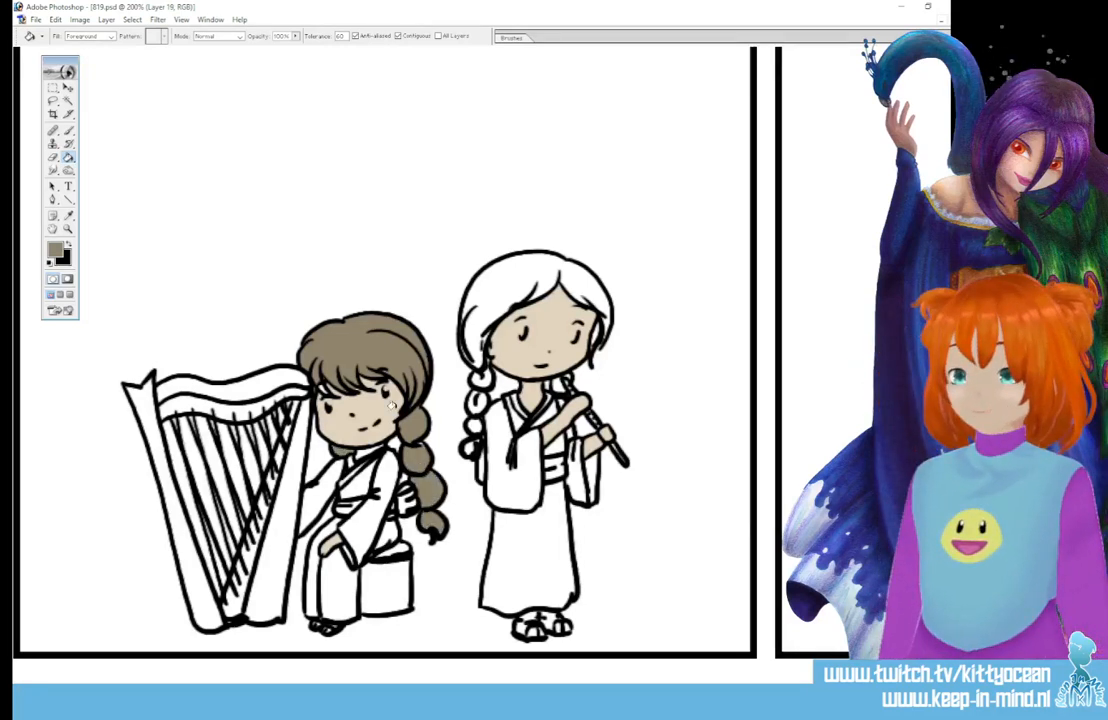
- Pick a more saturated golden brown and fill the flute player's hair and braids in the third panel
{"action": "left_click", "coordinate": [55, 250]}
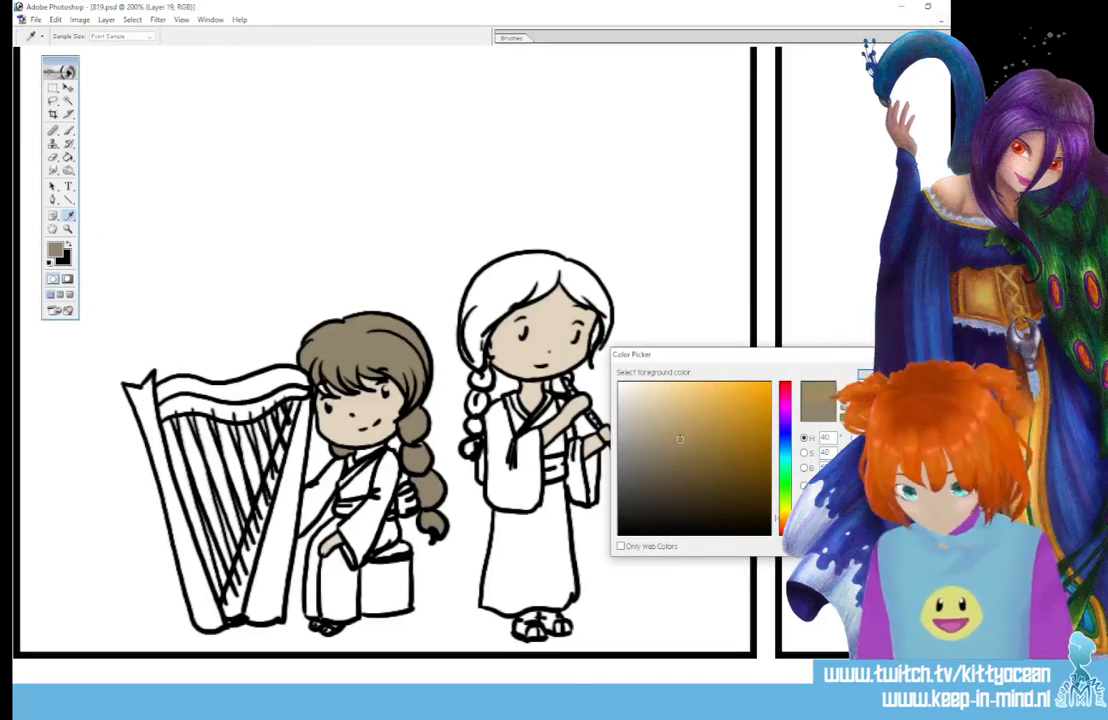
{"action": "left_click", "coordinate": [903, 375]}
{"action": "left_click", "coordinate": [584, 279]}
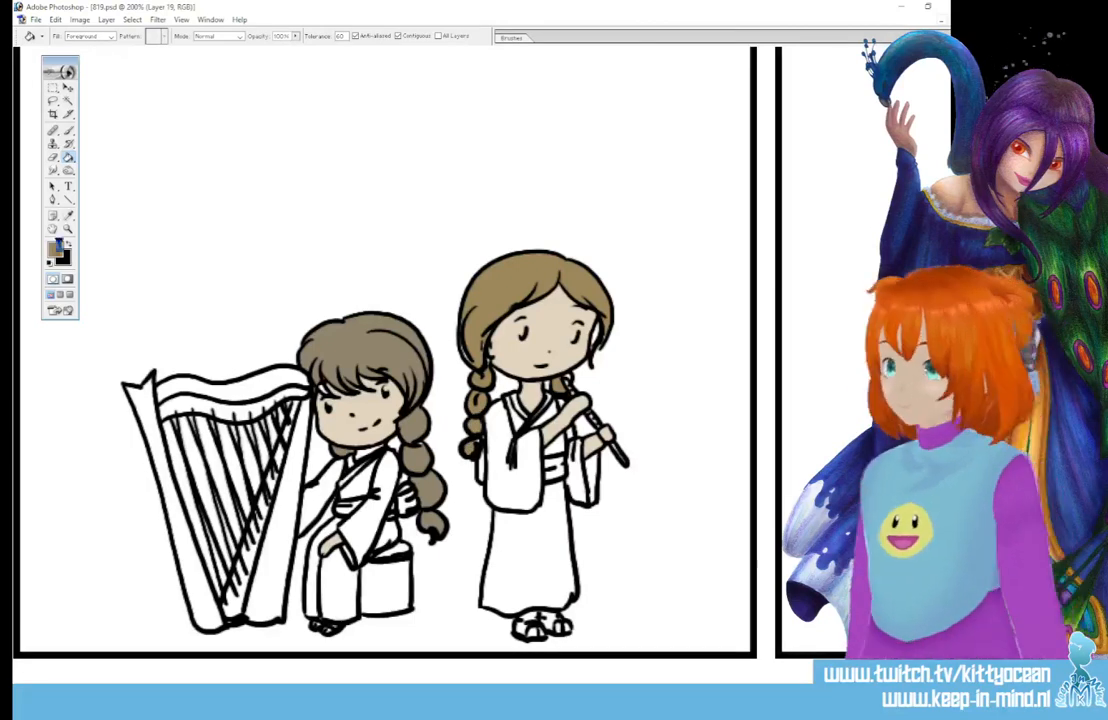
- Pick a medium green with hue 137 and fill the sleeves, bodice and skirt of the harpist's kimono in the third panel
{"action": "left_click", "coordinate": [56, 250]}
{"action": "left_click", "coordinate": [785, 476]}
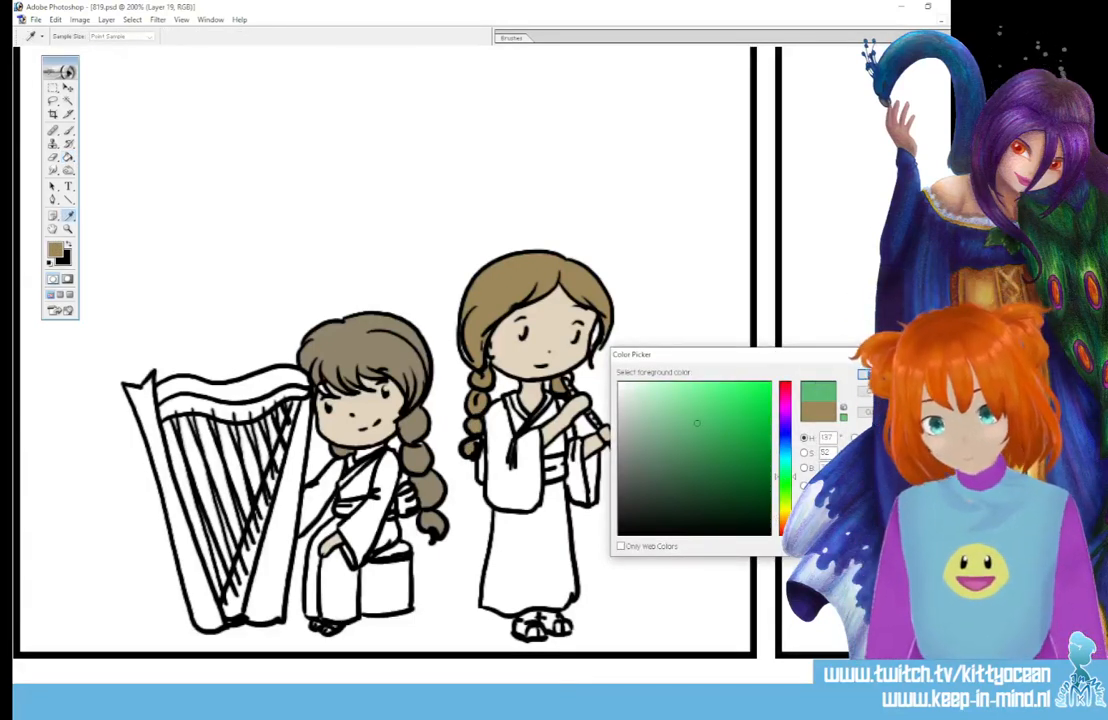
{"action": "key", "text": "Return"}
{"action": "left_click", "coordinate": [337, 472]}
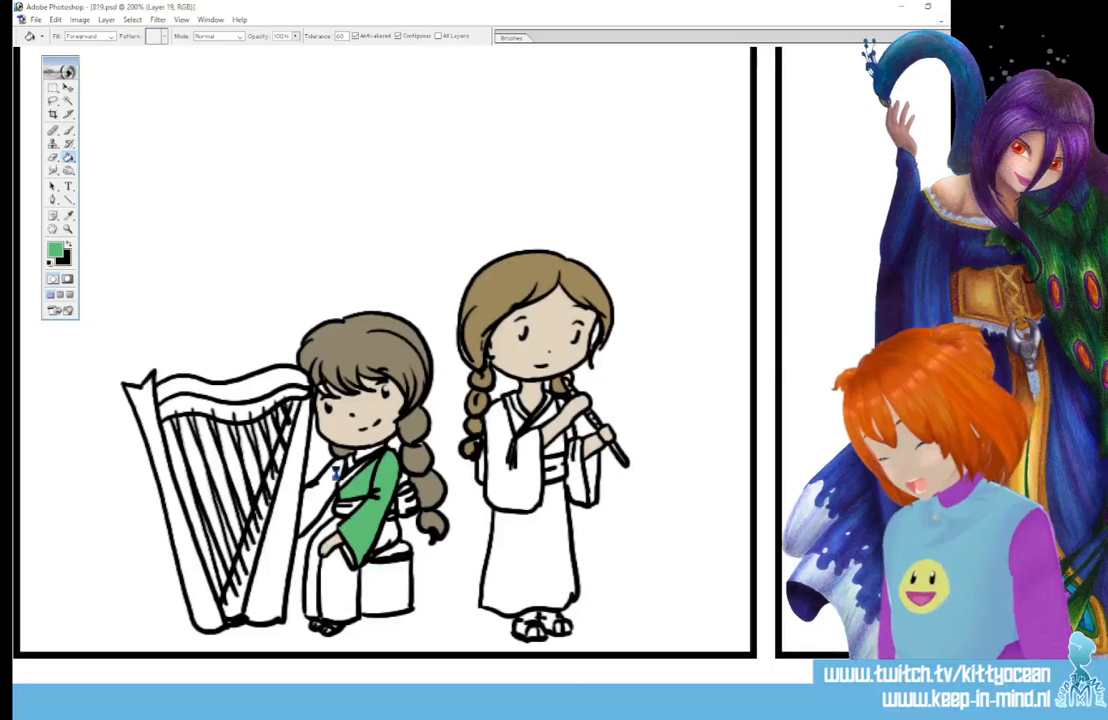
{"action": "left_click", "coordinate": [318, 500]}
{"action": "left_click", "coordinate": [330, 590]}
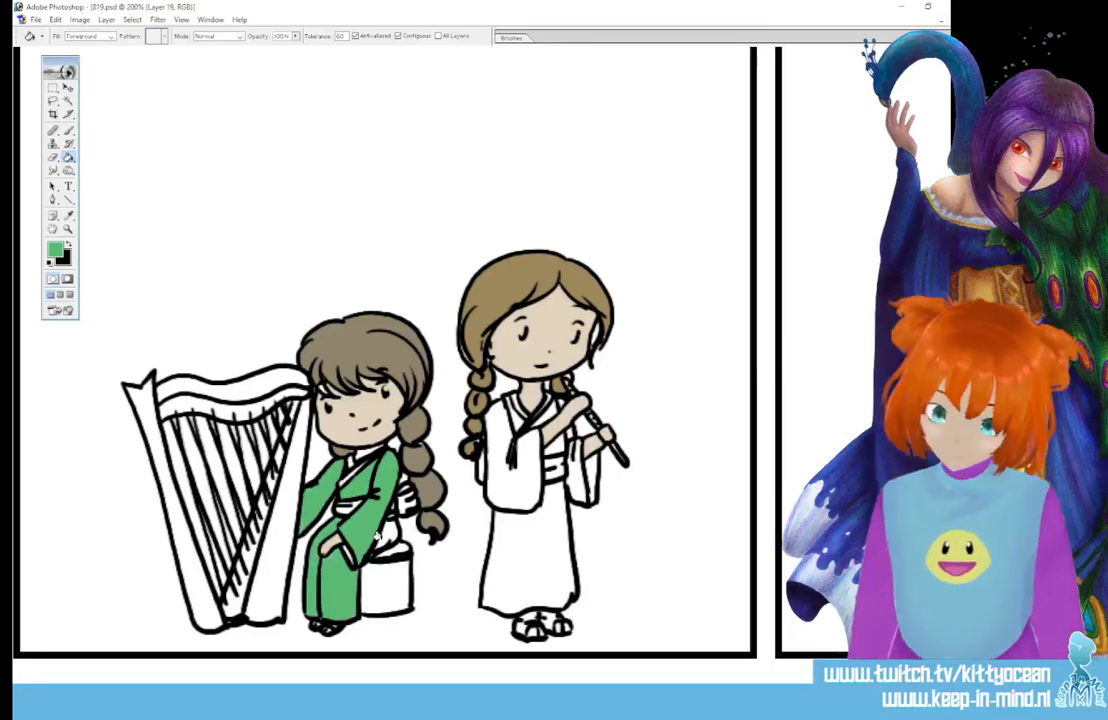
{"action": "left_click", "coordinate": [331, 462]}
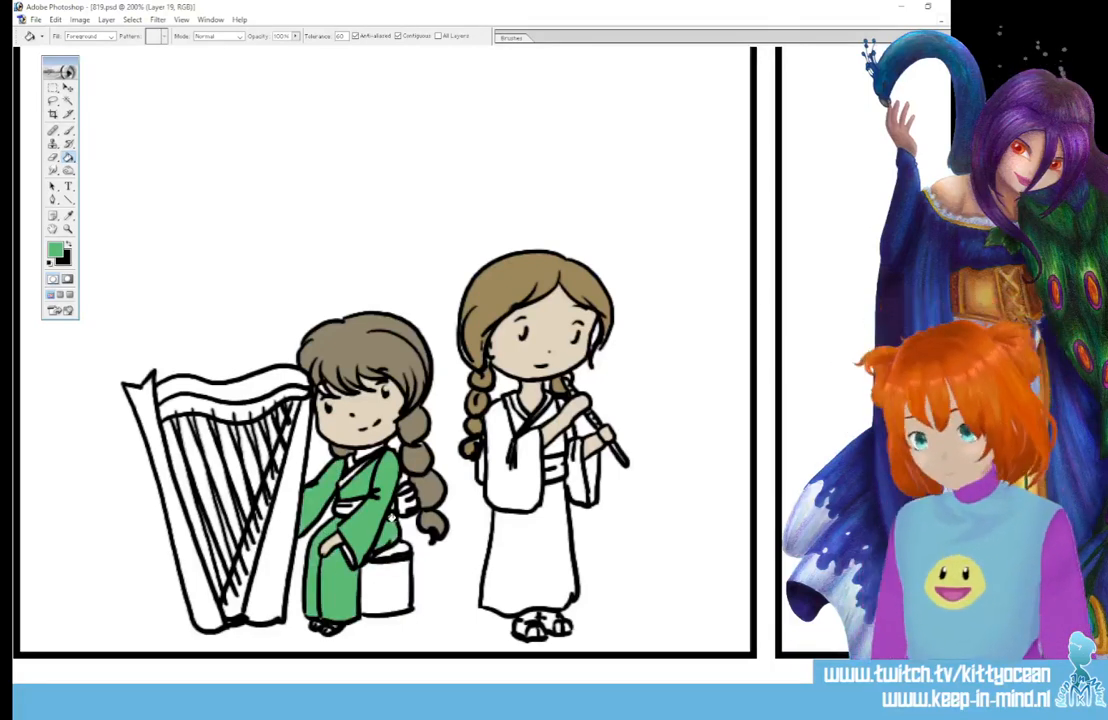
- Choose a slightly darker green with hue 137 and colour the harpist's sash, back bow and kimono trim
{"action": "key", "text": "i"}
{"action": "left_click", "coordinate": [55, 250]}
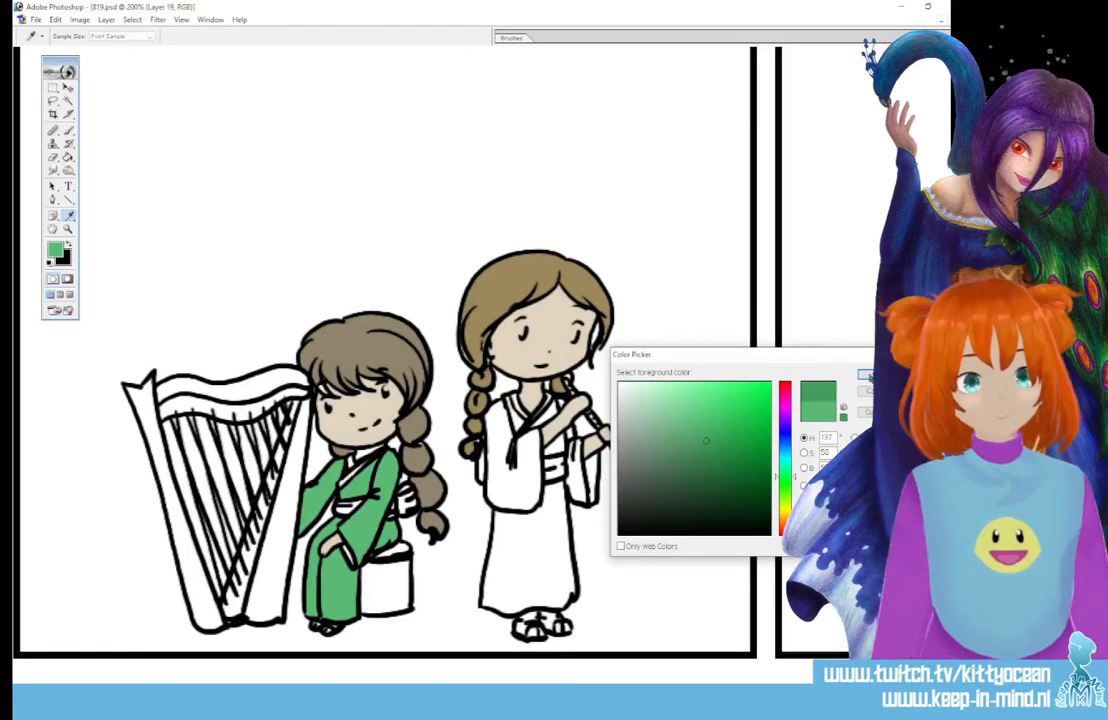
{"action": "left_click", "coordinate": [869, 377]}
{"action": "key", "text": "b"}
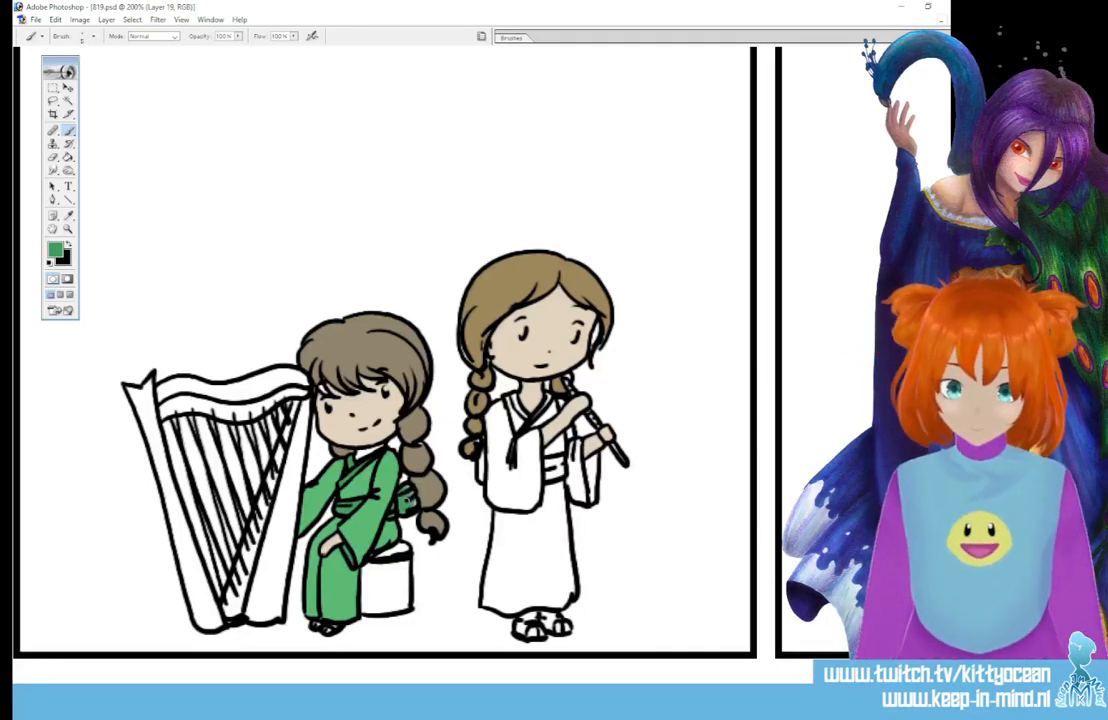
- Paint a small flower near the hem of the harpist's kimono in near-white, adding pale yellow over it
{"action": "left_click", "coordinate": [55, 250]}
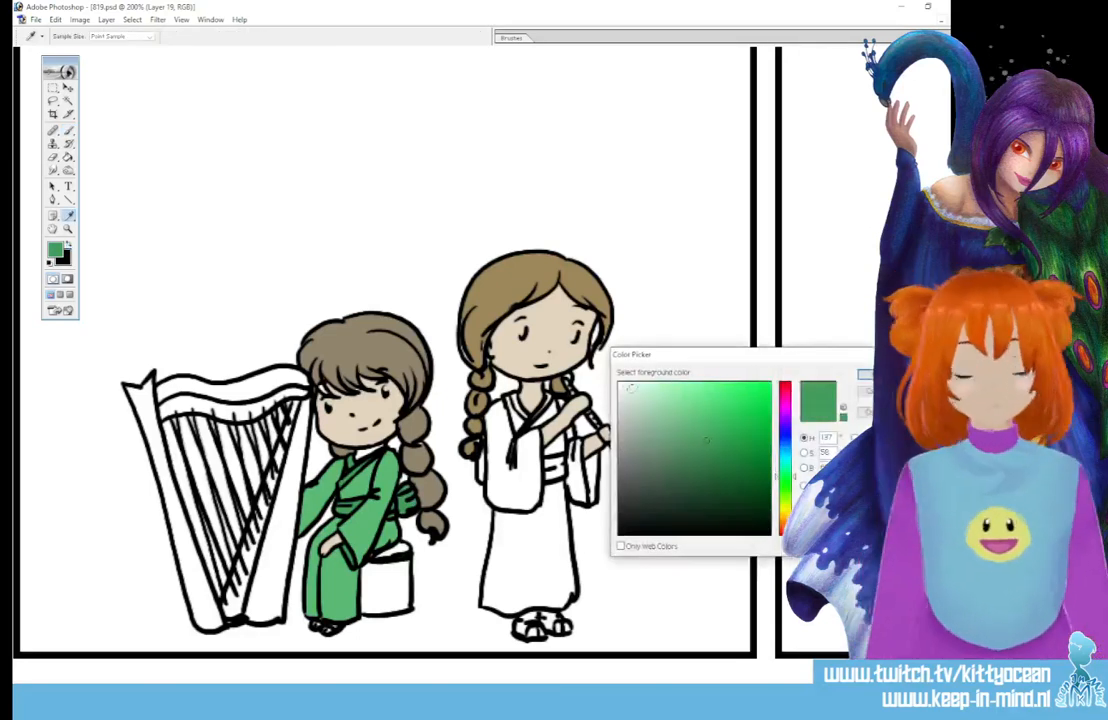
{"action": "left_click", "coordinate": [621, 385]}
{"action": "left_click", "coordinate": [863, 376]}
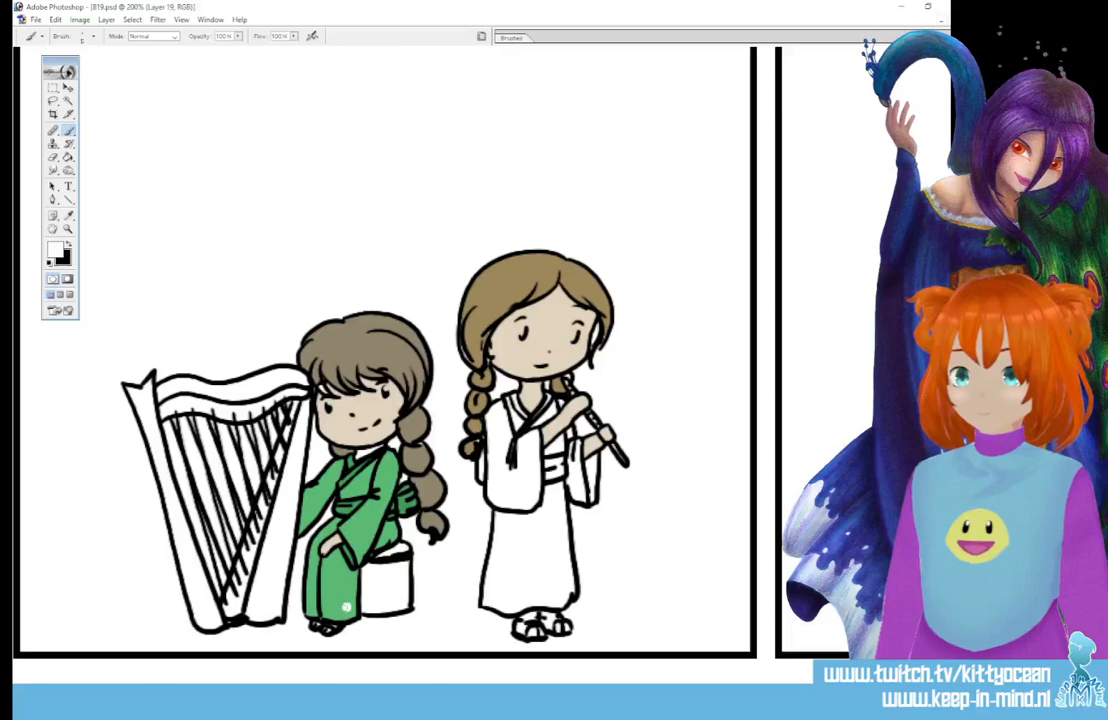
{"action": "left_click", "coordinate": [55, 250]}
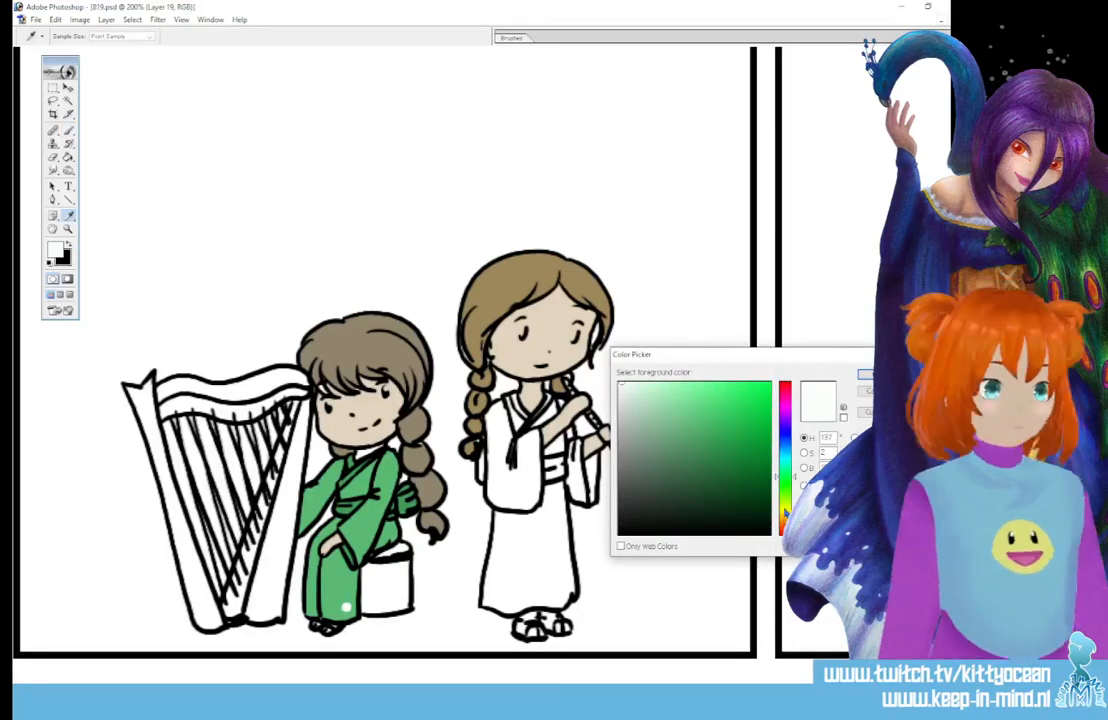
{"action": "left_click", "coordinate": [650, 389]}
{"action": "left_click", "coordinate": [865, 375]}
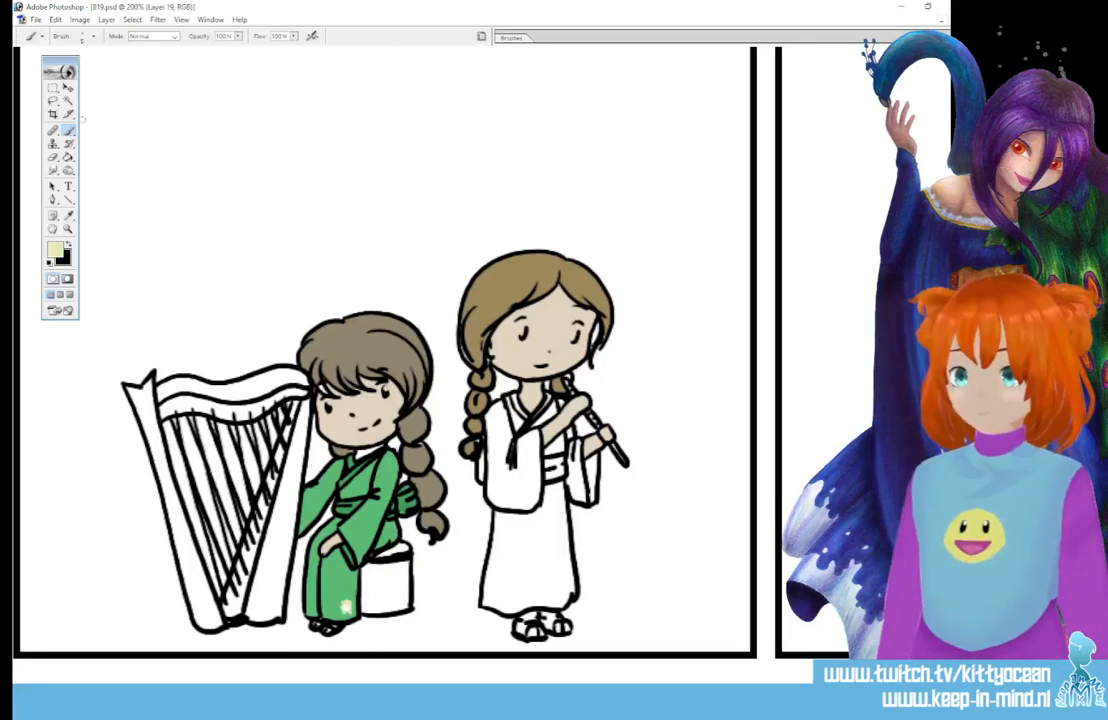
- Add fine details to the hem flower with a 1 px brush, using light pink with hue 343 and a lavender blue
{"action": "left_click", "coordinate": [512, 38]}
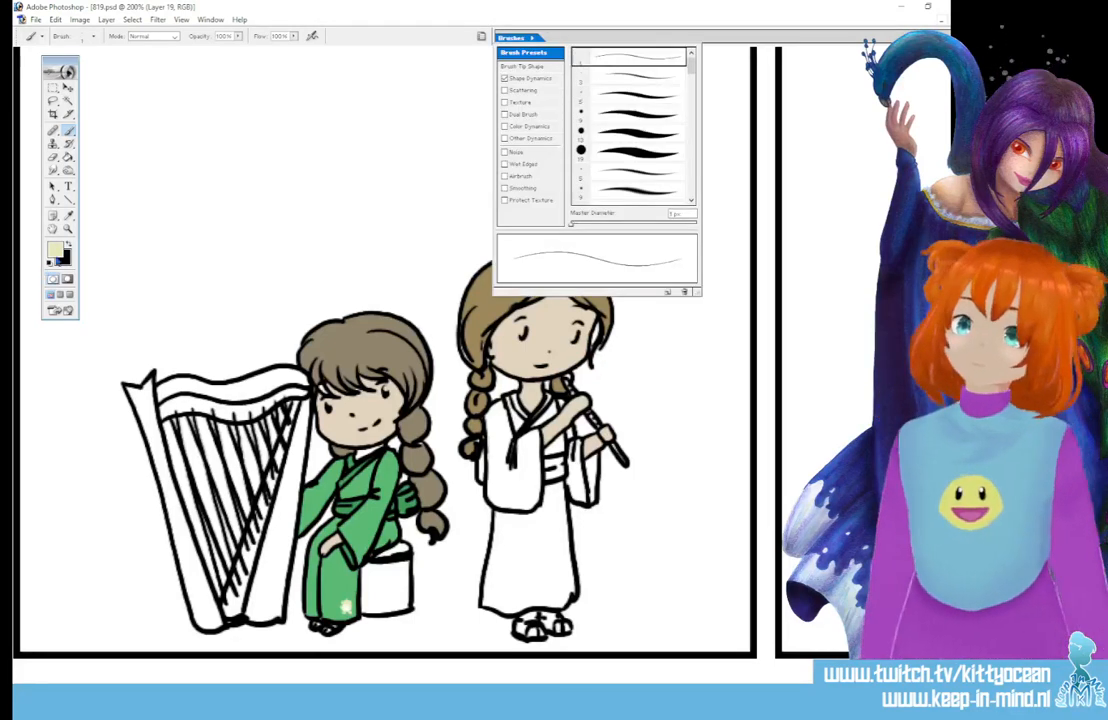
{"action": "left_click", "coordinate": [54, 249]}
{"action": "left_click", "coordinate": [785, 390]}
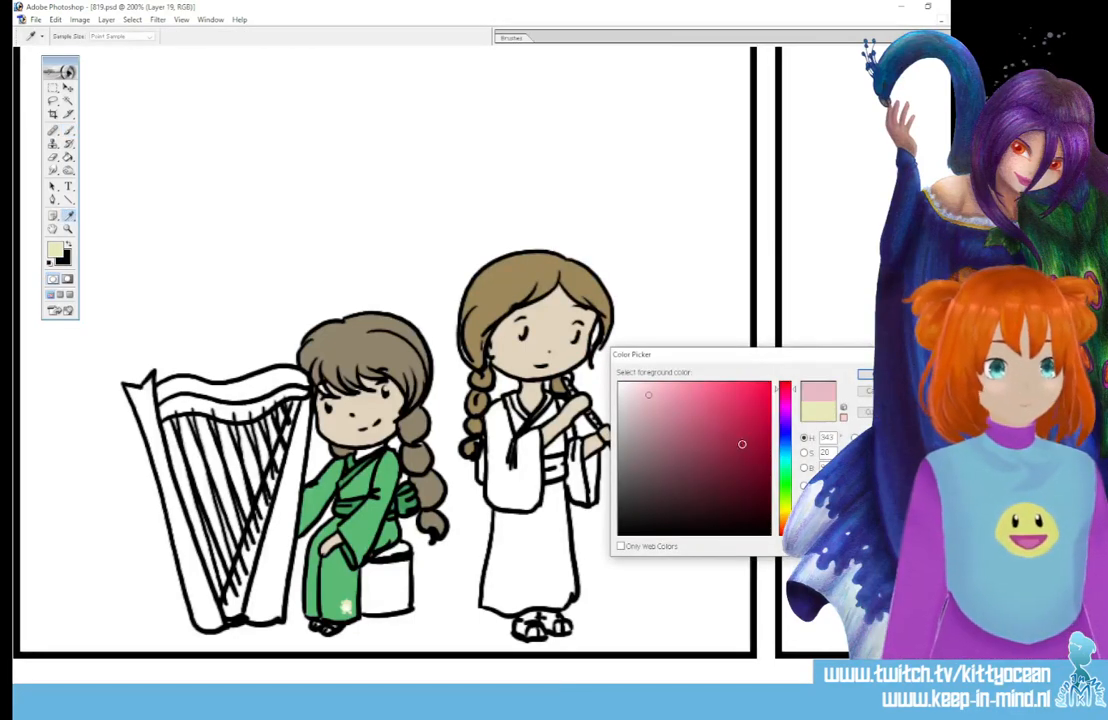
{"action": "left_click", "coordinate": [864, 374]}
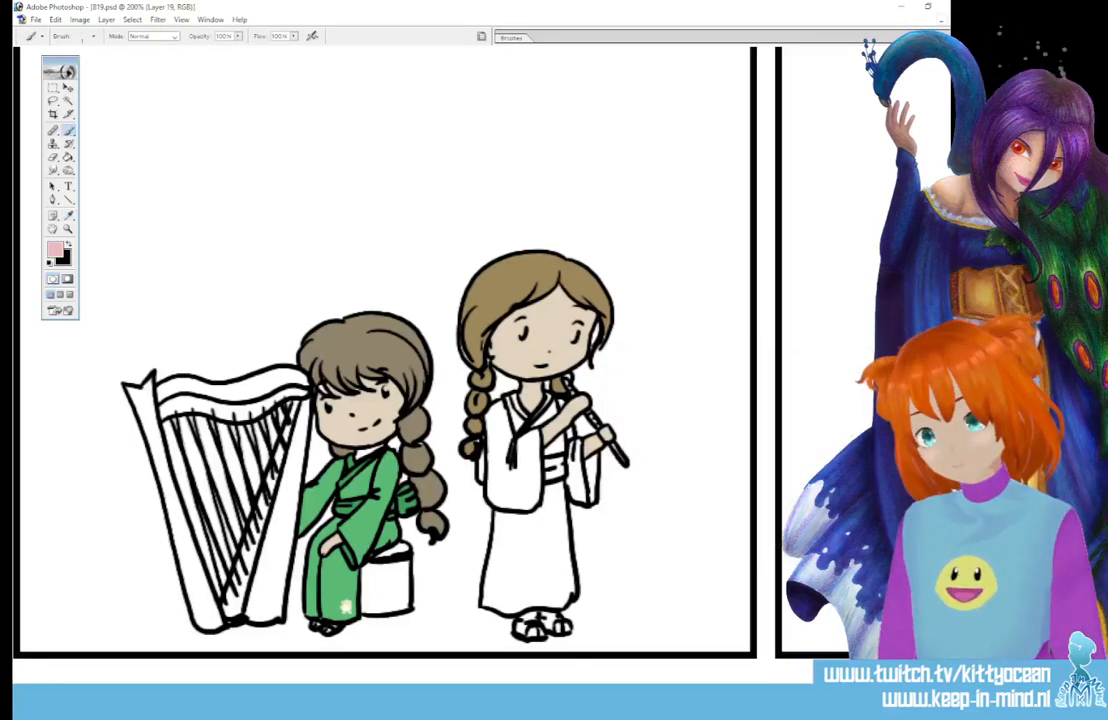
{"action": "left_click", "coordinate": [55, 250]}
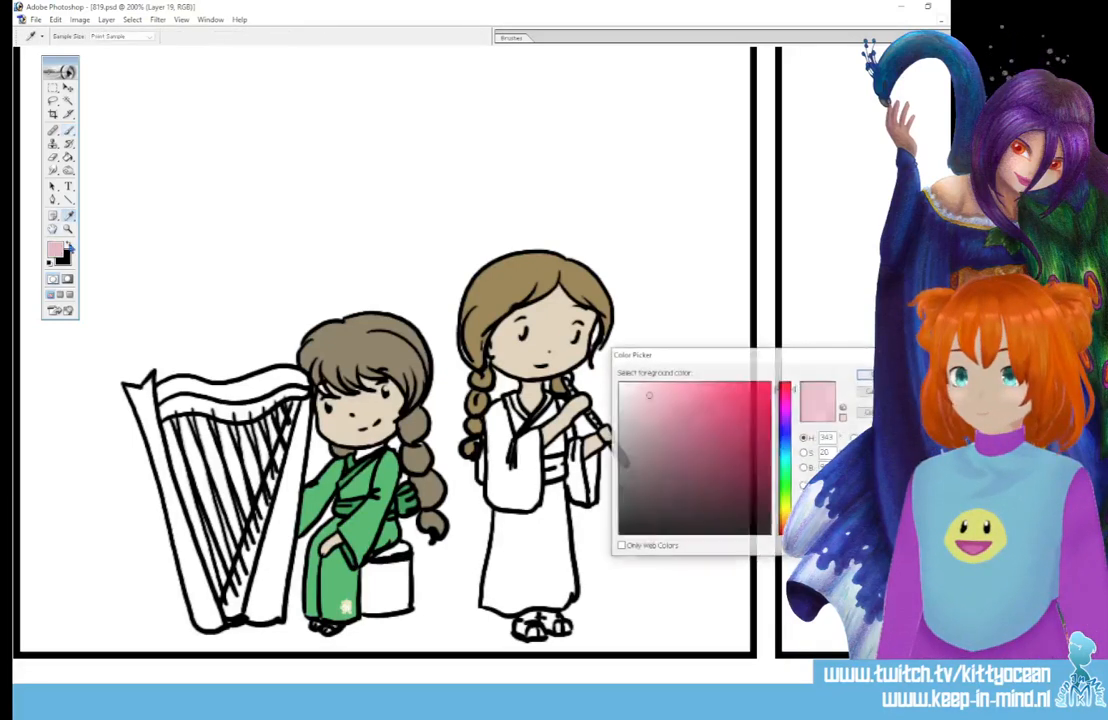
{"action": "left_click", "coordinate": [785, 436]}
{"action": "key", "text": "Return"}
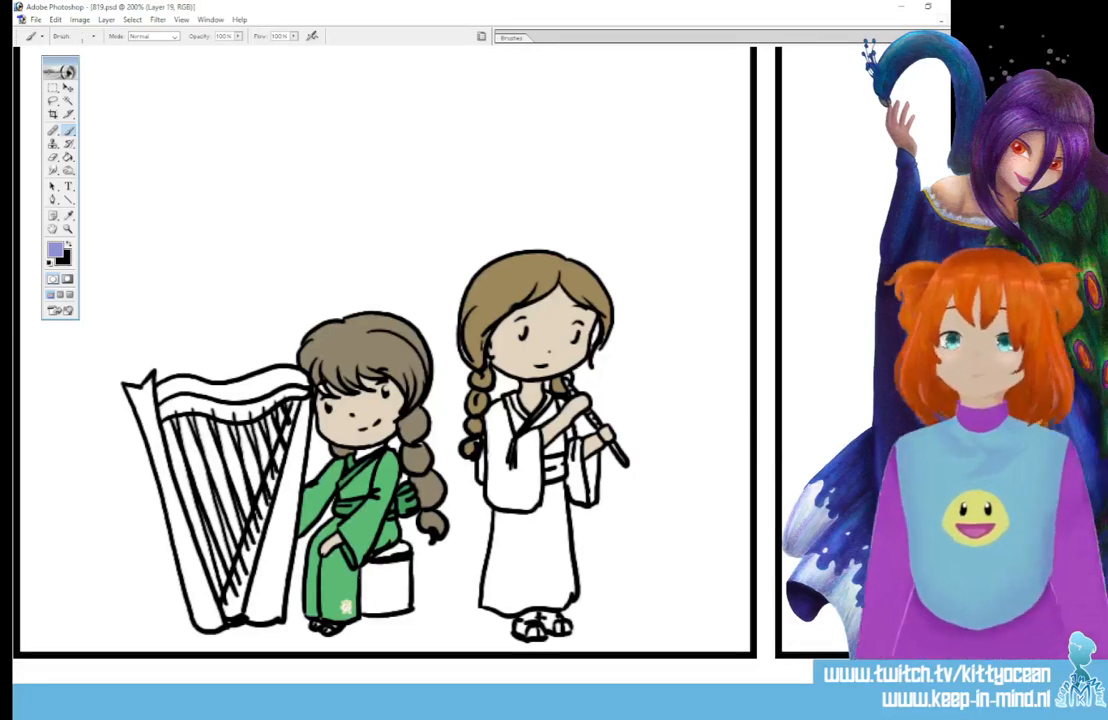
- Sample the skin tone from the harpist's face and touch up the skin around her fringe with a thicker brush
{"action": "left_click", "coordinate": [69, 216]}
{"action": "left_click", "coordinate": [295, 385]}
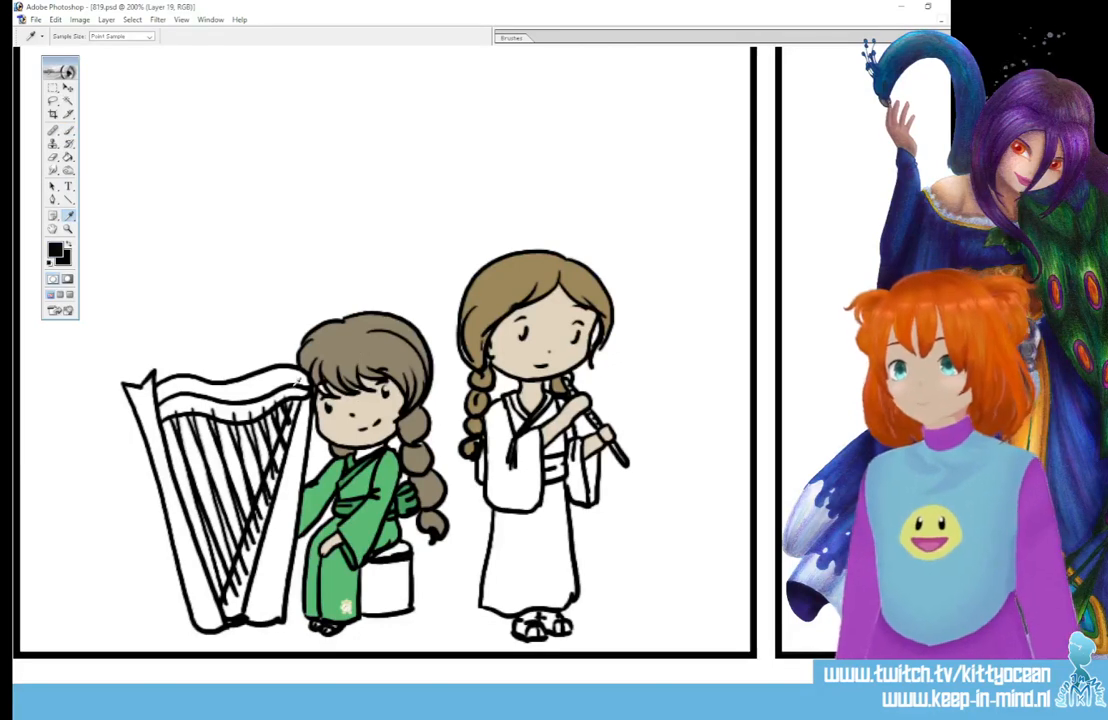
{"action": "left_click", "coordinate": [340, 405]}
{"action": "left_click", "coordinate": [69, 133]}
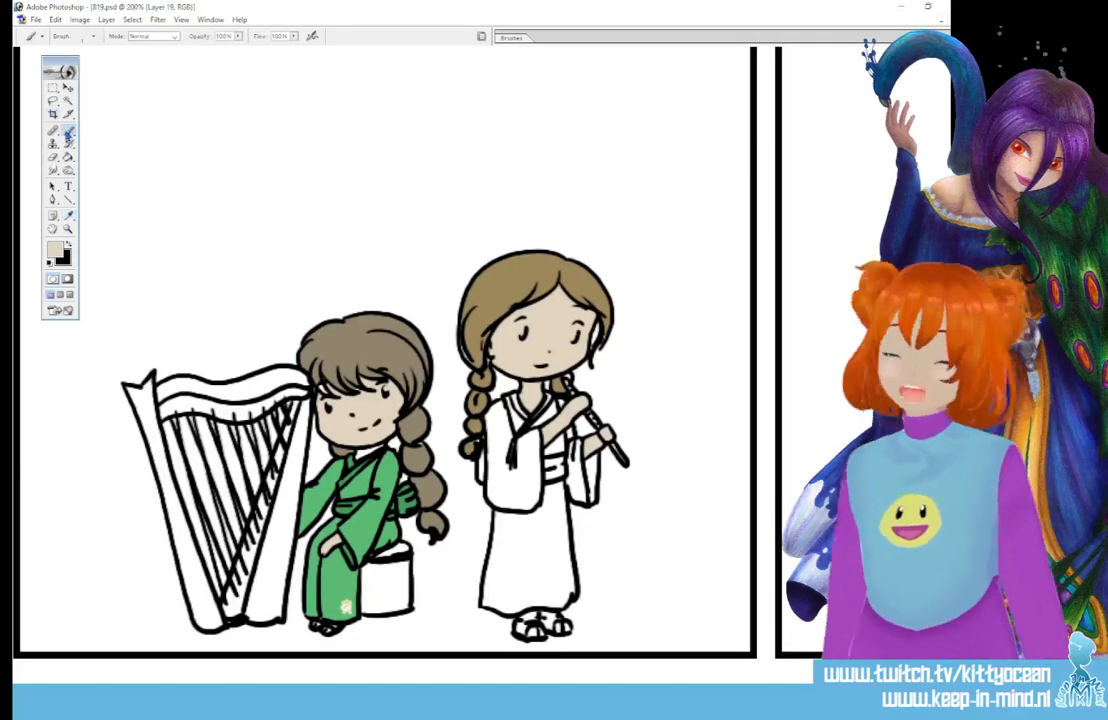
{"action": "left_click", "coordinate": [515, 37]}
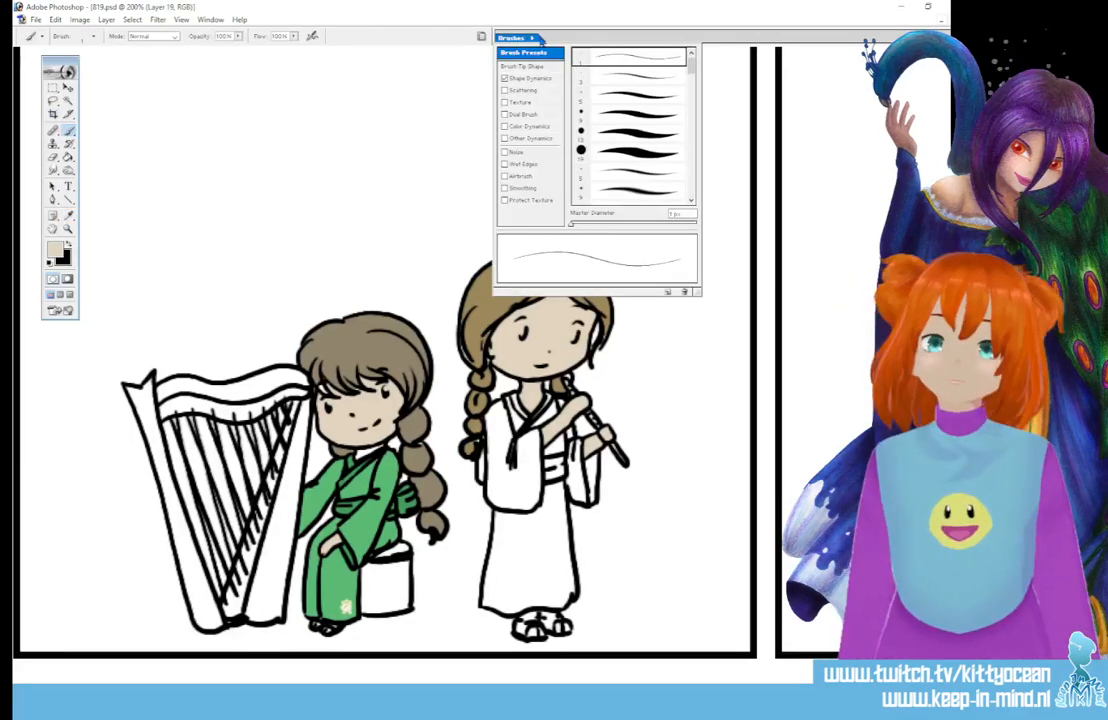
{"action": "left_click", "coordinate": [642, 95]}
{"action": "left_click", "coordinate": [357, 391]}
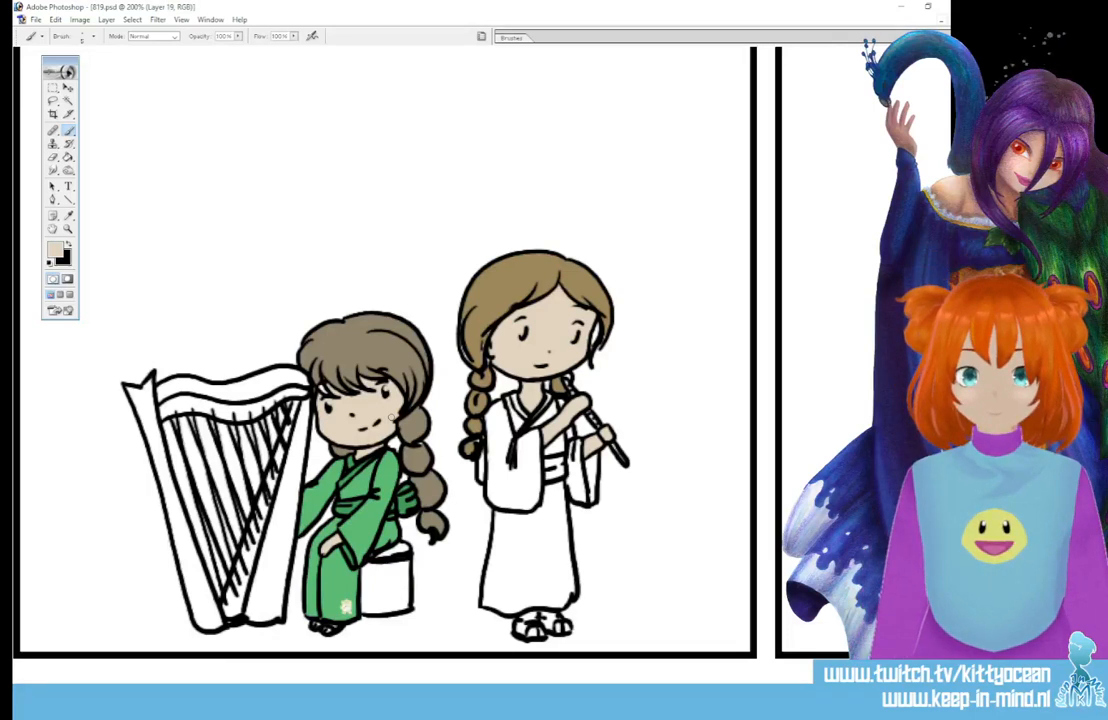
- Select the flute player's hair and every section of both braids with the Magic Wand
{"action": "key", "text": "w"}
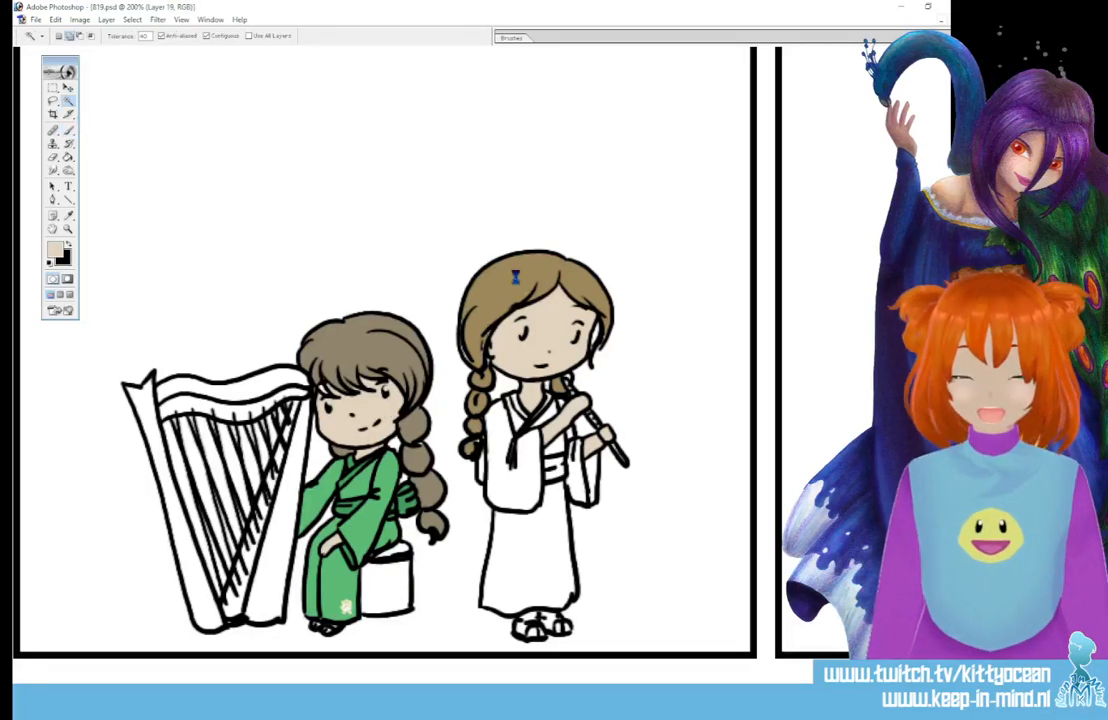
{"action": "left_click", "coordinate": [500, 250]}
{"action": "left_click", "coordinate": [560, 385]}
{"action": "left_click", "coordinate": [482, 380]}
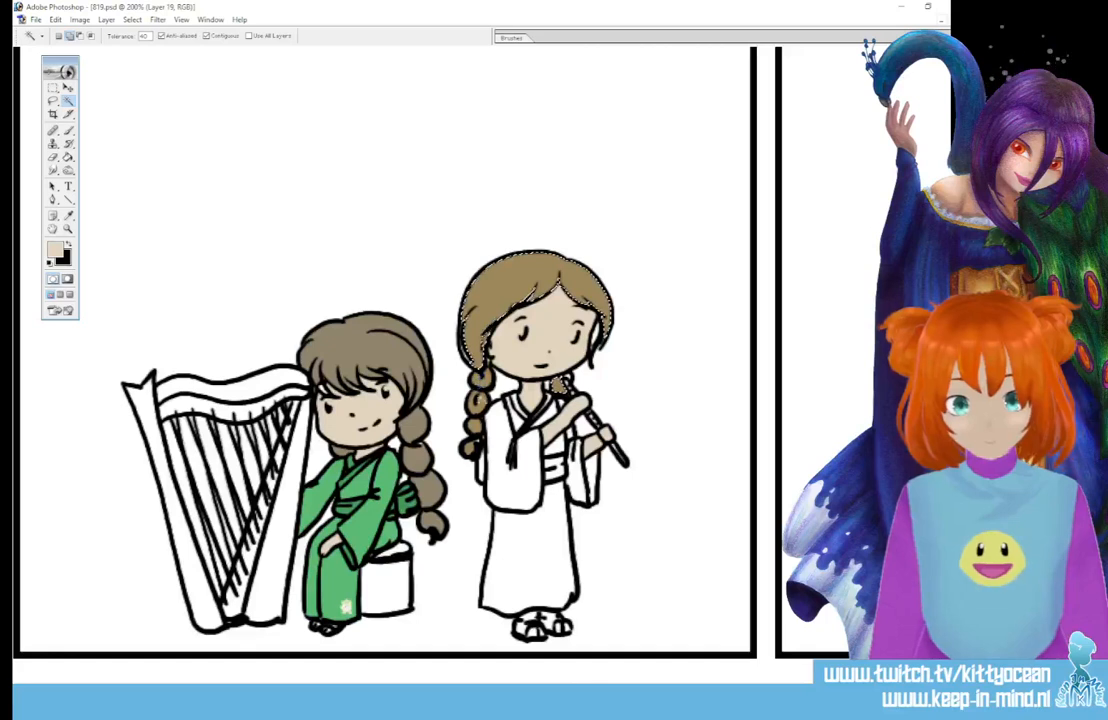
{"action": "left_click", "coordinate": [477, 402]}
{"action": "left_click", "coordinate": [475, 425]}
{"action": "left_click", "coordinate": [468, 449]}
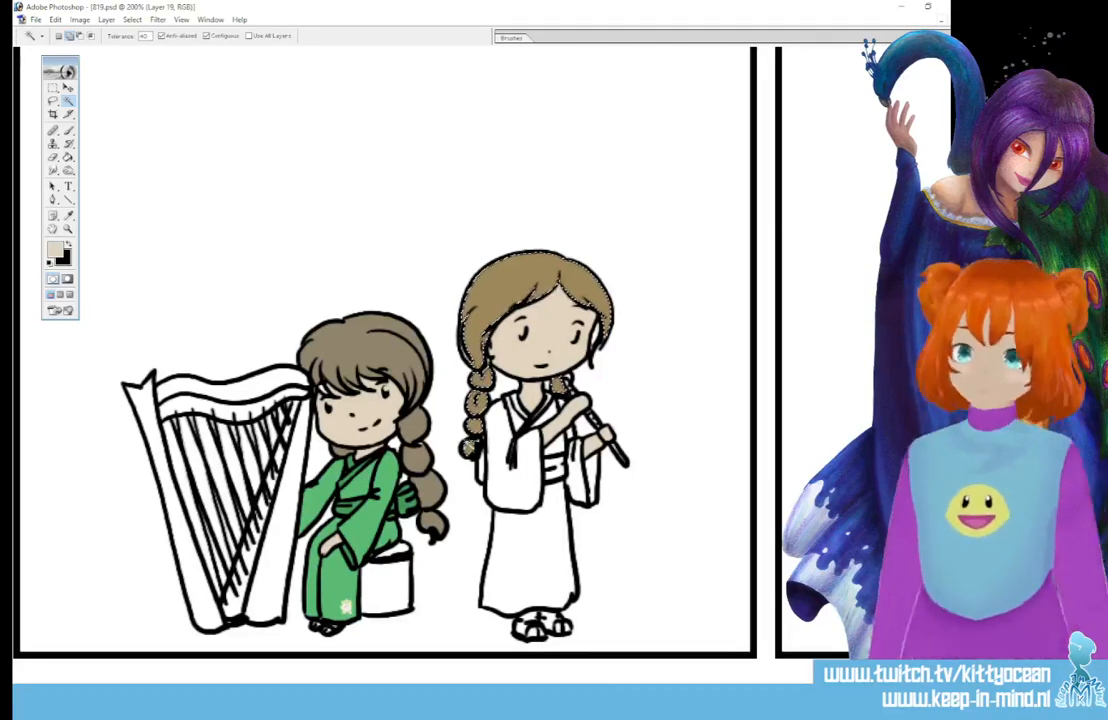
- Shift the selected hair to reddish brown using Hue/Saturation with saturation +19 and lightness +3, and clear the selection
{"action": "key", "text": "ctrl+u"}
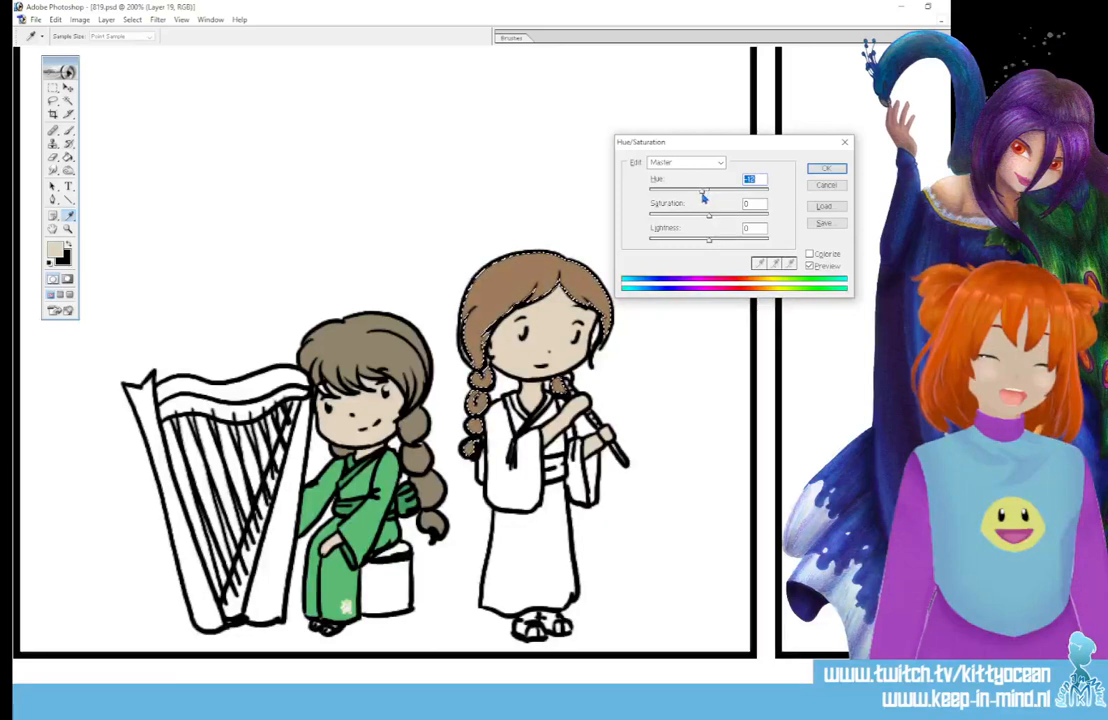
{"action": "left_click_drag", "start_coordinate": [708, 214], "coordinate": [711, 242]}
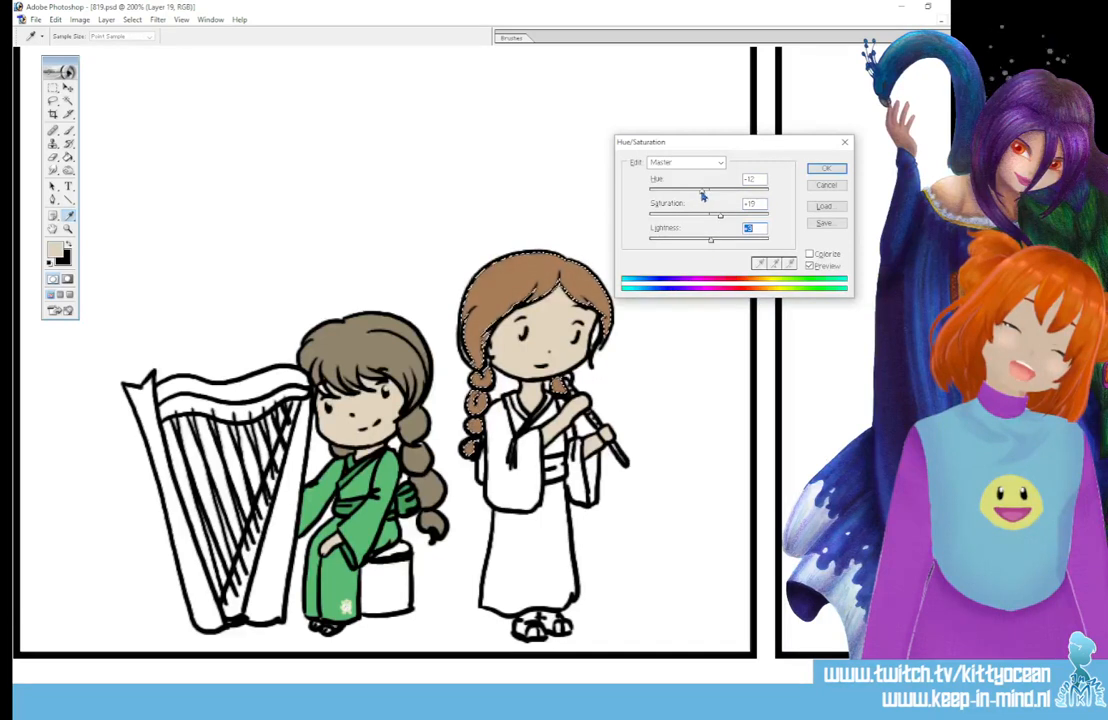
{"action": "left_click", "coordinate": [825, 168]}
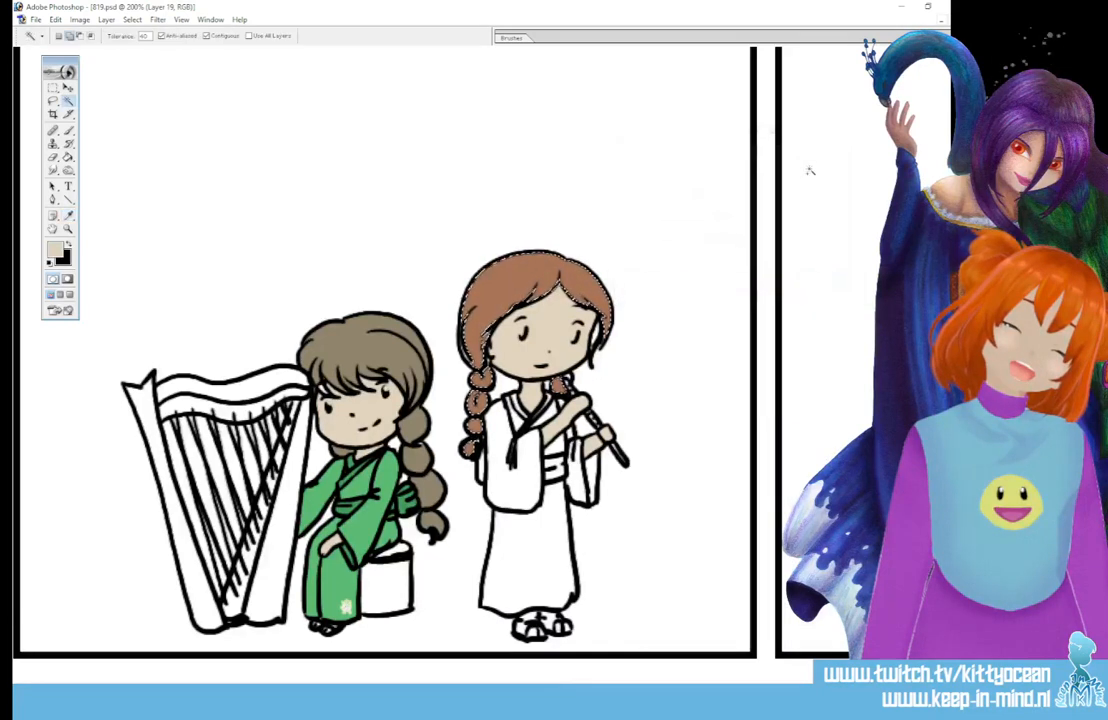
{"action": "key", "text": "ctrl+d"}
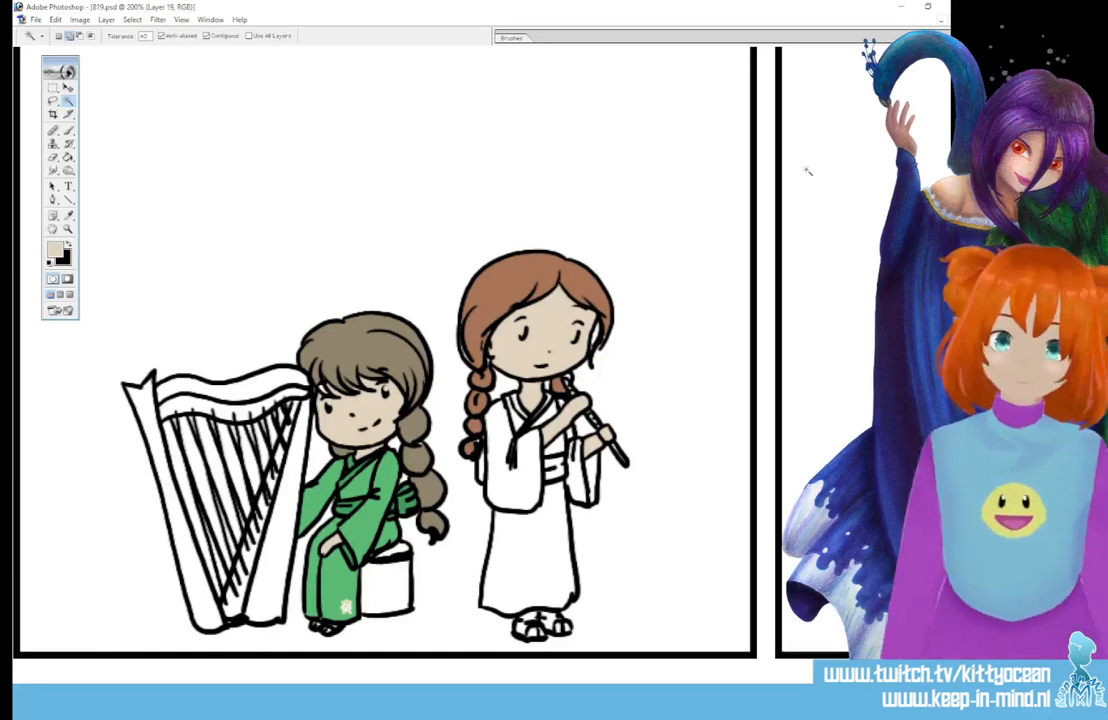
- Pick a light pink-purple with hue 305 and saturation 29 and fill the flute player's kimono bodice, sleeves and skirt
{"action": "left_click", "coordinate": [56, 257]}
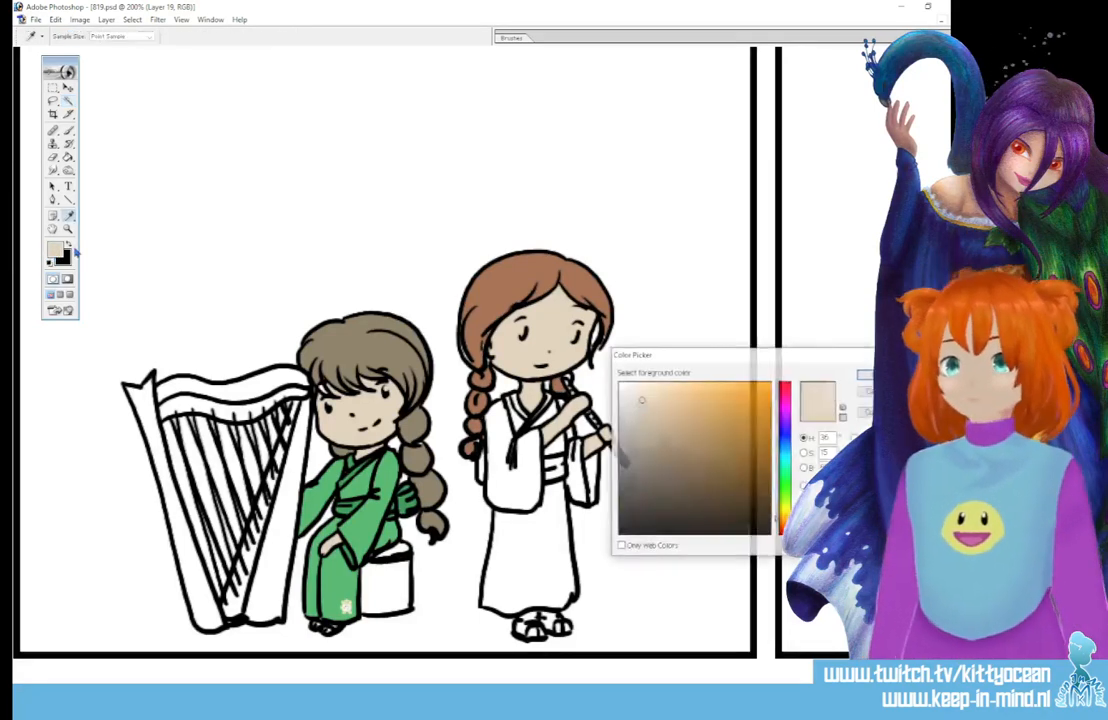
{"action": "left_click", "coordinate": [786, 405]}
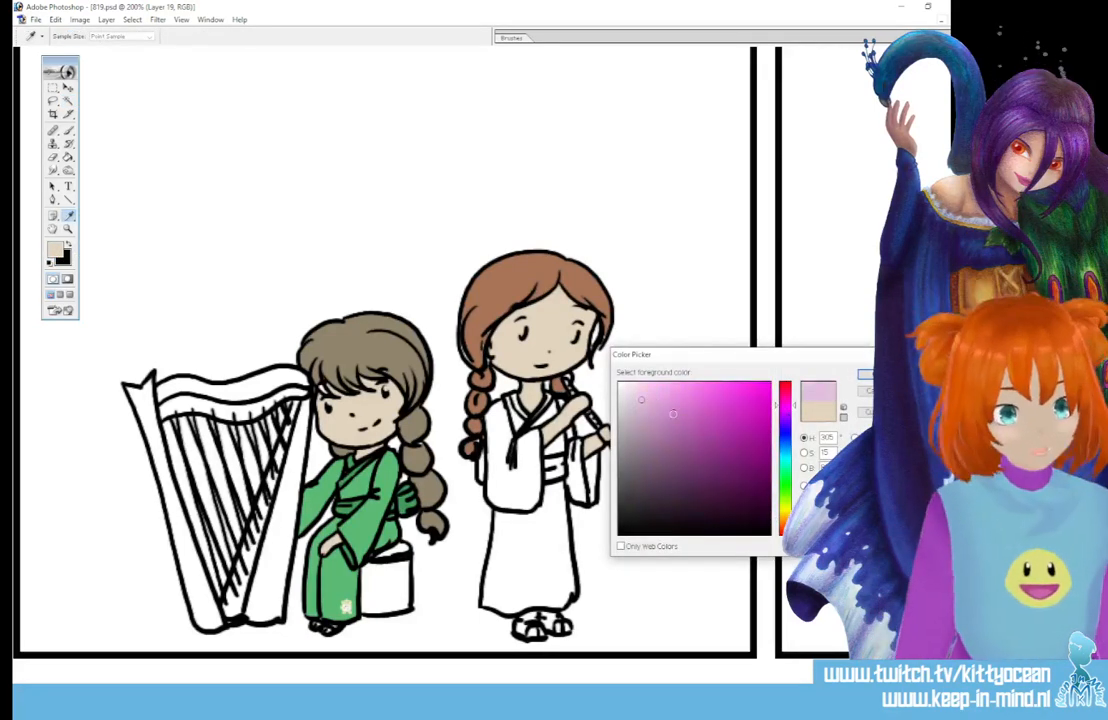
{"action": "left_click", "coordinate": [680, 410]}
{"action": "left_click", "coordinate": [663, 399]}
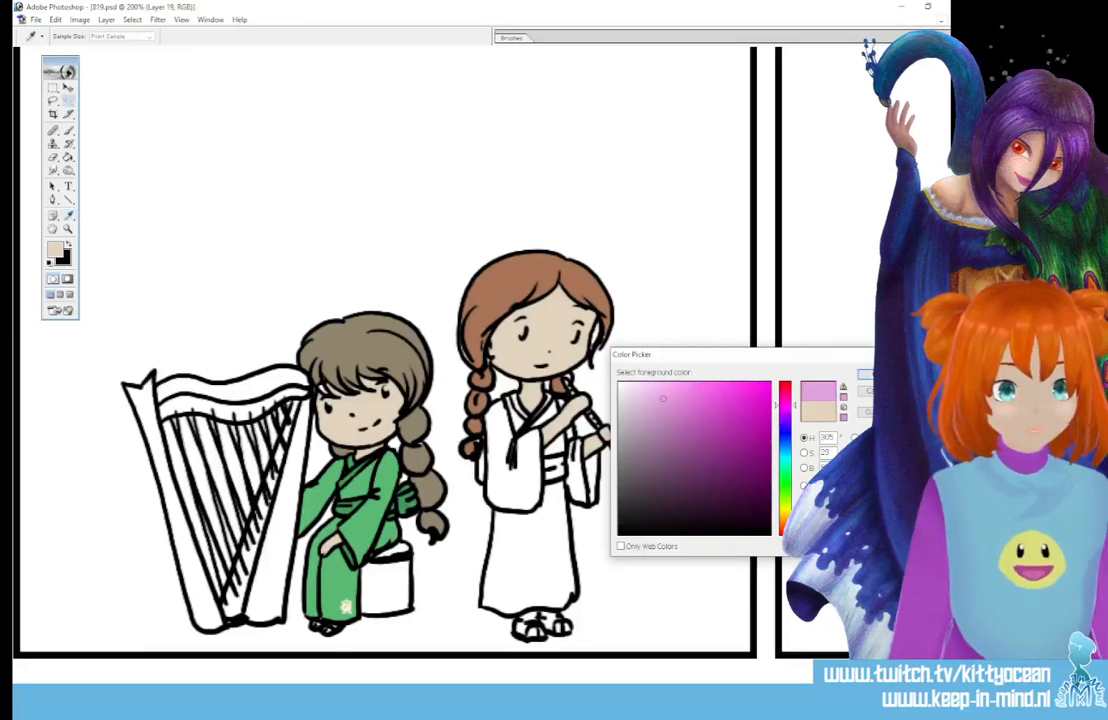
{"action": "left_click", "coordinate": [876, 374]}
{"action": "left_click", "coordinate": [68, 158]}
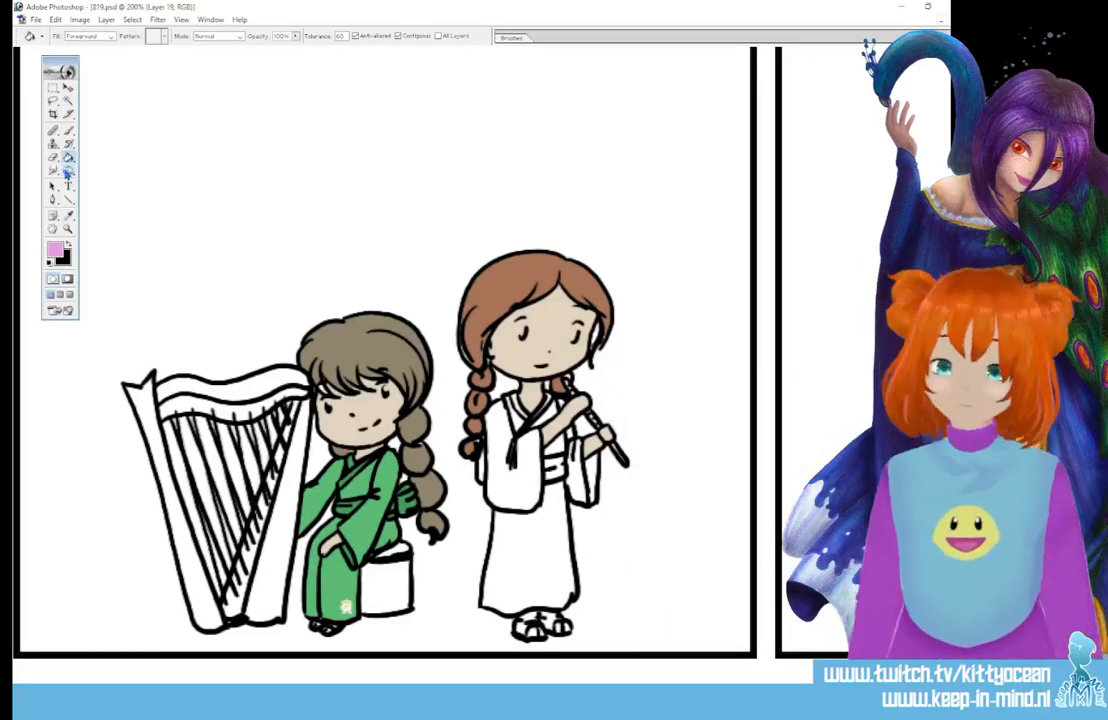
{"action": "left_click", "coordinate": [512, 455]}
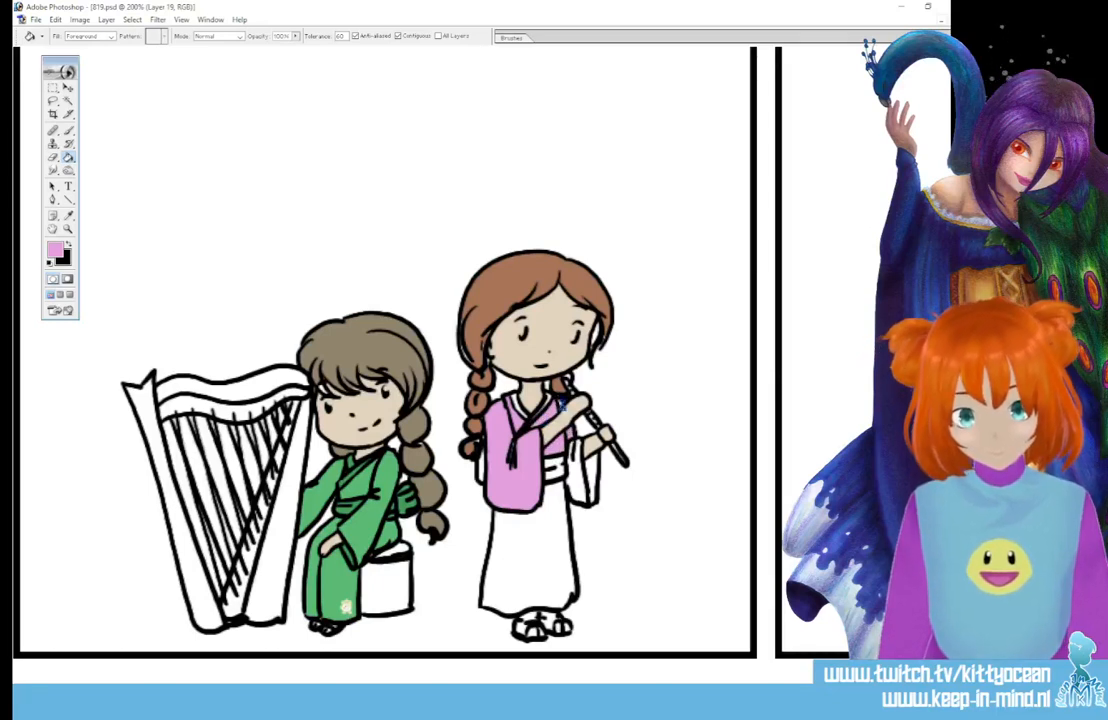
{"action": "left_click", "coordinate": [502, 527]}
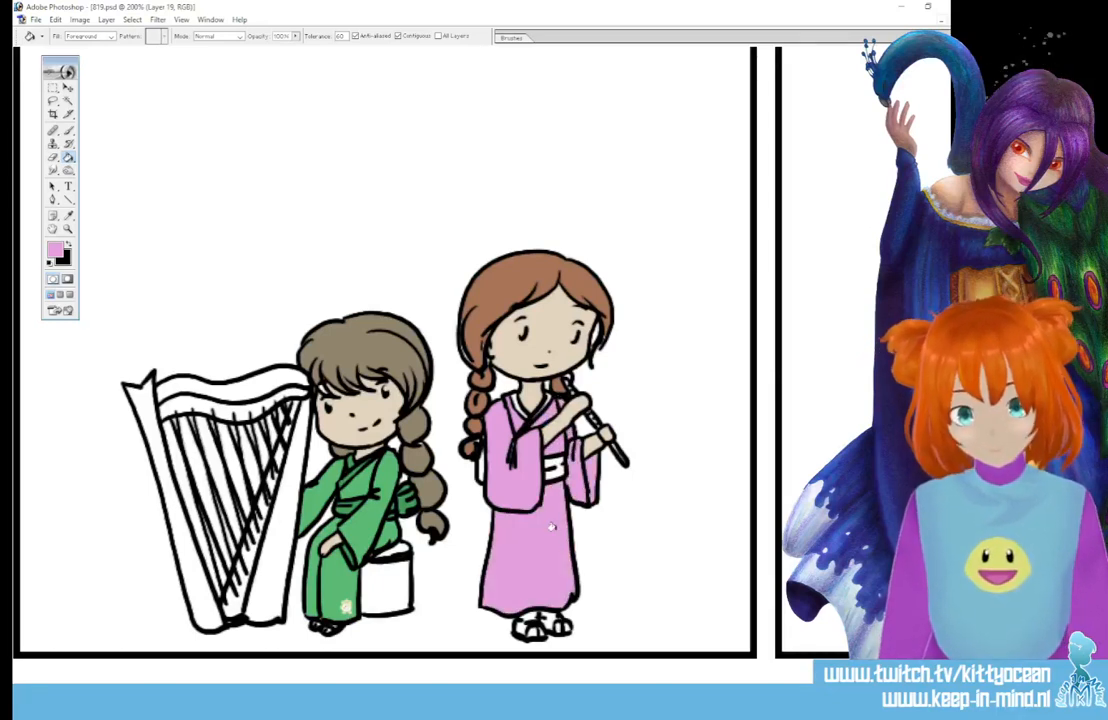
- Pick a pale yellow with hue 65 and saturation 29 and brush the flute player's kimono collar and waist sash
{"action": "left_click", "coordinate": [55, 249]}
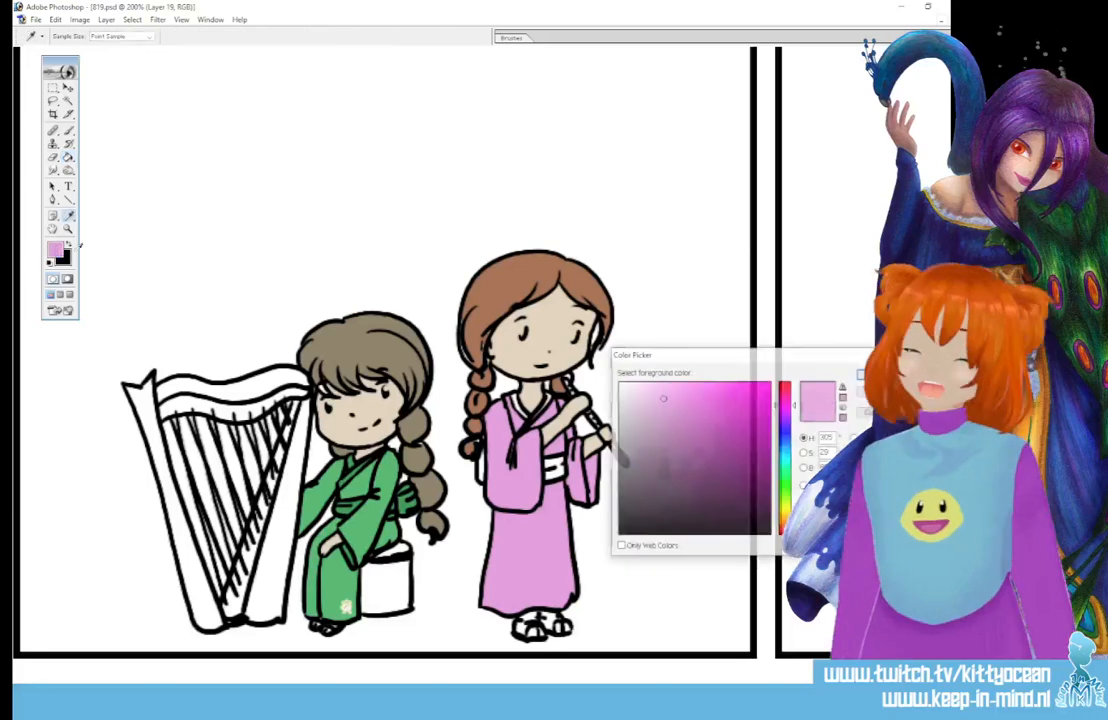
{"action": "left_click", "coordinate": [786, 507]}
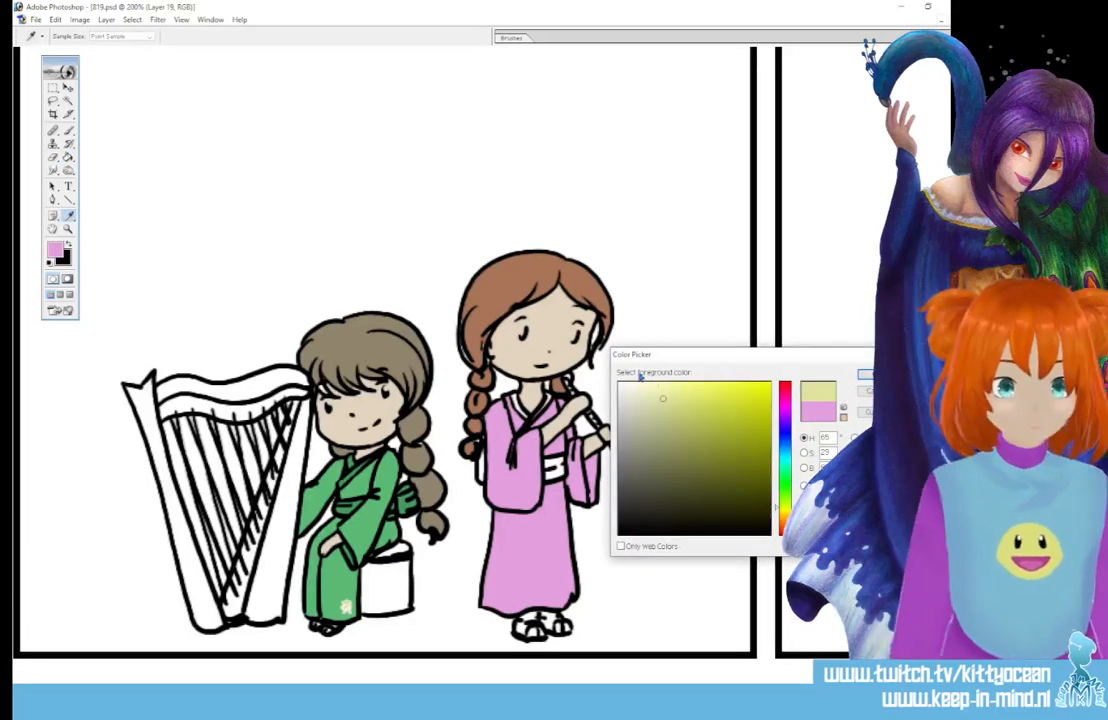
{"action": "key", "text": "Return"}
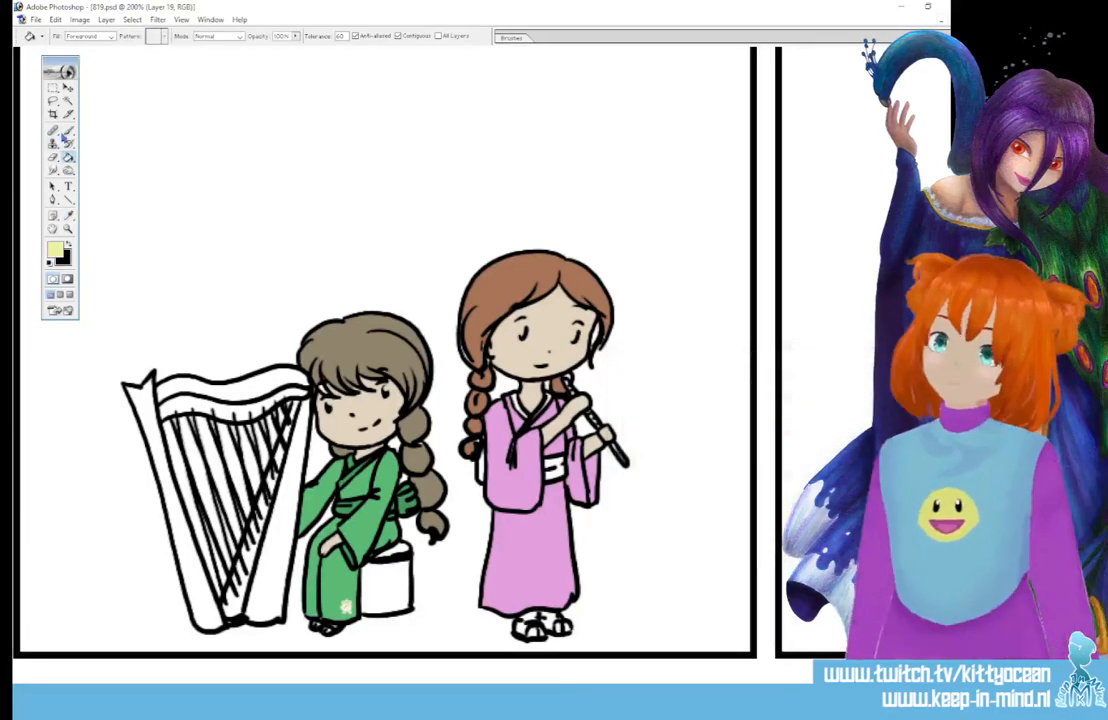
{"action": "left_click", "coordinate": [69, 132]}
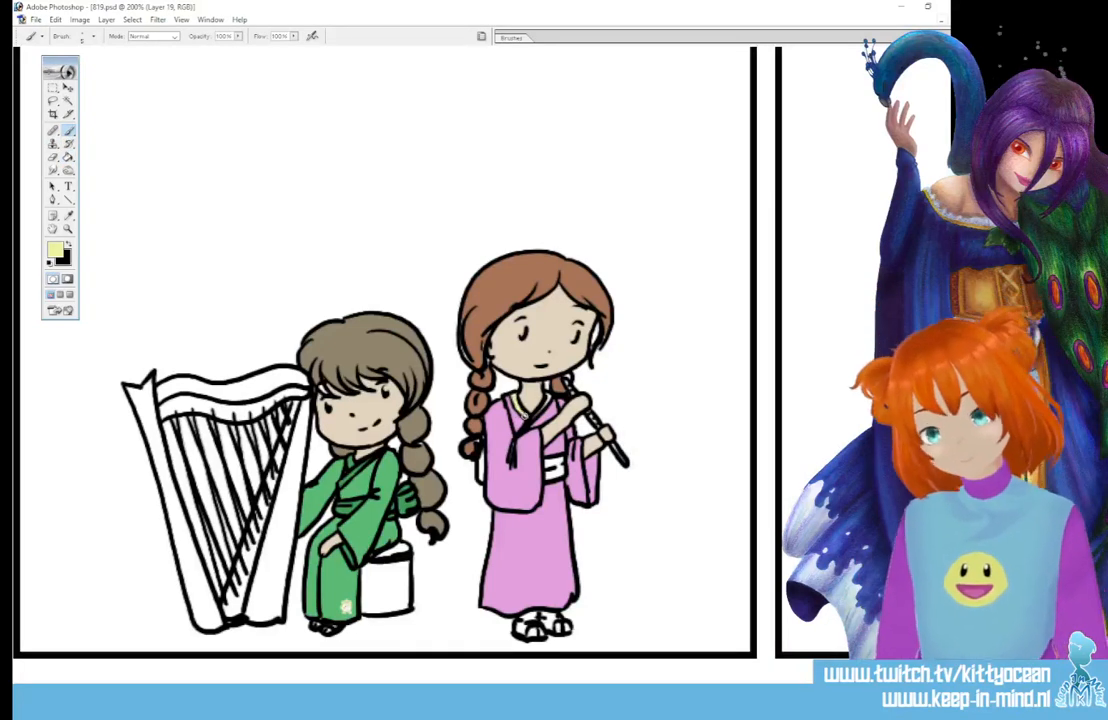
{"action": "left_click_drag", "start_coordinate": [547, 394], "coordinate": [534, 412]}
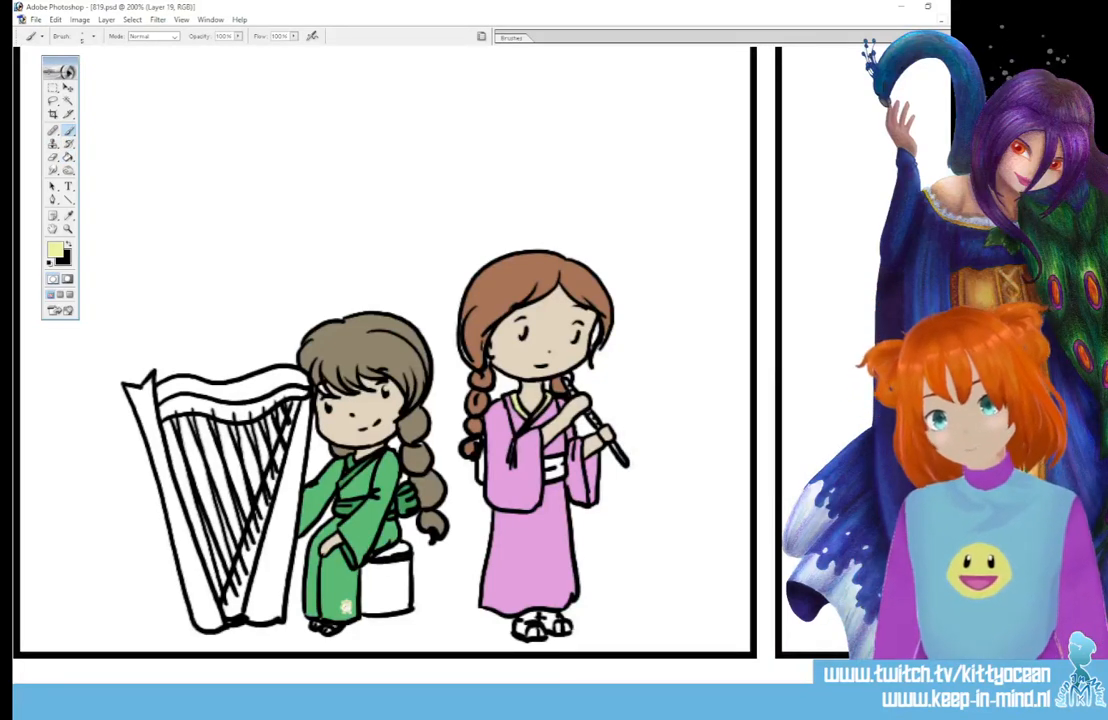
{"action": "mouse_move", "coordinate": [547, 463]}
{"action": "left_mouse_down"}
{"action": "mouse_move", "coordinate": [549, 477]}
{"action": "mouse_move", "coordinate": [560, 459]}
{"action": "left_mouse_up"}
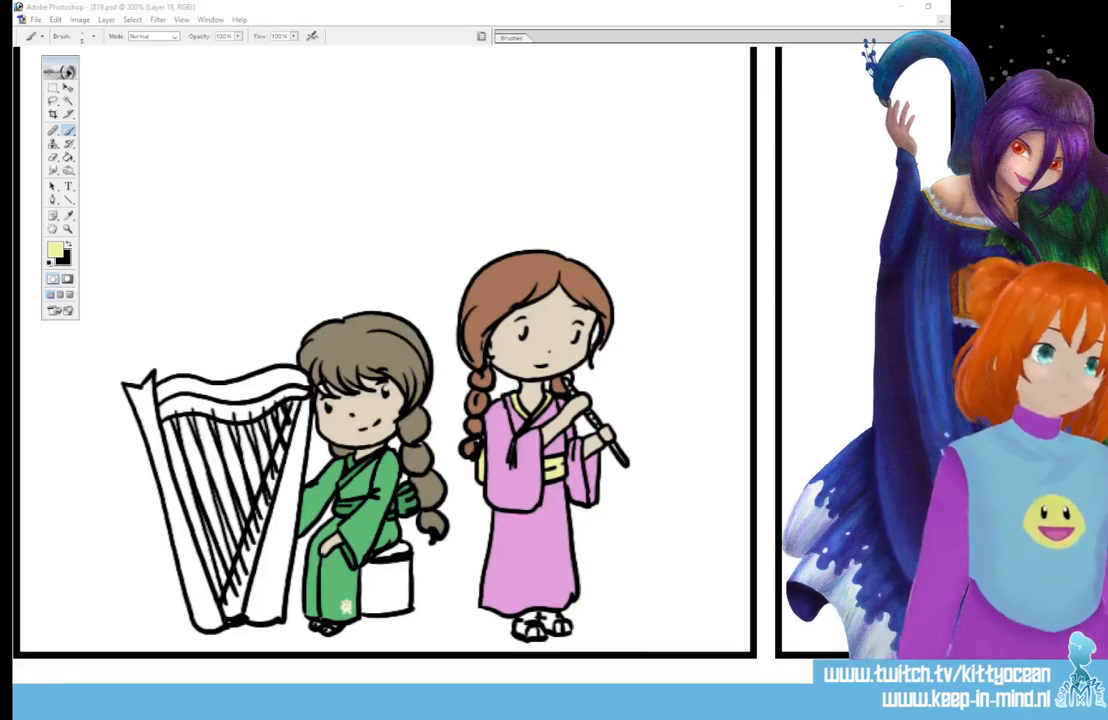
- Touch up the flute player's hair with its sampled reddish brown and brush white highlights into her eyes
{"action": "left_click", "coordinate": [69, 217]}
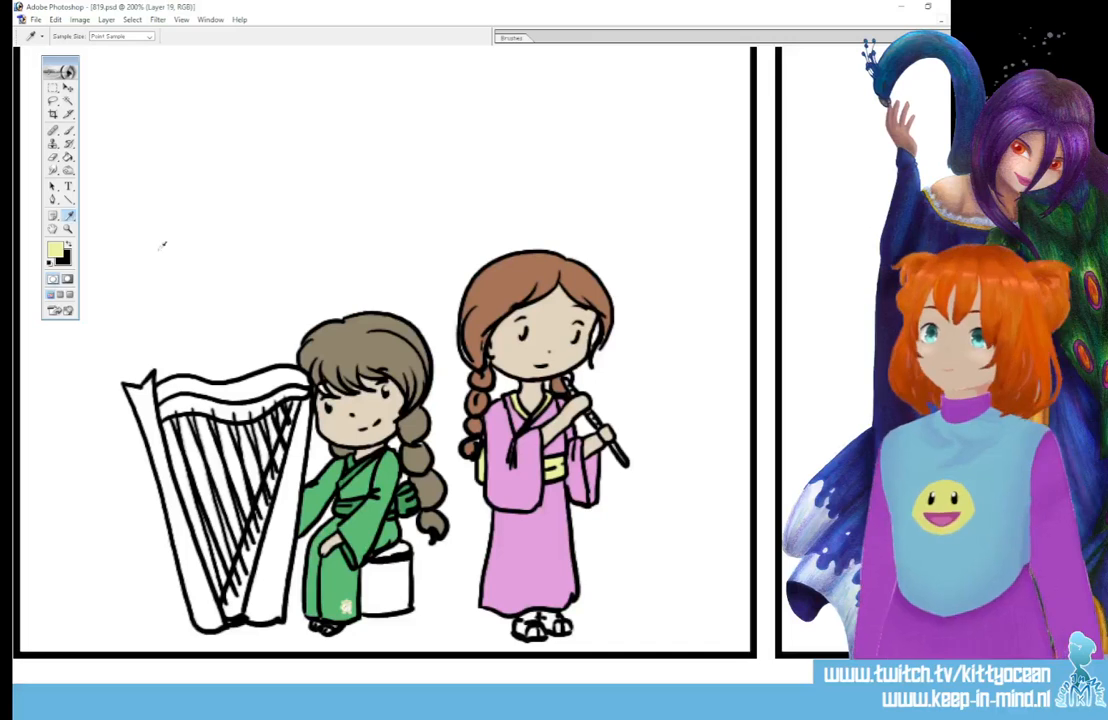
{"action": "left_click", "coordinate": [496, 294]}
{"action": "left_click", "coordinate": [70, 131]}
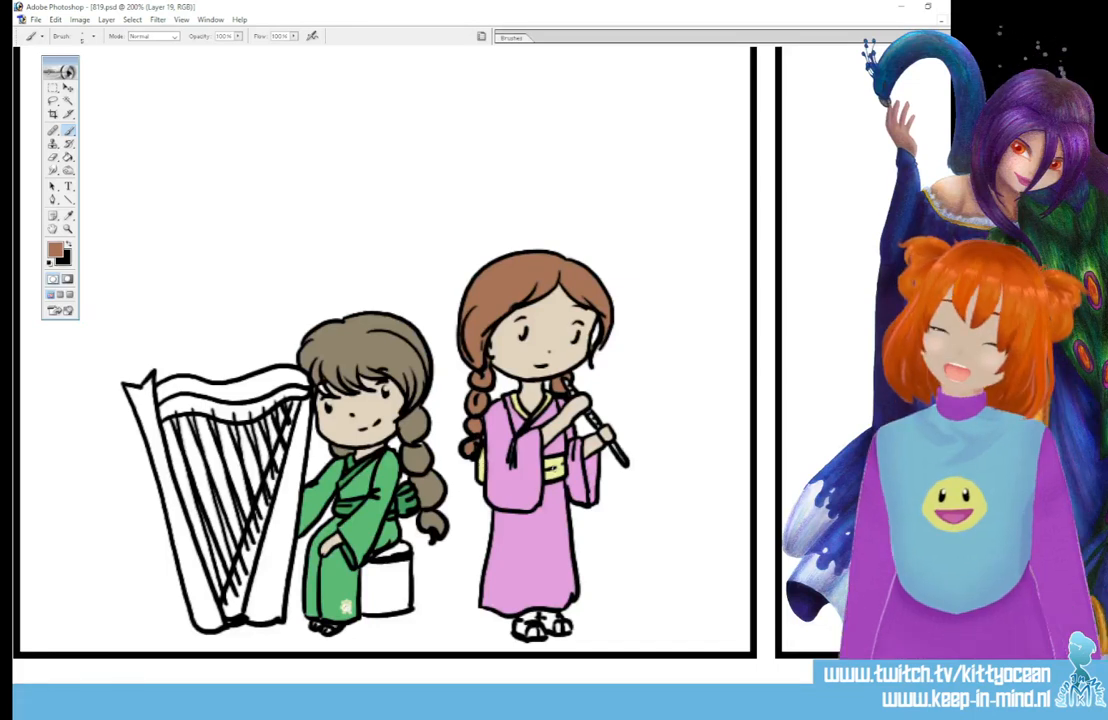
{"action": "key", "text": "d"}
{"action": "key", "text": "x"}
- Sample the brown of the harpist's hair and touch up the gaps in her fringe with the brush
{"action": "key", "text": "i"}
{"action": "left_click", "coordinate": [370, 340]}
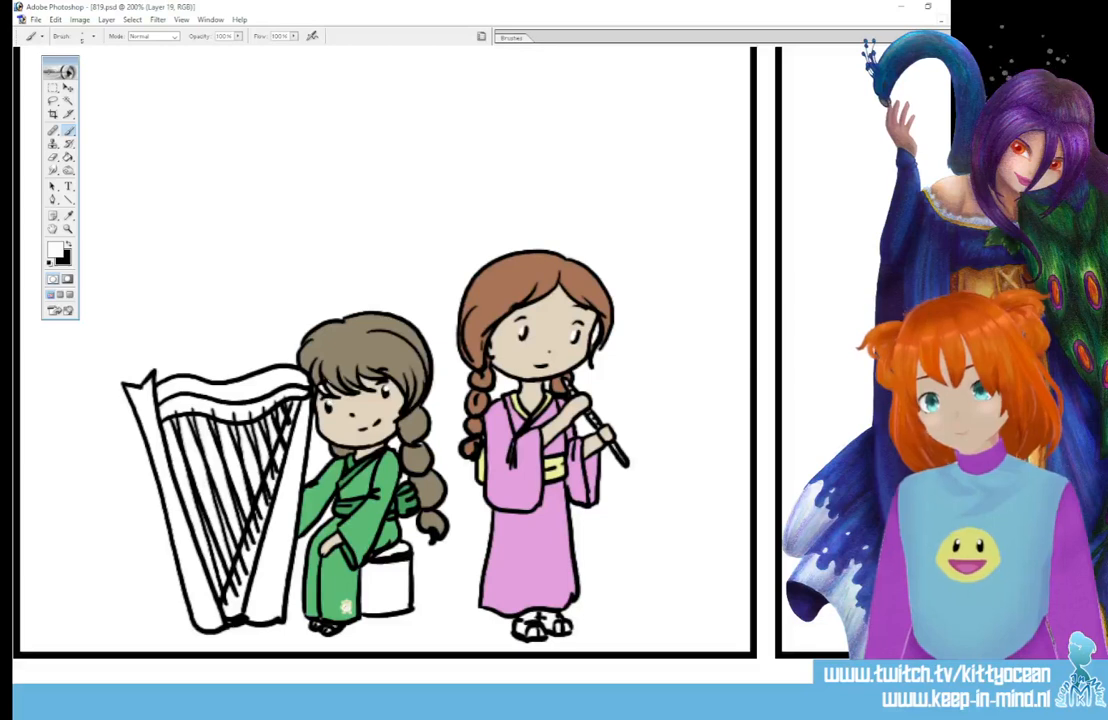
{"action": "key", "text": "b"}
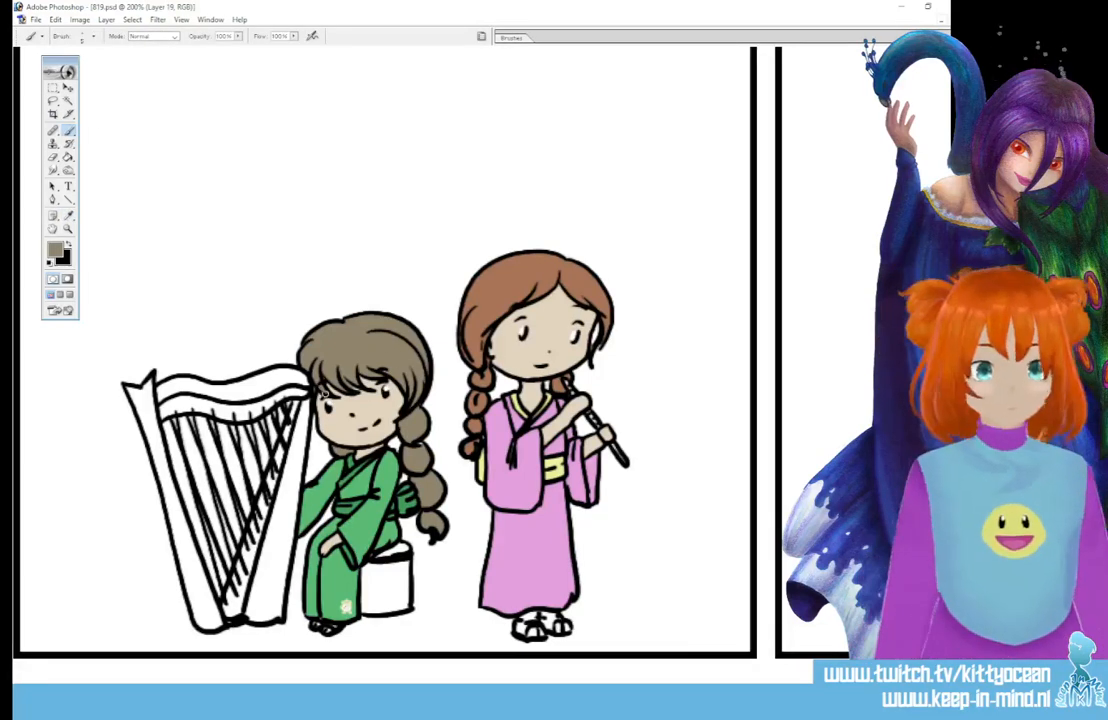
- Paint an off-white motif, hue 40 and saturation 2, low on the flute player's skirt and shade it with light grey
{"action": "left_click", "coordinate": [55, 250]}
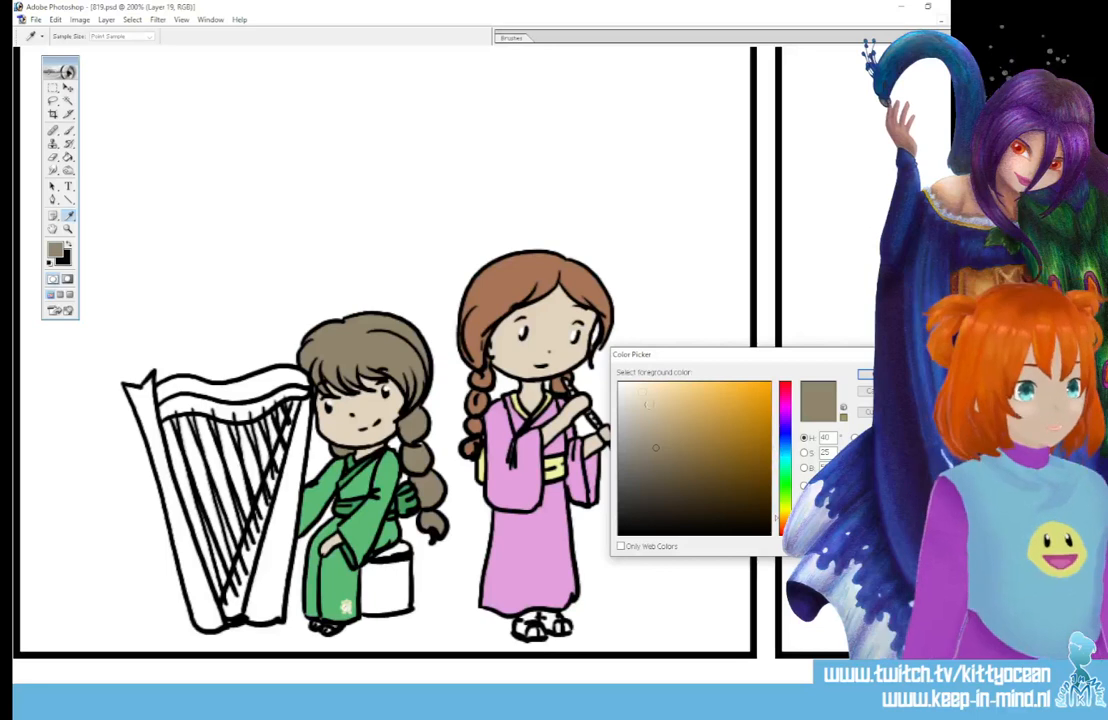
{"action": "left_click", "coordinate": [625, 385]}
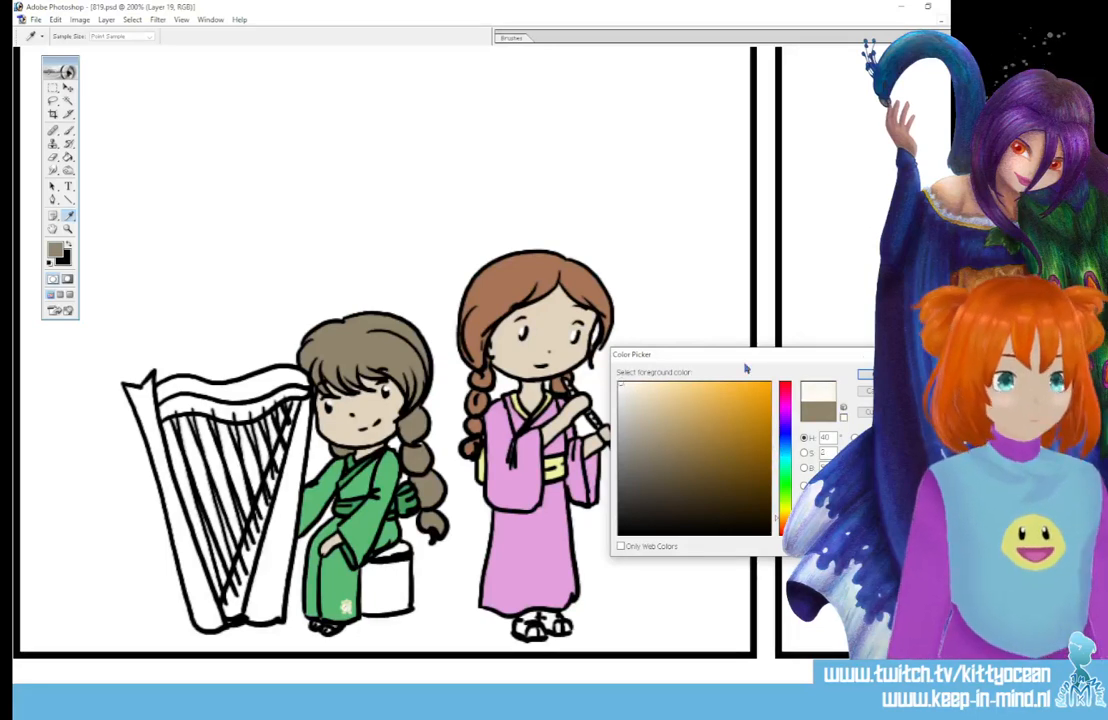
{"action": "left_click", "coordinate": [864, 374]}
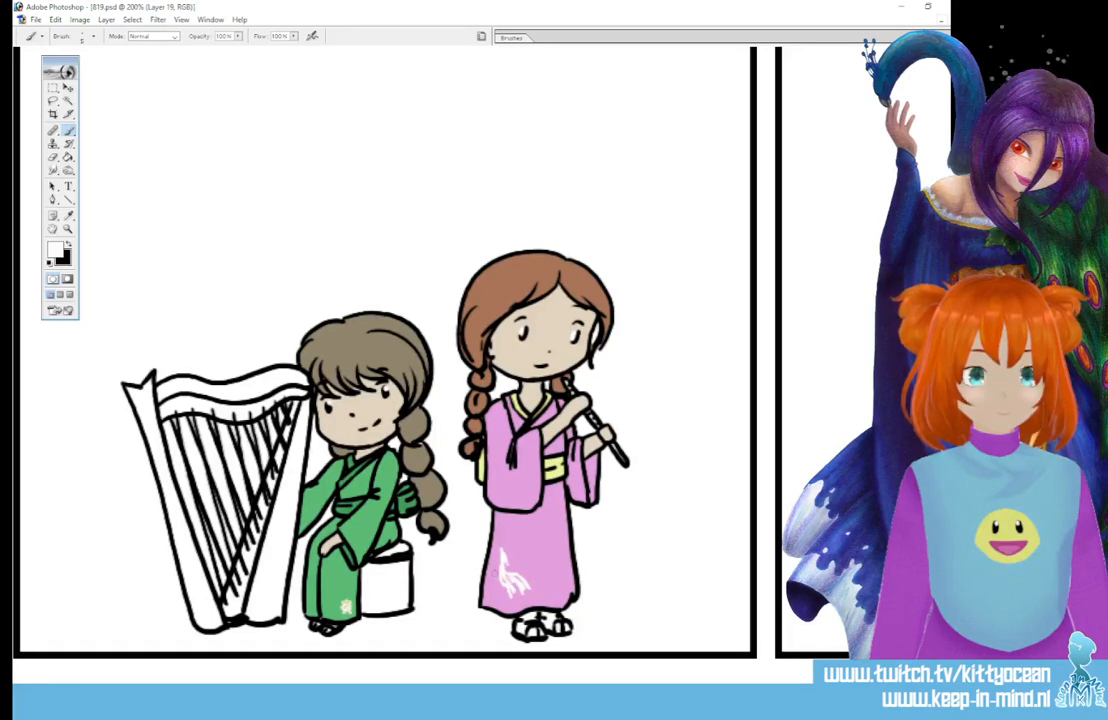
{"action": "left_click", "coordinate": [58, 247]}
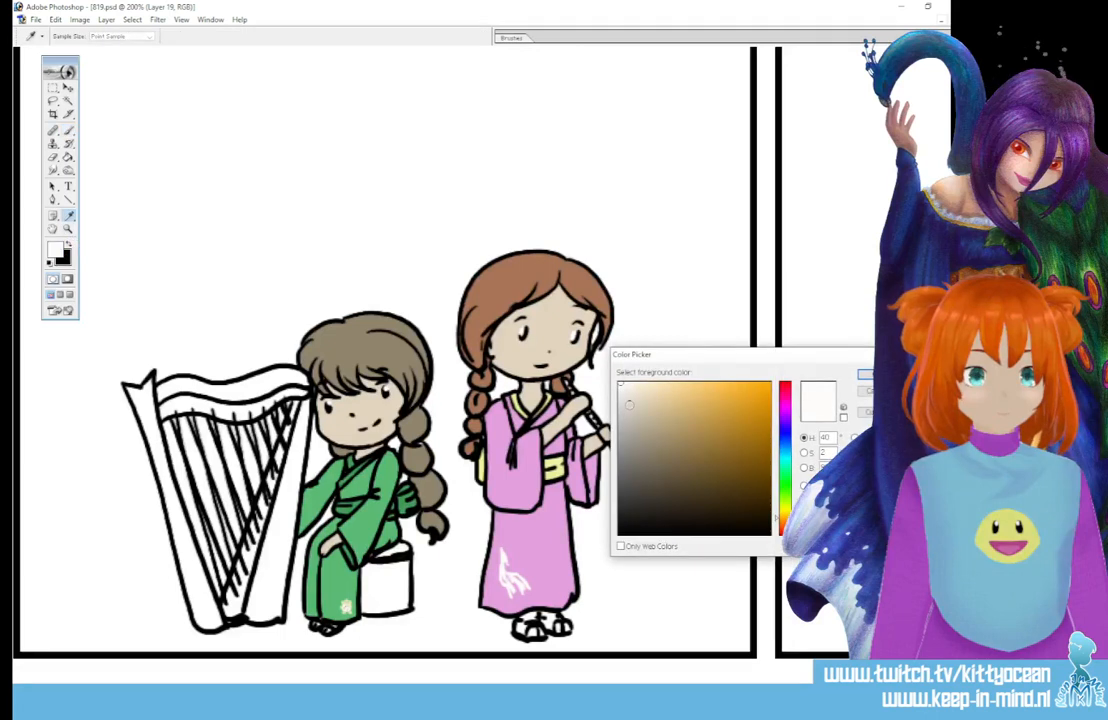
{"action": "key", "text": "Return"}
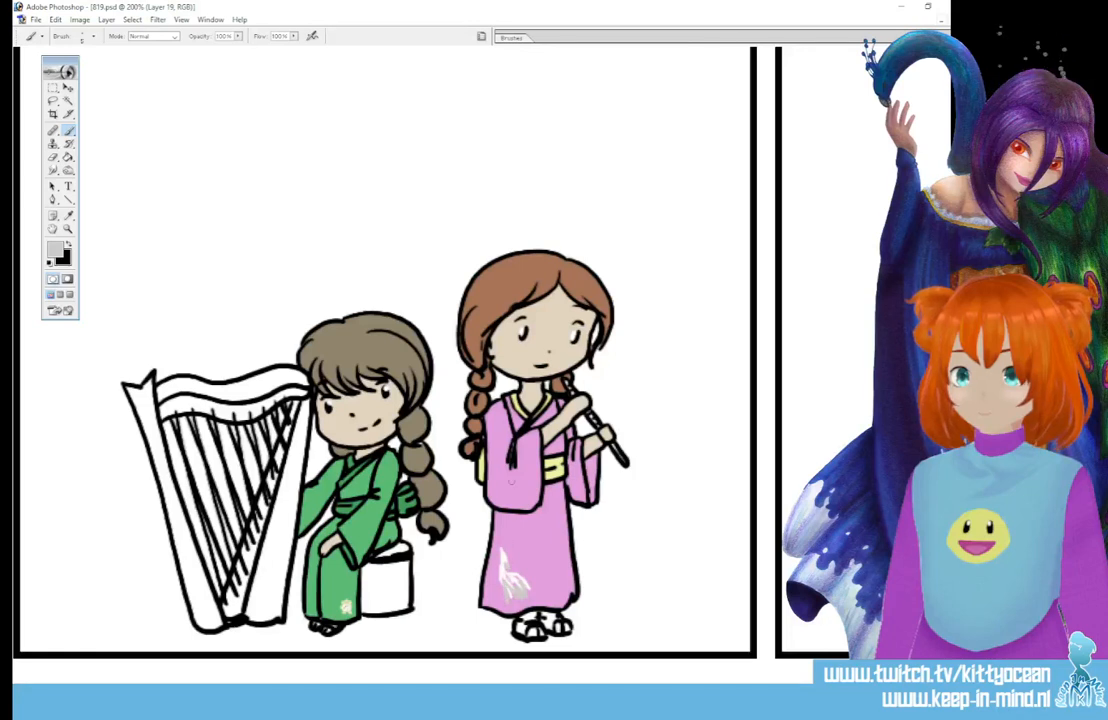
- Pick a soft pink with hue 339 and saturation 37 and brush pink accents into the white skirt motif
{"action": "left_click", "coordinate": [57, 249]}
{"action": "left_click", "coordinate": [785, 391]}
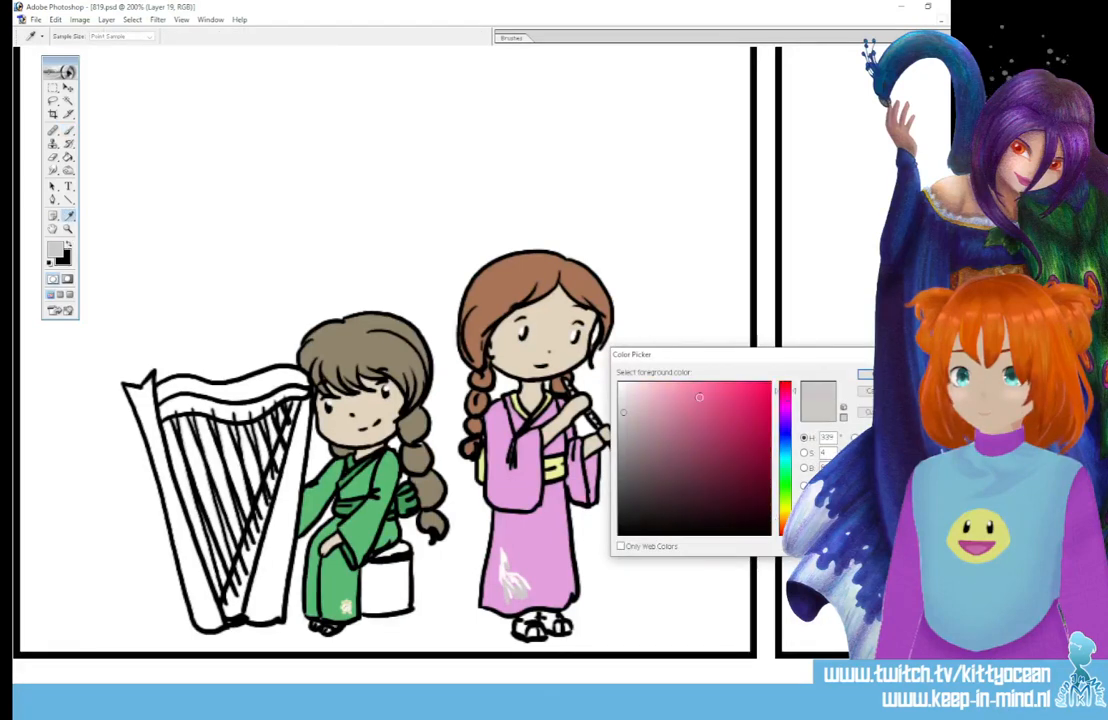
{"action": "left_click", "coordinate": [683, 431]}
{"action": "left_click", "coordinate": [867, 375]}
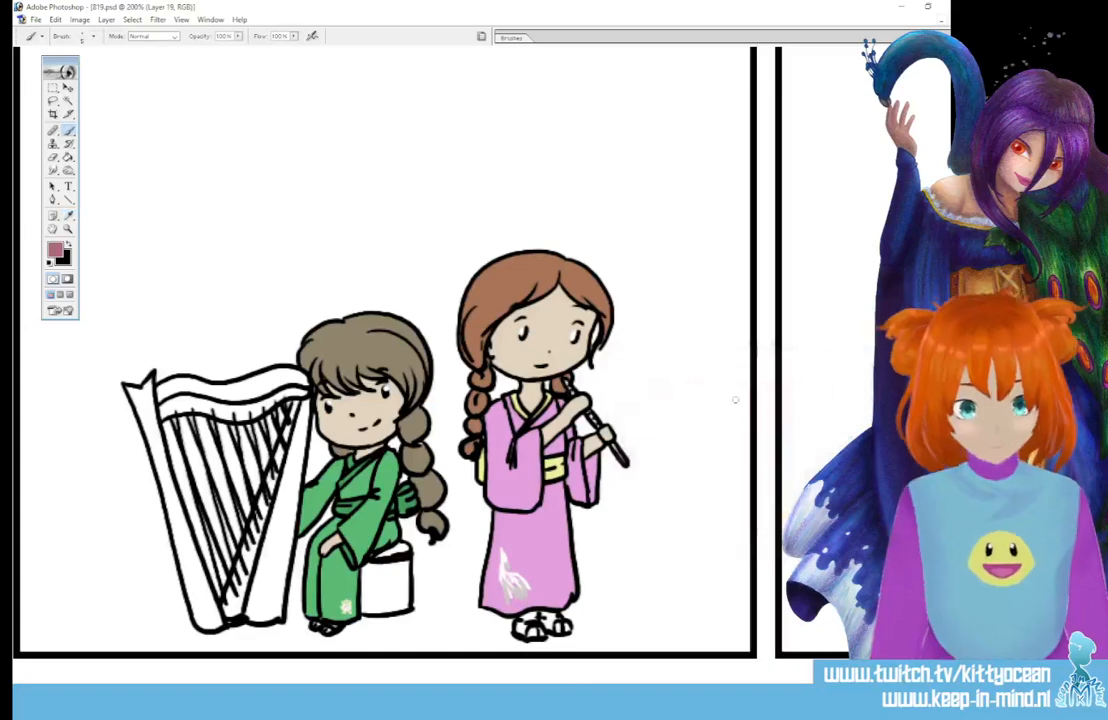
{"action": "left_click", "coordinate": [57, 250]}
{"action": "left_click", "coordinate": [674, 405]}
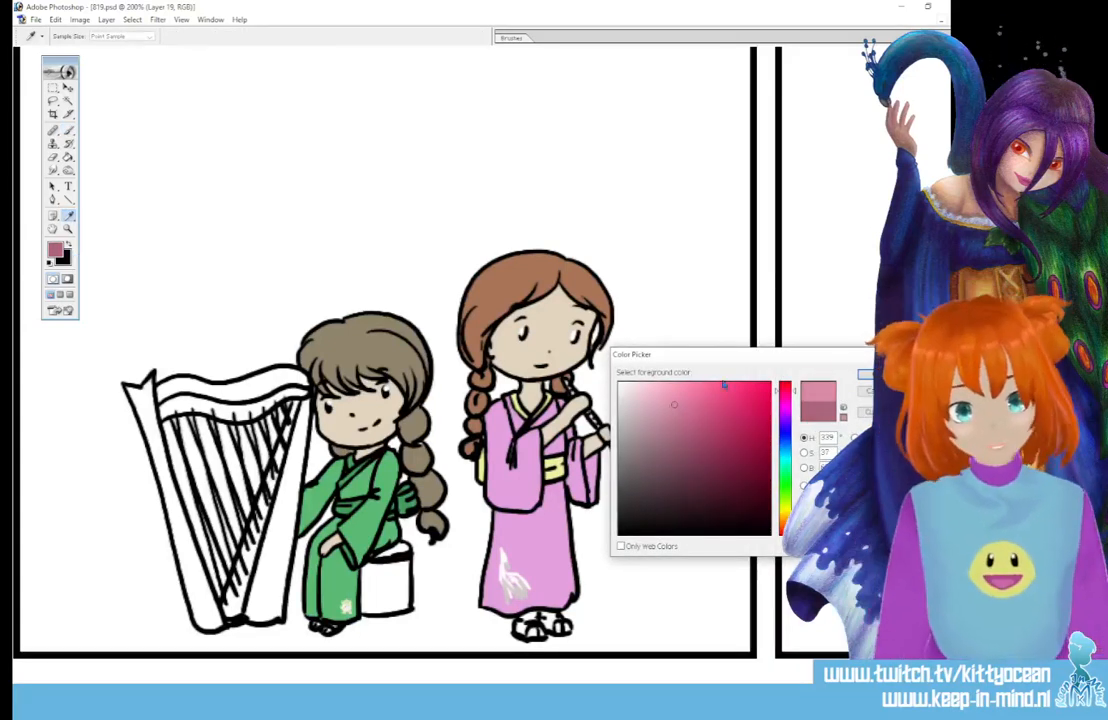
{"action": "left_click", "coordinate": [867, 375]}
{"action": "key", "text": "b"}
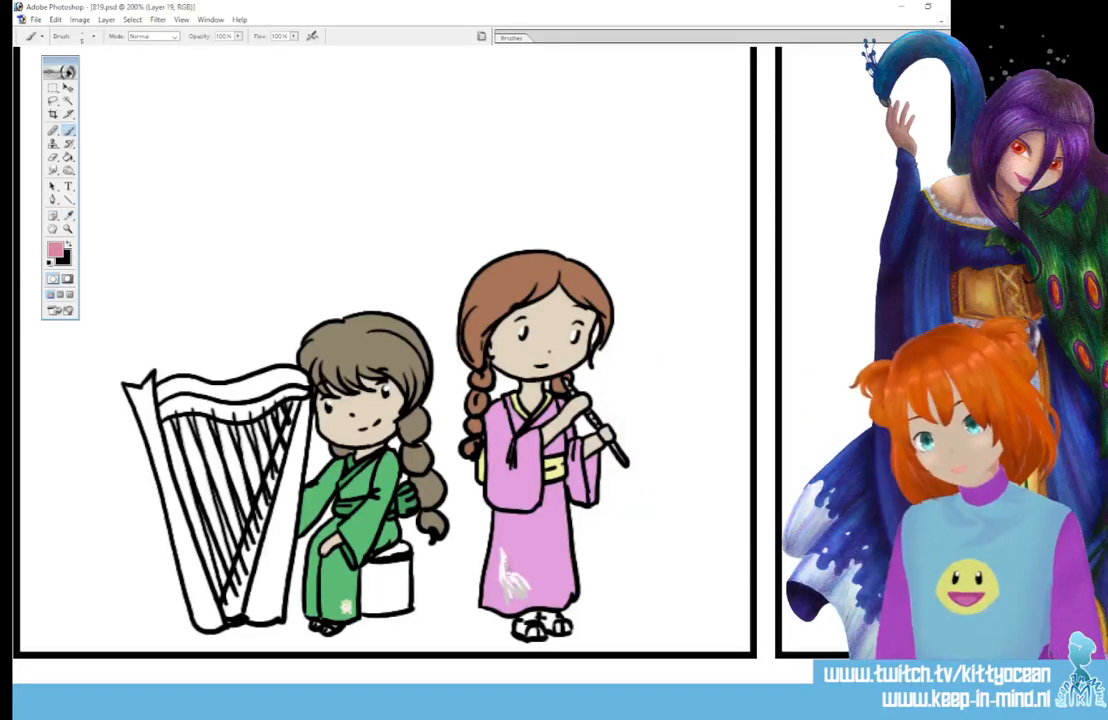
{"action": "left_click_drag", "start_coordinate": [514, 578], "coordinate": [527, 591]}
{"action": "left_click_drag", "start_coordinate": [503, 562], "coordinate": [510, 582]}
- Keep the pink as background colour and pick a medium grey for detailing the skirt motif
{"action": "key", "text": "x"}
{"action": "left_click", "coordinate": [56, 250]}
{"action": "left_click", "coordinate": [620, 442]}
{"action": "left_click", "coordinate": [867, 375]}
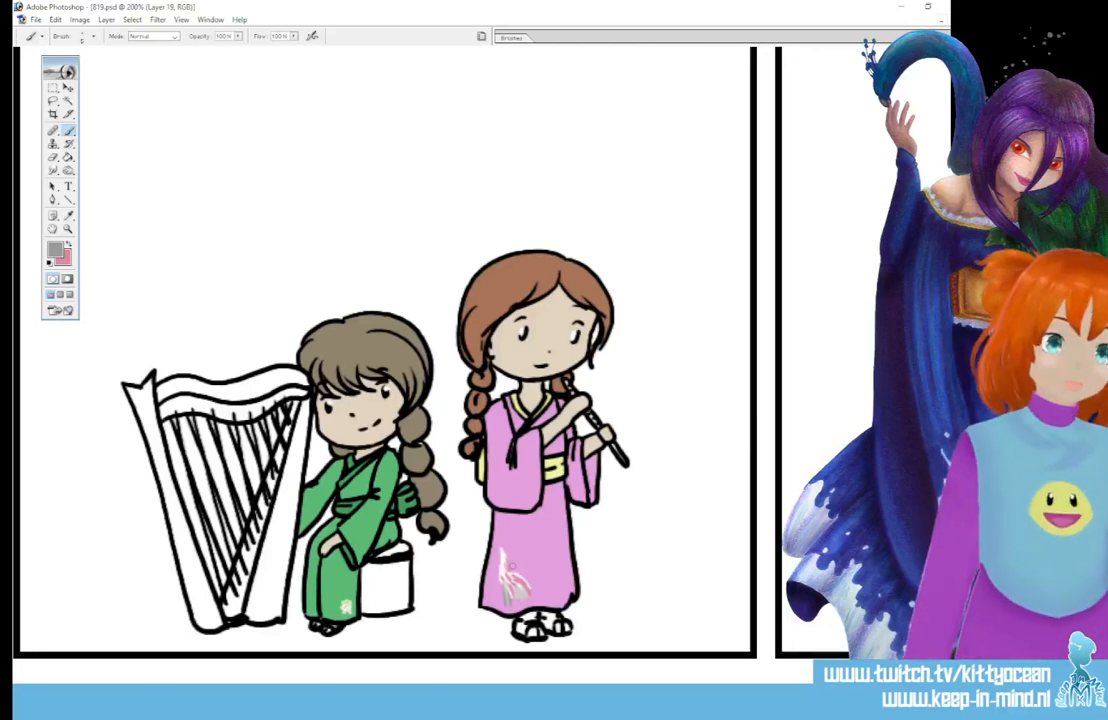
- Pick a soft green with hue 106 and saturation 25 and brush grass blades around the skirt motif
{"action": "left_click", "coordinate": [68, 215]}
{"action": "left_click", "coordinate": [54, 248]}
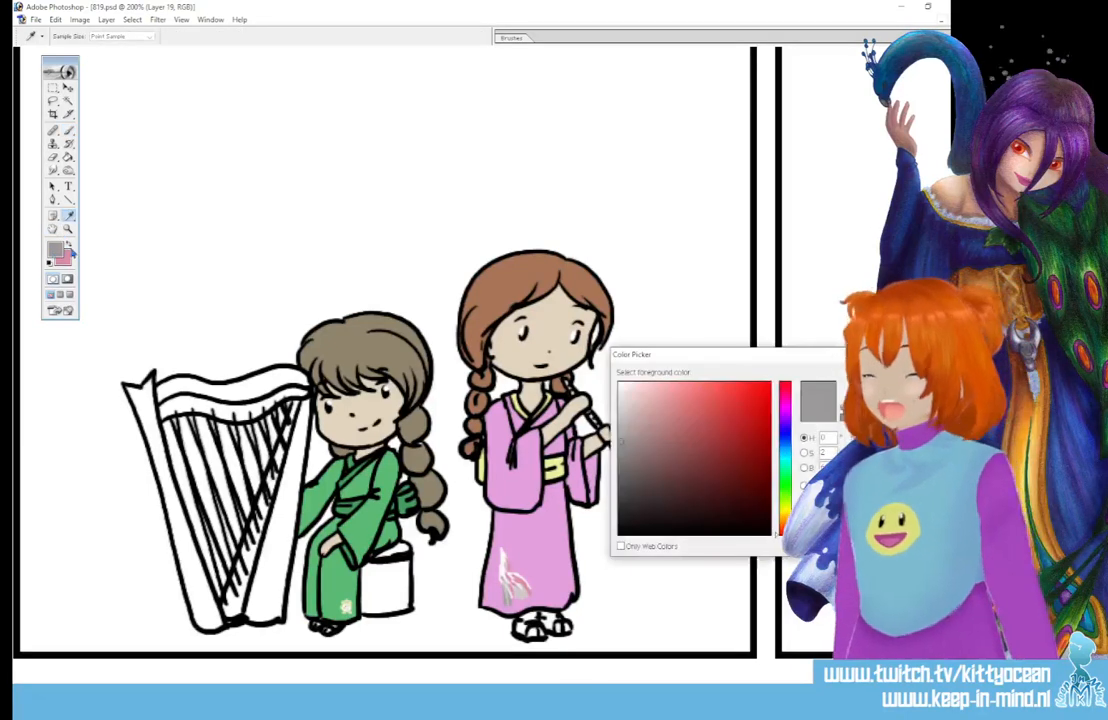
{"action": "left_click", "coordinate": [784, 490]}
{"action": "left_click", "coordinate": [657, 411]}
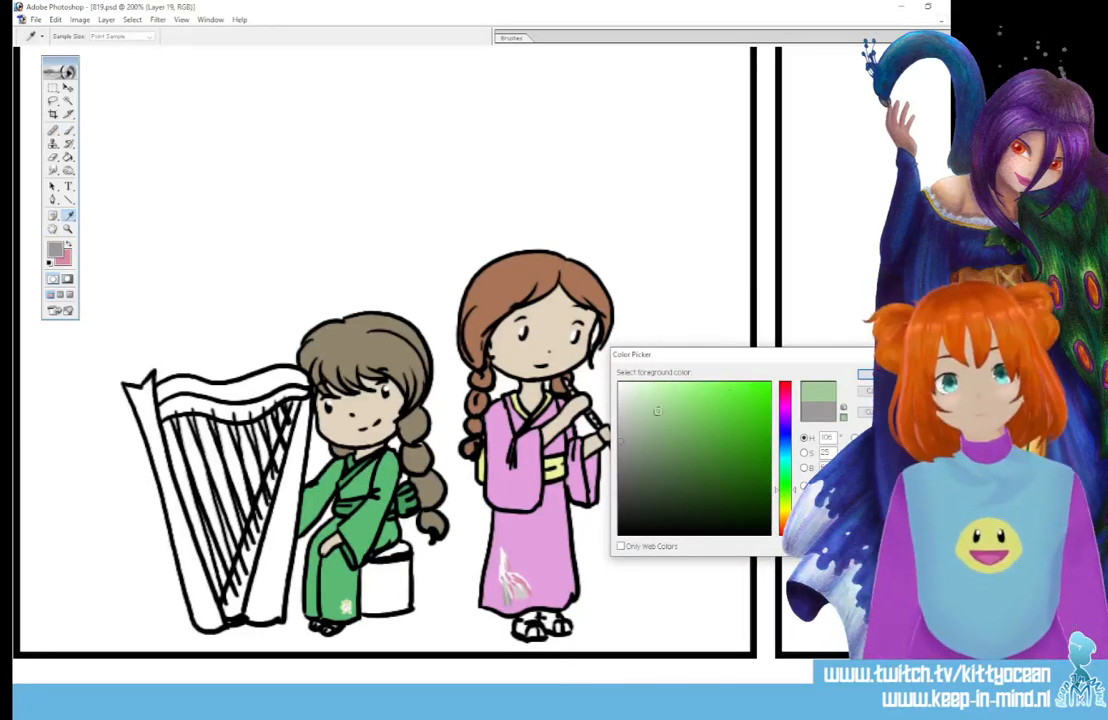
{"action": "key", "text": "Return"}
{"action": "key", "text": "b"}
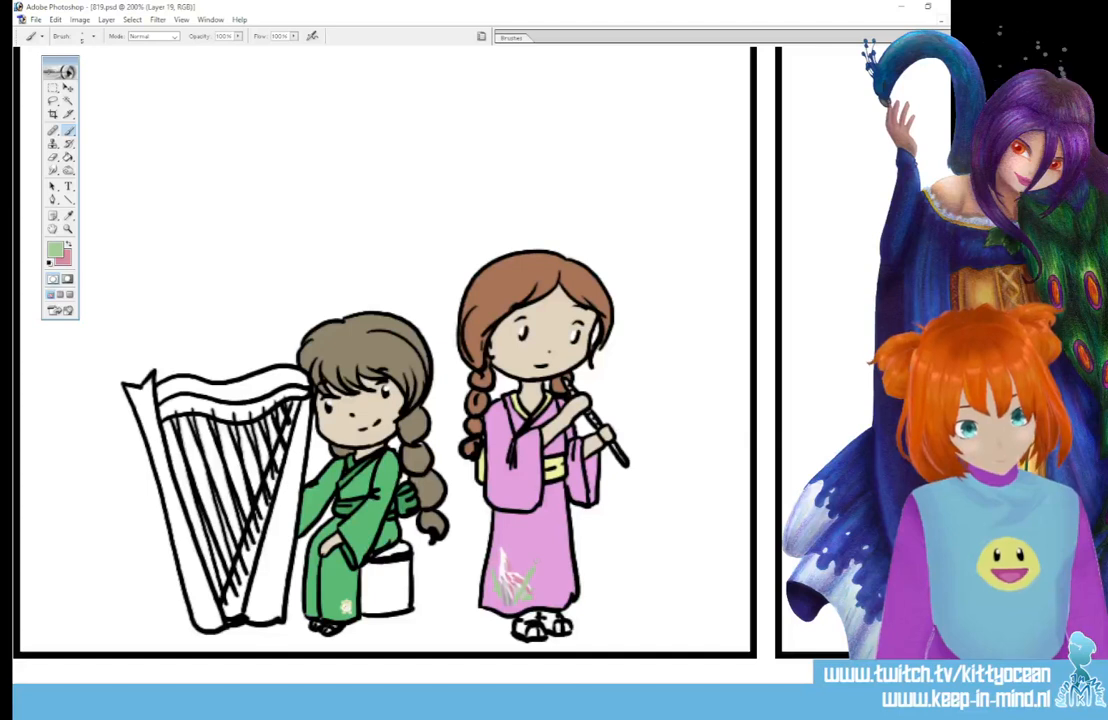
- Pick a muted olive brown and brush darker accents among the grass blades on the skirt
{"action": "left_click", "coordinate": [54, 249]}
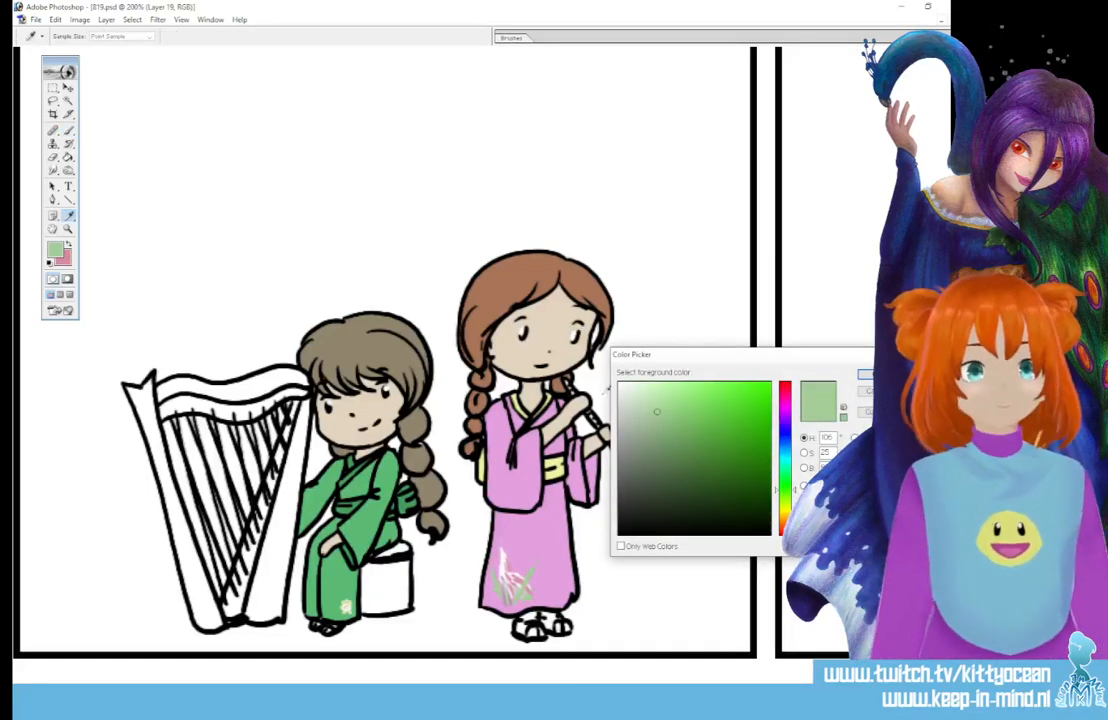
{"action": "left_click", "coordinate": [405, 358]}
{"action": "left_click", "coordinate": [868, 375]}
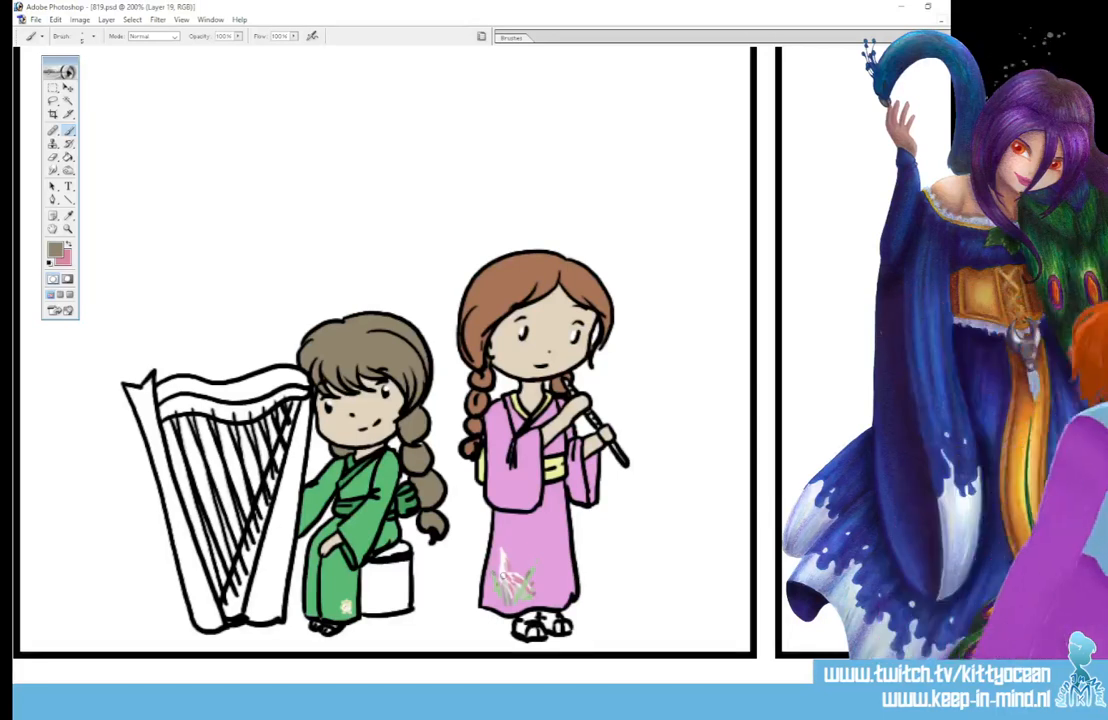
- Sample the sash's yellow, darken it to a muted brown and fill the side of the harpist's stool
{"action": "left_click", "coordinate": [550, 465], "text": "alt"}
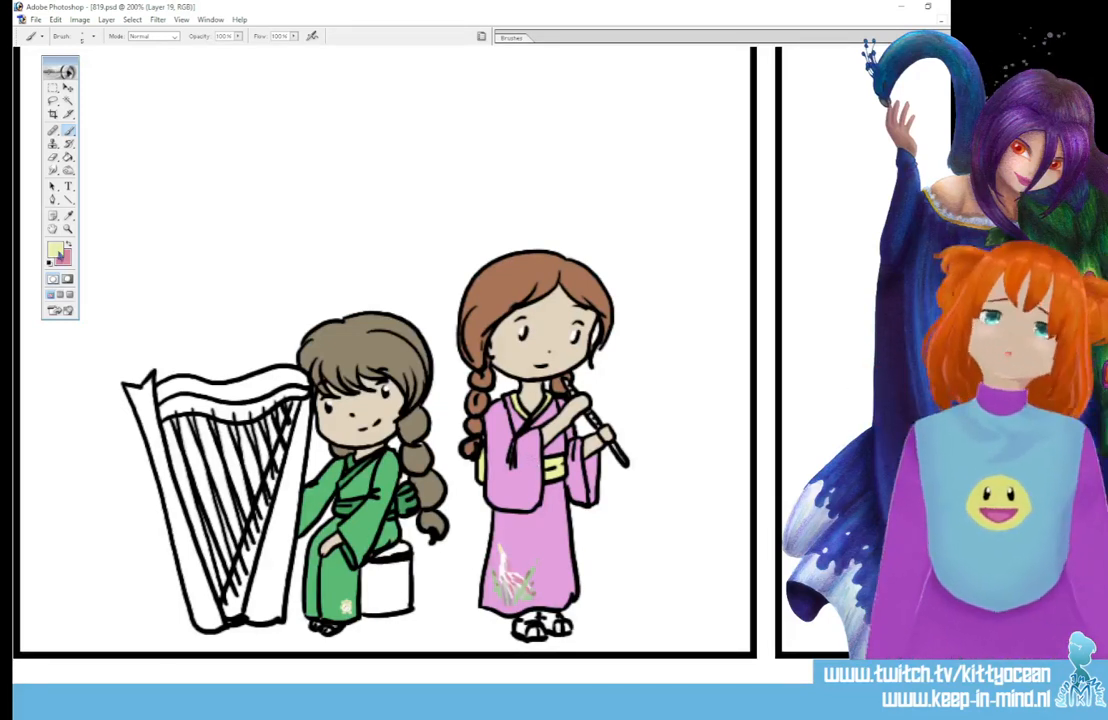
{"action": "left_click", "coordinate": [56, 250]}
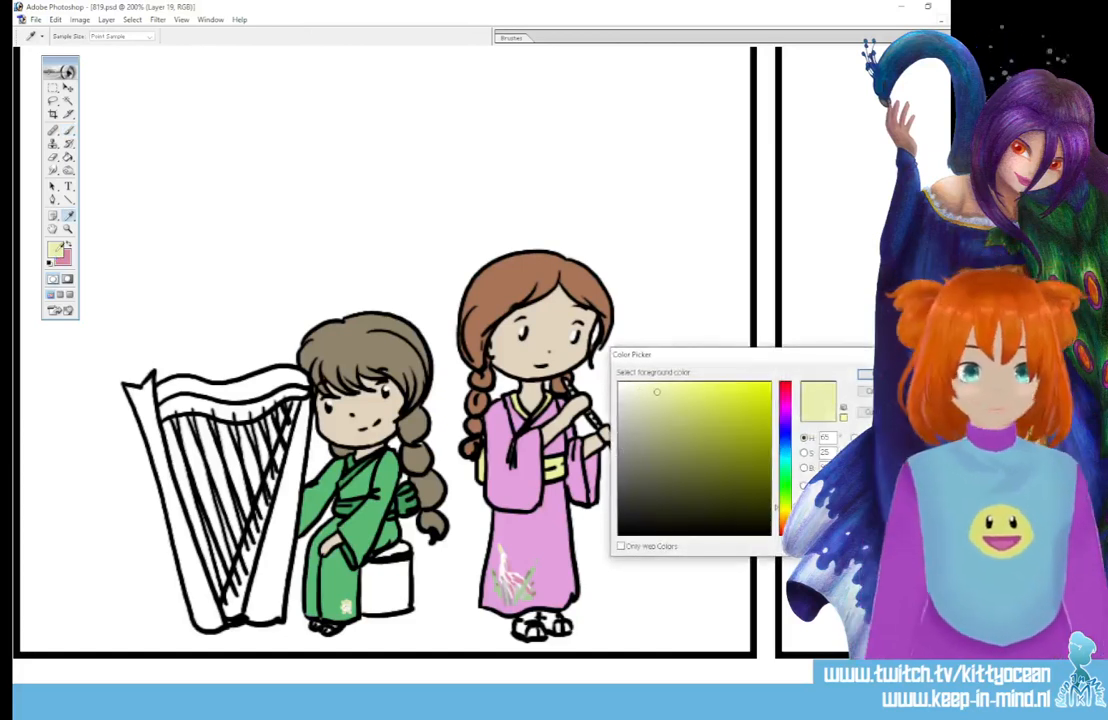
{"action": "left_click", "coordinate": [785, 515]}
{"action": "left_click", "coordinate": [651, 444]}
{"action": "left_click", "coordinate": [864, 374]}
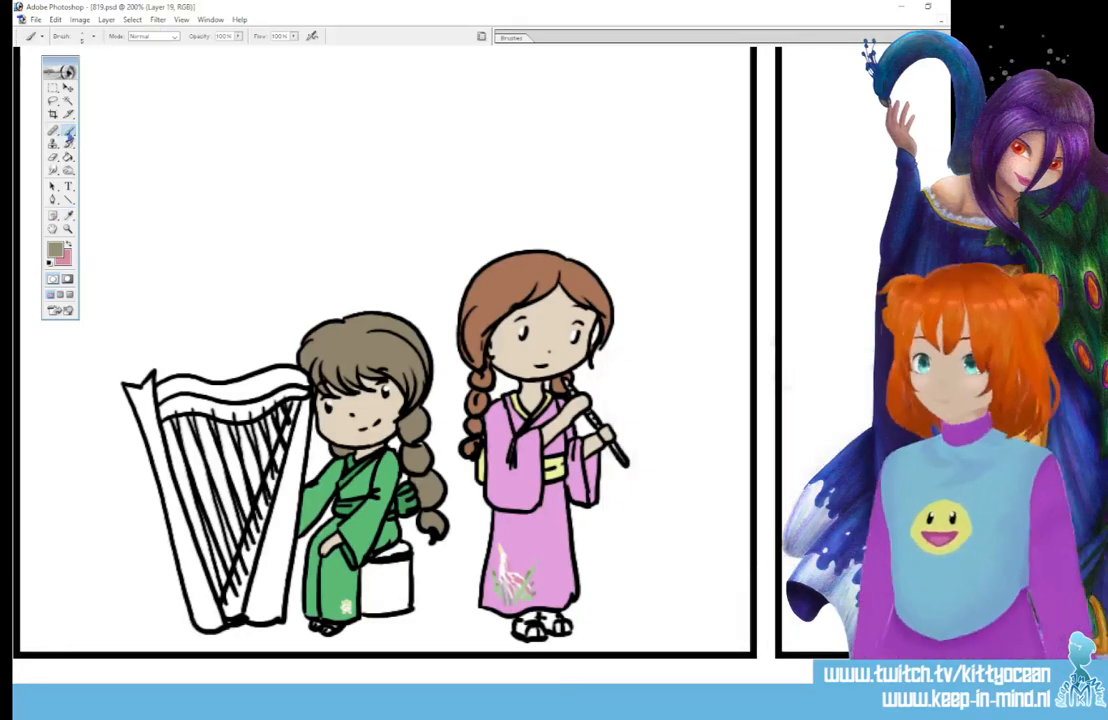
{"action": "left_click", "coordinate": [68, 157]}
{"action": "left_click", "coordinate": [384, 588]}
- Pick a lighter tan with hue 45 and saturation 22 and fill the top of the harpist's stool
{"action": "left_click", "coordinate": [55, 249]}
{"action": "left_click", "coordinate": [652, 420]}
{"action": "left_click", "coordinate": [864, 374]}
{"action": "left_click", "coordinate": [398, 551]}
- Pick a light wood yellow, fill the harp's neck, soundboard and pillar, and switch to the brush for touch-ups
{"action": "left_click", "coordinate": [55, 249]}
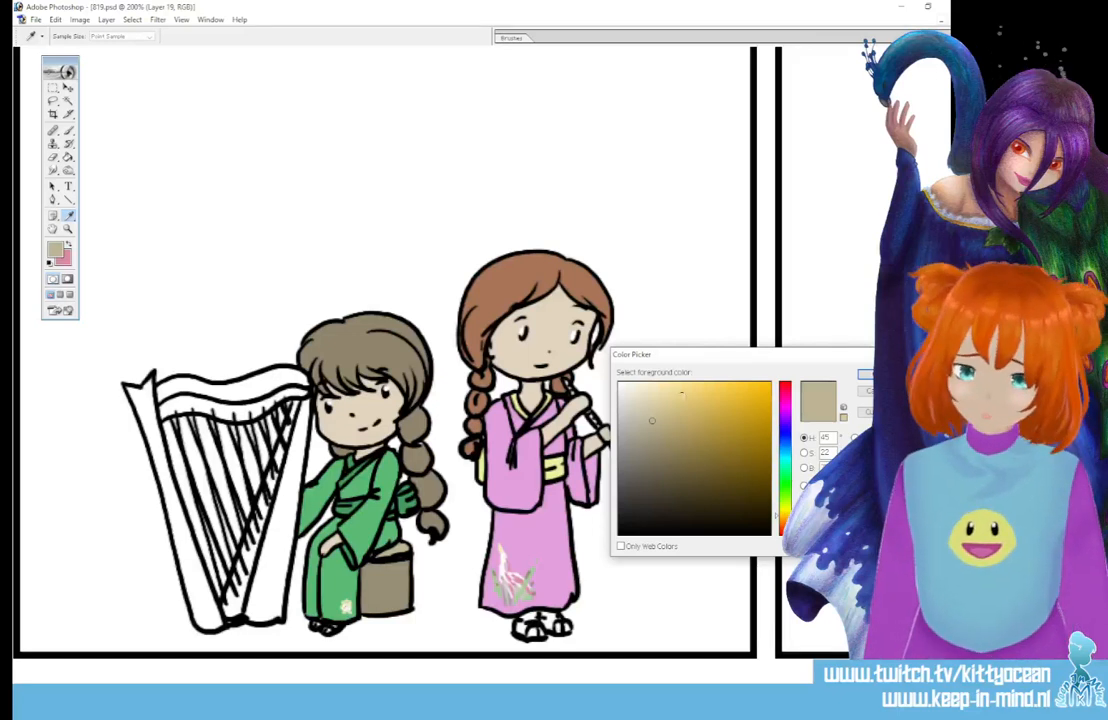
{"action": "left_click", "coordinate": [660, 396]}
{"action": "left_click", "coordinate": [864, 374]}
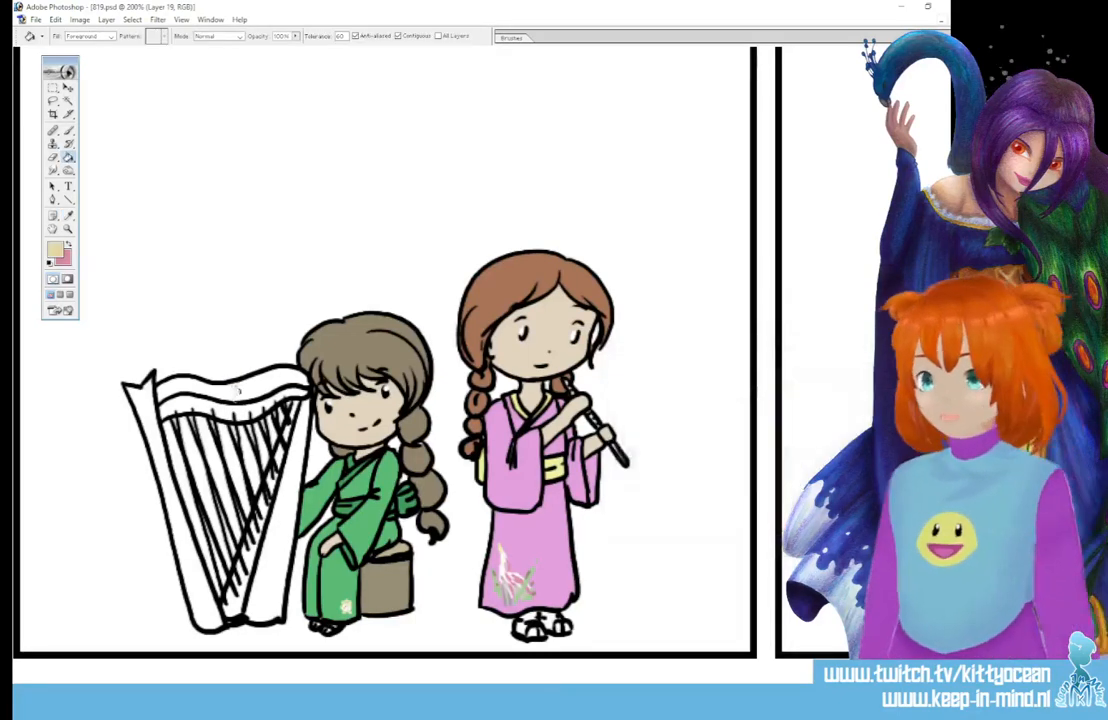
{"action": "left_click", "coordinate": [230, 385]}
{"action": "left_click", "coordinate": [296, 462]}
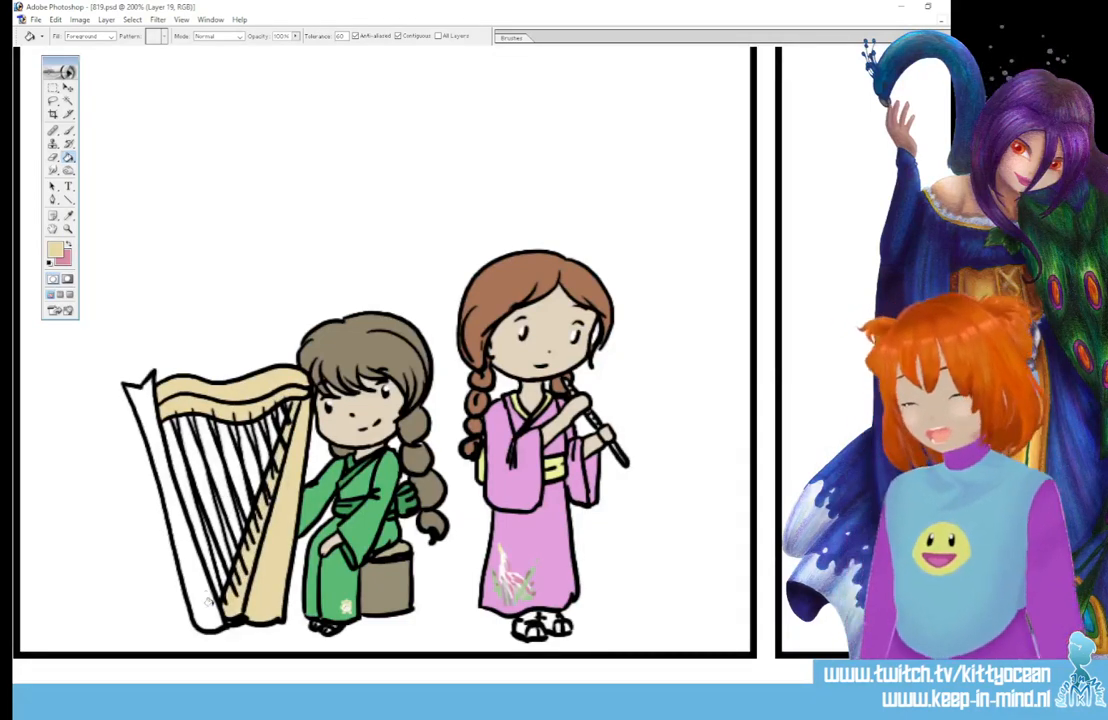
{"action": "left_click", "coordinate": [180, 500]}
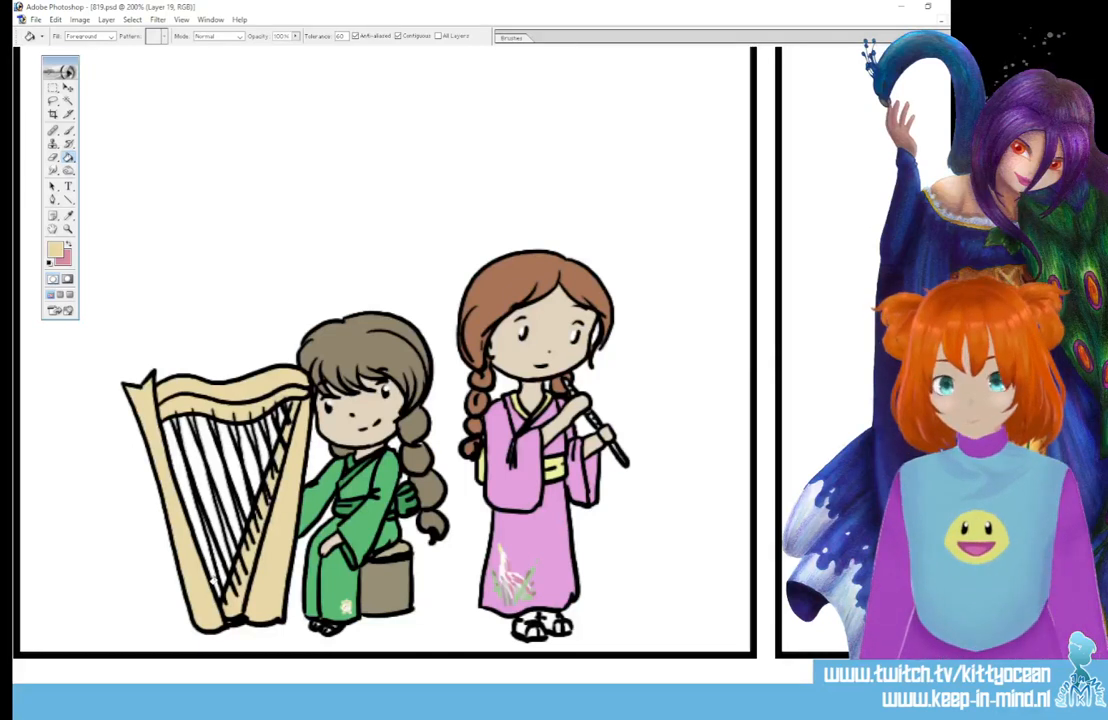
{"action": "key", "text": "b"}
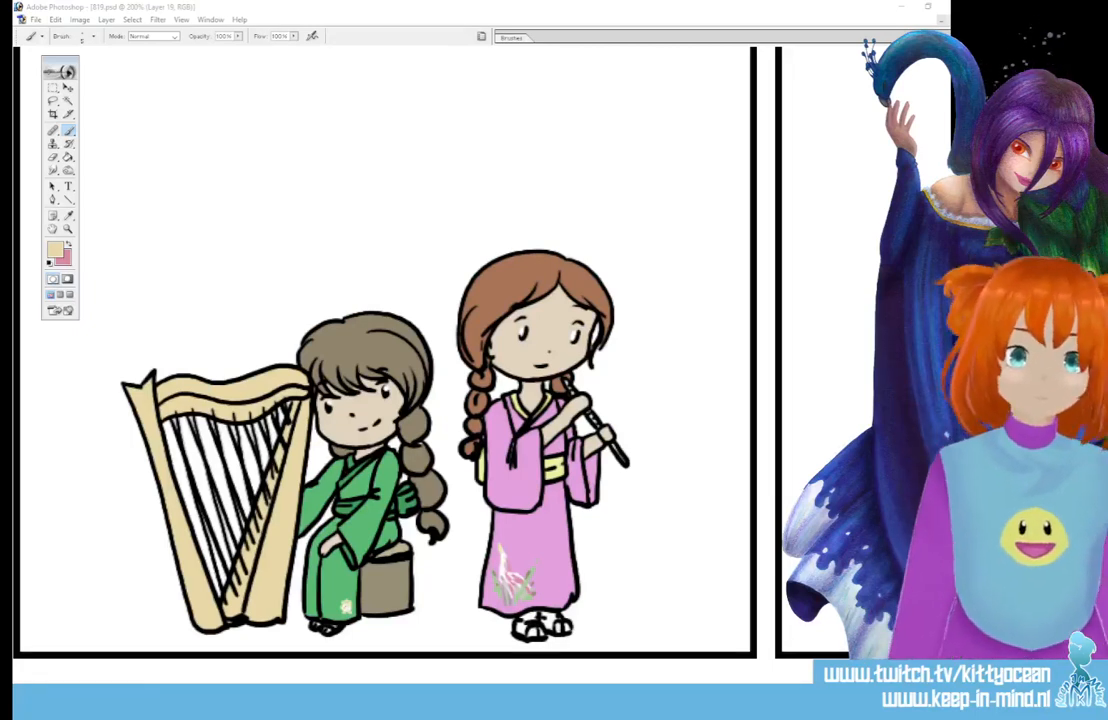
- Touch up the orange-haired girl's face in the fourth panel with her sampled skin tone and brush the whites of her eyes
{"action": "scroll", "coordinate": [480, 350], "scroll_direction": "right", "scroll_amount": 10}
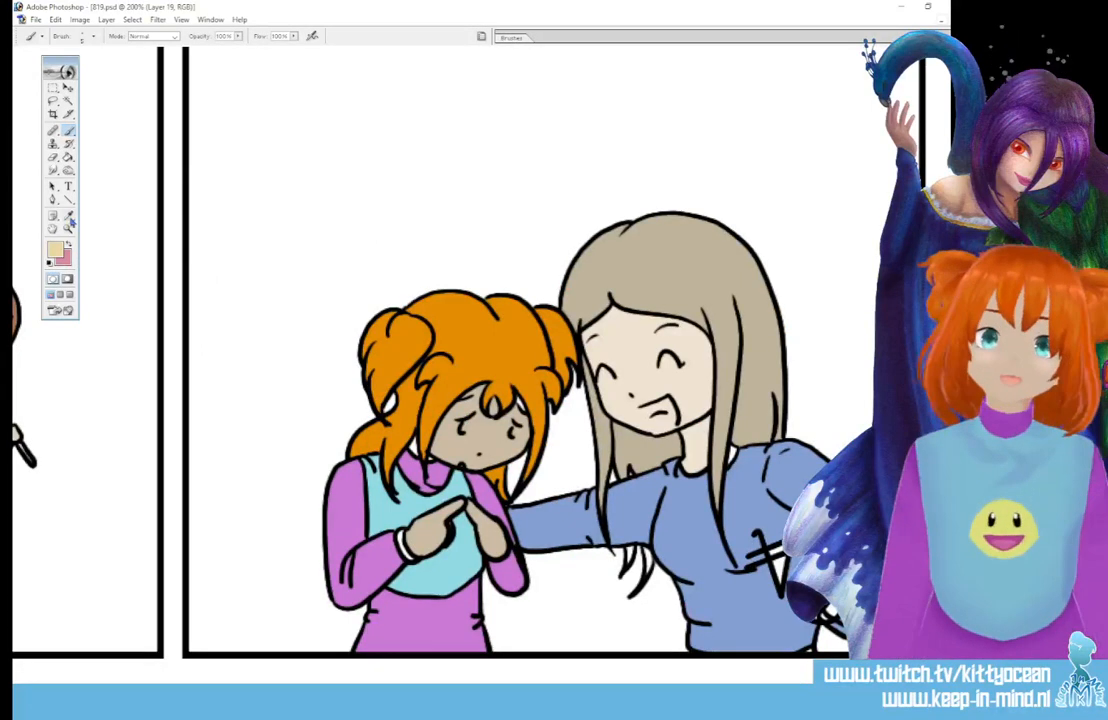
{"action": "key", "text": "i"}
{"action": "key", "text": "b"}
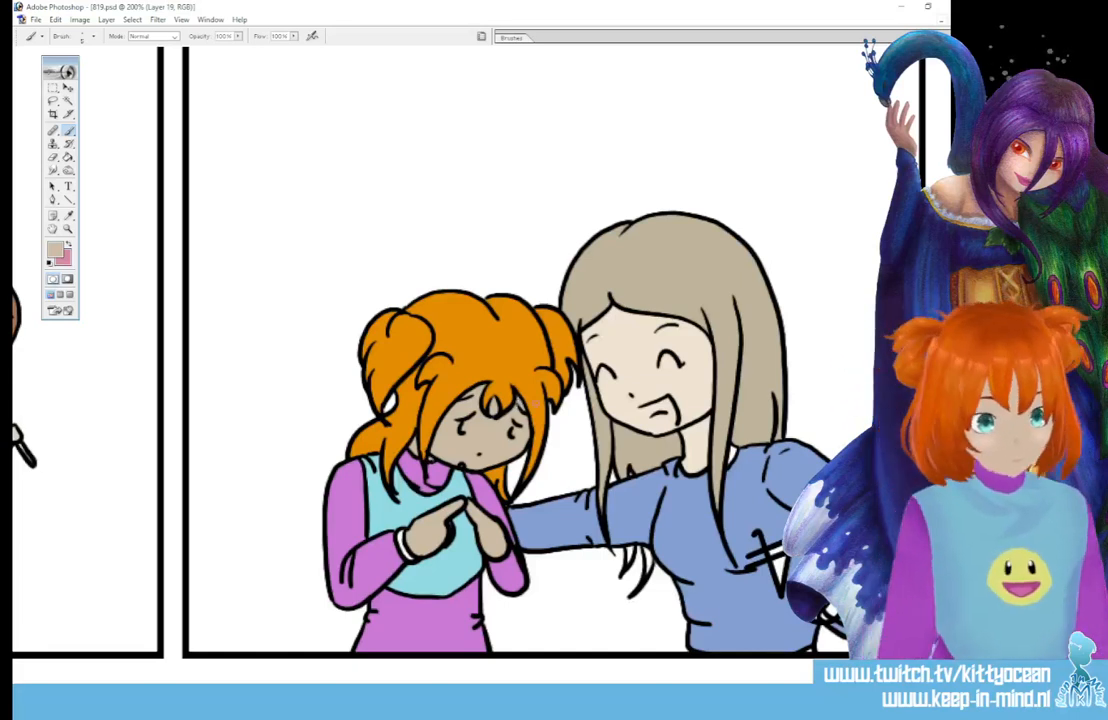
{"action": "left_click", "coordinate": [47, 262]}
{"action": "left_click", "coordinate": [68, 244]}
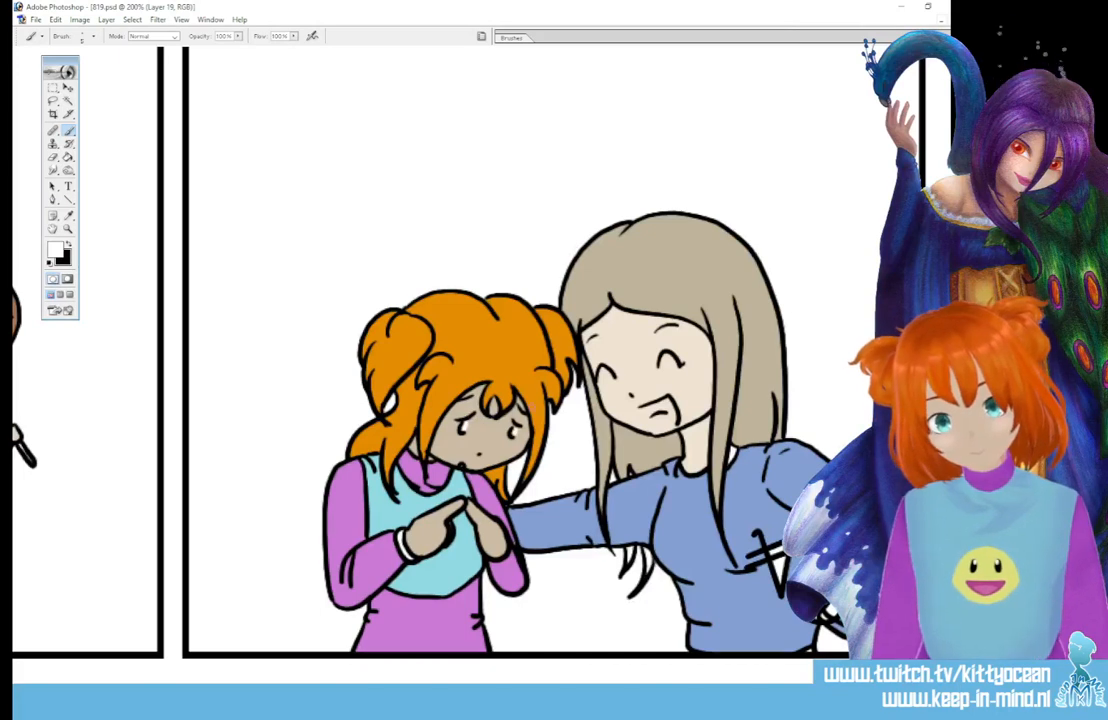
- Touch up the long-haired woman's skin and sweater with her sampled pale skin tone and sweater blue
{"action": "left_click", "coordinate": [69, 216]}
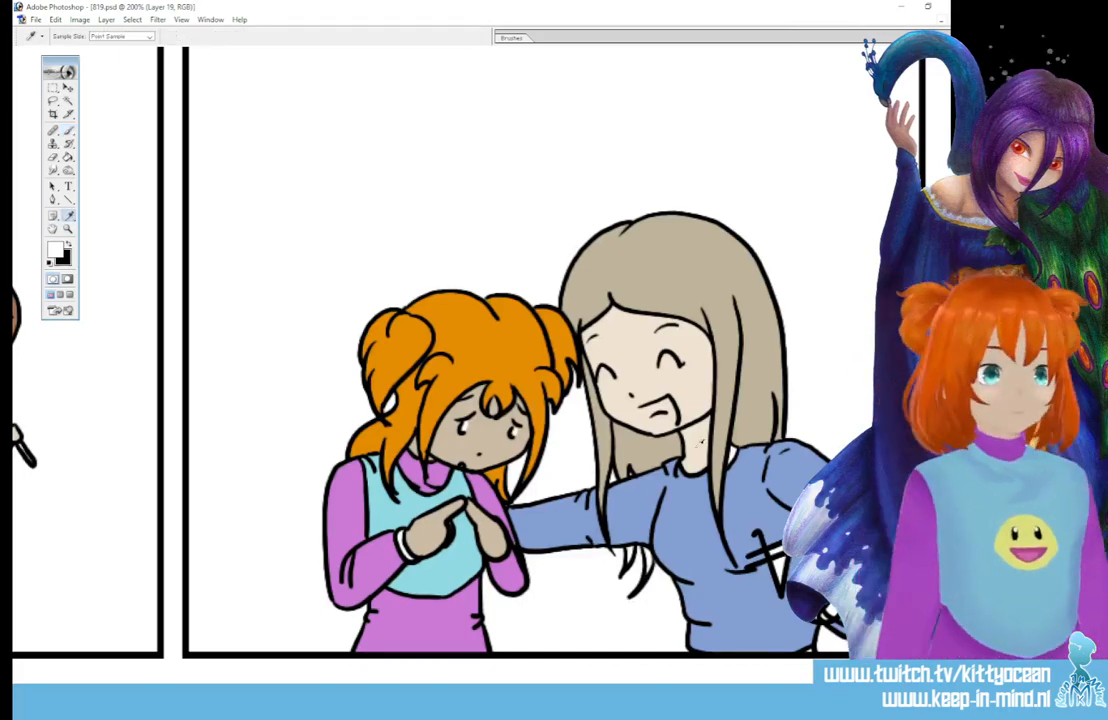
{"action": "left_click", "coordinate": [650, 418]}
{"action": "key", "text": "b"}
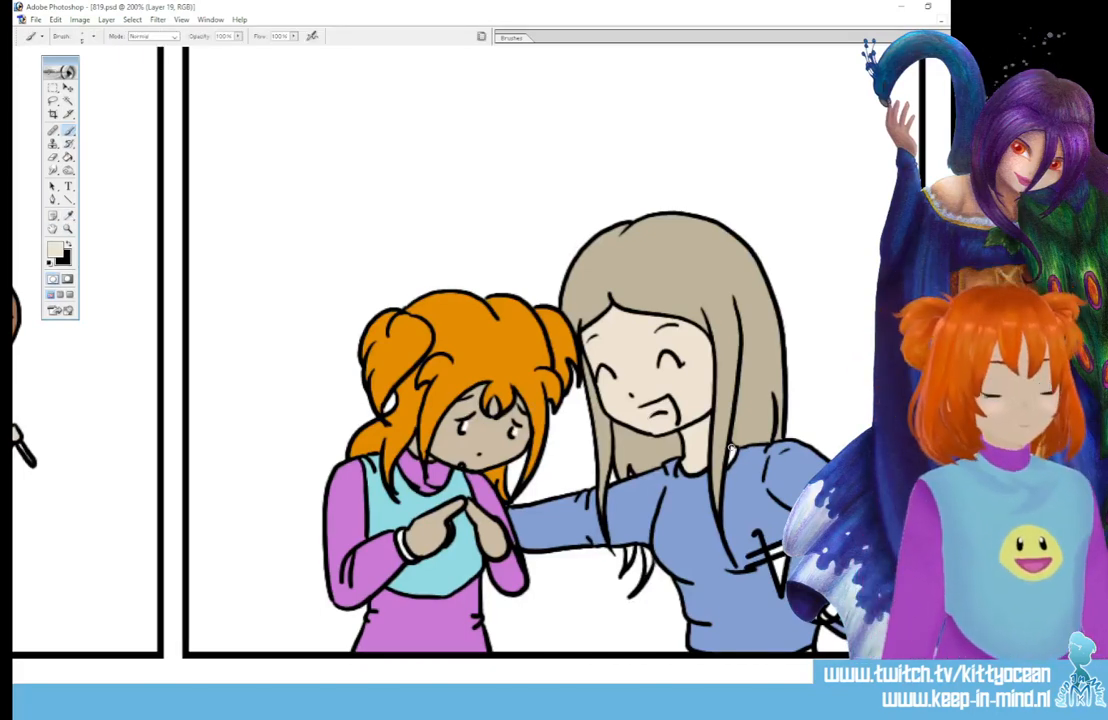
{"action": "left_click", "coordinate": [564, 440], "text": "alt"}
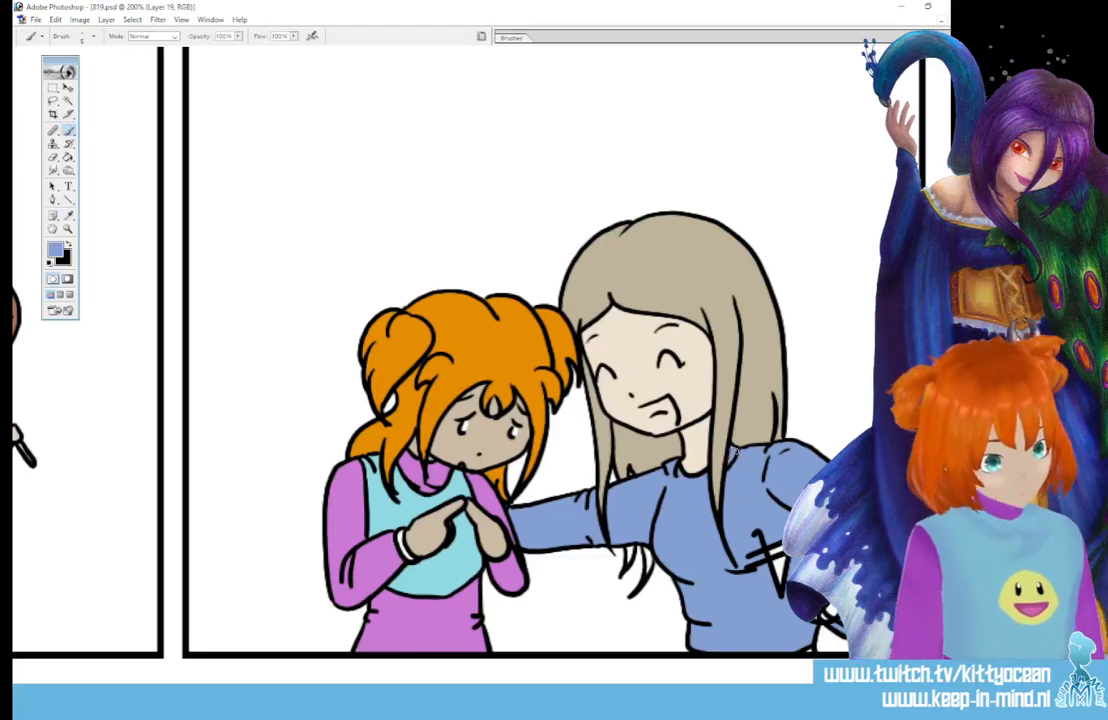
{"action": "left_click_drag", "start_coordinate": [760, 537], "coordinate": [776, 578]}
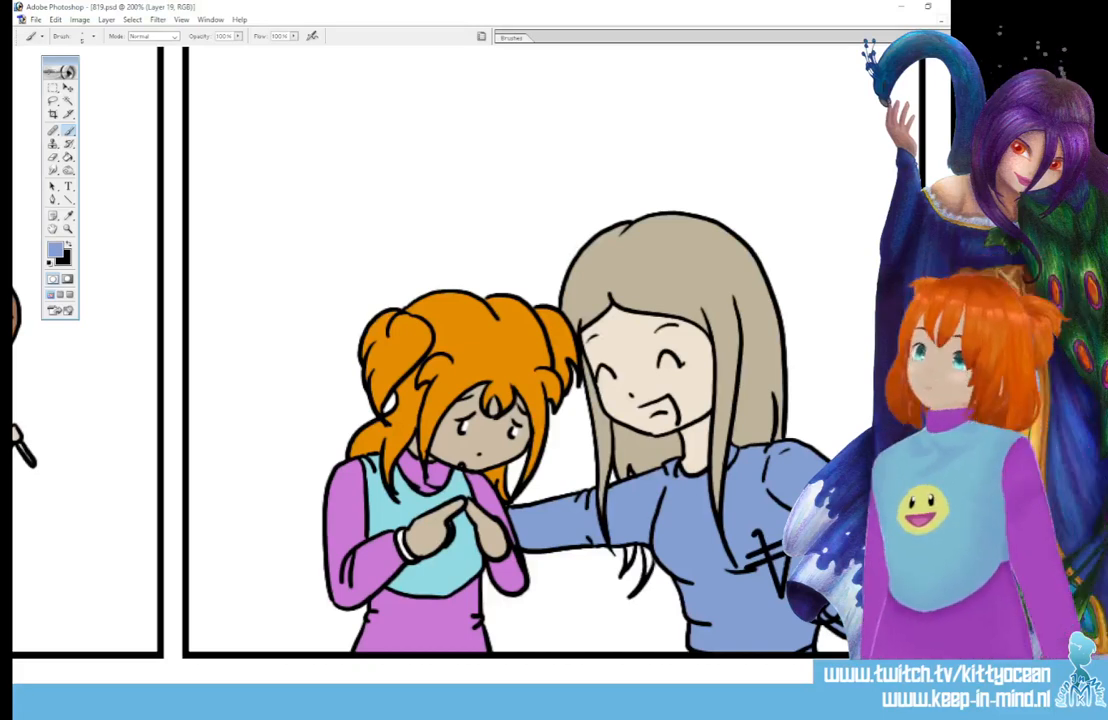
- Brush the sampled hair colour into the woman's loose hair tips and her sampled skin tone onto the hand near the panel's lower edge
{"action": "key", "text": "i"}
{"action": "left_click", "coordinate": [626, 266]}
{"action": "key", "text": "p"}
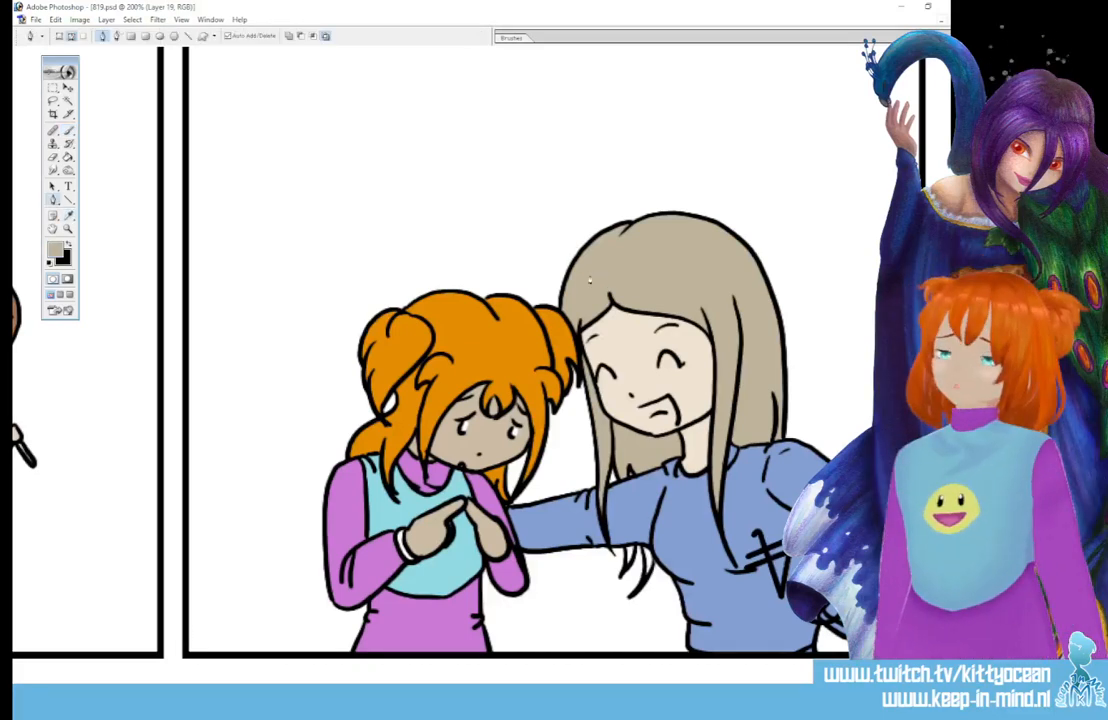
{"action": "key", "text": "b"}
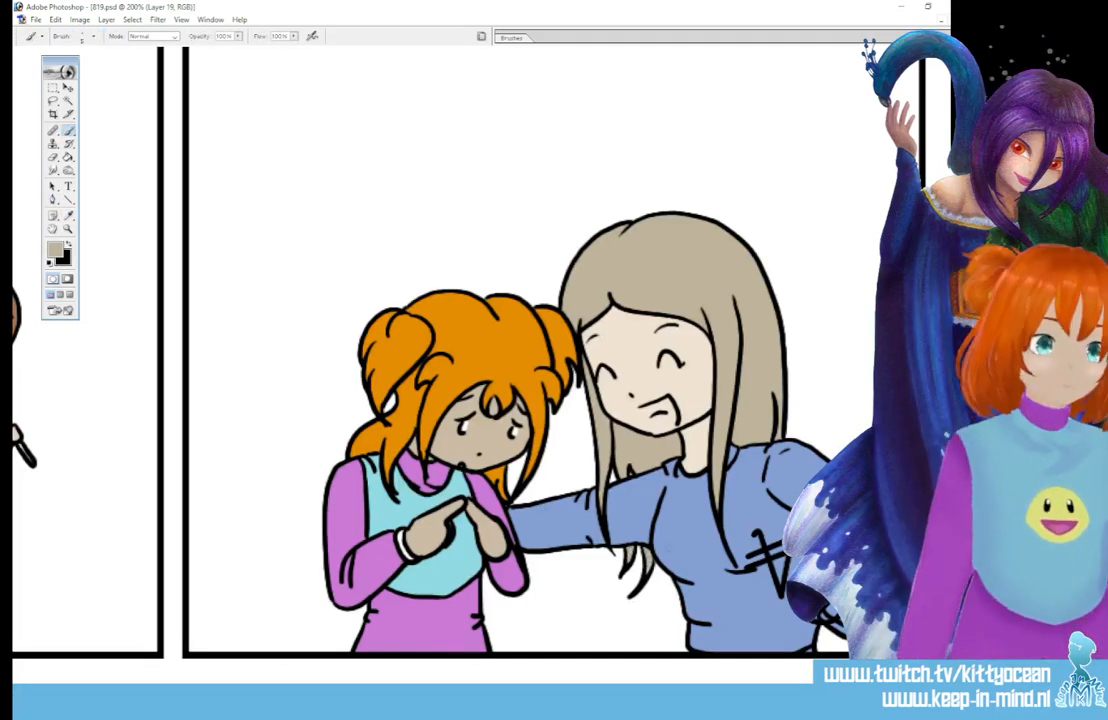
{"action": "left_click", "coordinate": [69, 216]}
{"action": "left_click", "coordinate": [646, 379]}
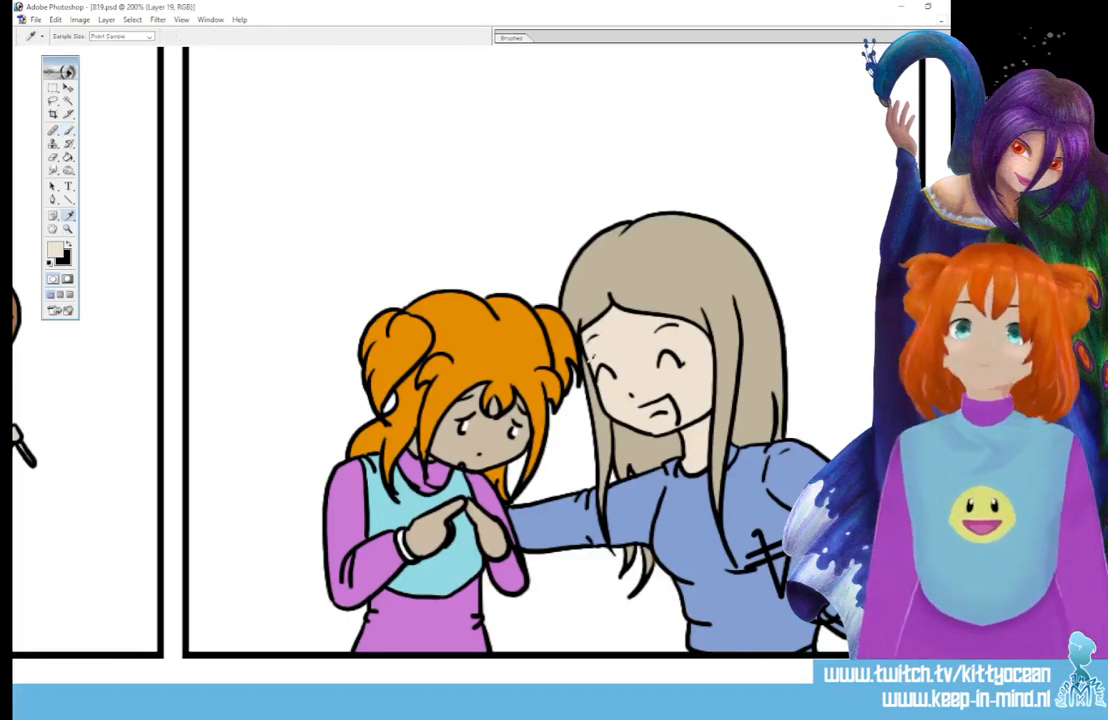
{"action": "key", "text": "b"}
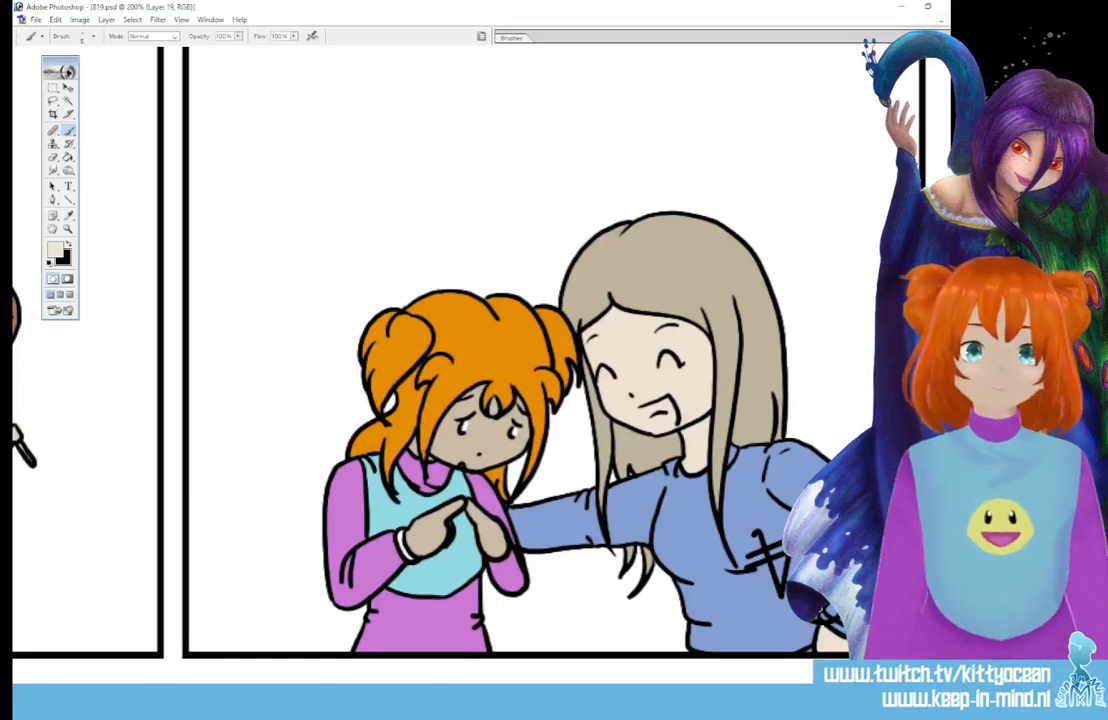
- Pick a dark pink and brush the inside of the woman's open mouth, with a lighter pink for the tongue
{"action": "left_click", "coordinate": [56, 248]}
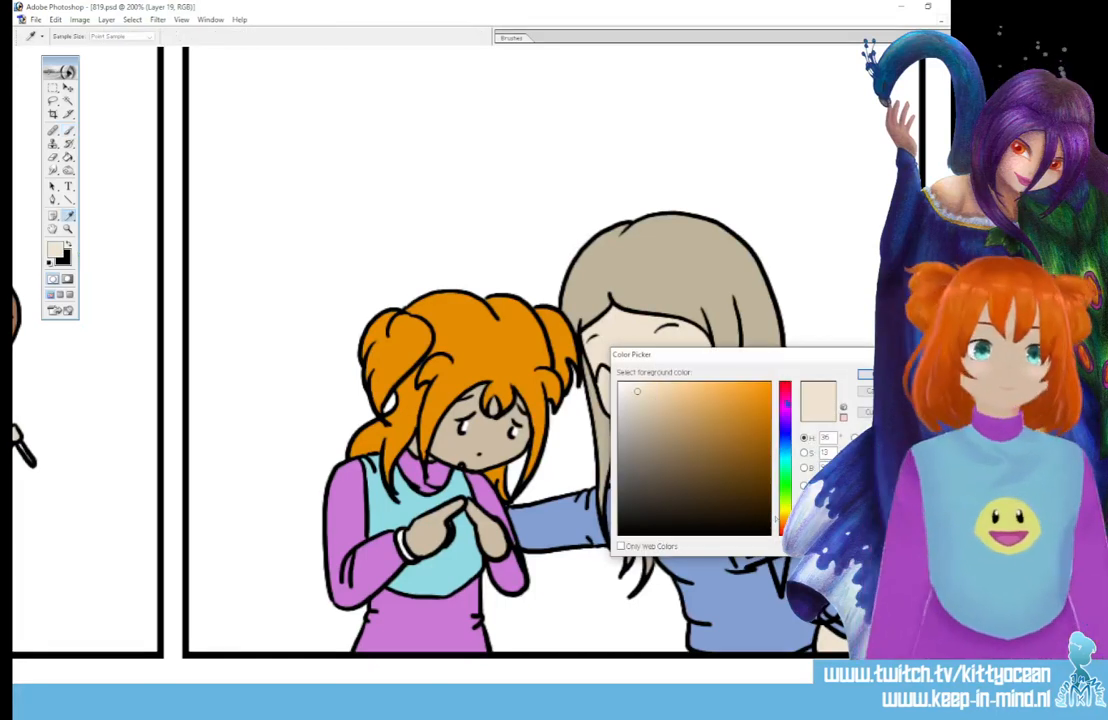
{"action": "left_click", "coordinate": [785, 398]}
{"action": "left_click", "coordinate": [686, 411]}
{"action": "left_click", "coordinate": [865, 374]}
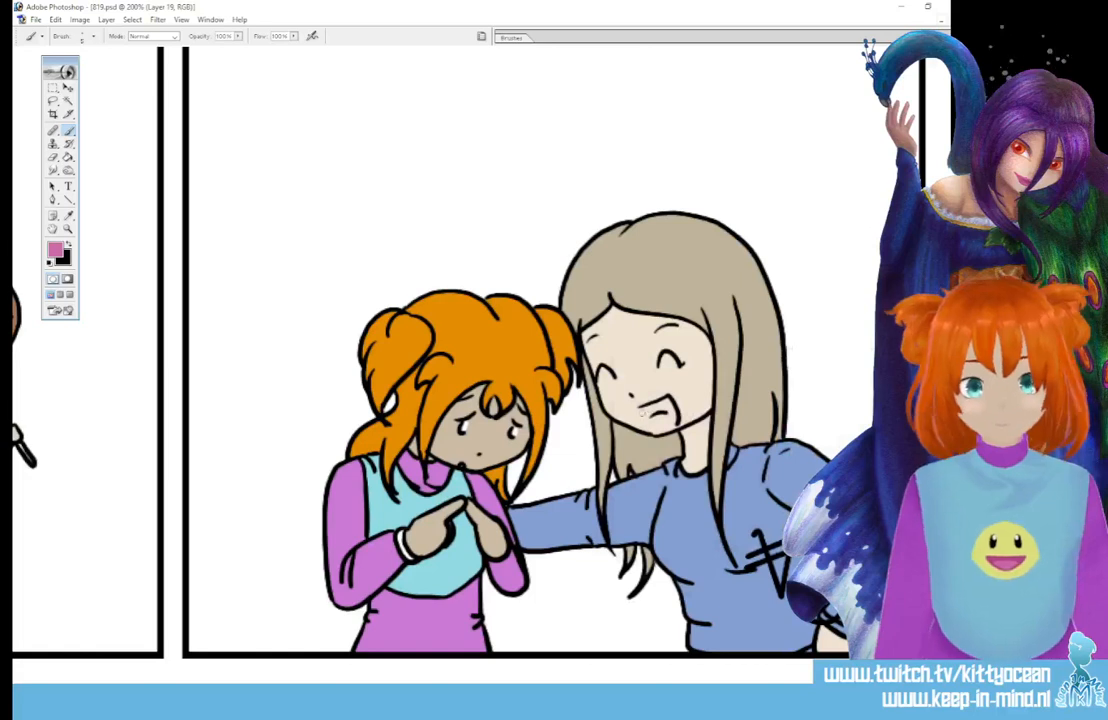
{"action": "left_click_drag", "start_coordinate": [646, 406], "coordinate": [668, 412]}
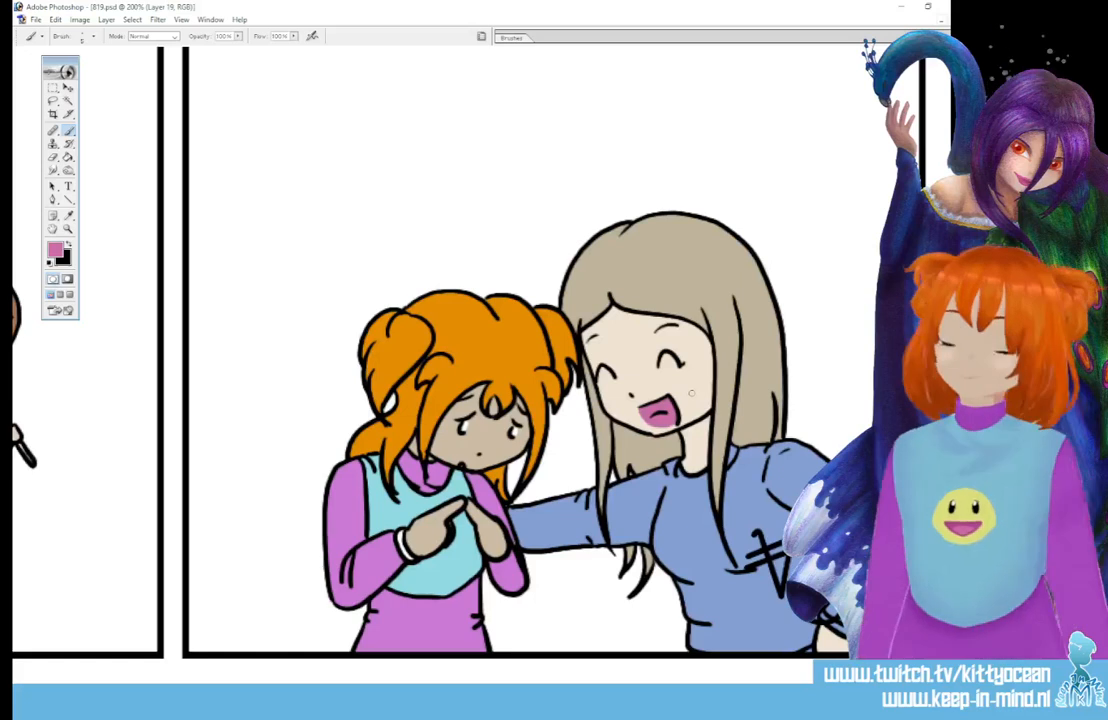
{"action": "left_click", "coordinate": [55, 249]}
{"action": "left_click", "coordinate": [858, 374]}
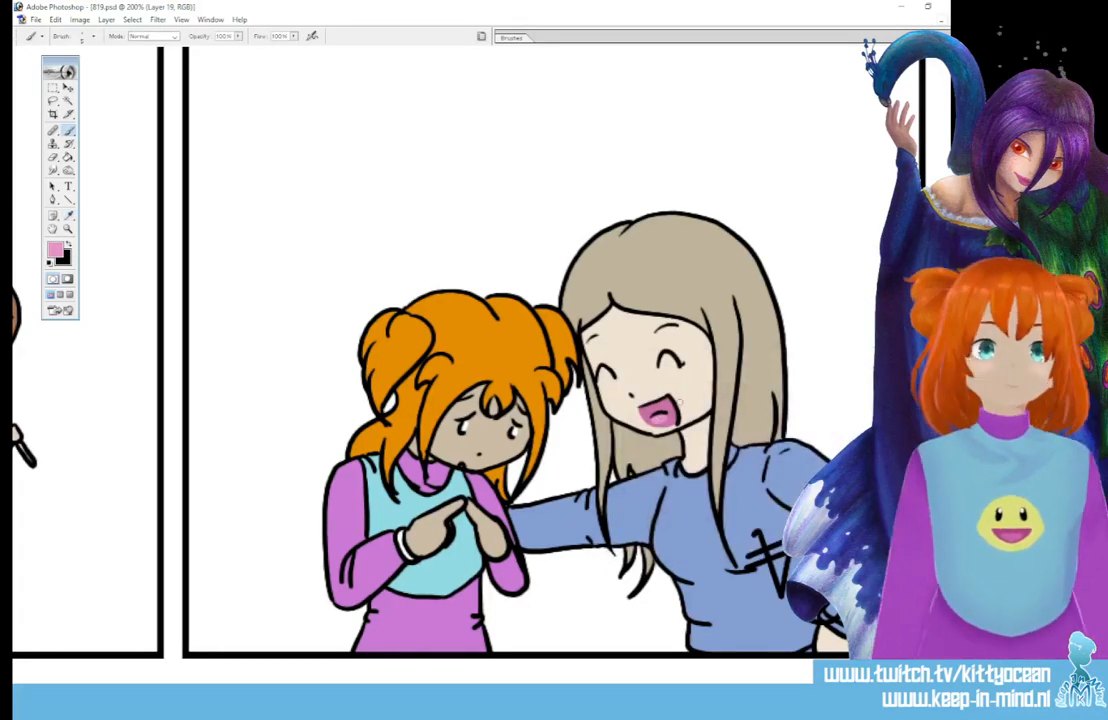
- Sample the light blue of the girl's tunic and brush it onto her white sleeve cuff
{"action": "left_click", "coordinate": [69, 216]}
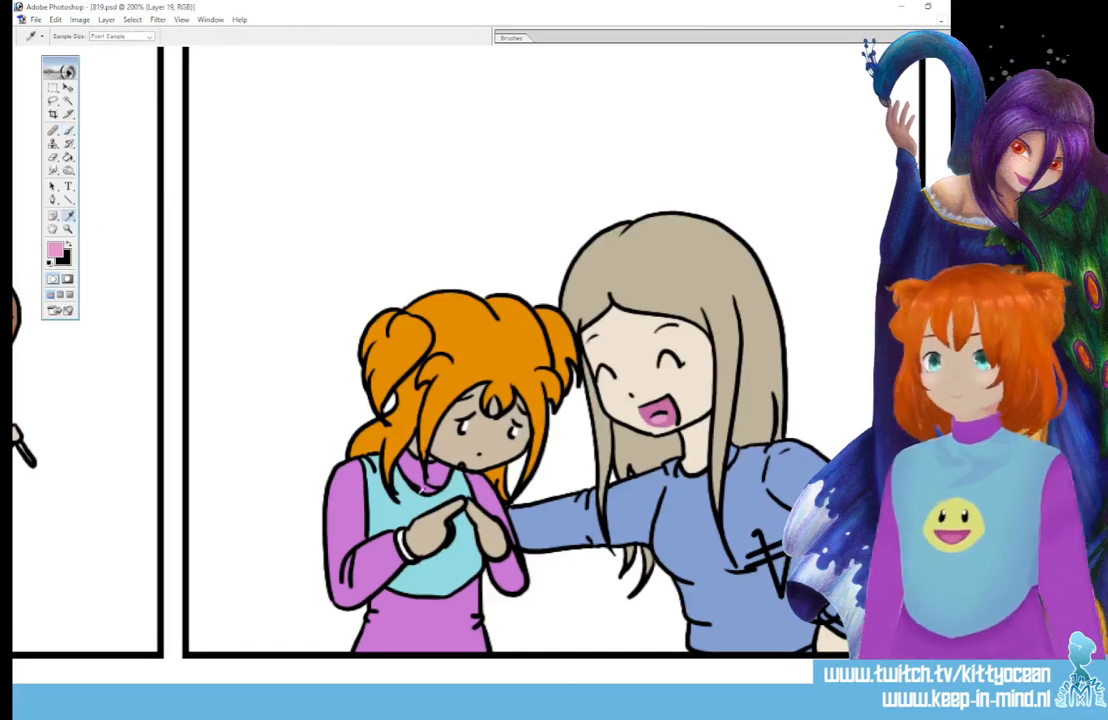
{"action": "left_click", "coordinate": [421, 493]}
{"action": "key", "text": "b"}
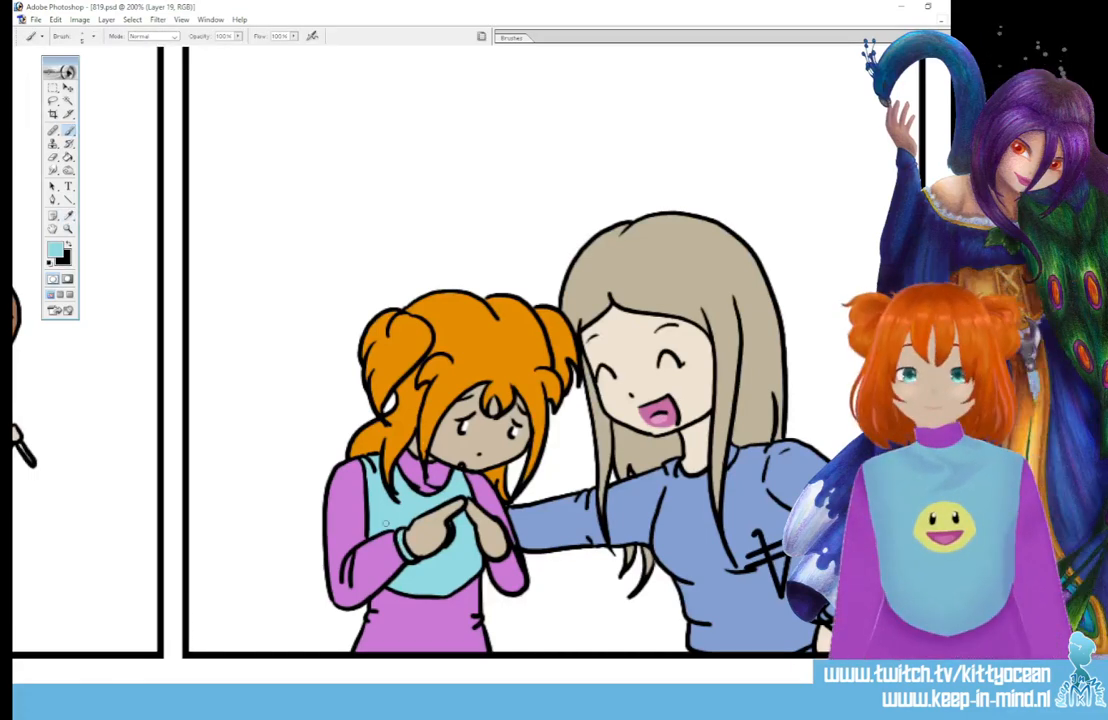
- Pick a pale yellow and fill the smiley on the girl's tunic in the first panel
{"action": "left_click", "coordinate": [55, 249]}
{"action": "left_click", "coordinate": [786, 508]}
{"action": "left_click", "coordinate": [872, 376]}
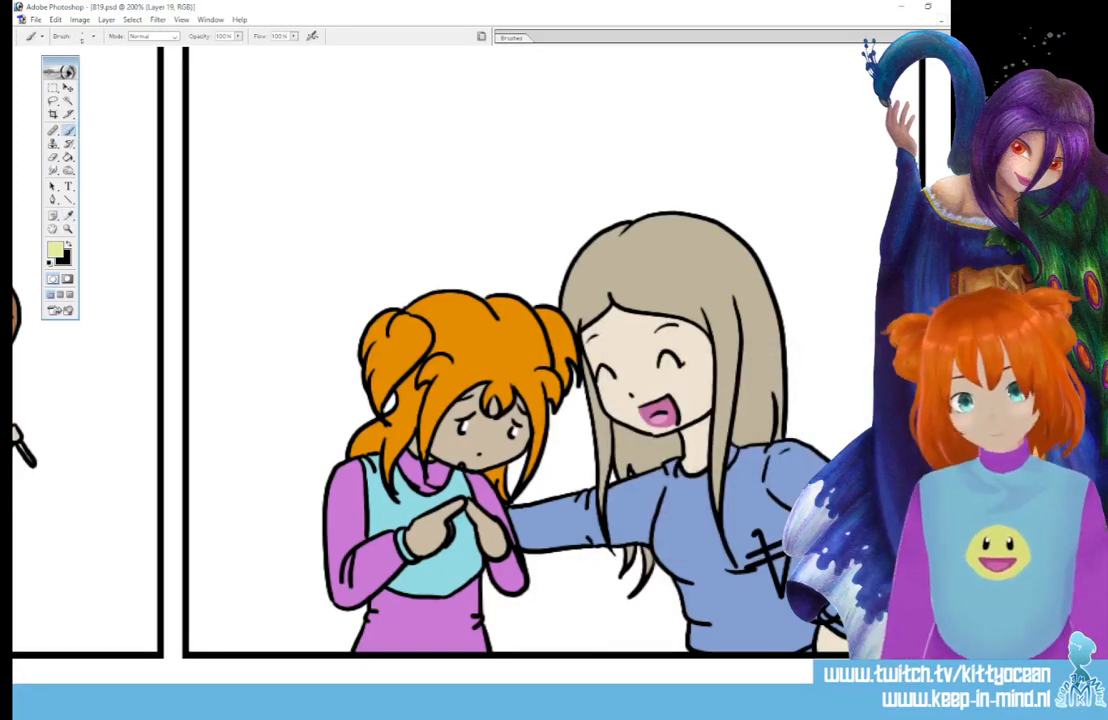
{"action": "scroll", "coordinate": [438, 350], "scroll_direction": "left", "scroll_amount": 15}
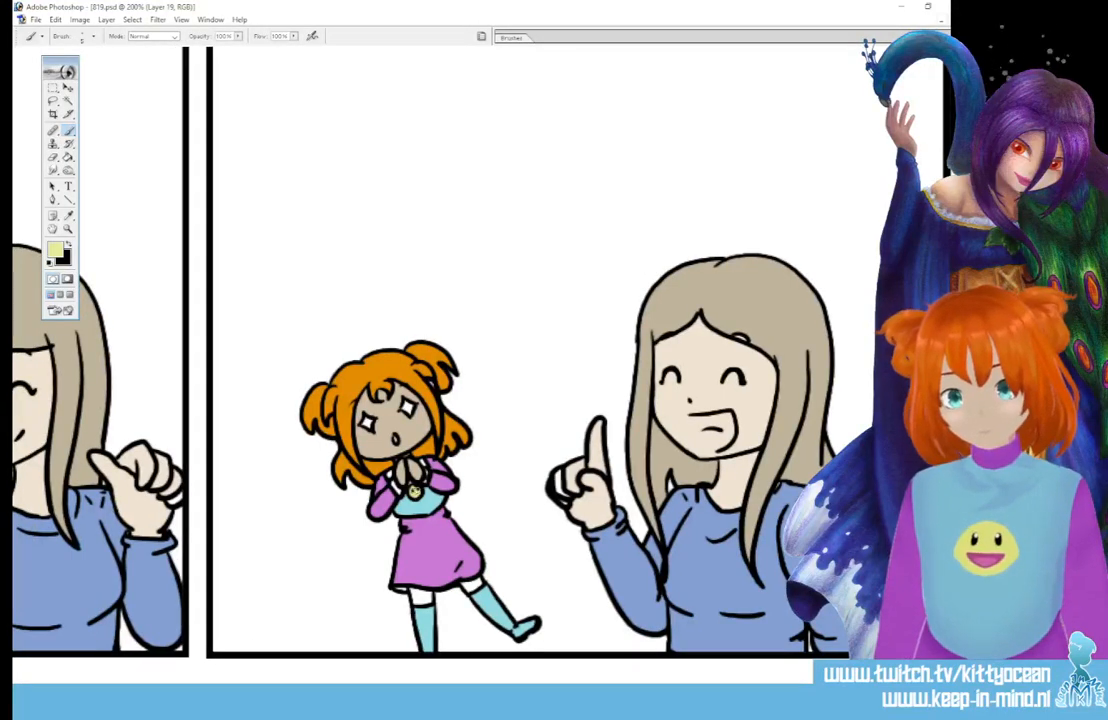
{"action": "scroll", "coordinate": [438, 350], "scroll_direction": "left", "scroll_amount": 15}
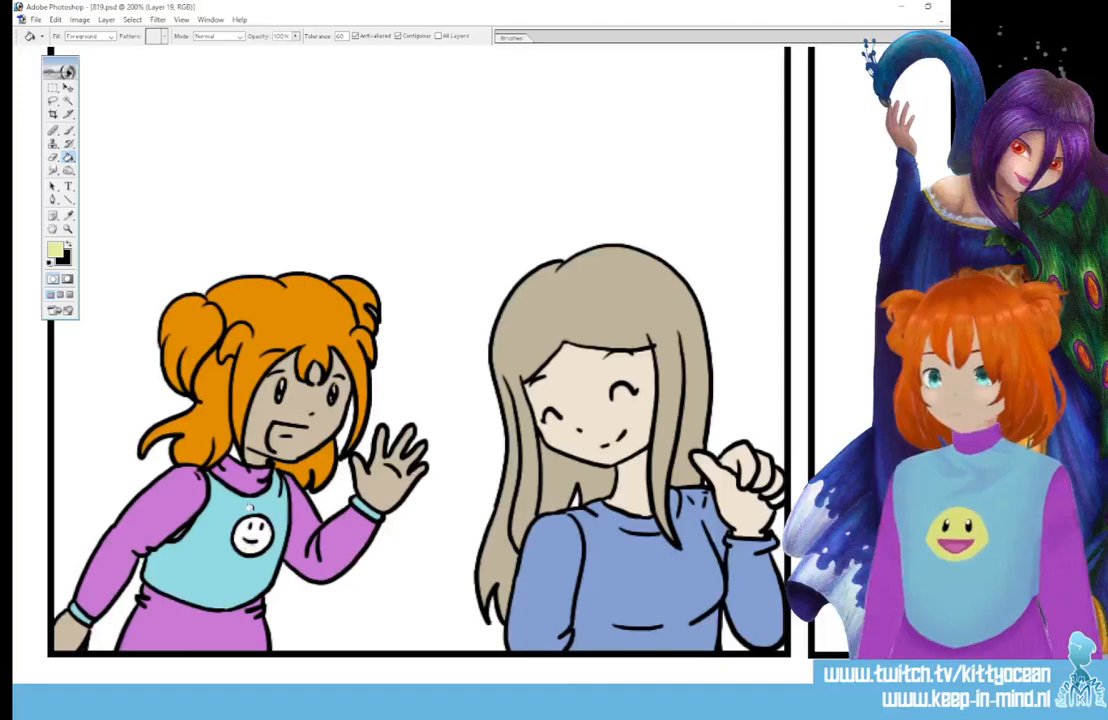
{"action": "left_click", "coordinate": [248, 543]}
- Sample the tunic's light blue in the first panel and switch to the brush for touch-ups
{"action": "left_click", "coordinate": [69, 244]}
{"action": "left_click", "coordinate": [69, 216]}
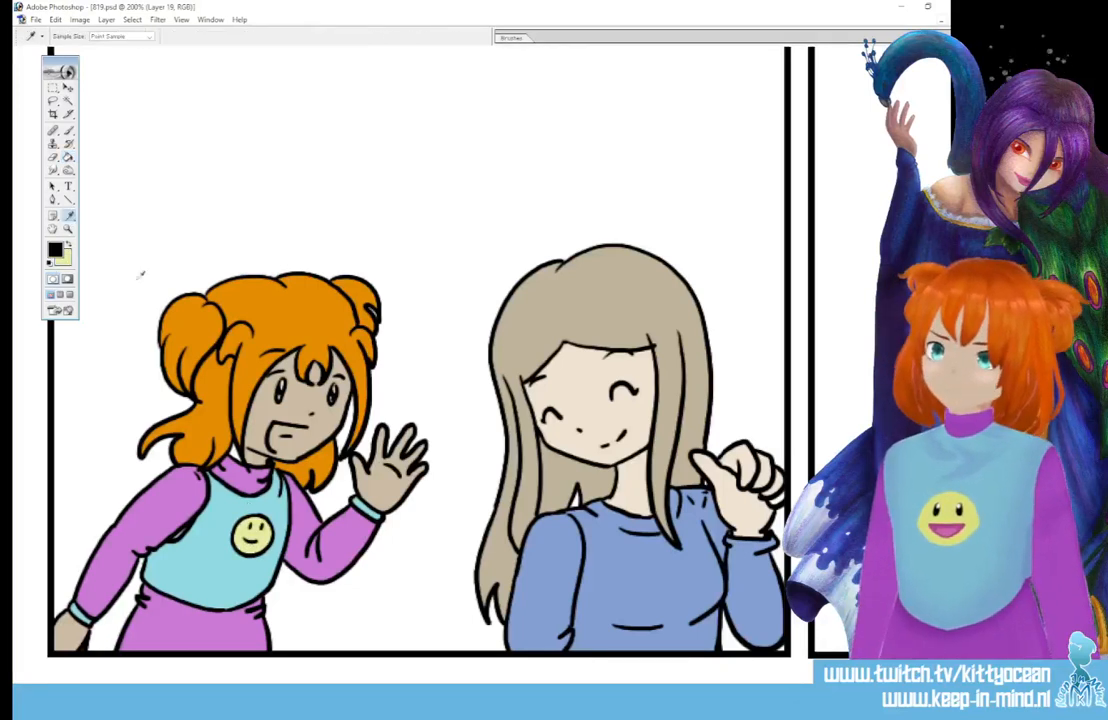
{"action": "left_click", "coordinate": [222, 510]}
{"action": "left_click", "coordinate": [68, 130]}
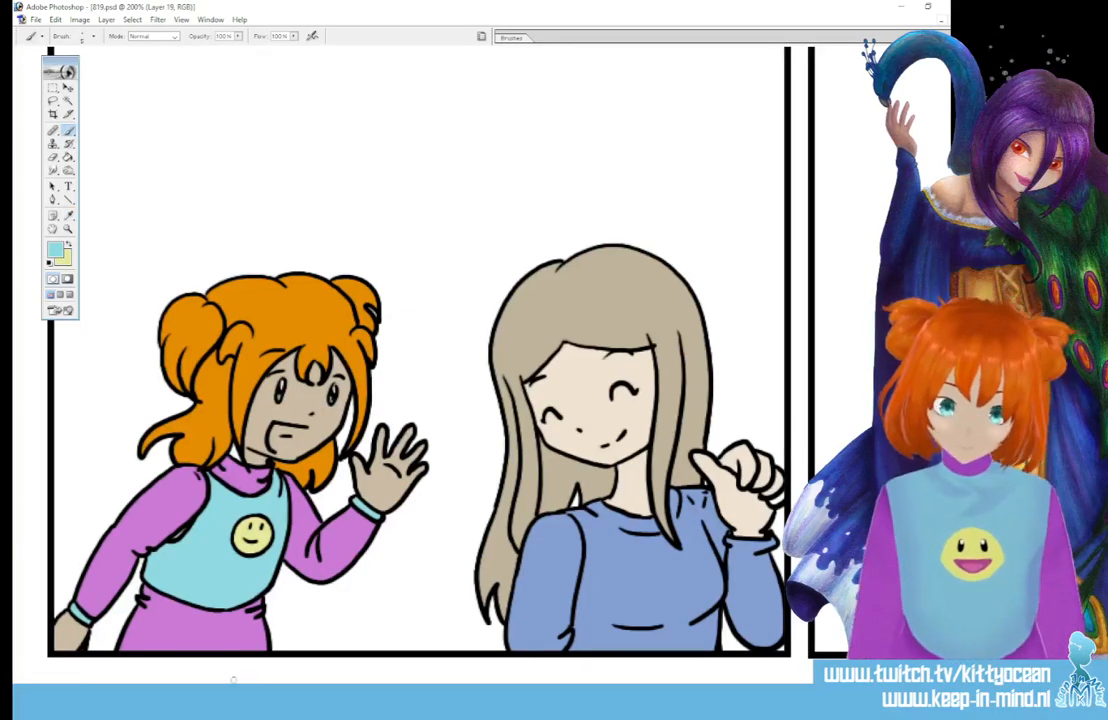
- Sample the woman's hair colour in the second panel and brush the white gap beside her fringe
{"action": "scroll", "coordinate": [480, 360], "scroll_direction": "right", "scroll_amount": 10}
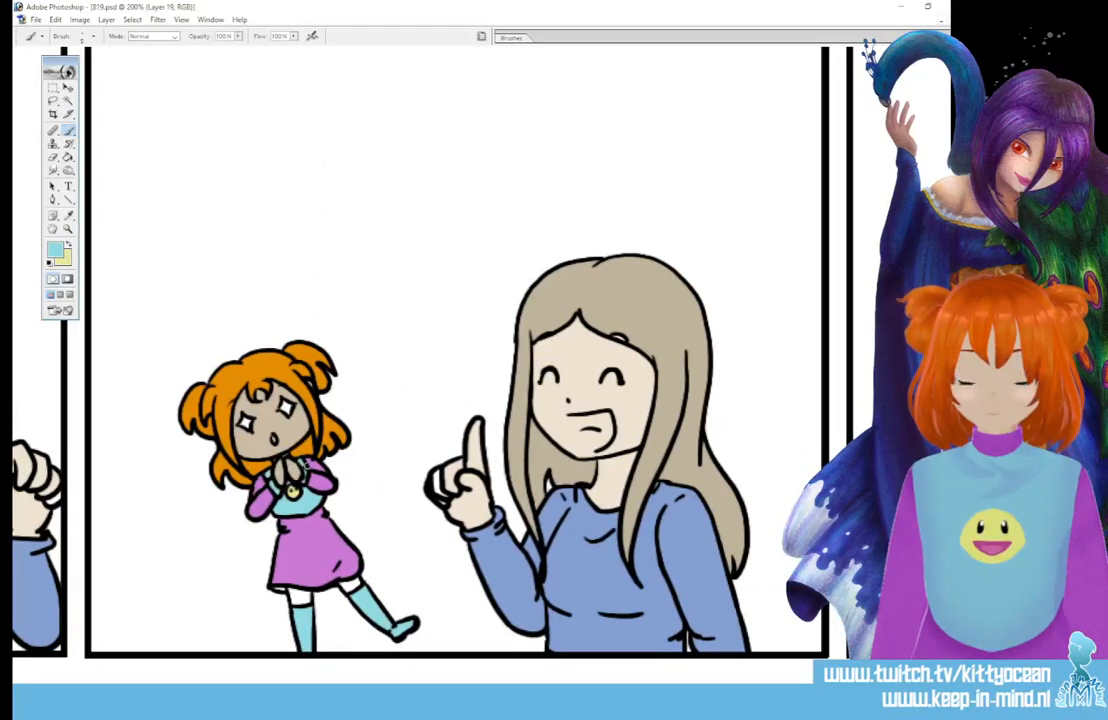
{"action": "scroll", "coordinate": [450, 350], "scroll_direction": "right", "scroll_amount": 15}
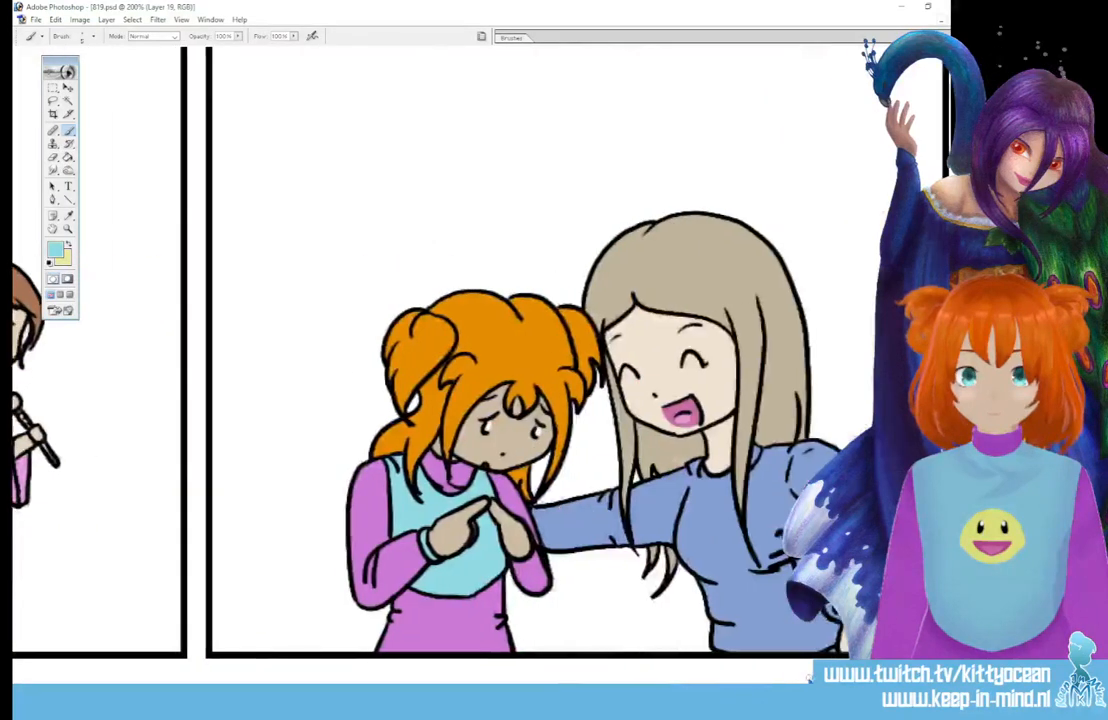
{"action": "scroll", "coordinate": [450, 350], "scroll_direction": "right", "scroll_amount": 15}
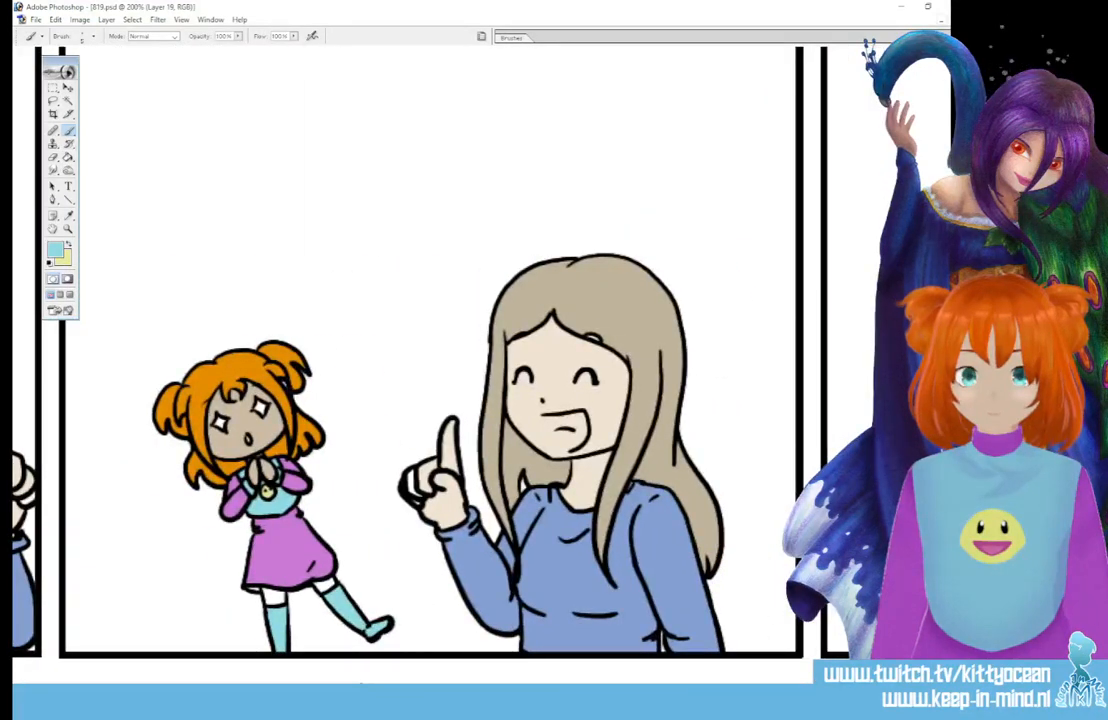
{"action": "left_click", "coordinate": [68, 216]}
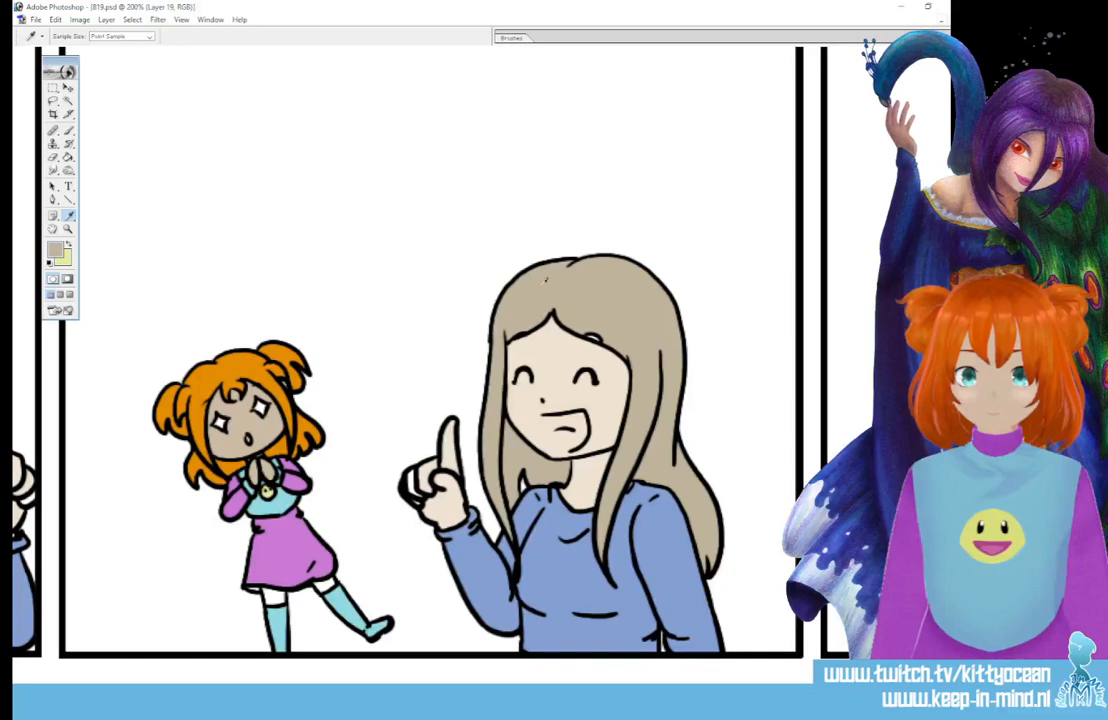
{"action": "left_click", "coordinate": [69, 131]}
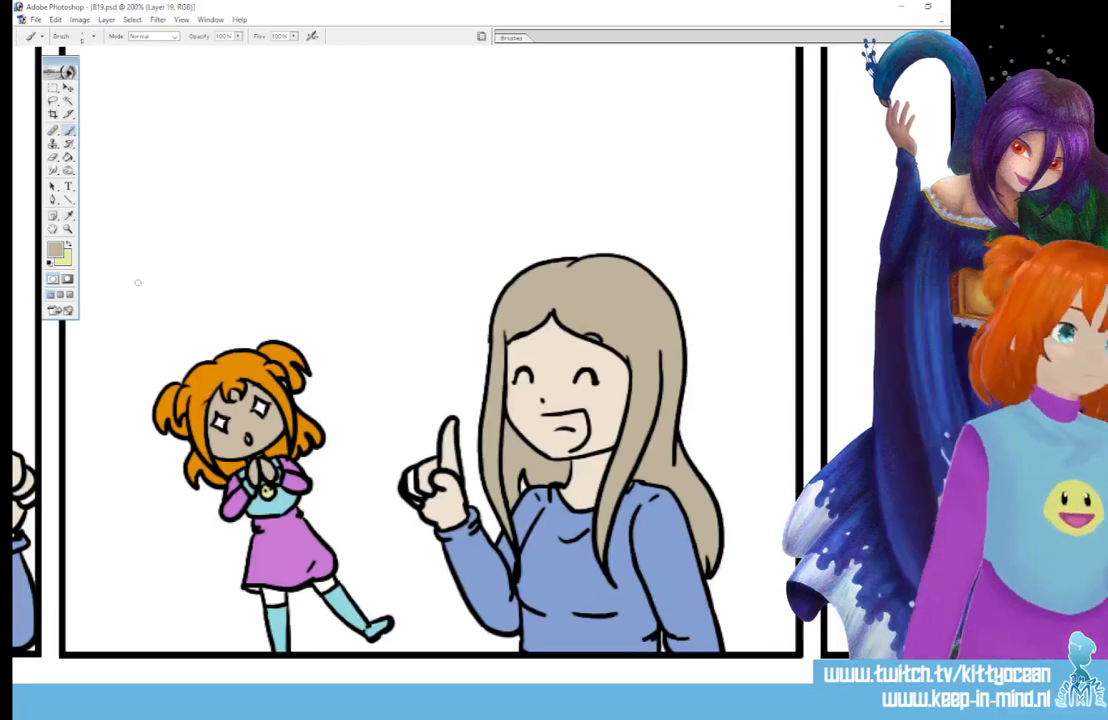
- Touch up the woman's sweater with its sampled blue and brush her sampled skin tone onto the curled fingers in the second panel
{"action": "left_click", "coordinate": [68, 216]}
{"action": "left_click", "coordinate": [488, 573]}
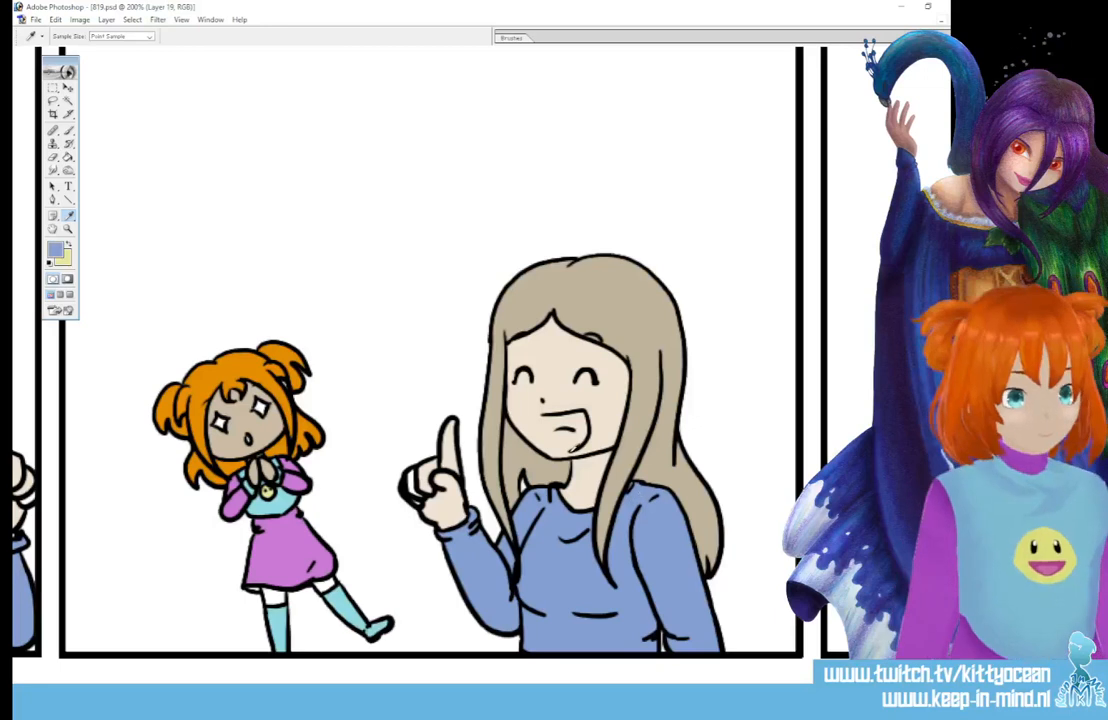
{"action": "left_click", "coordinate": [69, 131]}
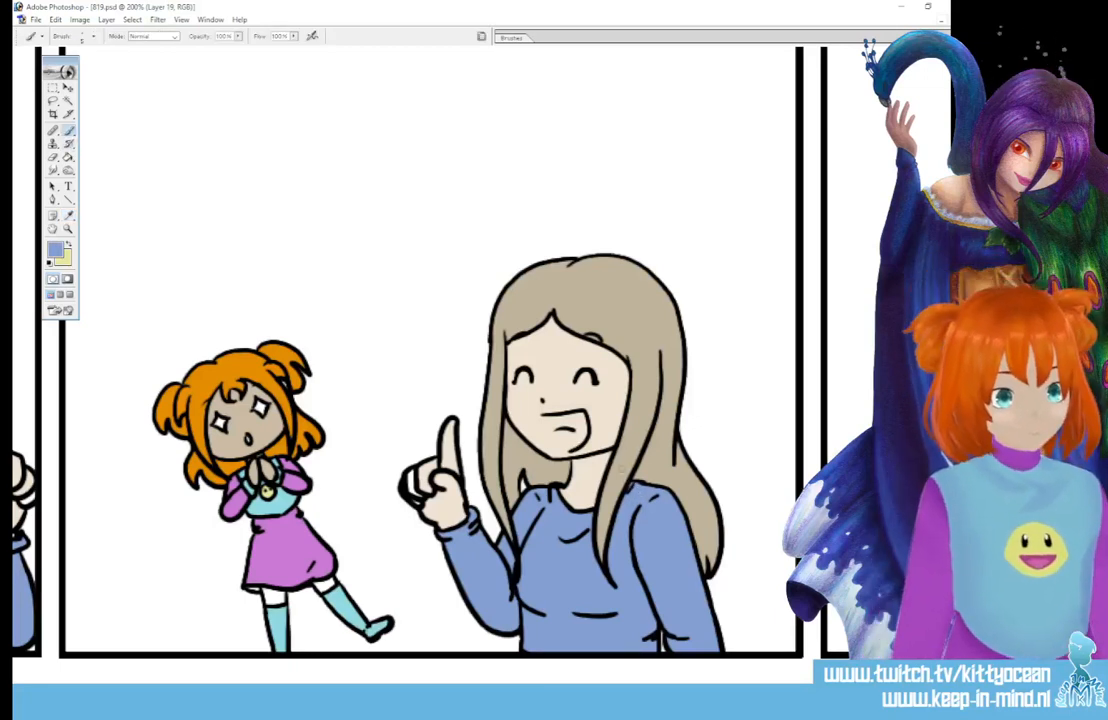
{"action": "left_click", "coordinate": [68, 216]}
{"action": "left_click", "coordinate": [446, 505]}
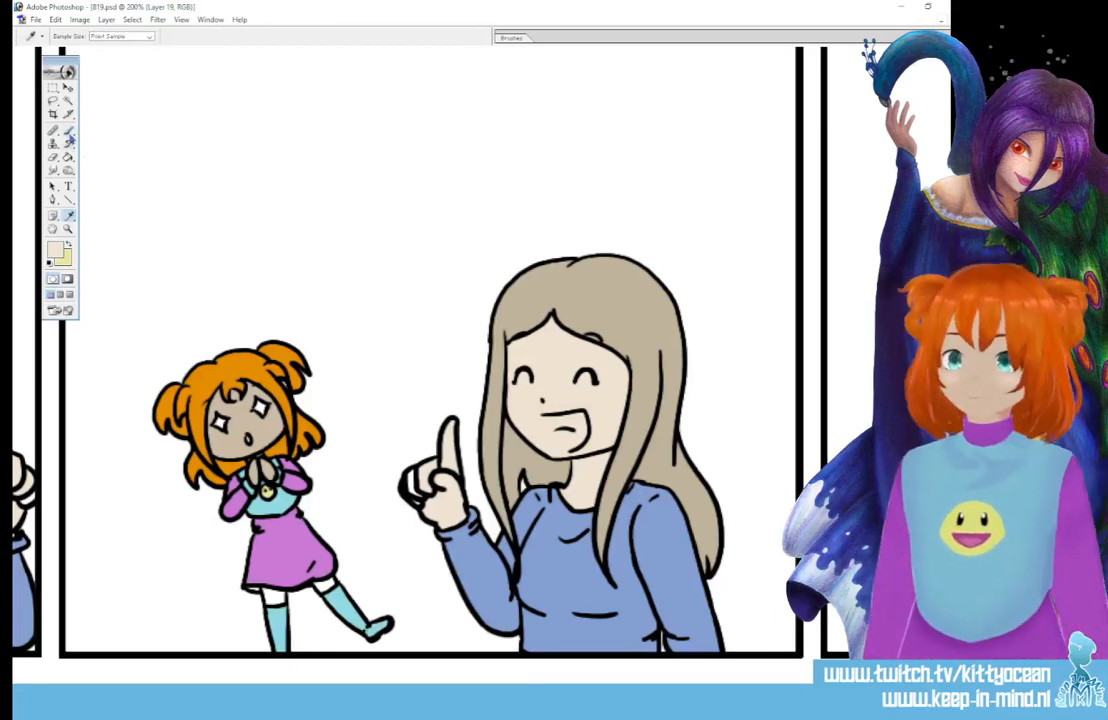
{"action": "left_click", "coordinate": [69, 131]}
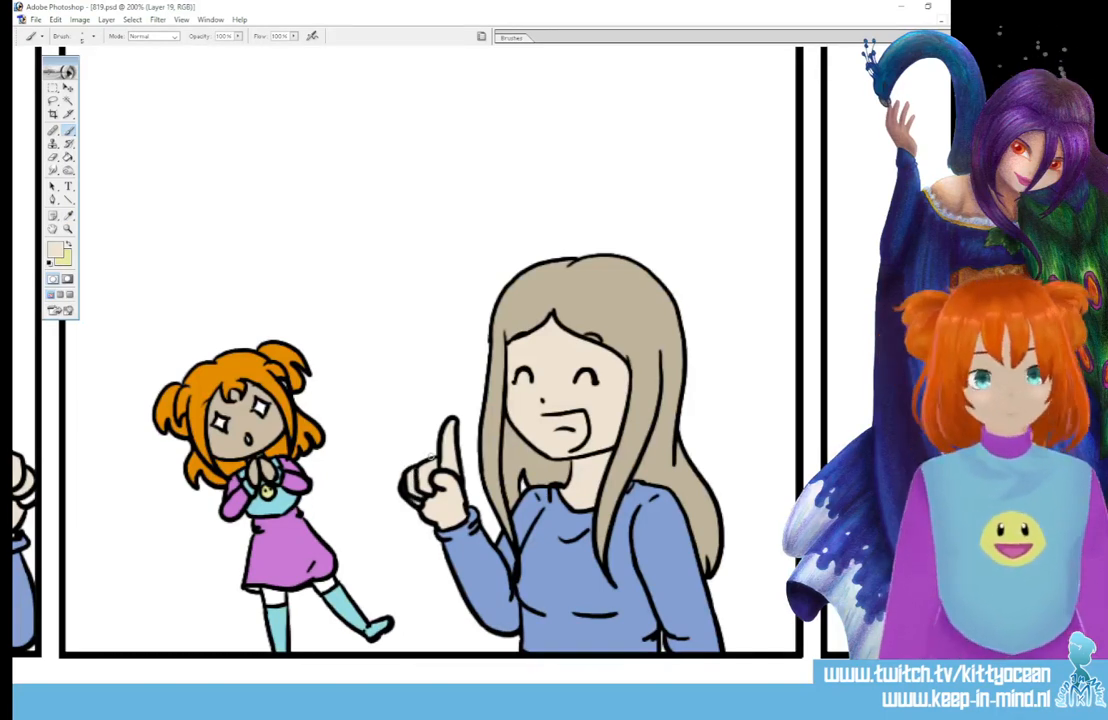
- Brush a sampled skin tone onto the small girl's bare legs, then sample her skirt's purple for brush touch-ups
{"action": "scroll", "coordinate": [430, 350], "scroll_direction": "left", "scroll_amount": 3}
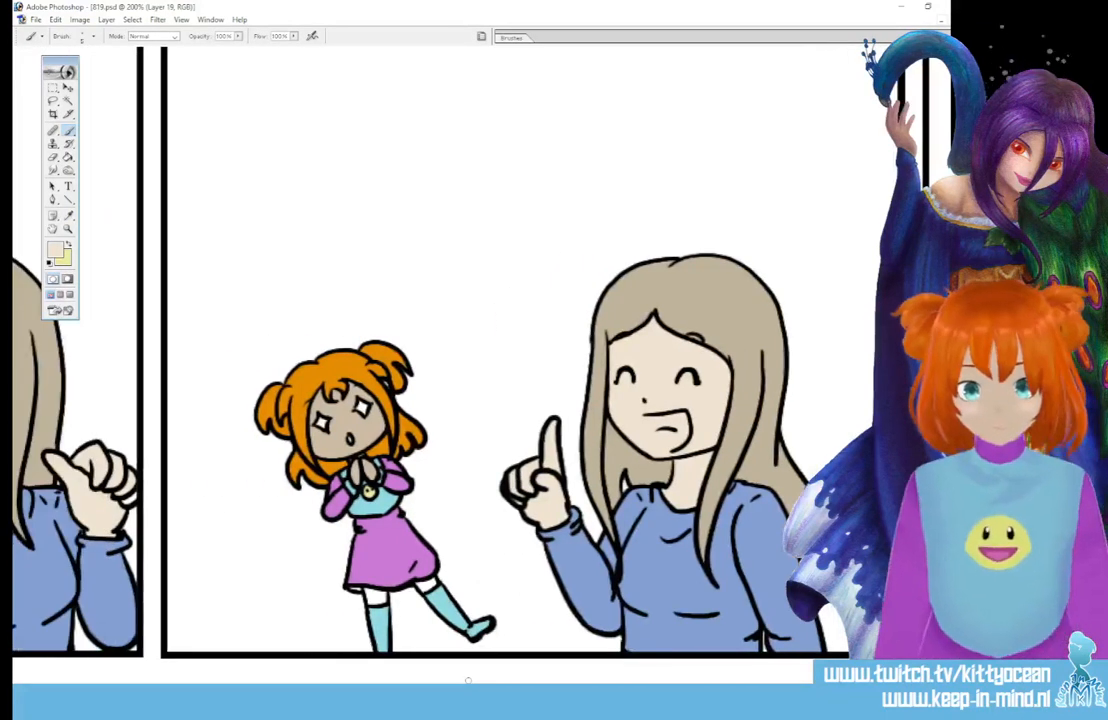
{"action": "left_click", "coordinate": [68, 216]}
{"action": "left_click", "coordinate": [303, 365]}
{"action": "left_click", "coordinate": [69, 131]}
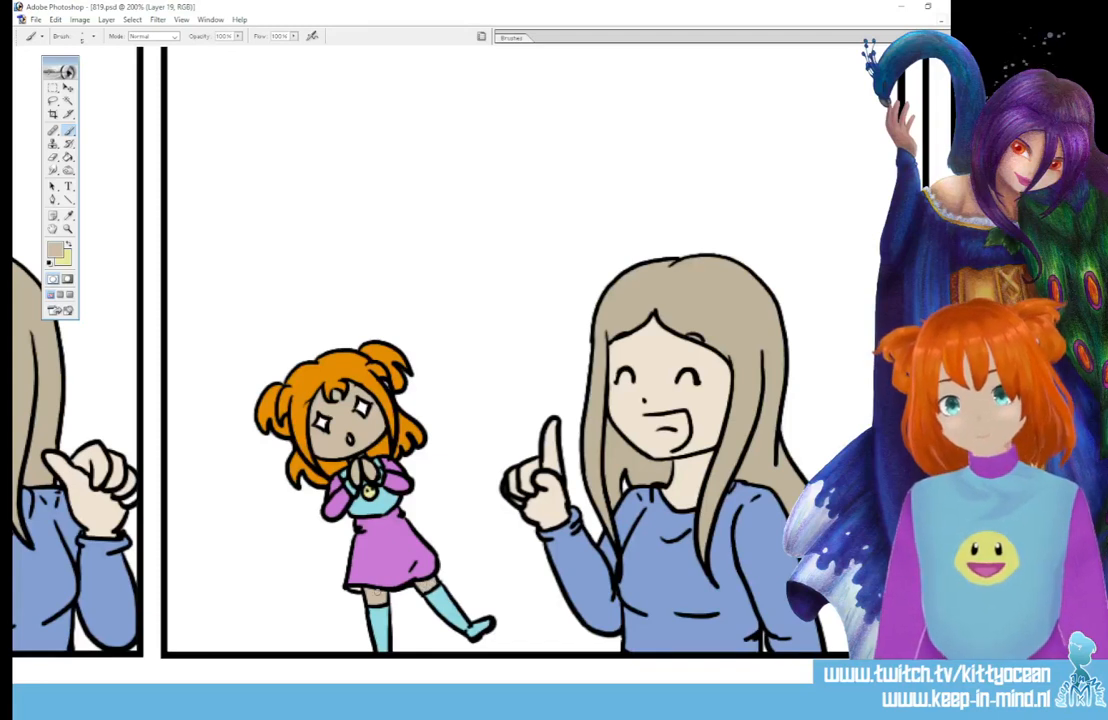
{"action": "left_click", "coordinate": [69, 216]}
{"action": "left_click", "coordinate": [378, 546]}
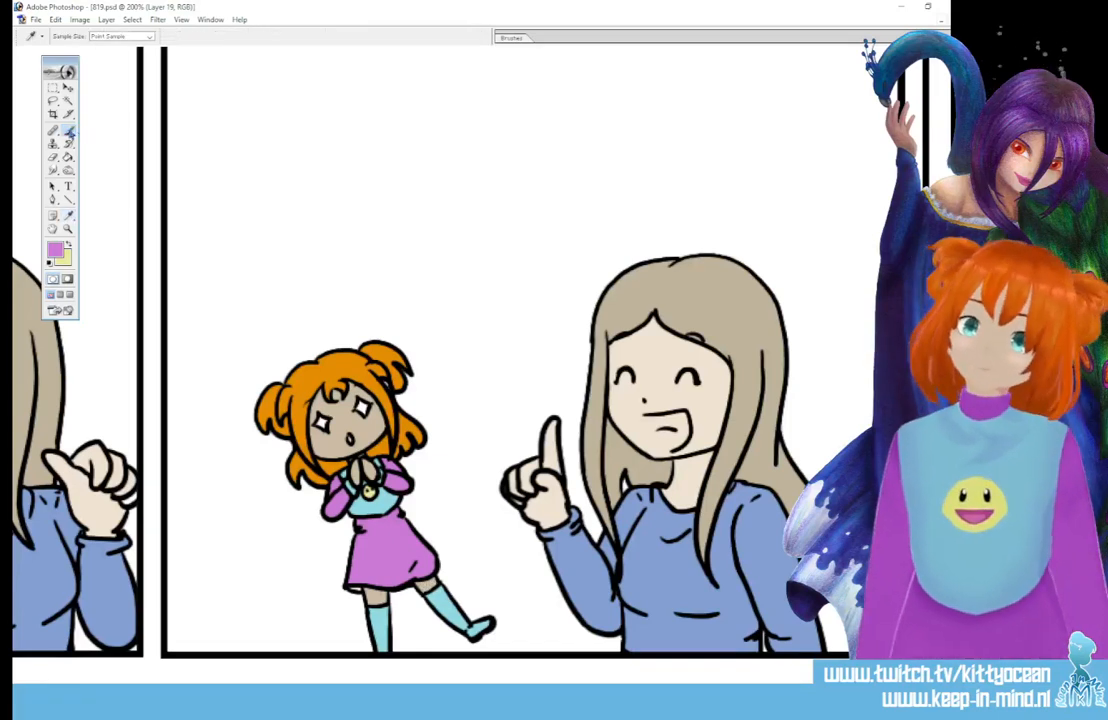
{"action": "left_click", "coordinate": [69, 131]}
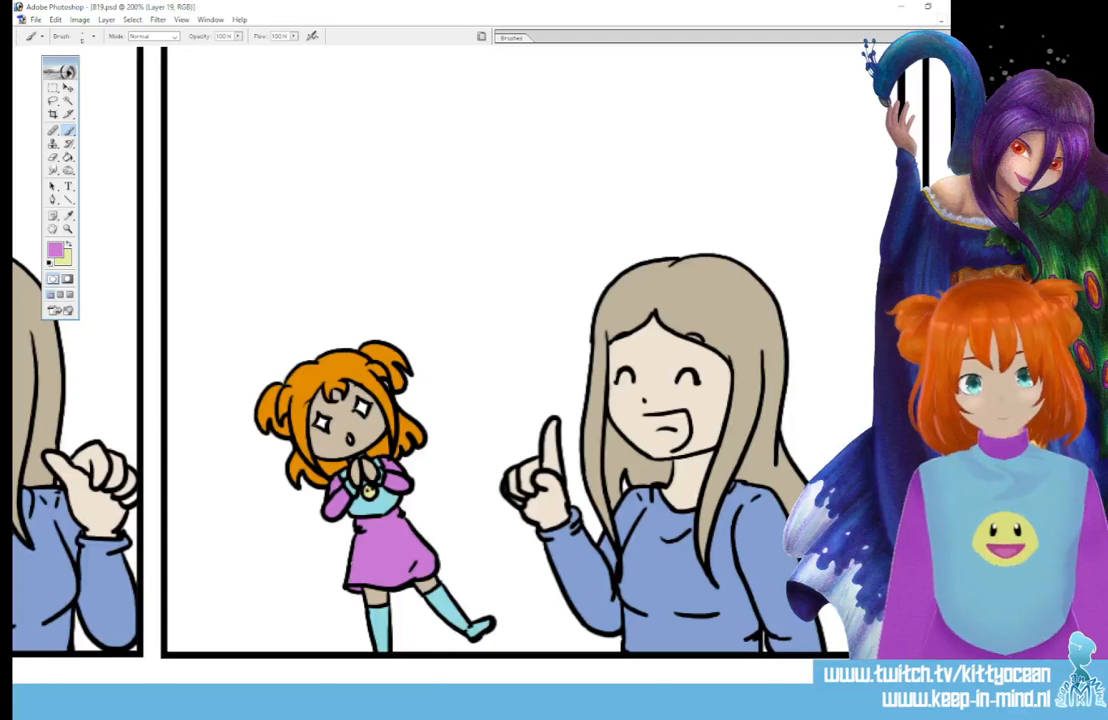
- Sample the small girl's orange hair colour in the second panel for brush touch-ups
{"action": "key", "text": "i"}
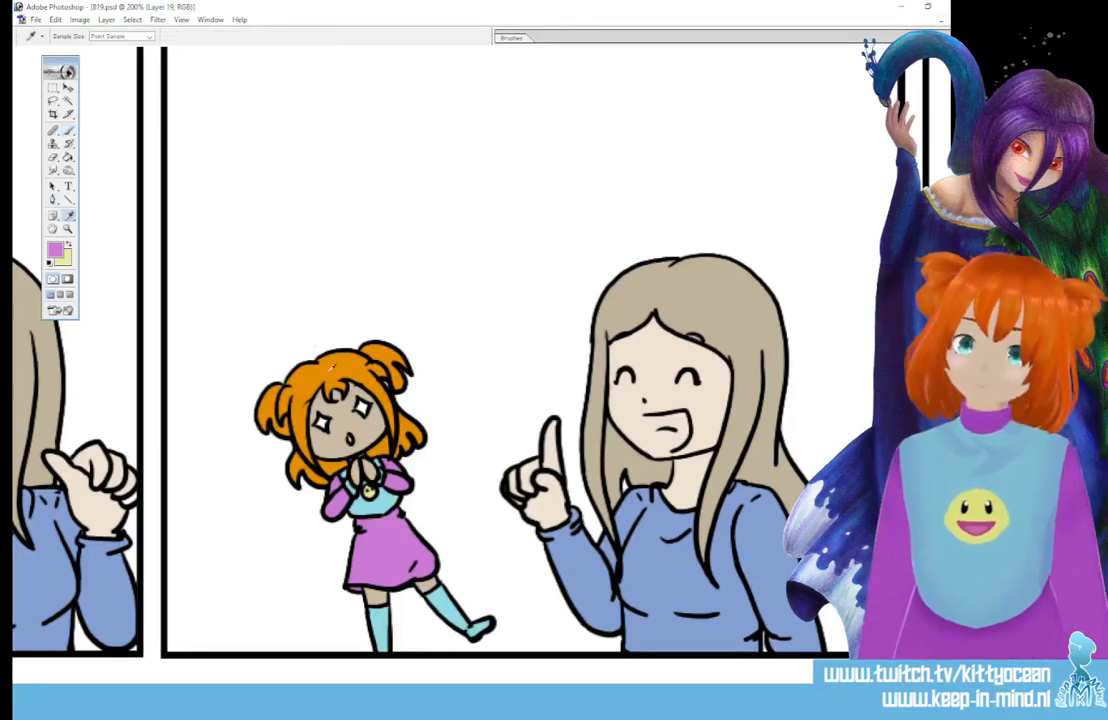
{"action": "key", "text": "b"}
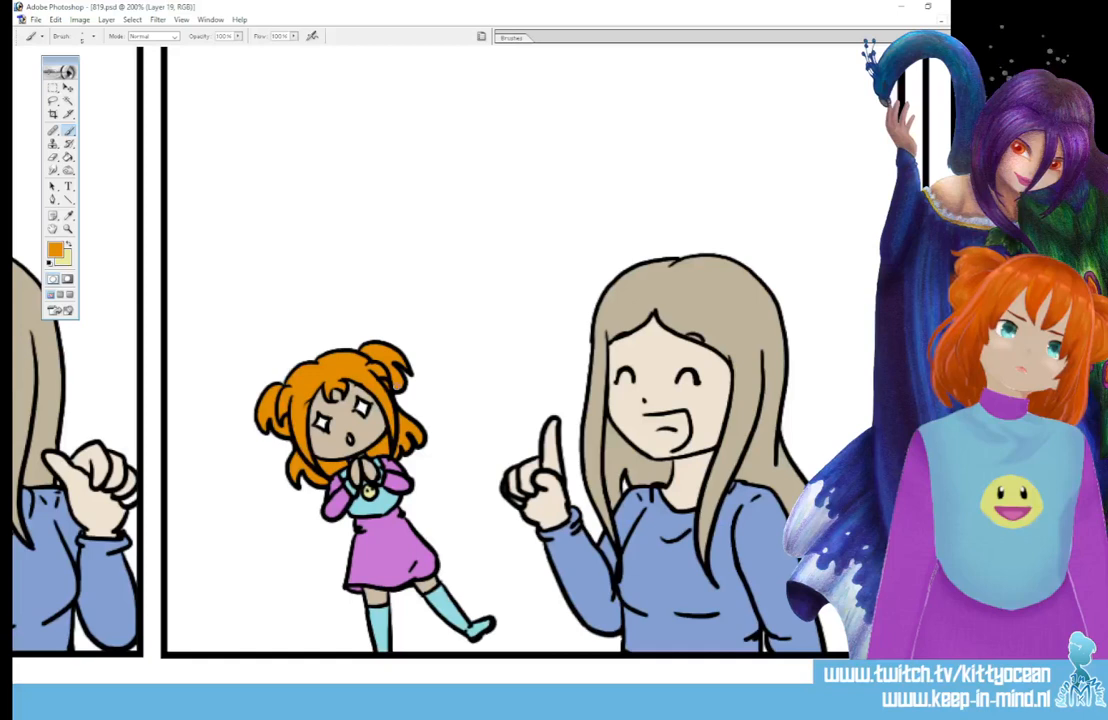
{"action": "scroll", "coordinate": [440, 350], "scroll_direction": "left", "scroll_amount": 7}
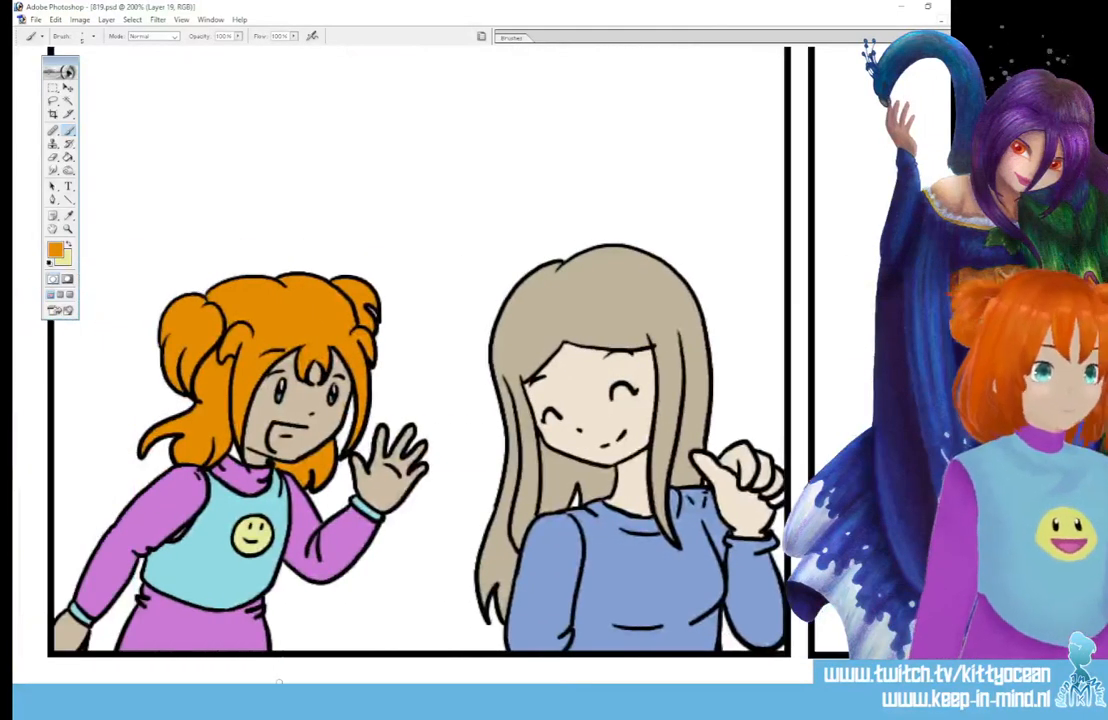
- Sample the girl's skin tone and the purple of her clothing in the first panel for brush touch-ups
{"action": "left_click", "coordinate": [70, 216]}
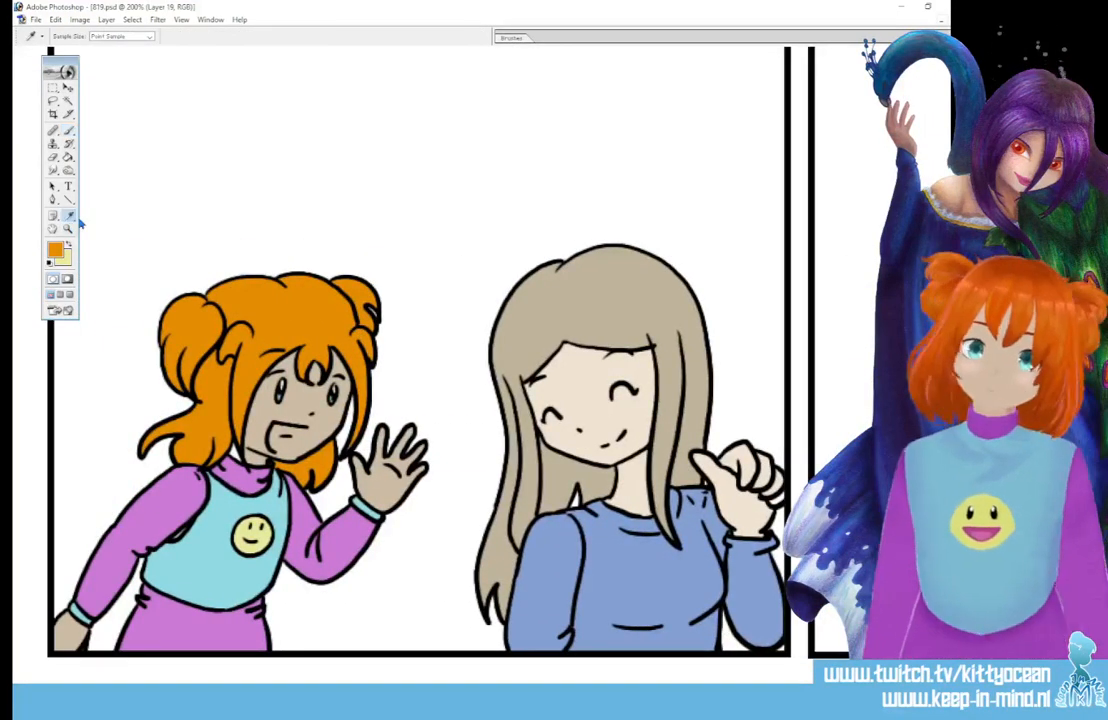
{"action": "left_click", "coordinate": [752, 508]}
{"action": "key", "text": "b"}
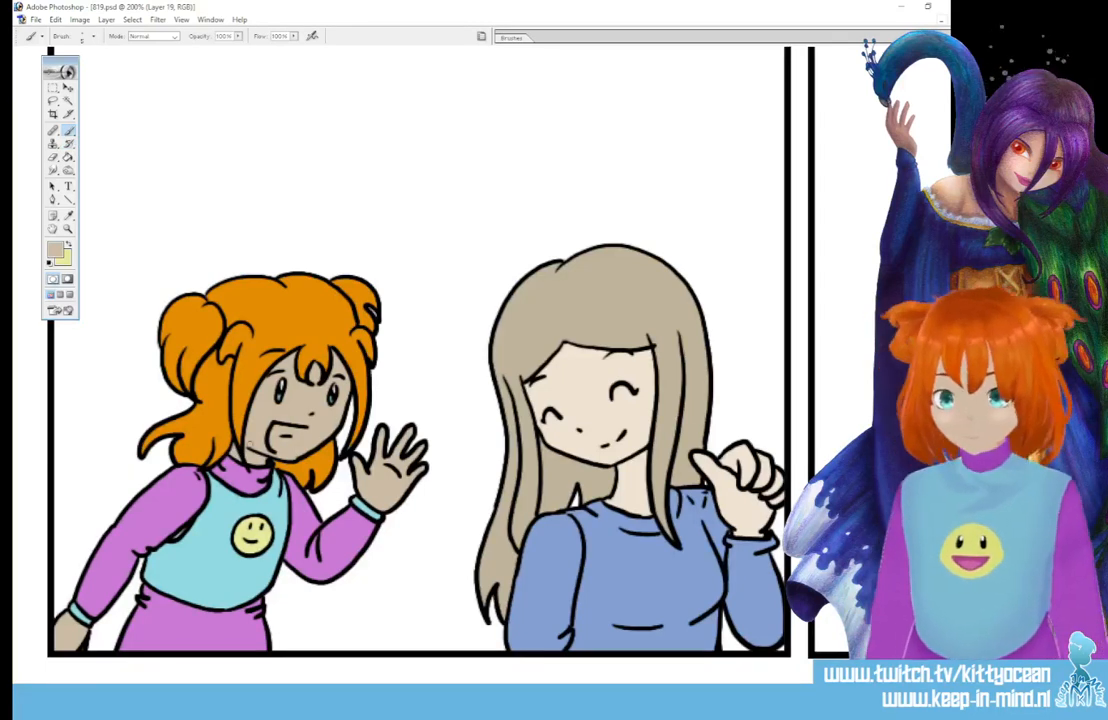
{"action": "left_click", "coordinate": [69, 216]}
{"action": "left_click", "coordinate": [165, 508]}
{"action": "left_click", "coordinate": [69, 131]}
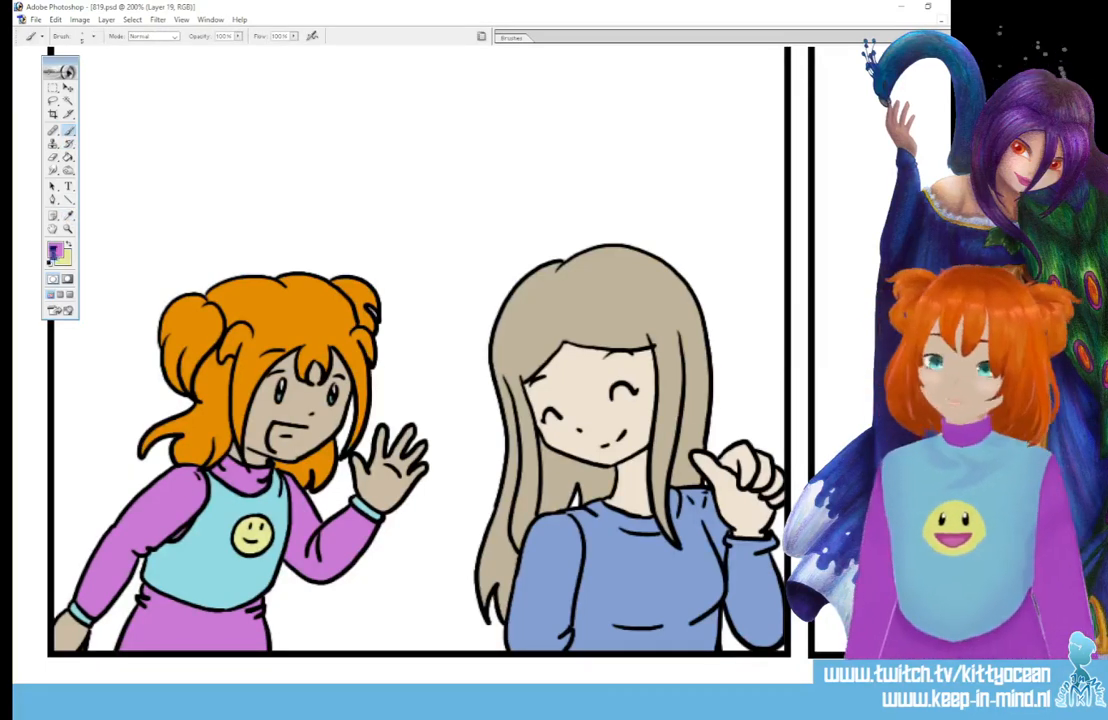
- Sample the dark pink and light pink of the woman's mouth in the fourth panel as the two brush colours
{"action": "left_click", "coordinate": [69, 216]}
{"action": "left_click", "coordinate": [55, 249]}
{"action": "left_click_drag", "start_coordinate": [785, 517], "coordinate": [785, 536]}
{"action": "left_click", "coordinate": [688, 397]}
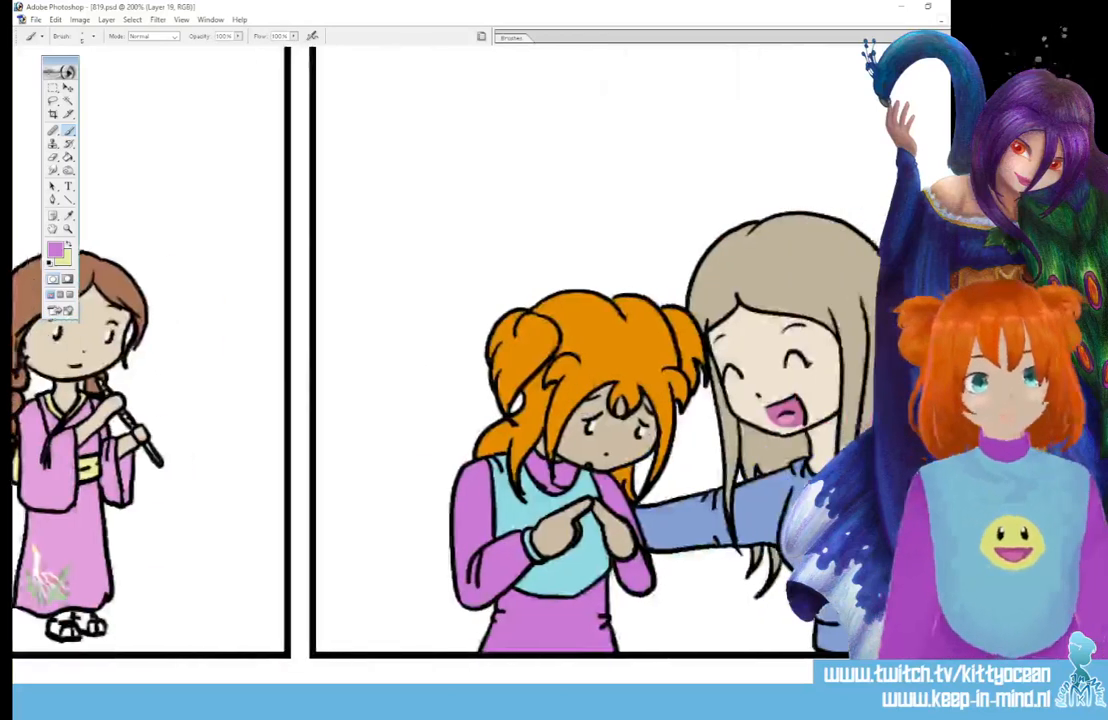
{"action": "scroll", "coordinate": [480, 350], "scroll_direction": "right", "scroll_amount": 3}
{"action": "left_click", "coordinate": [69, 216]}
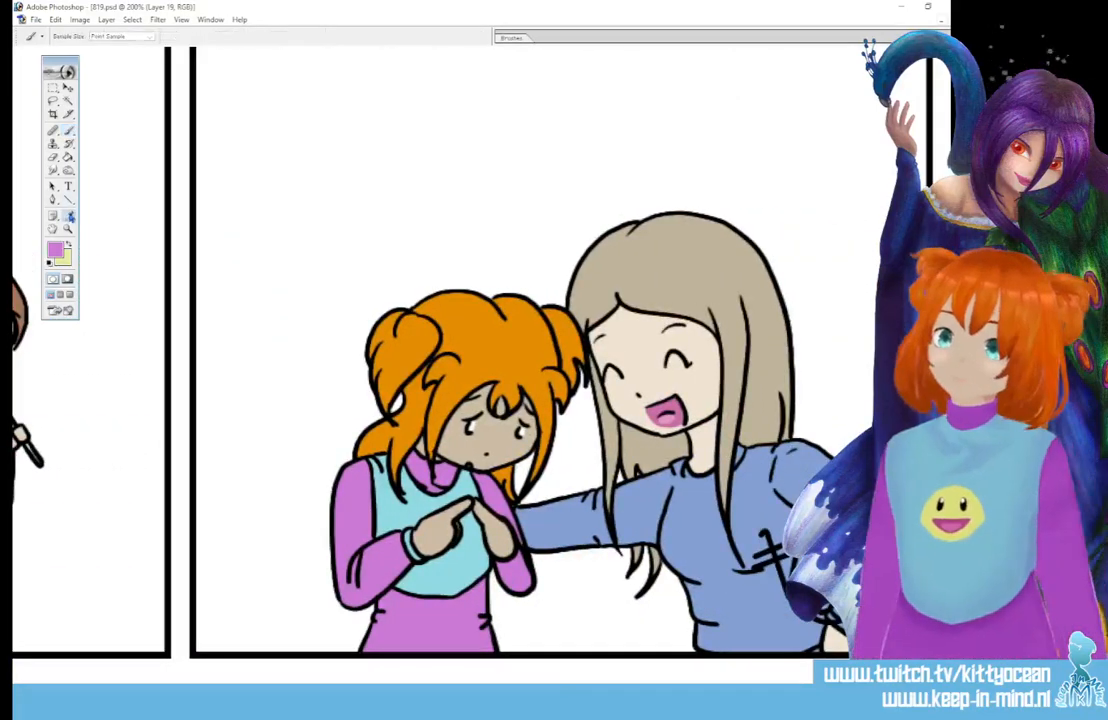
{"action": "left_click", "coordinate": [673, 404]}
{"action": "left_click", "coordinate": [69, 245]}
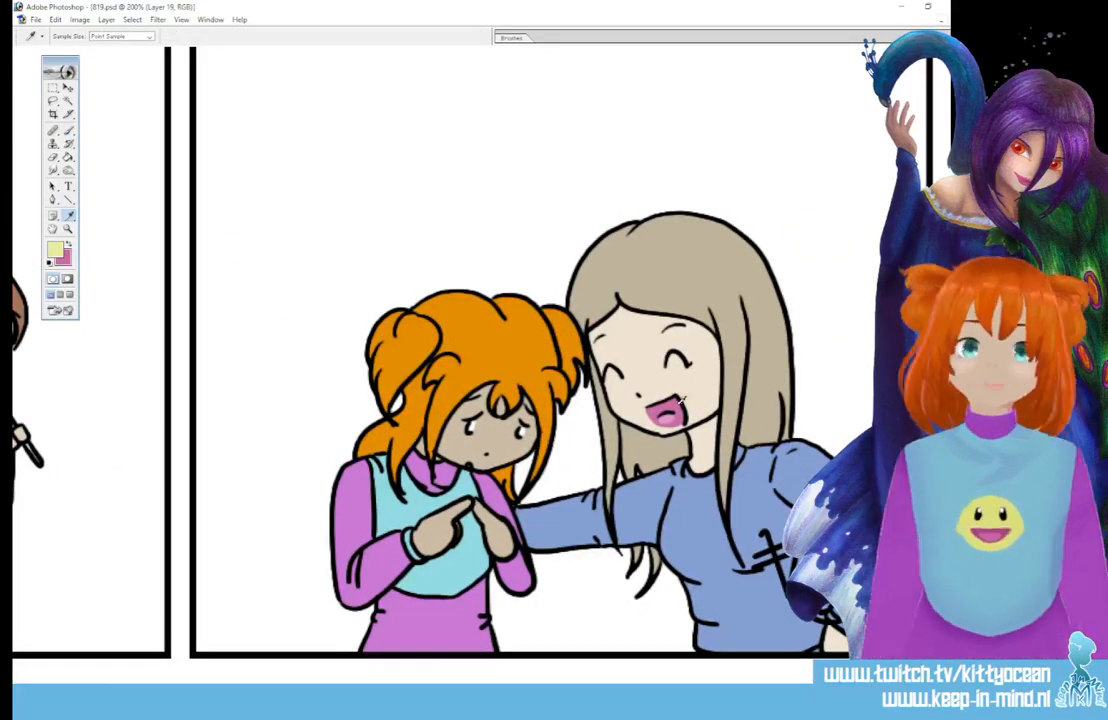
{"action": "key", "text": "x"}
{"action": "left_click", "coordinate": [69, 131]}
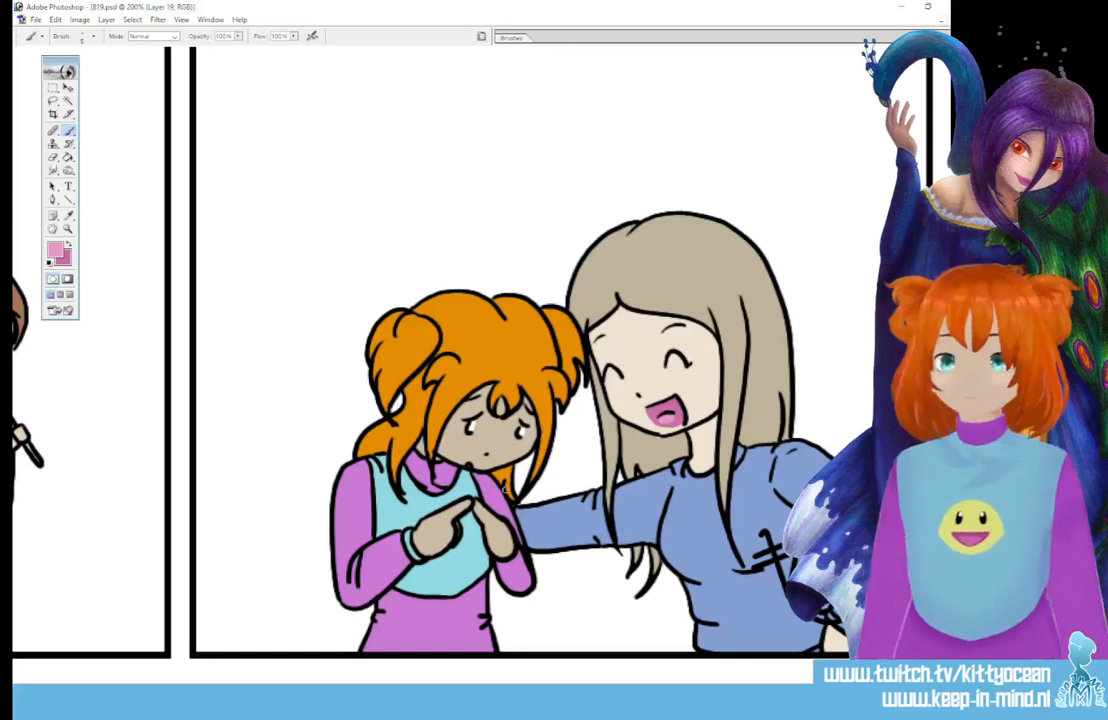
- Brush dark pink into the woman's mouth in the second panel and the girl's mouth in the first, giving the girl a light pink tongue
{"action": "scroll", "coordinate": [480, 350], "scroll_direction": "left", "scroll_amount": 15}
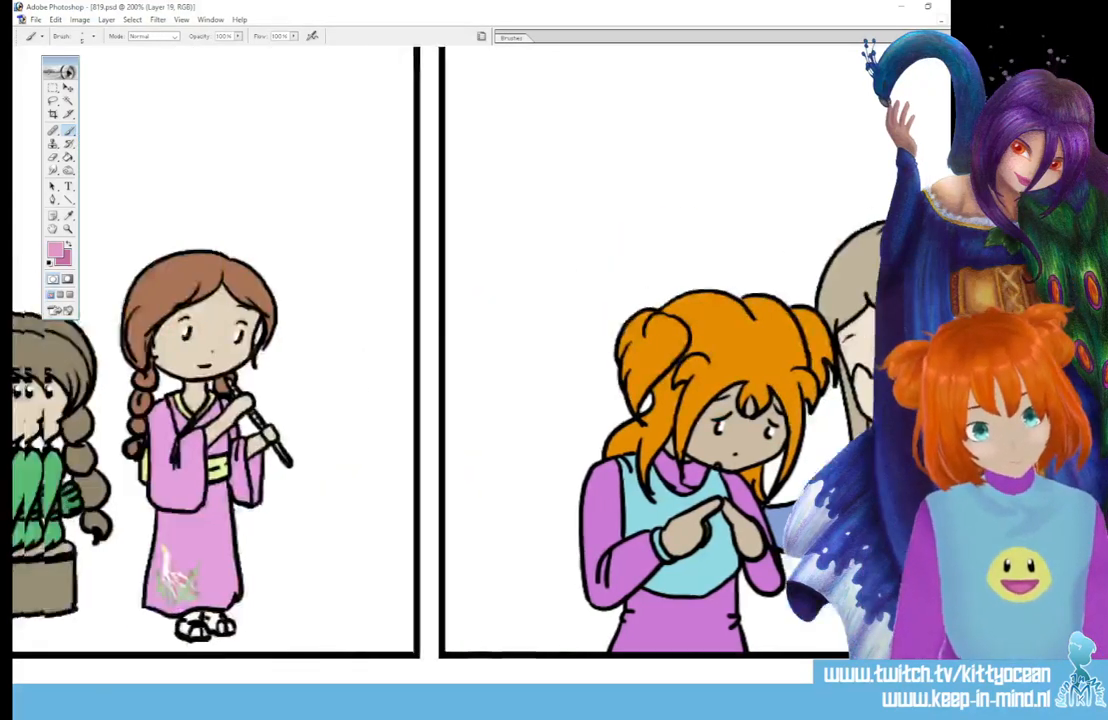
{"action": "scroll", "coordinate": [370, 350], "scroll_direction": "left", "scroll_amount": 14}
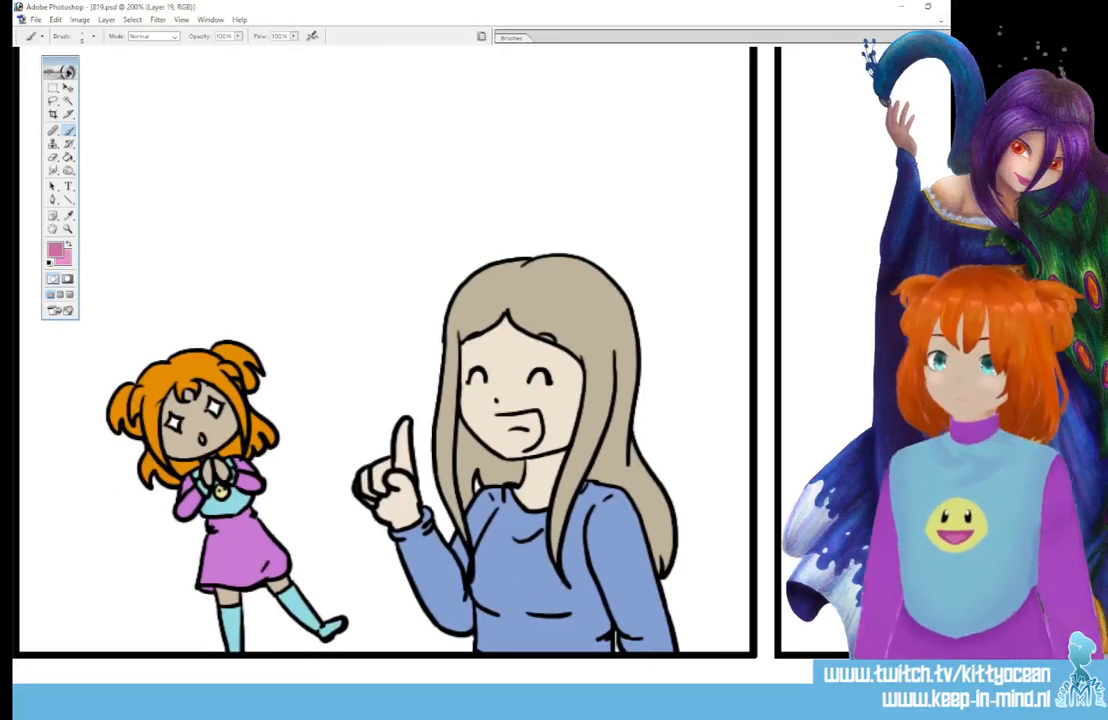
{"action": "left_click_drag", "start_coordinate": [515, 446], "coordinate": [541, 420]}
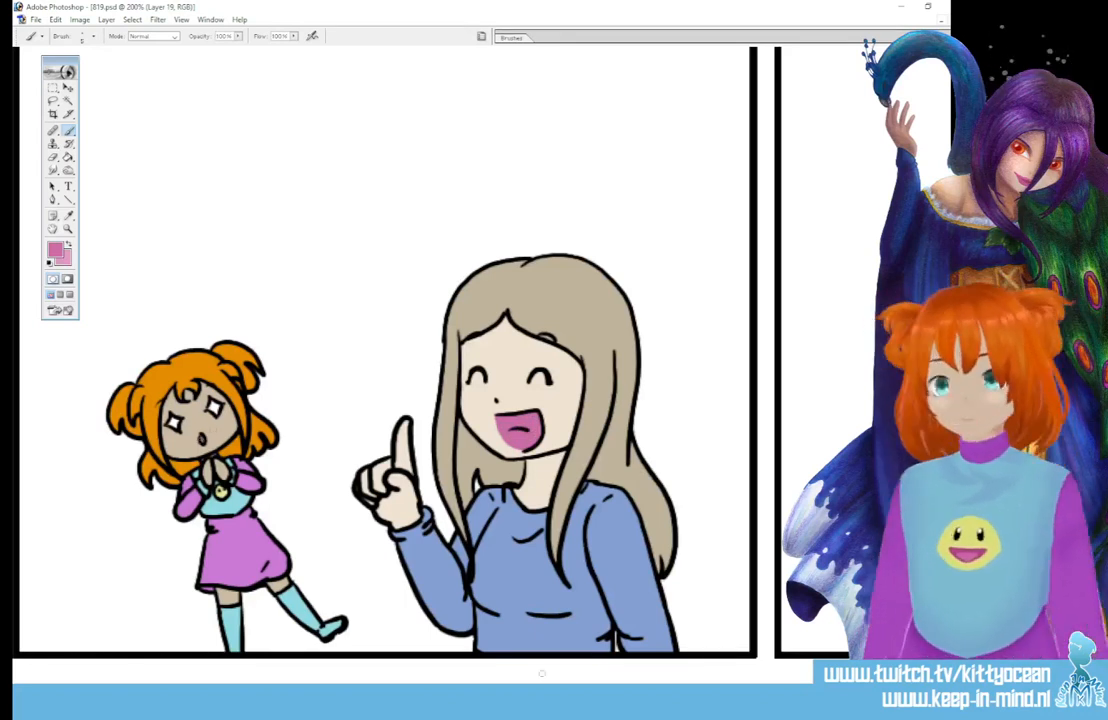
{"action": "left_click_drag", "start_coordinate": [545, 692], "coordinate": [277, 692]}
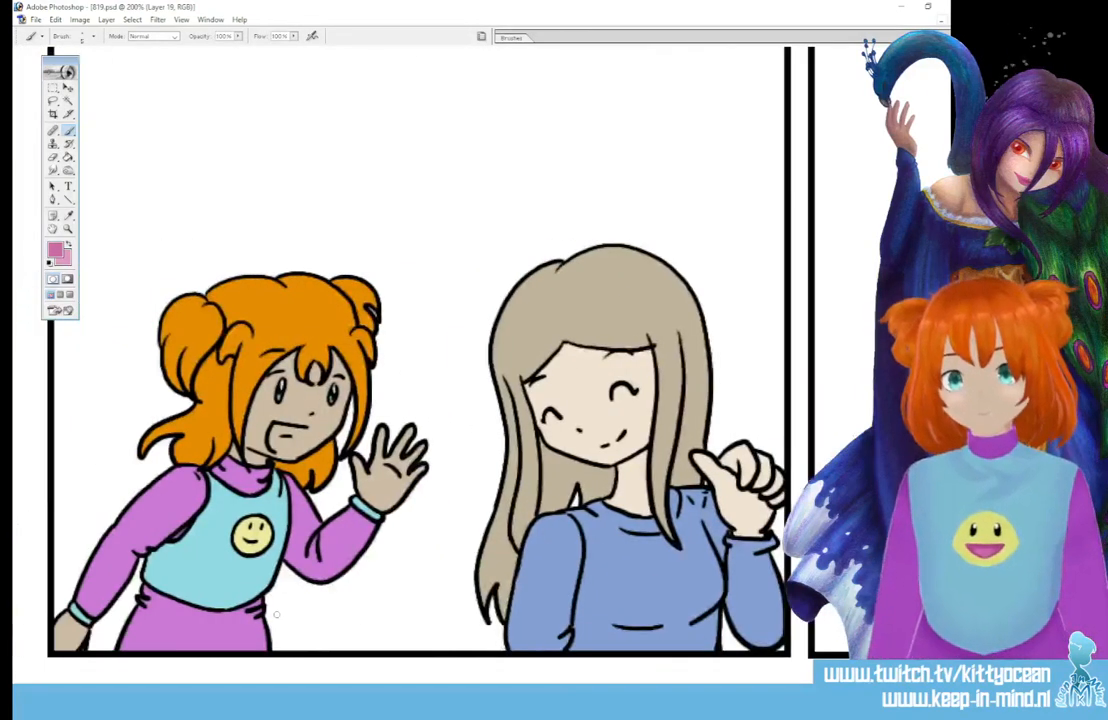
{"action": "left_click_drag", "start_coordinate": [271, 441], "coordinate": [298, 440]}
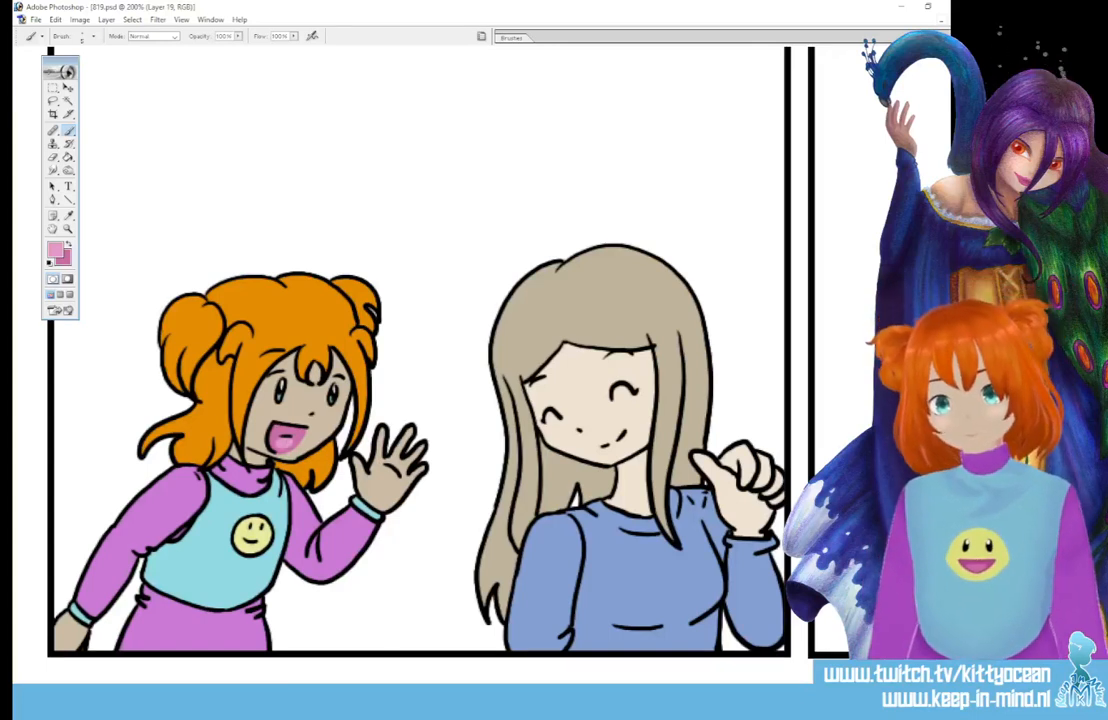
- Brush the woman's tongue light pink in the second panel and sample her skin tone for touch-ups
{"action": "left_click_drag", "start_coordinate": [300, 697], "coordinate": [792, 697]}
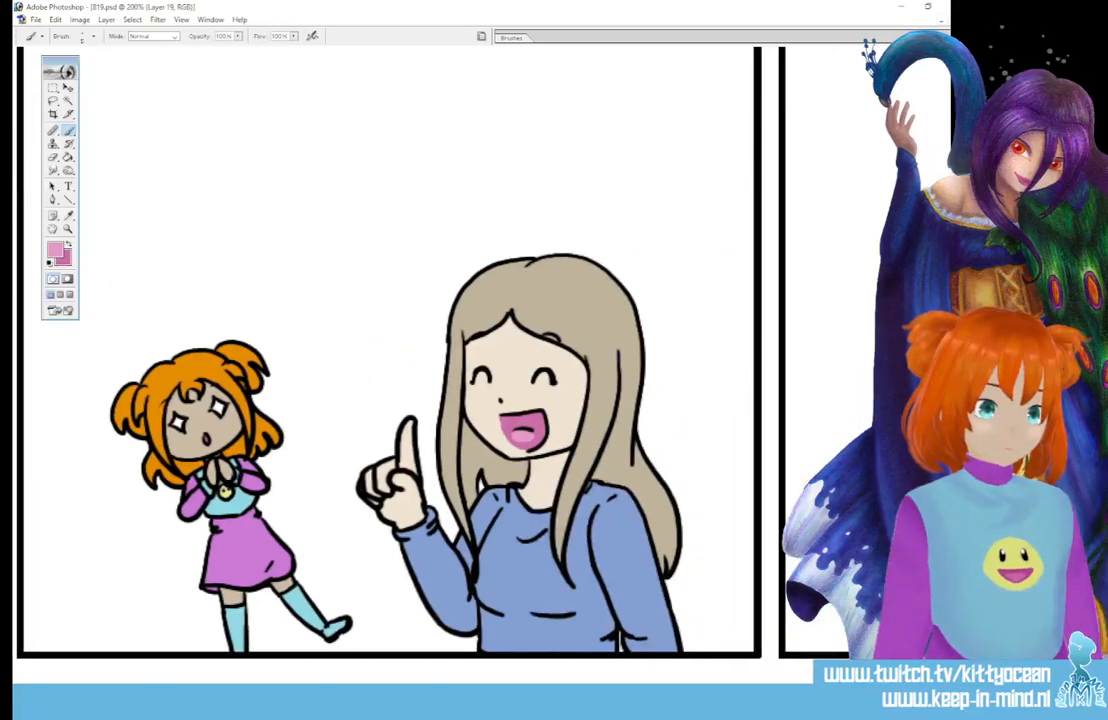
{"action": "left_click", "coordinate": [68, 215]}
{"action": "left_click", "coordinate": [480, 353]}
{"action": "left_click", "coordinate": [68, 131]}
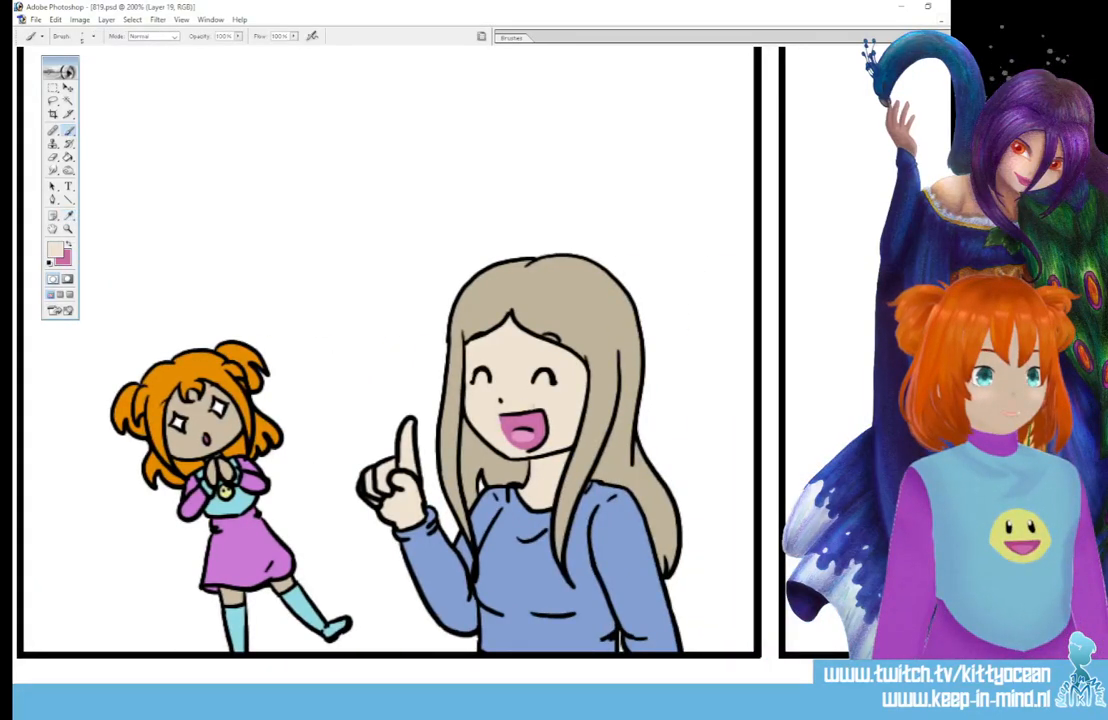
- Reset the colours to black and white and brush white into the girl's eyes in the first panel
{"action": "left_click_drag", "start_coordinate": [525, 697], "coordinate": [221, 697]}
{"action": "key", "text": "d"}
{"action": "key", "text": "x"}
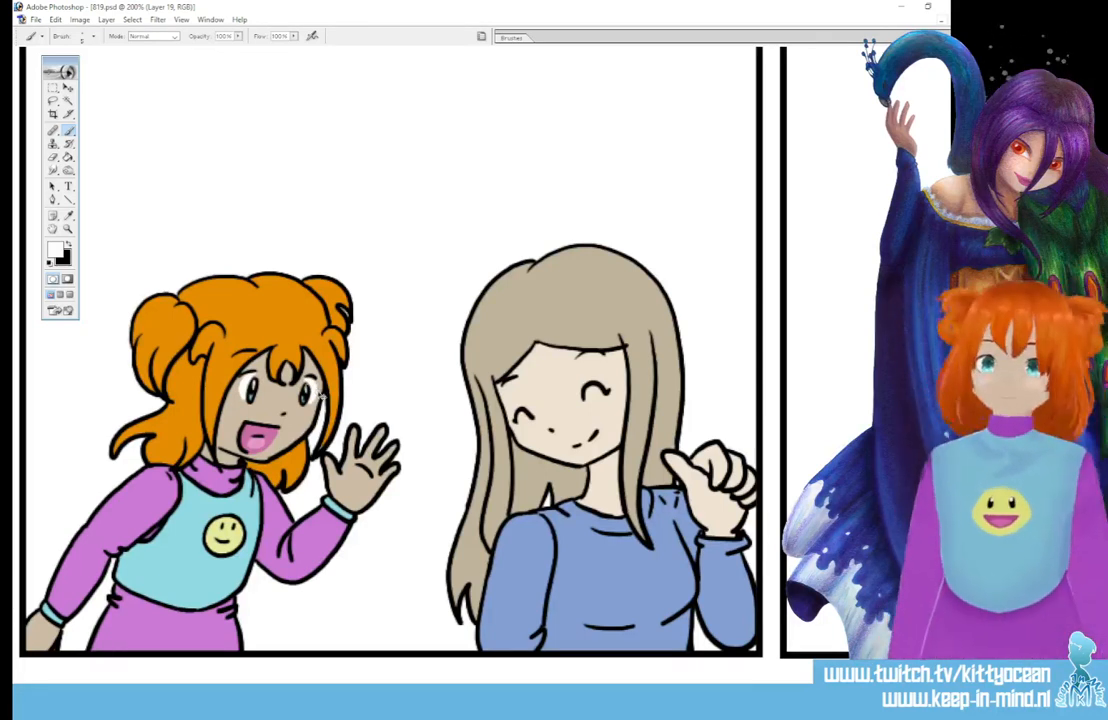
{"action": "key", "text": "ctrl+minus"}
{"action": "key", "text": "ctrl+minus"}
{"action": "key", "text": "ctrl+minus"}
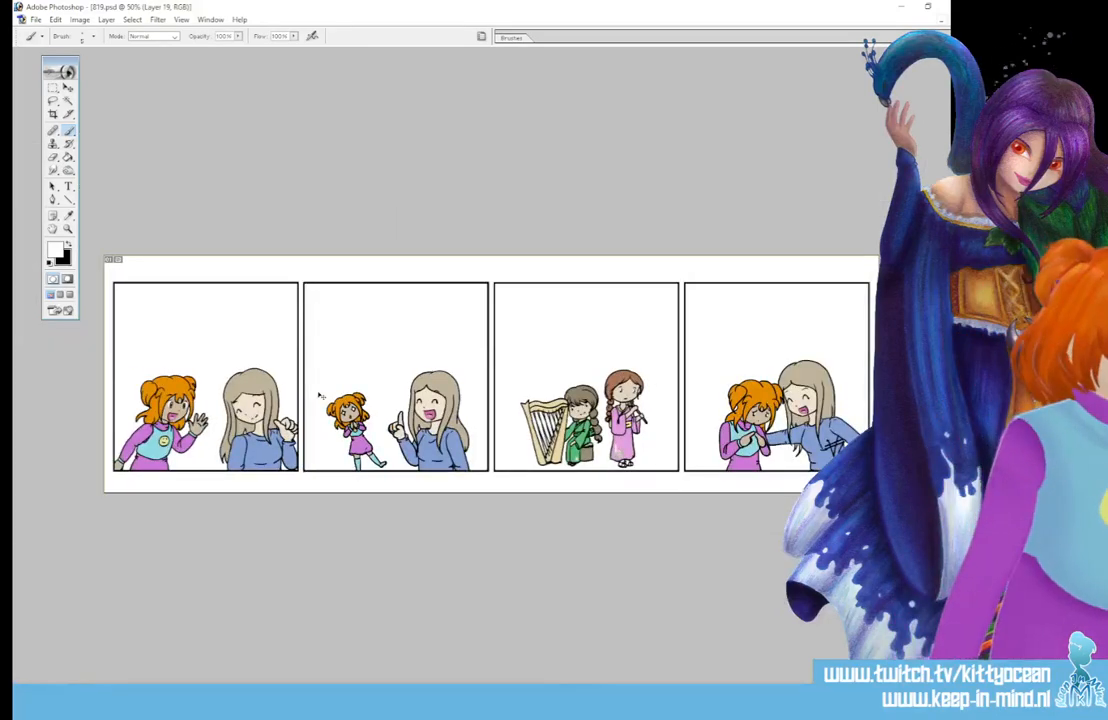
- Sample the harpist's grey-brown hair colour in the third panel as the foreground colour for the Brush tool
{"action": "key", "text": "ctrl+plus"}
{"action": "key", "text": "ctrl+plus"}
{"action": "key", "text": "ctrl+plus"}
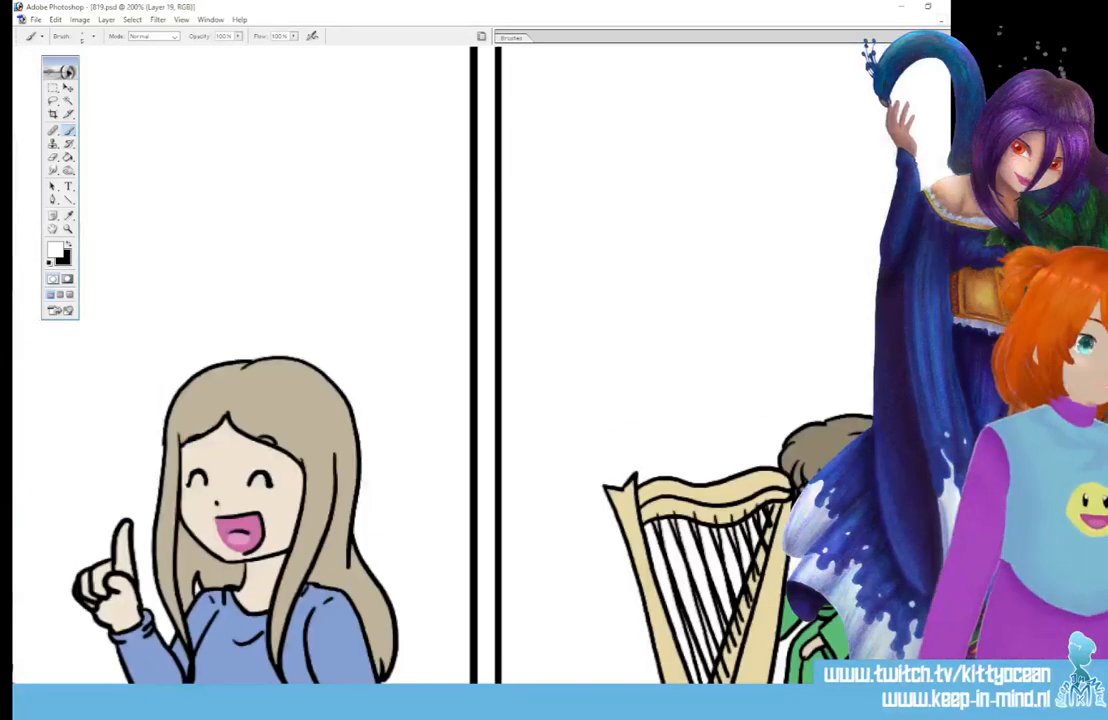
{"action": "left_click_drag", "start_coordinate": [700, 400], "coordinate": [191, 398]}
{"action": "scroll", "coordinate": [480, 400], "scroll_direction": "right", "scroll_amount": 3}
{"action": "scroll", "coordinate": [480, 400], "scroll_direction": "down", "scroll_amount": 2}
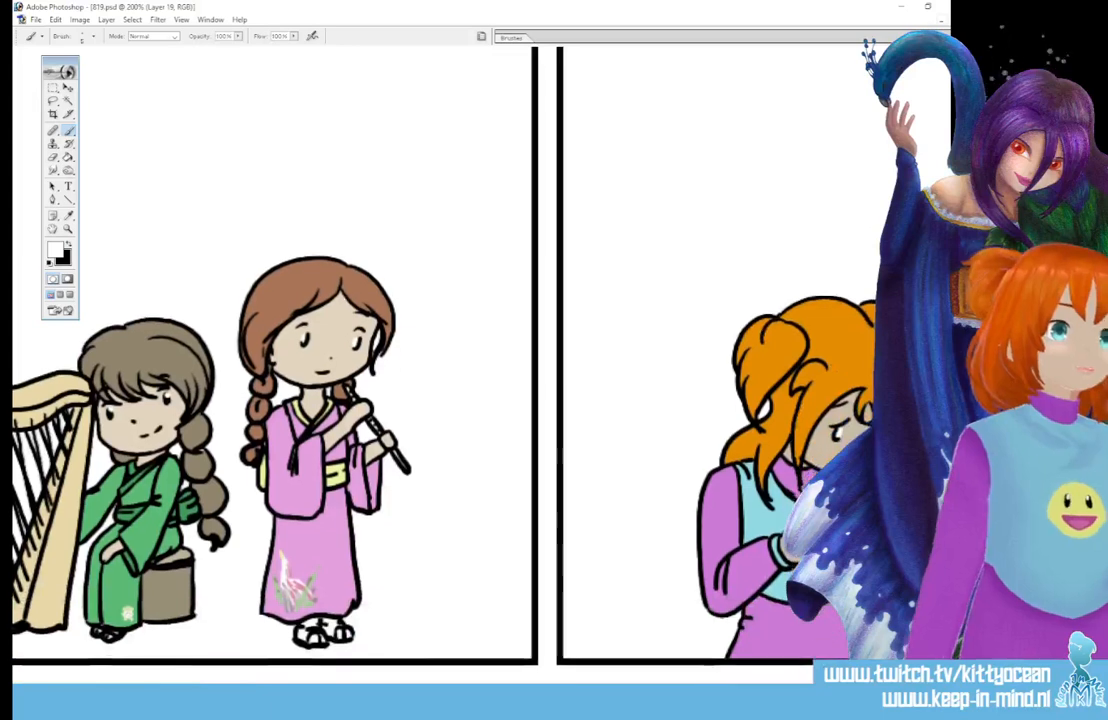
{"action": "left_click", "coordinate": [70, 216]}
{"action": "left_click", "coordinate": [145, 350]}
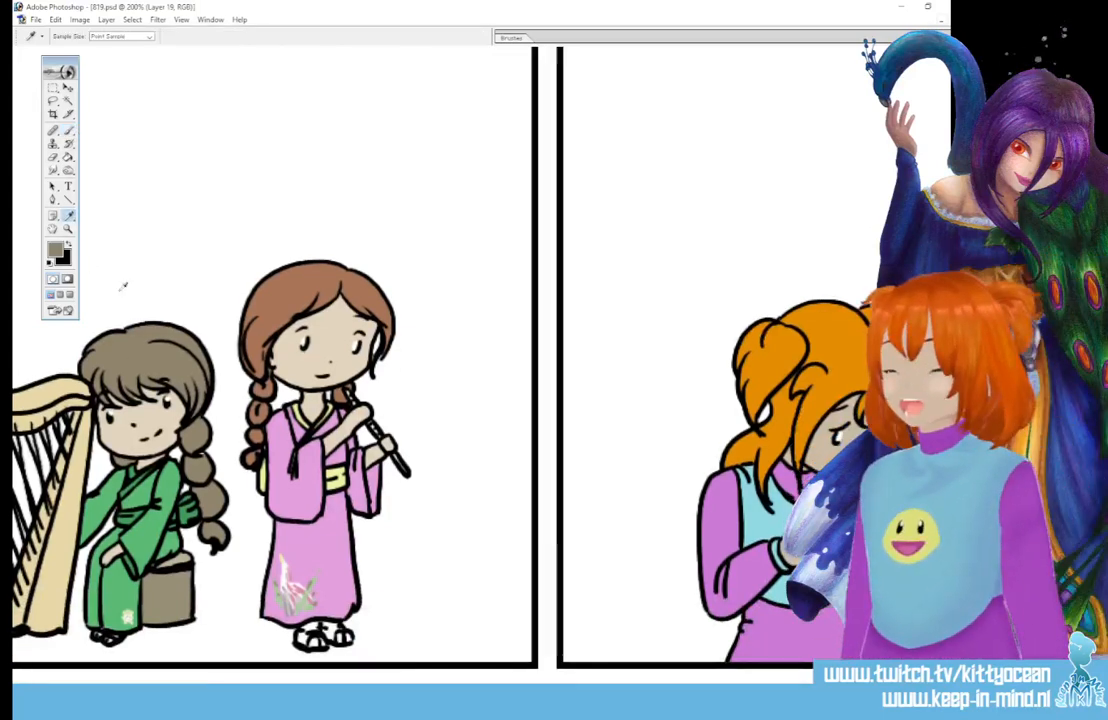
{"action": "left_click", "coordinate": [68, 131]}
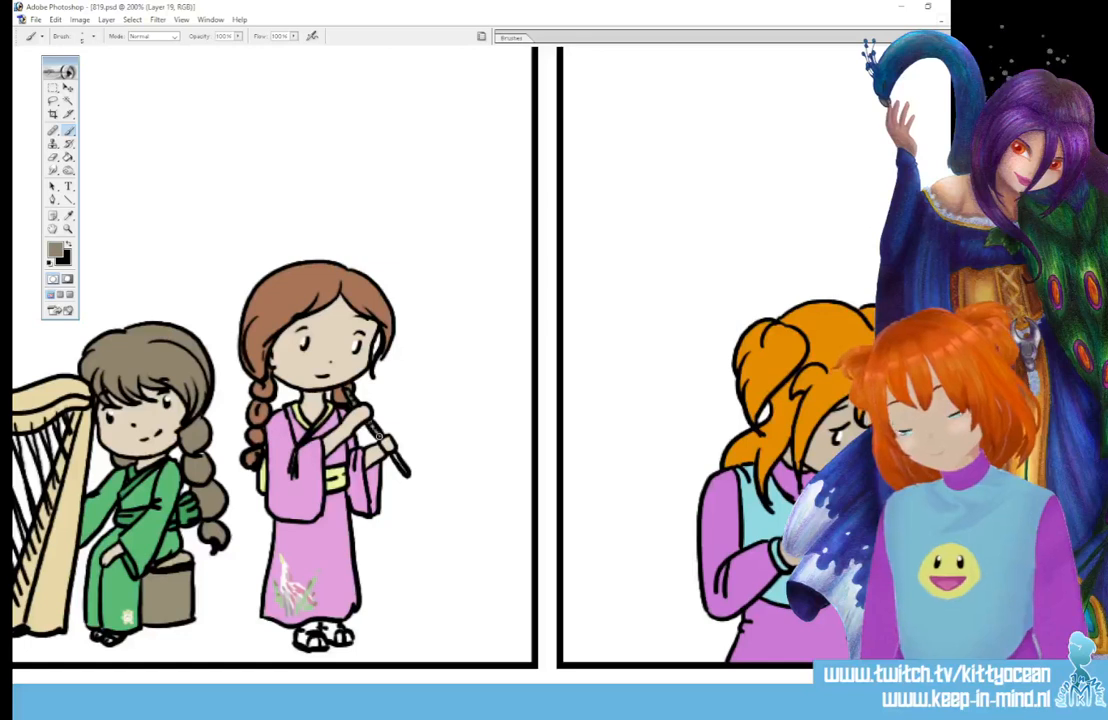
- Restore the default colours, choose a very pale blue foreground and paint the flute player's footwear in the third panel
{"action": "left_click", "coordinate": [48, 262]}
{"action": "left_click", "coordinate": [55, 250]}
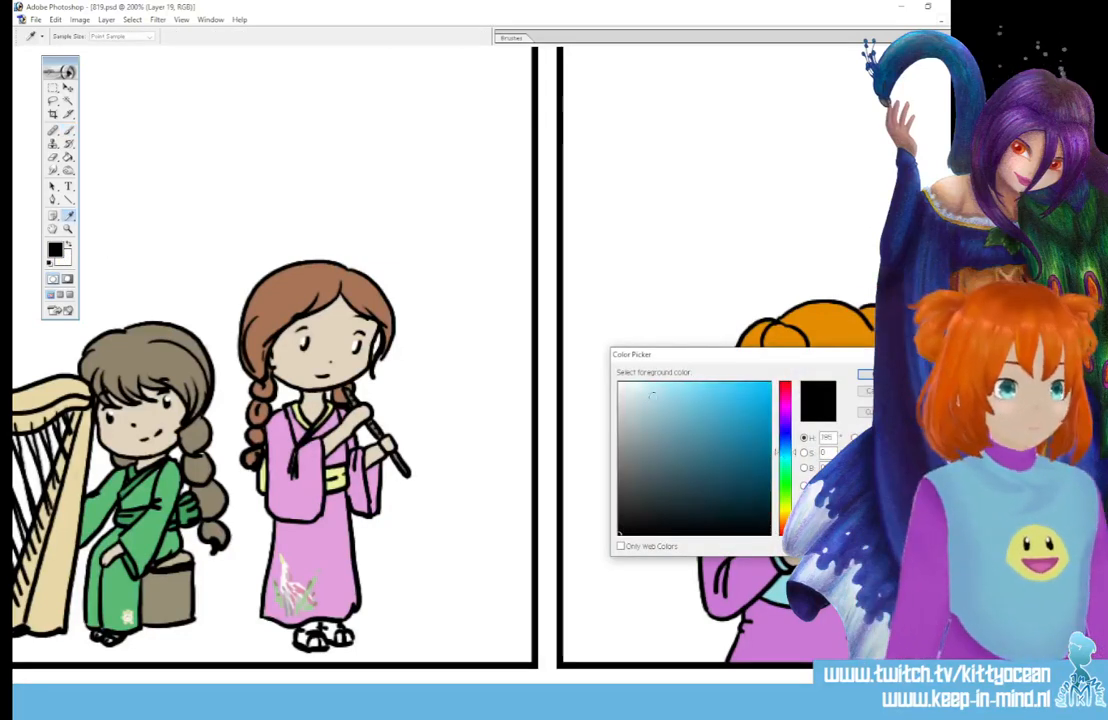
{"action": "left_click", "coordinate": [636, 388]}
{"action": "key", "text": "Return"}
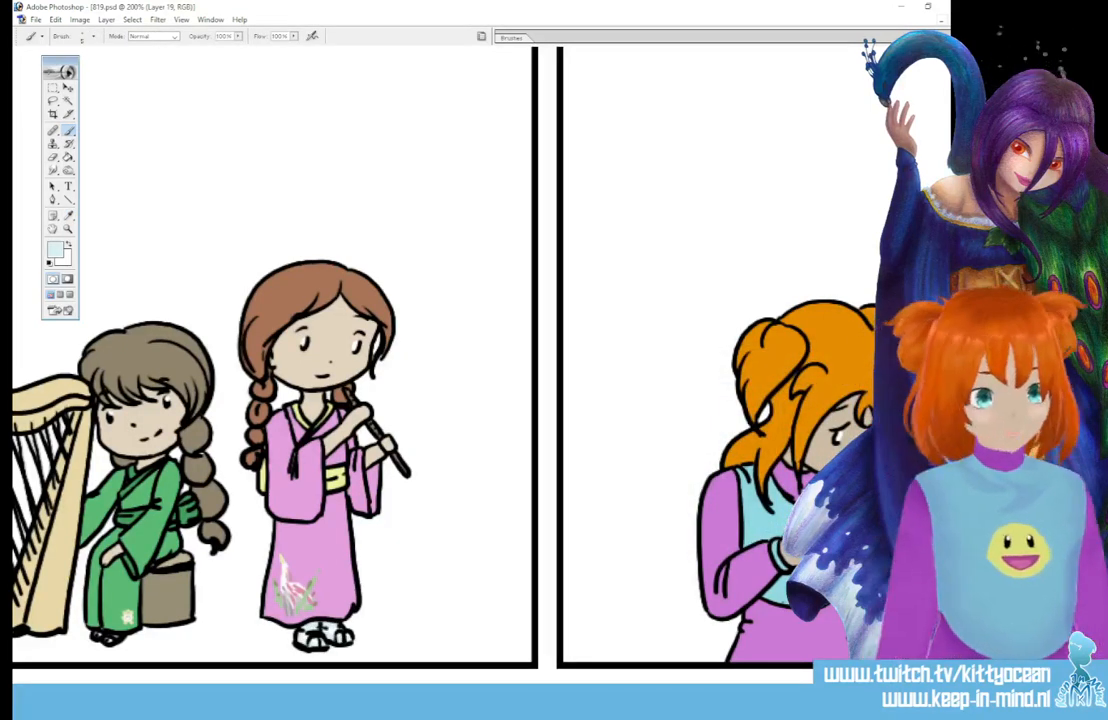
- Make the harpist's grey-brown hair colour the foreground colour again and return to the Brush tool
{"action": "left_click_drag", "start_coordinate": [155, 646], "coordinate": [489, 647]}
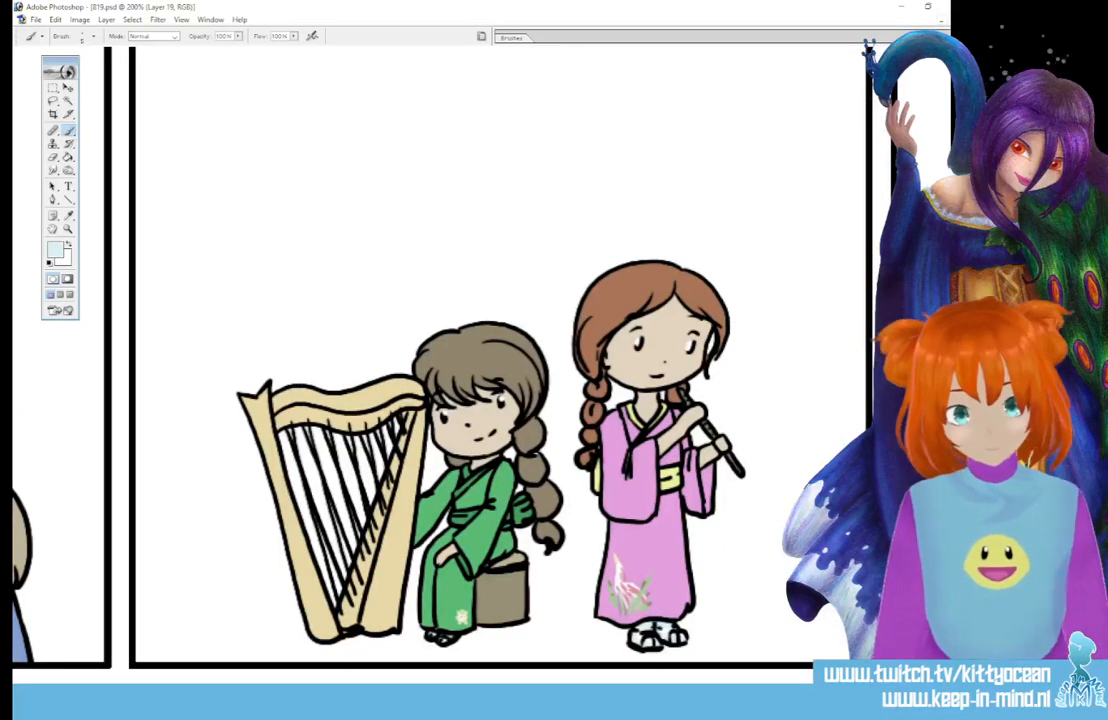
{"action": "key", "text": "i"}
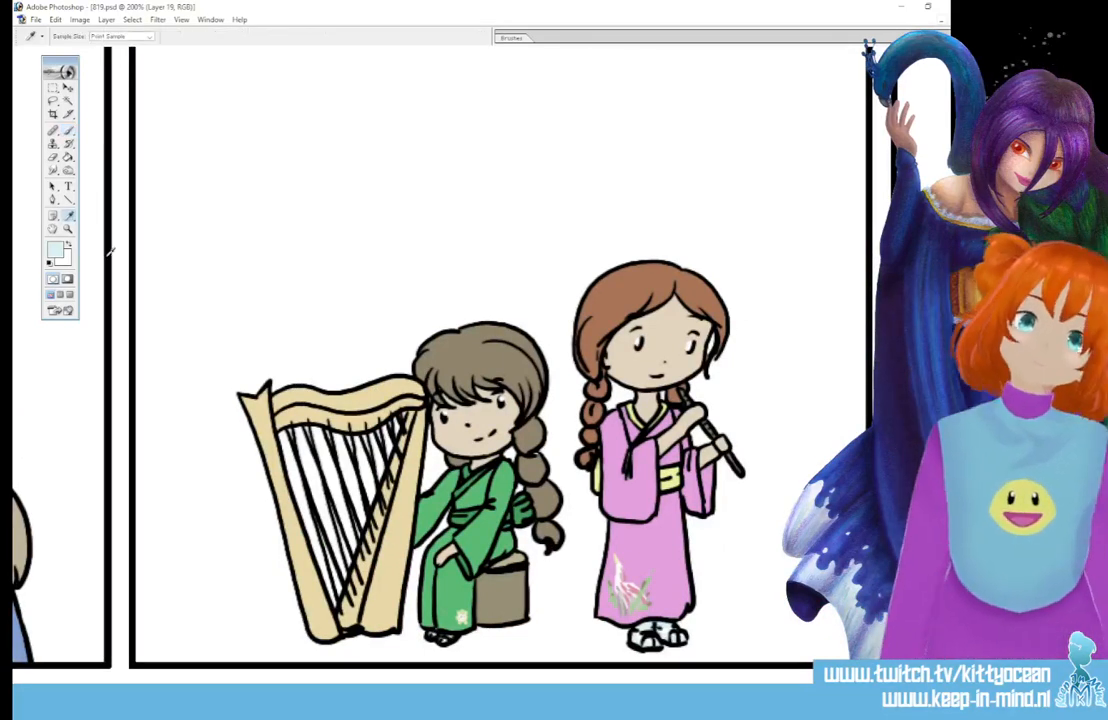
{"action": "left_click", "coordinate": [504, 350]}
{"action": "left_click", "coordinate": [68, 130]}
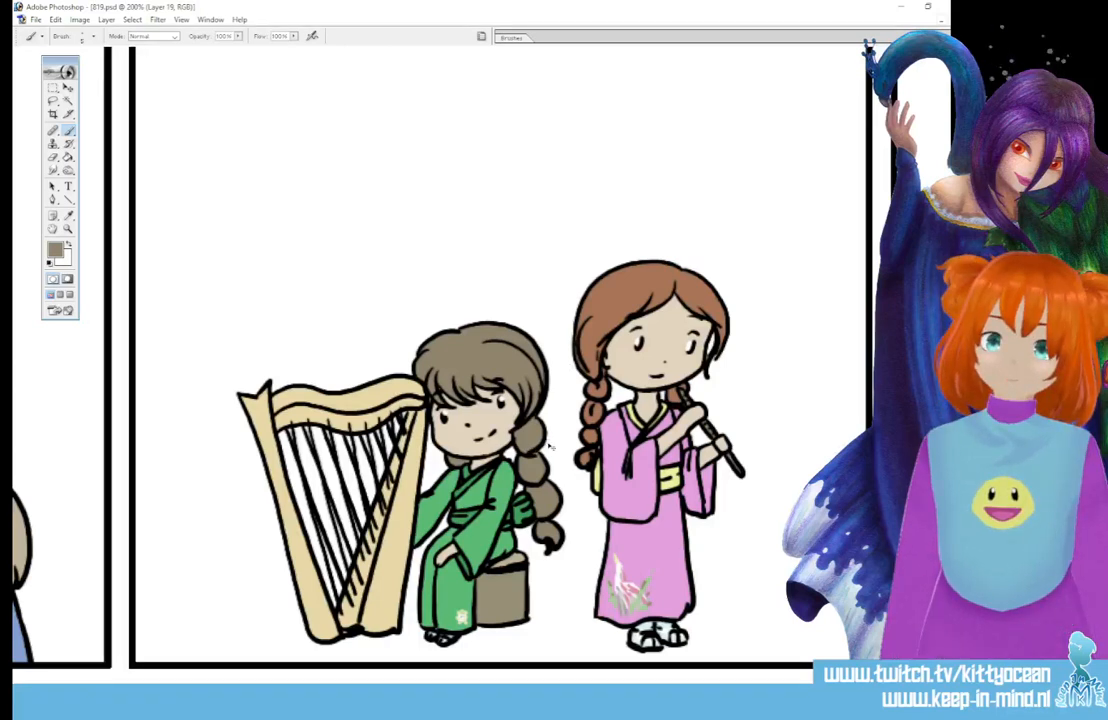
{"action": "key", "text": "ctrl+minus"}
{"action": "key", "text": "ctrl+minus"}
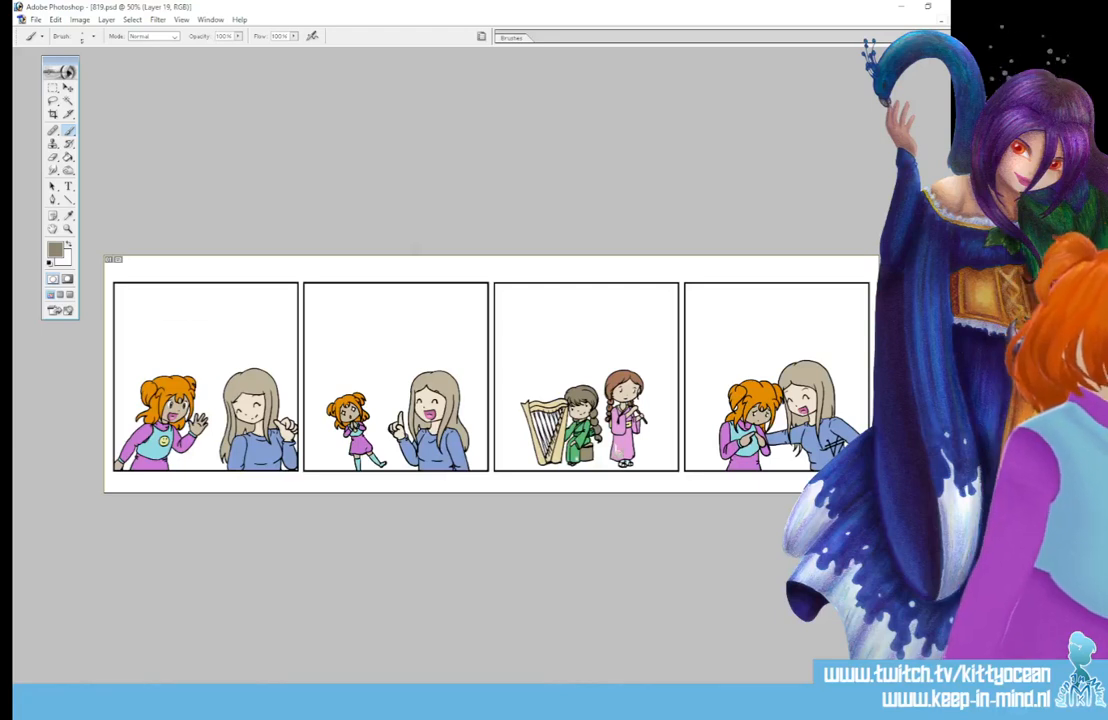
- Duplicate the coloured artwork layer and darken the characters' shaded areas in all four panels with the Burn tool set to midtones
{"action": "key", "text": "alt+l"}
{"action": "key", "text": "d"}
{"action": "key", "text": "Return"}
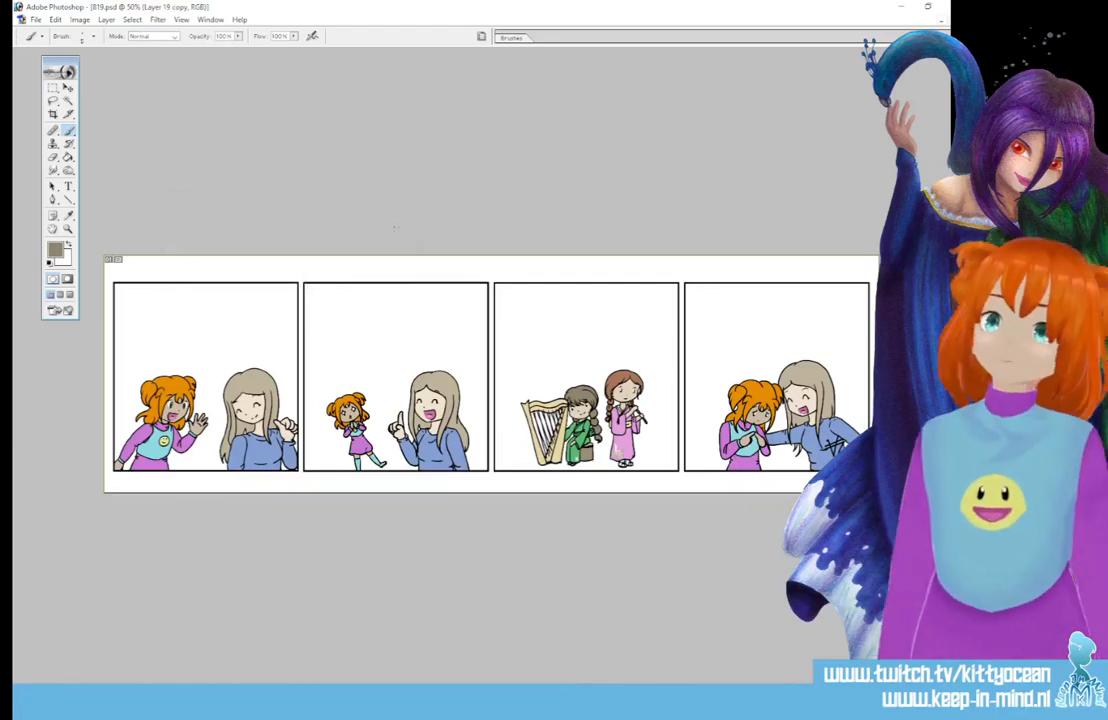
{"action": "left_click", "coordinate": [68, 172]}
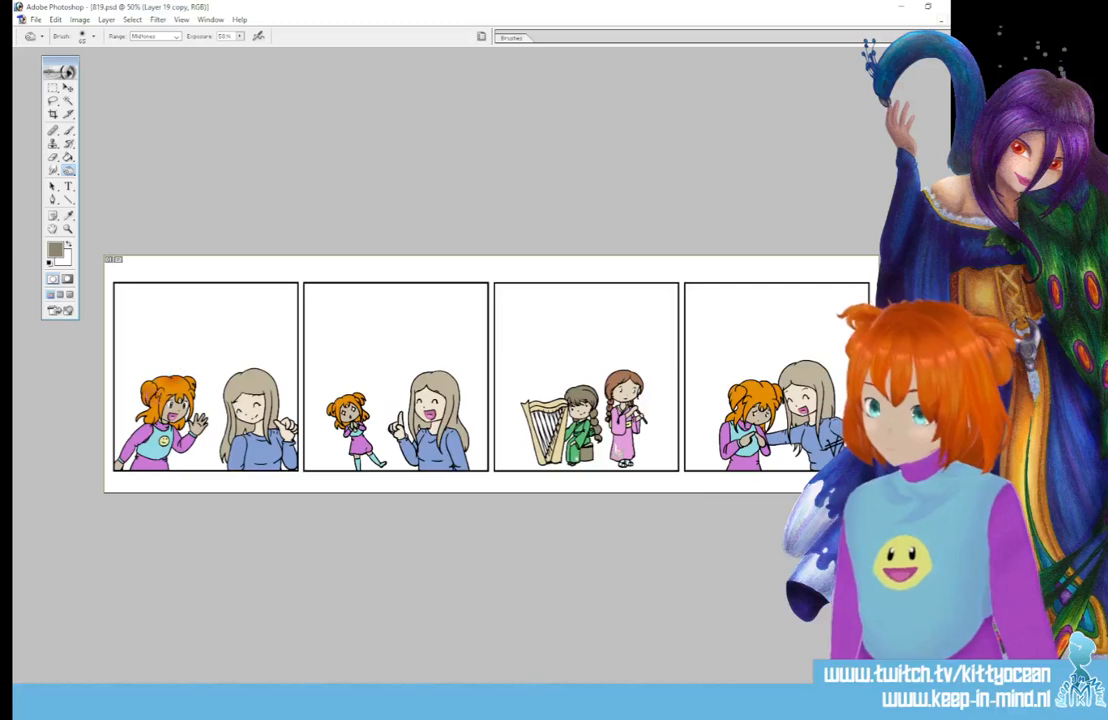
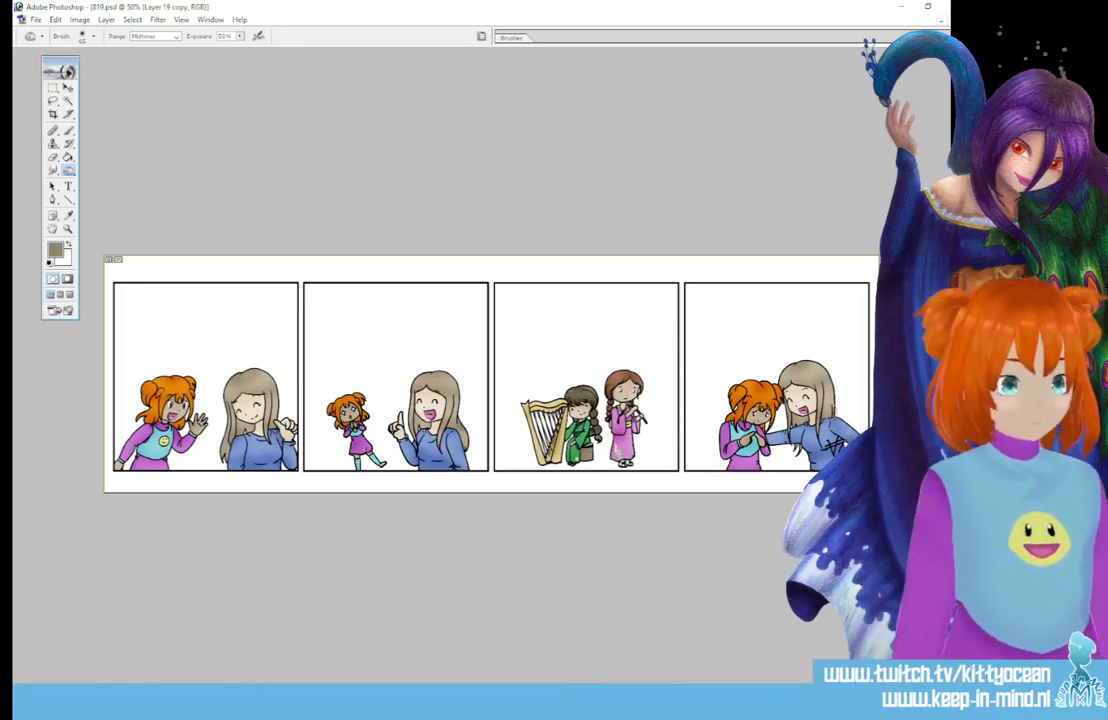
- Lighten the characters' hair and clothes across the four panels using the Dodge tool with the Highlights range at 24% exposure
{"action": "right_click", "coordinate": [69, 171]}
{"action": "left_click", "coordinate": [127, 173]}
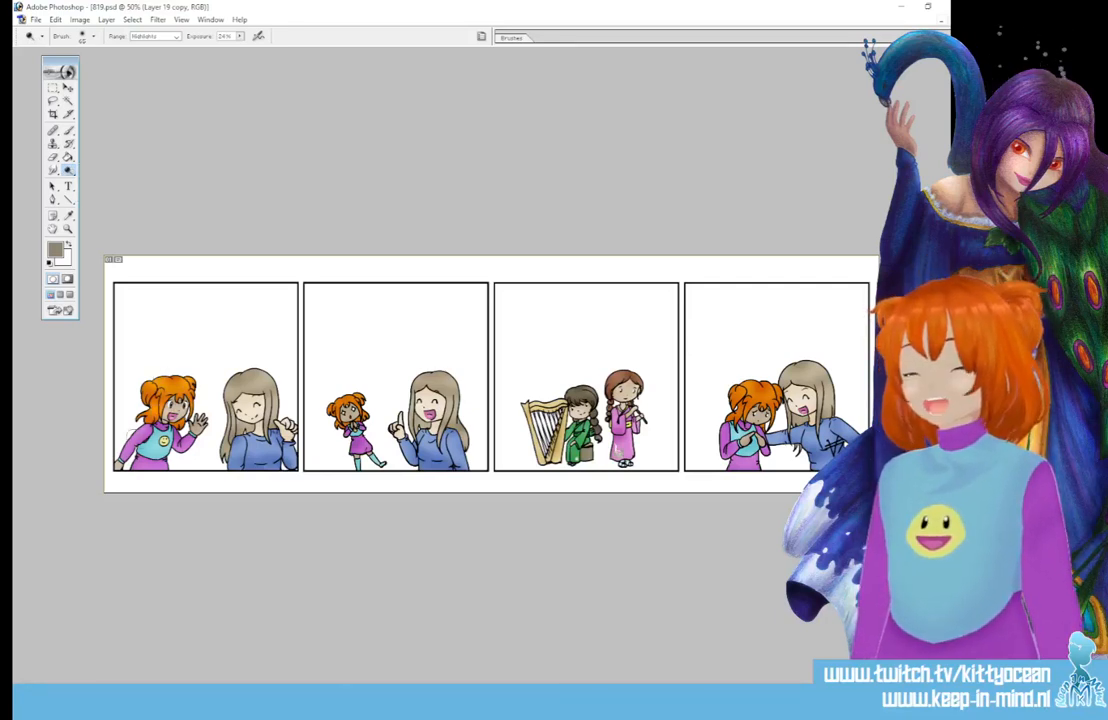
{"action": "left_click_drag", "start_coordinate": [133, 388], "coordinate": [136, 398]}
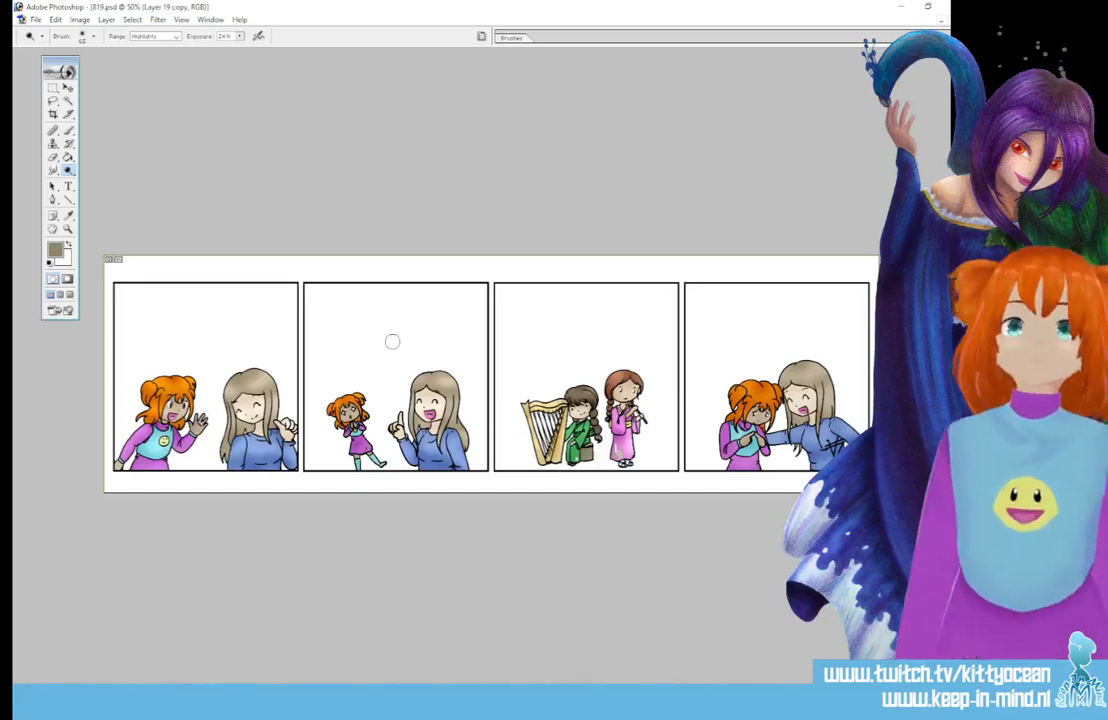
- Capture a screen snip of the shaded harpist and flute player in the third panel
{"action": "key", "text": "ctrl+plus"}
{"action": "key", "text": "ctrl+plus"}
{"action": "key", "text": "ctrl+plus"}
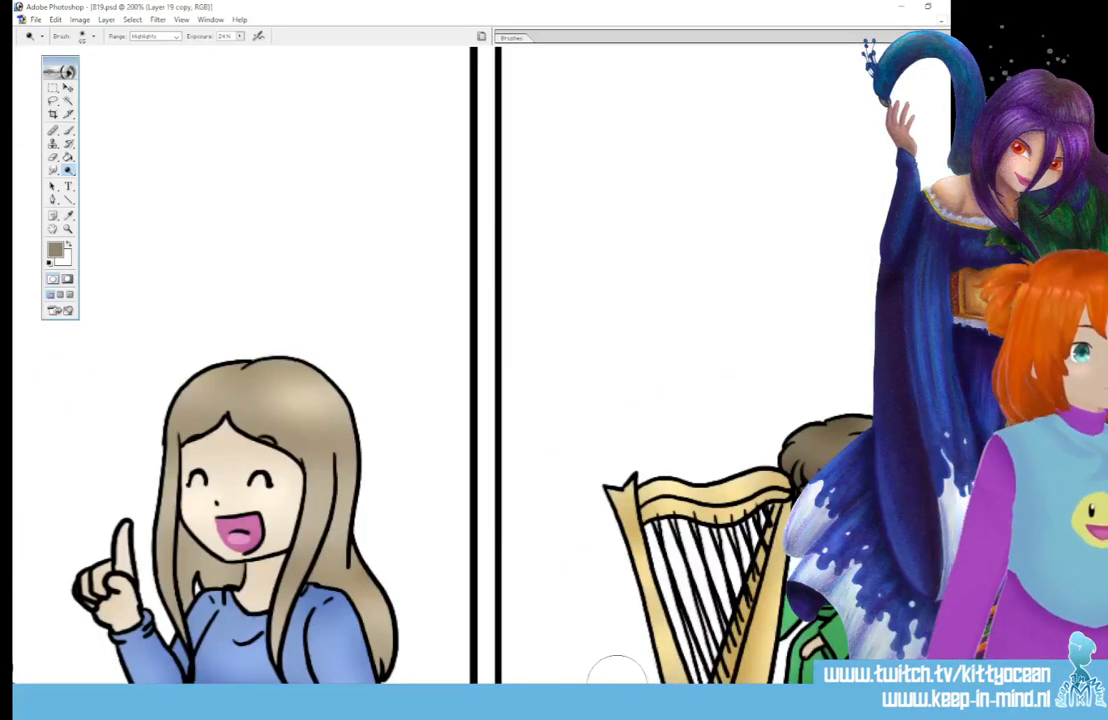
{"action": "left_click_drag", "start_coordinate": [617, 692], "coordinate": [705, 692]}
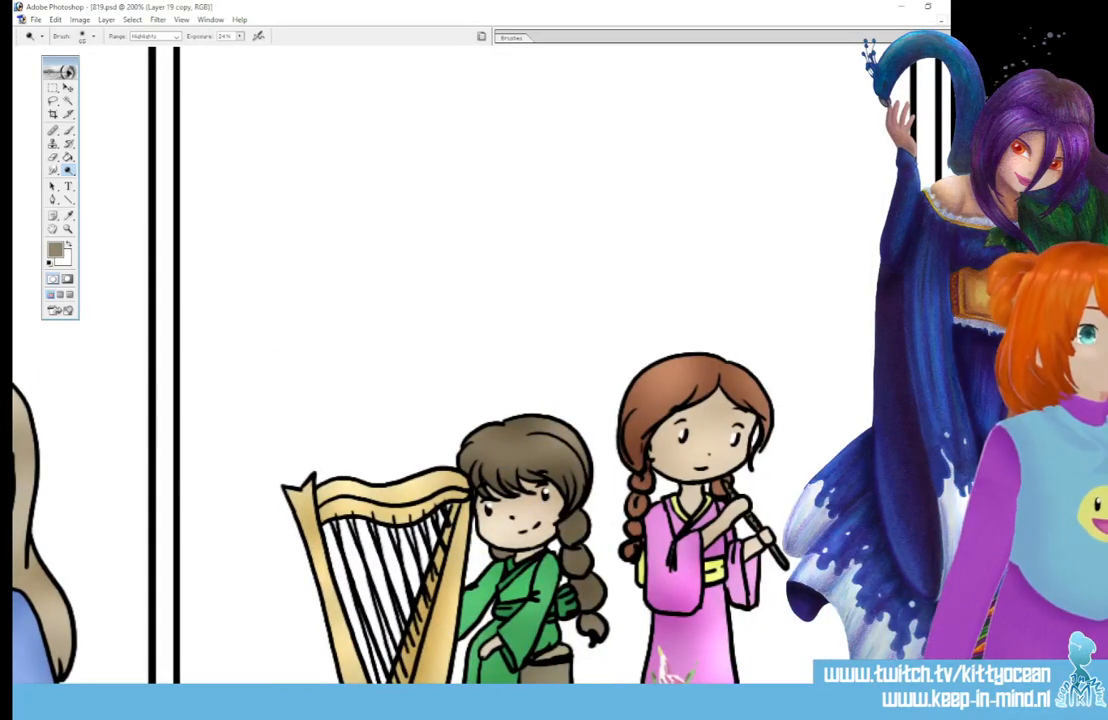
{"action": "scroll", "coordinate": [430, 400], "scroll_direction": "down", "scroll_amount": 3}
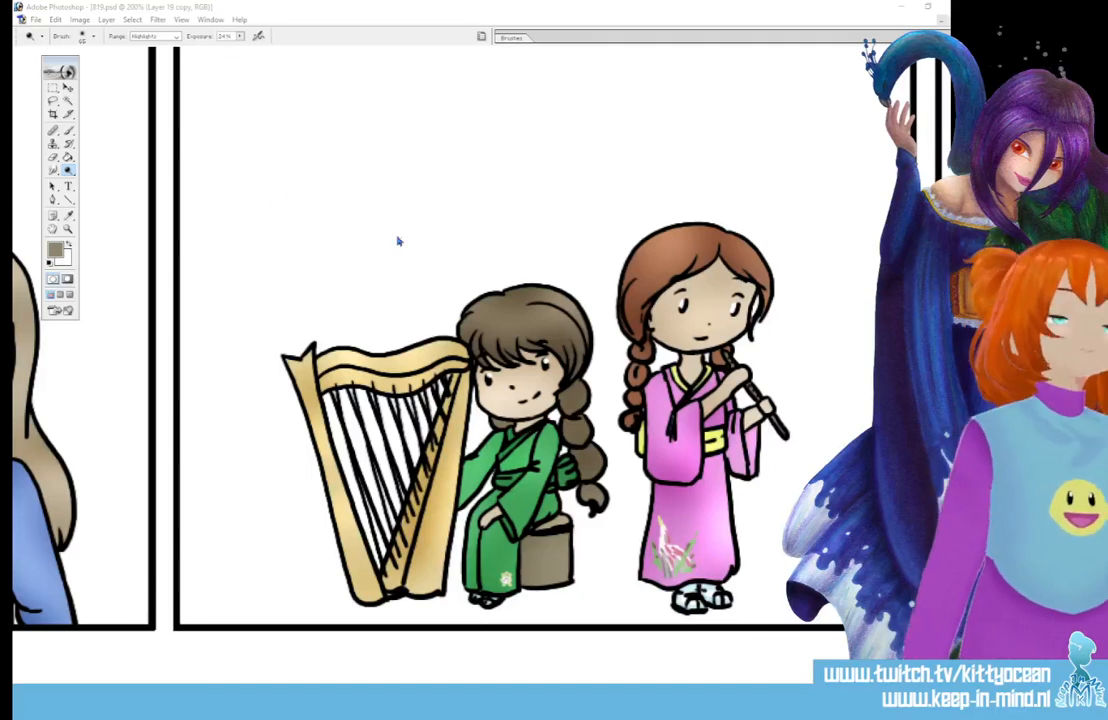
{"action": "key", "text": "super+shift+s"}
{"action": "left_click_drag", "start_coordinate": [257, 167], "coordinate": [804, 637]}
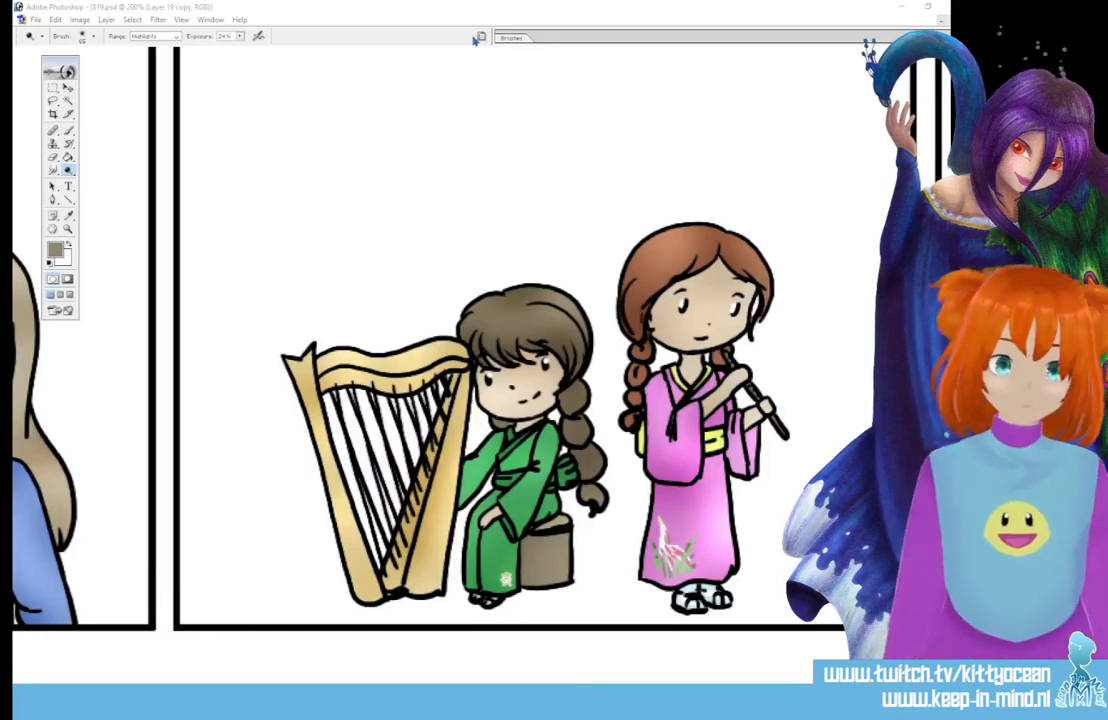
- Select the white backgrounds of all four comic panels together with the Magic Wand
{"action": "key", "text": "ctrl+minus"}
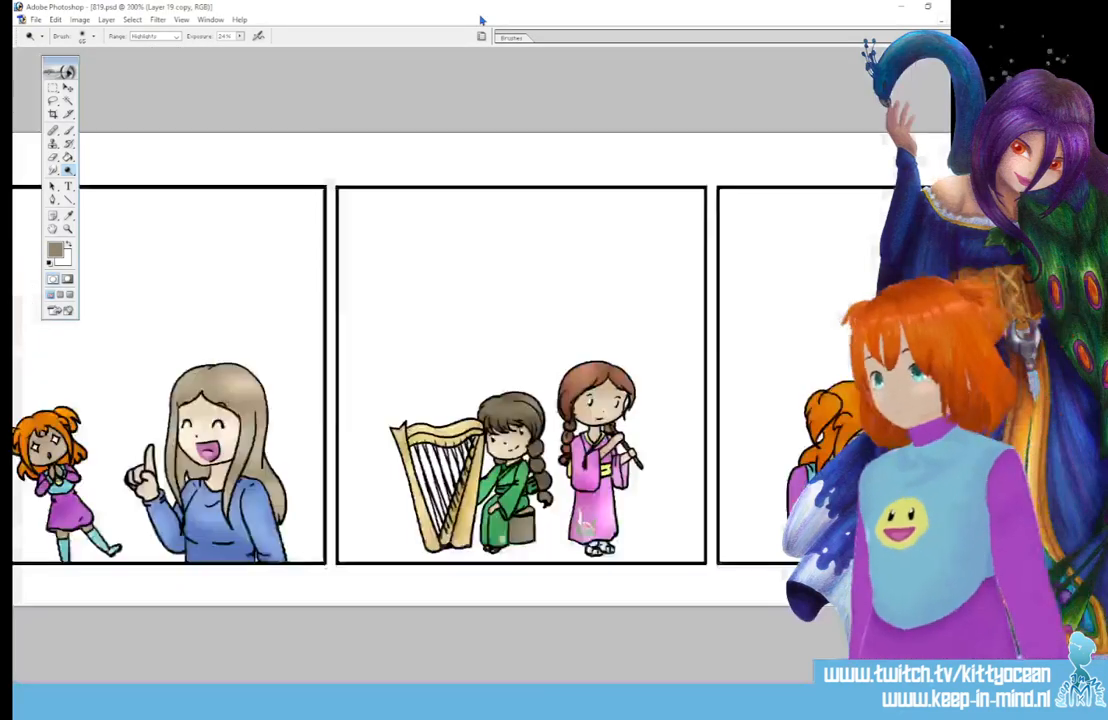
{"action": "key", "text": "ctrl+minus"}
{"action": "key", "text": "ctrl+minus"}
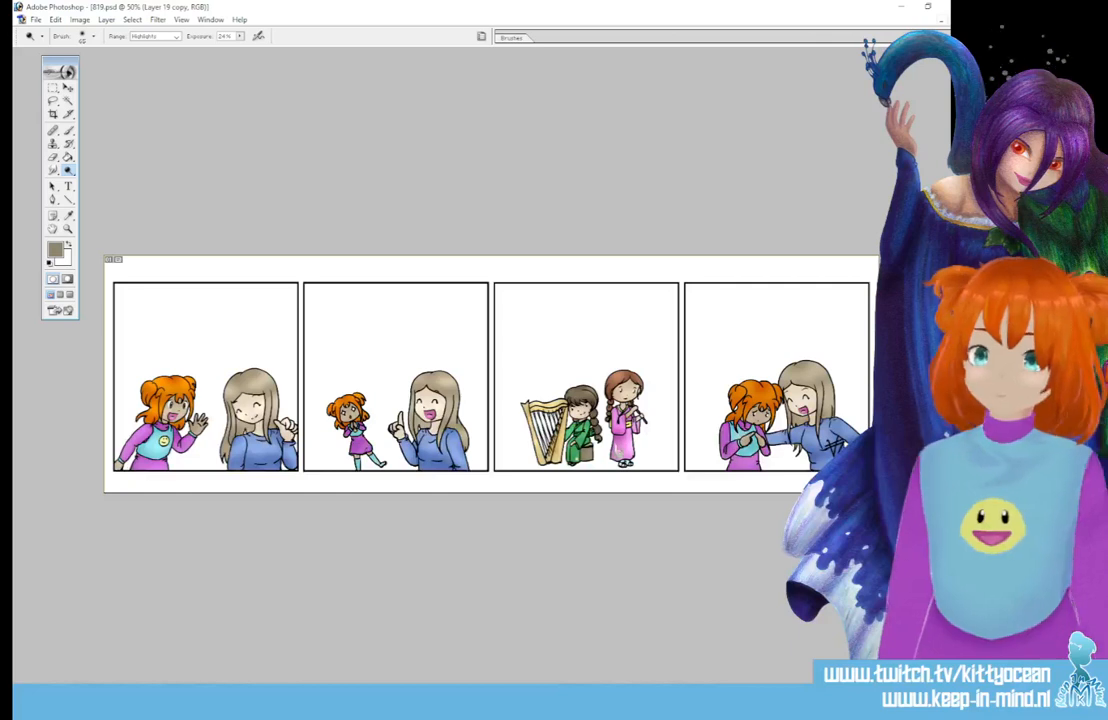
{"action": "left_click", "coordinate": [68, 100]}
{"action": "left_click", "coordinate": [170, 284]}
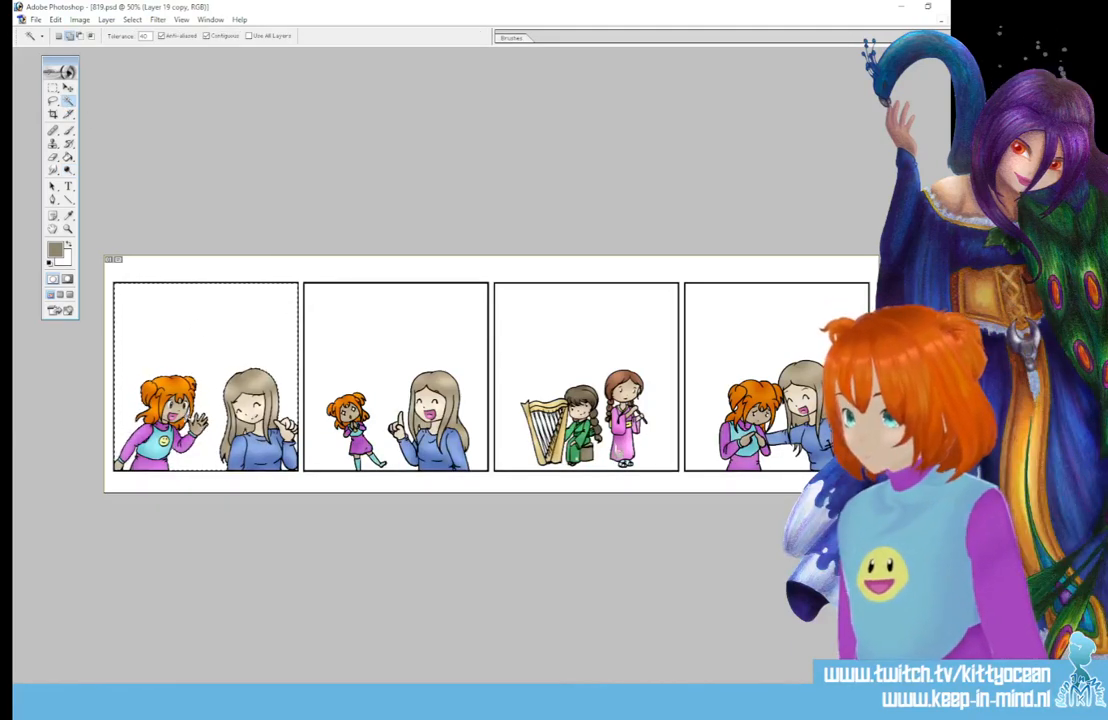
{"action": "left_click", "coordinate": [352, 363]}
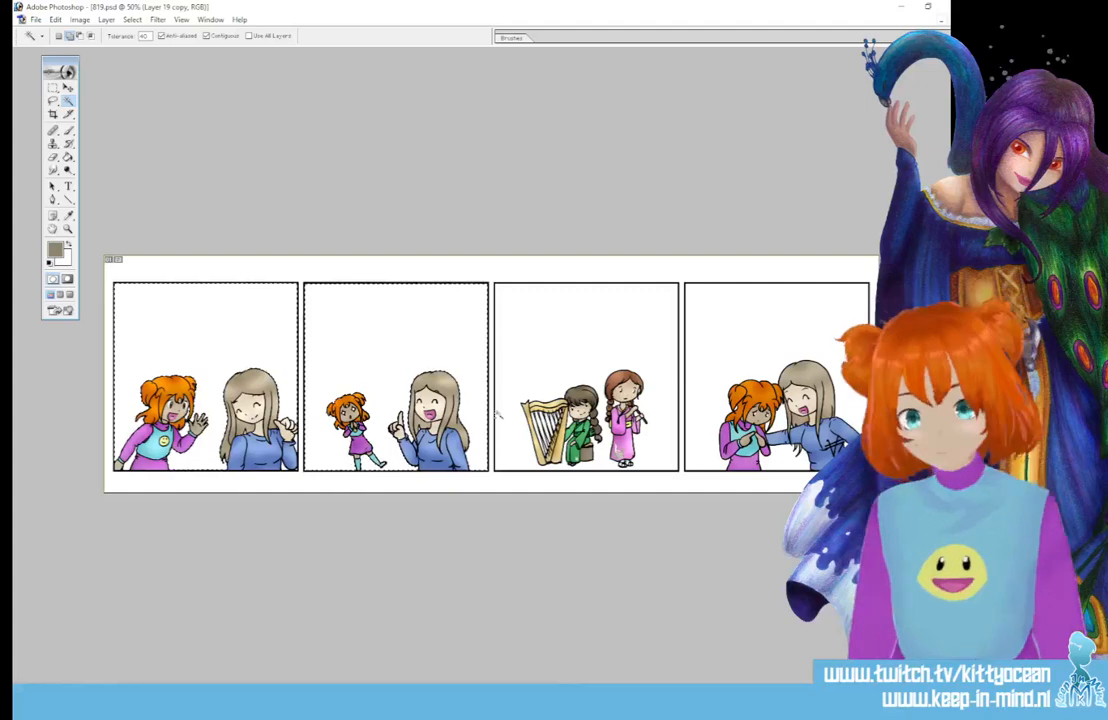
{"action": "left_click", "coordinate": [510, 408]}
{"action": "left_click", "coordinate": [713, 382]}
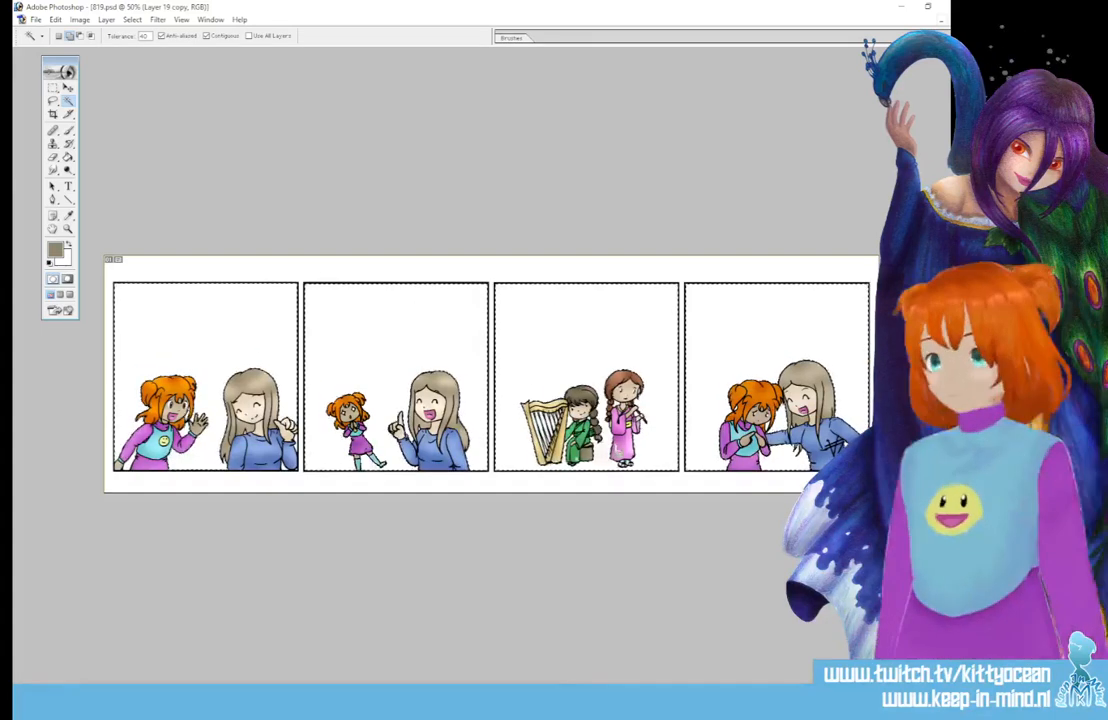
- Lasso the small background gaps by the woman's hair in the second panel and around the third panel's musicians into the selection
{"action": "key", "text": "ctrl+plus"}
{"action": "key", "text": "ctrl+plus"}
{"action": "key", "text": "ctrl+plus"}
{"action": "key", "text": "l"}
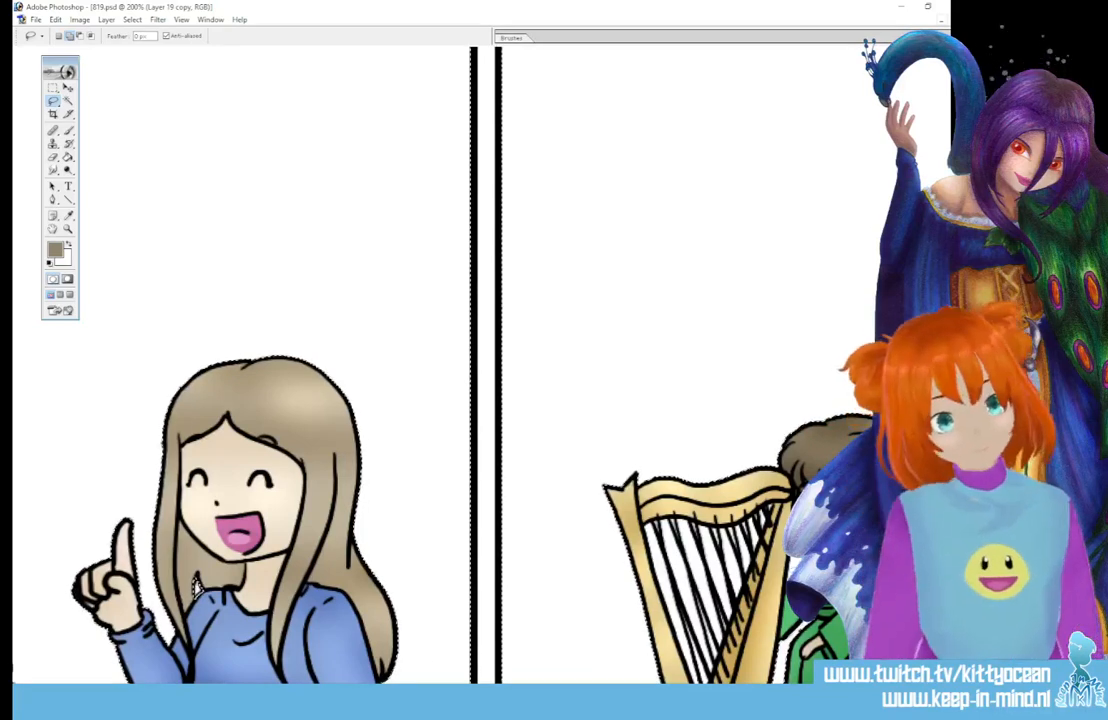
{"action": "left_click_drag", "start_coordinate": [196, 586], "coordinate": [193, 504]}
{"action": "left_click_drag", "start_coordinate": [734, 478], "coordinate": [383, 478]}
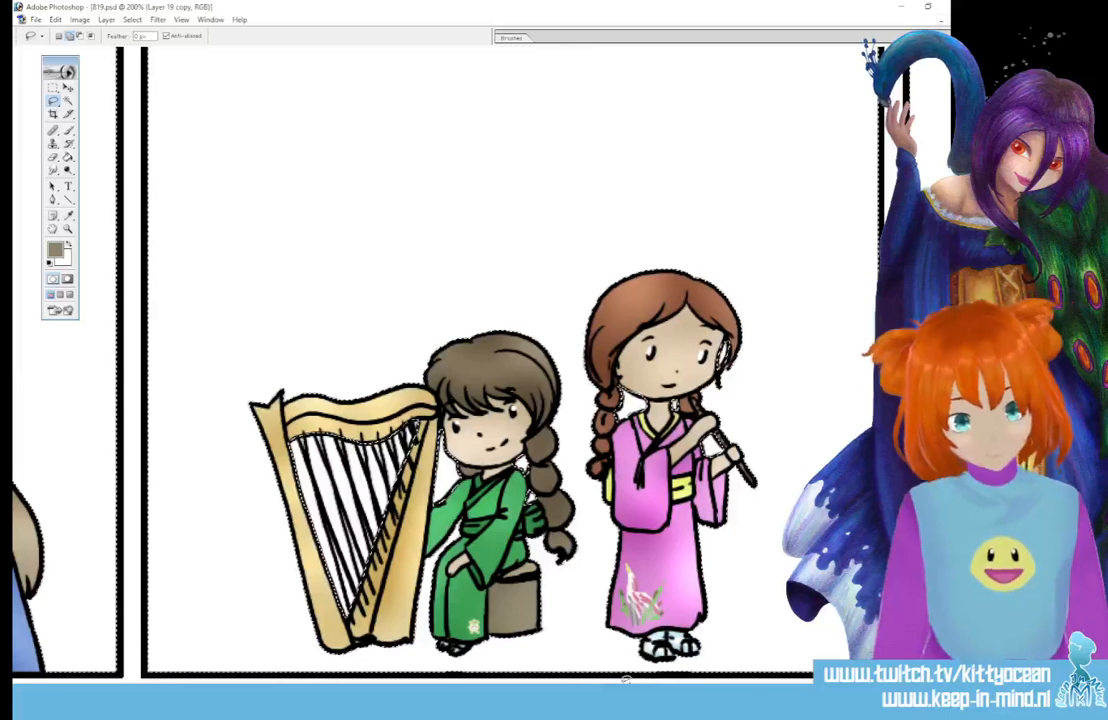
- Add the remaining enclosed background gaps around the characters in the first and second panels to the selection with the Lasso
{"action": "scroll", "coordinate": [625, 680], "scroll_direction": "left", "scroll_amount": 10}
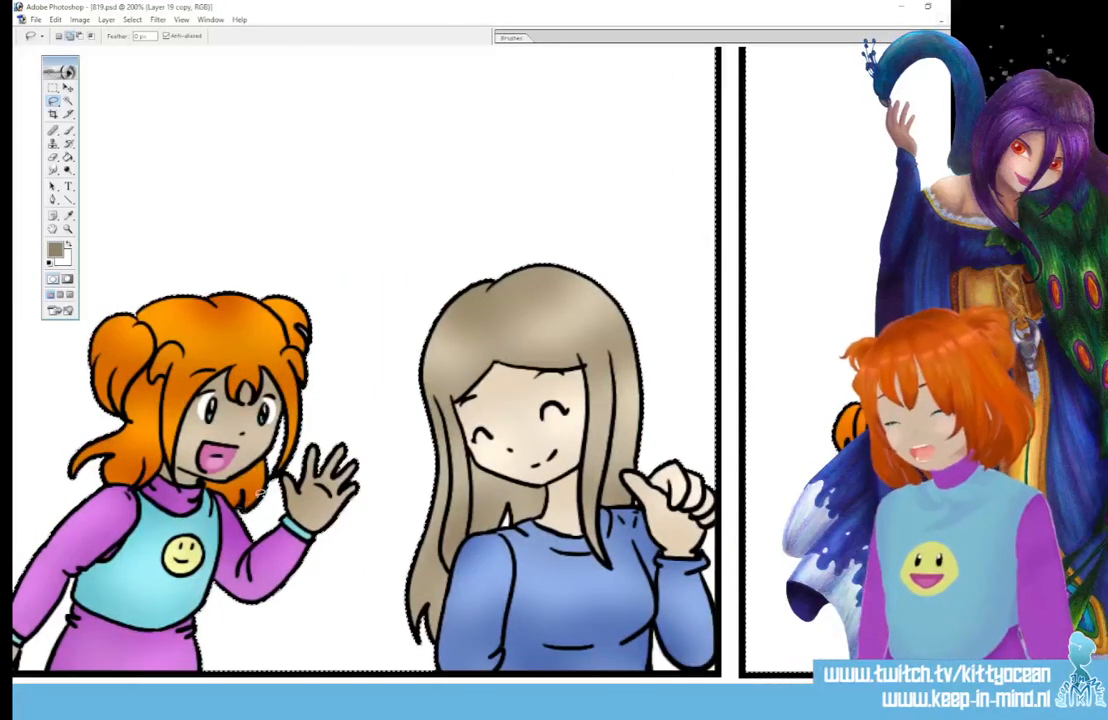
{"action": "scroll", "coordinate": [400, 360], "scroll_direction": "left", "scroll_amount": 3}
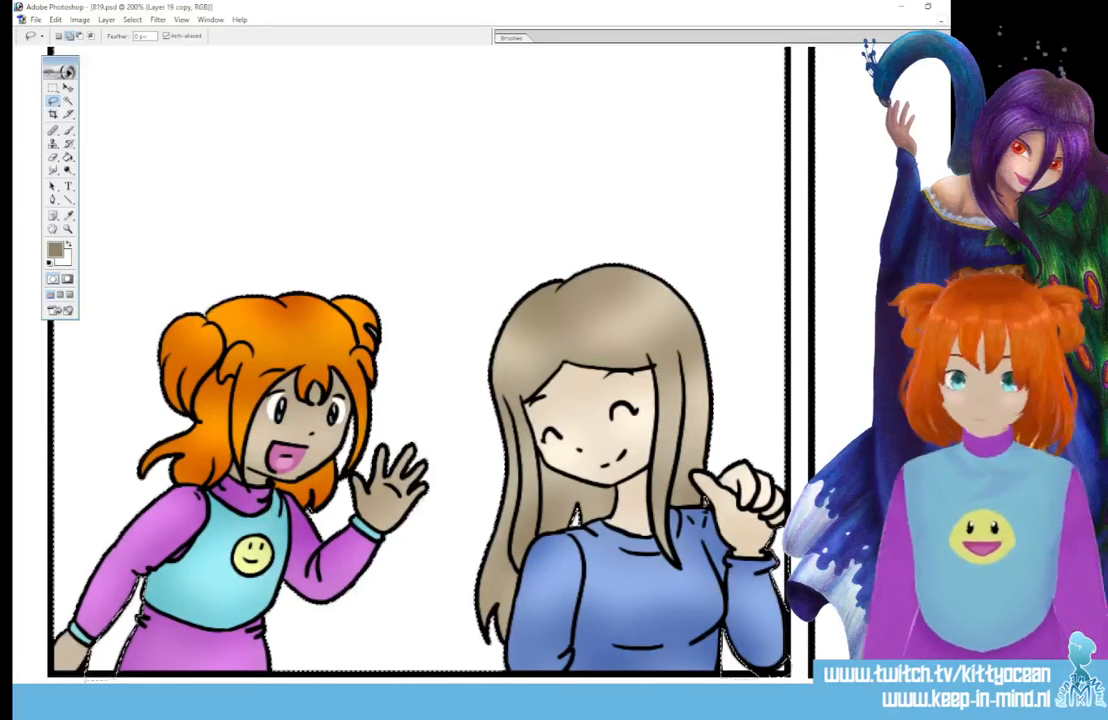
{"action": "scroll", "coordinate": [440, 673], "scroll_direction": "right", "scroll_amount": 5}
{"action": "scroll", "coordinate": [440, 673], "scroll_direction": "right", "scroll_amount": 7}
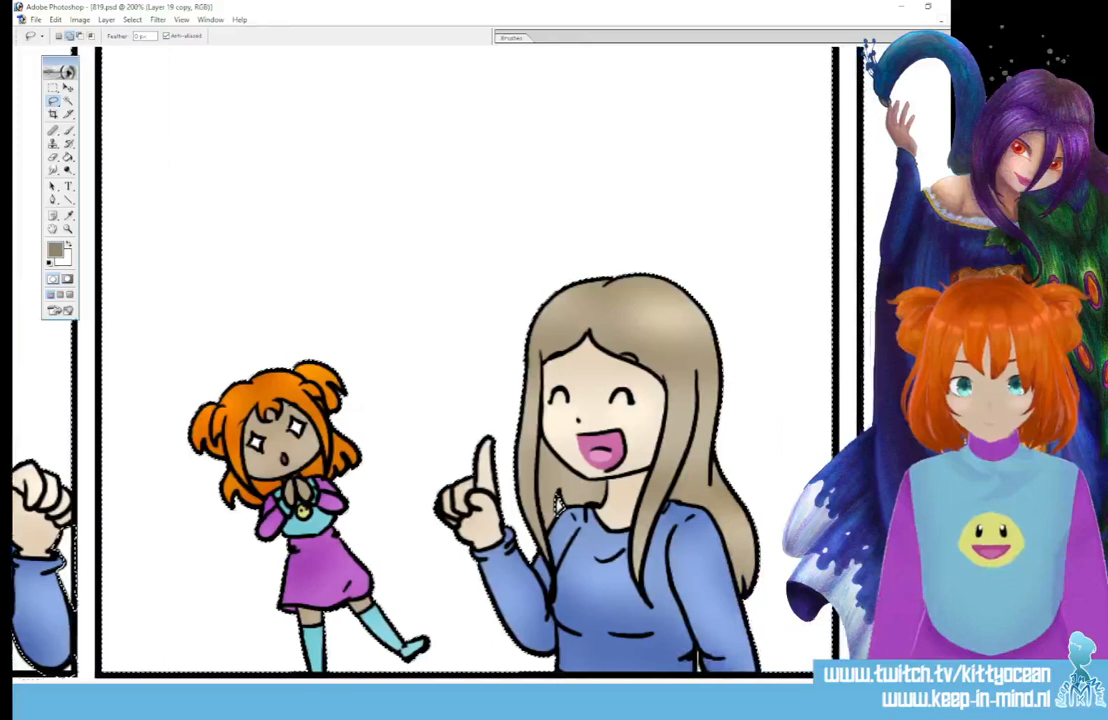
{"action": "scroll", "coordinate": [440, 673], "scroll_direction": "right", "scroll_amount": 3}
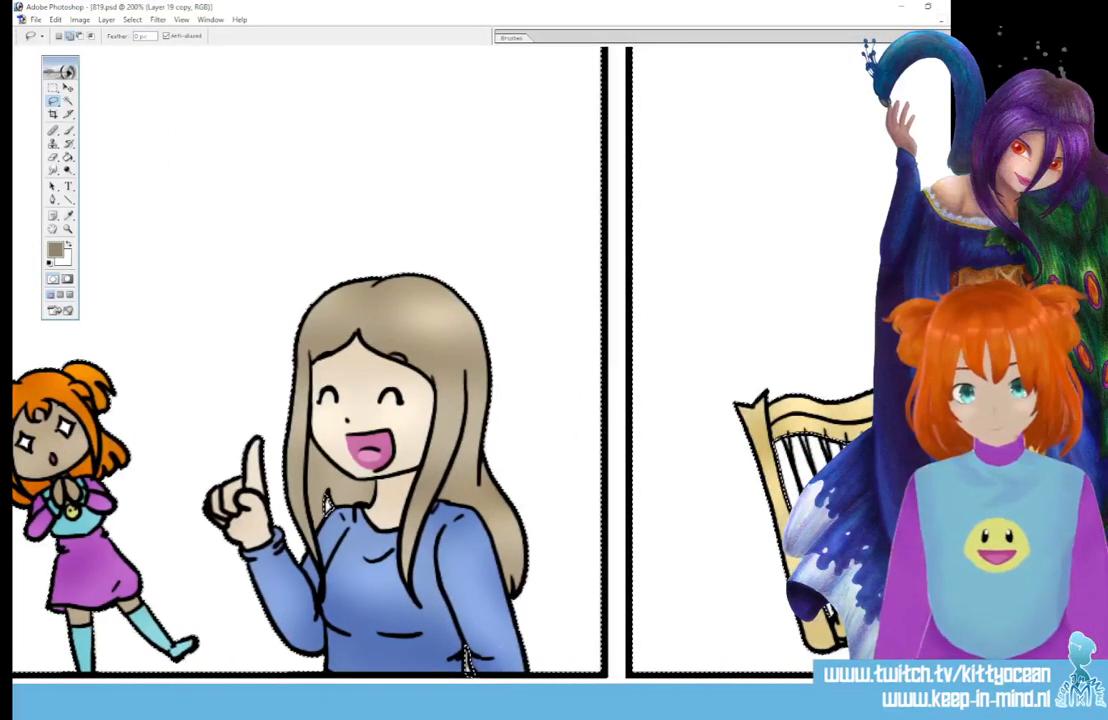
- Extend the Lasso selection to the background gaps around the two characters' hair and arms in the fourth panel
{"action": "scroll", "coordinate": [466, 662], "scroll_direction": "right", "scroll_amount": 14}
{"action": "scroll", "coordinate": [436, 407], "scroll_direction": "right", "scroll_amount": 3}
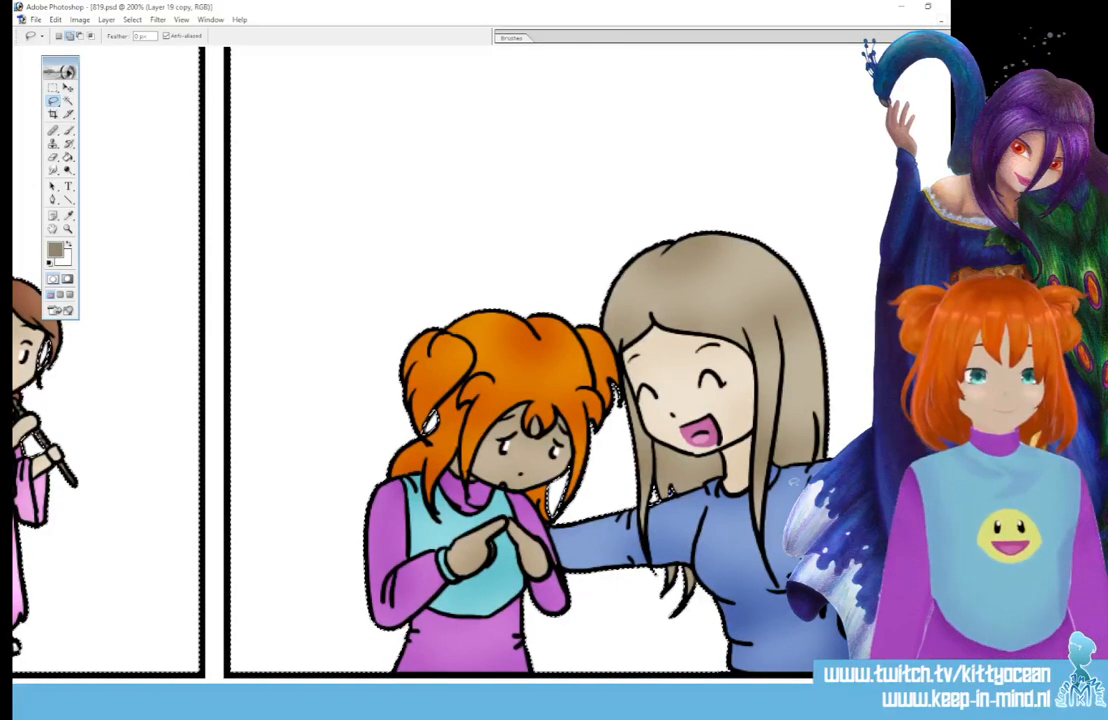
{"action": "scroll", "coordinate": [520, 400], "scroll_direction": "down", "scroll_amount": 2}
{"action": "scroll", "coordinate": [520, 400], "scroll_direction": "up", "scroll_amount": 3}
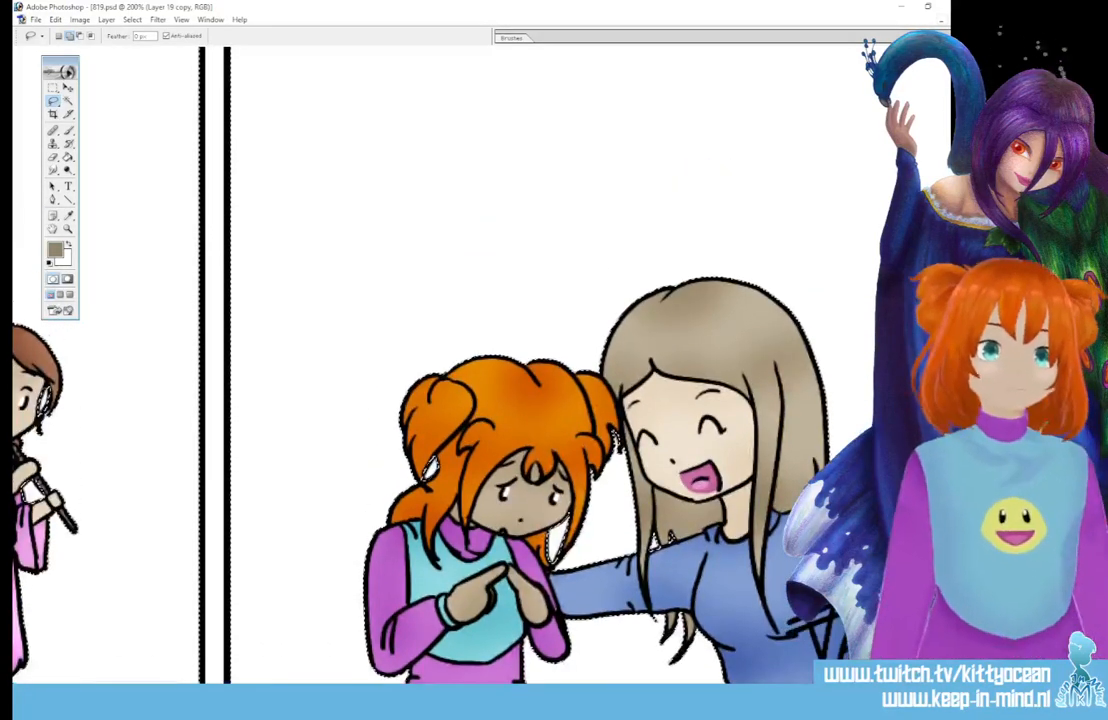
- Create a new layer and fill the selected backgrounds of all four panels with the grey-brown foreground colour
{"action": "key", "text": "ctrl+minus"}
{"action": "key", "text": "ctrl+minus"}
{"action": "key", "text": "ctrl+minus"}
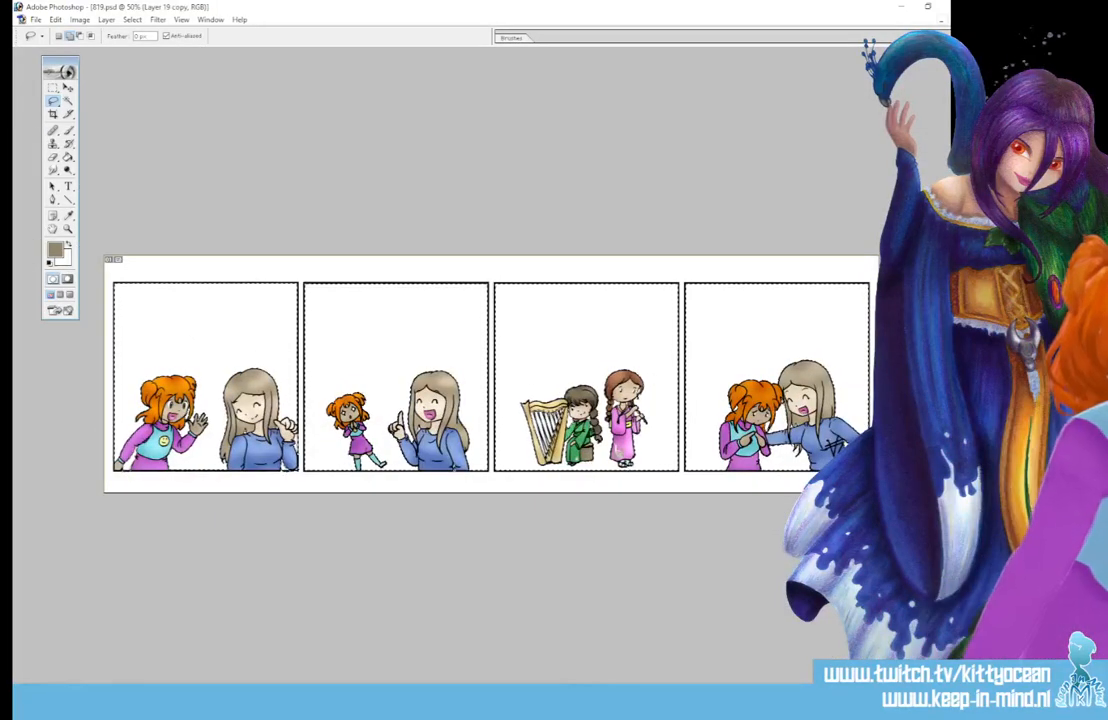
{"action": "key", "text": "ctrl+alt+shift+n"}
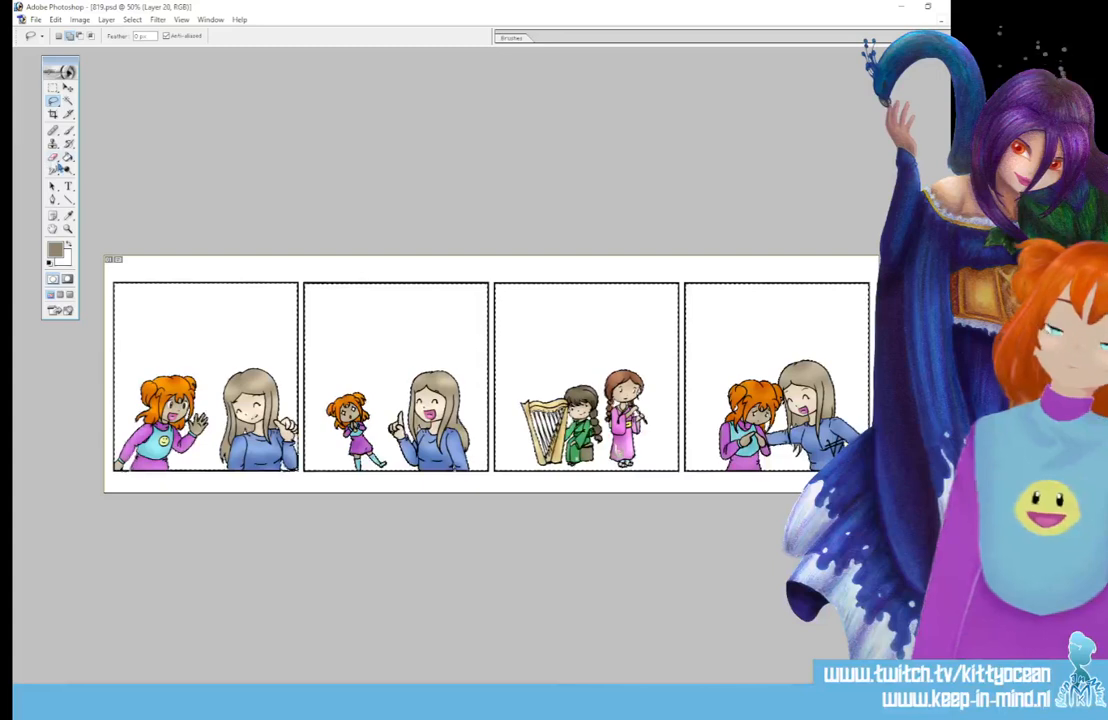
{"action": "left_click", "coordinate": [68, 157]}
{"action": "left_click", "coordinate": [153, 309]}
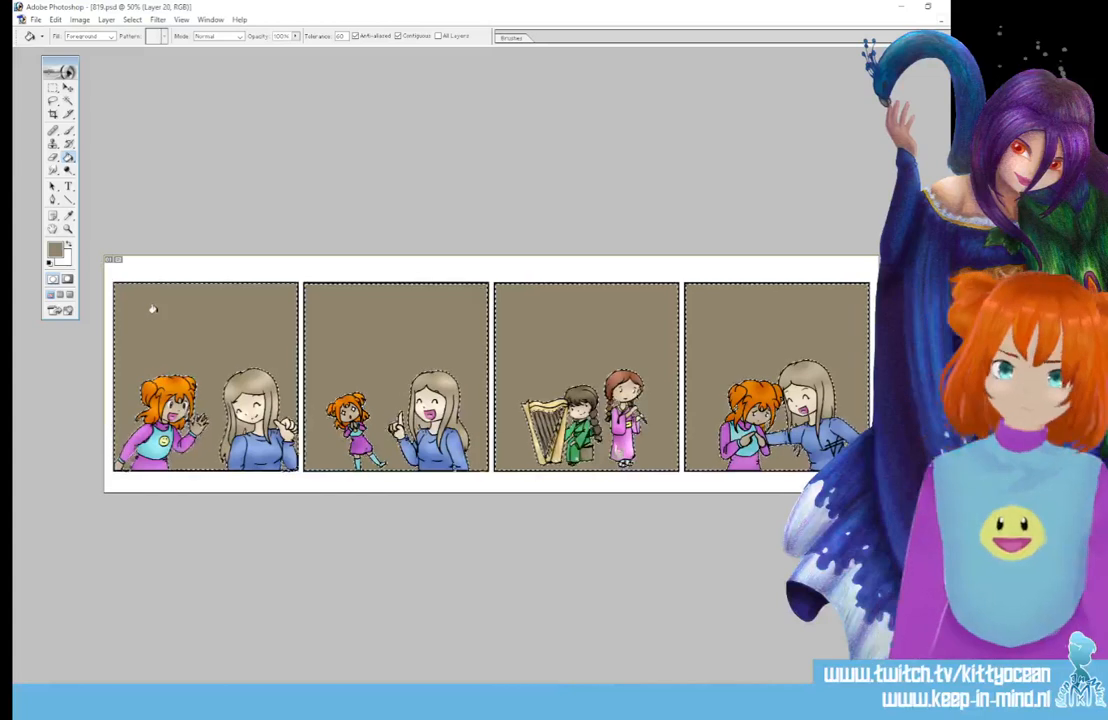
- Replace the current selection with rectangular marquees around the first, second and fourth panels on a new layer
{"action": "key", "text": "ctrl+d"}
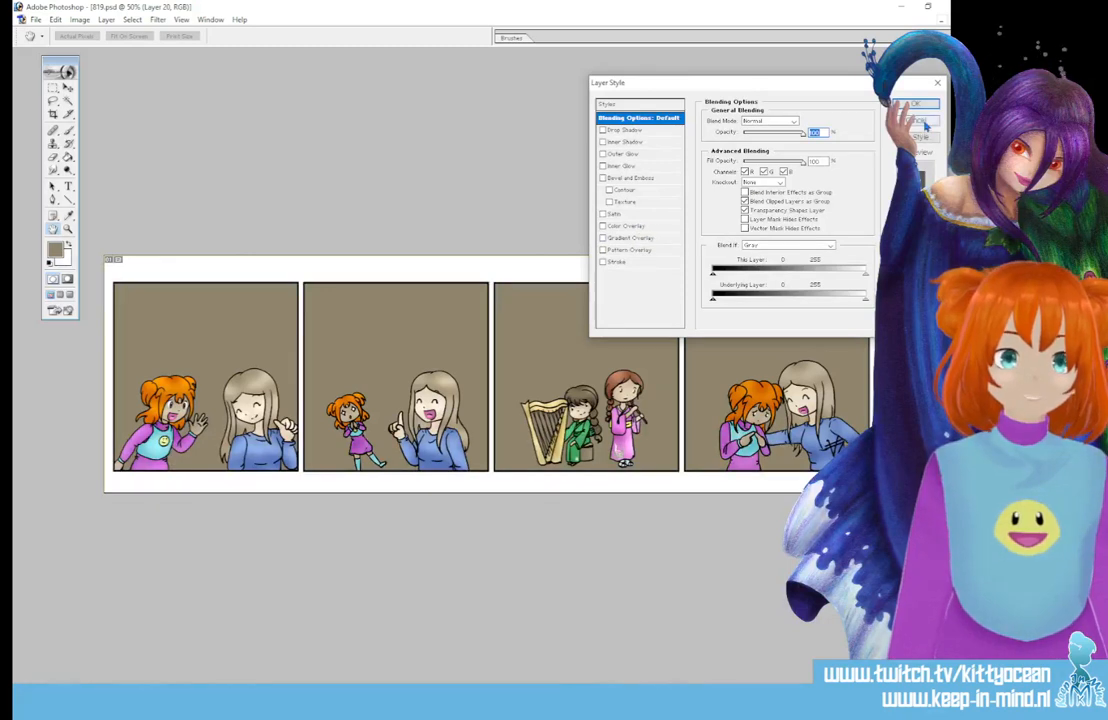
{"action": "left_click", "coordinate": [922, 121]}
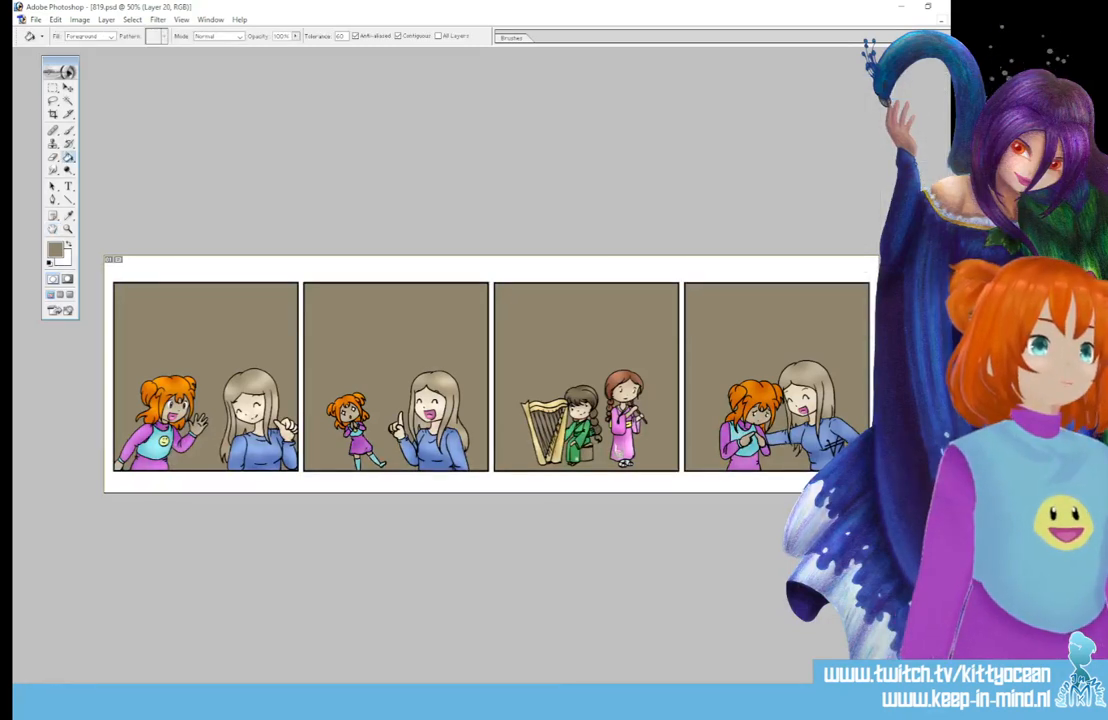
{"action": "left_click", "coordinate": [53, 87]}
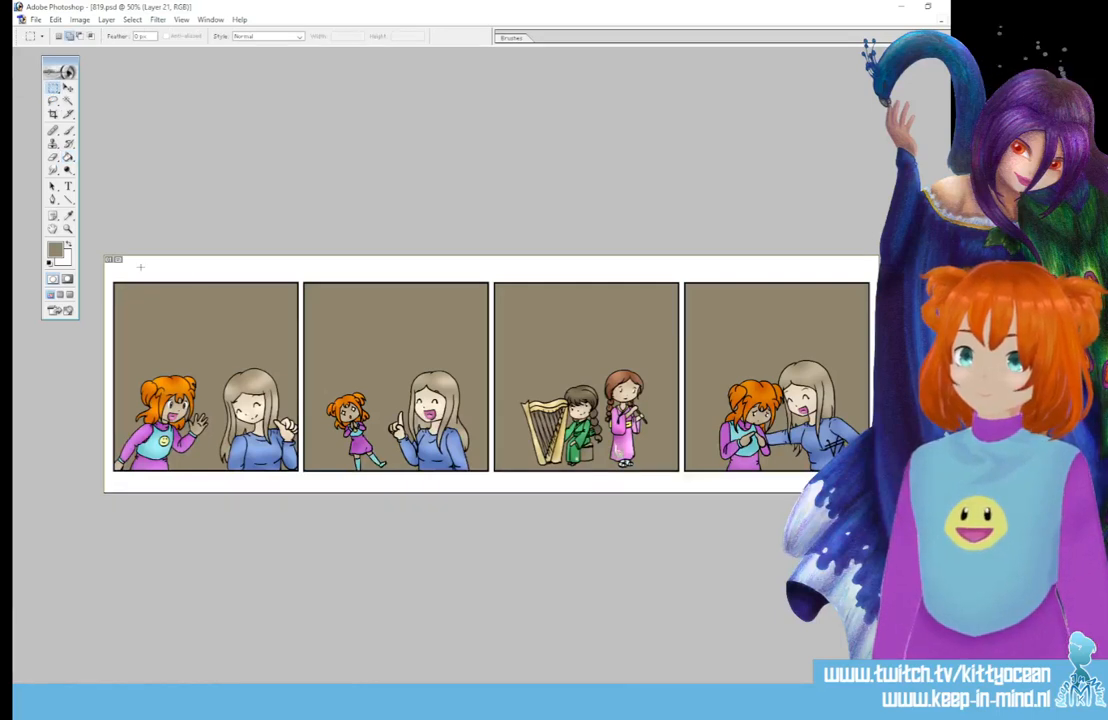
{"action": "left_click_drag", "start_coordinate": [518, 492], "coordinate": [490, 492]}
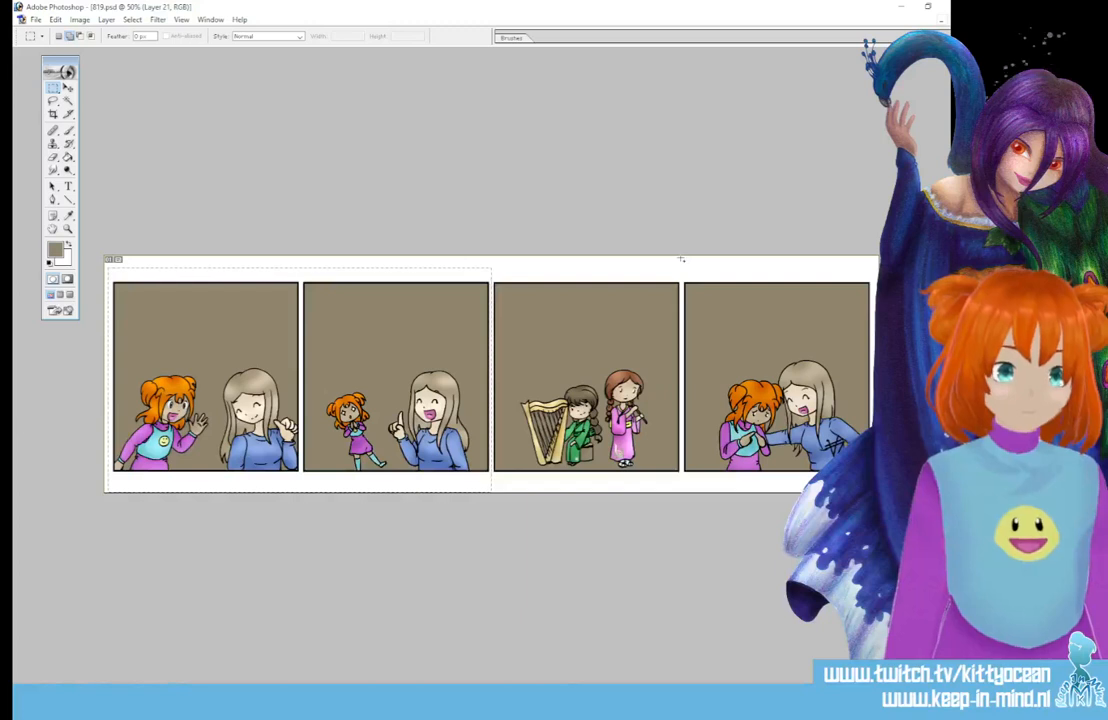
{"action": "left_click_drag", "start_coordinate": [737, 346], "coordinate": [878, 487]}
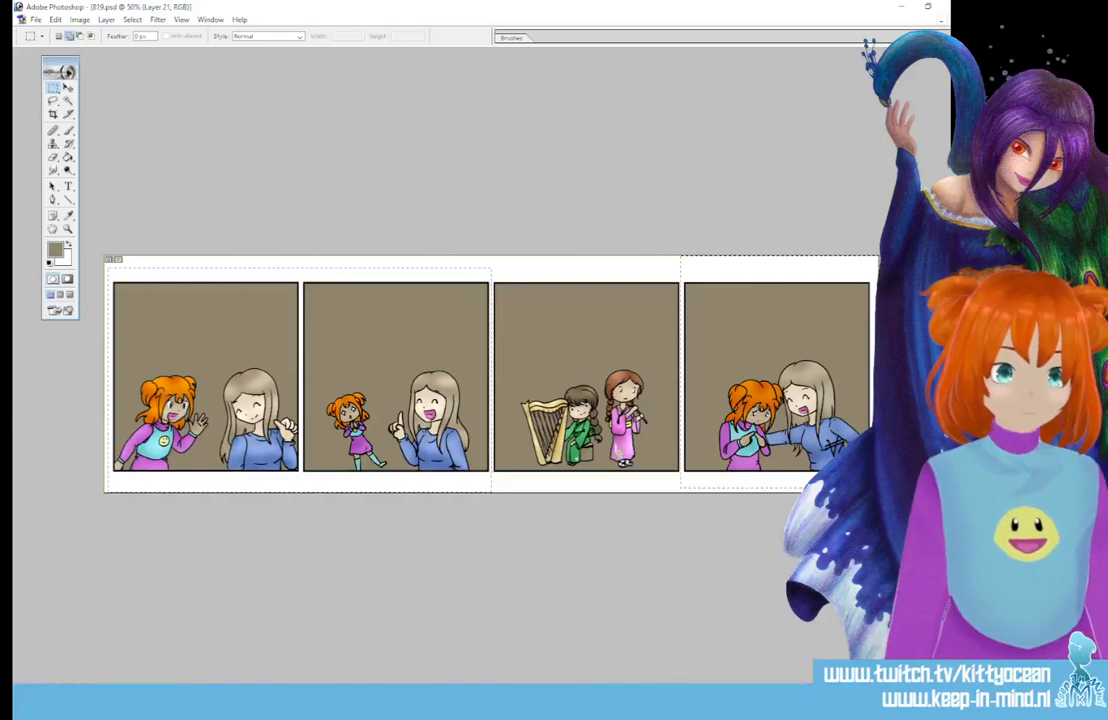
- Fill the selected three panels with the grey-brown foreground colour, limit it to the background areas behind the characters, and deselect
{"action": "left_click", "coordinate": [68, 157]}
{"action": "key", "text": "Delete"}
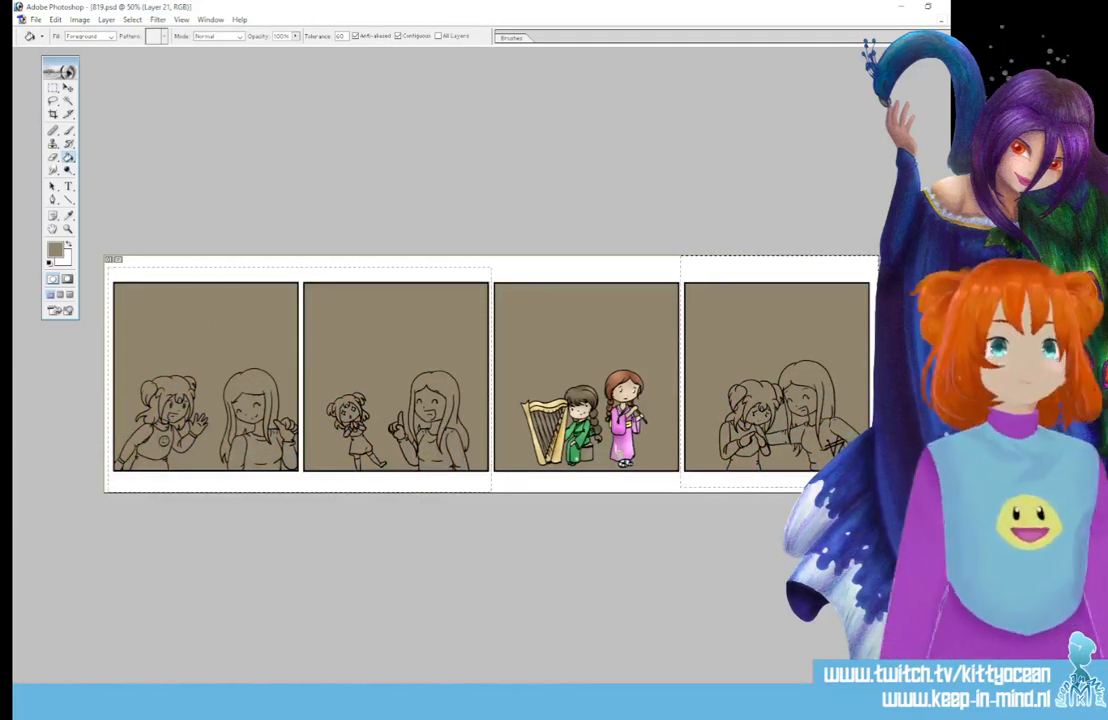
{"action": "key", "text": "ctrl+z"}
{"action": "key", "text": "ctrl+d"}
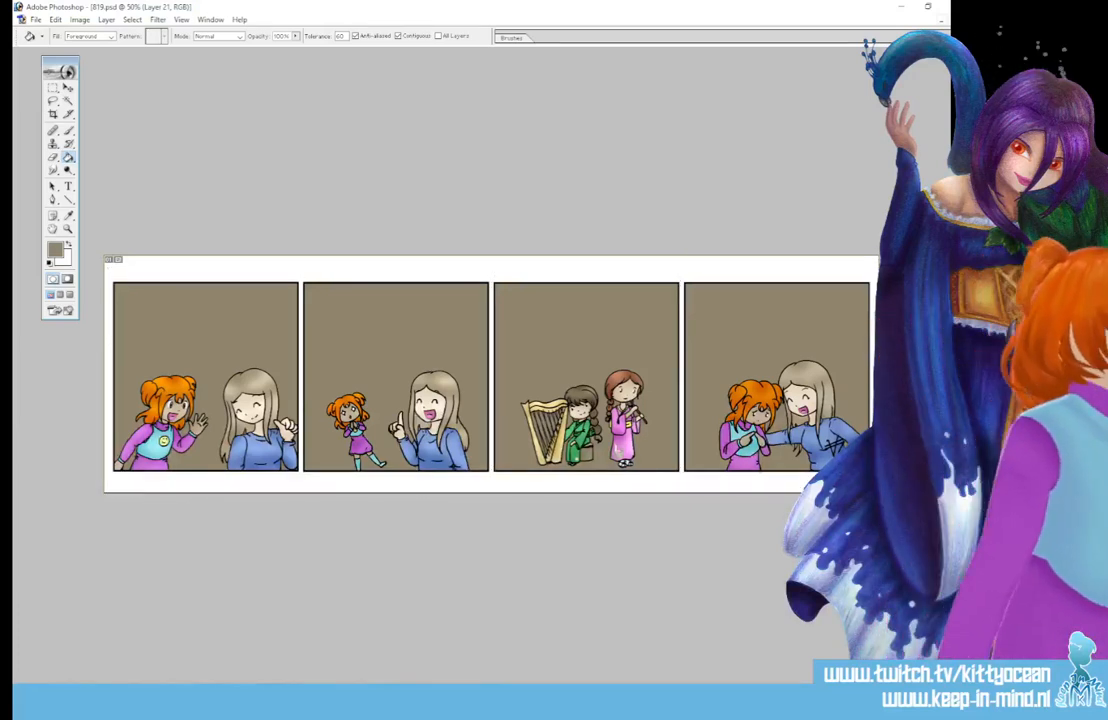
- Add a Gradient Overlay with the Cyan preset to the layer holding the backgrounds of panels one, two and four
{"action": "double_click", "coordinate": [905, 500]}
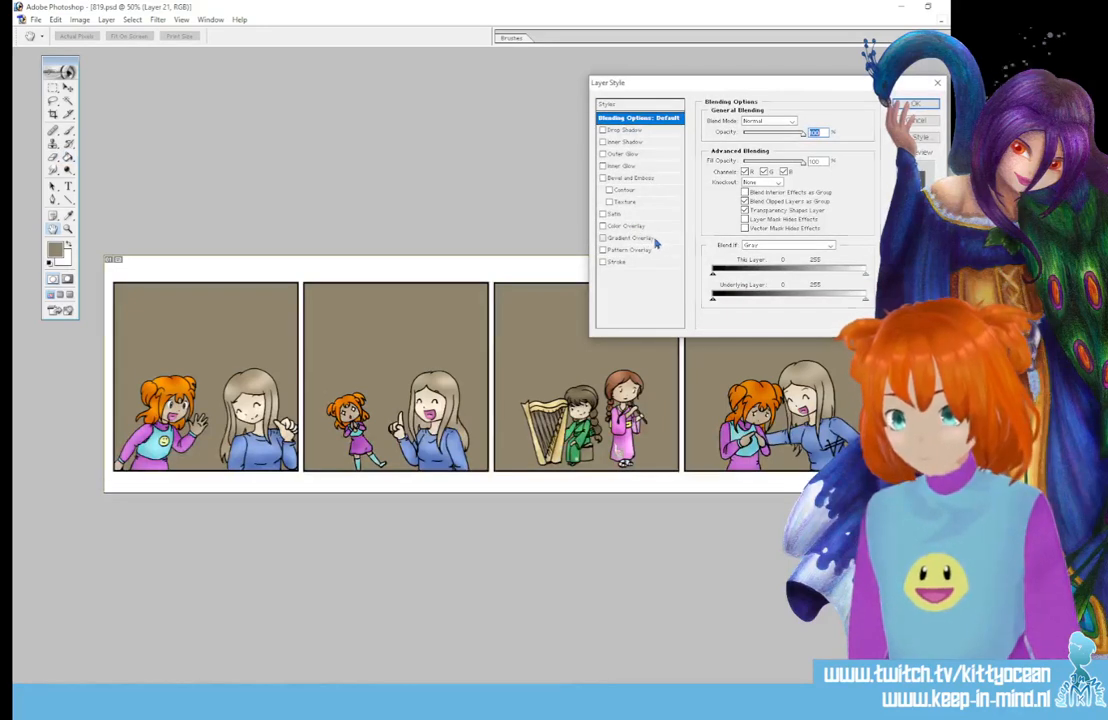
{"action": "left_click", "coordinate": [632, 238]}
{"action": "left_click", "coordinate": [810, 145]}
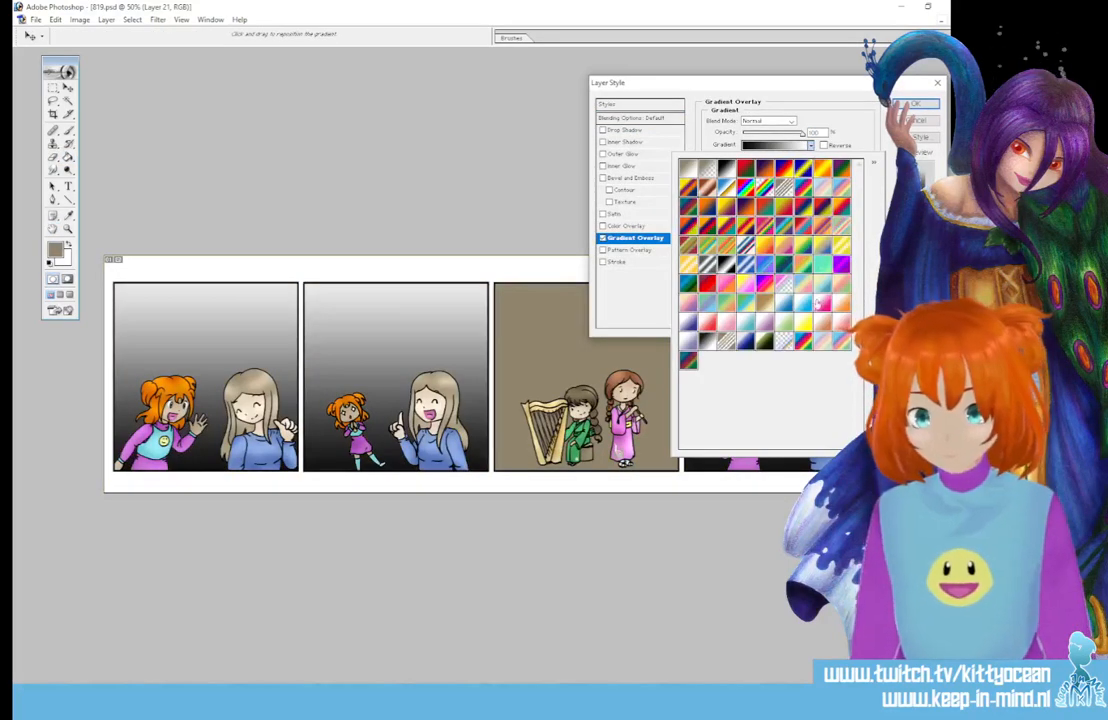
{"action": "left_click", "coordinate": [804, 303]}
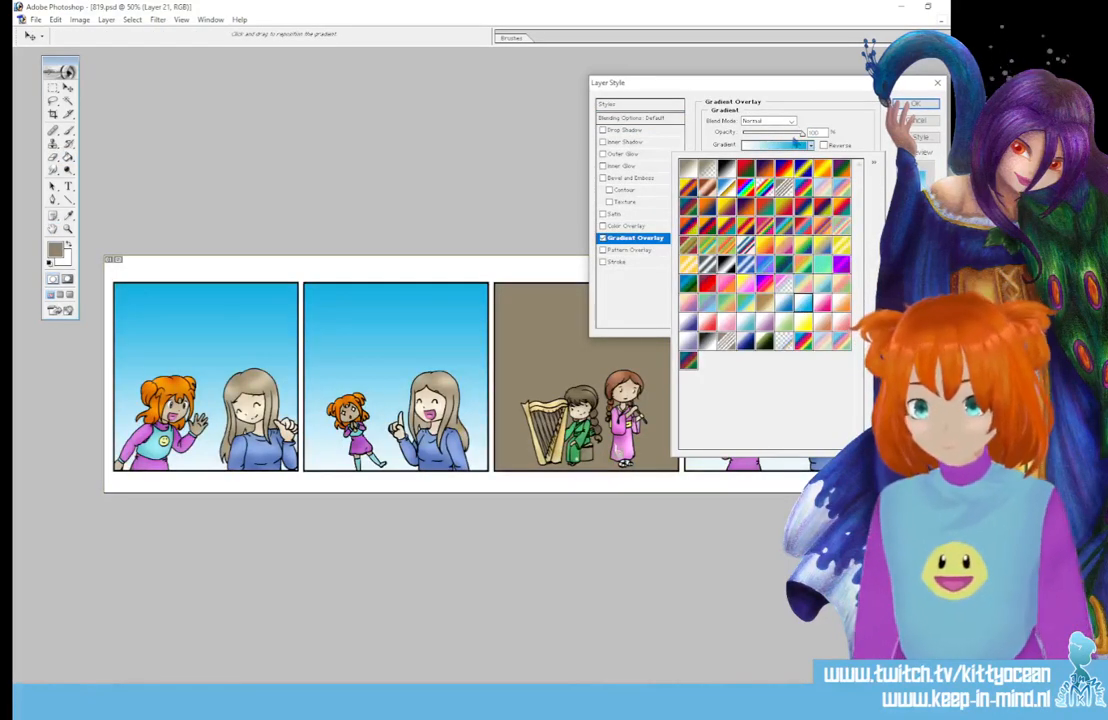
- Change the Cyan gradient's blue end stop to a lighter sky blue and apply the overlay to the layer
{"action": "left_click", "coordinate": [775, 145]}
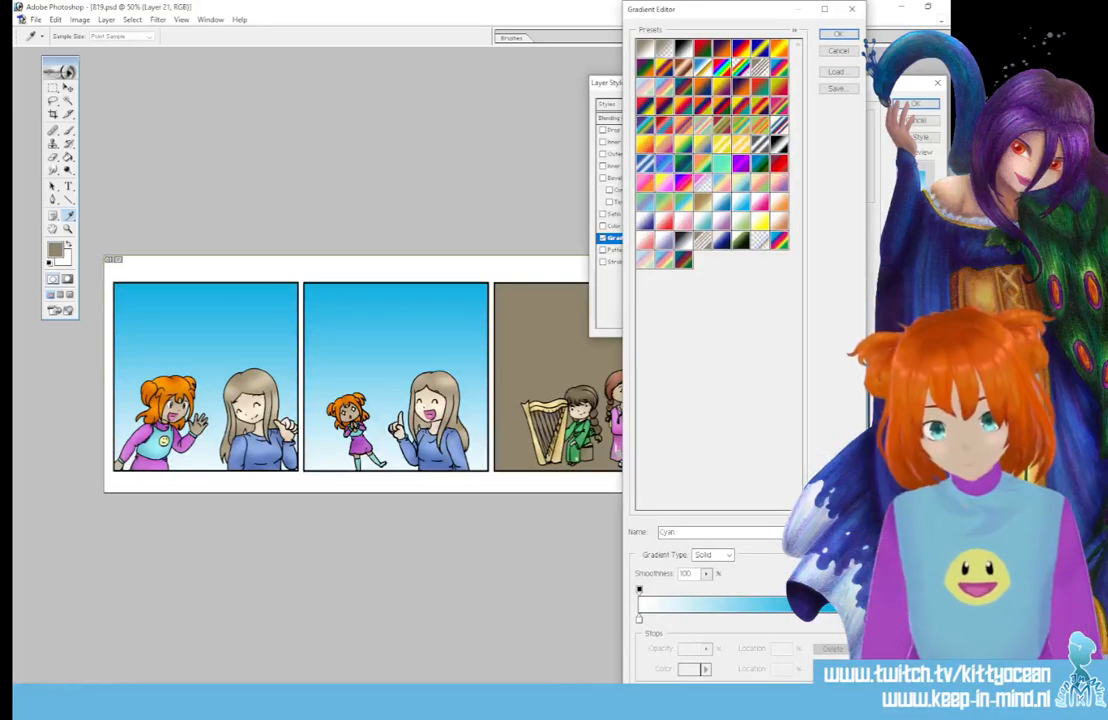
{"action": "left_click", "coordinate": [837, 619]}
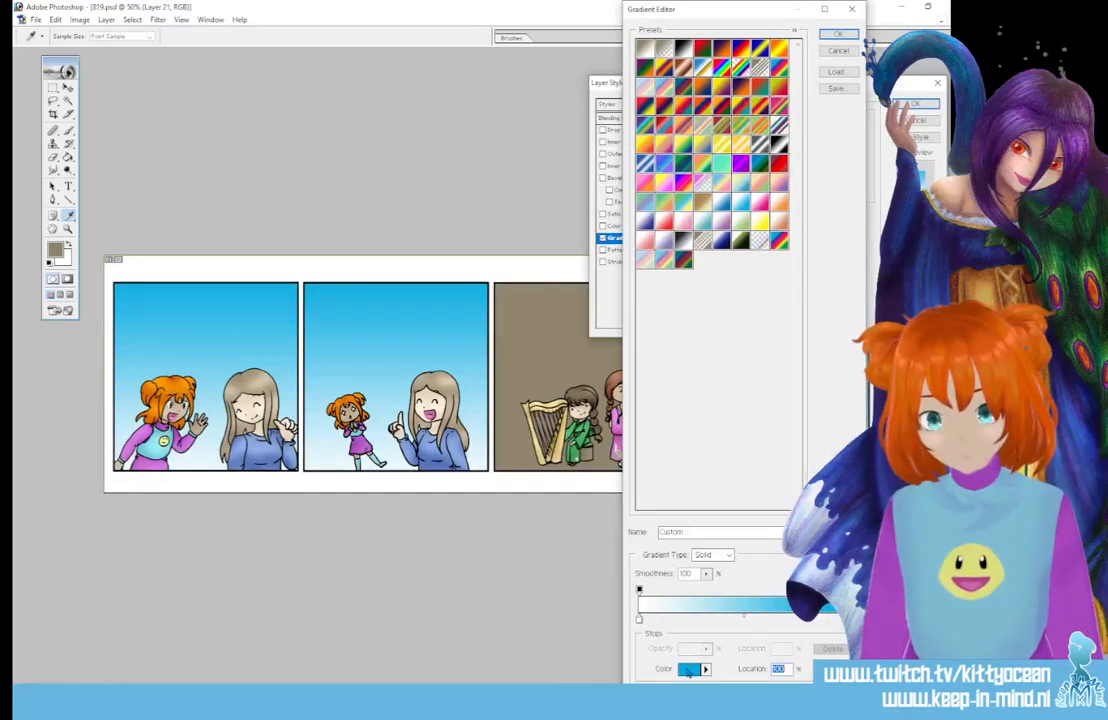
{"action": "left_click", "coordinate": [688, 670]}
{"action": "left_click", "coordinate": [685, 391]}
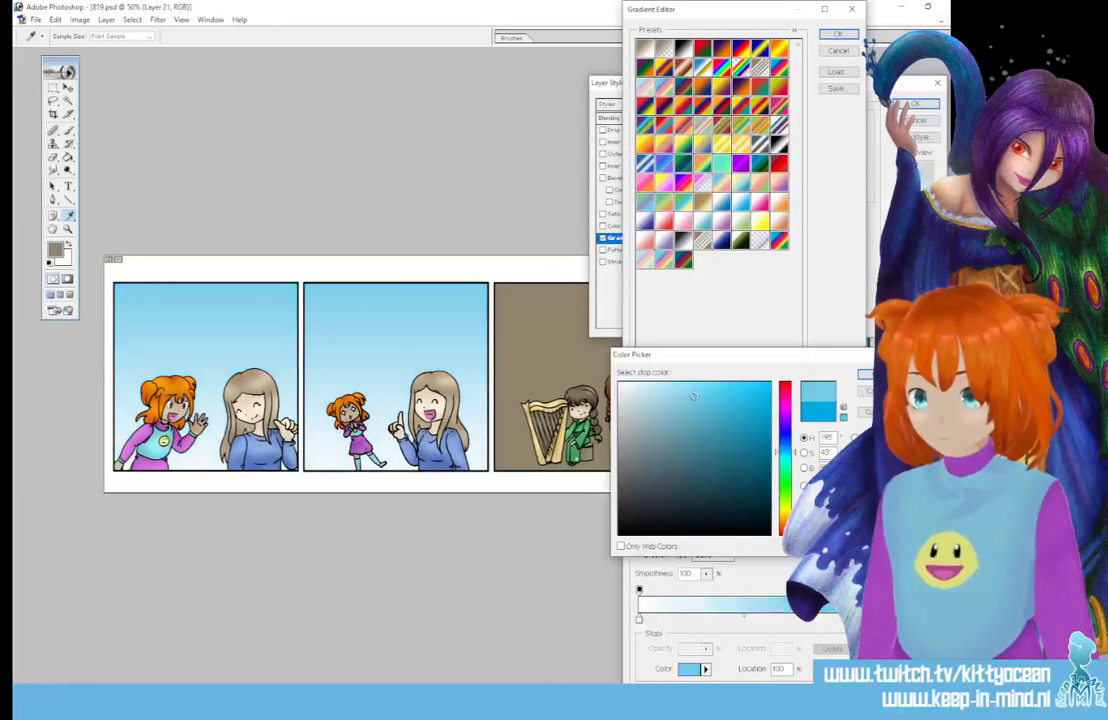
{"action": "left_click", "coordinate": [852, 377]}
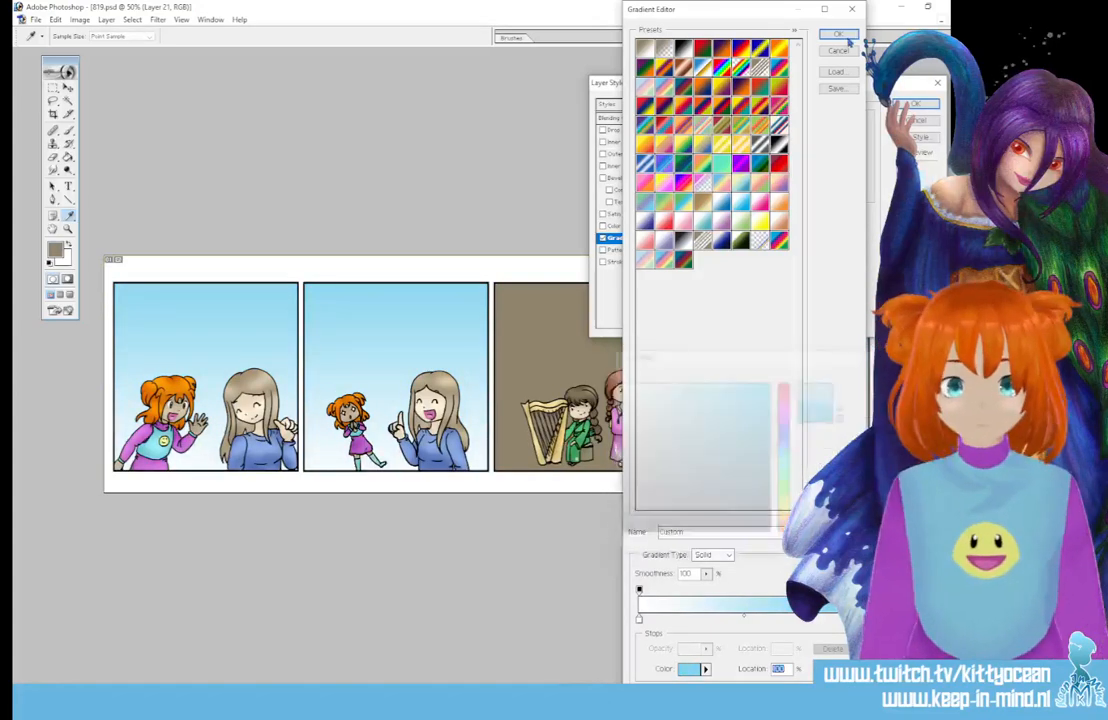
{"action": "left_click", "coordinate": [840, 35]}
{"action": "left_click", "coordinate": [918, 103]}
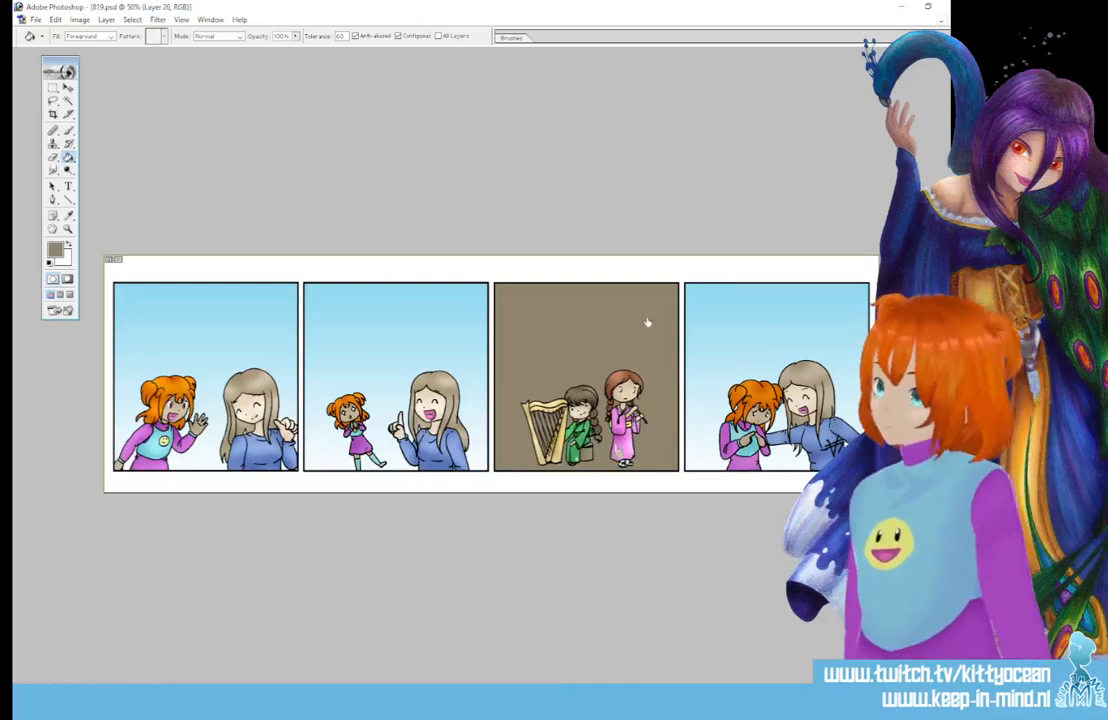
{"action": "key", "text": "alt+l"}
{"action": "key", "text": "y"}
{"action": "key", "text": "n"}
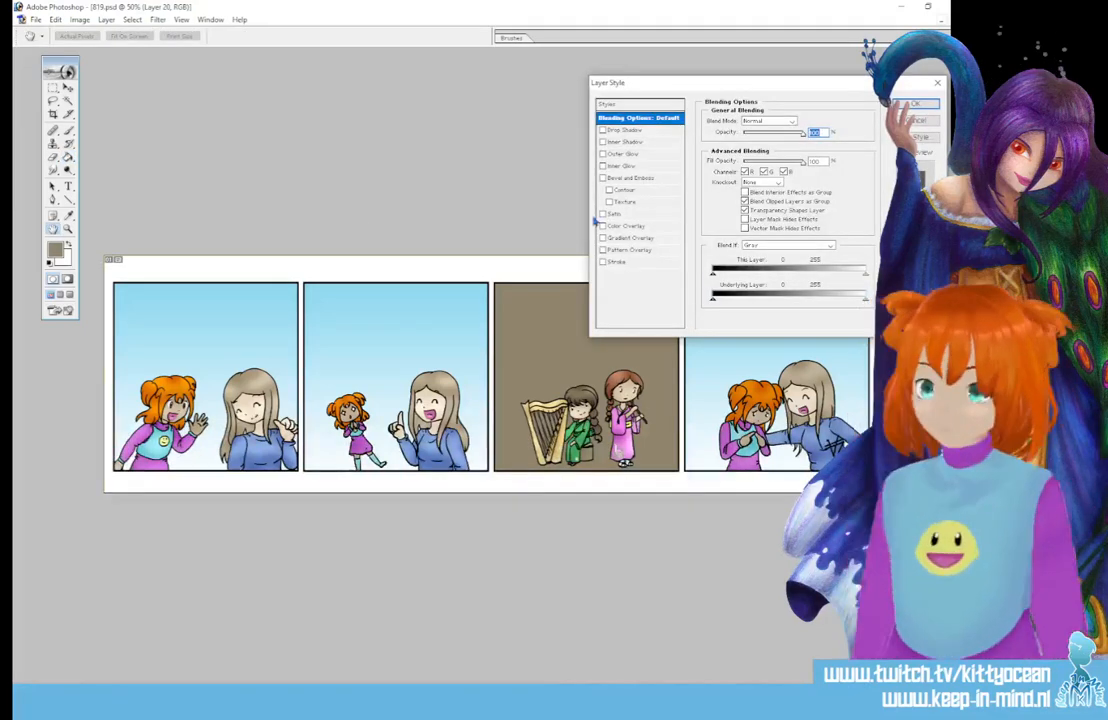
{"action": "left_click", "coordinate": [638, 238]}
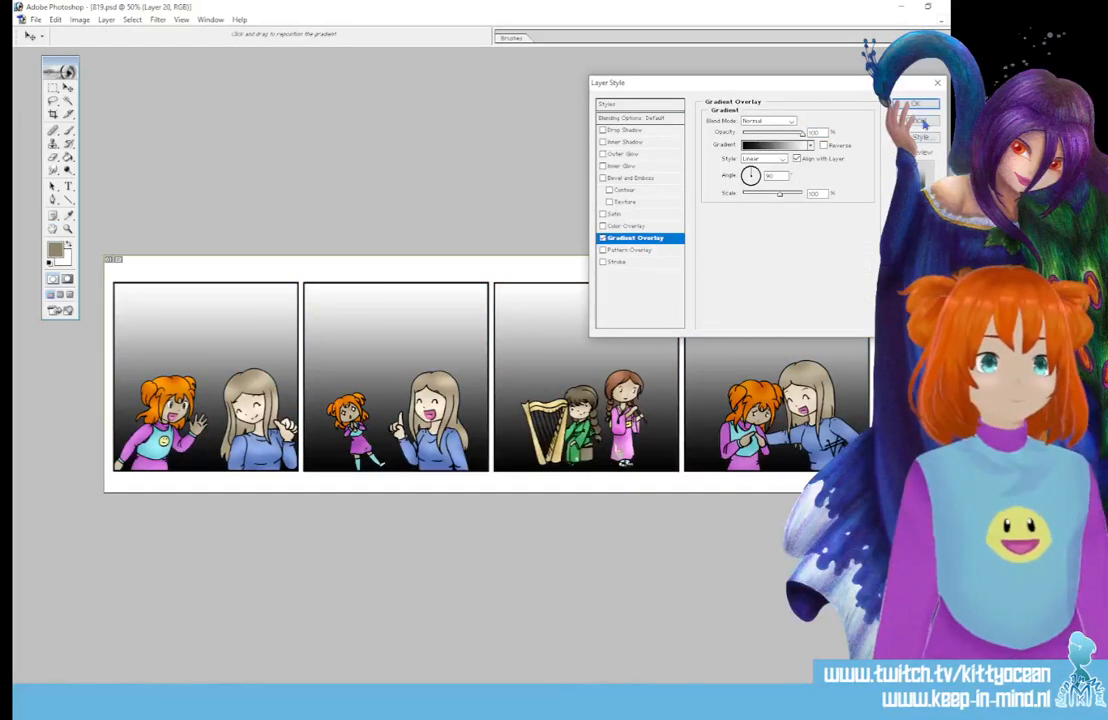
{"action": "key", "text": "Escape"}
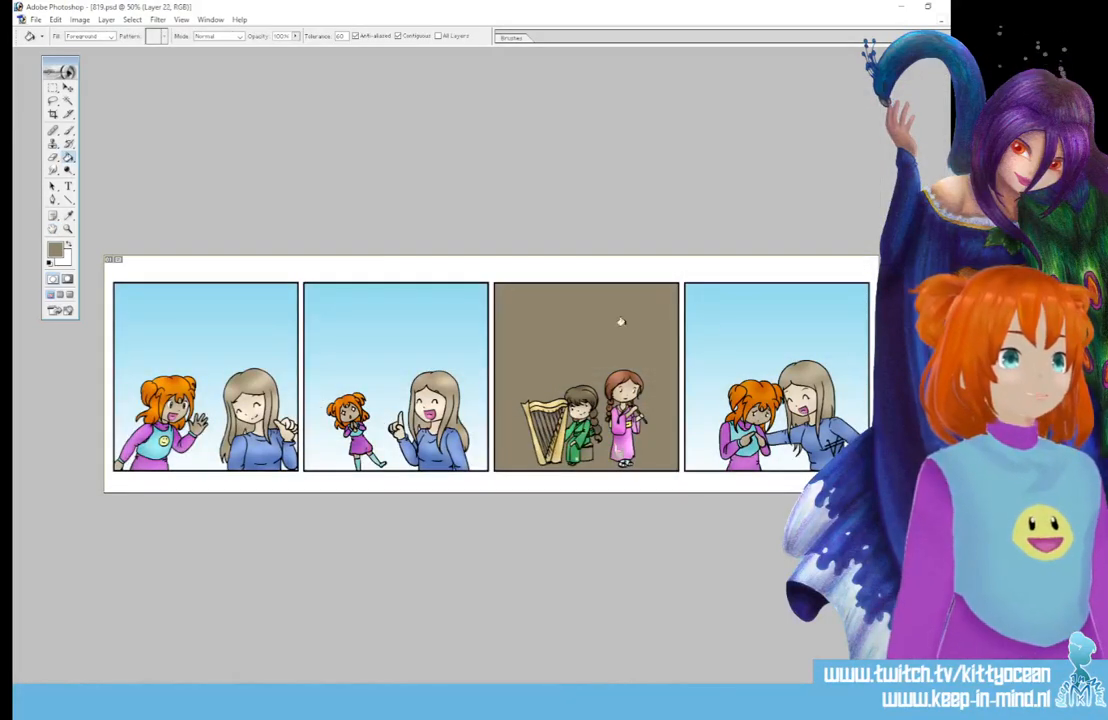
- Marquee-select the third panel on another new layer and fill its background with the grey-brown foreground colour
{"action": "key", "text": "m"}
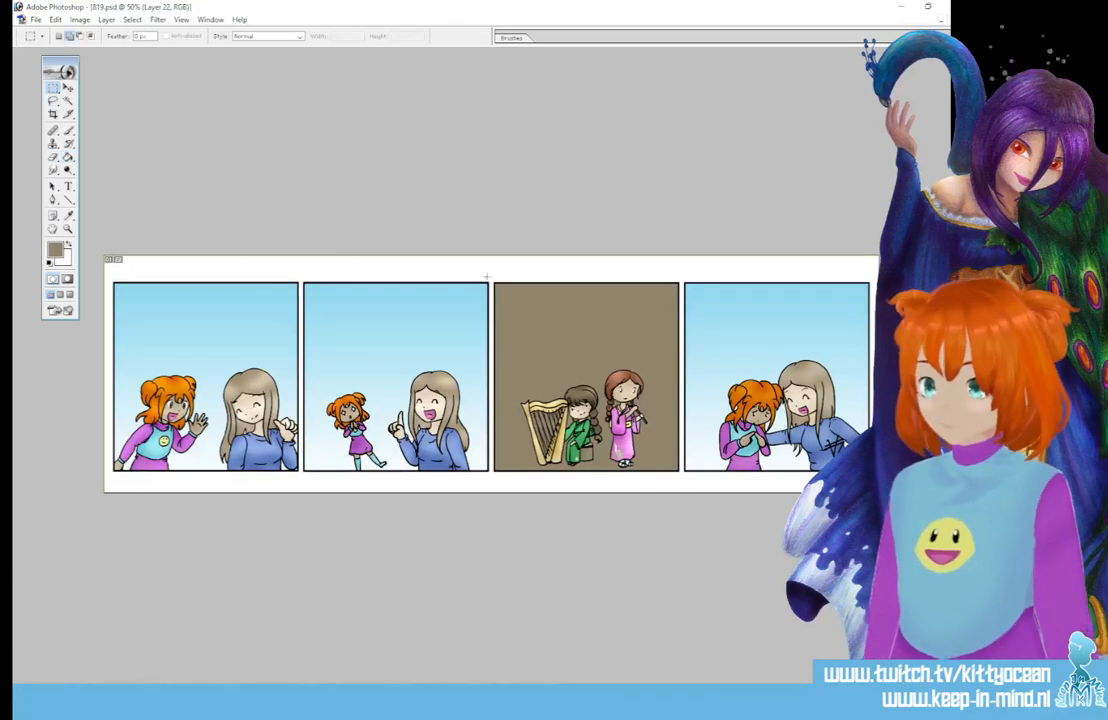
{"action": "left_click_drag", "start_coordinate": [487, 276], "coordinate": [682, 490]}
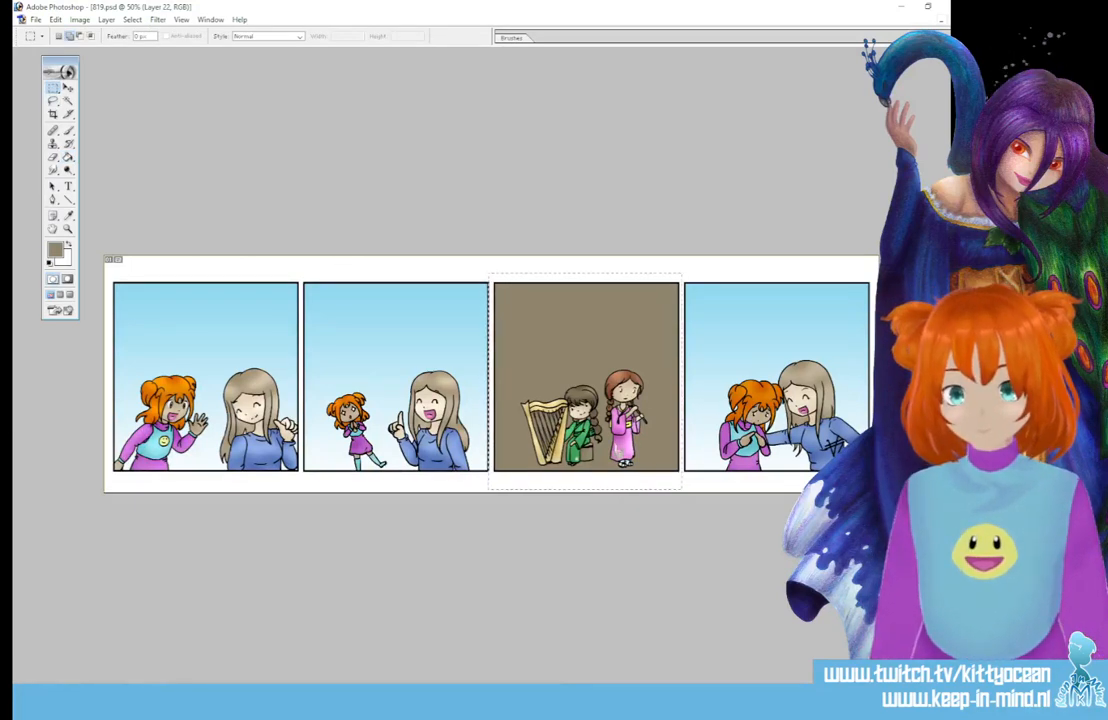
{"action": "key", "text": "g"}
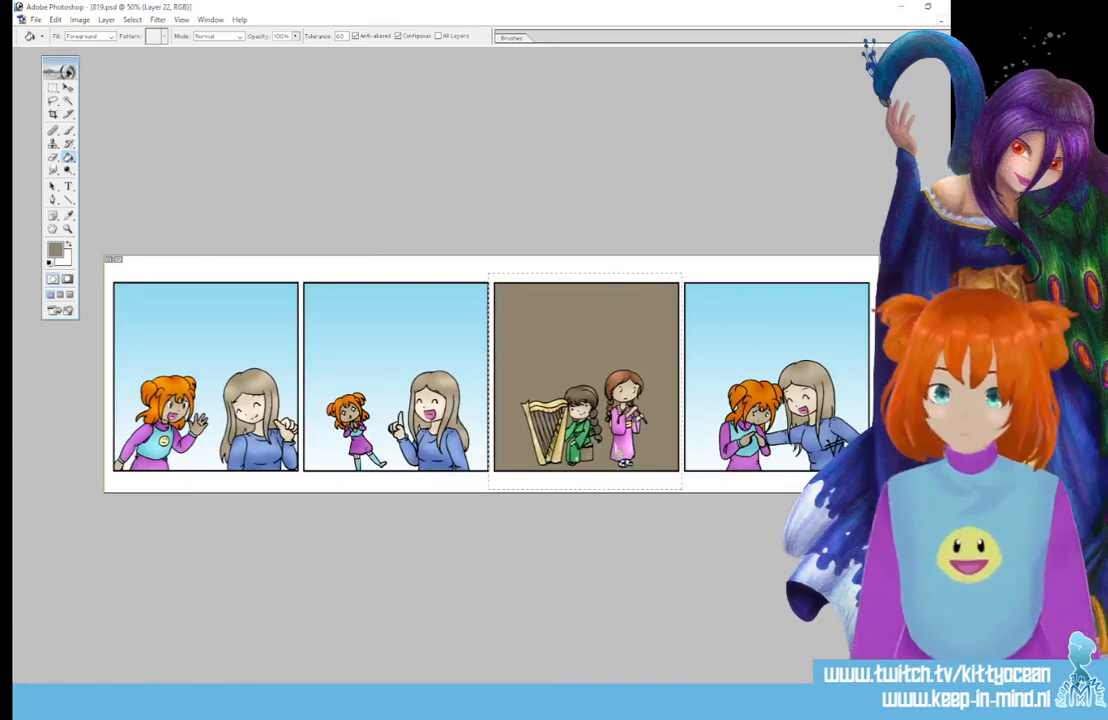
- Add a Gradient Overlay with the Magenta preset to the third panel's background layer
{"action": "double_click", "coordinate": [920, 540]}
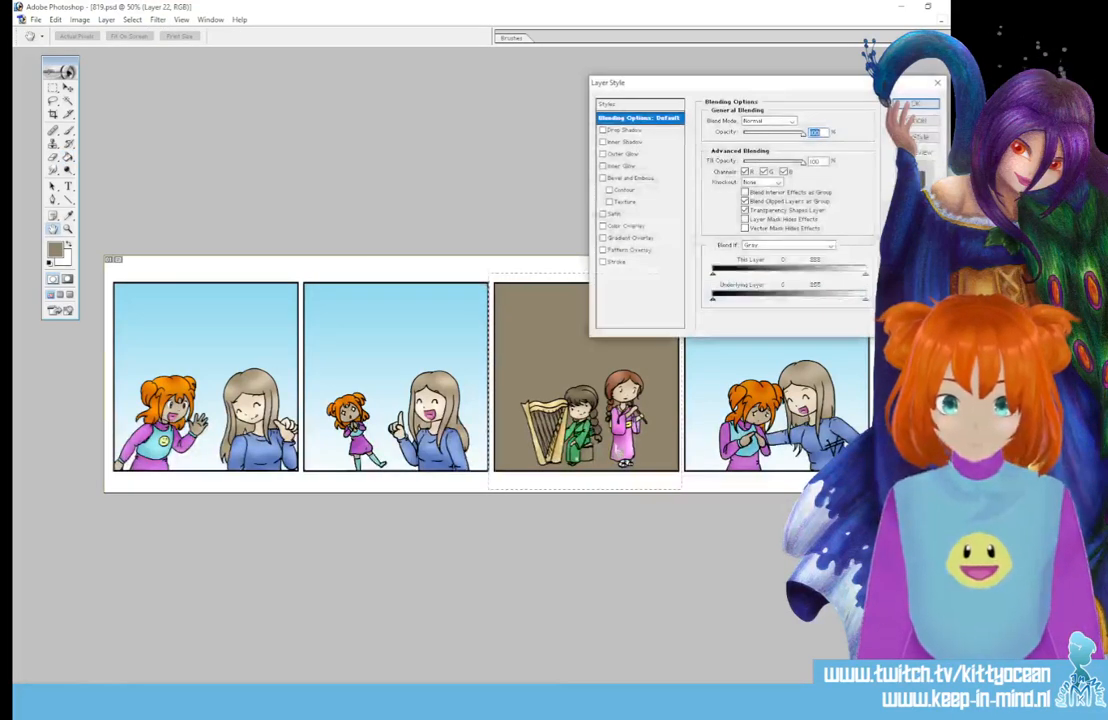
{"action": "left_click", "coordinate": [632, 238]}
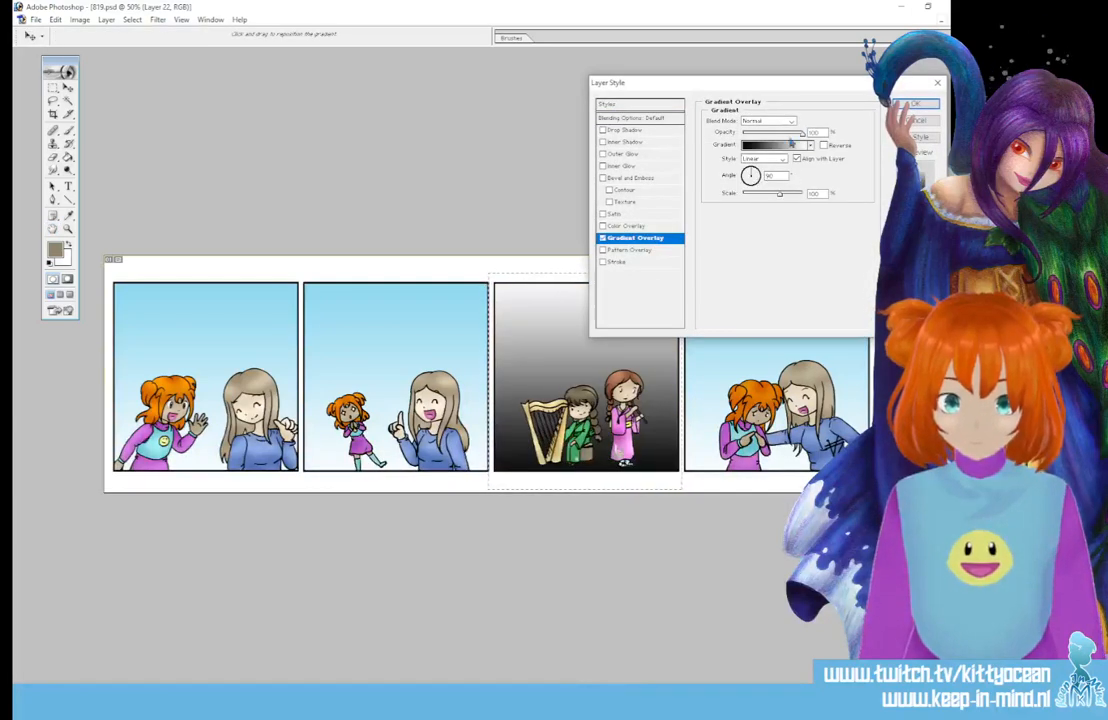
{"action": "left_click", "coordinate": [810, 145]}
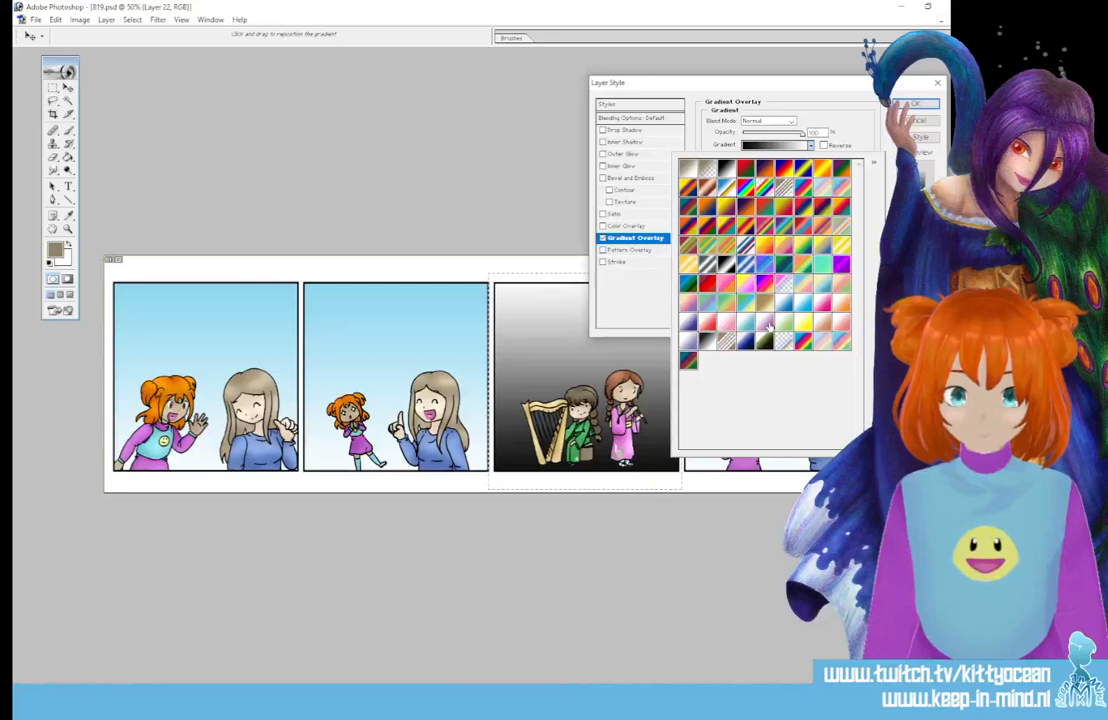
{"action": "left_click", "coordinate": [822, 302]}
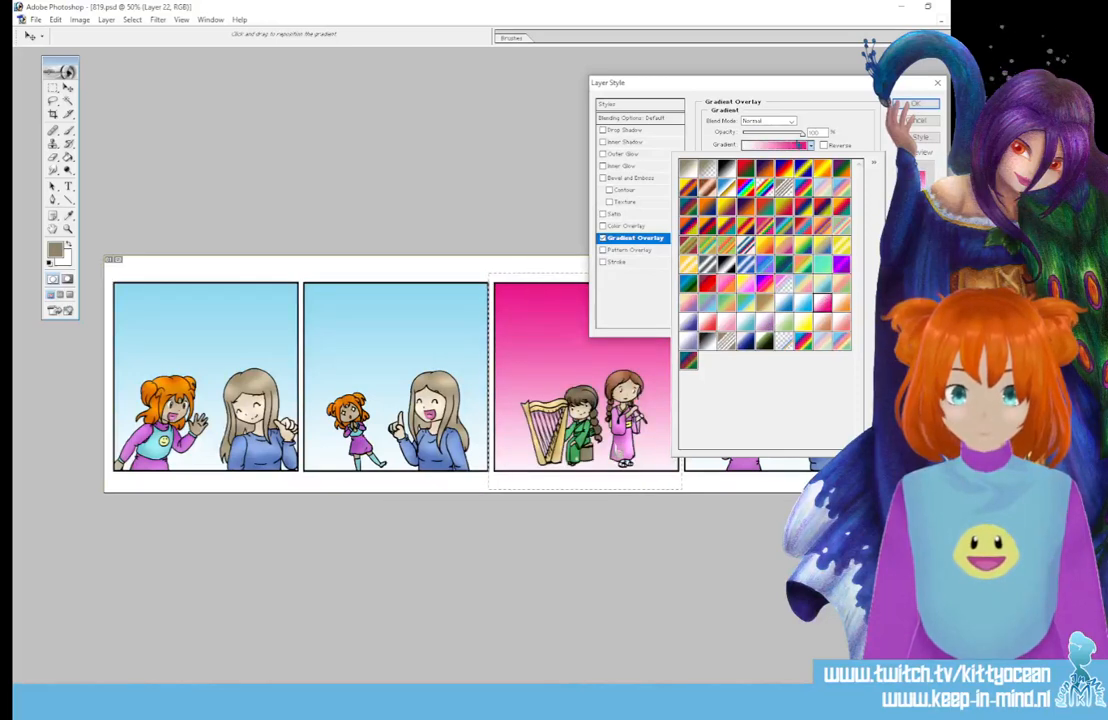
- Recolour the white start stop of the third panel's gradient to a greyish beige with hue 42 and saturation 15
{"action": "left_click", "coordinate": [799, 145]}
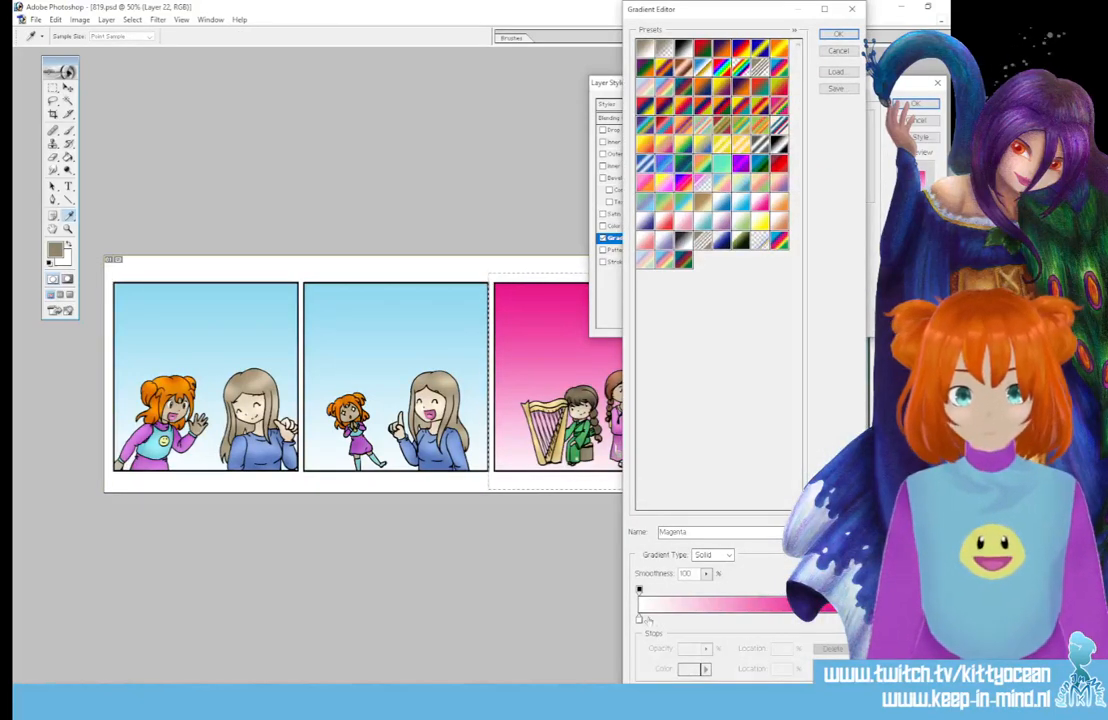
{"action": "left_click", "coordinate": [640, 621]}
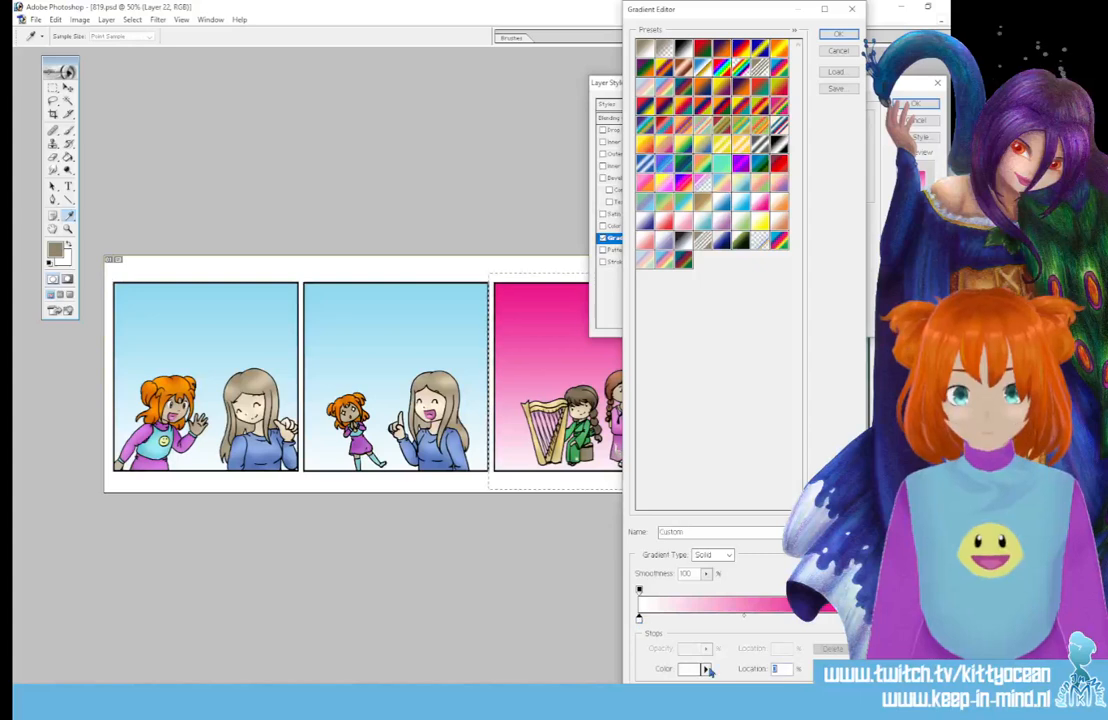
{"action": "left_click", "coordinate": [700, 668]}
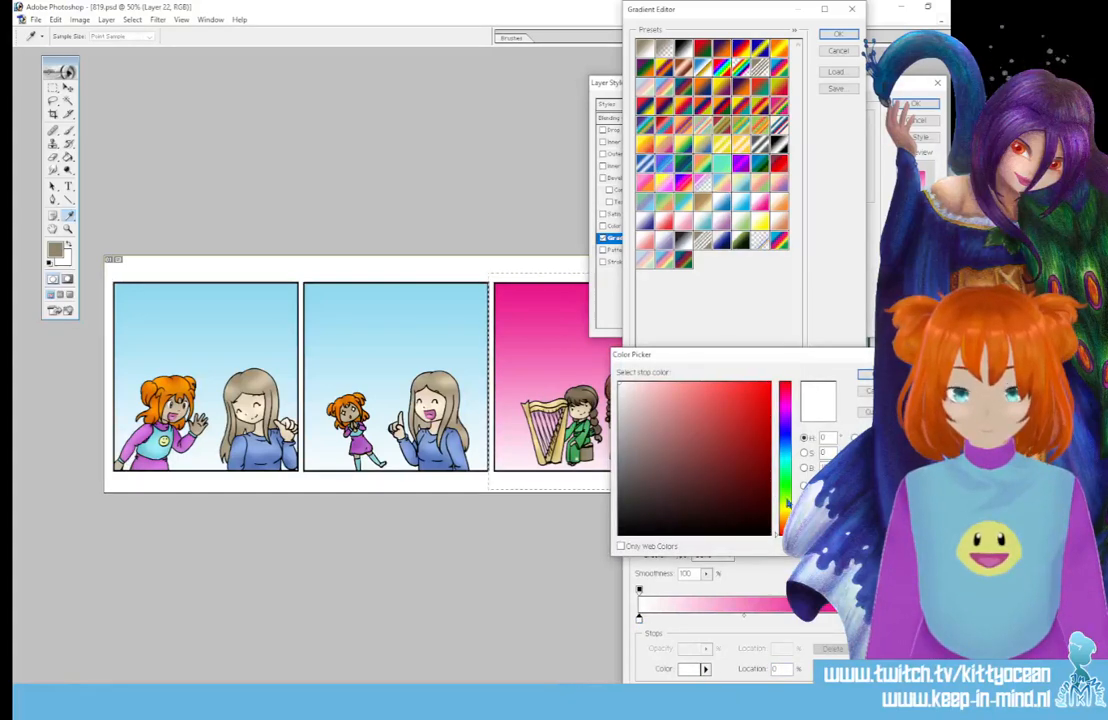
{"action": "left_click", "coordinate": [785, 511]}
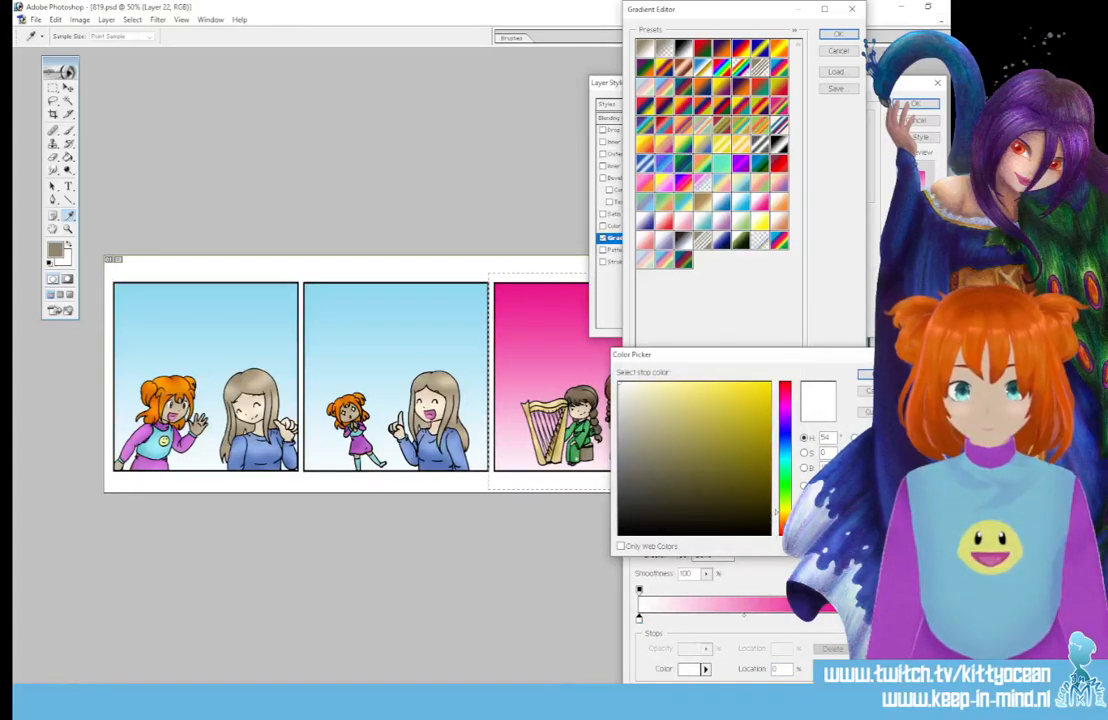
{"action": "left_click", "coordinate": [785, 516]}
{"action": "left_click", "coordinate": [641, 415]}
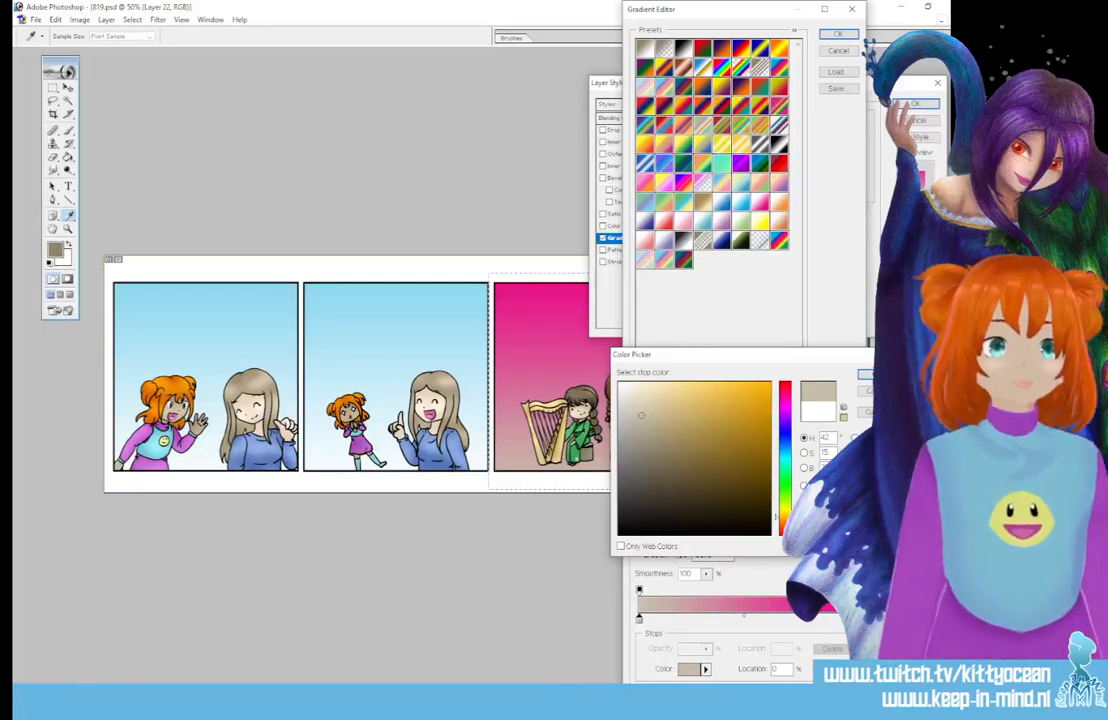
{"action": "left_click", "coordinate": [870, 375]}
- Add a gradient stop at 29% and colour it a pale blue with hue 202 and saturation 23
{"action": "left_click", "coordinate": [699, 619]}
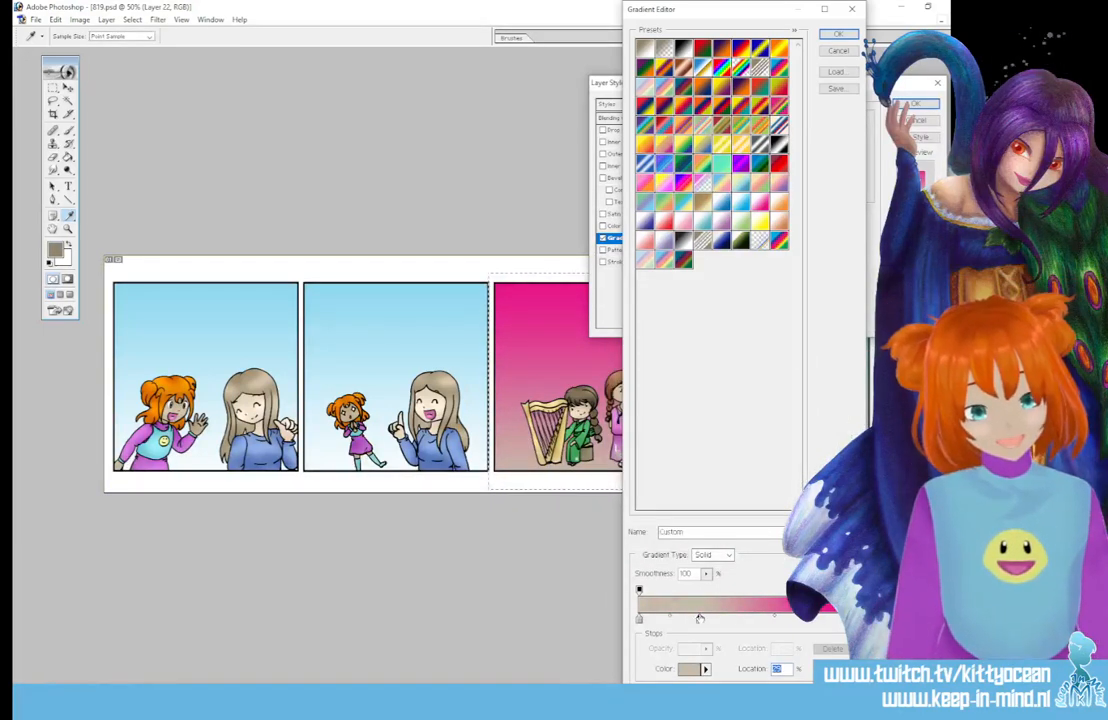
{"action": "left_click", "coordinate": [689, 669]}
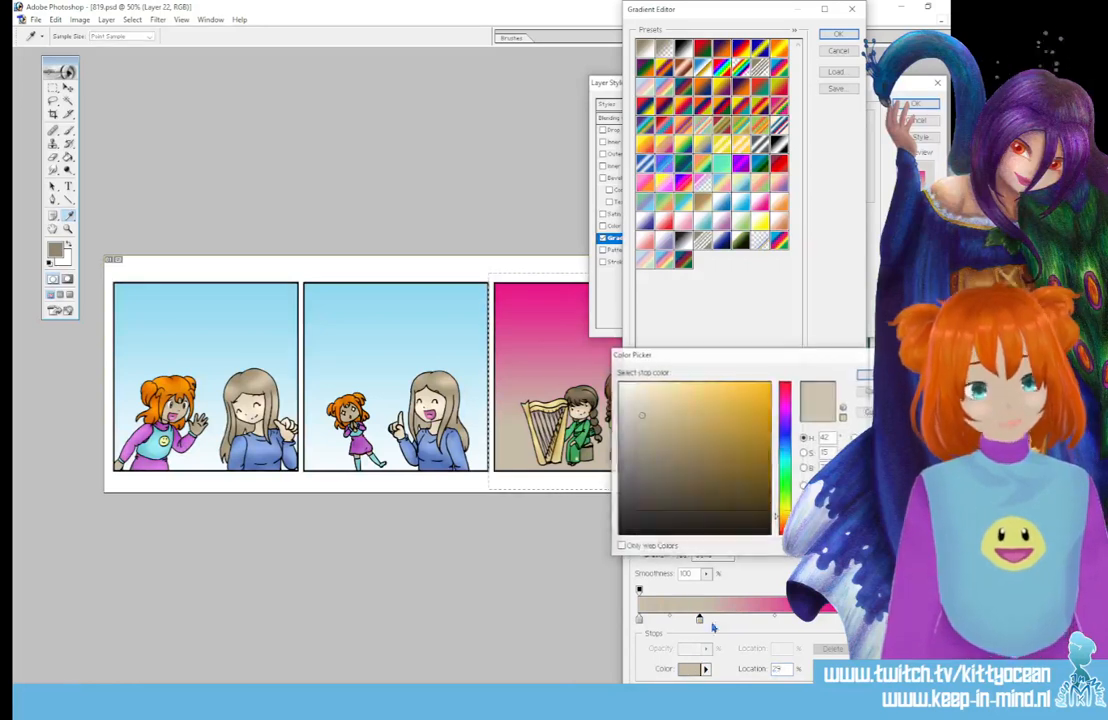
{"action": "left_click", "coordinate": [783, 450]}
{"action": "left_click", "coordinate": [653, 402]}
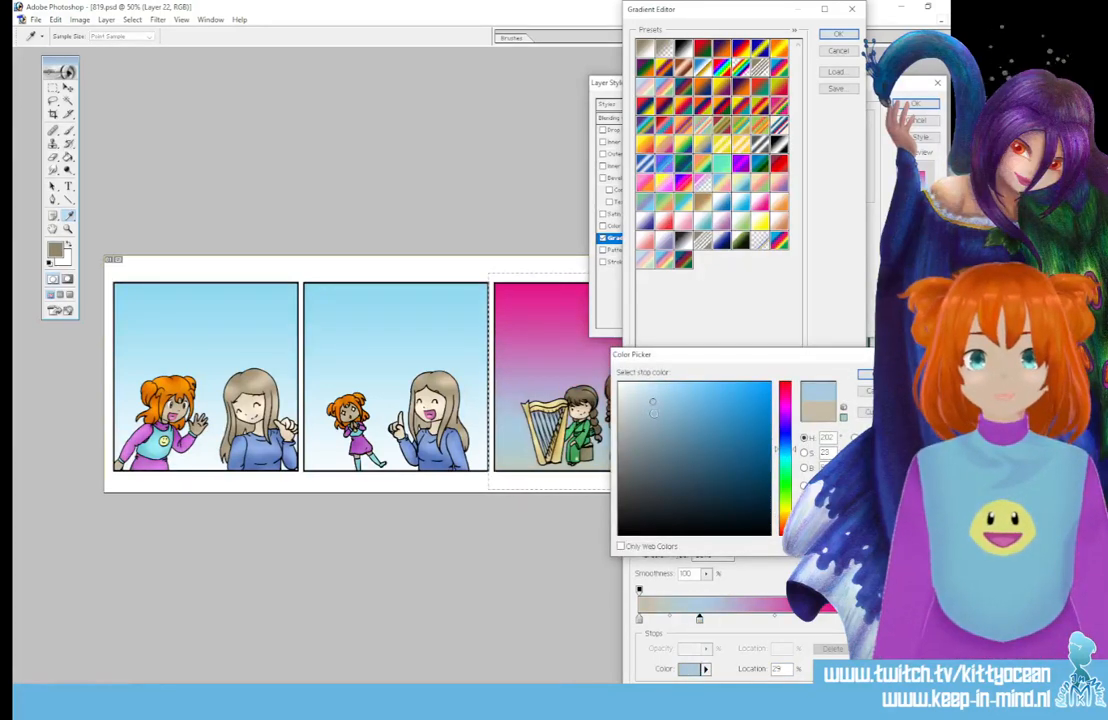
{"action": "left_click", "coordinate": [862, 374]}
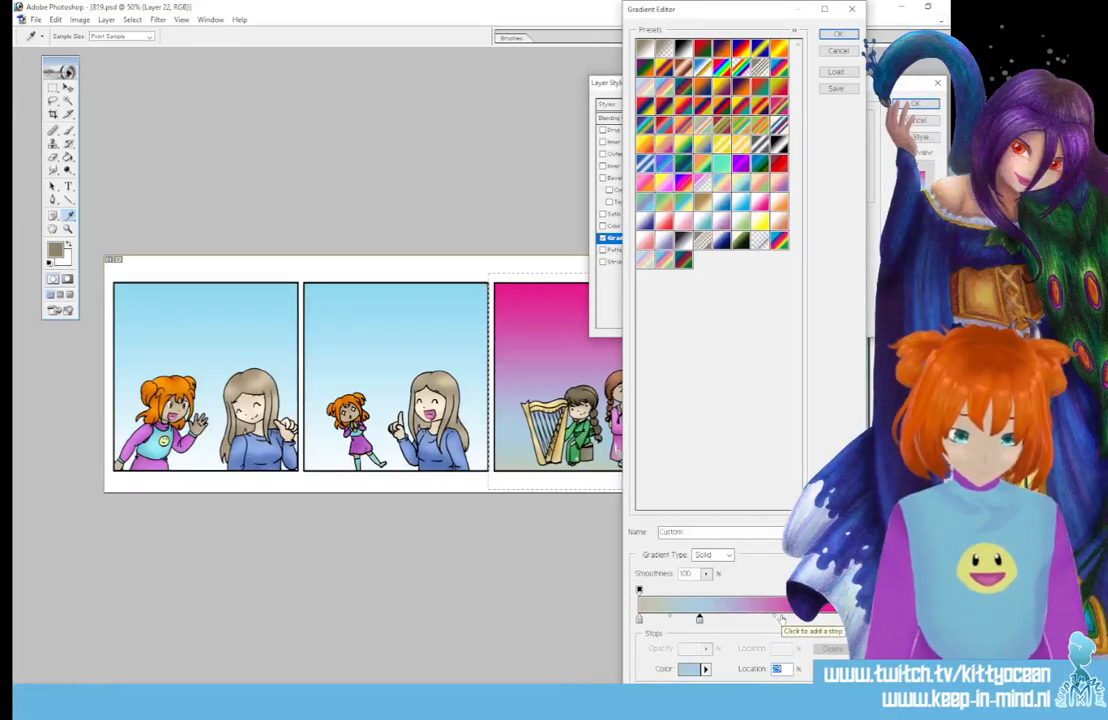
{"action": "left_click", "coordinate": [775, 619]}
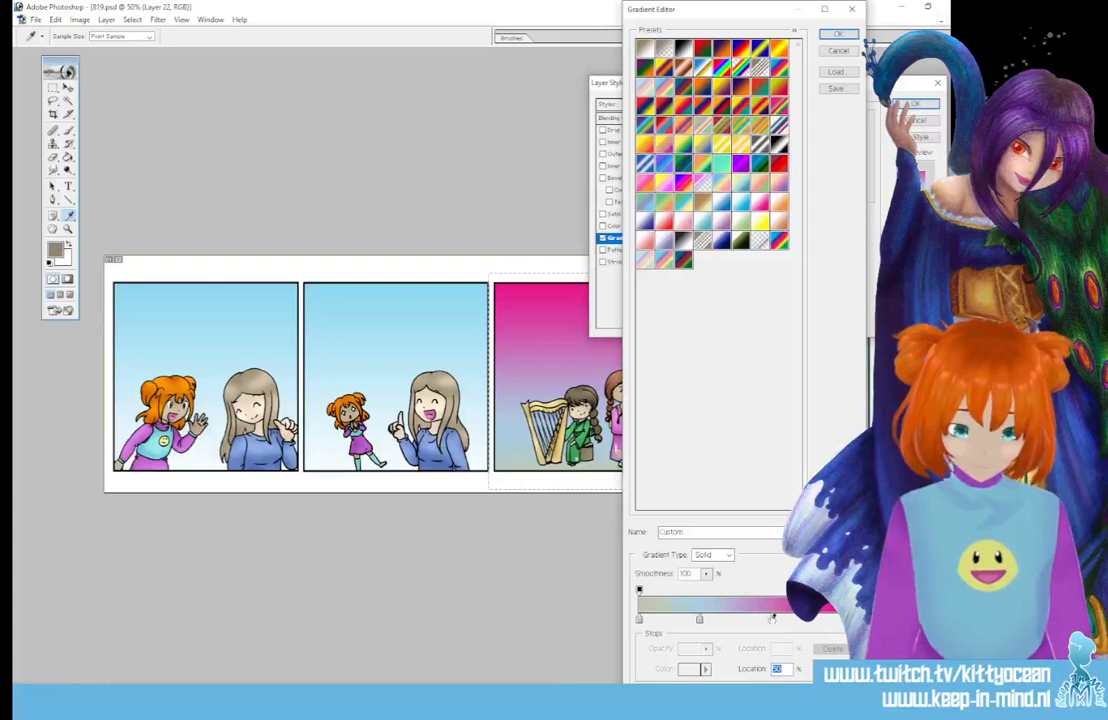
{"action": "left_click", "coordinate": [771, 619]}
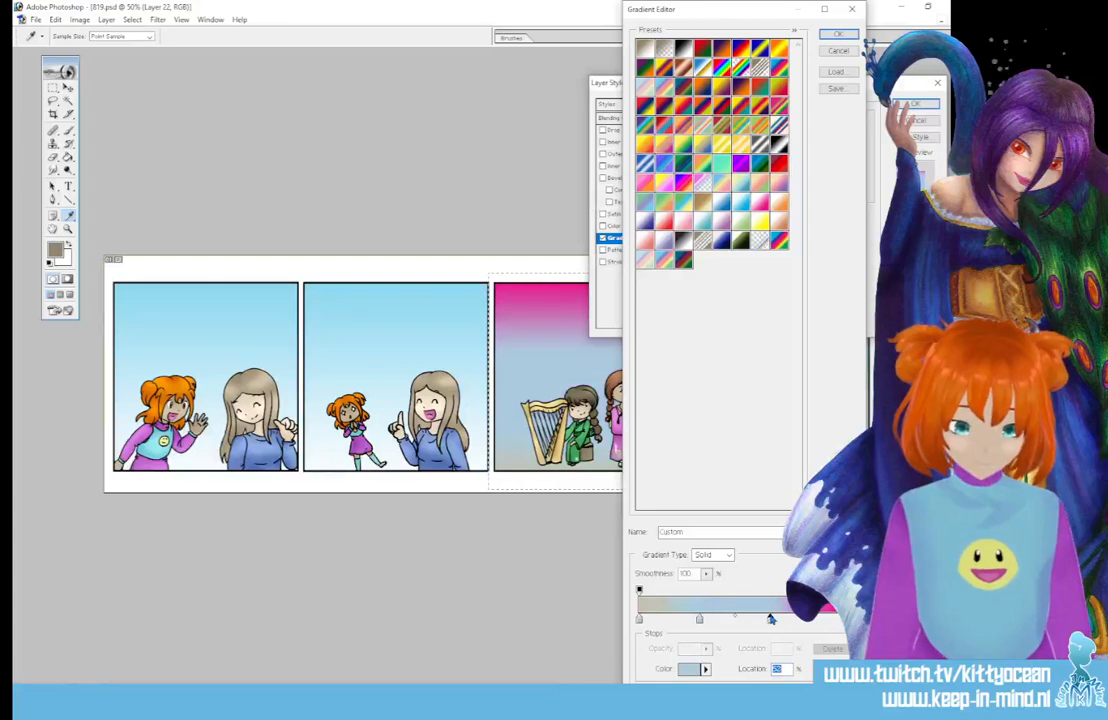
{"action": "left_click", "coordinate": [700, 667]}
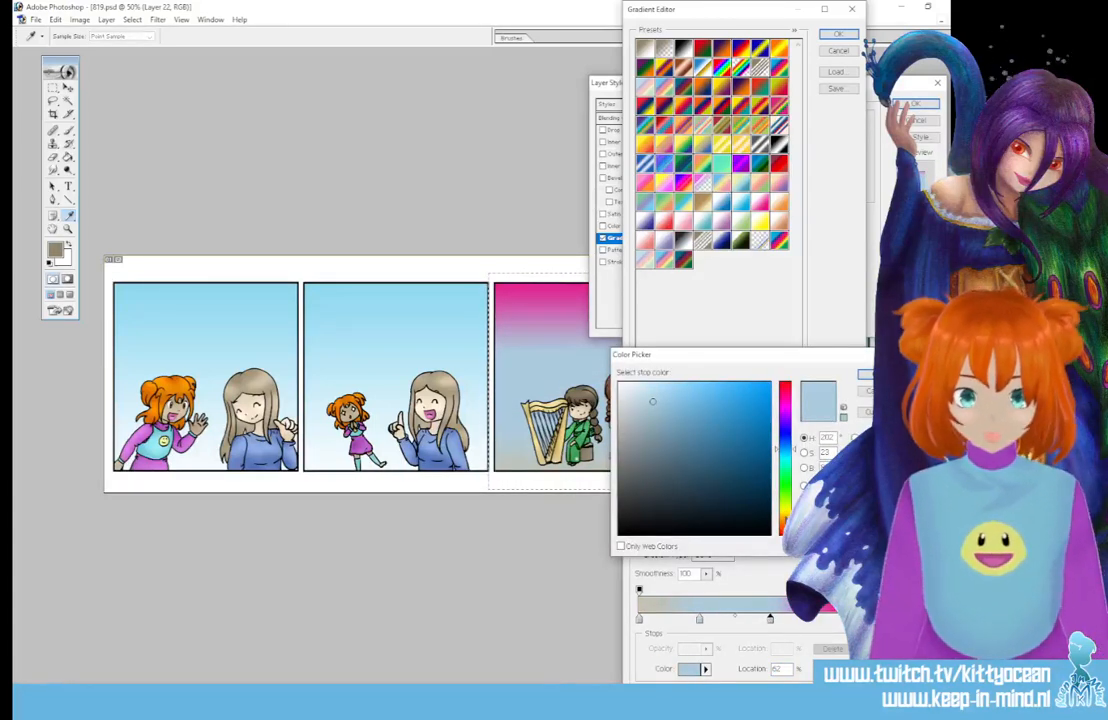
{"action": "left_click", "coordinate": [785, 516]}
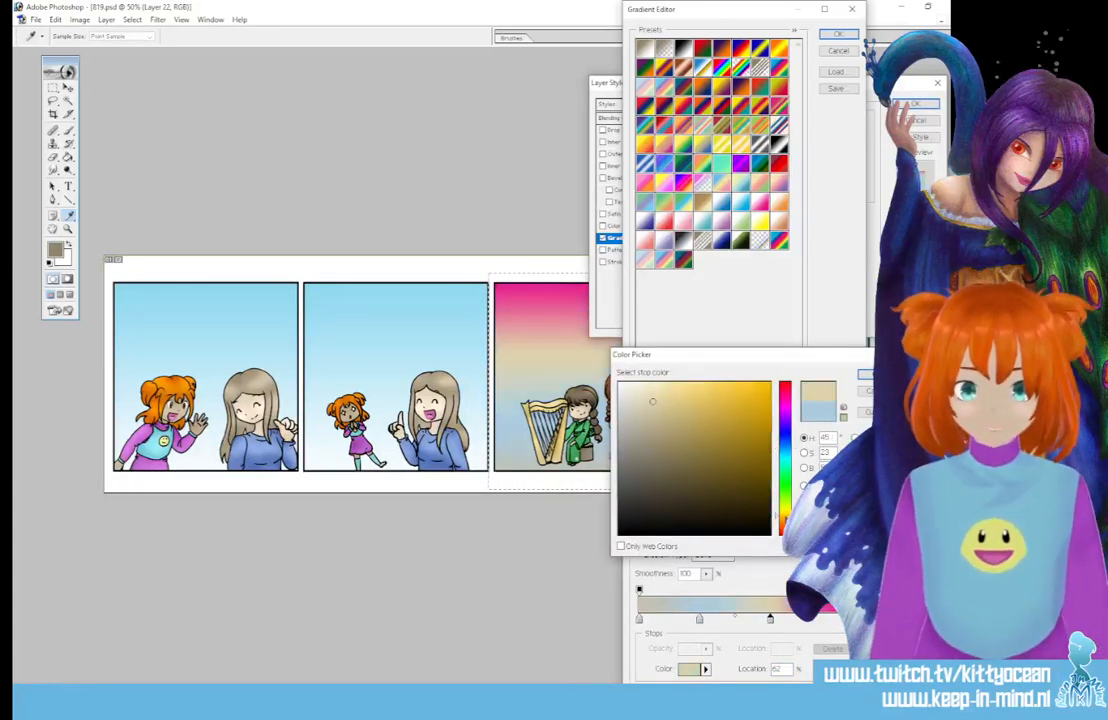
{"action": "left_click", "coordinate": [862, 380]}
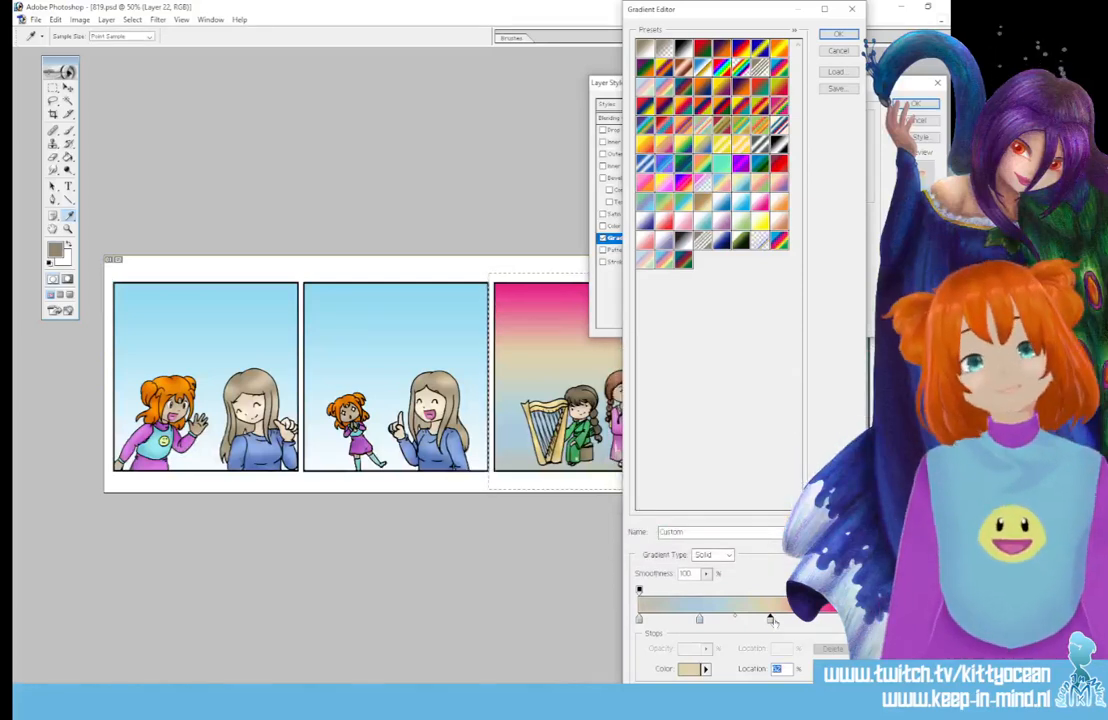
{"action": "left_click", "coordinate": [838, 35]}
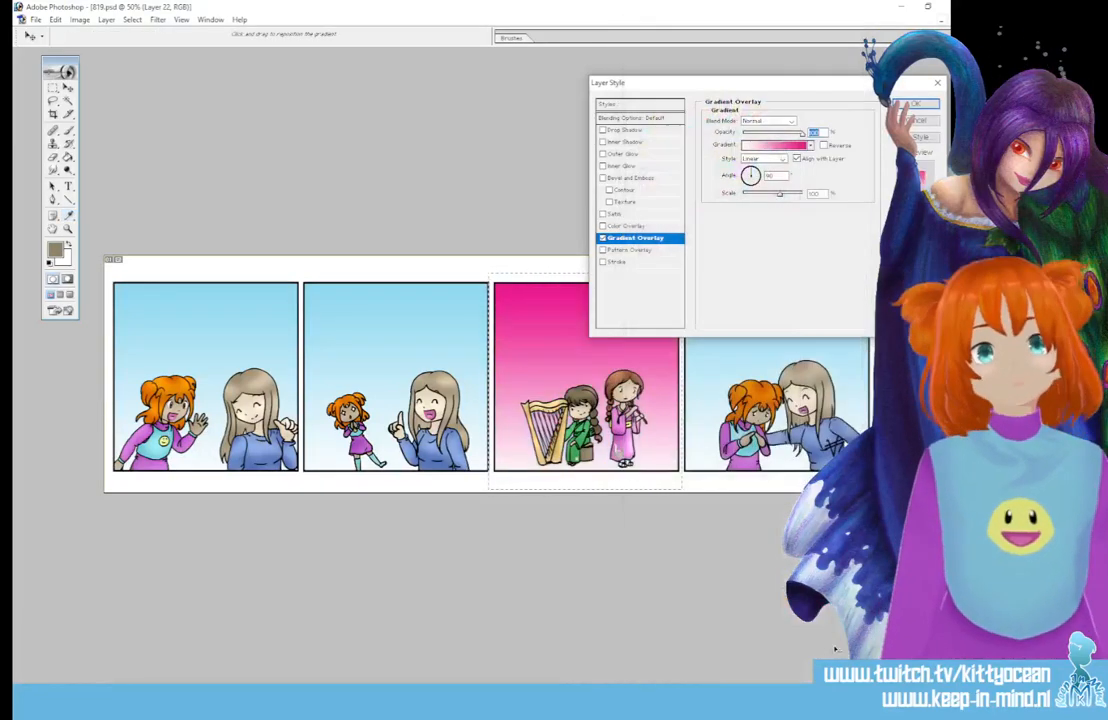
- Apply the Silver preset to the third panel's gradient and recolour its start stop light beige with hue 38 and saturation 18
{"action": "left_click", "coordinate": [763, 146]}
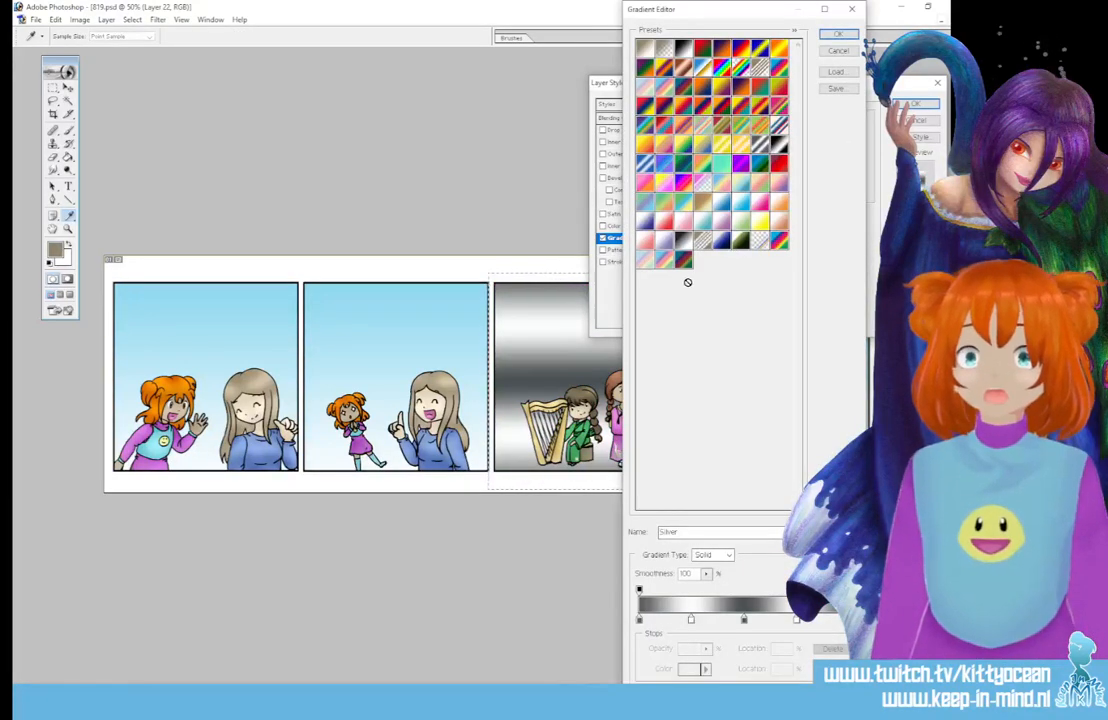
{"action": "double_click", "coordinate": [639, 620]}
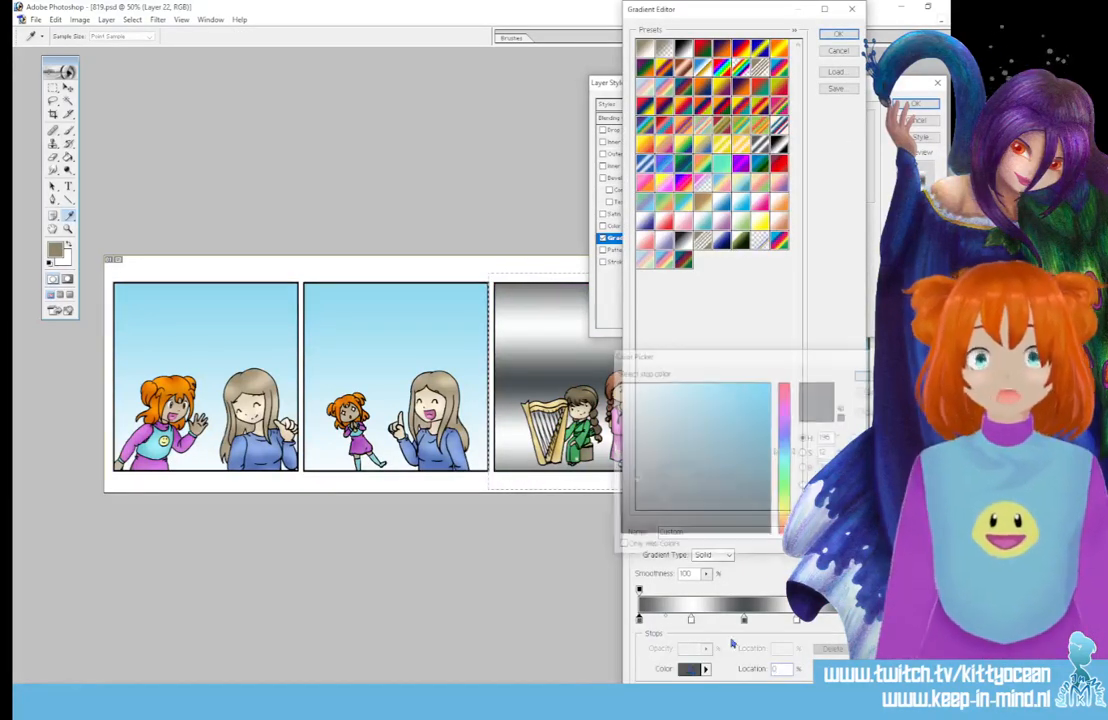
{"action": "left_click", "coordinate": [783, 510]}
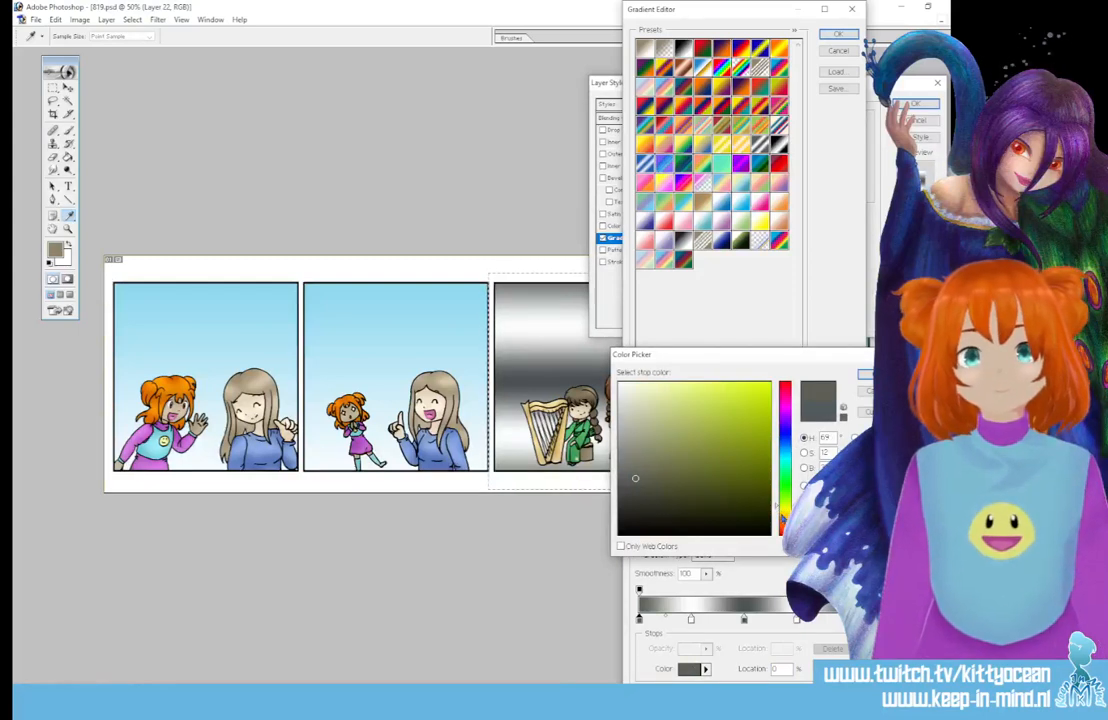
{"action": "left_click", "coordinate": [783, 513]}
{"action": "left_click", "coordinate": [783, 516]}
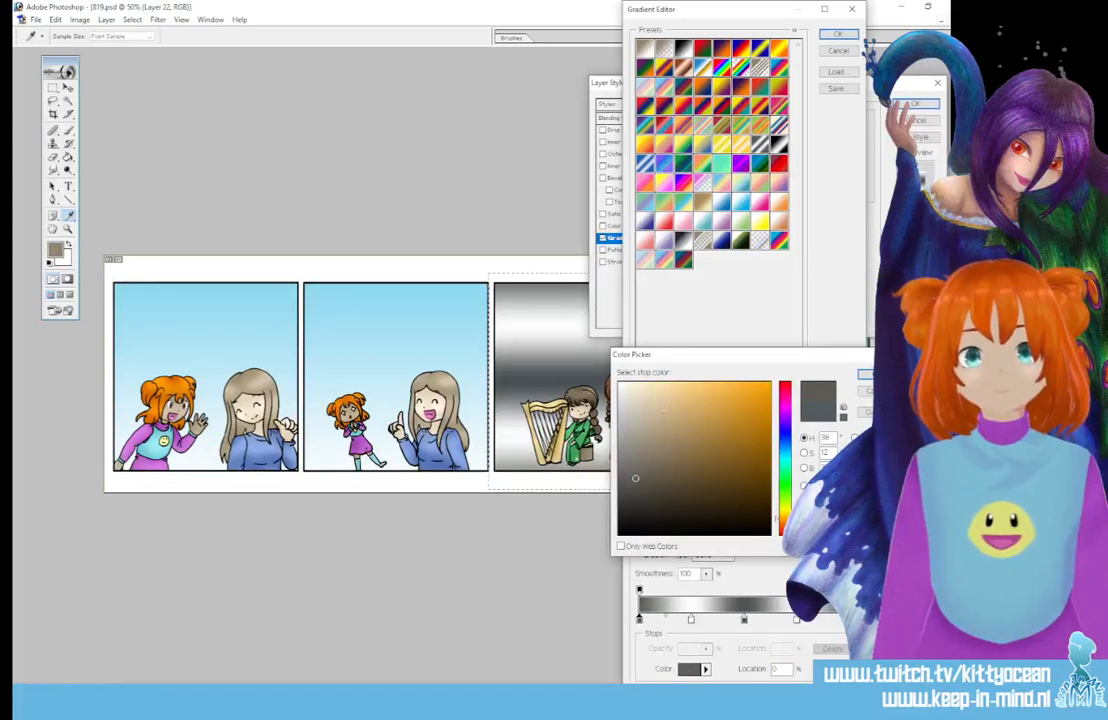
{"action": "left_click", "coordinate": [645, 402]}
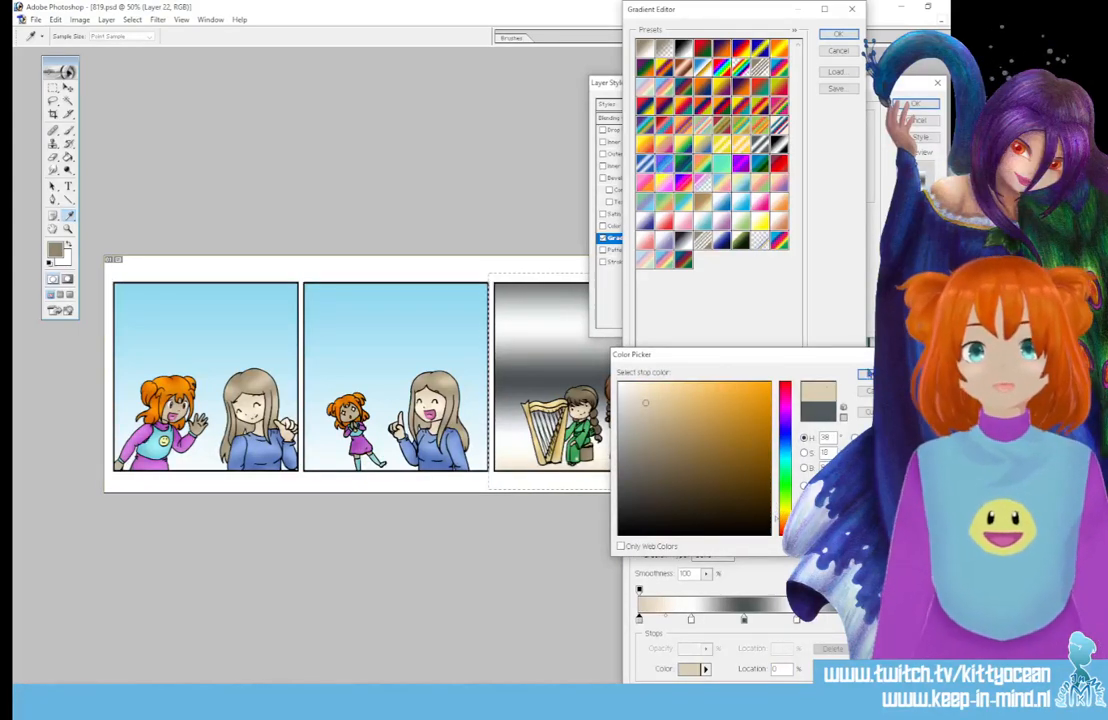
{"action": "key", "text": "Return"}
- Recolour the white gradient stop at 25% to a soft blue with hue 199 and saturation 28
{"action": "left_click", "coordinate": [691, 620]}
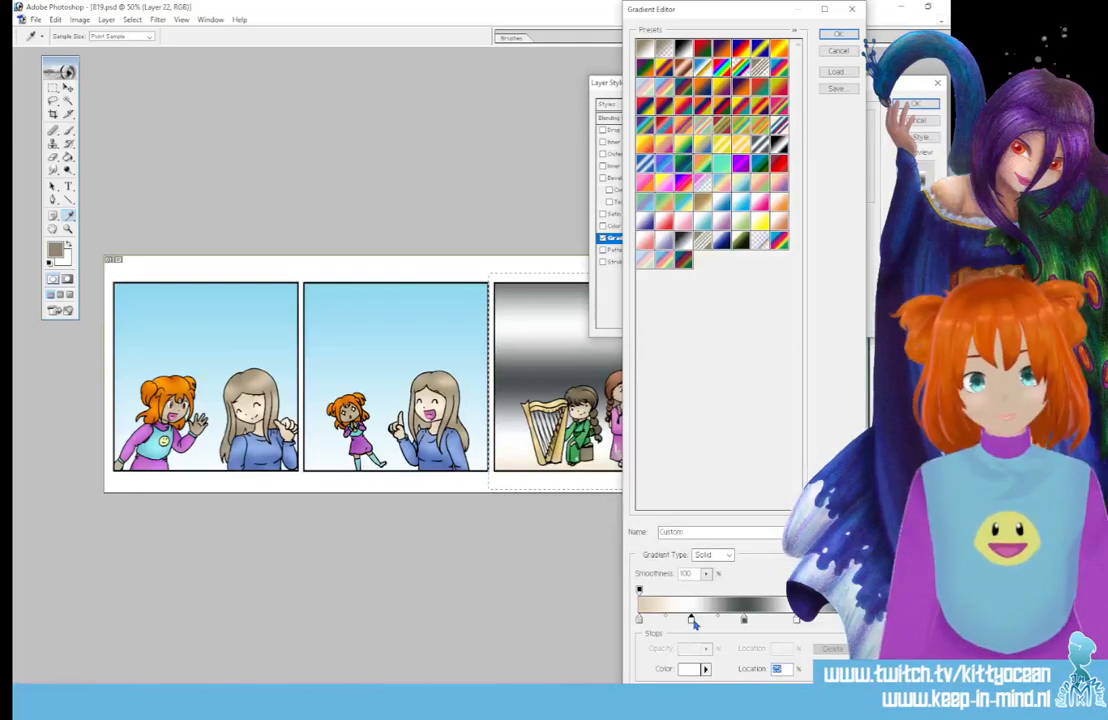
{"action": "left_click", "coordinate": [692, 669]}
{"action": "left_click", "coordinate": [785, 450]}
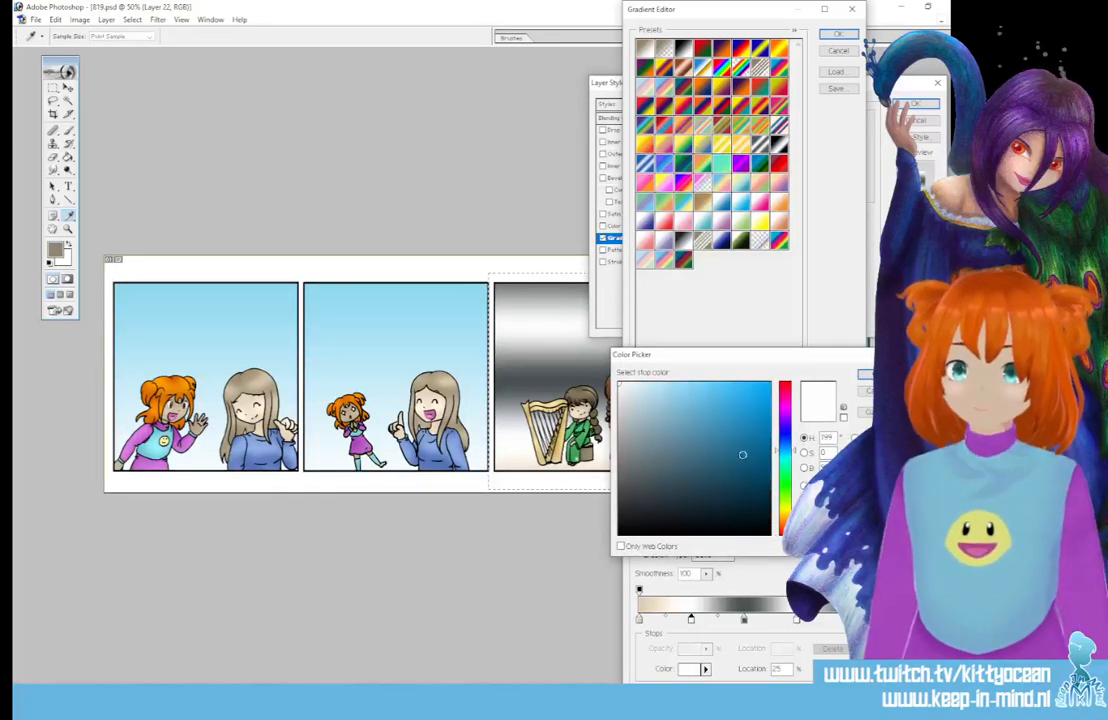
{"action": "left_click", "coordinate": [660, 409]}
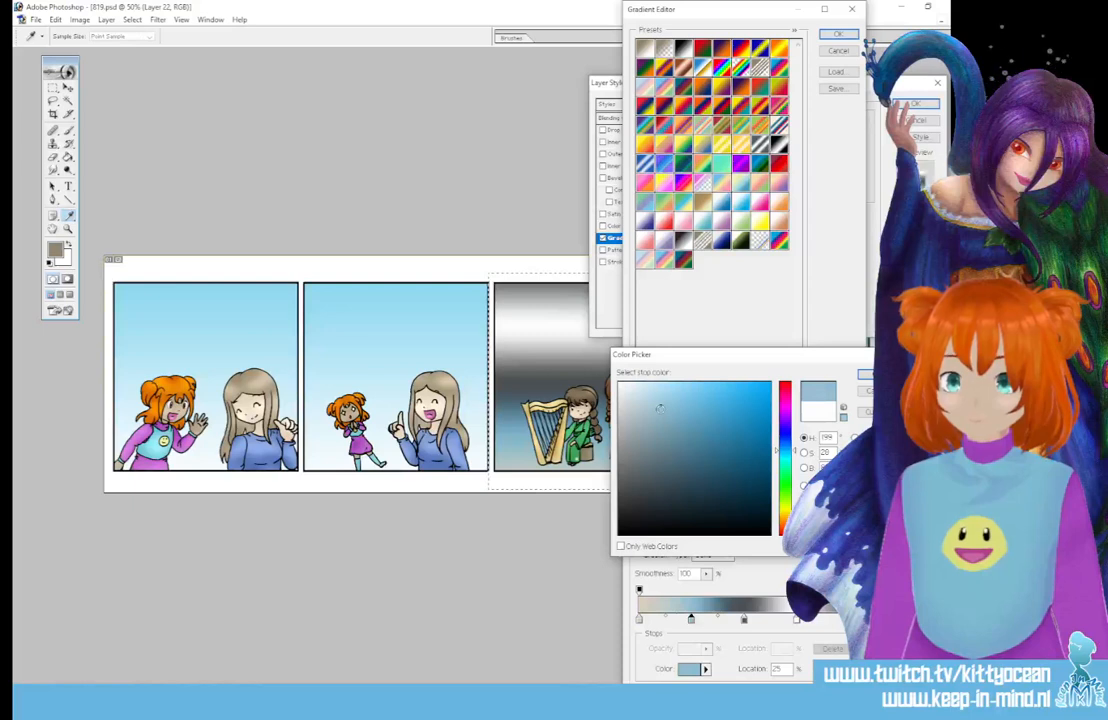
{"action": "key", "text": "Return"}
- Recolour the dark grey gradient stop at 50% to a pale yellow with hue 45 and saturation 35
{"action": "left_click", "coordinate": [743, 620]}
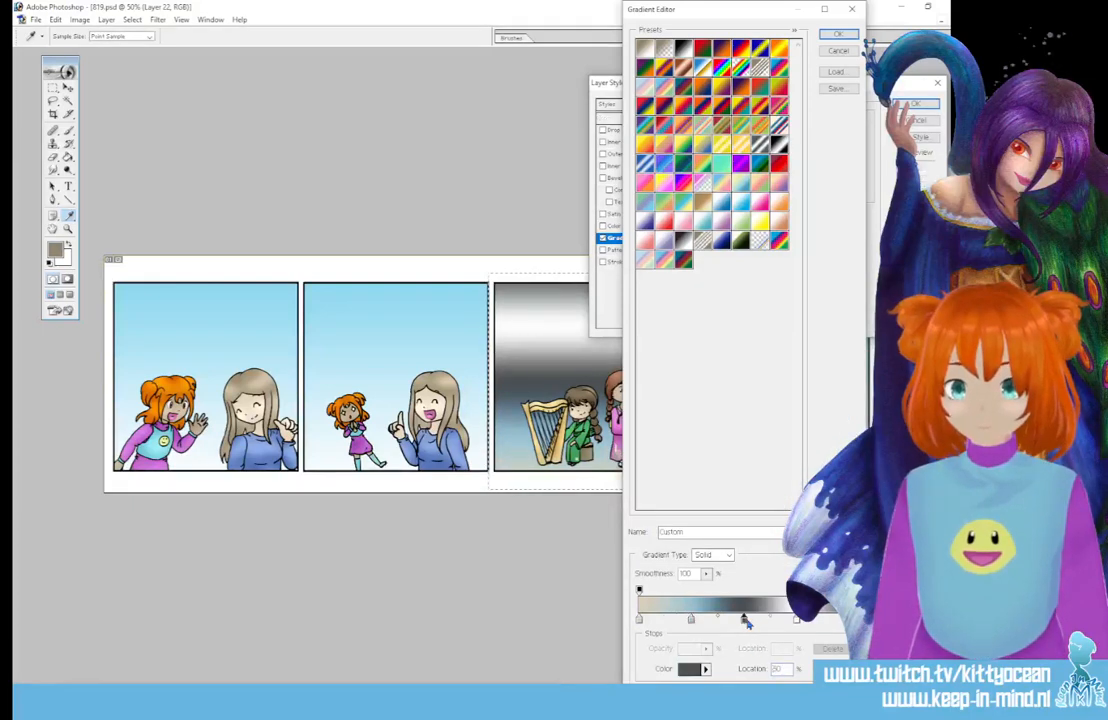
{"action": "left_click", "coordinate": [694, 672]}
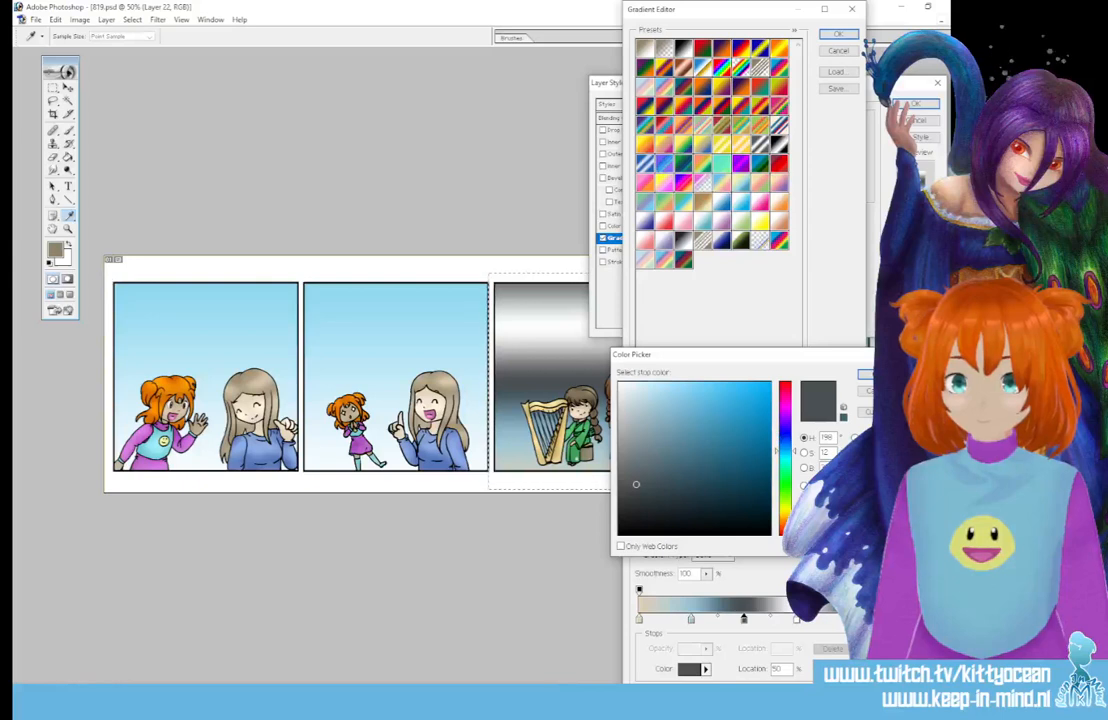
{"action": "left_click", "coordinate": [785, 516]}
{"action": "left_click", "coordinate": [670, 424]}
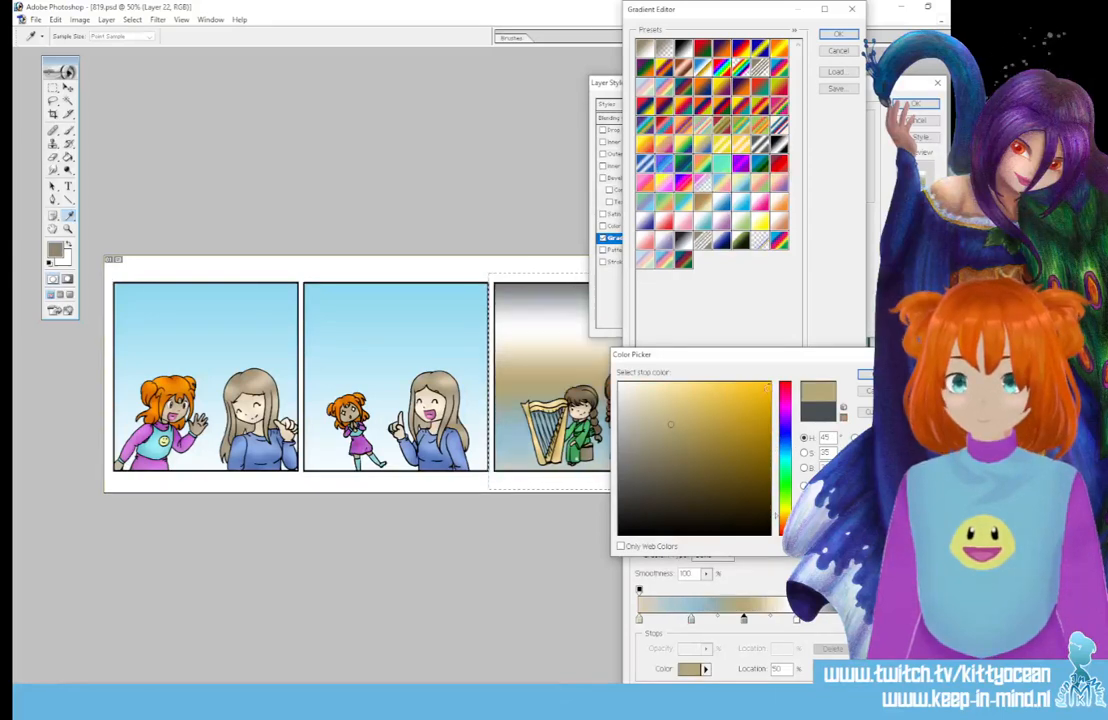
{"action": "left_click", "coordinate": [670, 387]}
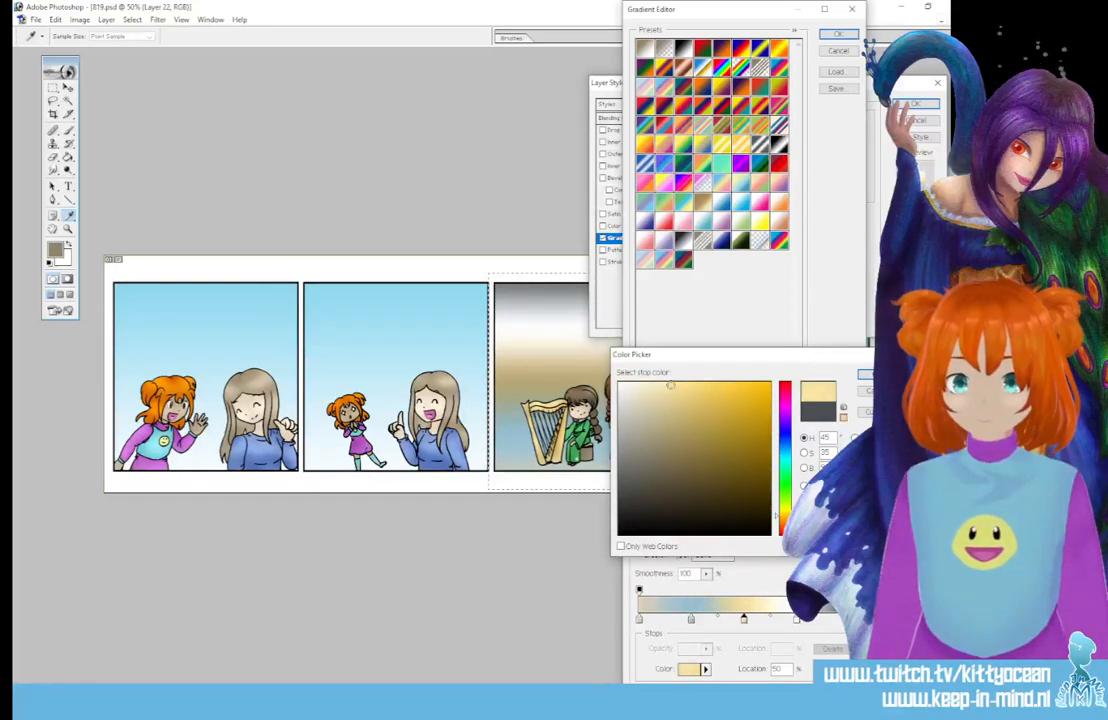
{"action": "left_click", "coordinate": [878, 374]}
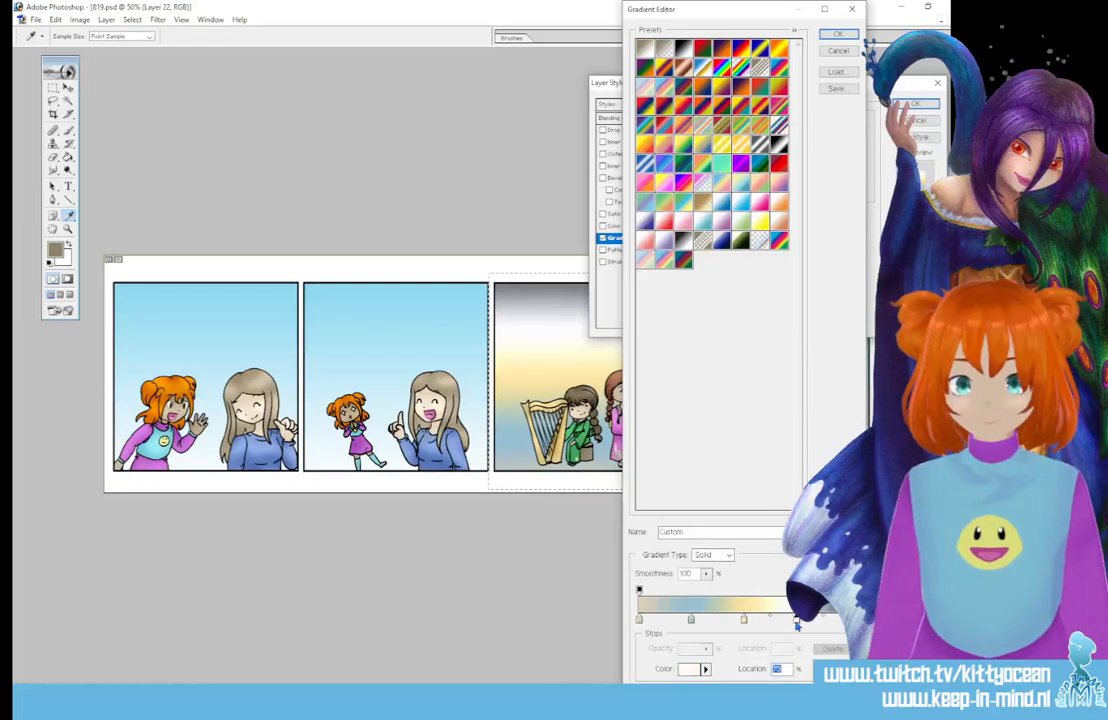
- Recolour the white gradient stop at 75% to a light orange with hue 34 and saturation 41
{"action": "left_click", "coordinate": [690, 669]}
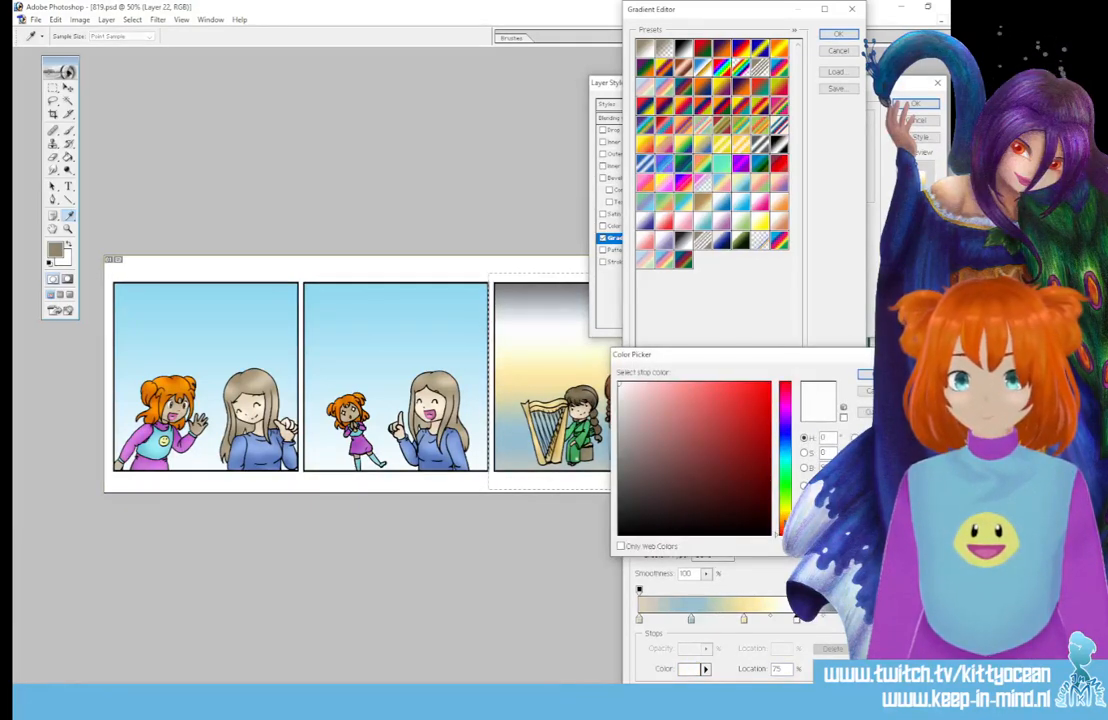
{"action": "left_click", "coordinate": [785, 520]}
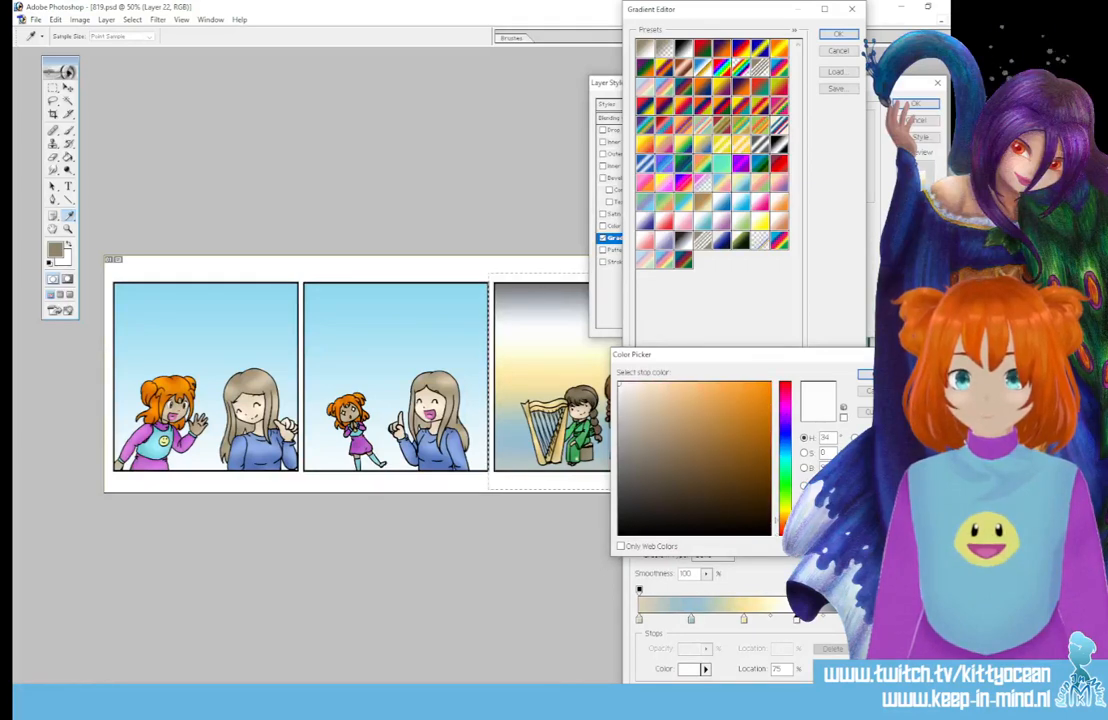
{"action": "left_click", "coordinate": [675, 391]}
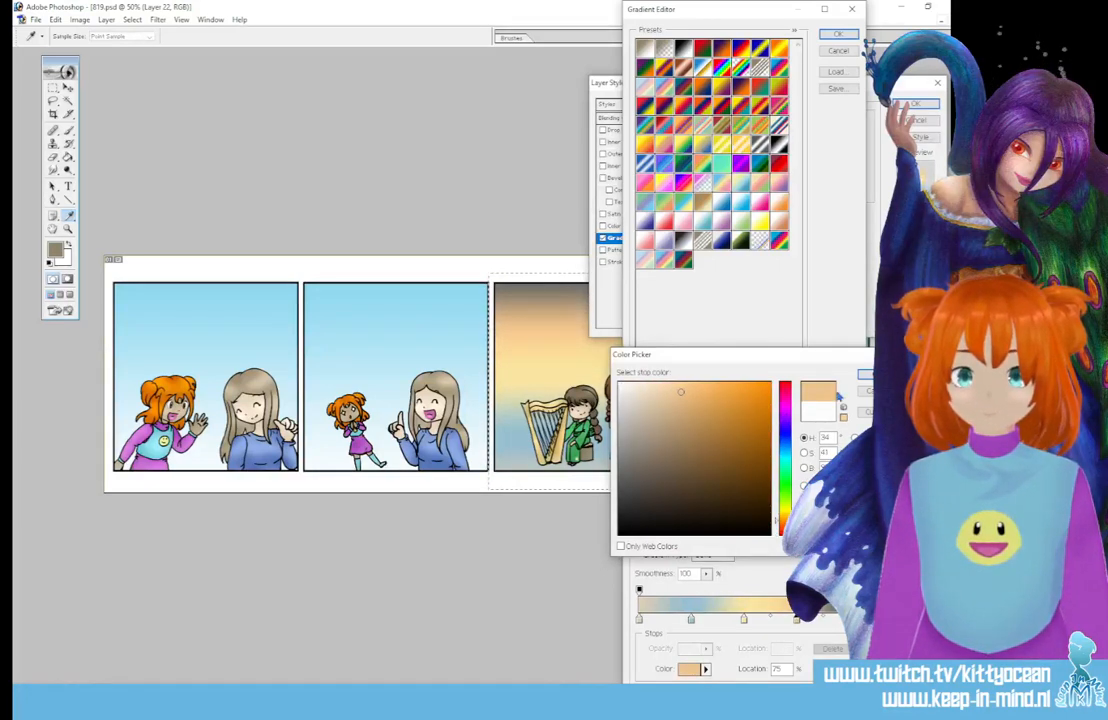
{"action": "left_click", "coordinate": [879, 374]}
- Recolour the gradient's end stop at 100% to a bright pink with hue 346 and saturation 49, and accept the edited gradient
{"action": "left_click", "coordinate": [849, 619]}
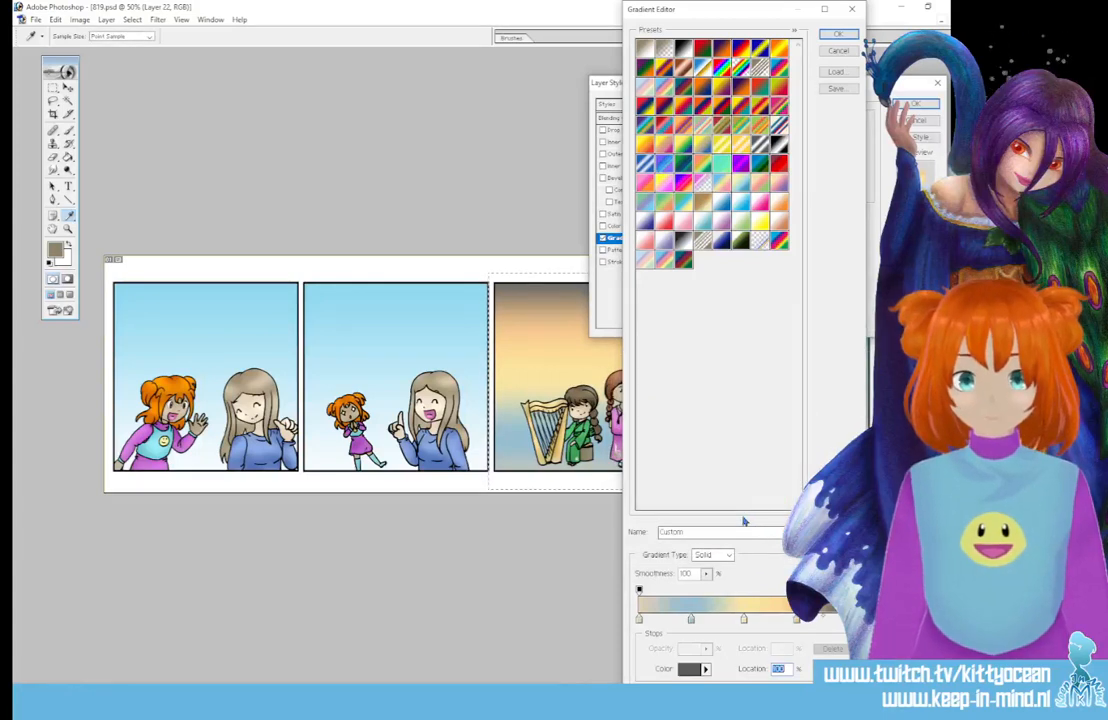
{"action": "left_click", "coordinate": [688, 669]}
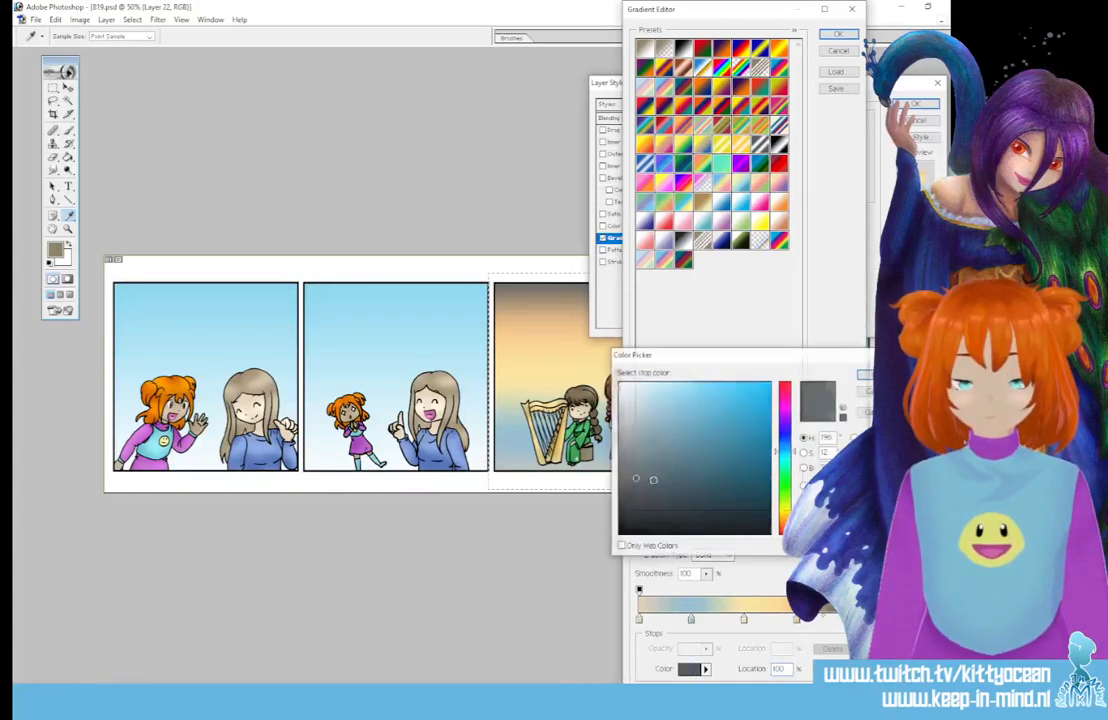
{"action": "left_click", "coordinate": [785, 388]}
{"action": "left_click", "coordinate": [695, 388]}
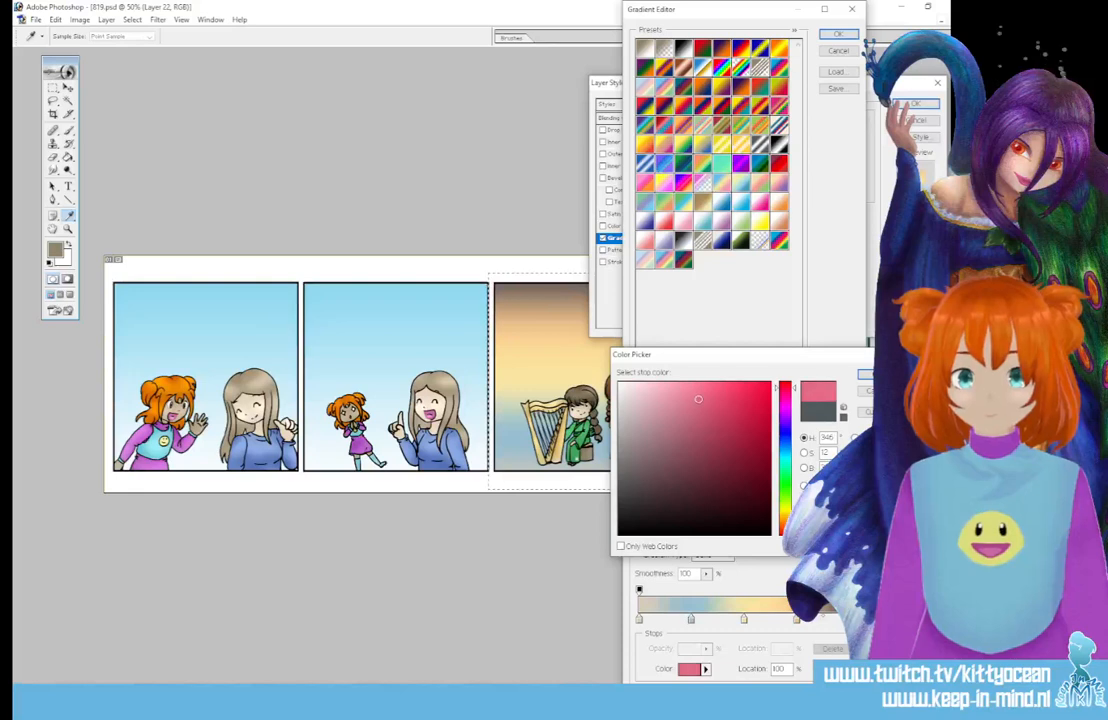
{"action": "left_click", "coordinate": [693, 383]}
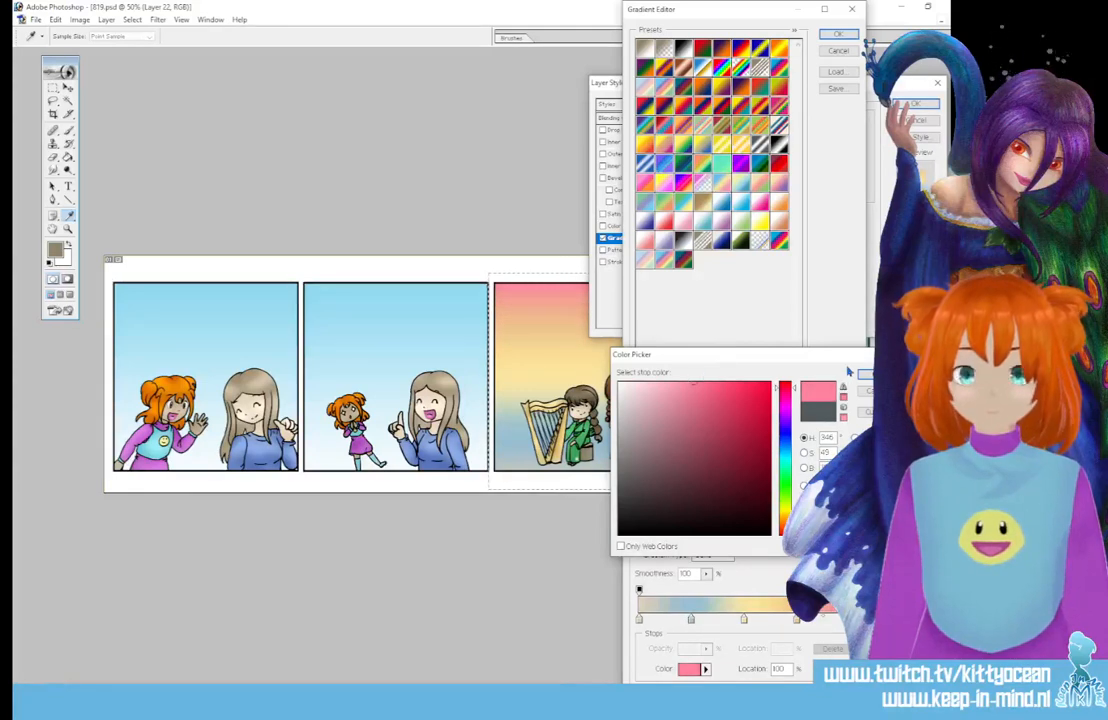
{"action": "left_click", "coordinate": [865, 383]}
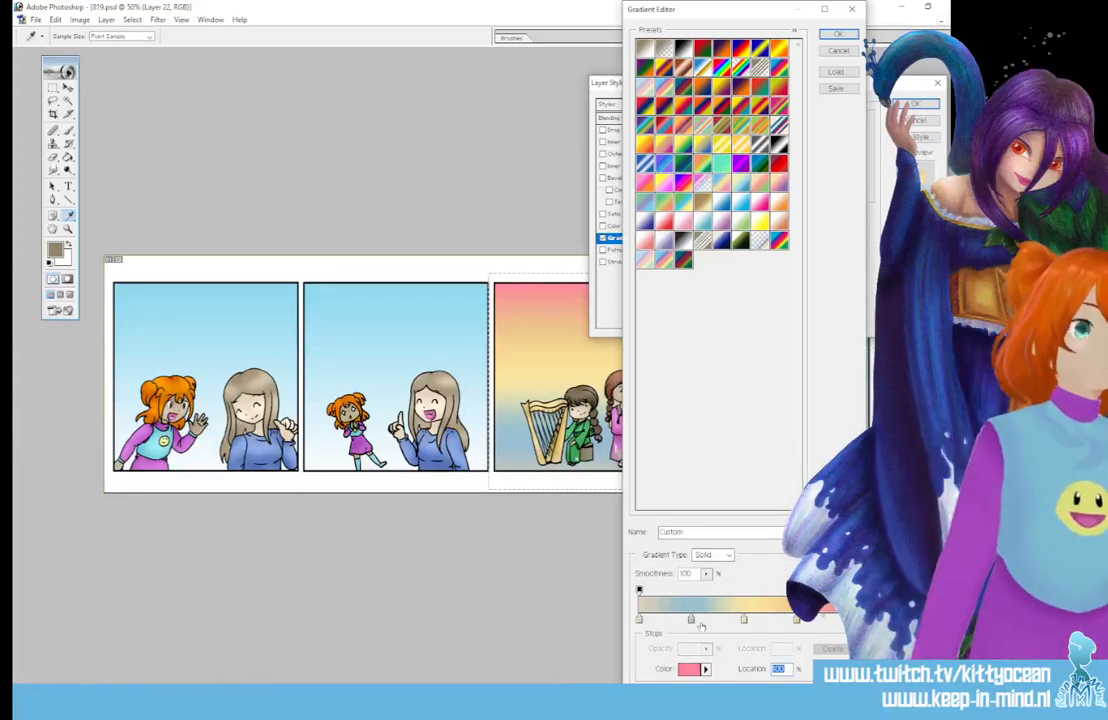
{"action": "left_click", "coordinate": [850, 37]}
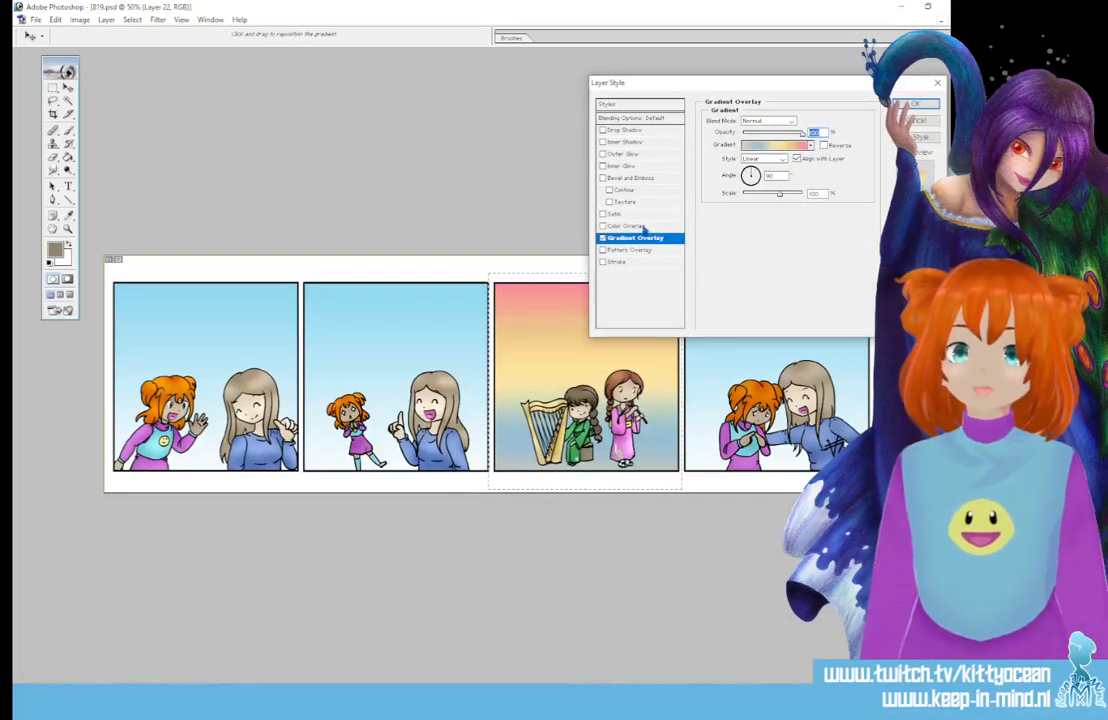
- Add a white Color Overlay to the third panel's background and lower its opacity until the gradient looks pastel
{"action": "left_click", "coordinate": [618, 228]}
{"action": "left_click", "coordinate": [807, 120]}
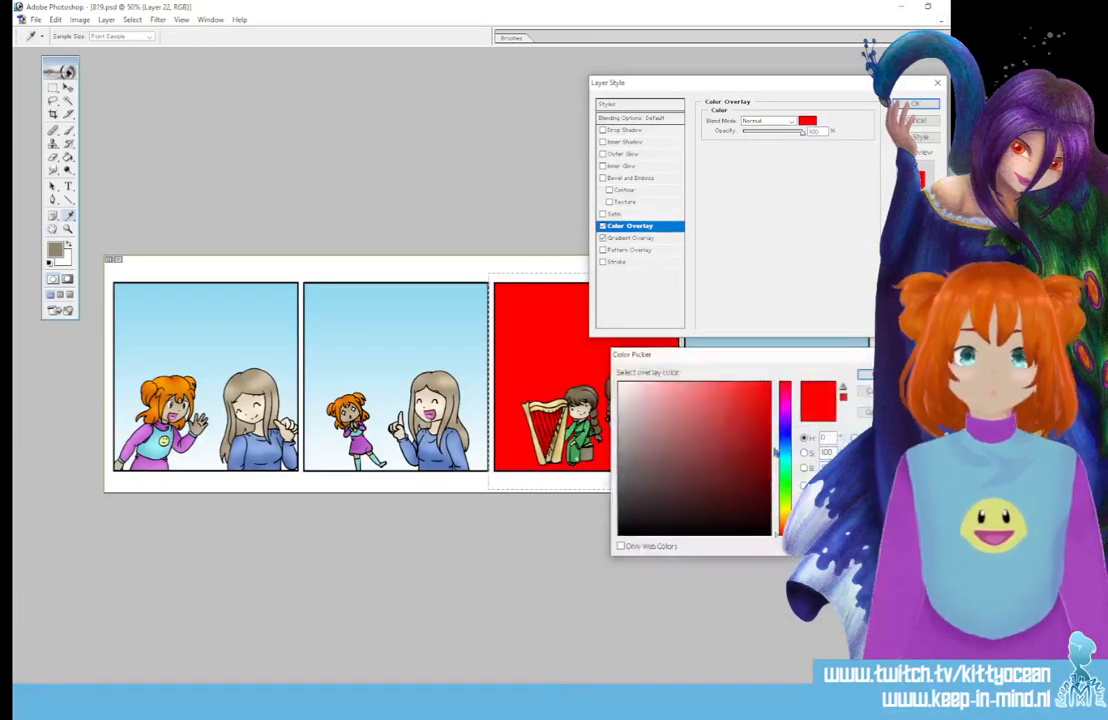
{"action": "left_click", "coordinate": [650, 395]}
{"action": "left_click_drag", "start_coordinate": [642, 381], "coordinate": [617, 380]}
{"action": "left_click", "coordinate": [870, 375]}
{"action": "left_click", "coordinate": [754, 132]}
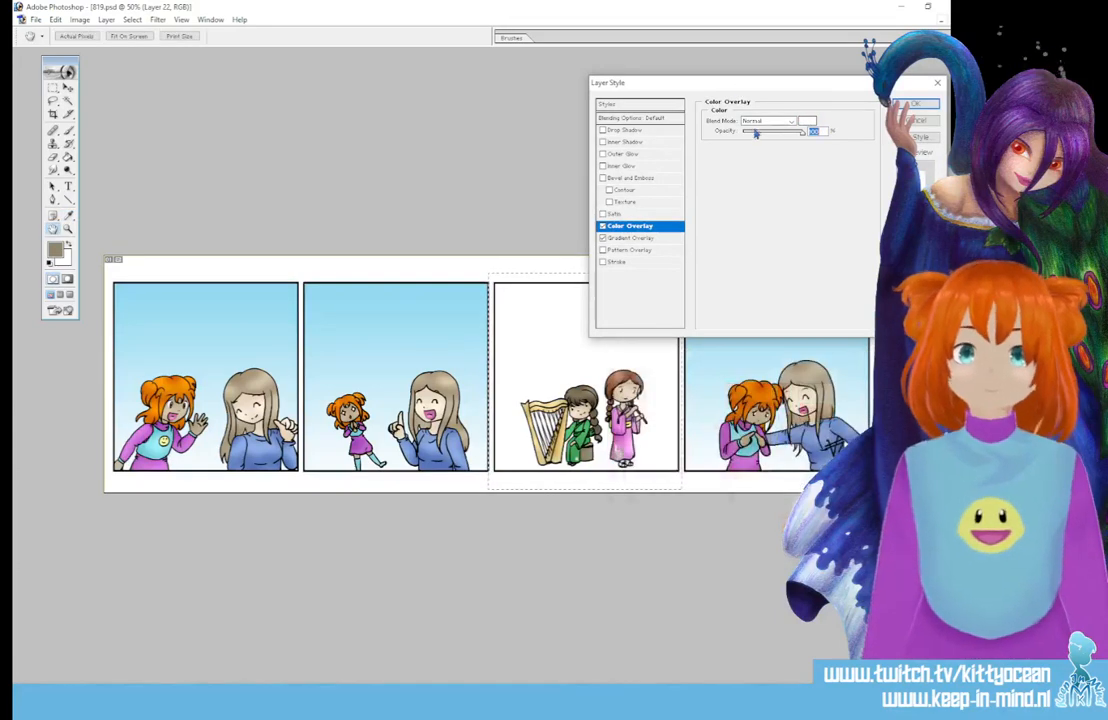
{"action": "left_click_drag", "start_coordinate": [755, 135], "coordinate": [767, 135]}
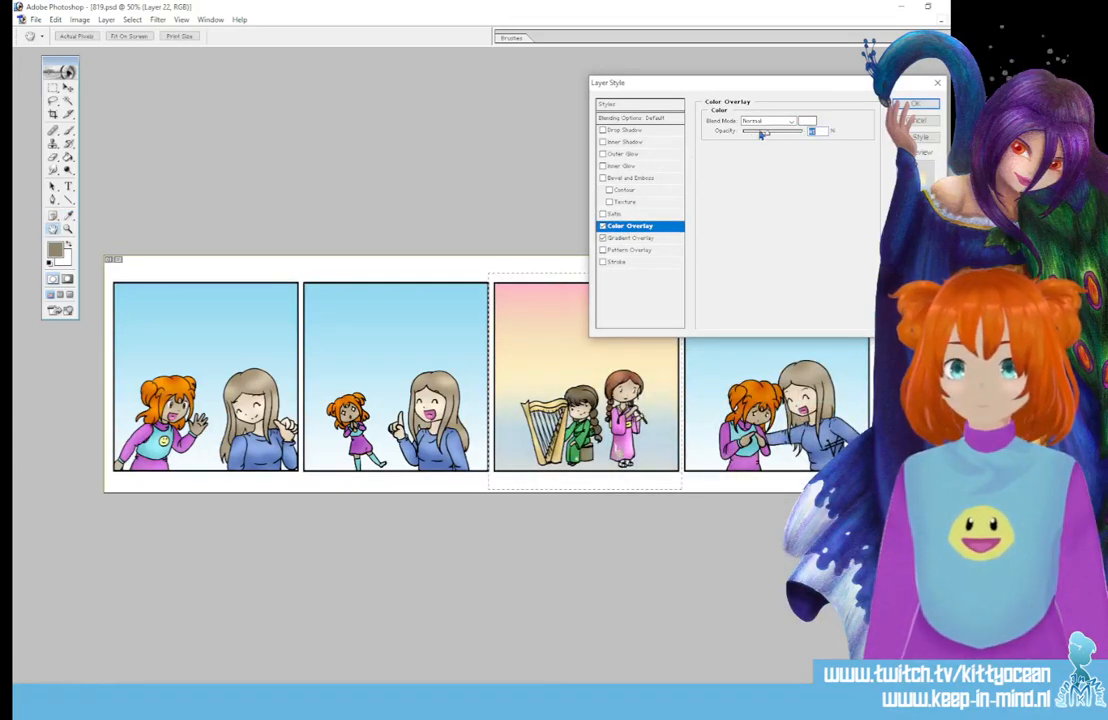
- Reopen the third panel's gradient and recolour its 25% stop to a stronger blue with hue 199 and saturation 38
{"action": "left_click", "coordinate": [650, 240]}
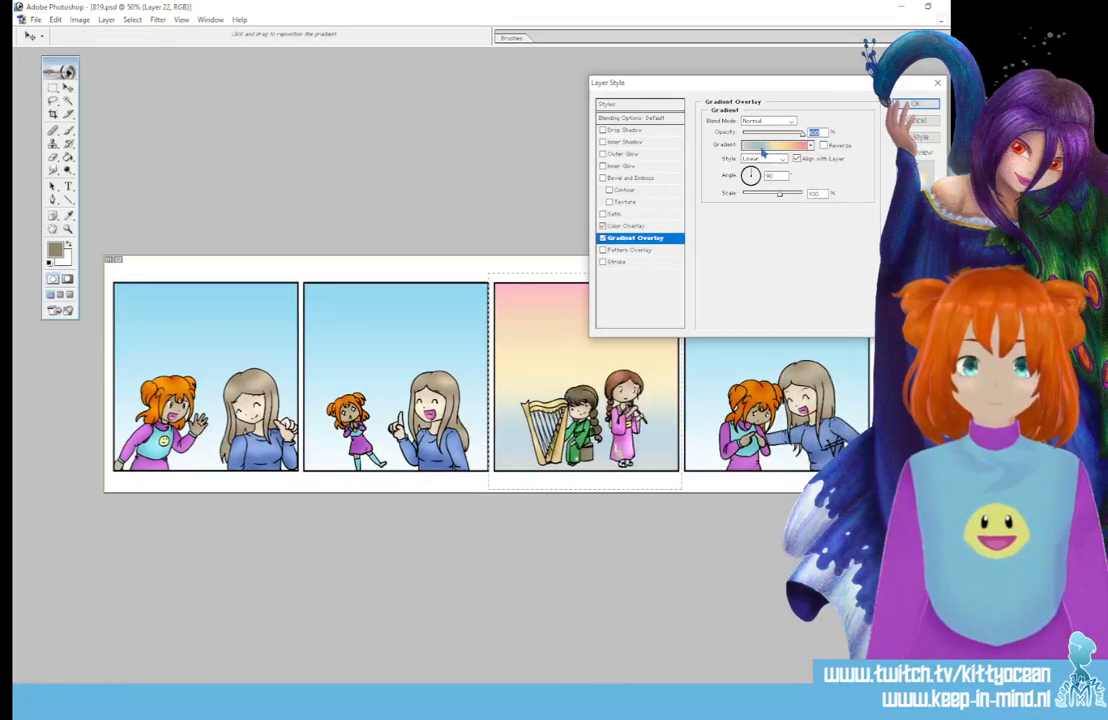
{"action": "left_click", "coordinate": [725, 143]}
{"action": "left_click", "coordinate": [690, 620]}
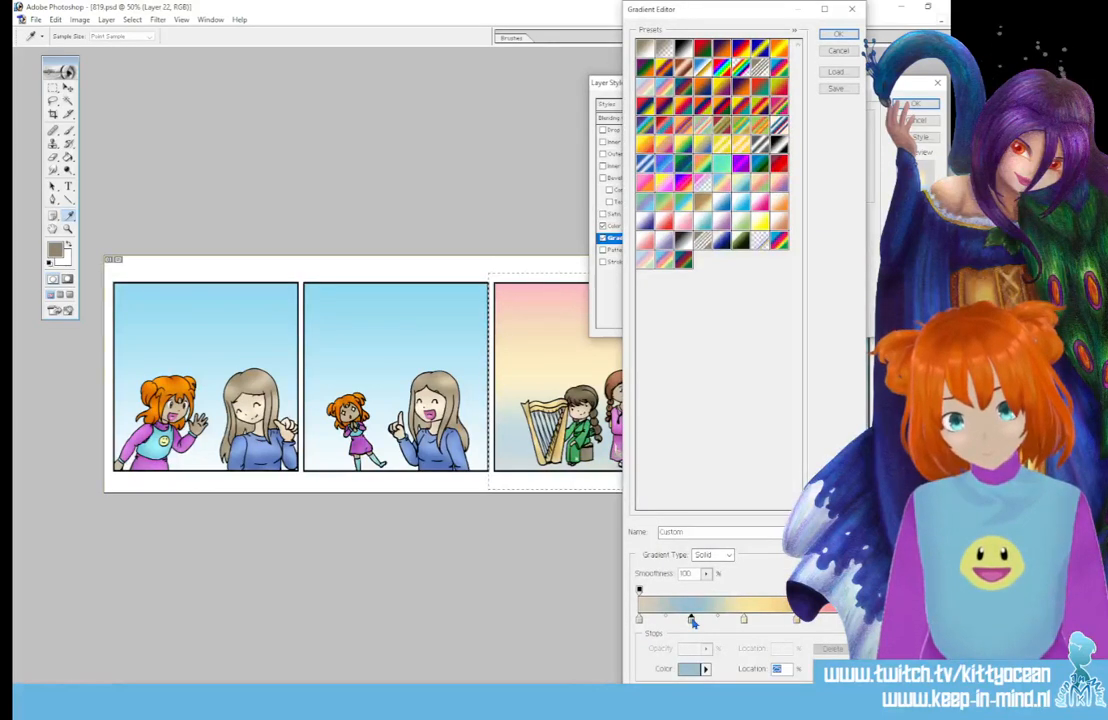
{"action": "left_click", "coordinate": [690, 669]}
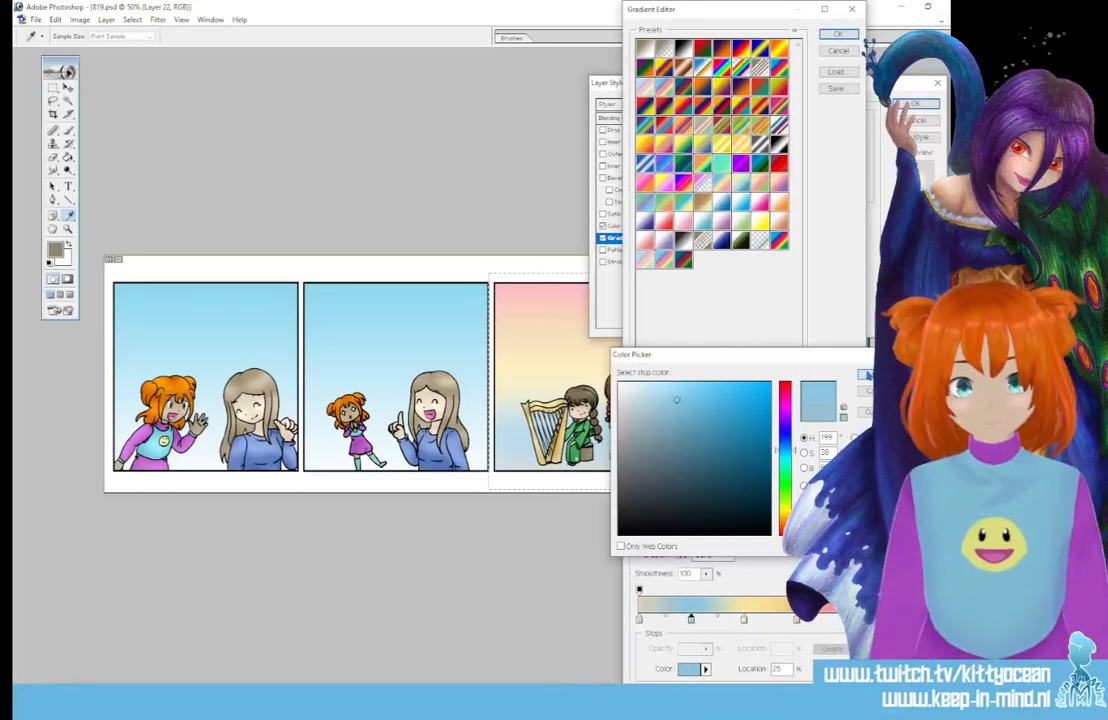
{"action": "left_click", "coordinate": [868, 376]}
- Recolour the gradient's start stop at 0% to a light beige with hue 38 and saturation 24
{"action": "left_click", "coordinate": [640, 619]}
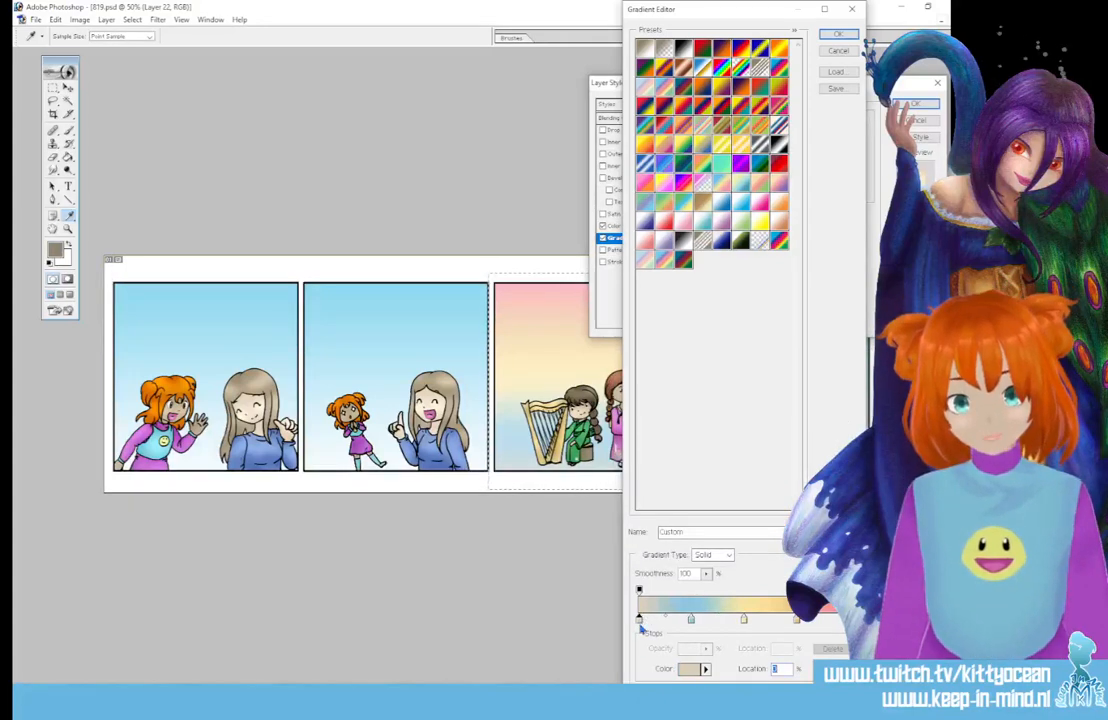
{"action": "left_click", "coordinate": [690, 668]}
{"action": "left_click", "coordinate": [654, 406]}
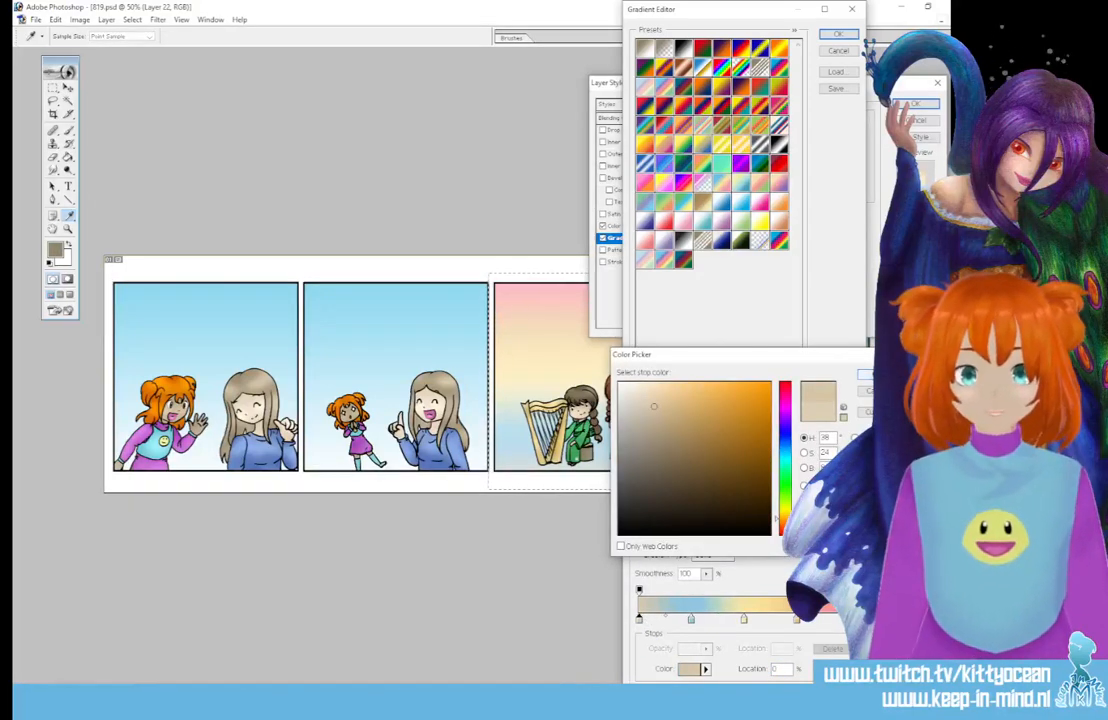
{"action": "left_click", "coordinate": [868, 376]}
- Shift the orange stop to 86%, the yellow stop to about 70% and the blue stop to about 45%
{"action": "left_click_drag", "start_coordinate": [798, 621], "coordinate": [822, 621]}
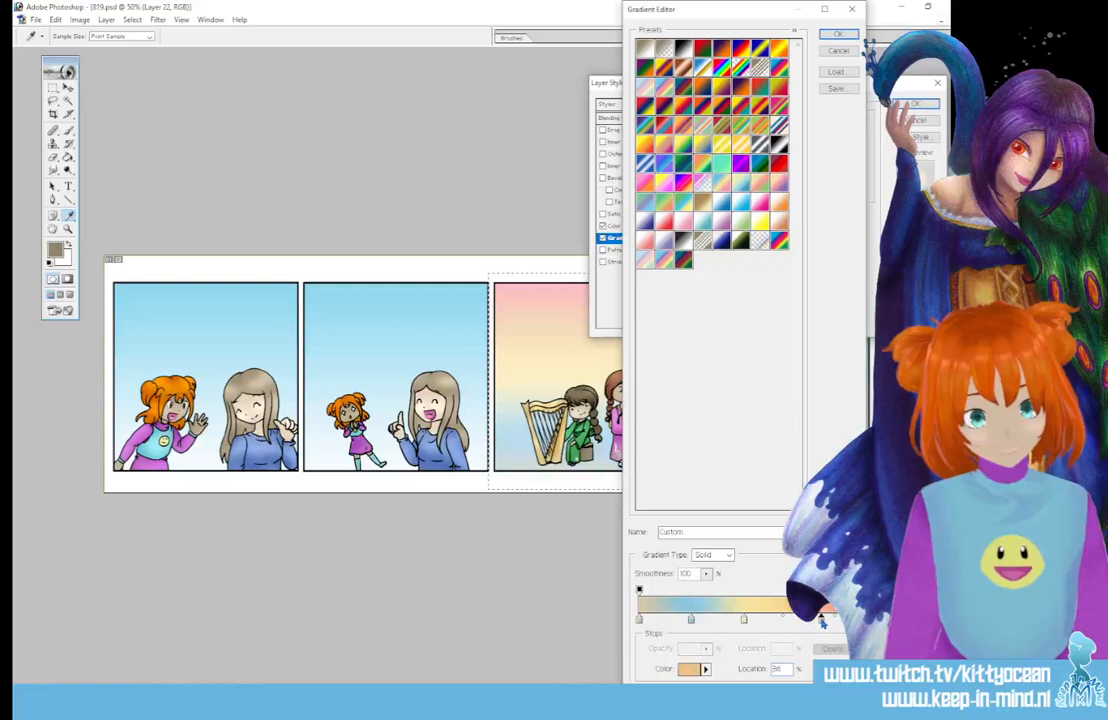
{"action": "left_click_drag", "start_coordinate": [754, 620], "coordinate": [731, 619]}
{"action": "left_click", "coordinate": [729, 621]}
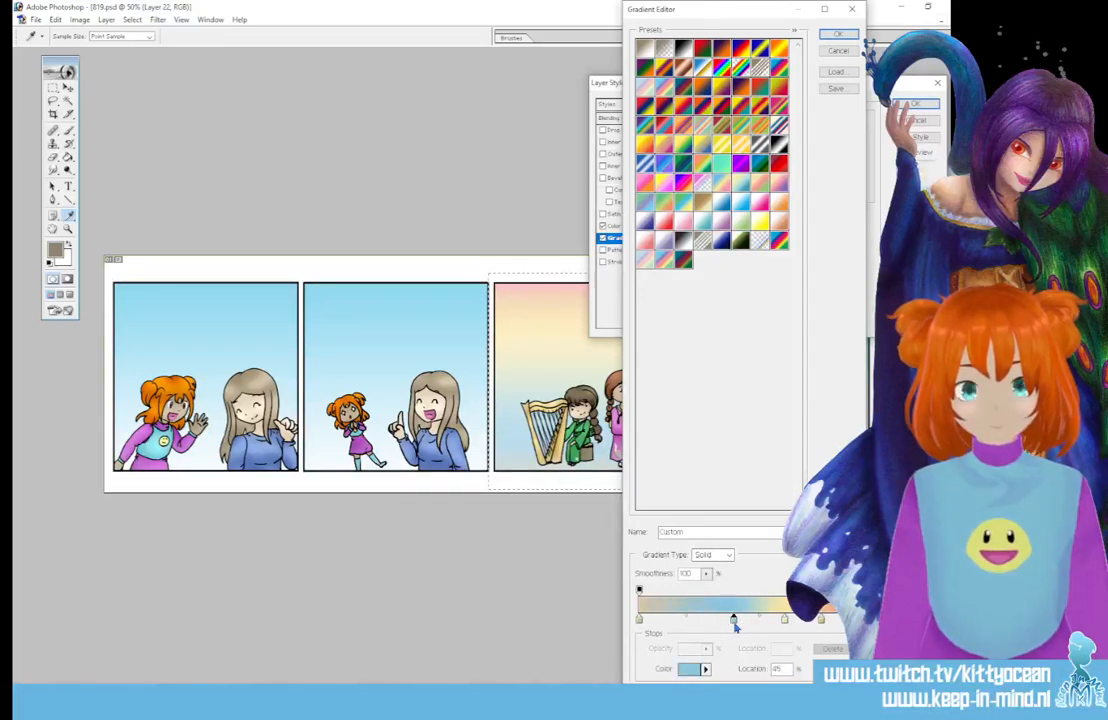
- Add a second beige stop at 21% and accept the gradient and the layer style for the third panel
{"action": "left_click", "coordinate": [641, 621]}
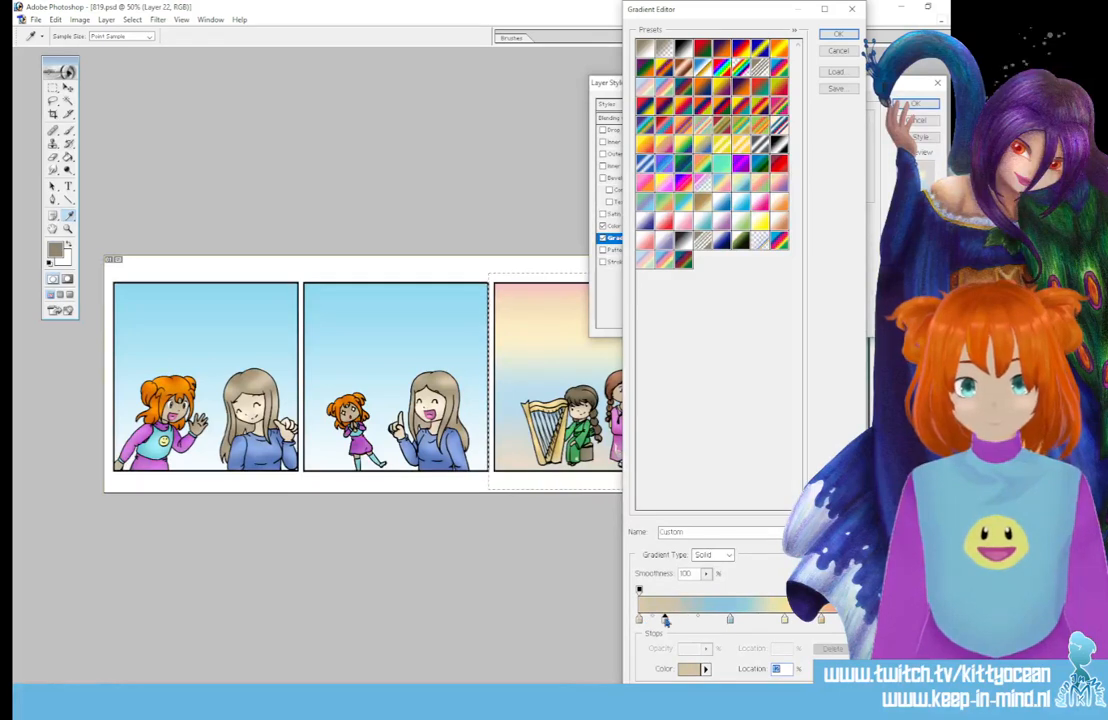
{"action": "left_click_drag", "start_coordinate": [666, 622], "coordinate": [689, 622]}
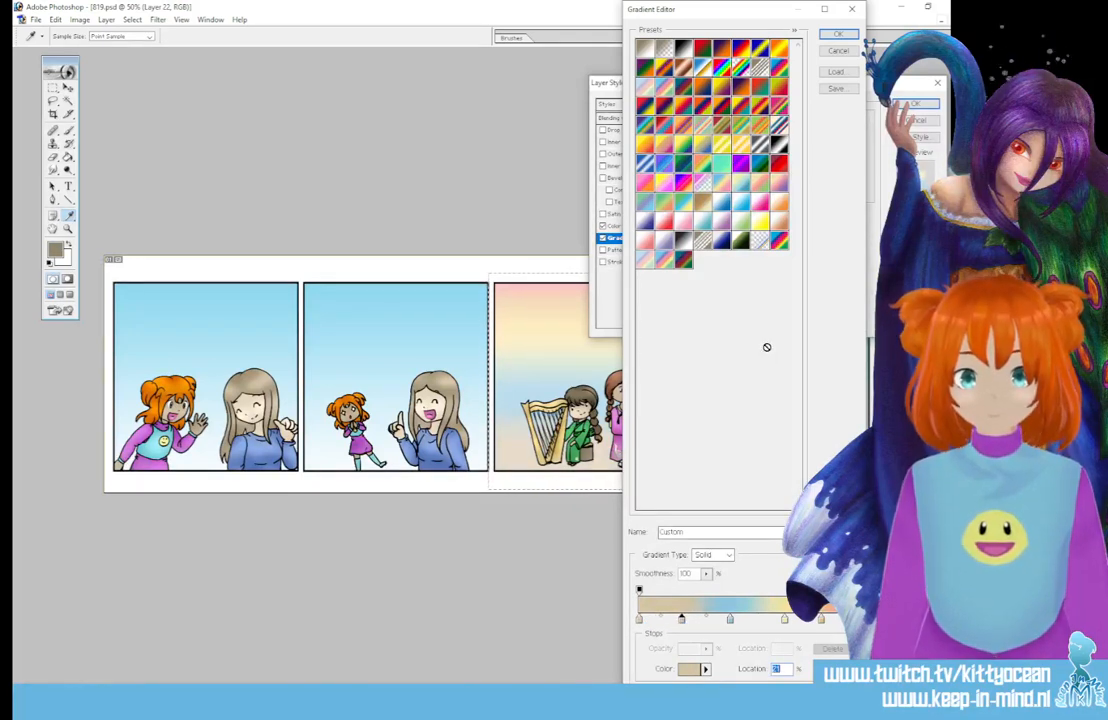
{"action": "left_click", "coordinate": [840, 37]}
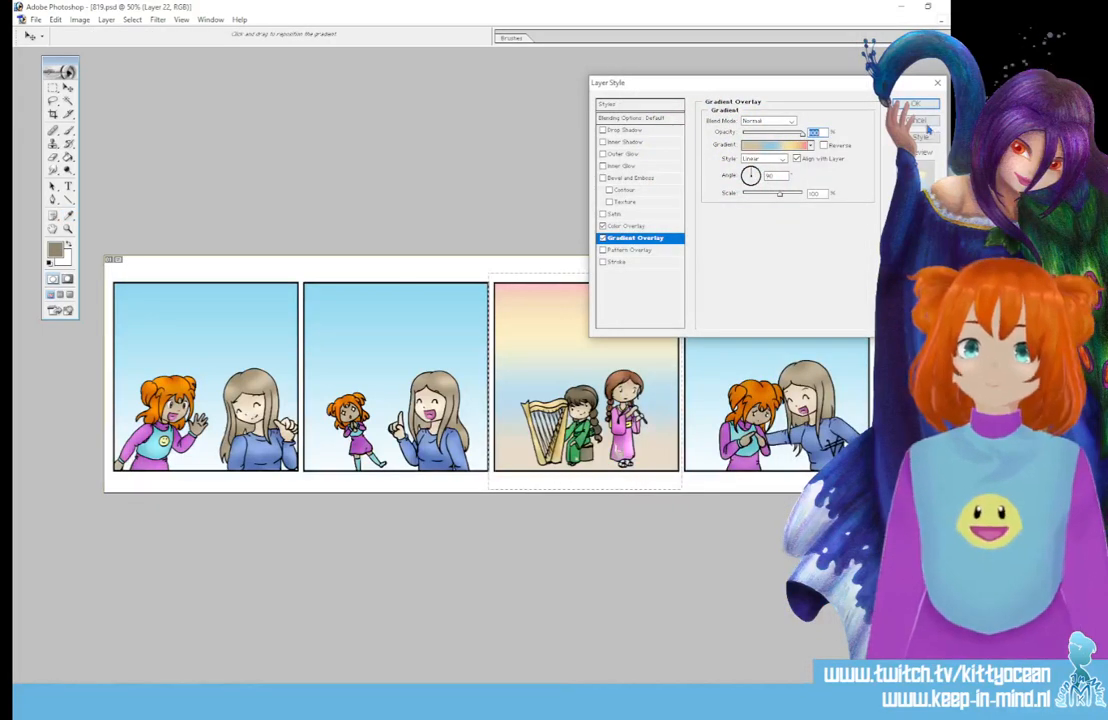
{"action": "left_click", "coordinate": [919, 102]}
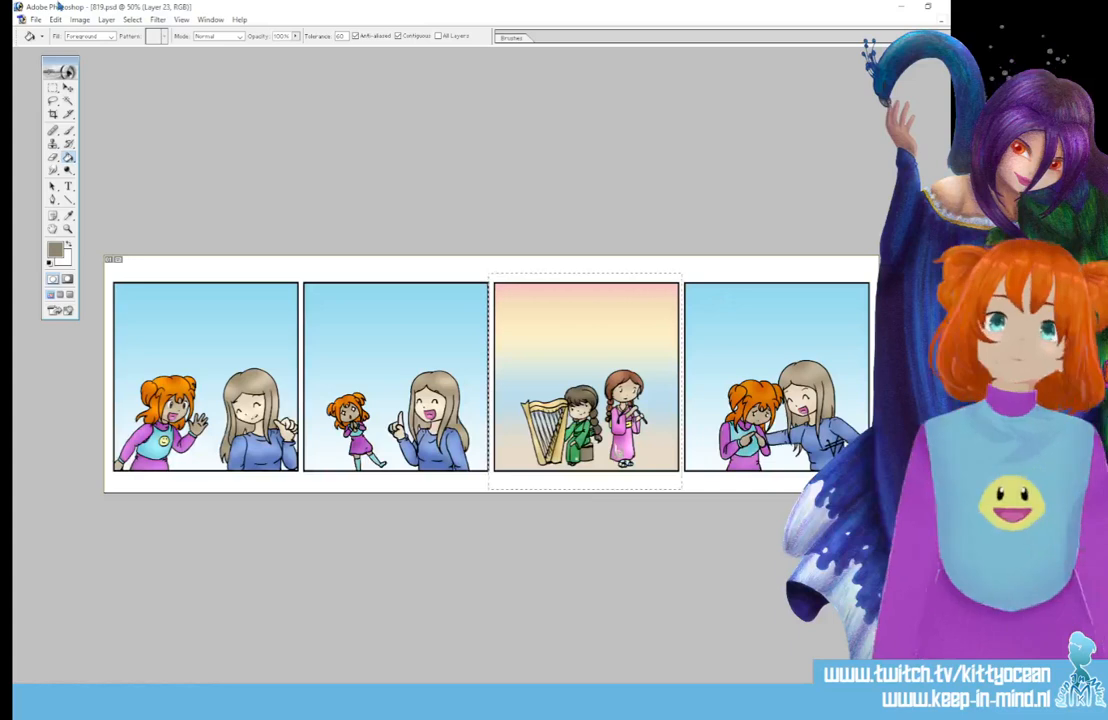
- Start the Computones Tone filter on the third panel and choose the Clouds 04 tone from the CTHDM04-Grayscale set
{"action": "left_click", "coordinate": [156, 20]}
{"action": "mouse_move", "coordinate": [250, 270]}
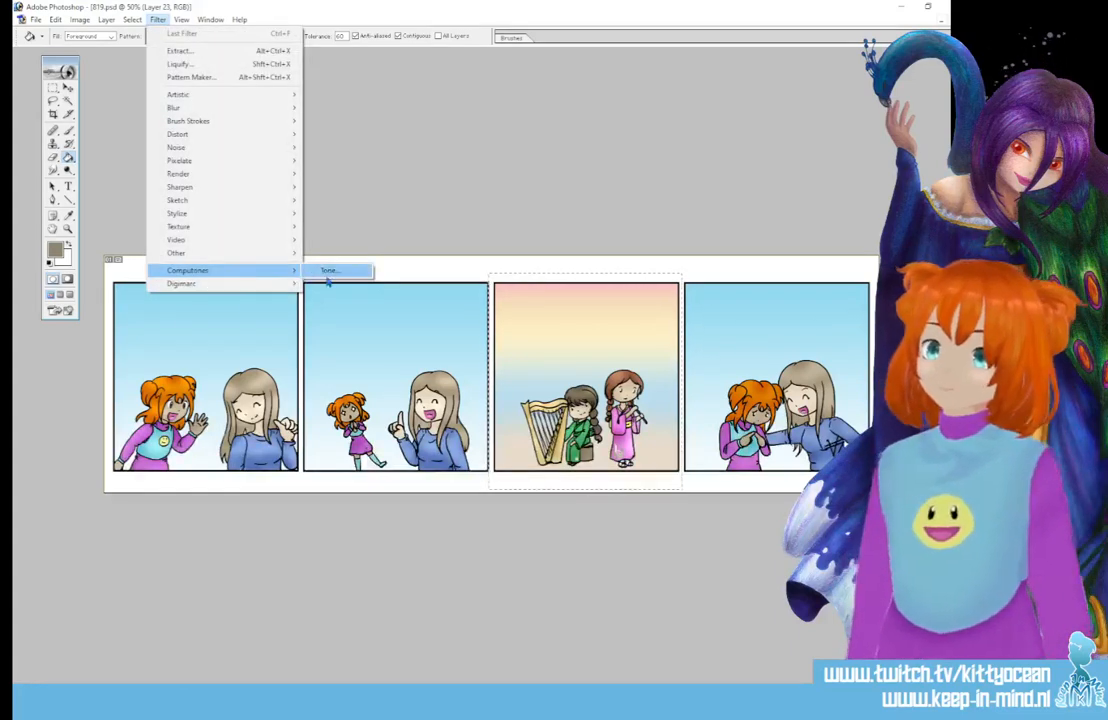
{"action": "left_click", "coordinate": [327, 274]}
{"action": "left_click", "coordinate": [695, 194]}
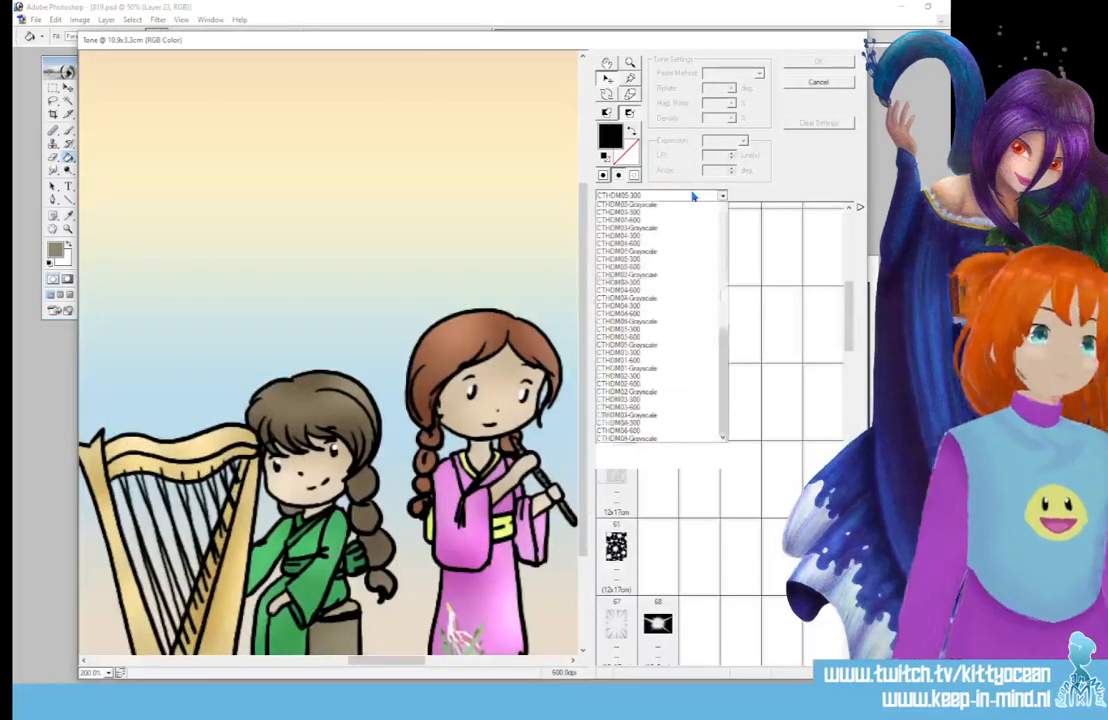
{"action": "left_click", "coordinate": [661, 457]}
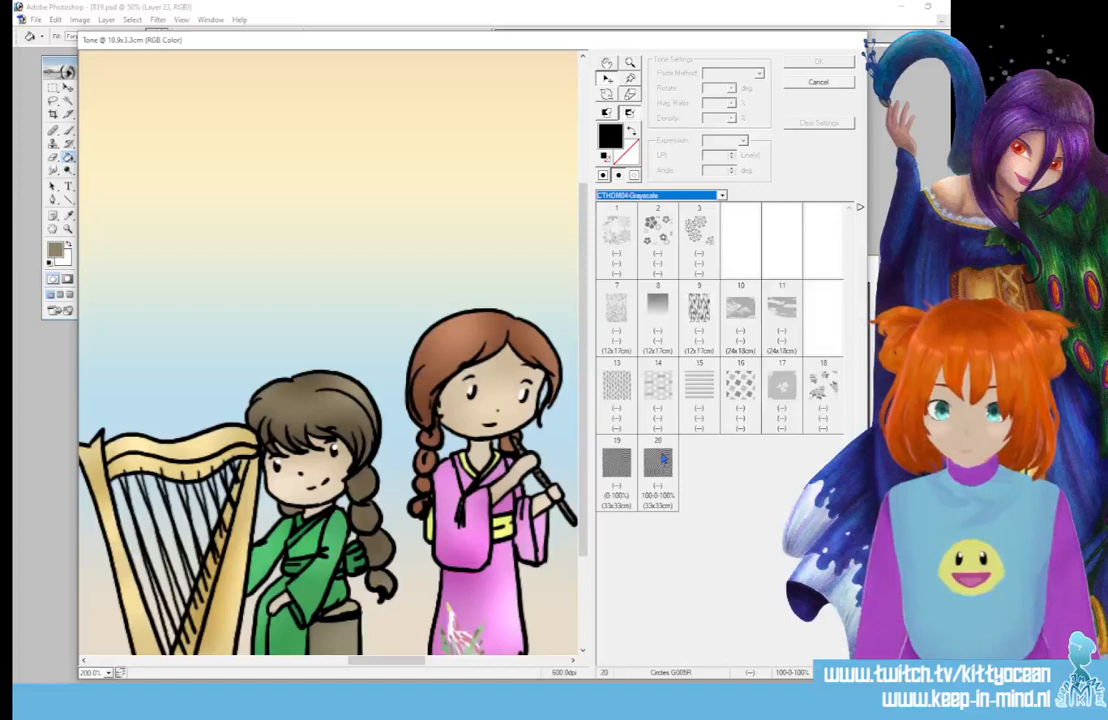
{"action": "left_click", "coordinate": [740, 315]}
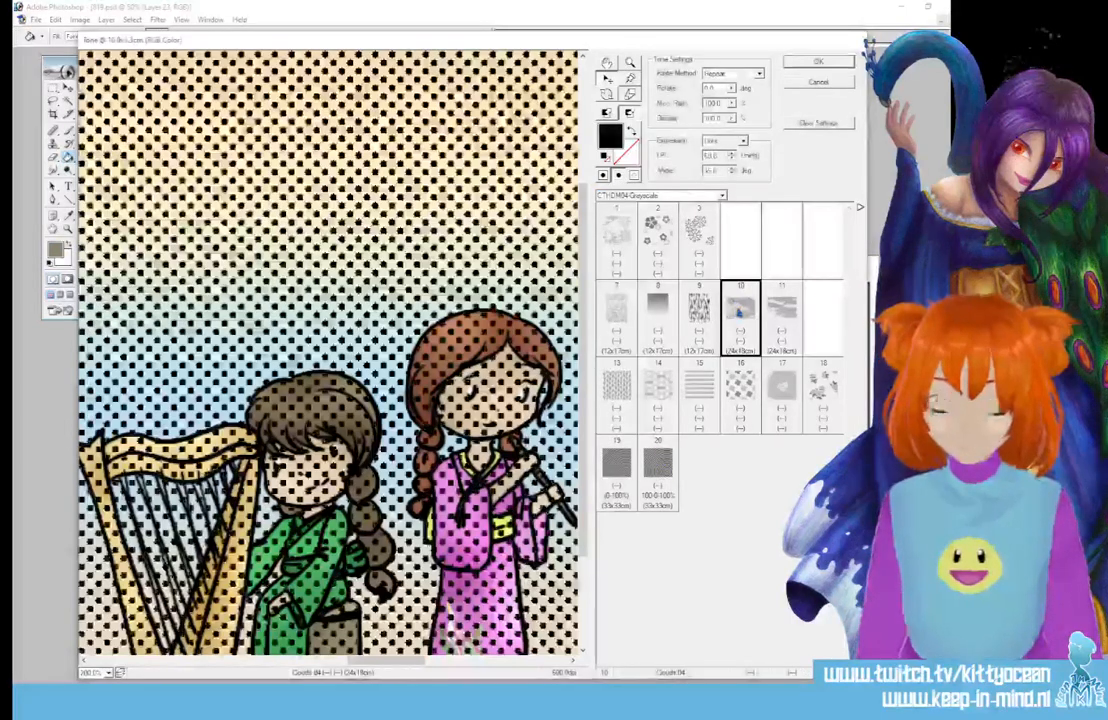
- Set the cloud tone's expression to None and its magnification ratio to 15.9%
{"action": "left_click", "coordinate": [724, 141]}
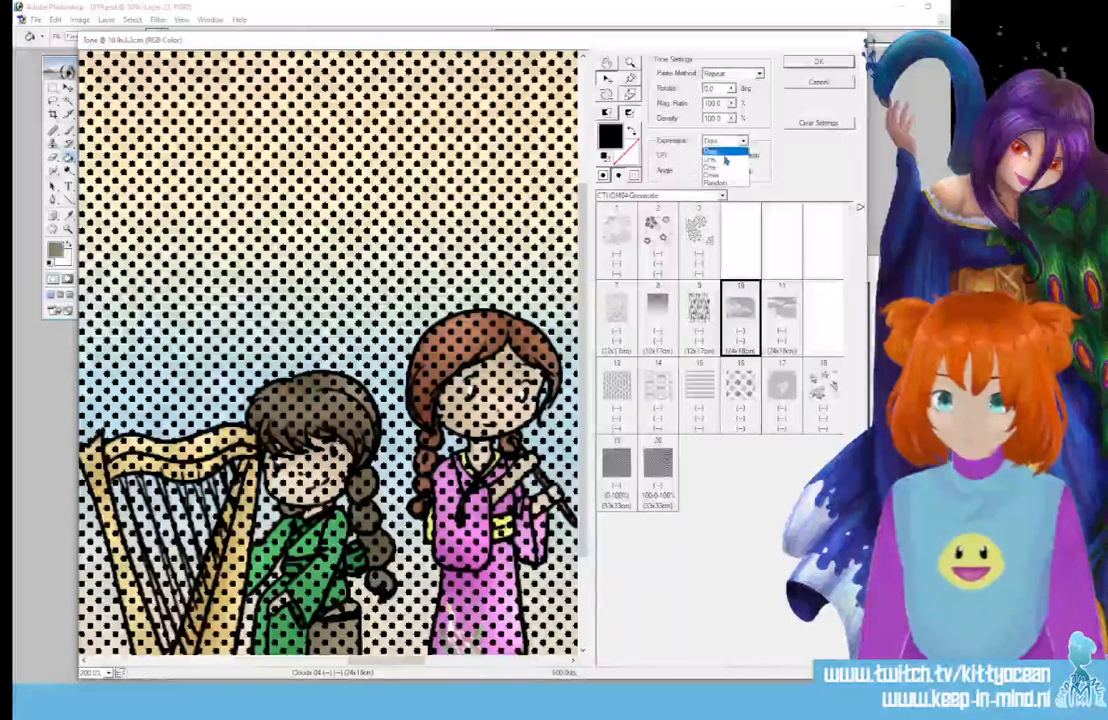
{"action": "left_click", "coordinate": [712, 151]}
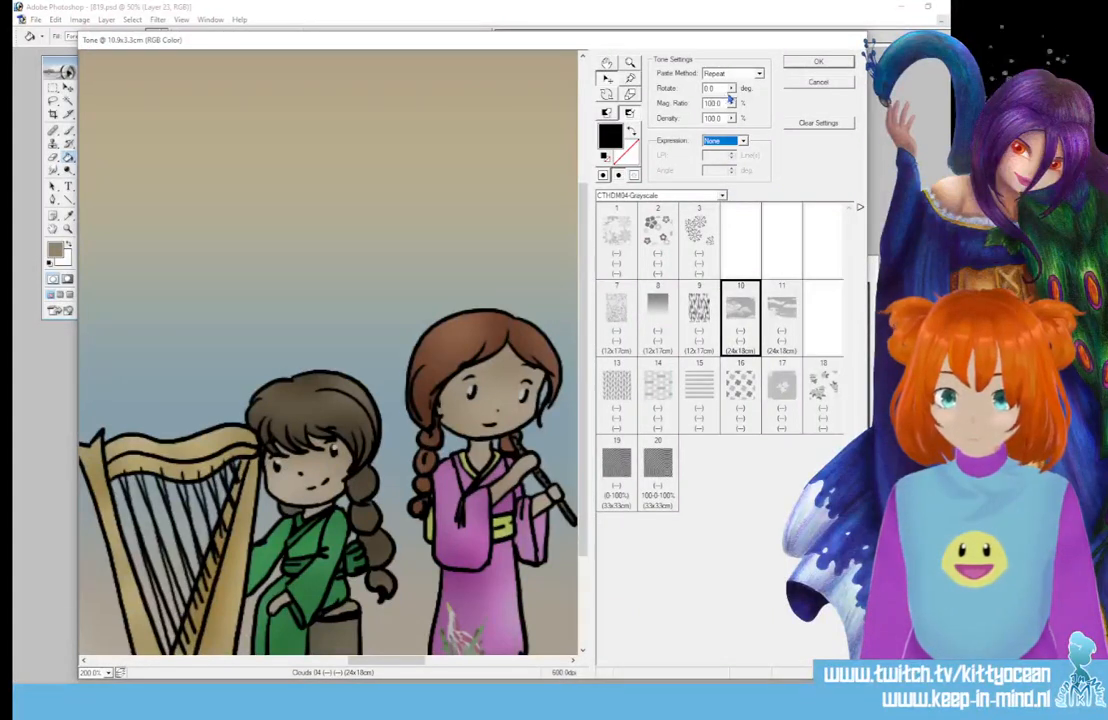
{"action": "left_click_drag", "start_coordinate": [732, 104], "coordinate": [627, 126]}
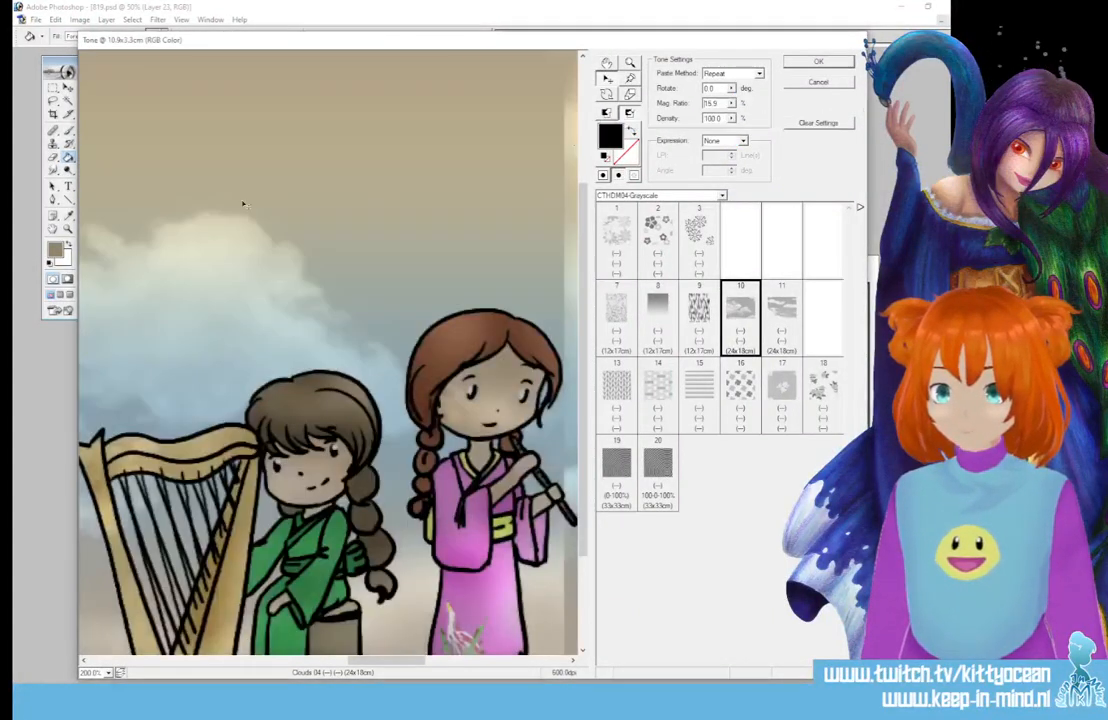
- Reposition the cloud tone slightly upward inside the third panel, with the whole panel visible in the preview
{"action": "left_click", "coordinate": [108, 672]}
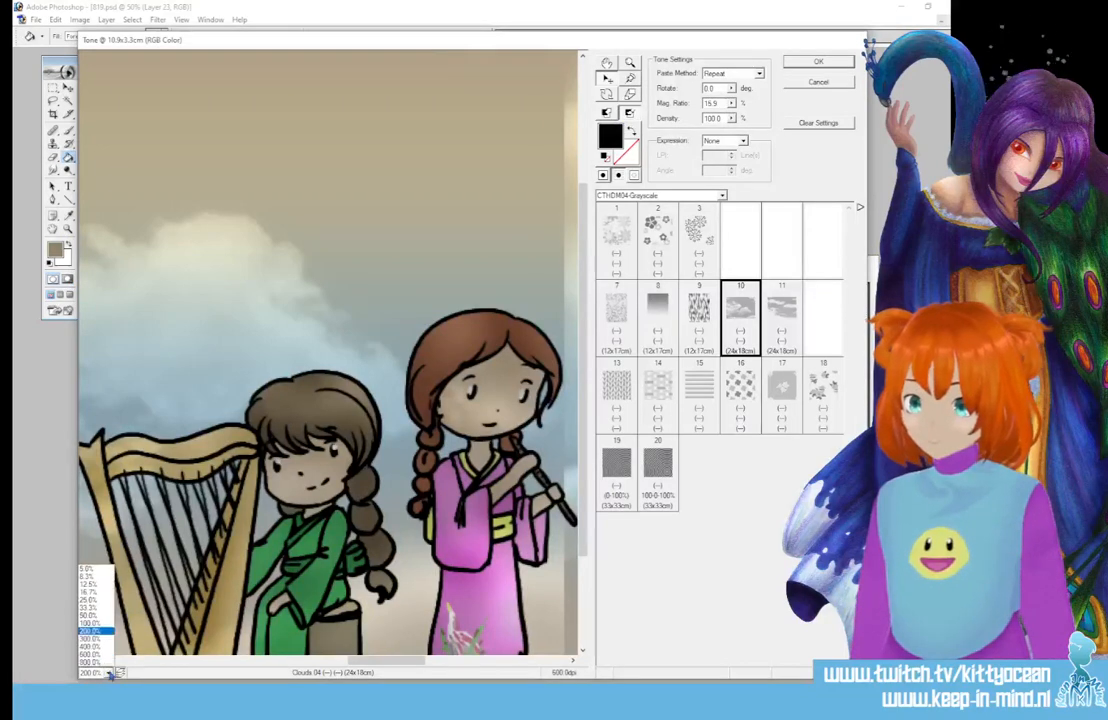
{"action": "left_click", "coordinate": [100, 614]}
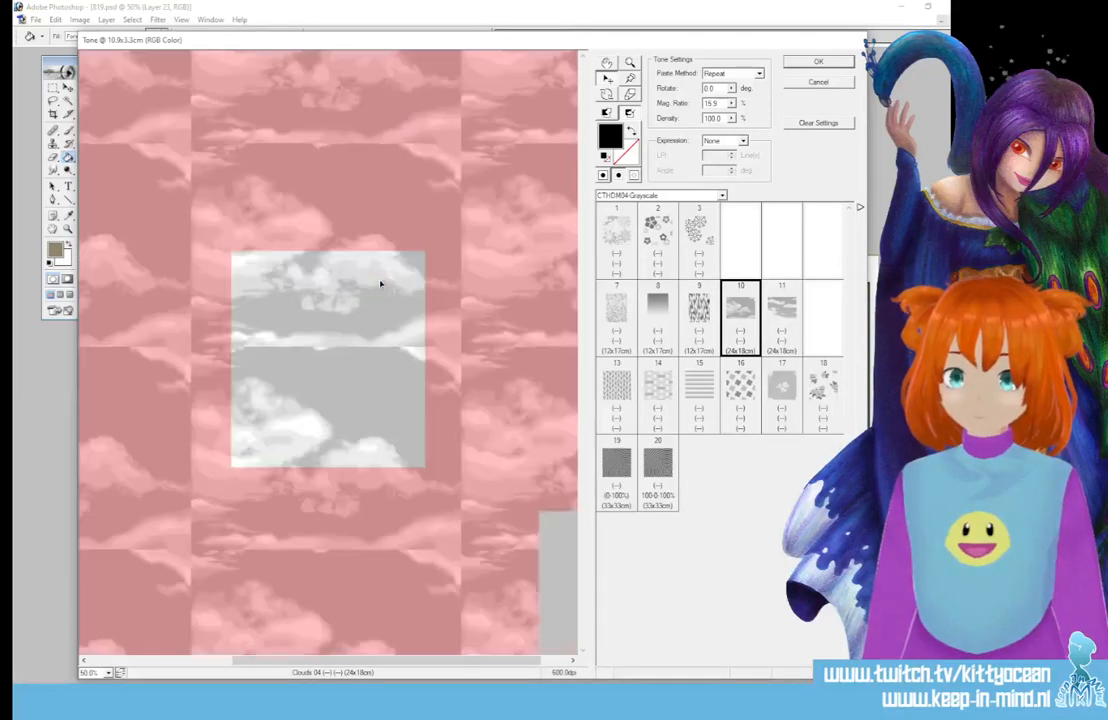
{"action": "left_click_drag", "start_coordinate": [381, 287], "coordinate": [383, 250]}
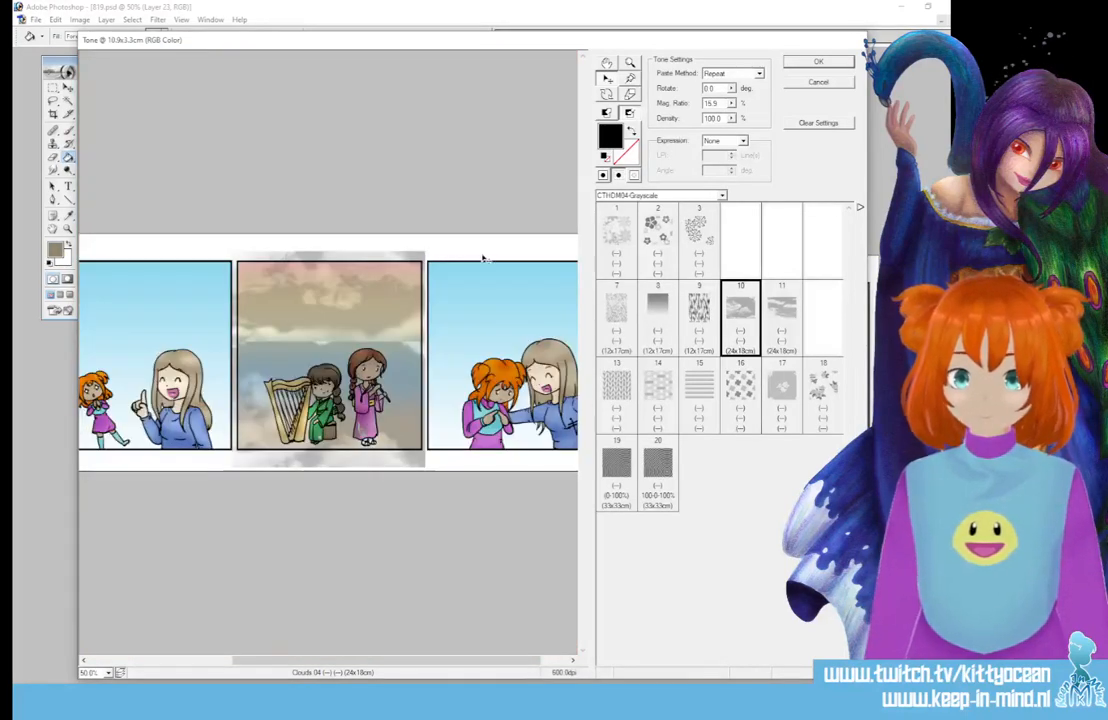
- Try white for the cloud tone, change it to a soft blue with hue 206 and saturation 28, and apply the filter
{"action": "left_click", "coordinate": [610, 137]}
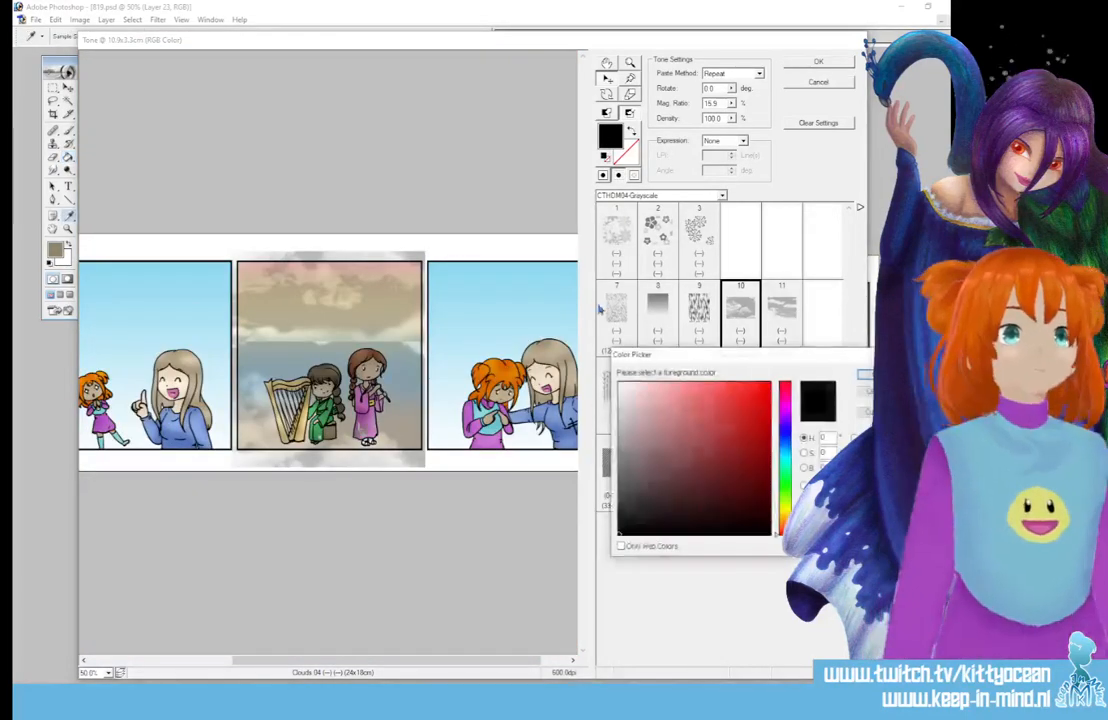
{"action": "left_click", "coordinate": [868, 375]}
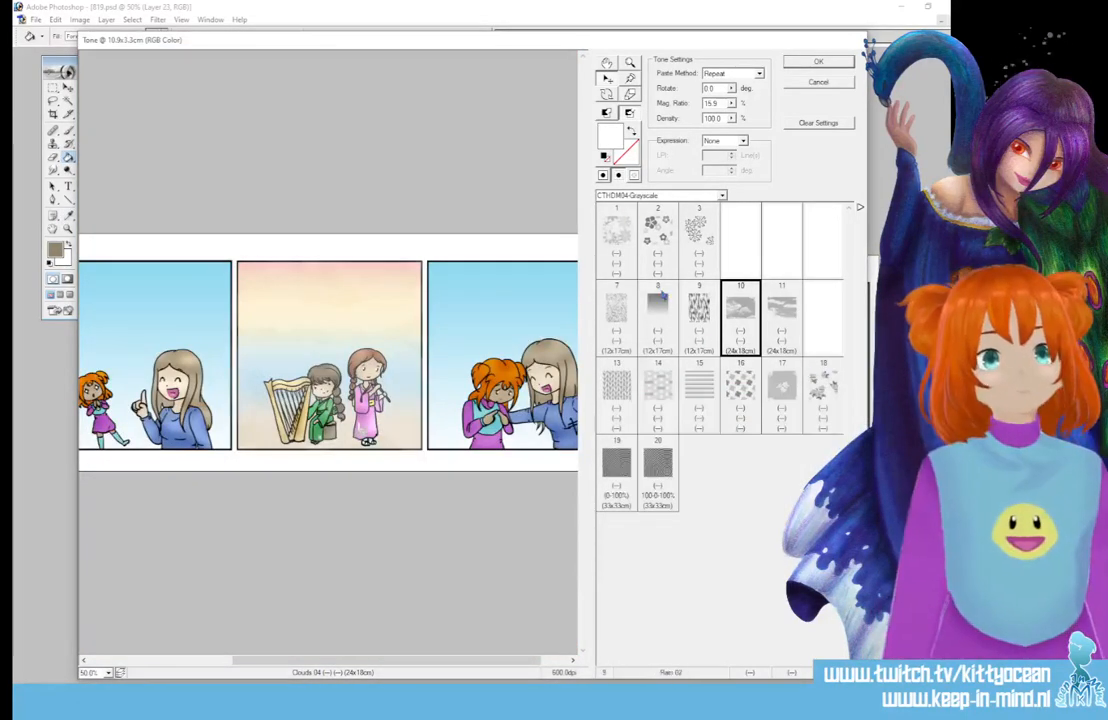
{"action": "left_click", "coordinate": [607, 146]}
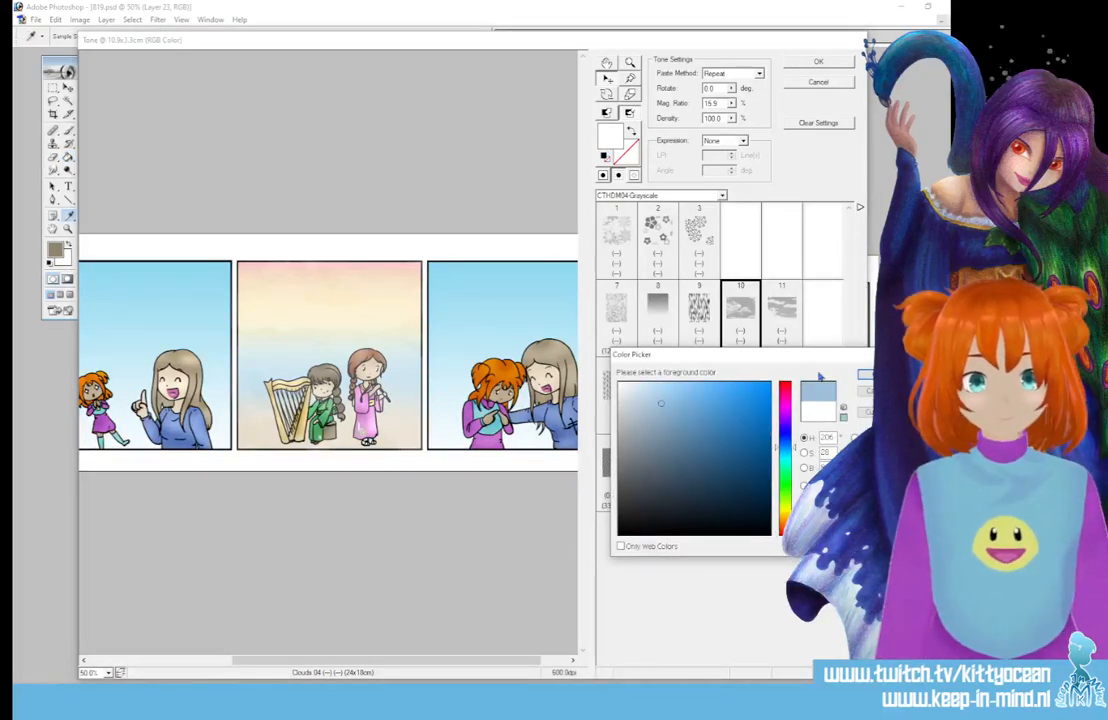
{"action": "key", "text": "Return"}
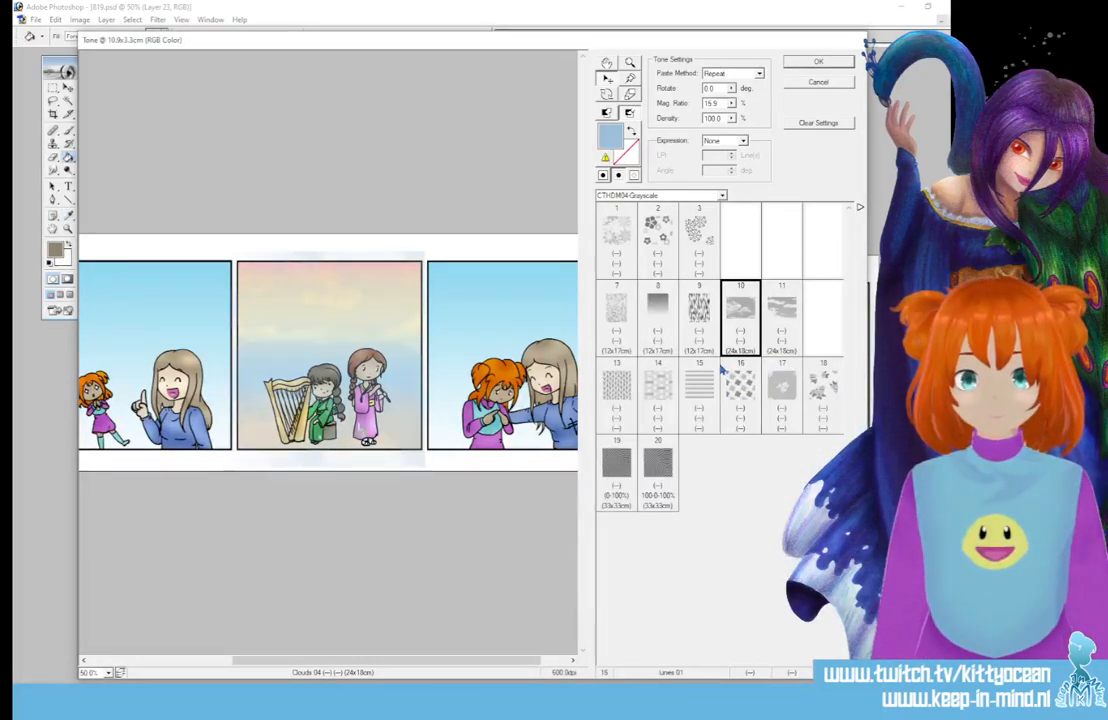
{"action": "left_click", "coordinate": [816, 85]}
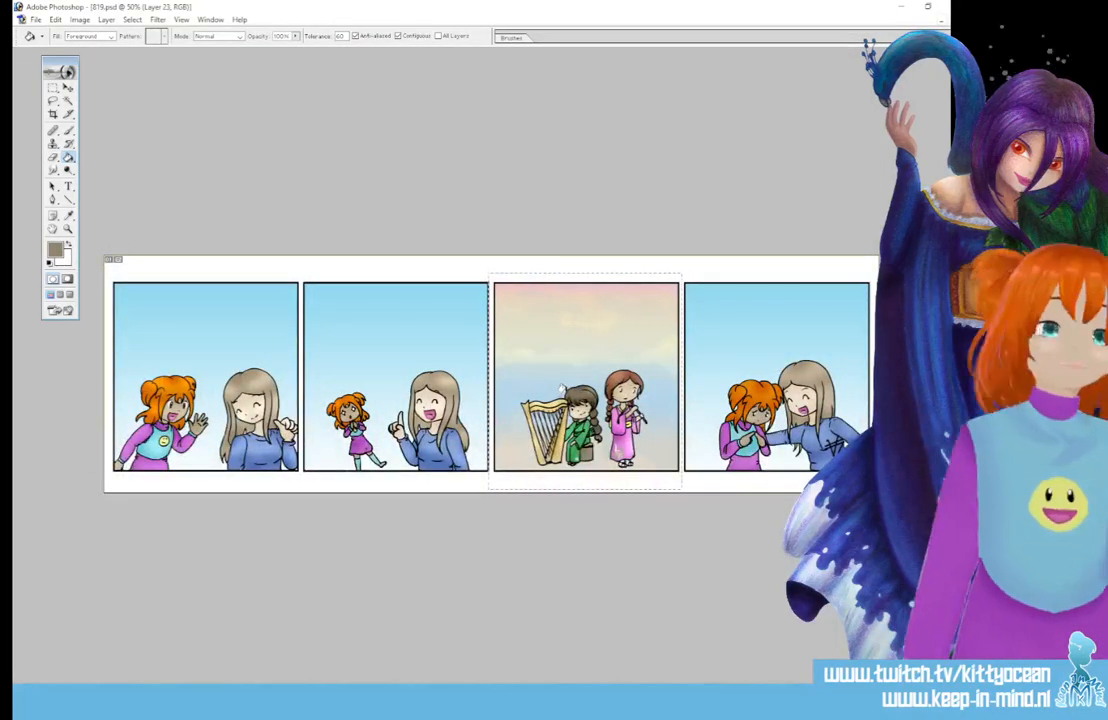
- Deselect the third panel and move the "Natuurlijk wel!" text above the long-haired woman's head in the fourth panel
{"action": "key", "text": "ctrl+d"}
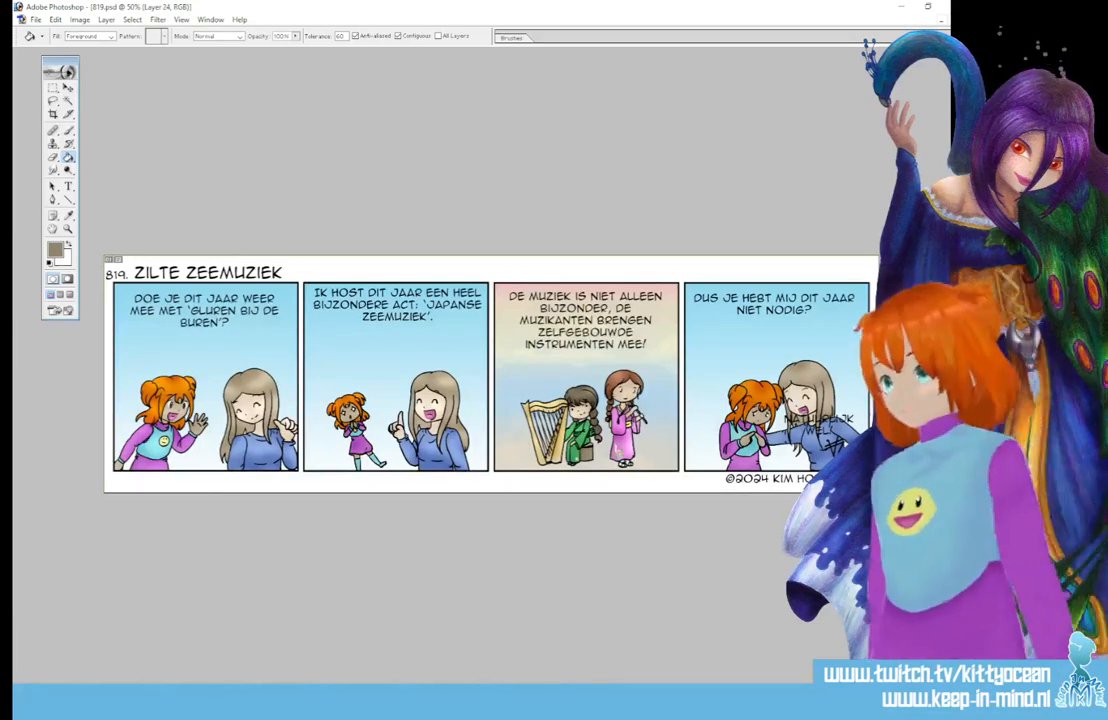
{"action": "left_click", "coordinate": [910, 520]}
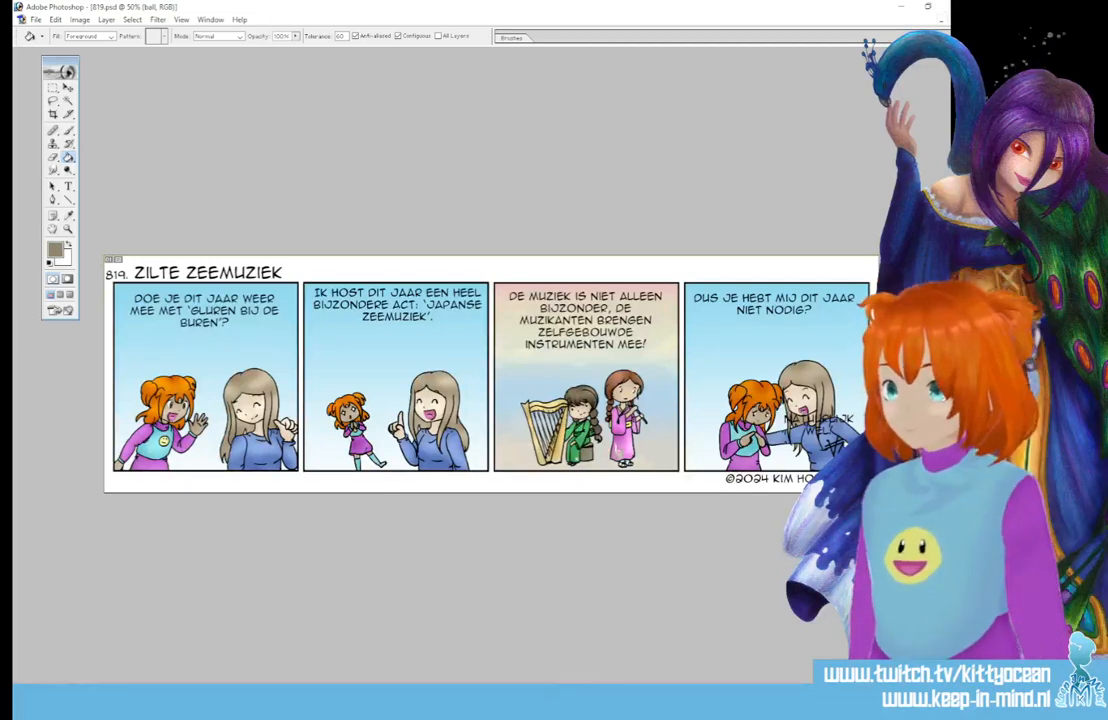
{"action": "left_click", "coordinate": [910, 480]}
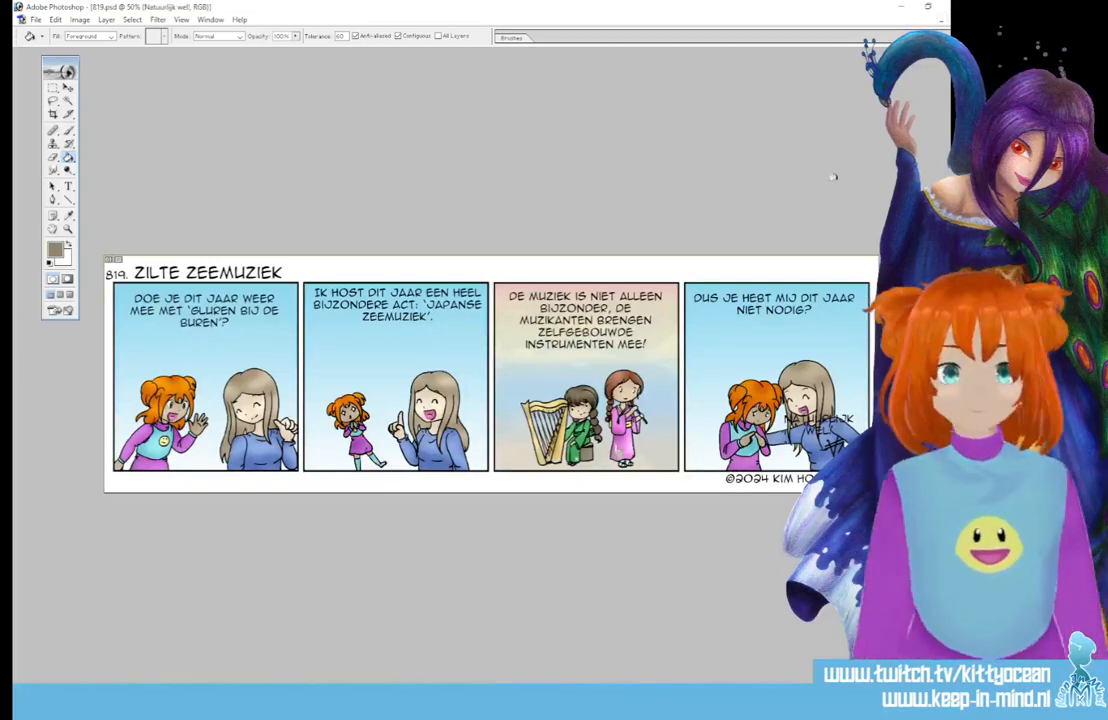
{"action": "left_click", "coordinate": [68, 89]}
{"action": "left_click_drag", "start_coordinate": [840, 432], "coordinate": [842, 347]}
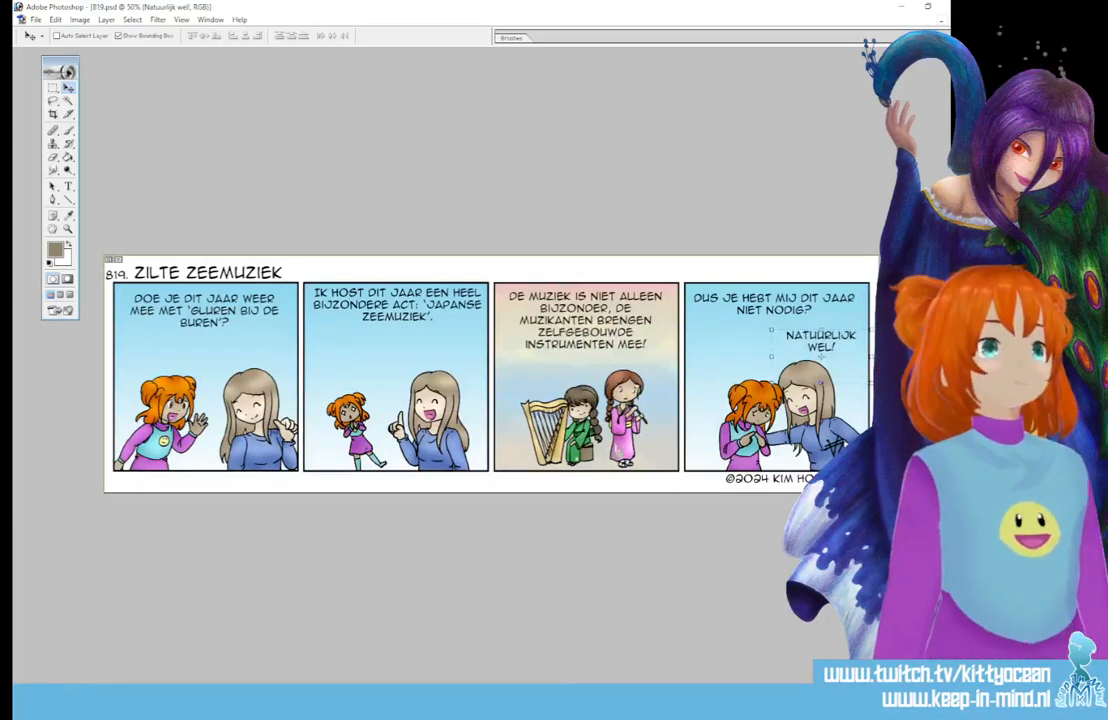
- Narrow the text box of "Dus je hebt mij dit jaar niet nodig?" so it wraps onto four lines above the orange-haired girl
{"action": "left_click", "coordinate": [915, 375]}
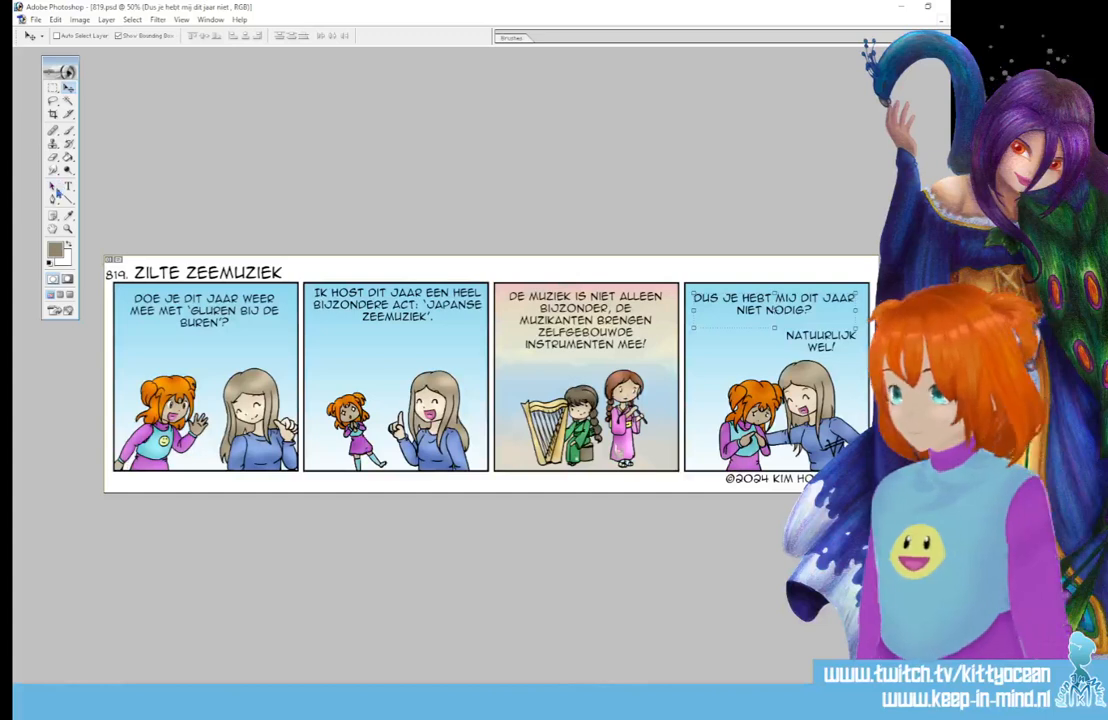
{"action": "key", "text": "t"}
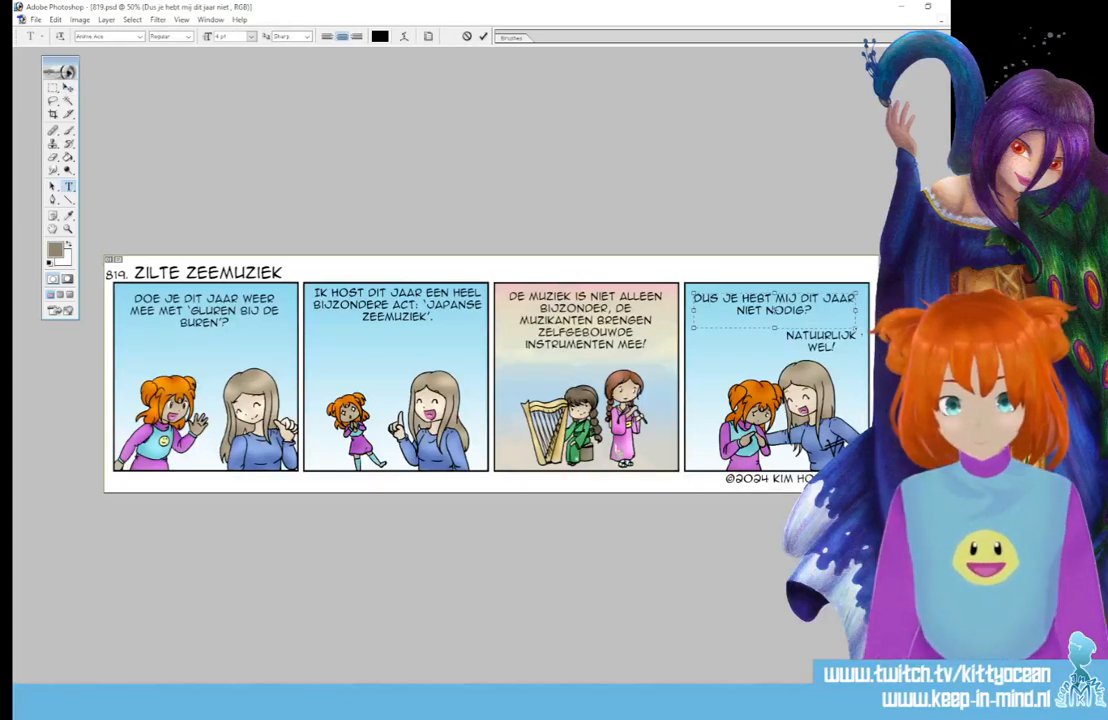
{"action": "left_click_drag", "start_coordinate": [858, 327], "coordinate": [771, 361]}
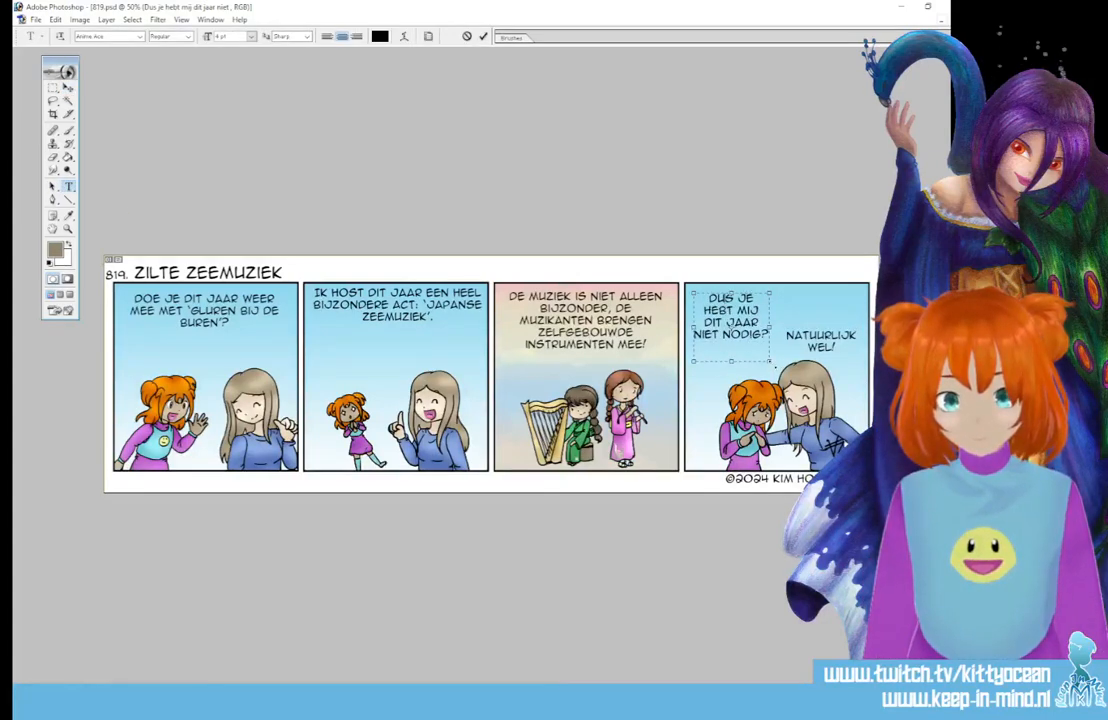
{"action": "left_click", "coordinate": [481, 37]}
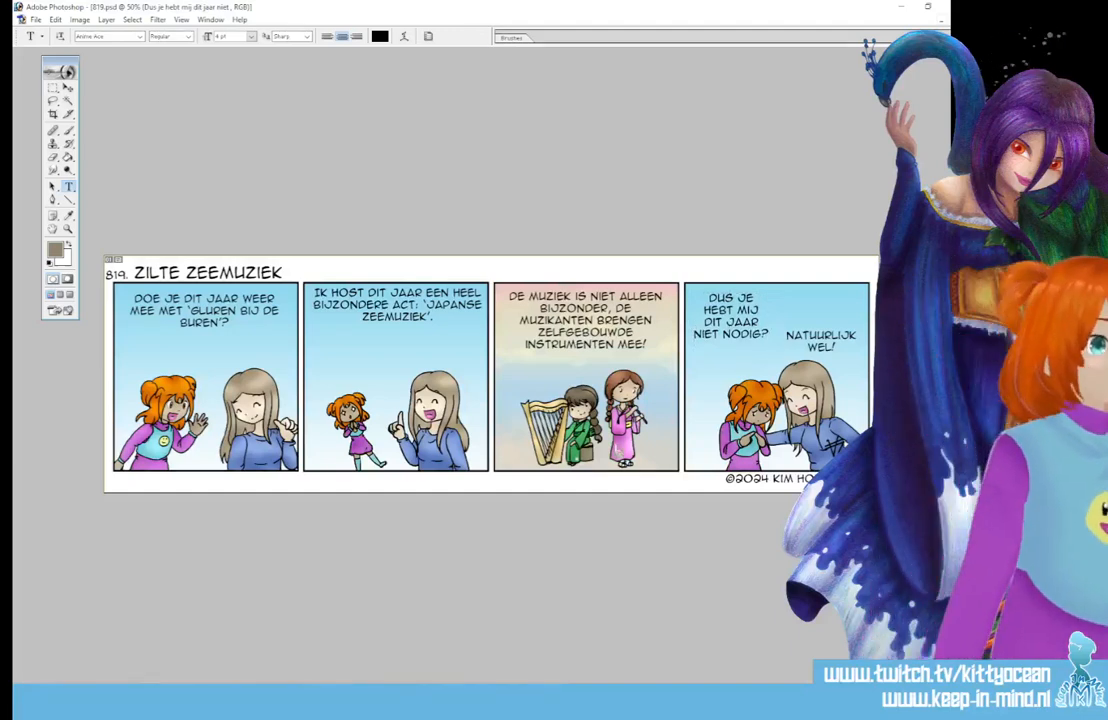
- On the ball layer, make a rectangular selection around the caption text across the upper part of the third panel
{"action": "left_click", "coordinate": [915, 560]}
{"action": "left_click", "coordinate": [52, 88]}
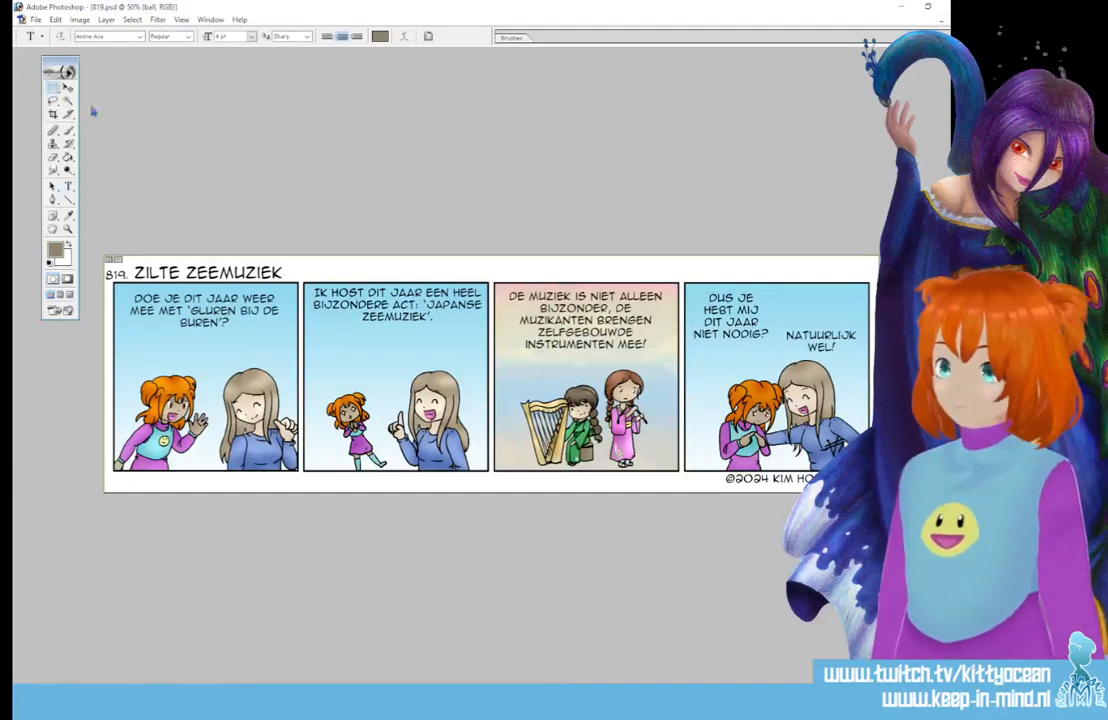
{"action": "left_click_drag", "start_coordinate": [656, 346], "coordinate": [680, 352]}
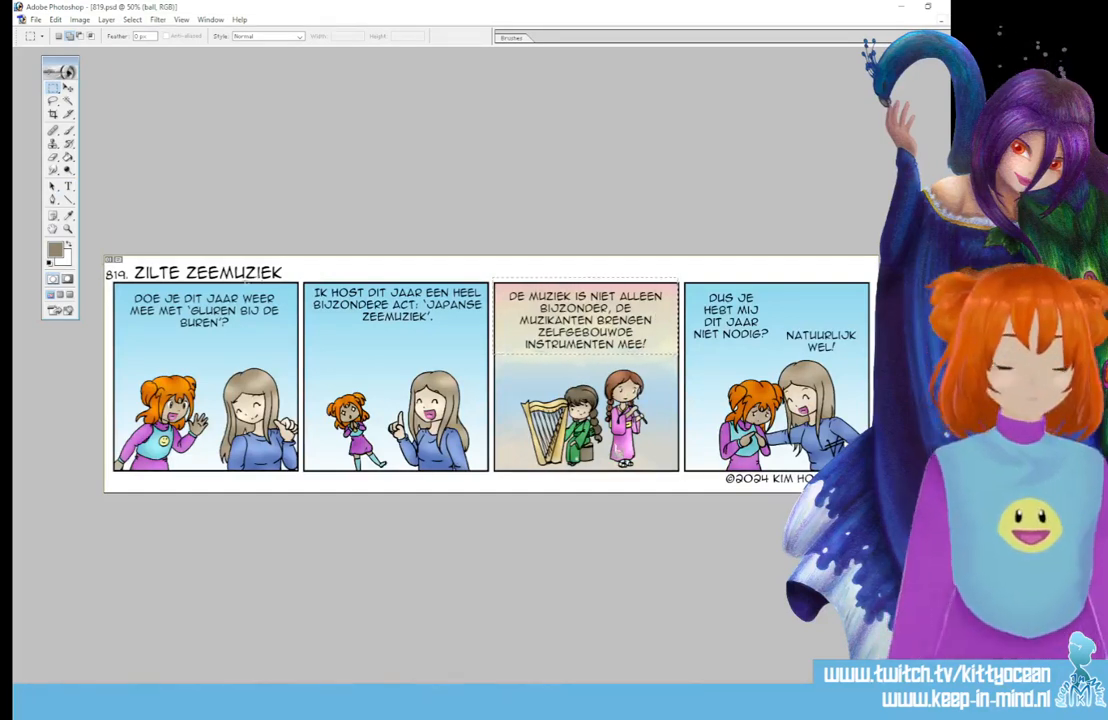
- Add elliptical selections around the dialogue texts in the first, second and fourth panels, keeping the rectangular caption selection
{"action": "left_click_drag", "start_coordinate": [53, 88], "coordinate": [100, 89]}
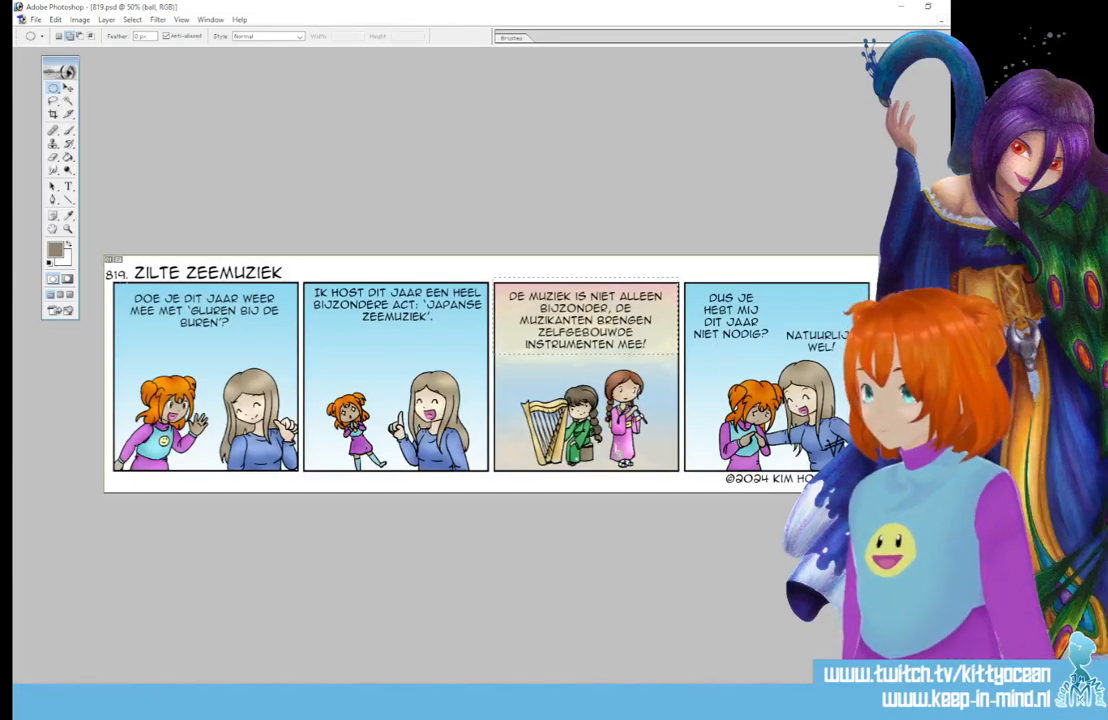
{"action": "left_click_drag", "start_coordinate": [116, 287], "coordinate": [297, 340]}
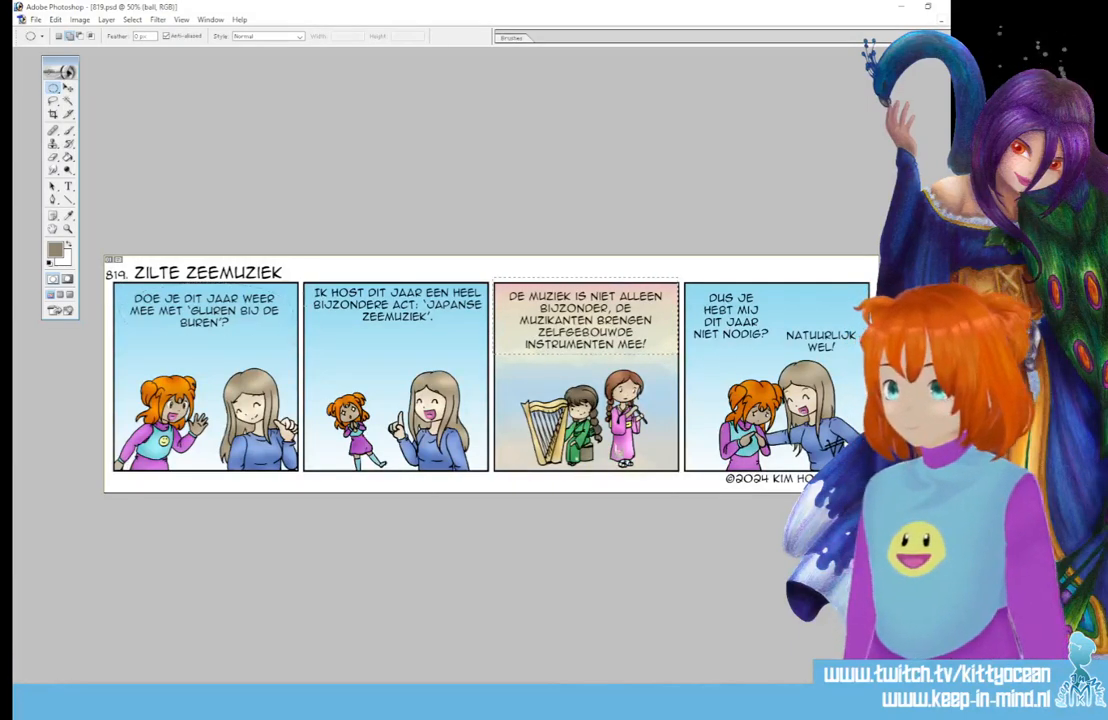
{"action": "left_click_drag", "start_coordinate": [306, 284], "coordinate": [476, 344]}
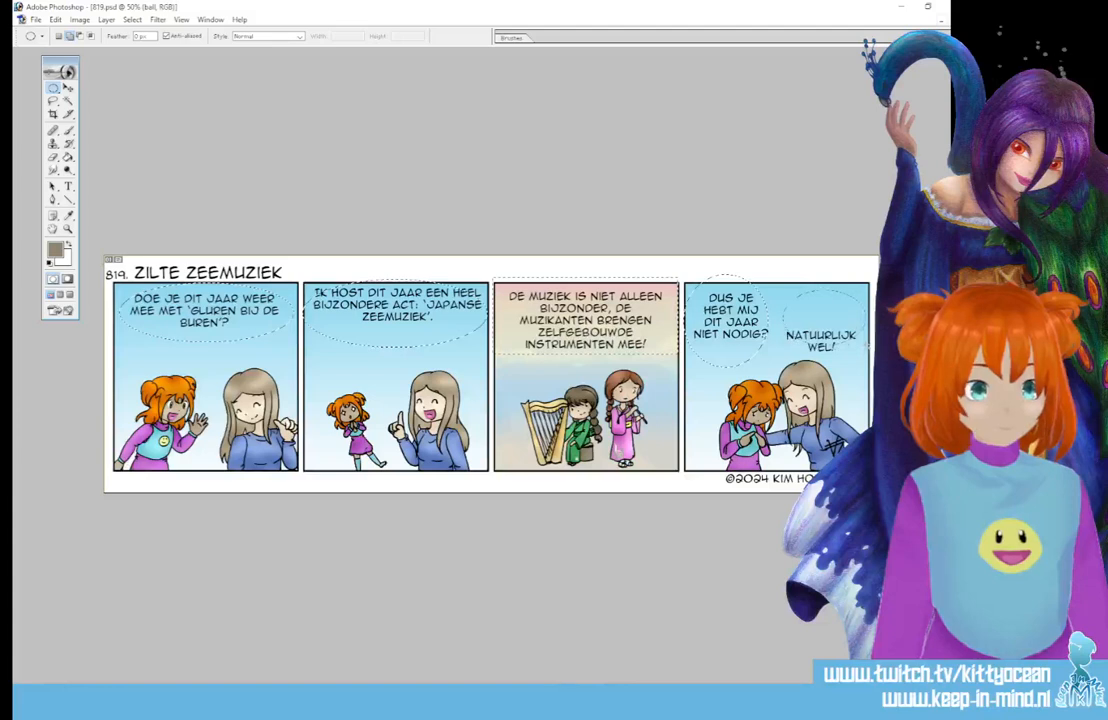
- Add pointed tail shapes to the balloon selections with the Polygonal Lasso, each aimed at its speaker in the first, second and fourth panels
{"action": "right_click", "coordinate": [54, 101]}
{"action": "left_click", "coordinate": [101, 115]}
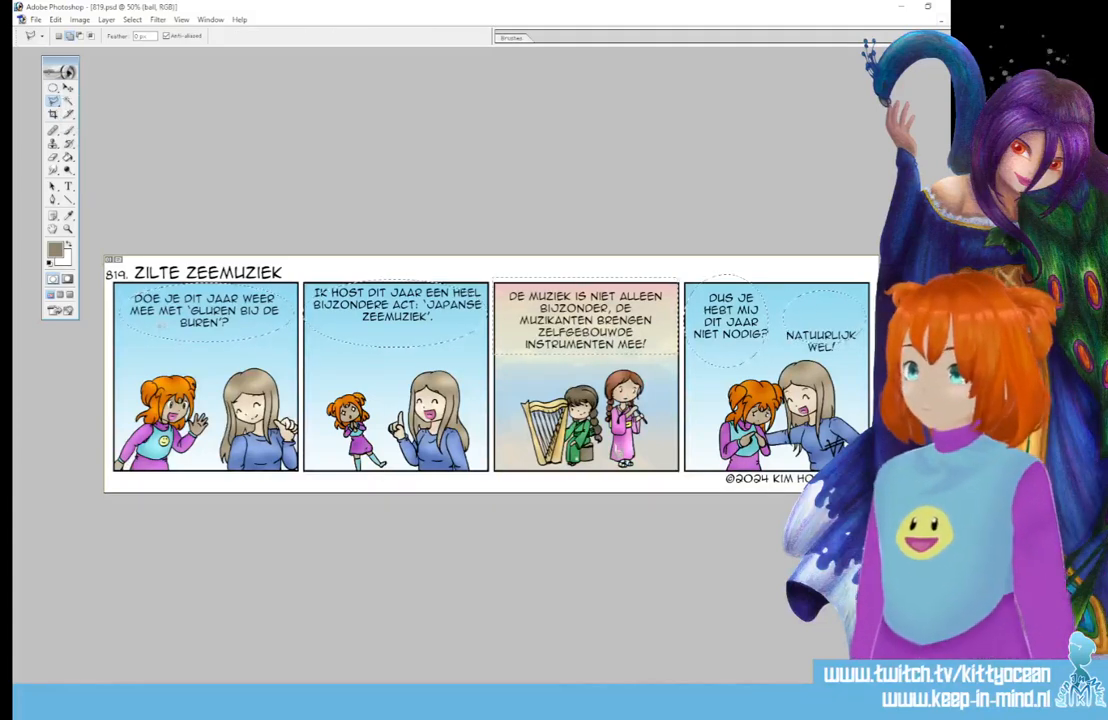
{"action": "left_click", "coordinate": [189, 370]}
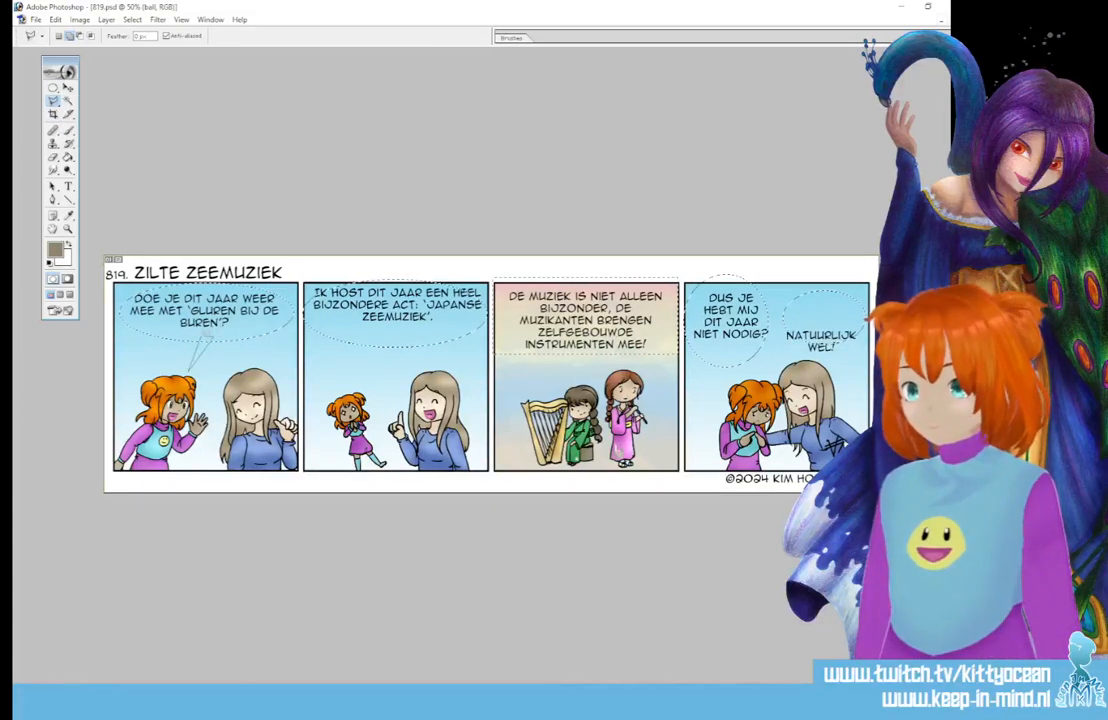
{"action": "left_click", "coordinate": [203, 338]}
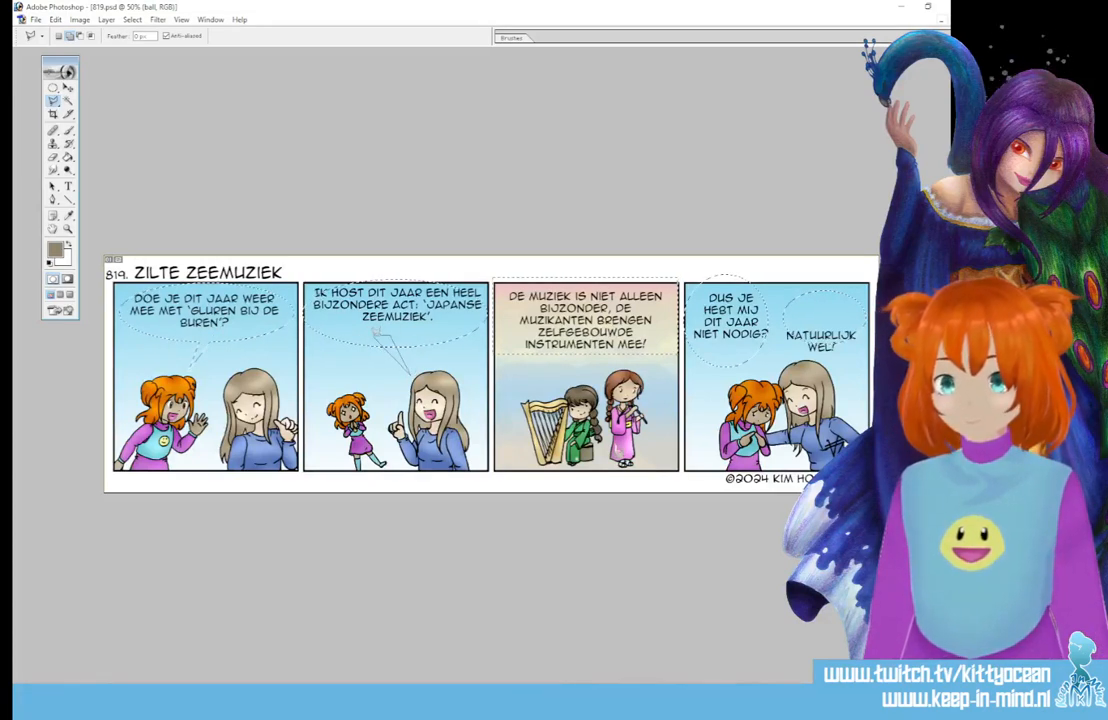
{"action": "left_click", "coordinate": [381, 335]}
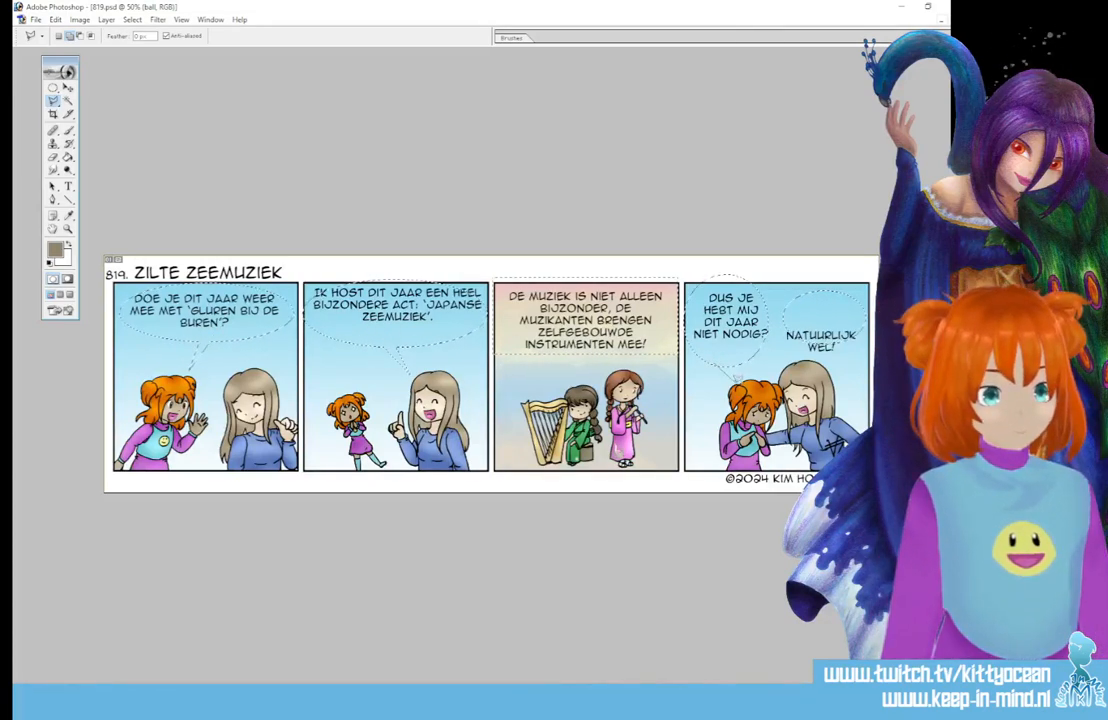
{"action": "left_click", "coordinate": [736, 378]}
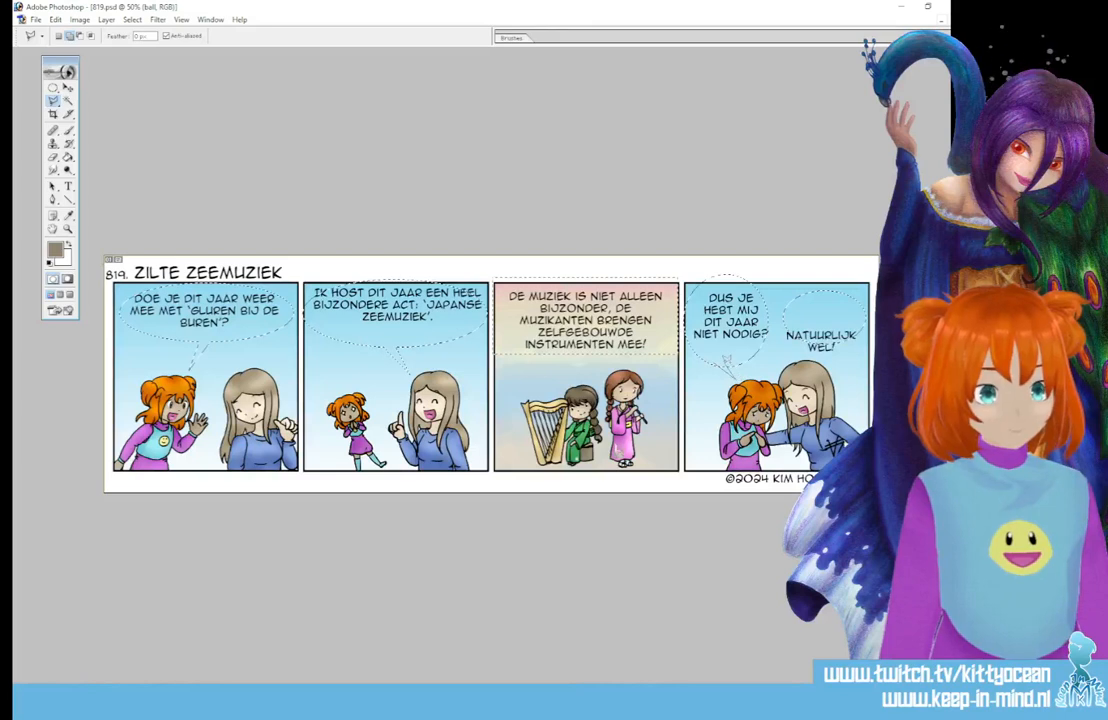
{"action": "left_click", "coordinate": [717, 356]}
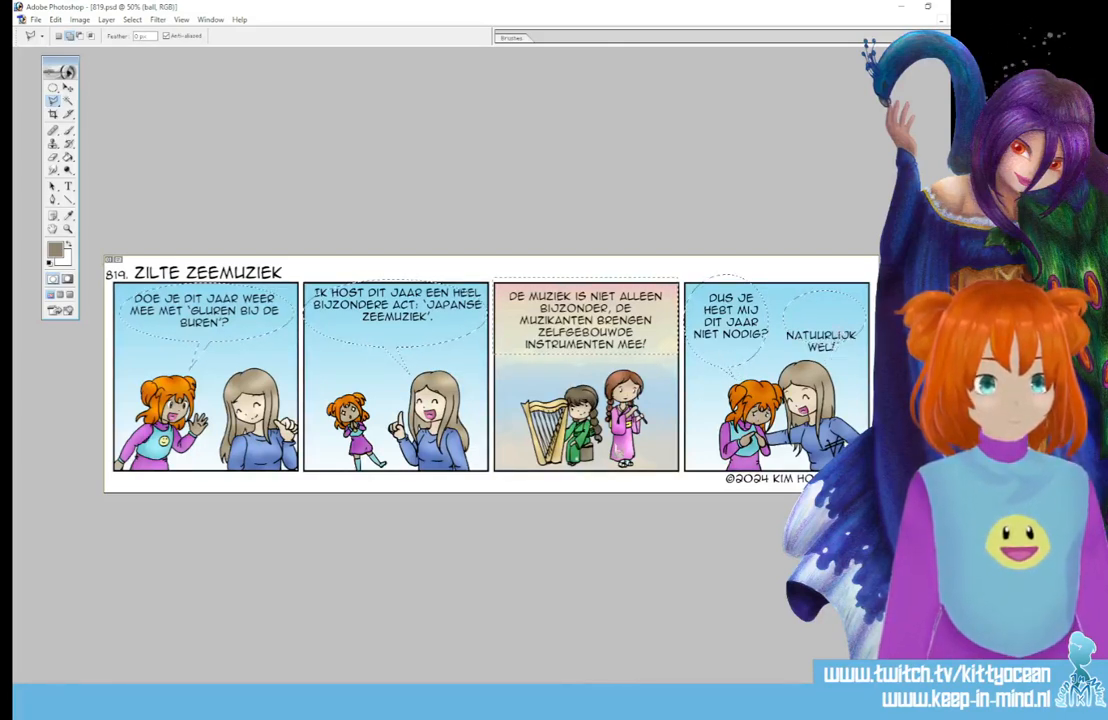
{"action": "left_click", "coordinate": [836, 343]}
- Fill the selected balloons and caption box with white on the ball layer, and deselect
{"action": "left_click", "coordinate": [68, 244]}
{"action": "left_click", "coordinate": [68, 158]}
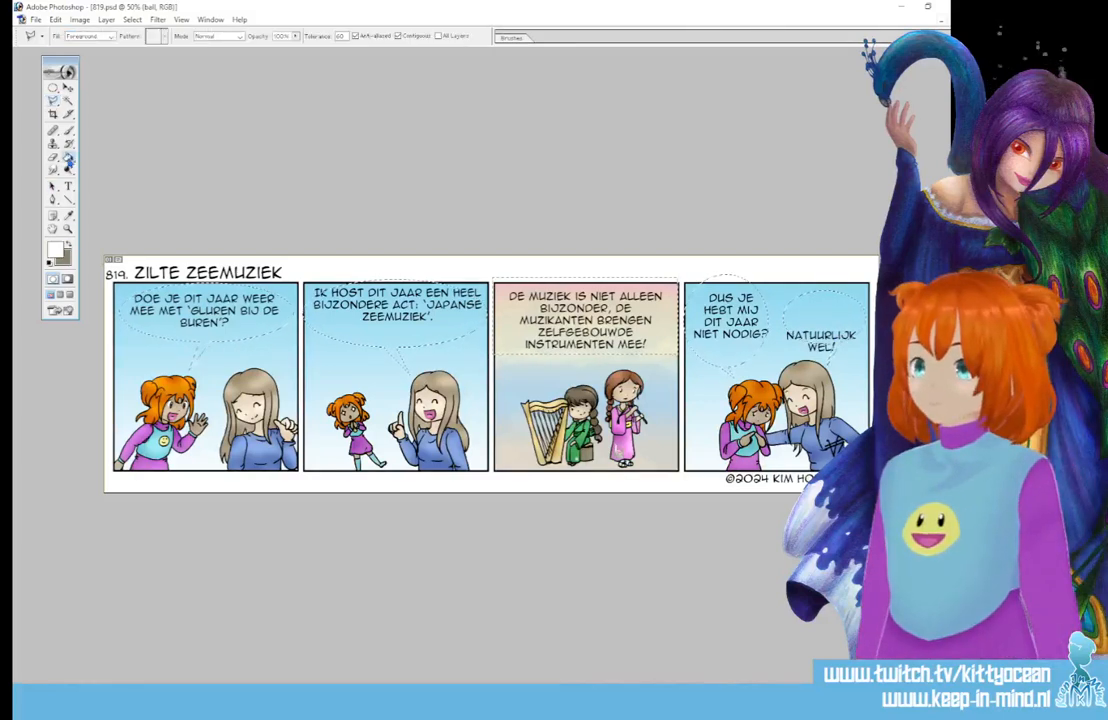
{"action": "left_click", "coordinate": [168, 300]}
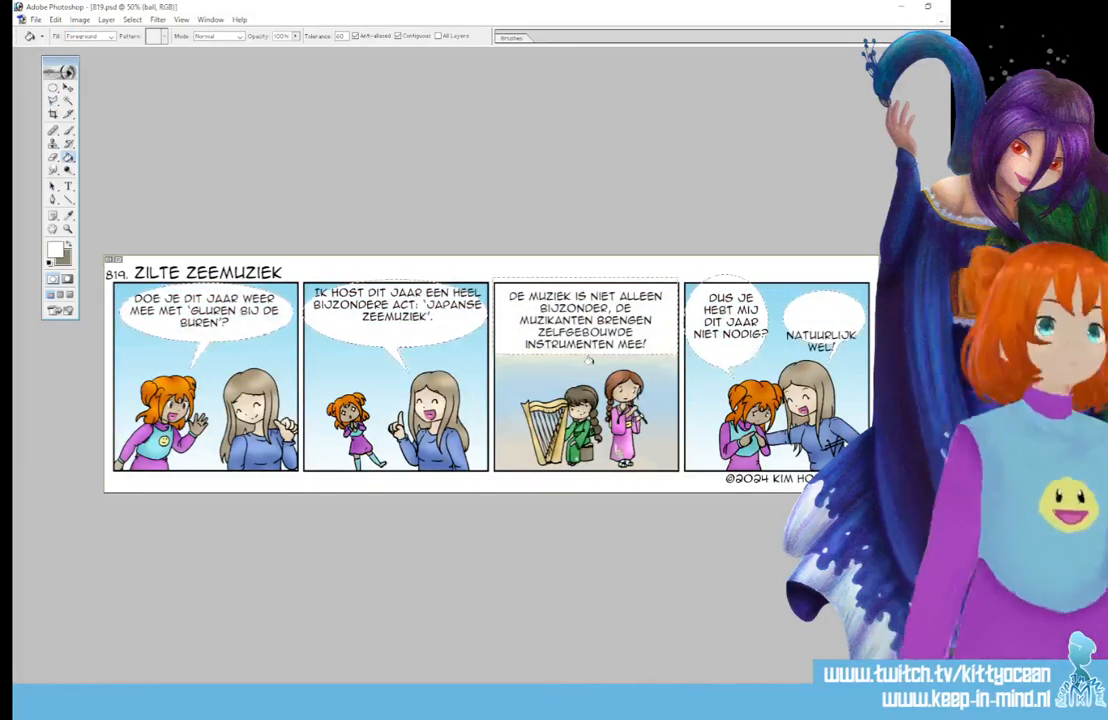
{"action": "key", "text": "ctrl+d"}
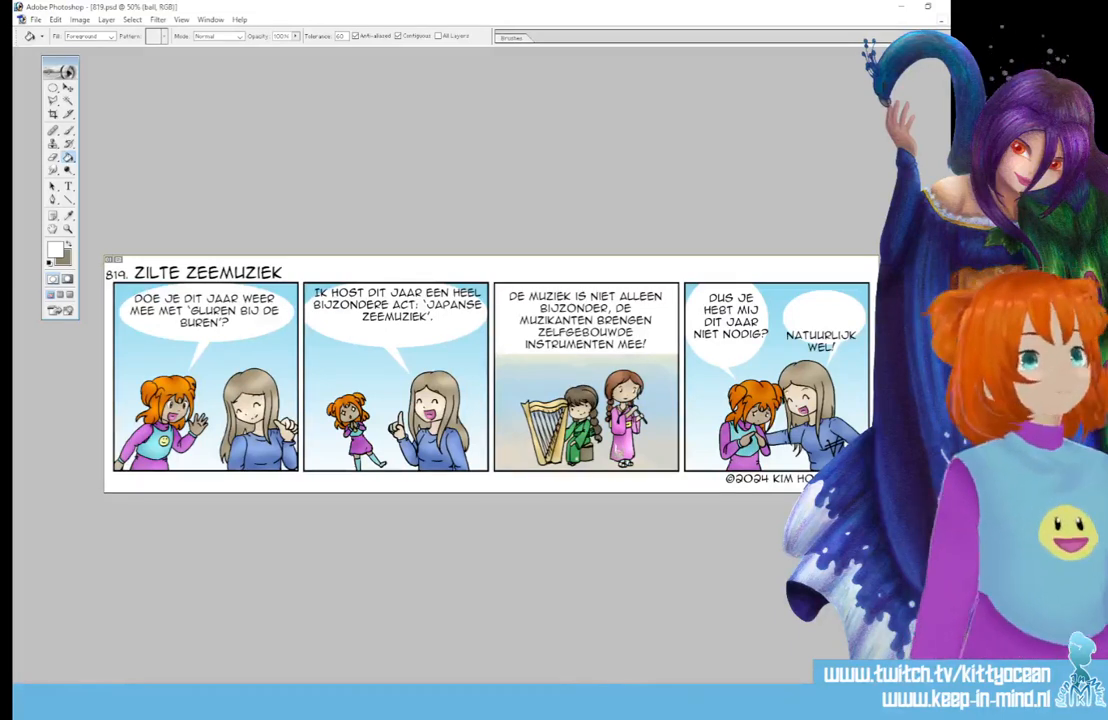
- Give the ball layer a black outside stroke with a size of 2 px
{"action": "double_click", "coordinate": [920, 450]}
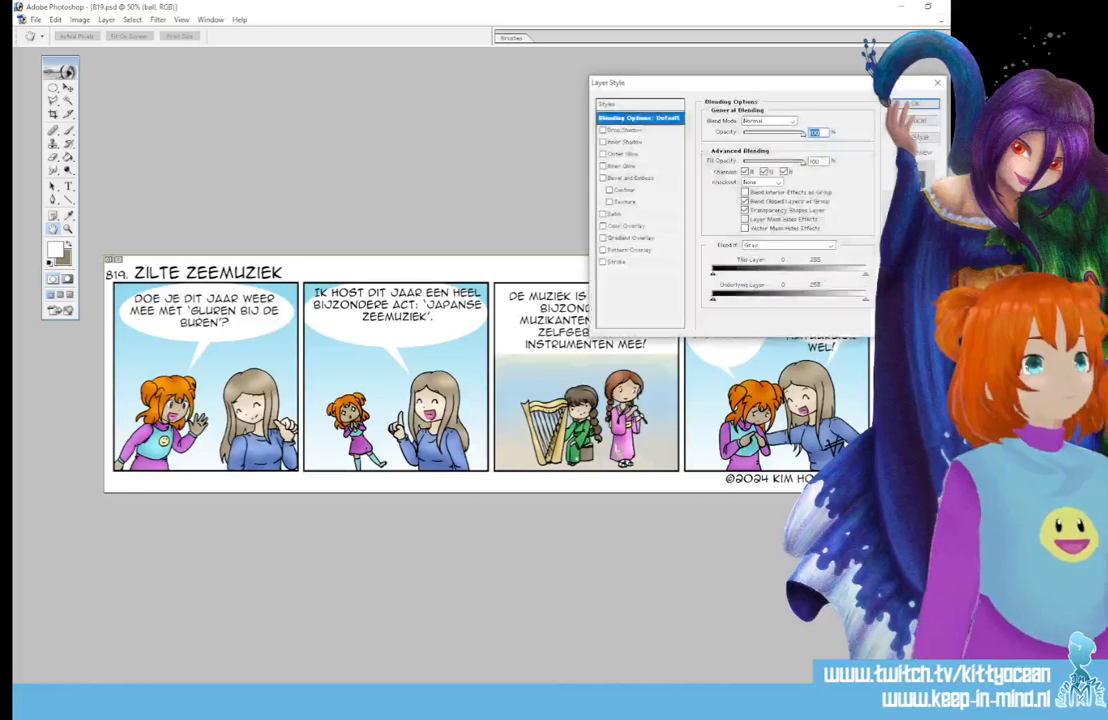
{"action": "left_click", "coordinate": [605, 263]}
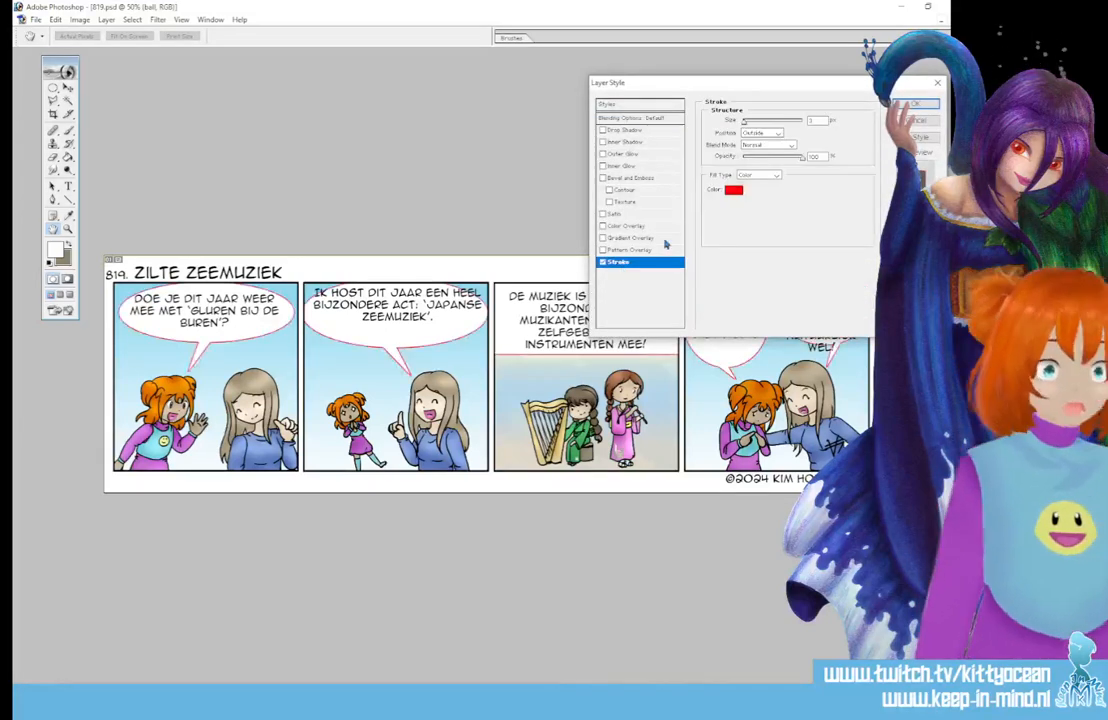
{"action": "left_click", "coordinate": [734, 189]}
{"action": "left_click", "coordinate": [738, 533]}
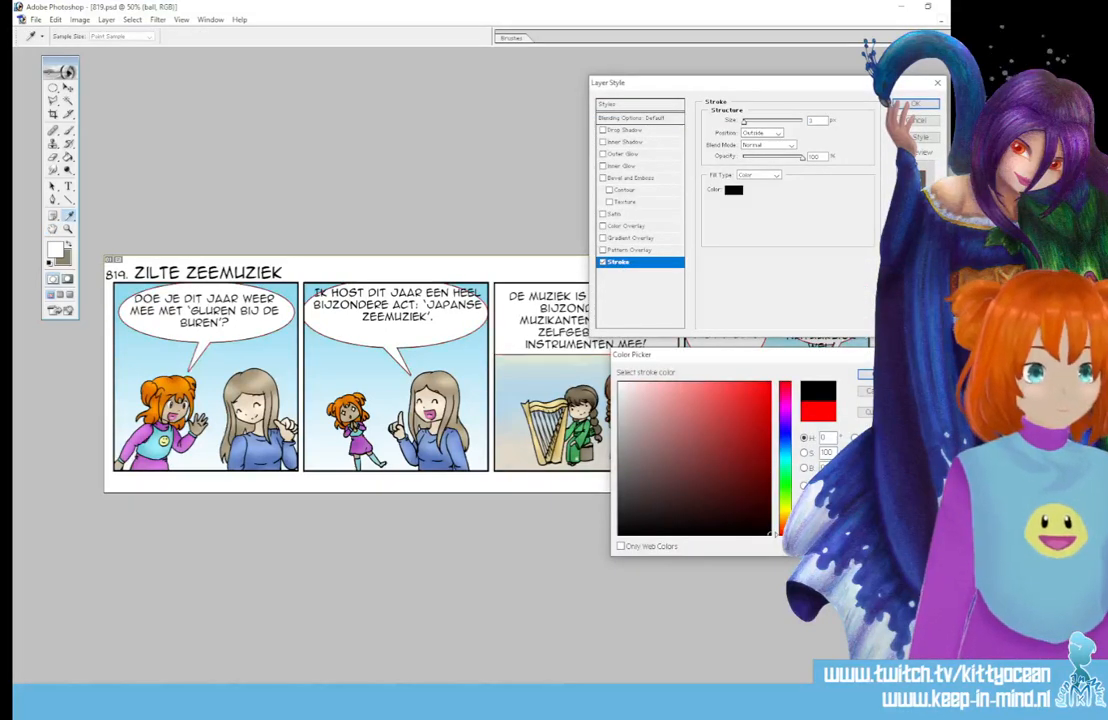
{"action": "left_click", "coordinate": [871, 375]}
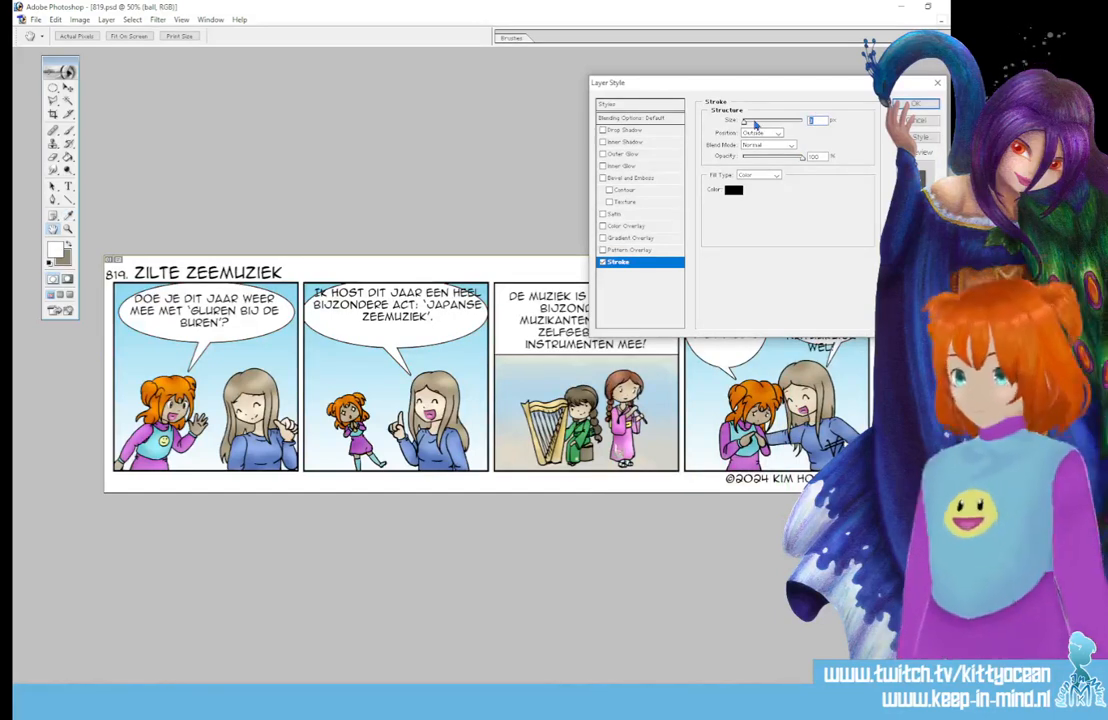
{"action": "type", "text": "2"}
{"action": "left_click", "coordinate": [920, 104]}
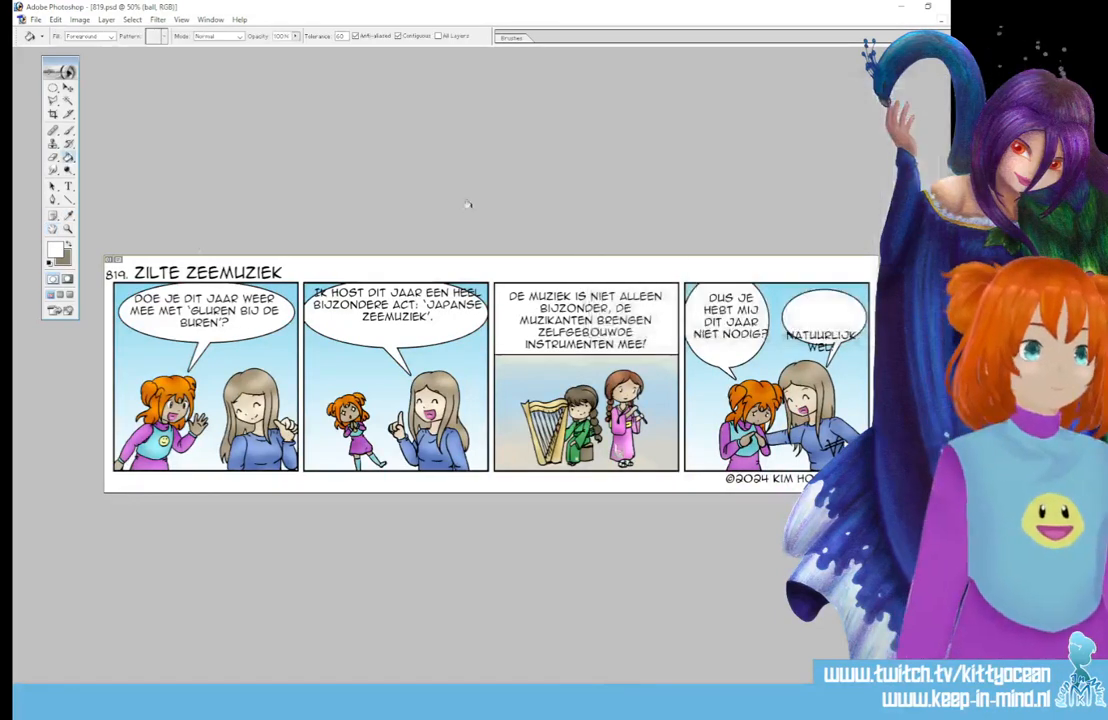
- Narrow the second panel's text box so "heel" wraps to the second line, and center the text inside its balloon
{"action": "left_click", "coordinate": [69, 89]}
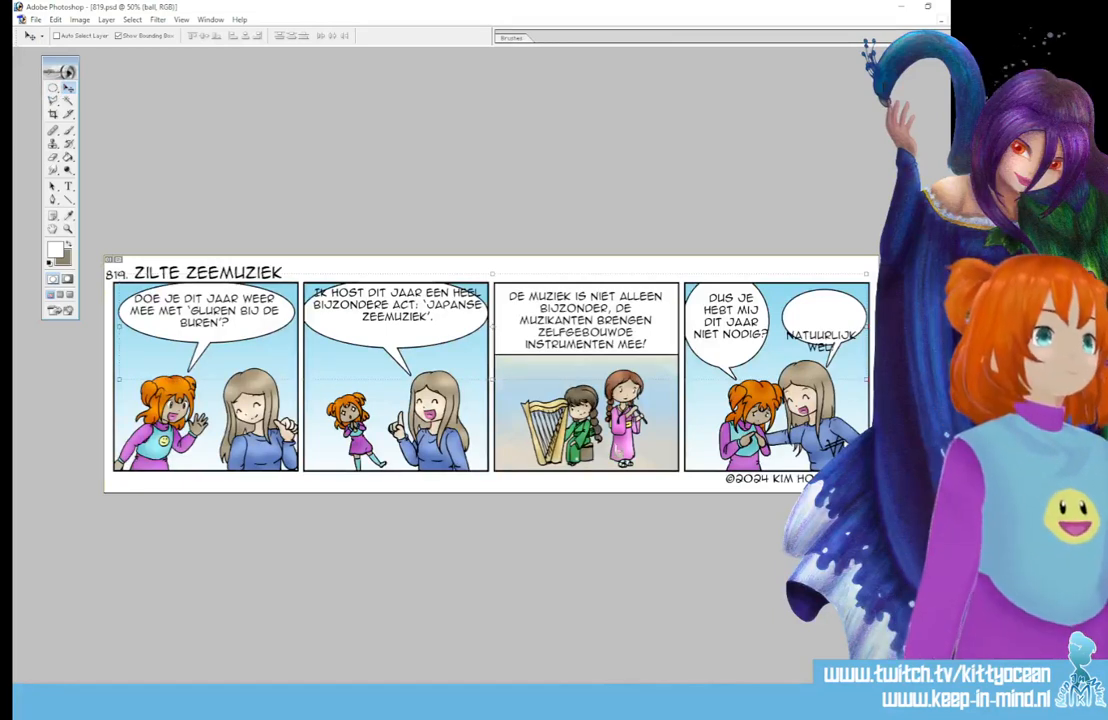
{"action": "left_click", "coordinate": [68, 186]}
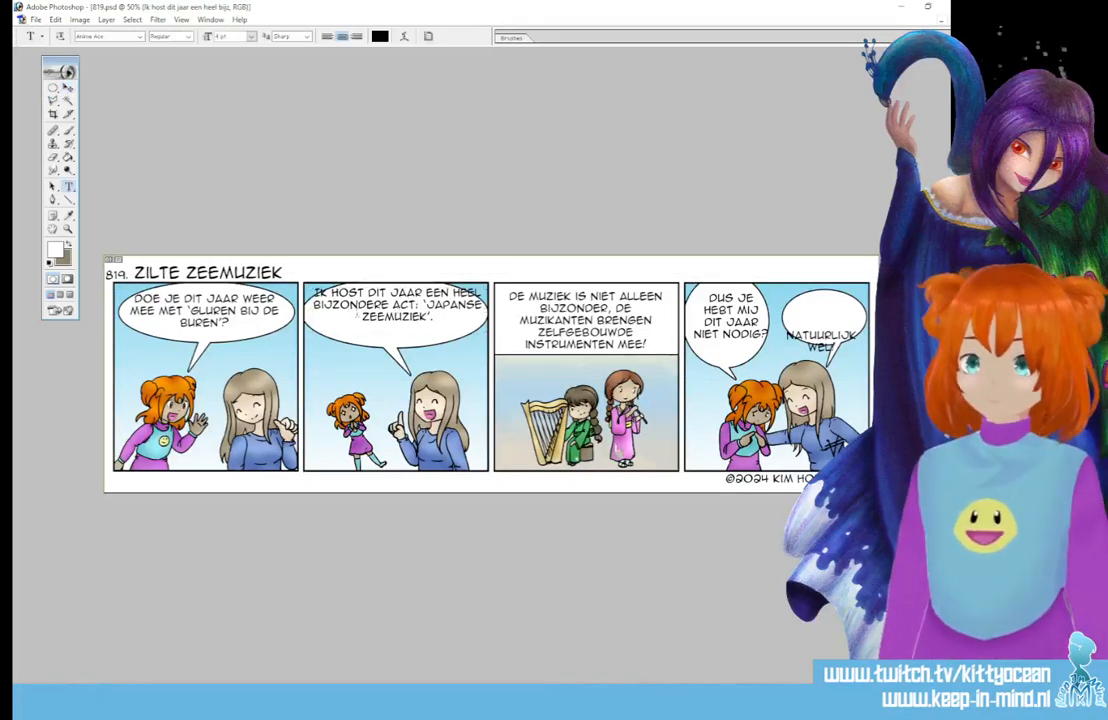
{"action": "left_click", "coordinate": [325, 318]}
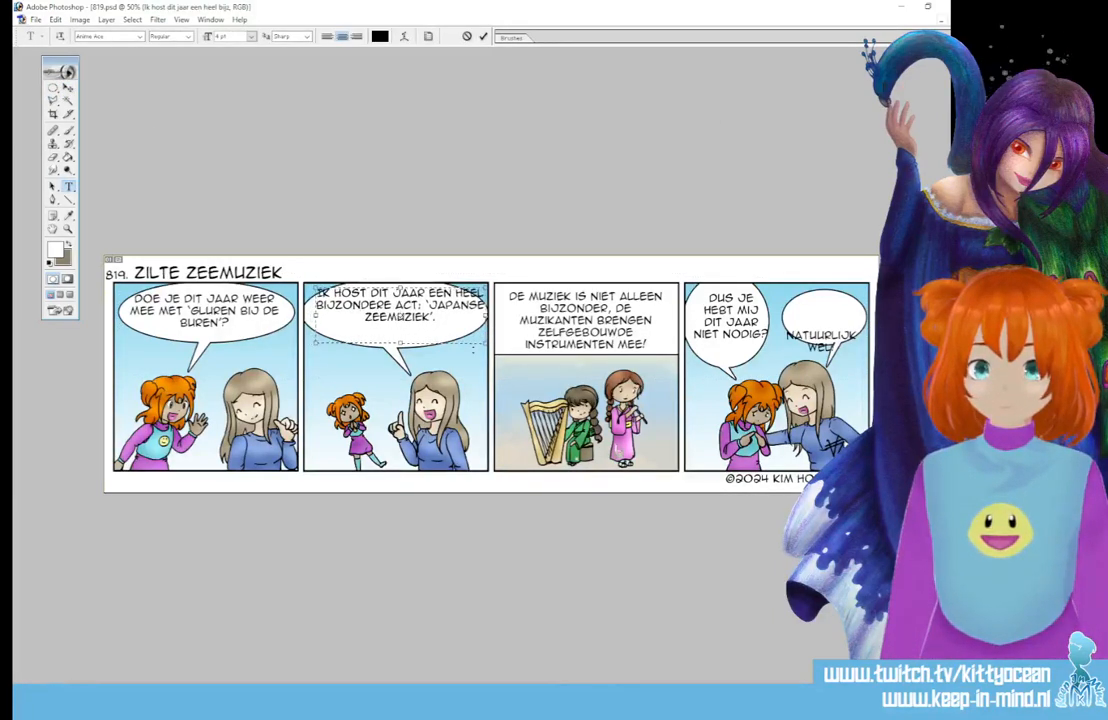
{"action": "left_click_drag", "start_coordinate": [486, 343], "coordinate": [466, 352]}
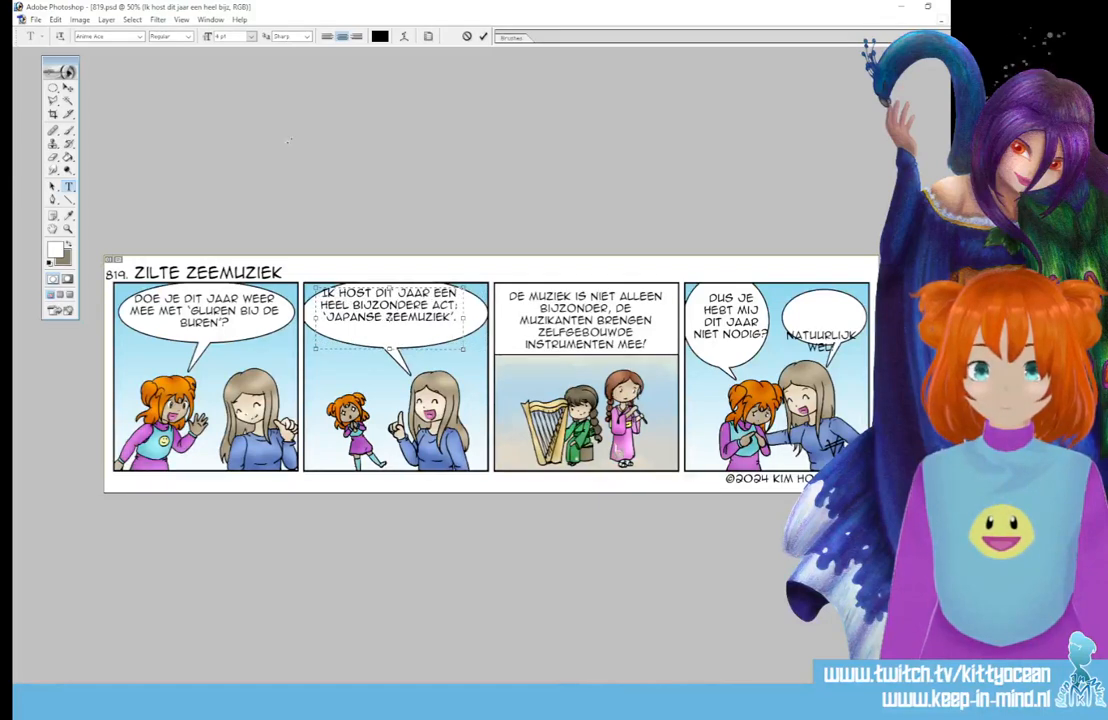
{"action": "left_click", "coordinate": [484, 37]}
{"action": "left_click", "coordinate": [68, 89]}
{"action": "left_click_drag", "start_coordinate": [392, 304], "coordinate": [400, 312]}
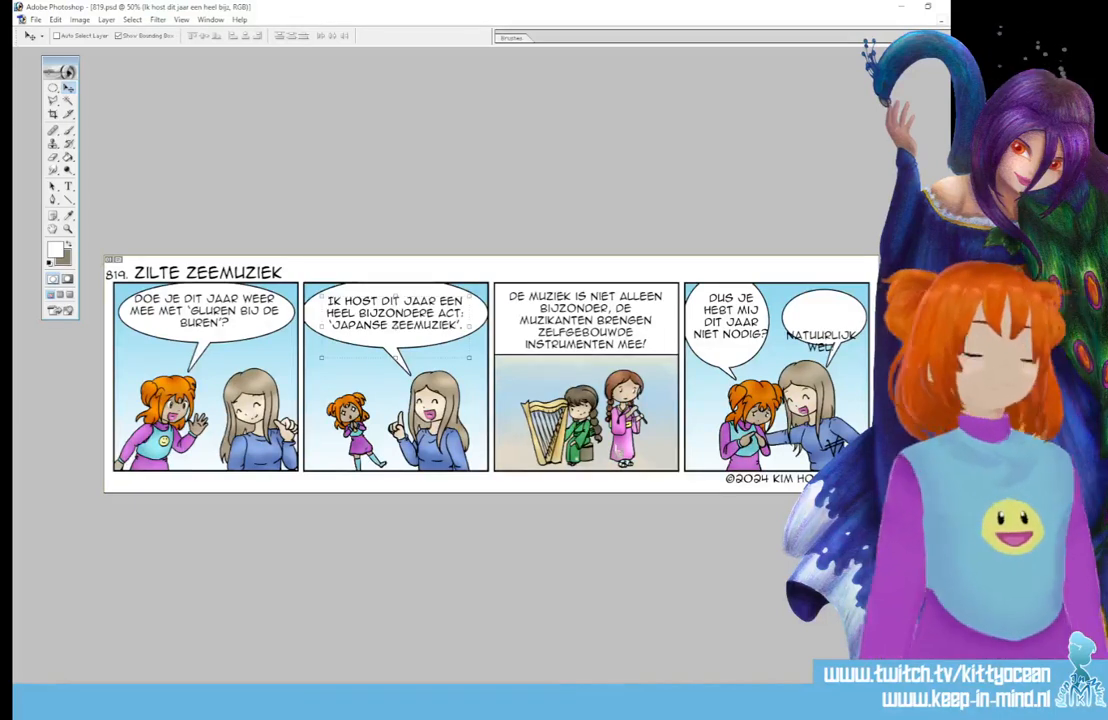
- Nudge the first panel's dialogue slightly down within its balloon and the third panel's caption slightly up within its box
{"action": "left_click", "coordinate": [229, 321]}
{"action": "left_click_drag", "start_coordinate": [229, 321], "coordinate": [231, 327]}
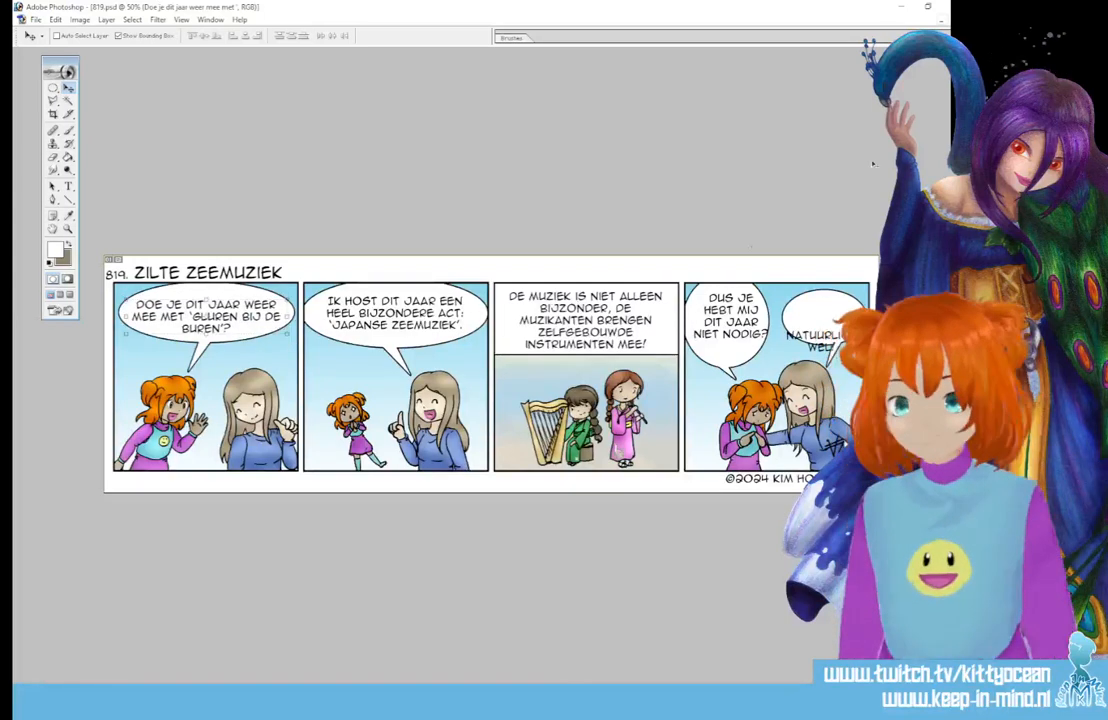
{"action": "left_click", "coordinate": [654, 331], "text": "ctrl"}
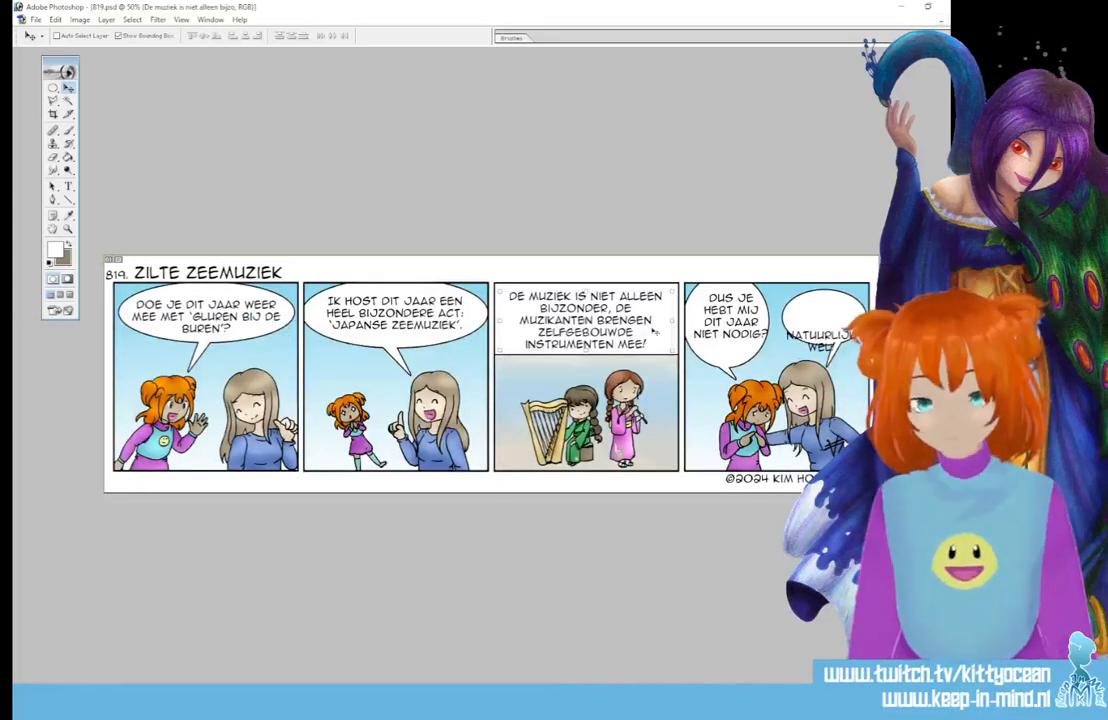
{"action": "left_click_drag", "start_coordinate": [653, 331], "coordinate": [653, 326]}
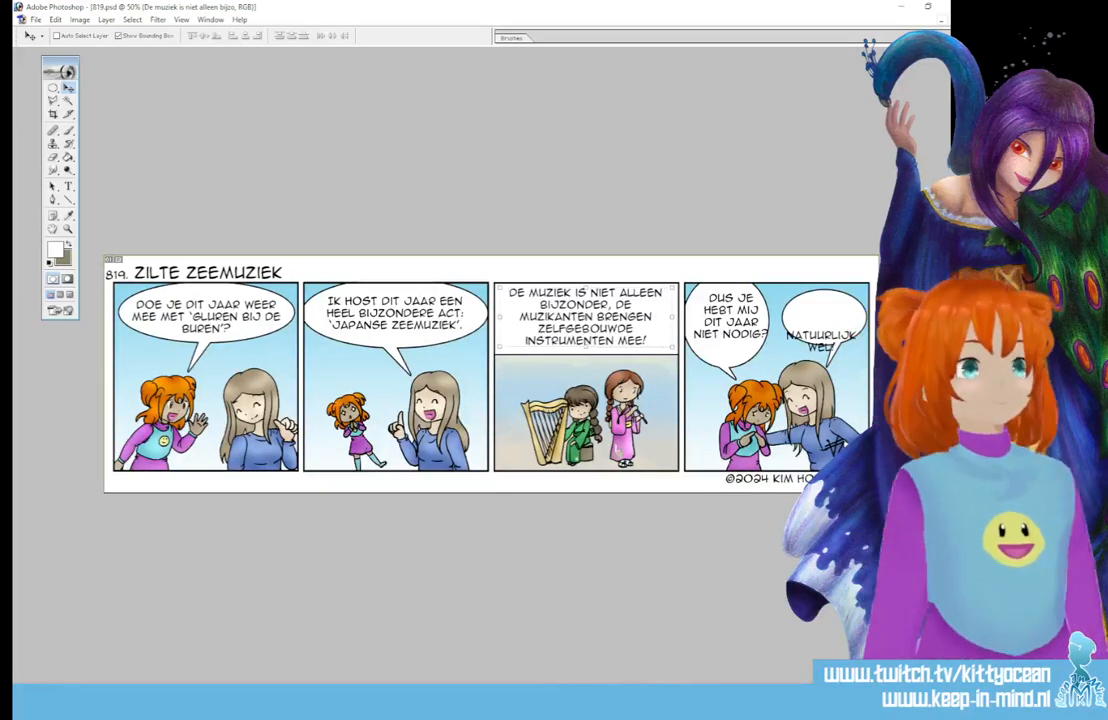
- Break "Dus je hebt mij dit jaar niet nodig?" so "nodig?" sits on a fifth line, and center the text in its balloon
{"action": "left_click", "coordinate": [744, 334], "text": "ctrl"}
{"action": "left_click_drag", "start_coordinate": [744, 334], "coordinate": [739, 332]}
{"action": "left_click", "coordinate": [68, 186]}
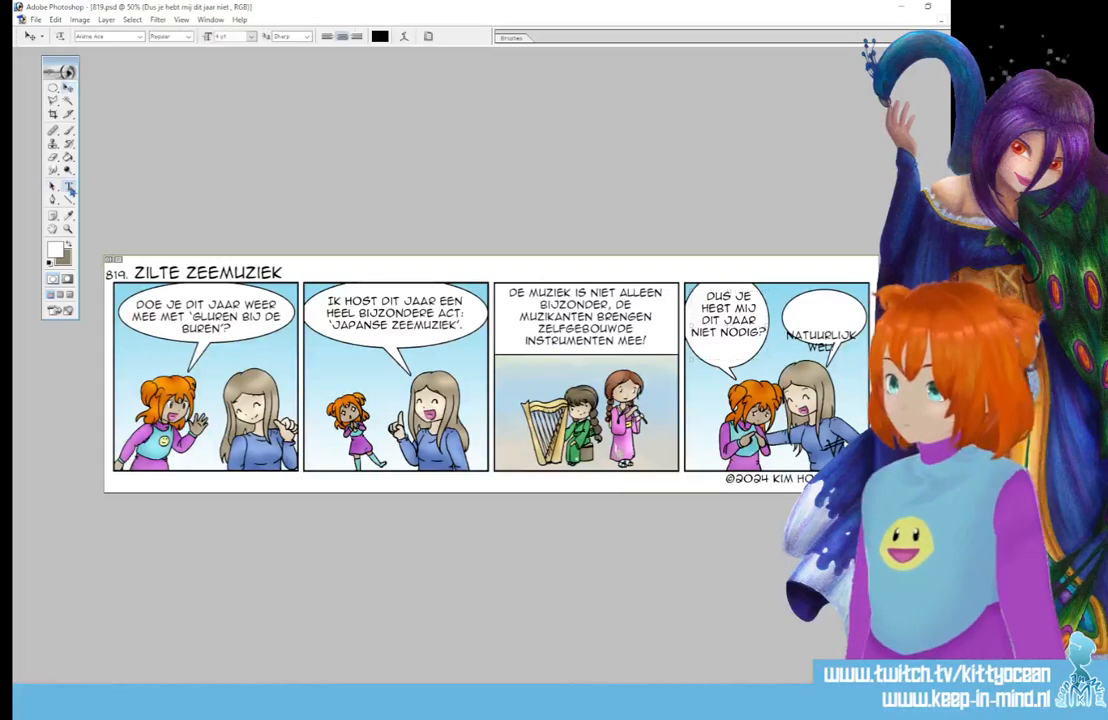
{"action": "left_click", "coordinate": [725, 331]}
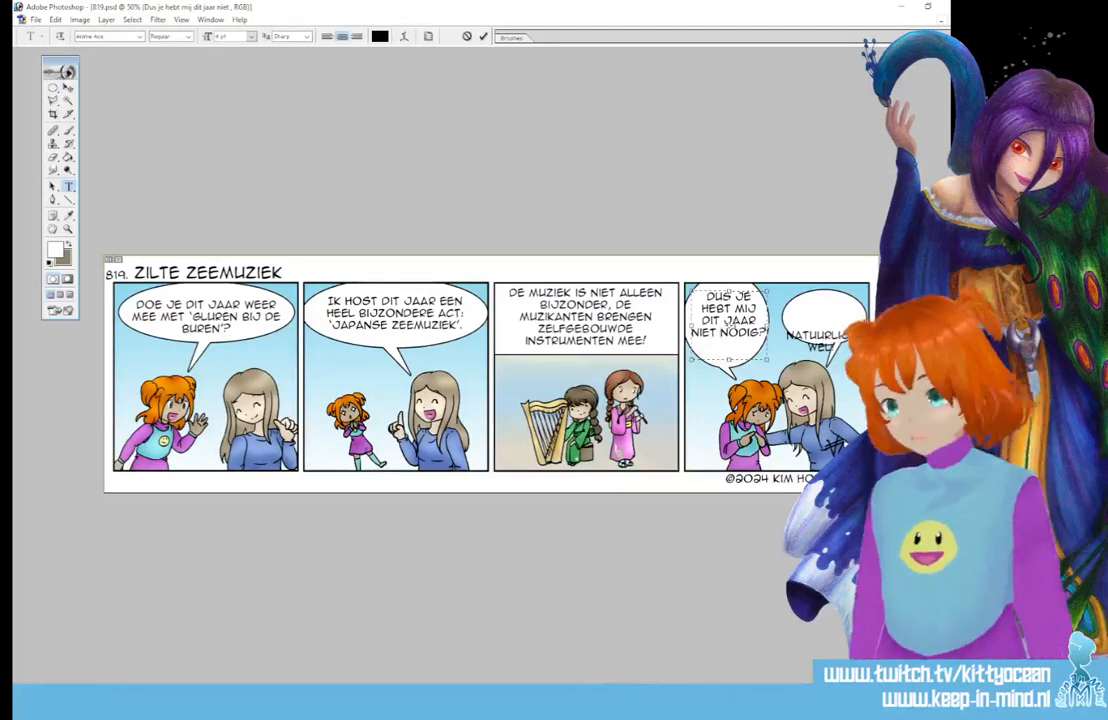
{"action": "key", "text": "BackSpace"}
{"action": "key", "text": "Return"}
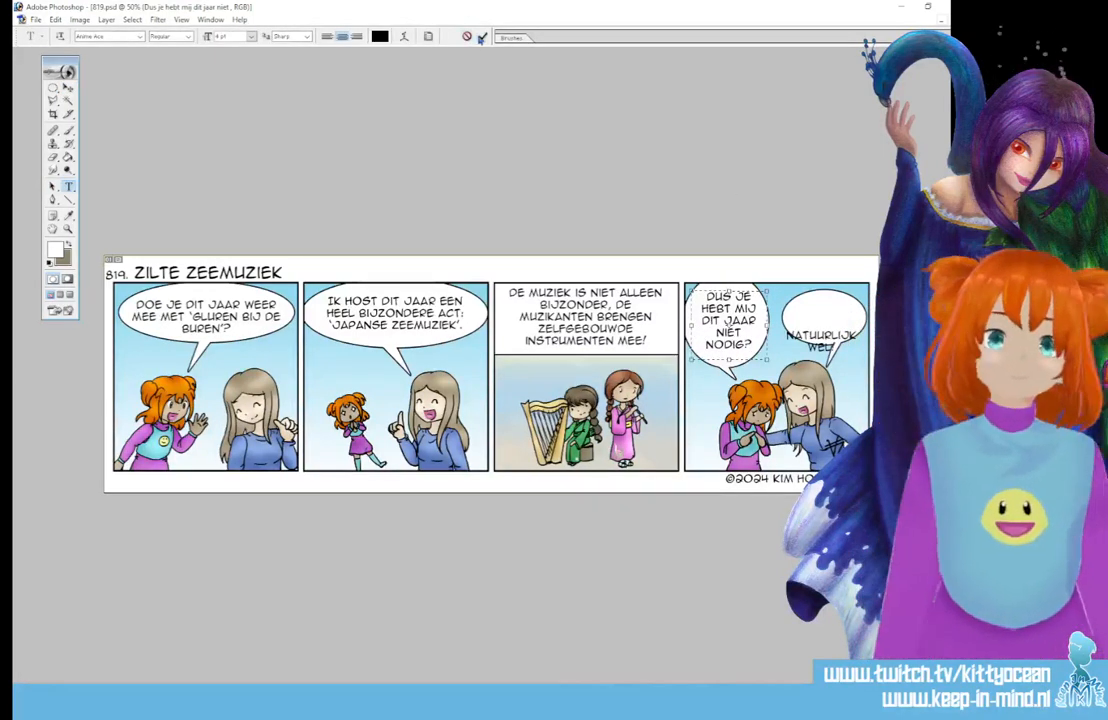
{"action": "left_click", "coordinate": [483, 37]}
{"action": "key", "text": "v"}
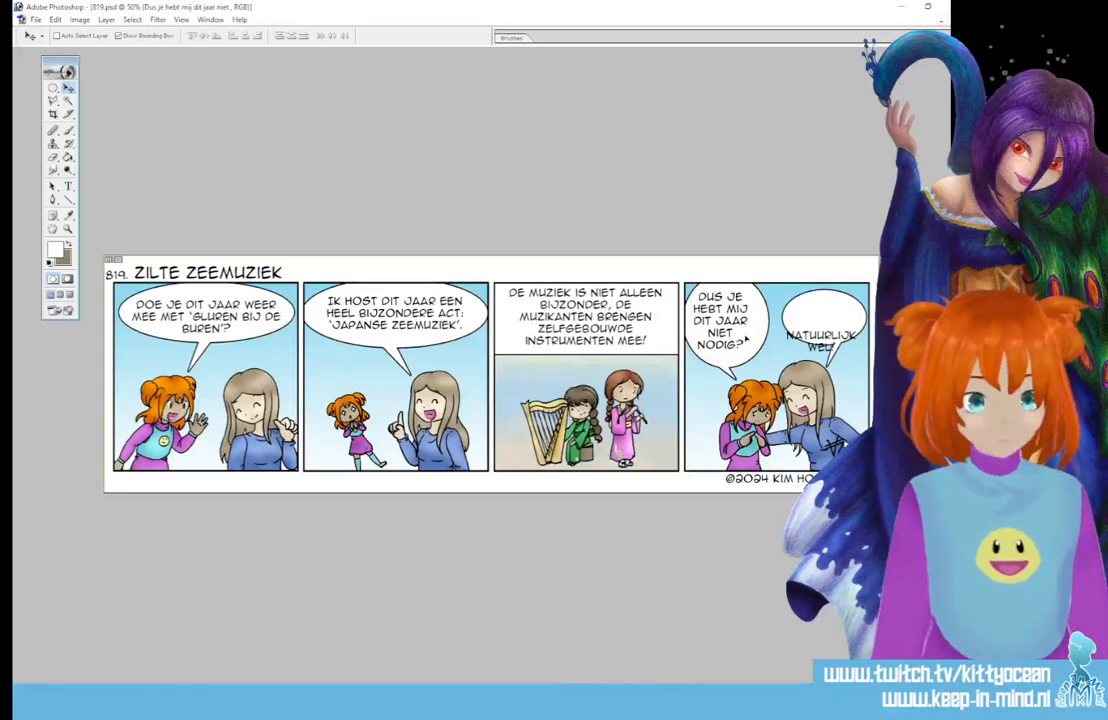
{"action": "left_click_drag", "start_coordinate": [751, 339], "coordinate": [753, 341]}
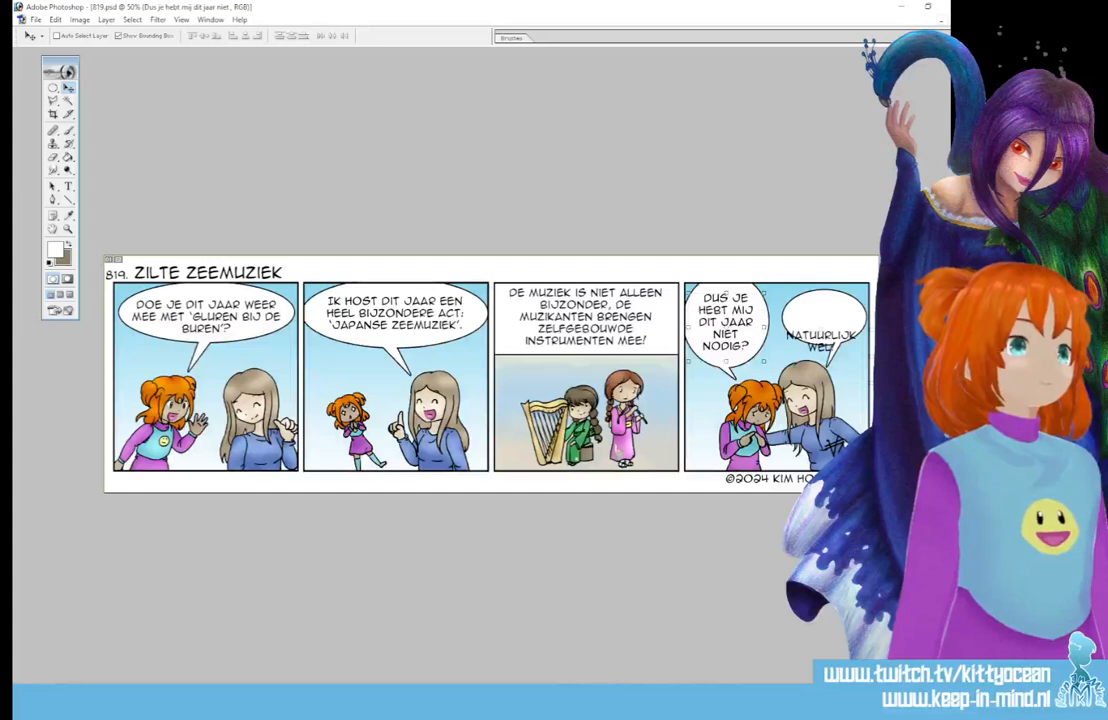
- Move the "Natuurlijk wel!" text up so it sits inside the last balloon of the fourth panel
{"action": "left_click", "coordinate": [915, 560]}
{"action": "left_click_drag", "start_coordinate": [851, 370], "coordinate": [853, 351]}
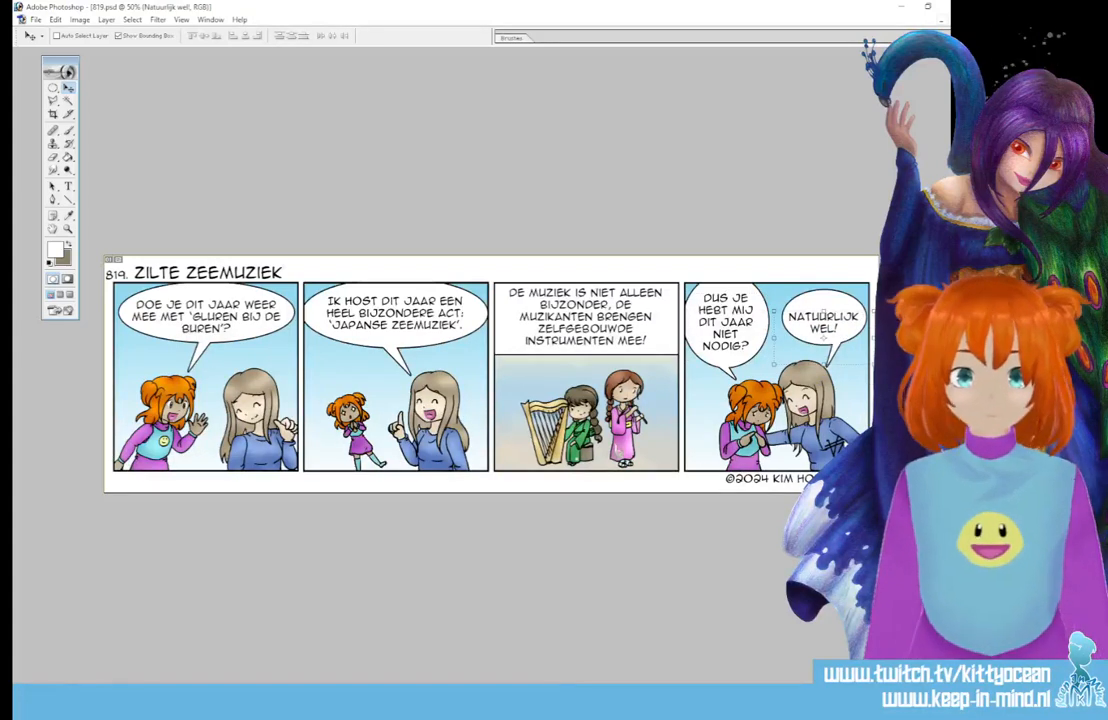
- Select the "Natuurlijk wel!" balloon on the ball layer and free-transform it to about 105% width and 79% height
{"action": "key", "text": "alt+bracketleft"}
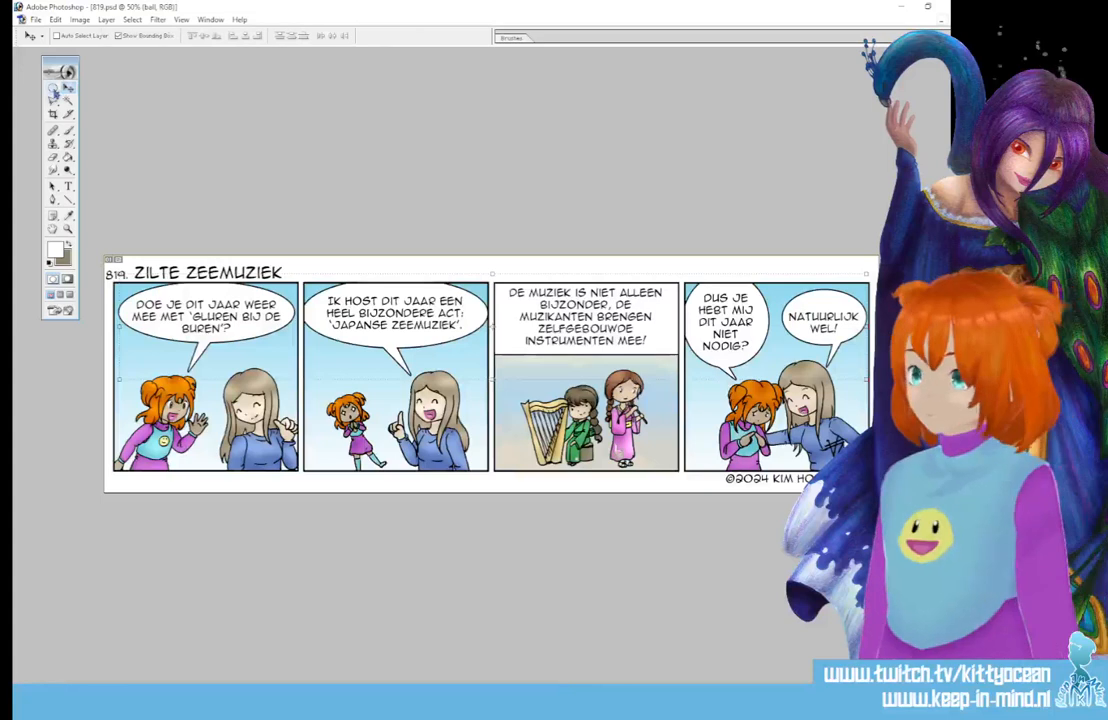
{"action": "left_click_drag", "start_coordinate": [53, 87], "coordinate": [105, 82]}
{"action": "left_click_drag", "start_coordinate": [776, 387], "coordinate": [873, 283]}
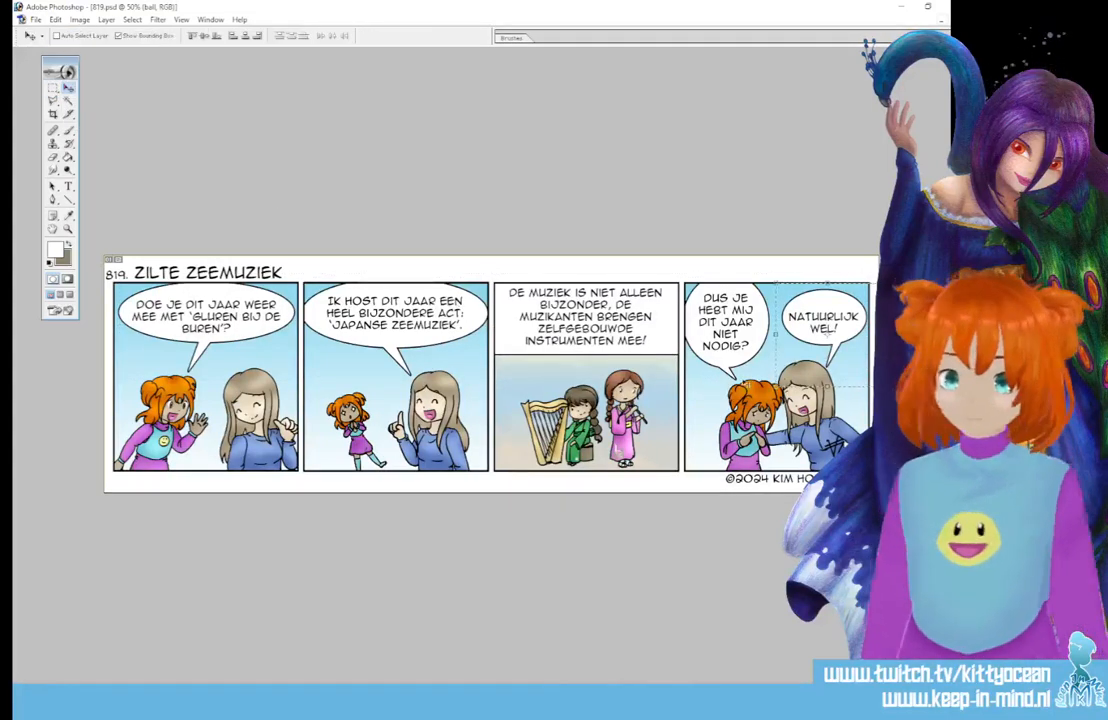
{"action": "key", "text": "ctrl+t"}
{"action": "left_click_drag", "start_coordinate": [827, 385], "coordinate": [827, 376]}
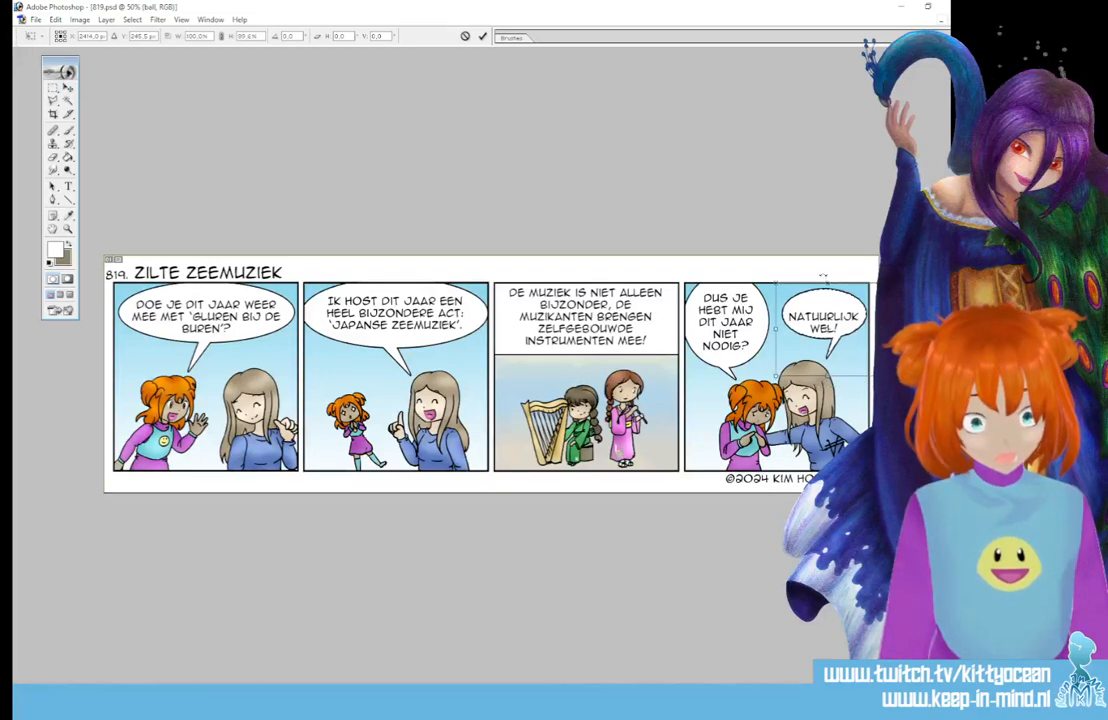
{"action": "left_click_drag", "start_coordinate": [827, 283], "coordinate": [771, 288]}
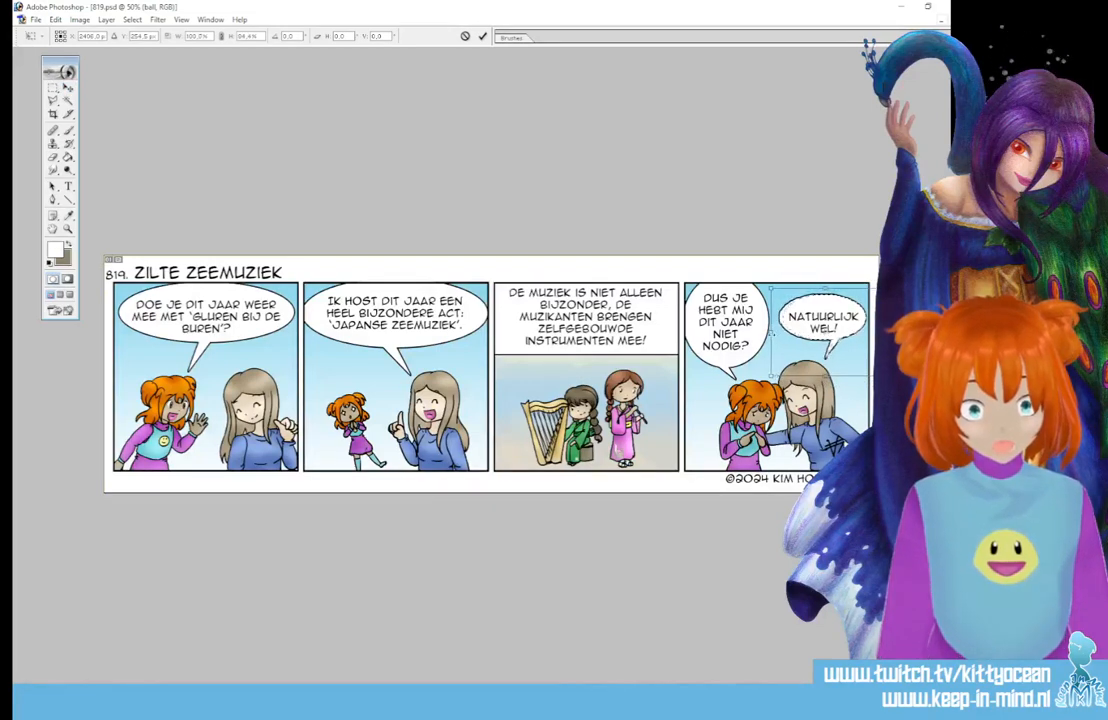
{"action": "left_click_drag", "start_coordinate": [877, 332], "coordinate": [883, 332]}
{"action": "left_click_drag", "start_coordinate": [827, 288], "coordinate": [827, 291]}
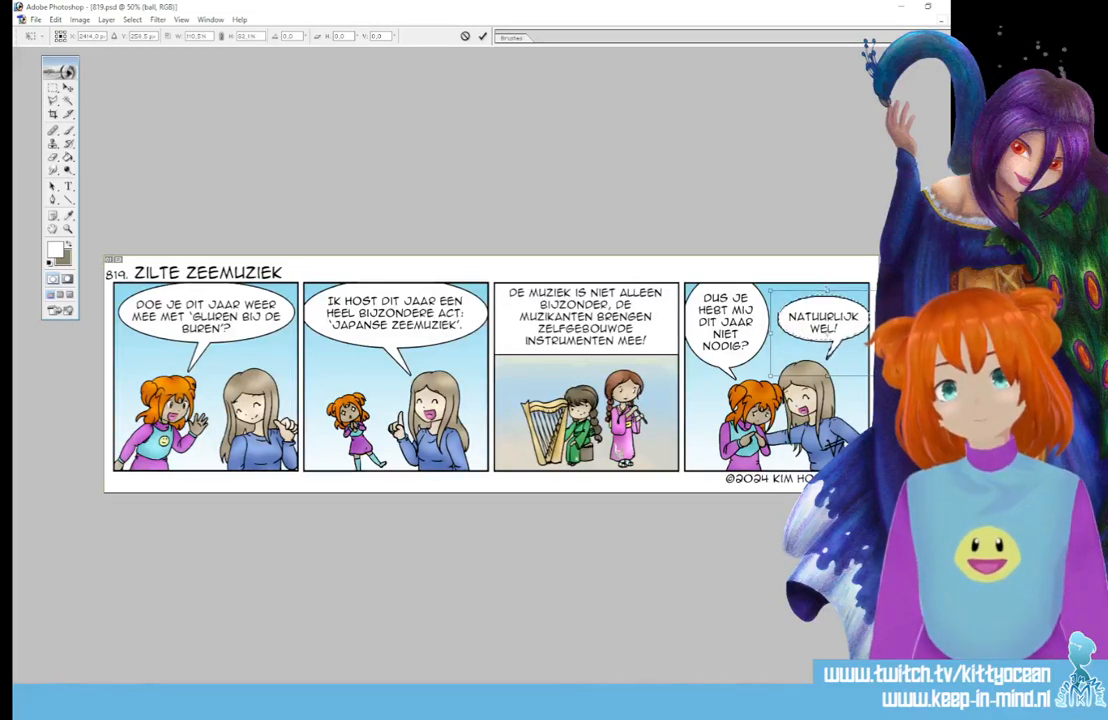
{"action": "left_click_drag", "start_coordinate": [828, 376], "coordinate": [829, 373]}
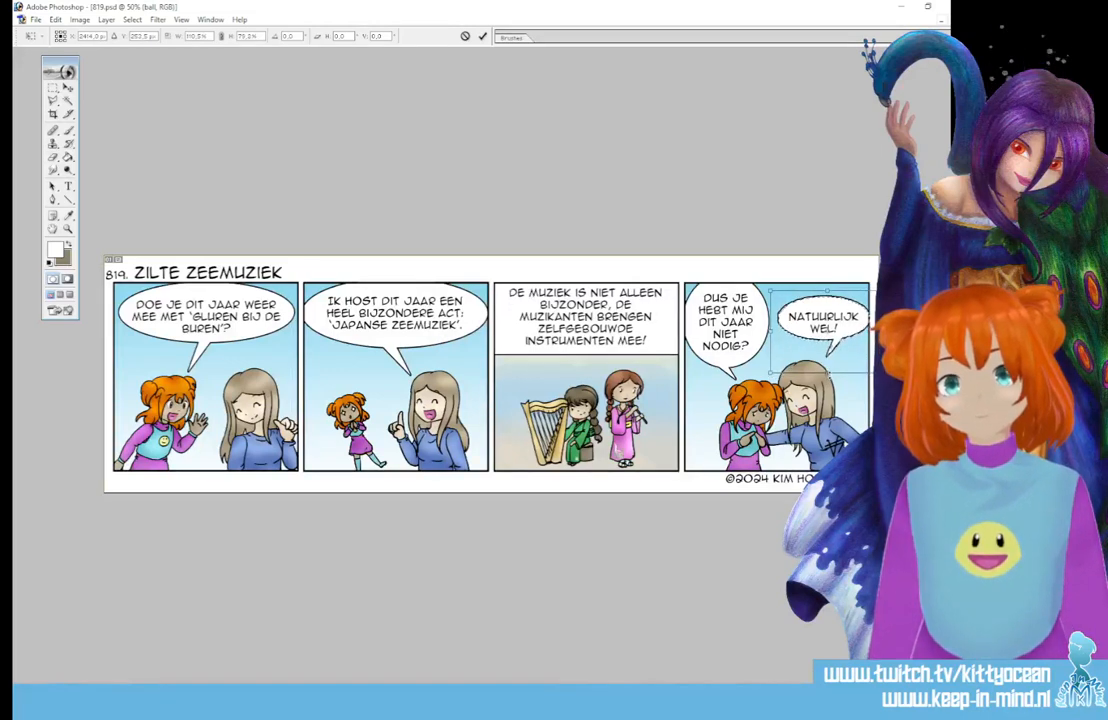
{"action": "left_click_drag", "start_coordinate": [883, 318], "coordinate": [877, 317]}
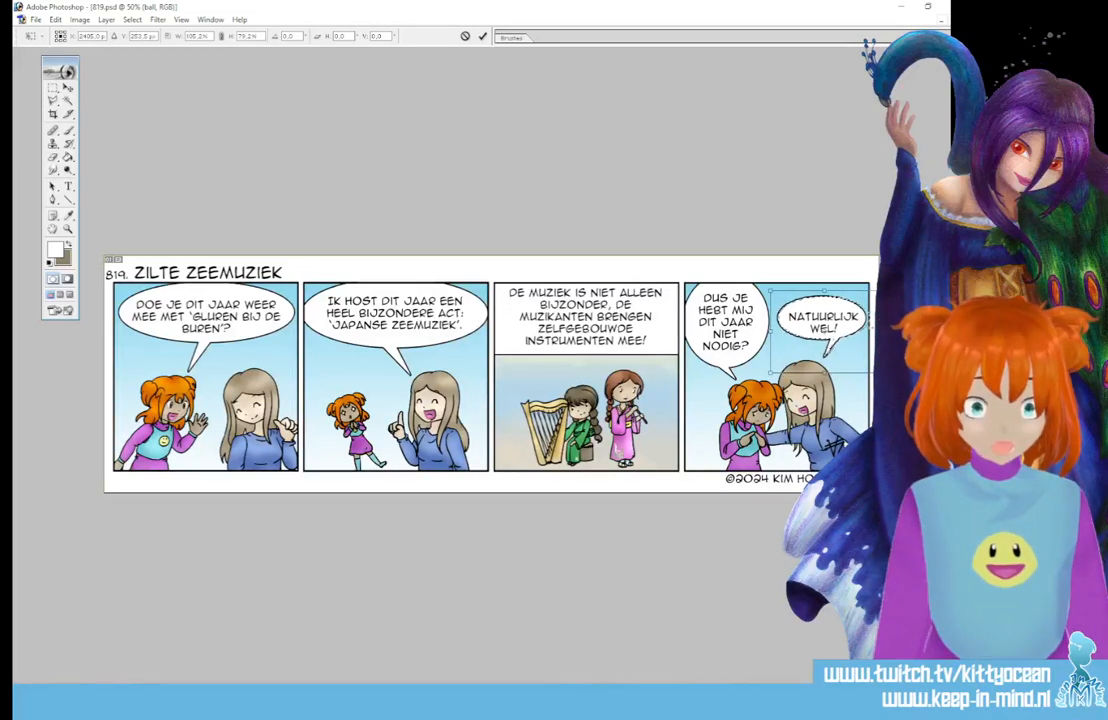
{"action": "left_click", "coordinate": [483, 37]}
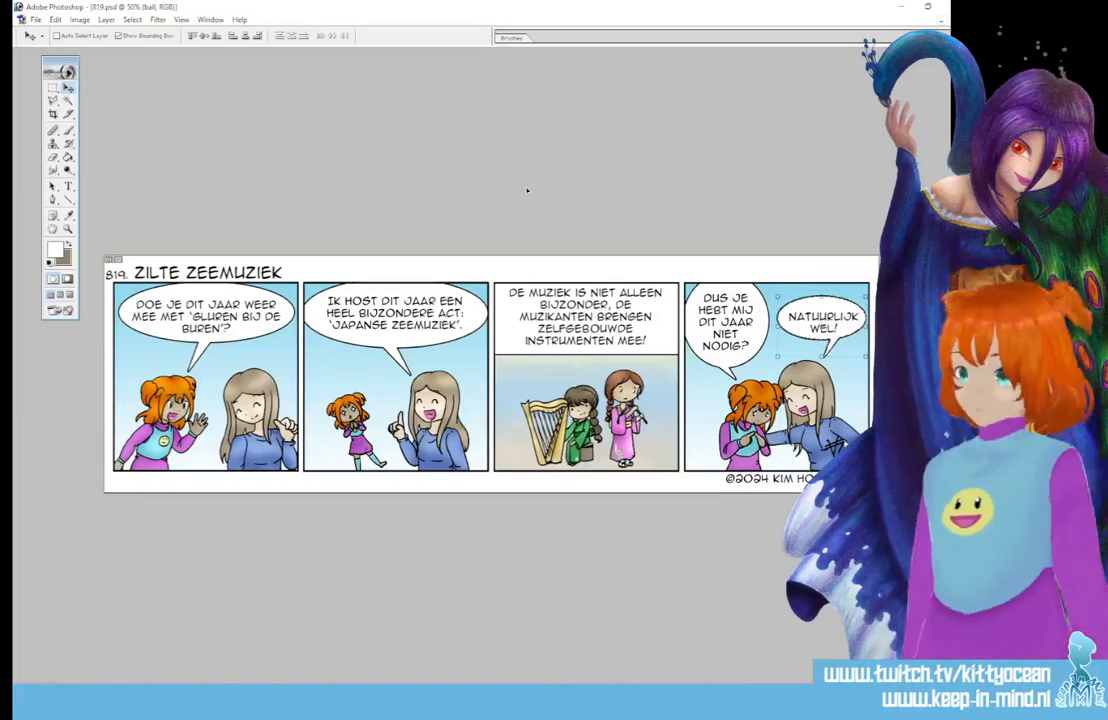
- Nudge the "Natuurlijk wel!" text slightly up to center it in its resized balloon
{"action": "key", "text": "ctrl+e"}
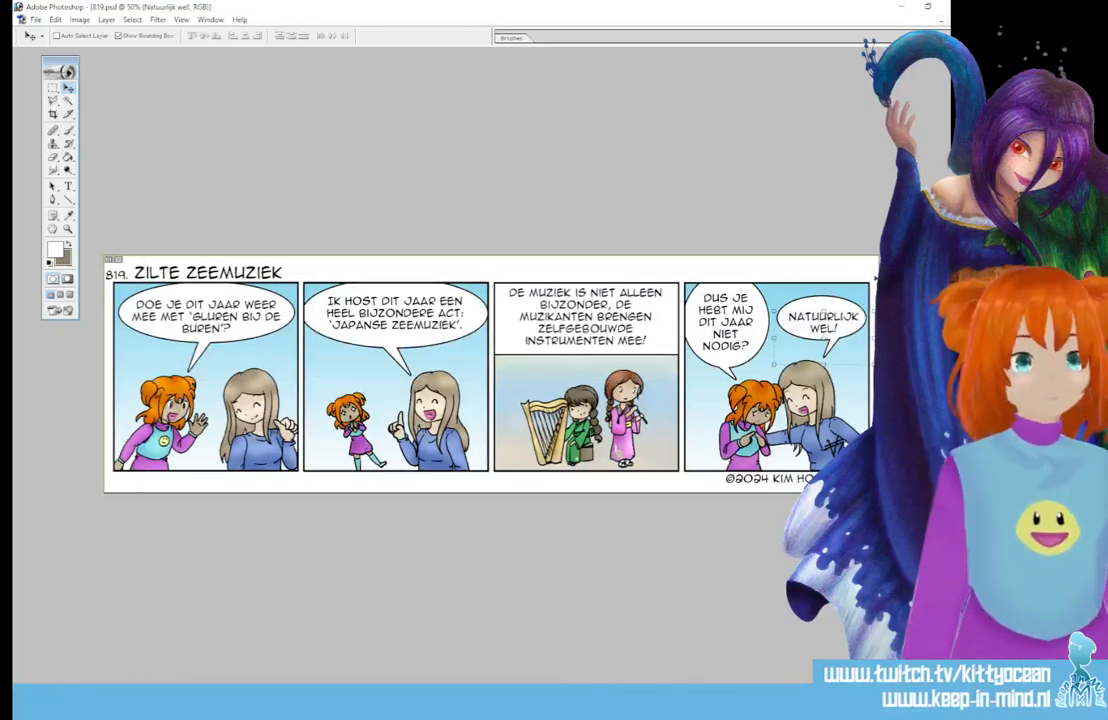
{"action": "left_click_drag", "start_coordinate": [849, 330], "coordinate": [848, 327]}
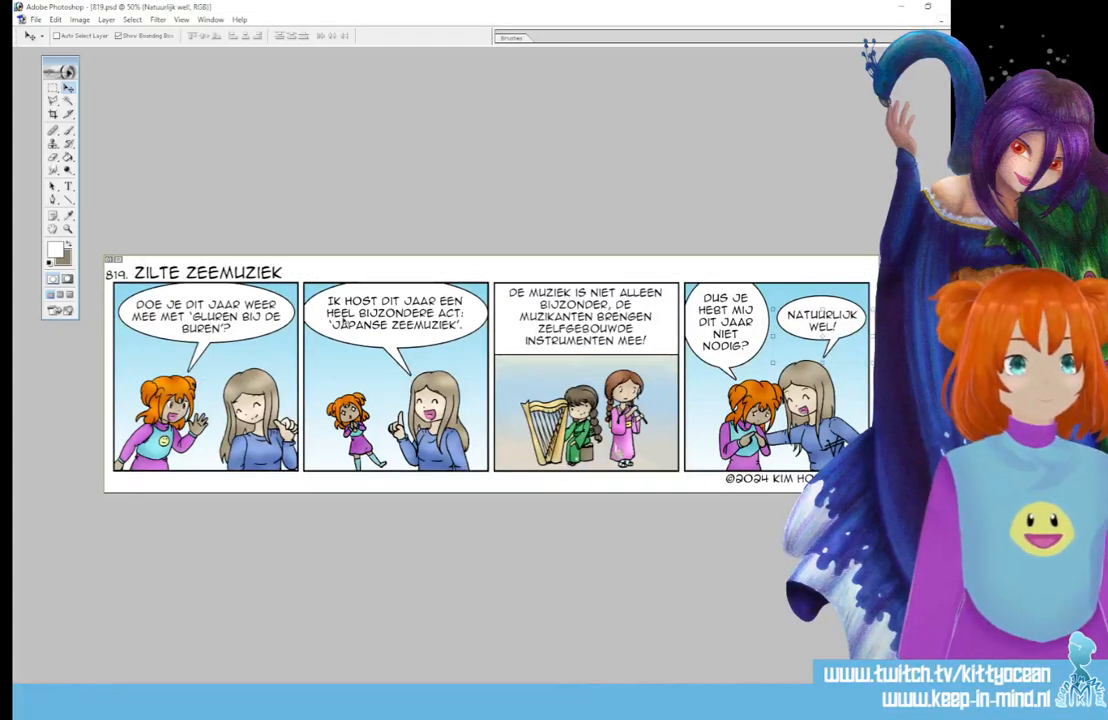
- Hide the text's bounding box by choosing the Brush tool, and capture the whole comic strip with Snipping Tool
{"action": "left_click", "coordinate": [68, 131]}
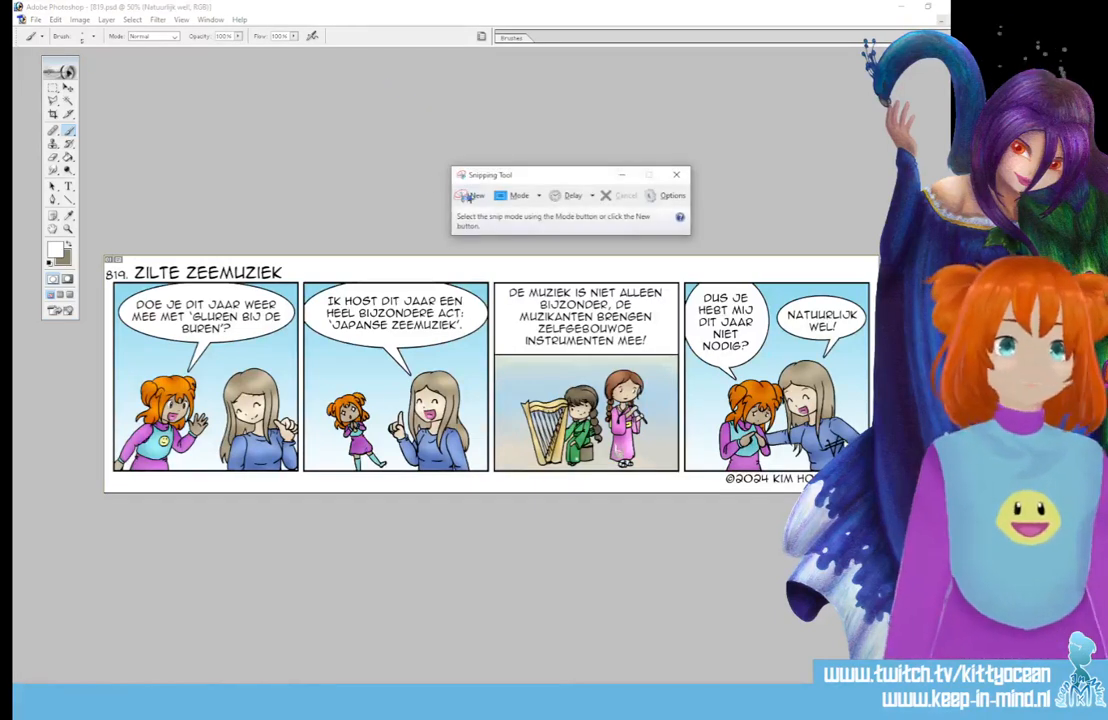
{"action": "left_click", "coordinate": [465, 194]}
{"action": "left_click_drag", "start_coordinate": [100, 252], "coordinate": [881, 495]}
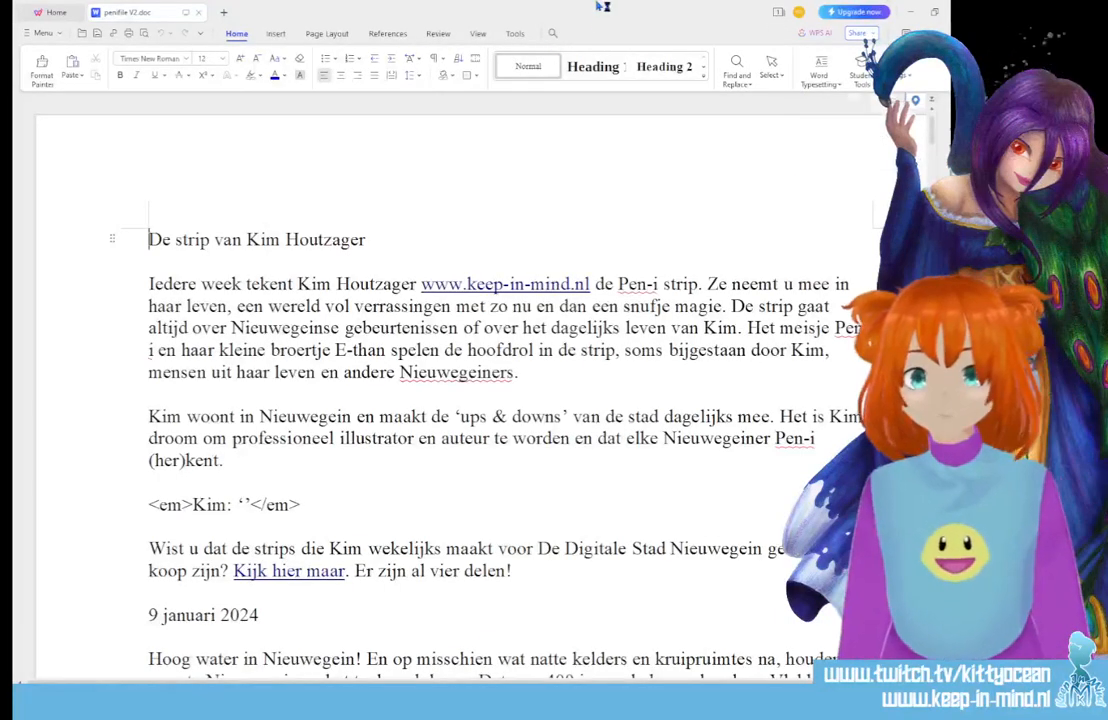
- Bring the penifile V2.doc window in WPS Office back over the comic and maximize it
{"action": "left_click_drag", "start_coordinate": [600, 9], "coordinate": [1100, 245]}
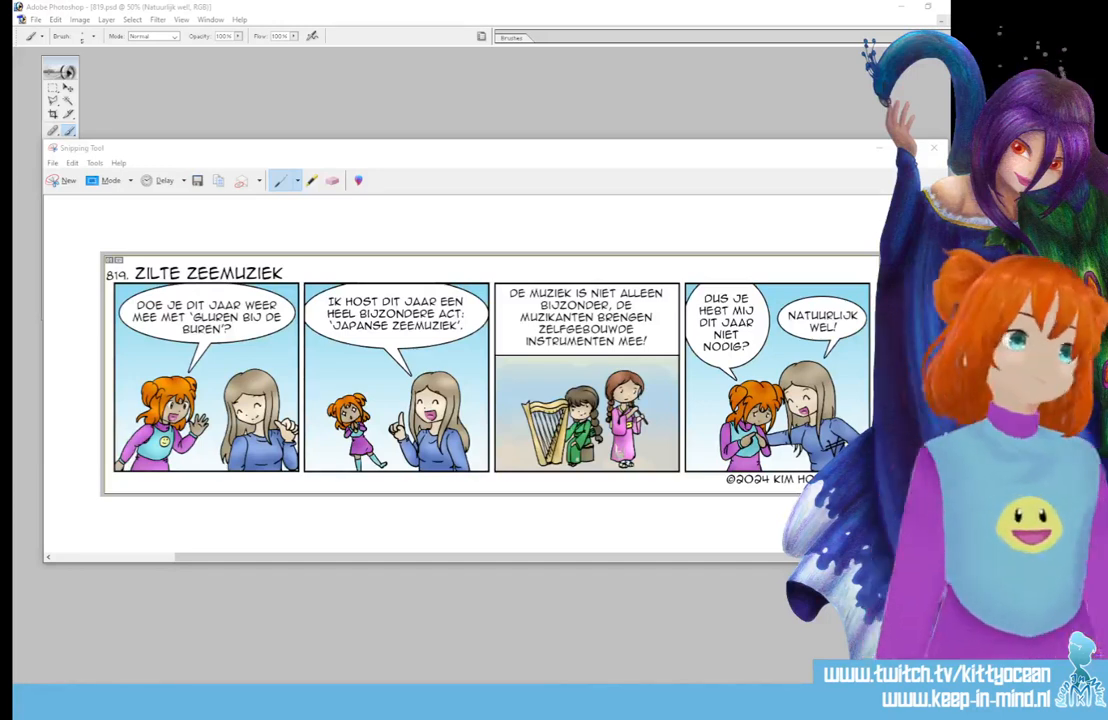
{"action": "left_click_drag", "start_coordinate": [968, 122], "coordinate": [412, 69]}
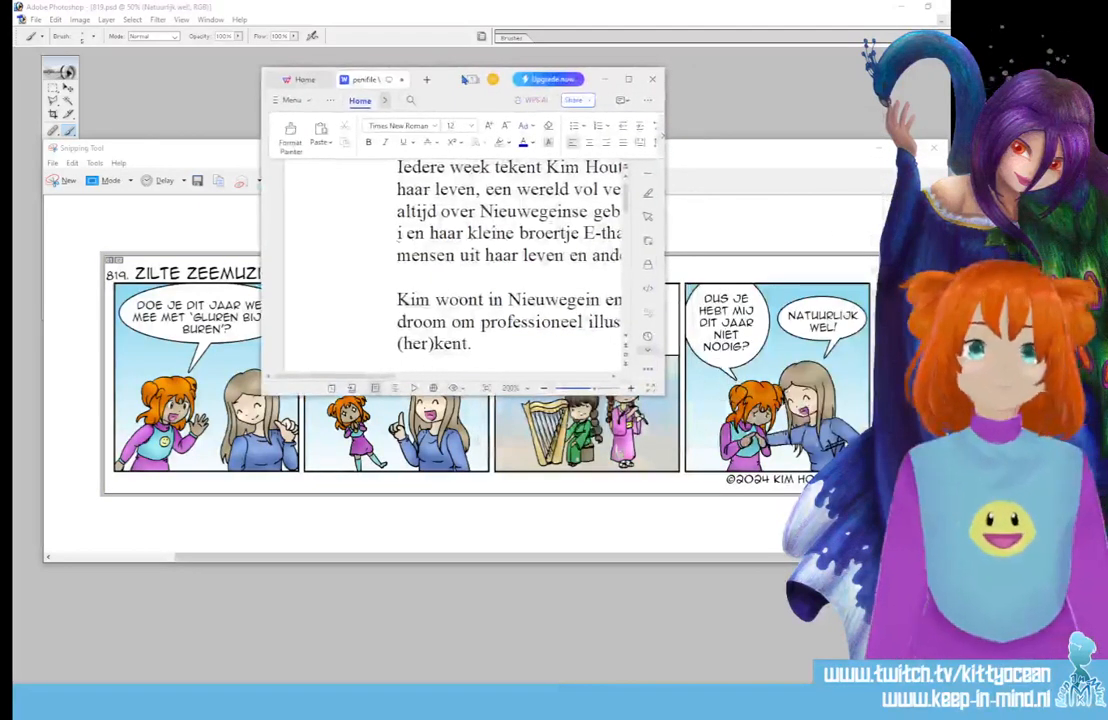
{"action": "double_click", "coordinate": [410, 70]}
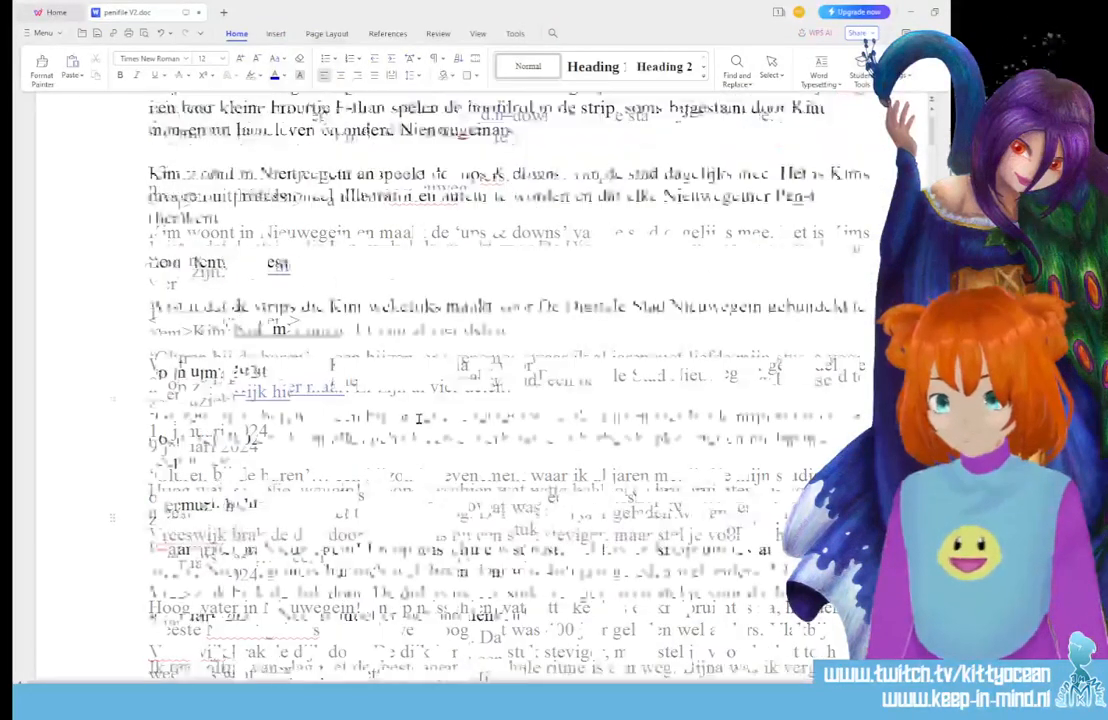
{"action": "scroll", "coordinate": [510, 440], "scroll_direction": "down", "scroll_amount": 3}
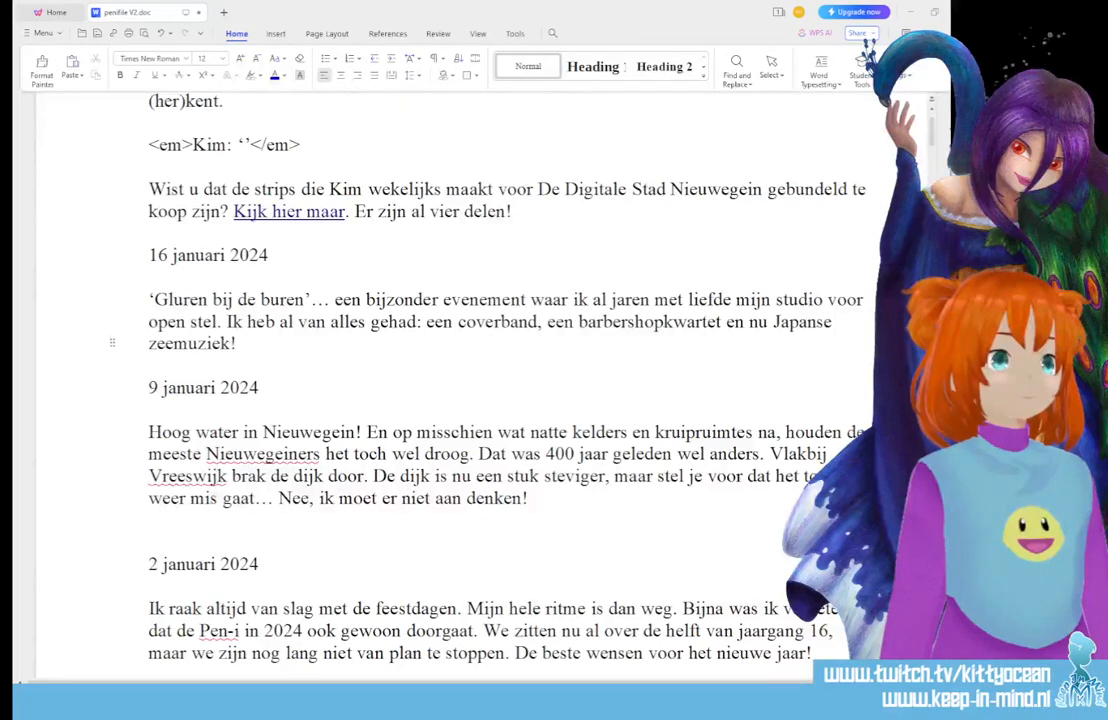
{"action": "left_click", "coordinate": [269, 341]}
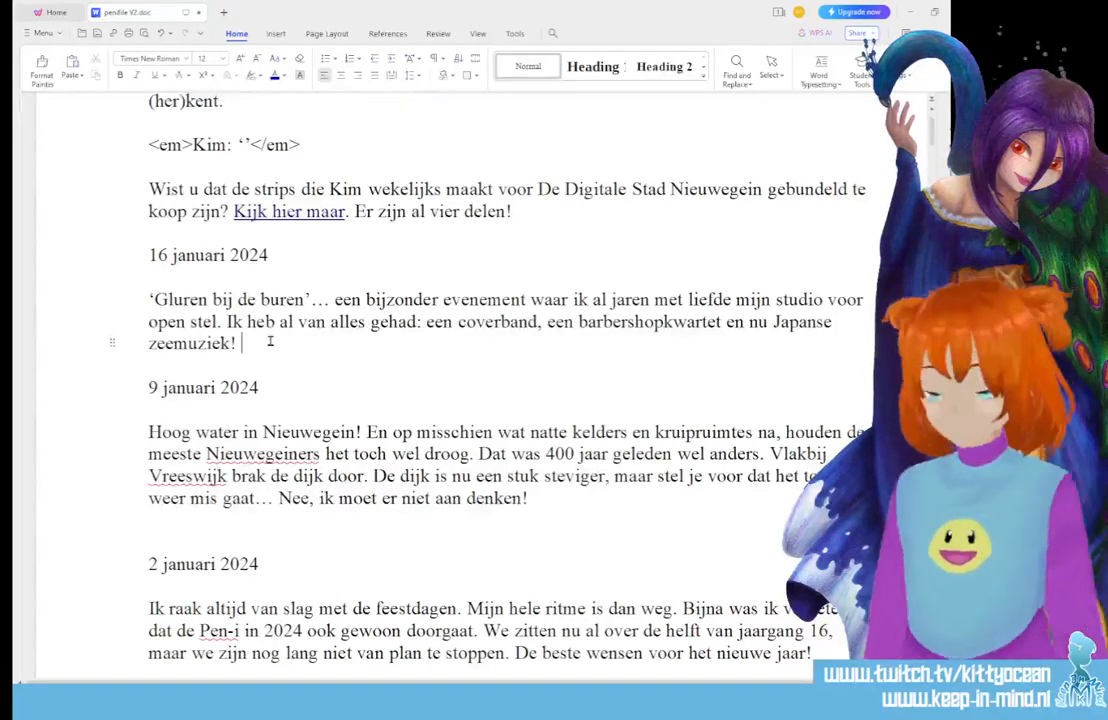
{"action": "type", "text": "Dat wil je"}
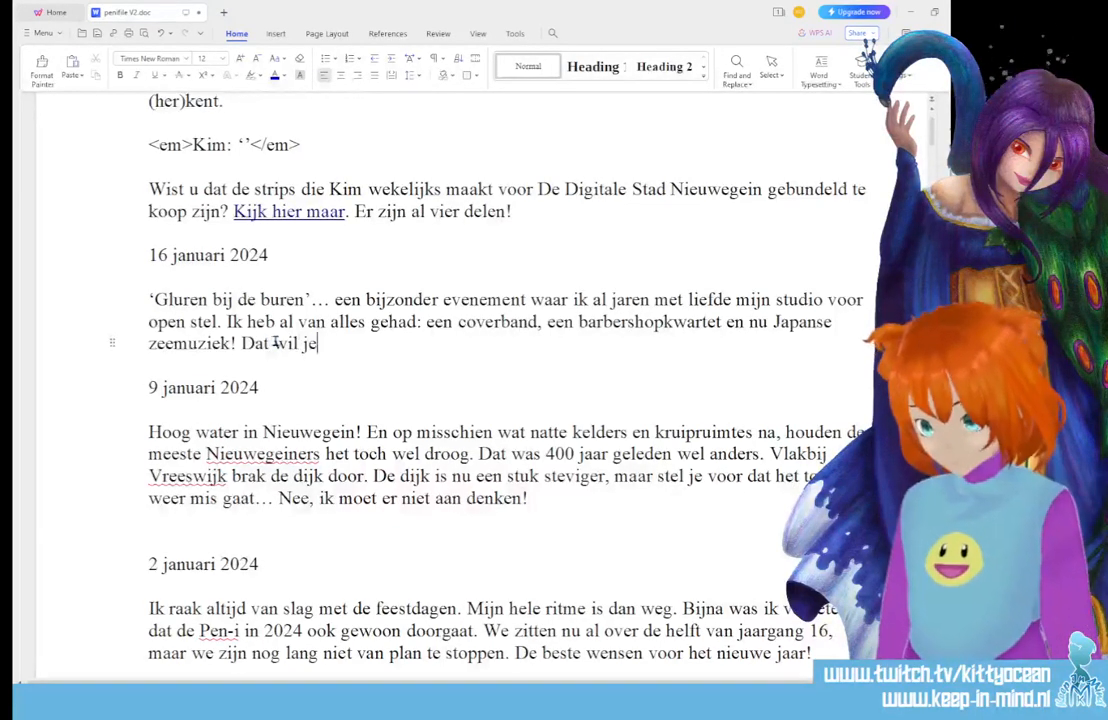
{"action": "type", "text": " toch niet missen"}
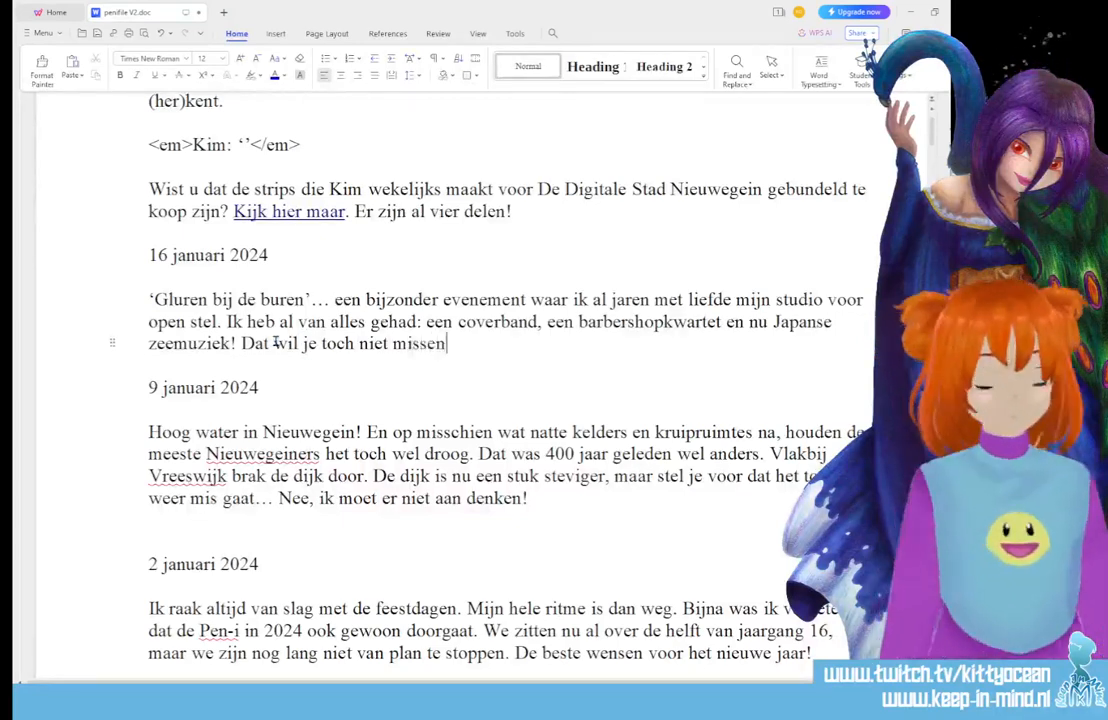
{"action": "type", "text": "?"}
{"action": "key", "text": "Return"}
{"action": "type", "text": "https://glurenbijdeburen.nl/nl/programma/nieuwegein#176"}
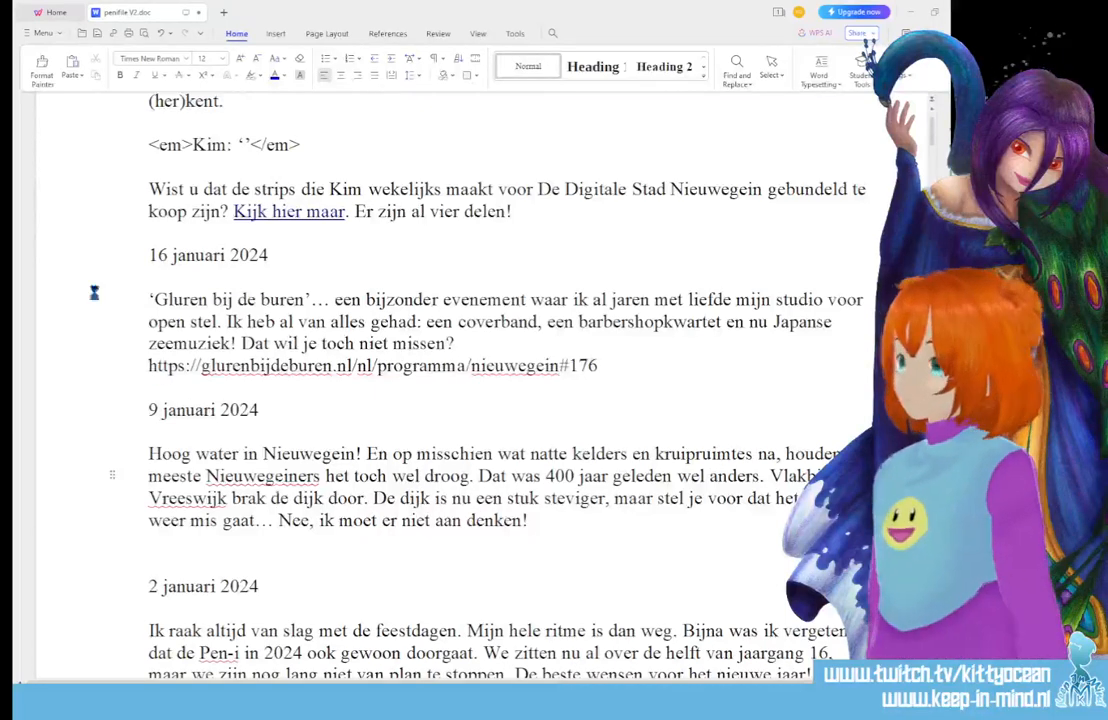
{"action": "key", "text": "ctrl+s"}
{"action": "left_click", "coordinate": [670, 203]}
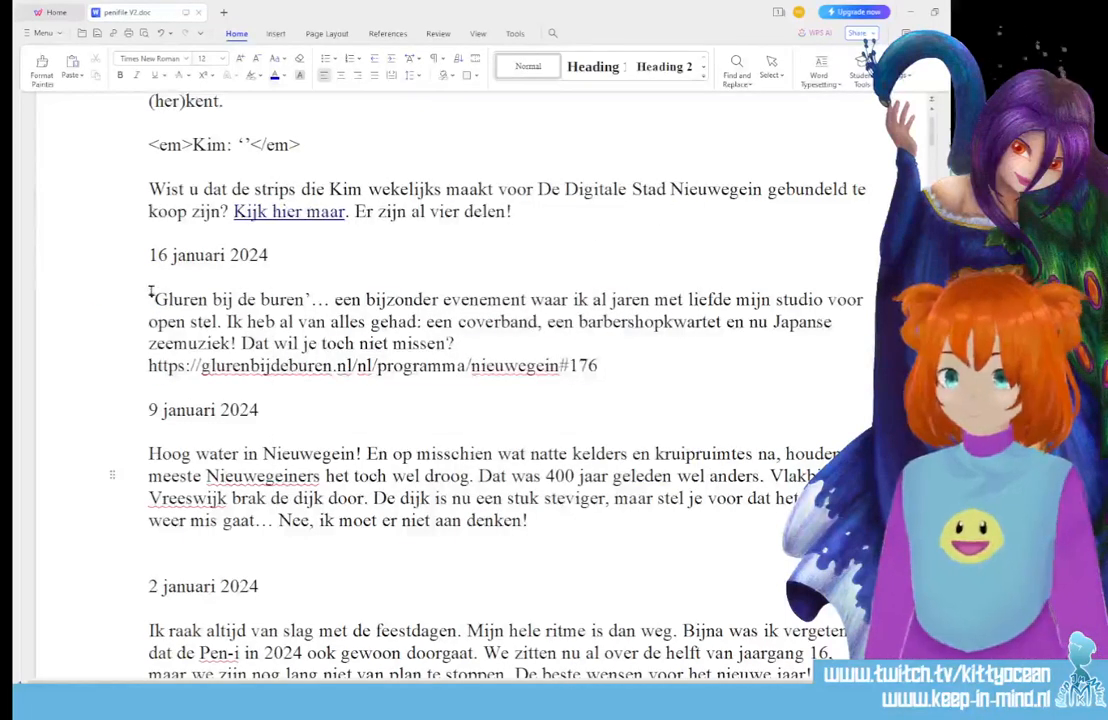
{"action": "left_click_drag", "start_coordinate": [150, 298], "coordinate": [640, 368]}
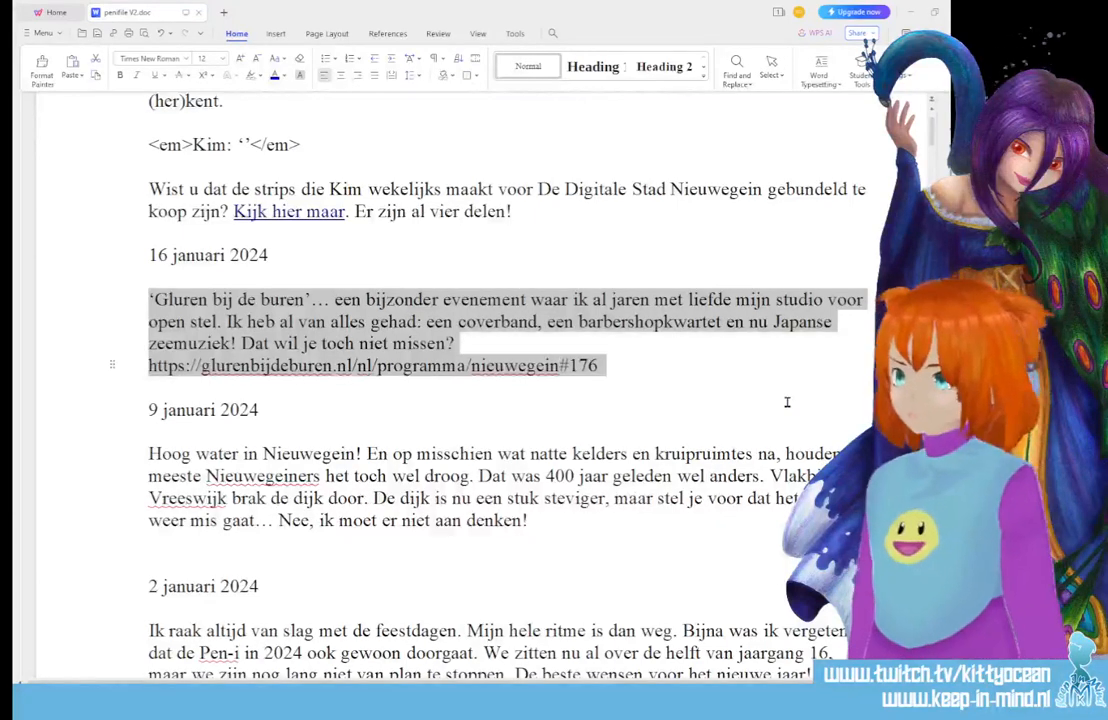
{"action": "left_click", "coordinate": [460, 453]}
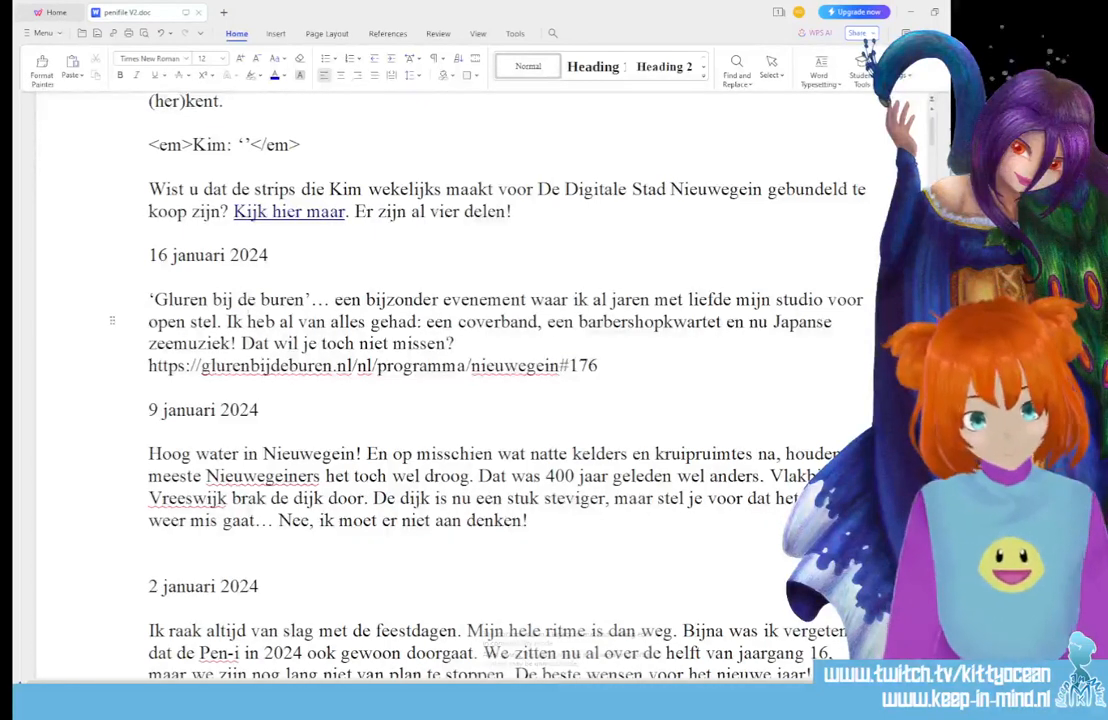
{"action": "key", "text": "alt+Tab"}
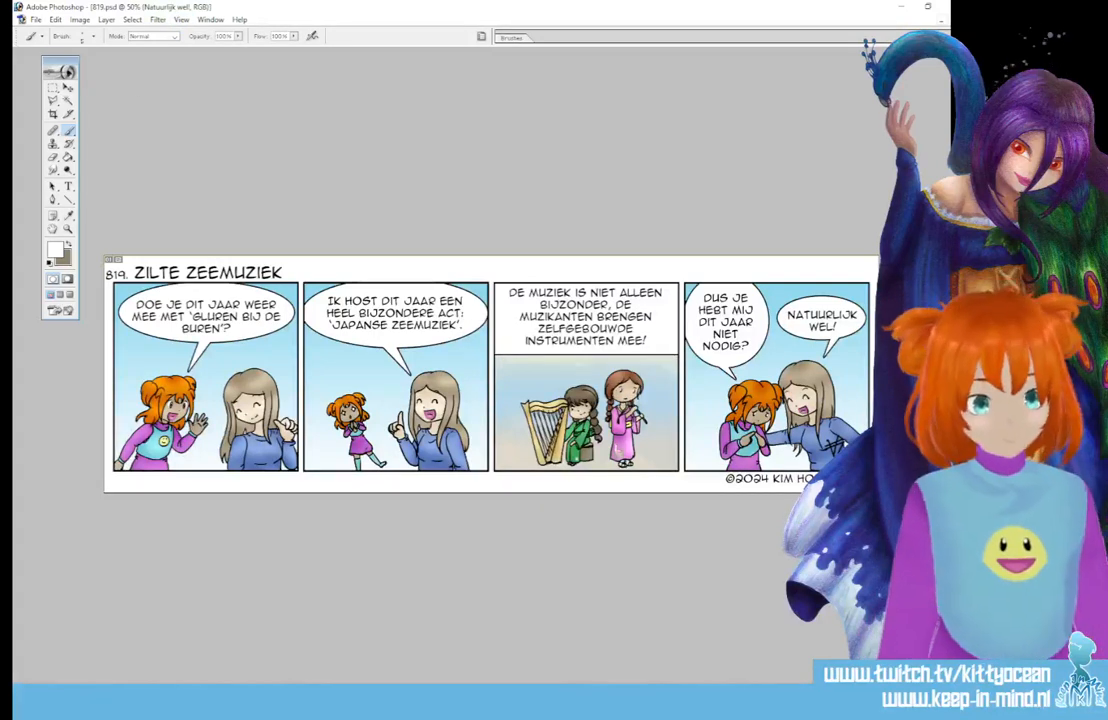
{"action": "left_click", "coordinate": [500, 700]}
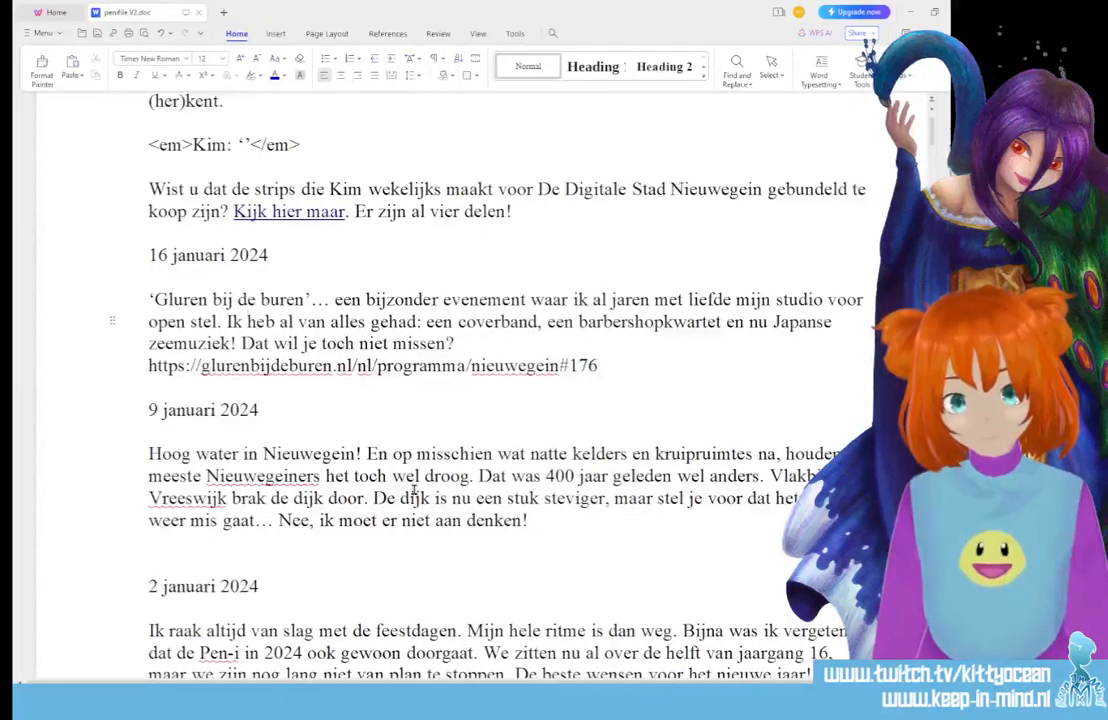
- Join "open stel" into "openstel" in the 16 januari 2024 entry and check the spelling suggestions for it
{"action": "left_click", "coordinate": [186, 322]}
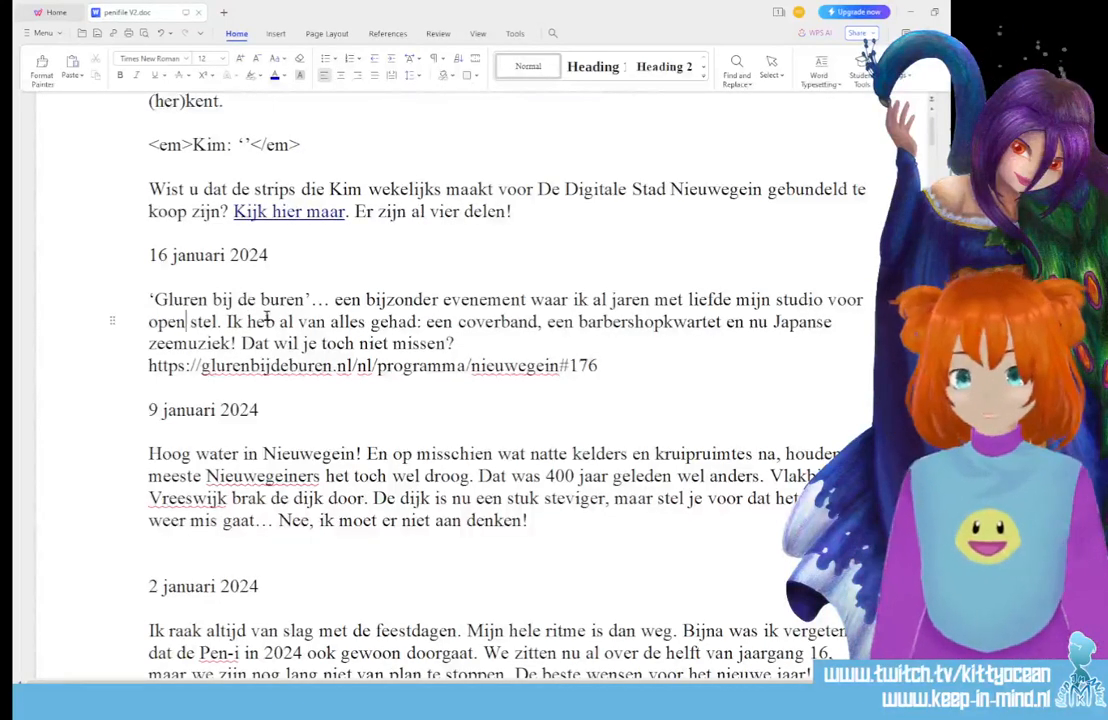
{"action": "key", "text": "Delete"}
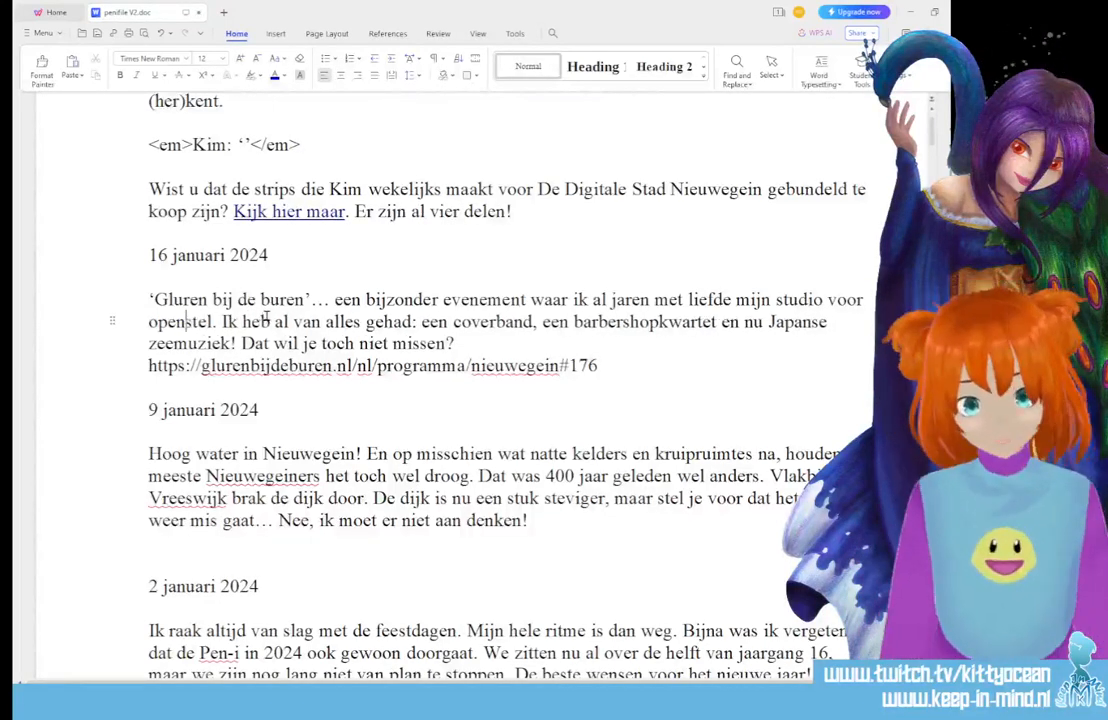
{"action": "right_click", "coordinate": [175, 323]}
{"action": "left_click", "coordinate": [160, 325]}
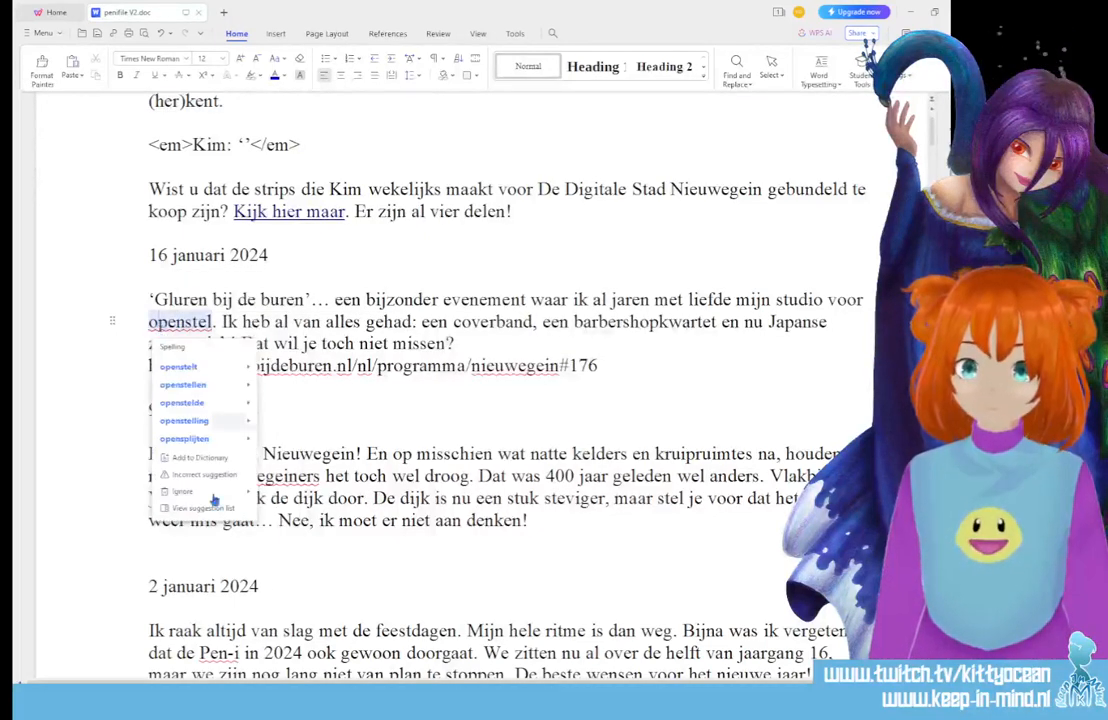
{"action": "left_click", "coordinate": [330, 500]}
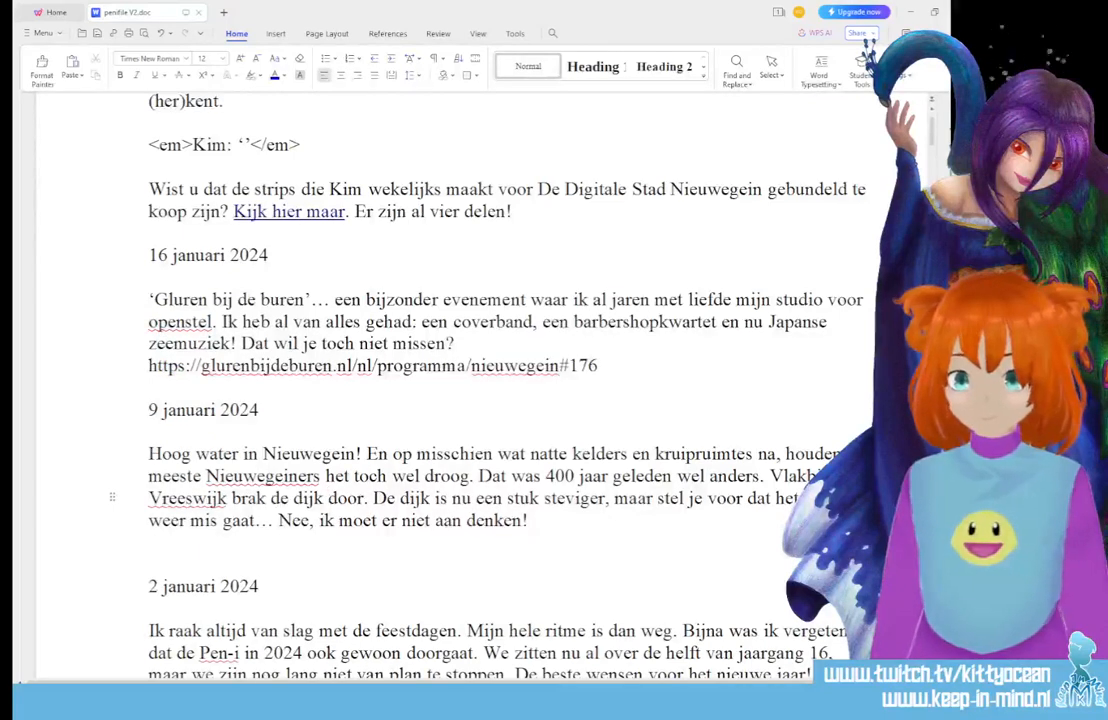
- Switch to Photoshop and export the strip for web as a High quality JPEG named 819 in the "Jaar 16 - 2023 -2024 - 781 - 833" folder
{"action": "mouse_move", "coordinate": [161, 702]}
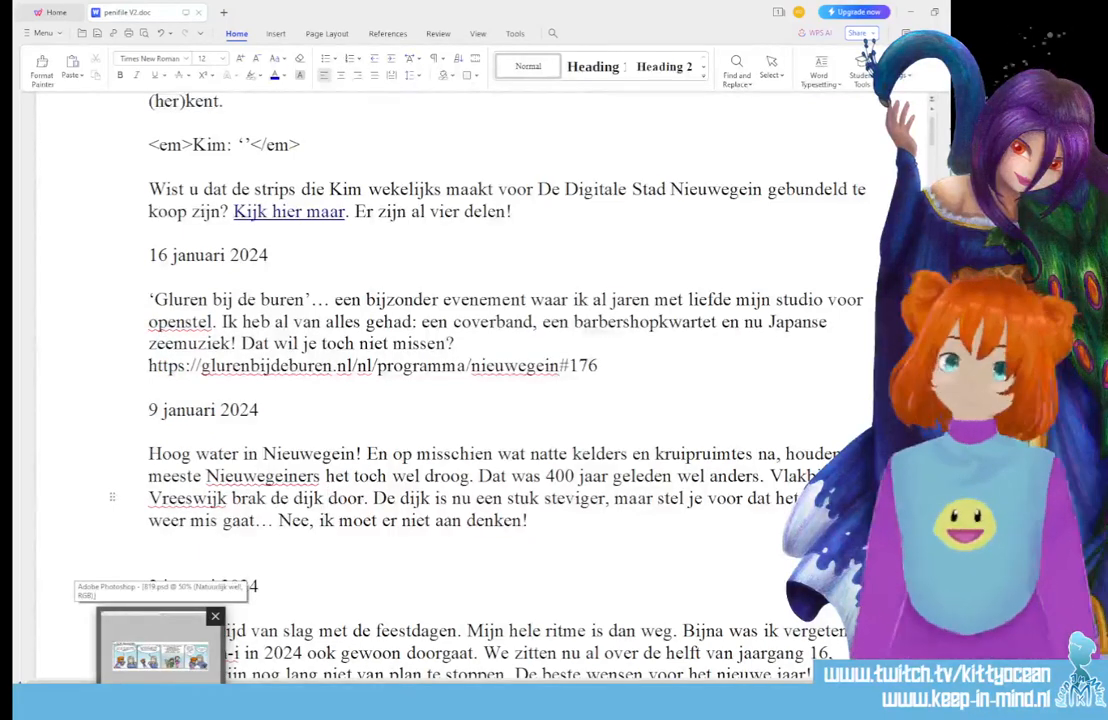
{"action": "left_click", "coordinate": [160, 652]}
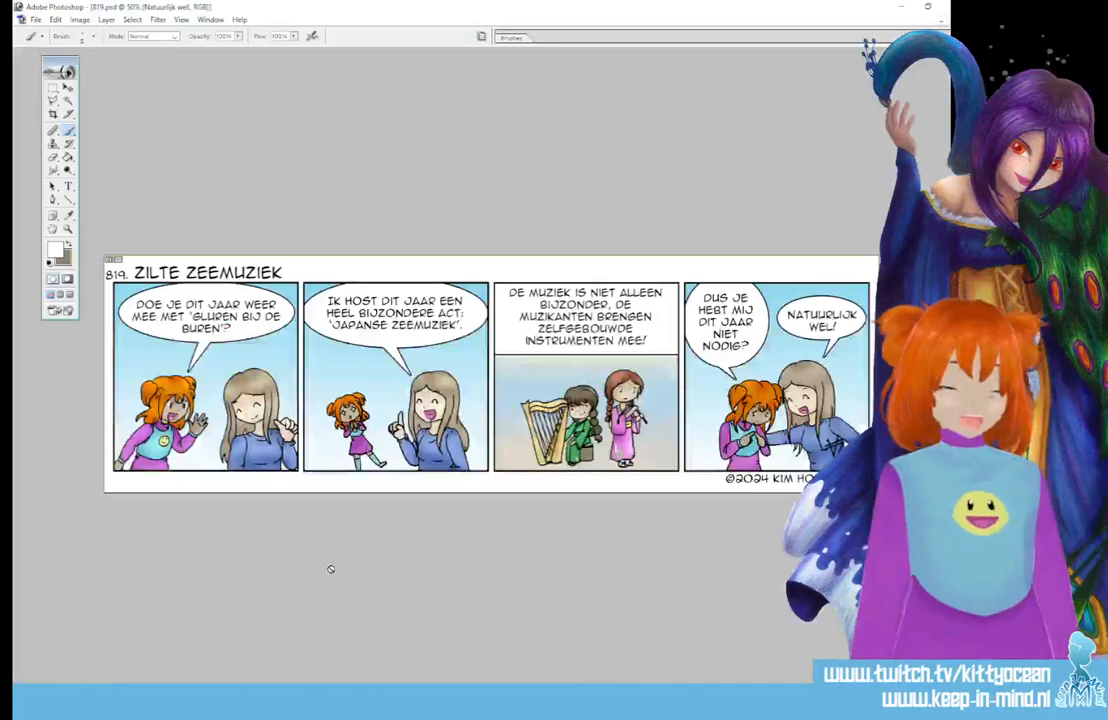
{"action": "left_click", "coordinate": [35, 19]}
{"action": "left_click", "coordinate": [104, 143]}
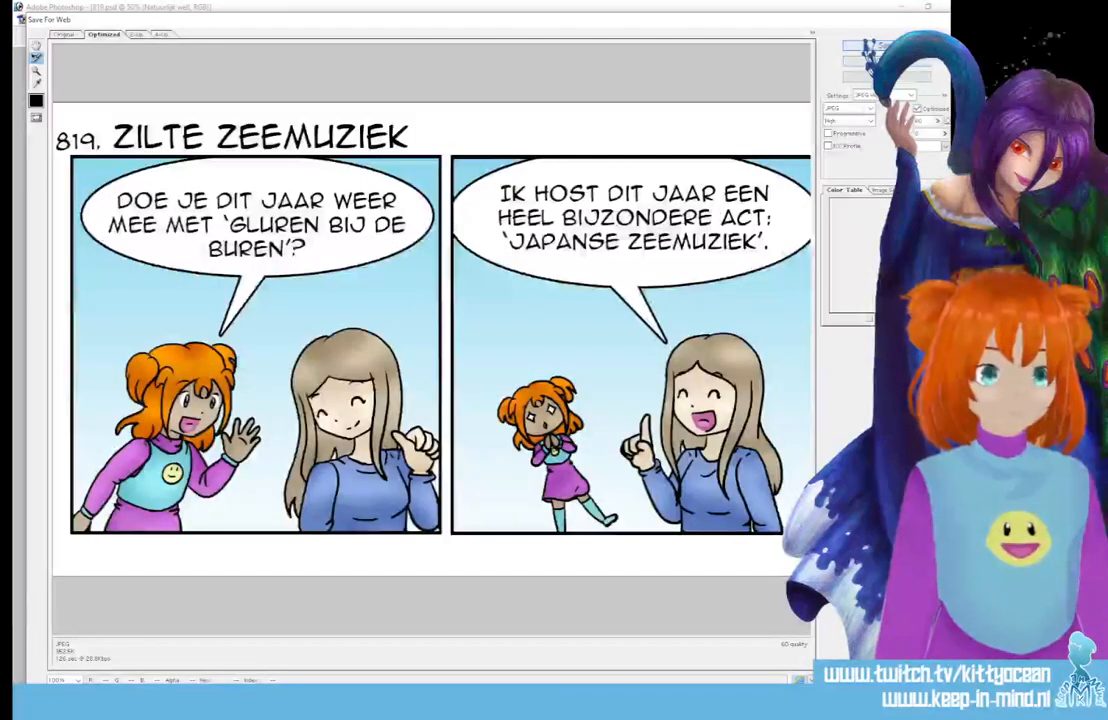
{"action": "left_click", "coordinate": [870, 46]}
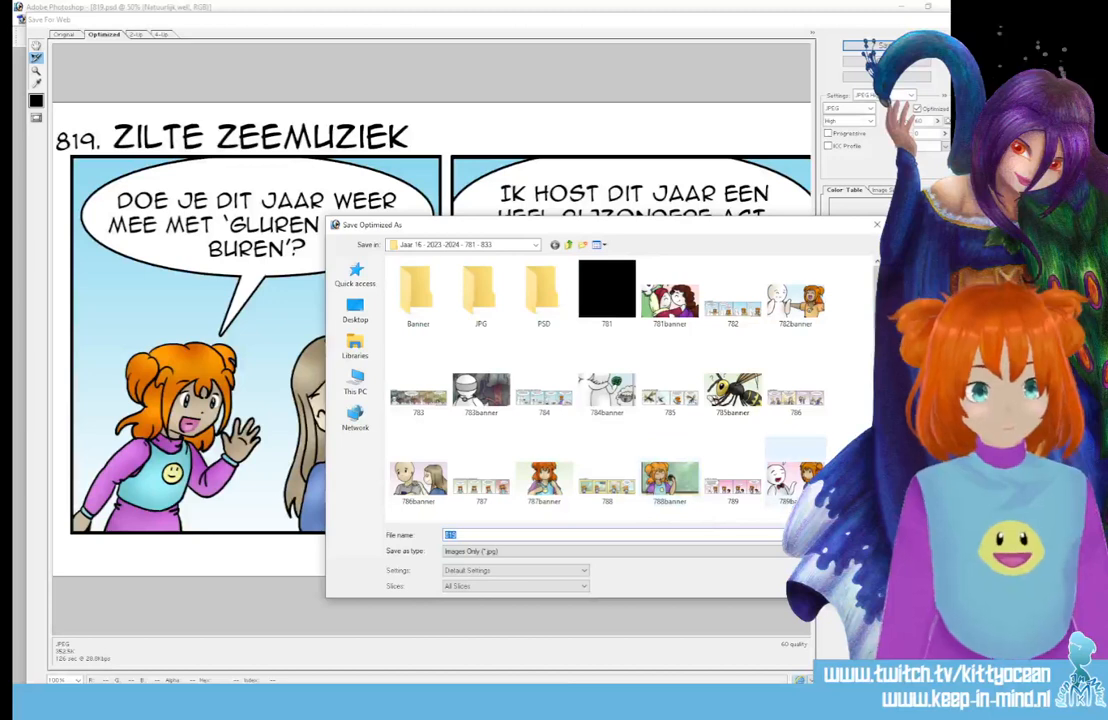
{"action": "key", "text": "Return"}
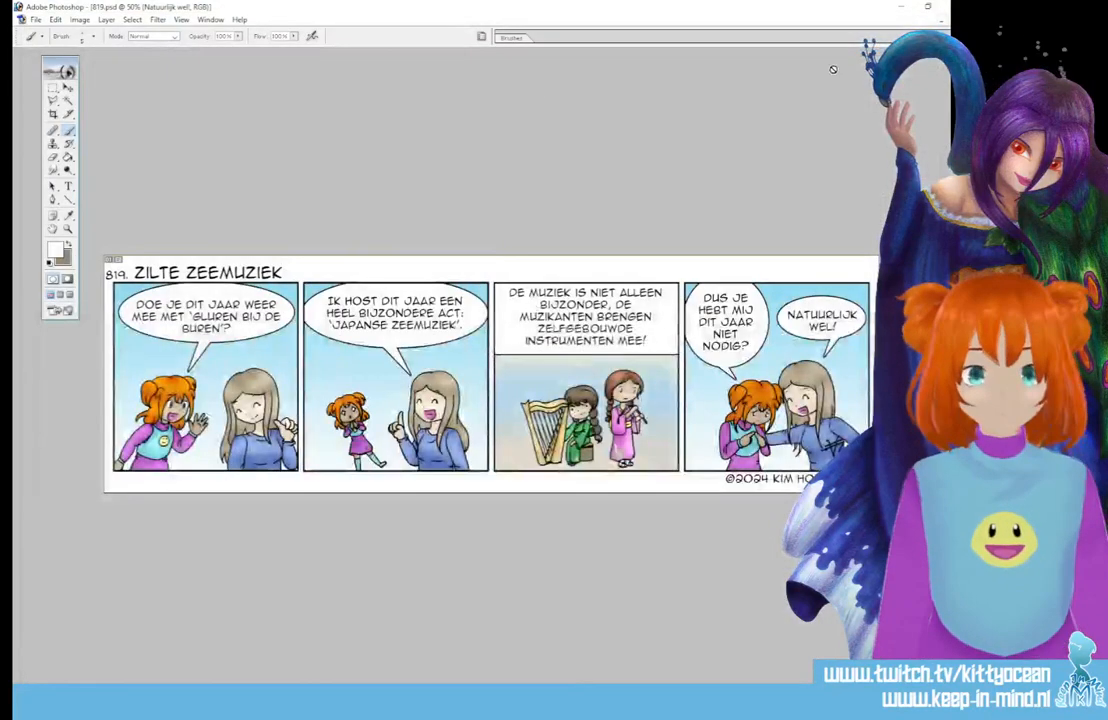
- Close 819.psd with its changes saved, and arrange 819.jpg beside NewBanner2023.psd as separate windows
{"action": "left_click", "coordinate": [961, 20]}
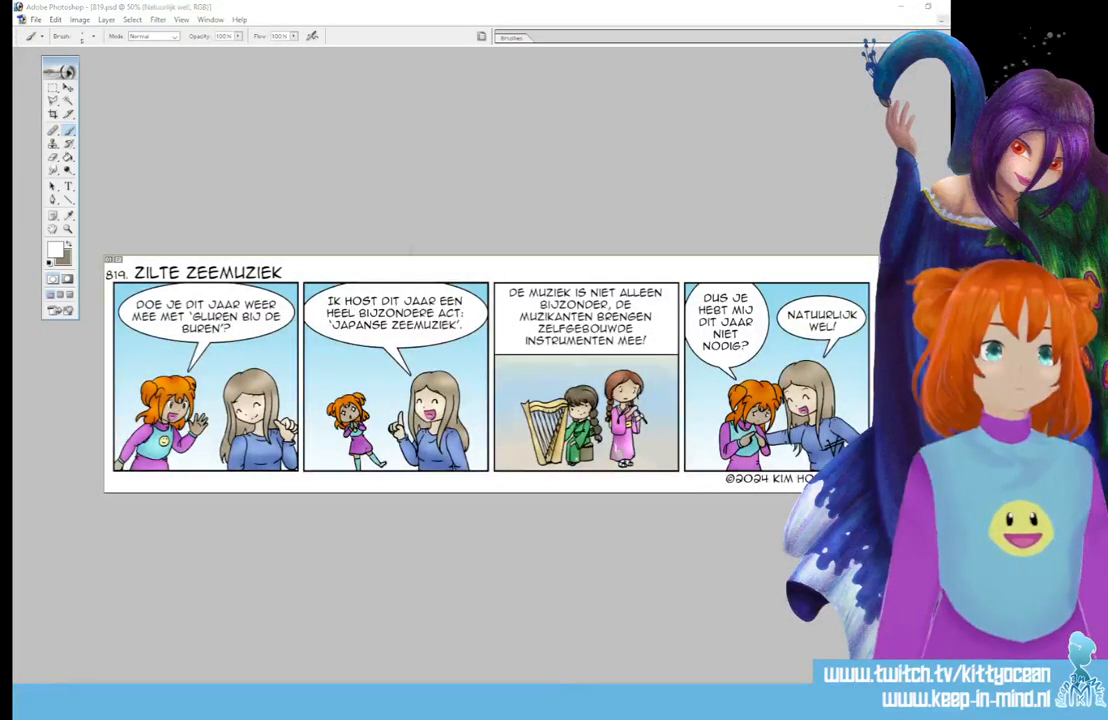
{"action": "left_click", "coordinate": [463, 270]}
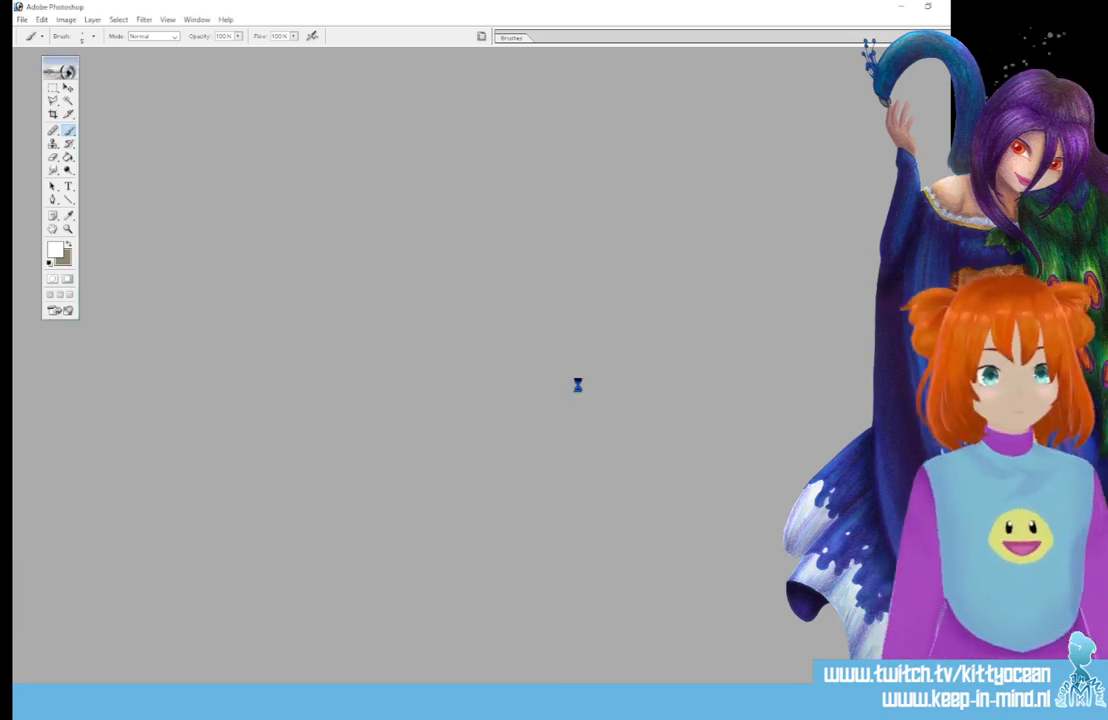
{"action": "left_click", "coordinate": [275, 60]}
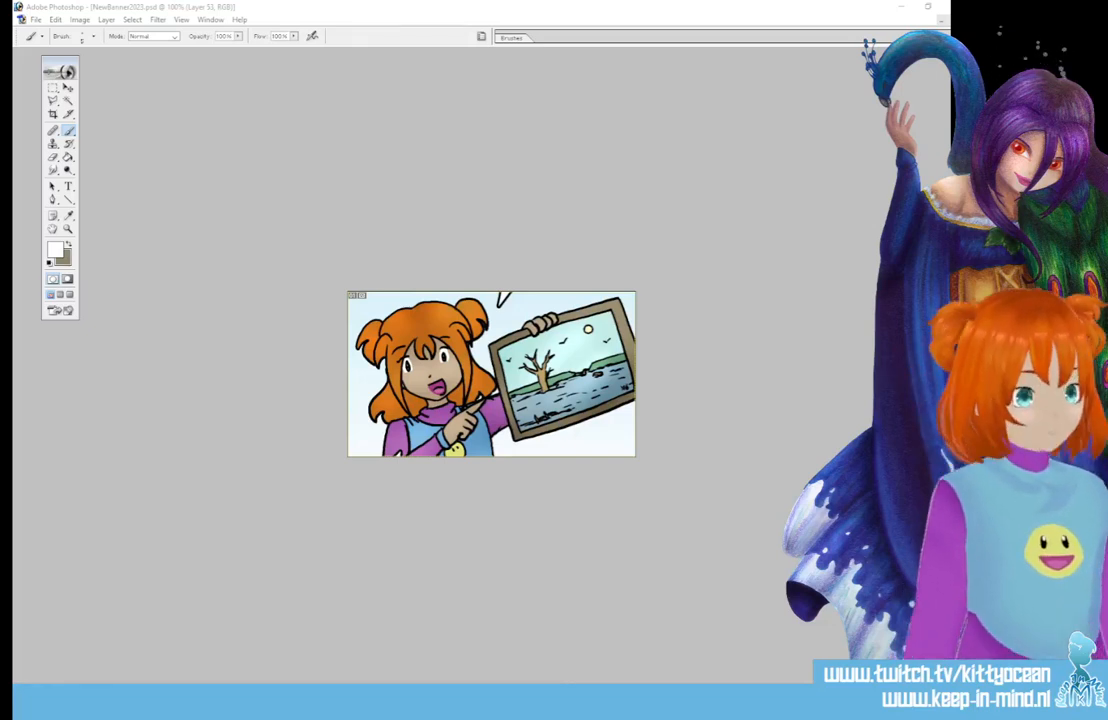
{"action": "left_click_drag", "start_coordinate": [593, 621], "coordinate": [596, 619]}
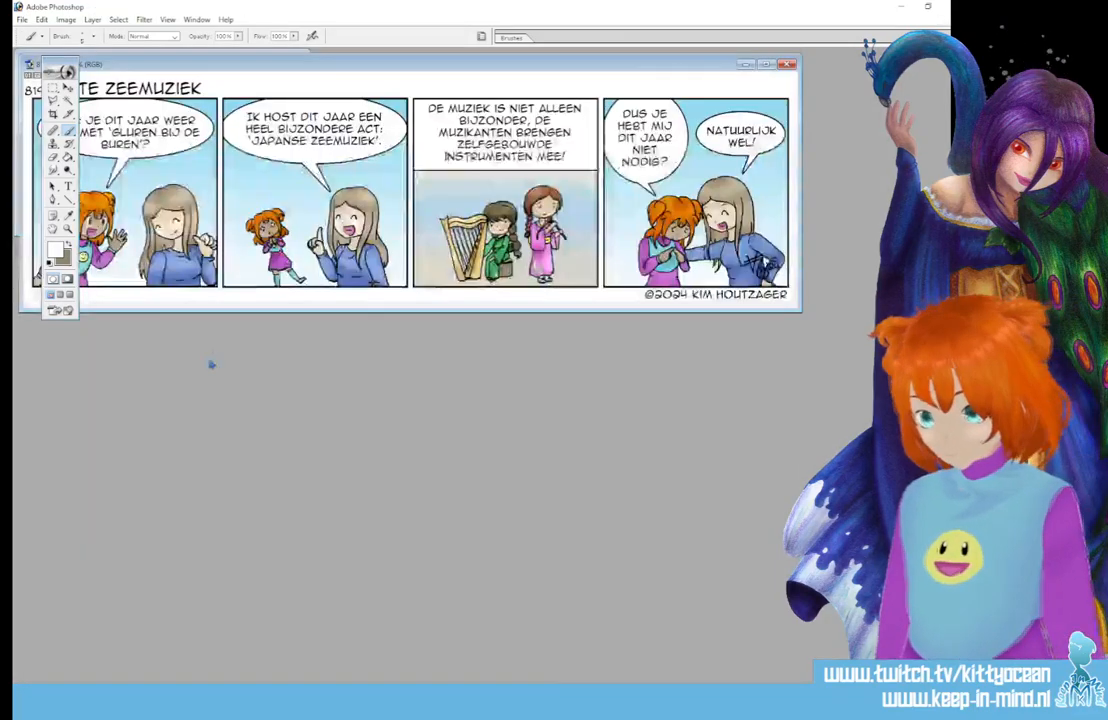
{"action": "left_click_drag", "start_coordinate": [205, 64], "coordinate": [356, 298]}
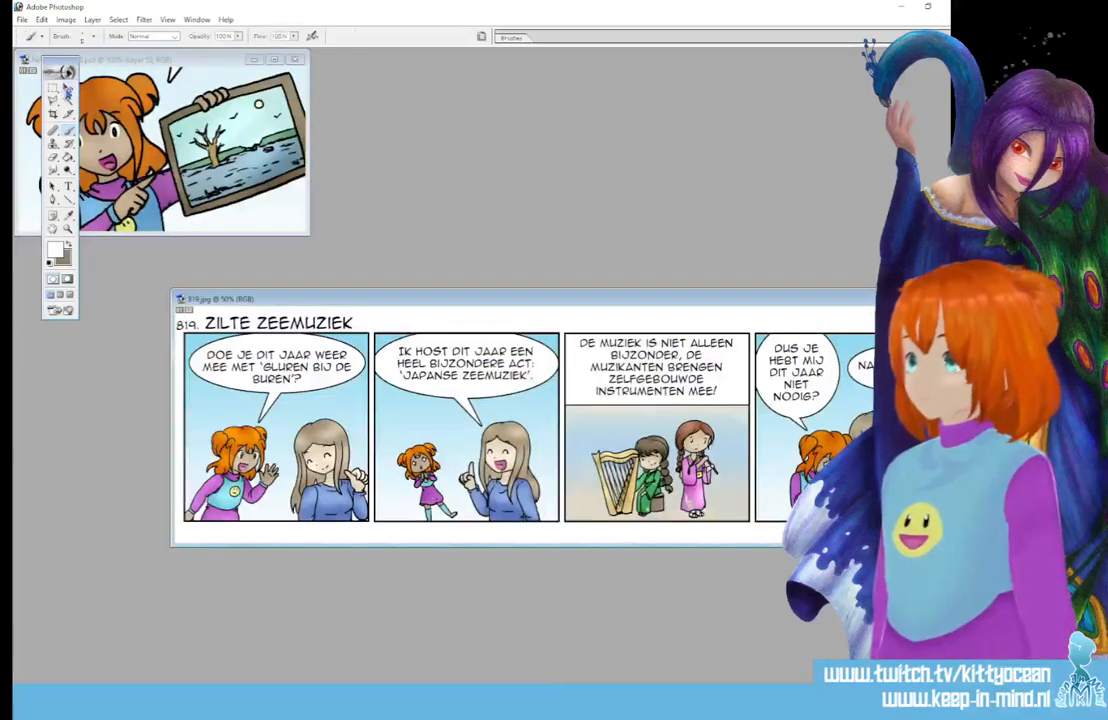
- Copy the 819.jpg strip into NewBanner2023.psd and position it so the harp and flute players fill the banner
{"action": "left_click", "coordinate": [68, 88]}
{"action": "left_click_drag", "start_coordinate": [452, 417], "coordinate": [180, 175]}
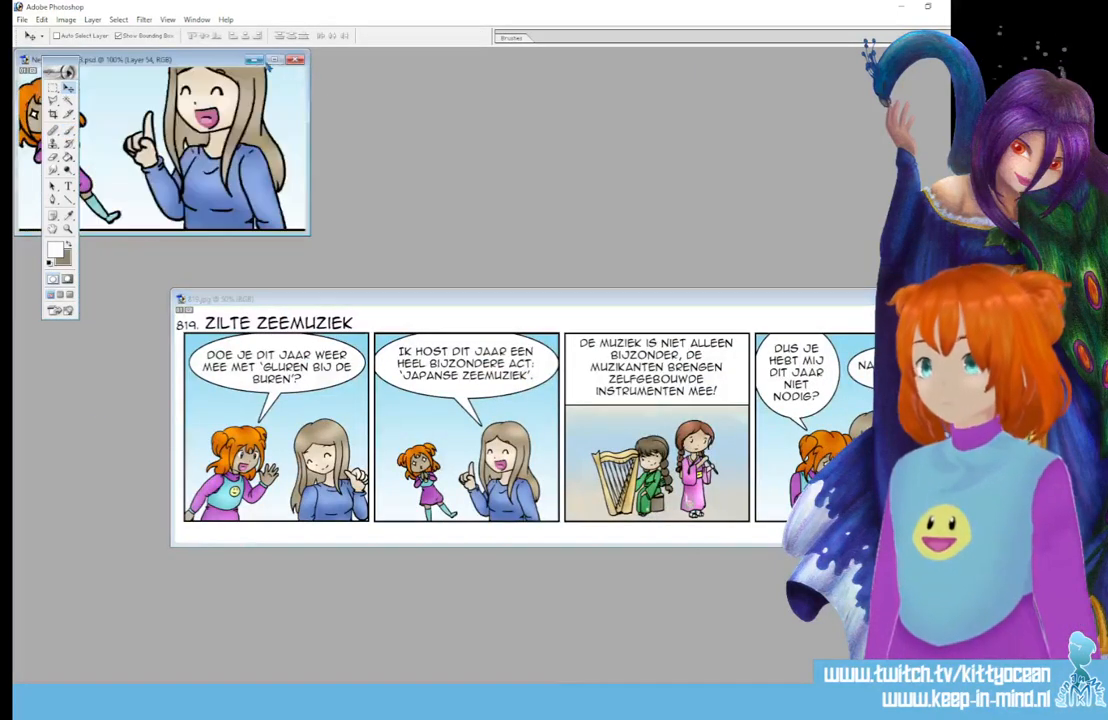
{"action": "left_click", "coordinate": [273, 59]}
{"action": "left_click_drag", "start_coordinate": [531, 381], "coordinate": [274, 338]}
{"action": "left_click_drag", "start_coordinate": [450, 350], "coordinate": [358, 428]}
{"action": "key", "text": "ctrl+t"}
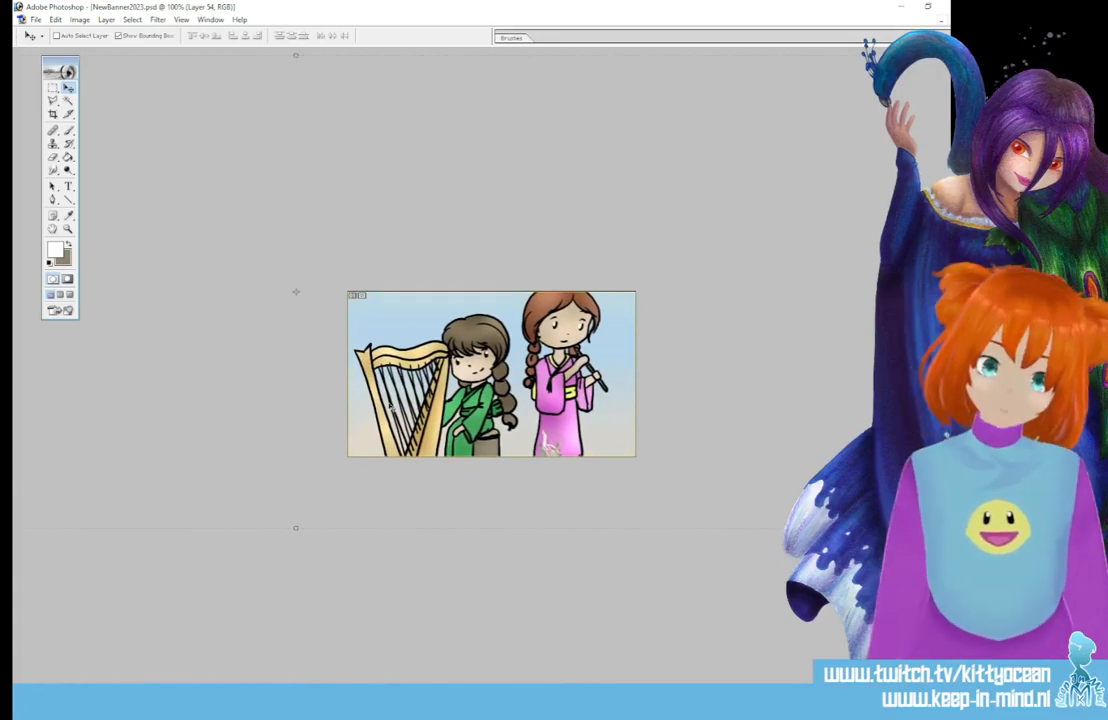
- Export the banner for web as a High quality JPEG named 819banner in the "Jaar 16 - 2023 -2024 - 781 - 833" folder
{"action": "left_click", "coordinate": [35, 20]}
{"action": "left_click", "coordinate": [70, 143]}
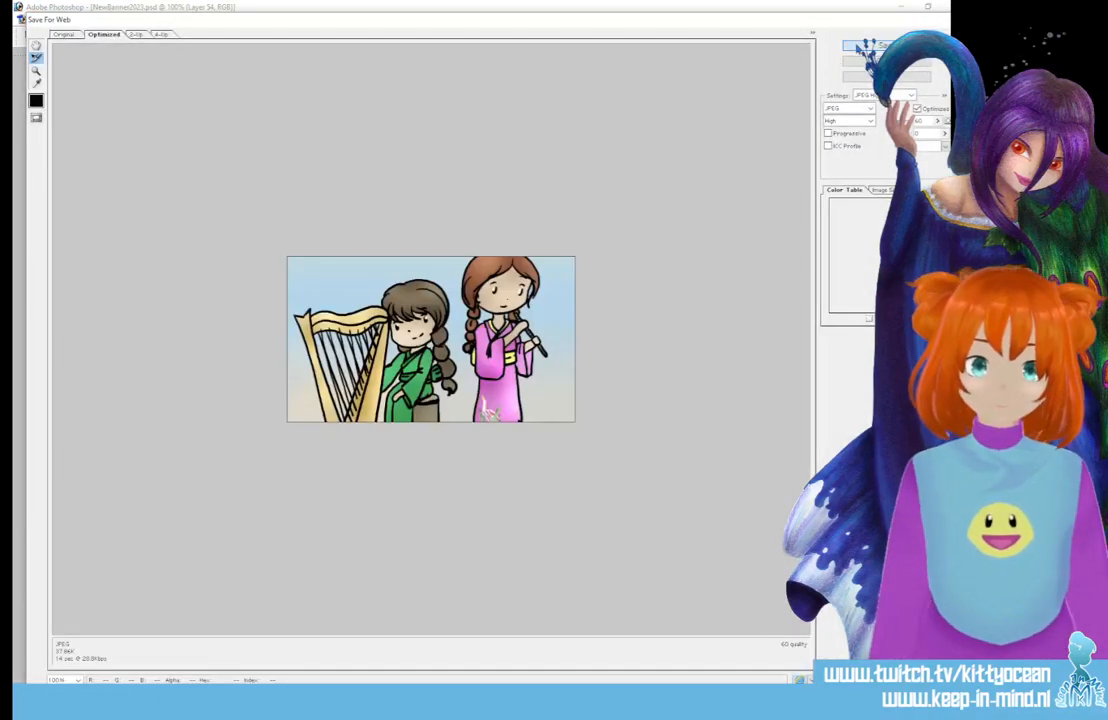
{"action": "left_click", "coordinate": [868, 46]}
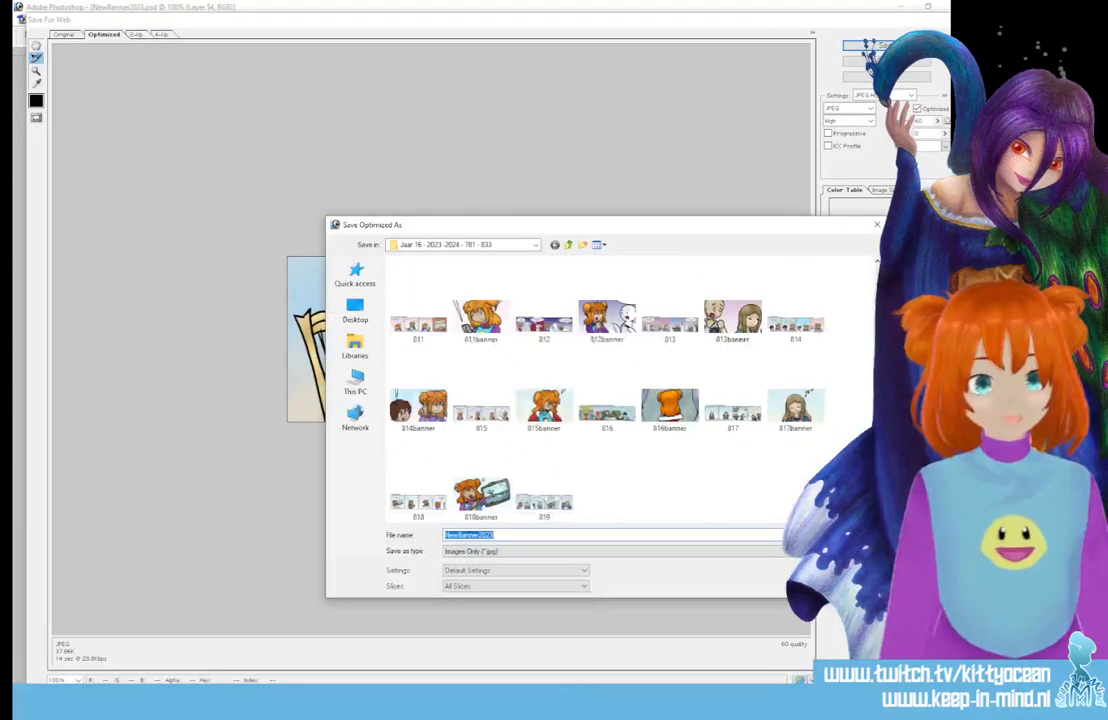
{"action": "left_click", "coordinate": [480, 500]}
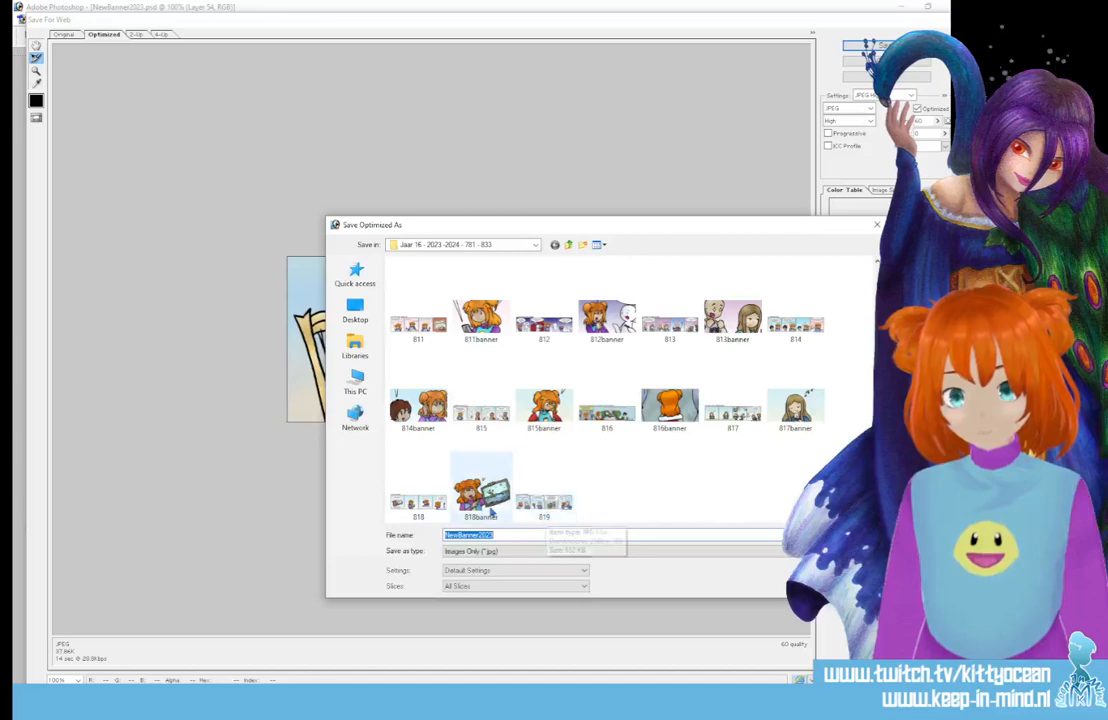
{"action": "left_click", "coordinate": [487, 535]}
{"action": "left_click", "coordinate": [457, 535]}
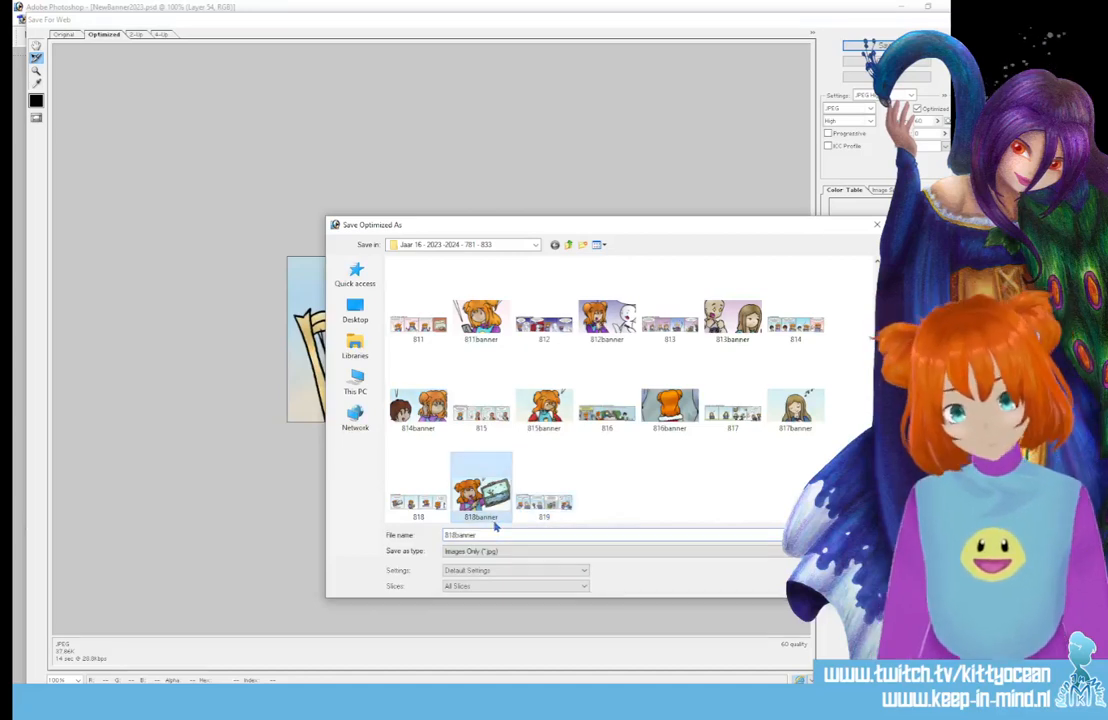
{"action": "key", "text": "BackSpace"}
{"action": "type", "text": "9"}
{"action": "key", "text": "Return"}
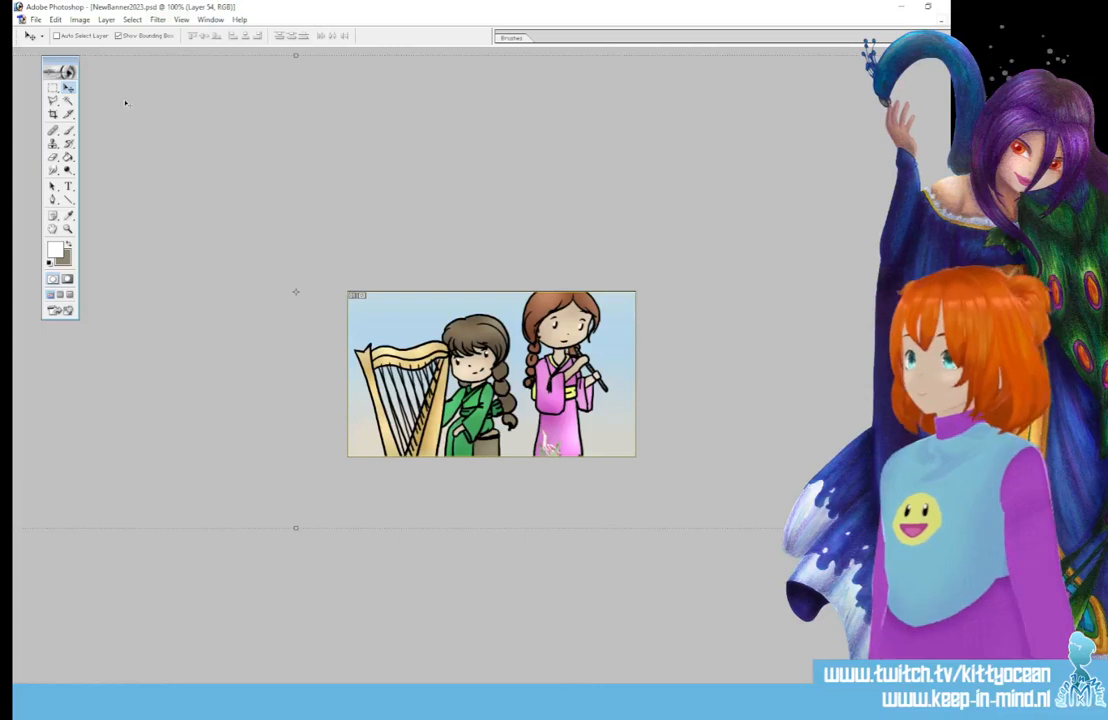
- Close NewBanner2023.psd with its changes saved, and close 819.jpg
{"action": "left_click", "coordinate": [944, 6]}
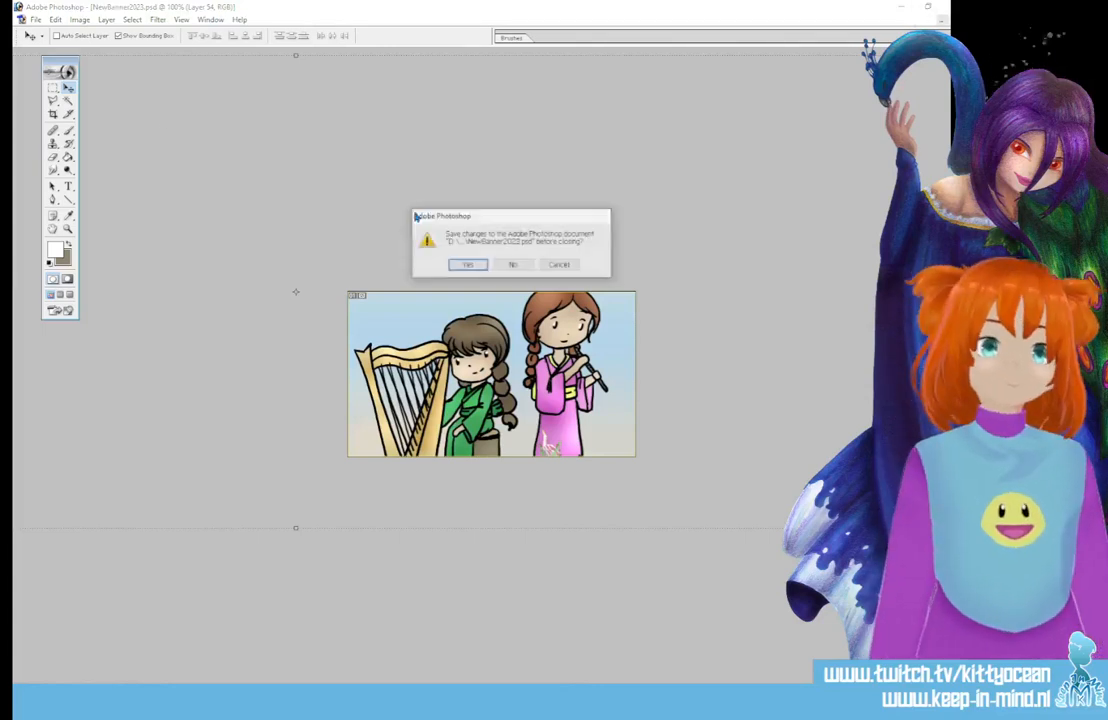
{"action": "left_click", "coordinate": [465, 267]}
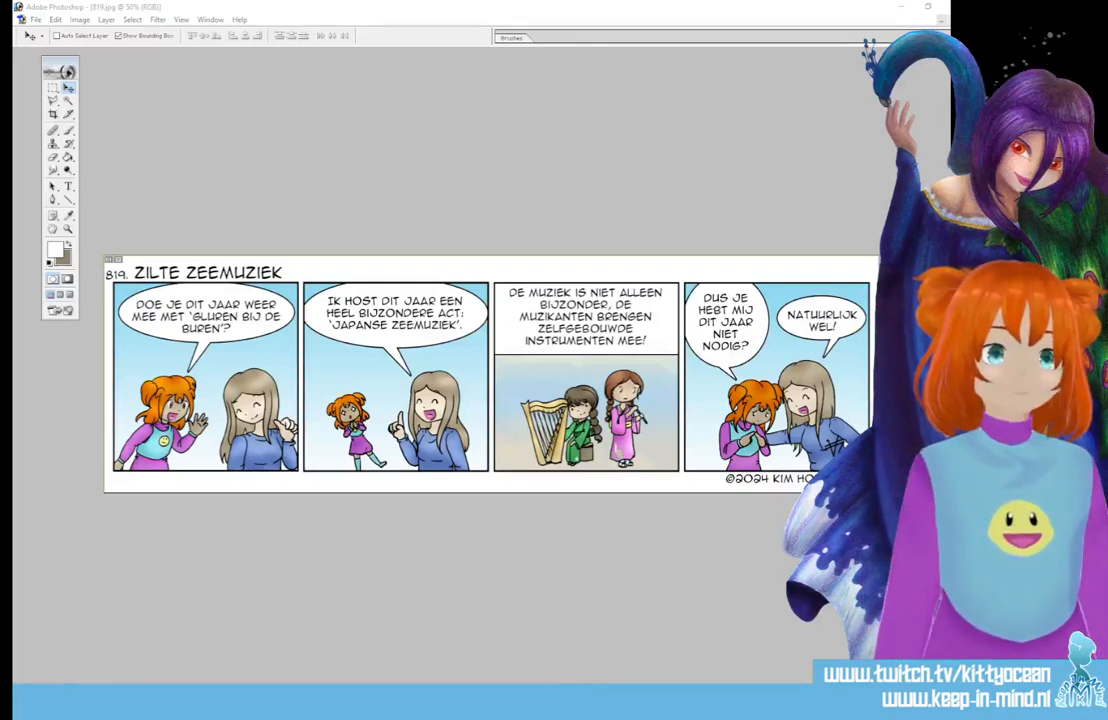
{"action": "left_click", "coordinate": [961, 20]}
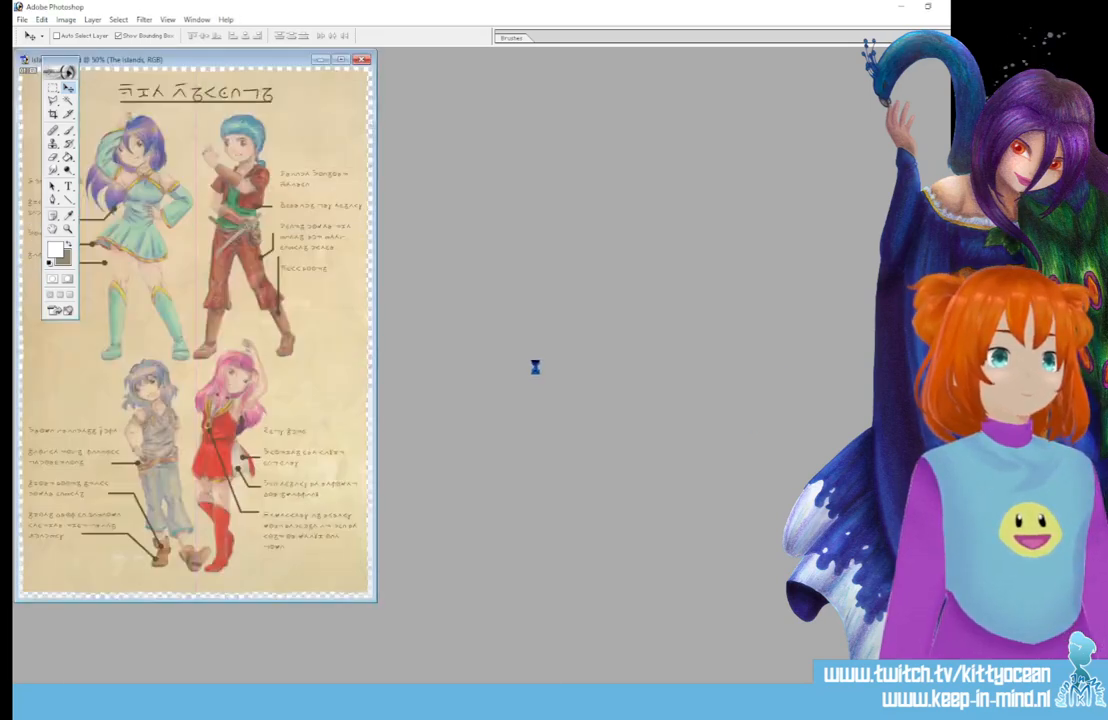
- Maximize Island Wear.psd and replace its title with the Seken word for The Islands from the Book 6 translation document
{"action": "left_click", "coordinate": [341, 59]}
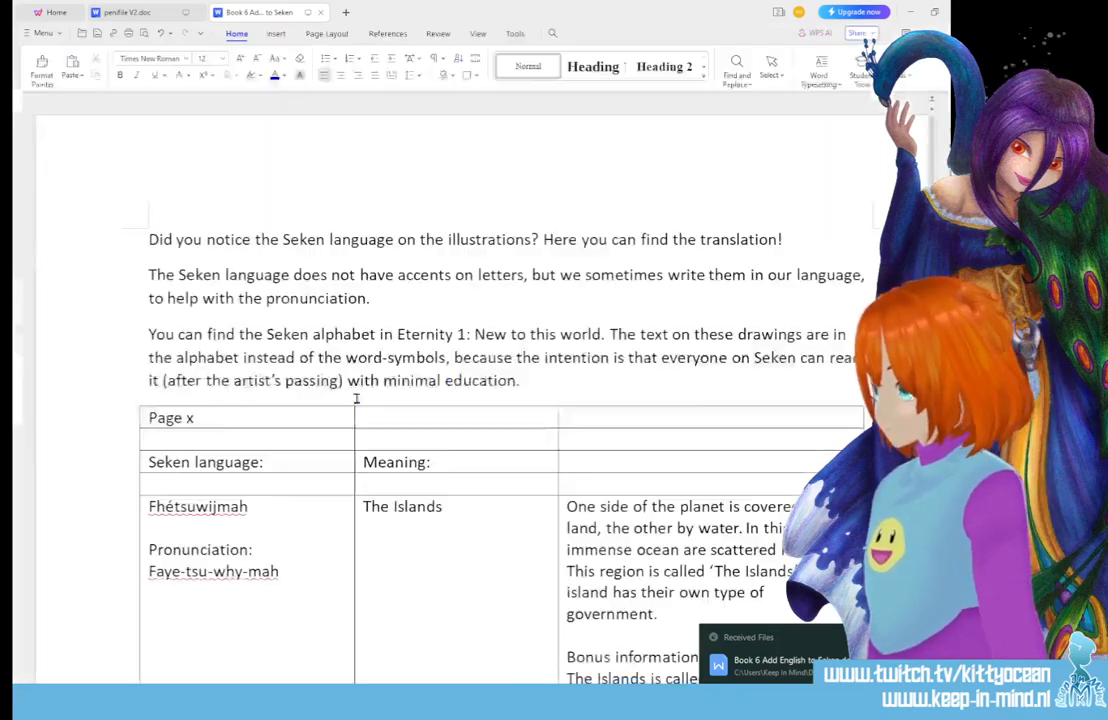
{"action": "left_click_drag", "start_coordinate": [443, 6], "coordinate": [440, 0]}
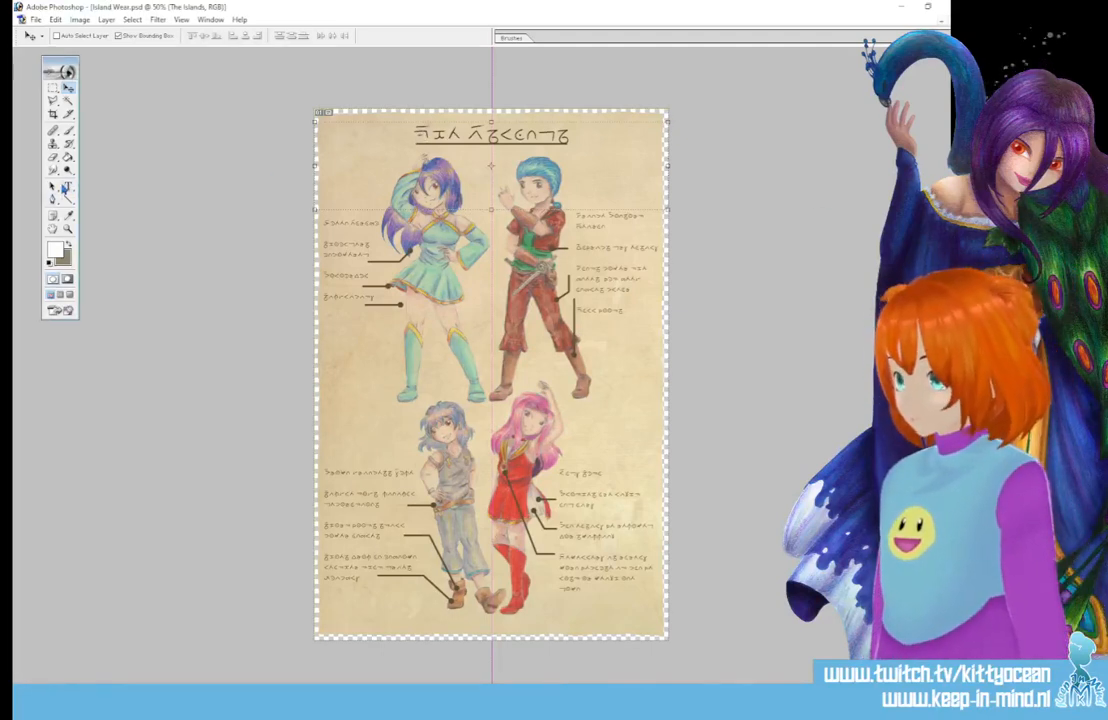
{"action": "left_click", "coordinate": [68, 187]}
{"action": "left_click_drag", "start_coordinate": [415, 133], "coordinate": [569, 133]}
{"action": "key", "text": "ctrl+v"}
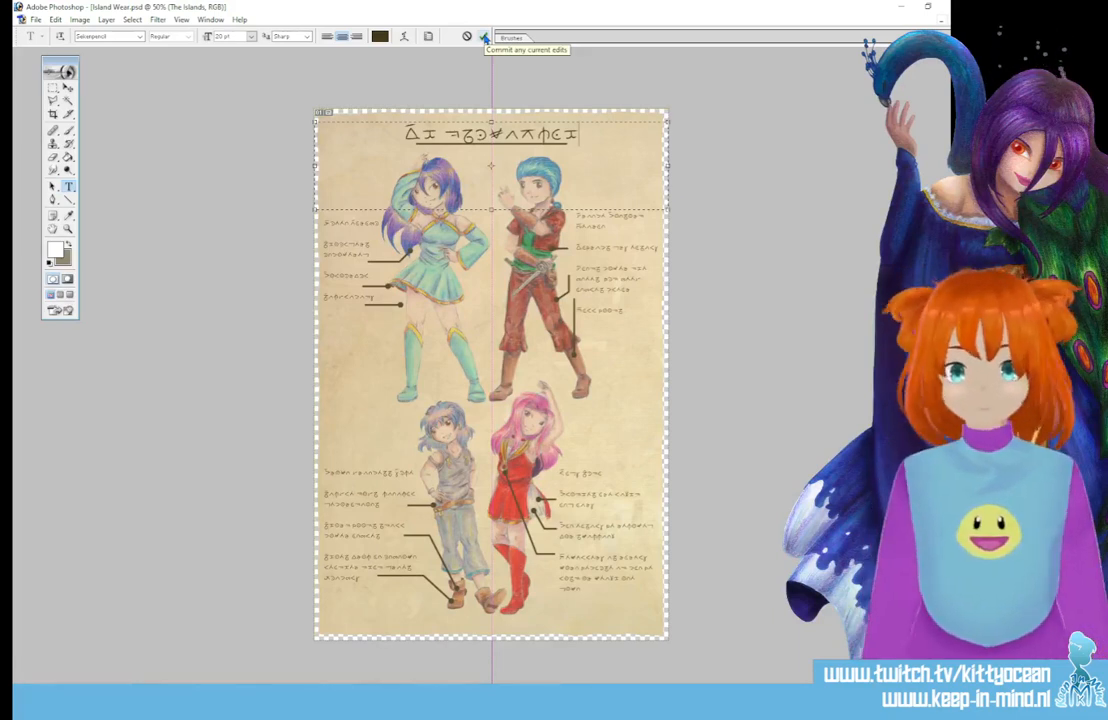
- Set the tracking of the whole Island Wear title to -75
{"action": "key", "text": "ctrl+a"}
{"action": "left_click", "coordinate": [428, 37]}
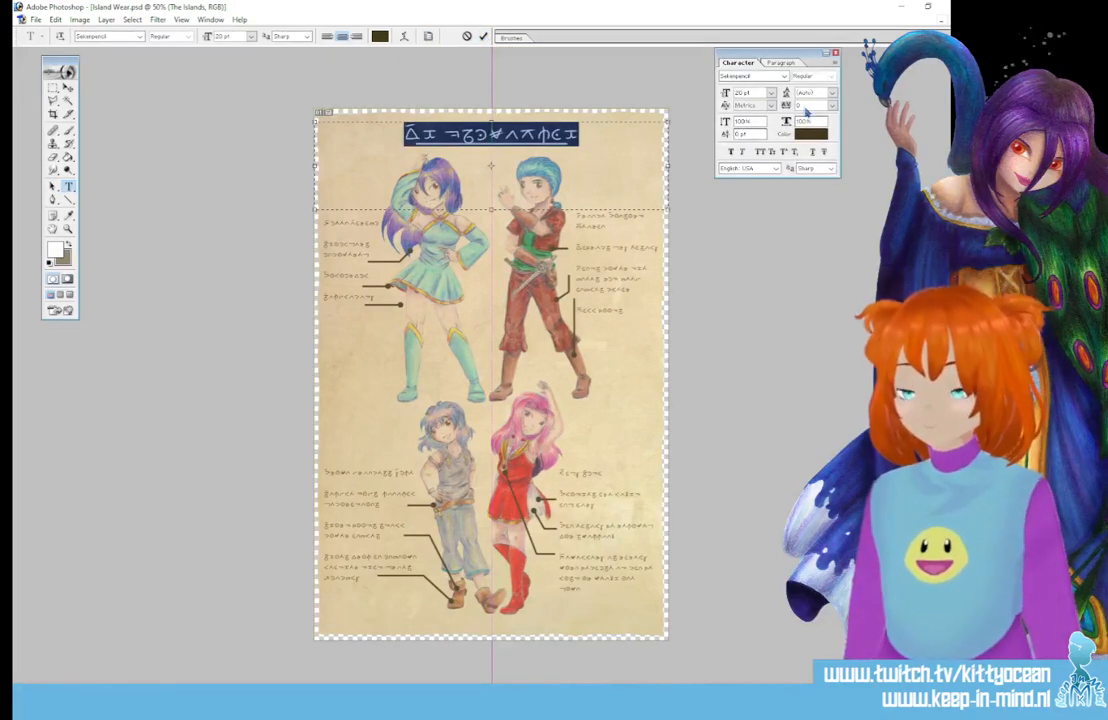
{"action": "left_click", "coordinate": [833, 105]}
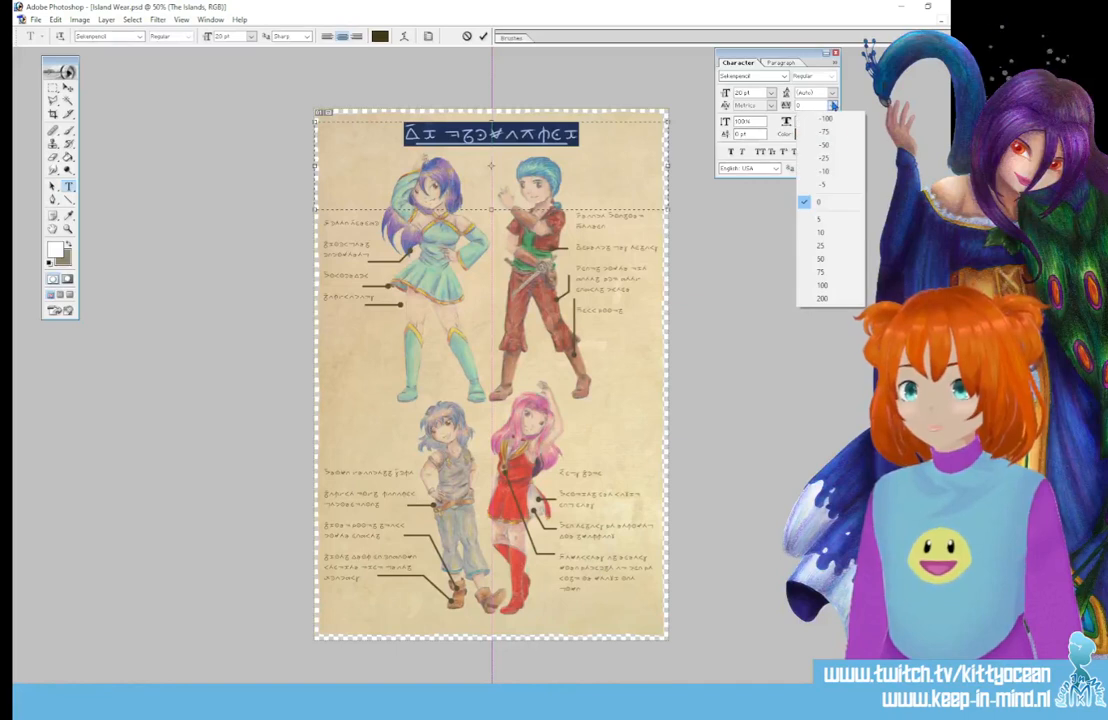
{"action": "left_click", "coordinate": [829, 244]}
{"action": "left_click", "coordinate": [833, 105]}
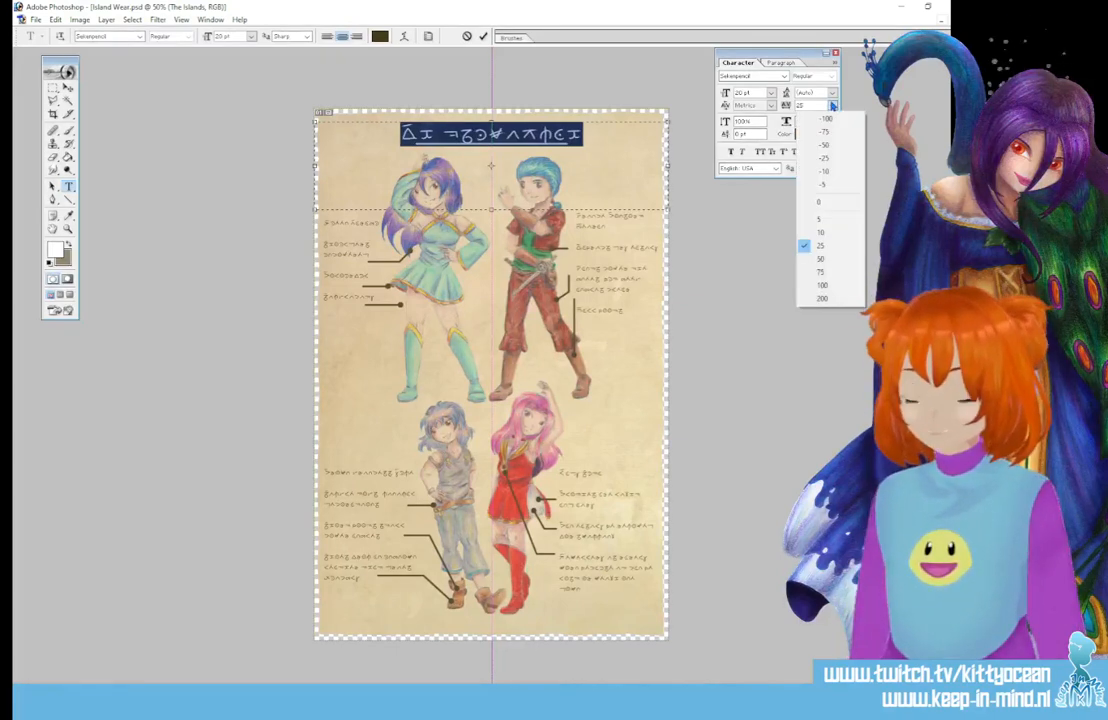
{"action": "left_click", "coordinate": [833, 158]}
{"action": "left_click", "coordinate": [833, 105]}
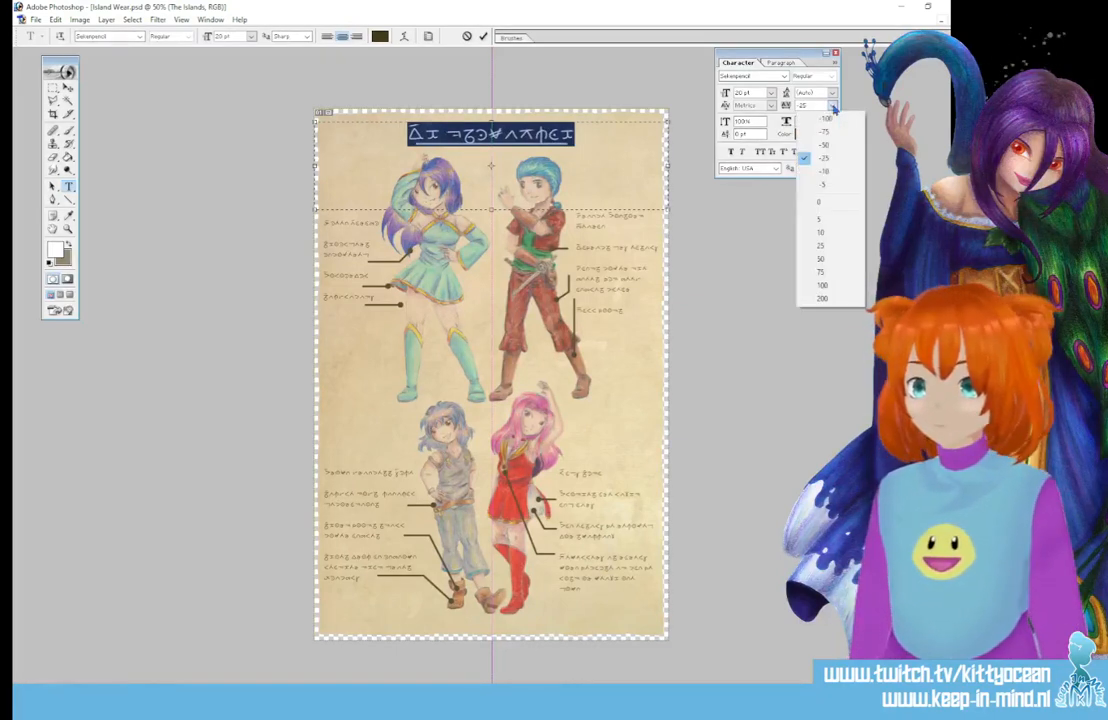
{"action": "left_click", "coordinate": [833, 145]}
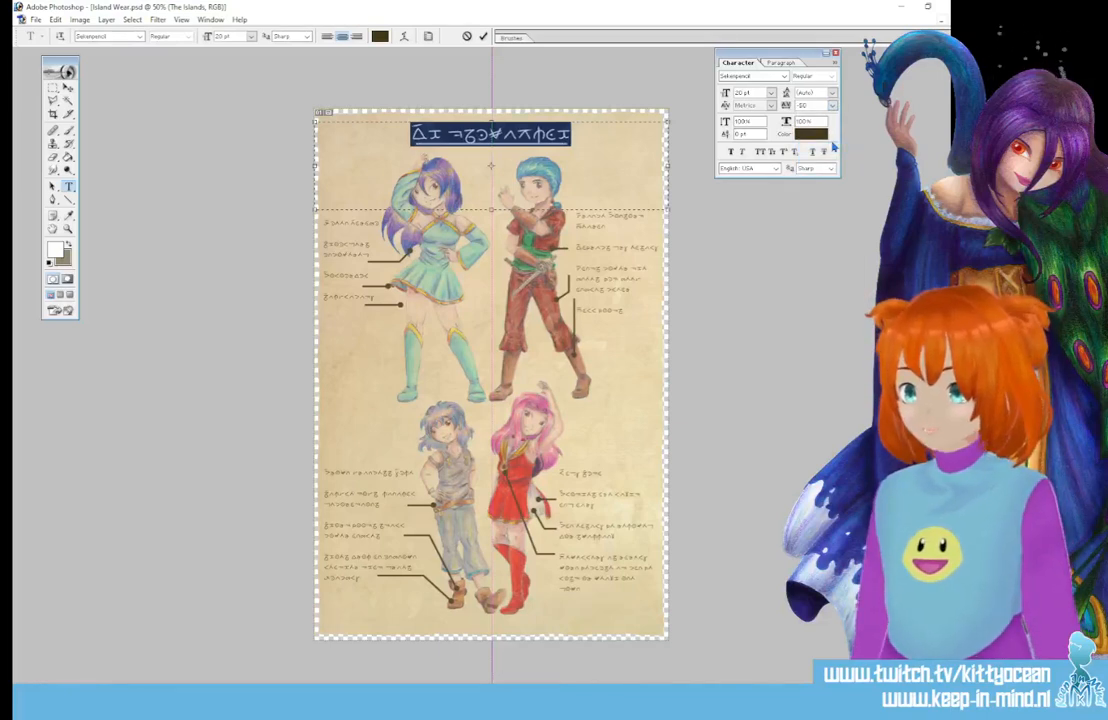
{"action": "left_click", "coordinate": [833, 105]}
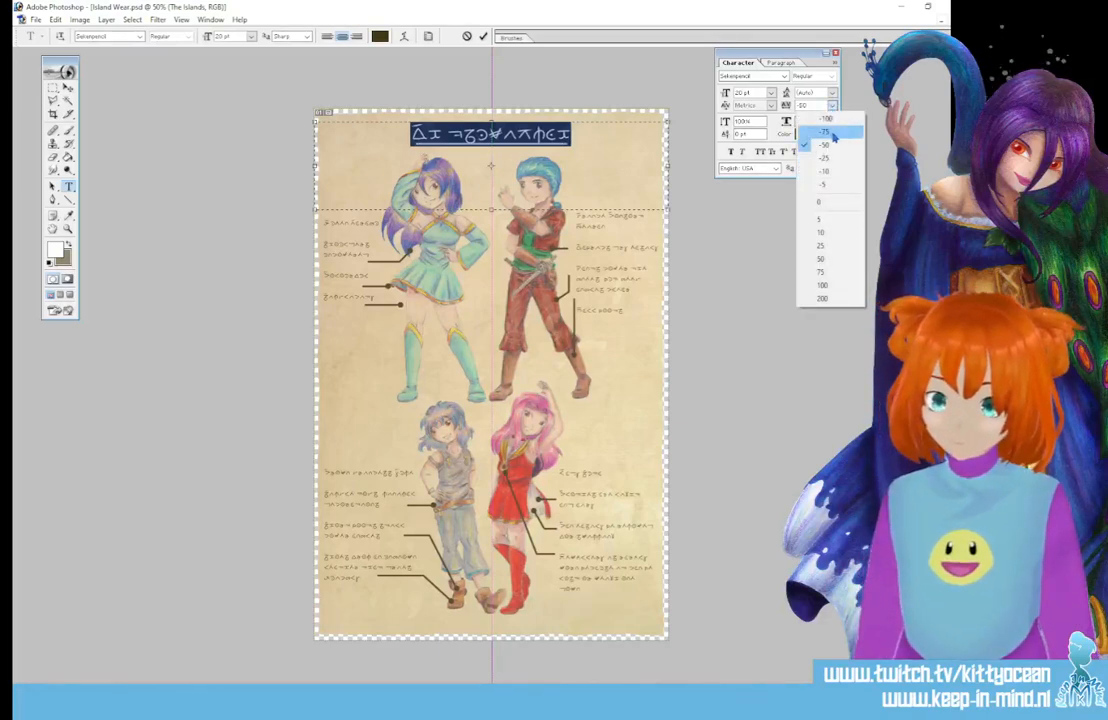
{"action": "left_click", "coordinate": [833, 133]}
- Replace the blank character in the title with "e" to spell Fhetsuwijmah, and commit the text
{"action": "key", "text": "ctrl+h"}
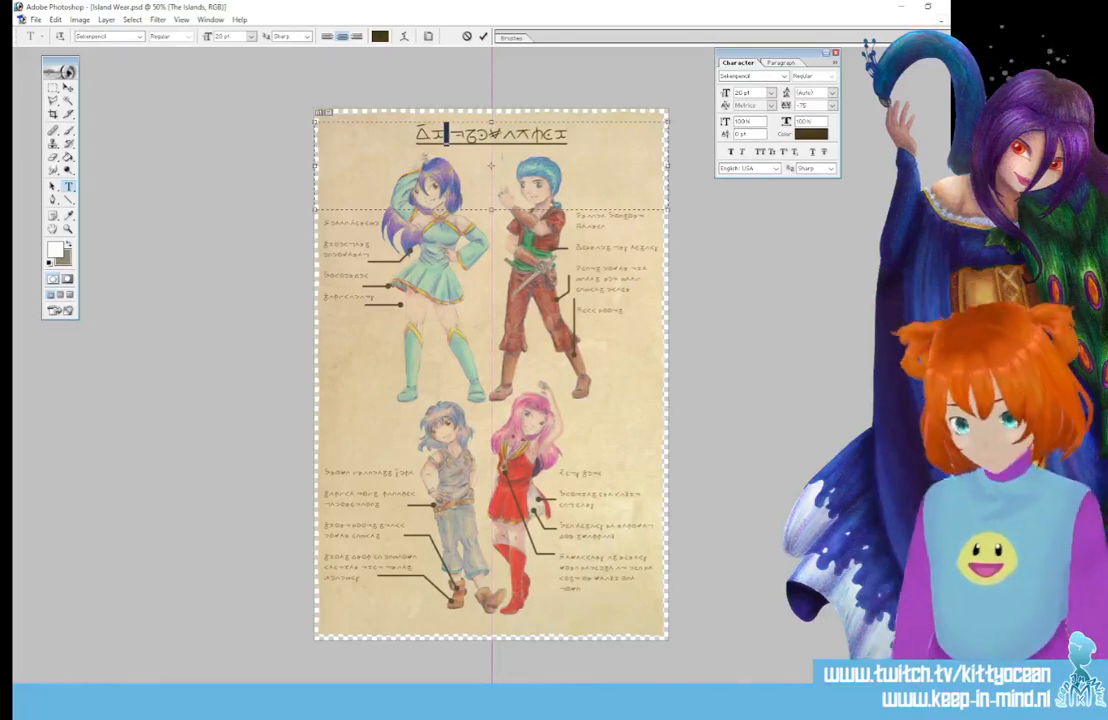
{"action": "type", "text": "l"}
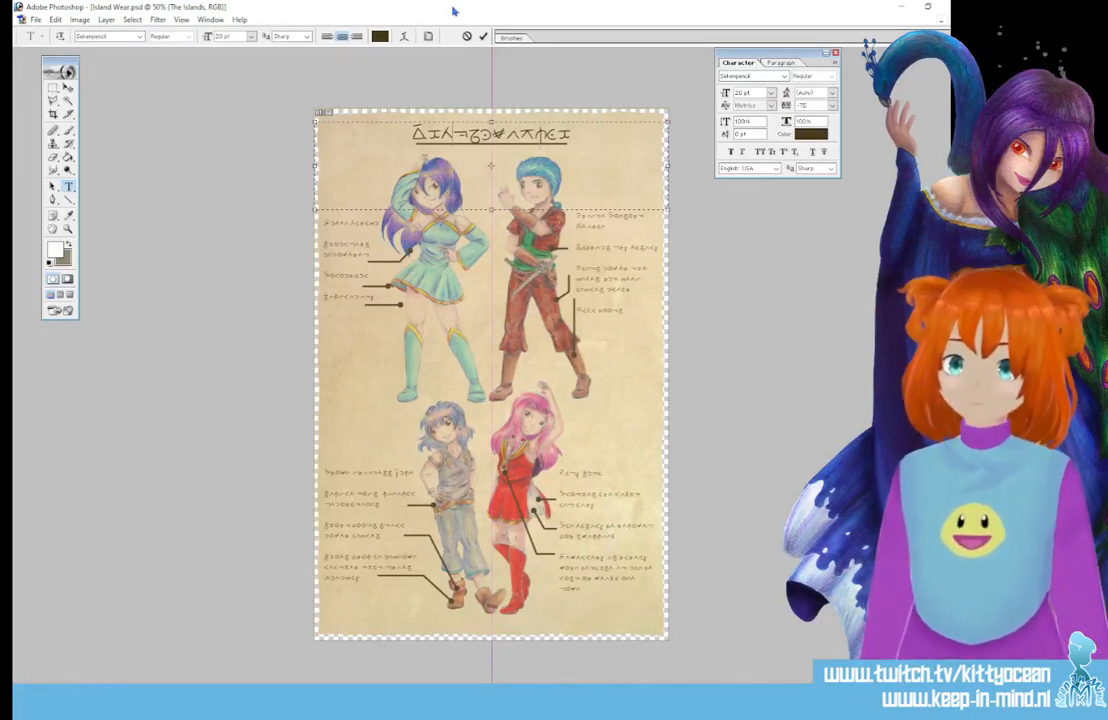
{"action": "key", "text": "ctrl+Return"}
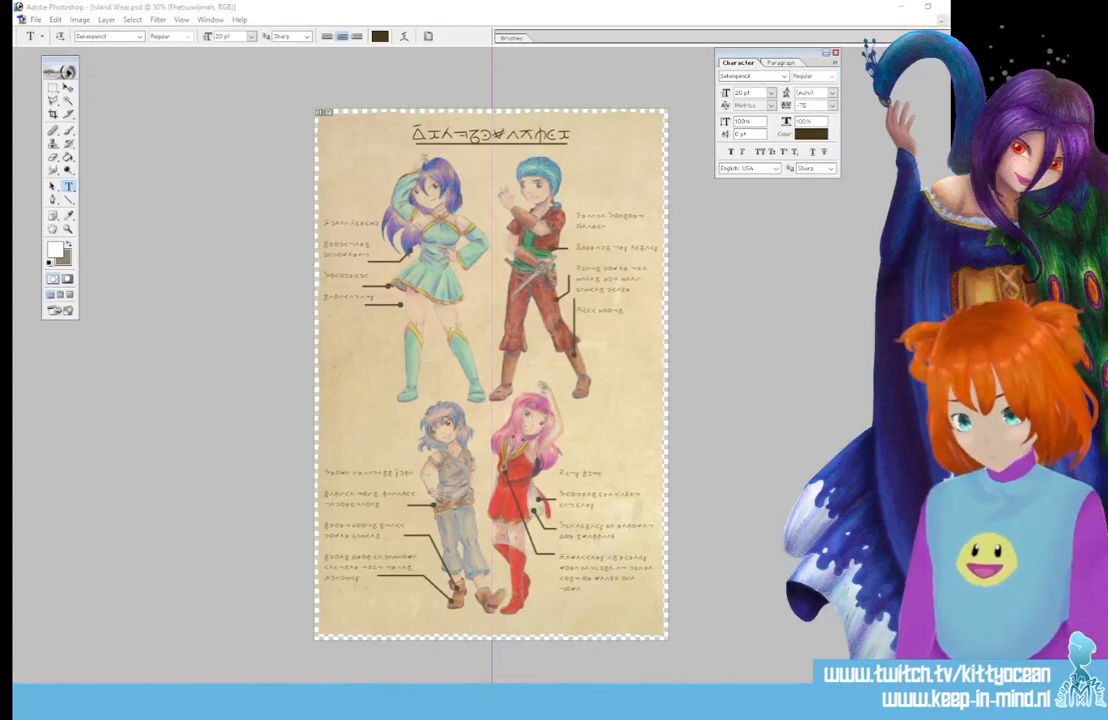
- Bring up the Snipping Tool window and close it without saving the snip of the strip
{"action": "mouse_move", "coordinate": [364, 702]}
{"action": "left_click", "coordinate": [364, 668]}
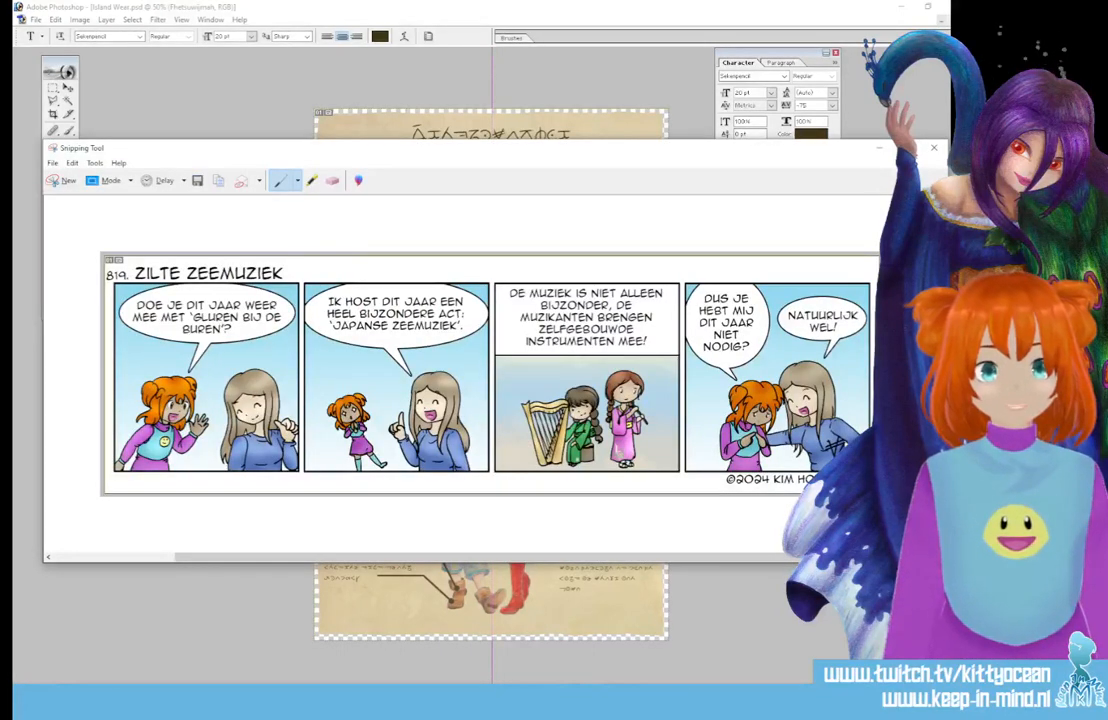
{"action": "left_click", "coordinate": [934, 149]}
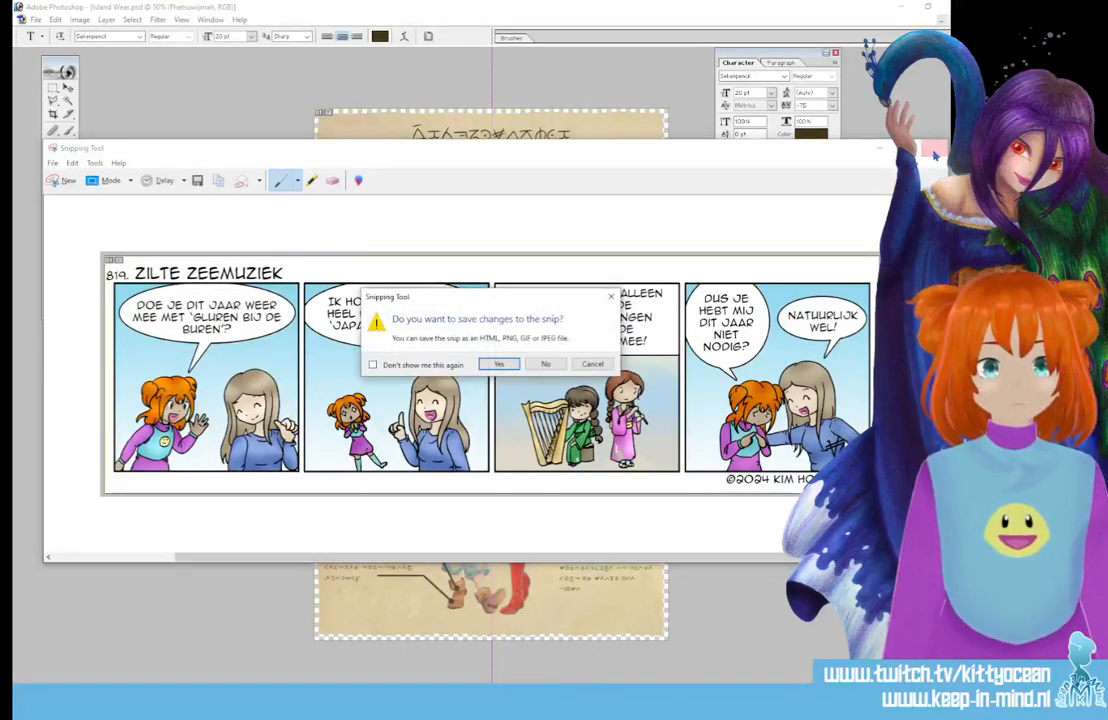
{"action": "left_click", "coordinate": [545, 364]}
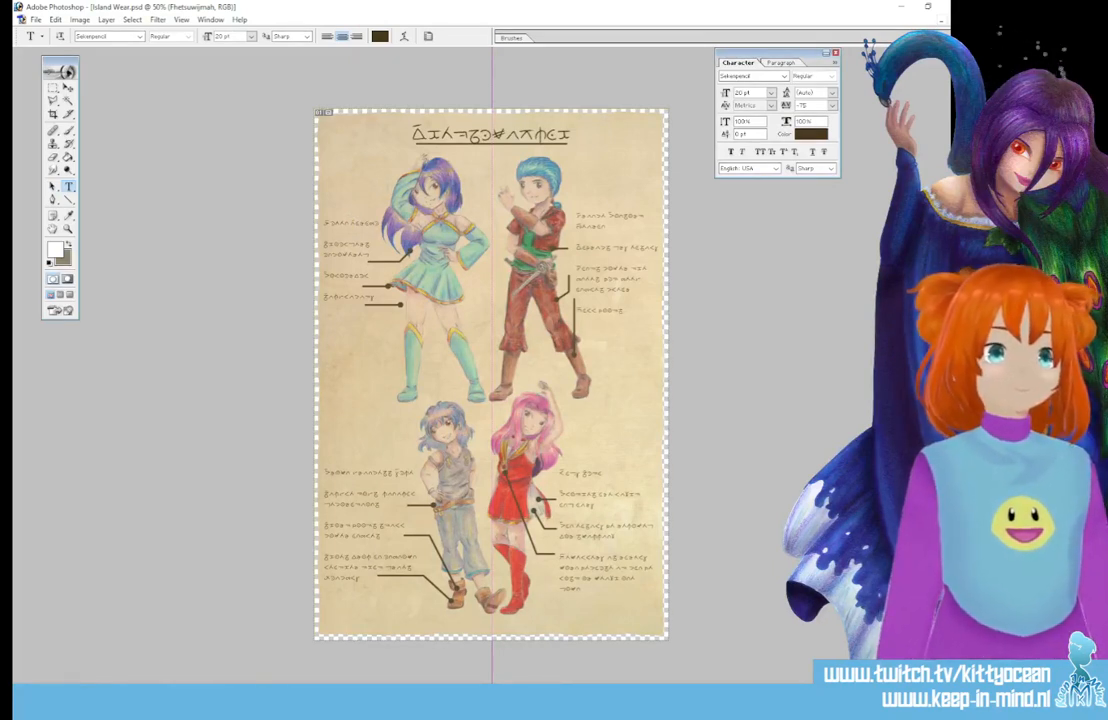
- Replace the heading of the purple-haired woman's caption block with the Seken translation "Yasune Moosurah"
{"action": "key", "text": "alt+bracketleft"}
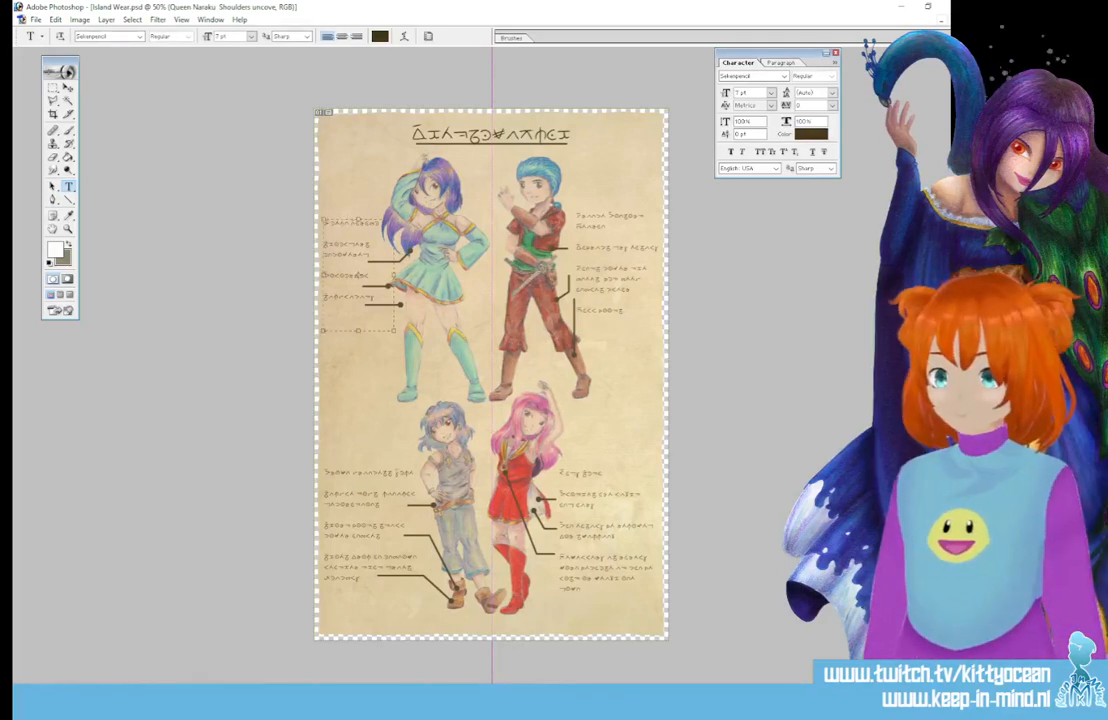
{"action": "left_click", "coordinate": [341, 283]}
{"action": "left_click_drag", "start_coordinate": [382, 223], "coordinate": [314, 223]}
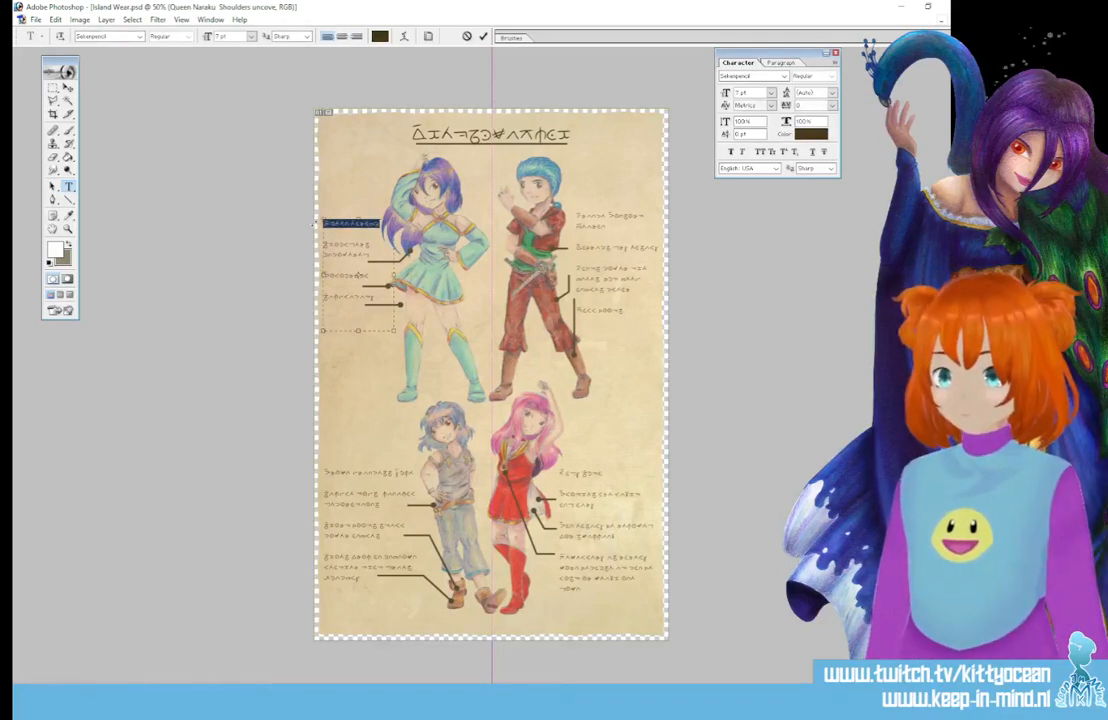
{"action": "key", "text": "ctrl+v"}
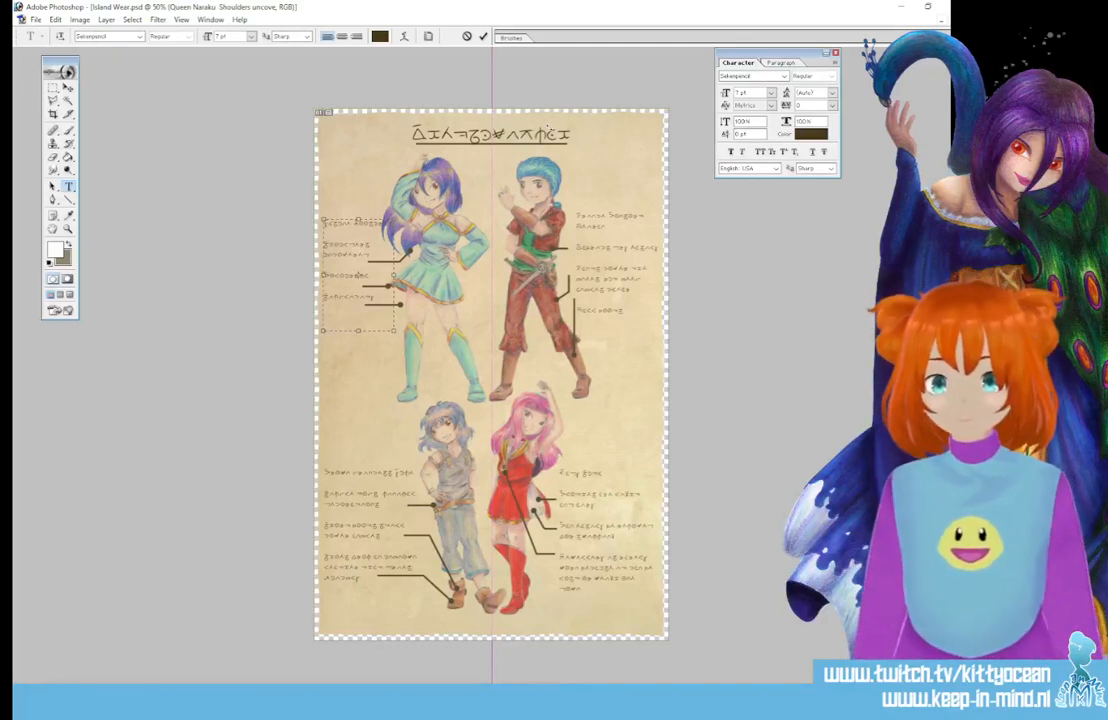
- Set the tracking of the purple-haired woman's whole caption block to -50
{"action": "left_click", "coordinate": [832, 105]}
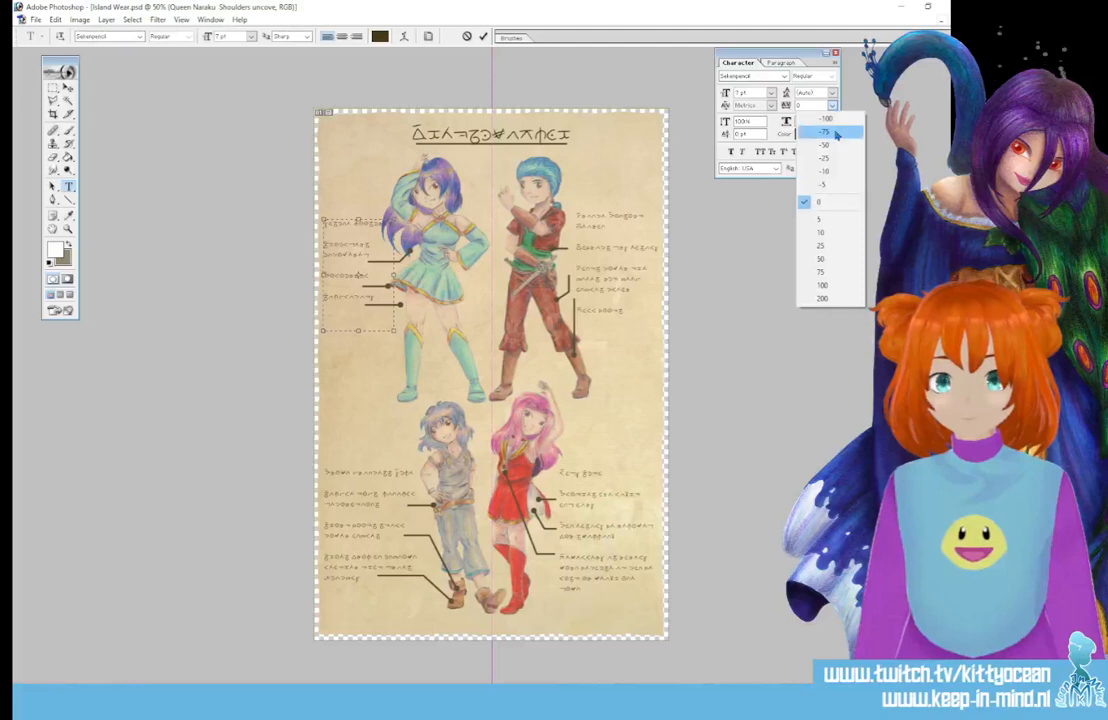
{"action": "left_click", "coordinate": [836, 146]}
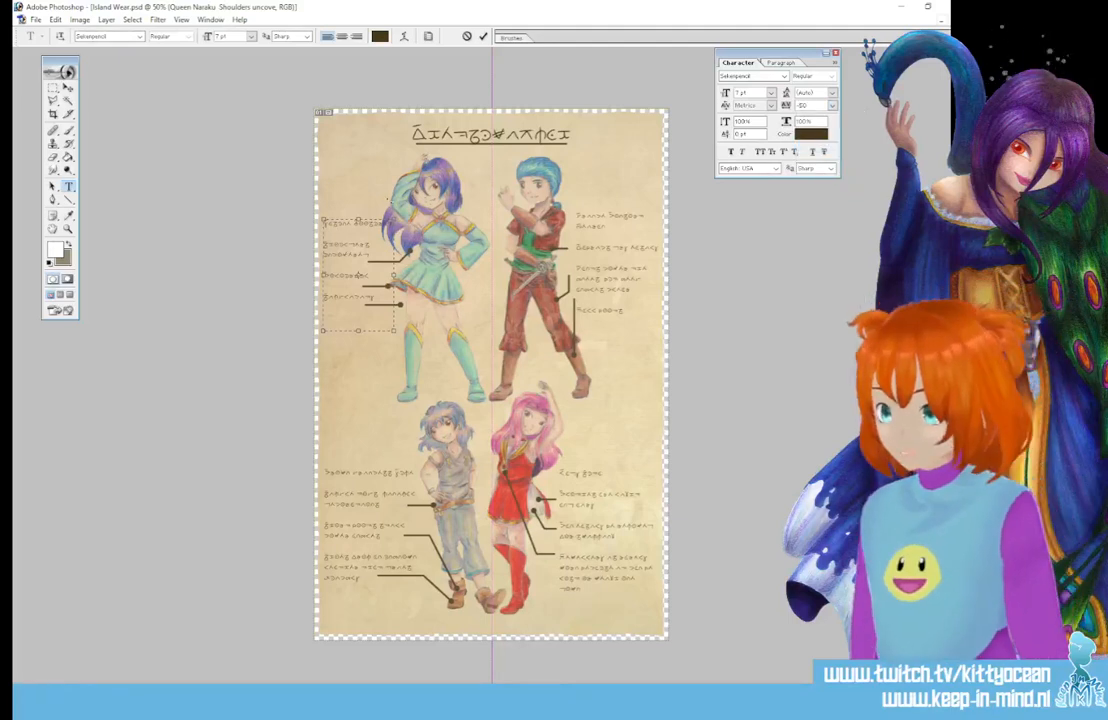
{"action": "left_click", "coordinate": [359, 275]}
{"action": "key", "text": "ctrl+a"}
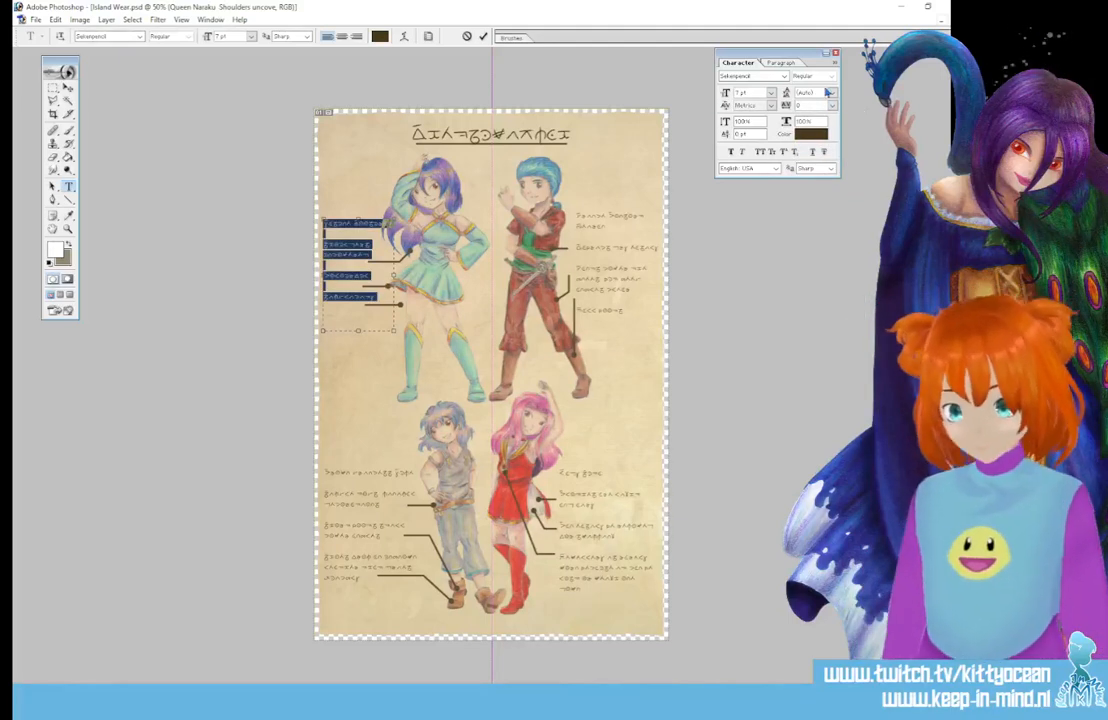
{"action": "left_click", "coordinate": [832, 105]}
{"action": "left_click", "coordinate": [832, 146]}
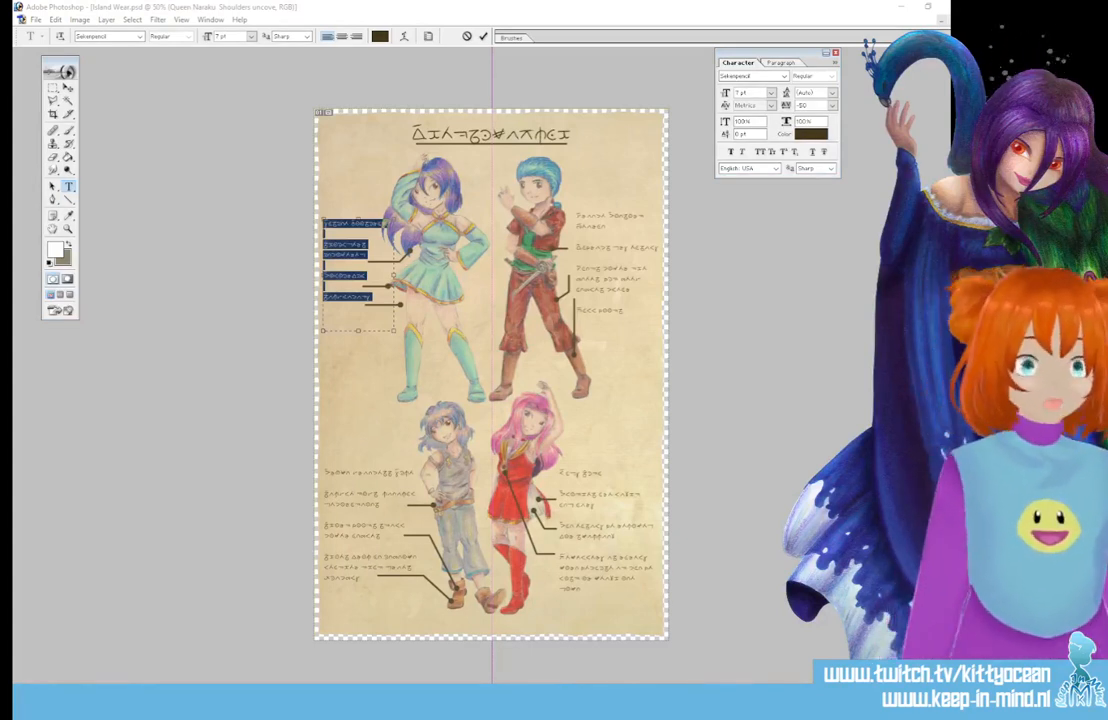
- Replace the three captions under the purple-haired woman's heading with their Seken translations, starting with "Ubah Iyalon" and ending with "Sho", and commit the text
{"action": "left_click", "coordinate": [354, 248]}
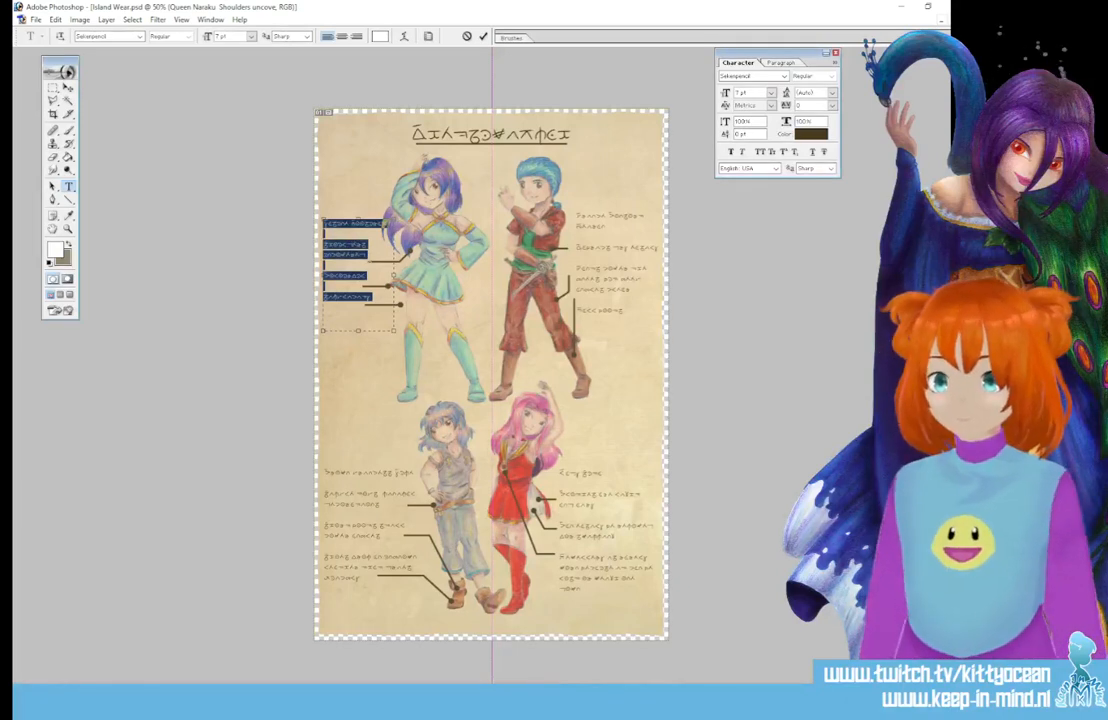
{"action": "left_click_drag", "start_coordinate": [368, 256], "coordinate": [324, 243]}
{"action": "key", "text": "ctrl+v"}
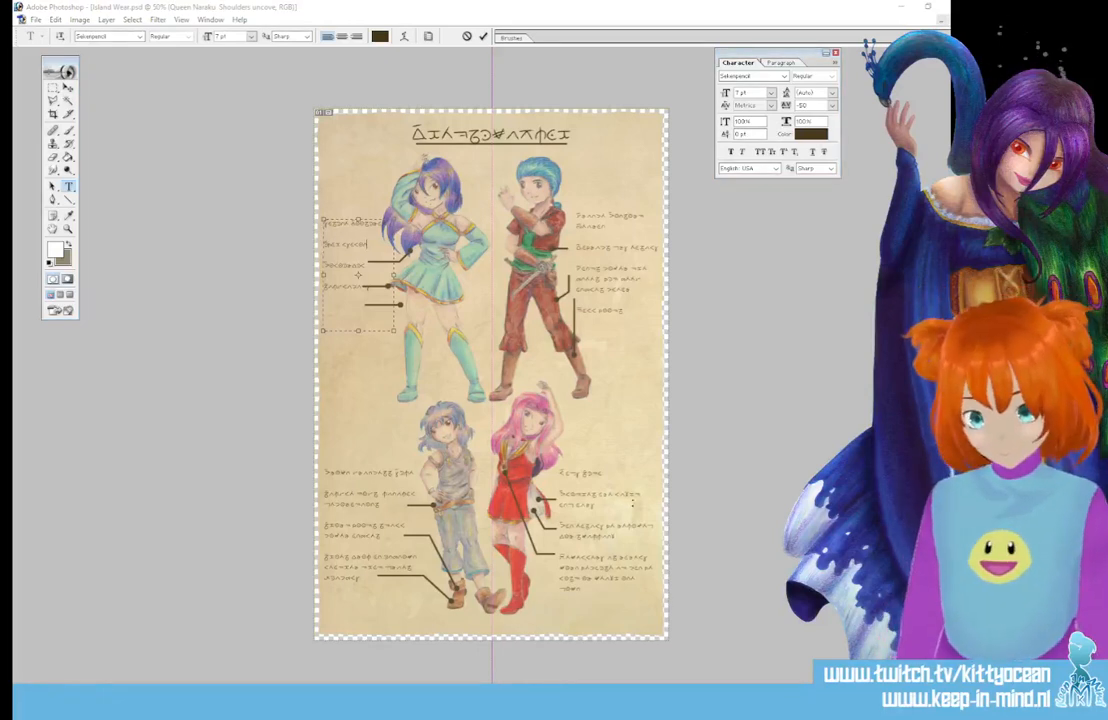
{"action": "left_click_drag", "start_coordinate": [364, 265], "coordinate": [325, 266]}
{"action": "key", "text": "ctrl+v"}
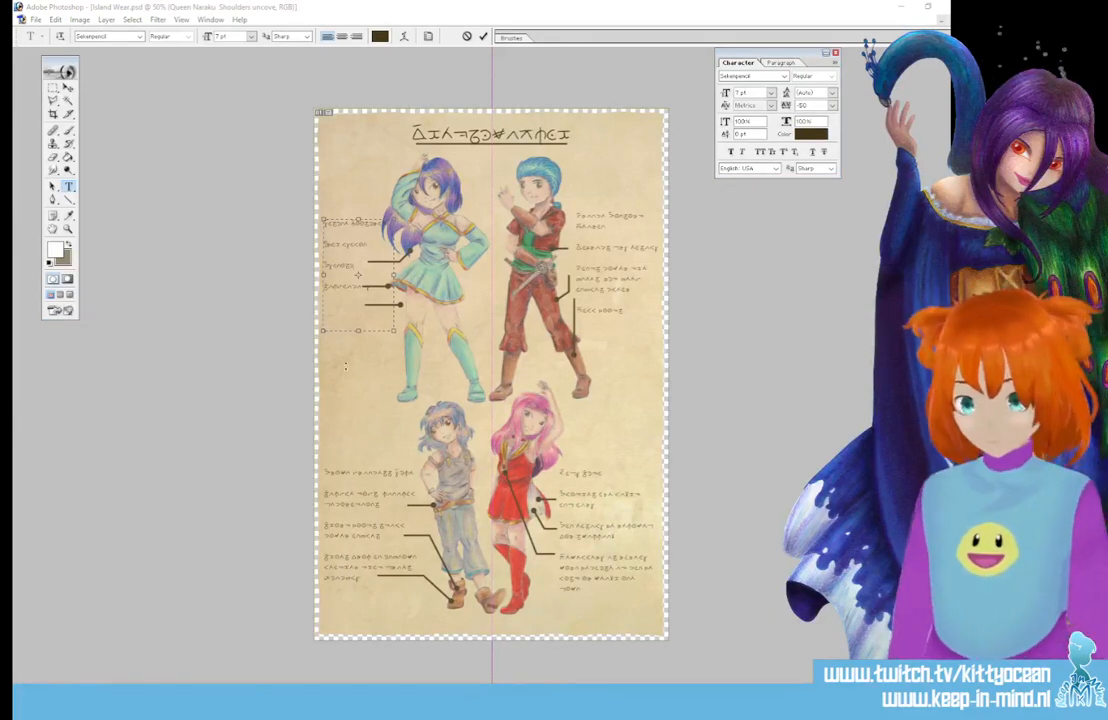
{"action": "double_click", "coordinate": [347, 286]}
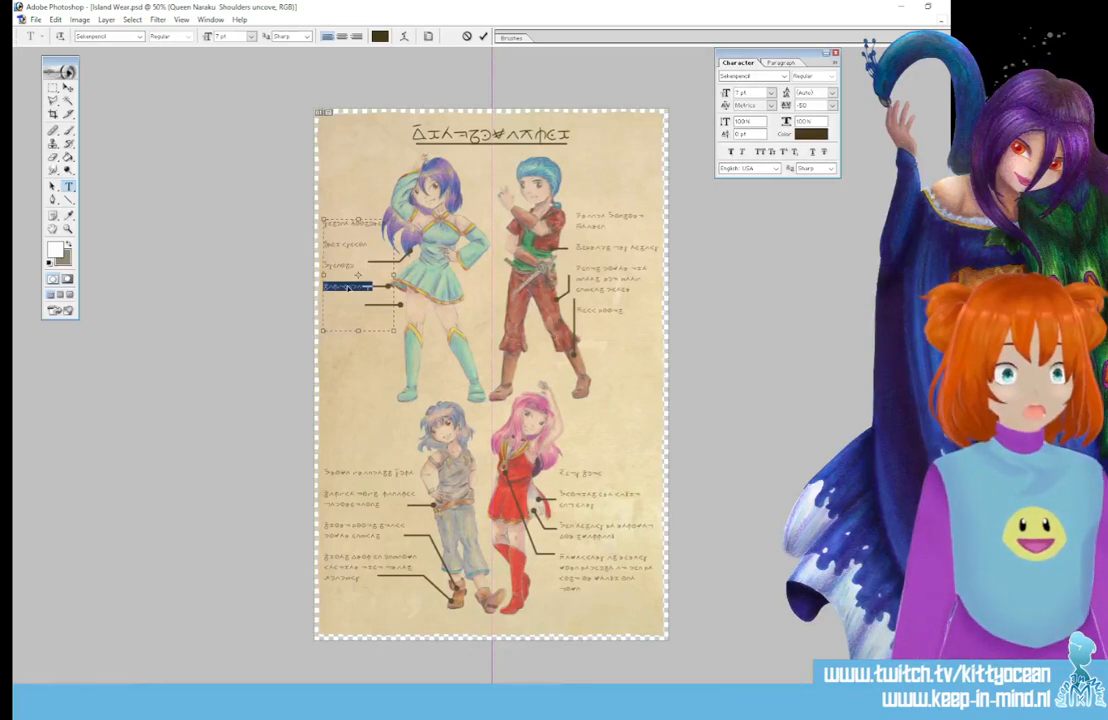
{"action": "type", "text": "Sho"}
{"action": "left_click", "coordinate": [483, 37]}
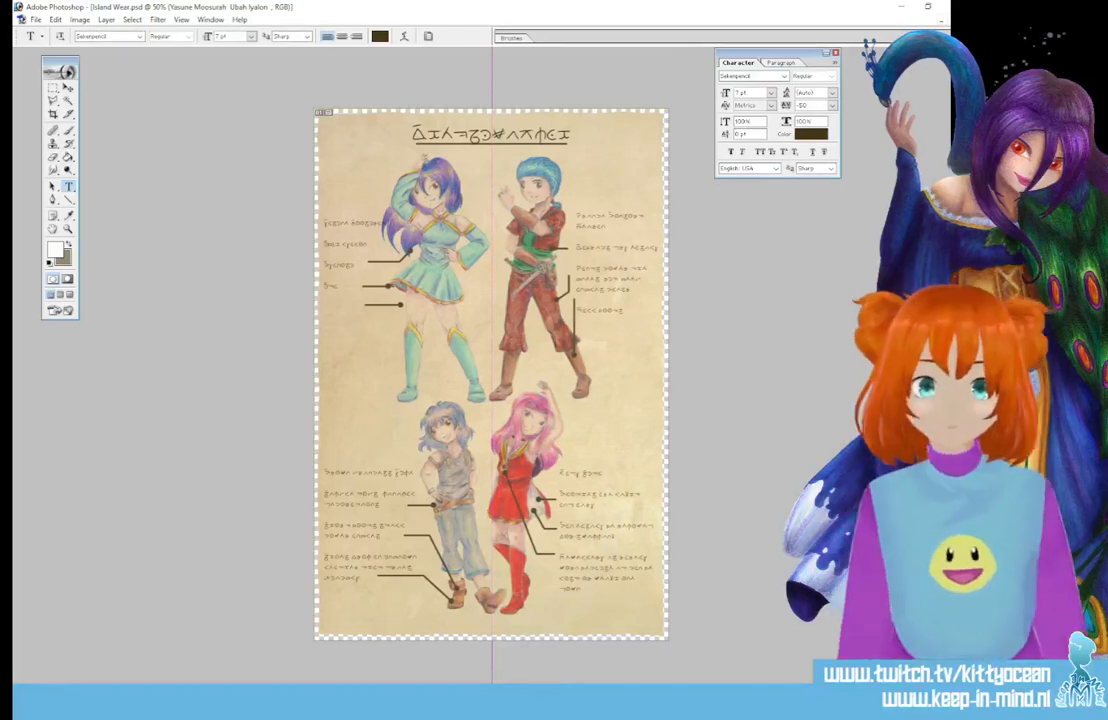
- Try a tracking of -25 on the purple-haired woman's whole caption block, and settle on -10
{"action": "left_click", "coordinate": [341, 244]}
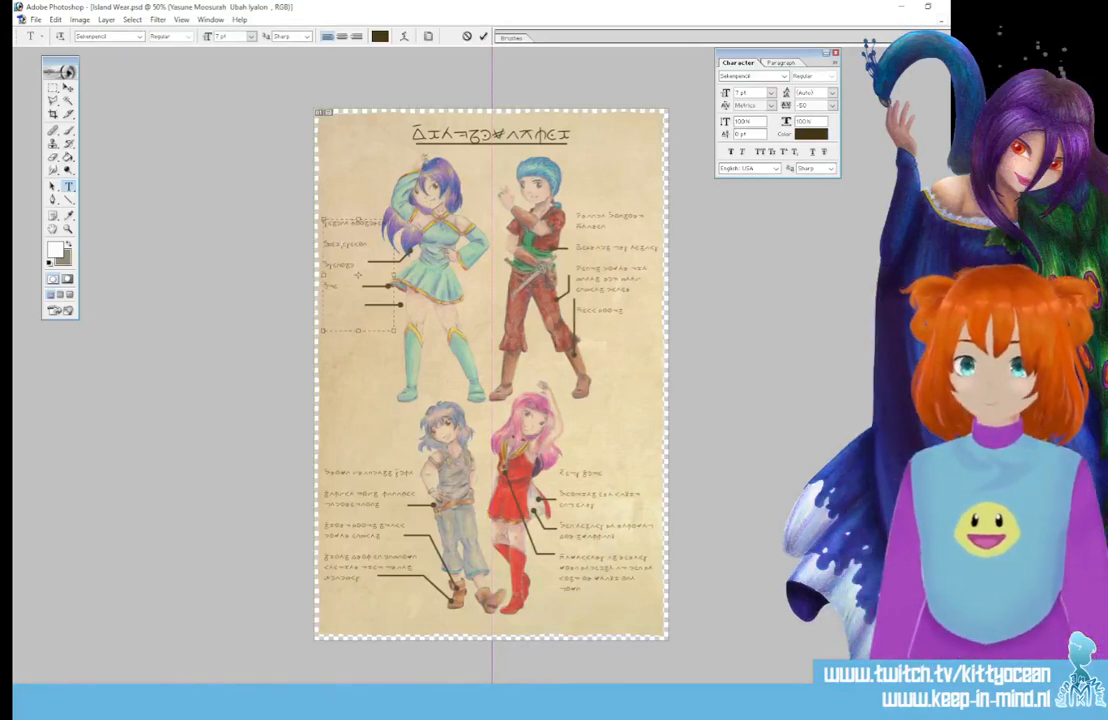
{"action": "key", "text": "ctrl+a"}
{"action": "left_click", "coordinate": [831, 107]}
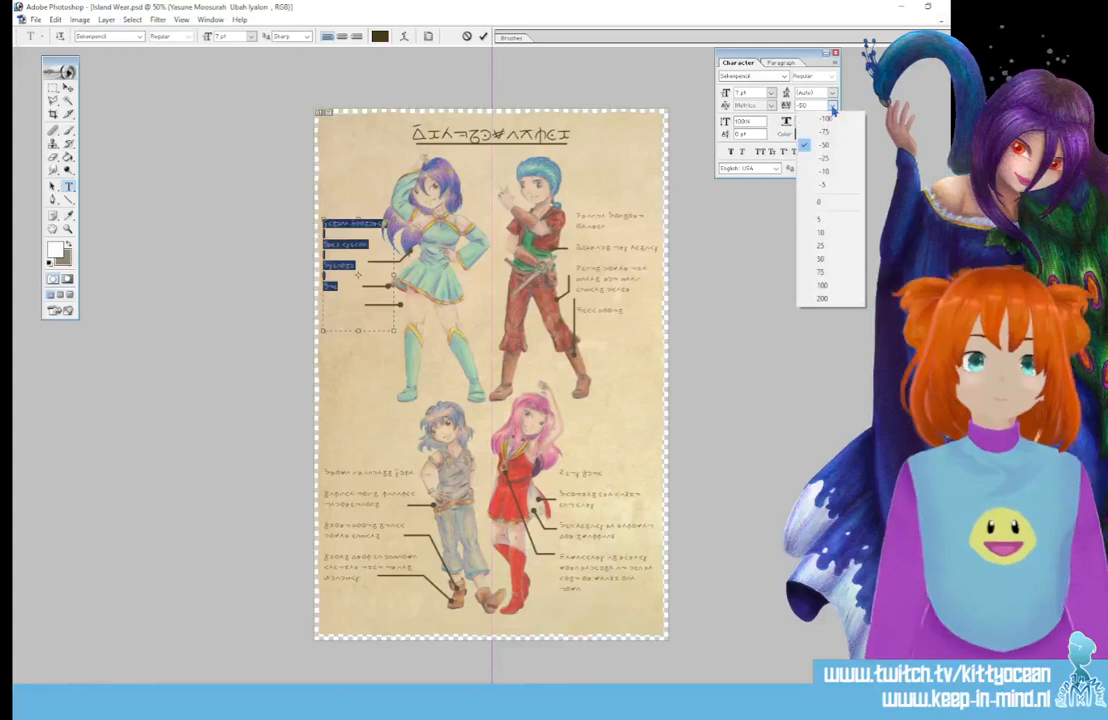
{"action": "left_click", "coordinate": [832, 156]}
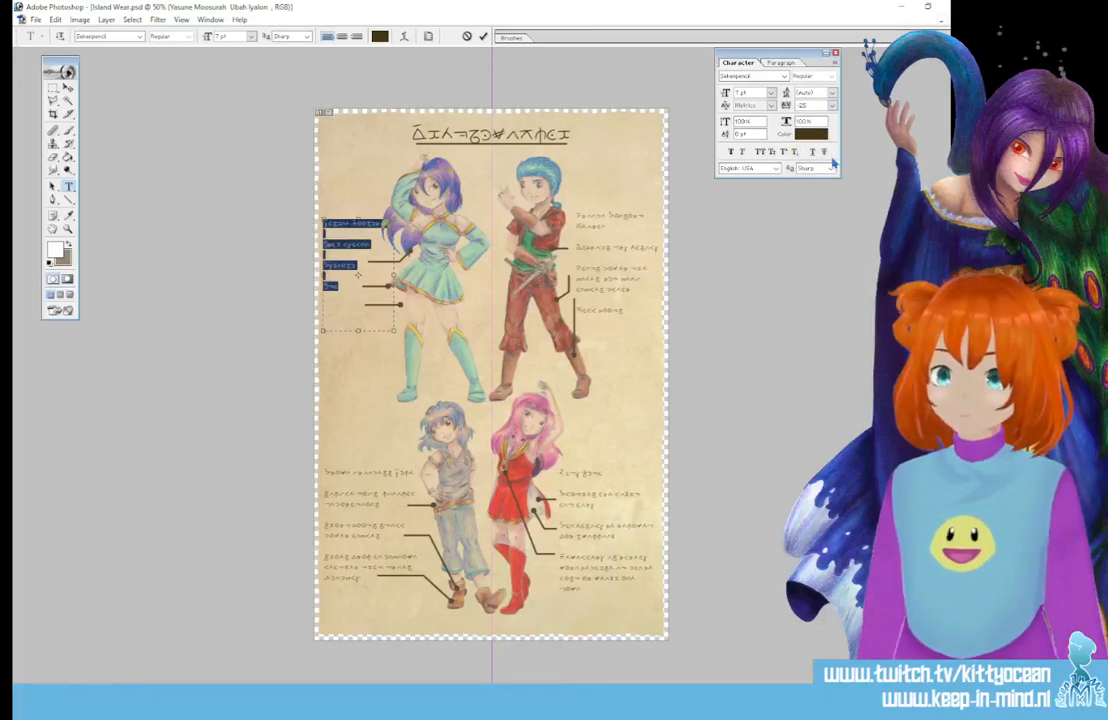
{"action": "left_click", "coordinate": [831, 106]}
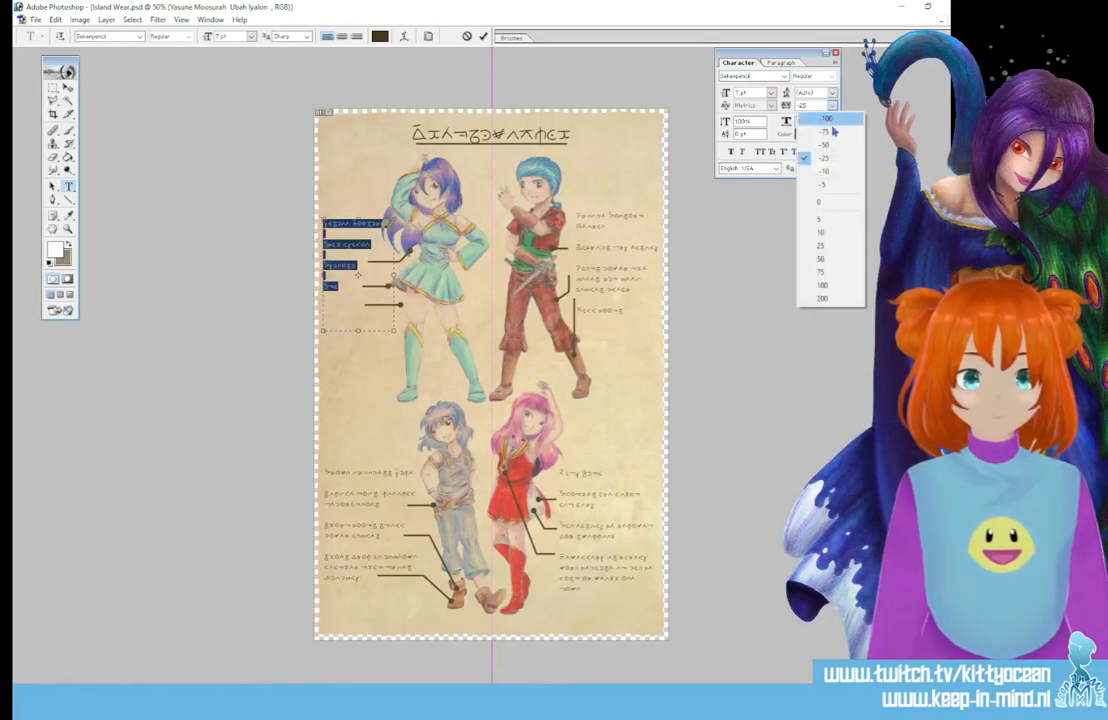
{"action": "left_click", "coordinate": [831, 171]}
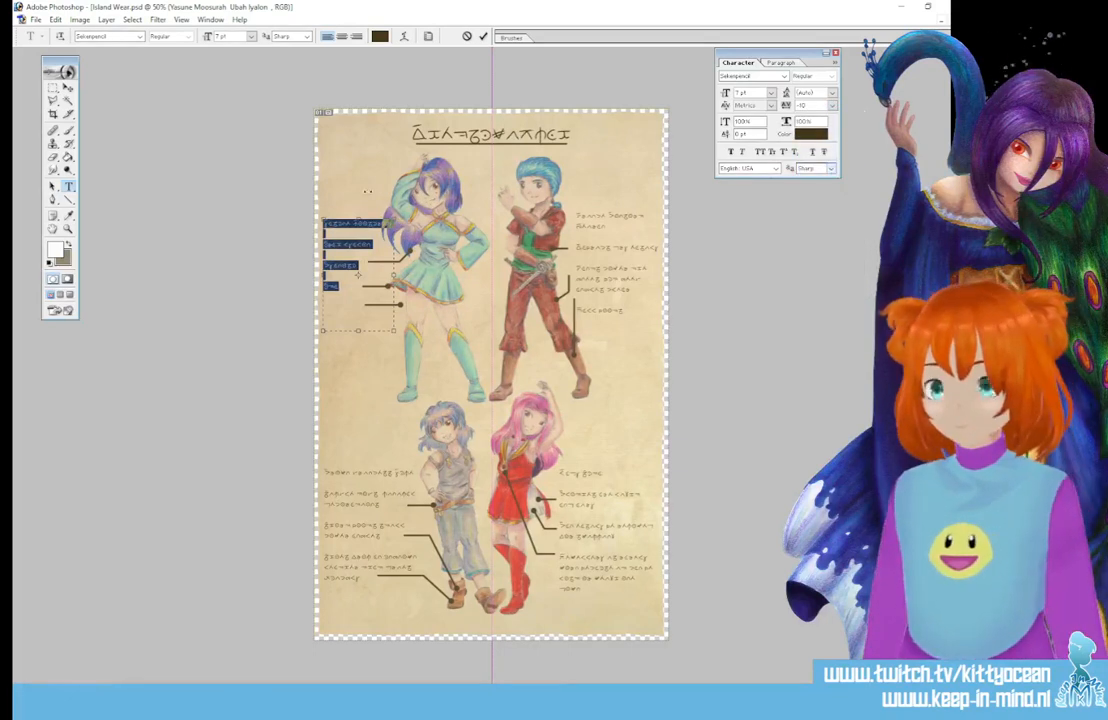
- Break the heading and first caption of the purple-haired woman's block onto two lines each, and move the block slightly right to meet its pointer lines
{"action": "left_click", "coordinate": [357, 275]}
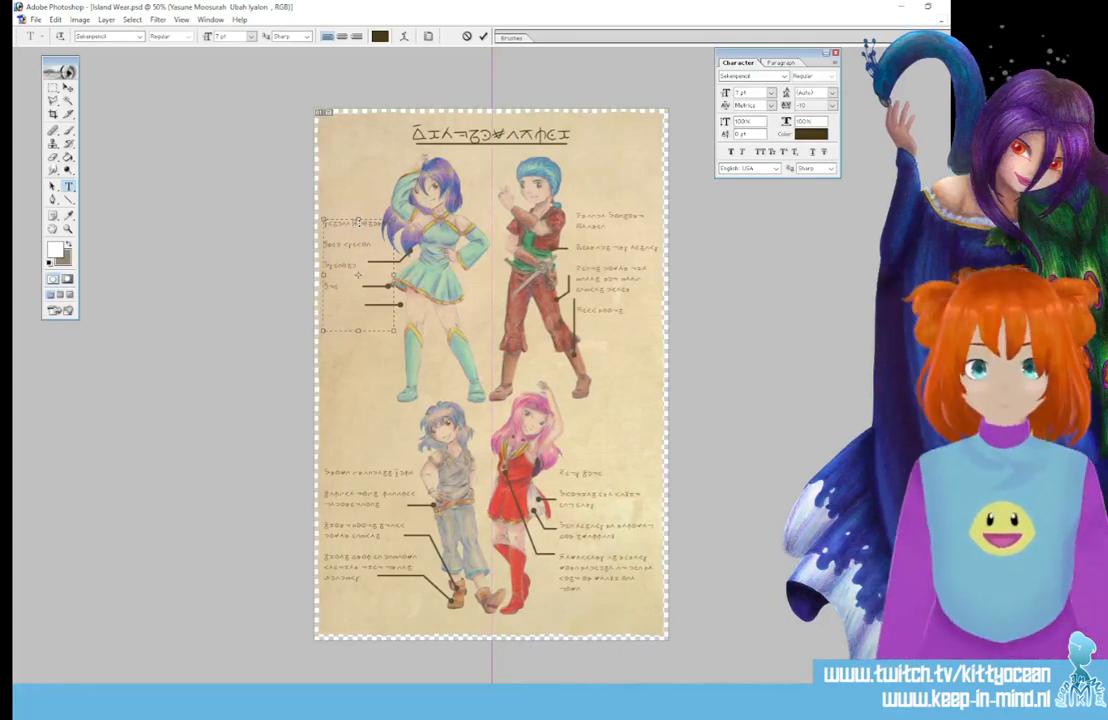
{"action": "left_click", "coordinate": [357, 222]}
{"action": "key", "text": "Return"}
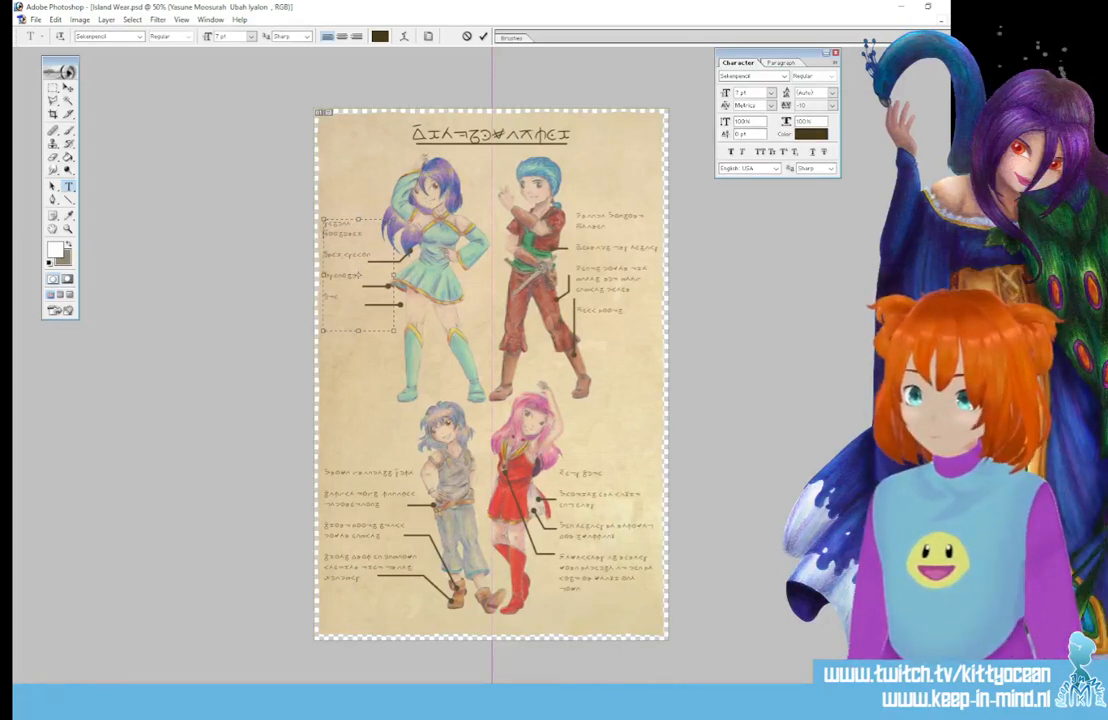
{"action": "key", "text": "Return"}
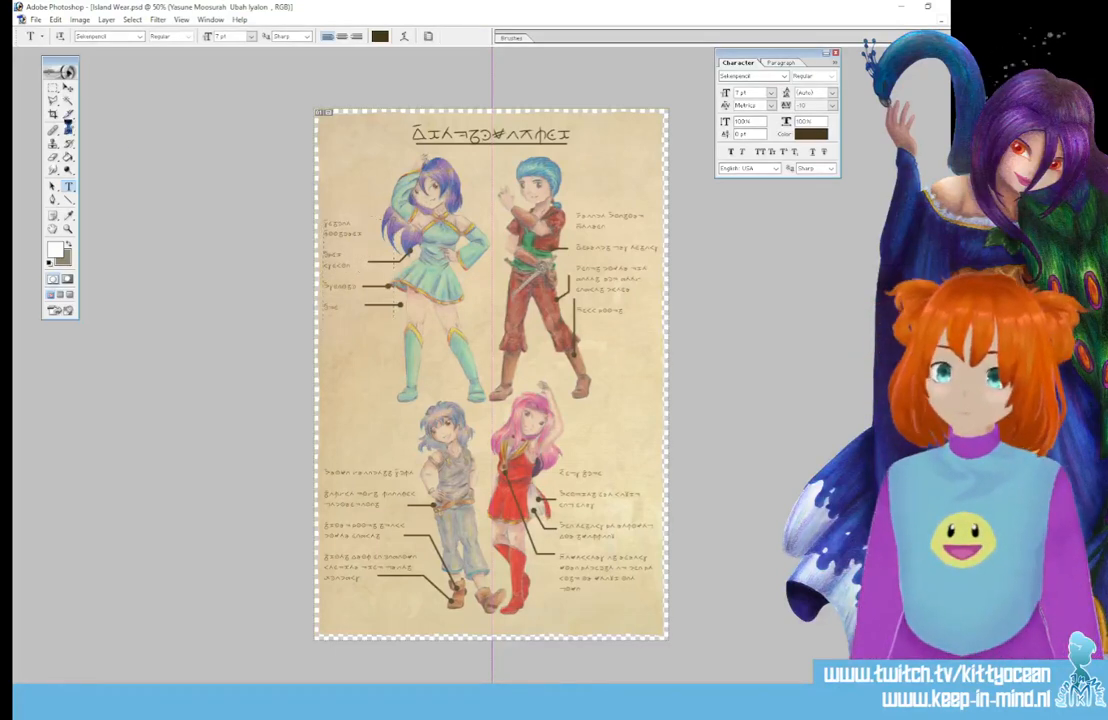
{"action": "left_click", "coordinate": [68, 88]}
{"action": "left_click_drag", "start_coordinate": [346, 280], "coordinate": [351, 281]}
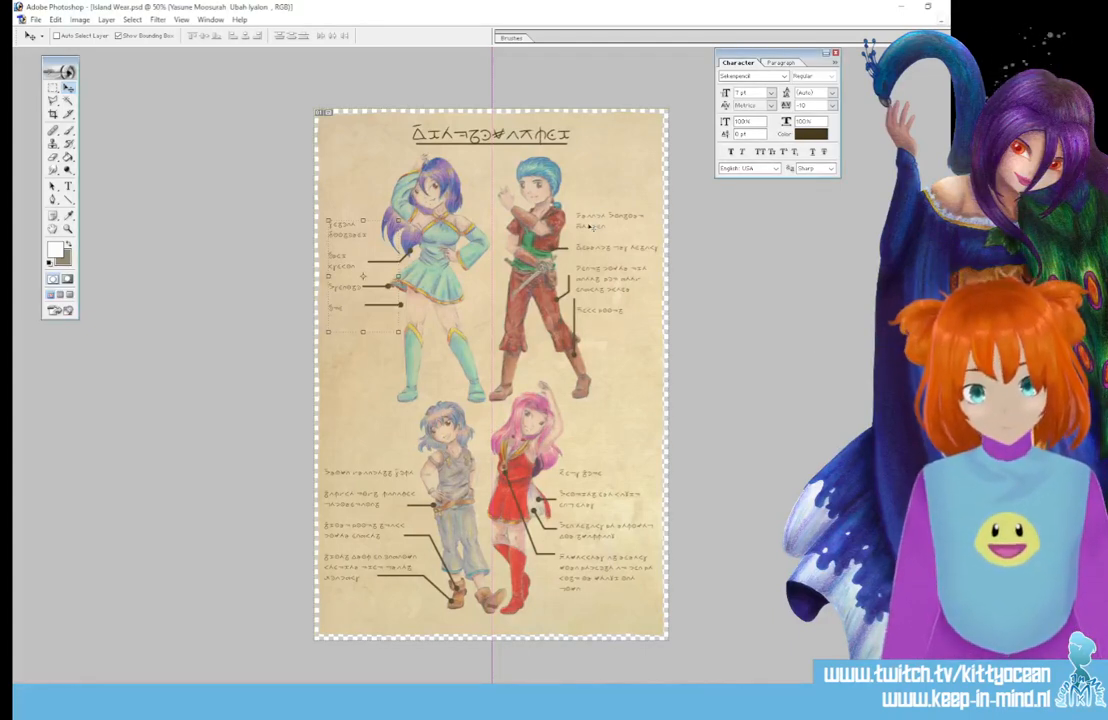
- Replace the heading of the blue-haired man's caption block with its Seken translation, split over two lines
{"action": "left_click", "coordinate": [68, 186]}
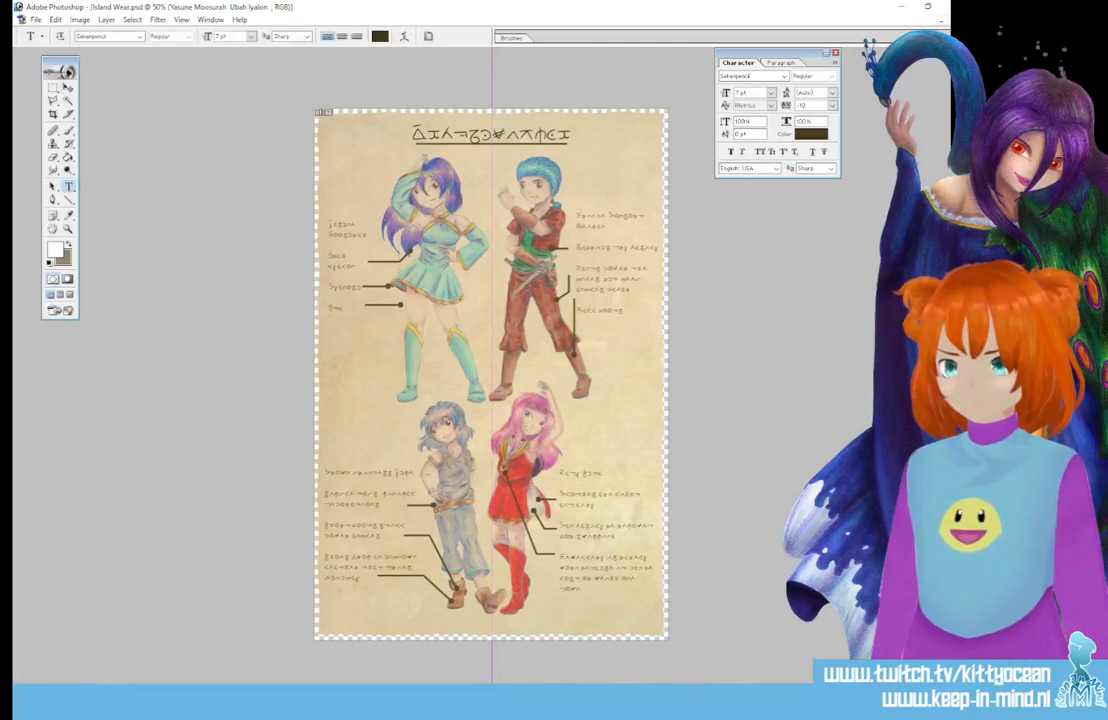
{"action": "double_click", "coordinate": [590, 216]}
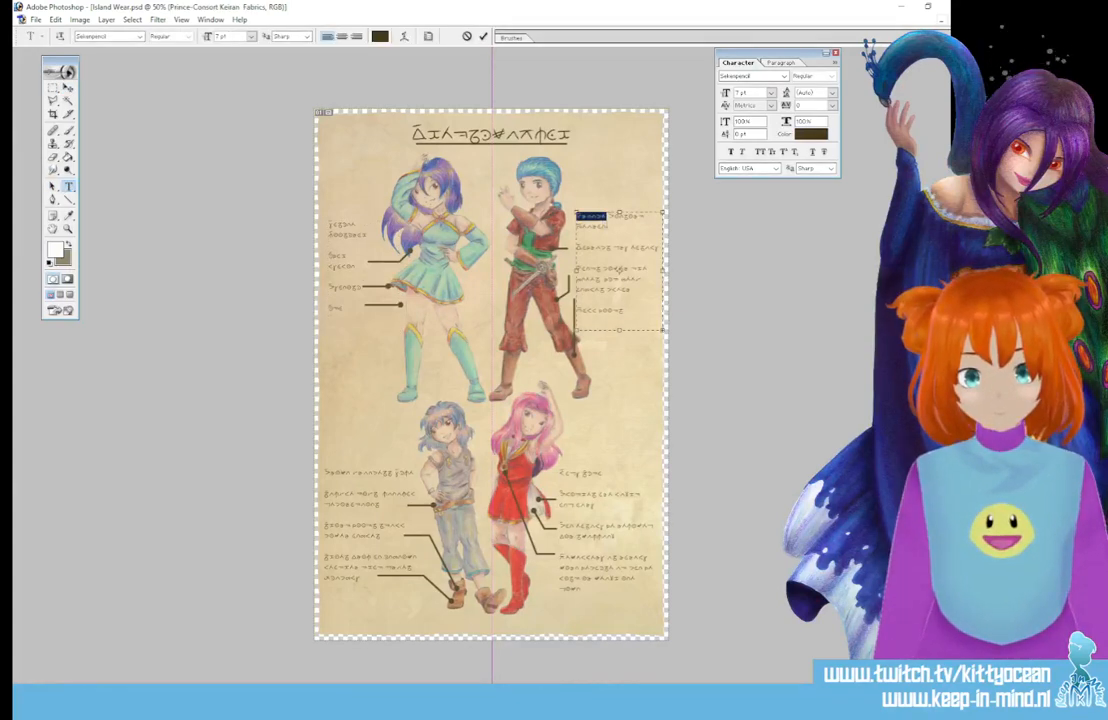
{"action": "key", "text": "ctrl+a"}
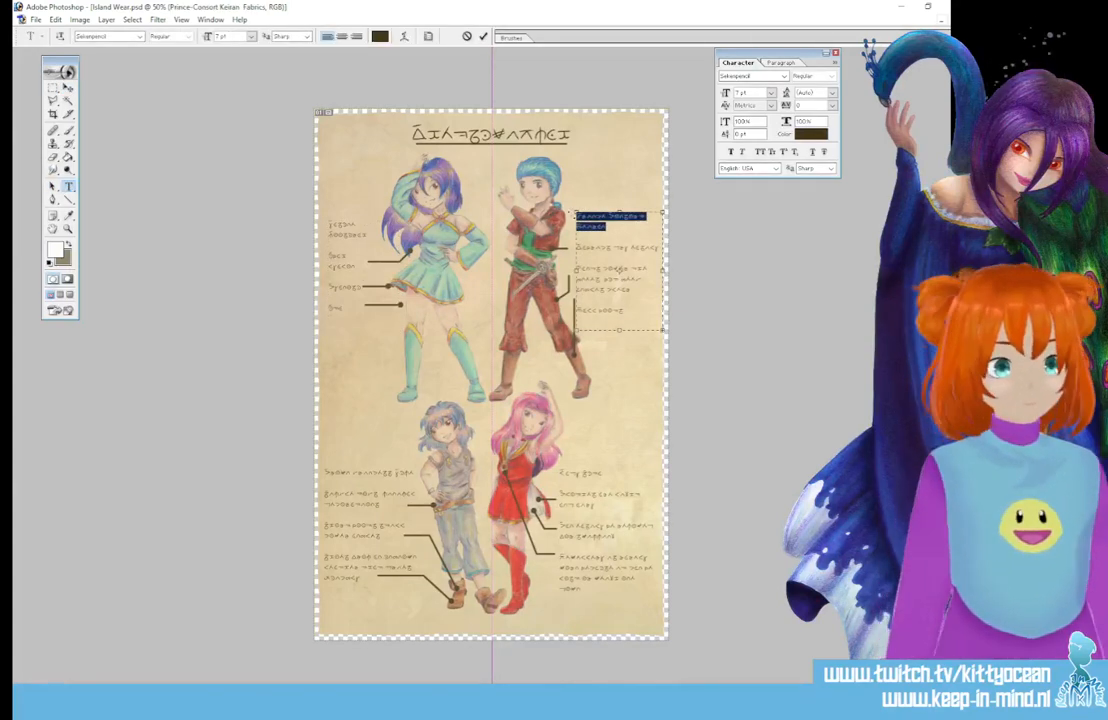
{"action": "key", "text": "ctrl+v"}
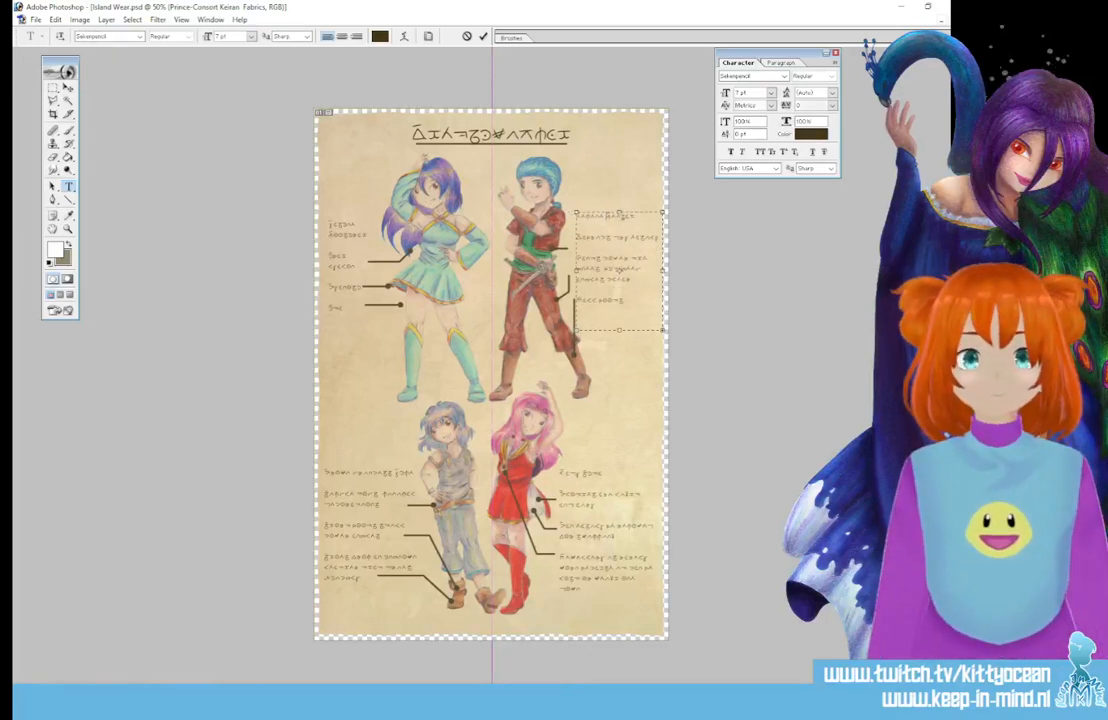
{"action": "key", "text": "Return"}
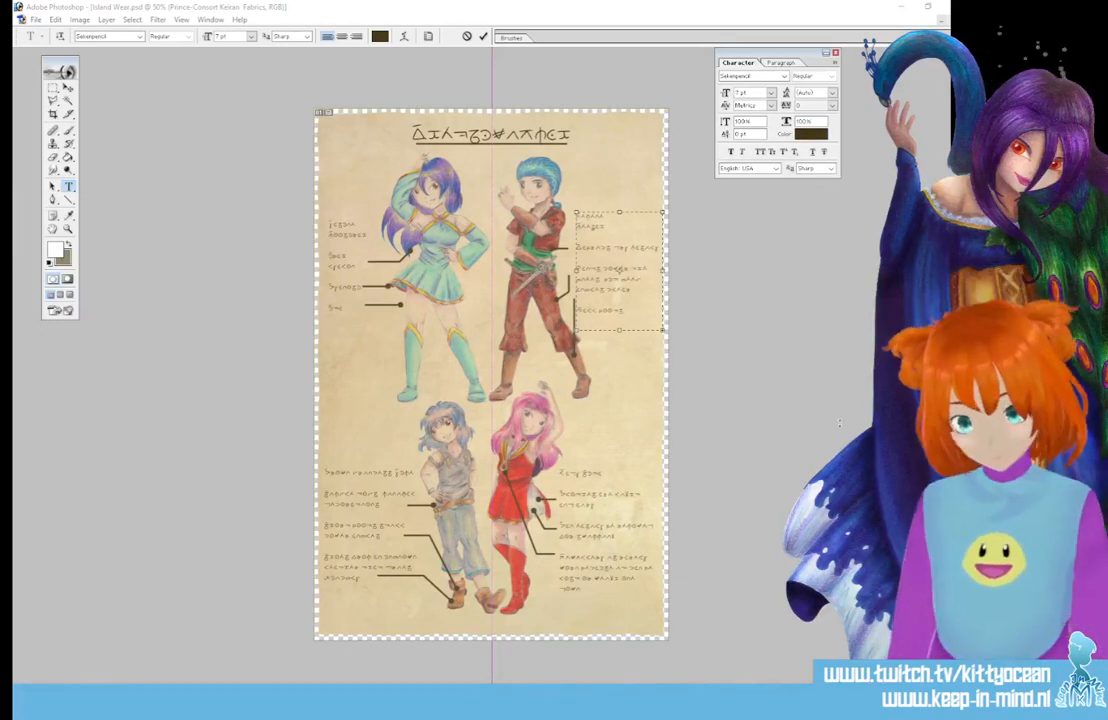
- Replace the three captions under the blue-haired man's heading with their Seken translations
{"action": "left_click_drag", "start_coordinate": [657, 250], "coordinate": [576, 248]}
{"action": "left_click", "coordinate": [658, 248]}
{"action": "key", "text": "ctrl+v"}
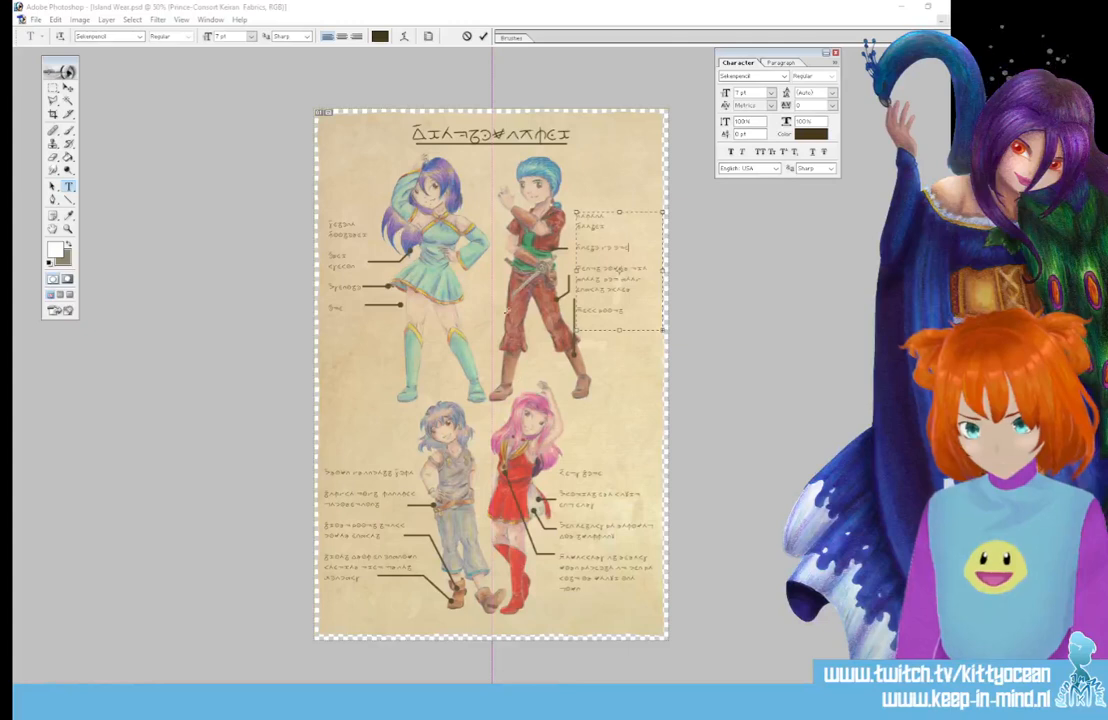
{"action": "left_click", "coordinate": [623, 284]}
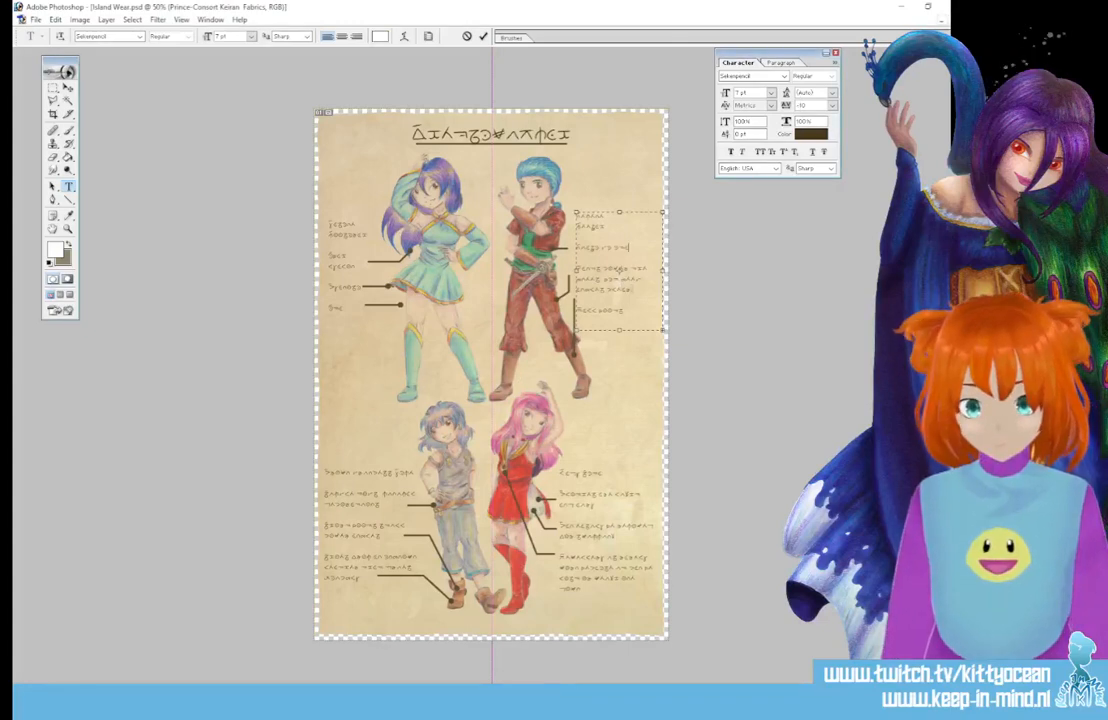
{"action": "left_click_drag", "start_coordinate": [632, 290], "coordinate": [567, 270]}
{"action": "key", "text": "ctrl+v"}
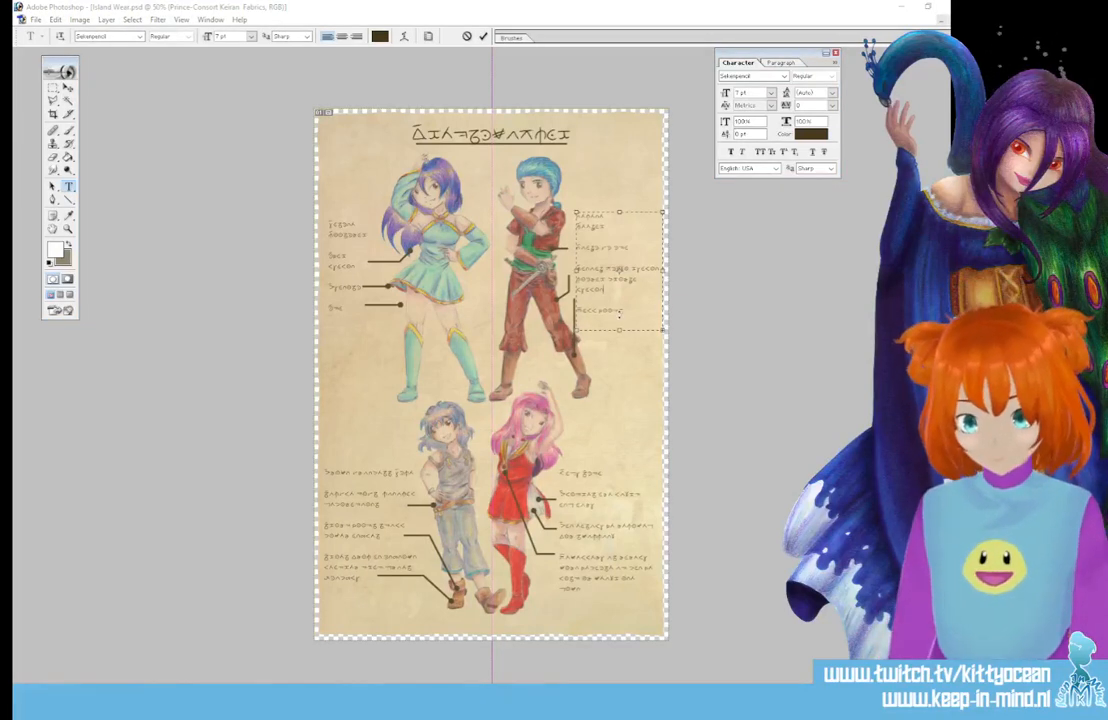
{"action": "left_click_drag", "start_coordinate": [622, 311], "coordinate": [578, 311]}
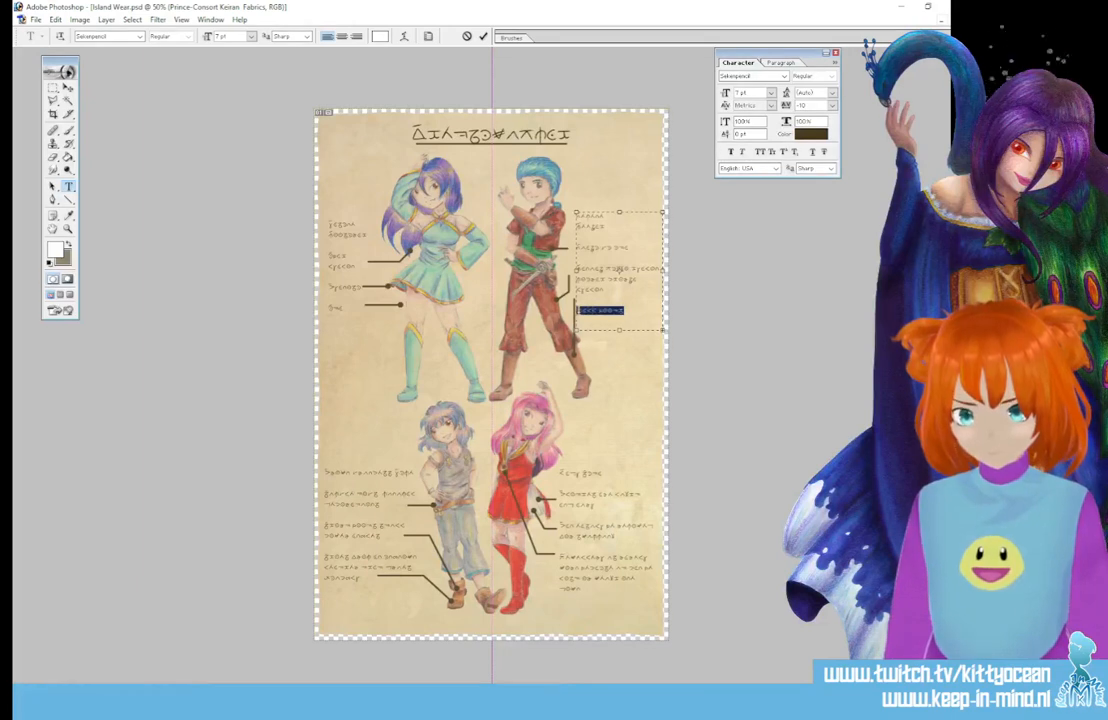
{"action": "key", "text": "ctrl+v"}
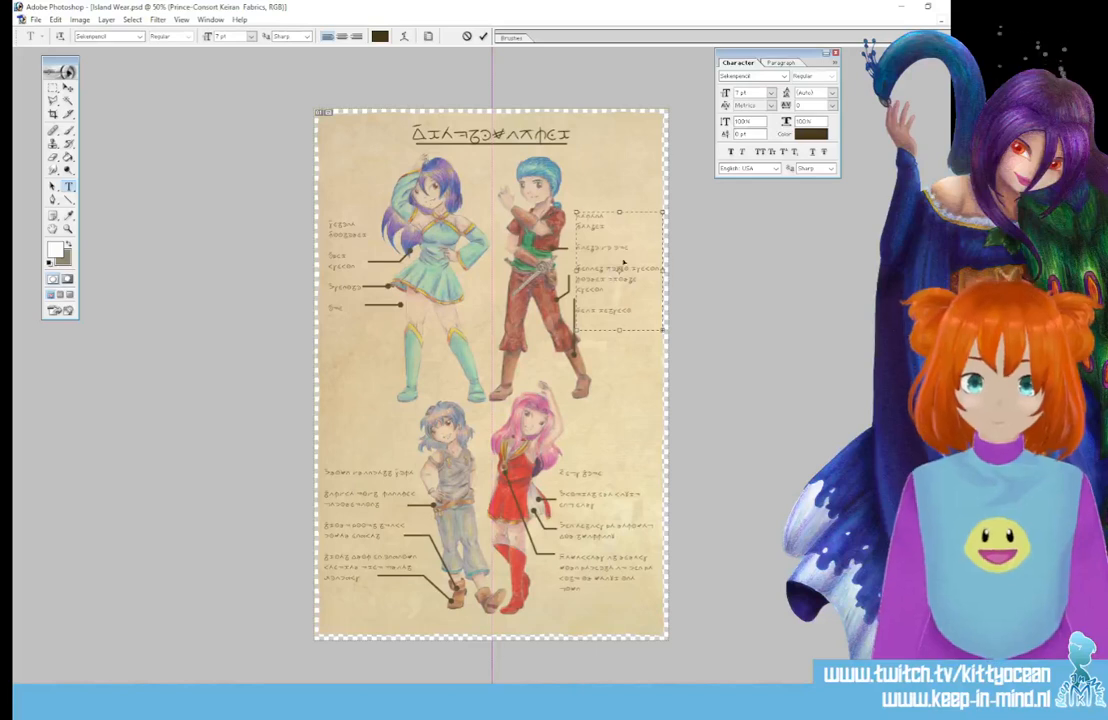
- Set the tracking of the blue-haired man's whole caption block to -10 and break its first caption after the first word
{"action": "key", "text": "ctrl+a"}
{"action": "left_click", "coordinate": [832, 105]}
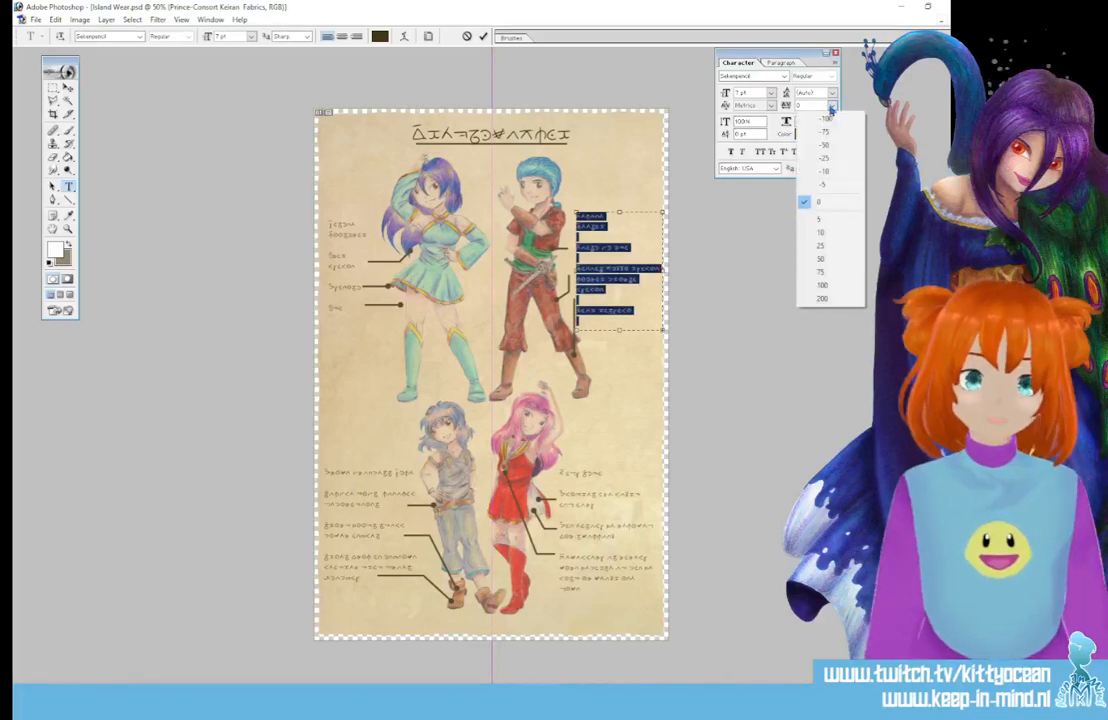
{"action": "left_click", "coordinate": [836, 172]}
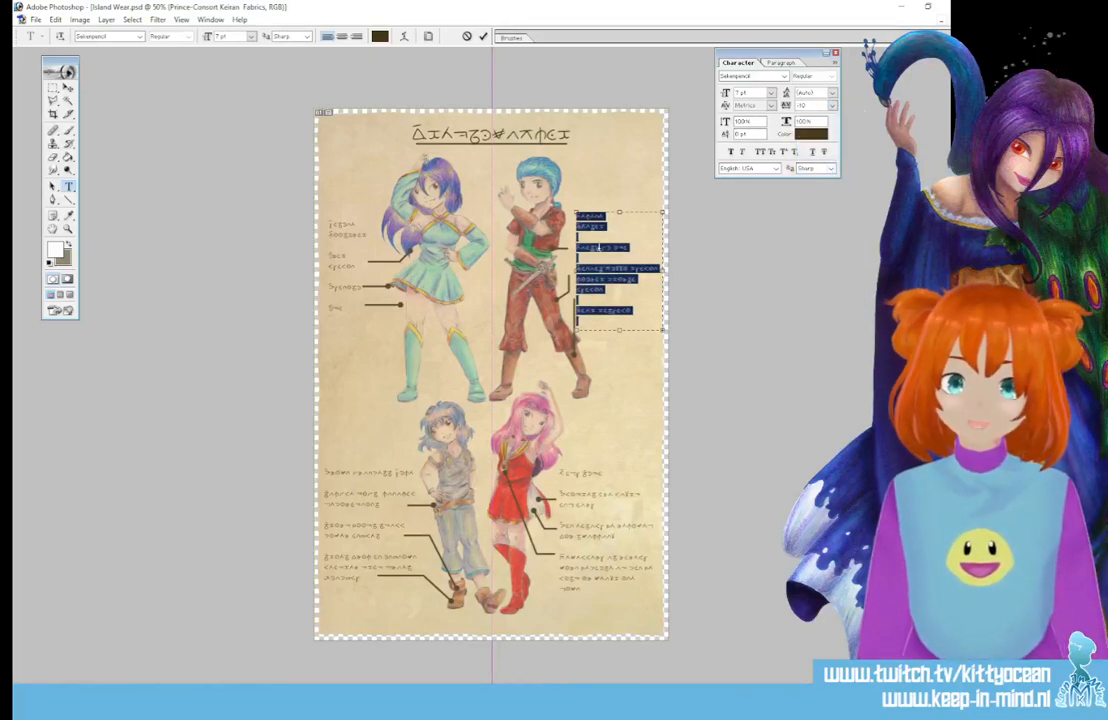
{"action": "key", "text": "ctrl+h"}
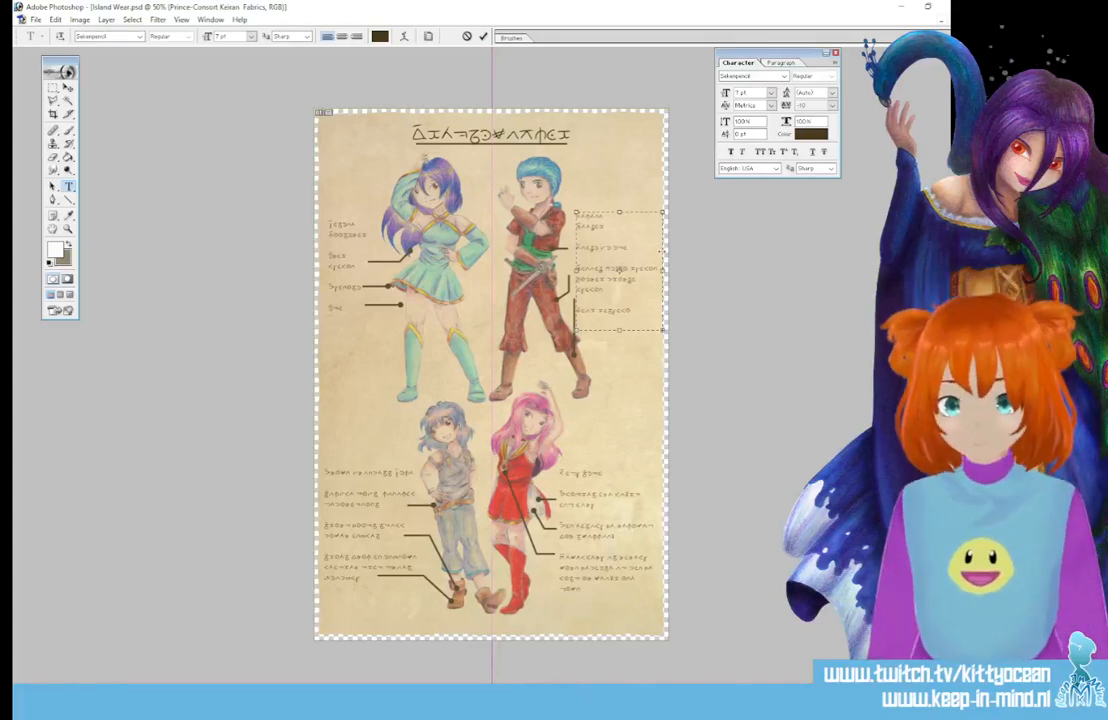
{"action": "key", "text": "Return"}
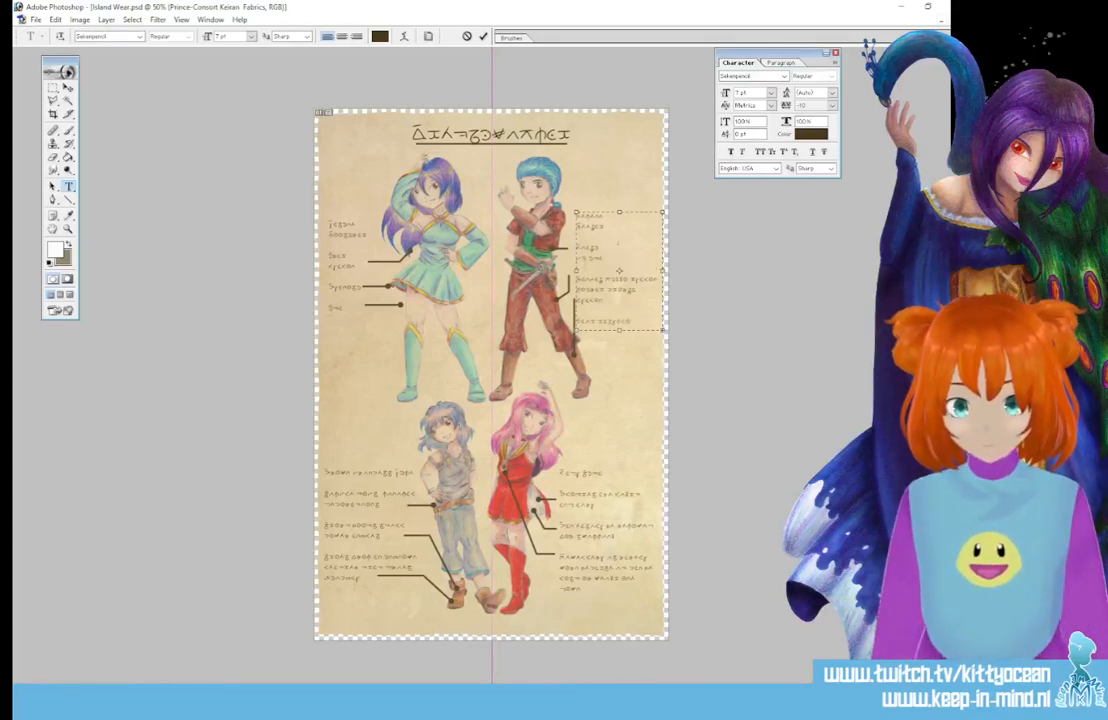
- Rejoin the blue-haired man's first caption onto one line and break his second caption's opening line after its second word
{"action": "key", "text": "Return"}
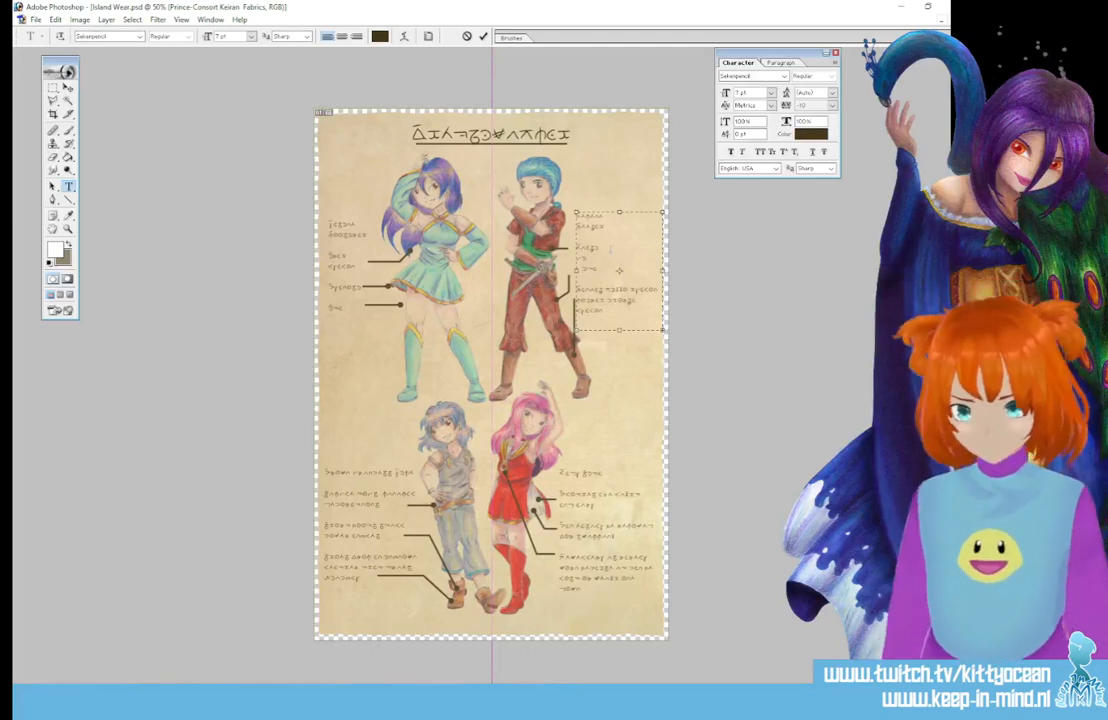
{"action": "key", "text": "BackSpace"}
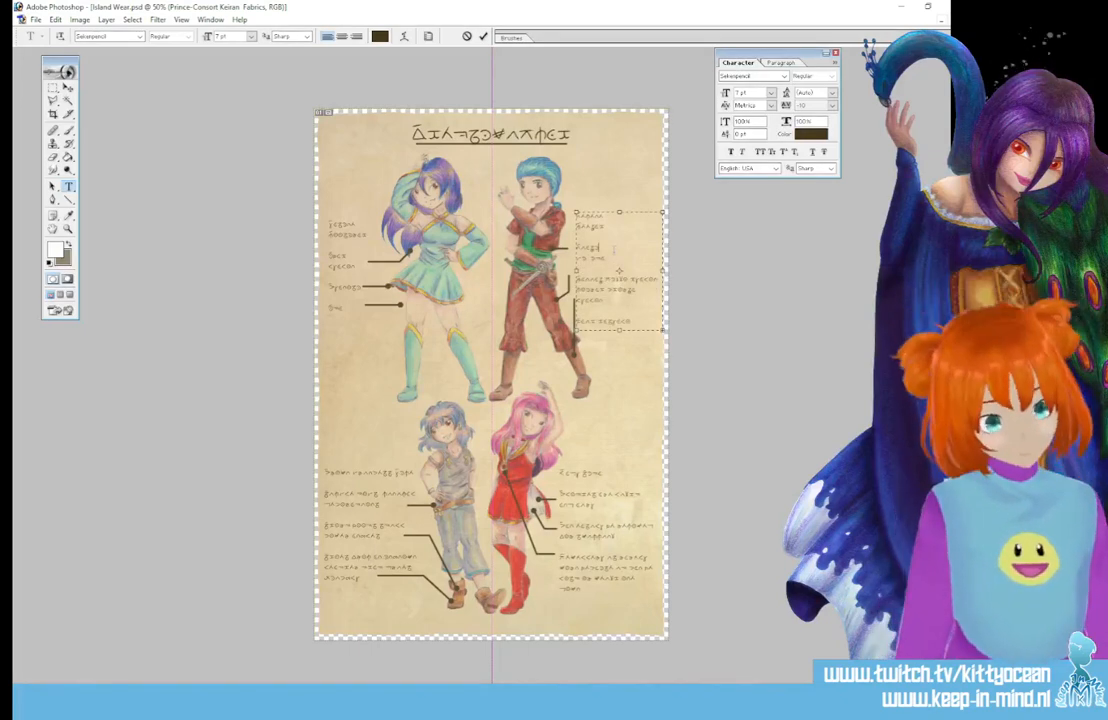
{"action": "key", "text": "BackSpace"}
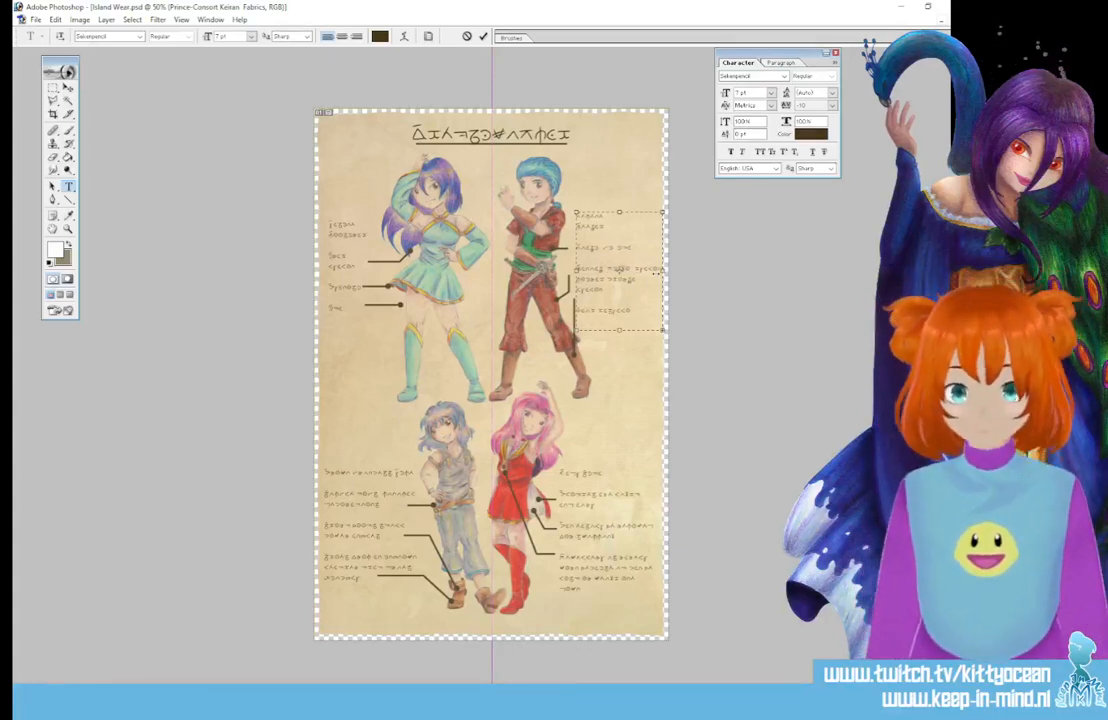
{"action": "left_click_drag", "start_coordinate": [657, 273], "coordinate": [657, 273]}
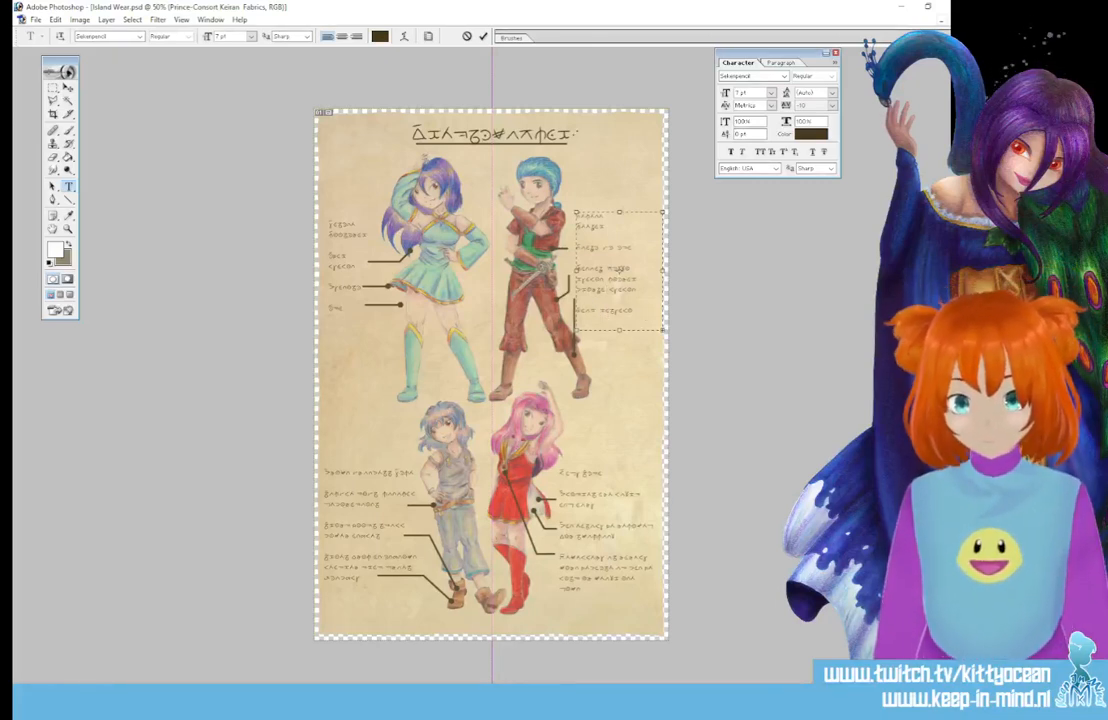
{"action": "left_click", "coordinate": [484, 37]}
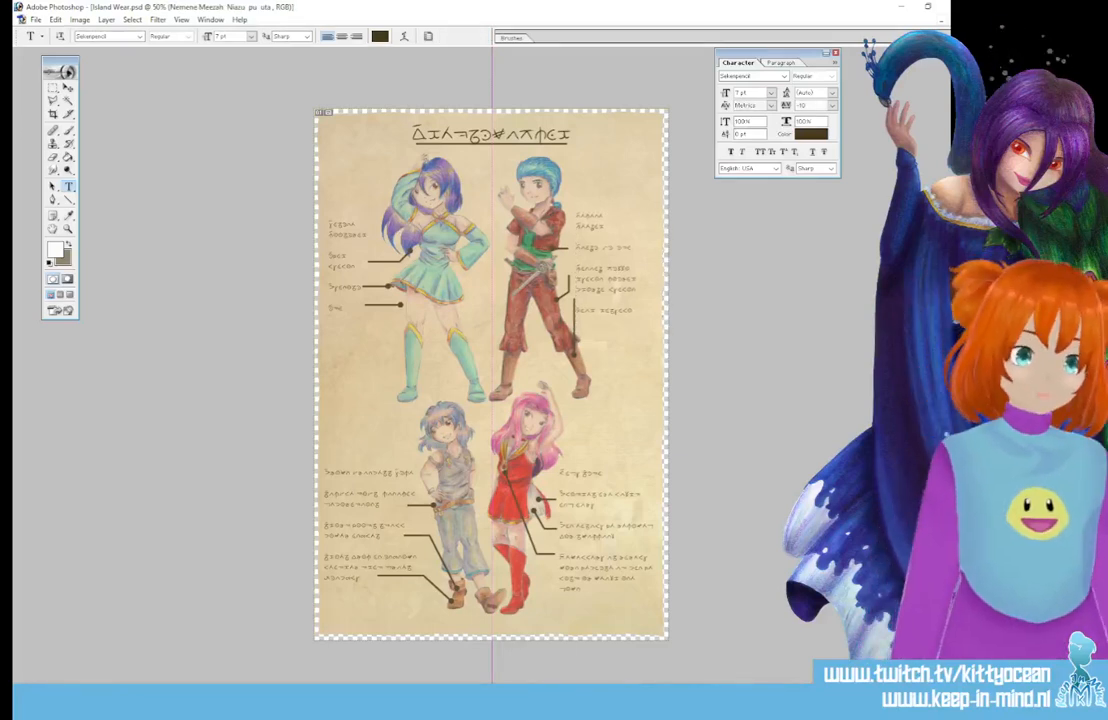
- Join the two-line heading of the blue-haired man's caption block into a single line
{"action": "left_click", "coordinate": [574, 284]}
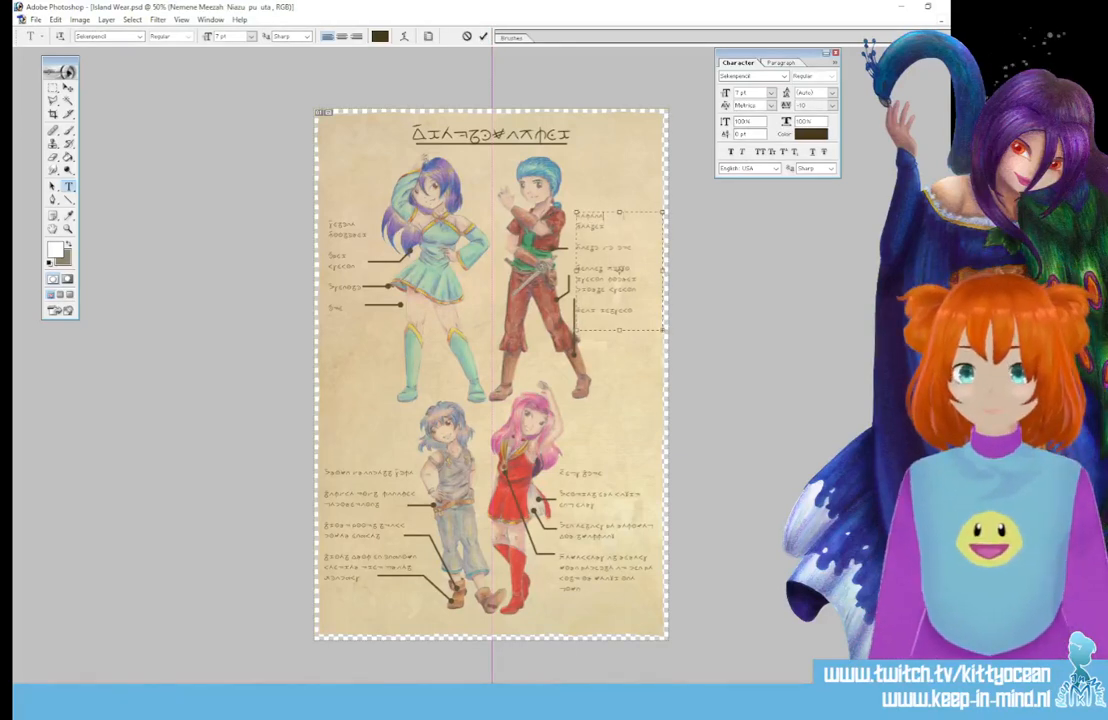
{"action": "key", "text": "Delete"}
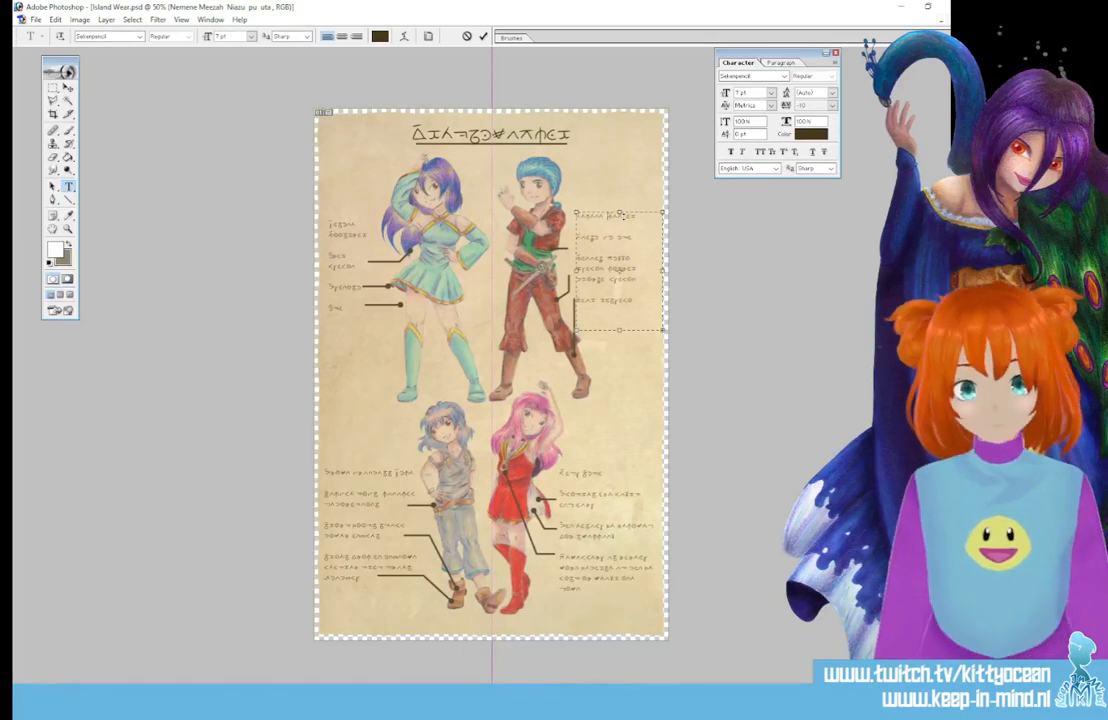
{"action": "left_click", "coordinate": [484, 37]}
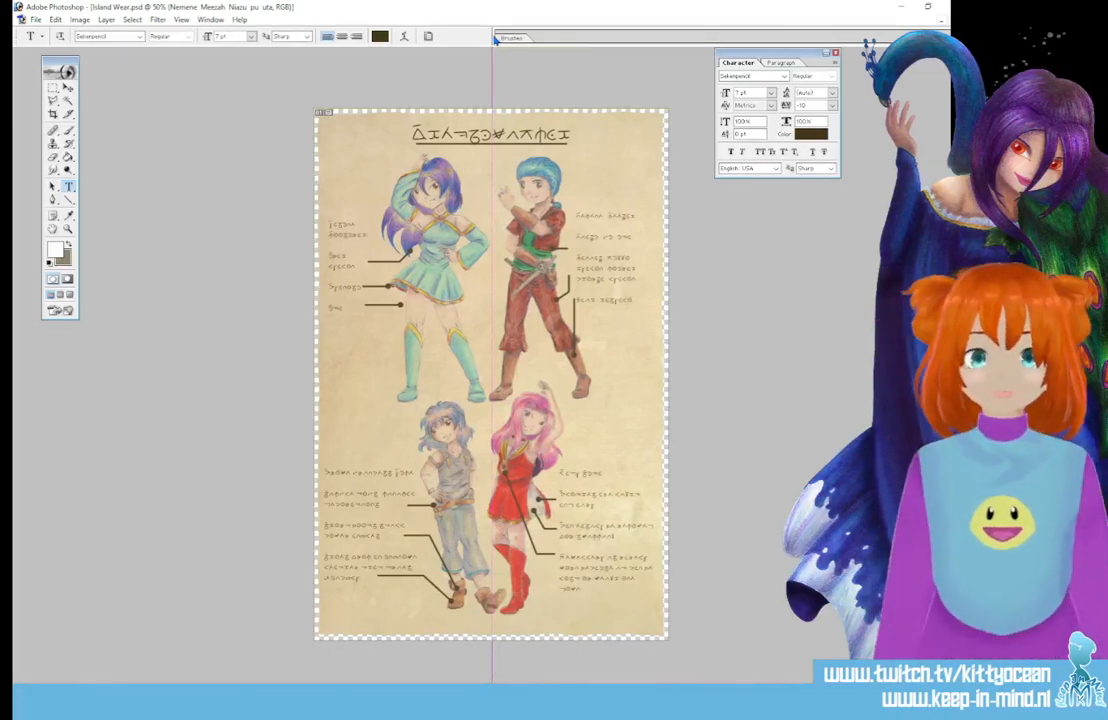
- Set the tracking of the illustration's main title to -100
{"action": "left_click", "coordinate": [440, 132]}
{"action": "left_click_drag", "start_coordinate": [412, 134], "coordinate": [572, 134]}
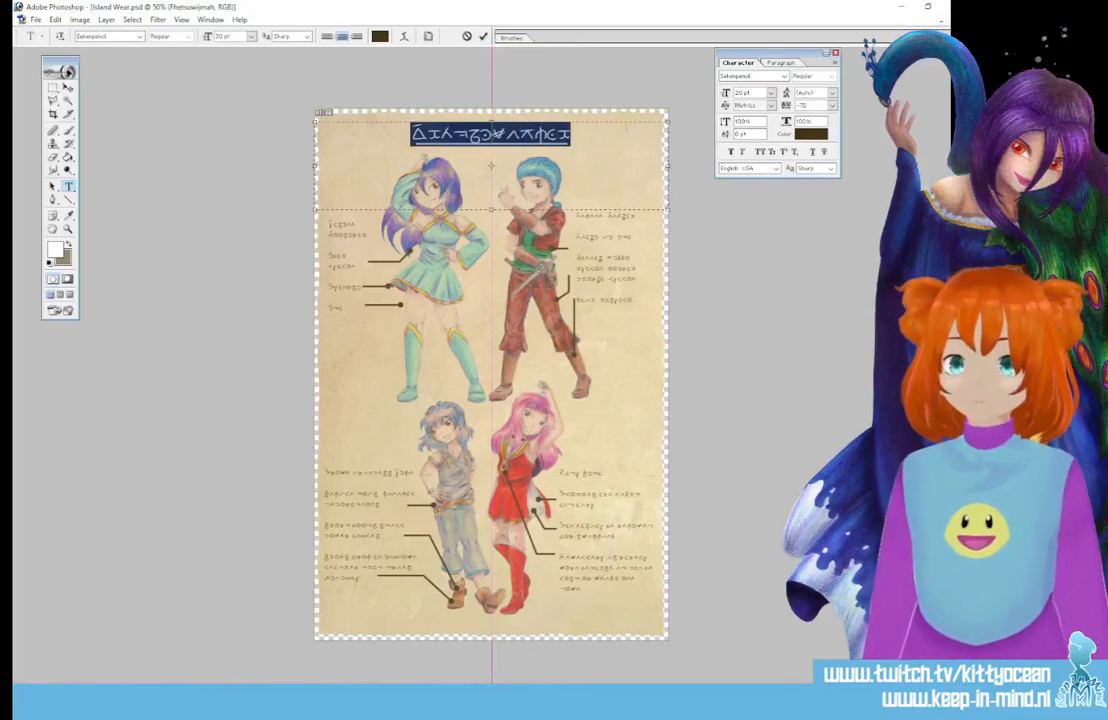
{"action": "left_click", "coordinate": [832, 105]}
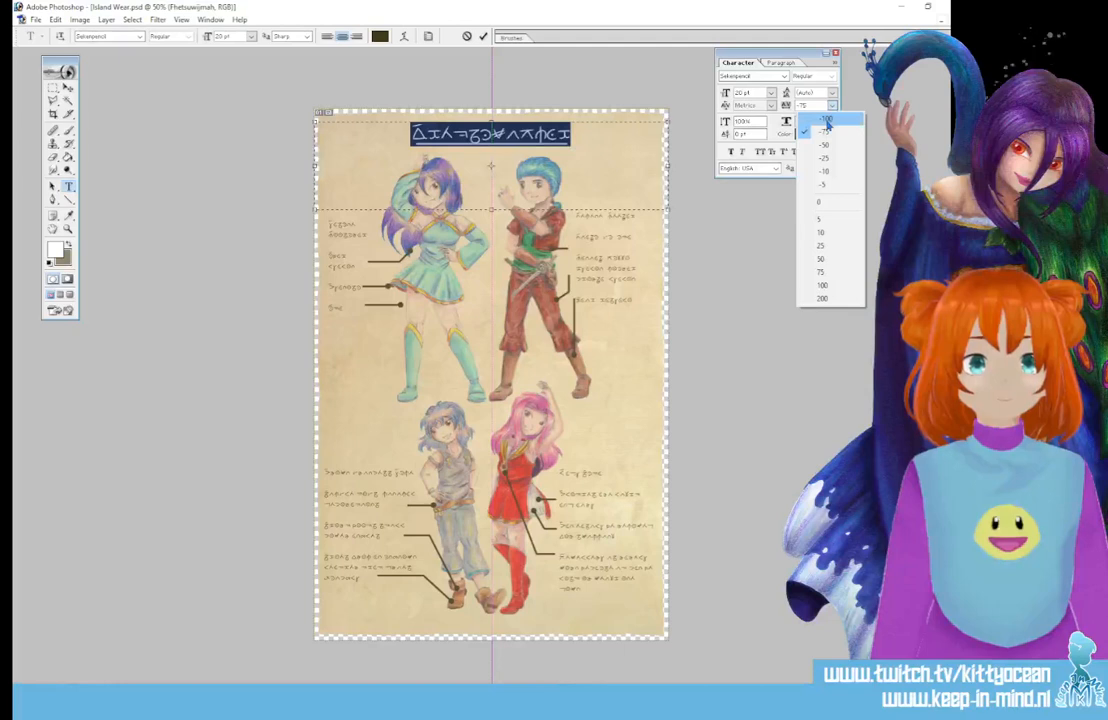
{"action": "left_click", "coordinate": [826, 118]}
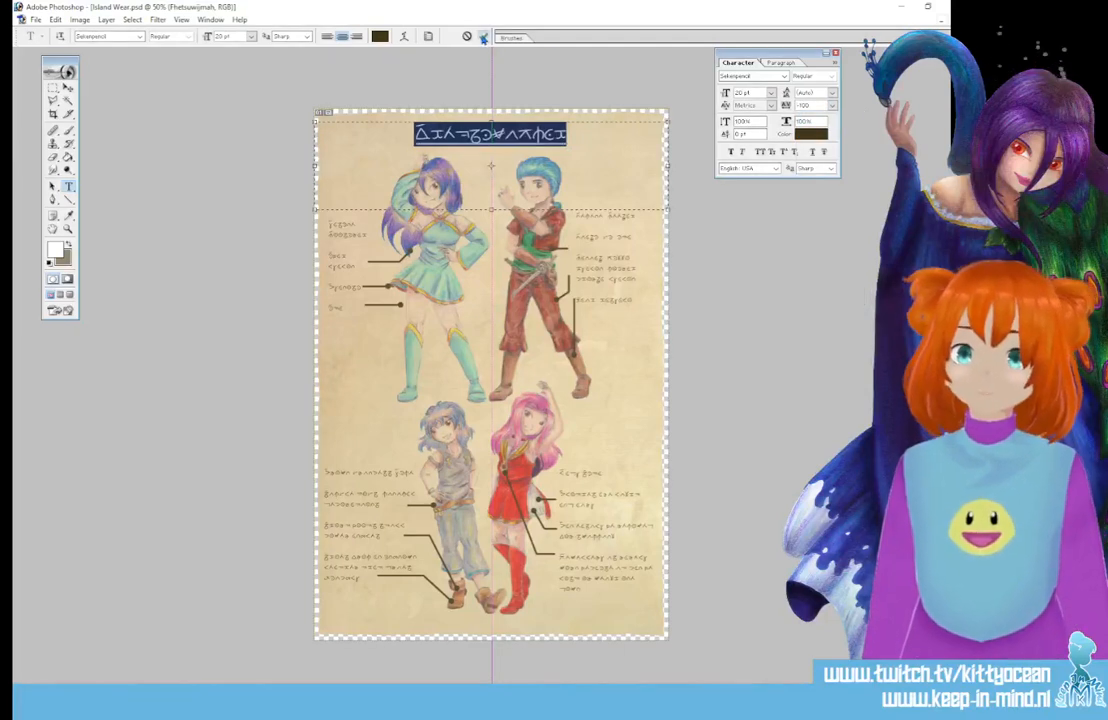
{"action": "left_click", "coordinate": [483, 37]}
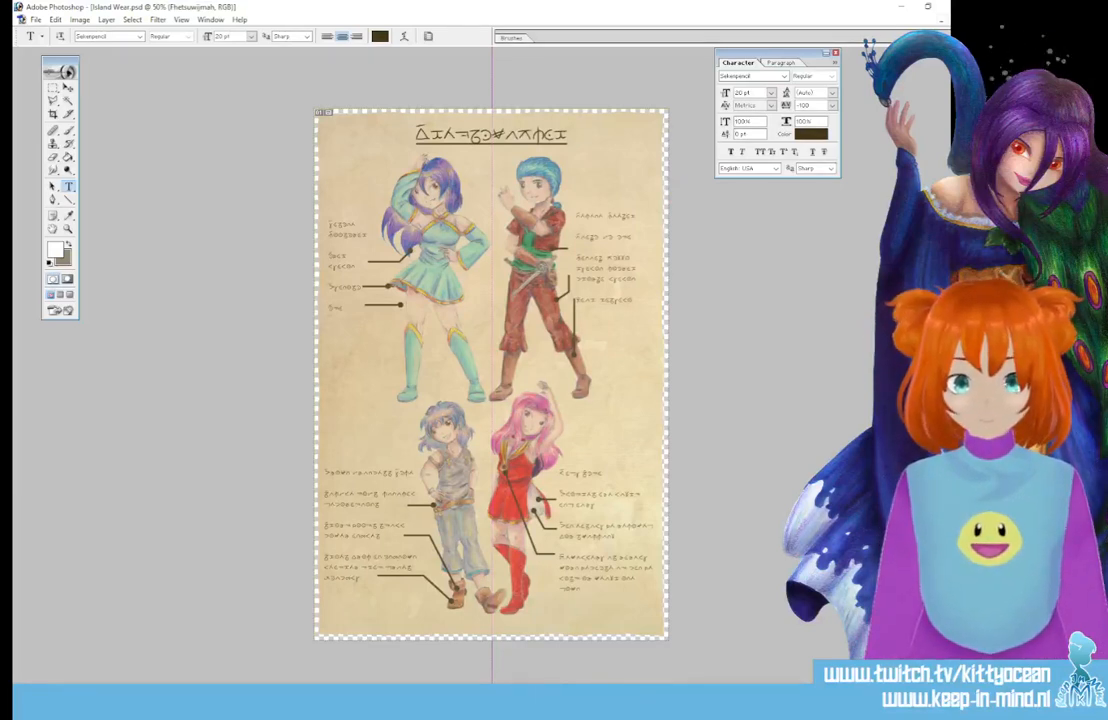
- Set the font size of the purple-haired woman's whole caption block to 8 pt
{"action": "left_click", "coordinate": [337, 235]}
{"action": "key", "text": "ctrl+a"}
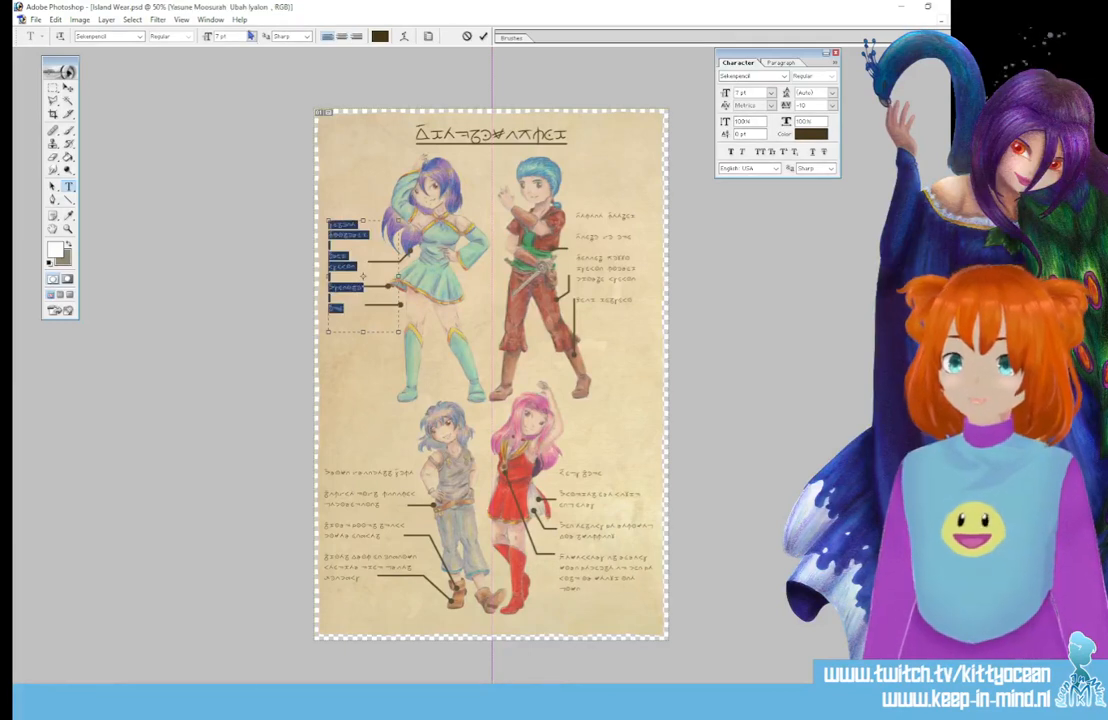
{"action": "left_click", "coordinate": [254, 37]}
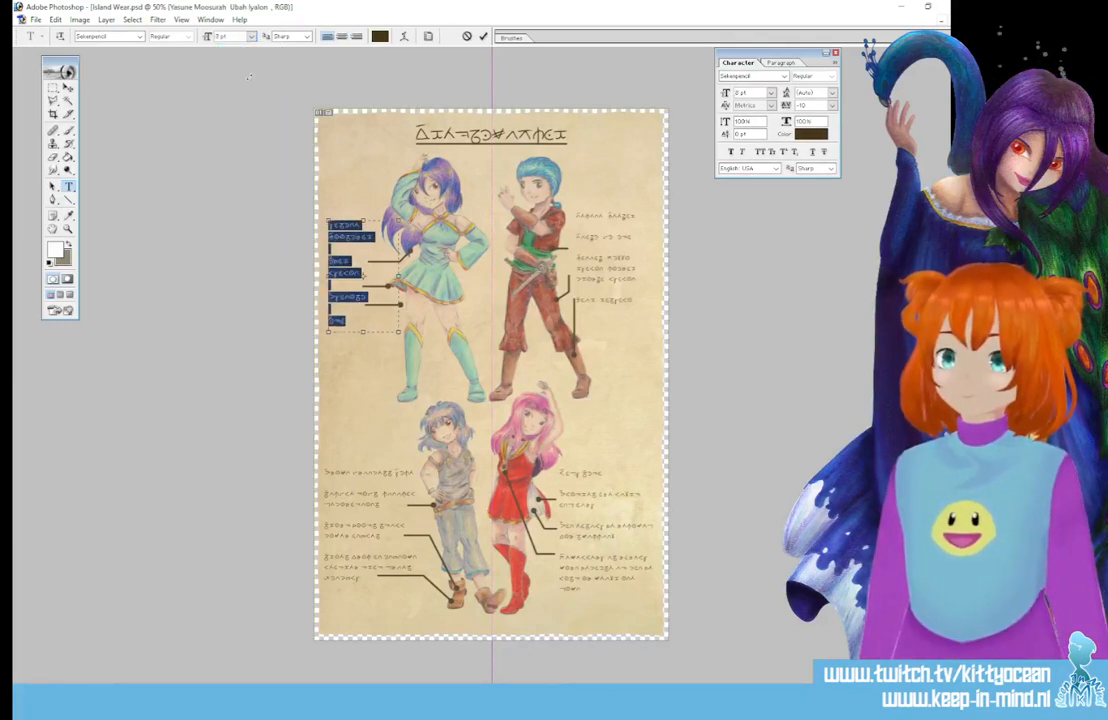
{"action": "key", "text": "ctrl+Return"}
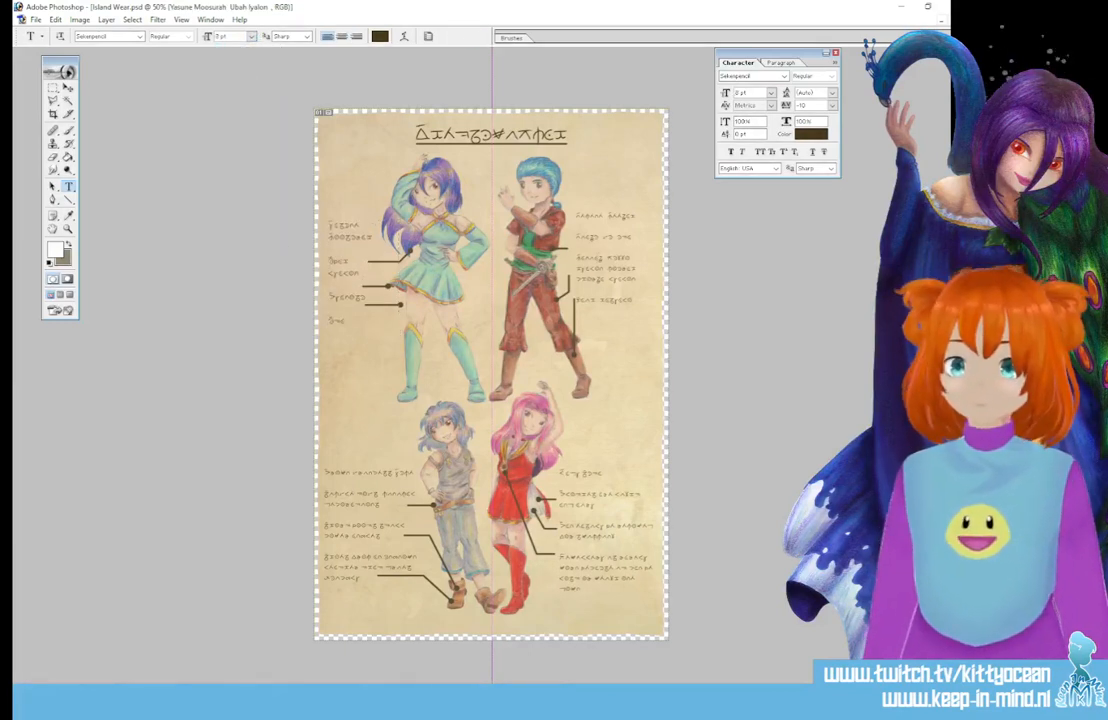
- Set the font size of the blue-haired man's whole caption block to 8 pt
{"action": "left_click", "coordinate": [606, 259]}
{"action": "key", "text": "ctrl+a"}
{"action": "left_click", "coordinate": [251, 38]}
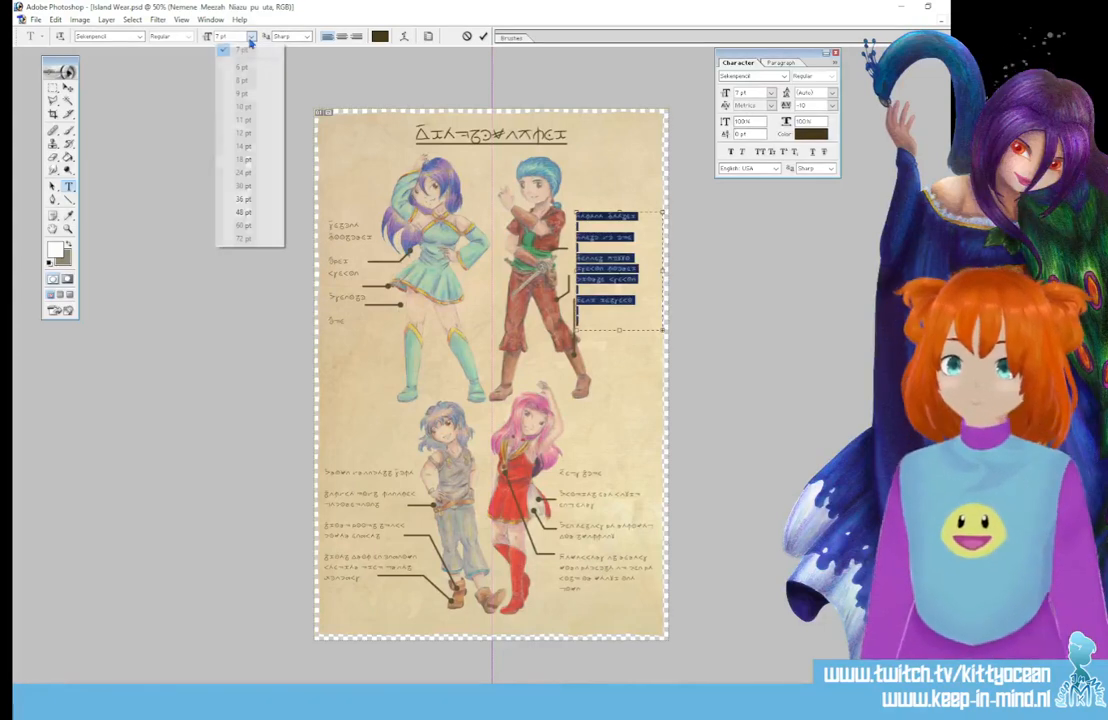
{"action": "left_click", "coordinate": [251, 81]}
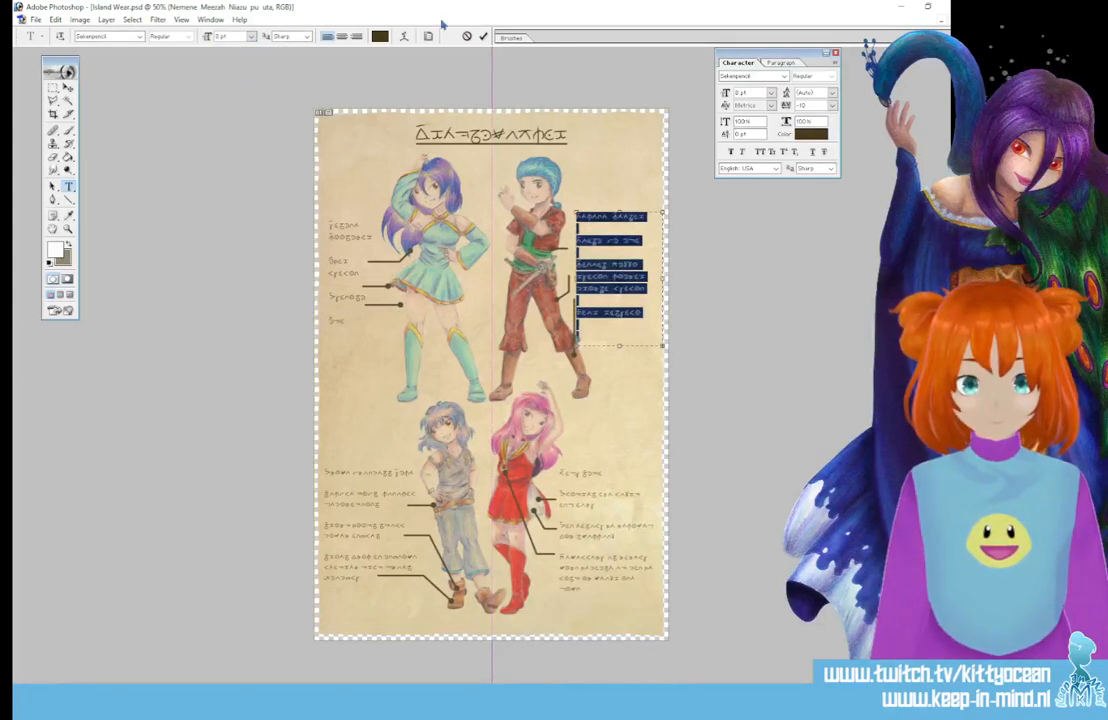
{"action": "left_click", "coordinate": [483, 36]}
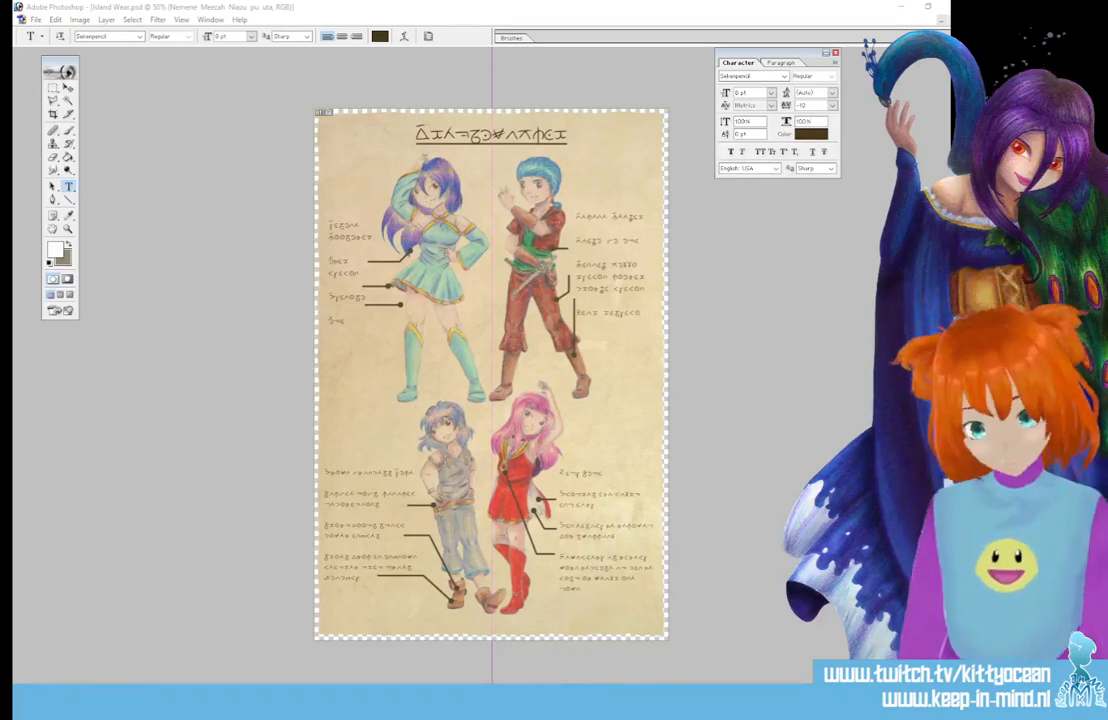
- Replace the heading and first caption of the grey-clothed figure's block with their Seken translations
{"action": "left_click", "coordinate": [372, 473]}
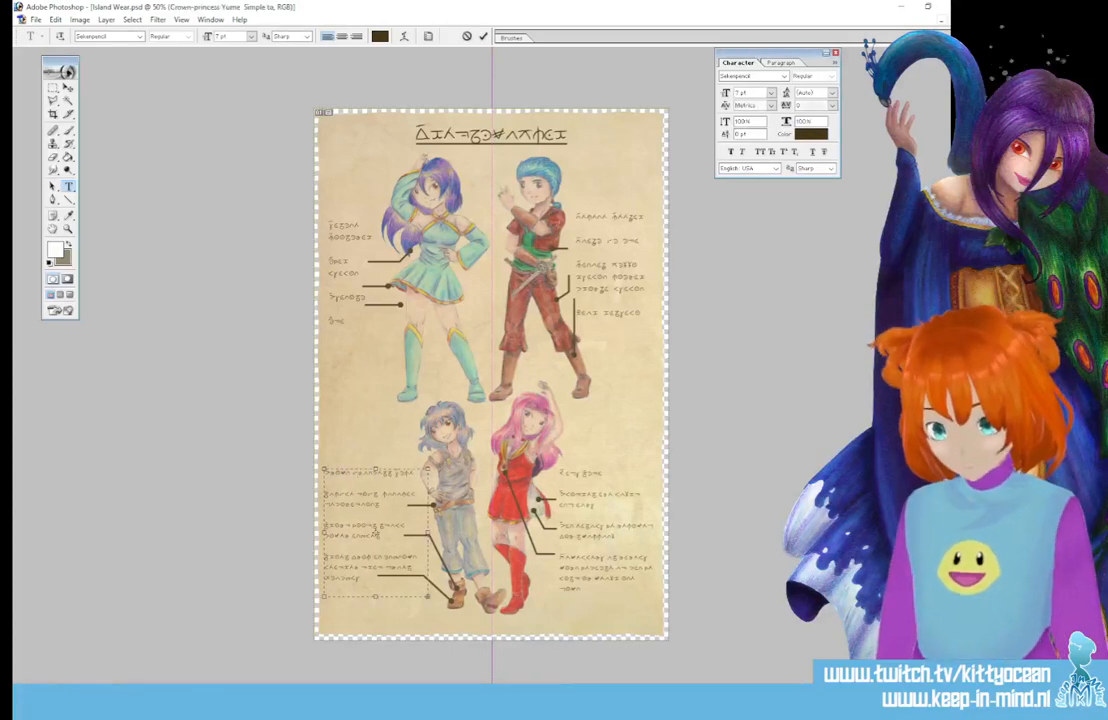
{"action": "left_click_drag", "start_coordinate": [415, 473], "coordinate": [318, 473]}
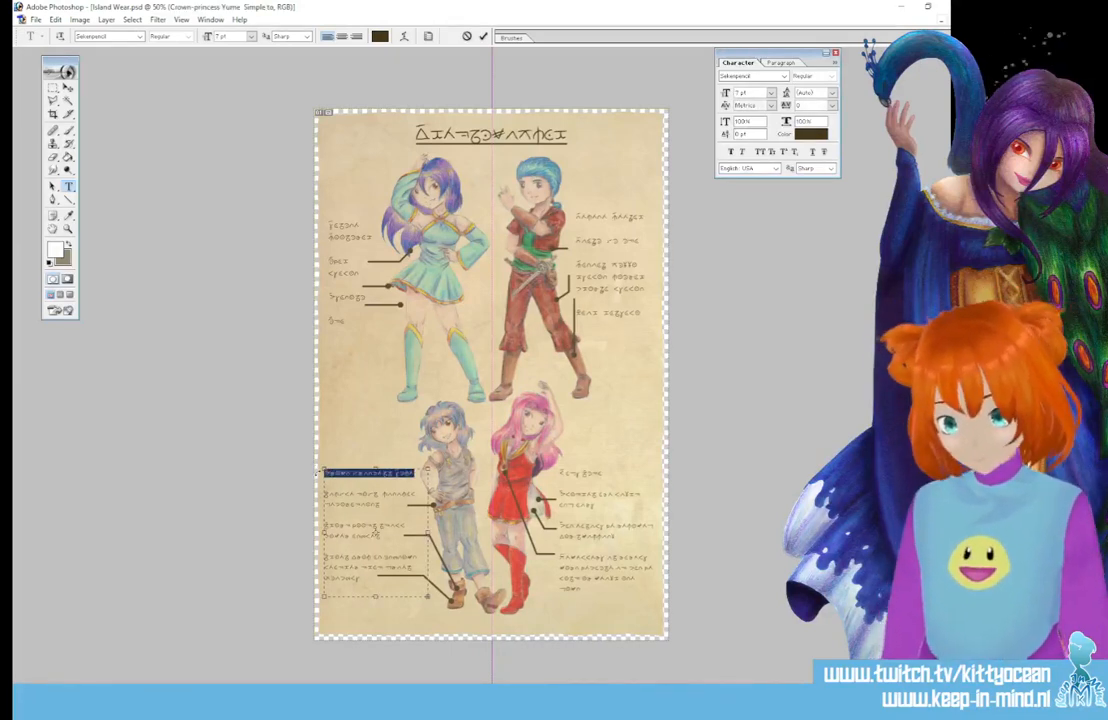
{"action": "key", "text": "ctrl+v"}
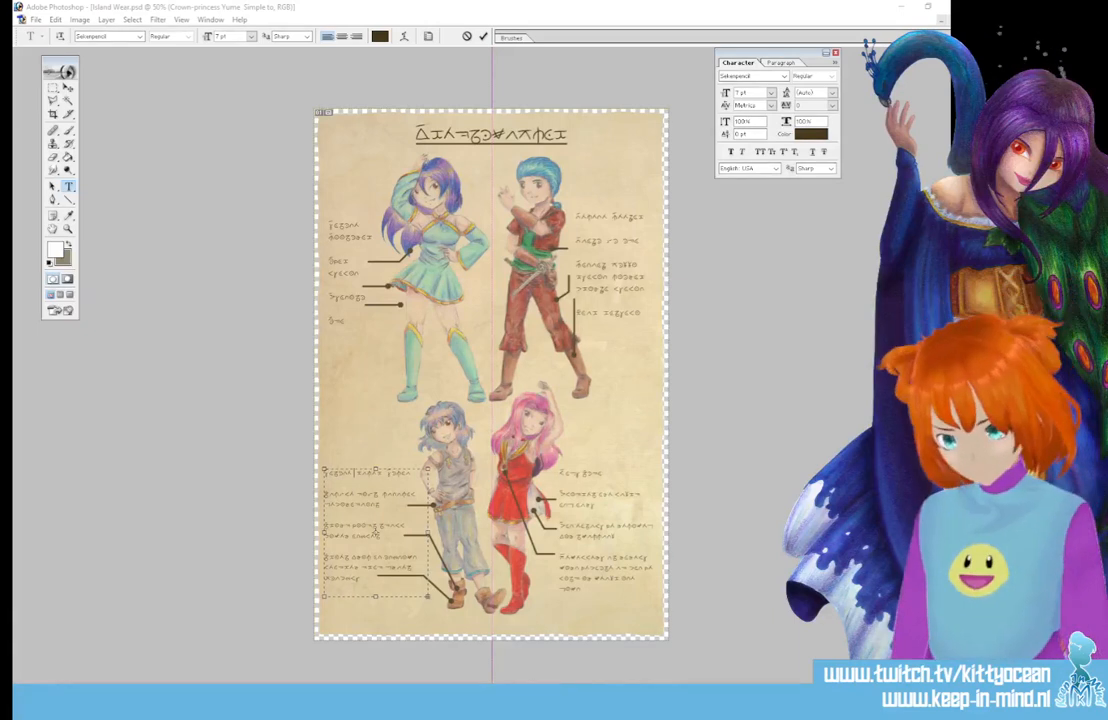
{"action": "left_click", "coordinate": [354, 472]}
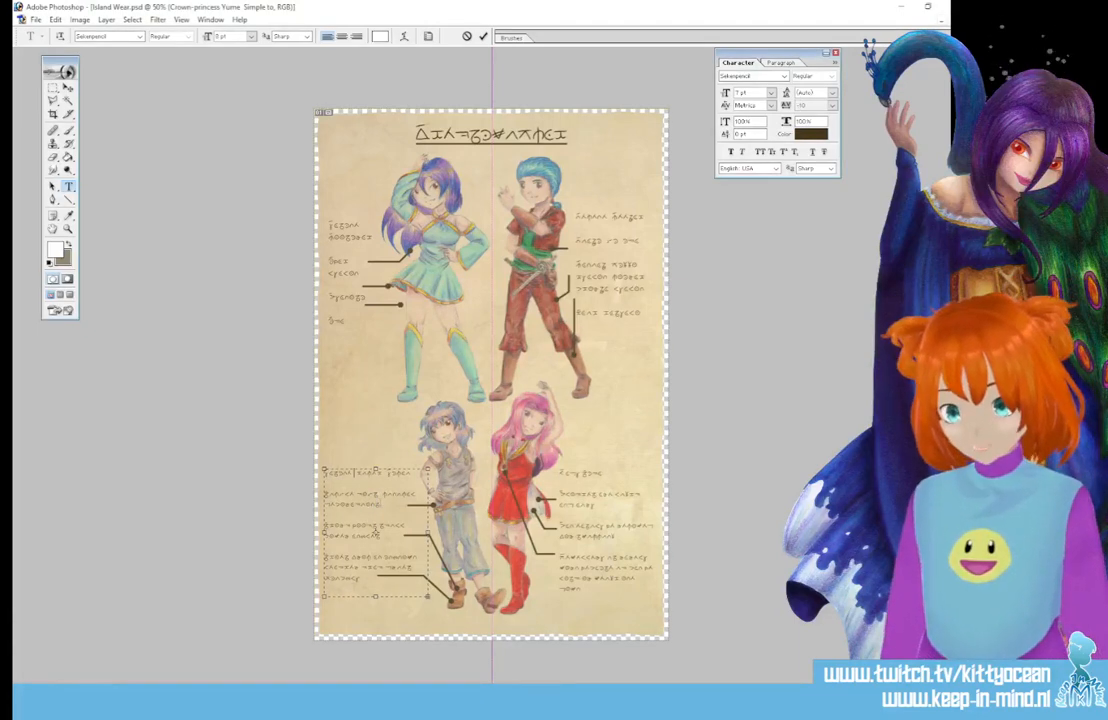
{"action": "left_click_drag", "start_coordinate": [381, 504], "coordinate": [324, 494]}
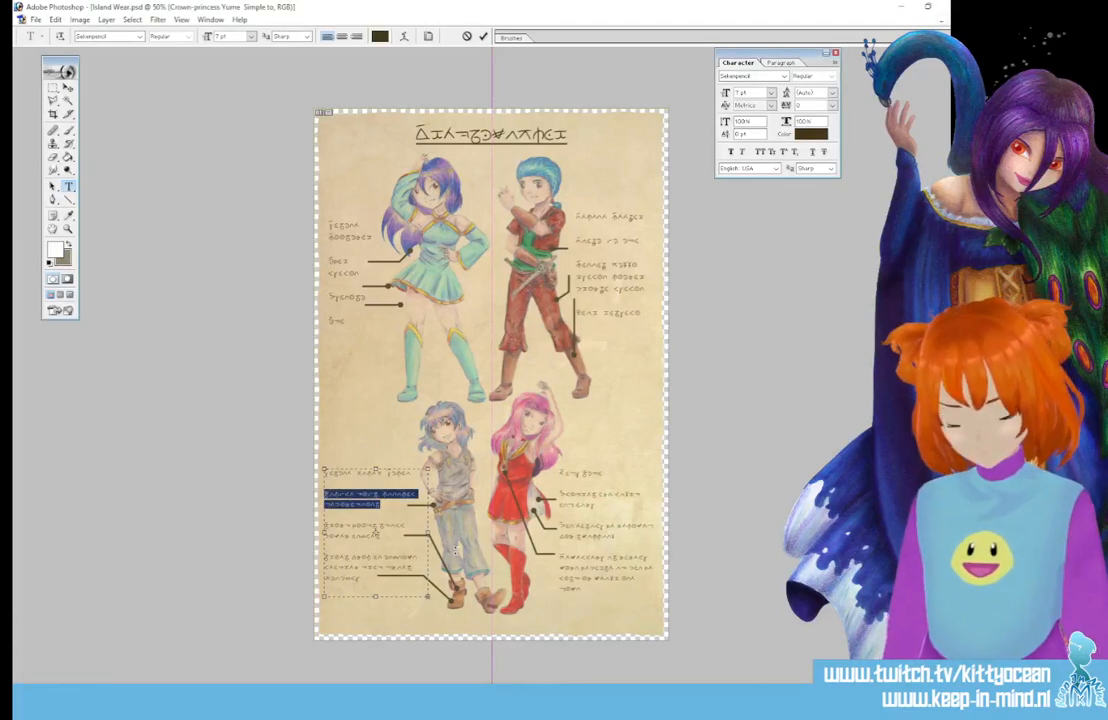
{"action": "key", "text": "ctrl+v"}
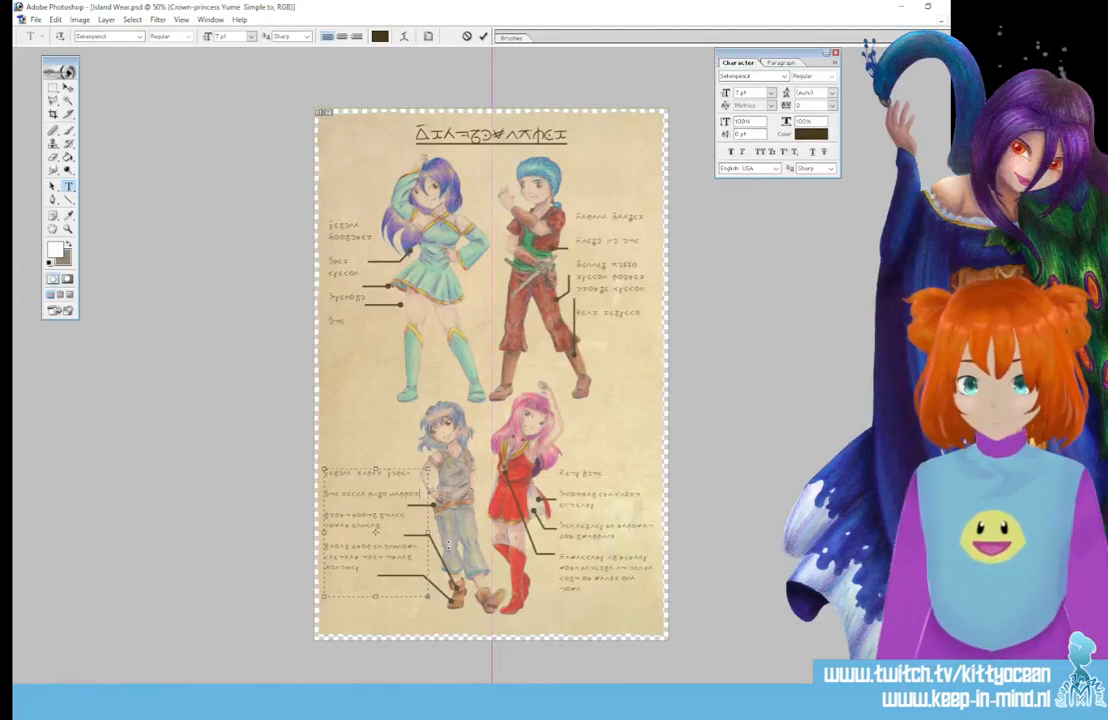
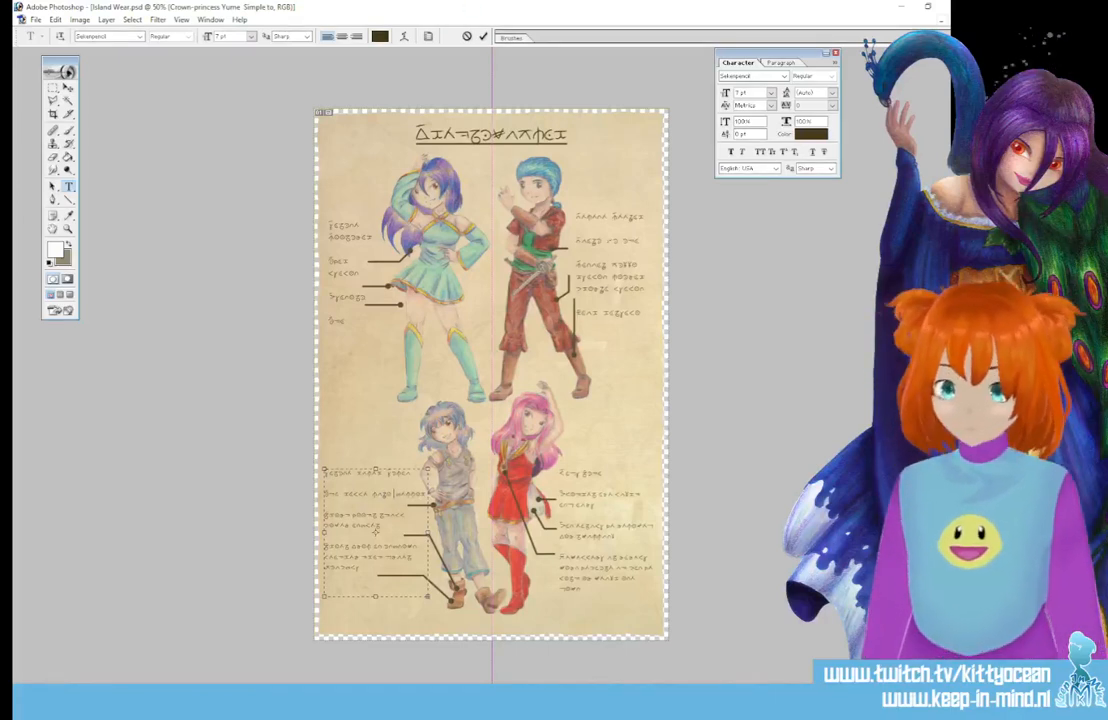
- Set the grey-clothed figure's whole caption block to -10 tracking and 8 pt, and make its text box taller and slightly narrower
{"action": "key", "text": "ctrl+a"}
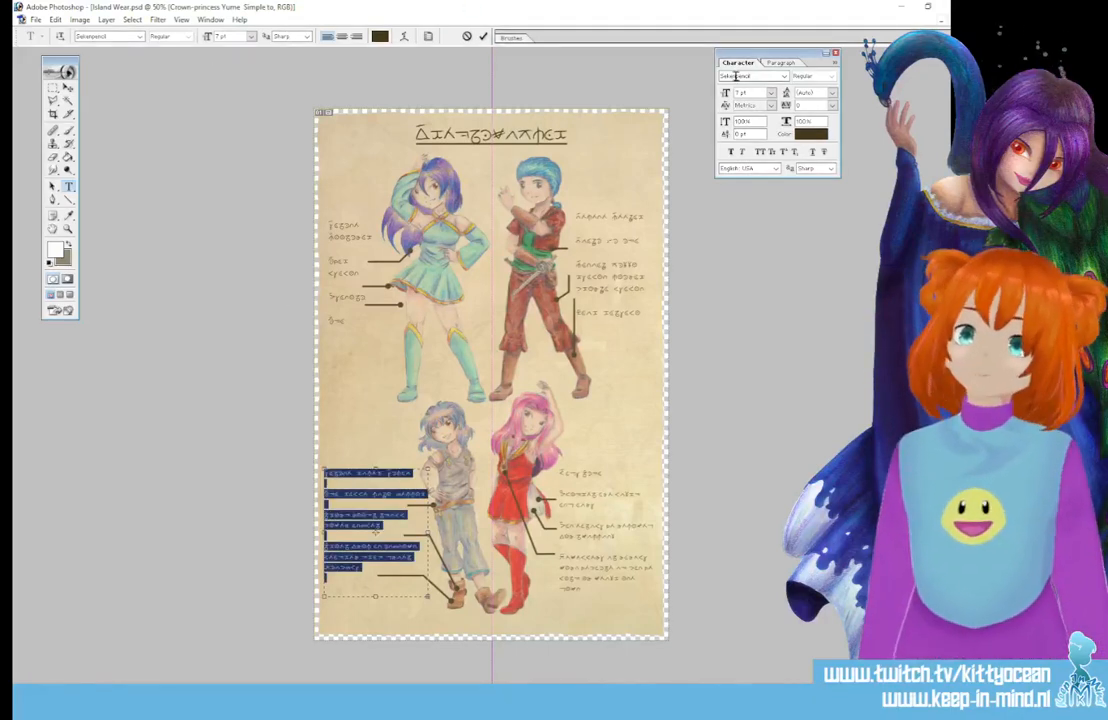
{"action": "left_click", "coordinate": [832, 105]}
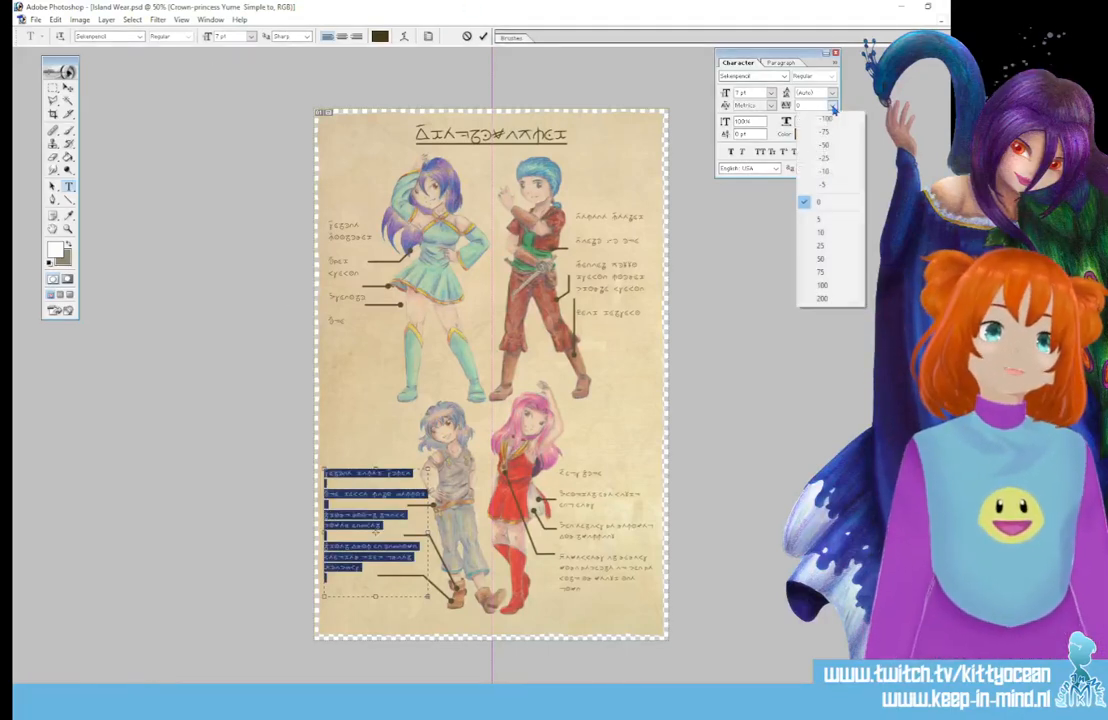
{"action": "left_click", "coordinate": [830, 171]}
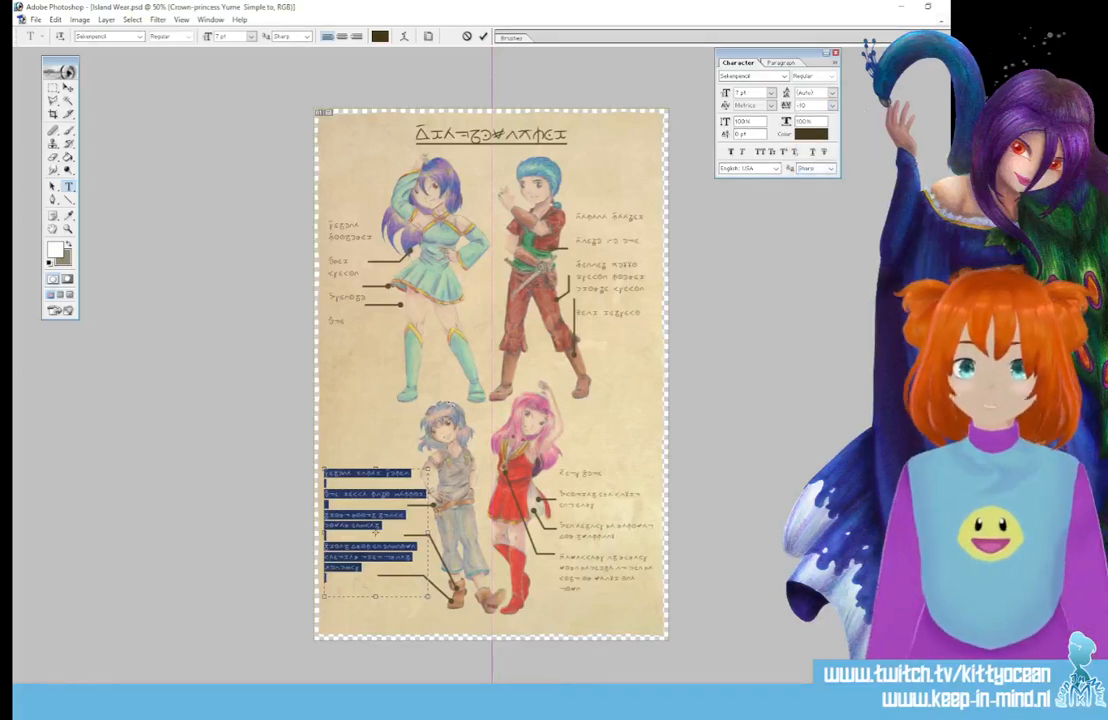
{"action": "left_click", "coordinate": [251, 36]}
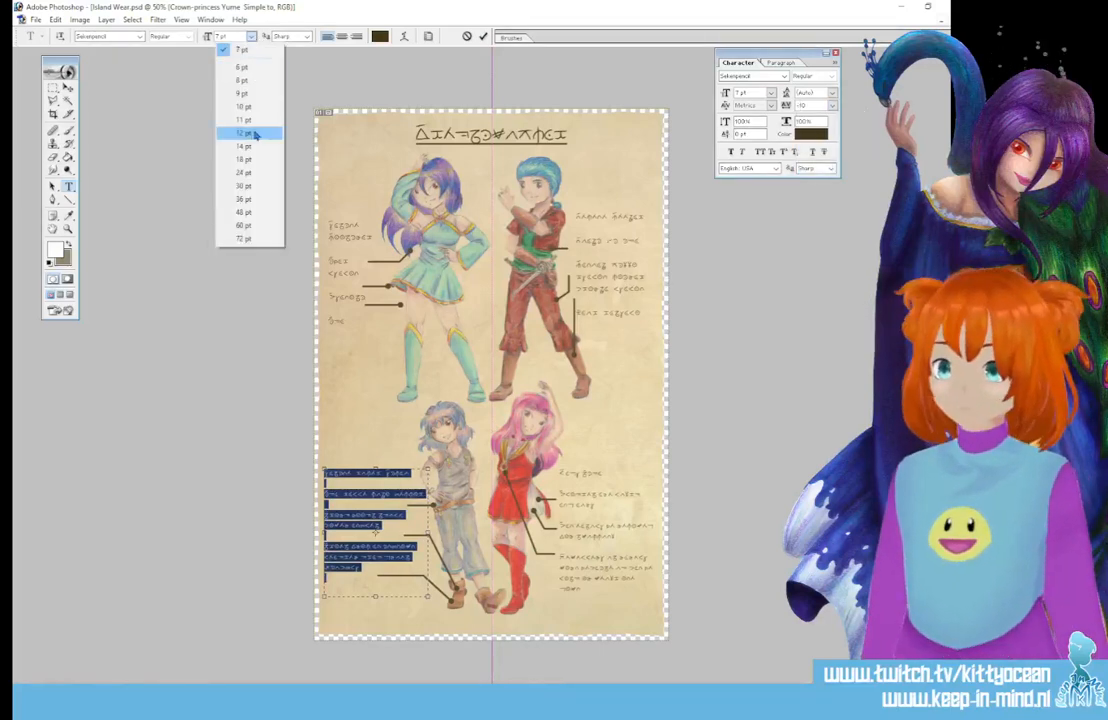
{"action": "left_click", "coordinate": [240, 80]}
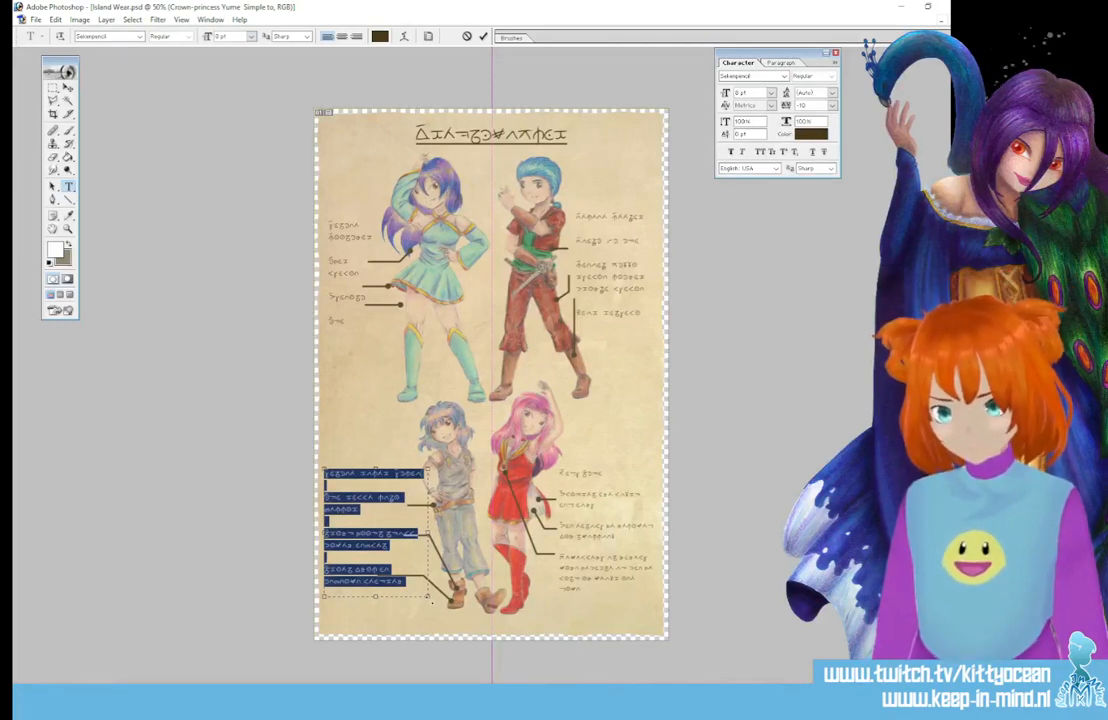
{"action": "left_click_drag", "start_coordinate": [432, 601], "coordinate": [425, 617]}
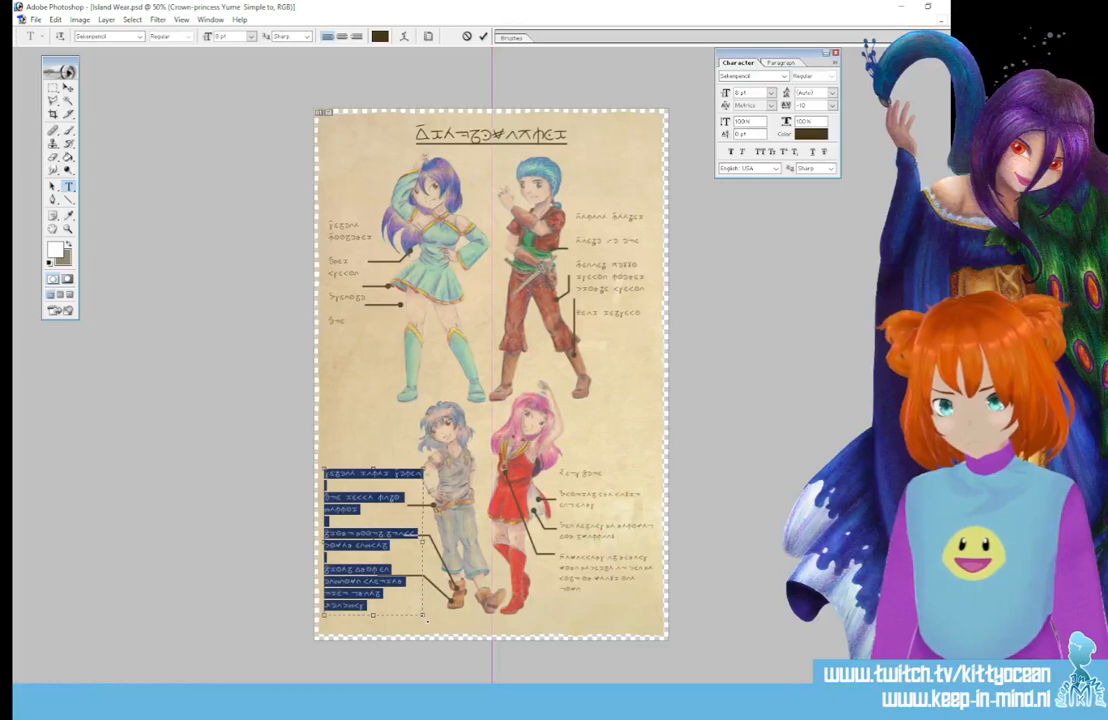
- Replace the second caption in the grey-clothed figure's block with its Seken translation
{"action": "left_click", "coordinate": [331, 535]}
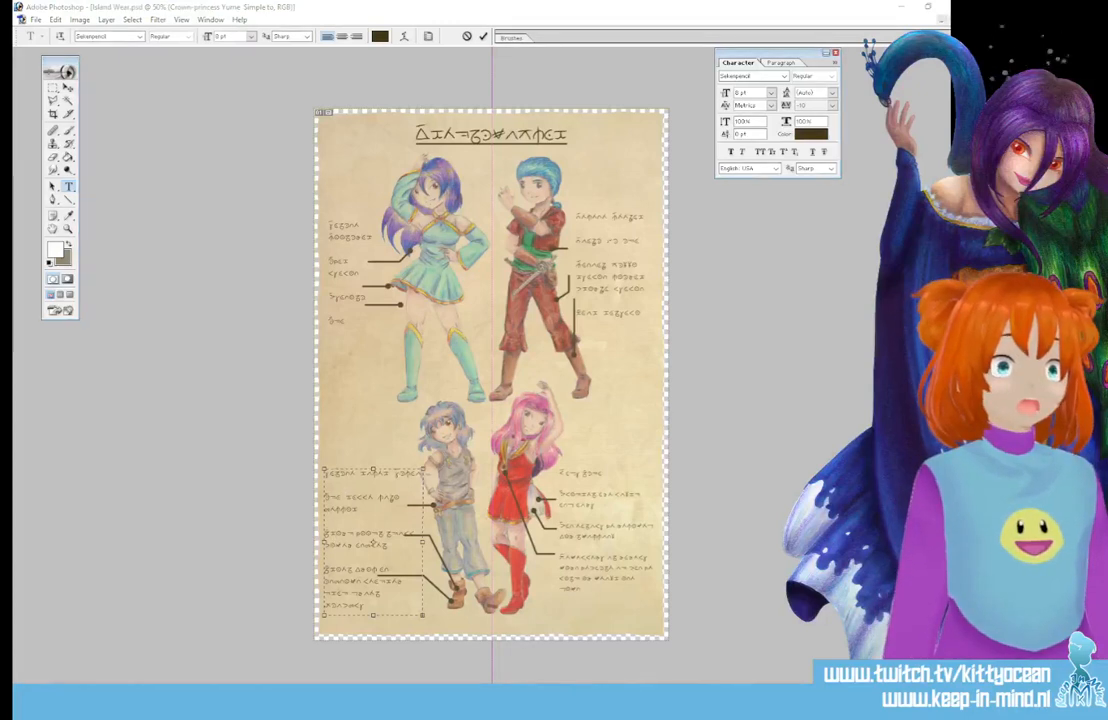
{"action": "left_click", "coordinate": [334, 535]}
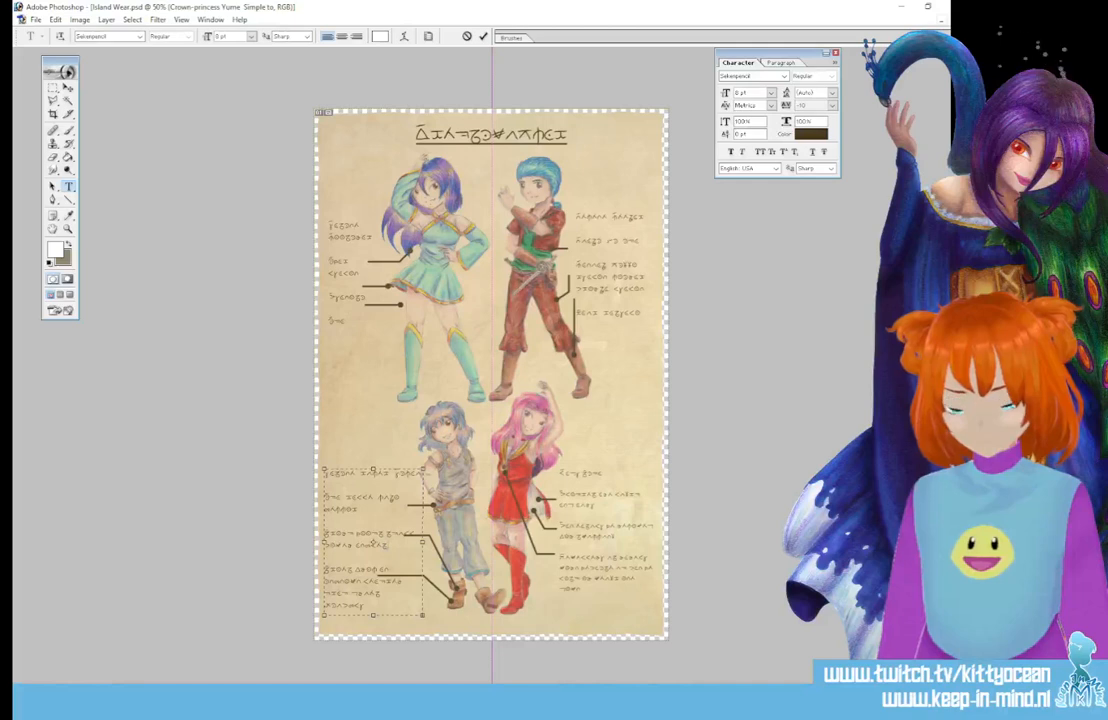
{"action": "left_click_drag", "start_coordinate": [388, 546], "coordinate": [325, 534]}
{"action": "key", "text": "ctrl+v"}
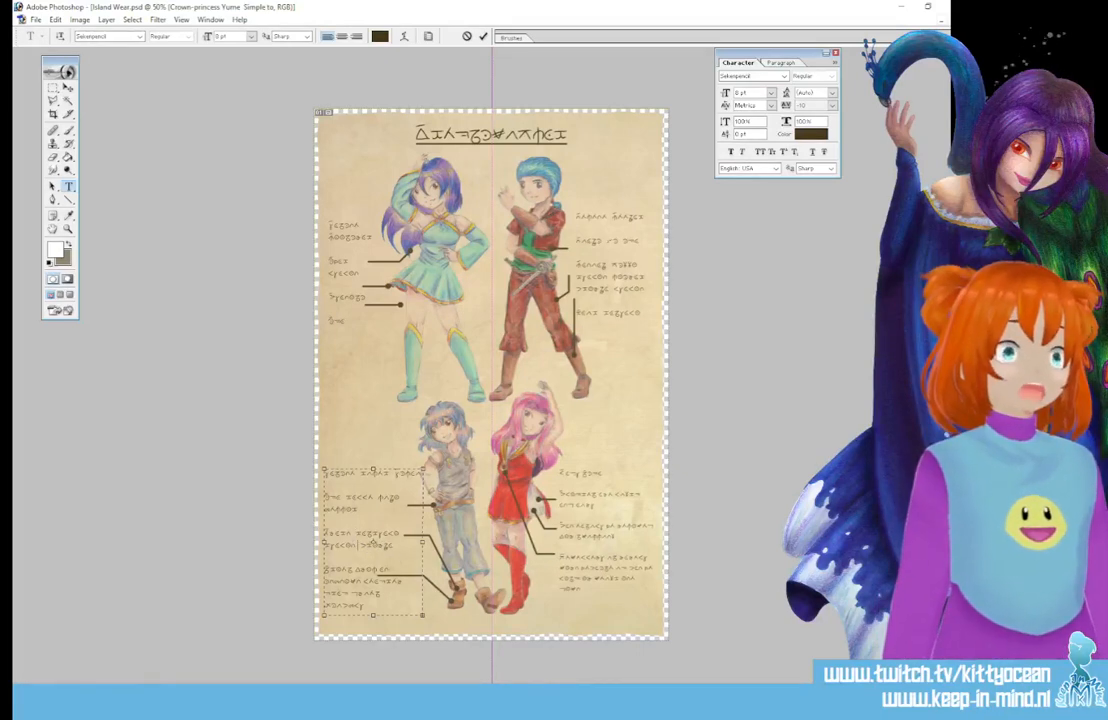
{"action": "scroll", "coordinate": [491, 374], "scroll_direction": "up", "scroll_amount": 1}
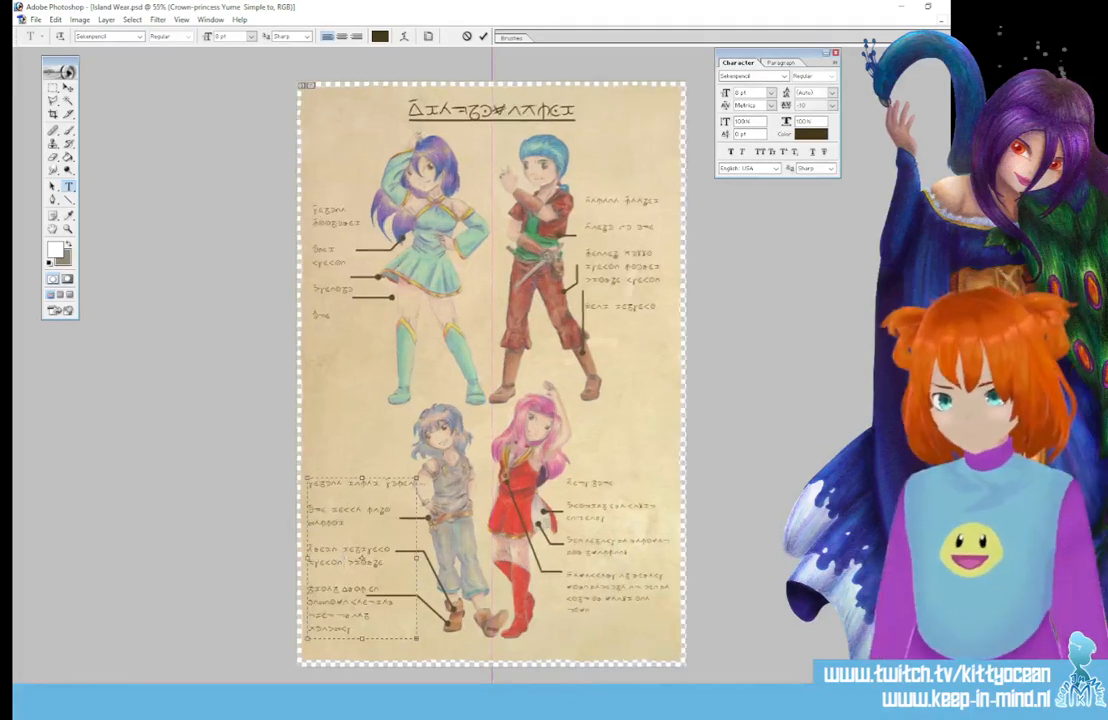
- Replace the last caption in the grey-clothed figure's block, beside the shoes, with its Seken translation
{"action": "scroll", "coordinate": [491, 374], "scroll_direction": "down", "scroll_amount": 1}
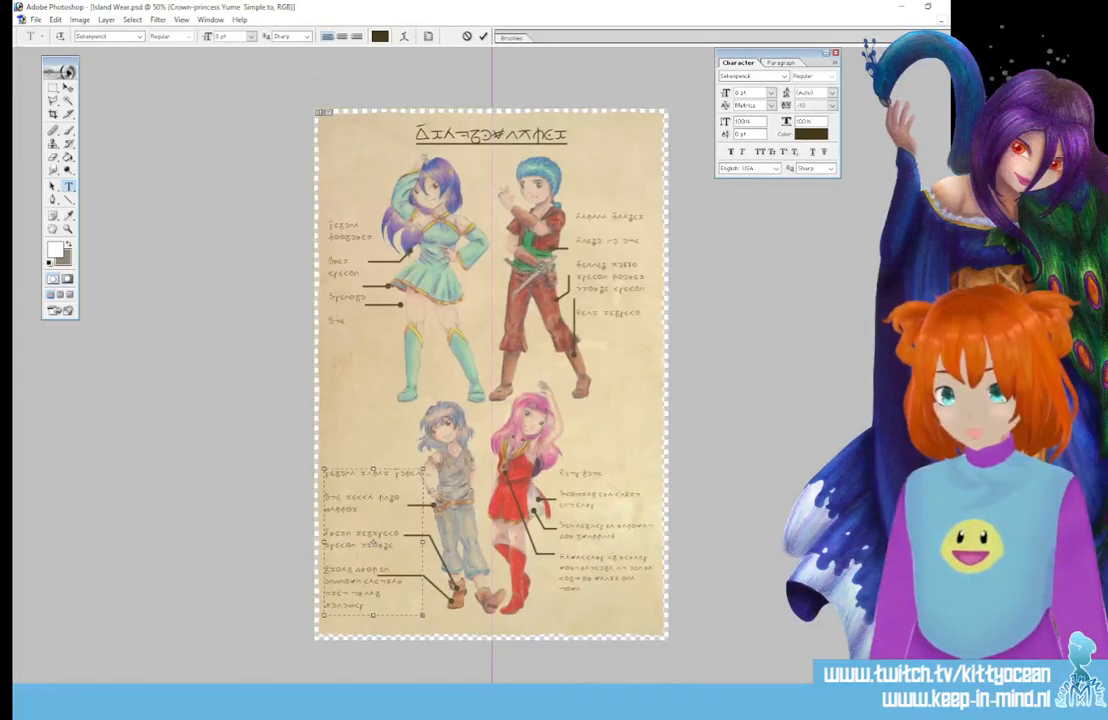
{"action": "left_click", "coordinate": [483, 37]}
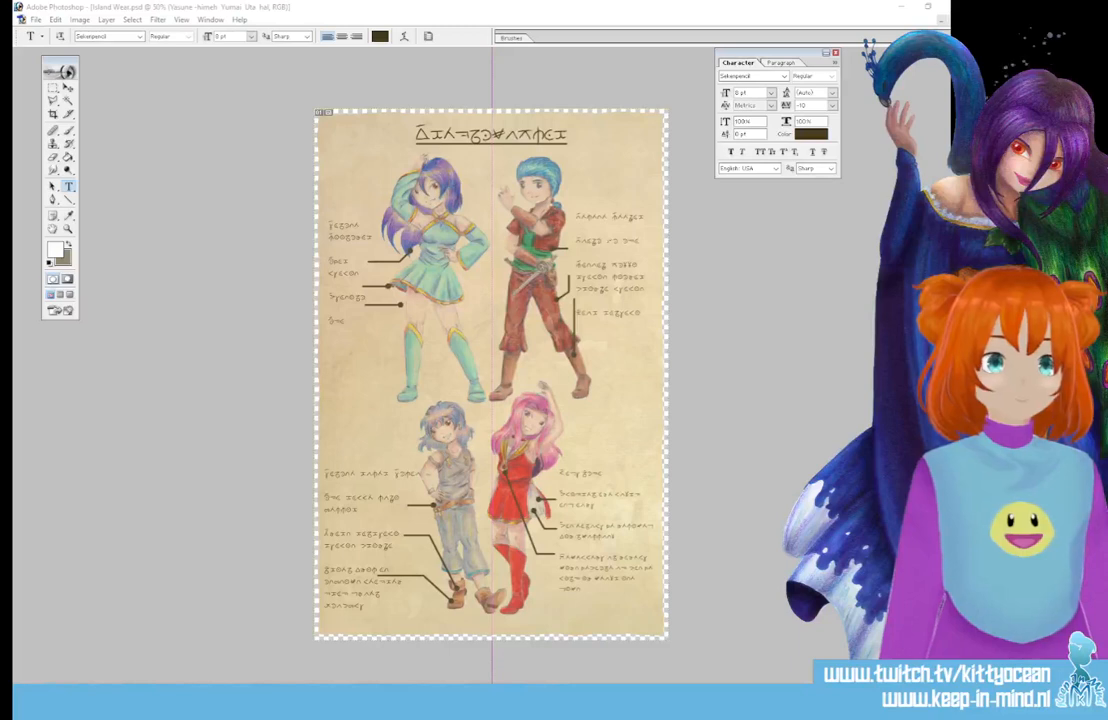
{"action": "left_click", "coordinate": [362, 604]}
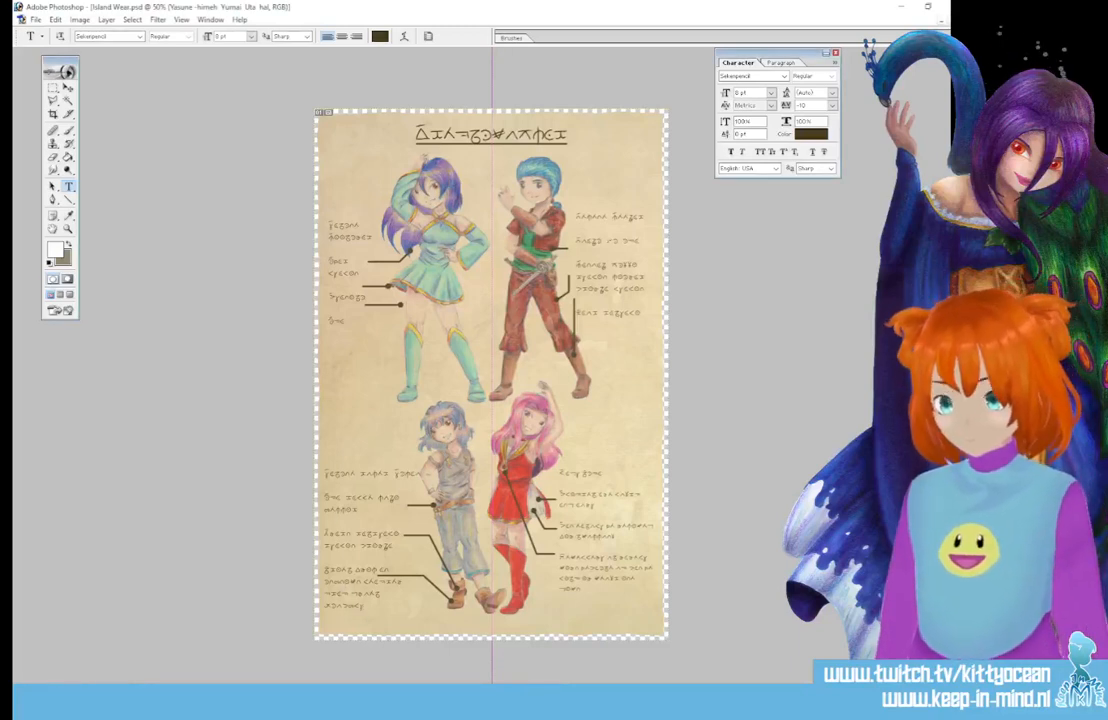
{"action": "left_click_drag", "start_coordinate": [365, 606], "coordinate": [323, 570]}
{"action": "key", "text": "ctrl+v"}
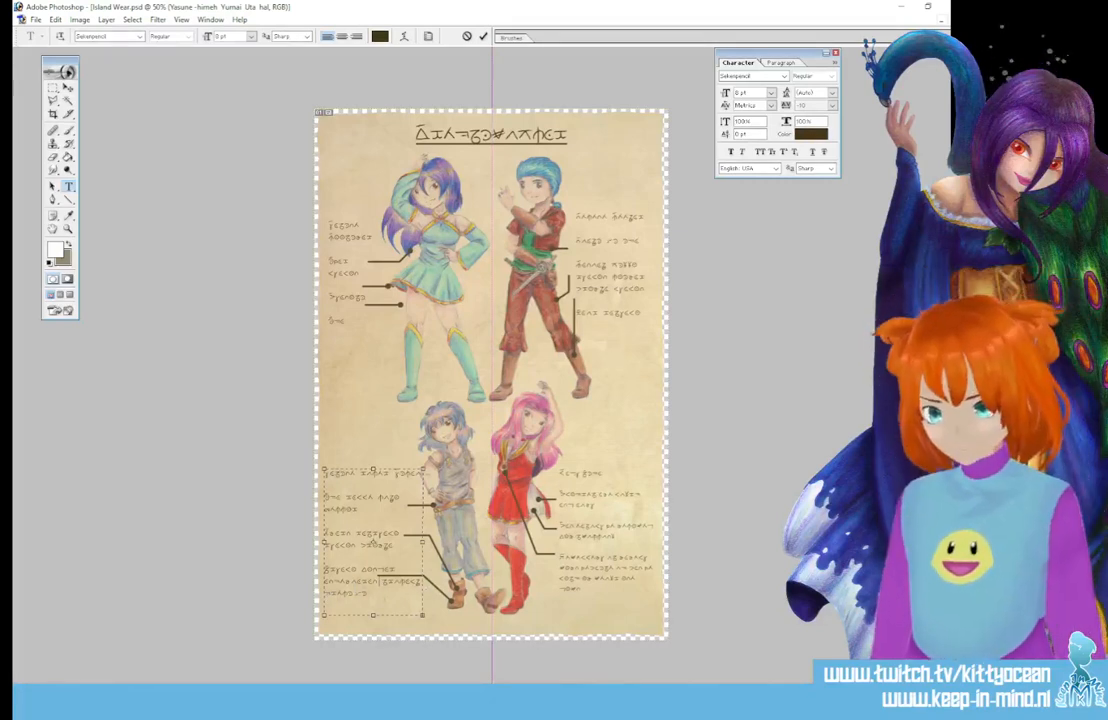
{"action": "left_click", "coordinate": [483, 37]}
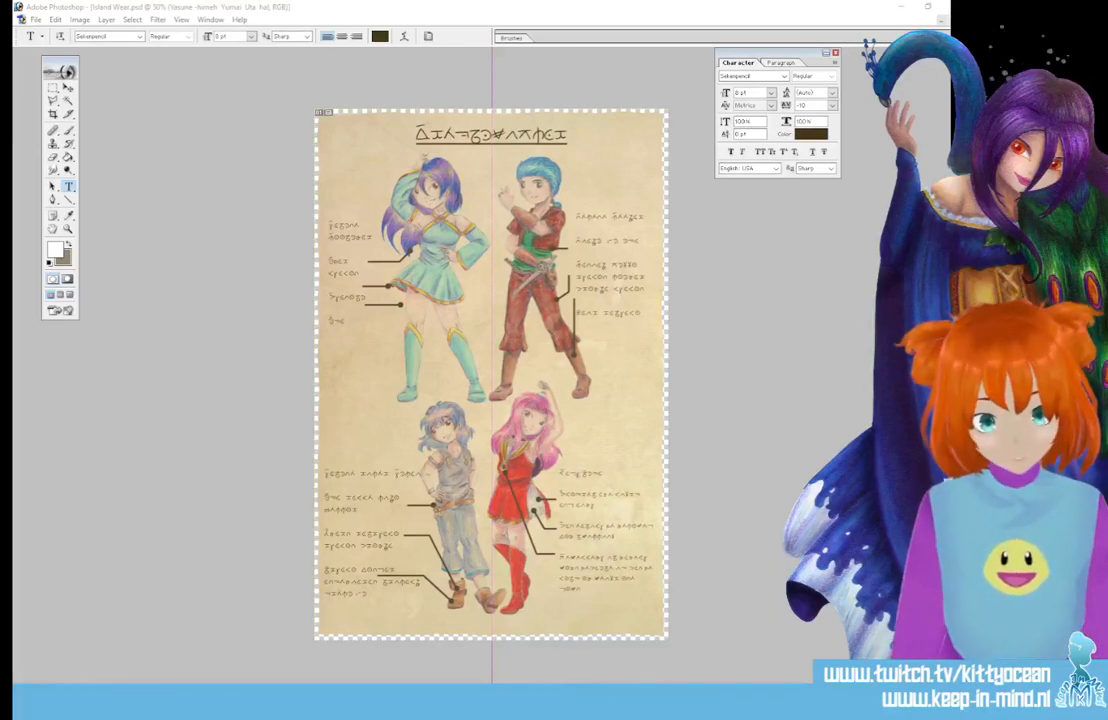
- Replace the heading of the pink-haired girl's caption block with its Seken translation, keeping a blank line below it
{"action": "double_click", "coordinate": [572, 473]}
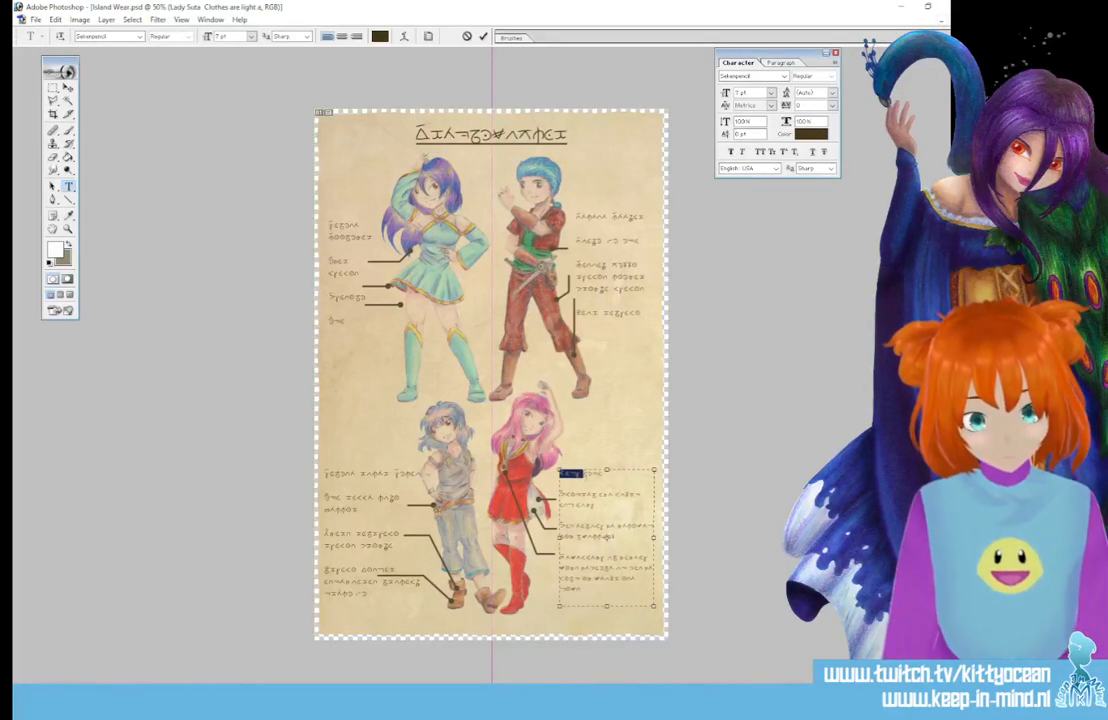
{"action": "key", "text": "ctrl+shift+Right"}
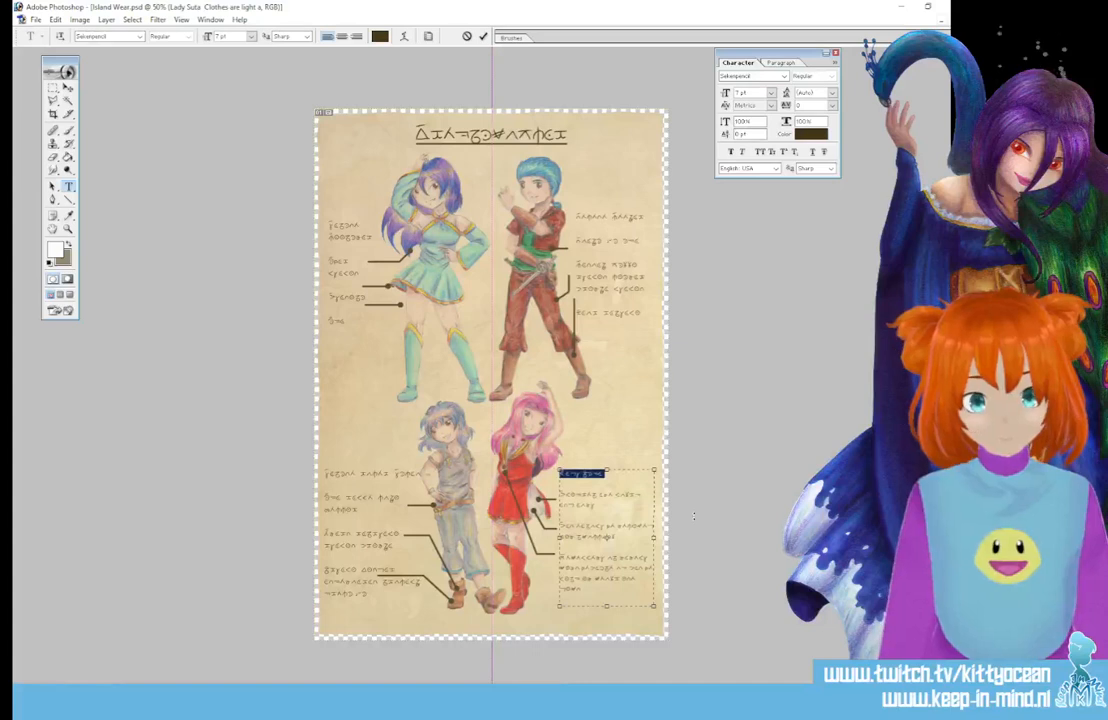
{"action": "key", "text": "BackSpace"}
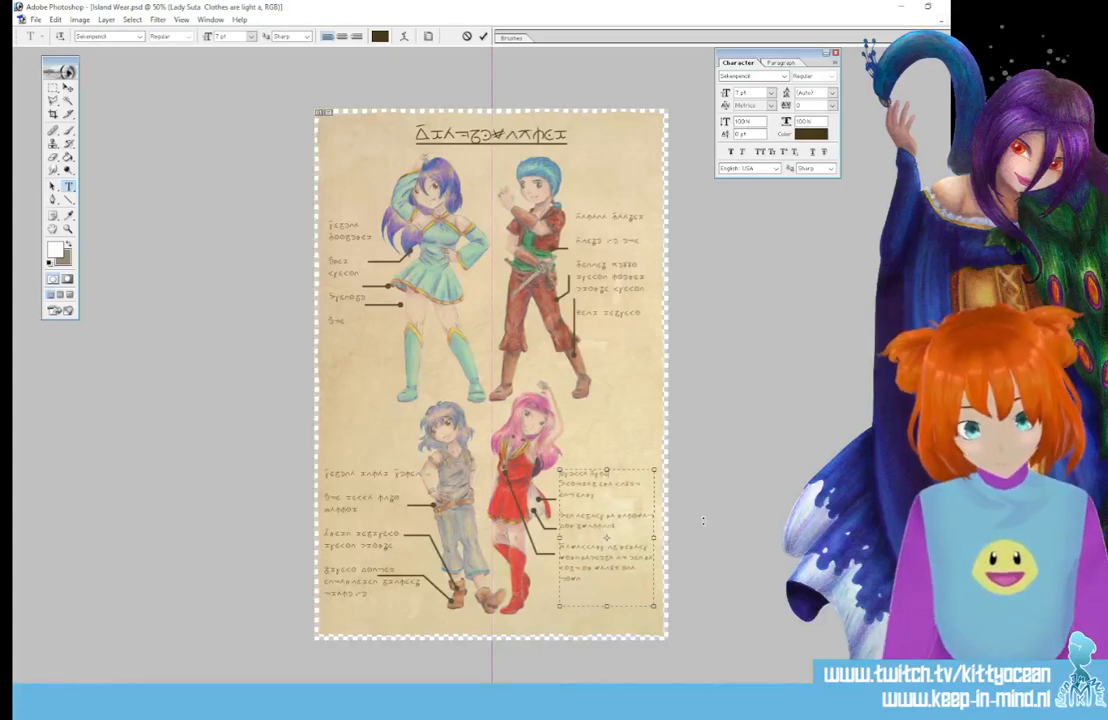
{"action": "key", "text": "Return"}
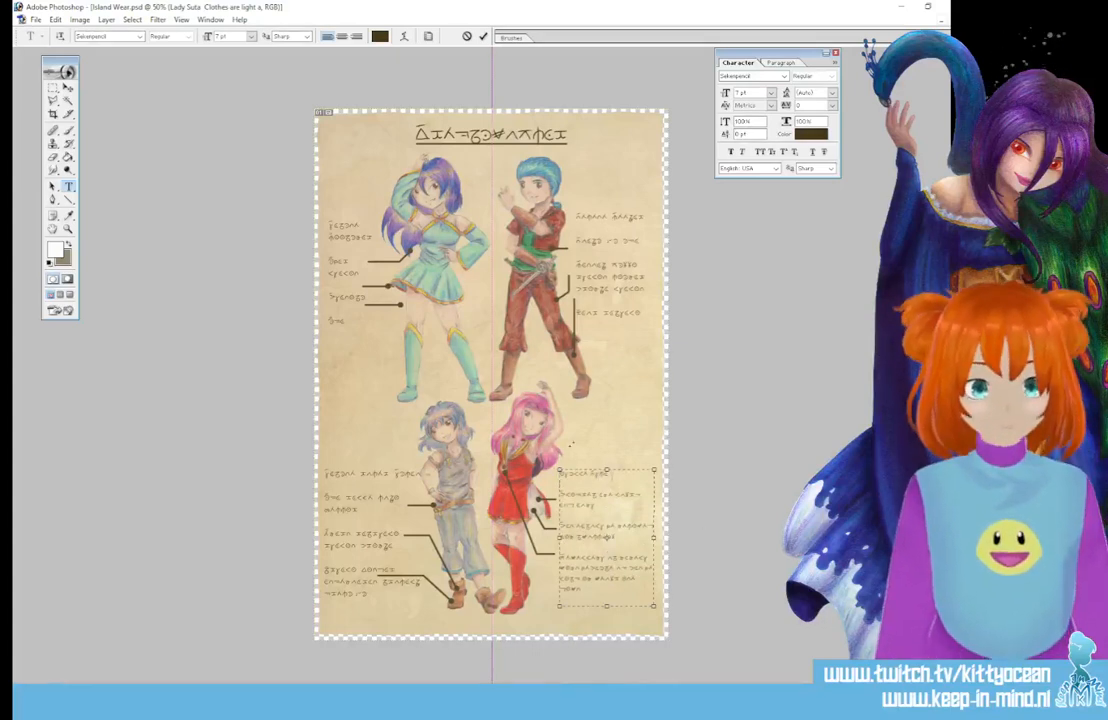
- Set the pink-haired girl's whole caption block to 8 pt with -10 tracking
{"action": "key", "text": "ctrl+a"}
{"action": "left_click", "coordinate": [251, 36]}
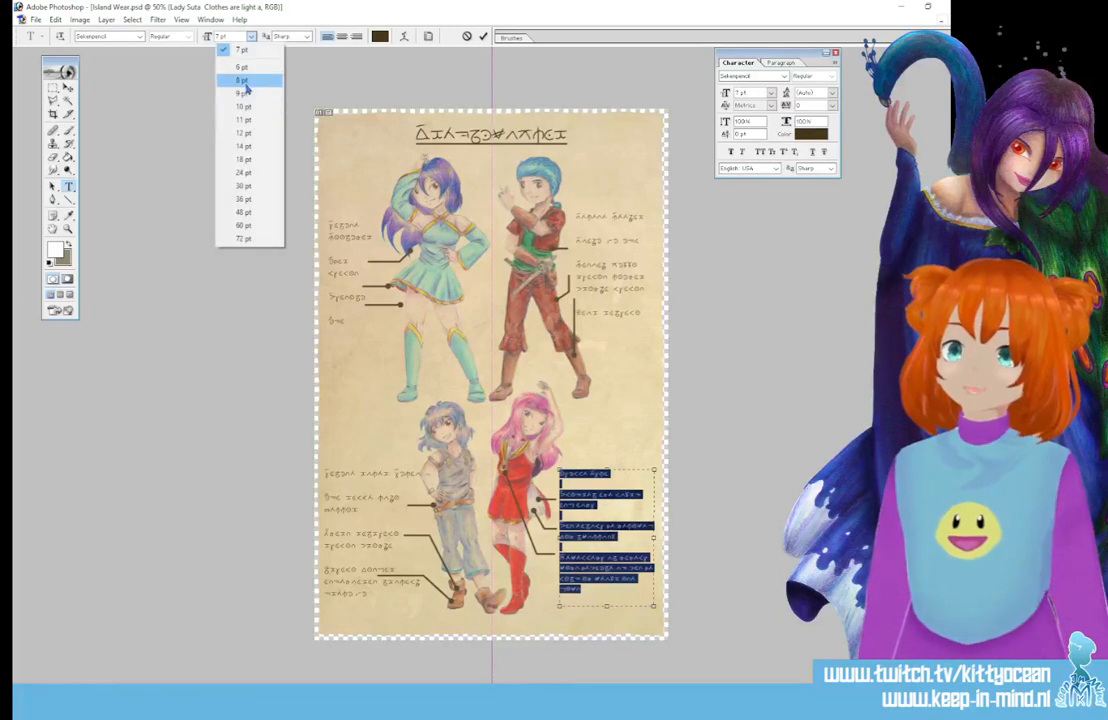
{"action": "left_click", "coordinate": [243, 80]}
{"action": "left_click", "coordinate": [831, 105]}
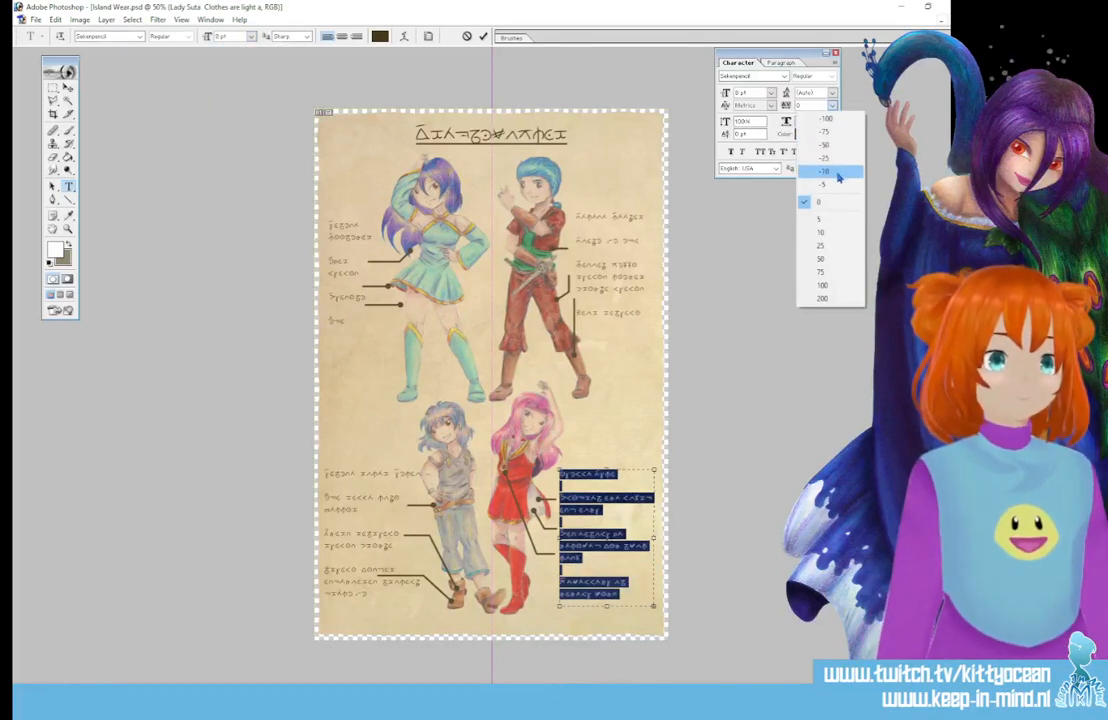
{"action": "left_click", "coordinate": [838, 176]}
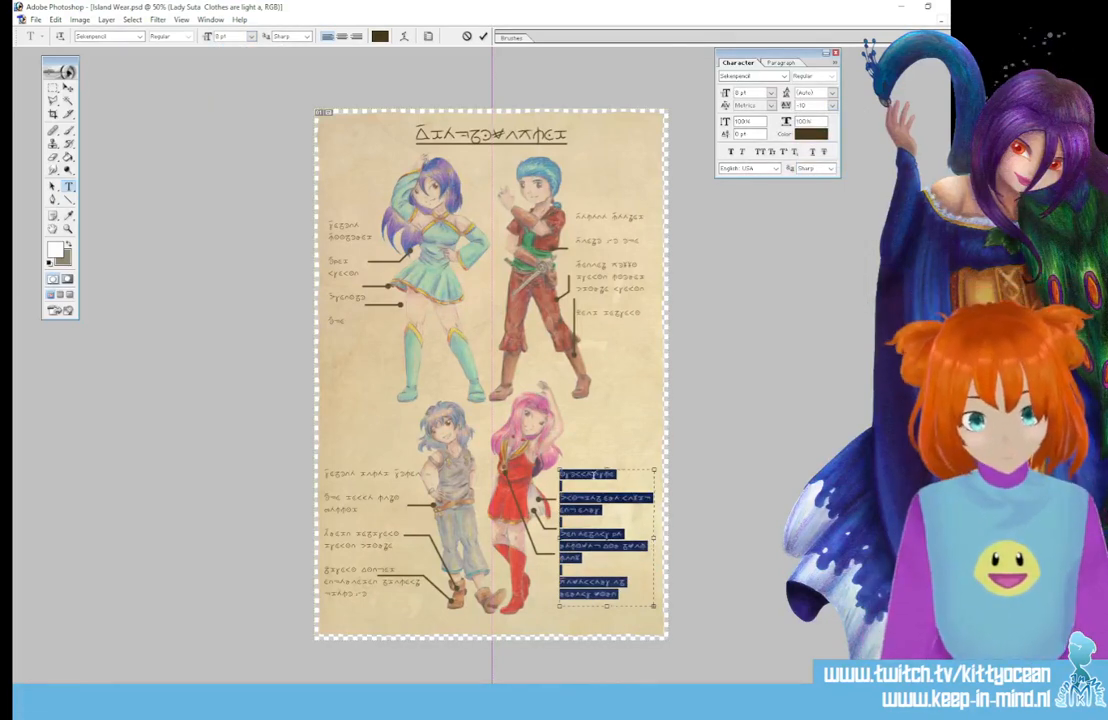
- Replace the first and second captions in the pink-haired girl's block with their Seken translations, adjusting the second caption's line break
{"action": "left_click", "coordinate": [591, 475]}
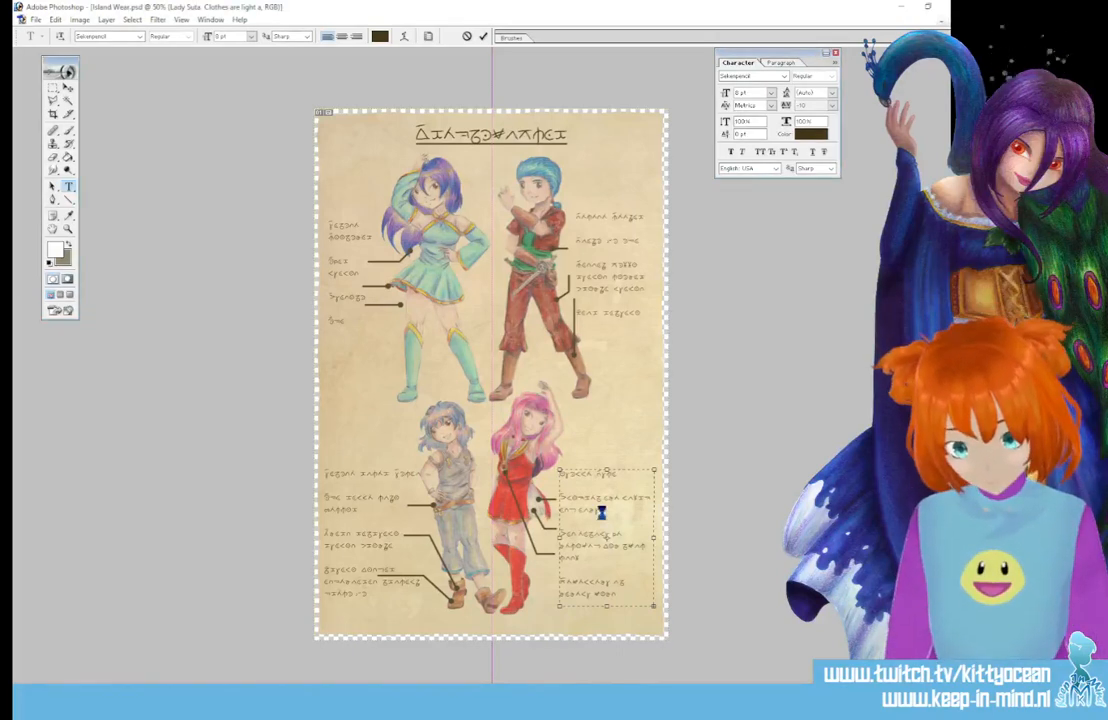
{"action": "left_click_drag", "start_coordinate": [598, 510], "coordinate": [562, 498]}
{"action": "key", "text": "ctrl+v"}
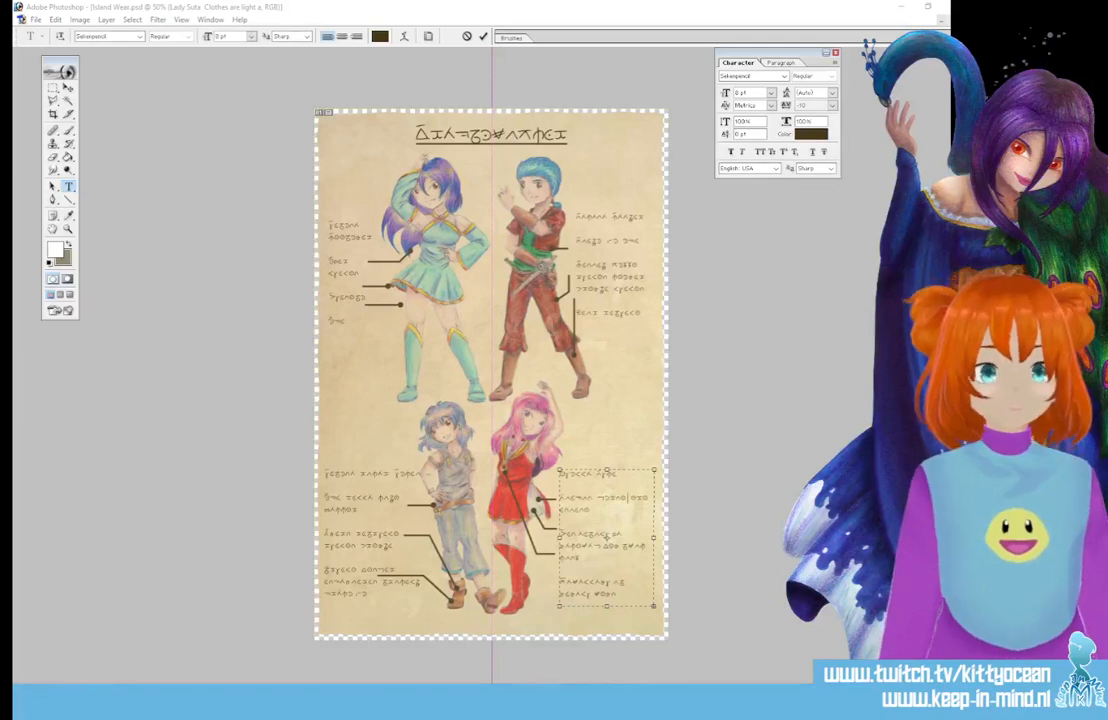
{"action": "left_click", "coordinate": [584, 557]}
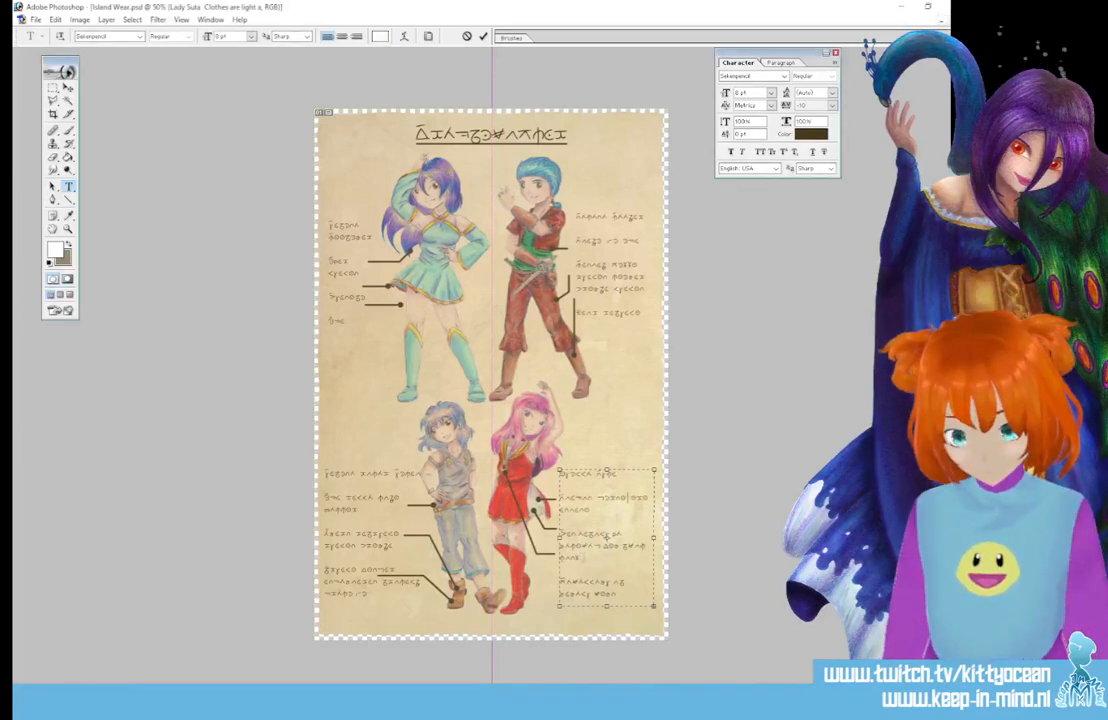
{"action": "left_click_drag", "start_coordinate": [584, 557], "coordinate": [560, 534]}
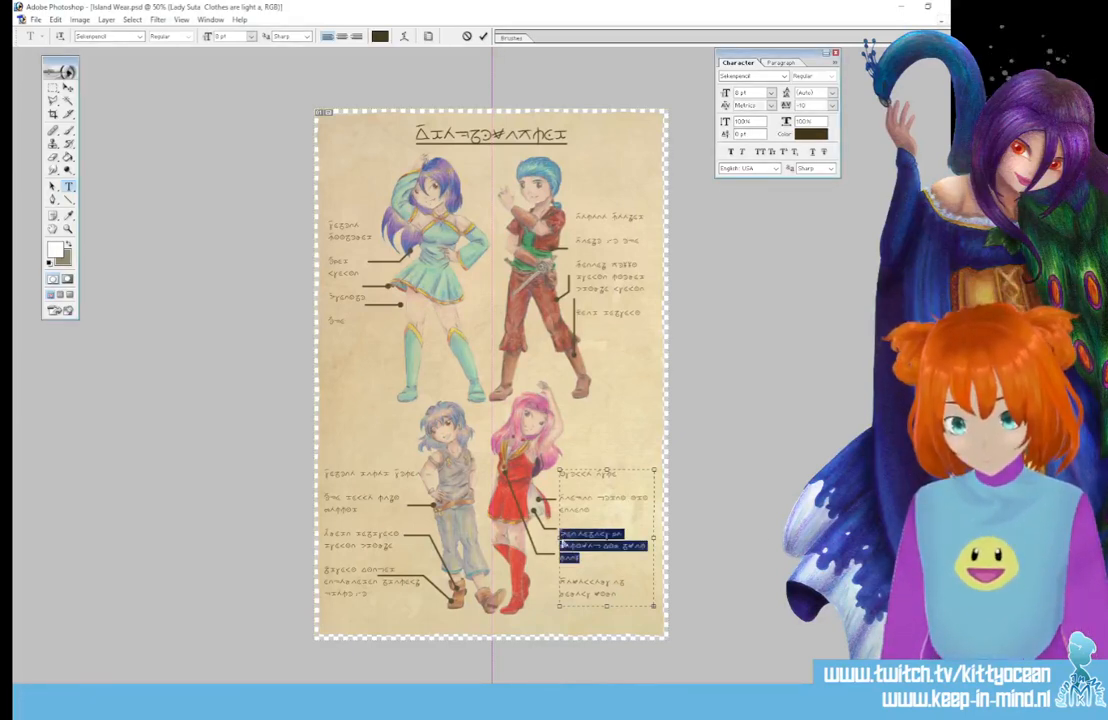
{"action": "key", "text": "ctrl+v"}
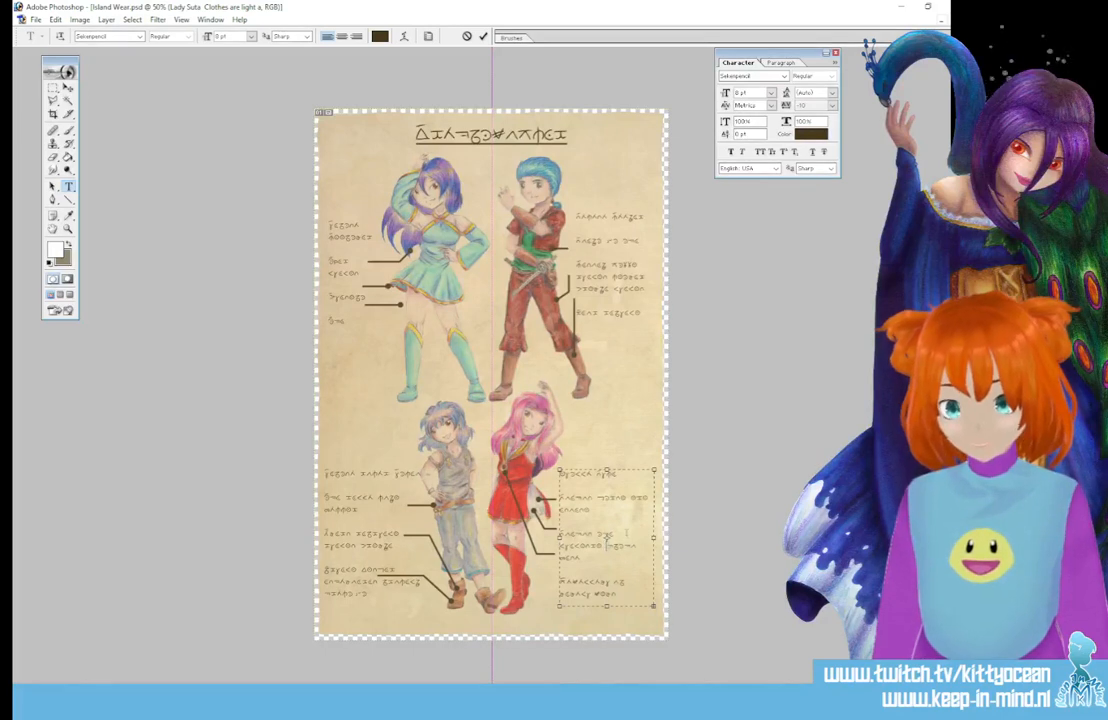
{"action": "key", "text": "Delete"}
{"action": "key", "text": "Return"}
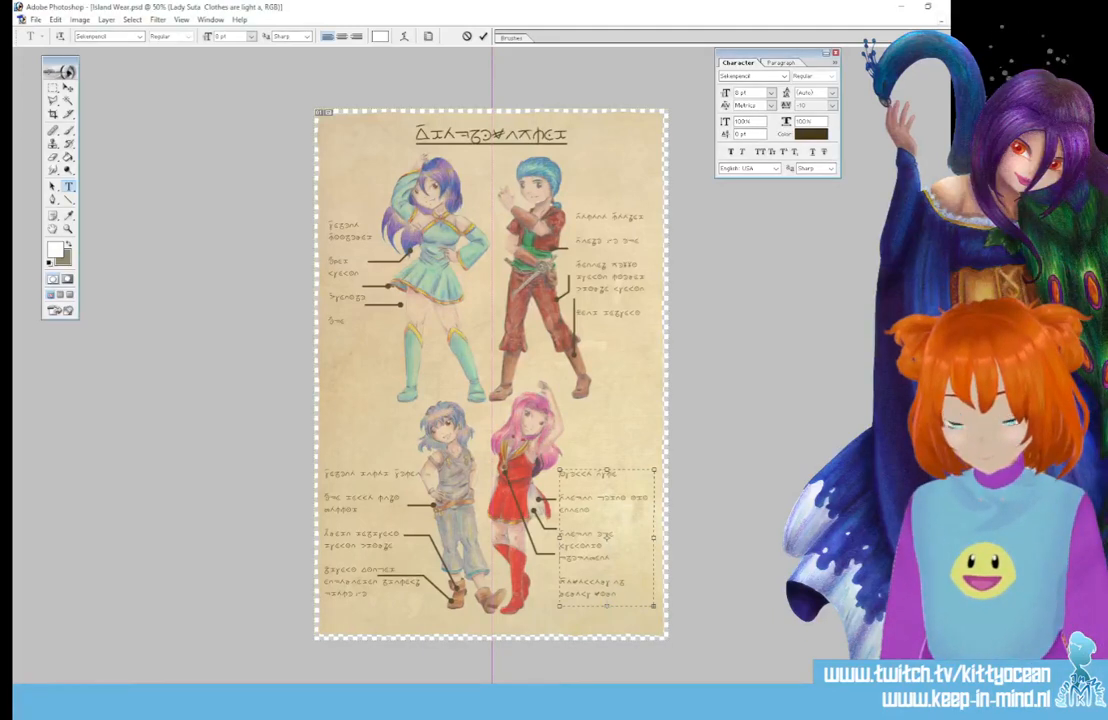
- Make the pink-haired girl's text box taller and replace its last caption with the Seken translation
{"action": "left_click_drag", "start_coordinate": [607, 606], "coordinate": [607, 633]}
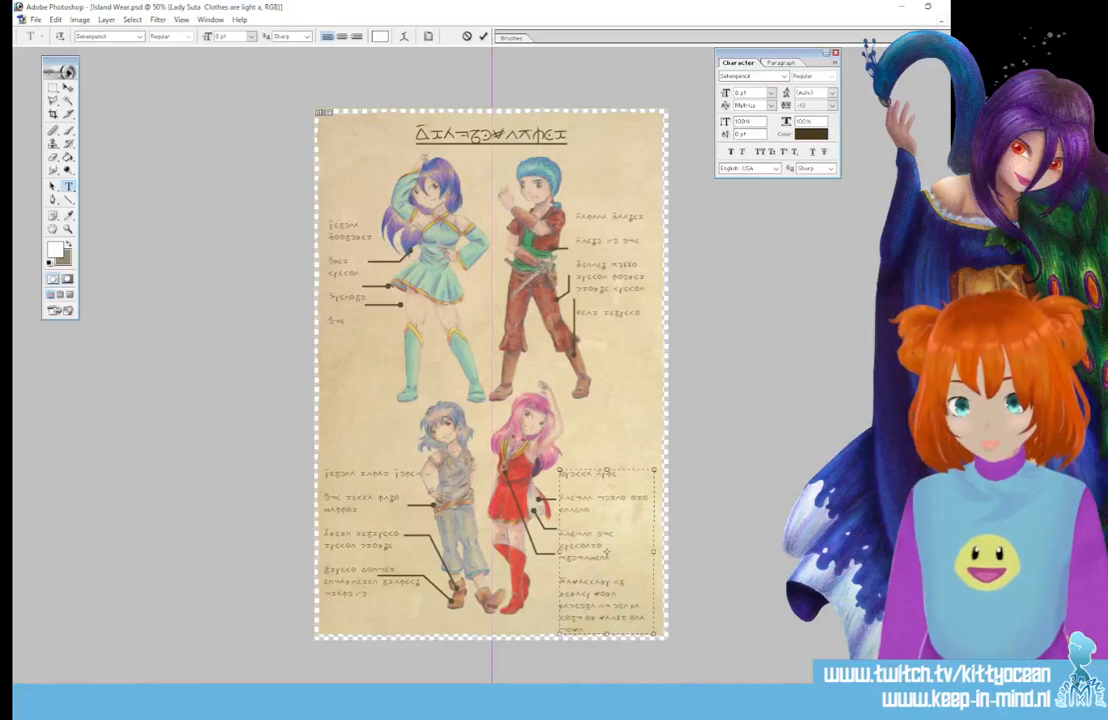
{"action": "left_click_drag", "start_coordinate": [560, 579], "coordinate": [642, 648]}
{"action": "key", "text": "Delete"}
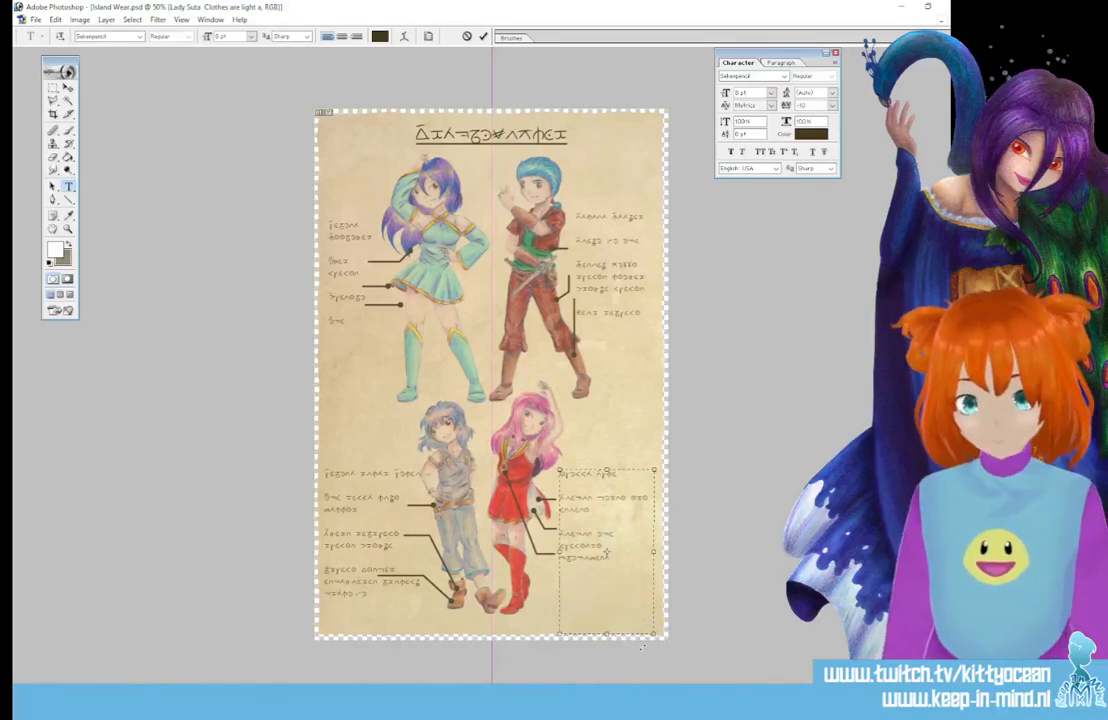
{"action": "key", "text": "ctrl+z"}
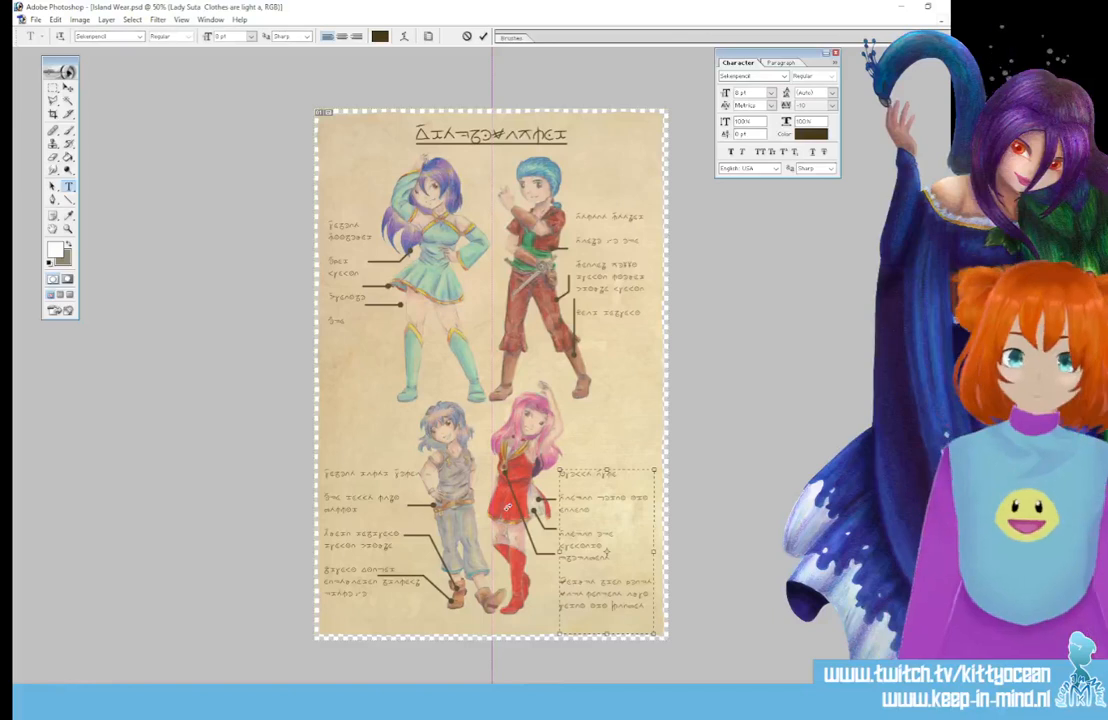
{"action": "key", "text": "ctrl+Return"}
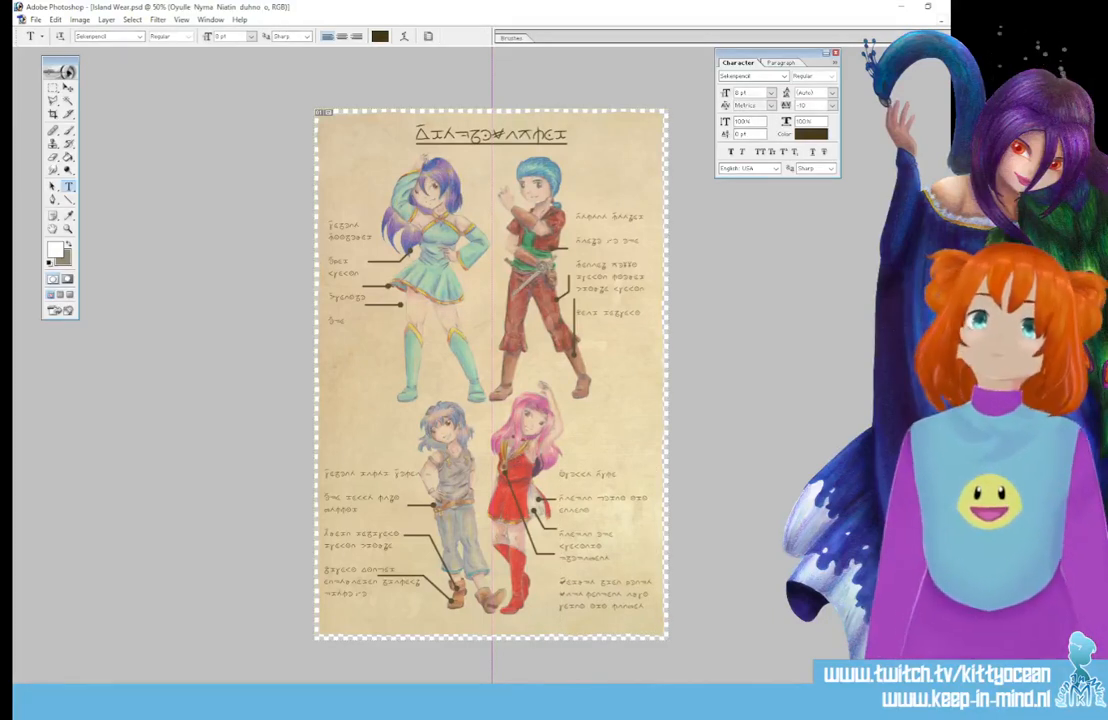
- Add a new empty layer above the caption text for brush-drawn pointer lines
{"action": "scroll", "coordinate": [516, 443], "scroll_direction": "down", "scroll_amount": 2}
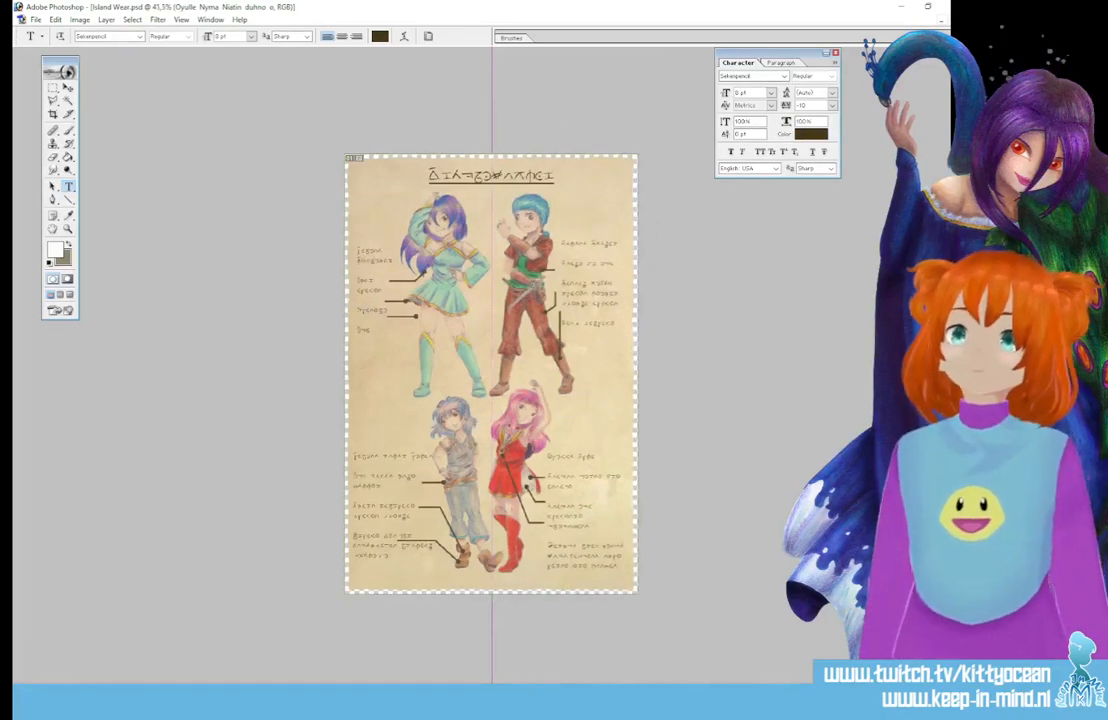
{"action": "scroll", "coordinate": [516, 443], "scroll_direction": "up", "scroll_amount": 3}
{"action": "scroll", "coordinate": [498, 363], "scroll_direction": "up", "scroll_amount": 1}
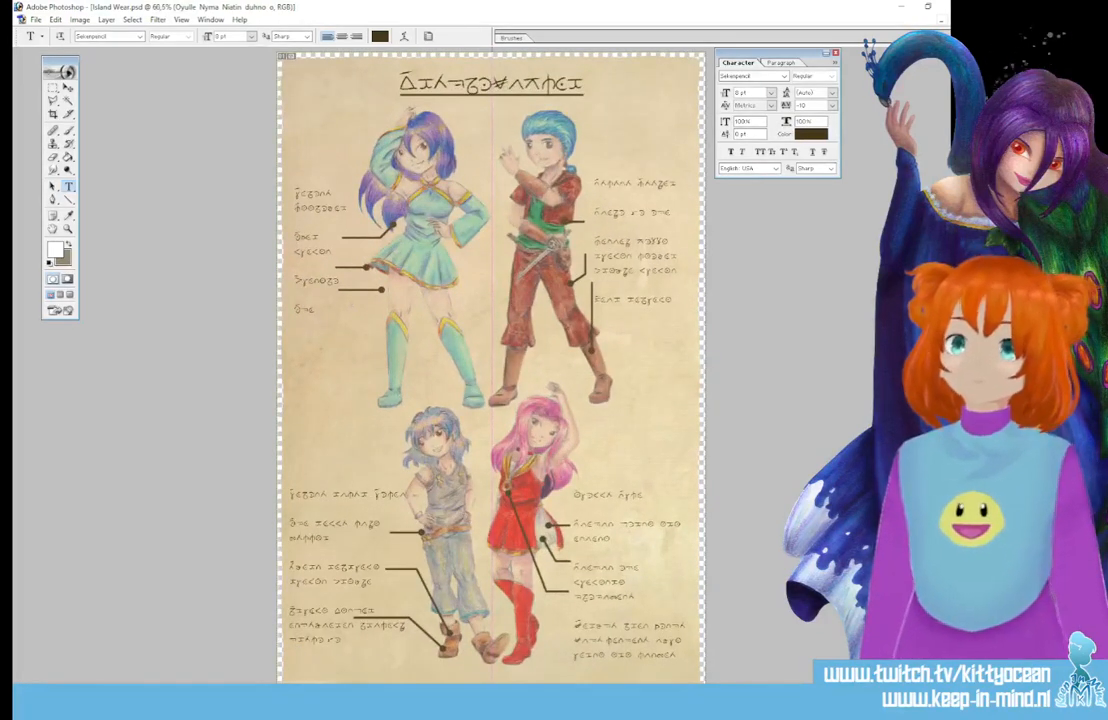
{"action": "scroll", "coordinate": [545, 115], "scroll_direction": "up", "scroll_amount": 1}
{"action": "scroll", "coordinate": [486, 360], "scroll_direction": "down", "scroll_amount": 2}
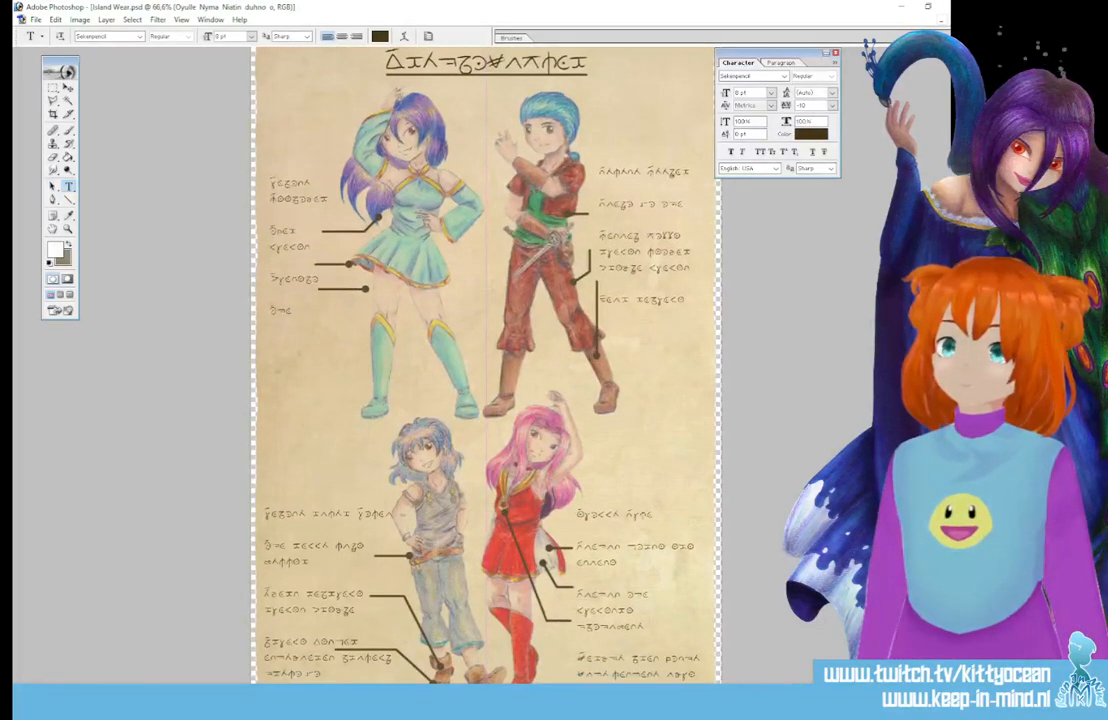
{"action": "scroll", "coordinate": [693, 473], "scroll_direction": "up", "scroll_amount": 2}
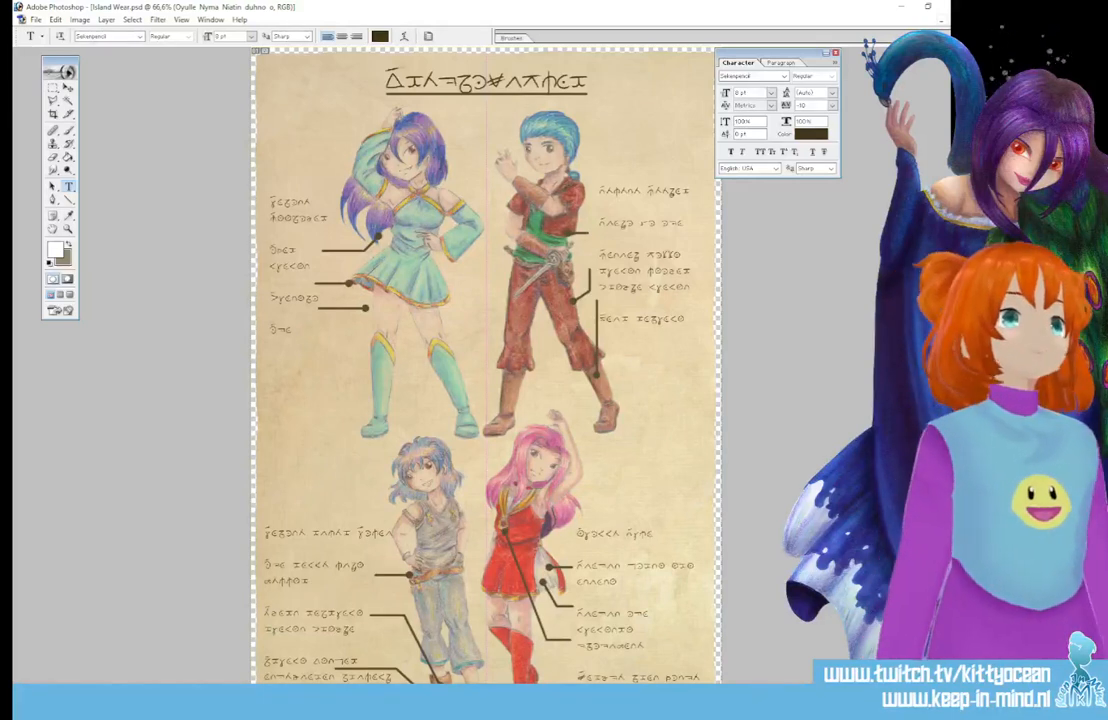
{"action": "left_click", "coordinate": [67, 130]}
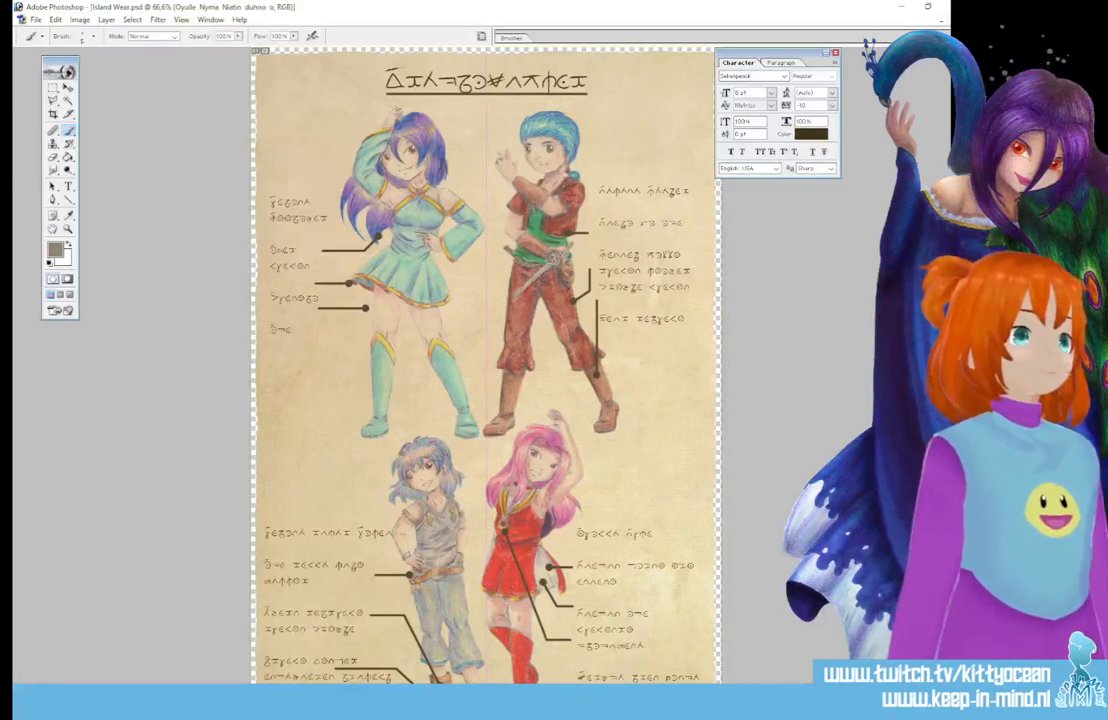
{"action": "key", "text": "ctrl+shift+alt+n"}
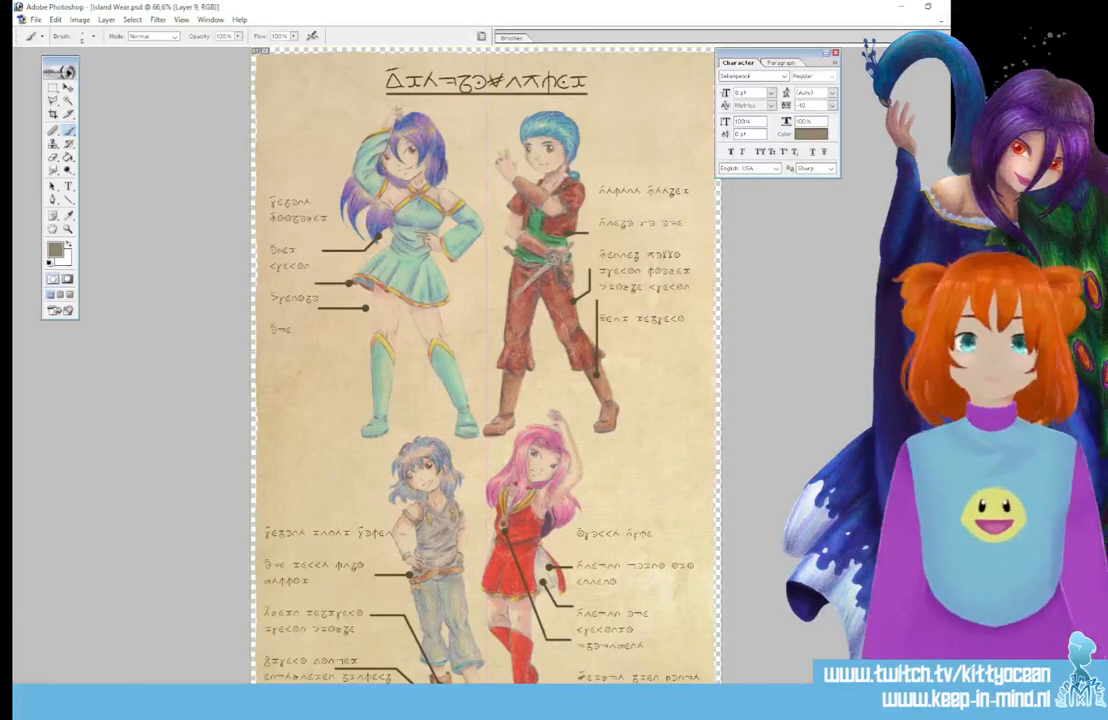
- Choose the 3 px brush preset and try a horizontal test stroke, undoing it
{"action": "left_click_drag", "start_coordinate": [283, 433], "coordinate": [406, 433]}
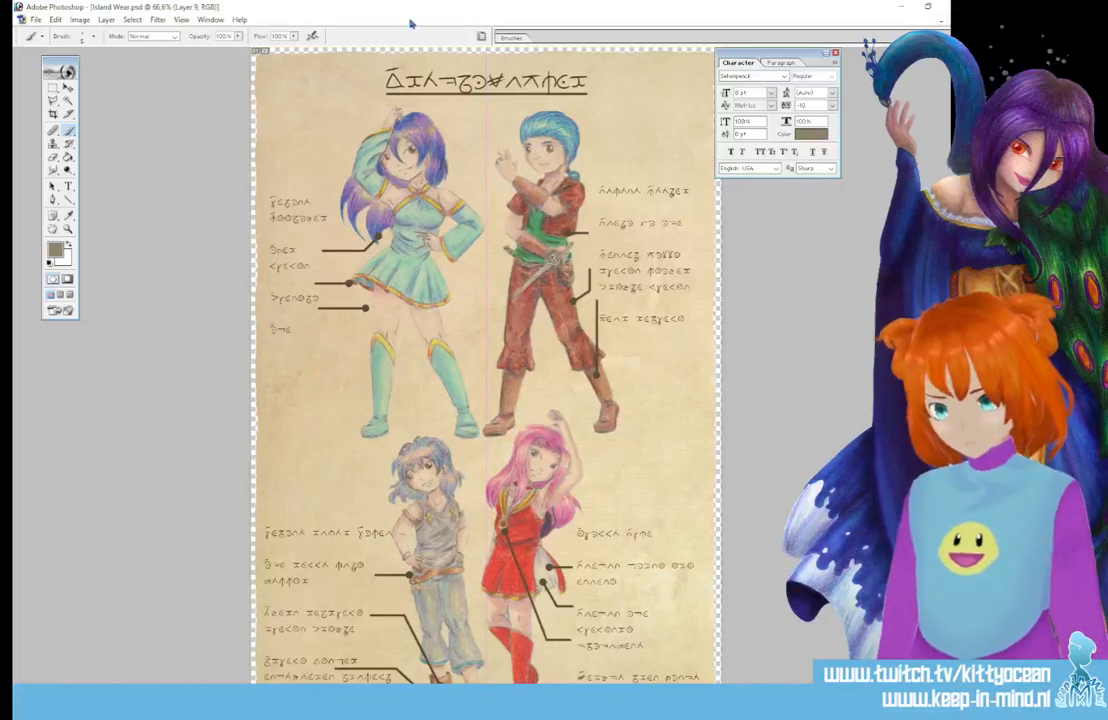
{"action": "left_click", "coordinate": [518, 38]}
{"action": "left_click", "coordinate": [615, 82]}
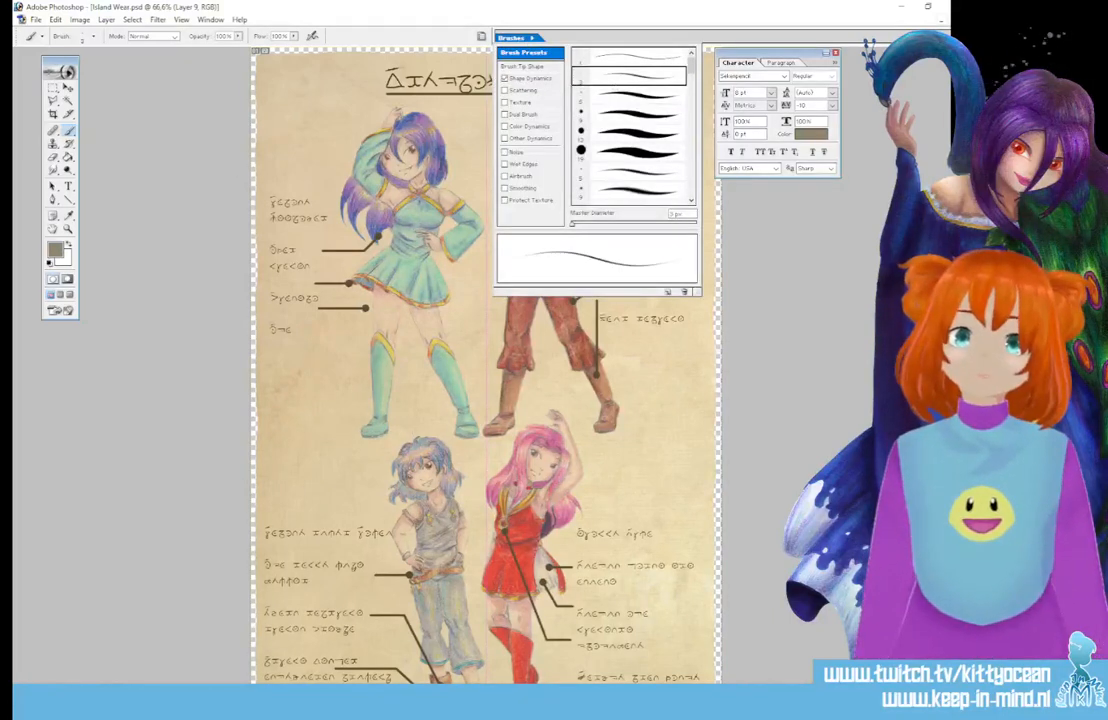
{"action": "left_click_drag", "start_coordinate": [295, 366], "coordinate": [392, 366]}
{"action": "key", "text": "ctrl+z"}
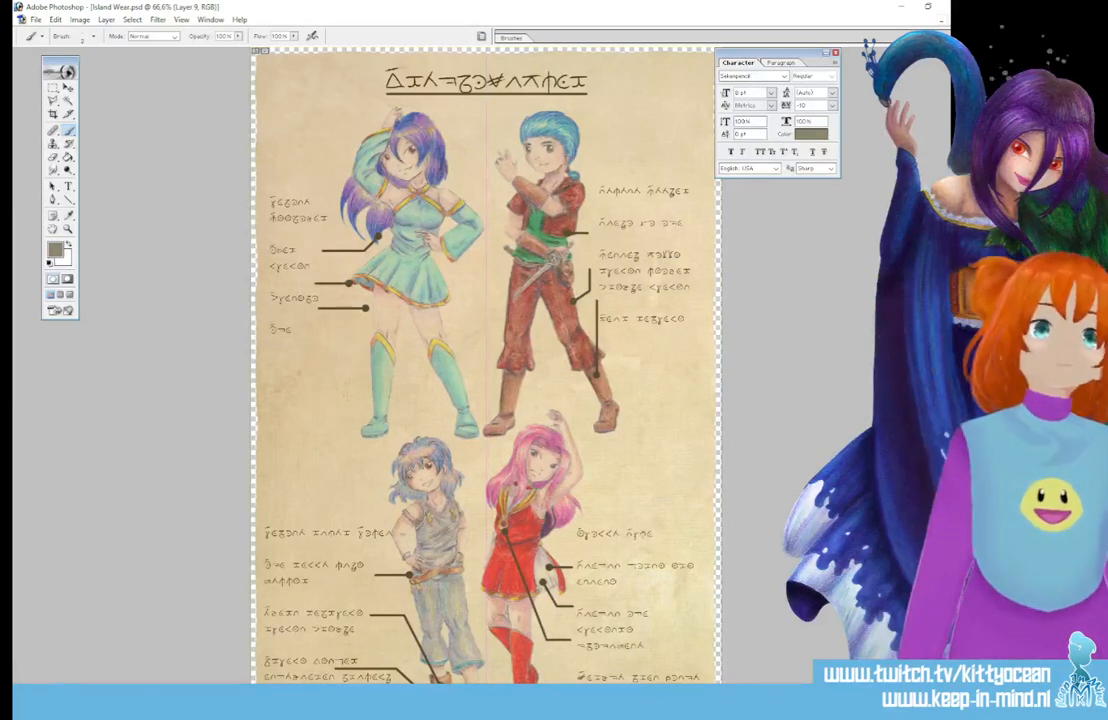
- Draw an angled pen path from the purple-haired girl's first item caption to her top, stroke it with the Brush, and delete the path
{"action": "left_click", "coordinate": [53, 198]}
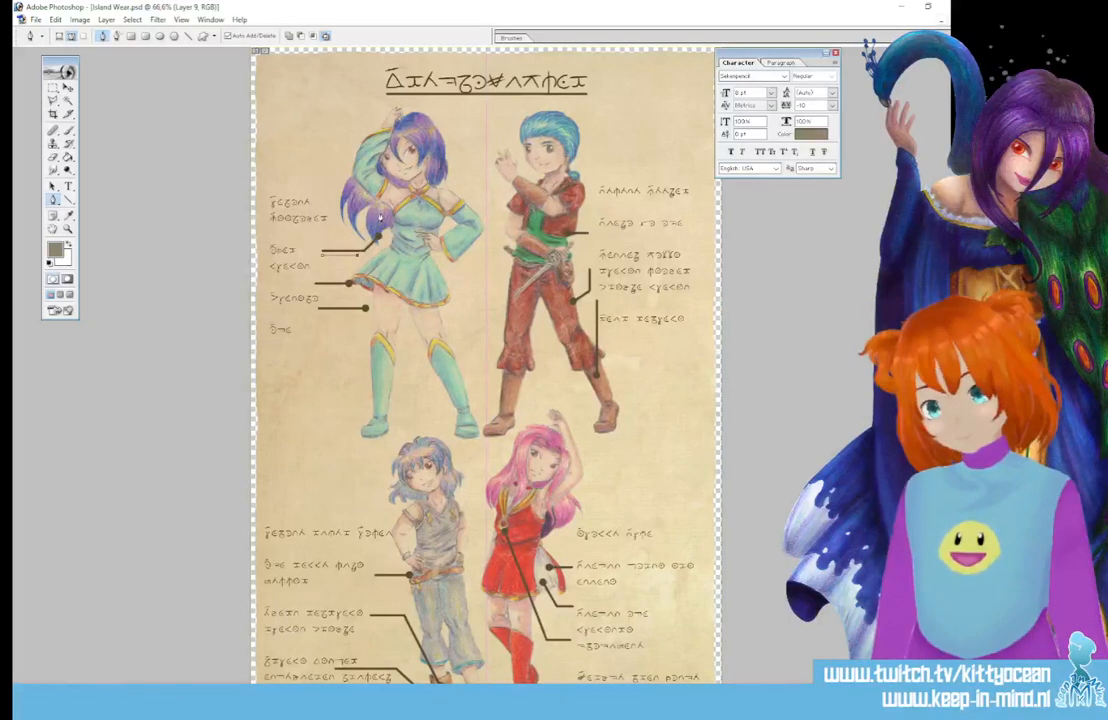
{"action": "right_click", "coordinate": [383, 215]}
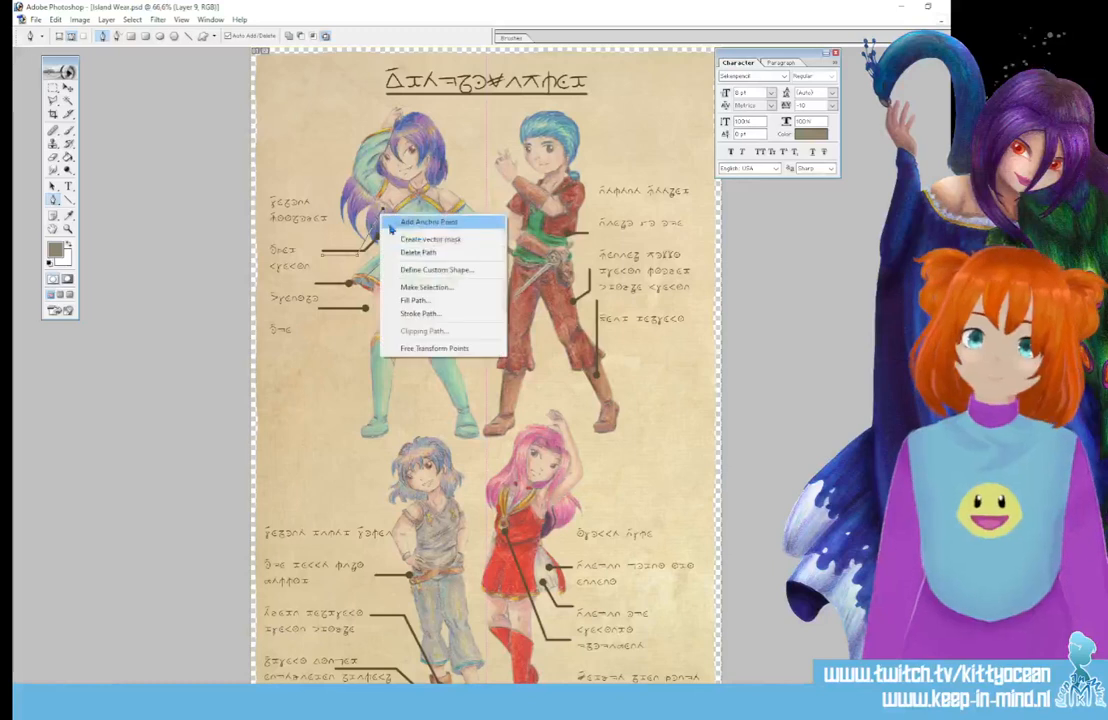
{"action": "left_click", "coordinate": [438, 314]}
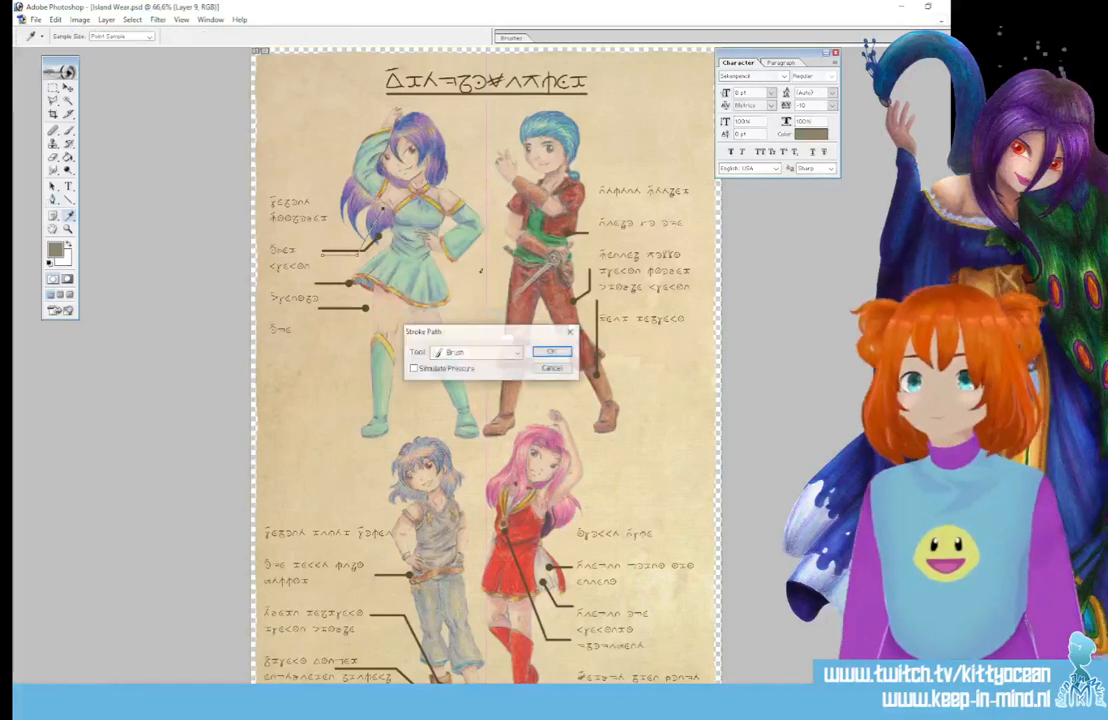
{"action": "left_click", "coordinate": [552, 351]}
{"action": "right_click", "coordinate": [370, 248]}
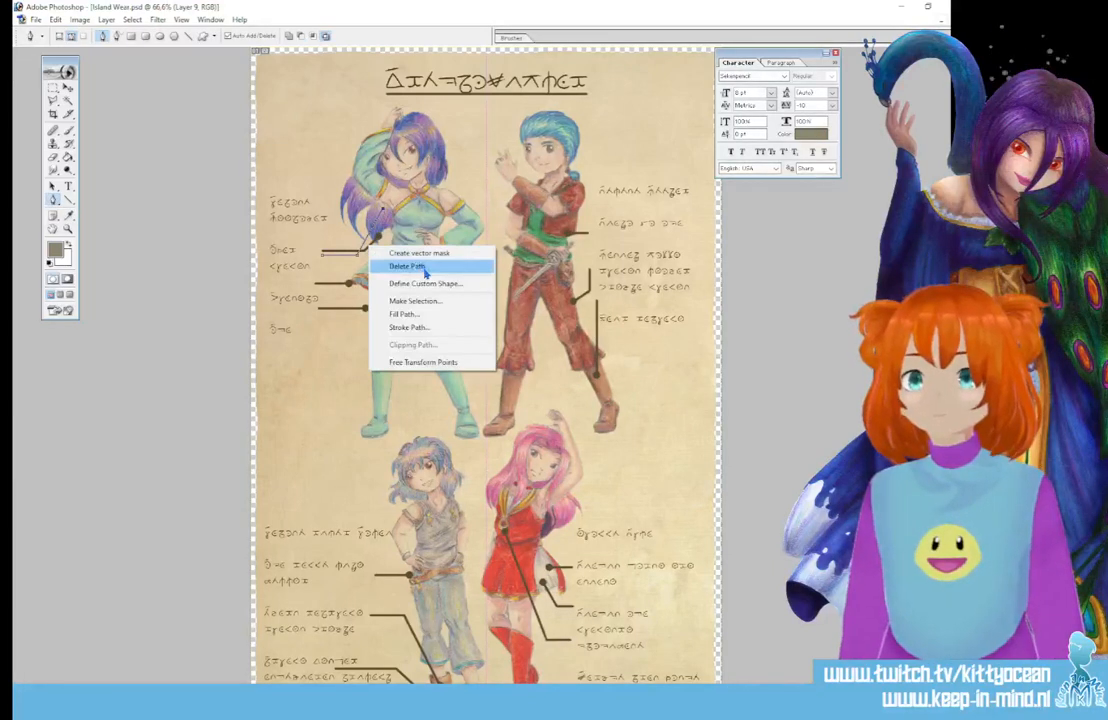
{"action": "left_click", "coordinate": [410, 265]}
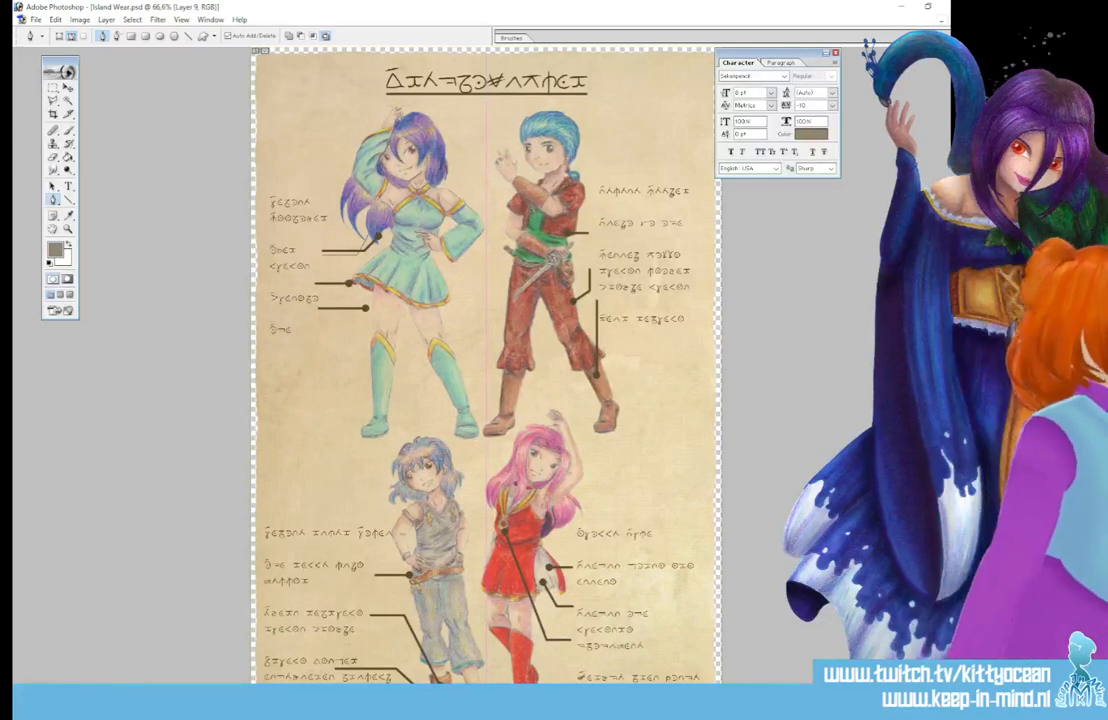
- Reduce the opacity of the layer holding the old pointer lines
{"action": "key", "text": "ctrl+e"}
{"action": "key", "text": "5"}
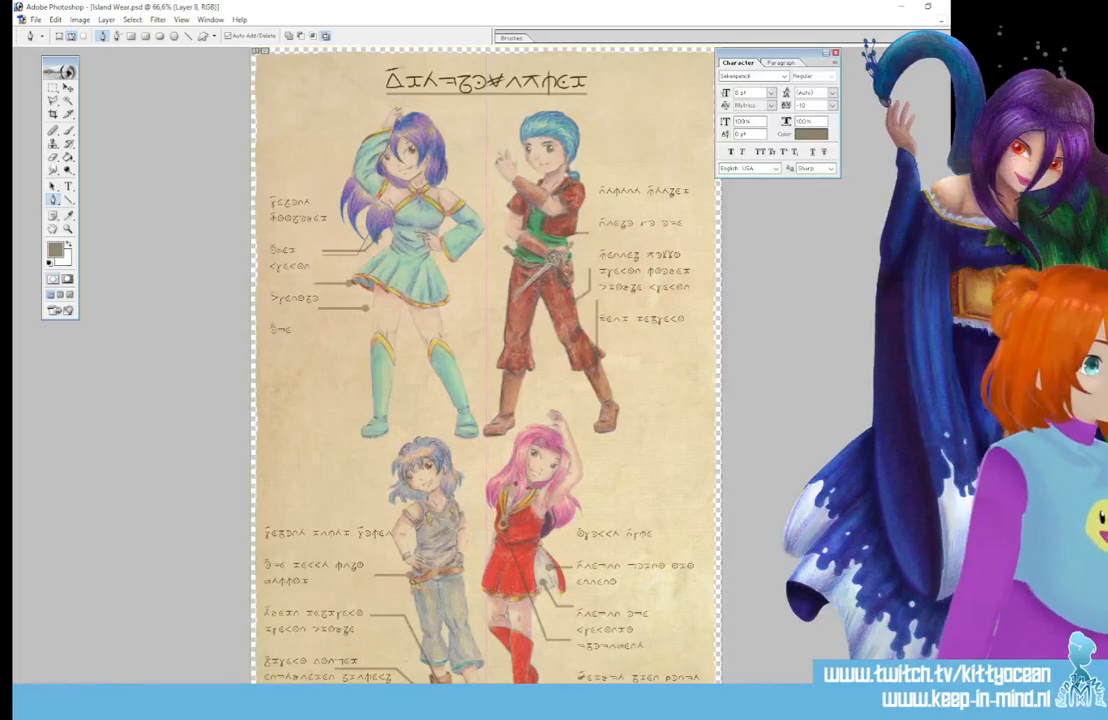
{"action": "double_click", "coordinate": [905, 392]}
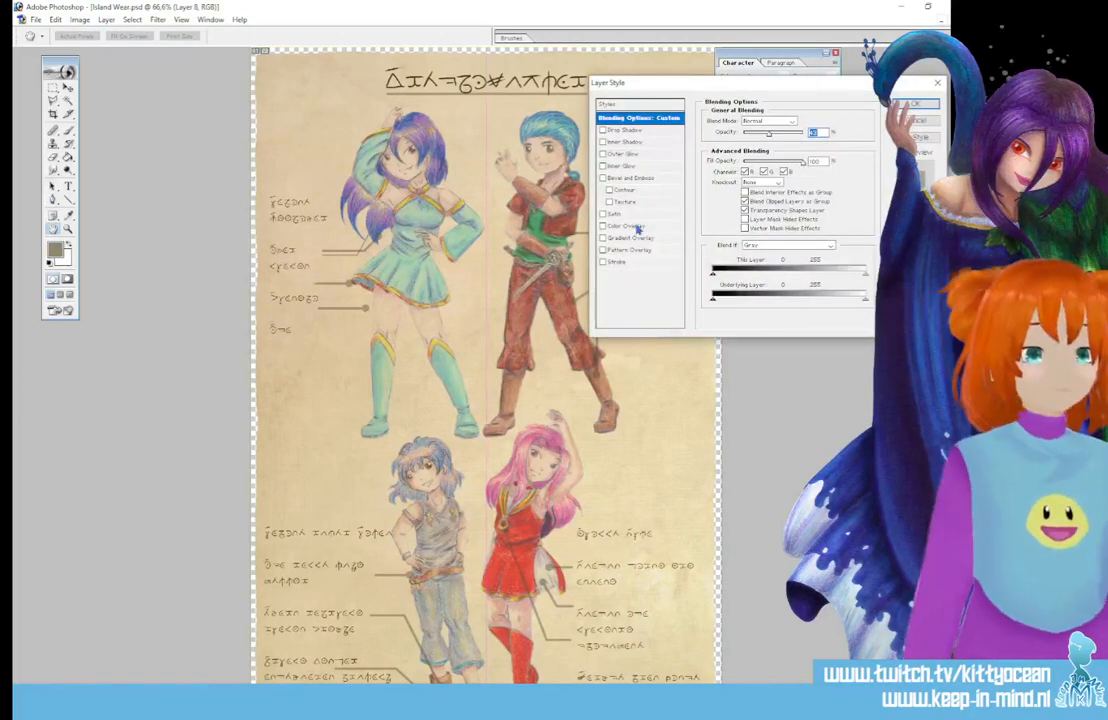
{"action": "left_click", "coordinate": [637, 227]}
{"action": "key", "text": "Return"}
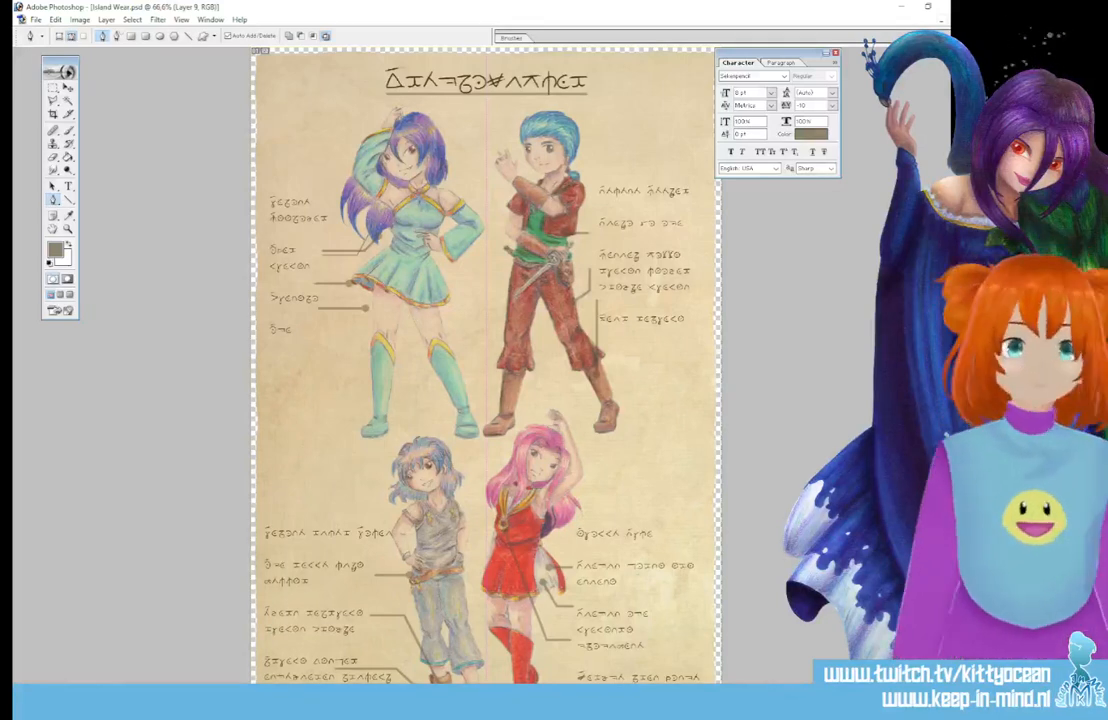
- Apply a red Color Overlay to the new pointer-line layer
{"action": "double_click", "coordinate": [897, 385]}
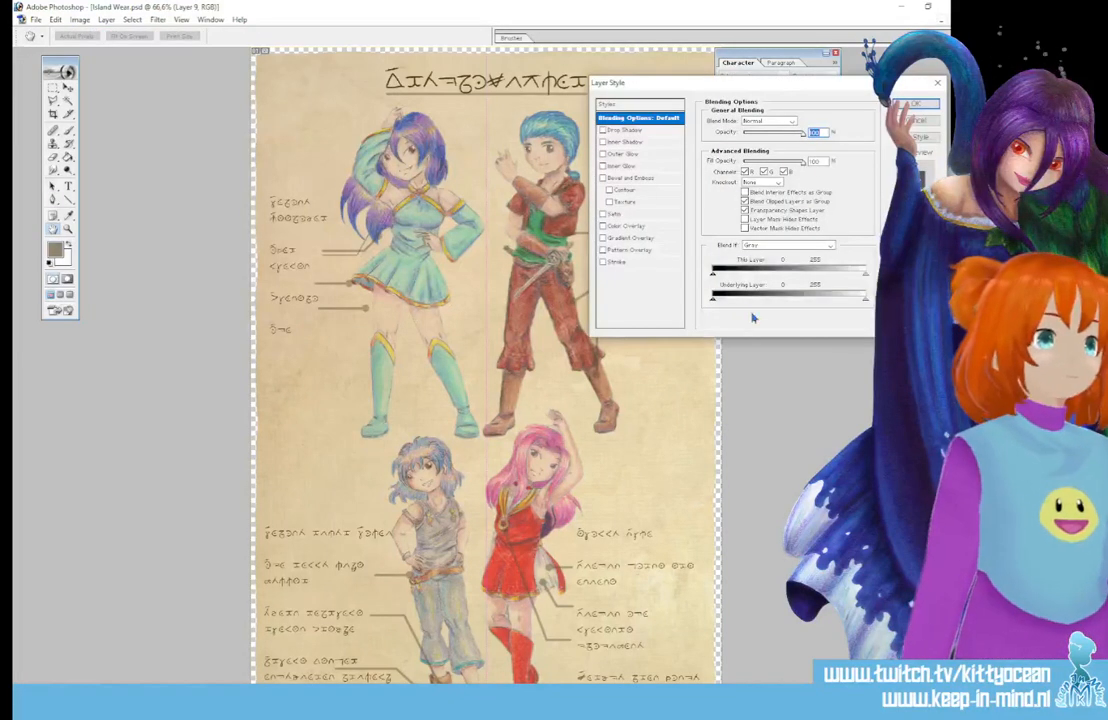
{"action": "left_click", "coordinate": [603, 226]}
{"action": "left_click", "coordinate": [925, 103]}
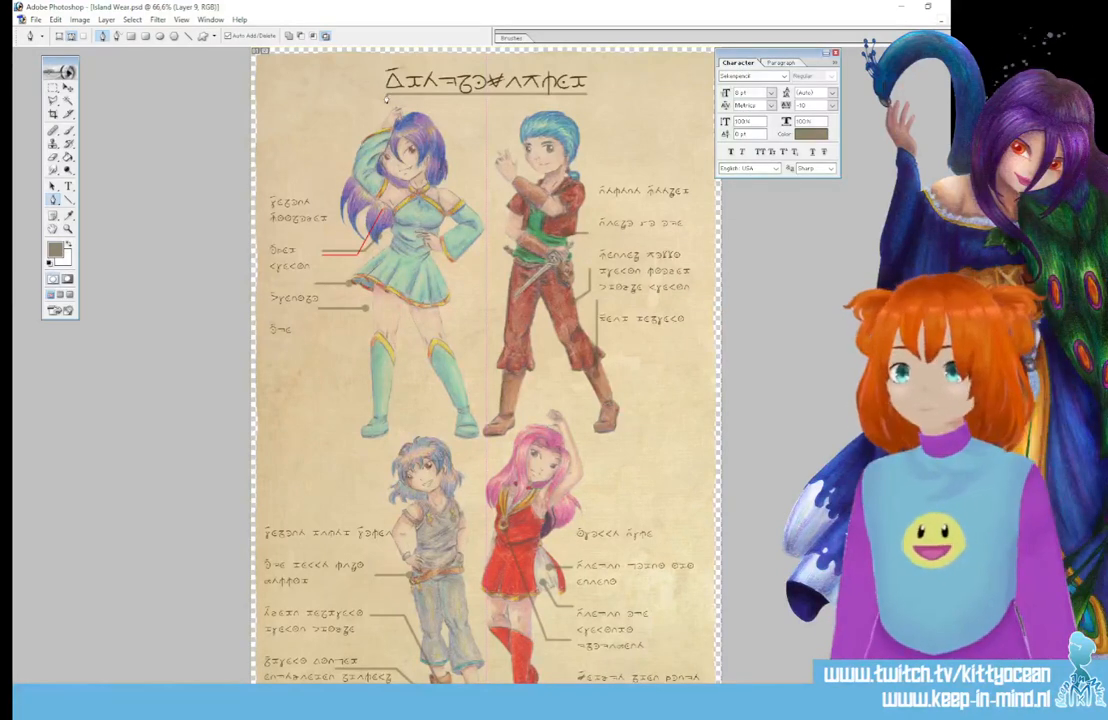
- Stroke a straight pen path along the title's underline with the Brush and delete the path
{"action": "right_click", "coordinate": [529, 114]}
{"action": "left_click", "coordinate": [566, 193]}
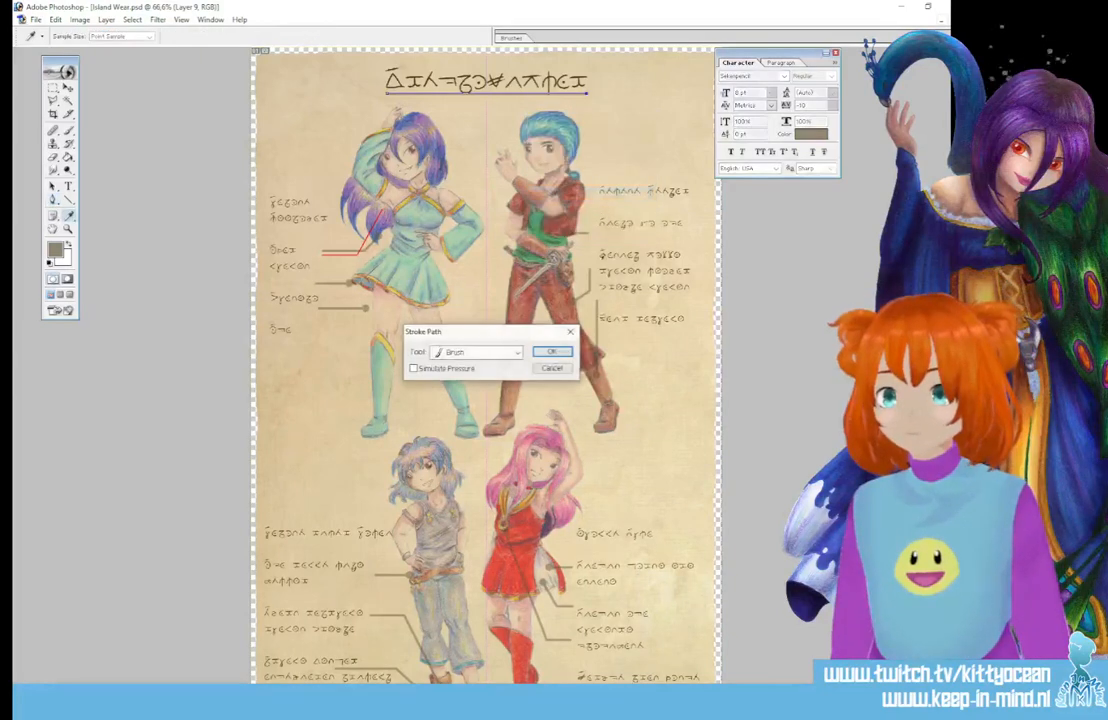
{"action": "left_click", "coordinate": [482, 296]}
{"action": "right_click", "coordinate": [522, 296]}
{"action": "left_click", "coordinate": [511, 307]}
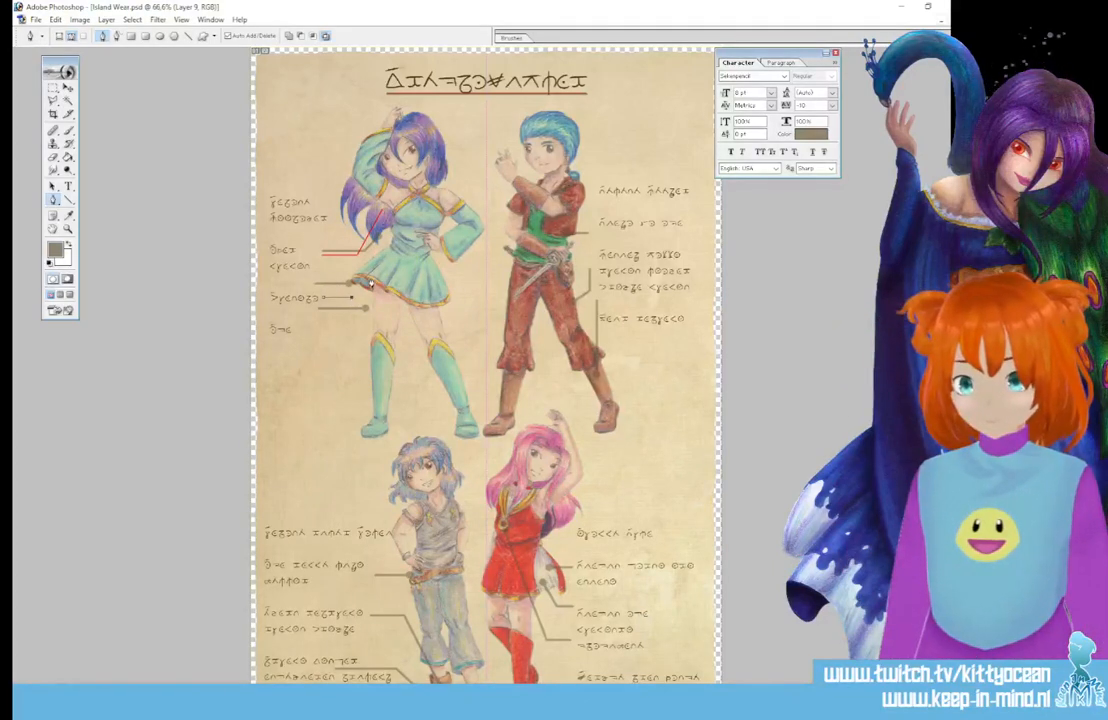
- Stroke an angled path from the purple-haired girl's second item caption to her skirt hem with the Brush, and delete the path
{"action": "right_click", "coordinate": [329, 244]}
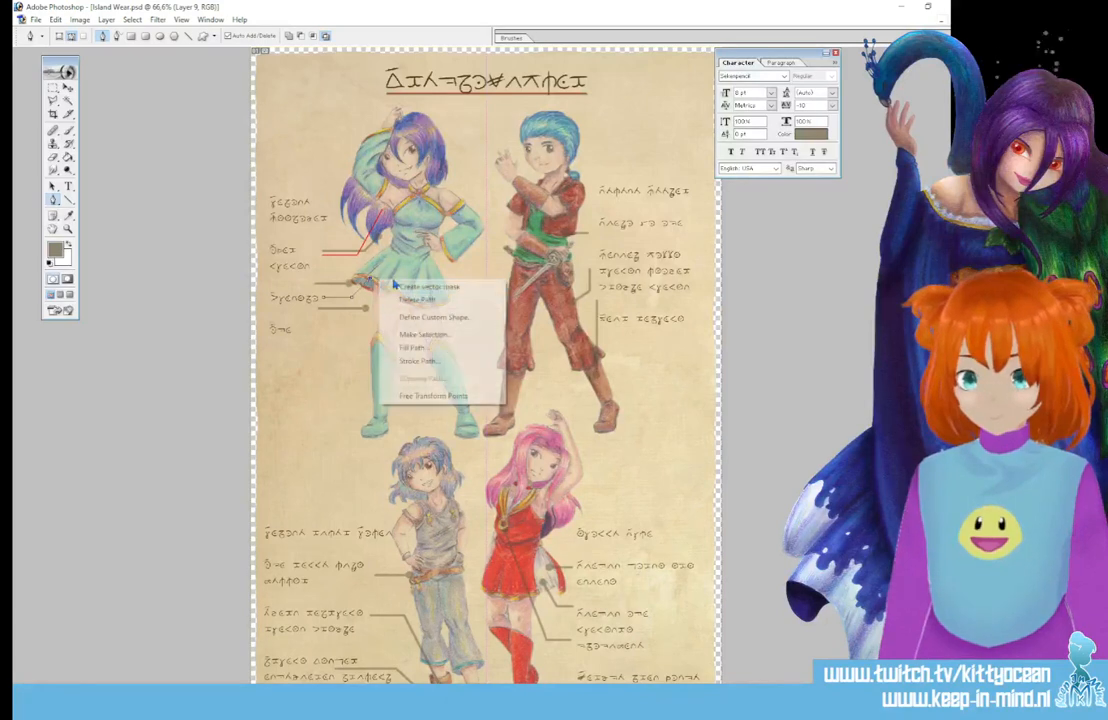
{"action": "left_click", "coordinate": [432, 366]}
{"action": "left_click", "coordinate": [552, 351]}
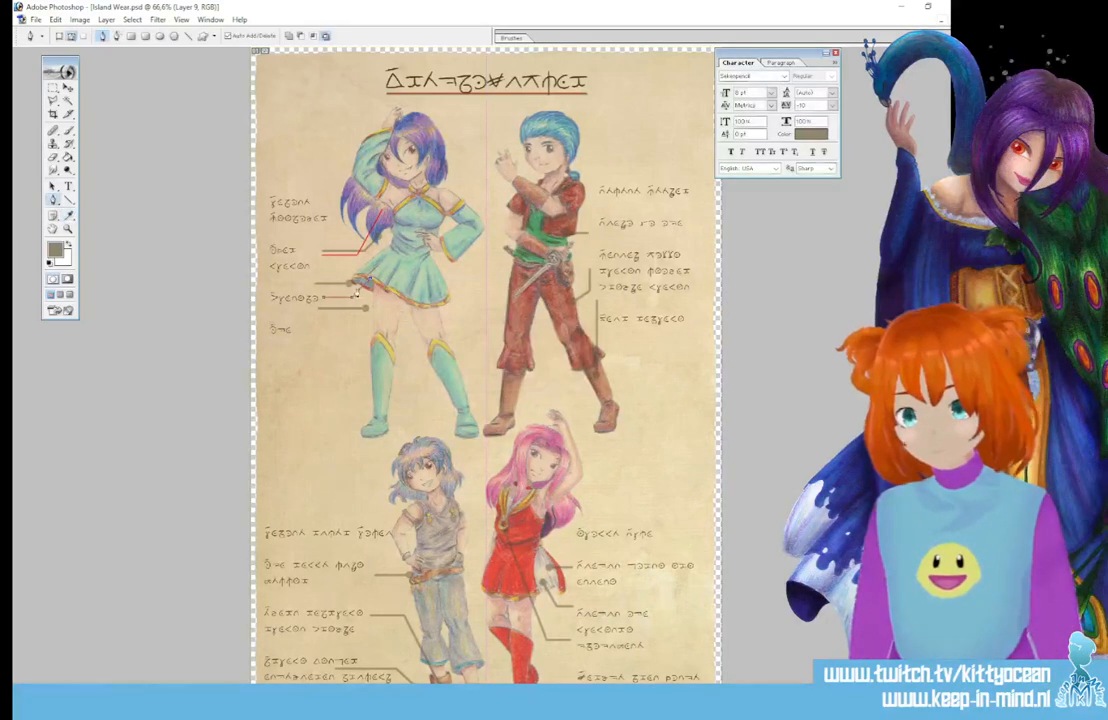
{"action": "right_click", "coordinate": [355, 295]}
{"action": "left_click", "coordinate": [413, 334]}
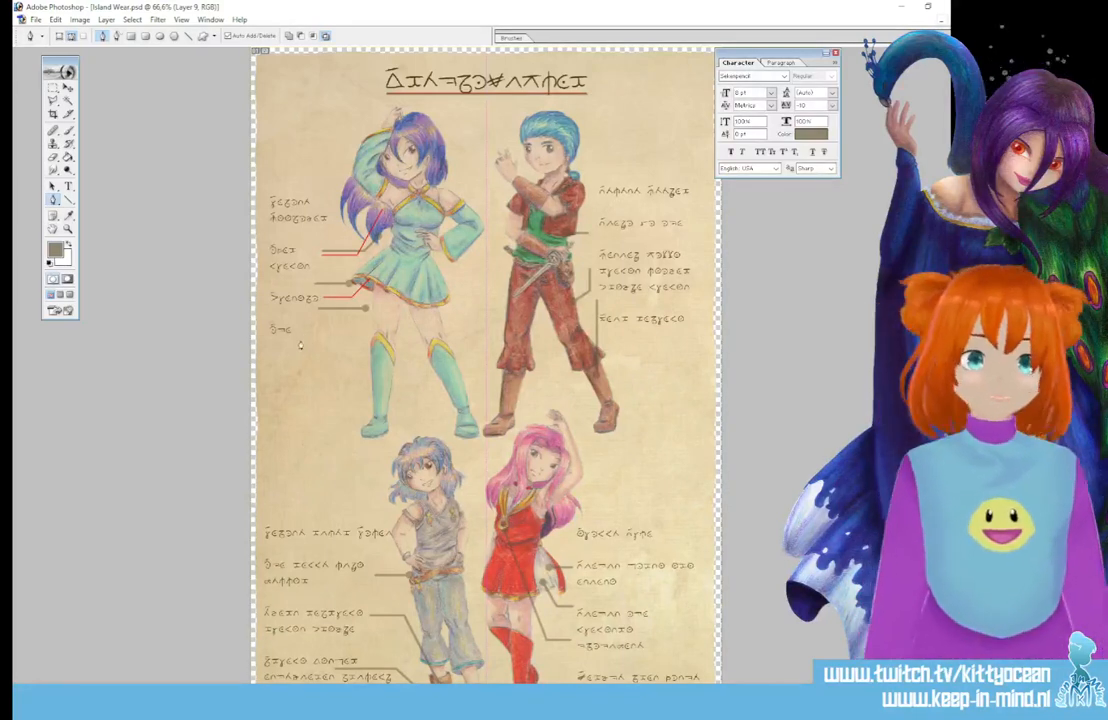
- Draw a pen path from the purple-haired girl's last caption to the top of her boot, stroke it with the Brush, and delete it
{"action": "left_click", "coordinate": [297, 330]}
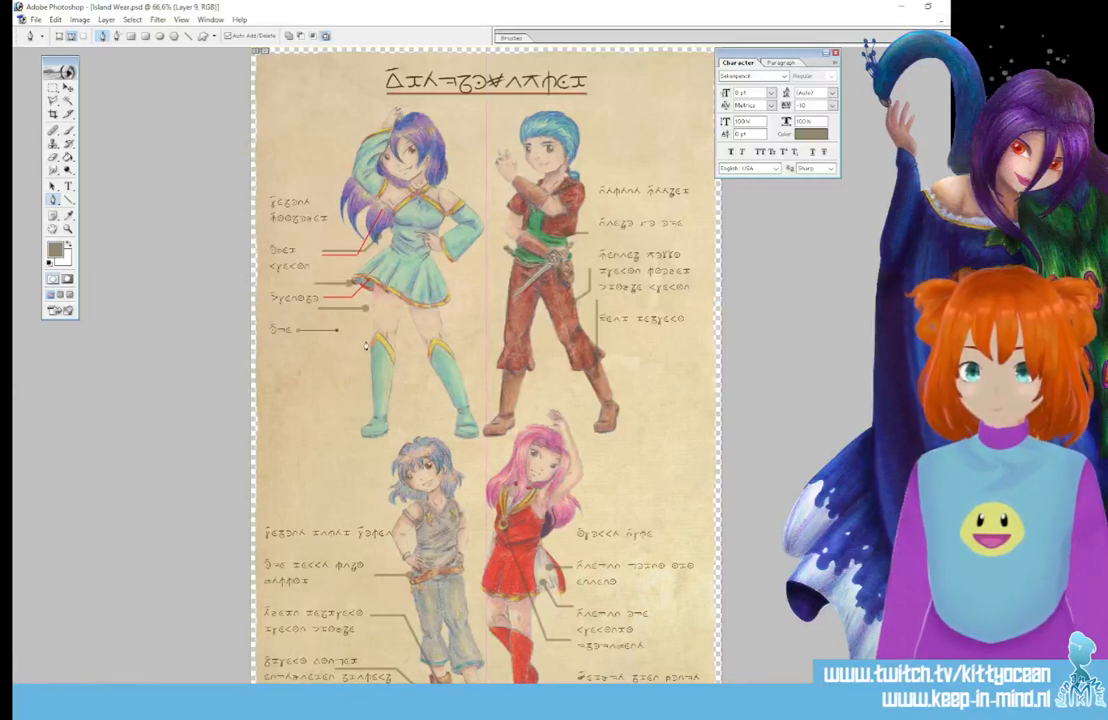
{"action": "left_click", "coordinate": [338, 330]}
{"action": "right_click", "coordinate": [372, 345]}
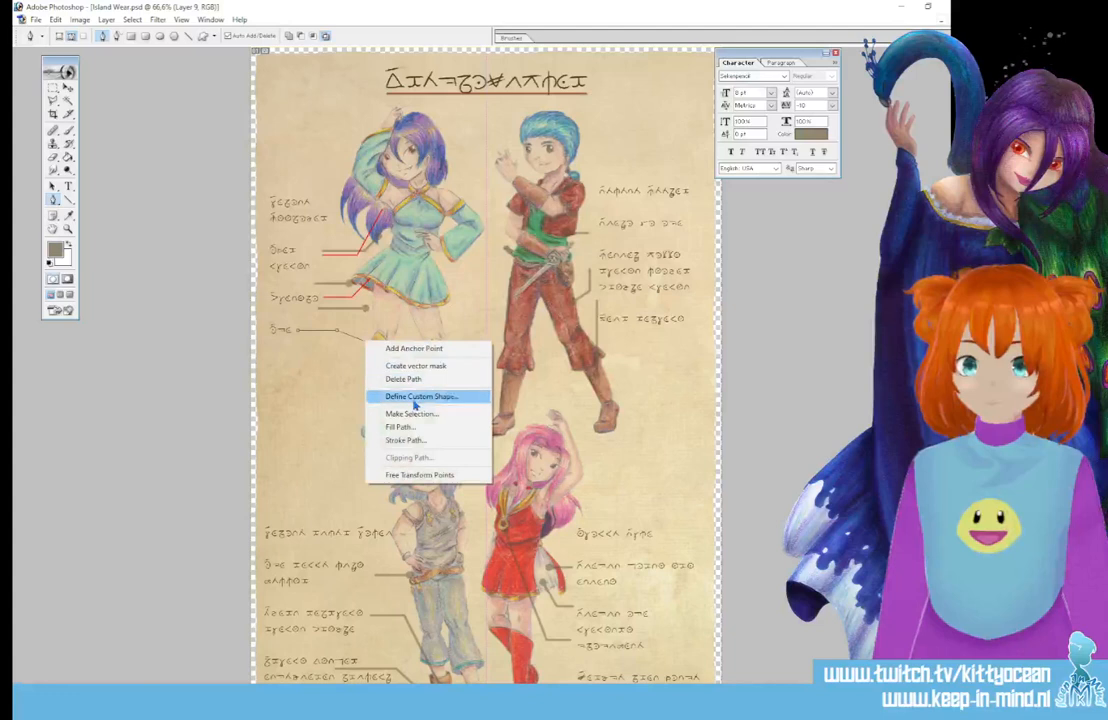
{"action": "left_click", "coordinate": [410, 446]}
{"action": "left_click", "coordinate": [548, 353]}
{"action": "right_click", "coordinate": [395, 346]}
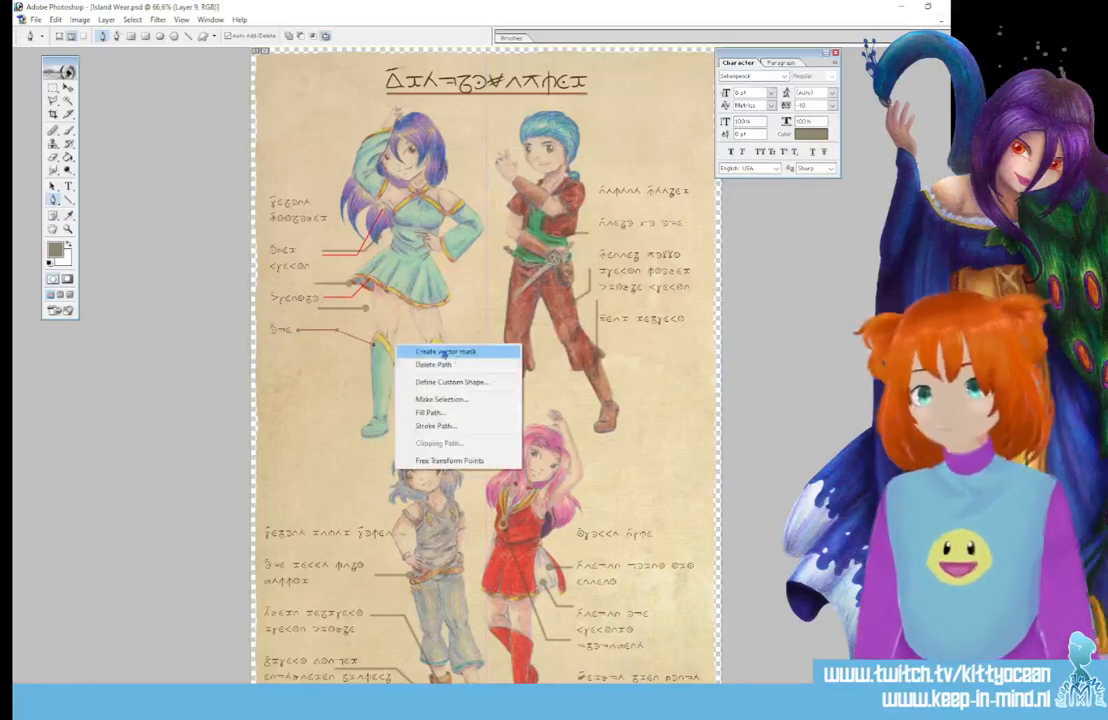
{"action": "left_click", "coordinate": [420, 364]}
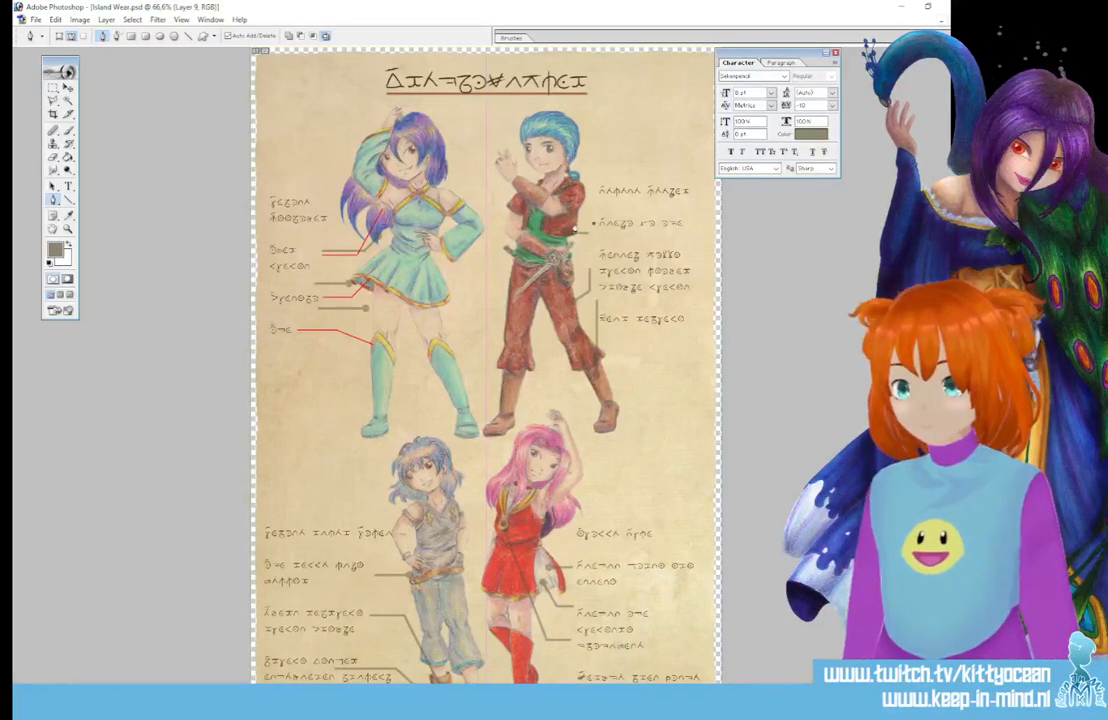
- Delete the path point started beside the blue-haired man's first item caption and nudge his caption text block slightly to the right
{"action": "right_click", "coordinate": [598, 236]}
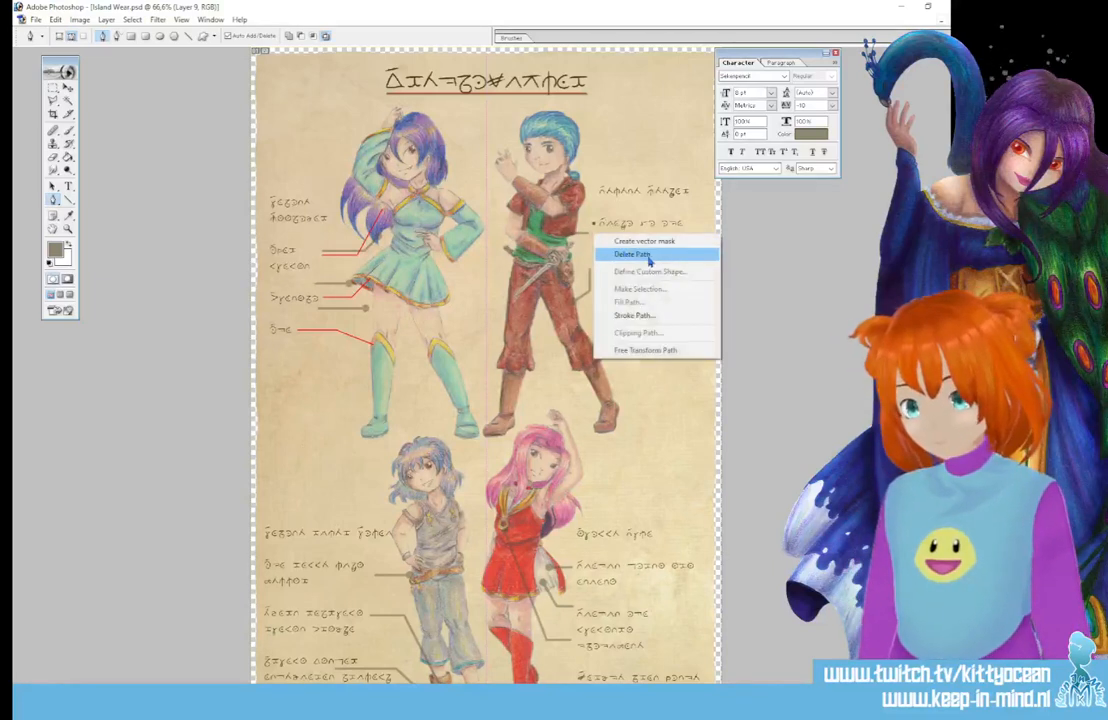
{"action": "left_click", "coordinate": [632, 254]}
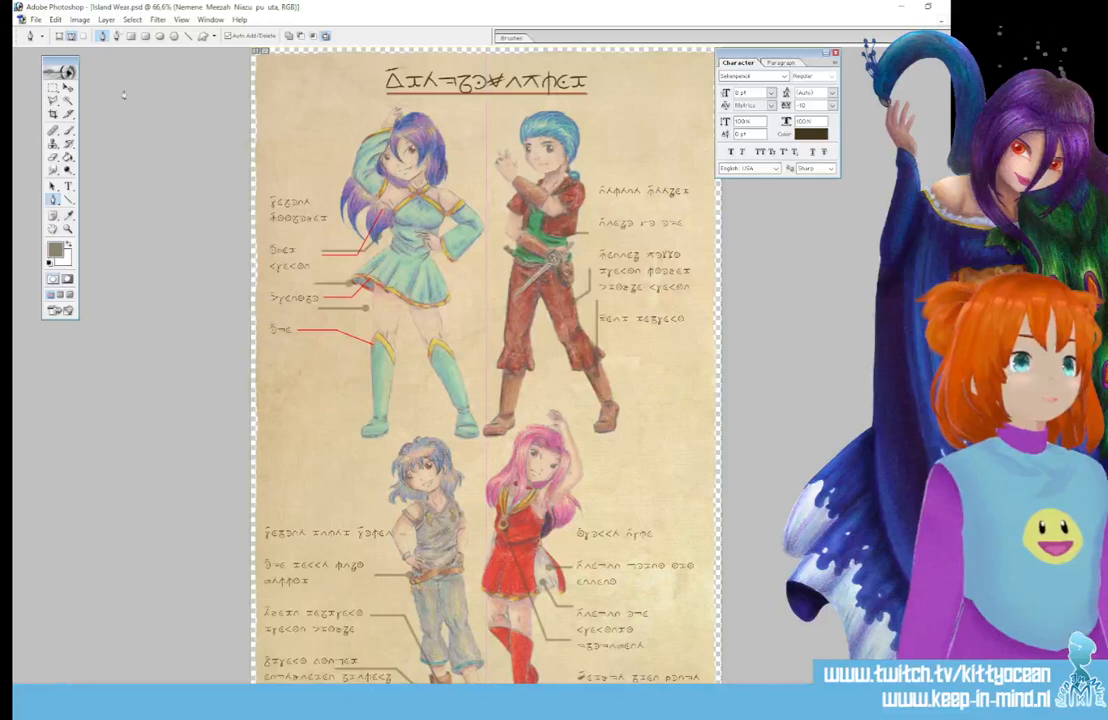
{"action": "left_click", "coordinate": [66, 87]}
{"action": "key", "text": "Right"}
{"action": "key", "text": "Right"}
{"action": "key", "text": "Right"}
{"action": "key", "text": "Right"}
{"action": "key", "text": "Right"}
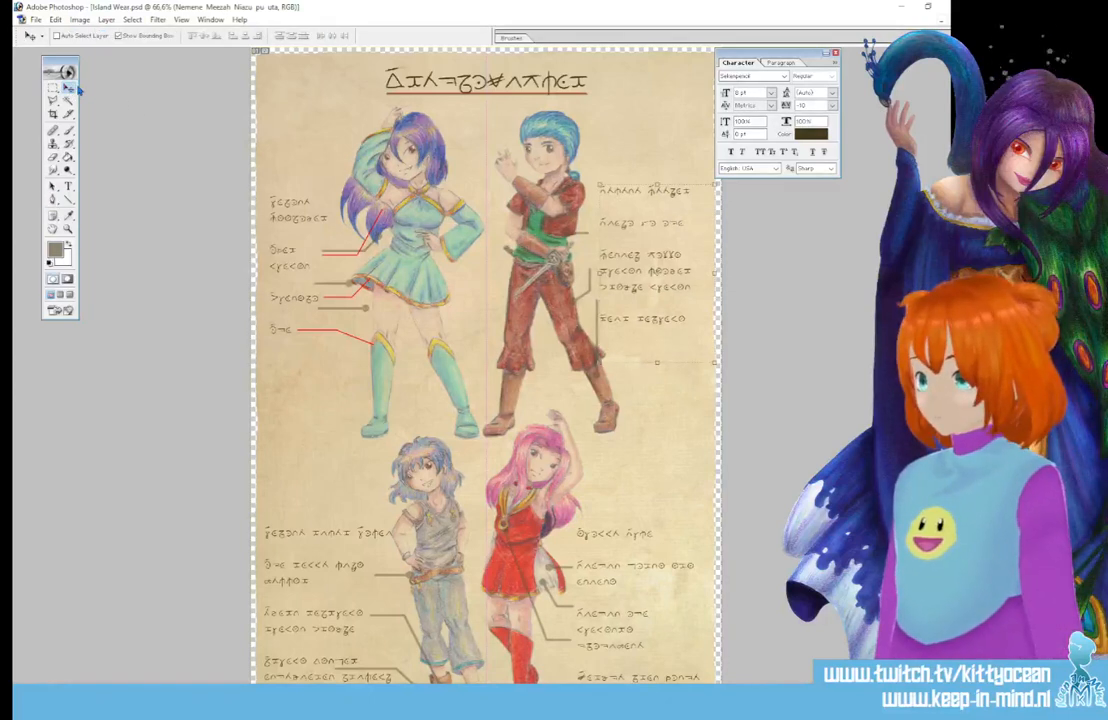
- Nudge the text block beside the blue-haired man in red slightly rightward, away from his figure
{"action": "key", "text": "Right"}
{"action": "key", "text": "Right"}
{"action": "key", "text": "Right"}
{"action": "key", "text": "Right"}
{"action": "key", "text": "Right"}
{"action": "key", "text": "Right"}
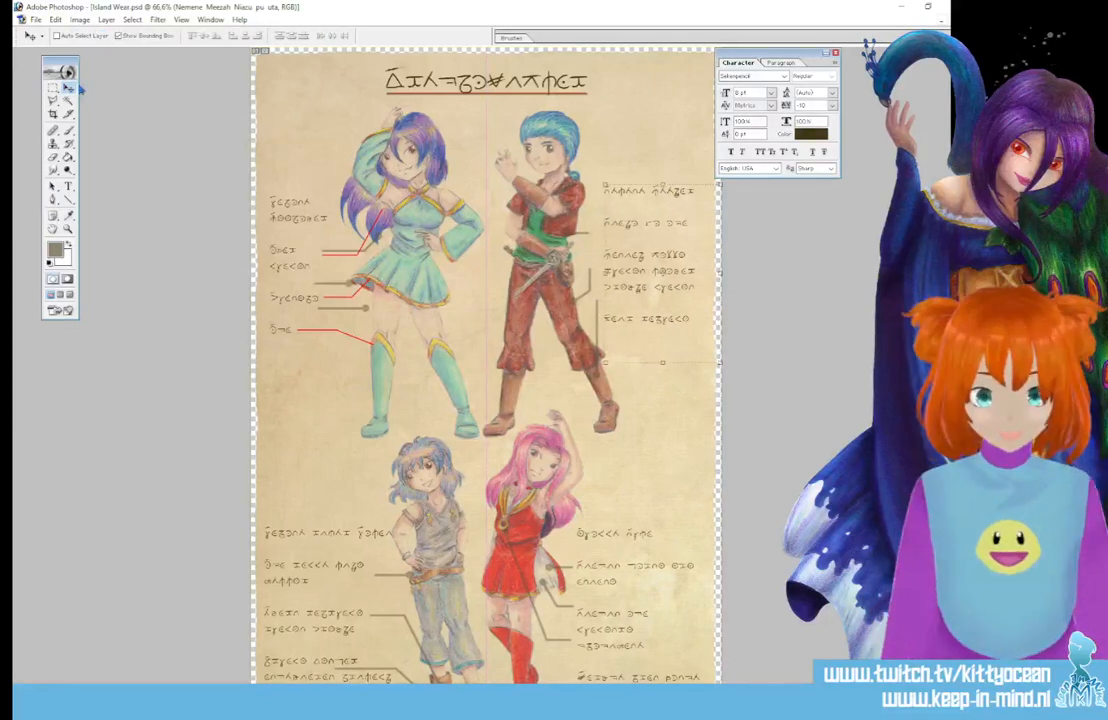
{"action": "key", "text": "Right"}
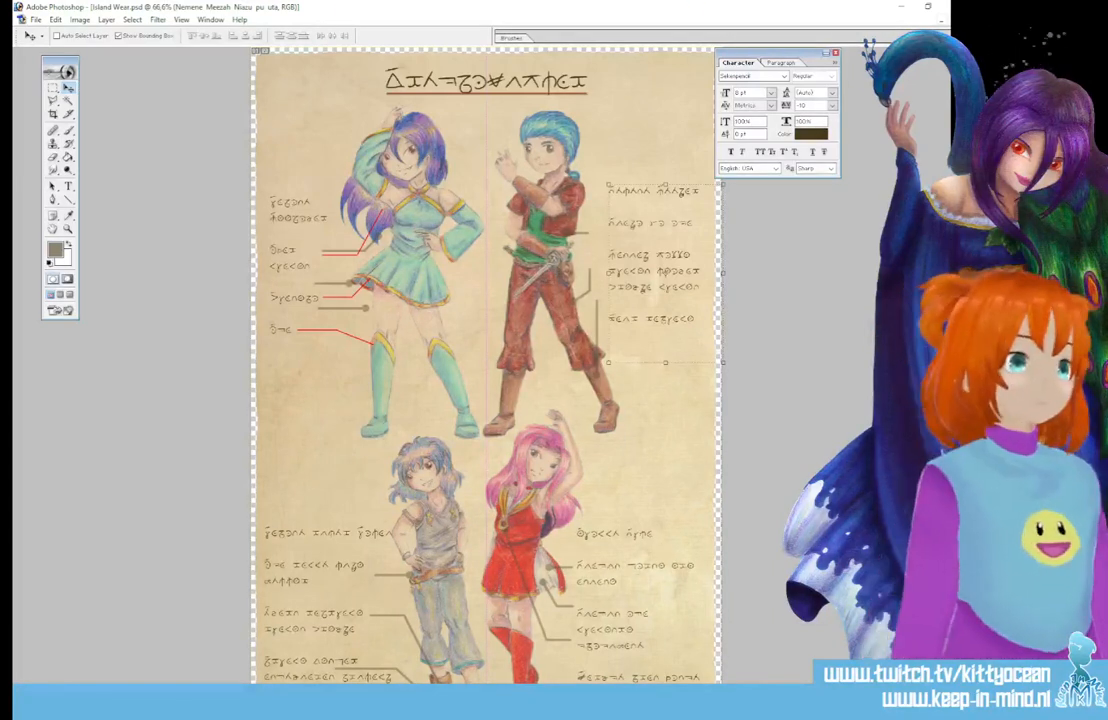
- On Layer 9, stroke a straight leader line with the Brush from the second label to the man's red jacket and delete its path
{"action": "key", "text": "alt+bracketleft"}
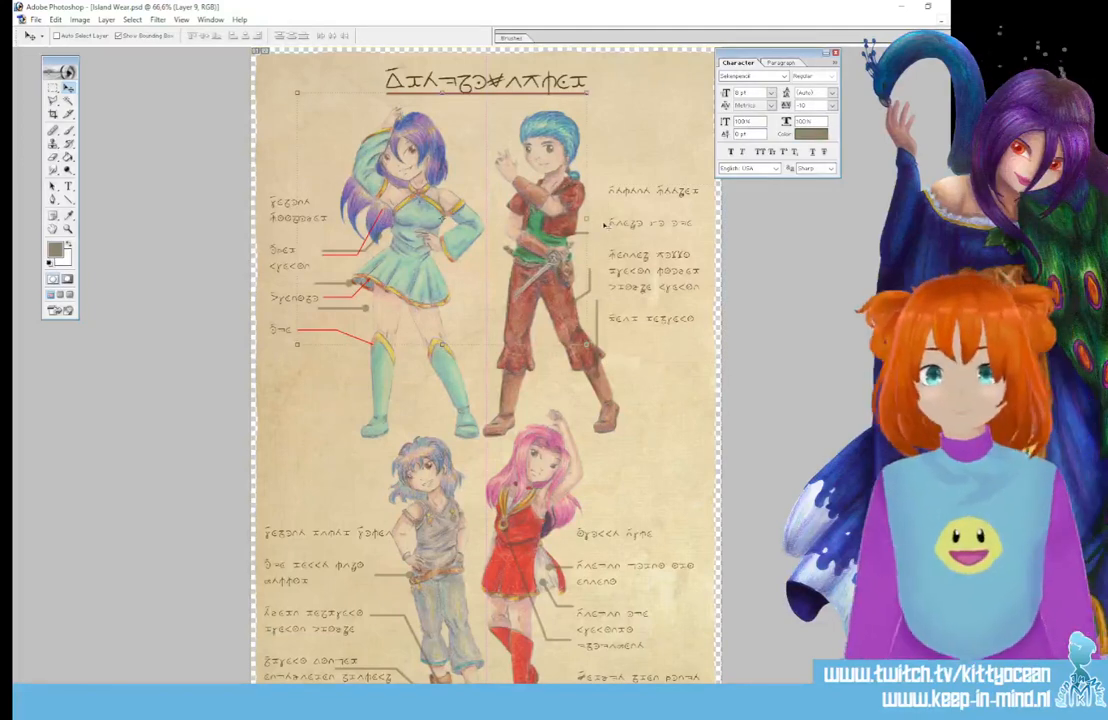
{"action": "key", "text": "p"}
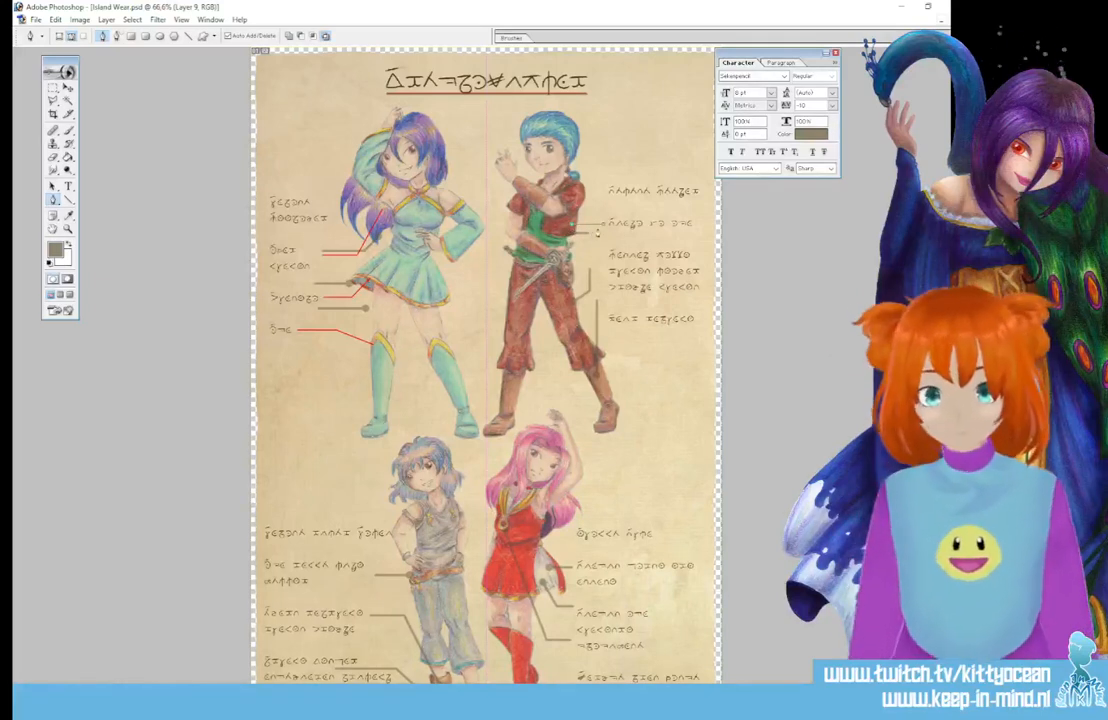
{"action": "right_click", "coordinate": [609, 230]}
{"action": "left_click", "coordinate": [654, 312]}
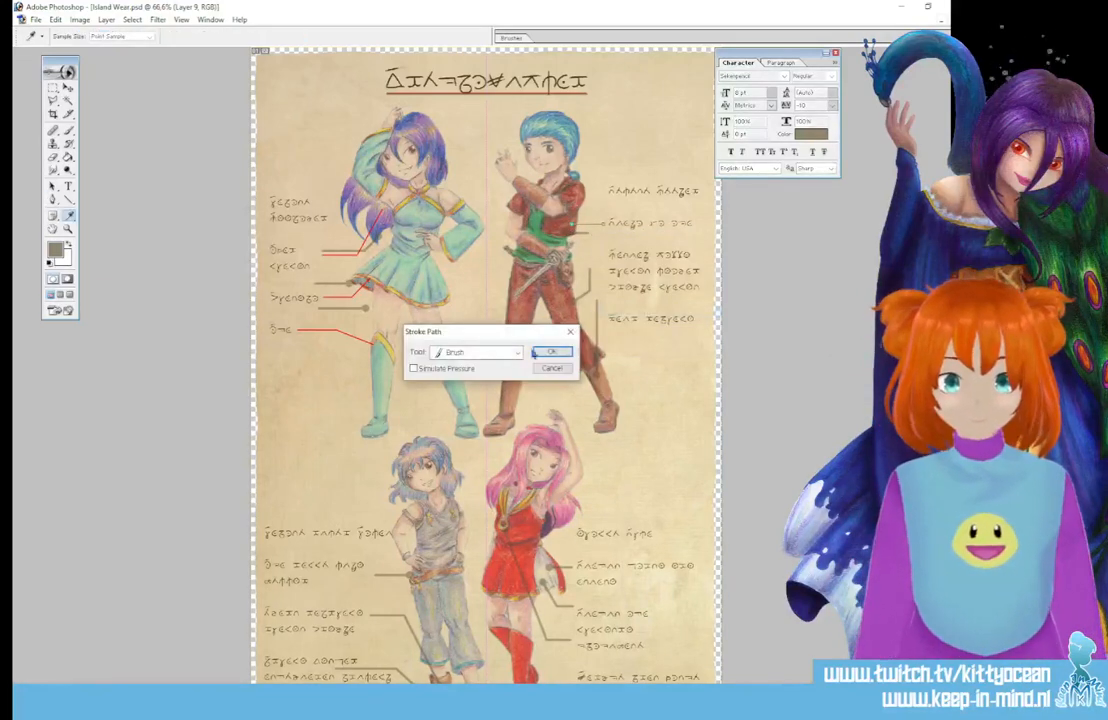
{"action": "key", "text": "Return"}
{"action": "key", "text": "p"}
{"action": "right_click", "coordinate": [601, 247]}
{"action": "left_click", "coordinate": [653, 266]}
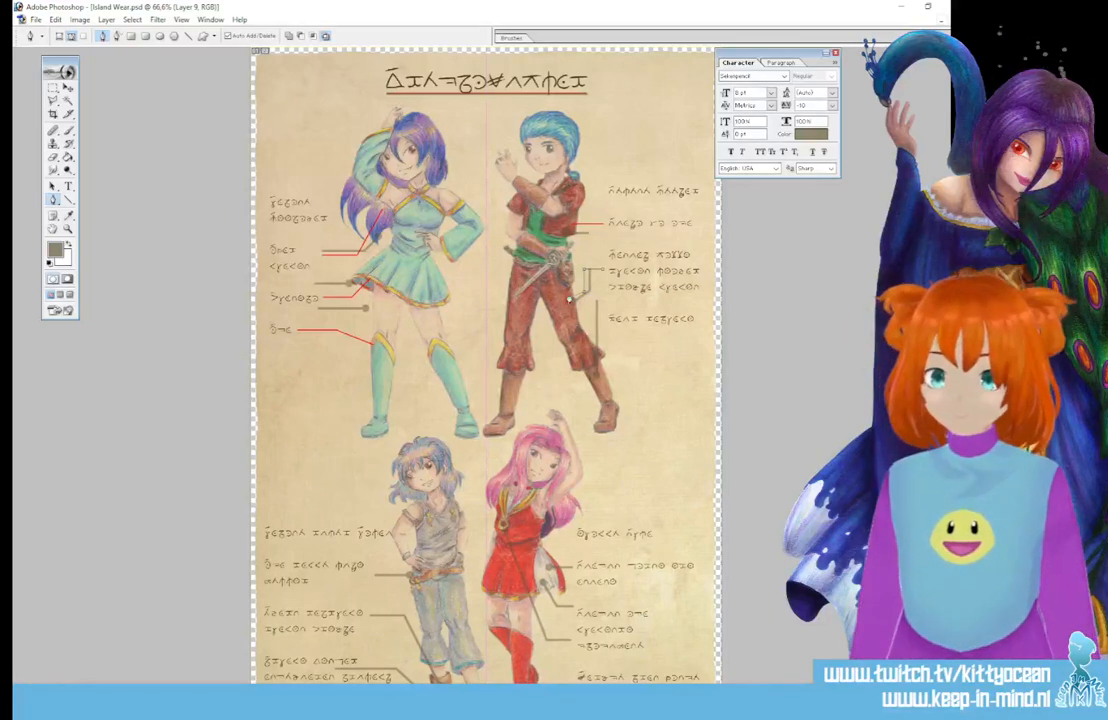
- Try to stroke a bent leader line with the Brush from the third label to the man's red trousers
{"action": "right_click", "coordinate": [573, 293]}
{"action": "left_click", "coordinate": [624, 374]}
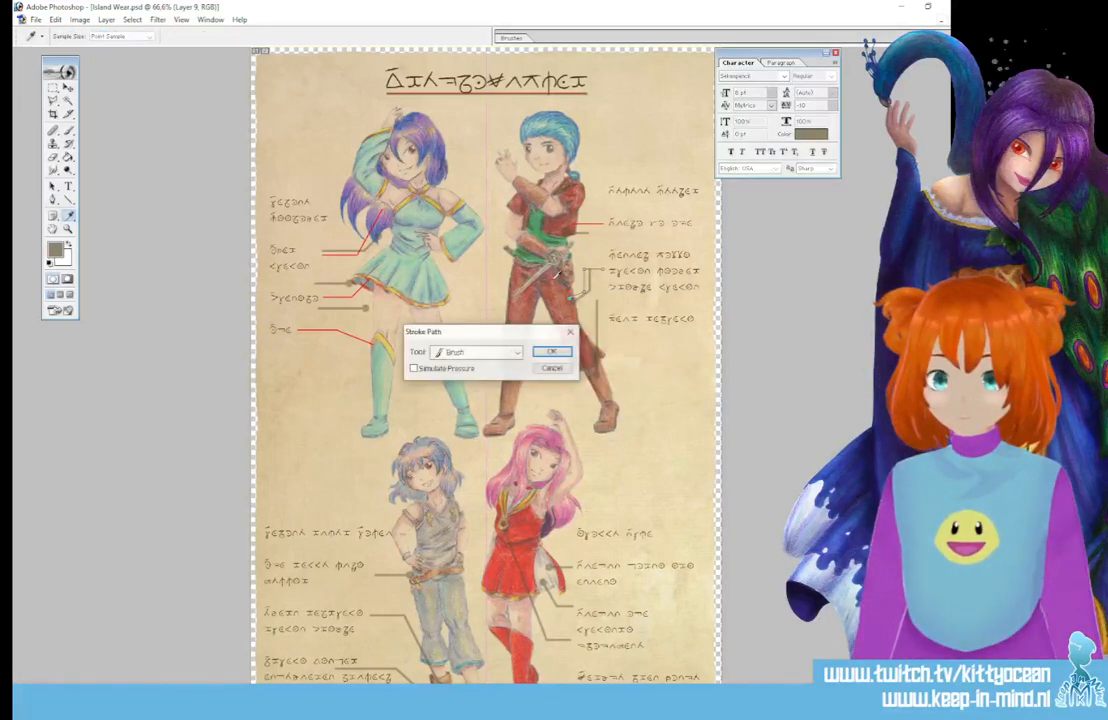
{"action": "left_click", "coordinate": [549, 351]}
{"action": "right_click", "coordinate": [598, 301]}
{"action": "left_click", "coordinate": [643, 322]}
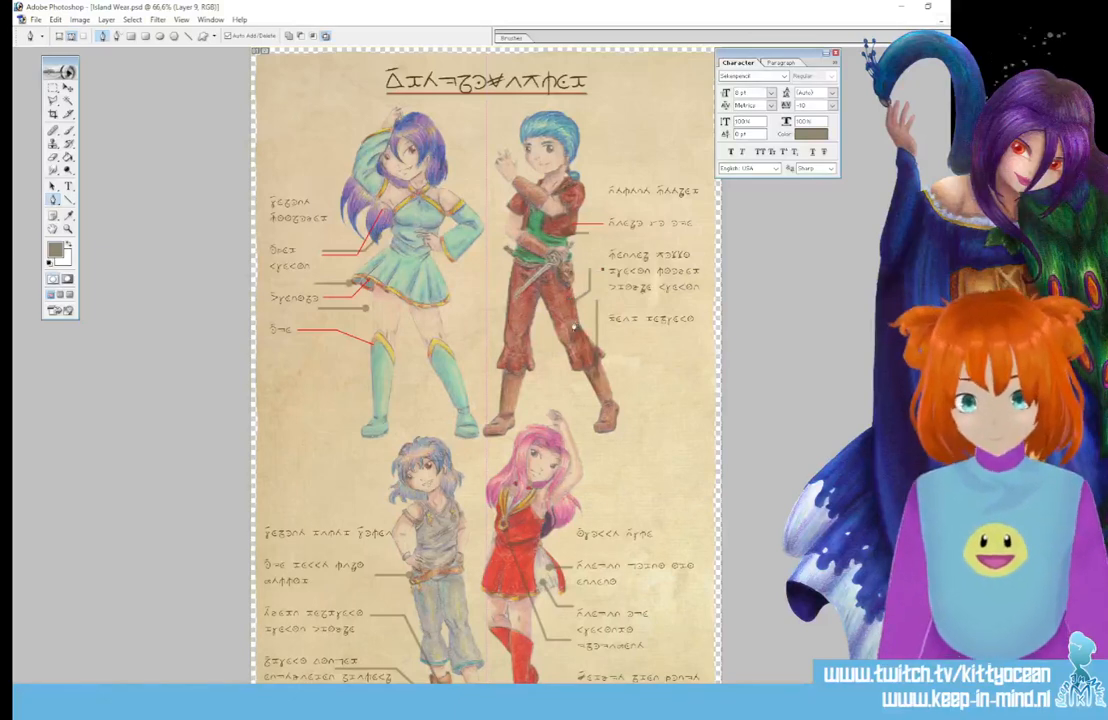
{"action": "right_click", "coordinate": [599, 276]}
{"action": "left_click", "coordinate": [643, 297]}
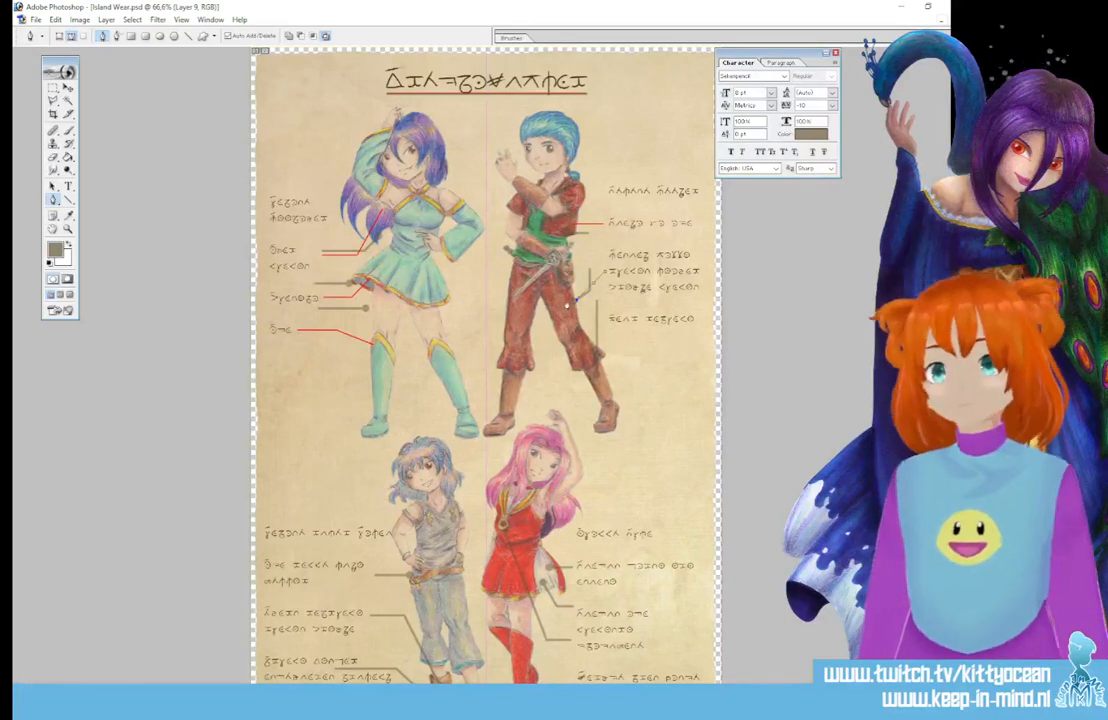
- Try a diagonal leader line from the third label to the man's trousers, stroked with the Brush, and delete its path
{"action": "right_click", "coordinate": [569, 301]}
{"action": "left_click", "coordinate": [606, 383]}
{"action": "left_click", "coordinate": [558, 349]}
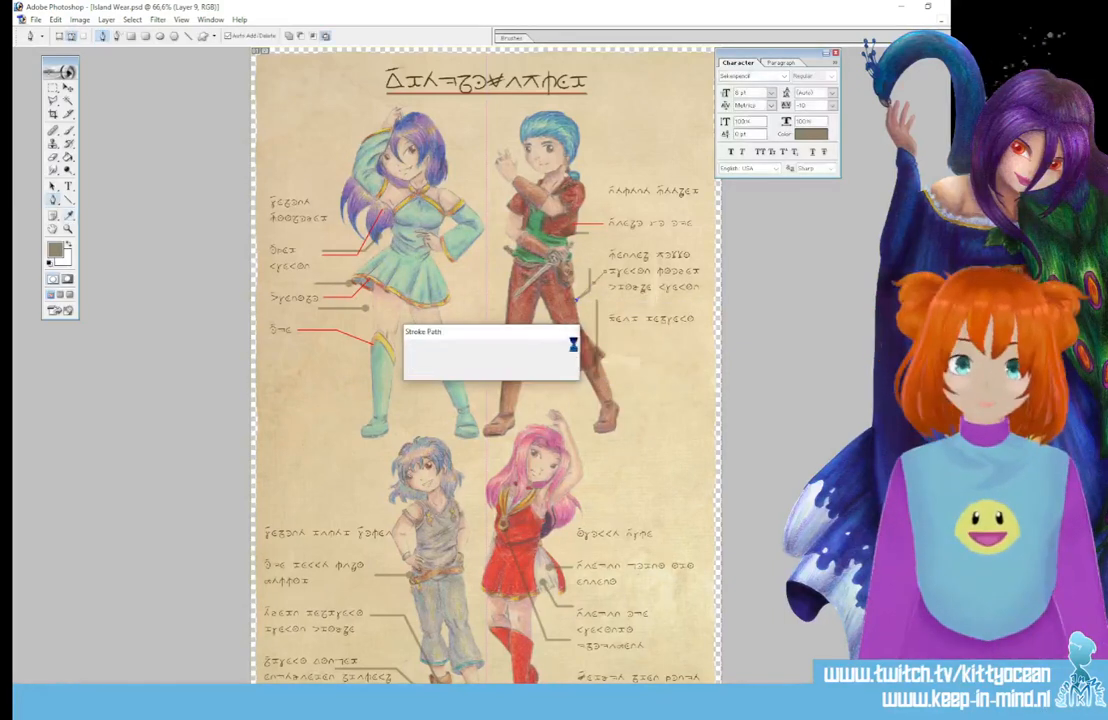
{"action": "left_click", "coordinate": [655, 345]}
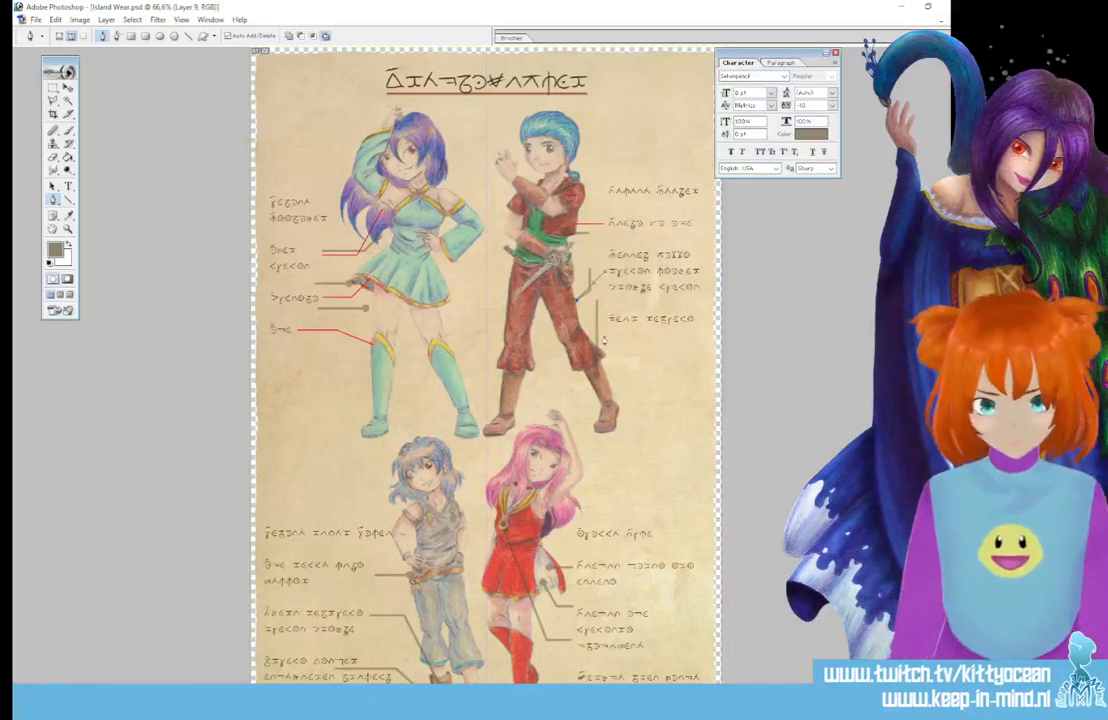
{"action": "right_click", "coordinate": [592, 286]}
{"action": "left_click", "coordinate": [636, 327]}
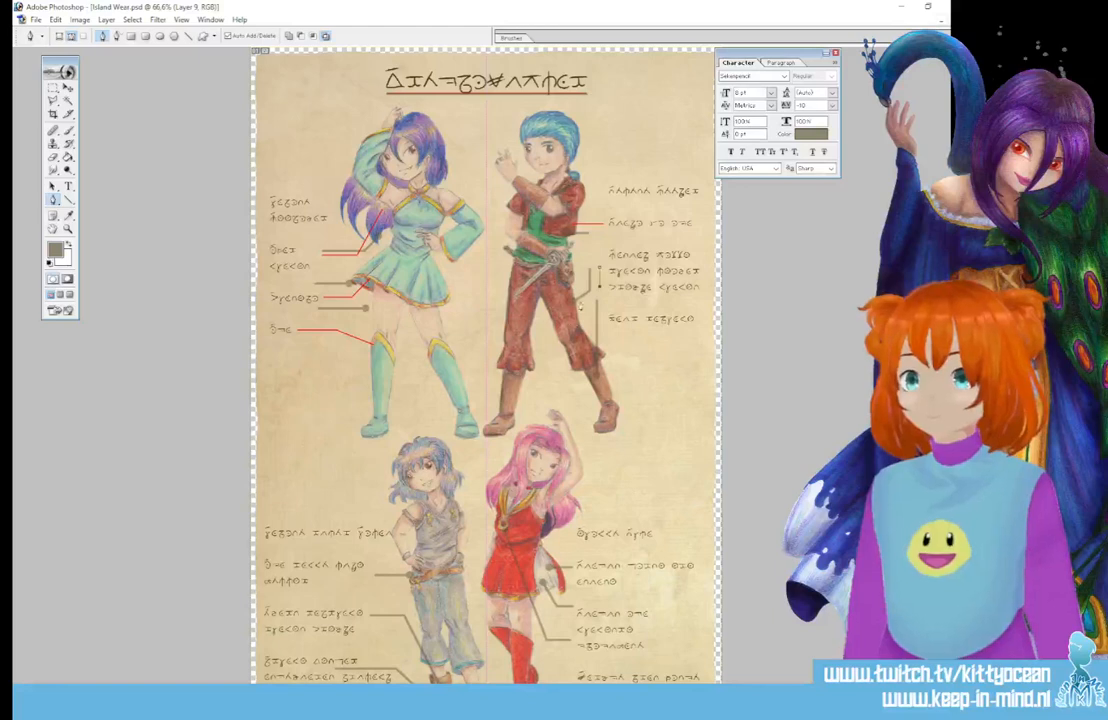
- Stroke a leader line with the Brush dropping vertically beside the third label and angling to the man's trousers, and delete its path
{"action": "right_click", "coordinate": [570, 309]}
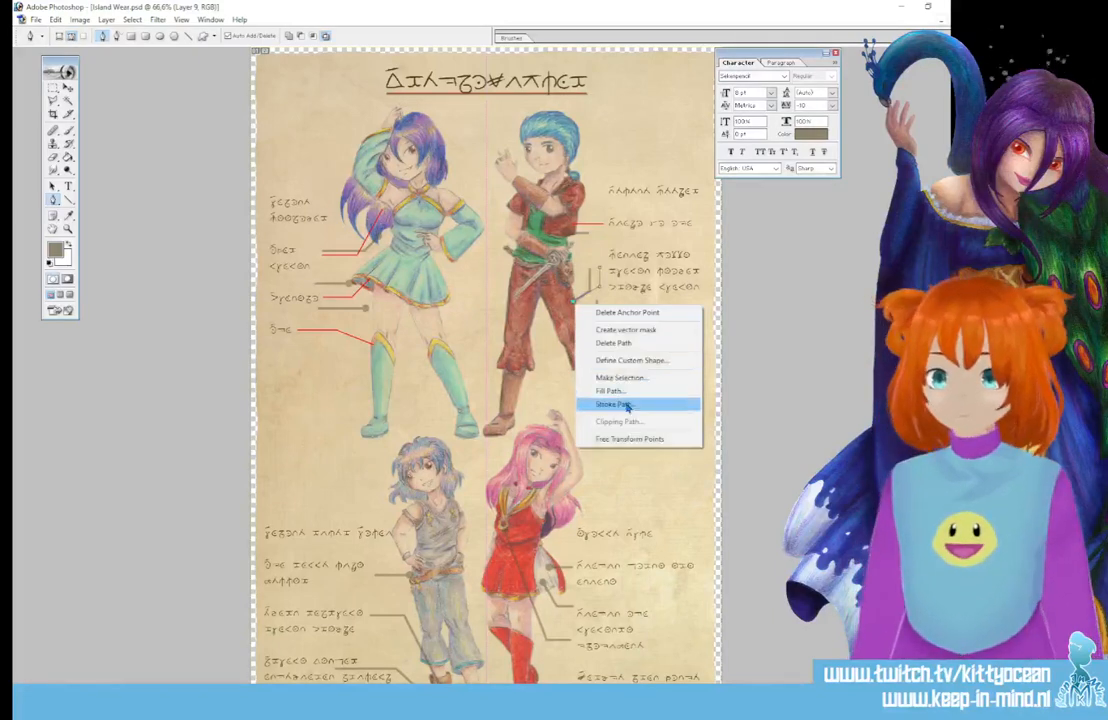
{"action": "left_click", "coordinate": [625, 403]}
{"action": "left_click", "coordinate": [556, 351]}
{"action": "right_click", "coordinate": [624, 335]}
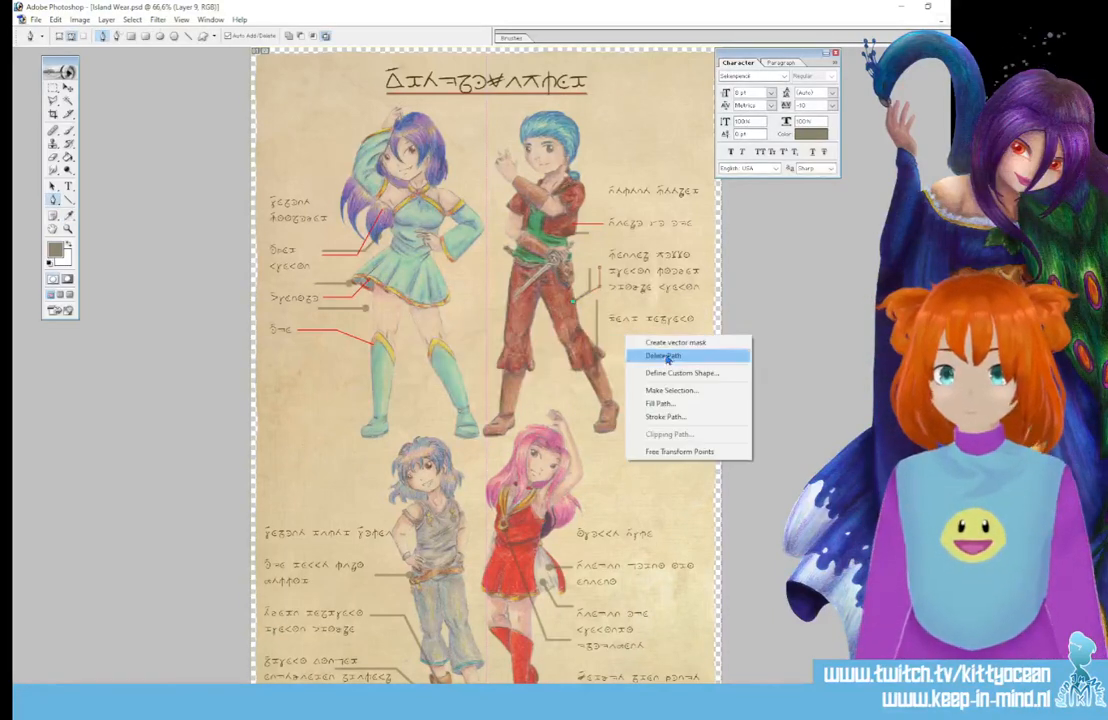
{"action": "left_click", "coordinate": [667, 357]}
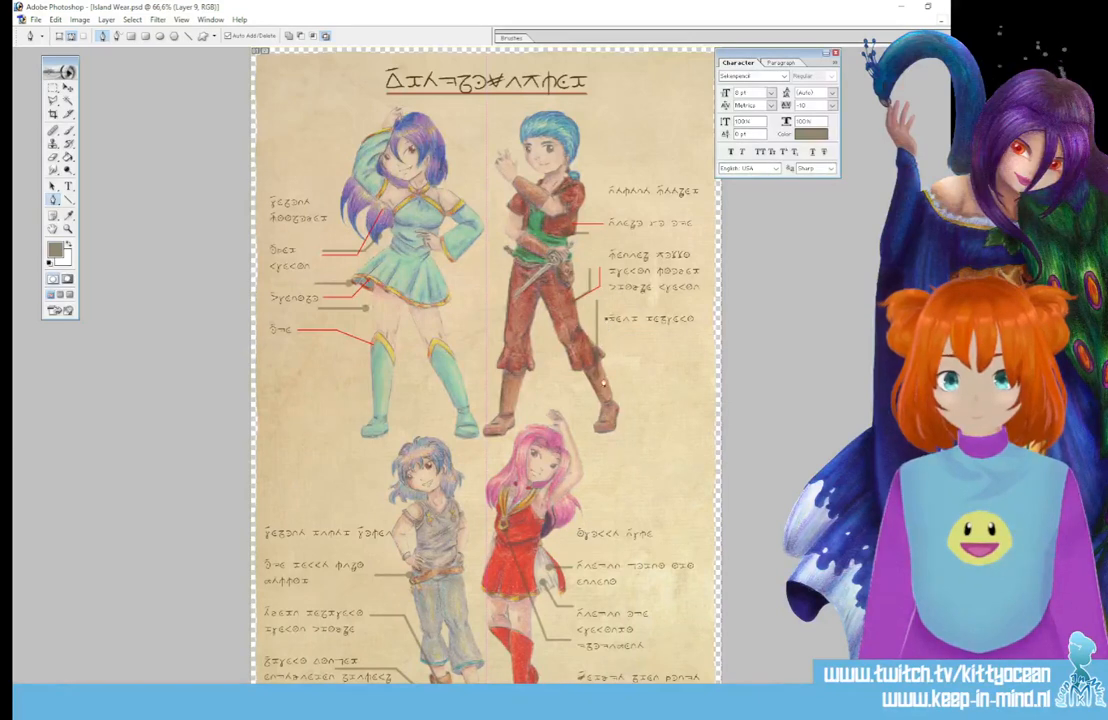
- Stroke a vertical leader line with the Brush from the fourth label down to the man's brown boot and delete its path
{"action": "left_click", "coordinate": [603, 380]}
{"action": "right_click", "coordinate": [614, 367]}
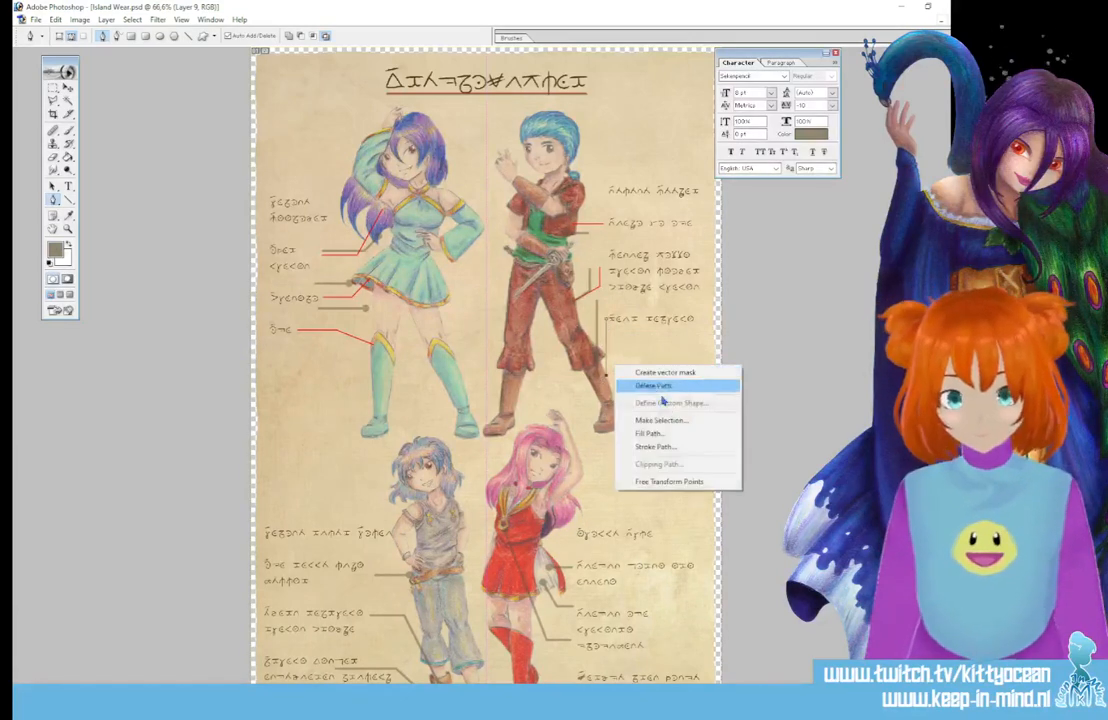
{"action": "left_click", "coordinate": [667, 447]}
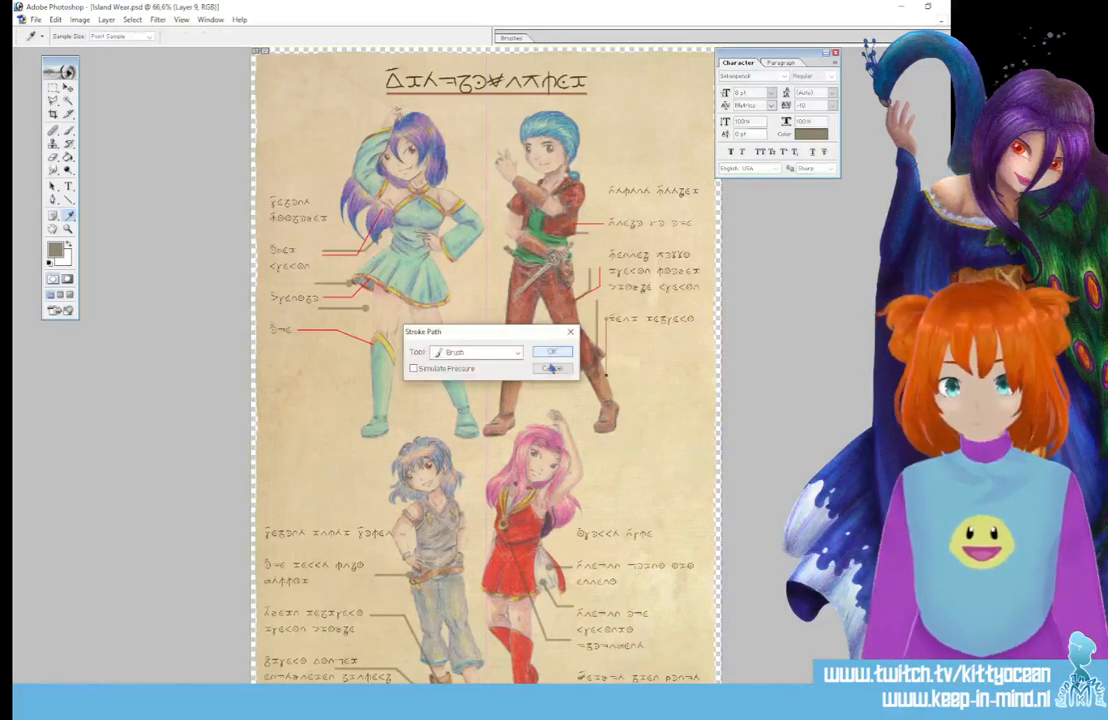
{"action": "left_click", "coordinate": [556, 350]}
{"action": "right_click", "coordinate": [604, 364]}
{"action": "left_click", "coordinate": [643, 382]}
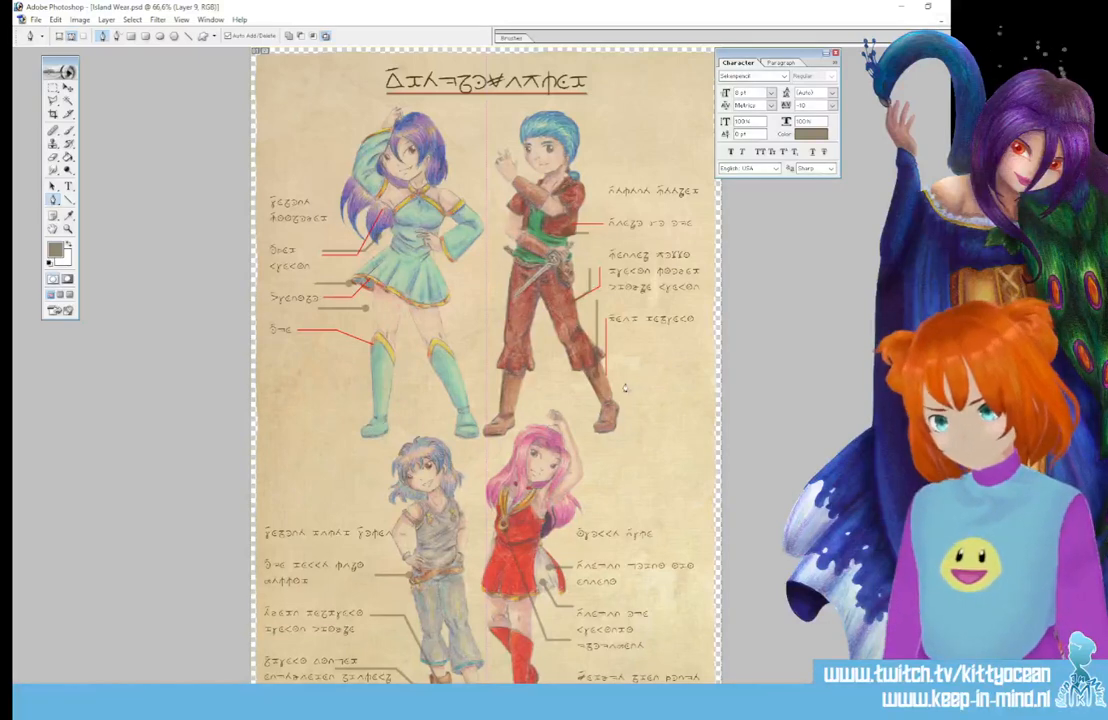
- Insert a line break before the third word of the heading in the text block beside the grey-clothed boy
{"action": "scroll", "coordinate": [624, 388], "scroll_direction": "down", "scroll_amount": 2}
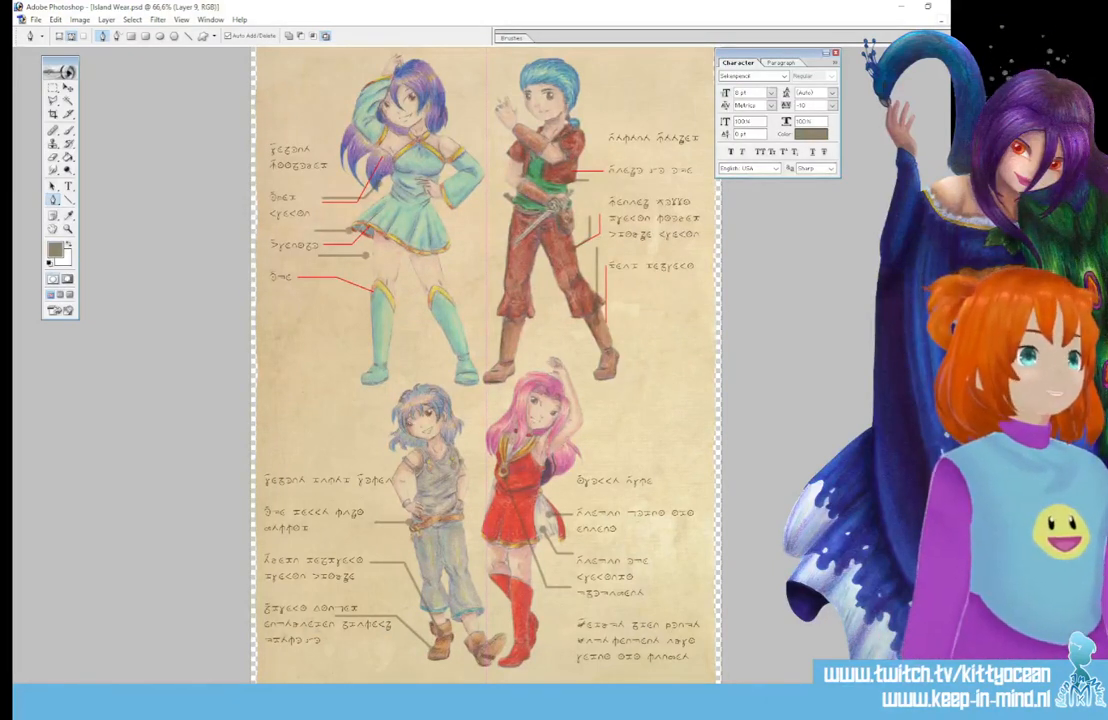
{"action": "key", "text": "alt+bracketleft"}
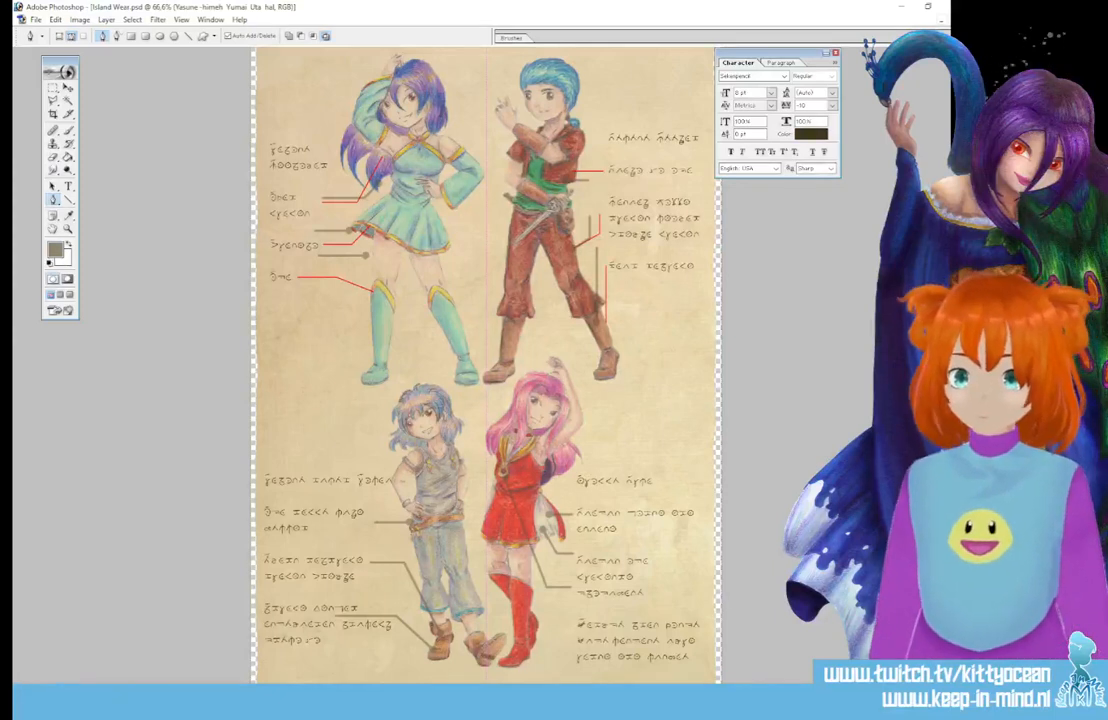
{"action": "left_click", "coordinate": [68, 186]}
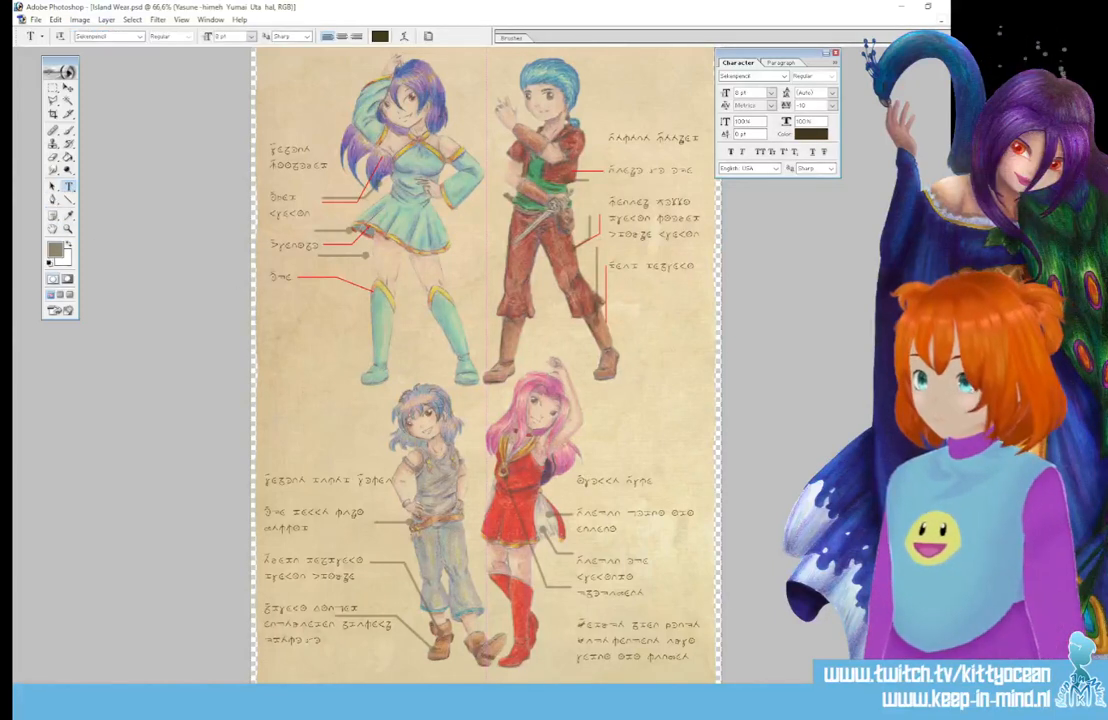
{"action": "left_click", "coordinate": [356, 481]}
{"action": "key", "text": "BackSpace"}
{"action": "key", "text": "Return"}
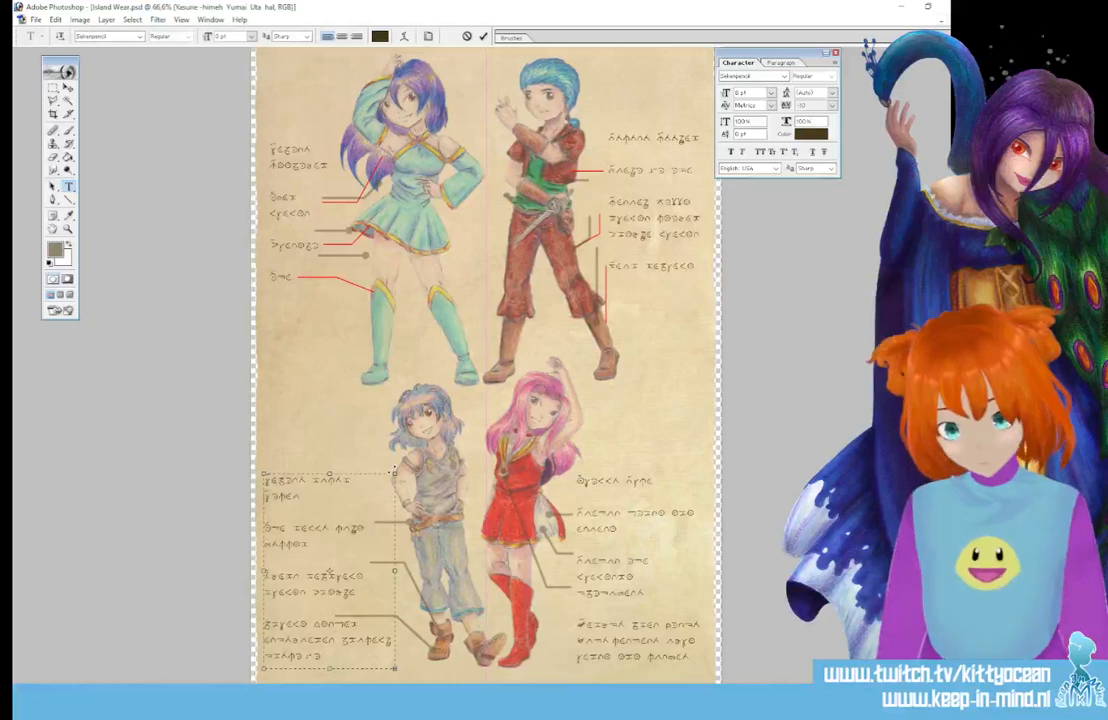
{"action": "left_click", "coordinate": [482, 38]}
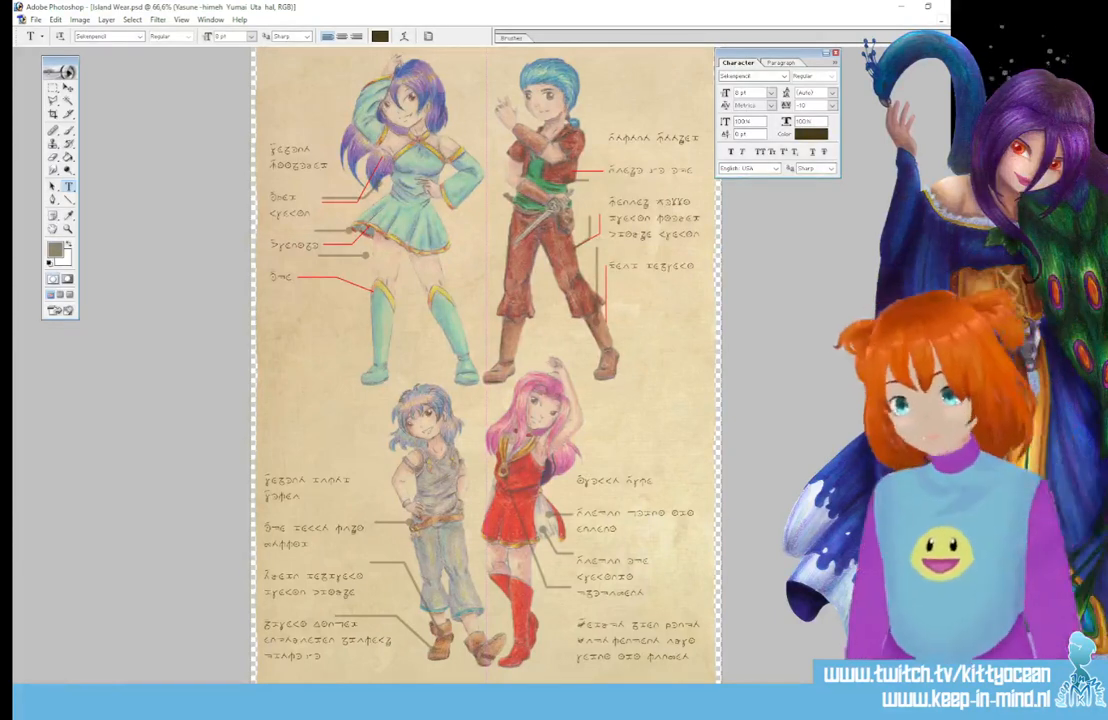
- On Layer 9, stroke a leader line with the Brush from the label below the boy's heading to his wrist and delete its path
{"action": "left_click", "coordinate": [53, 199]}
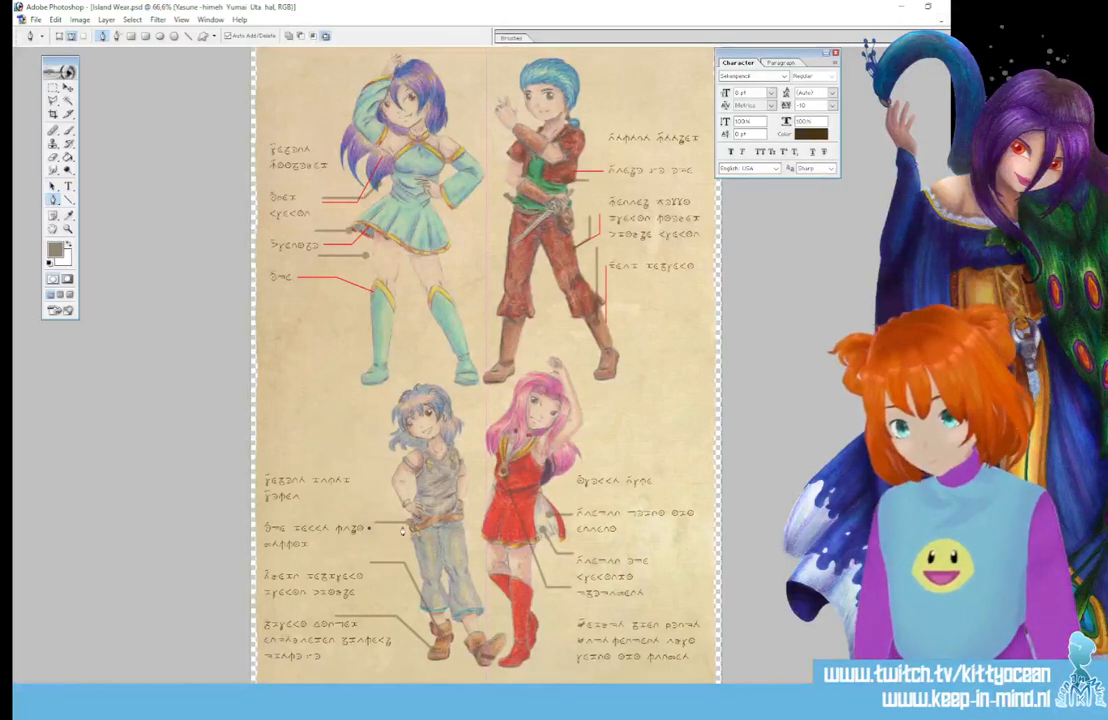
{"action": "right_click", "coordinate": [437, 503]}
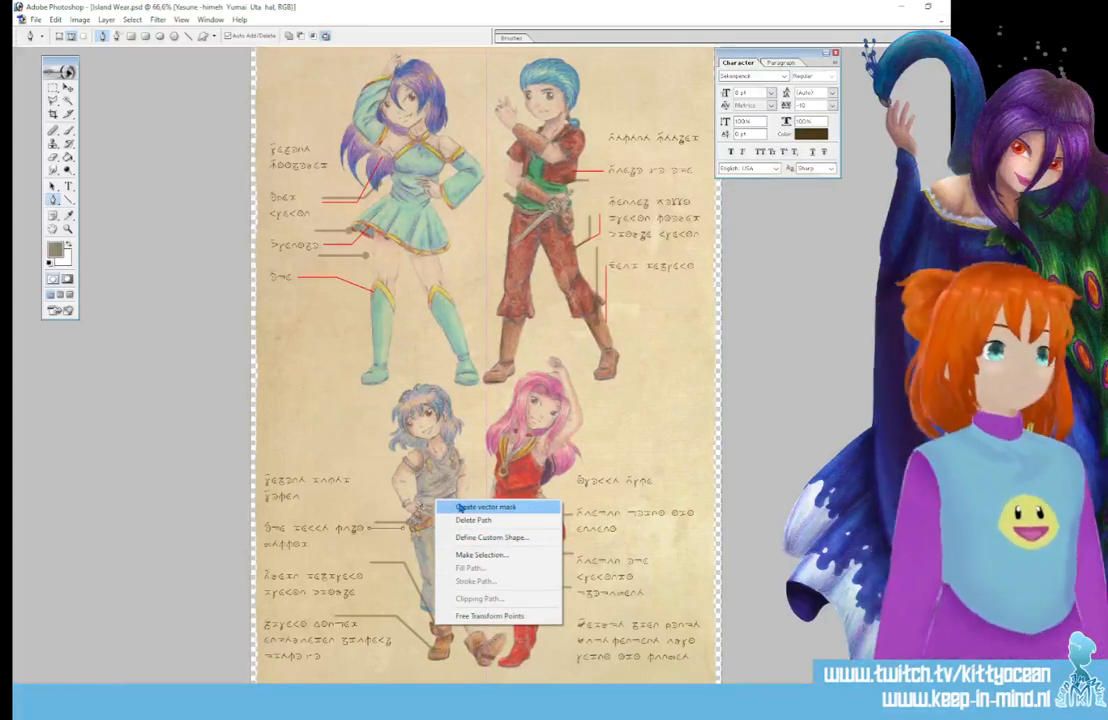
{"action": "left_click", "coordinate": [460, 507]}
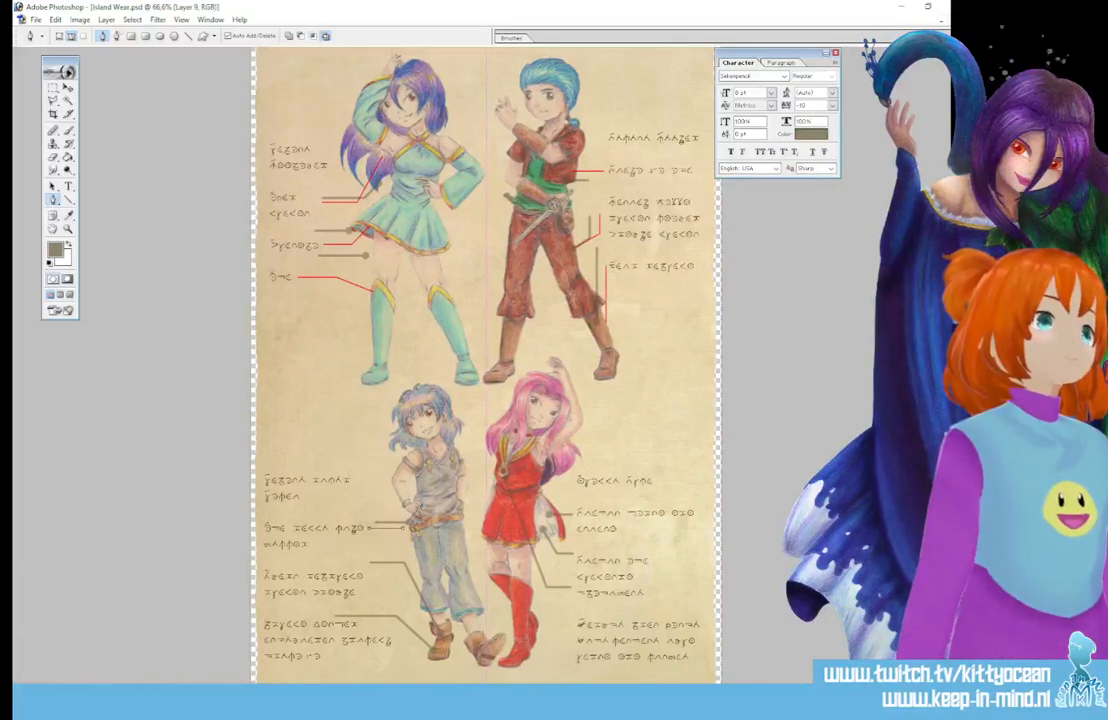
{"action": "right_click", "coordinate": [410, 525]}
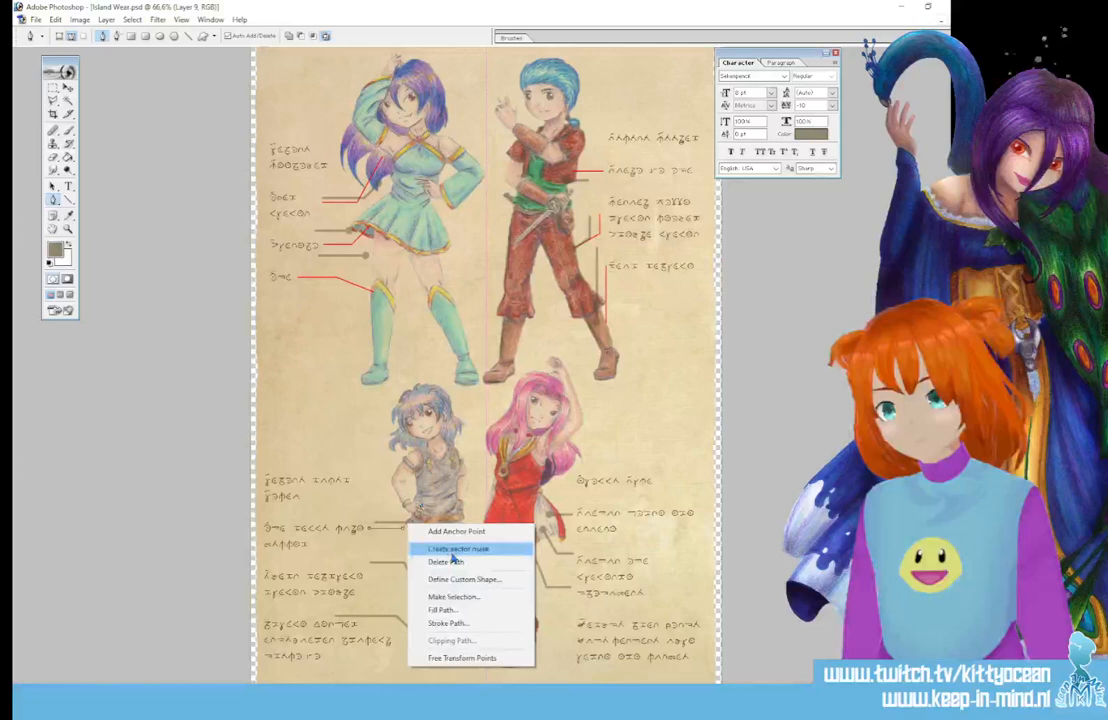
{"action": "left_click", "coordinate": [462, 624]}
{"action": "key", "text": "Return"}
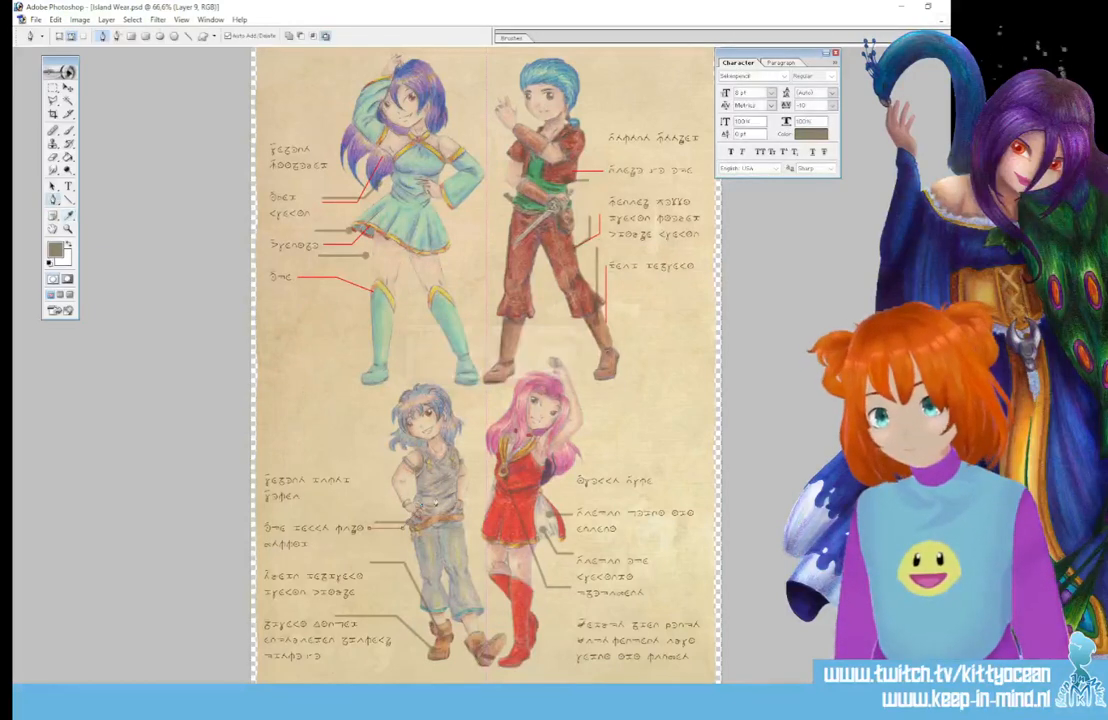
{"action": "right_click", "coordinate": [436, 506]}
{"action": "left_click", "coordinate": [470, 525]}
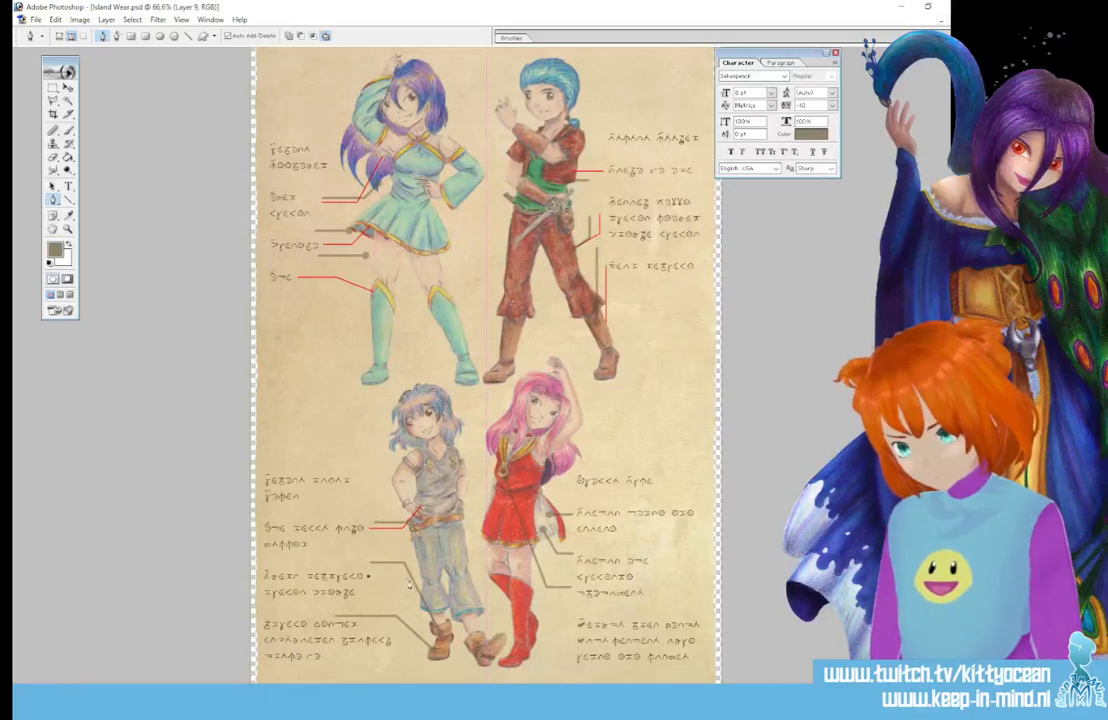
- Stroke a bent leader line with the Brush from the boy's next label to his lower trouser leg and delete its path
{"action": "right_click", "coordinate": [441, 626]}
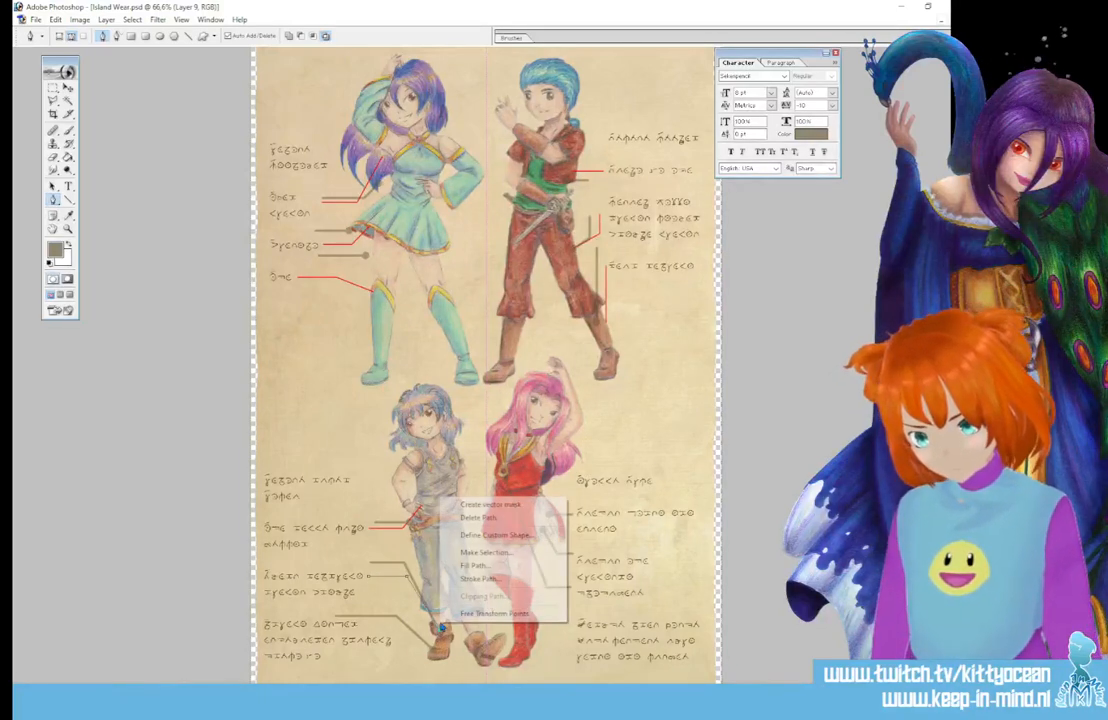
{"action": "left_click", "coordinate": [495, 580]}
{"action": "left_click", "coordinate": [552, 352]}
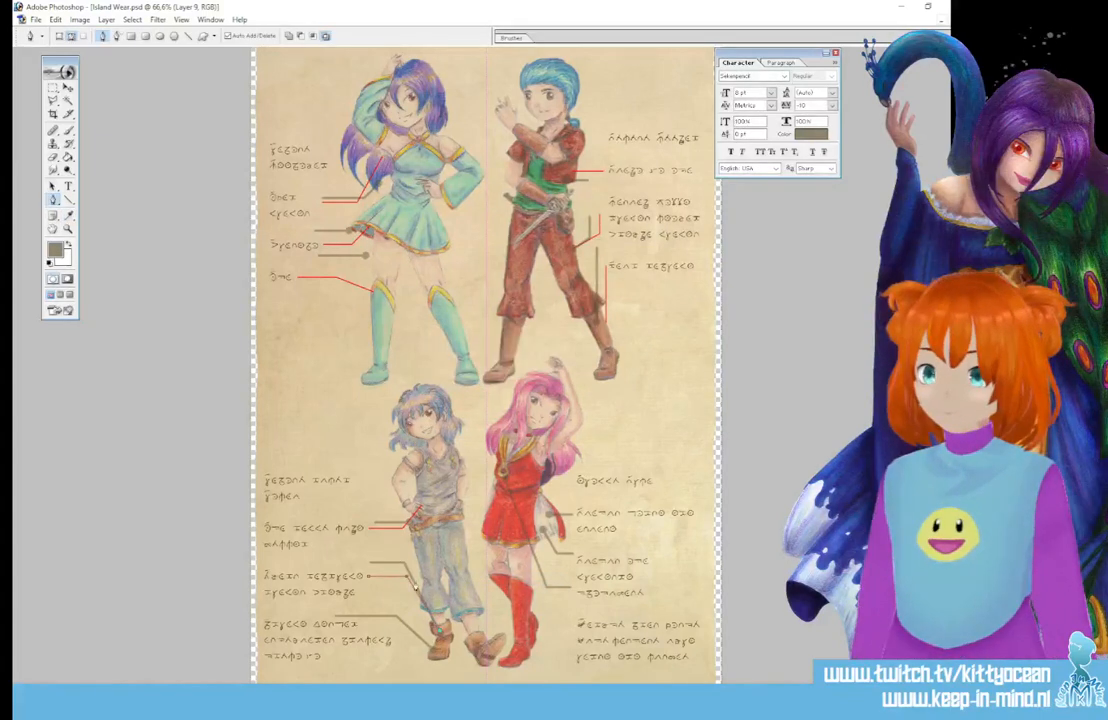
{"action": "right_click", "coordinate": [449, 468]}
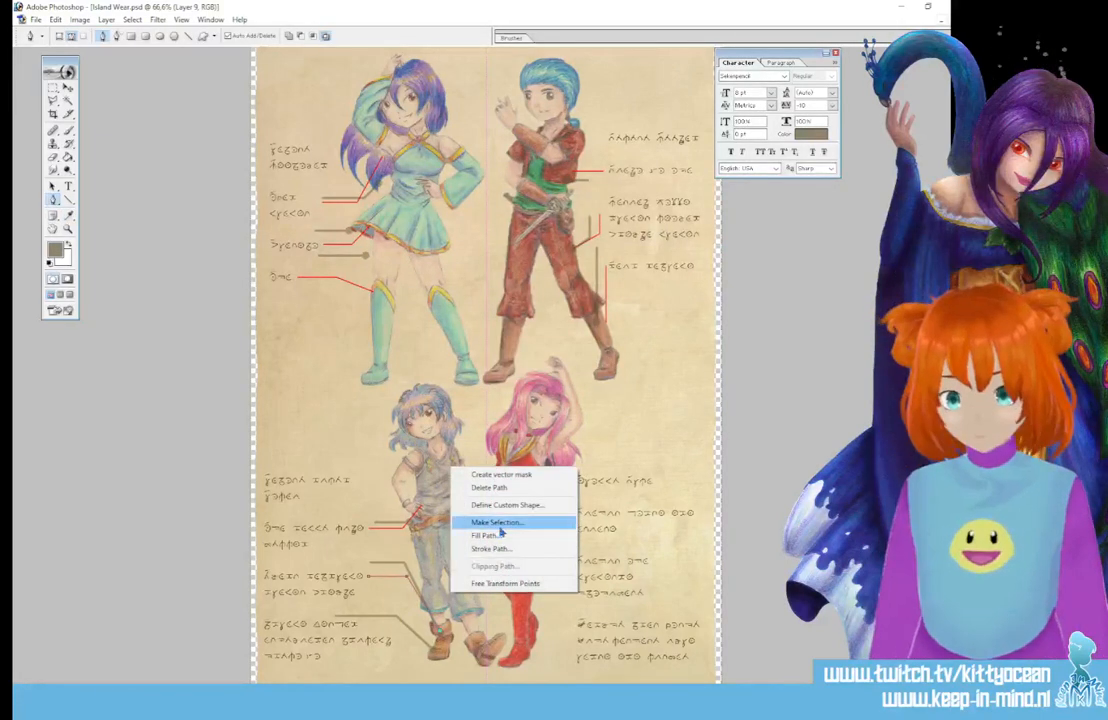
{"action": "left_click", "coordinate": [500, 488]}
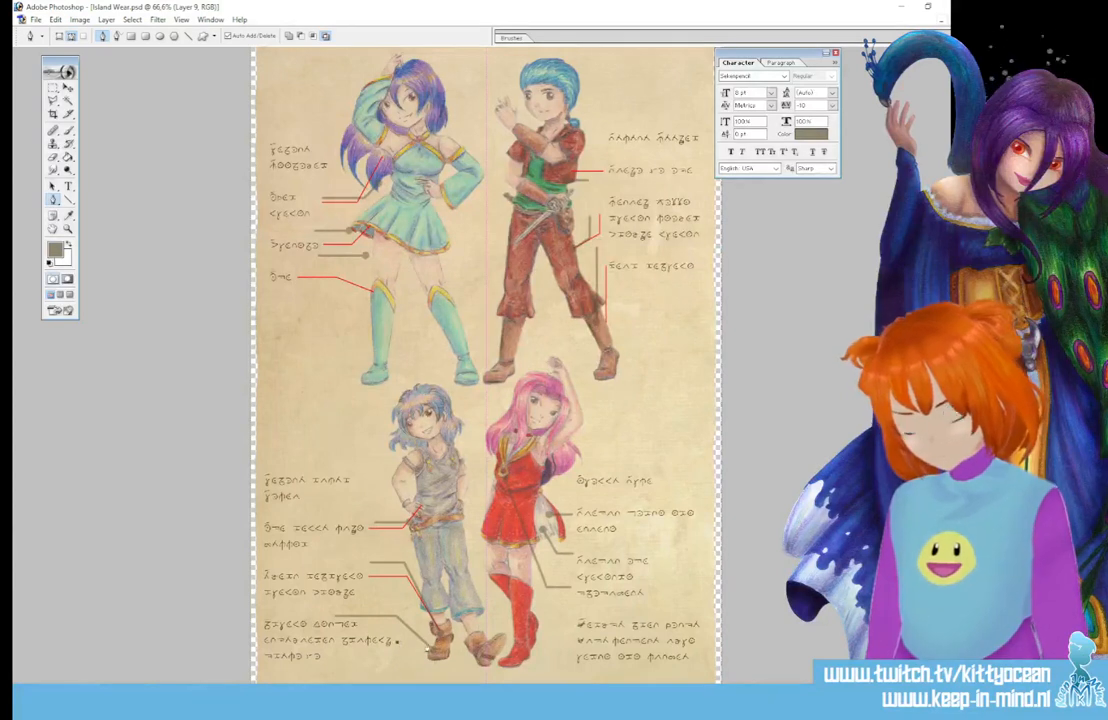
- Stroke a leader line with the Brush from the boy's bottom label to his brown boot and delete its path
{"action": "right_click", "coordinate": [434, 508]}
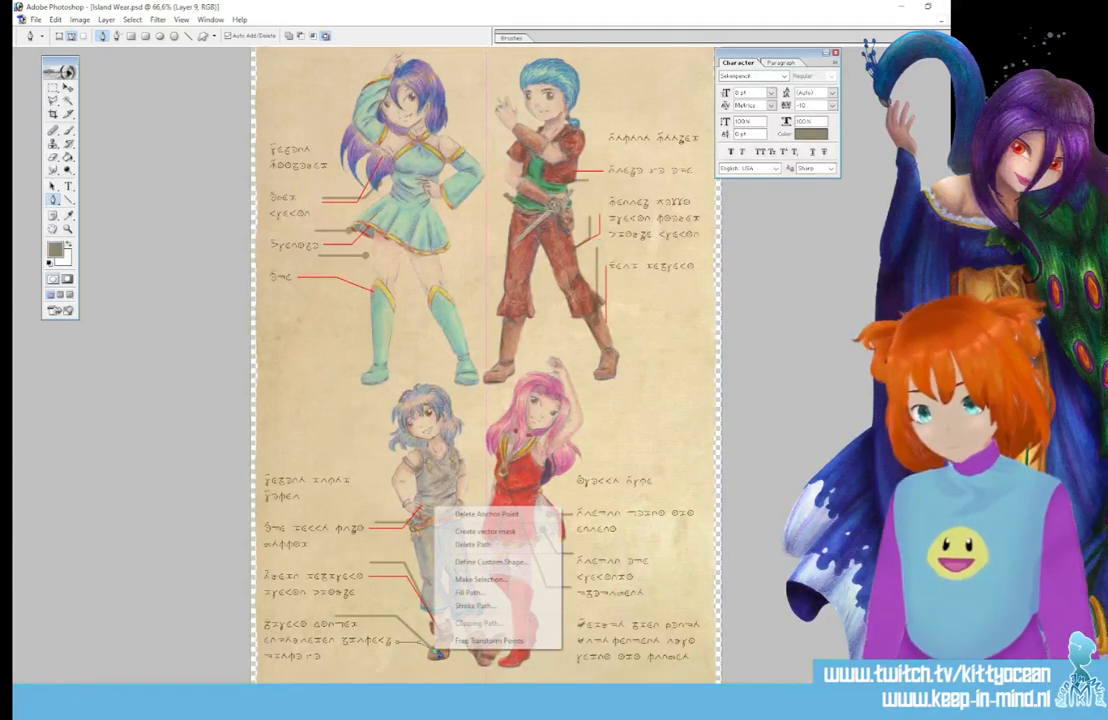
{"action": "left_click", "coordinate": [500, 606]}
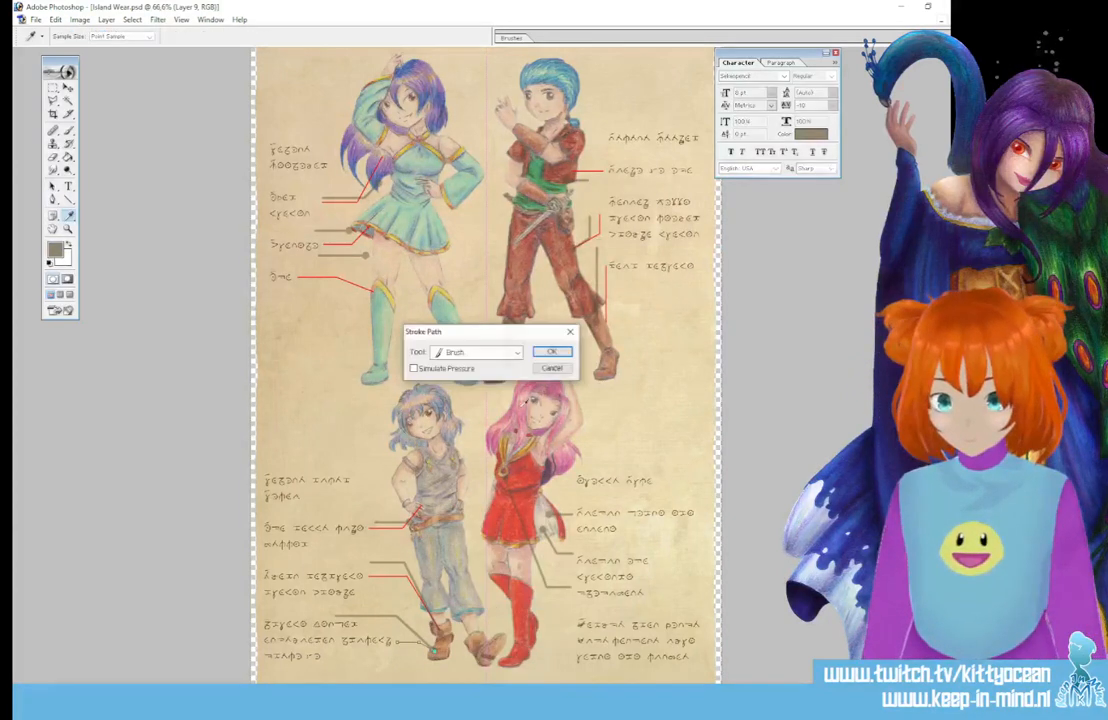
{"action": "left_click", "coordinate": [549, 352]}
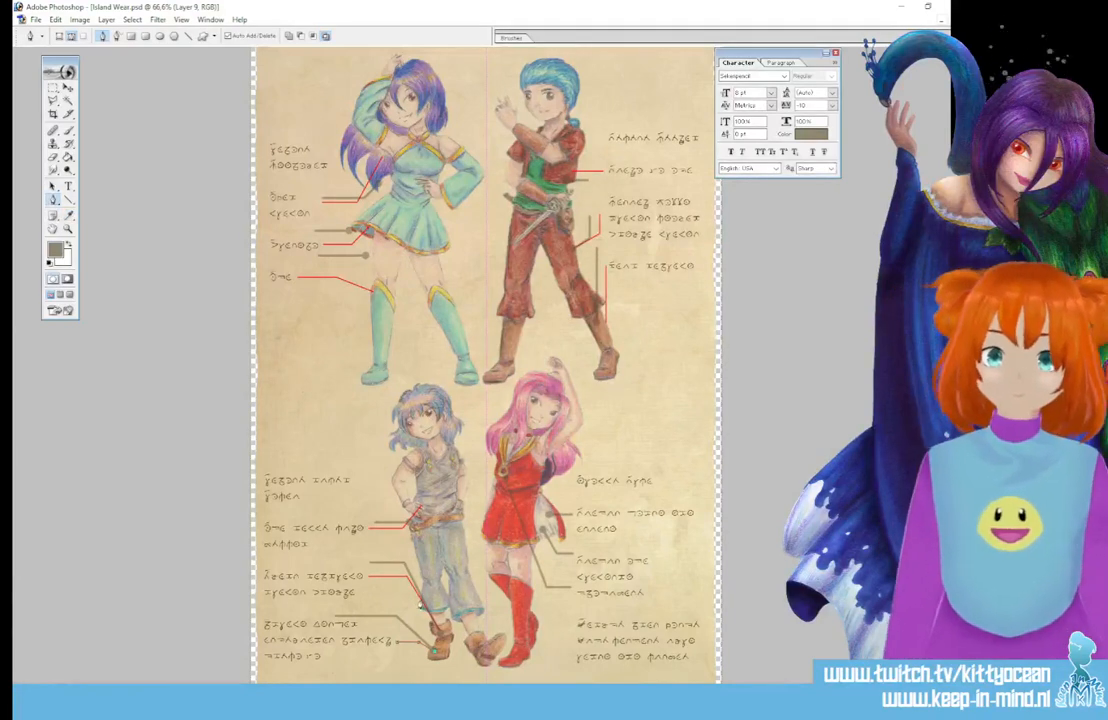
{"action": "right_click", "coordinate": [430, 470]}
{"action": "left_click", "coordinate": [486, 494]}
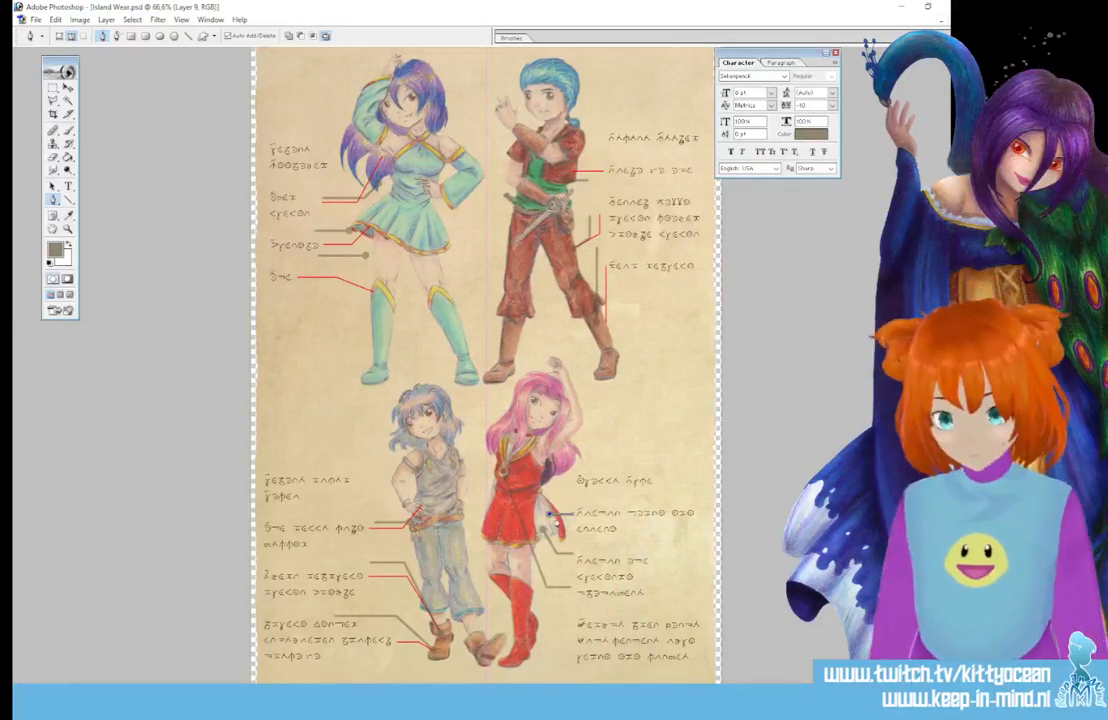
- Stroke a short leader line from the first label under the pink-haired girl's heading to her white side panel and delete its path
{"action": "right_click", "coordinate": [557, 517]}
{"action": "left_click", "coordinate": [614, 606]}
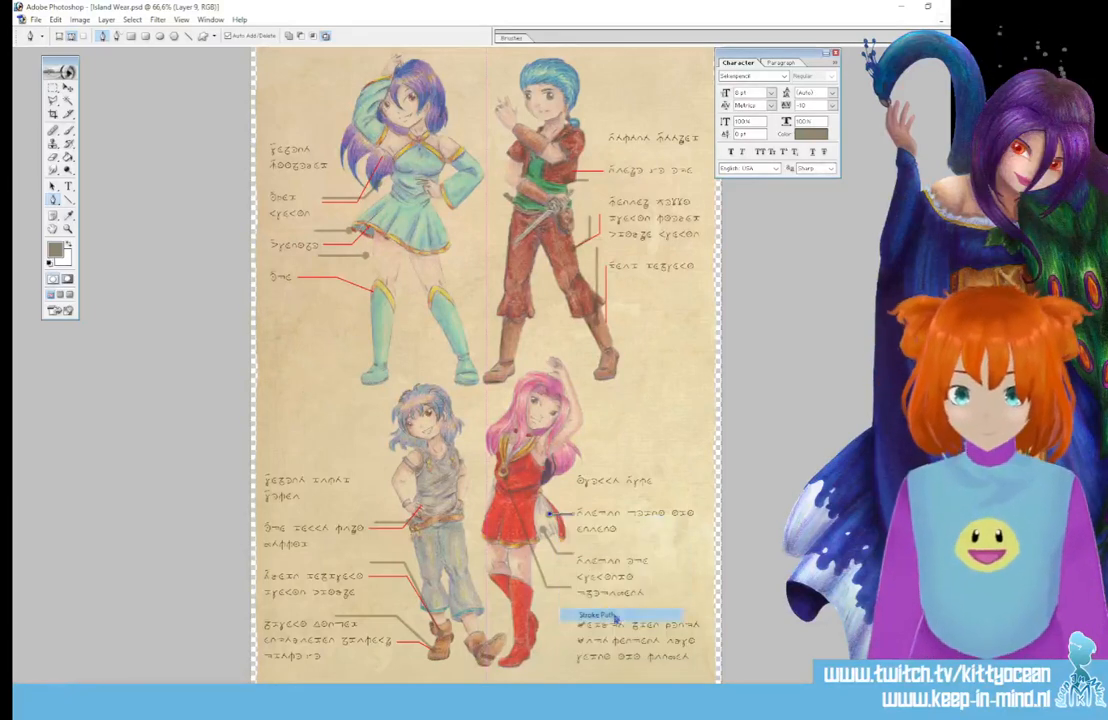
{"action": "left_click", "coordinate": [479, 307]}
{"action": "right_click", "coordinate": [608, 518]}
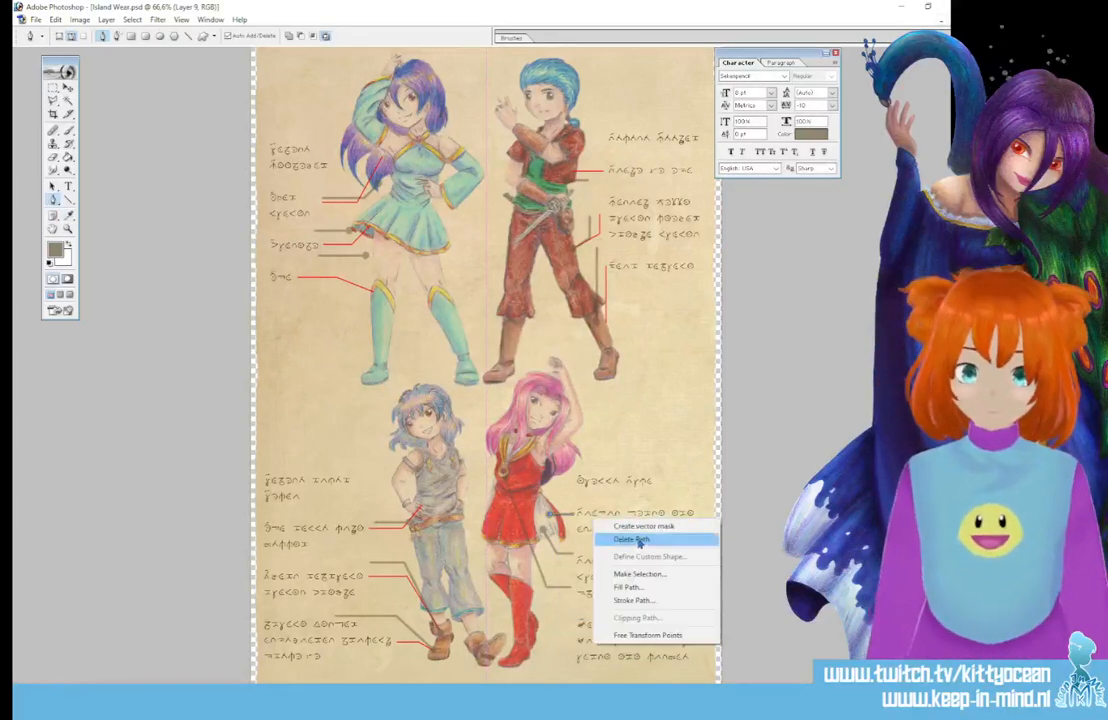
{"action": "left_click", "coordinate": [638, 539]}
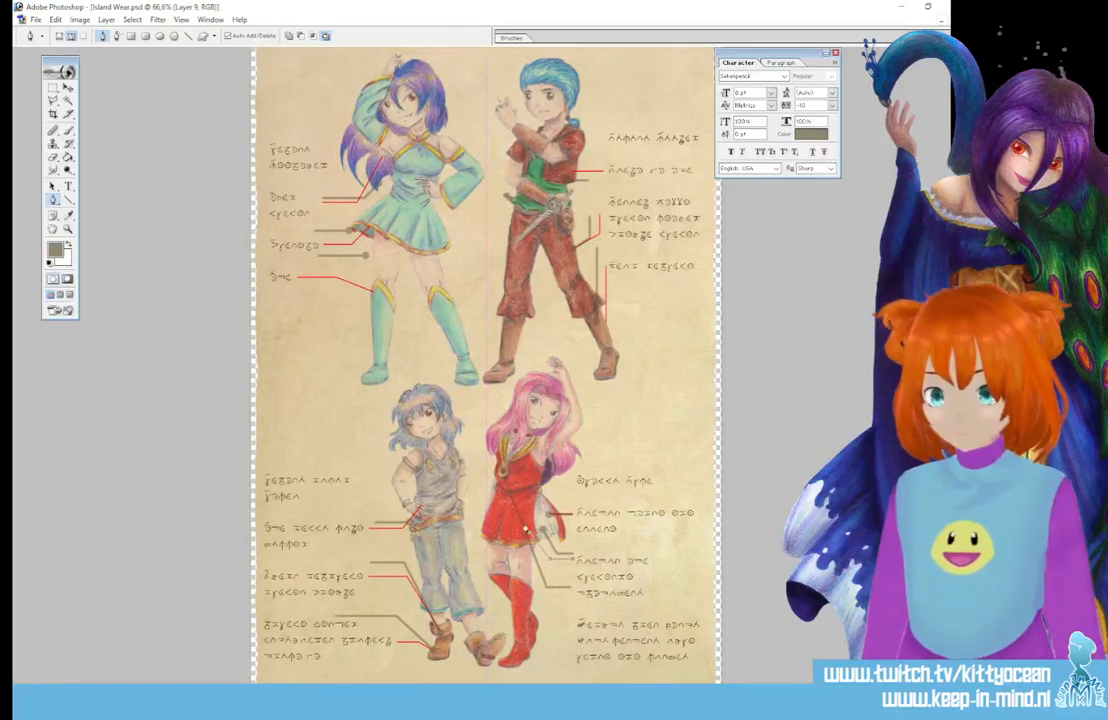
- Stroke a bent leader line from the pink-haired girl's second label to her red skirt's hem and delete its path
{"action": "right_click", "coordinate": [530, 537]}
{"action": "left_click", "coordinate": [578, 610]}
{"action": "key", "text": "Return"}
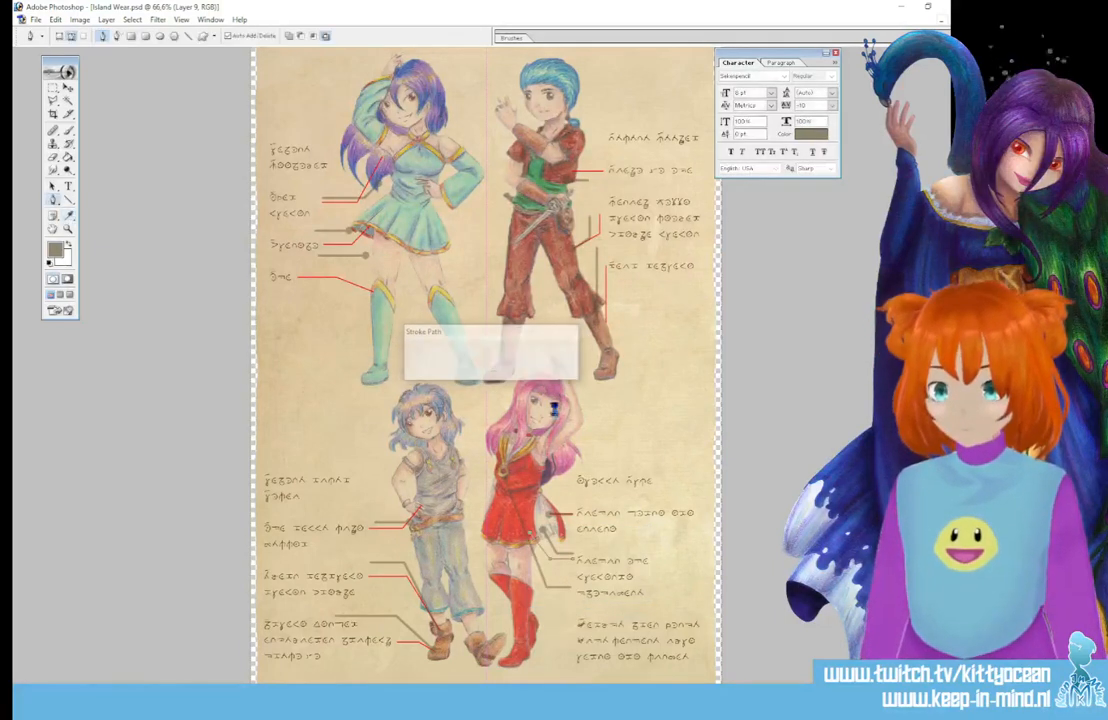
{"action": "right_click", "coordinate": [581, 541]}
{"action": "left_click", "coordinate": [633, 562]}
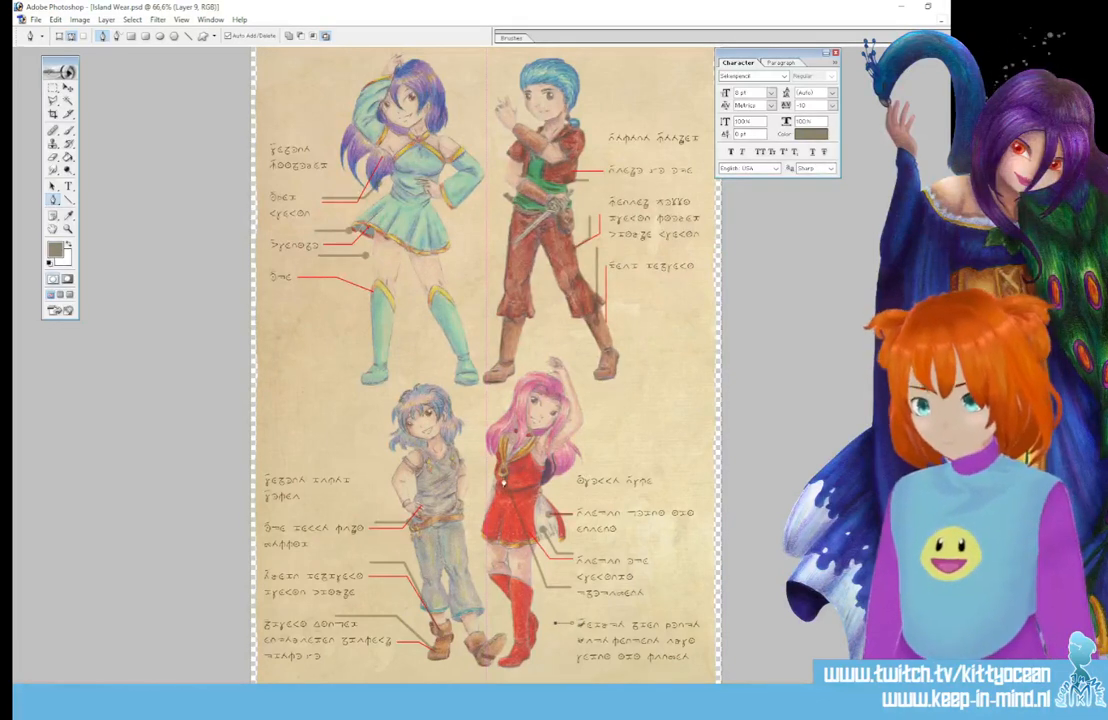
- Stroke a long leader line from the pink-haired girl's bottom label up to her chest medallion and delete its path
{"action": "right_click", "coordinate": [524, 502]}
{"action": "left_click", "coordinate": [604, 584]}
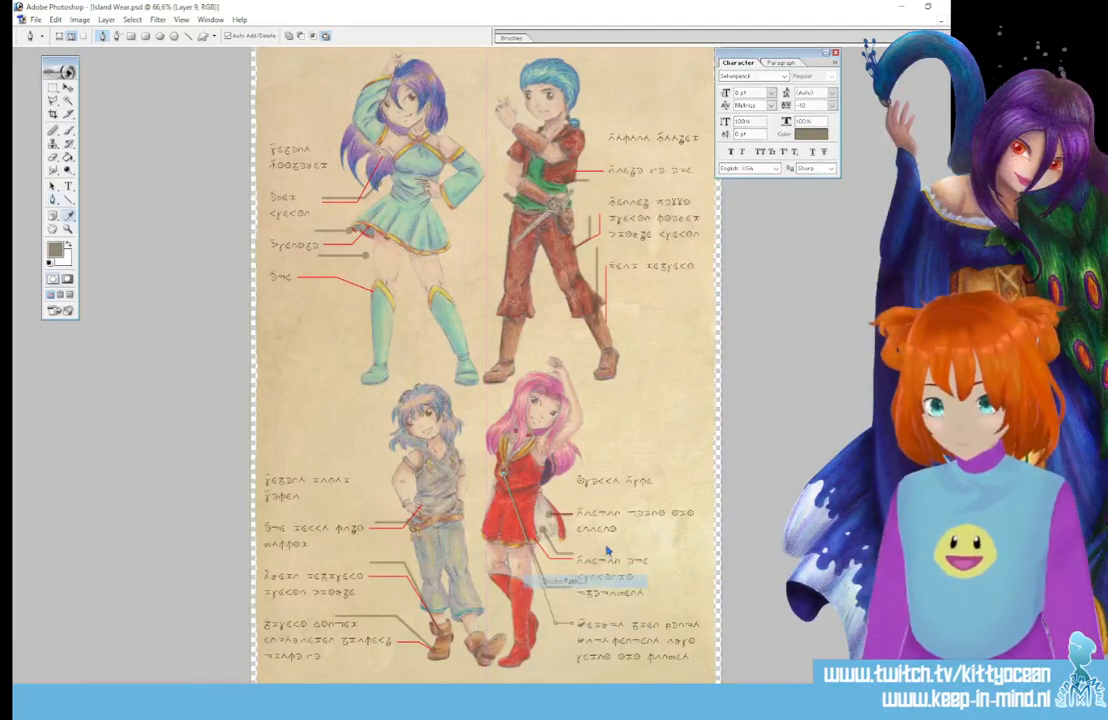
{"action": "left_click", "coordinate": [556, 353]}
{"action": "key", "text": "ctrl+minus"}
{"action": "key", "text": "ctrl+minus"}
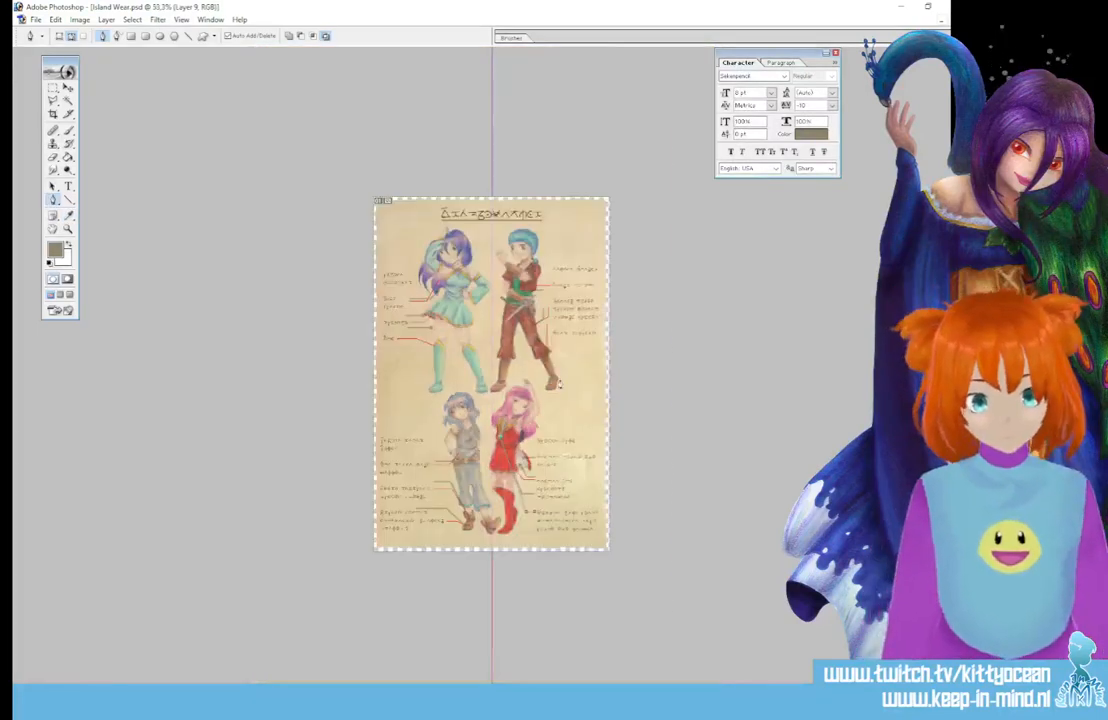
{"action": "right_click", "coordinate": [525, 480]}
{"action": "left_click", "coordinate": [582, 499]}
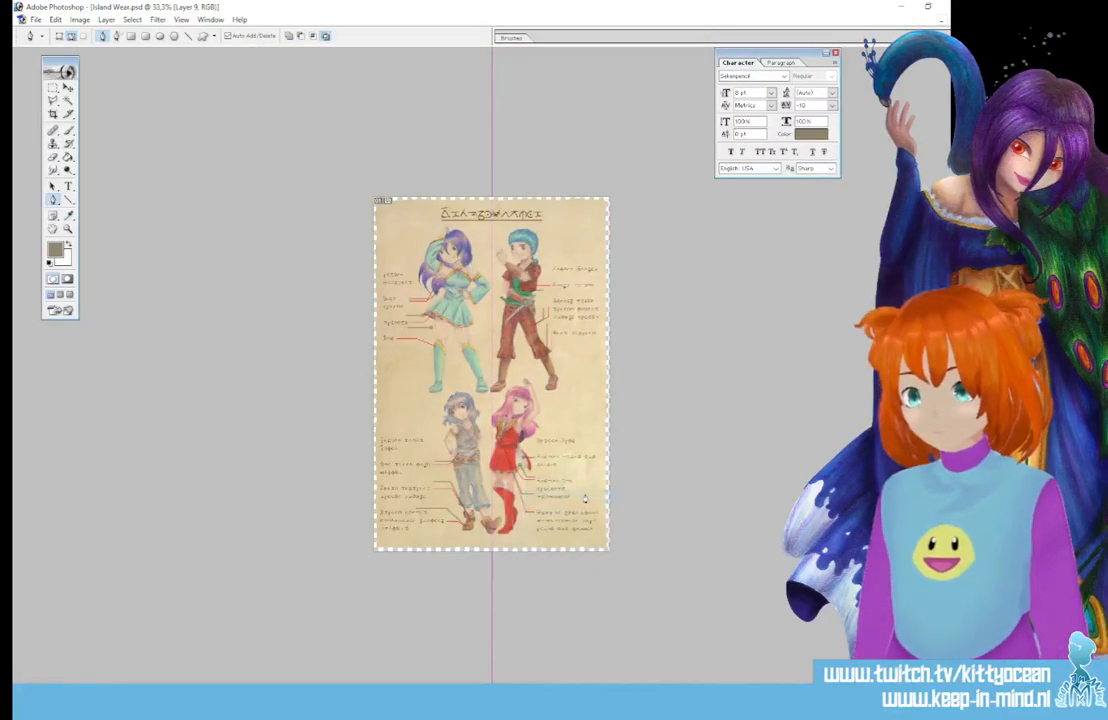
- Change Layer 9's Color Overlay from red to the dark brown sampled from the sheet's title lettering
{"action": "key", "text": "ctrl+plus"}
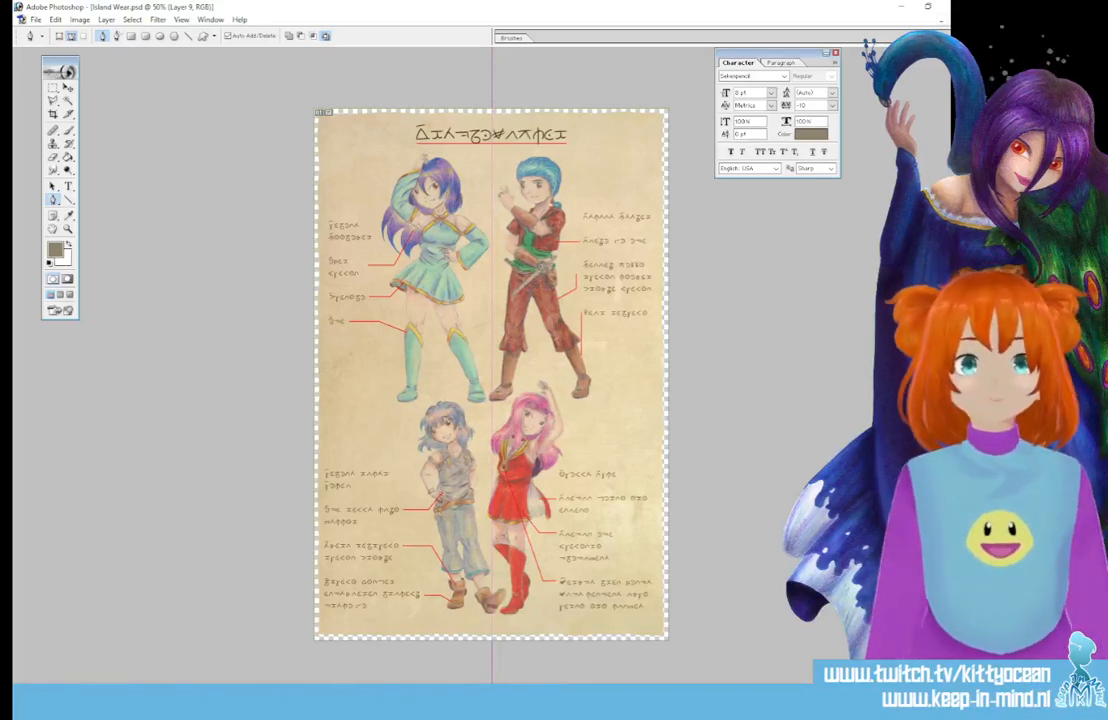
{"action": "double_click", "coordinate": [892, 550]}
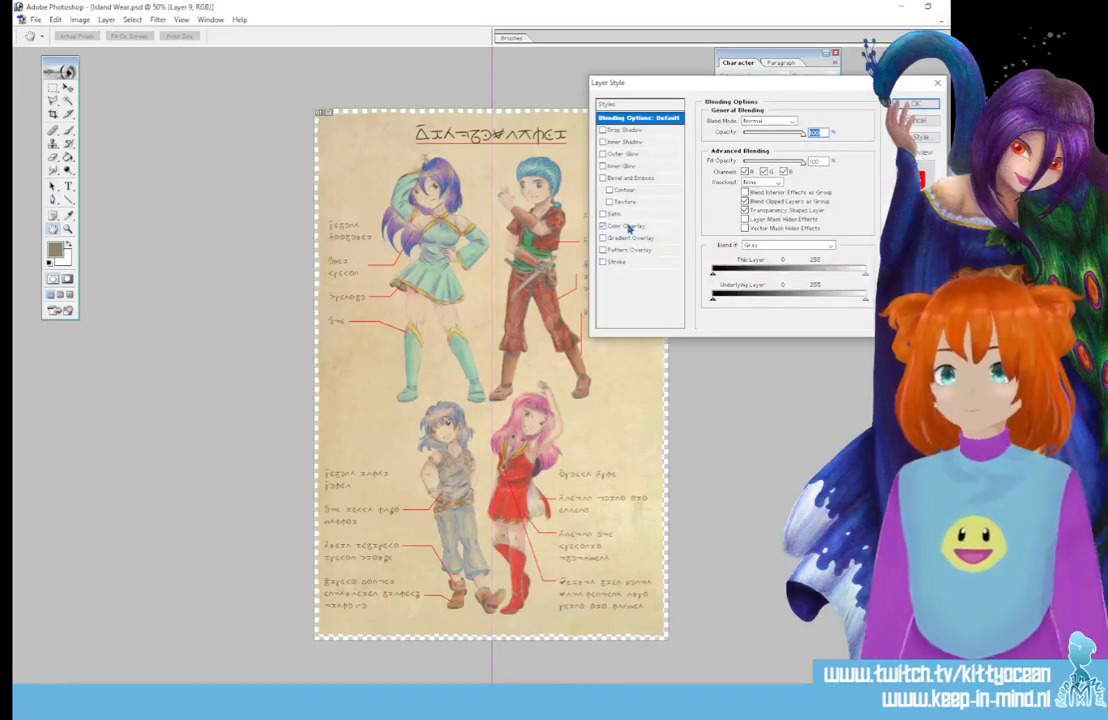
{"action": "left_click", "coordinate": [629, 227]}
{"action": "left_click", "coordinate": [807, 121]}
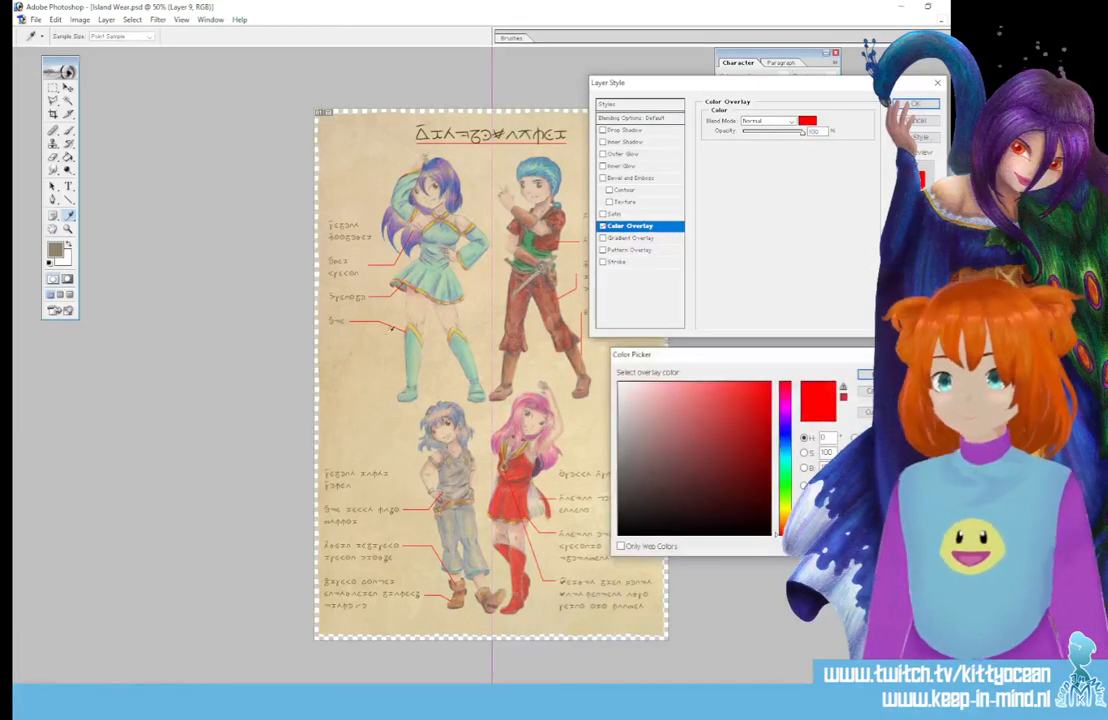
{"action": "left_click", "coordinate": [426, 142]}
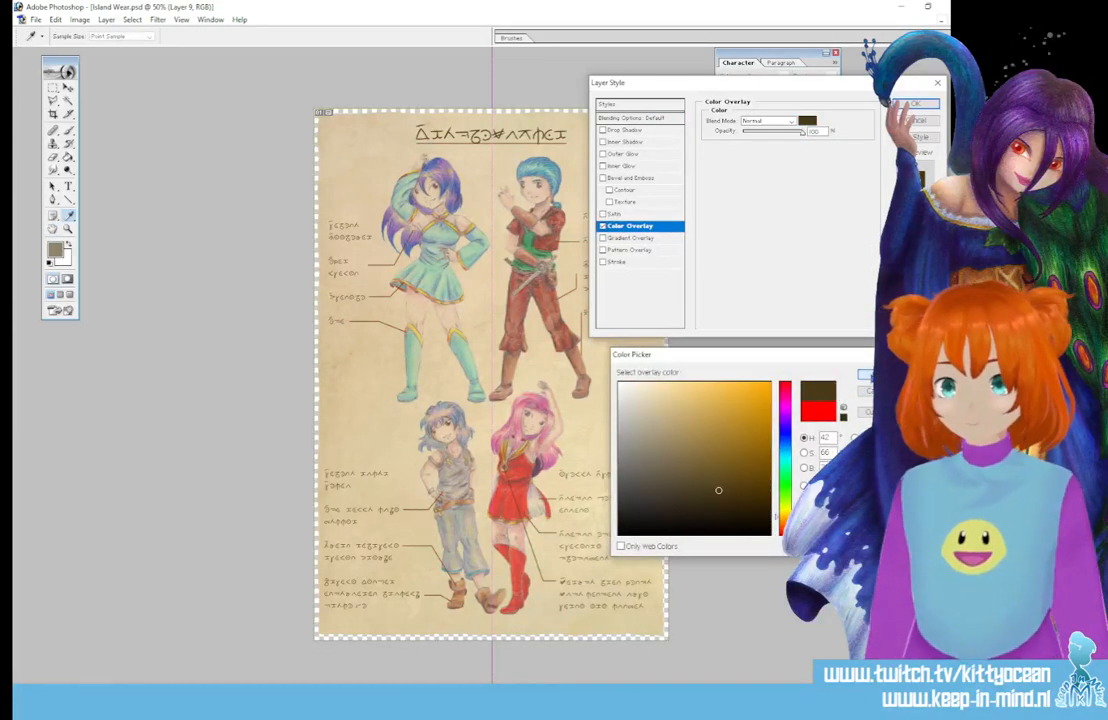
{"action": "left_click", "coordinate": [872, 377]}
{"action": "left_click", "coordinate": [915, 104]}
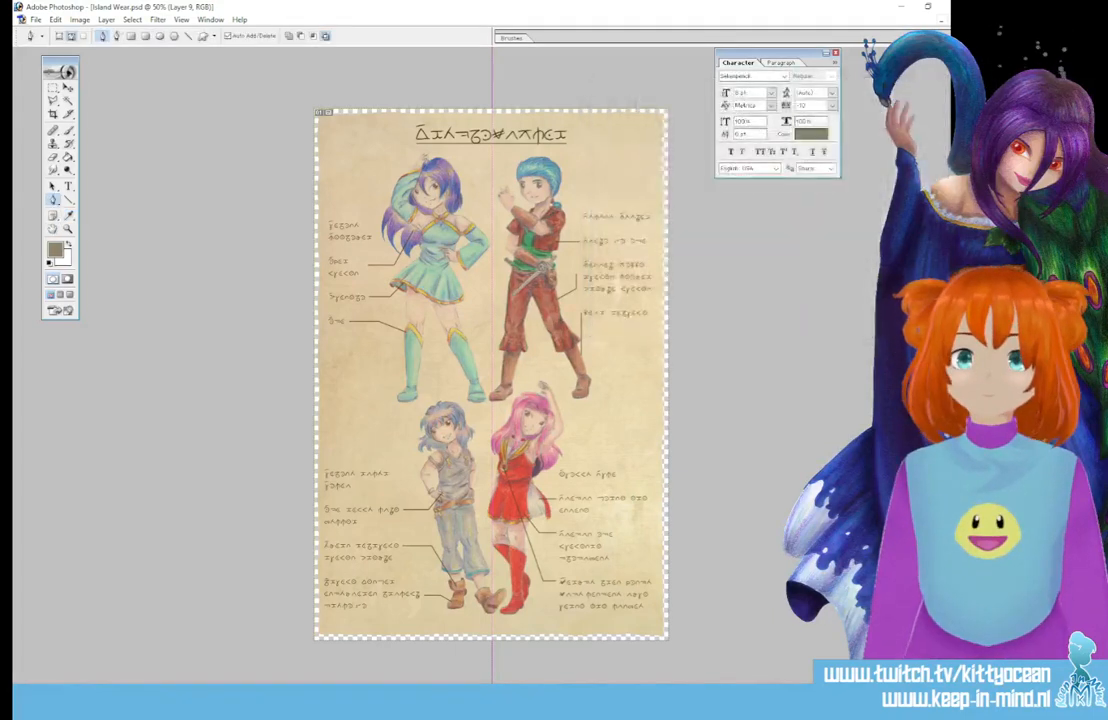
- Choose a hard 9 px brush and paint an end dot where the leader line meets the purple-haired girl's boot
{"action": "key", "text": "ctrl+plus"}
{"action": "key", "text": "ctrl+plus"}
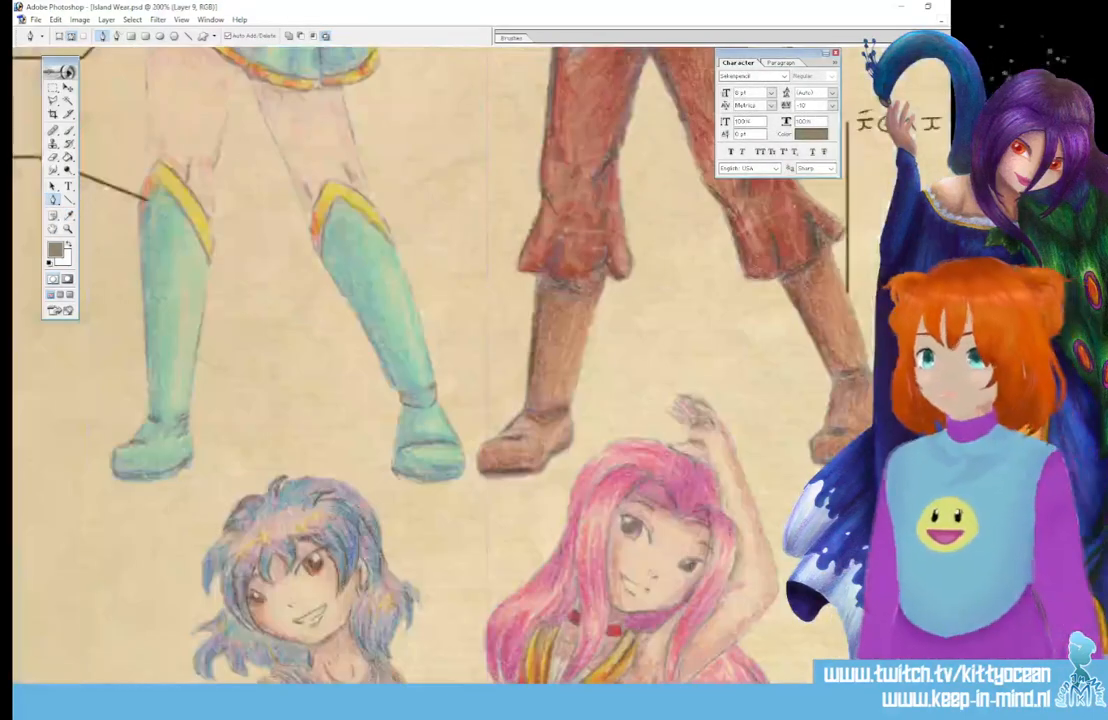
{"action": "left_click", "coordinate": [67, 130]}
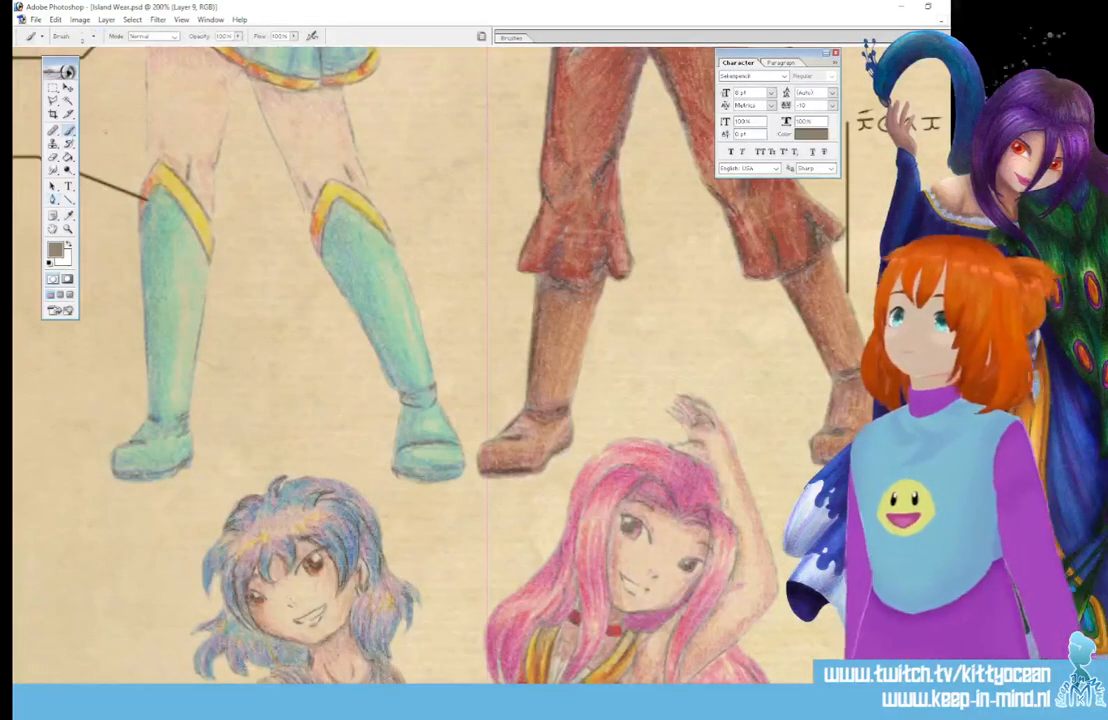
{"action": "left_click", "coordinate": [513, 39]}
{"action": "left_click", "coordinate": [628, 113]}
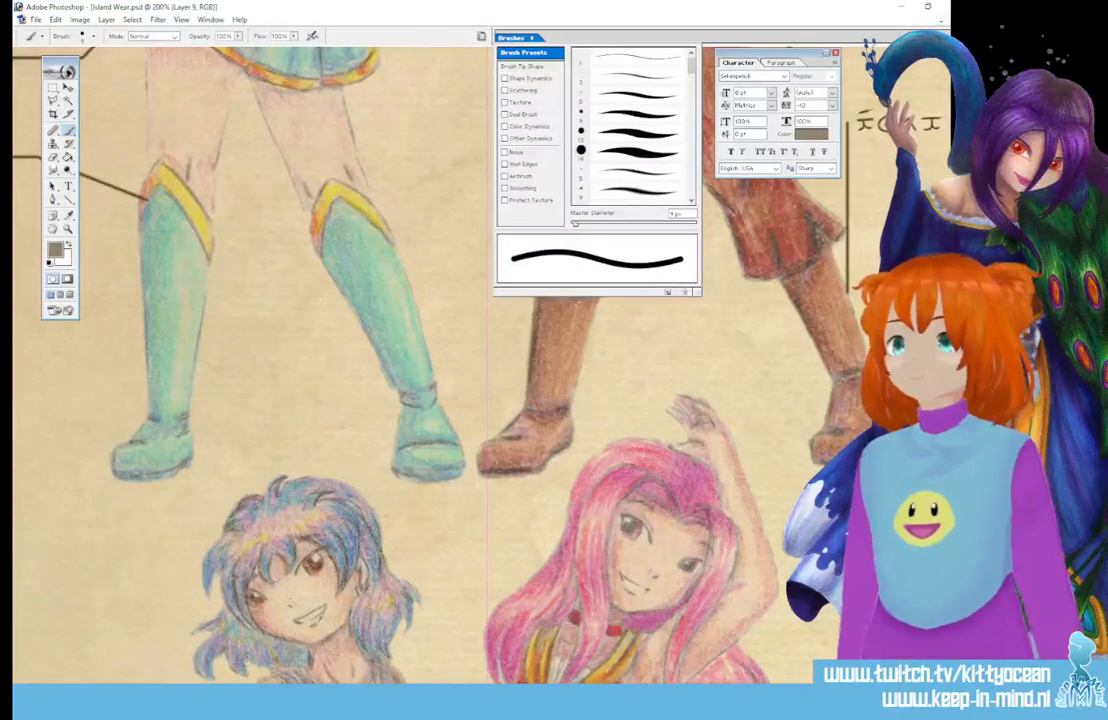
{"action": "left_click", "coordinate": [148, 200]}
{"action": "key", "text": "ctrl+minus"}
{"action": "key", "text": "ctrl+minus"}
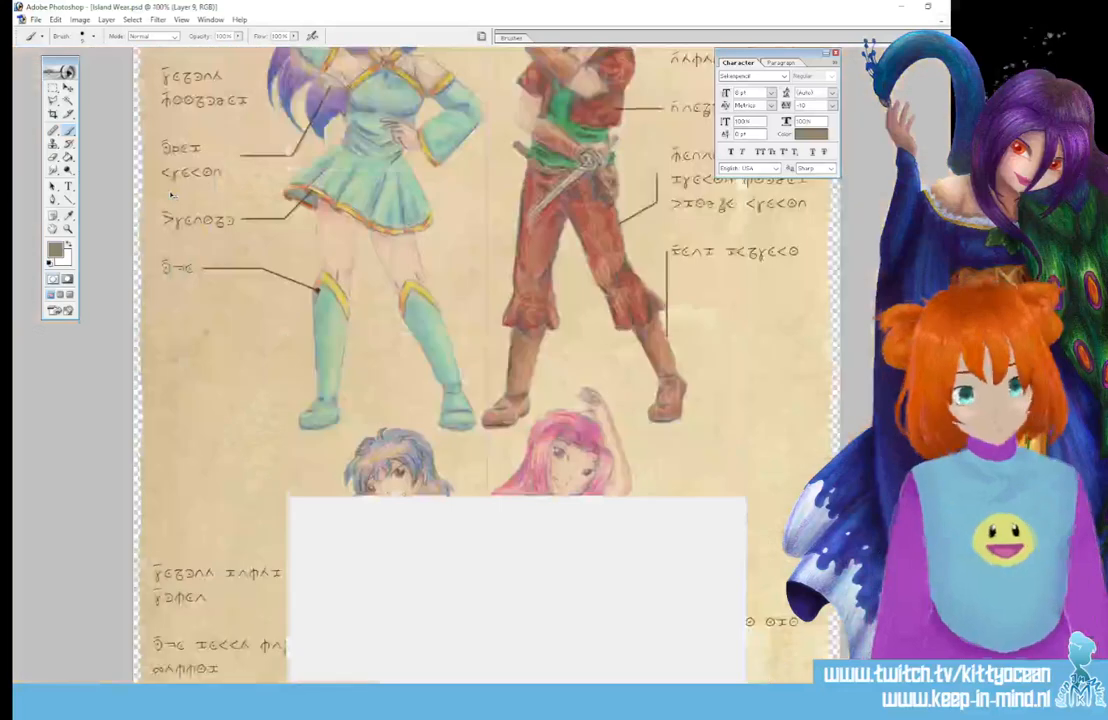
{"action": "key", "text": "ctrl+plus"}
{"action": "key", "text": "ctrl+plus"}
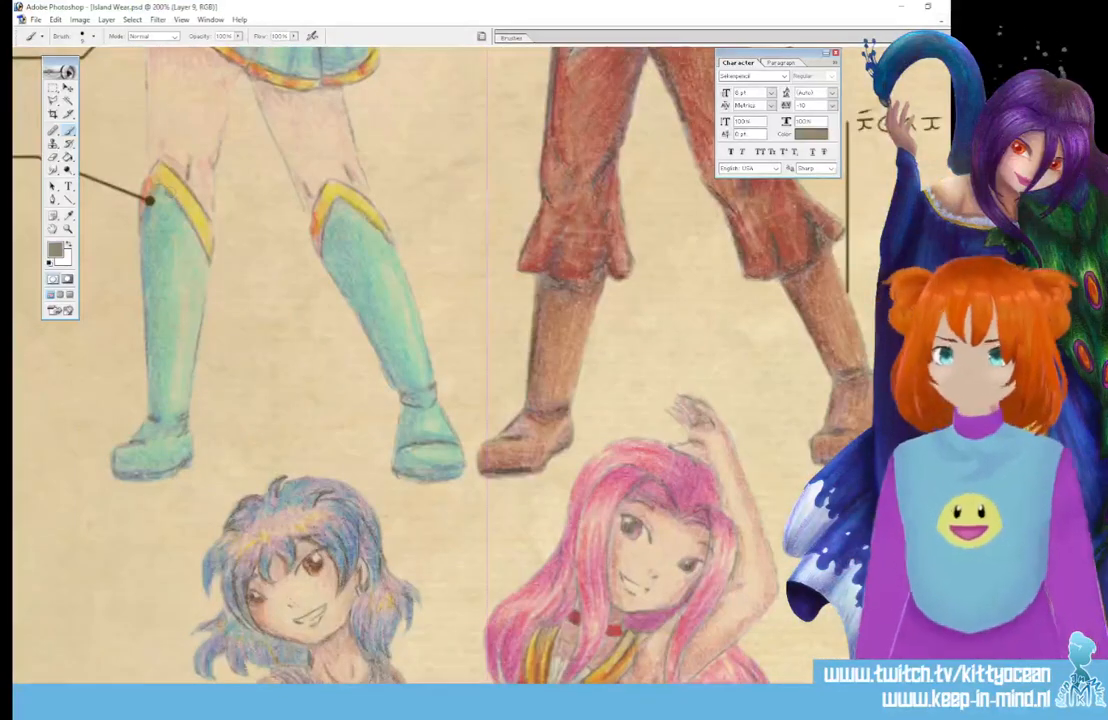
- Paint end dots on the blue-haired man's leader lines at his boot, trousers and red vest
{"action": "scroll", "coordinate": [430, 360], "scroll_direction": "up", "scroll_amount": 3}
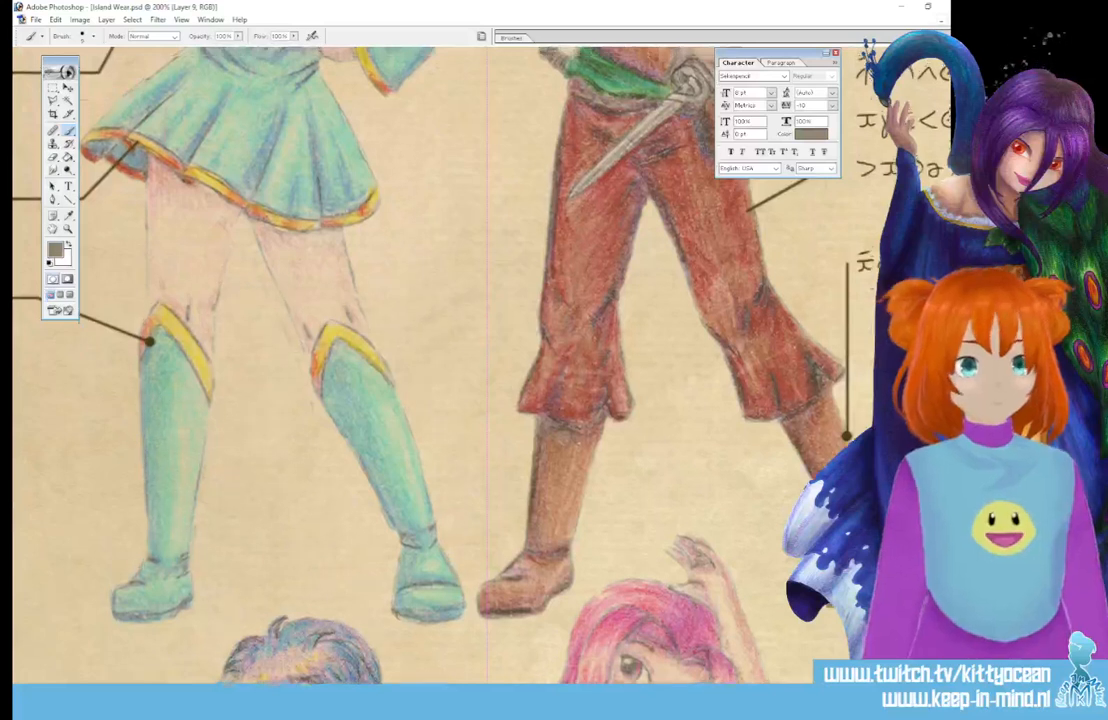
{"action": "scroll", "coordinate": [416, 316], "scroll_direction": "up", "scroll_amount": 5}
{"action": "left_click", "coordinate": [745, 420]}
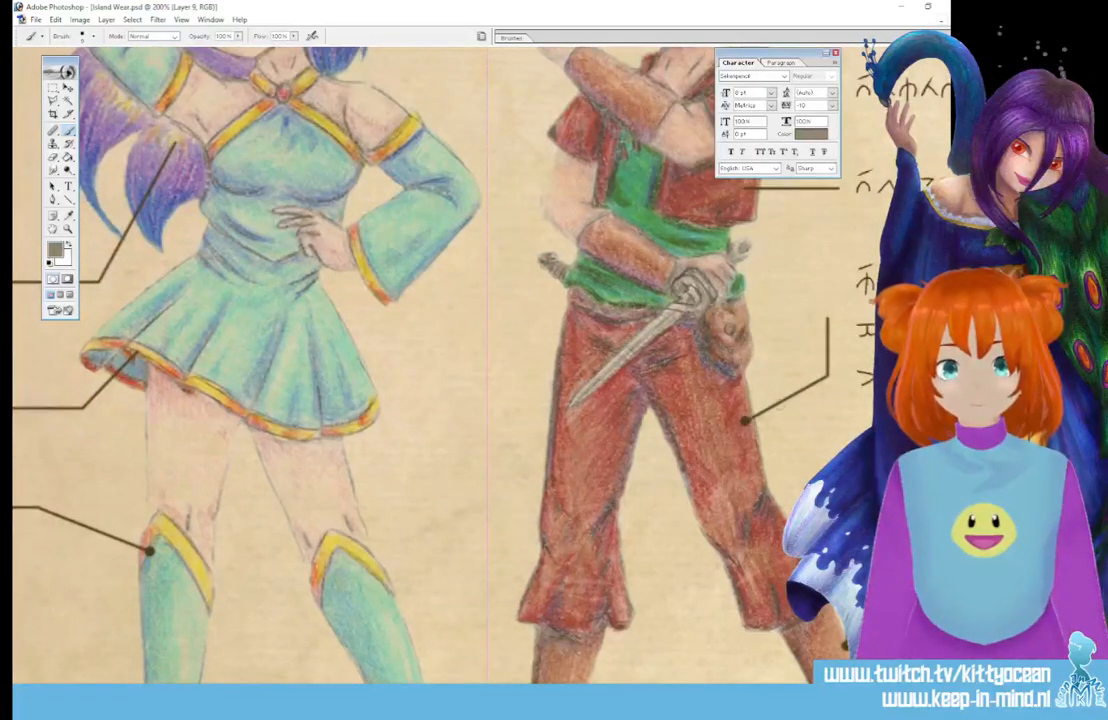
{"action": "scroll", "coordinate": [416, 316], "scroll_direction": "up", "scroll_amount": 3}
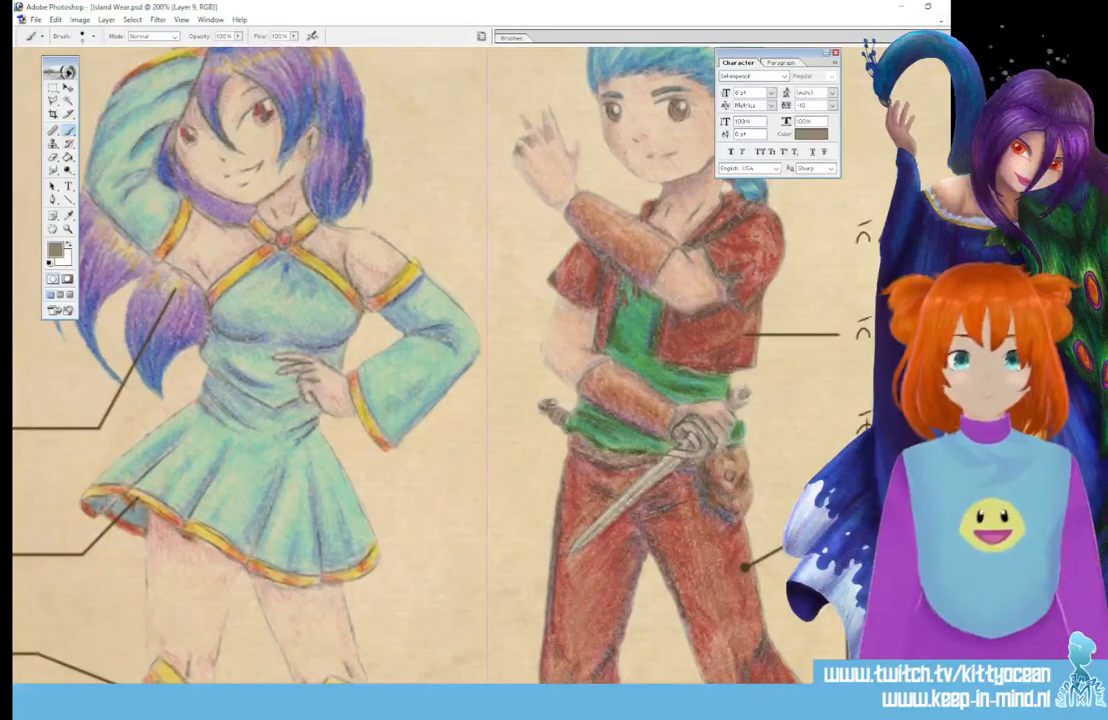
{"action": "left_click", "coordinate": [740, 334]}
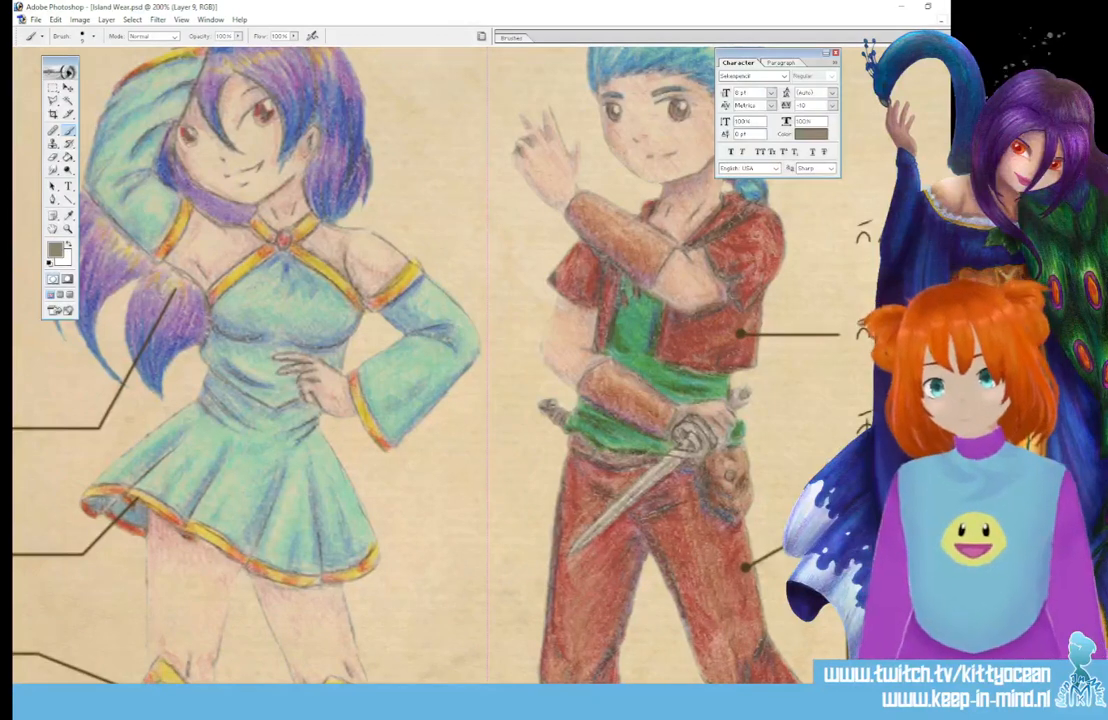
- Paint end dots on the purple-haired girl's leader lines beside her shoulder and at her skirt's hem
{"action": "scroll", "coordinate": [103, 339], "scroll_direction": "left", "scroll_amount": 5}
{"action": "left_click", "coordinate": [409, 285]}
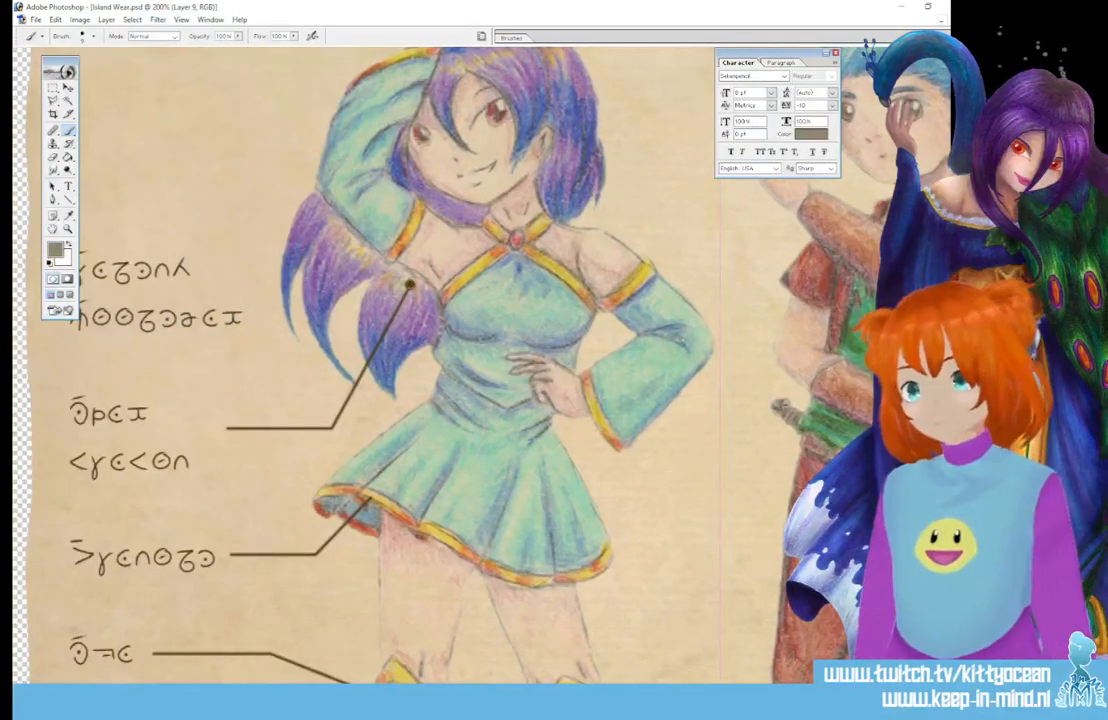
{"action": "left_click", "coordinate": [371, 493]}
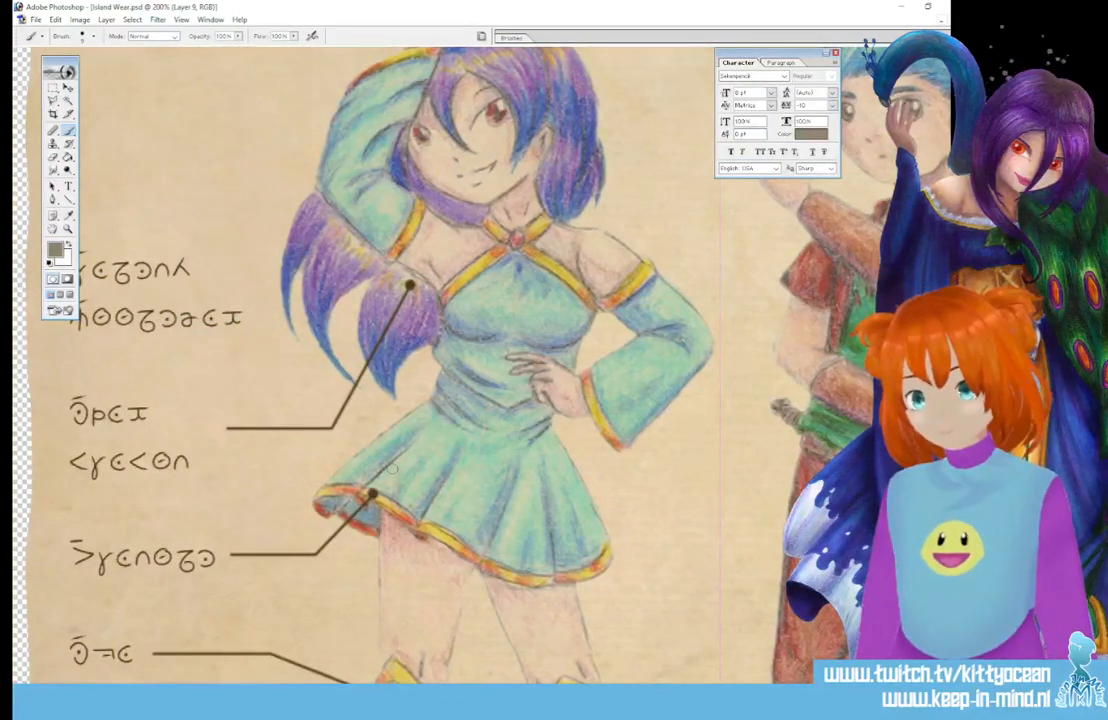
- Paint end dots on the leader lines of the boy and the pink-haired girl on the sheet's lower half
{"action": "scroll", "coordinate": [392, 466], "scroll_direction": "down", "scroll_amount": 2}
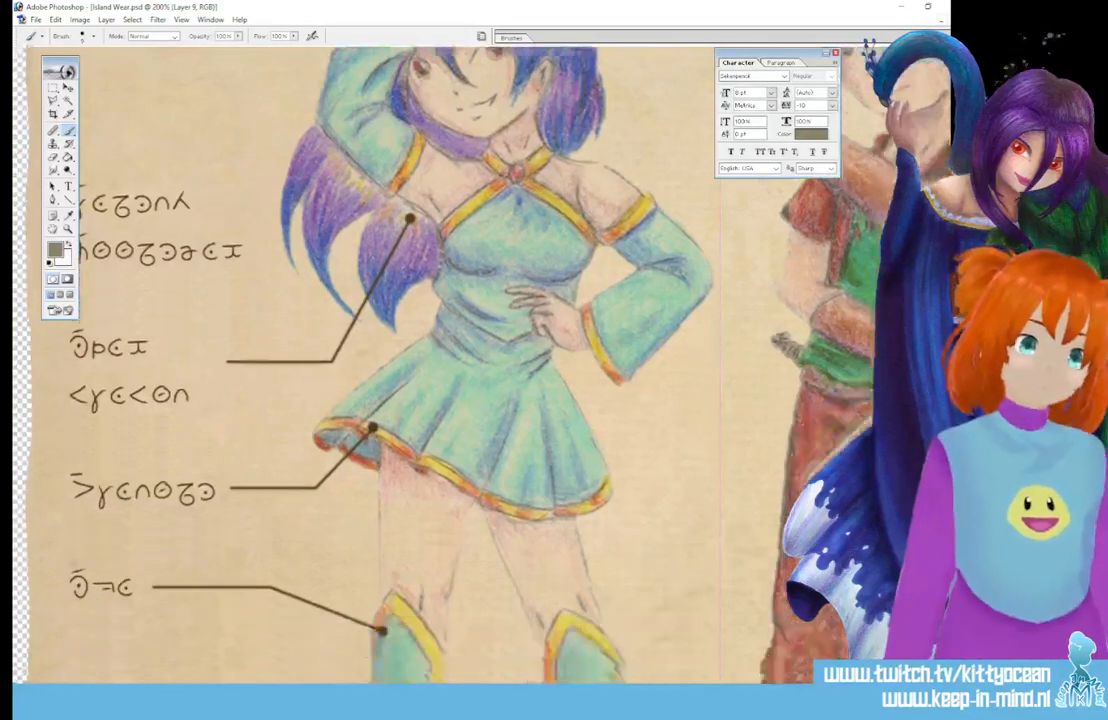
{"action": "scroll", "coordinate": [380, 628], "scroll_direction": "down", "scroll_amount": 20}
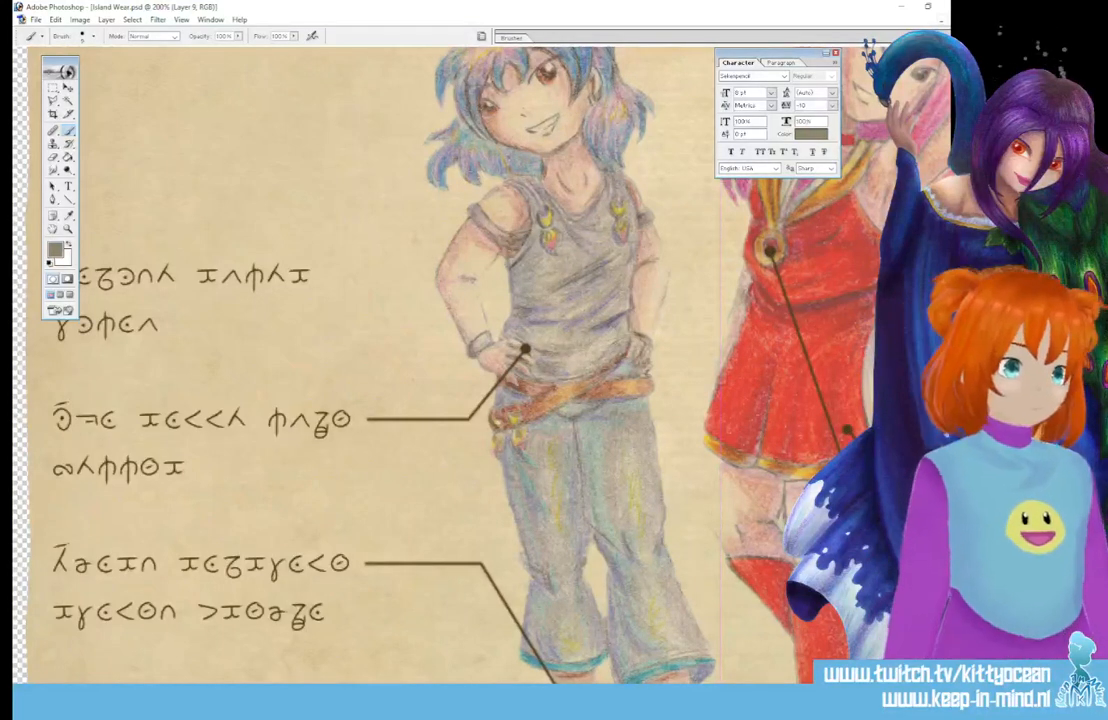
{"action": "scroll", "coordinate": [420, 360], "scroll_direction": "down", "scroll_amount": 5}
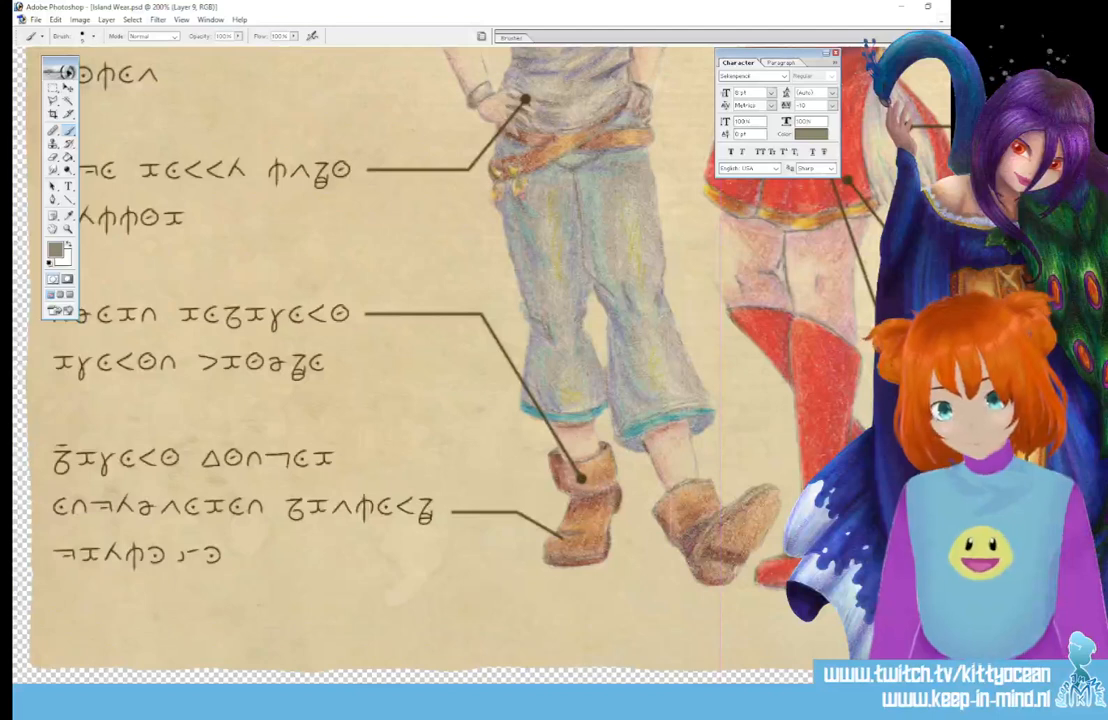
- Save a copy of the finished Island Wear sheet as a non-interlaced PNG
{"action": "key", "text": "ctrl+0"}
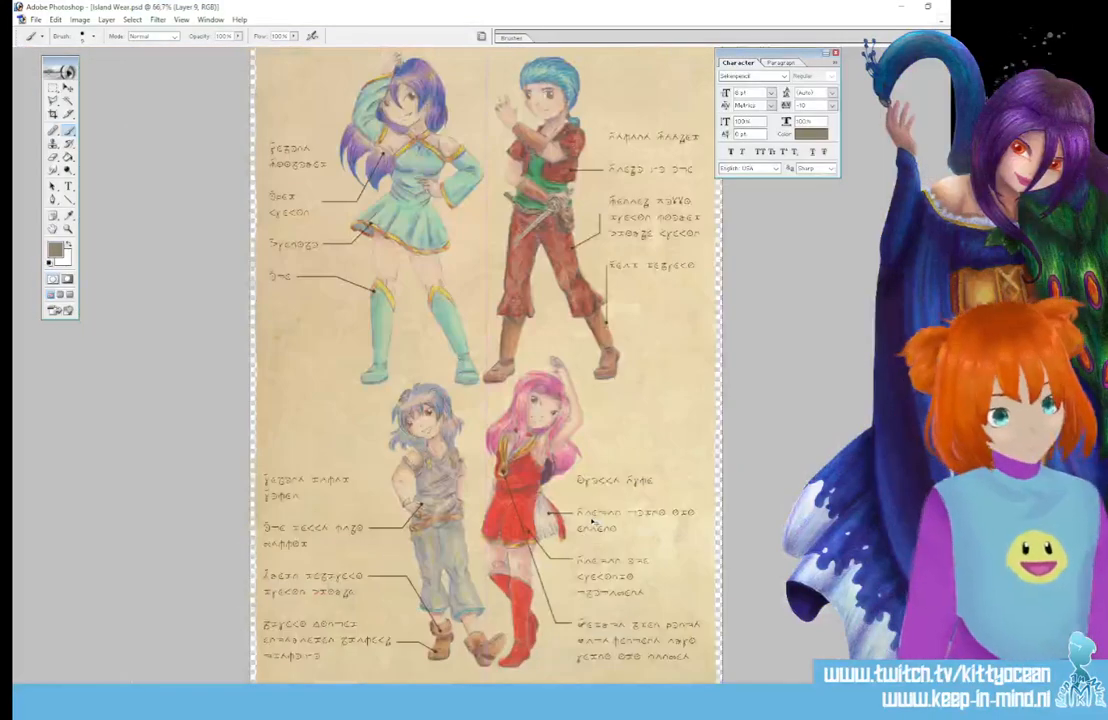
{"action": "key", "text": "ctrl+minus"}
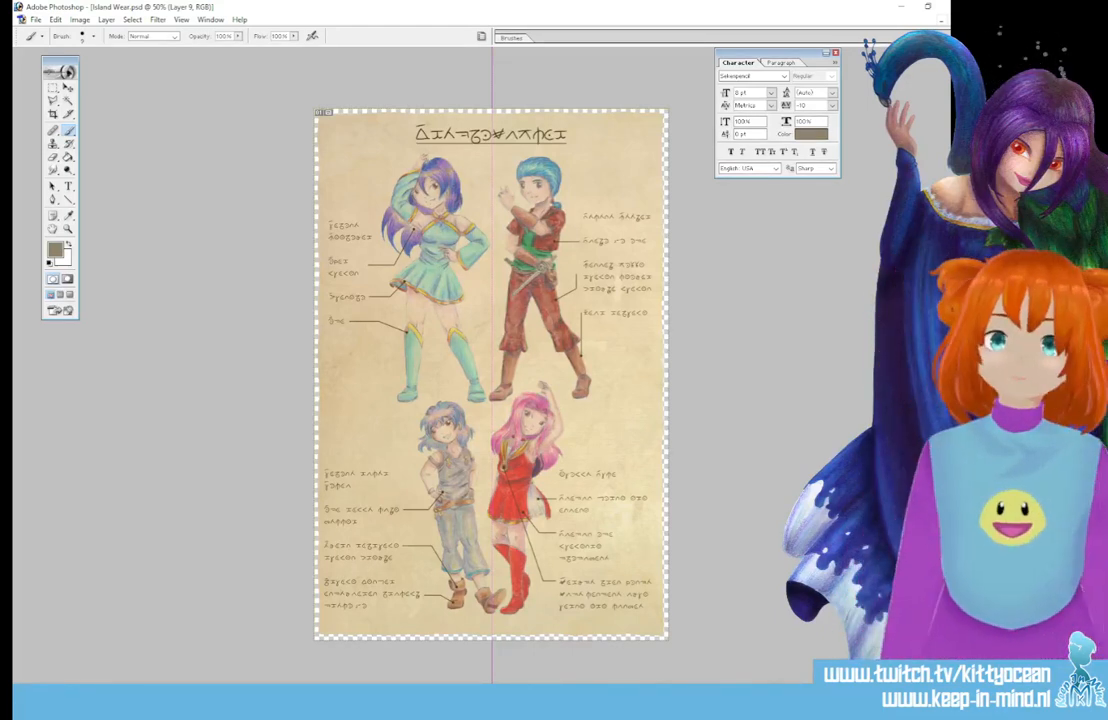
{"action": "left_click", "coordinate": [35, 19]}
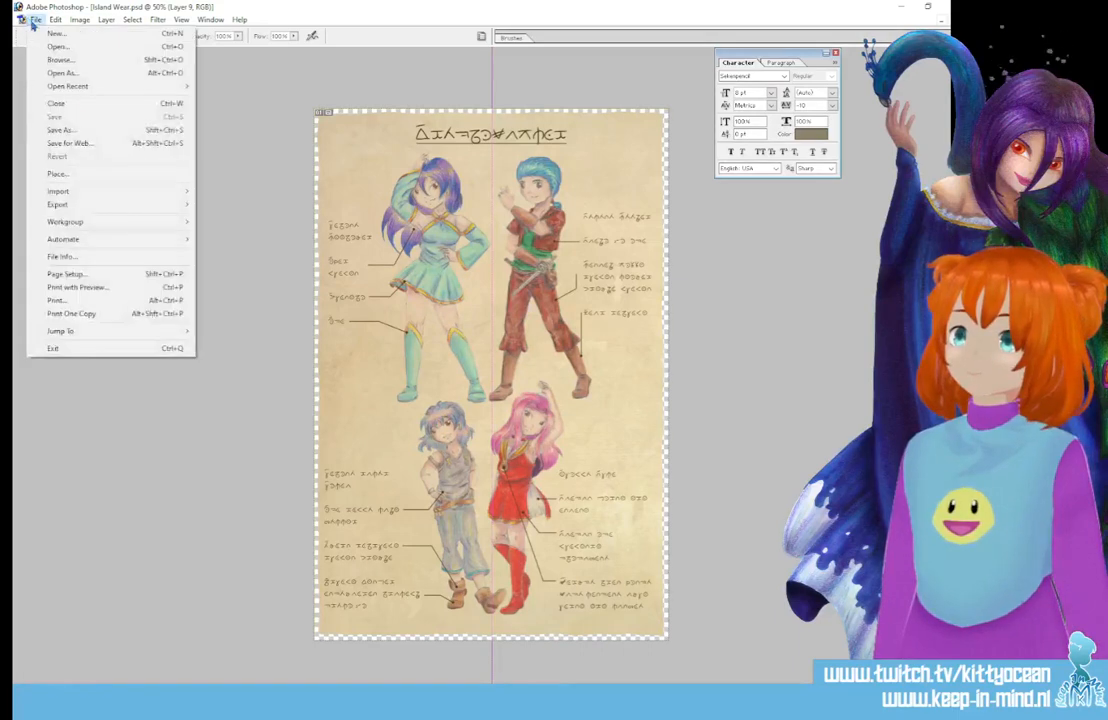
{"action": "left_click", "coordinate": [80, 128]}
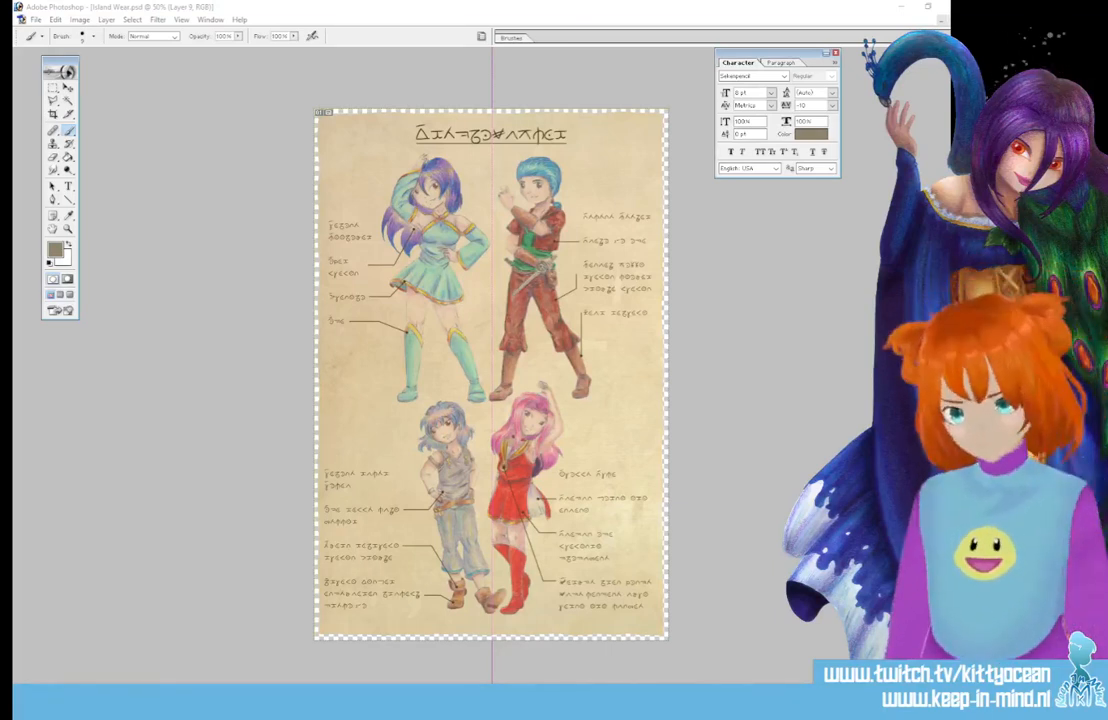
{"action": "key", "text": "Return"}
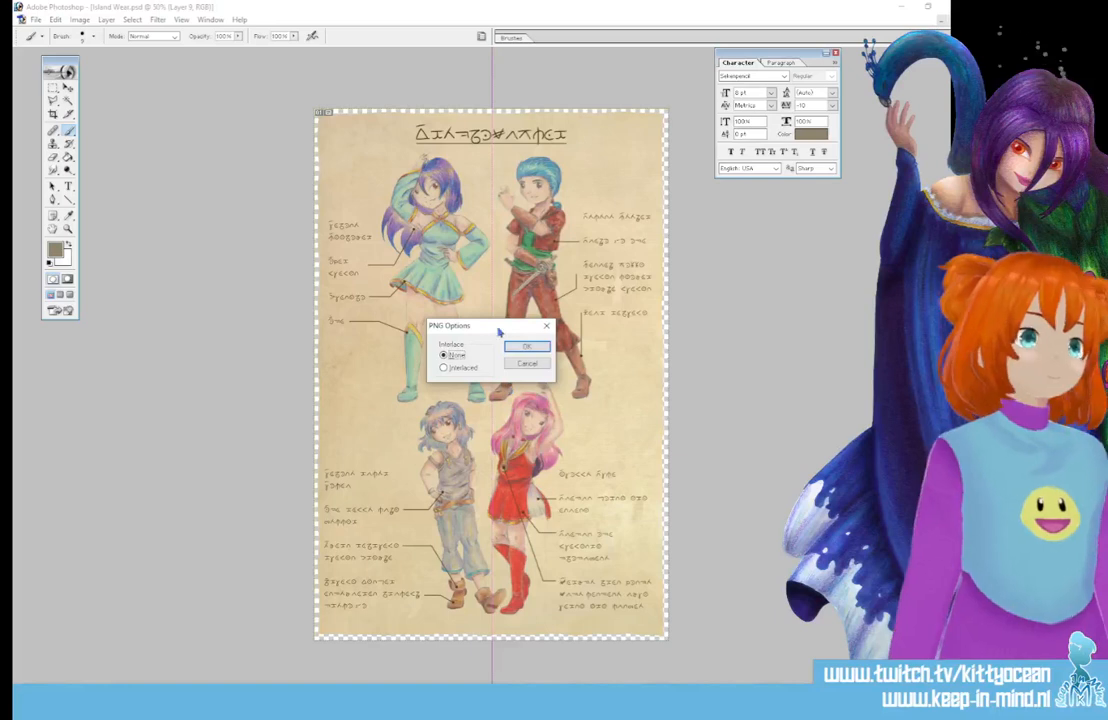
{"action": "key", "text": "Return"}
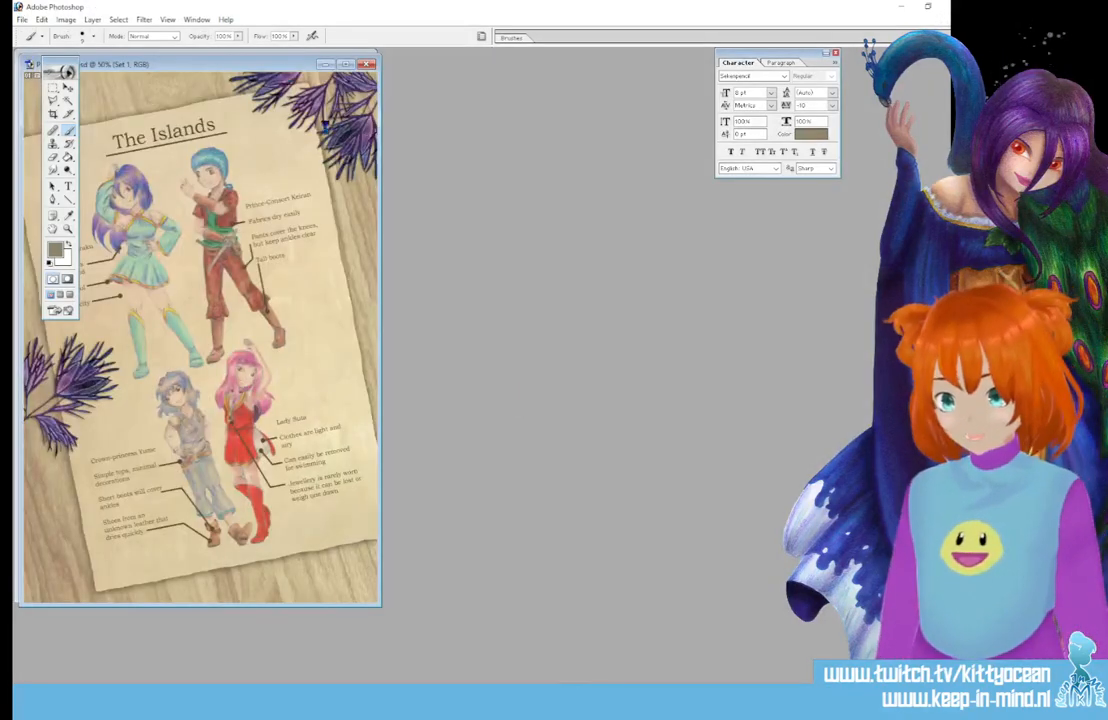
- Arrange the Paper scene document beside the costume sheet and swap the layered sheet for its exported PNG copy
{"action": "double_click", "coordinate": [302, 64]}
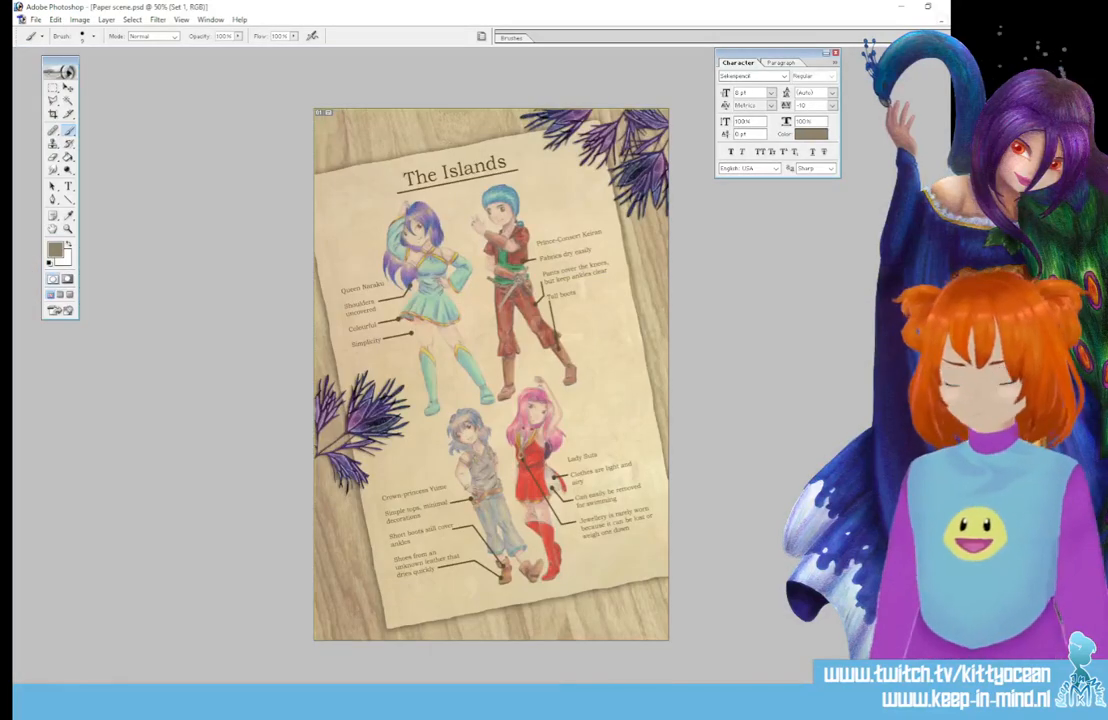
{"action": "left_click", "coordinate": [953, 20]}
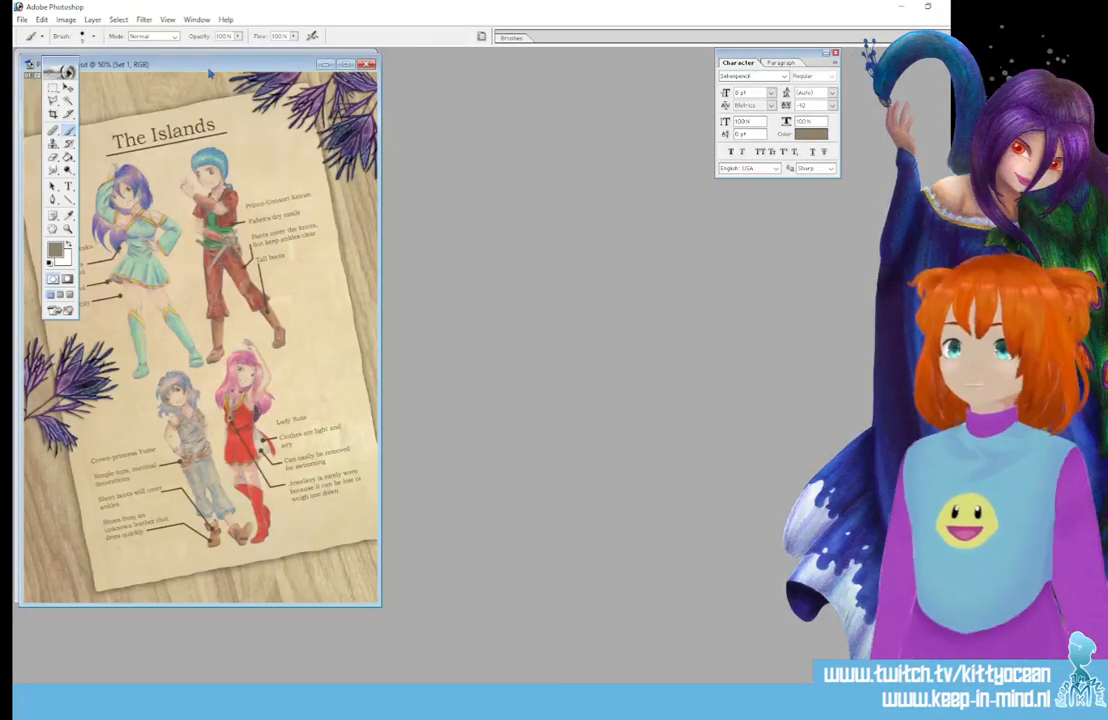
{"action": "left_click_drag", "start_coordinate": [210, 72], "coordinate": [600, 112]}
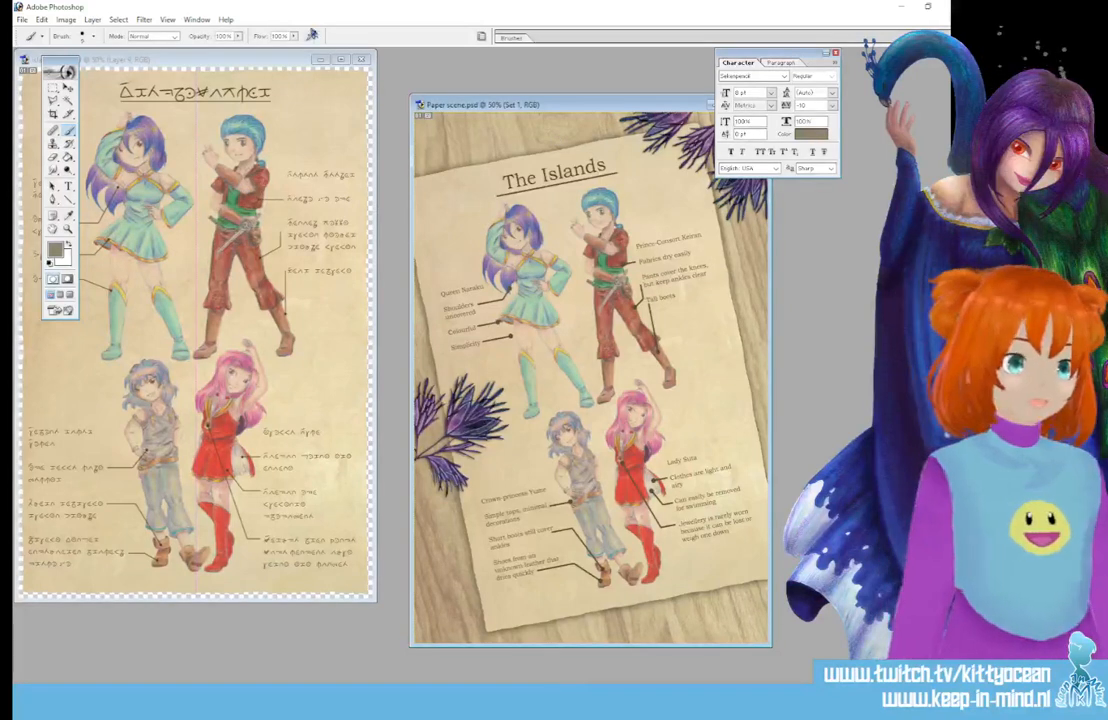
{"action": "left_click", "coordinate": [361, 60]}
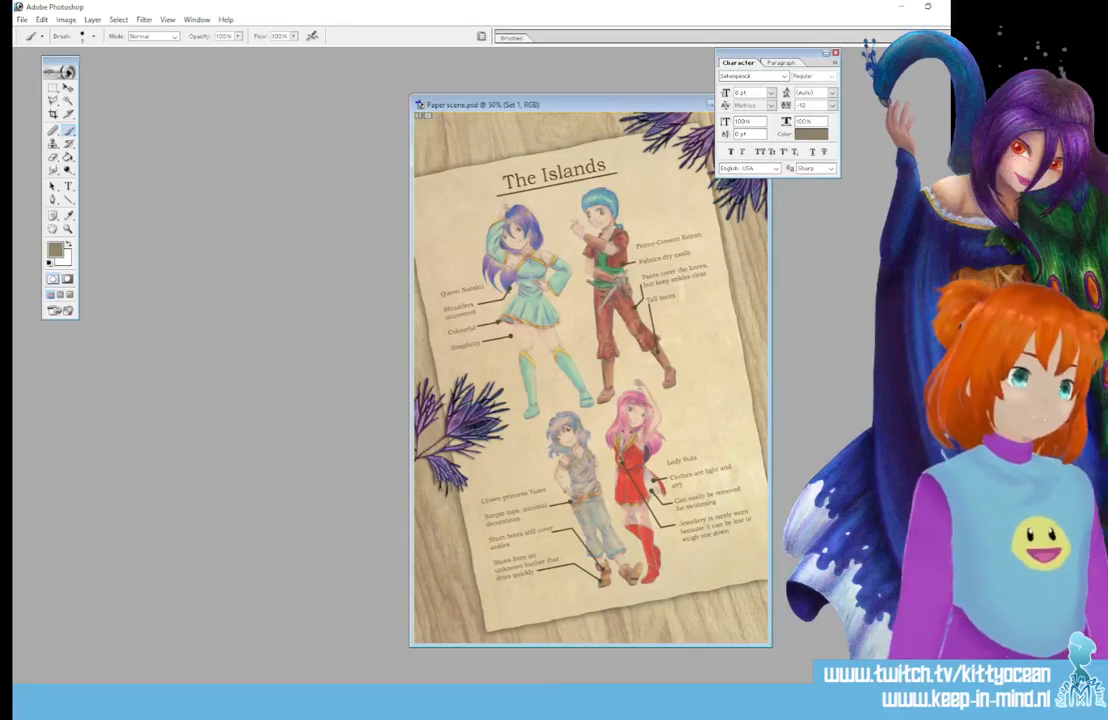
{"action": "left_click_drag", "start_coordinate": [948, 400], "coordinate": [286, 405]}
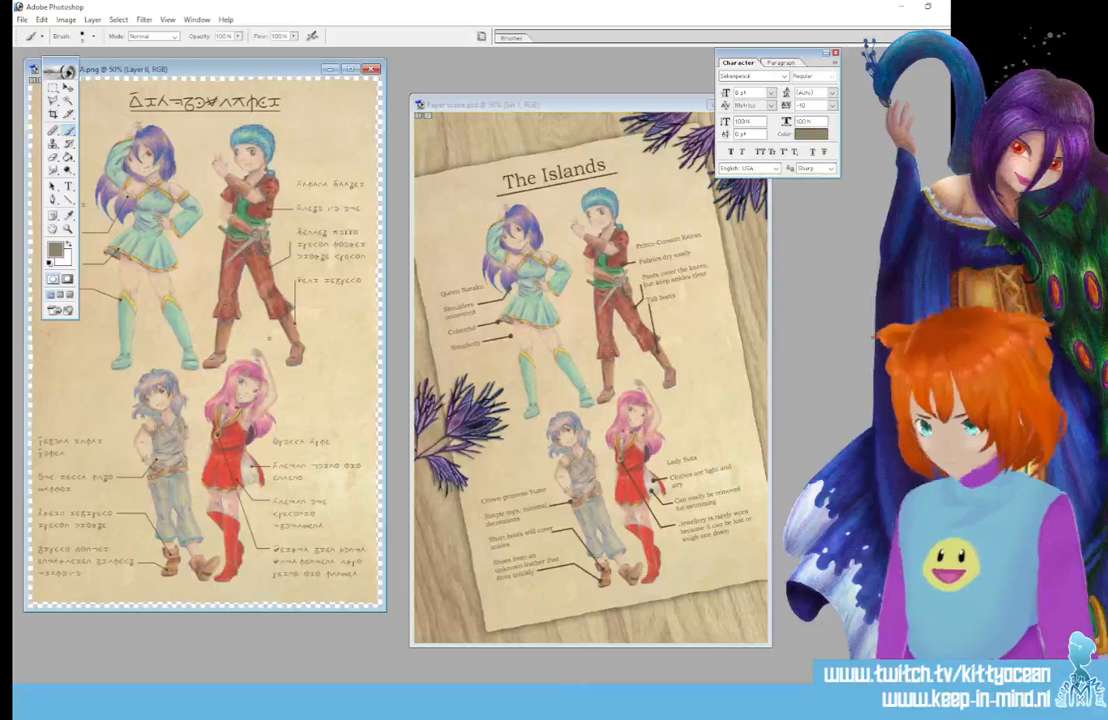
- Delete the "temp" layer holding the old English costume sheet from the Paper scene document
{"action": "left_click", "coordinate": [641, 298]}
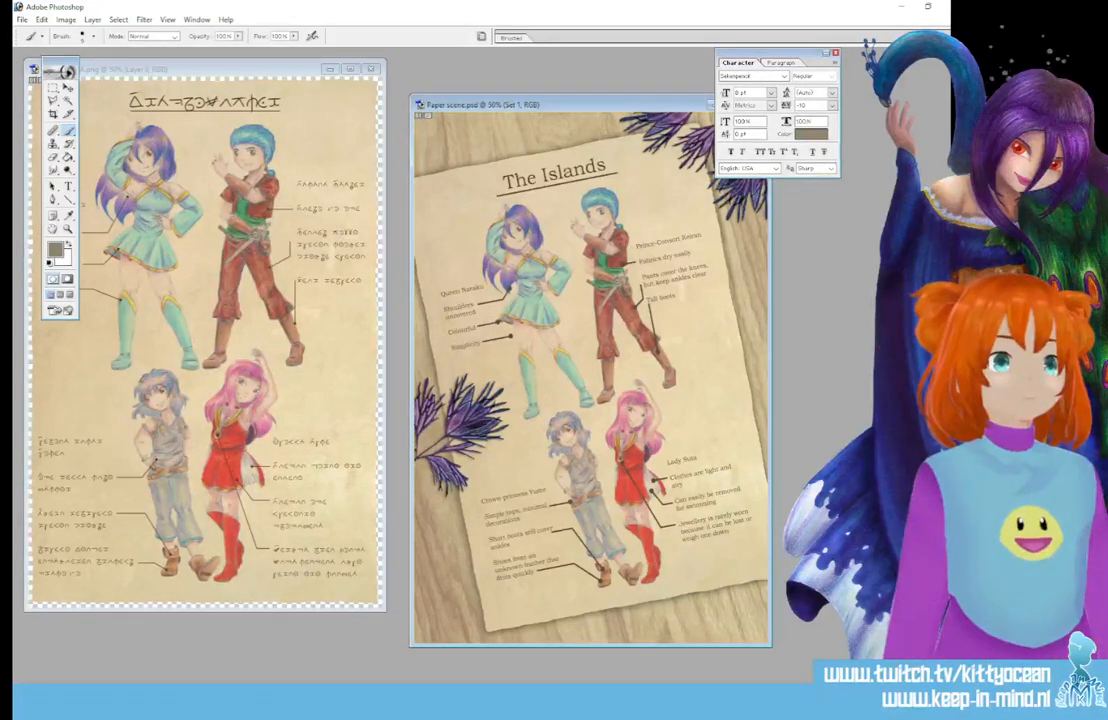
{"action": "left_click", "coordinate": [915, 480]}
{"action": "left_click", "coordinate": [935, 625]}
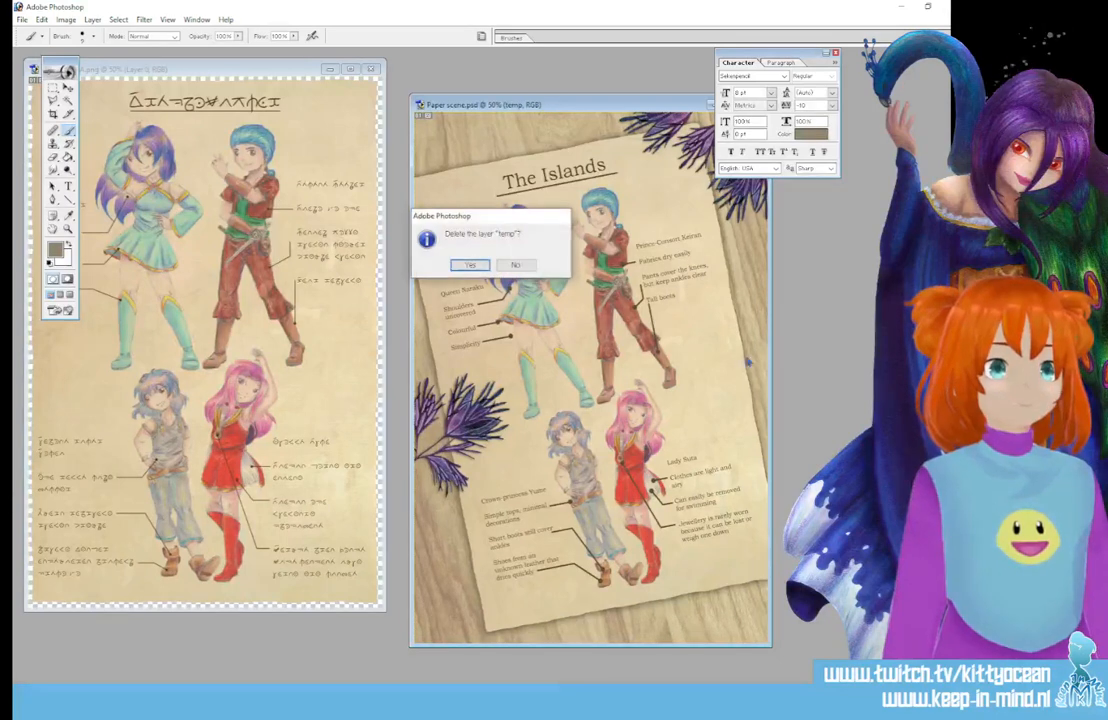
{"action": "left_click", "coordinate": [468, 265]}
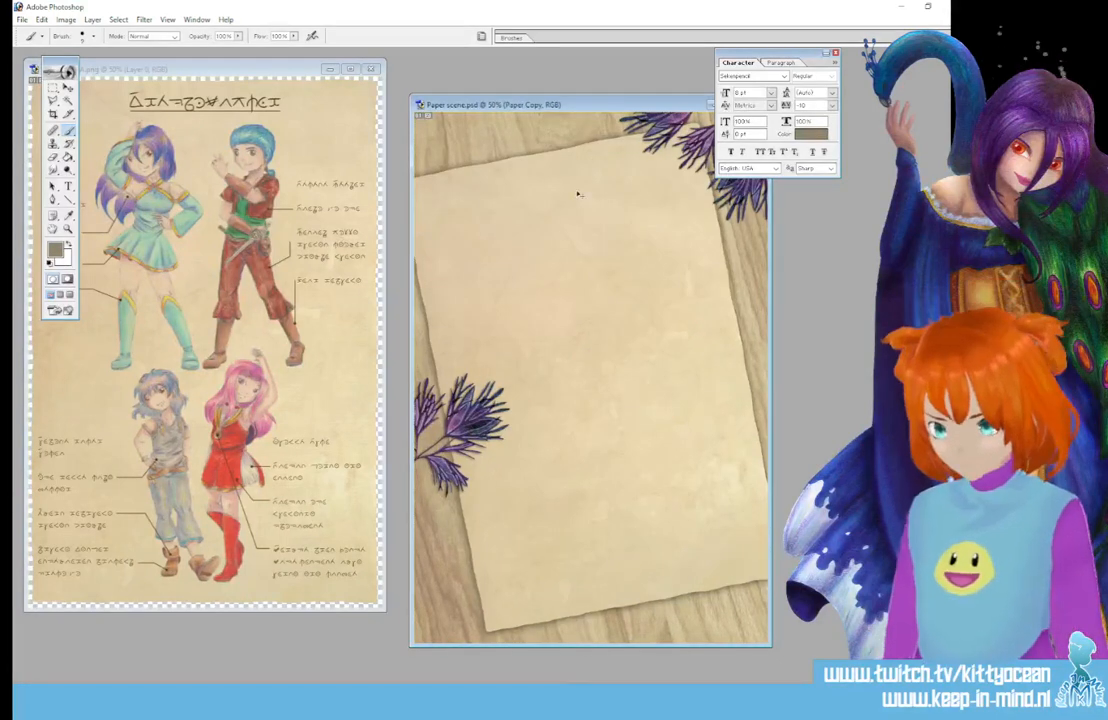
- Paste the exported sheet into Paper scene as a new layer and clear the workspace around the maximized document
{"action": "key", "text": "ctrl+v"}
{"action": "left_click_drag", "start_coordinate": [523, 100], "coordinate": [523, 112]}
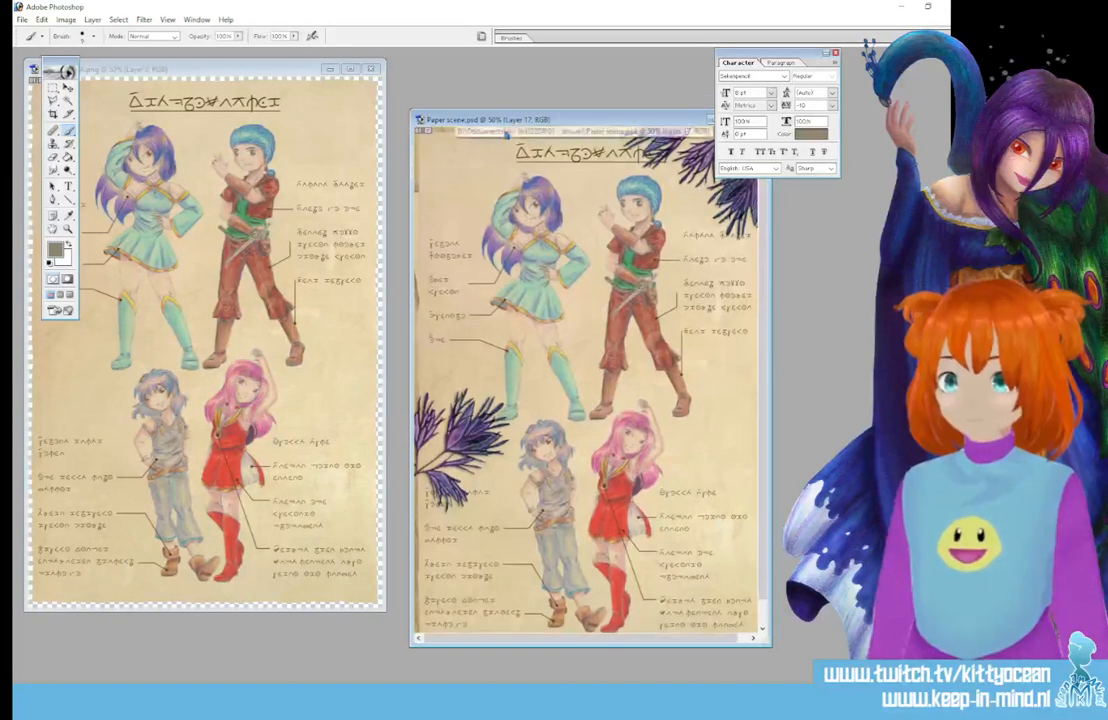
{"action": "double_click", "coordinate": [521, 112]}
{"action": "left_click", "coordinate": [836, 53]}
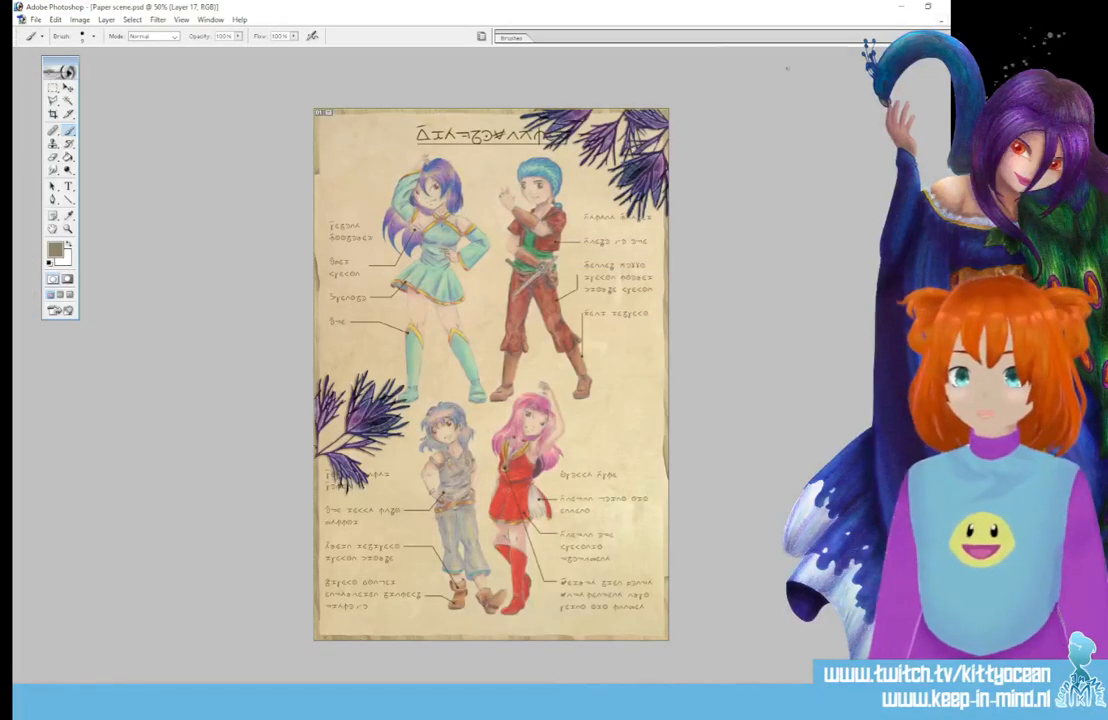
- Scale the pasted sheet to about 88.4% and rotate it about 10.6° counter-clockwise to fit the tilted paper
{"action": "left_click", "coordinate": [66, 87]}
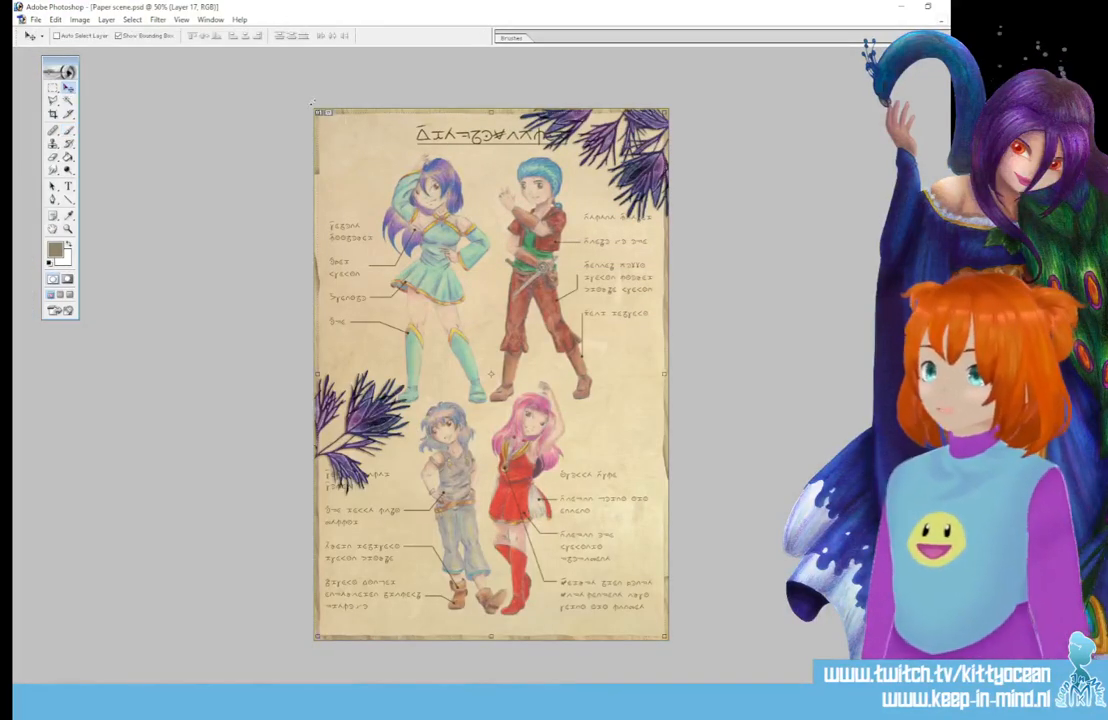
{"action": "left_click_drag", "start_coordinate": [309, 100], "coordinate": [352, 172]}
{"action": "left_click", "coordinate": [465, 36]}
{"action": "key", "text": "ctrl+t"}
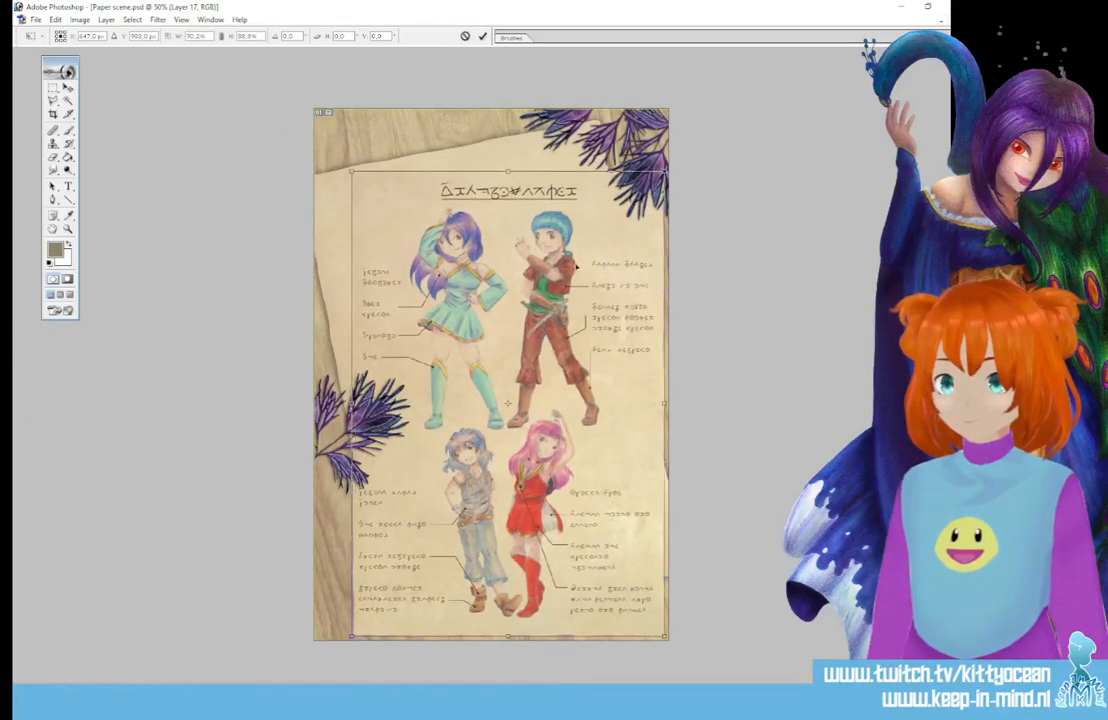
{"action": "left_click_drag", "start_coordinate": [576, 266], "coordinate": [537, 271]}
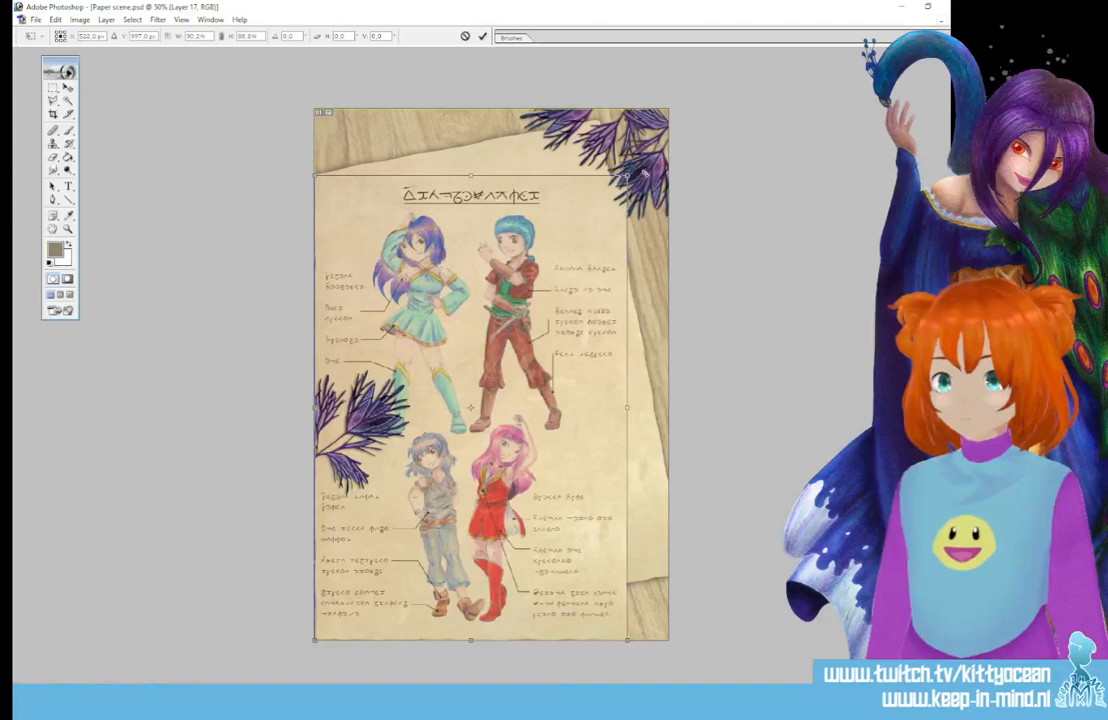
{"action": "left_click_drag", "start_coordinate": [565, 149], "coordinate": [519, 137]}
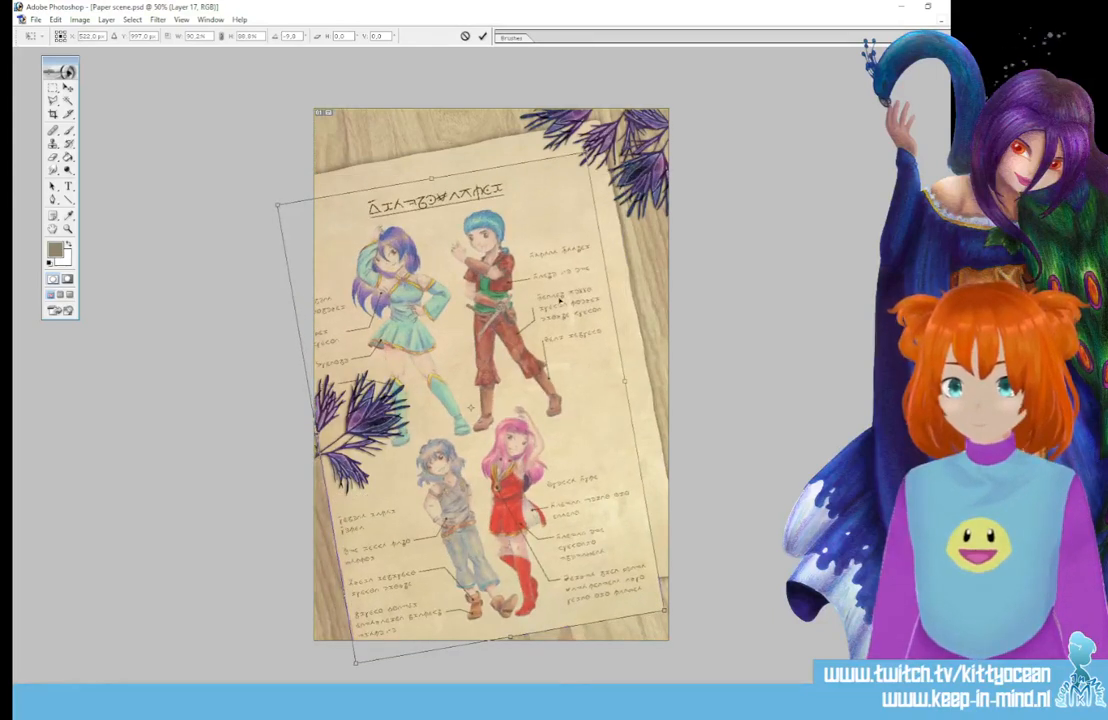
{"action": "left_click_drag", "start_coordinate": [561, 302], "coordinate": [603, 271]}
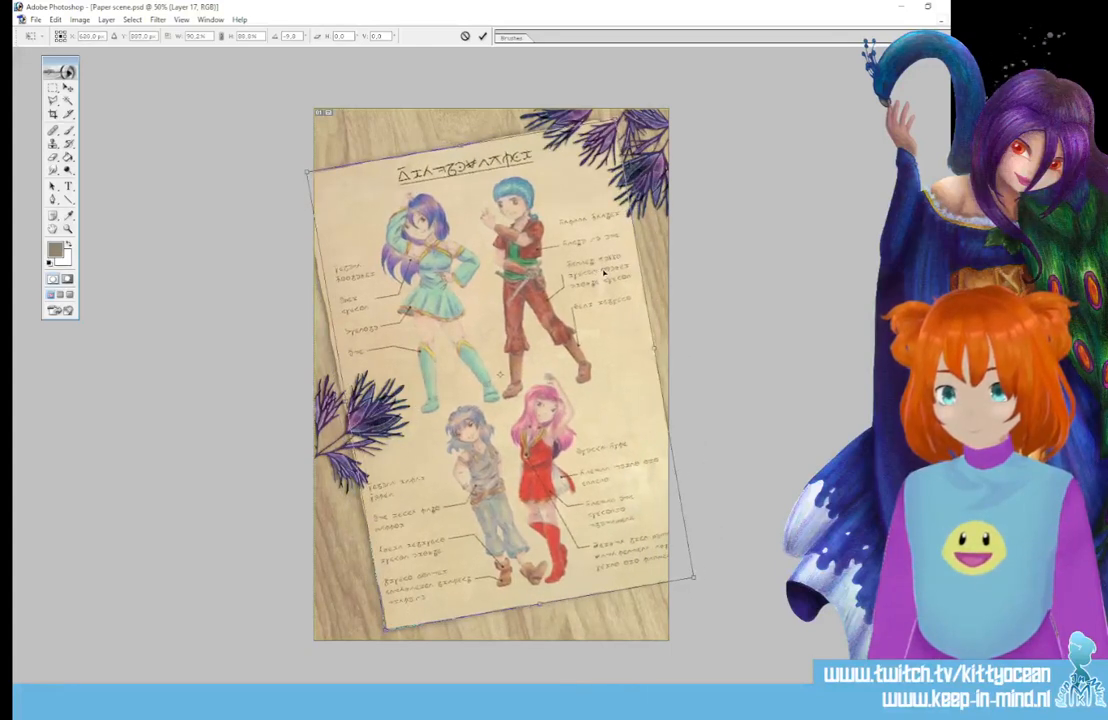
{"action": "left_click_drag", "start_coordinate": [636, 94], "coordinate": [578, 148]}
{"action": "mouse_move", "coordinate": [579, 236]}
{"action": "left_mouse_down"}
{"action": "mouse_move", "coordinate": [546, 236]}
{"action": "mouse_move", "coordinate": [561, 240]}
{"action": "left_mouse_up"}
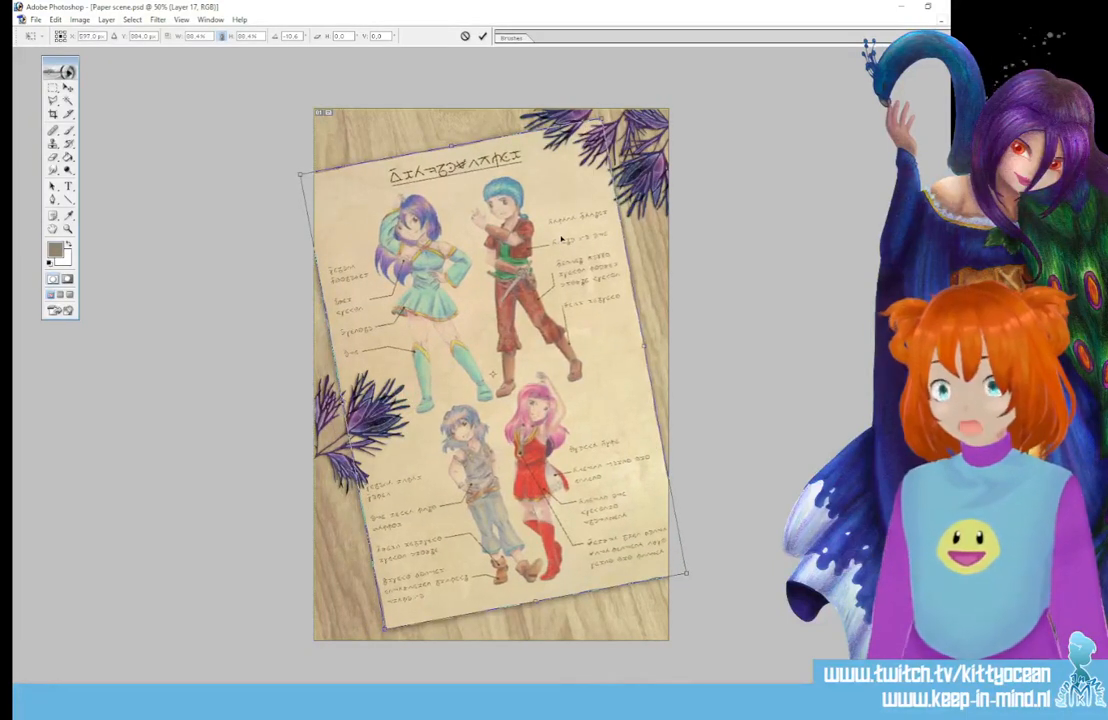
{"action": "left_click", "coordinate": [482, 36]}
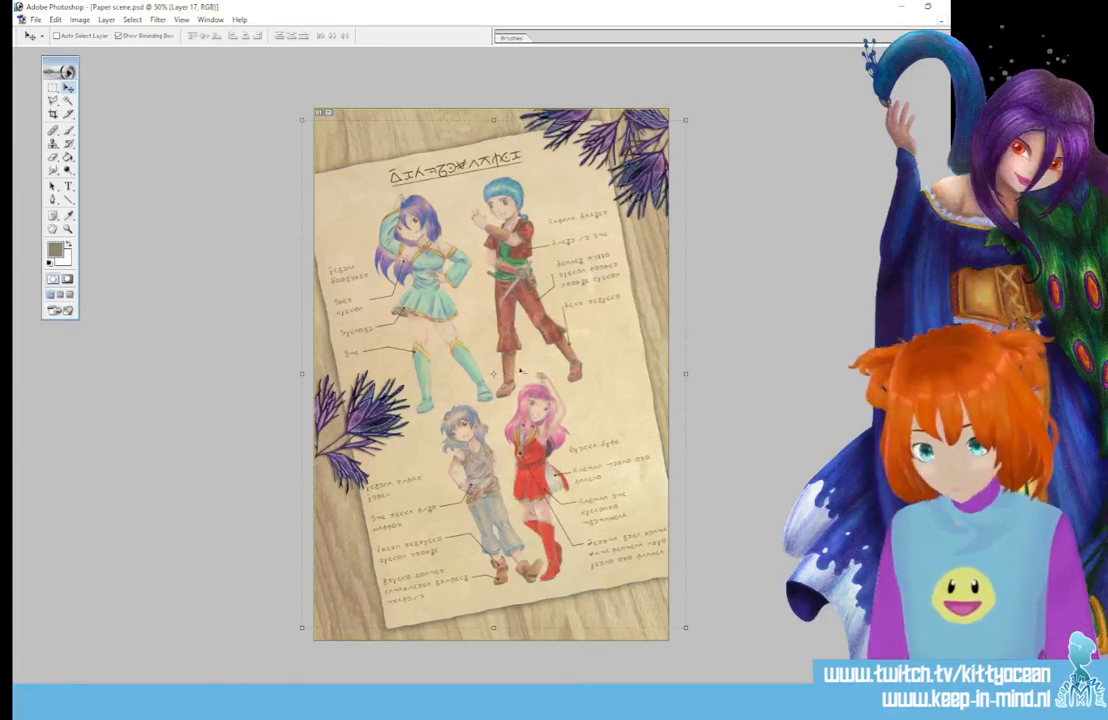
{"action": "left_click_drag", "start_coordinate": [572, 534], "coordinate": [561, 534]}
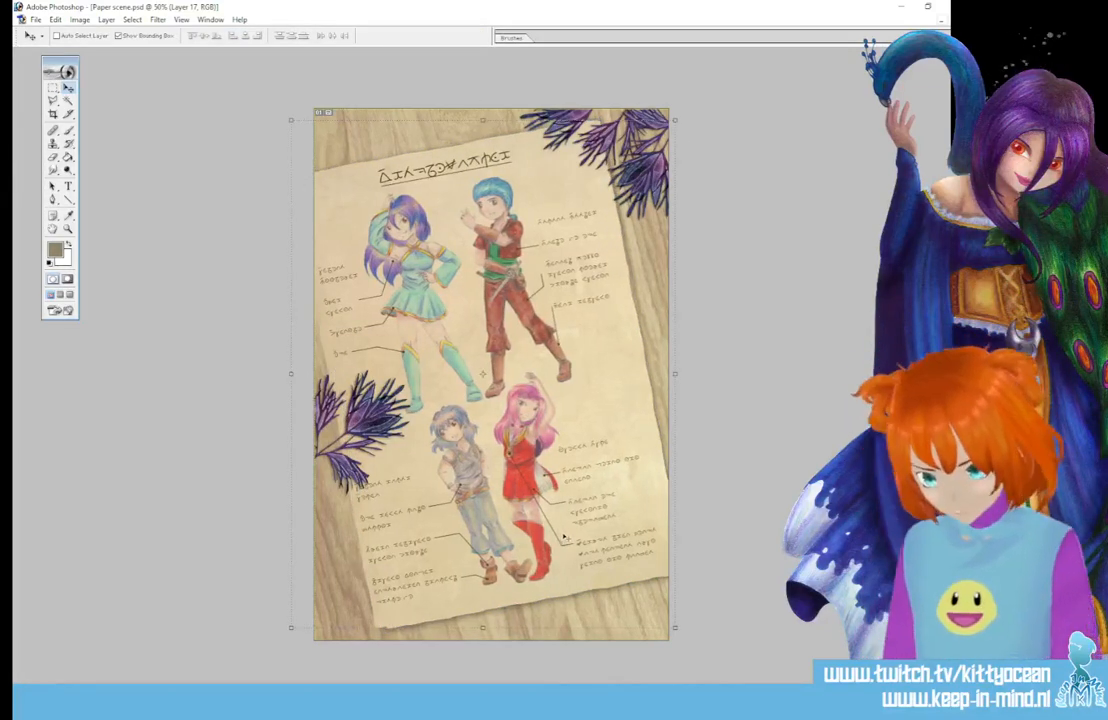
{"action": "key", "text": "ctrl+z"}
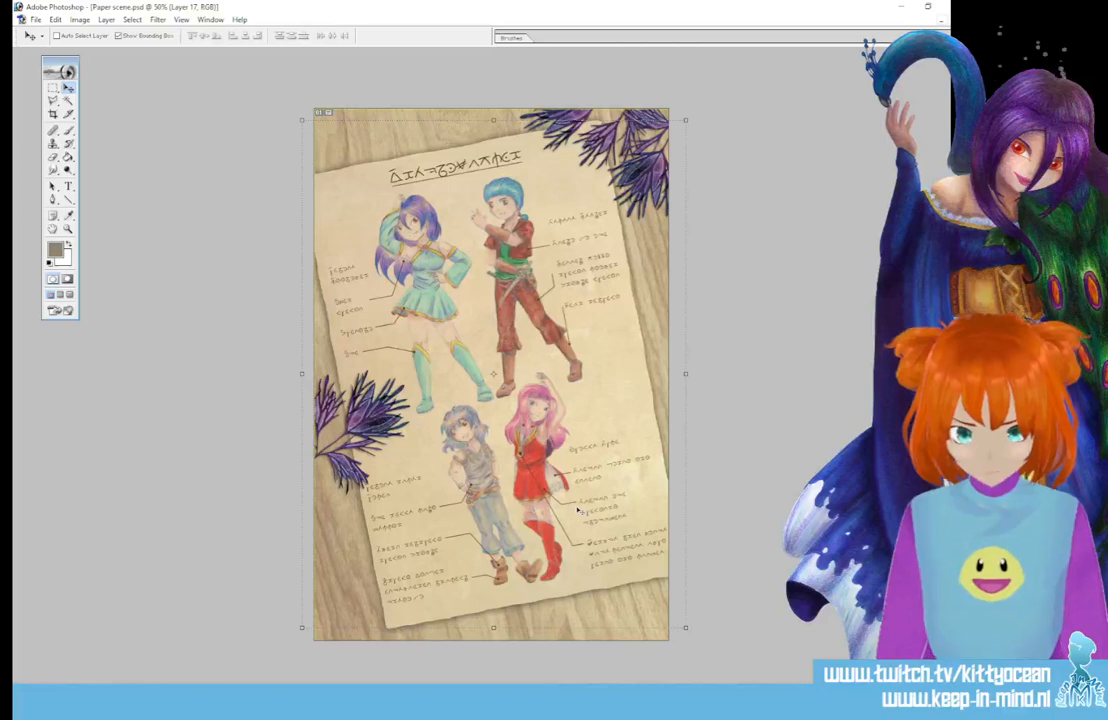
{"action": "key", "text": "ctrl+e"}
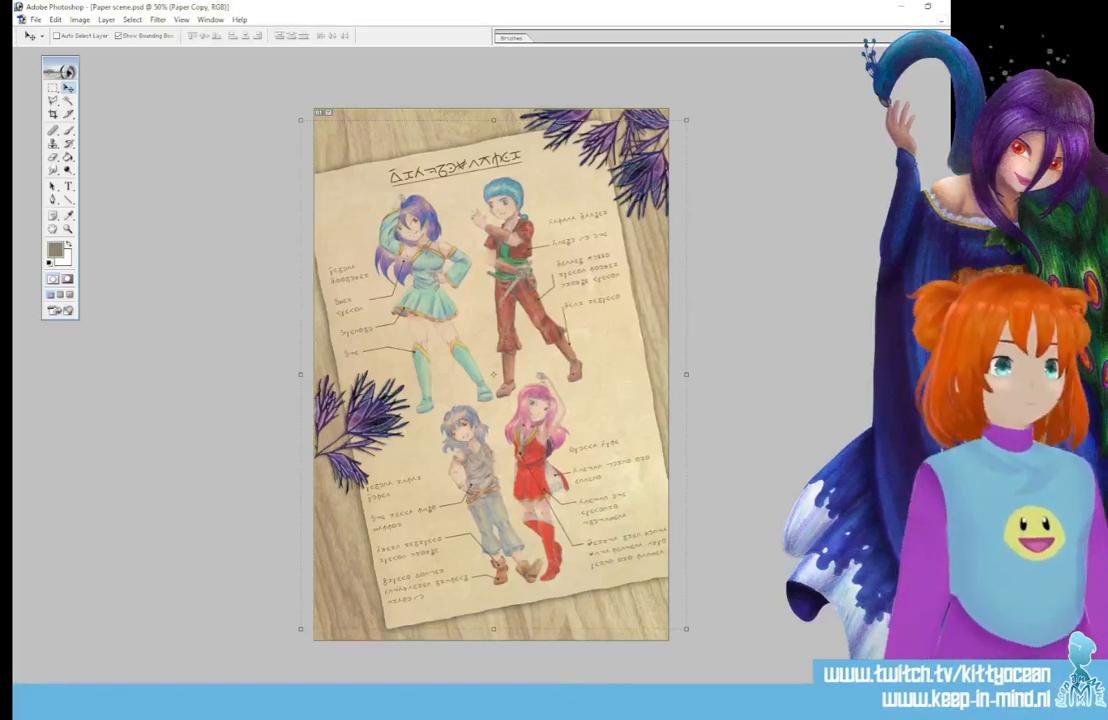
{"action": "key", "text": "ctrl+z"}
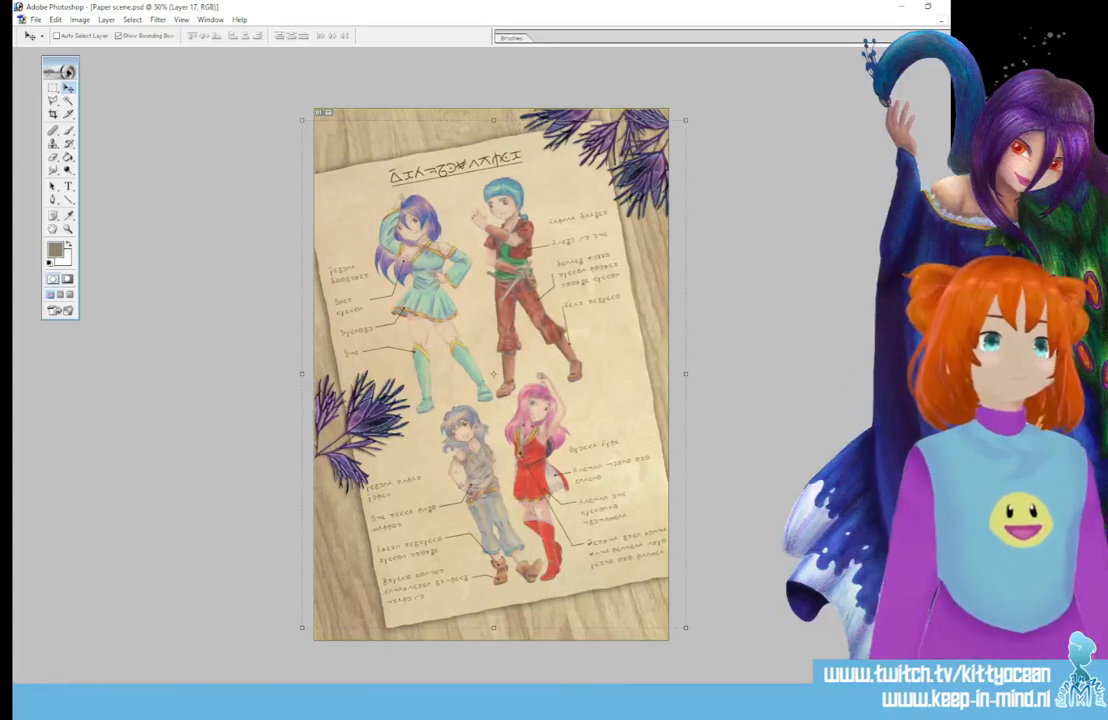
- Save a copy of the Paper scene composition with the new costume sheet in place
{"action": "left_click", "coordinate": [35, 19]}
{"action": "left_click", "coordinate": [81, 130]}
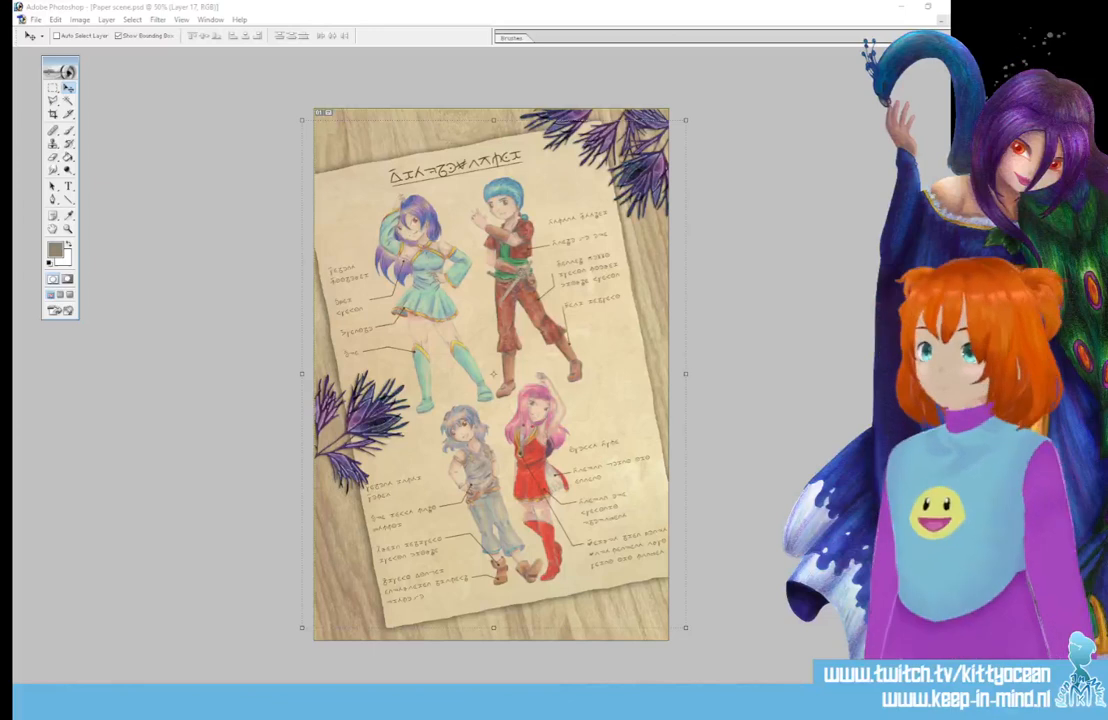
{"action": "left_click", "coordinate": [452, 300]}
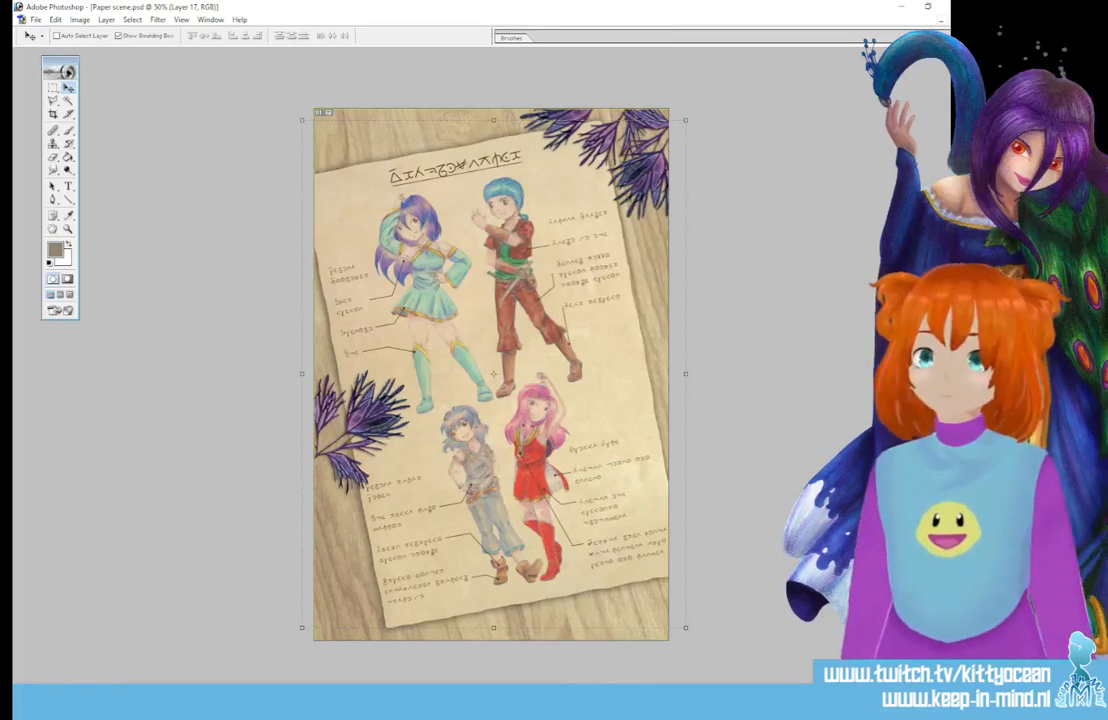
- Close the open documents, quit Photoshop and switch to Clip Studio Paint
{"action": "key", "text": "ctrl+w"}
{"action": "key", "text": "ctrl+w"}
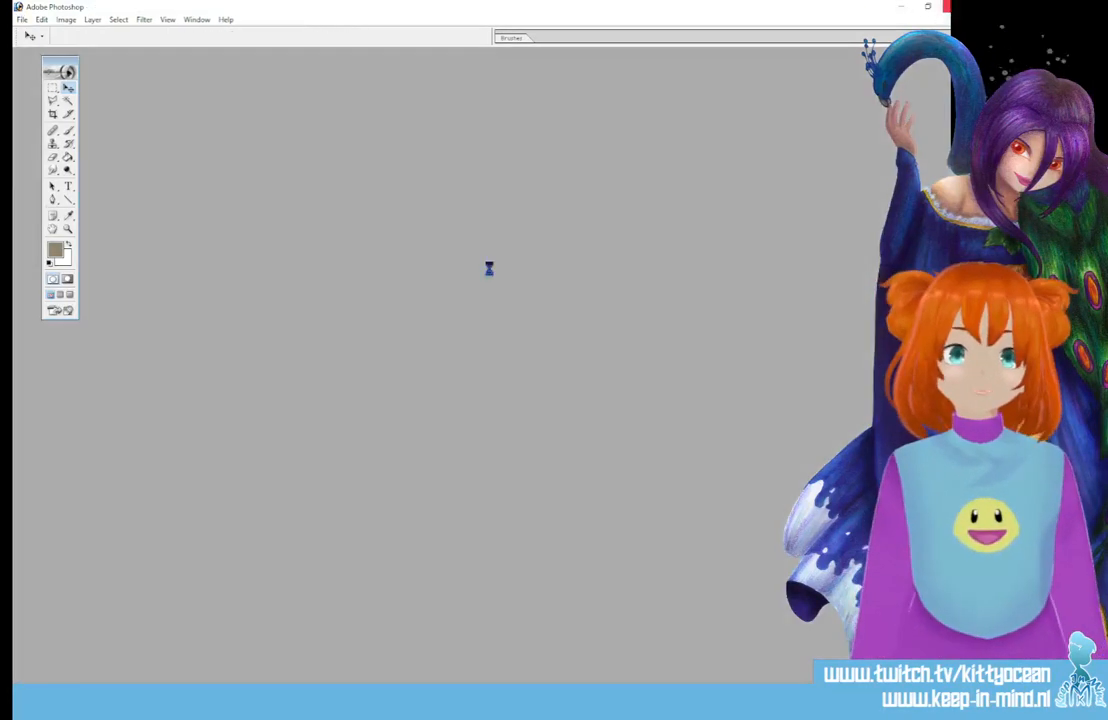
{"action": "key", "text": "ctrl+q"}
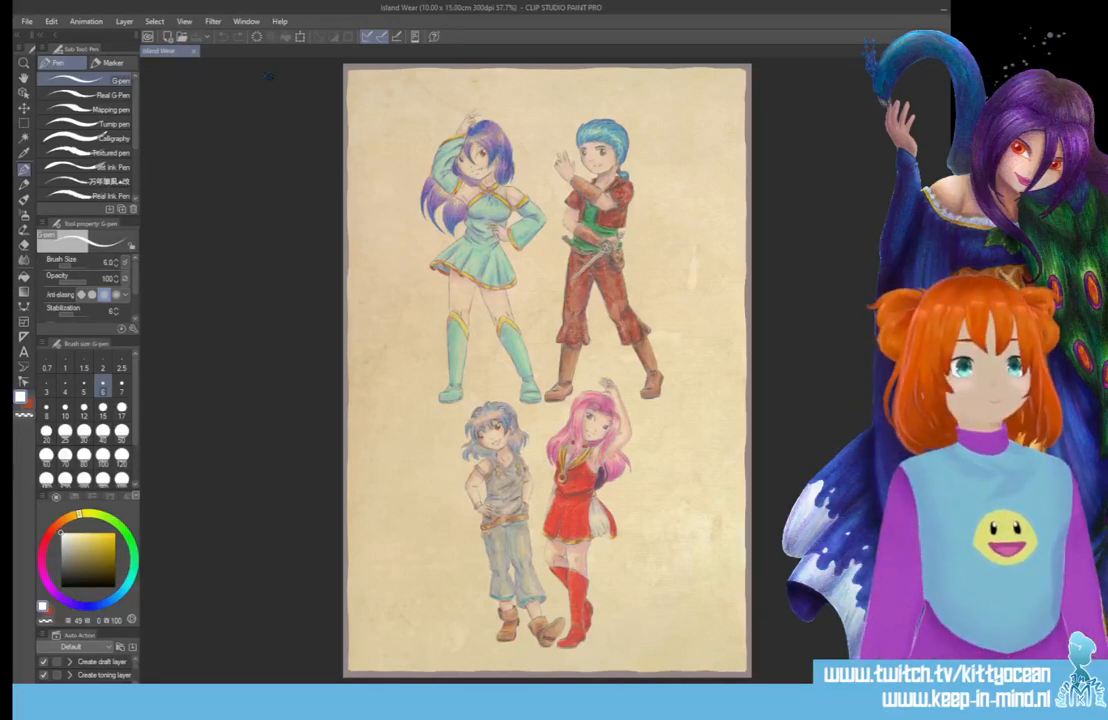
- Save the Island Wear canvas under the new name Dragon Empire as the base for another costume sheet
{"action": "left_click", "coordinate": [27, 21]}
{"action": "left_click", "coordinate": [82, 127]}
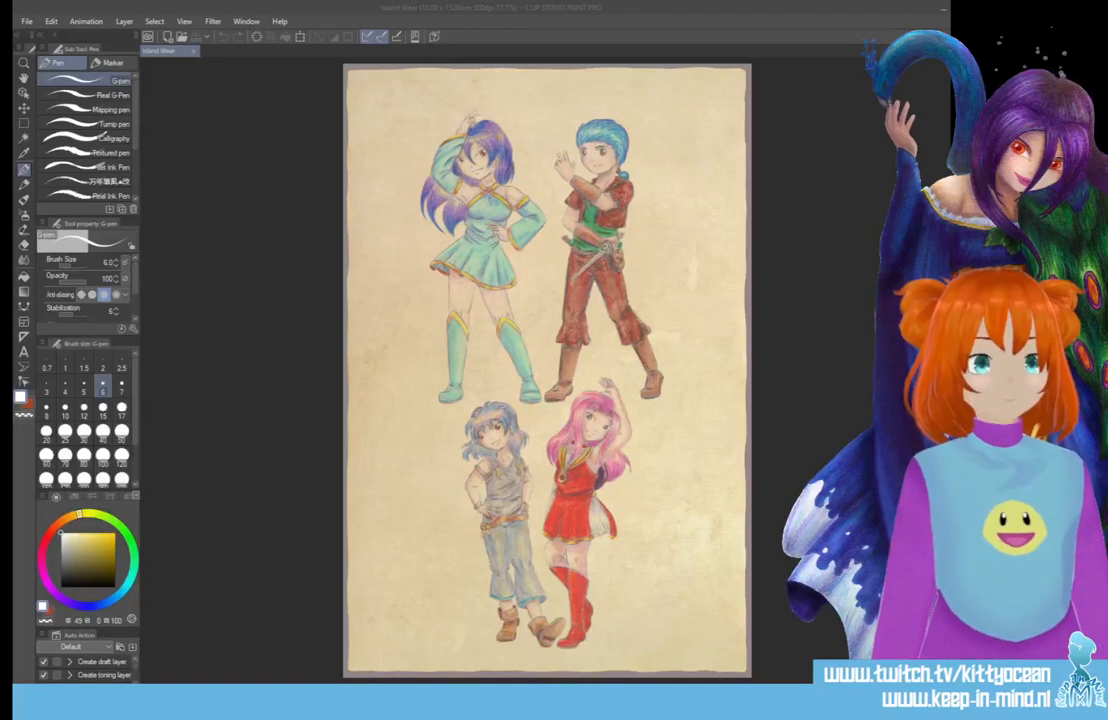
{"action": "key", "text": "Return"}
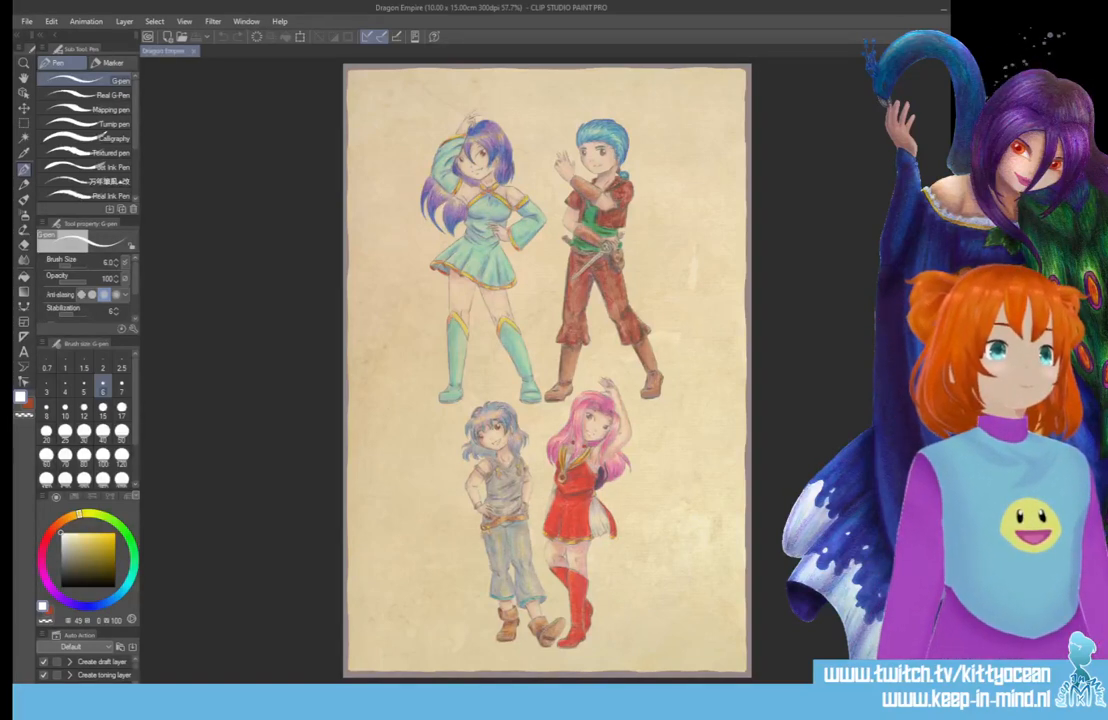
{"action": "key", "text": "ctrl+shift+n"}
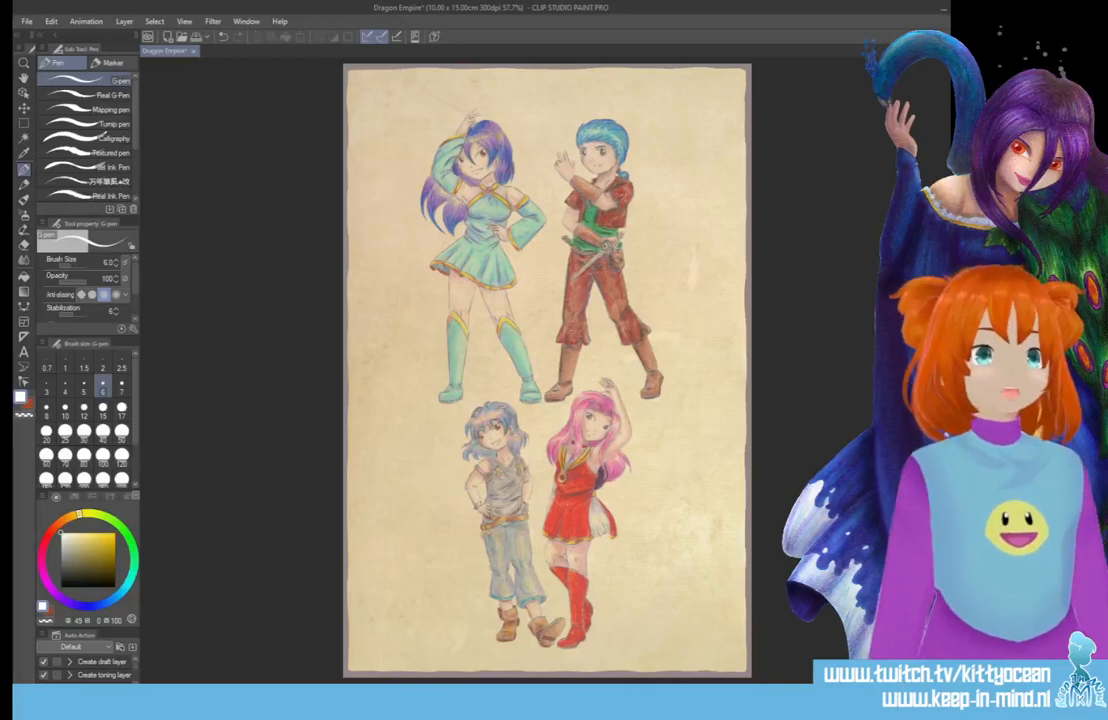
{"action": "key", "text": "ctrl+z"}
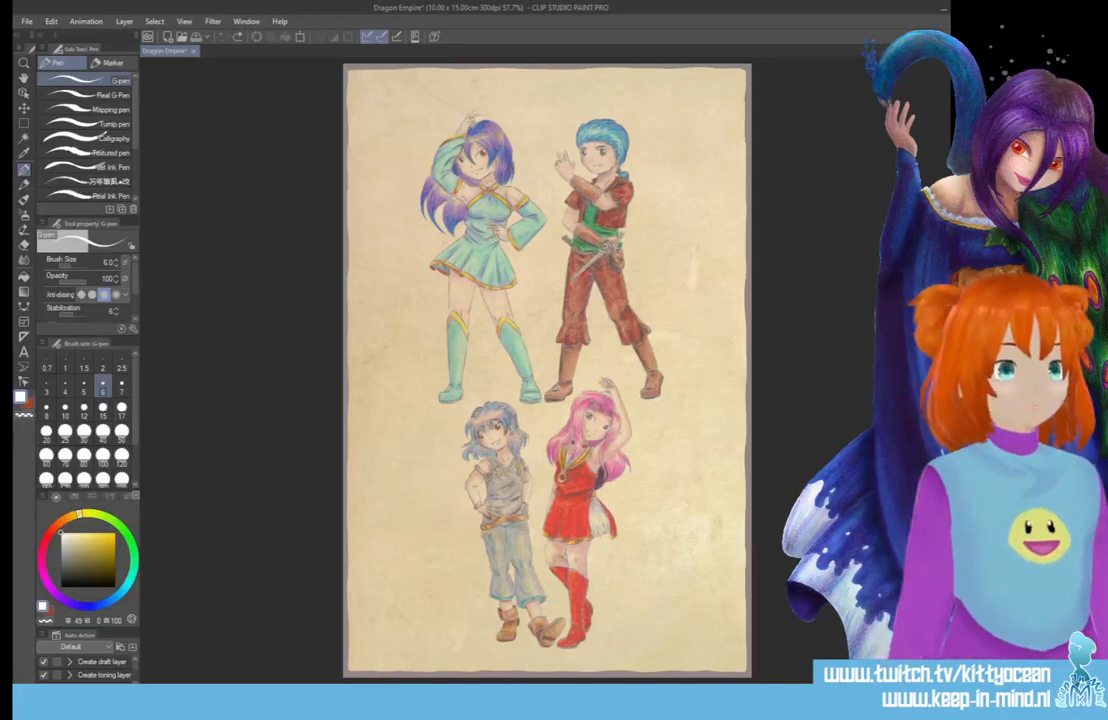
- Replace the four old figures on the canvas with the yellow cross guide and open the scan img20240106_13394496.png
{"action": "left_click", "coordinate": [483, 262]}
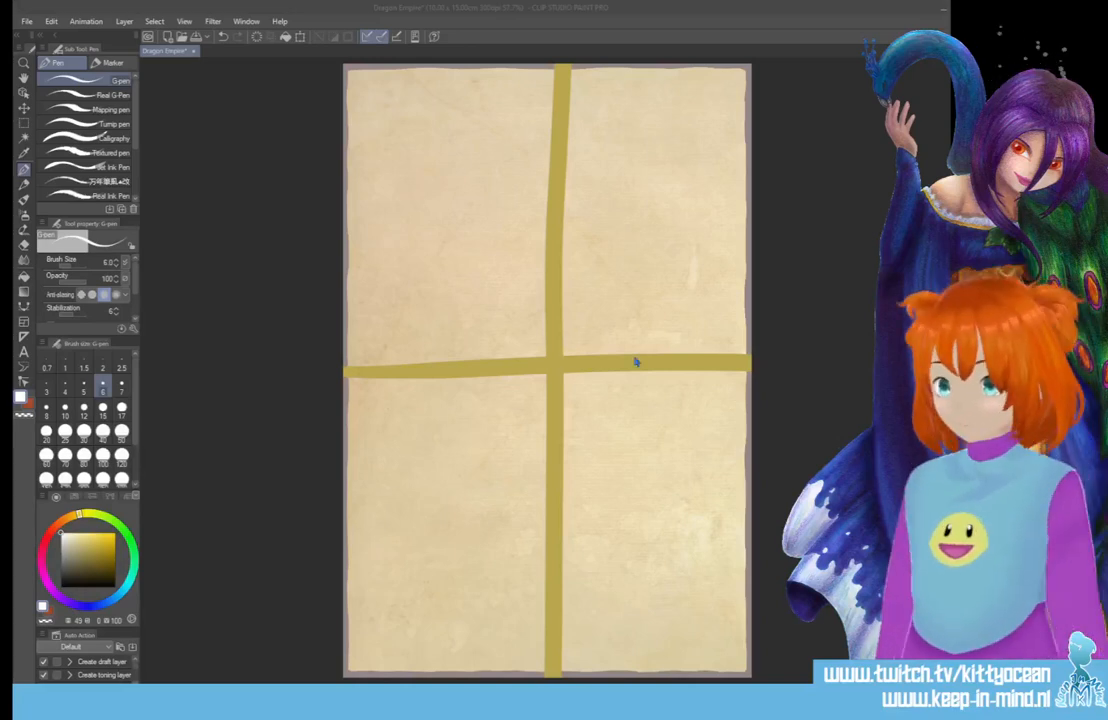
{"action": "double_click", "coordinate": [668, 355]}
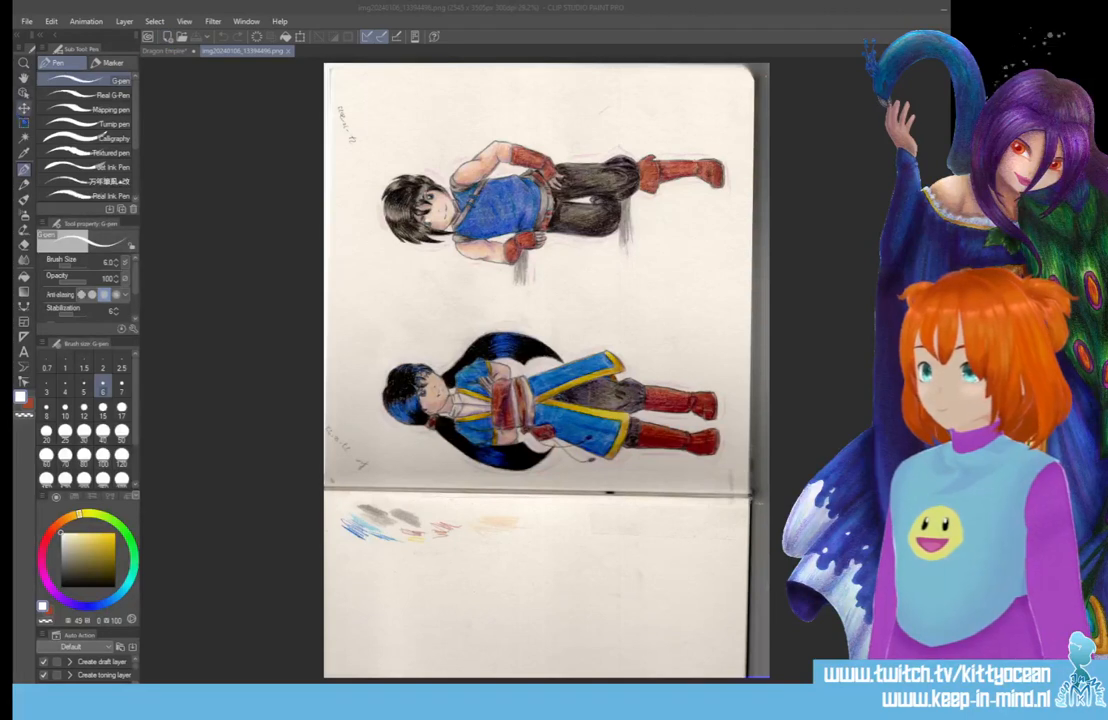
- Copy a rectangular area around the long-haired figure in the blue coat from the scan into the Dragon Empire canvas
{"action": "left_click", "coordinate": [23, 121]}
{"action": "mouse_move", "coordinate": [361, 318]}
{"action": "left_mouse_down"}
{"action": "mouse_move", "coordinate": [648, 410]}
{"action": "mouse_move", "coordinate": [648, 440]}
{"action": "mouse_move", "coordinate": [738, 485]}
{"action": "left_mouse_up"}
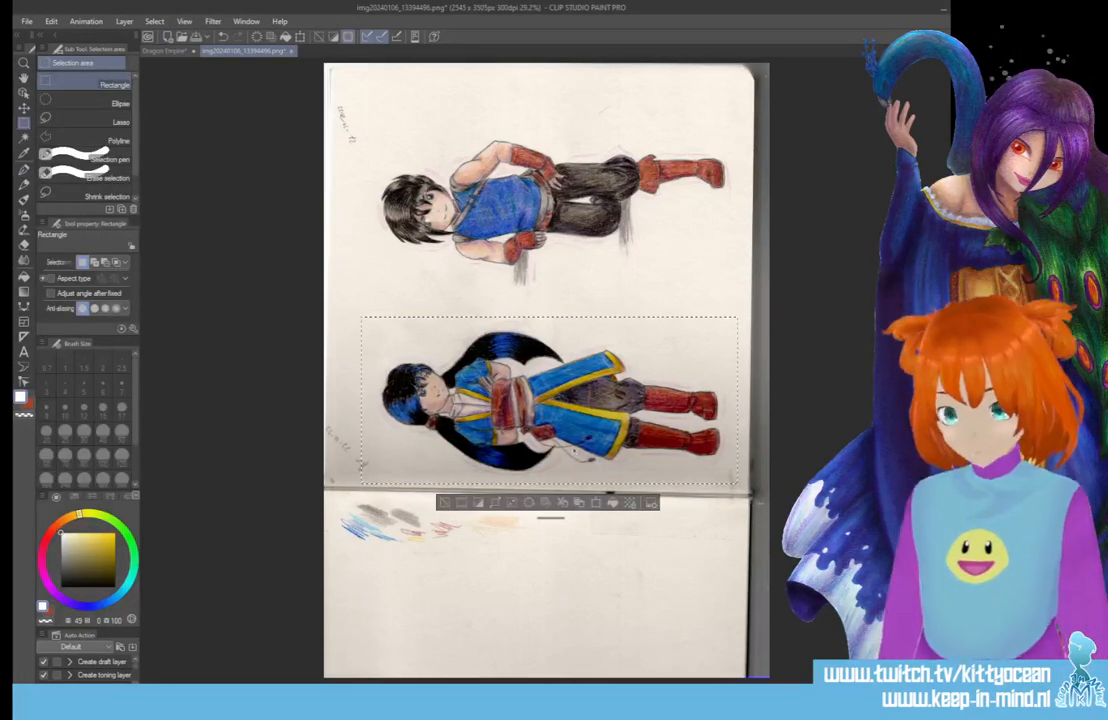
{"action": "key", "text": "ctrl+c"}
{"action": "left_click", "coordinate": [165, 50]}
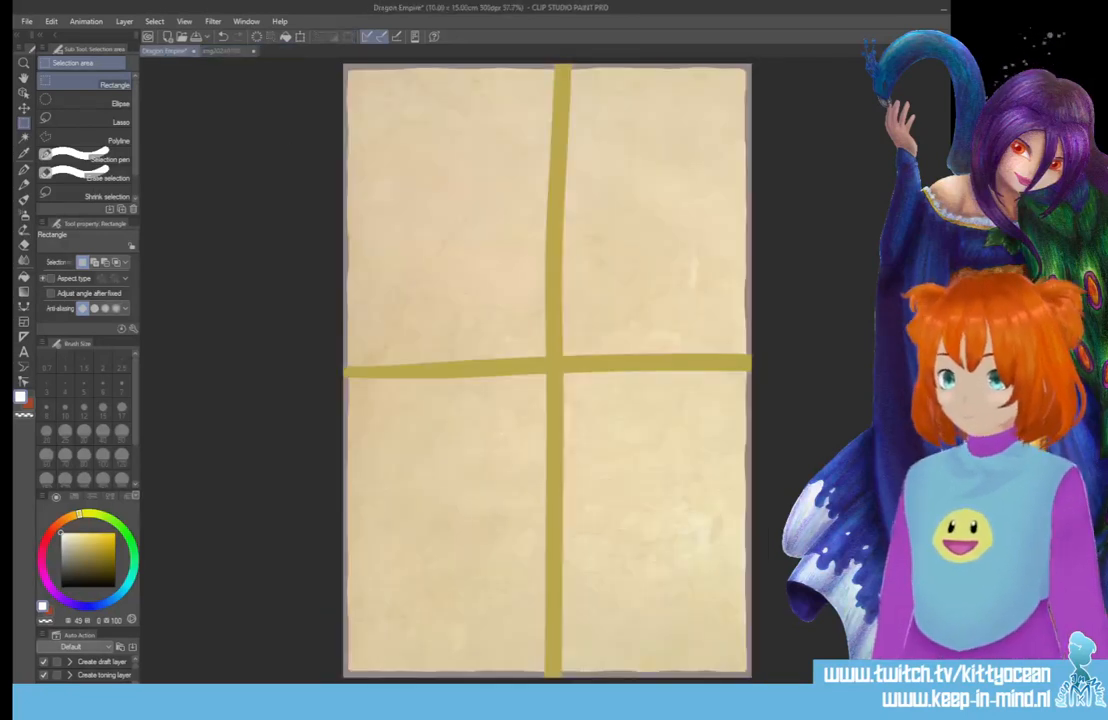
{"action": "key", "text": "ctrl+v"}
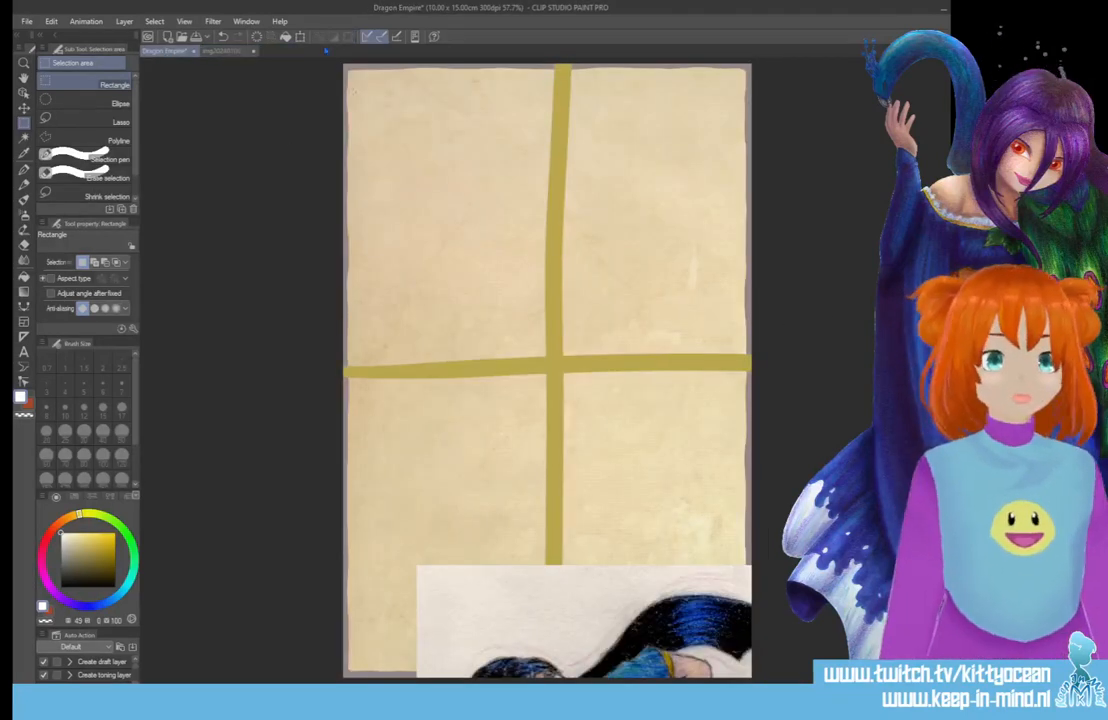
- Copy the short-haired figure in the sleeveless blue tunic into the Dragon Empire canvas and close the scan without saving
{"action": "left_click", "coordinate": [222, 50]}
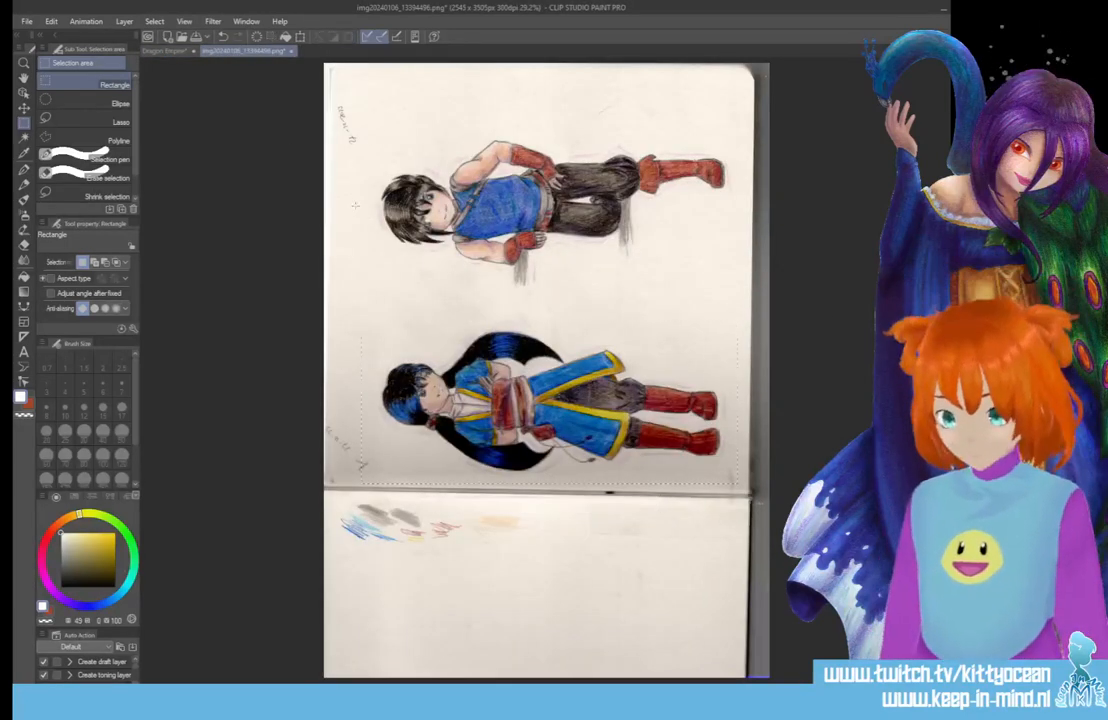
{"action": "mouse_move", "coordinate": [365, 118]}
{"action": "left_mouse_down"}
{"action": "mouse_move", "coordinate": [556, 287]}
{"action": "mouse_move", "coordinate": [740, 283]}
{"action": "mouse_move", "coordinate": [740, 297]}
{"action": "left_mouse_up"}
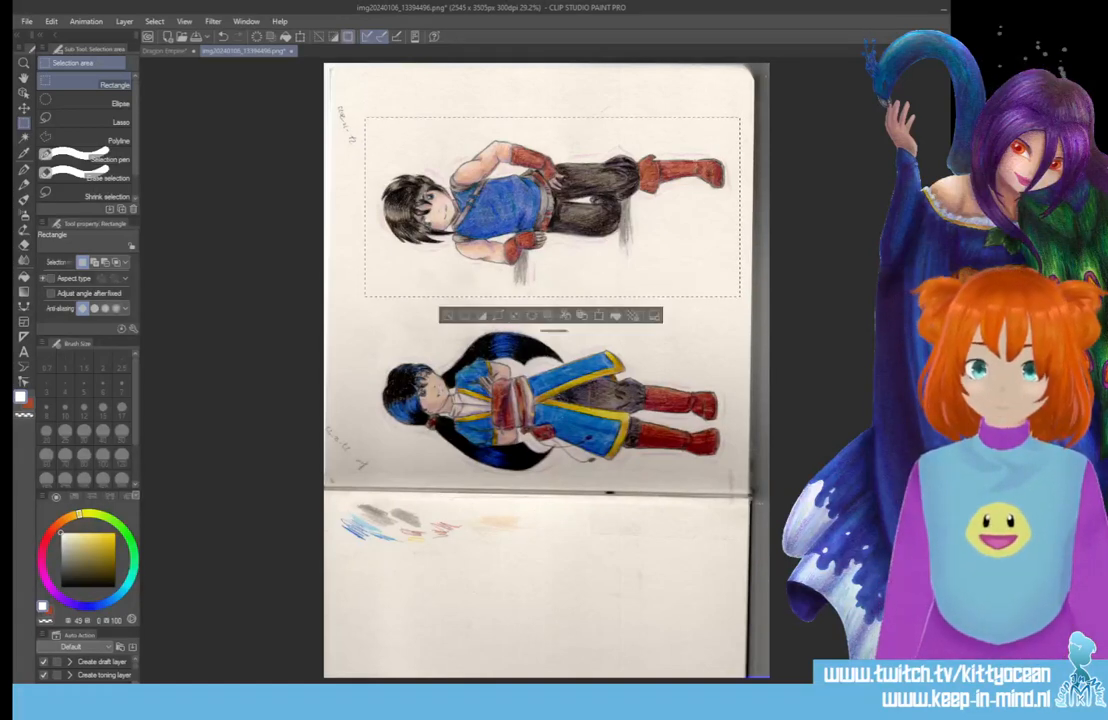
{"action": "left_click", "coordinate": [164, 52]}
{"action": "key", "text": "ctrl+v"}
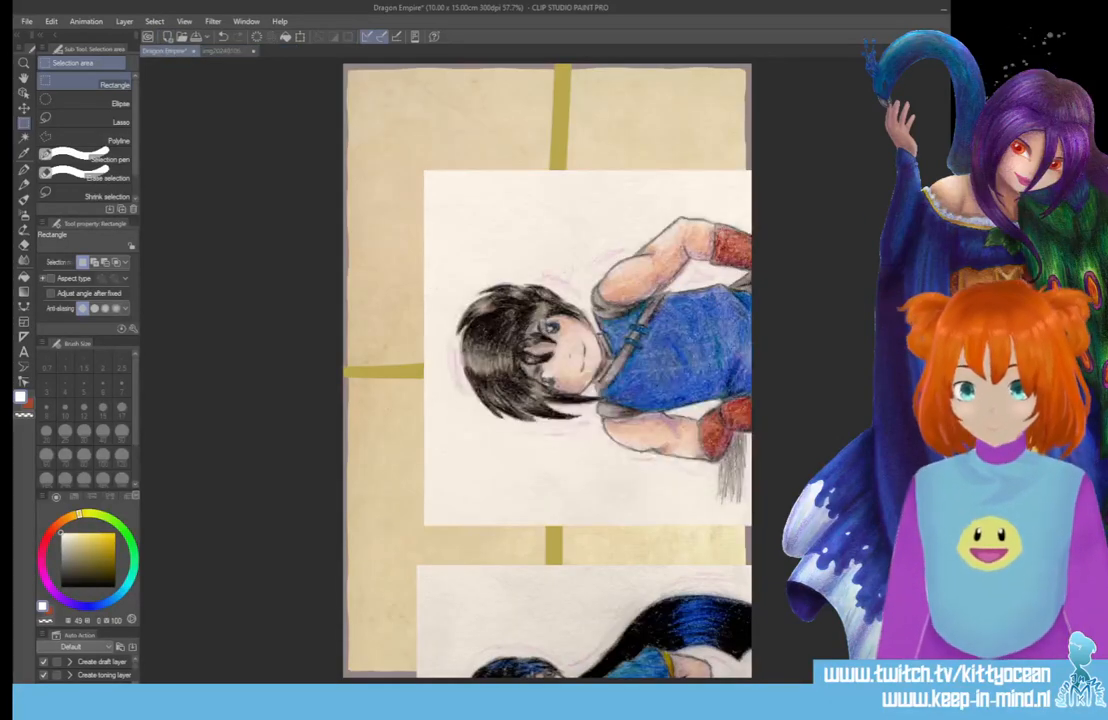
{"action": "left_click", "coordinate": [240, 51]}
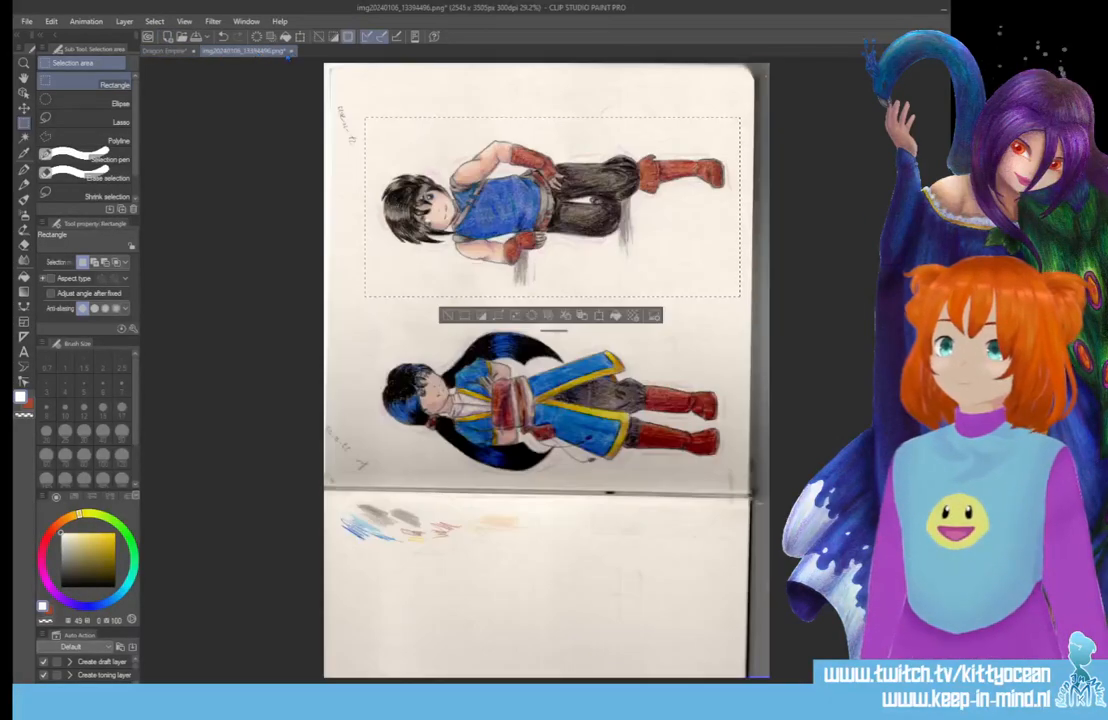
{"action": "left_click", "coordinate": [291, 51]}
{"action": "left_click", "coordinate": [521, 263]}
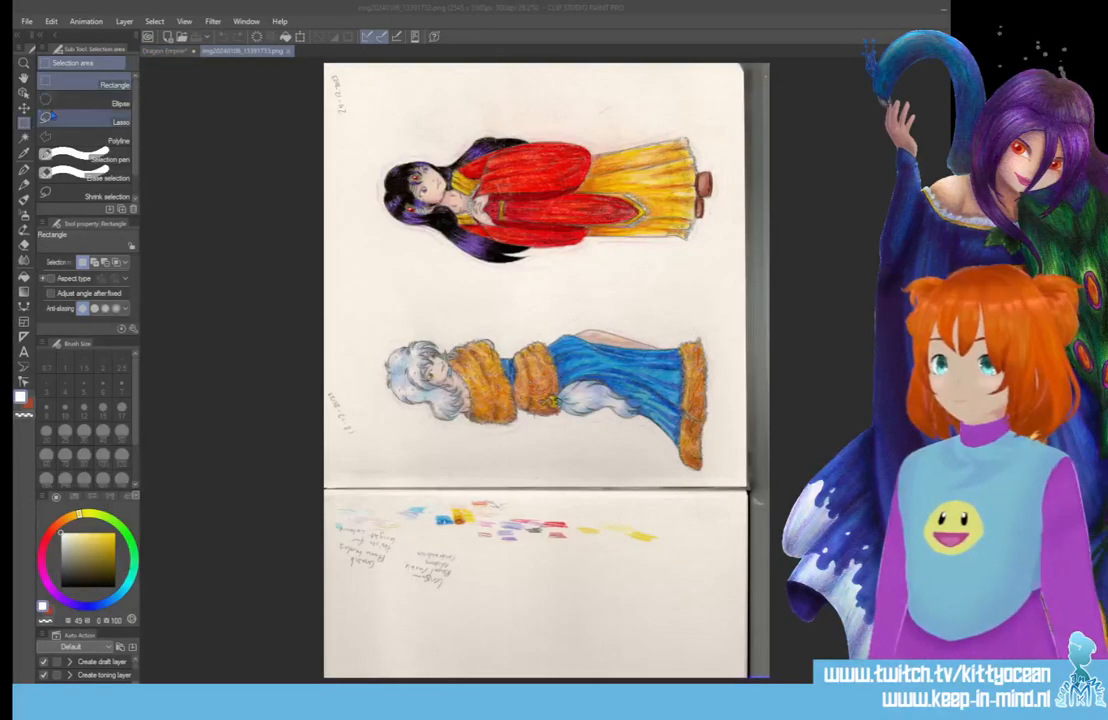
- Copy the figure in the red and yellow robe from img20240106_13391733.png into Dragon Empire and close the scan without saving
{"action": "left_click_drag", "start_coordinate": [362, 117], "coordinate": [742, 282]}
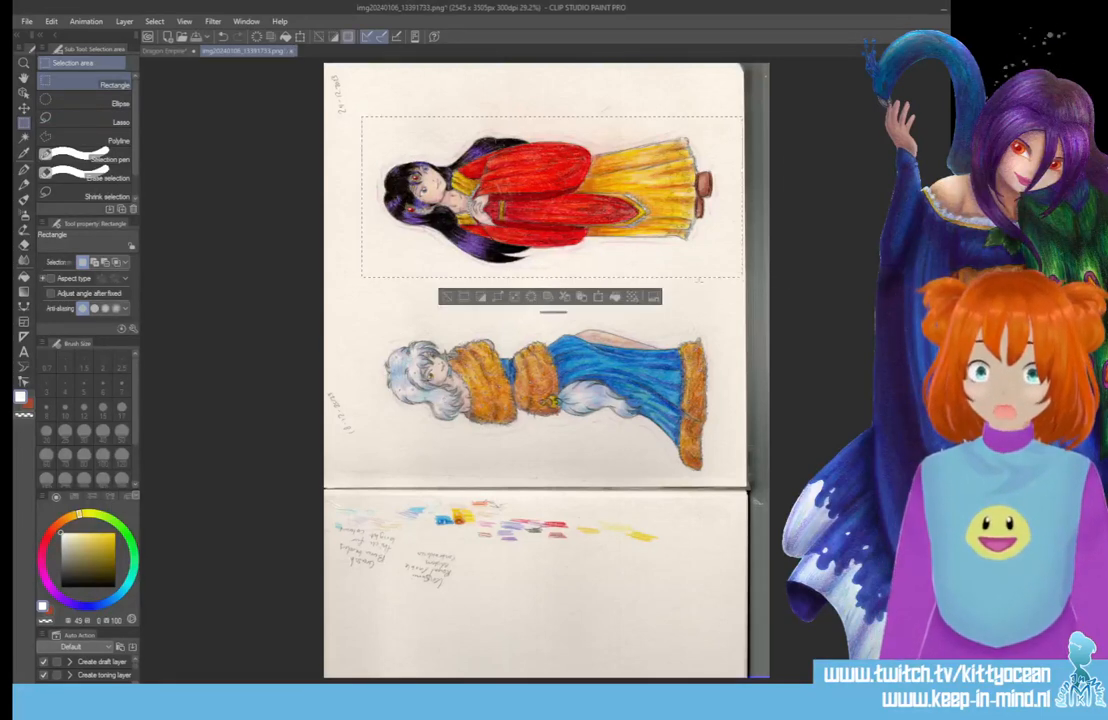
{"action": "left_click", "coordinate": [163, 50]}
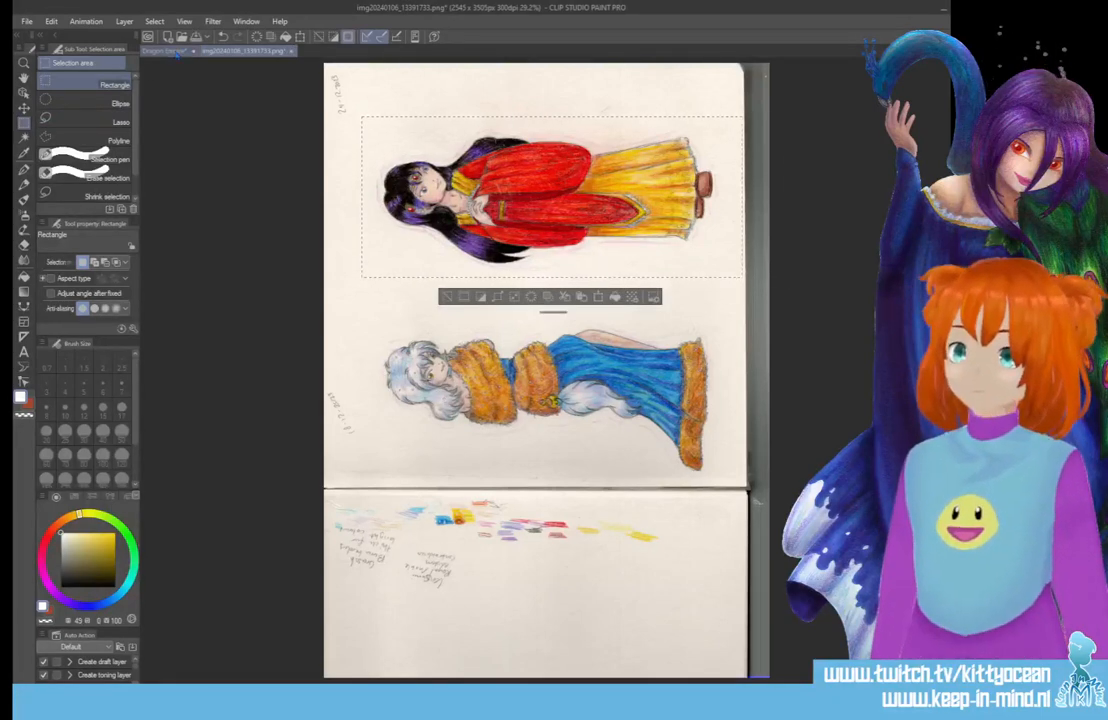
{"action": "key", "text": "ctrl+v"}
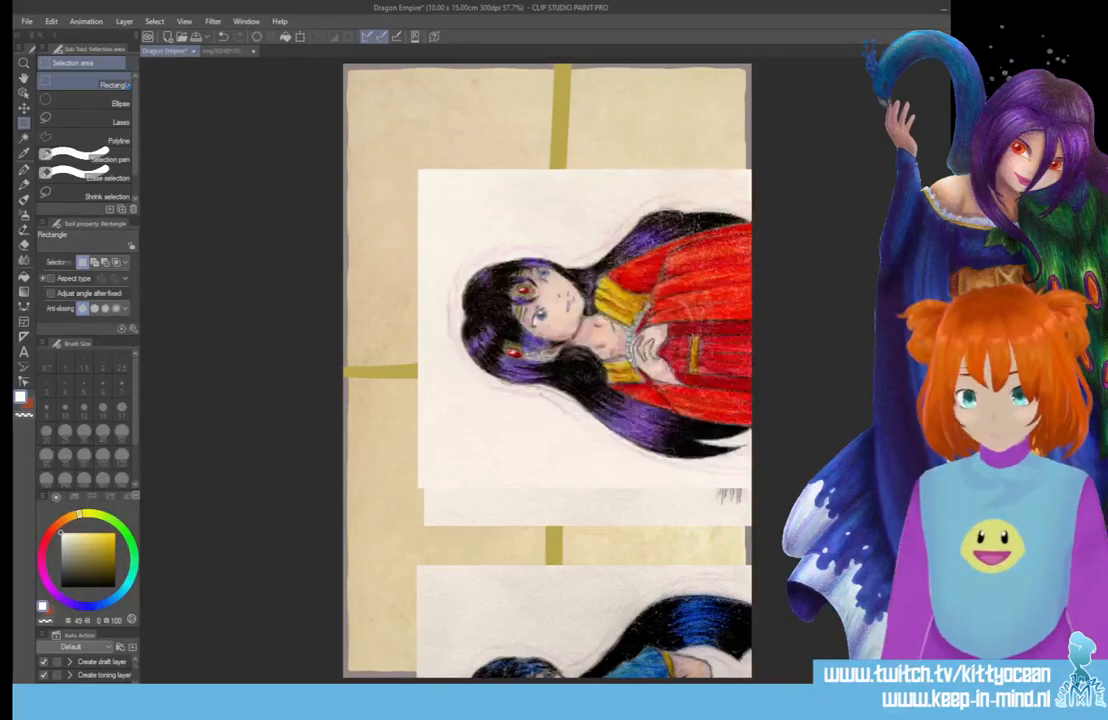
{"action": "left_click", "coordinate": [225, 51]}
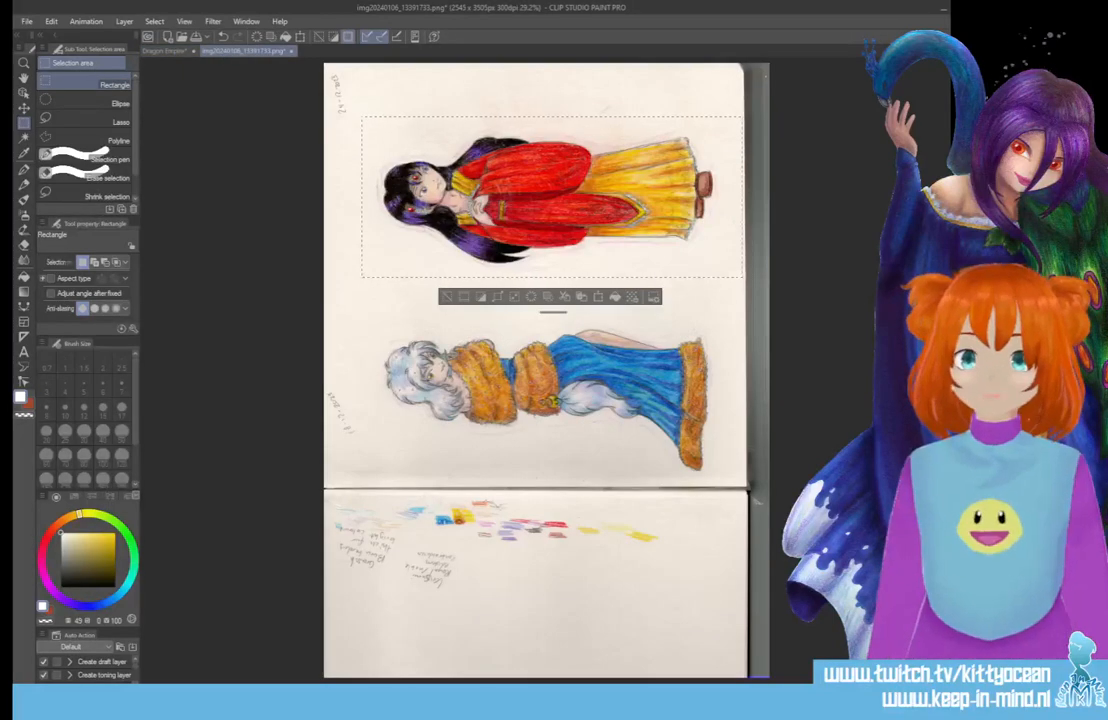
{"action": "left_click", "coordinate": [292, 51]}
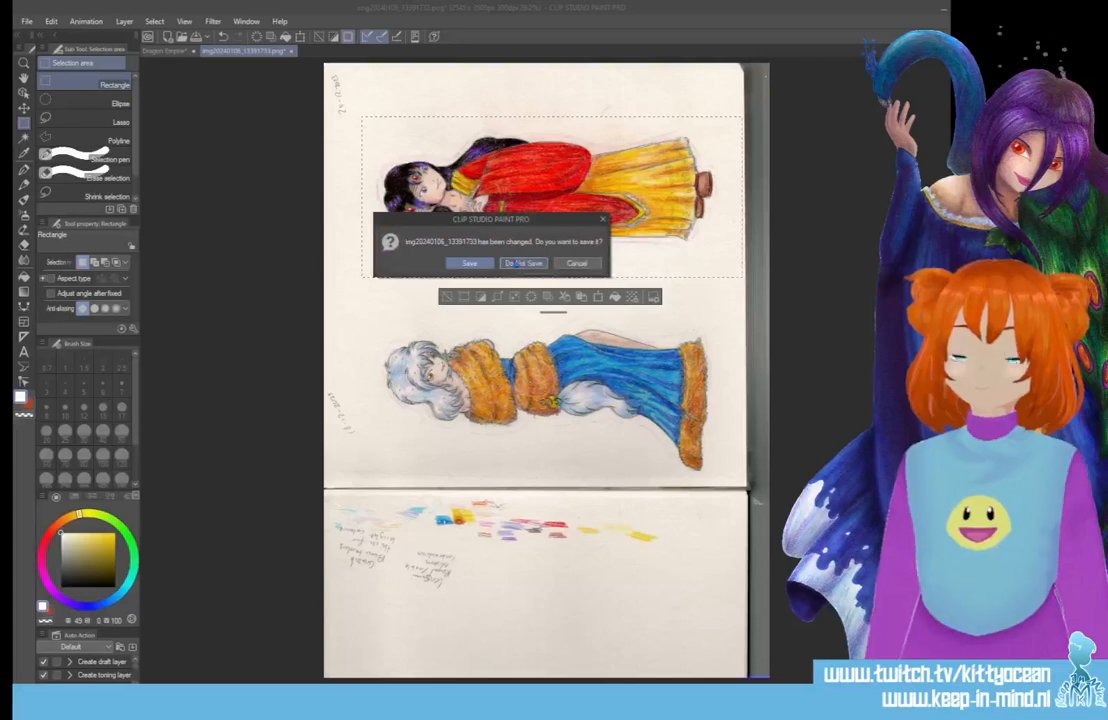
{"action": "left_click", "coordinate": [522, 262]}
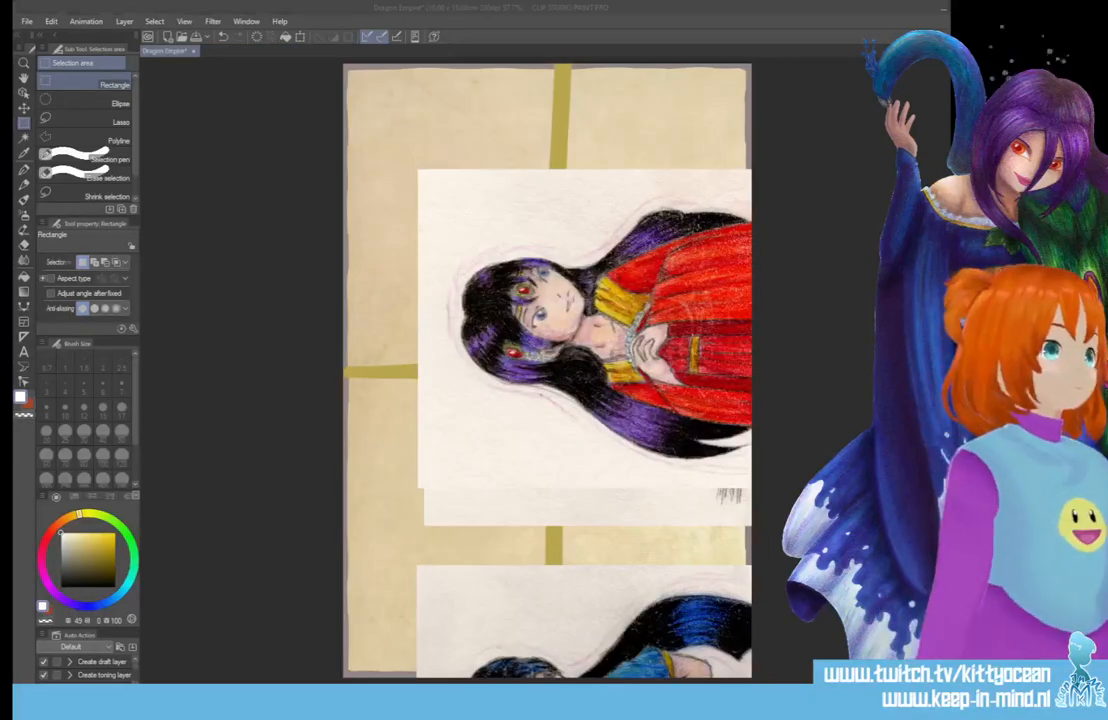
- Copy the grey-coated figure holding a red book from img20240106_13401280.png into Dragon Empire and close the scan without saving
{"action": "double_click", "coordinate": [596, 335]}
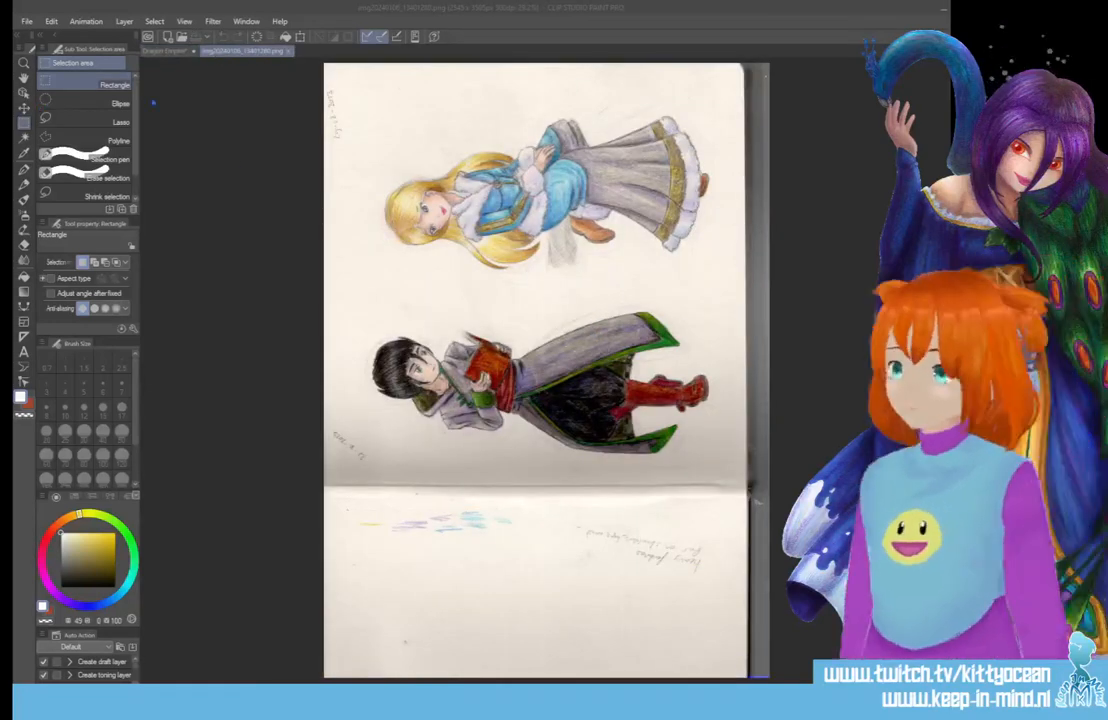
{"action": "left_click_drag", "start_coordinate": [346, 301], "coordinate": [735, 466]}
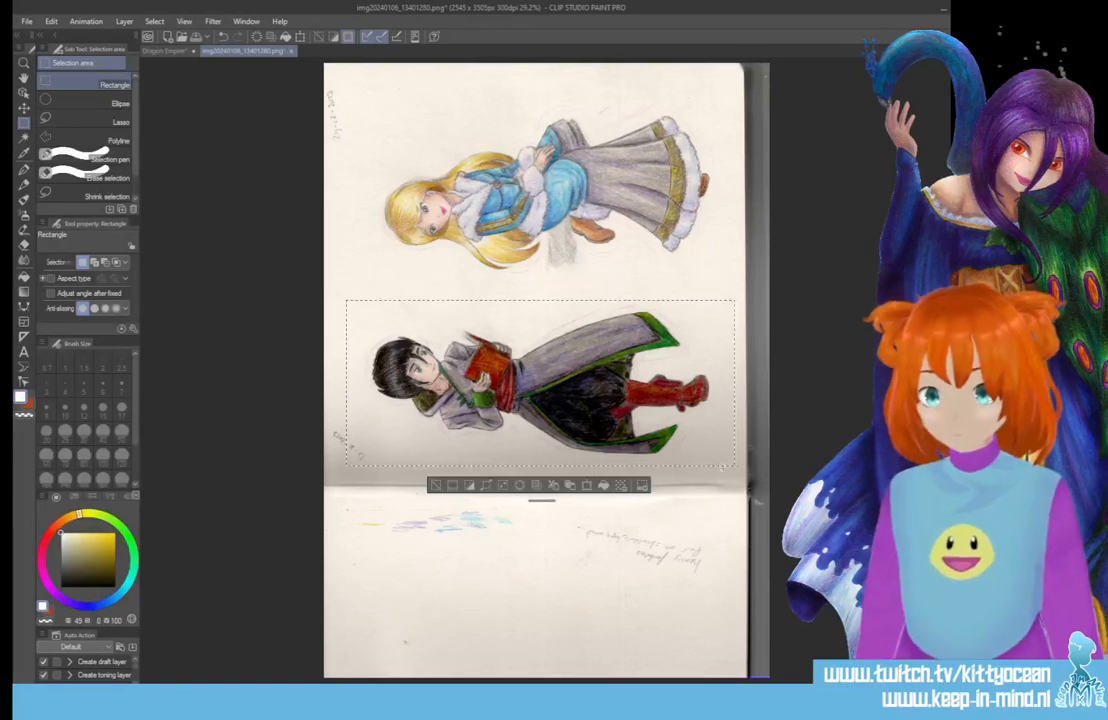
{"action": "left_click", "coordinate": [165, 50]}
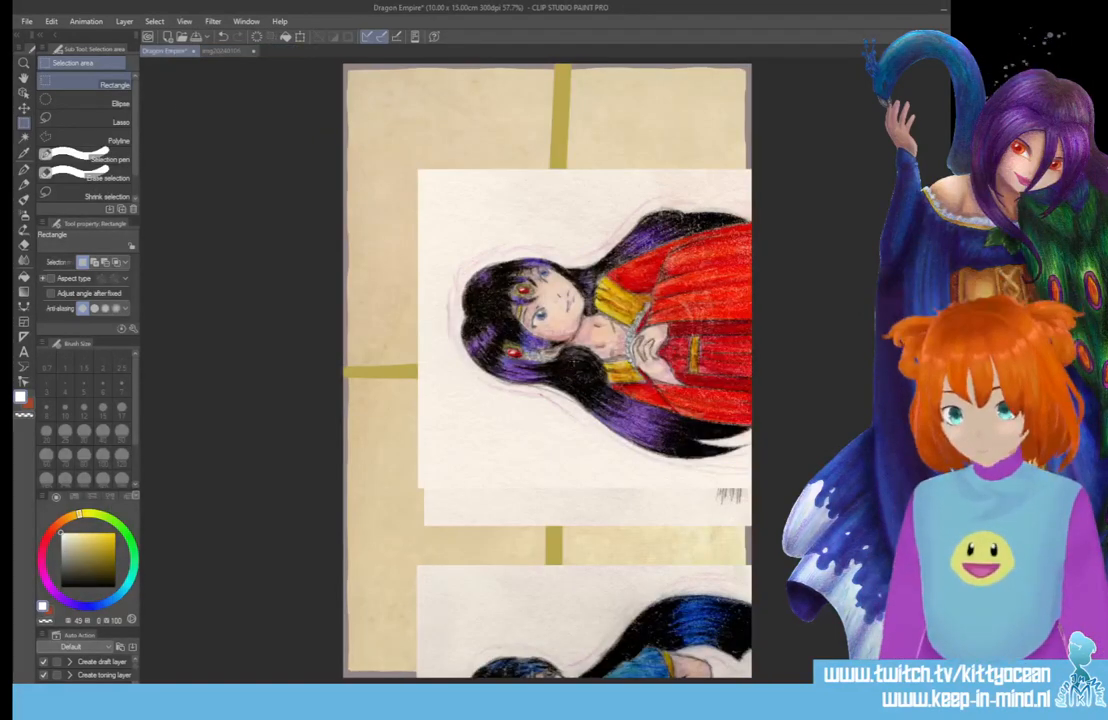
{"action": "key", "text": "ctrl+v"}
{"action": "left_click", "coordinate": [220, 50]}
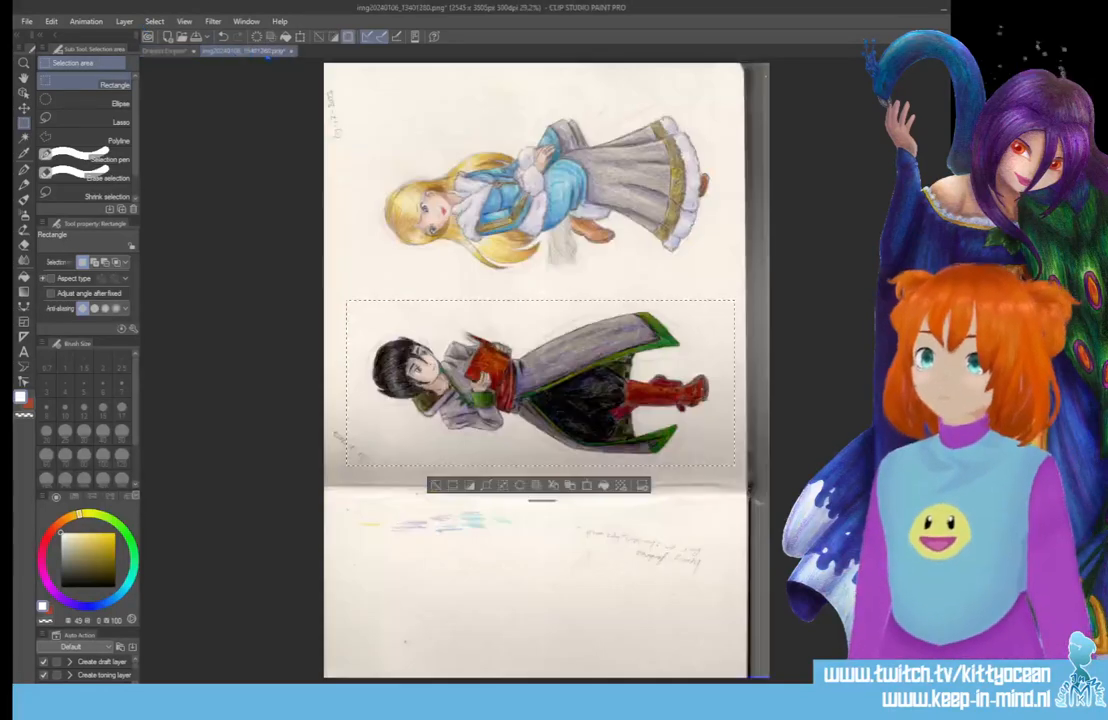
{"action": "key", "text": "ctrl+w"}
{"action": "left_click", "coordinate": [524, 263]}
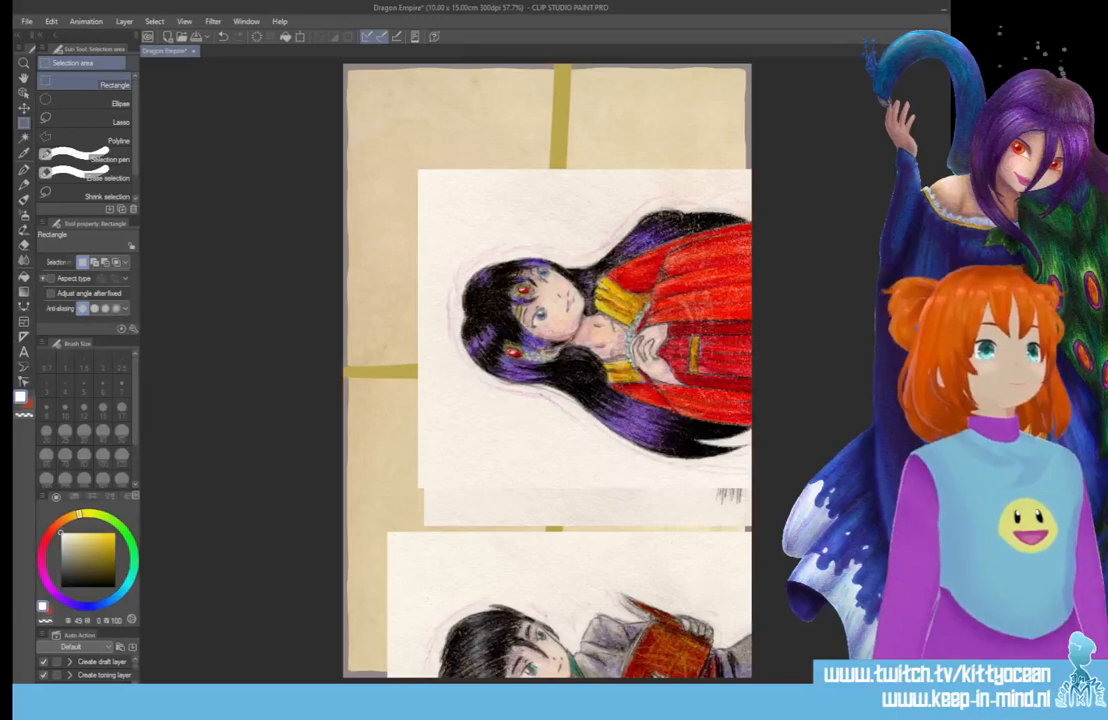
- Hide the other pasted figures so that only the red-robed figure shows above the paper and cross guide
{"action": "key", "text": "ctrl+v"}
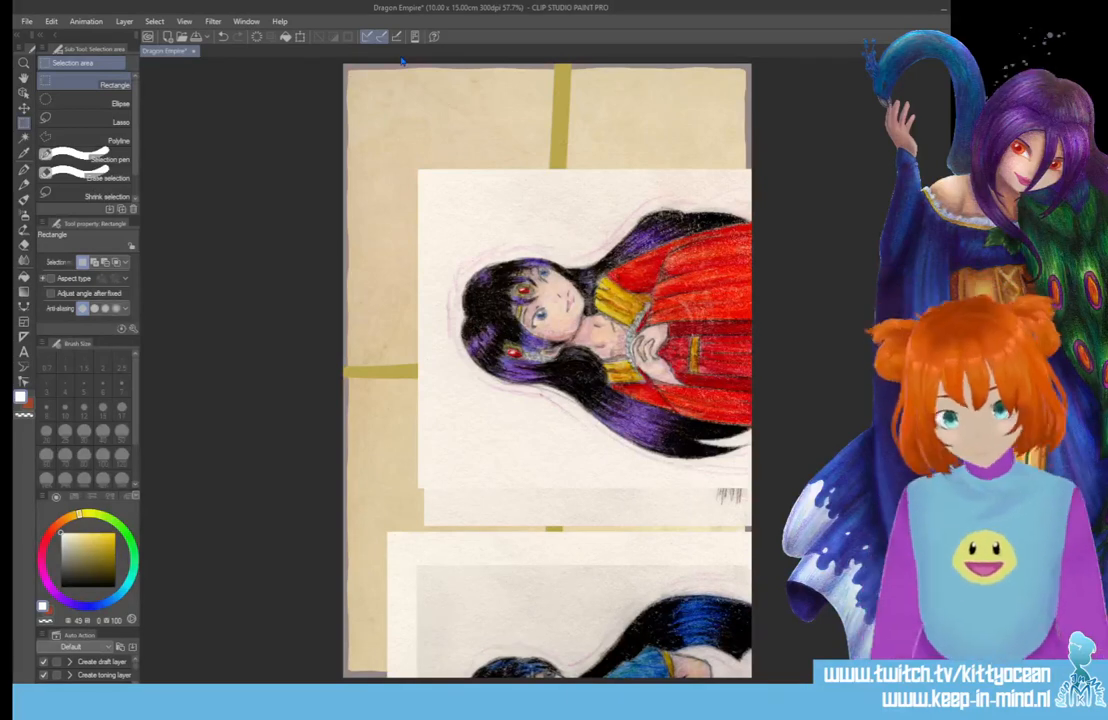
{"action": "key", "text": "ctrl+minus"}
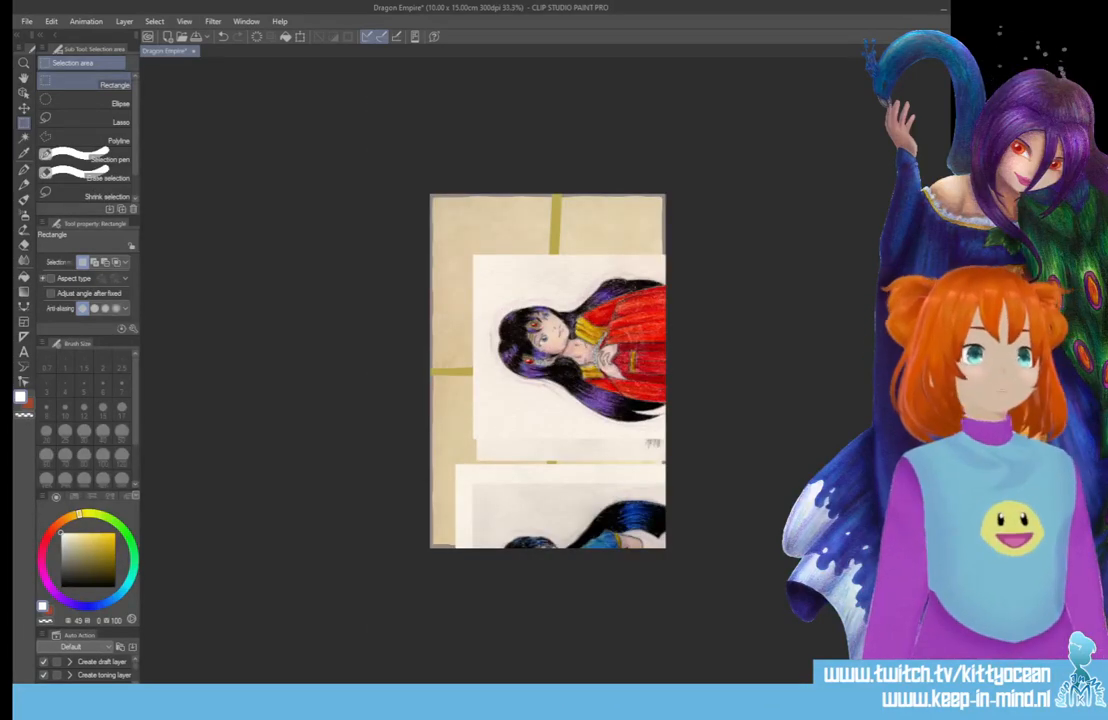
{"action": "key", "text": "ctrl+z"}
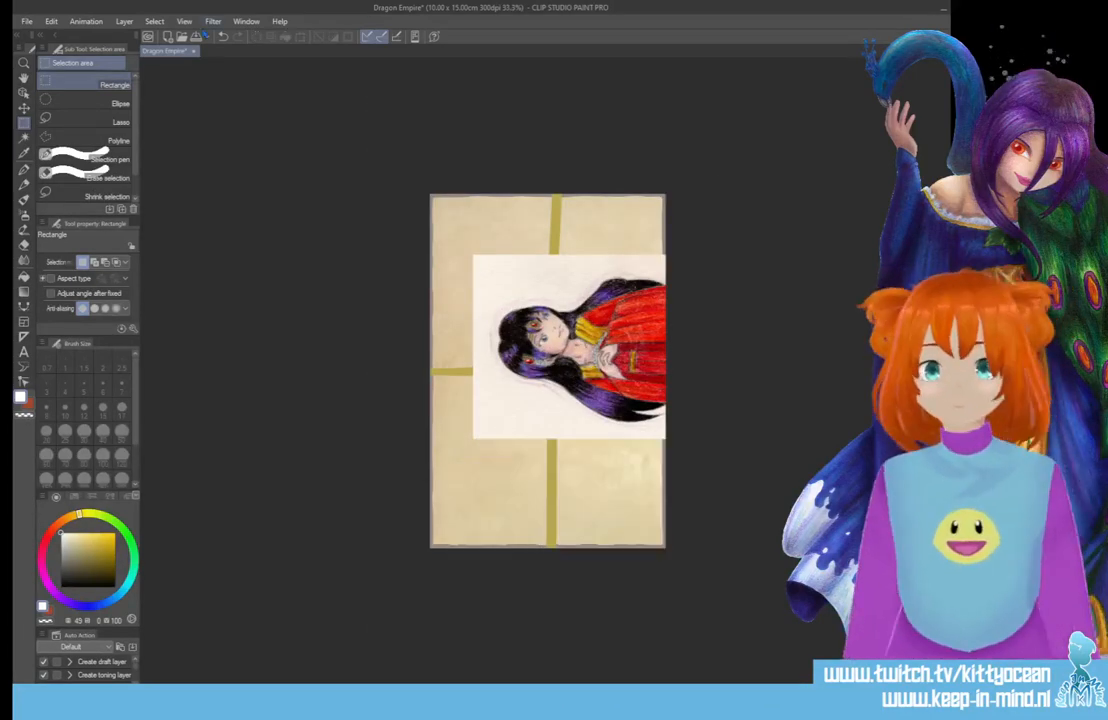
- Rotate the red-robed figure 90° clockwise so it stands upright and scale it down proportionally
{"action": "left_click", "coordinate": [24, 108]}
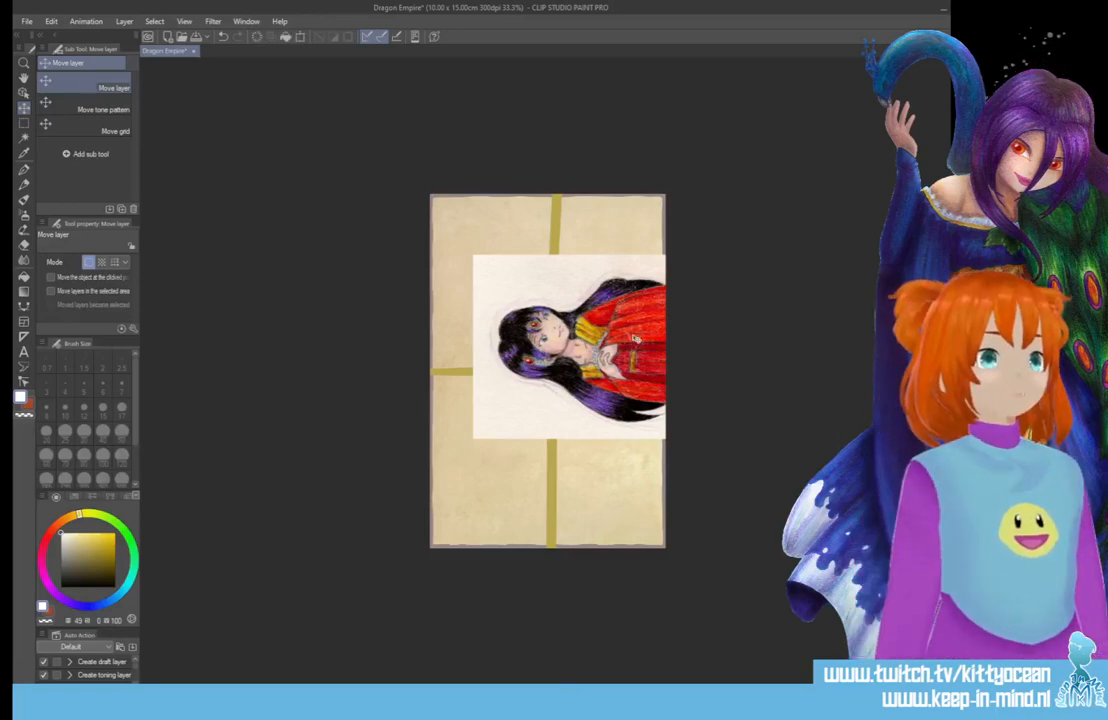
{"action": "key", "text": "ctrl+t"}
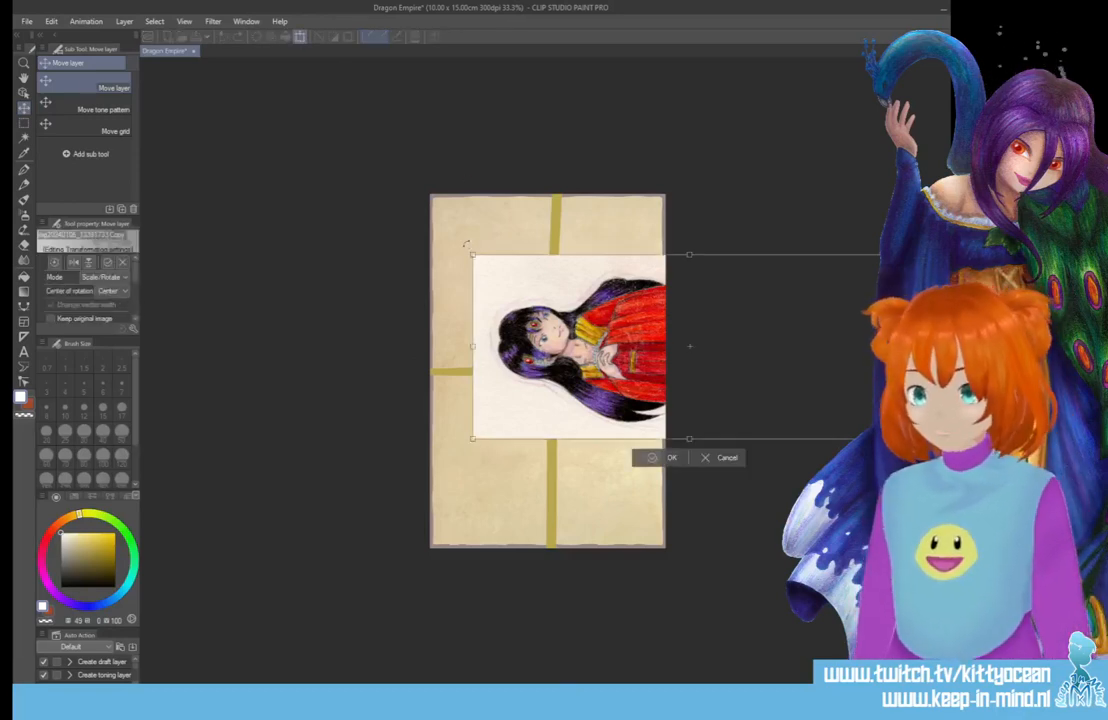
{"action": "left_click_drag", "start_coordinate": [466, 242], "coordinate": [740, 238]}
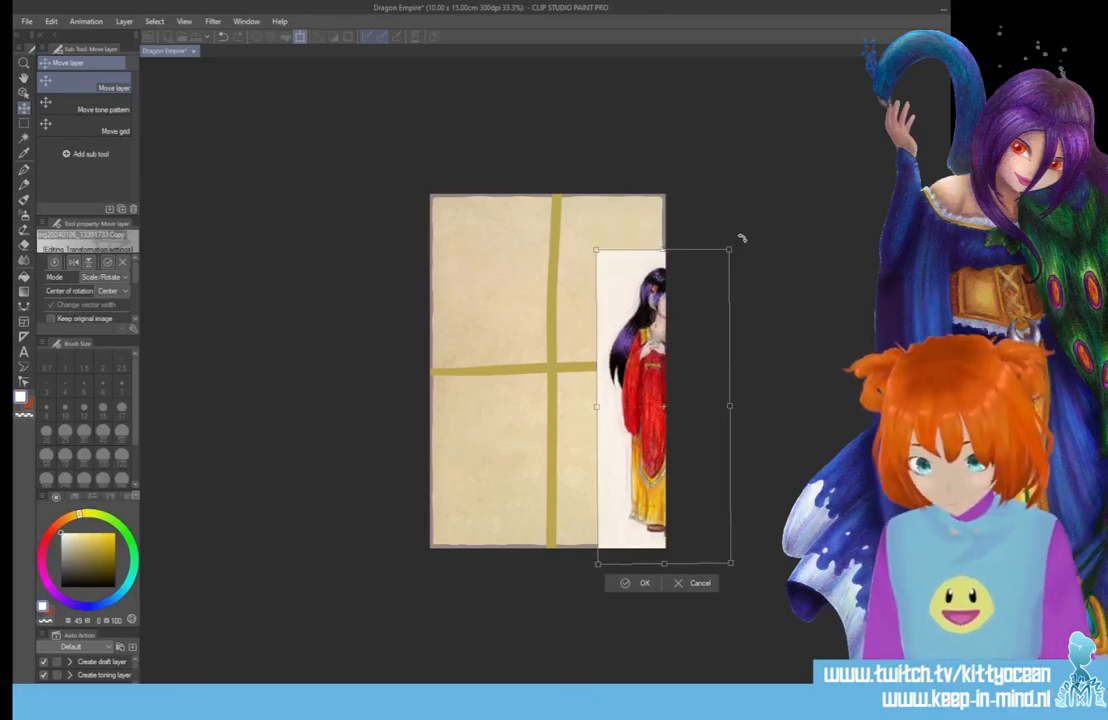
{"action": "left_click_drag", "start_coordinate": [729, 250], "coordinate": [684, 315]}
{"action": "left_click_drag", "start_coordinate": [679, 395], "coordinate": [663, 390]}
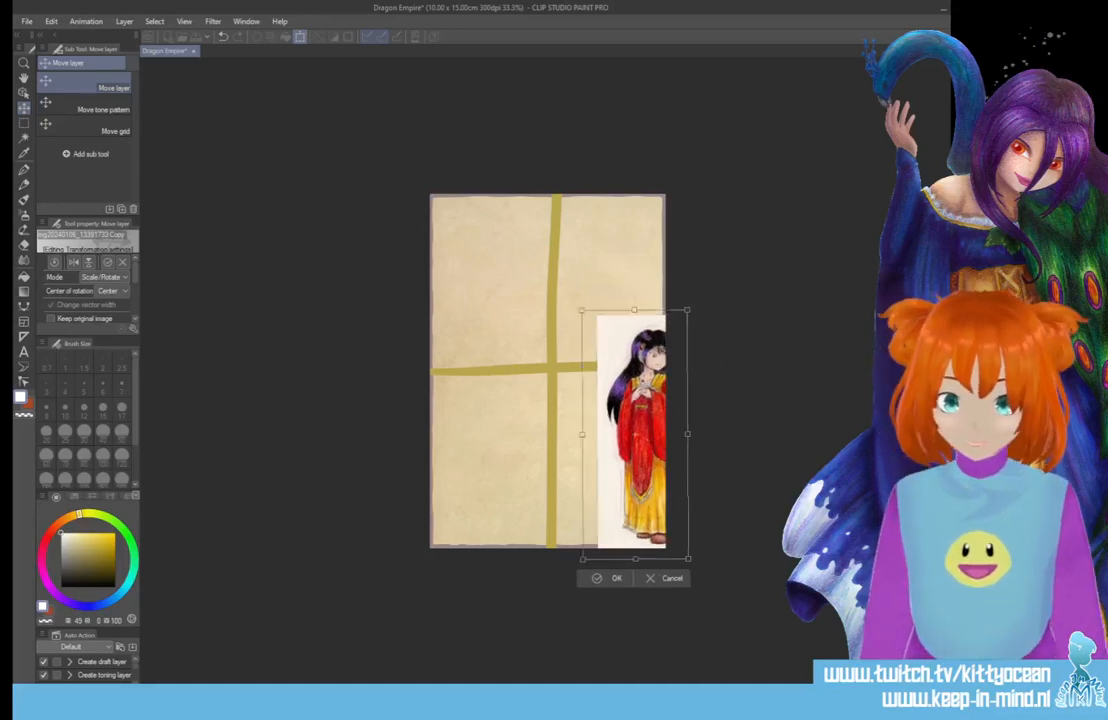
- Shrink the red-robed figure to fit one quadrant of the guide, place it in the lower-left quadrant and apply the transformation
{"action": "left_click_drag", "start_coordinate": [632, 440], "coordinate": [494, 331]}
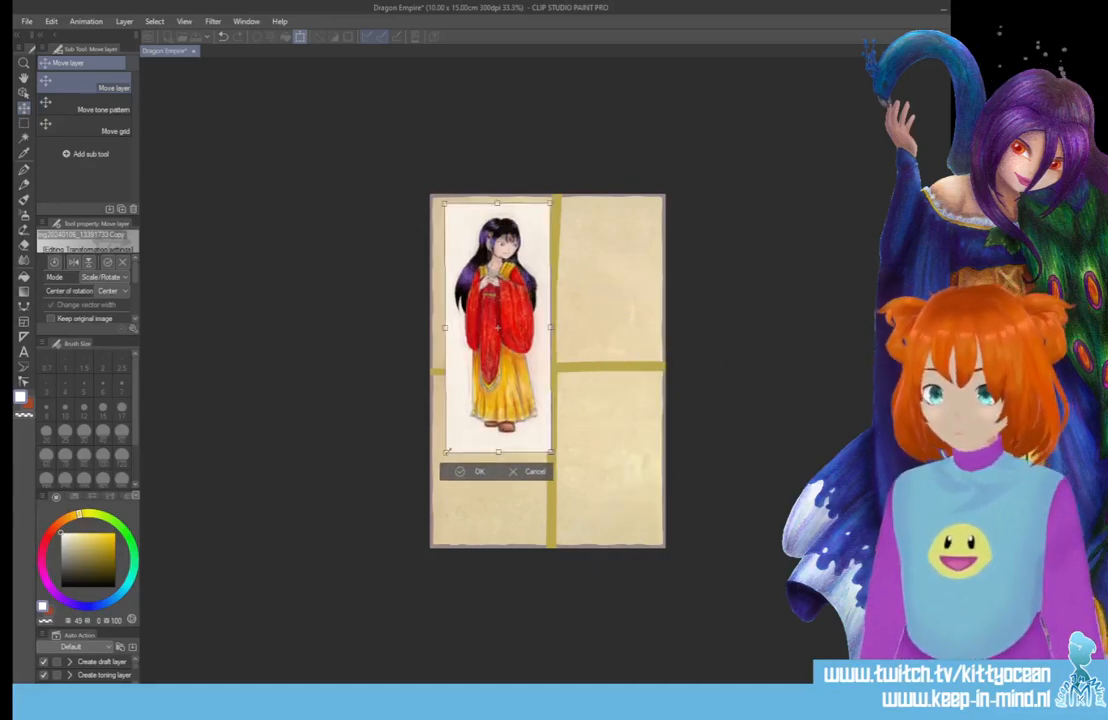
{"action": "left_click_drag", "start_coordinate": [446, 451], "coordinate": [473, 386]}
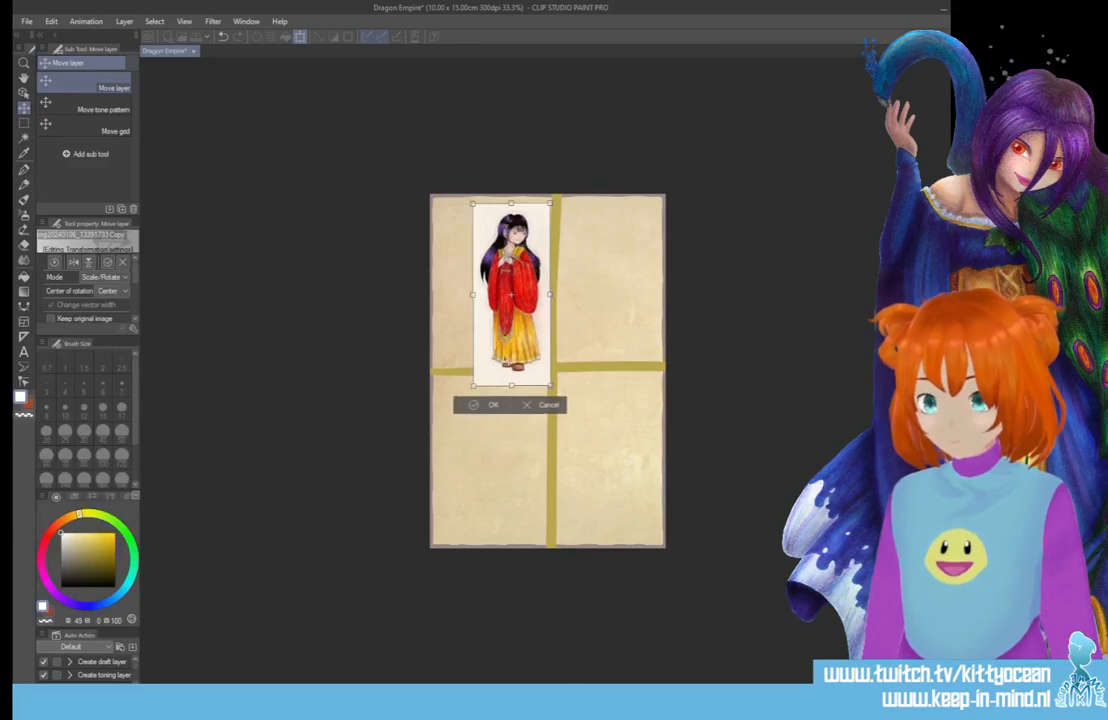
{"action": "left_click_drag", "start_coordinate": [529, 331], "coordinate": [513, 331]}
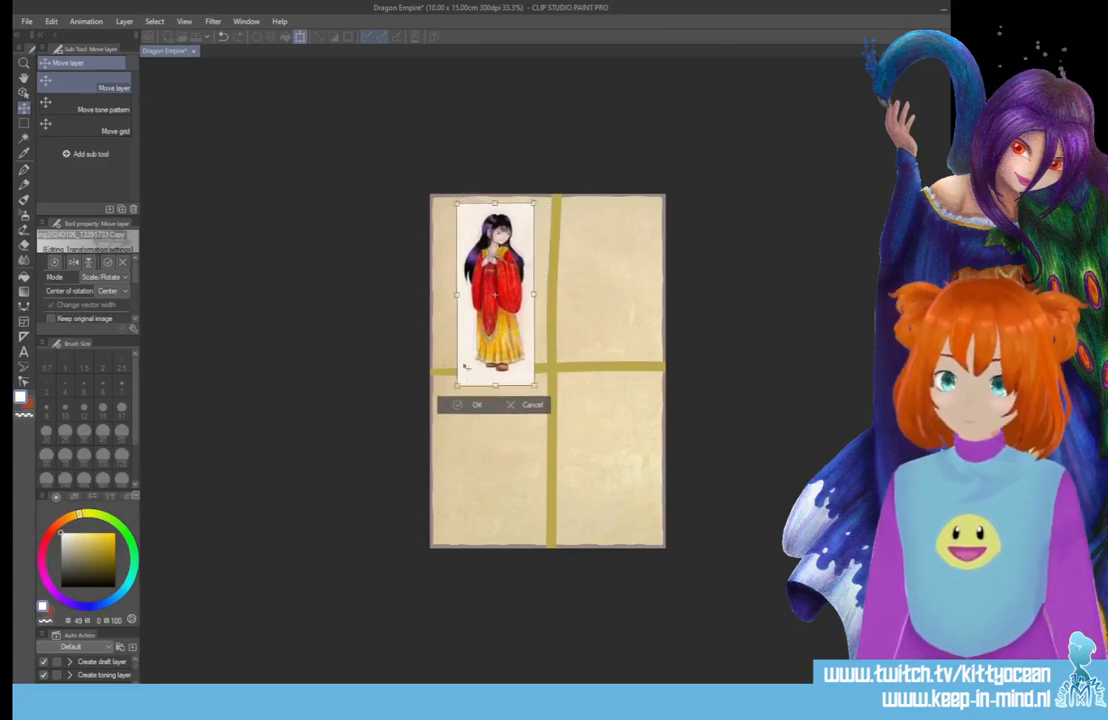
{"action": "left_click_drag", "start_coordinate": [466, 387], "coordinate": [462, 378]}
{"action": "left_click_drag", "start_coordinate": [506, 329], "coordinate": [508, 469]}
{"action": "key", "text": "Return"}
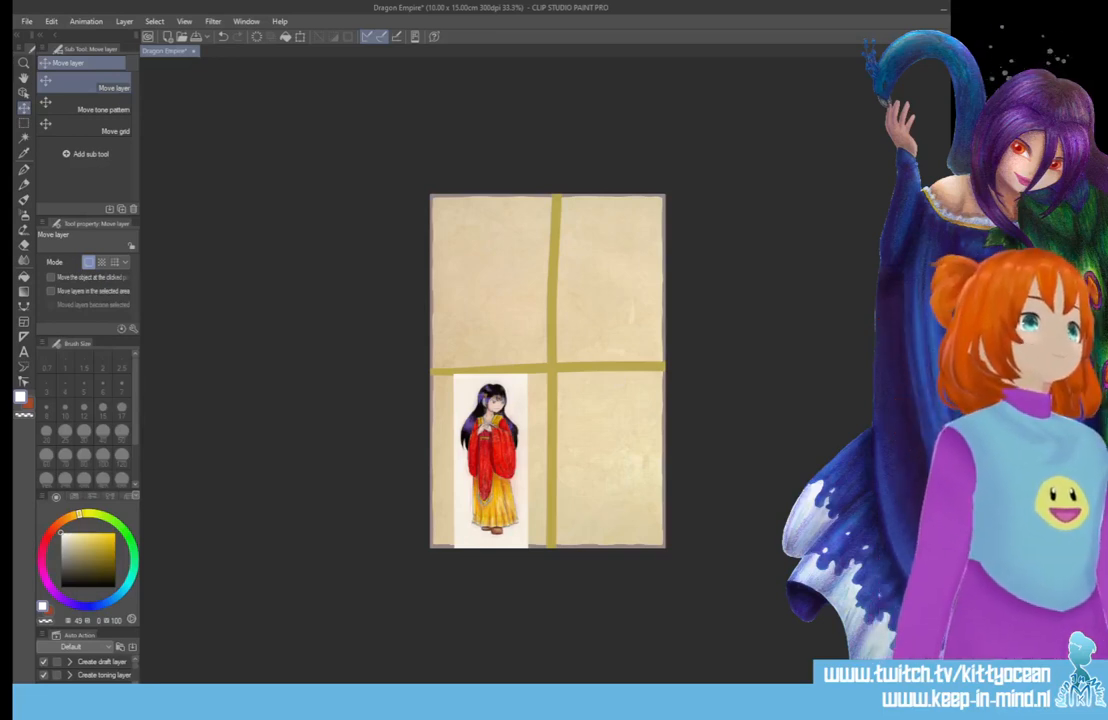
- Show the pasted figure in the sleeveless blue tunic again on the Dragon Empire canvas
{"action": "key", "text": "ctrl+v"}
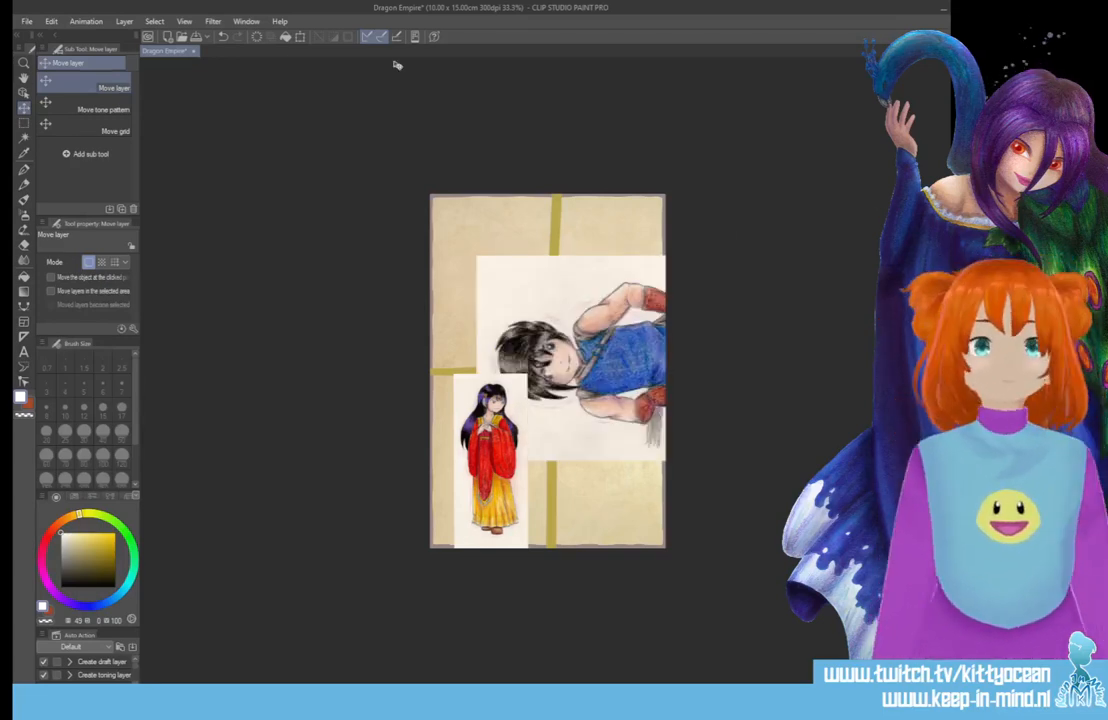
{"action": "left_click", "coordinate": [300, 36]}
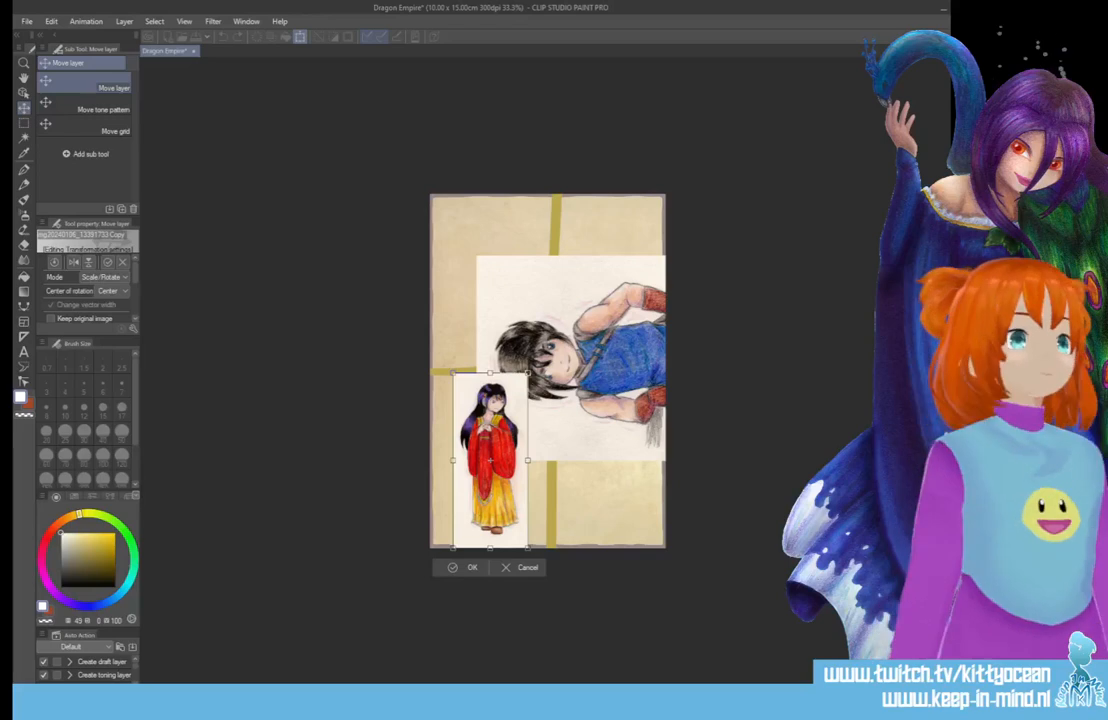
{"action": "left_click", "coordinate": [437, 263]}
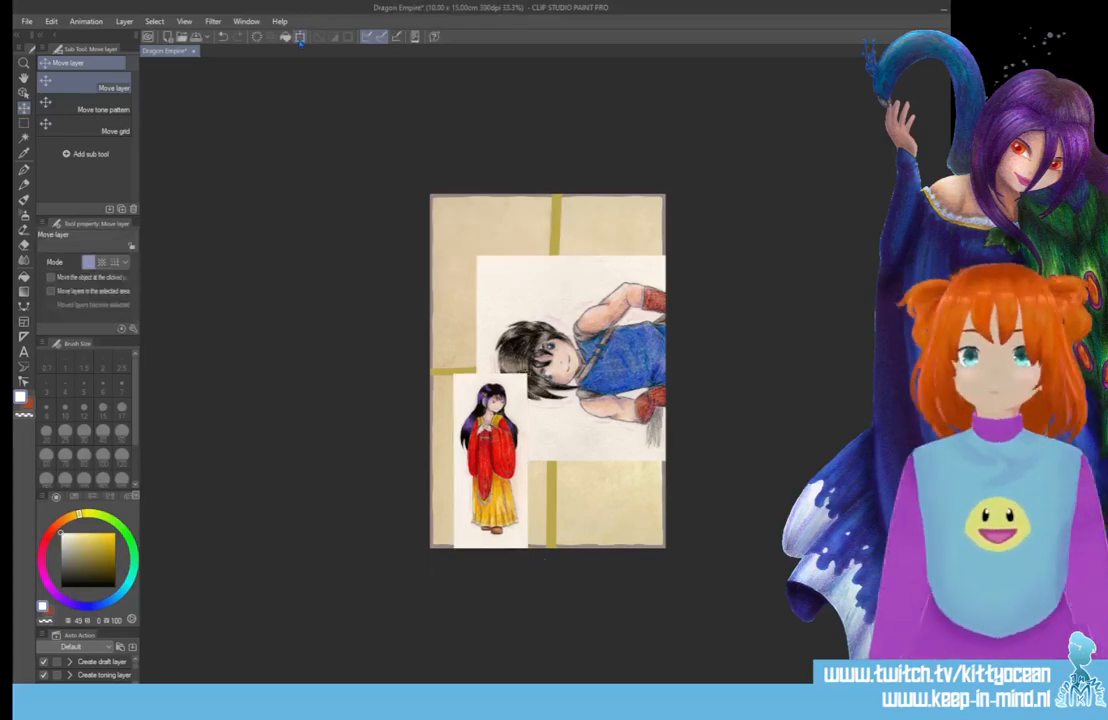
- Rotate the figure in the sleeveless blue tunic 90° clockwise so it stands upright, shrink it and move it to the canvas's upper right
{"action": "key", "text": "ctrl+t"}
{"action": "left_click_drag", "start_coordinate": [465, 256], "coordinate": [769, 178]}
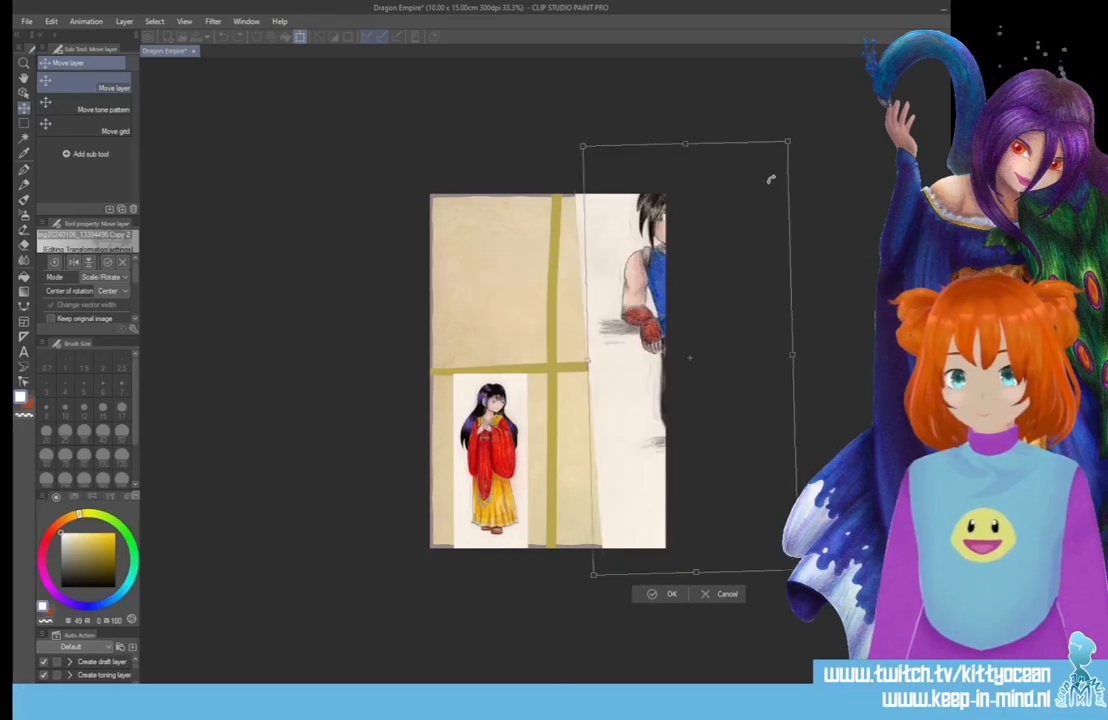
{"action": "left_click_drag", "start_coordinate": [774, 182], "coordinate": [644, 327]}
{"action": "left_click_drag", "start_coordinate": [643, 421], "coordinate": [603, 290]}
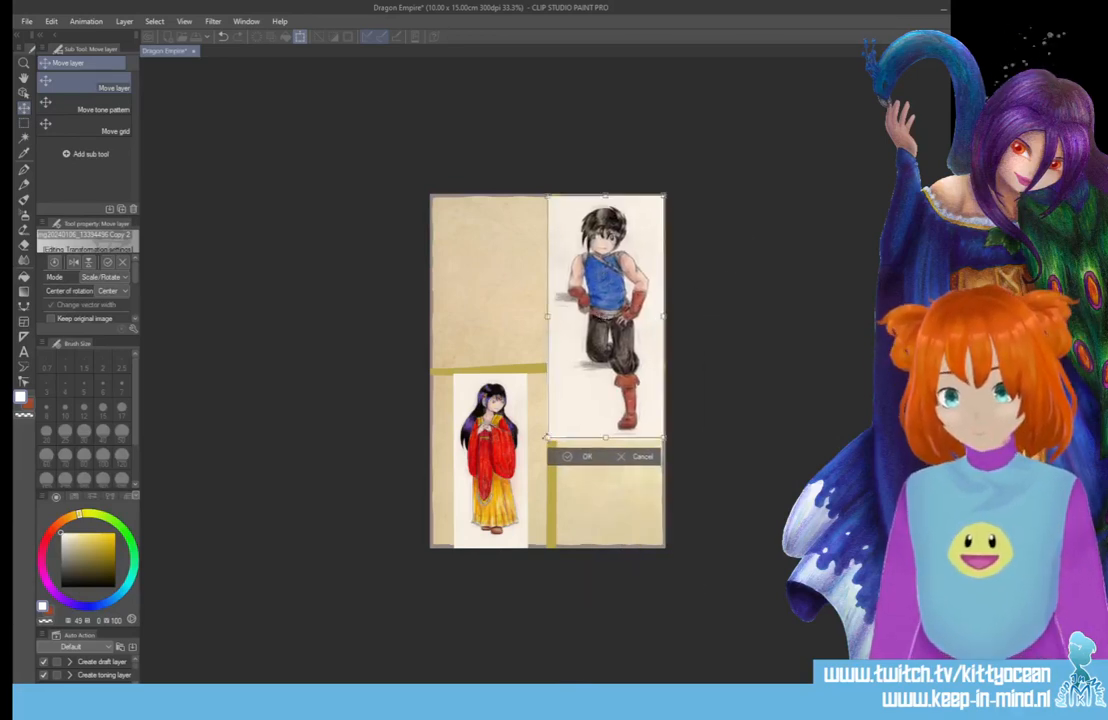
- Shrink the sleeveless-tunic figure further to fit the upper-right quadrant of the guide and apply the transformation
{"action": "left_click_drag", "start_coordinate": [548, 440], "coordinate": [575, 378]}
{"action": "left_click_drag", "start_coordinate": [625, 319], "coordinate": [595, 331]}
{"action": "left_click_drag", "start_coordinate": [551, 392], "coordinate": [561, 371]}
{"action": "left_click_drag", "start_coordinate": [623, 337], "coordinate": [617, 334]}
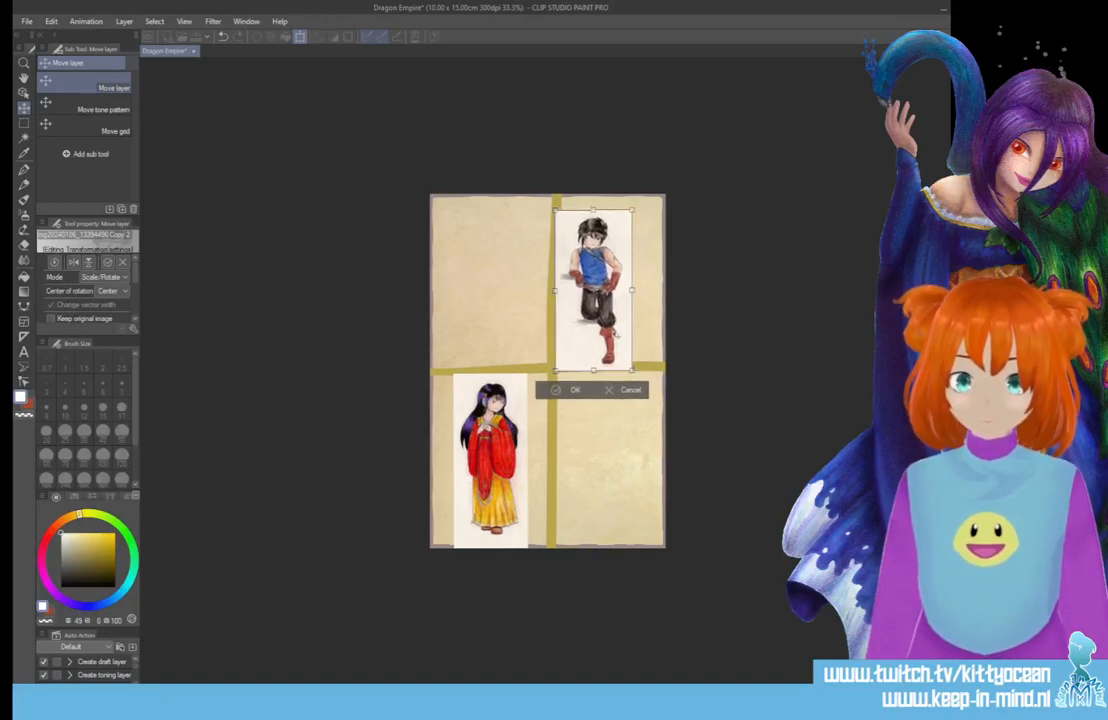
{"action": "key", "text": "Return"}
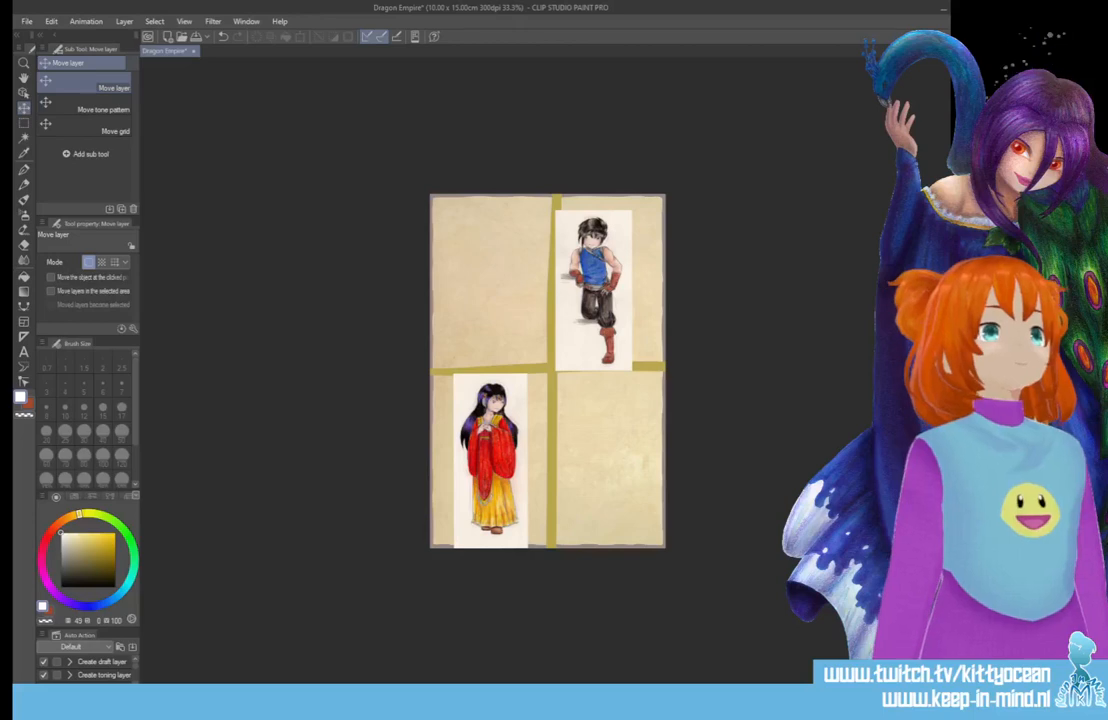
- Show the figure in the long blue coat, rotate it upright, and scale it proportionally into the upper-left quadrant of the guide
{"action": "key", "text": "ctrl+v"}
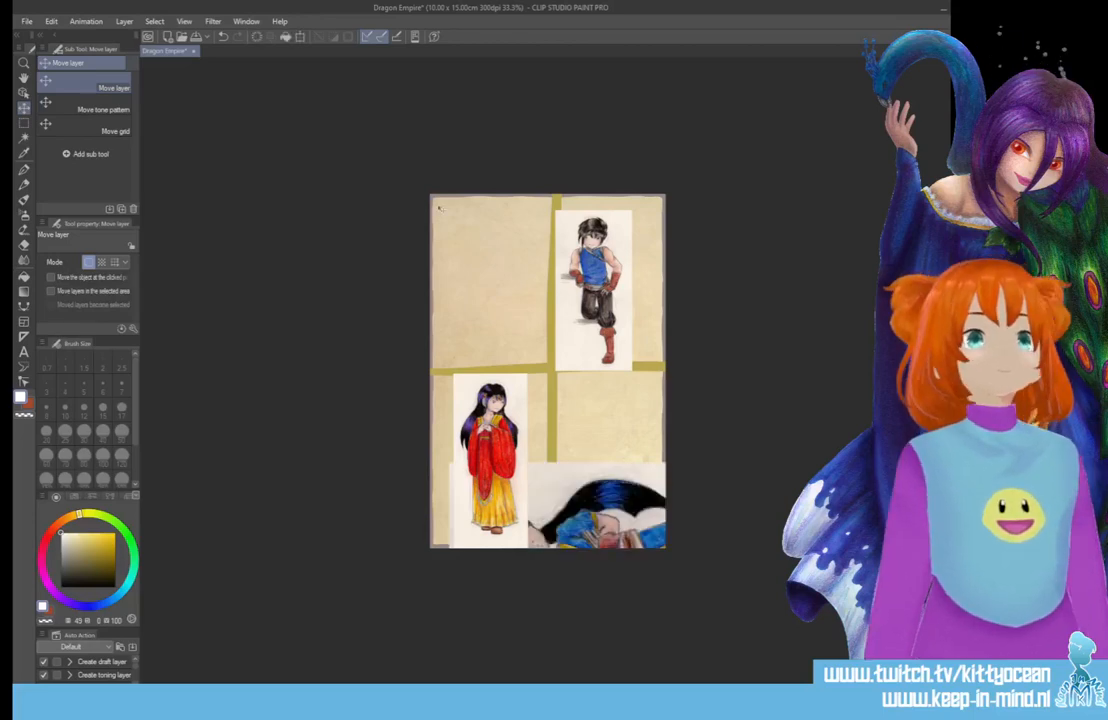
{"action": "left_click", "coordinate": [300, 38]}
{"action": "left_click_drag", "start_coordinate": [438, 450], "coordinate": [781, 304]}
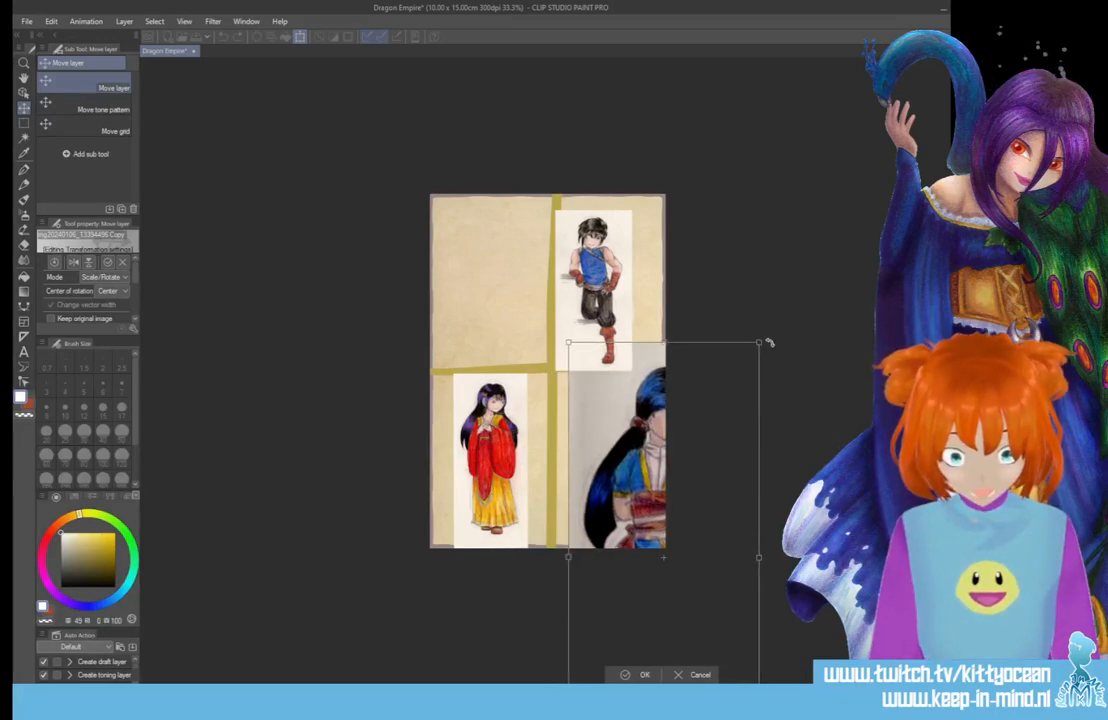
{"action": "left_click_drag", "start_coordinate": [759, 342], "coordinate": [670, 508]}
{"action": "left_click_drag", "start_coordinate": [655, 553], "coordinate": [542, 241]}
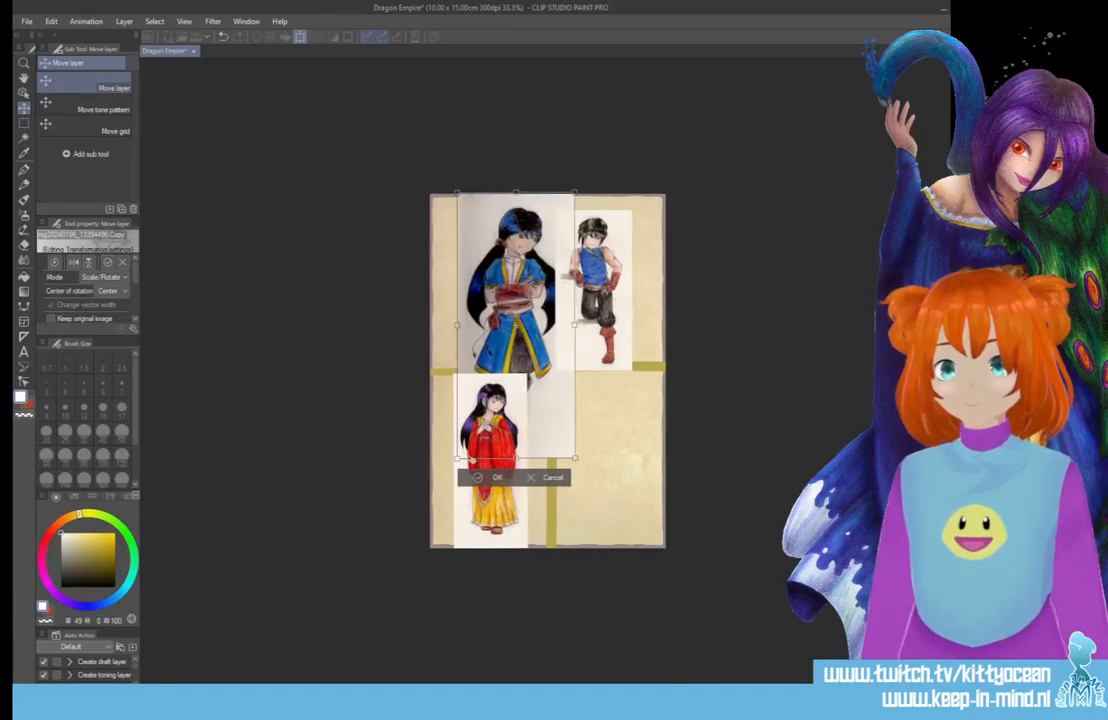
{"action": "left_click_drag", "start_coordinate": [458, 458], "coordinate": [501, 358]}
{"action": "left_click_drag", "start_coordinate": [535, 296], "coordinate": [513, 315]}
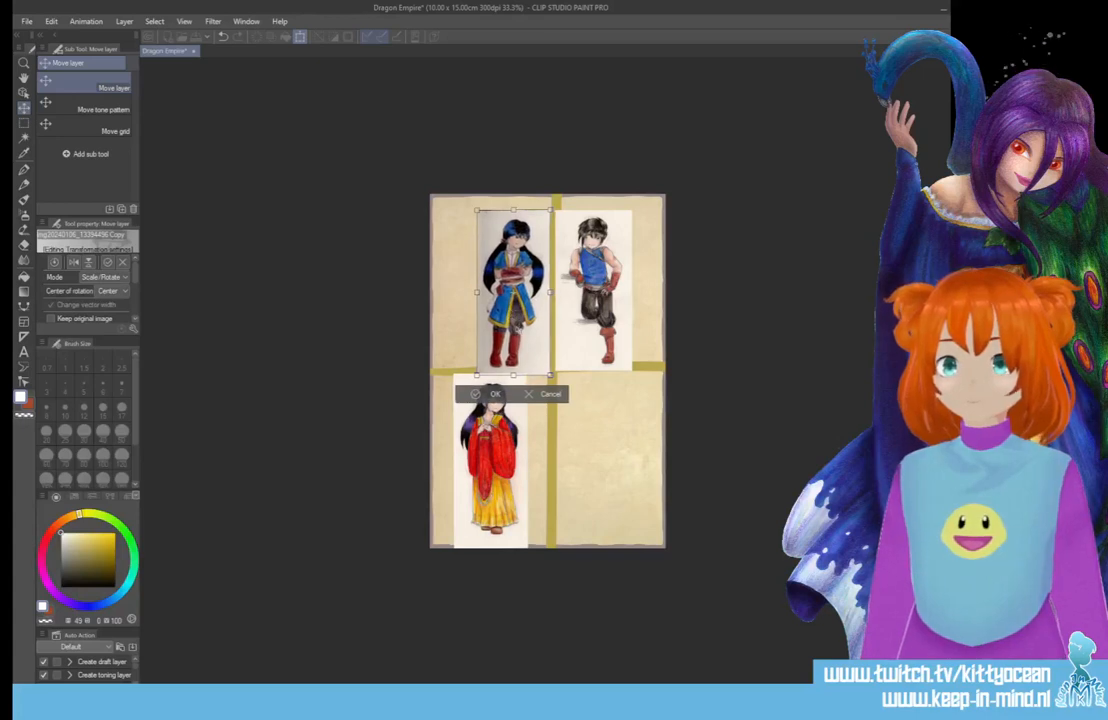
{"action": "key", "text": "Return"}
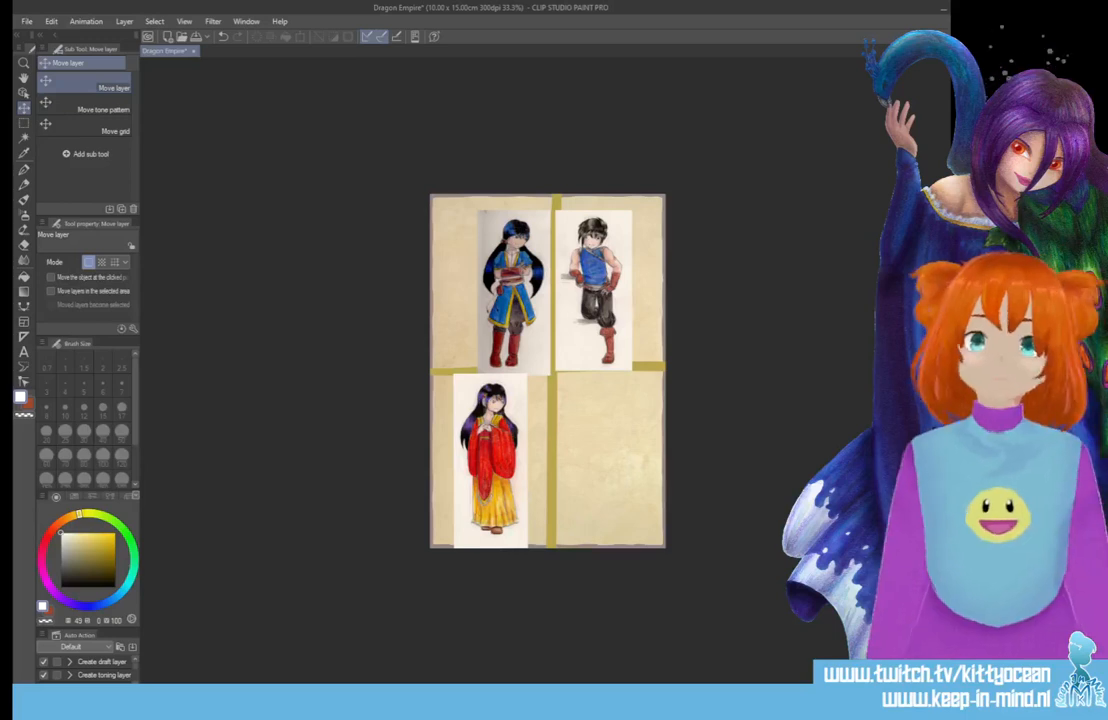
- Show the grey-robed figure with the book, rotate it upright, and scale it proportionally into the lower-right quadrant of the guide
{"action": "key", "text": "ctrl+v"}
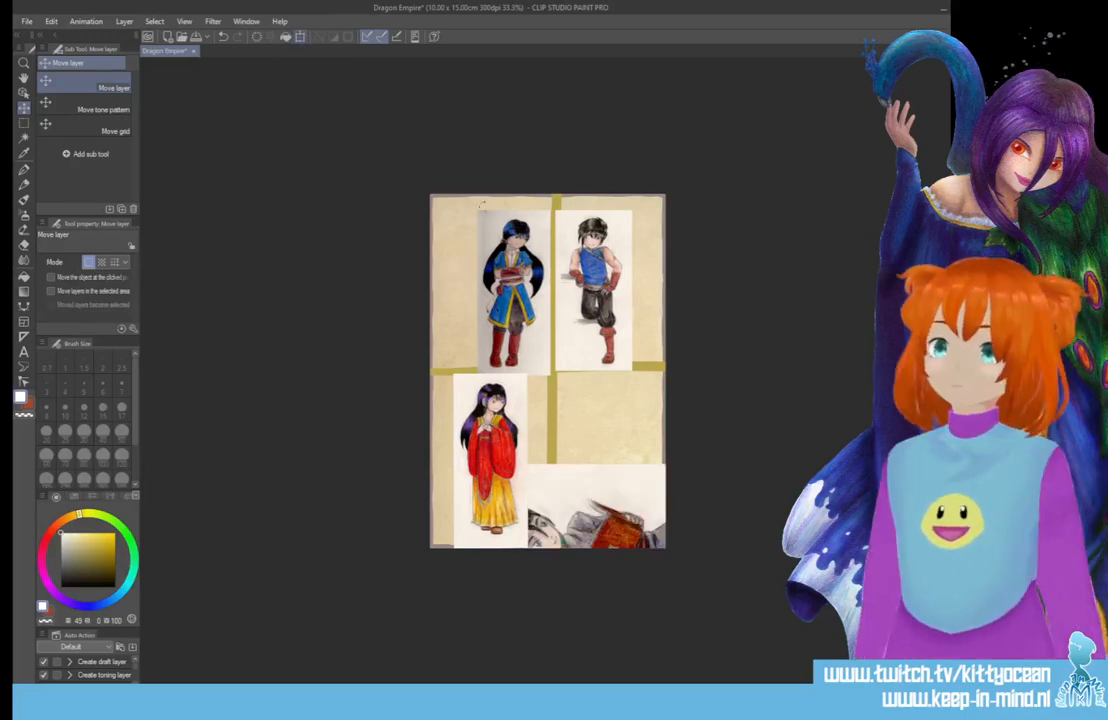
{"action": "left_click", "coordinate": [300, 37]}
{"action": "left_click_drag", "start_coordinate": [458, 457], "coordinate": [769, 336]}
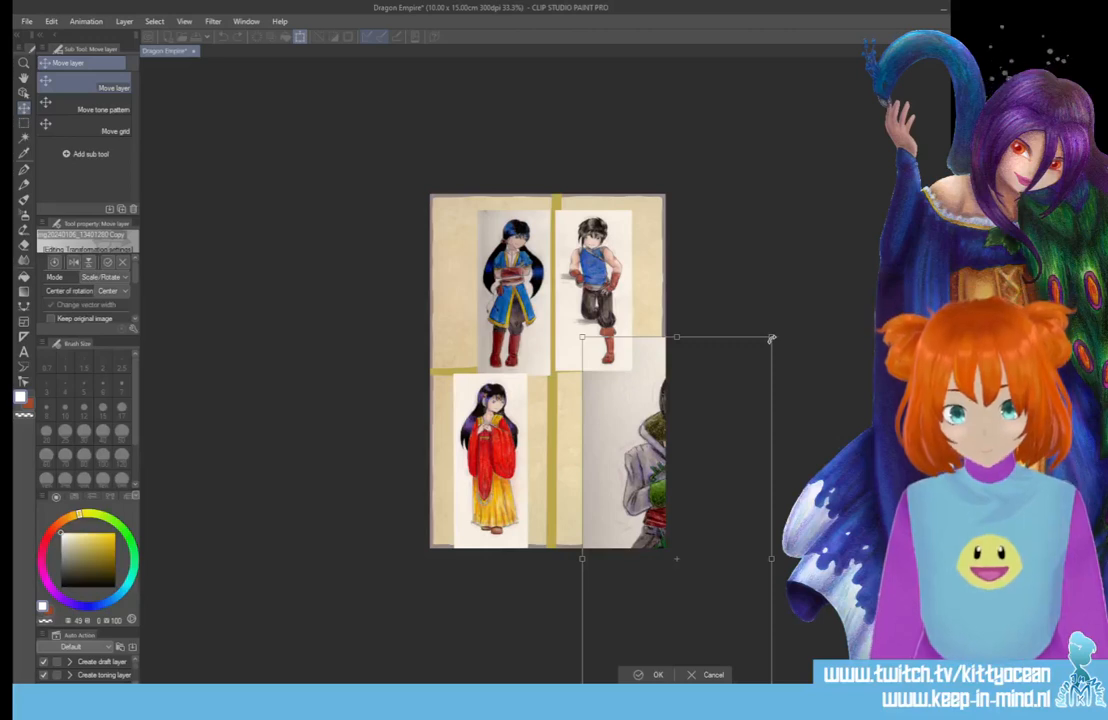
{"action": "left_click_drag", "start_coordinate": [771, 338], "coordinate": [609, 415]}
{"action": "left_click_drag", "start_coordinate": [552, 622], "coordinate": [583, 540]}
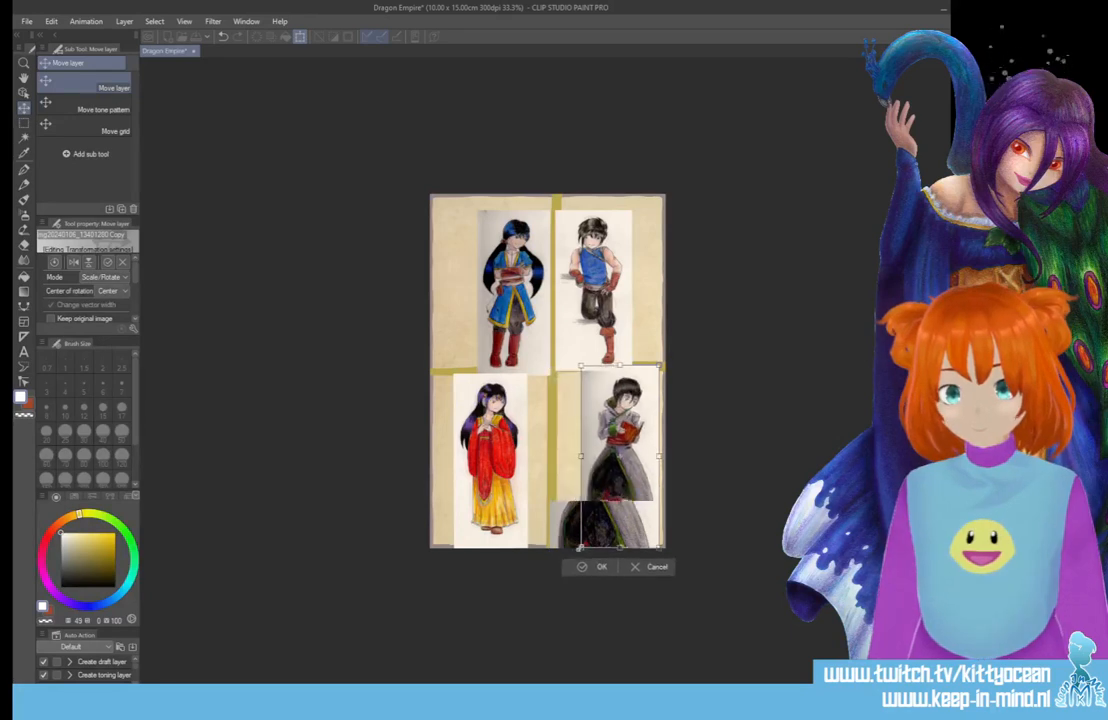
{"action": "left_click_drag", "start_coordinate": [641, 496], "coordinate": [622, 504]}
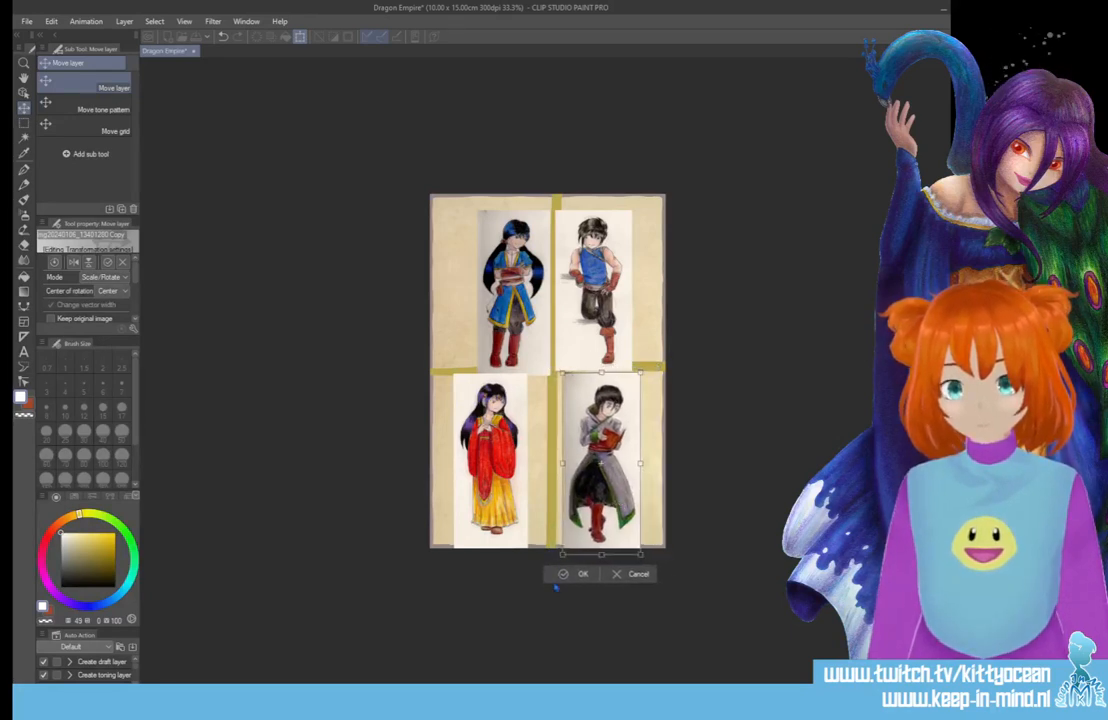
{"action": "left_click_drag", "start_coordinate": [561, 553], "coordinate": [608, 512]}
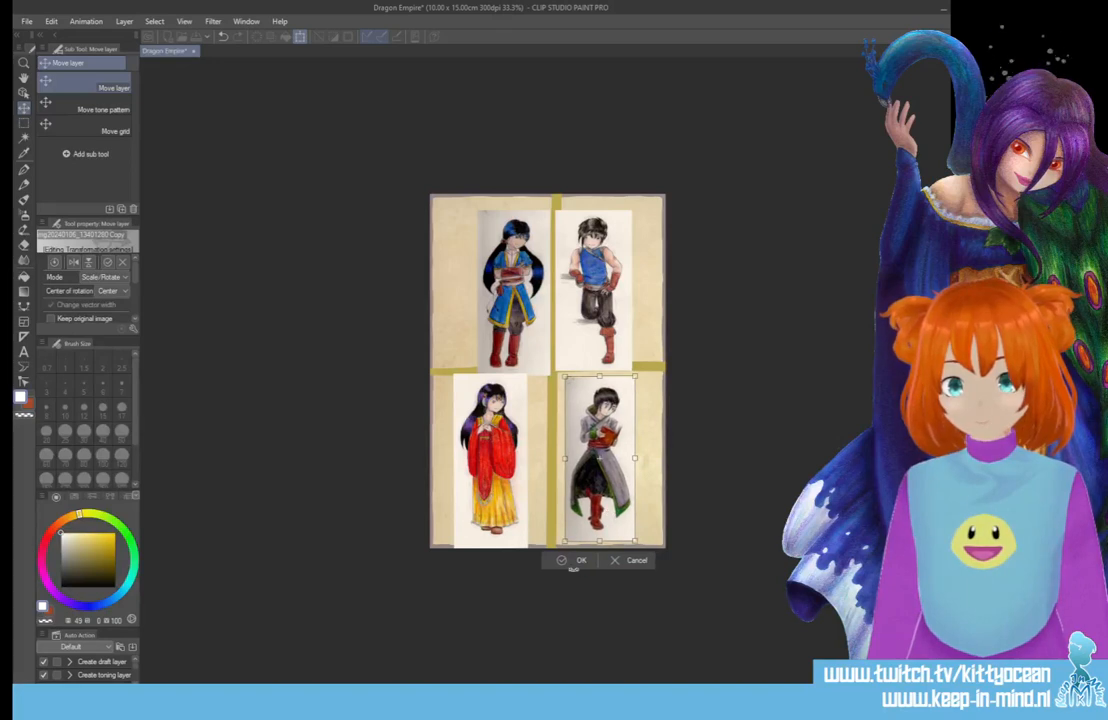
{"action": "left_click", "coordinate": [581, 561]}
- Auto-select the white background around the grey-robed figure on its own layer, try deleting it, and undo the deletion
{"action": "scroll", "coordinate": [660, 487], "scroll_direction": "up", "scroll_amount": 2}
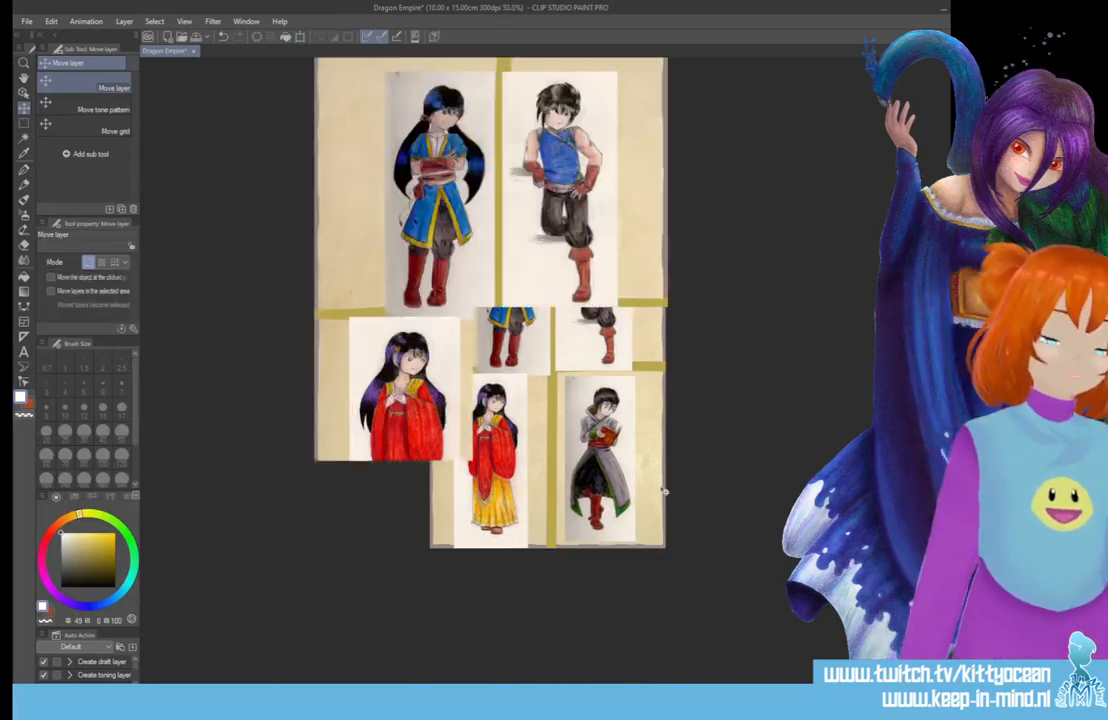
{"action": "scroll", "coordinate": [663, 490], "scroll_direction": "up", "scroll_amount": 1}
{"action": "key", "text": "w"}
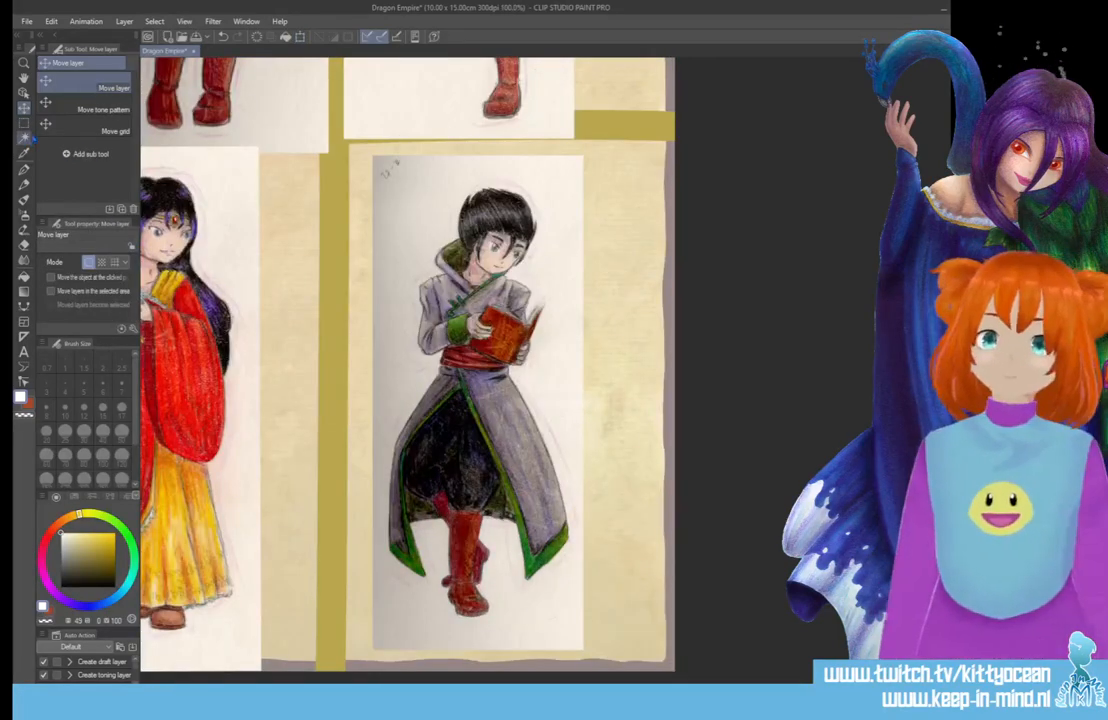
{"action": "left_click", "coordinate": [385, 171]}
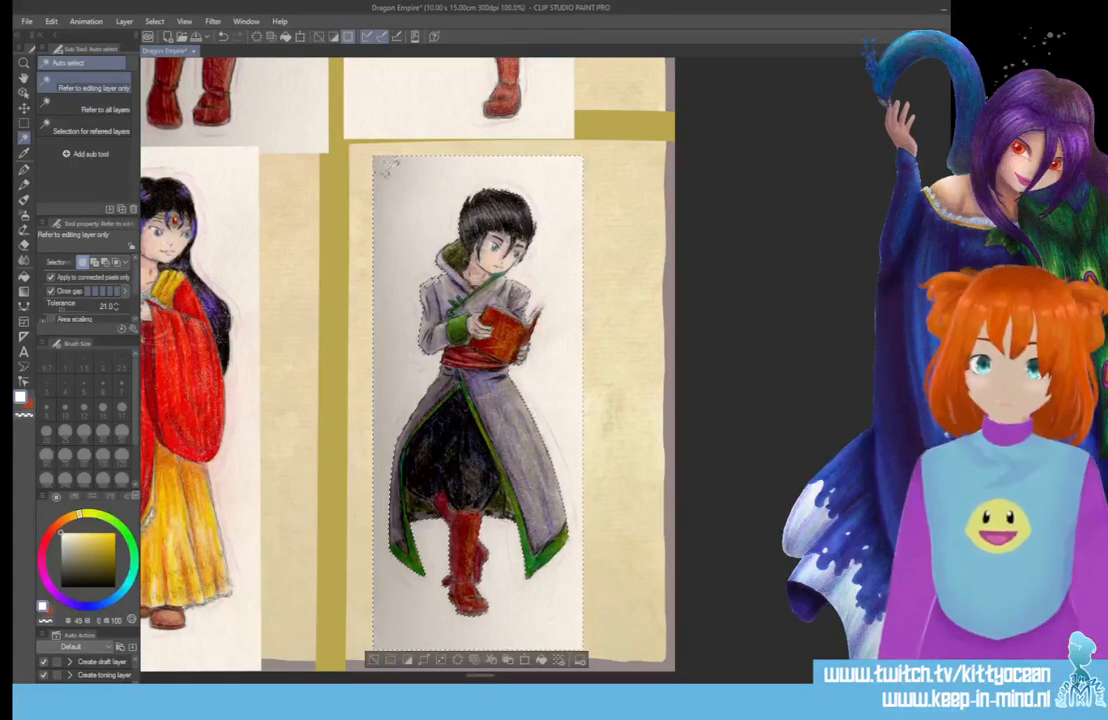
{"action": "key", "text": "Delete"}
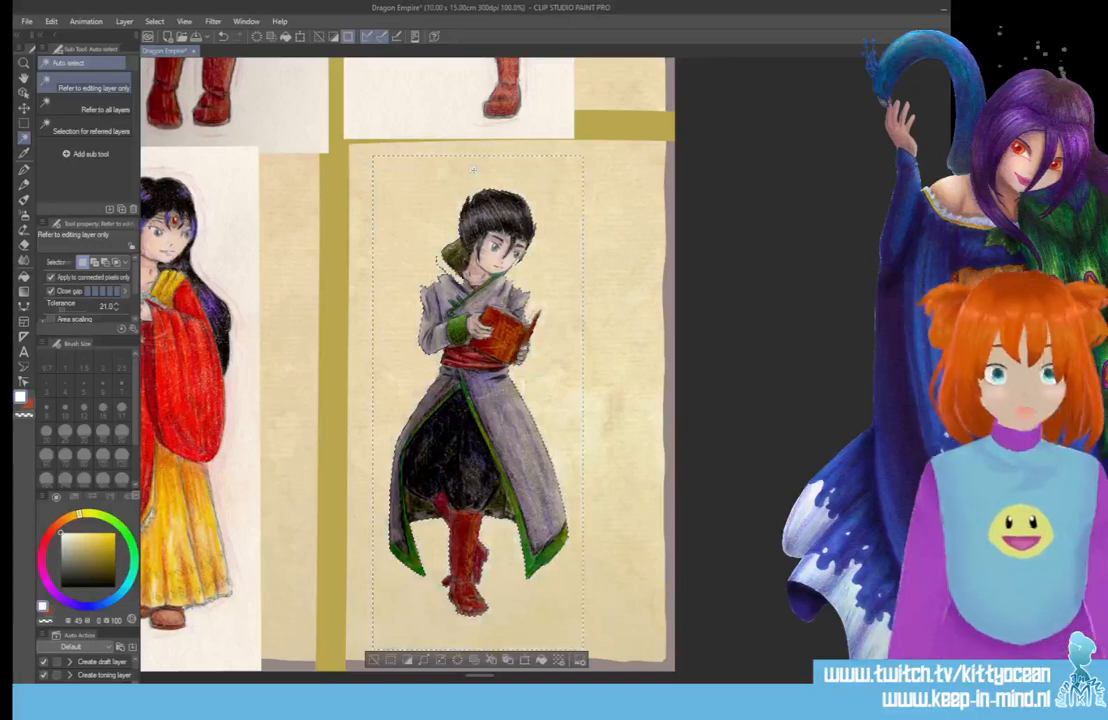
{"action": "key", "text": "ctrl+z"}
{"action": "scroll", "coordinate": [473, 170], "scroll_direction": "up", "scroll_amount": 2}
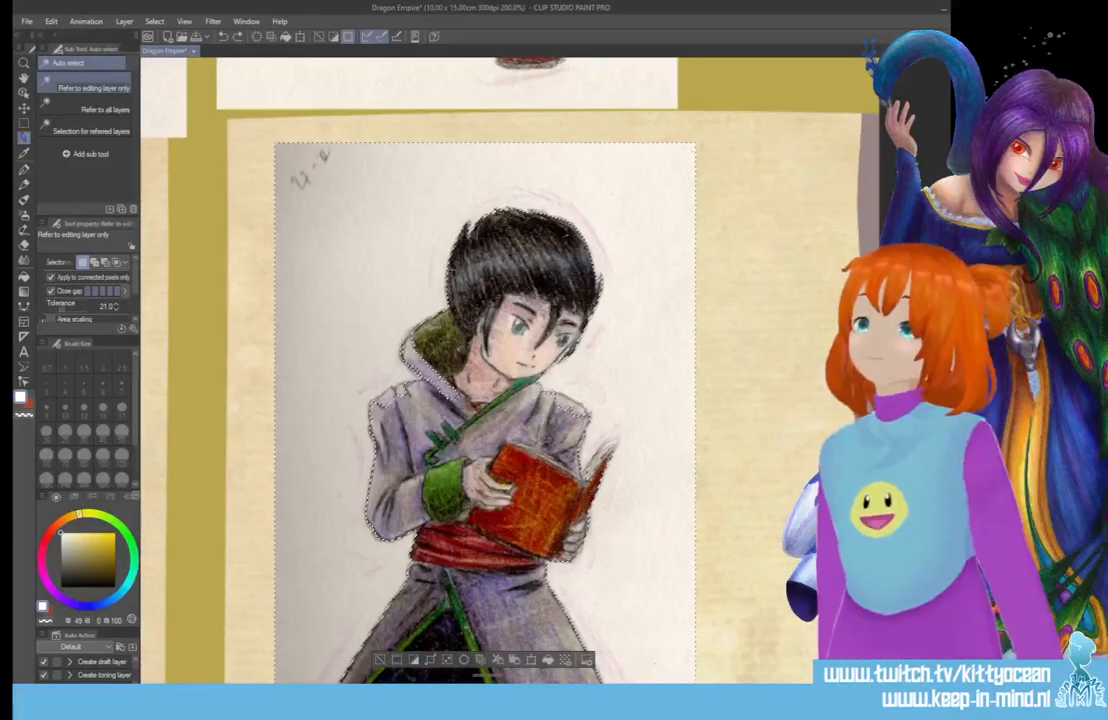
{"action": "key", "text": "m"}
{"action": "left_click", "coordinate": [122, 121]}
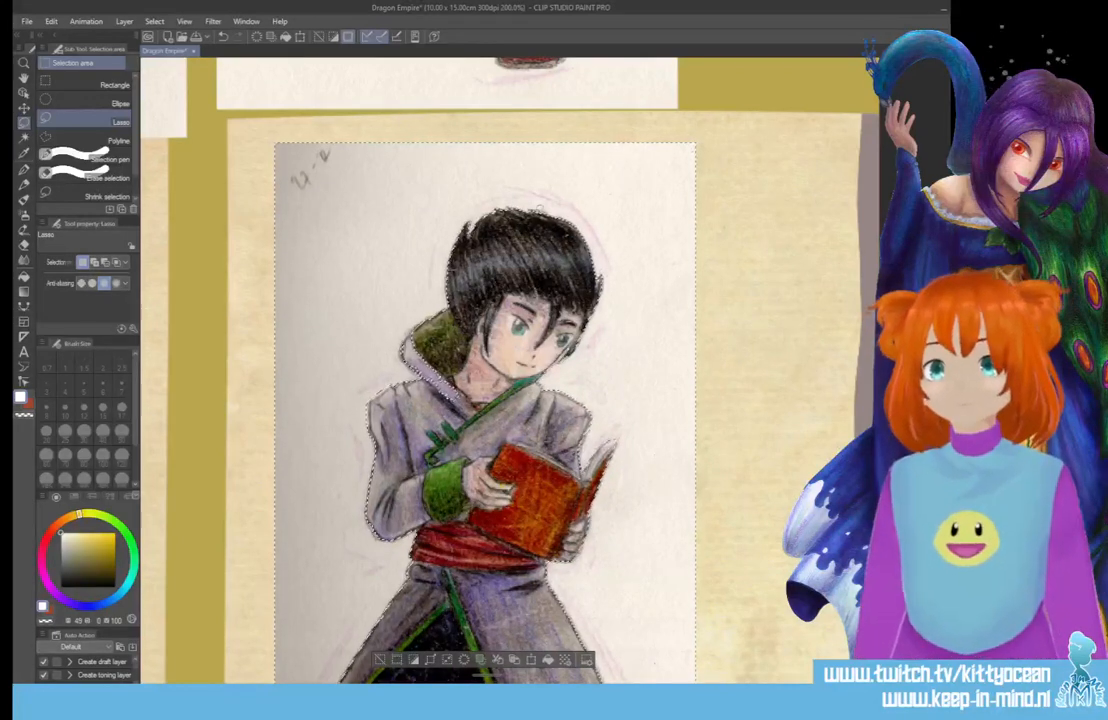
{"action": "left_click_drag", "start_coordinate": [555, 216], "coordinate": [528, 209]}
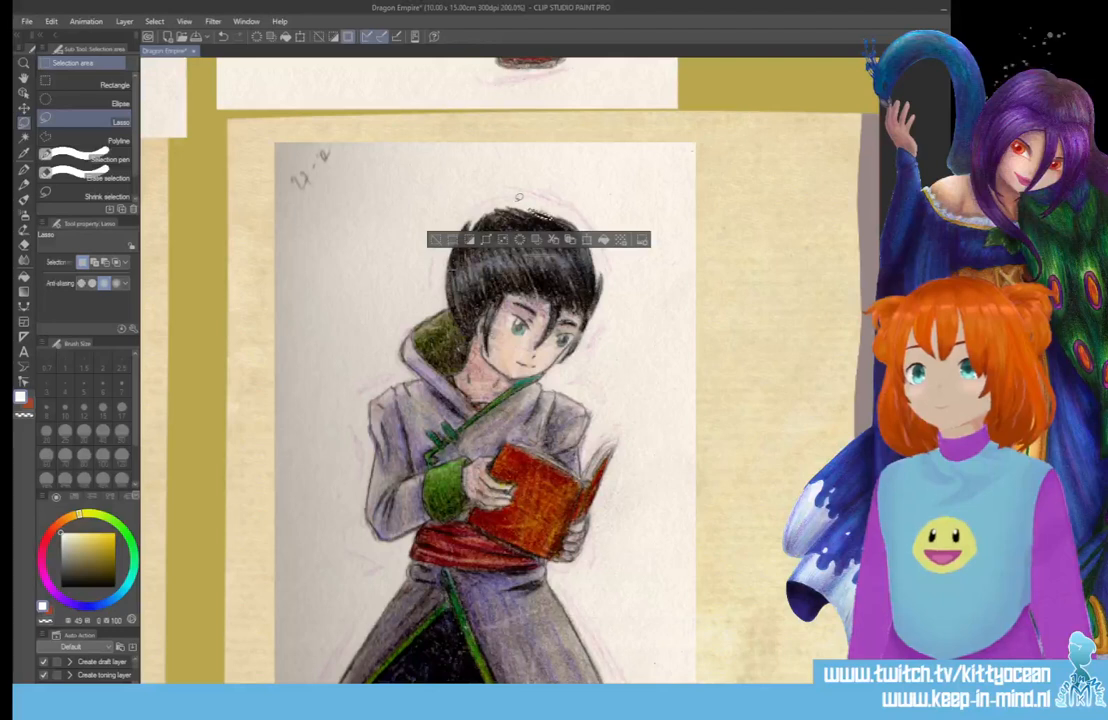
{"action": "key", "text": "ctrl+z"}
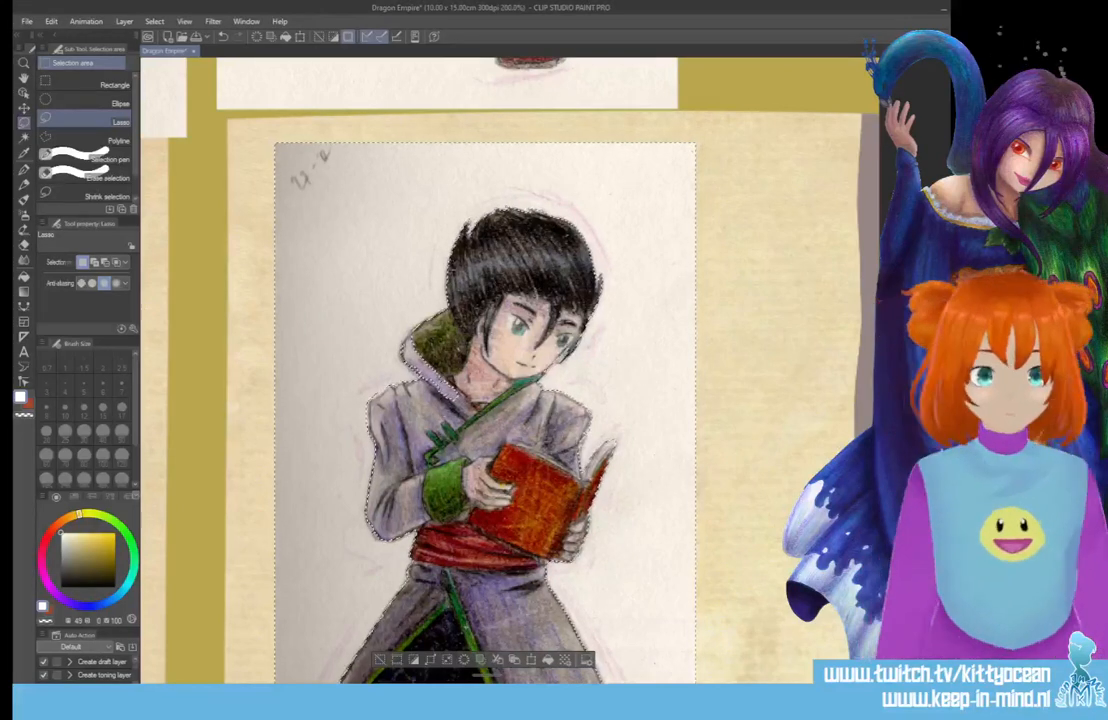
- Check the selection outline along the grey-robed figure from head to boots, delete the selected background, and deselect
{"action": "scroll", "coordinate": [480, 370], "scroll_direction": "down", "scroll_amount": 5}
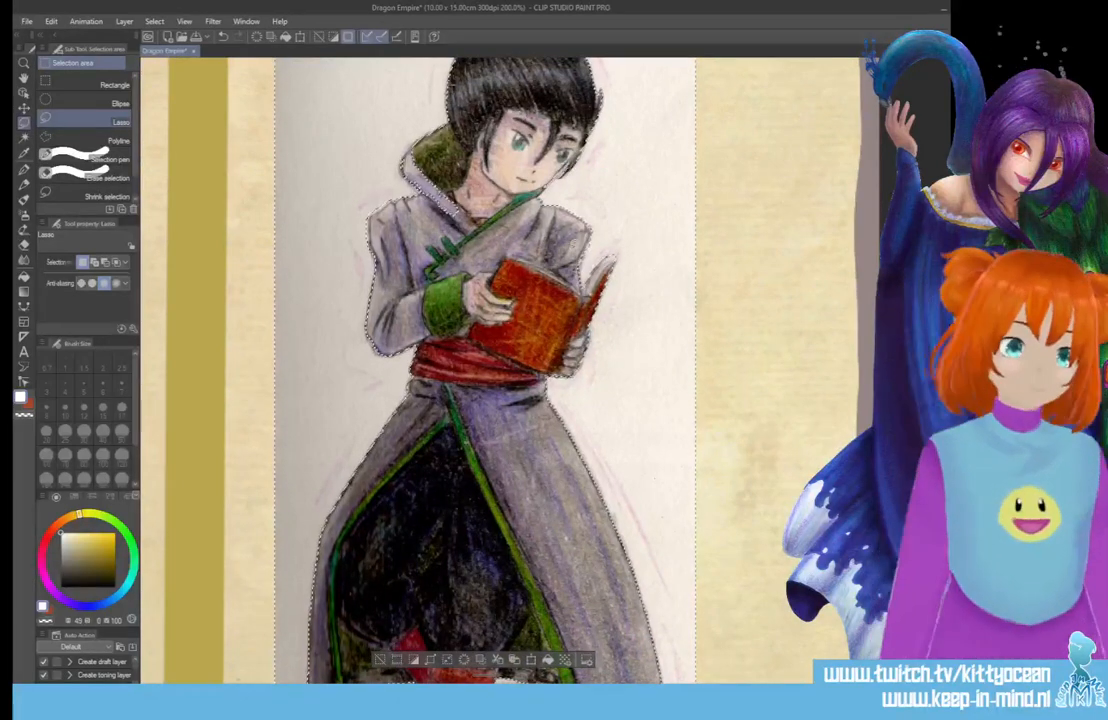
{"action": "scroll", "coordinate": [480, 370], "scroll_direction": "down", "scroll_amount": 6}
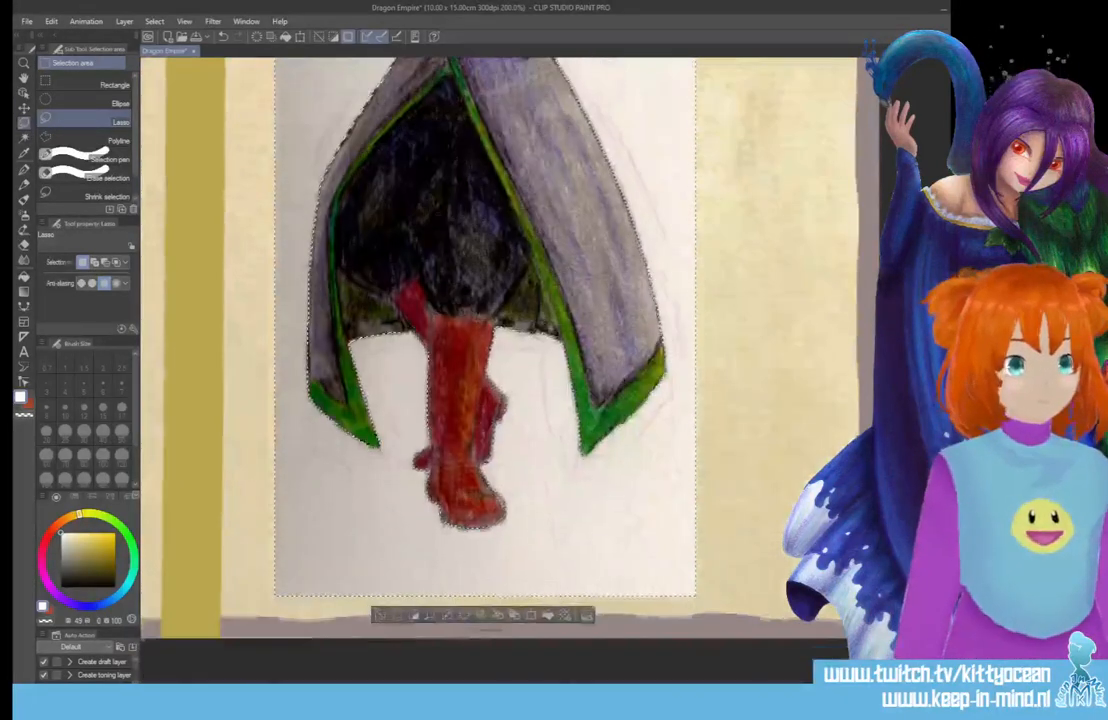
{"action": "scroll", "coordinate": [485, 370], "scroll_direction": "up", "scroll_amount": 7}
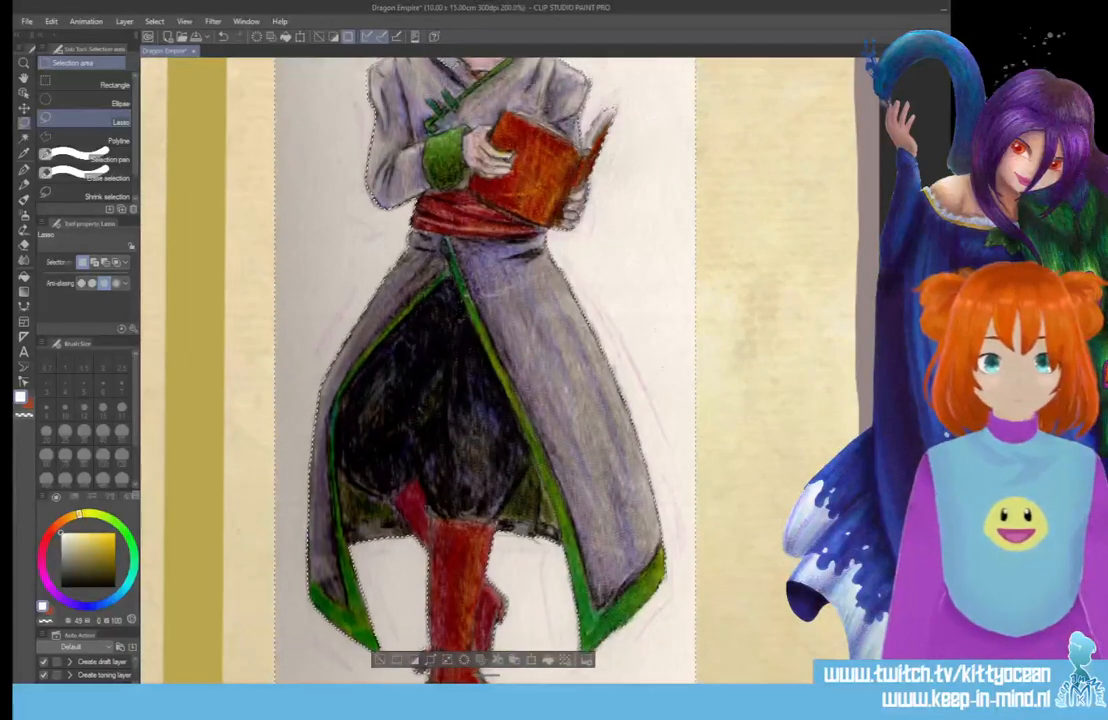
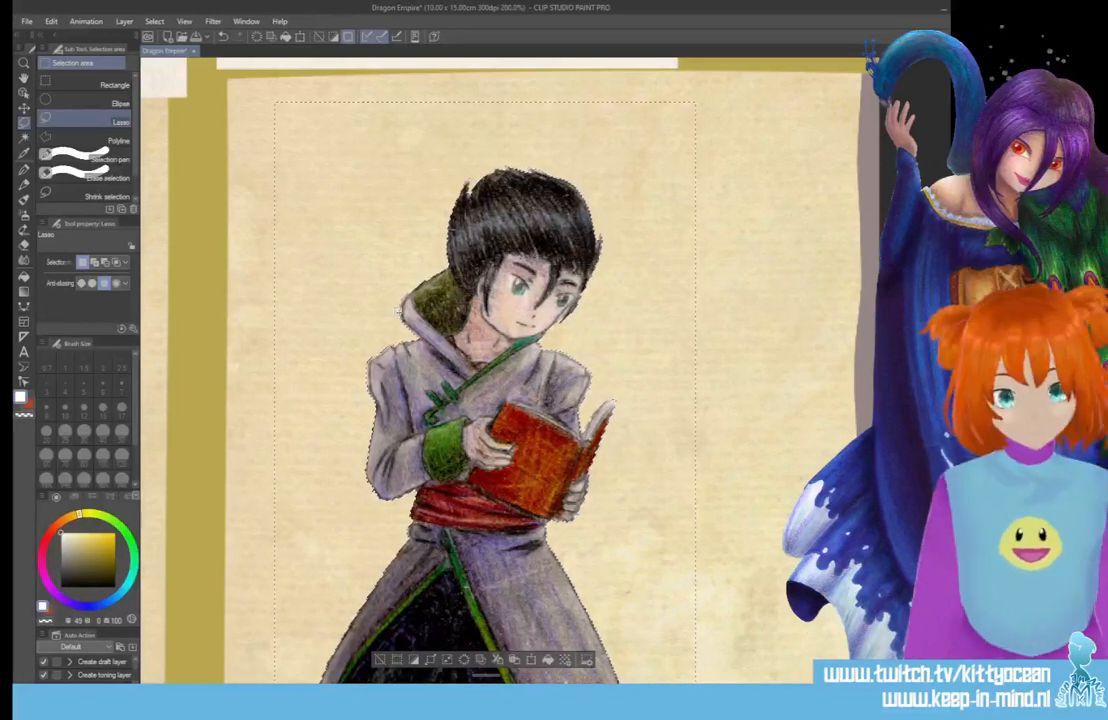
{"action": "key", "text": "ctrl+d"}
- Erase the leftover white between the grey-robed figure's cheek and hair strand with the Hard eraser at size 4
{"action": "scroll", "coordinate": [400, 308], "scroll_direction": "up", "scroll_amount": 5}
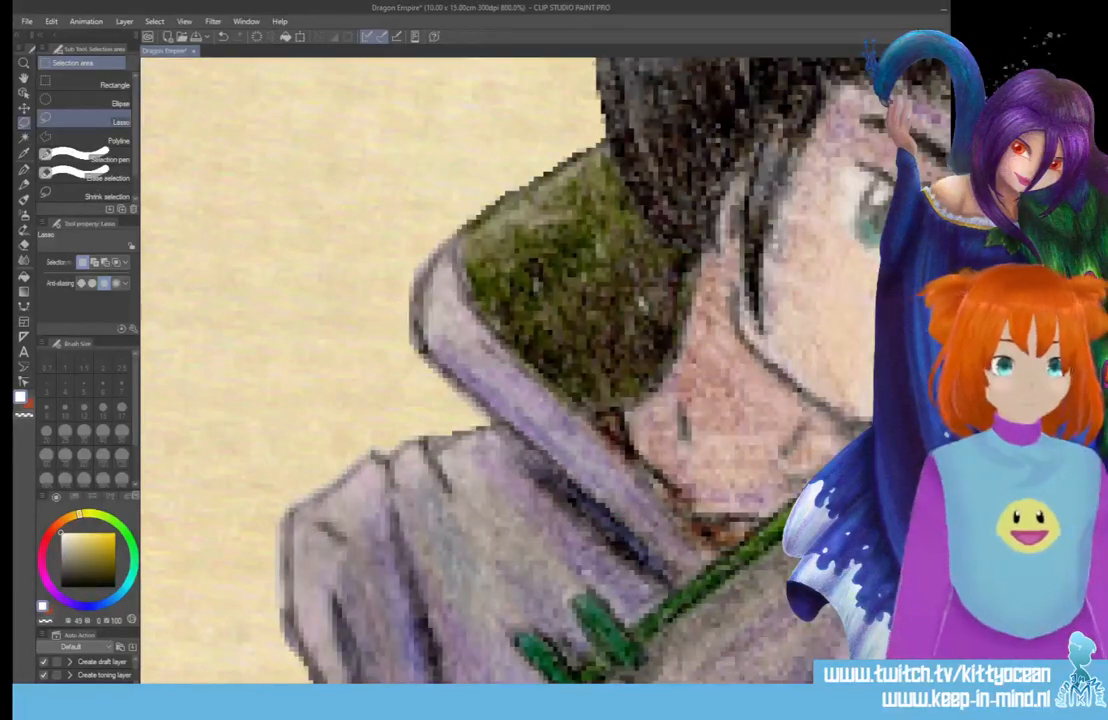
{"action": "left_click_drag", "start_coordinate": [560, 690], "coordinate": [636, 690]}
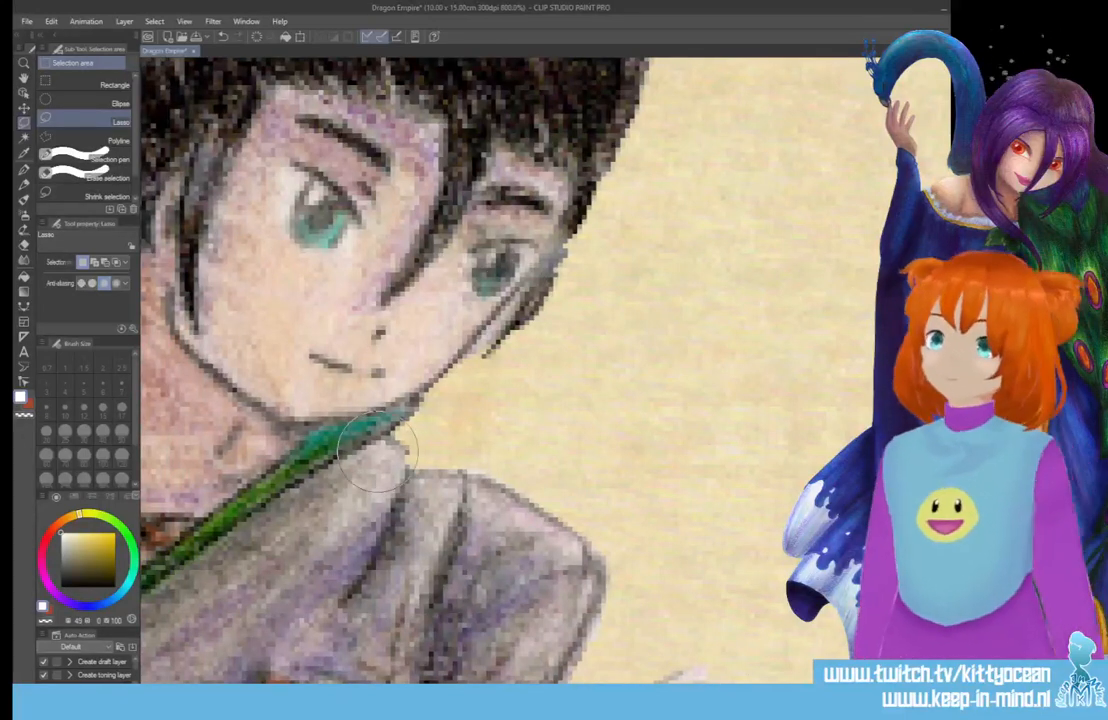
{"action": "key", "text": "e"}
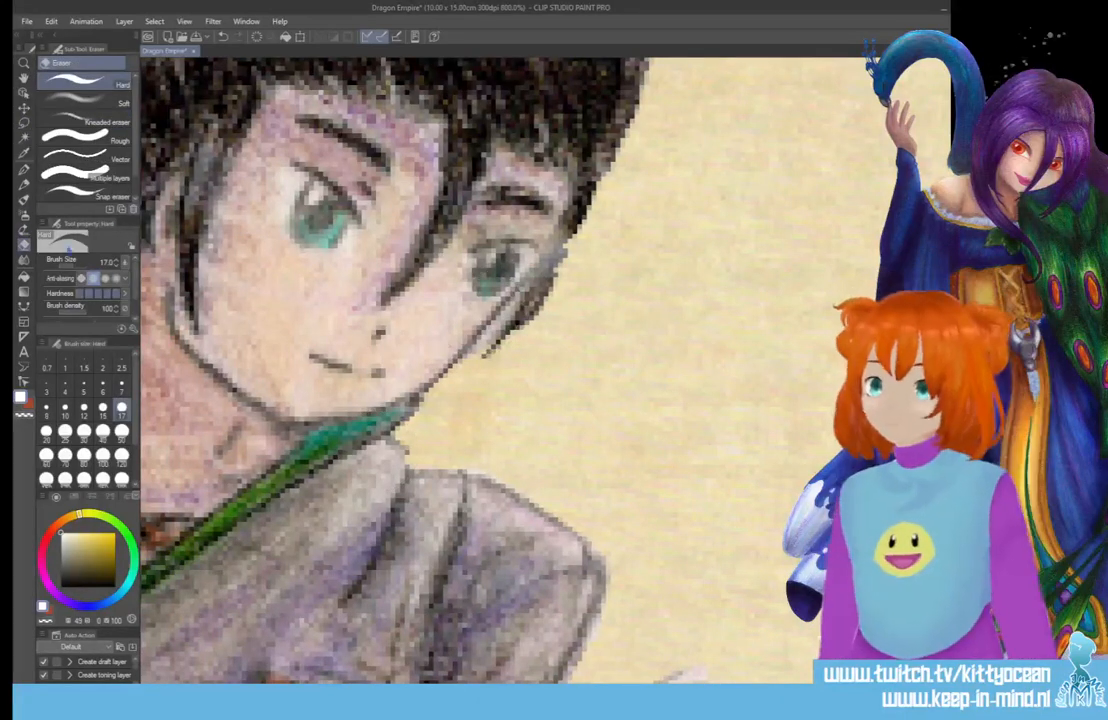
{"action": "left_click", "coordinate": [66, 390]}
{"action": "left_click_drag", "start_coordinate": [522, 287], "coordinate": [471, 356]}
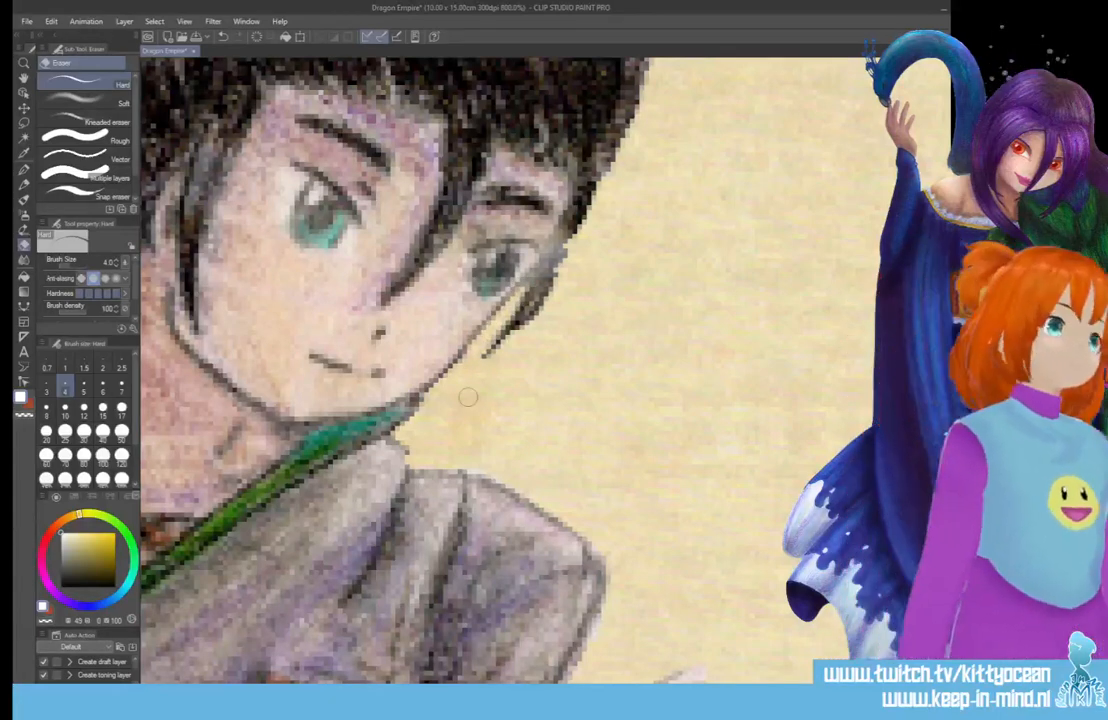
- Auto-select the white background around the red-robed figure on its own layer and check the selection outline along the skirt
{"action": "scroll", "coordinate": [468, 397], "scroll_direction": "down", "scroll_amount": 7}
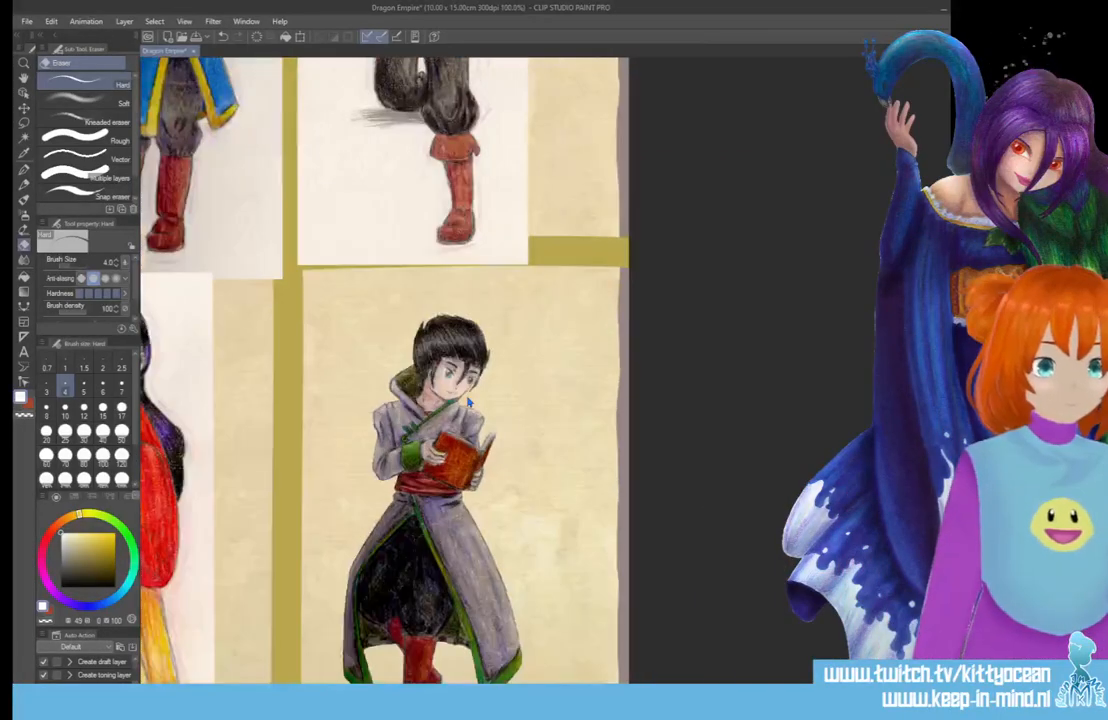
{"action": "scroll", "coordinate": [468, 400], "scroll_direction": "down", "scroll_amount": 1}
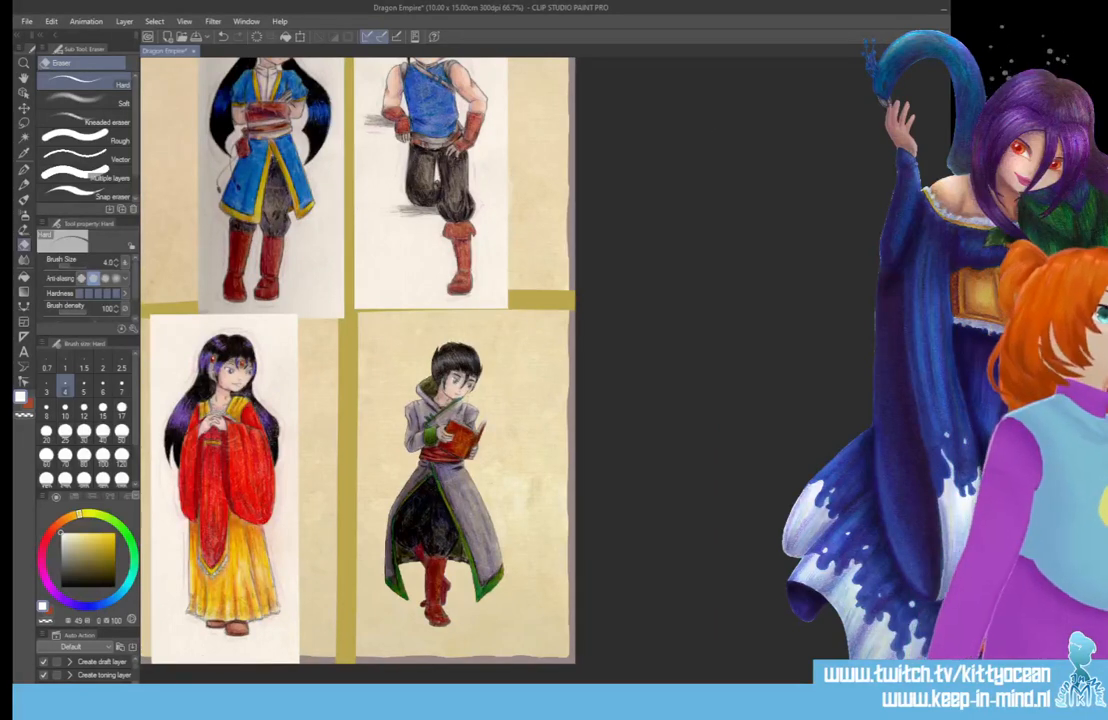
{"action": "left_click", "coordinate": [22, 121]}
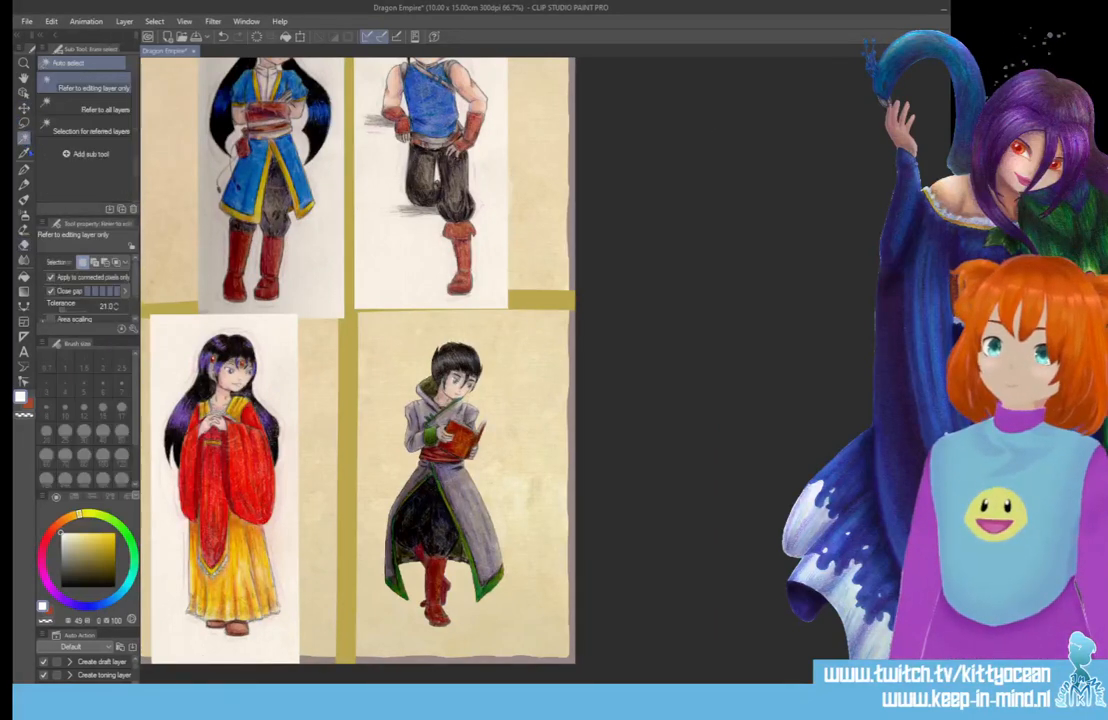
{"action": "left_click", "coordinate": [282, 405]}
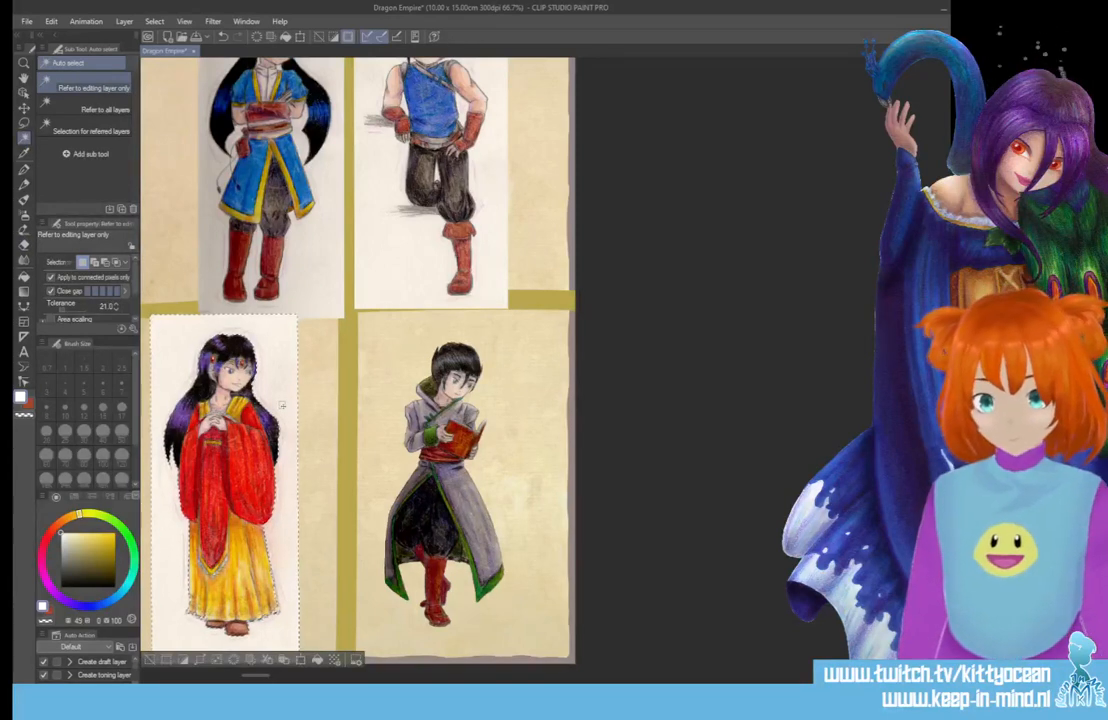
{"action": "scroll", "coordinate": [282, 405], "scroll_direction": "up", "scroll_amount": 4}
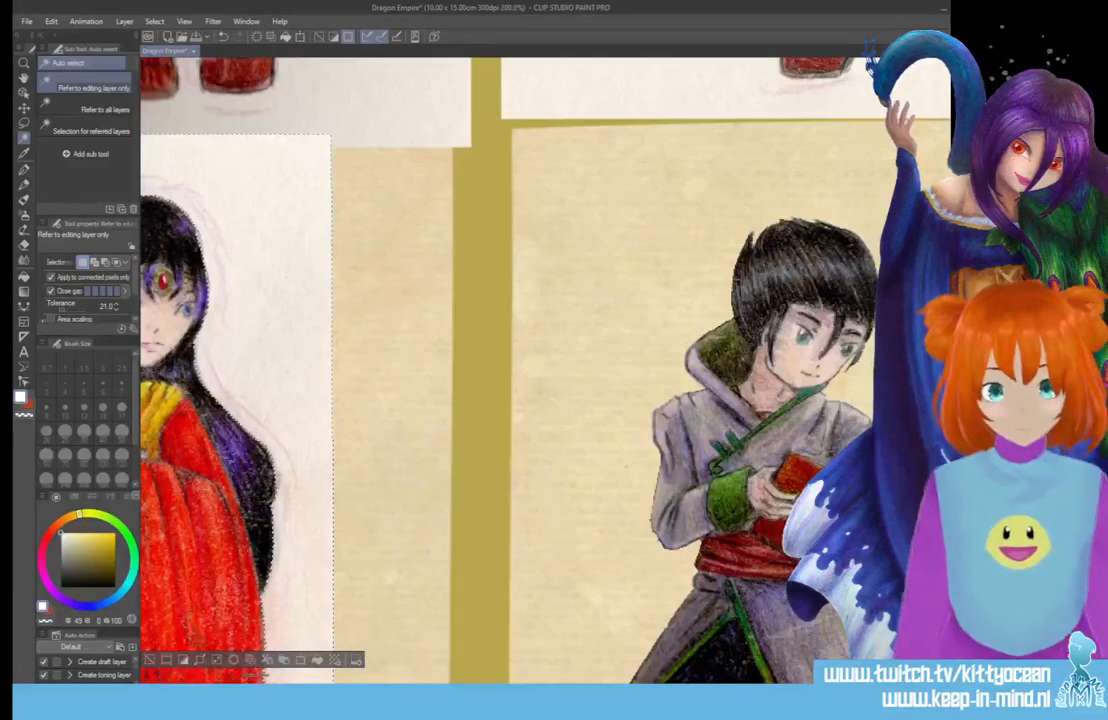
{"action": "scroll", "coordinate": [282, 405], "scroll_direction": "down", "scroll_amount": 10}
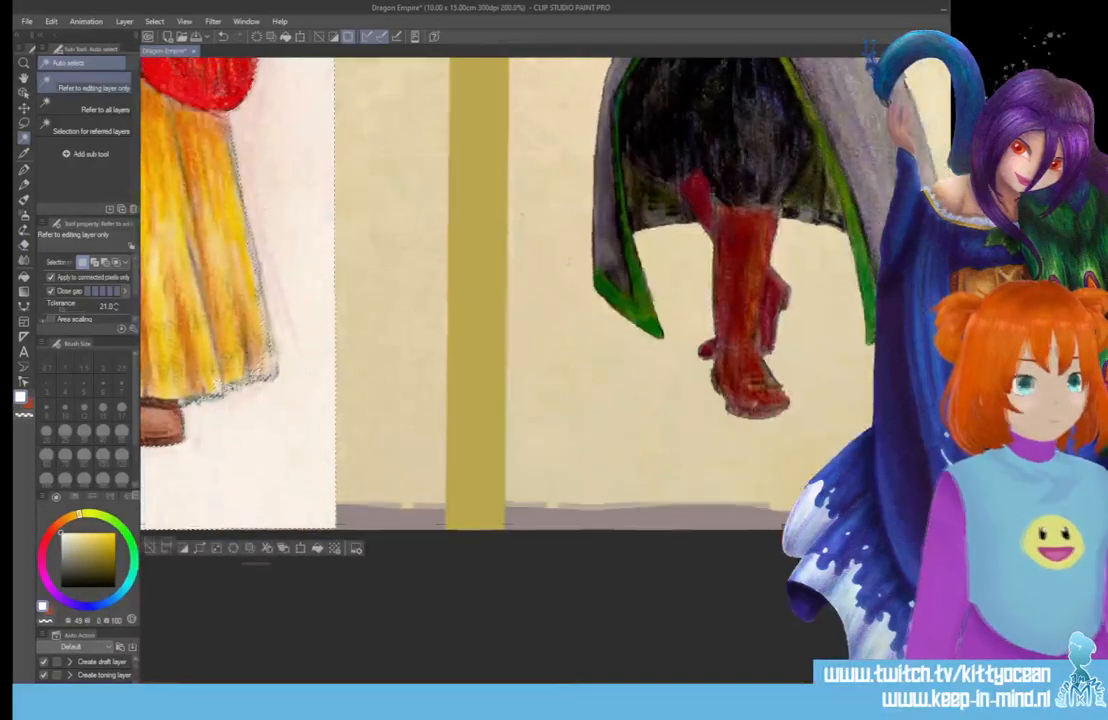
{"action": "left_click_drag", "start_coordinate": [602, 684], "coordinate": [492, 679]}
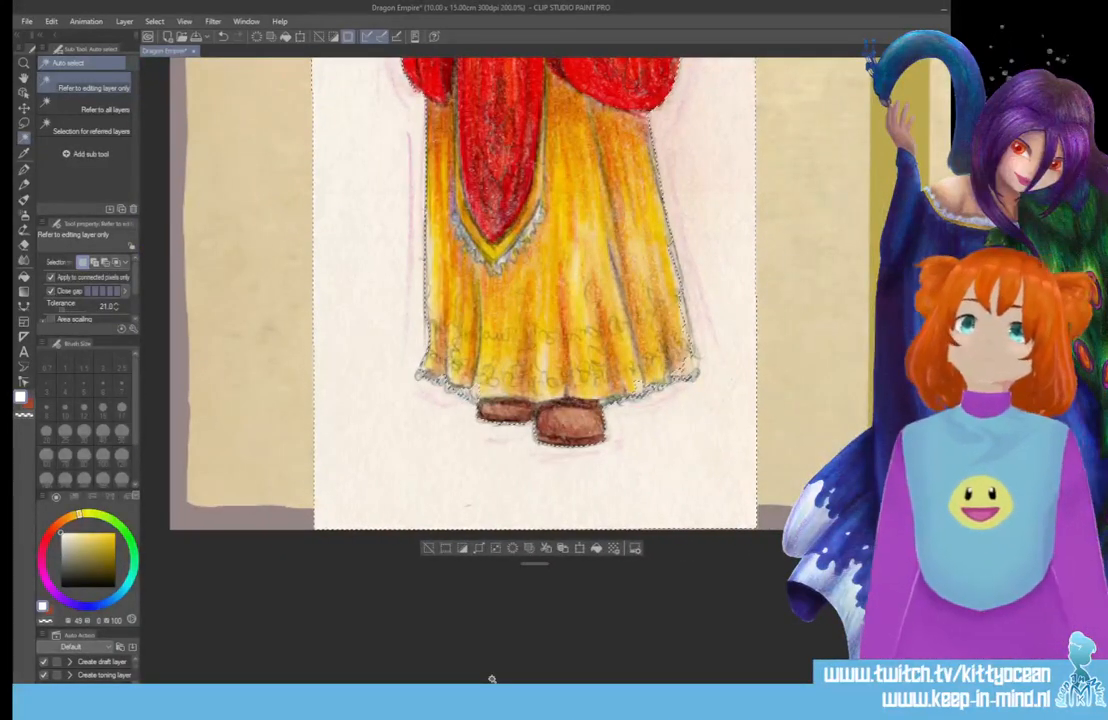
{"action": "key", "text": "m"}
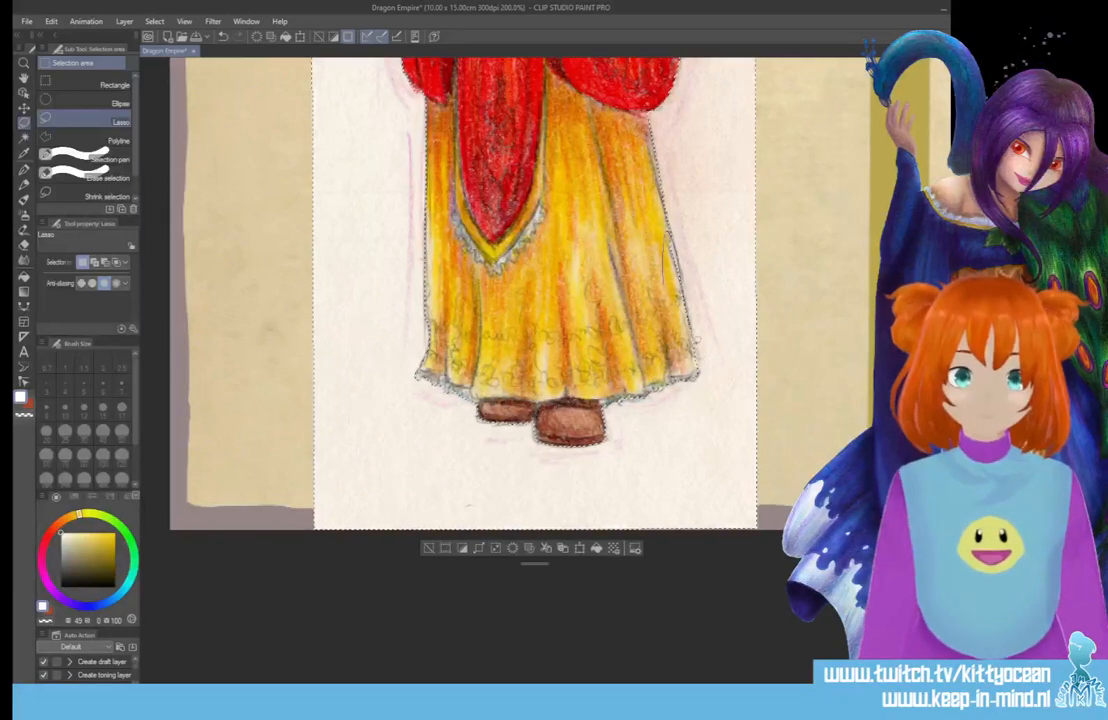
{"action": "left_click_drag", "start_coordinate": [663, 283], "coordinate": [678, 376]}
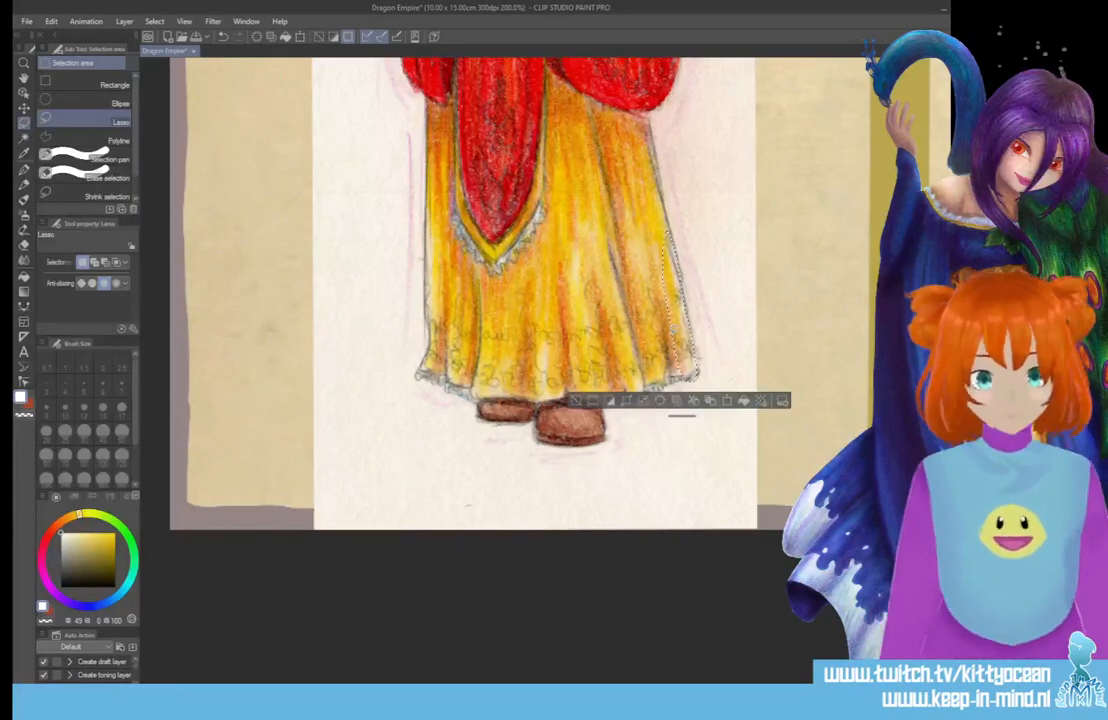
{"action": "key", "text": "ctrl+z"}
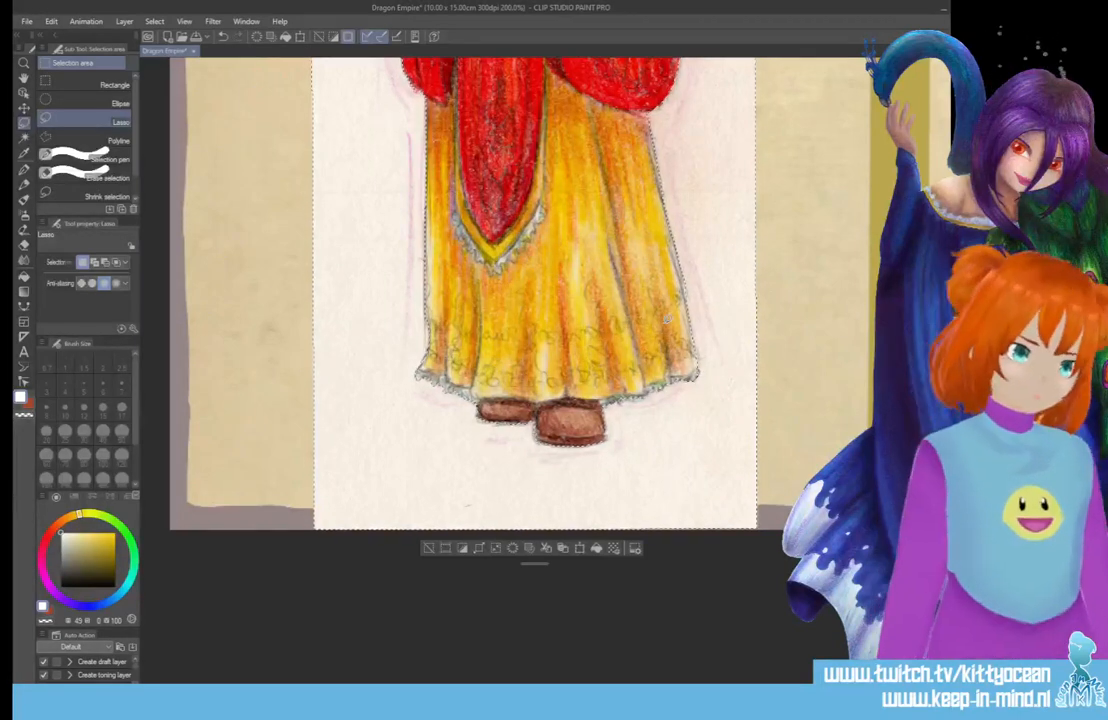
- Delete the selected white background around the red-robed figure and deselect
{"action": "scroll", "coordinate": [667, 321], "scroll_direction": "down", "scroll_amount": 2}
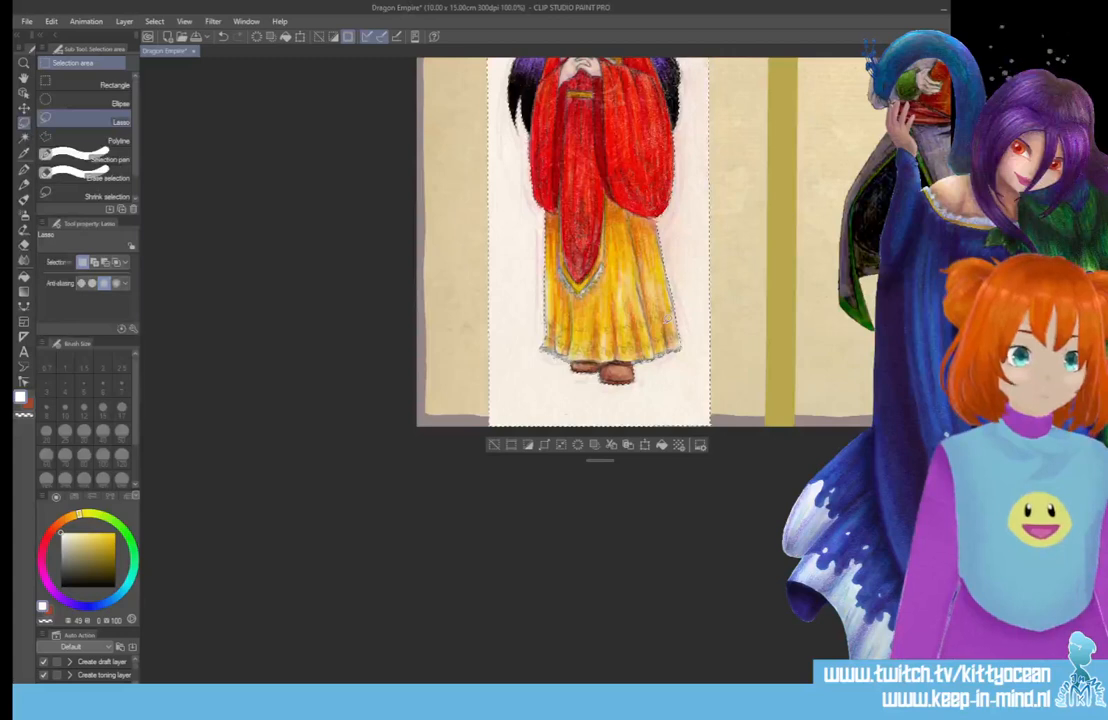
{"action": "scroll", "coordinate": [667, 321], "scroll_direction": "down", "scroll_amount": 2}
{"action": "key", "text": "Delete"}
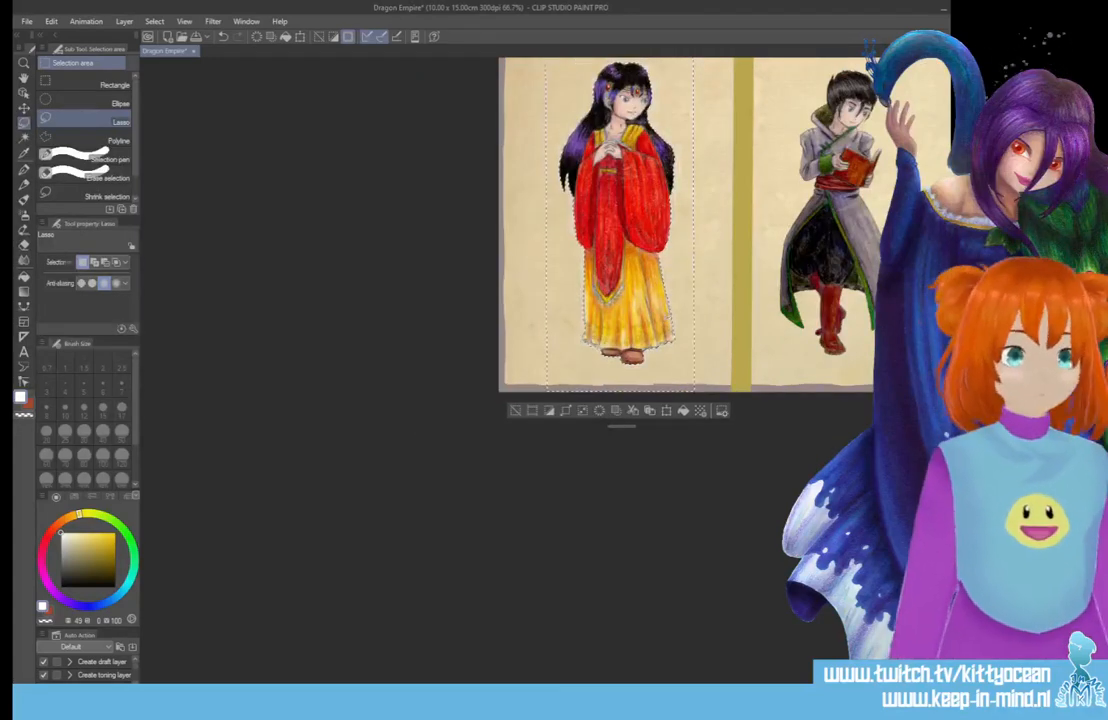
{"action": "key", "text": "ctrl+d"}
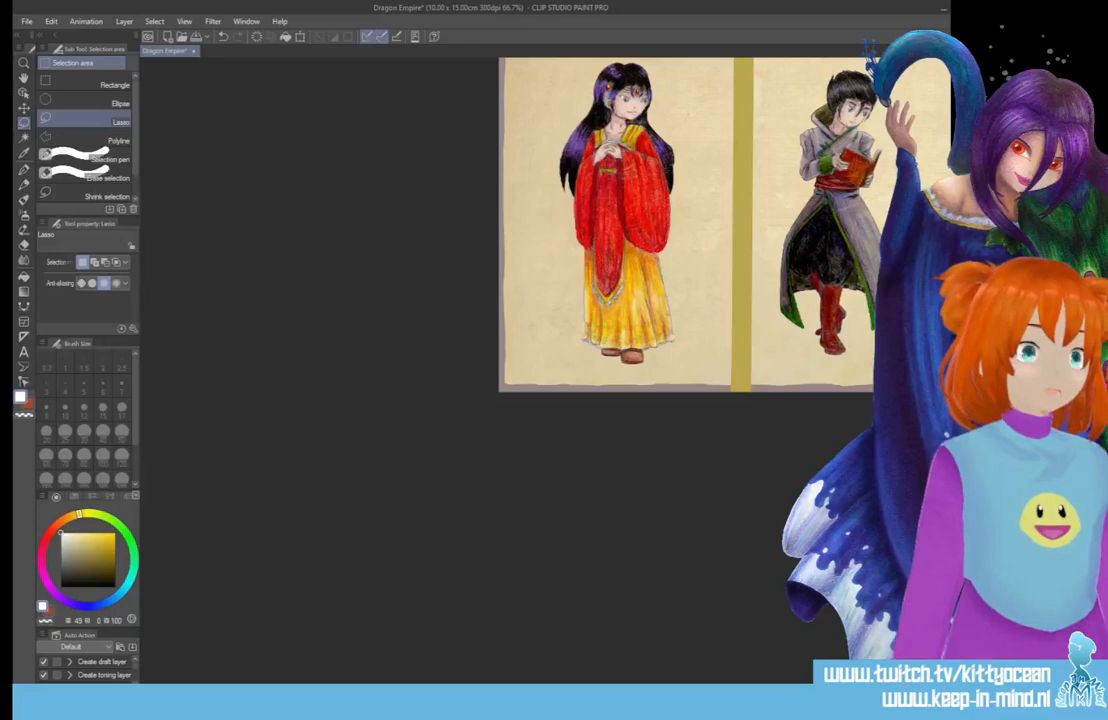
- Auto-select the white background around the short-haired figure in the blue sleeveless top, delete it, and clear the selection
{"action": "scroll", "coordinate": [641, 491], "scroll_direction": "up", "scroll_amount": 5}
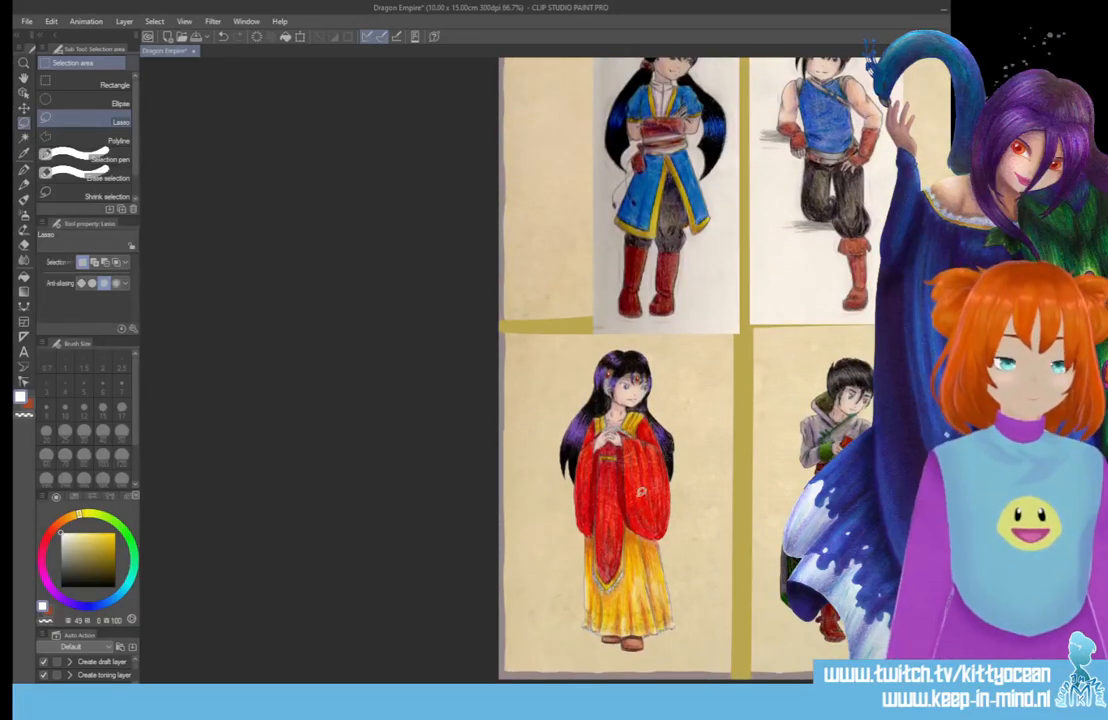
{"action": "scroll", "coordinate": [641, 370], "scroll_direction": "right", "scroll_amount": 3}
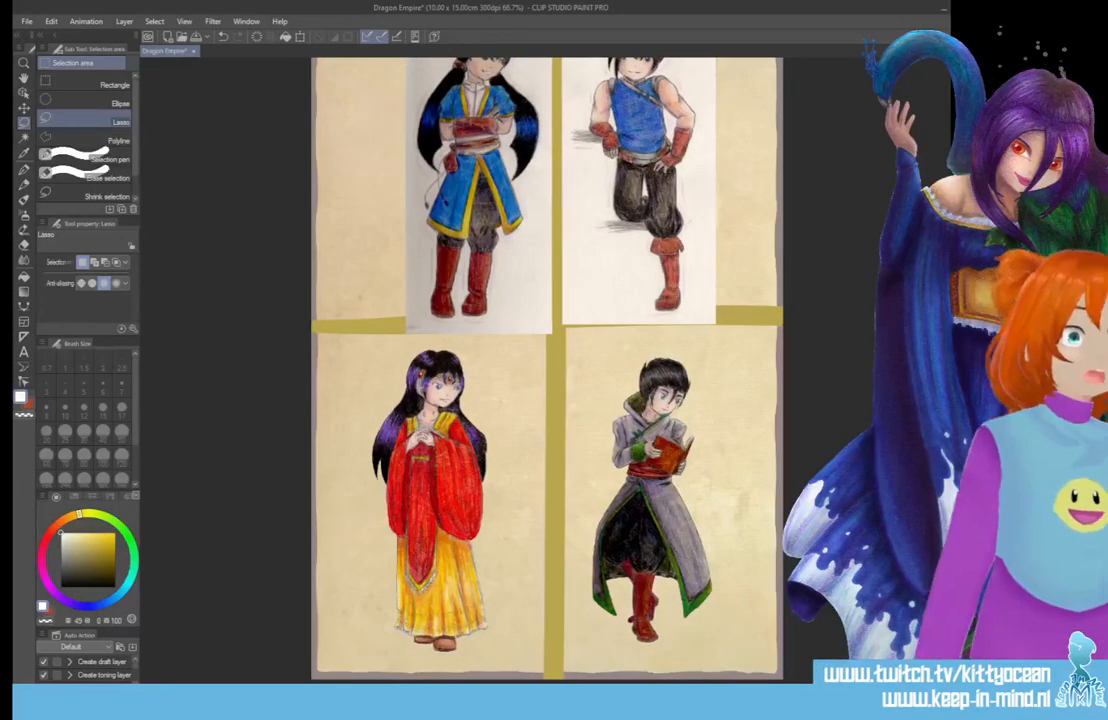
{"action": "scroll", "coordinate": [546, 370], "scroll_direction": "up", "scroll_amount": 3}
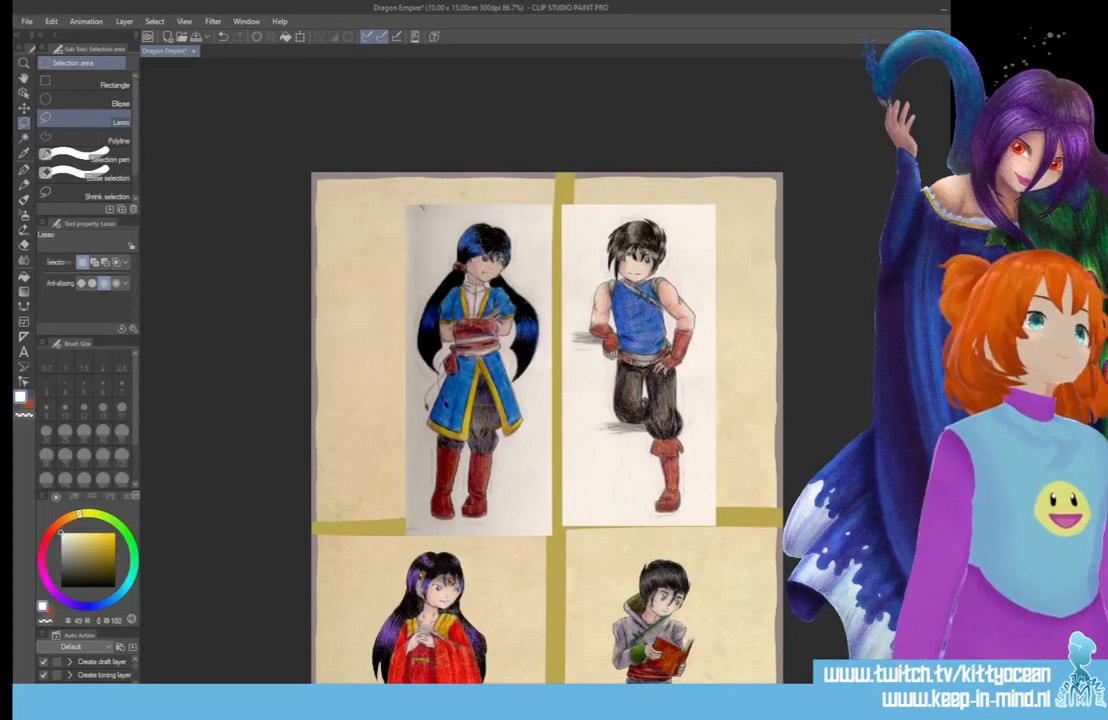
{"action": "left_click", "coordinate": [24, 138]}
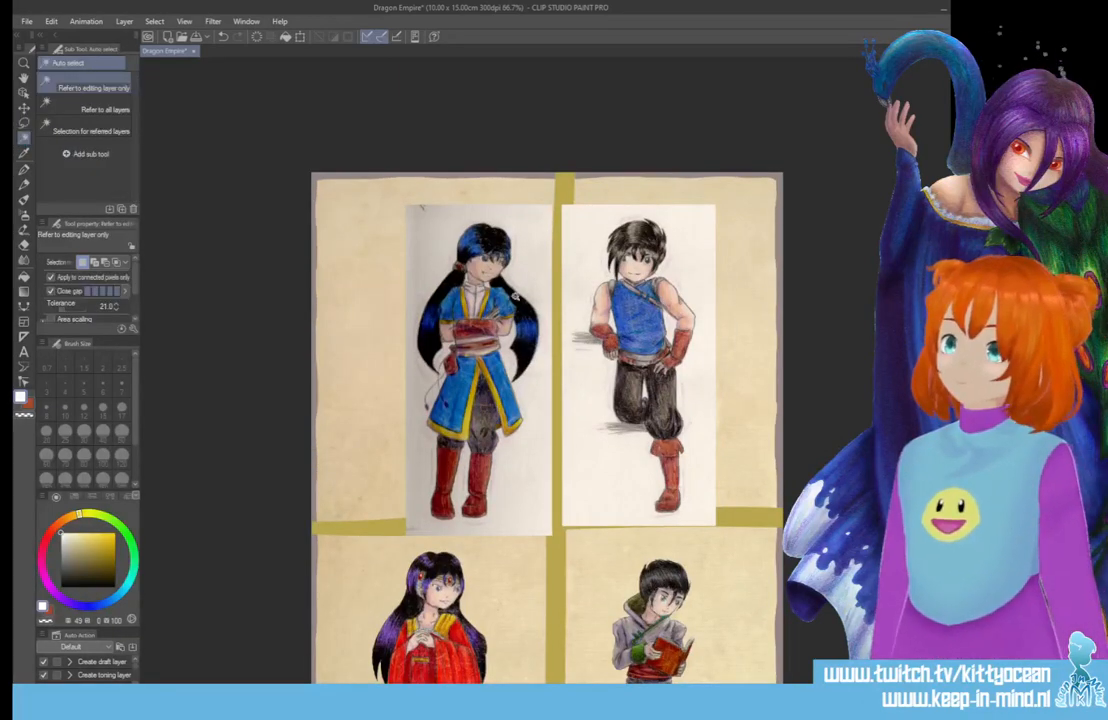
{"action": "left_click", "coordinate": [580, 293]}
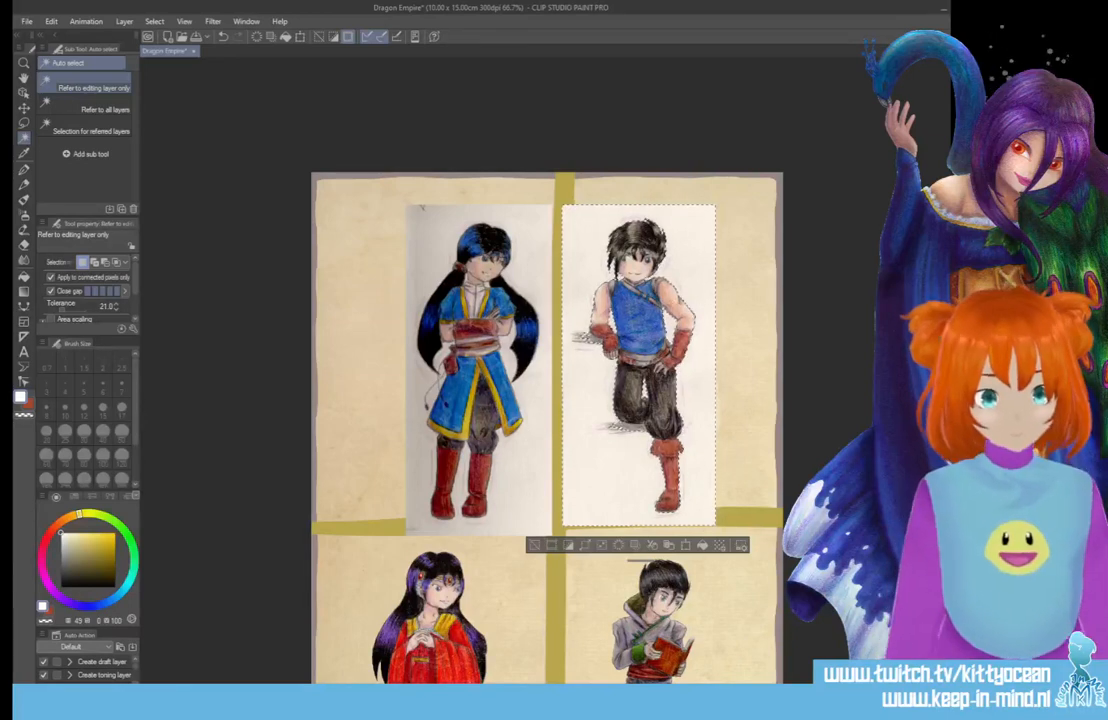
{"action": "key", "text": "Delete"}
{"action": "key", "text": "ctrl+d"}
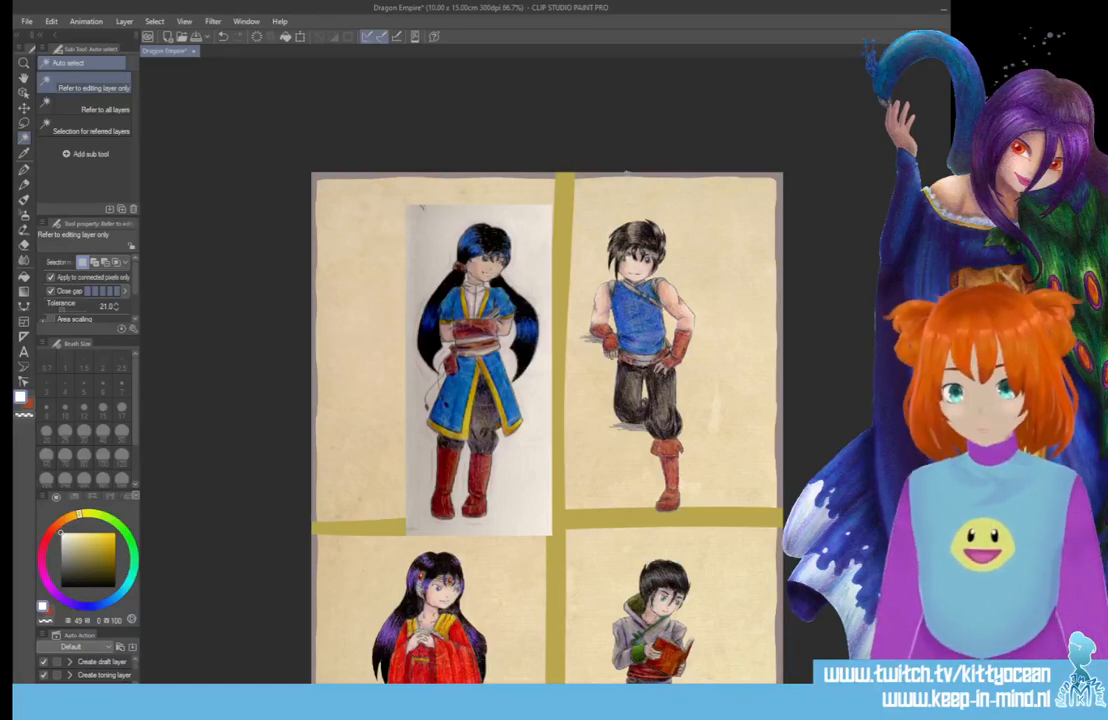
{"action": "key", "text": "ctrl+a"}
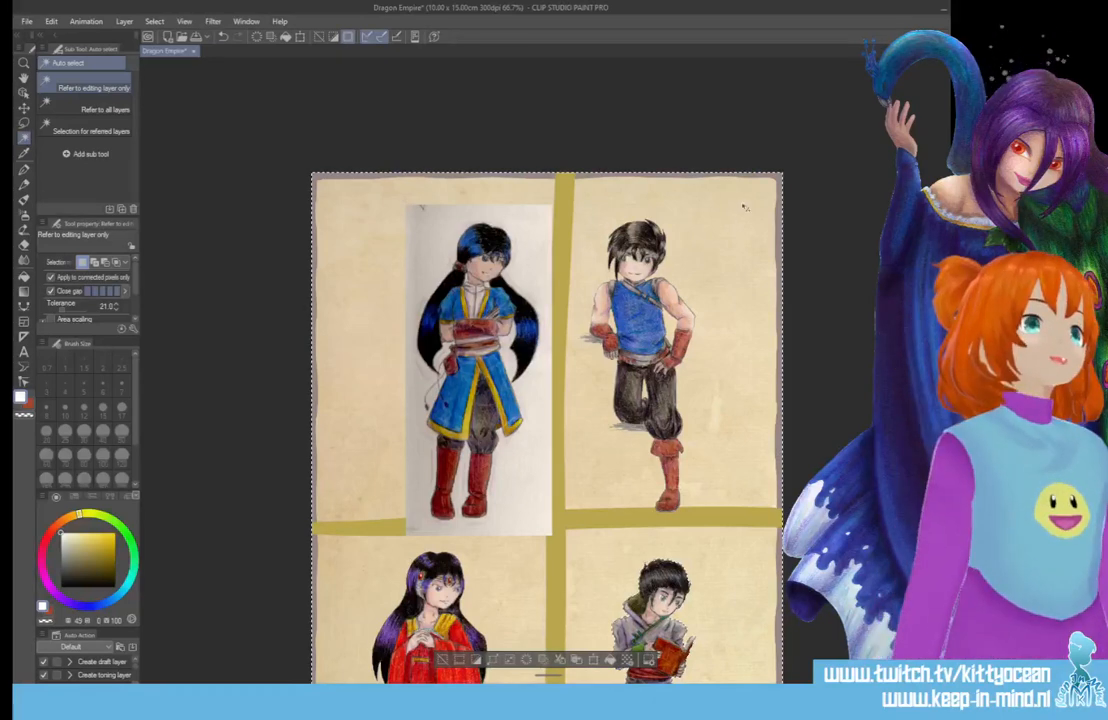
{"action": "key", "text": "ctrl+d"}
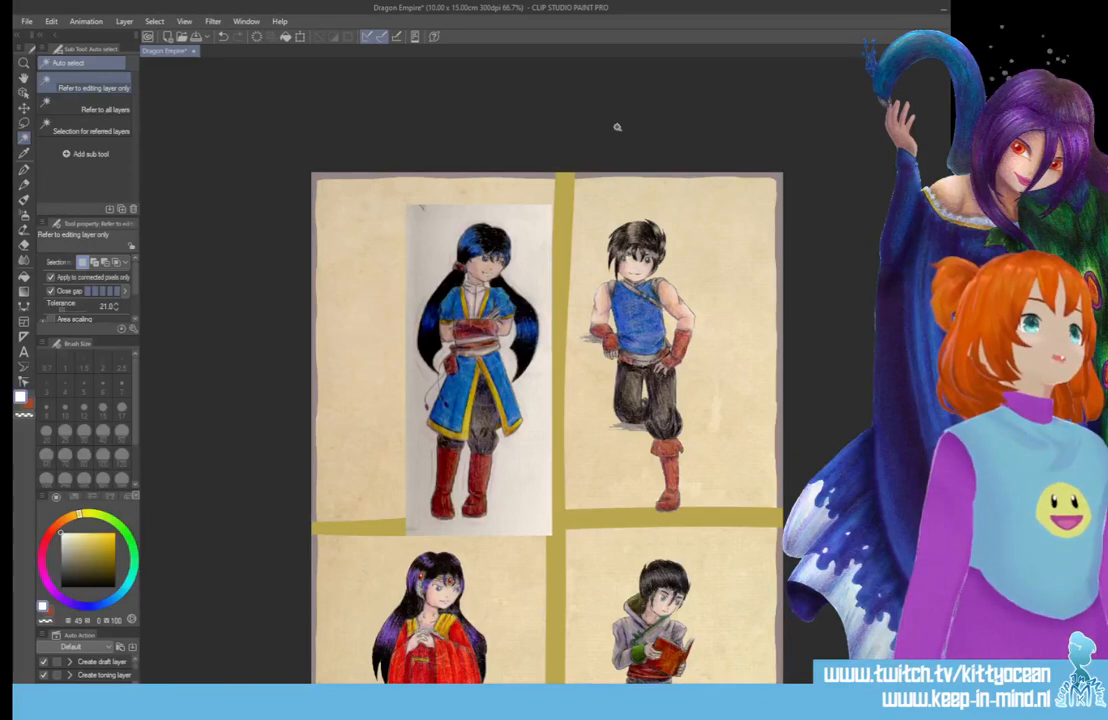
- Auto-select the background around the long-haired figure in the blue coat, and lasso the forearm and tassel cord out of the selection
{"action": "left_click", "coordinate": [422, 209]}
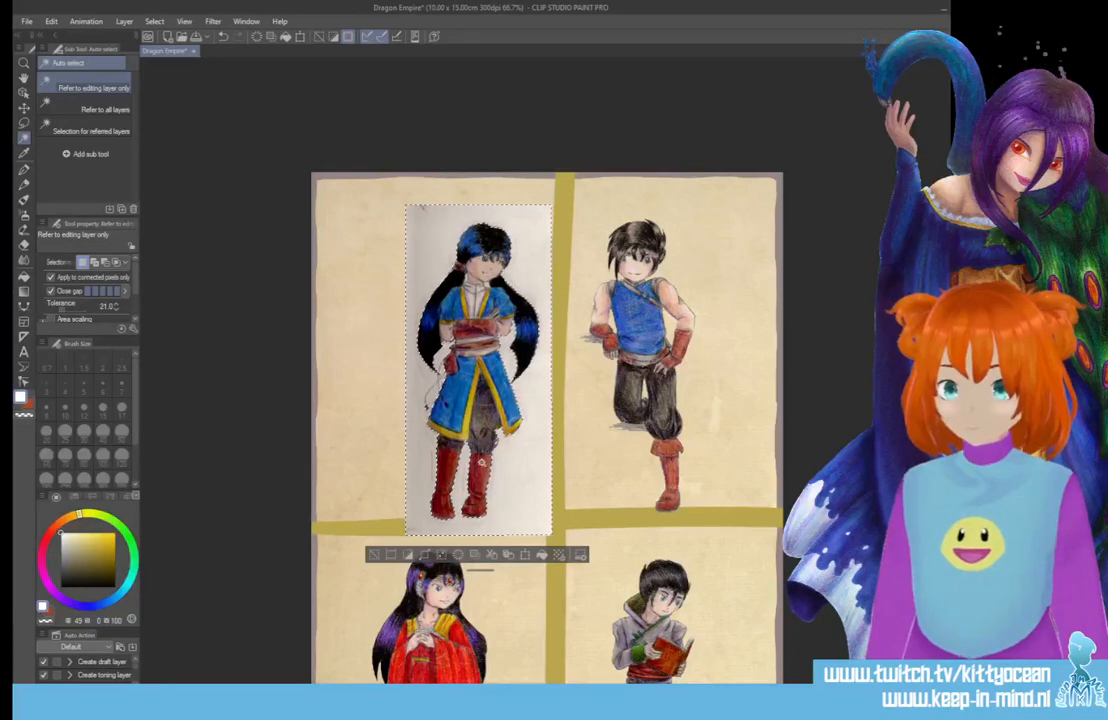
{"action": "scroll", "coordinate": [481, 462], "scroll_direction": "up", "scroll_amount": 5}
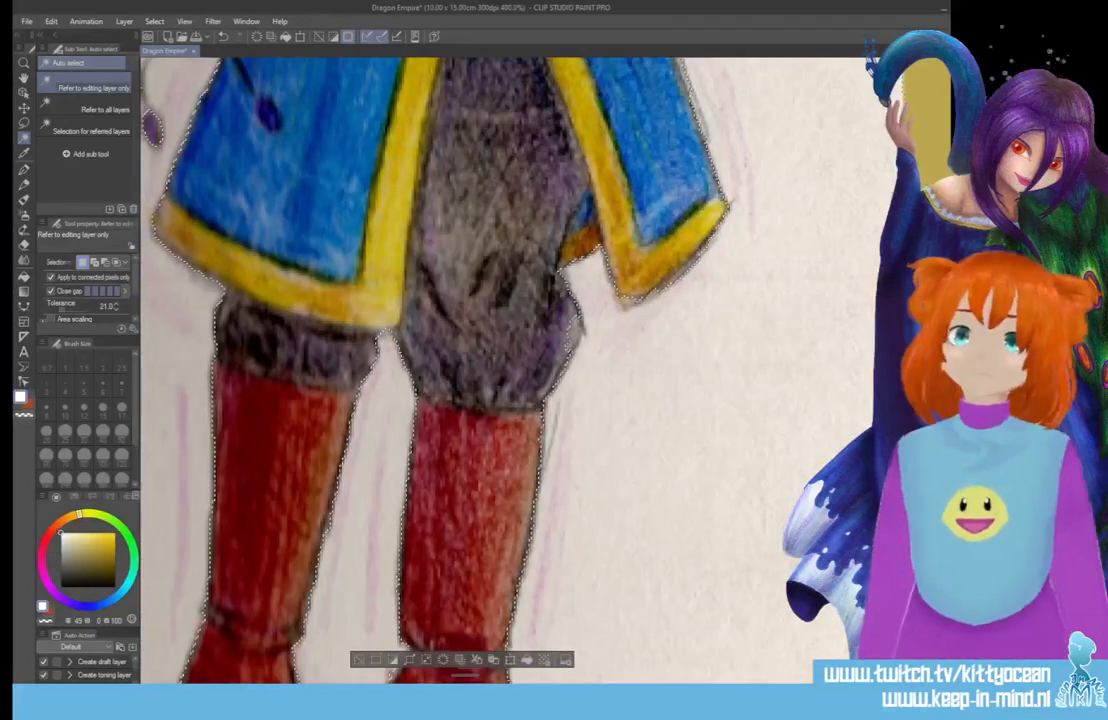
{"action": "scroll", "coordinate": [412, 491], "scroll_direction": "up", "scroll_amount": 6}
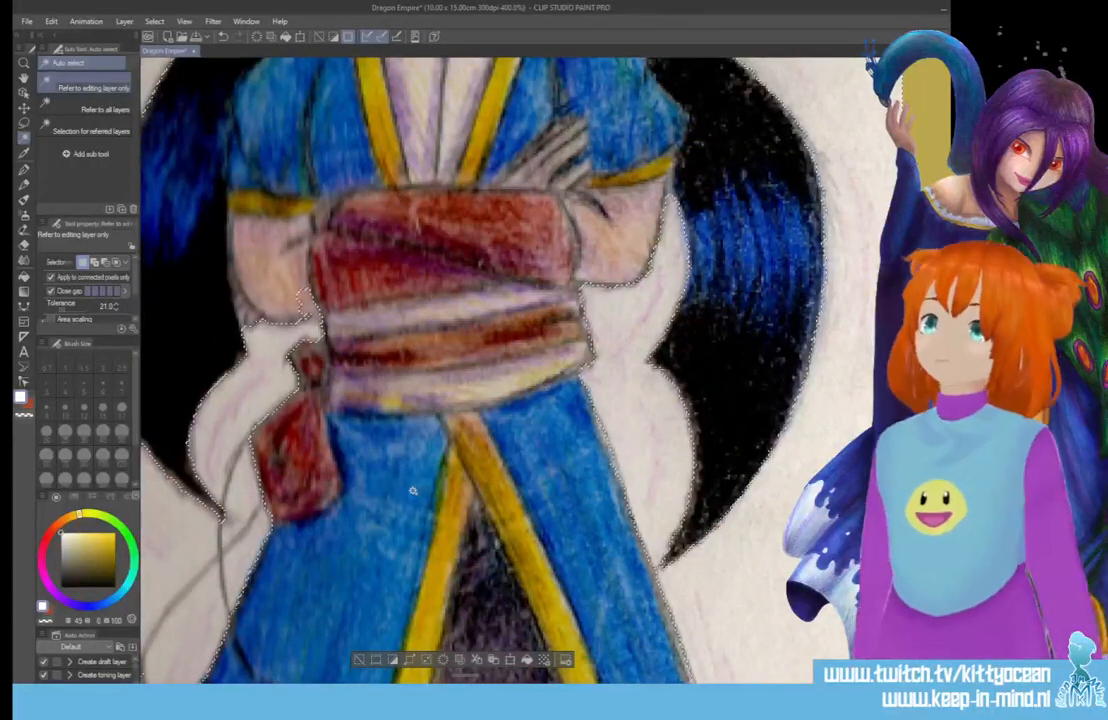
{"action": "key", "text": "m"}
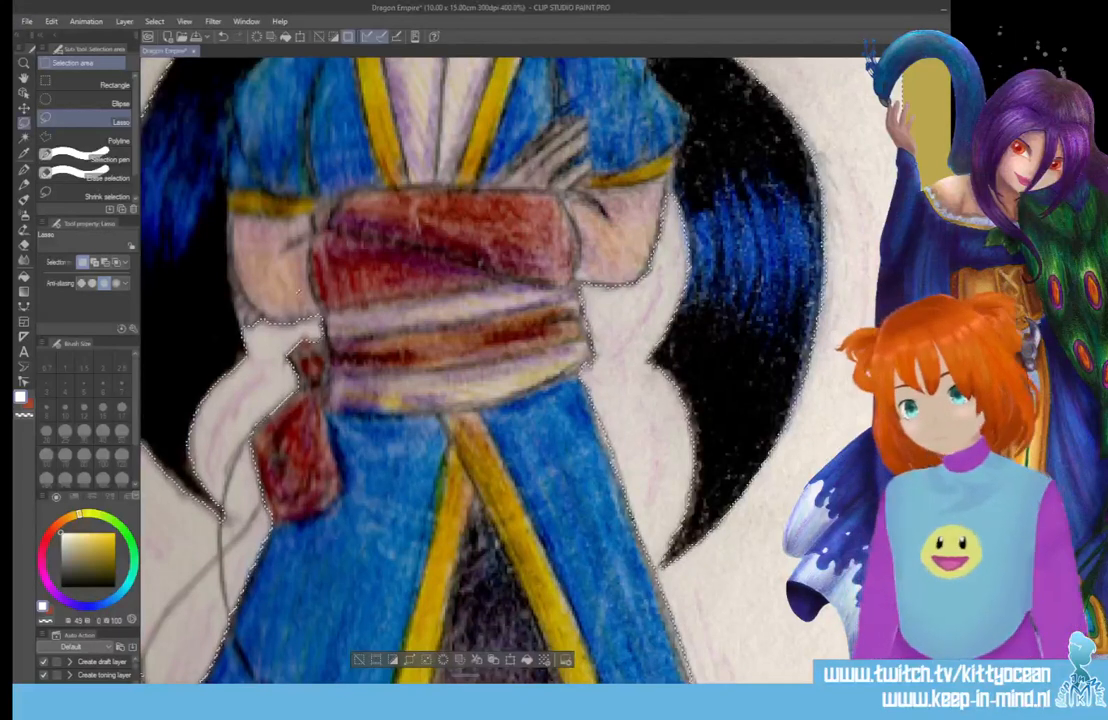
{"action": "left_click_drag", "start_coordinate": [297, 292], "coordinate": [490, 292]}
{"action": "scroll", "coordinate": [489, 292], "scroll_direction": "down", "scroll_amount": 10}
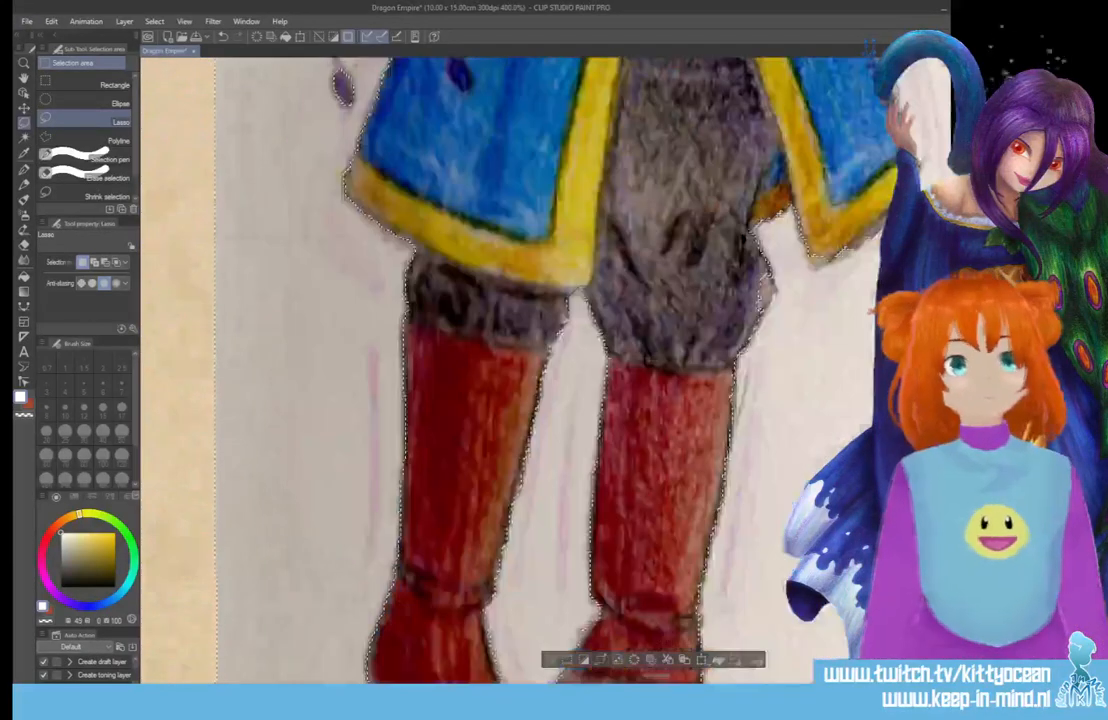
{"action": "scroll", "coordinate": [510, 370], "scroll_direction": "up", "scroll_amount": 10}
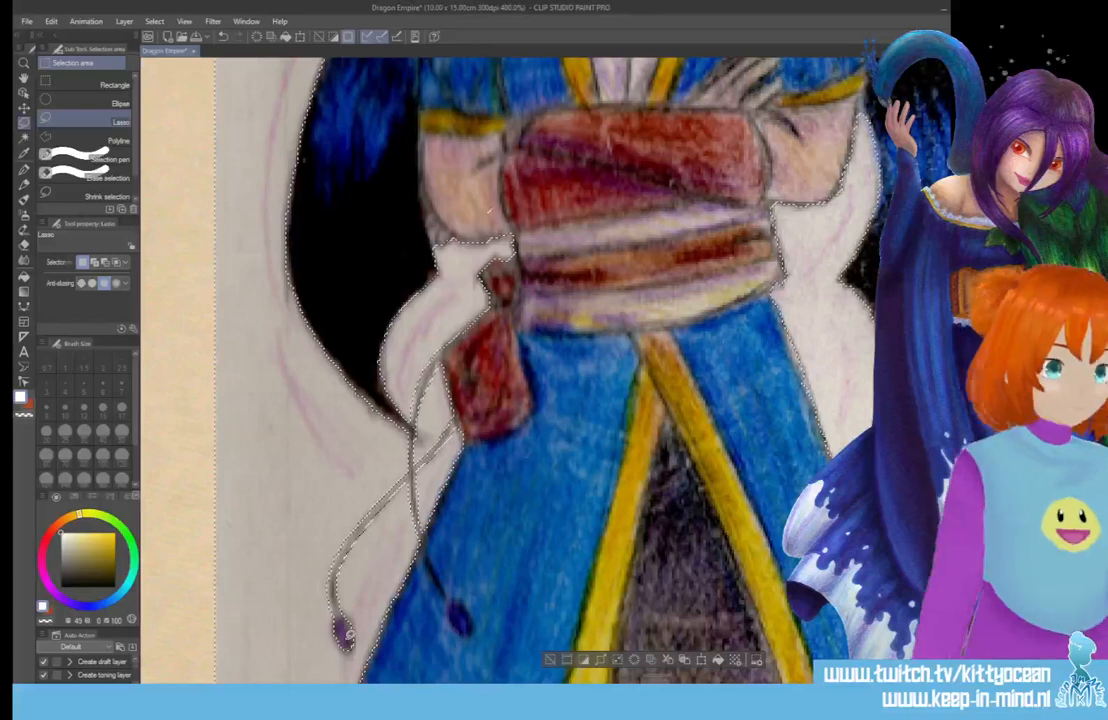
- Delete the selected background around the long-haired figure in the blue coat and deselect
{"action": "scroll", "coordinate": [349, 634], "scroll_direction": "down", "scroll_amount": 3}
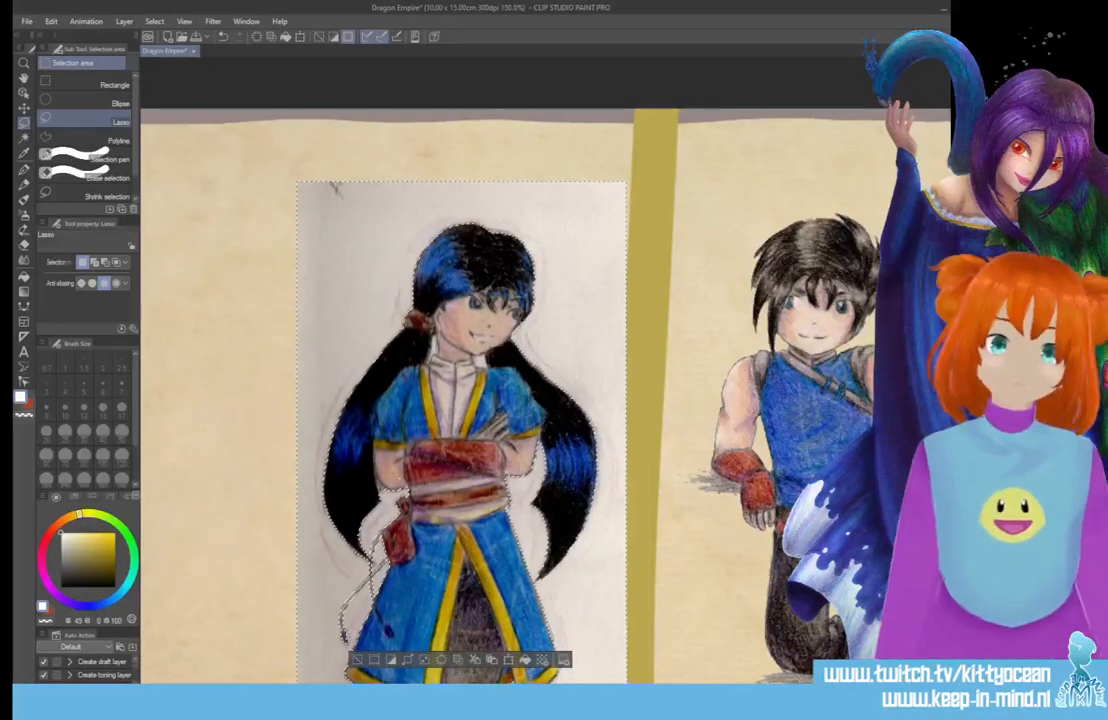
{"action": "key", "text": "w"}
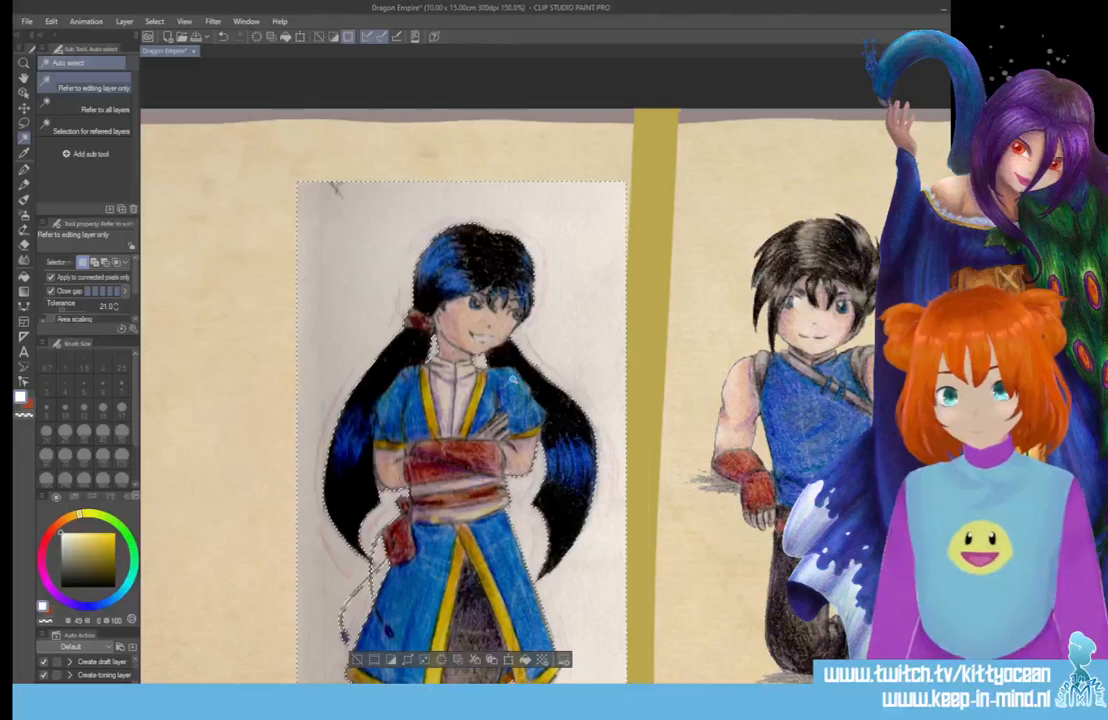
{"action": "key", "text": "Delete"}
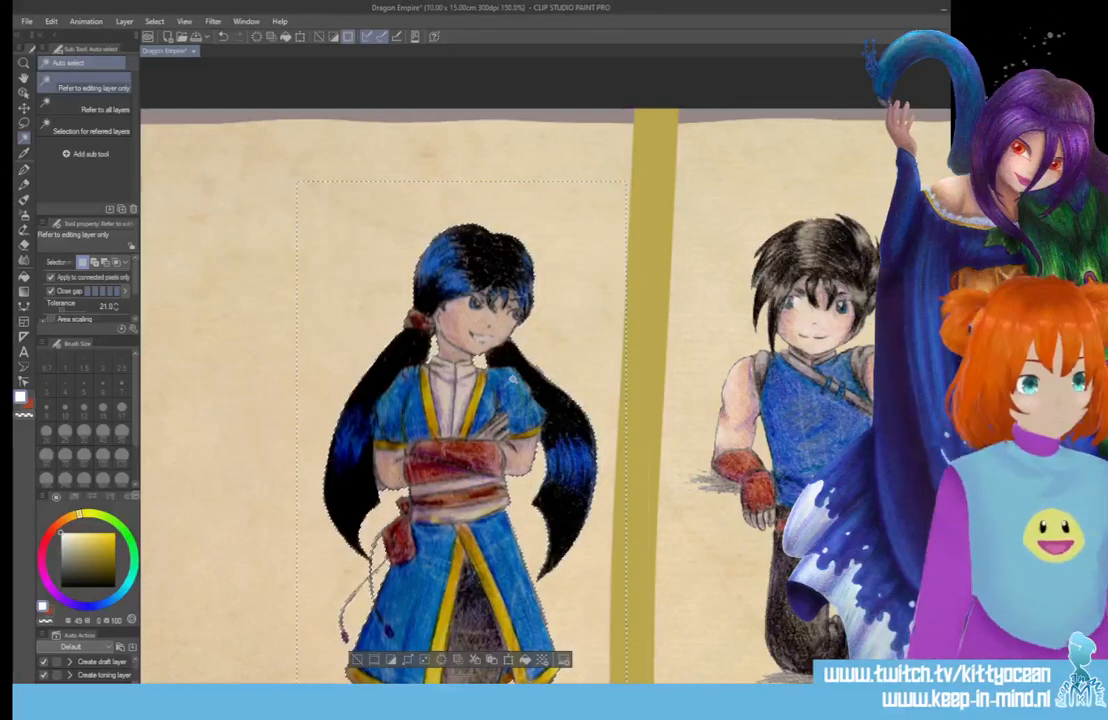
{"action": "scroll", "coordinate": [513, 380], "scroll_direction": "down", "scroll_amount": 2}
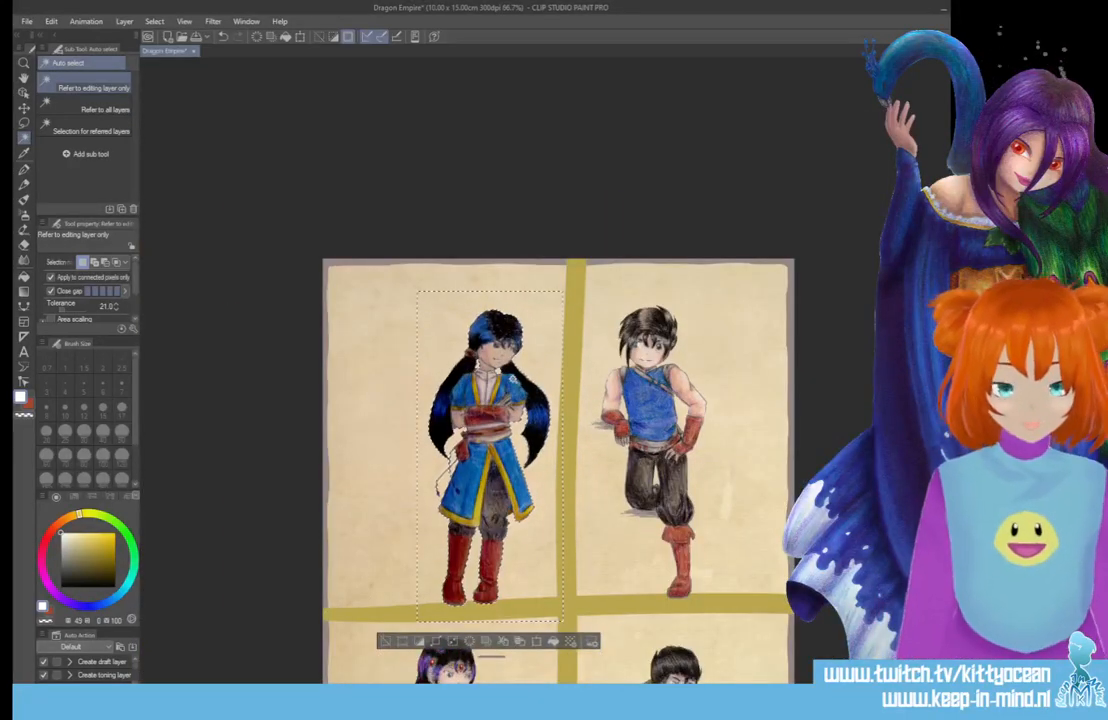
{"action": "key", "text": "ctrl+d"}
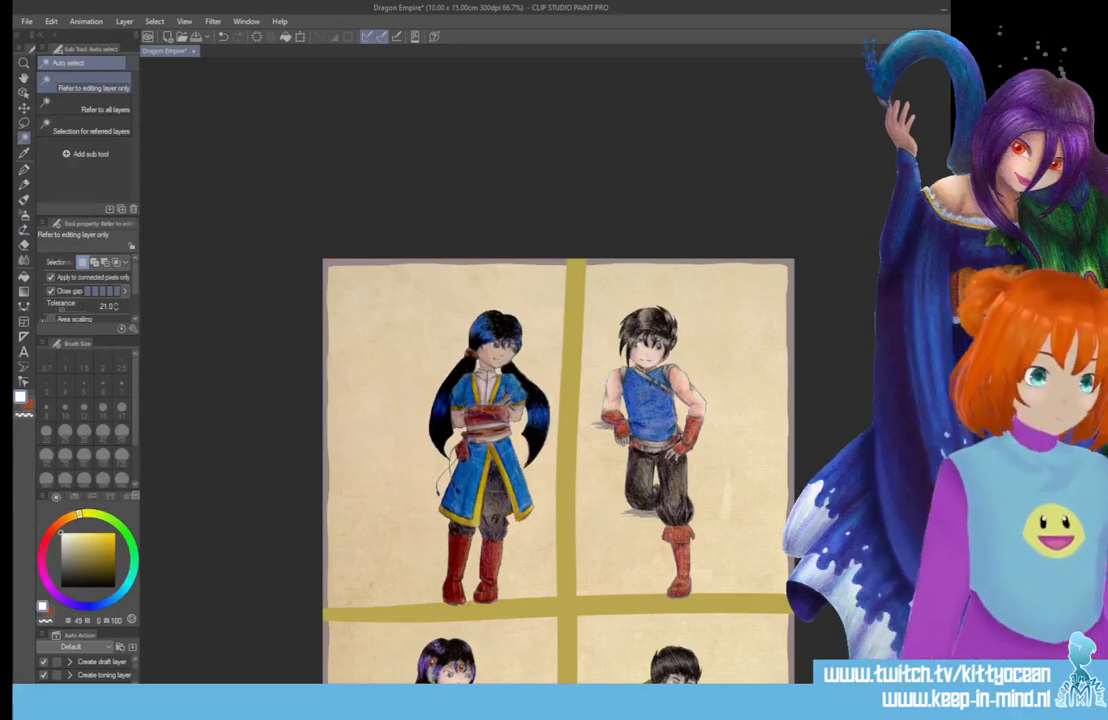
- Brighten the long-haired figure in the blue coat with a Hue/Saturation/Luminosity correction, setting Luminosity to 15
{"action": "key", "text": "ctrl+u"}
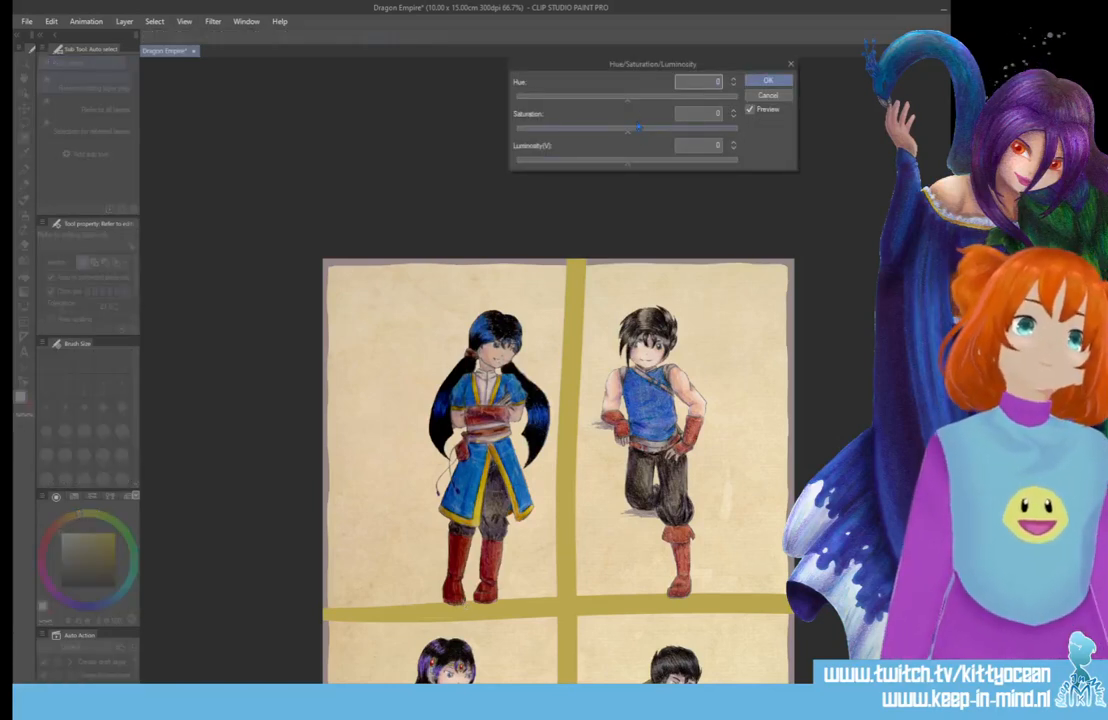
{"action": "left_click_drag", "start_coordinate": [630, 163], "coordinate": [640, 166]}
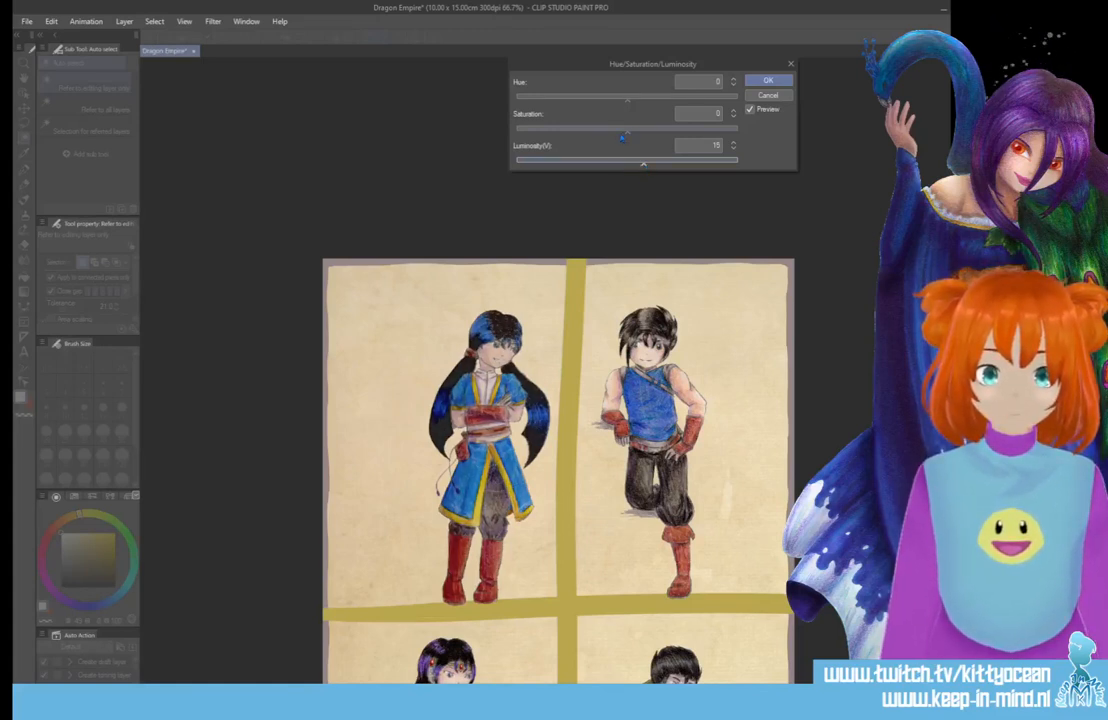
{"action": "left_click", "coordinate": [767, 80]}
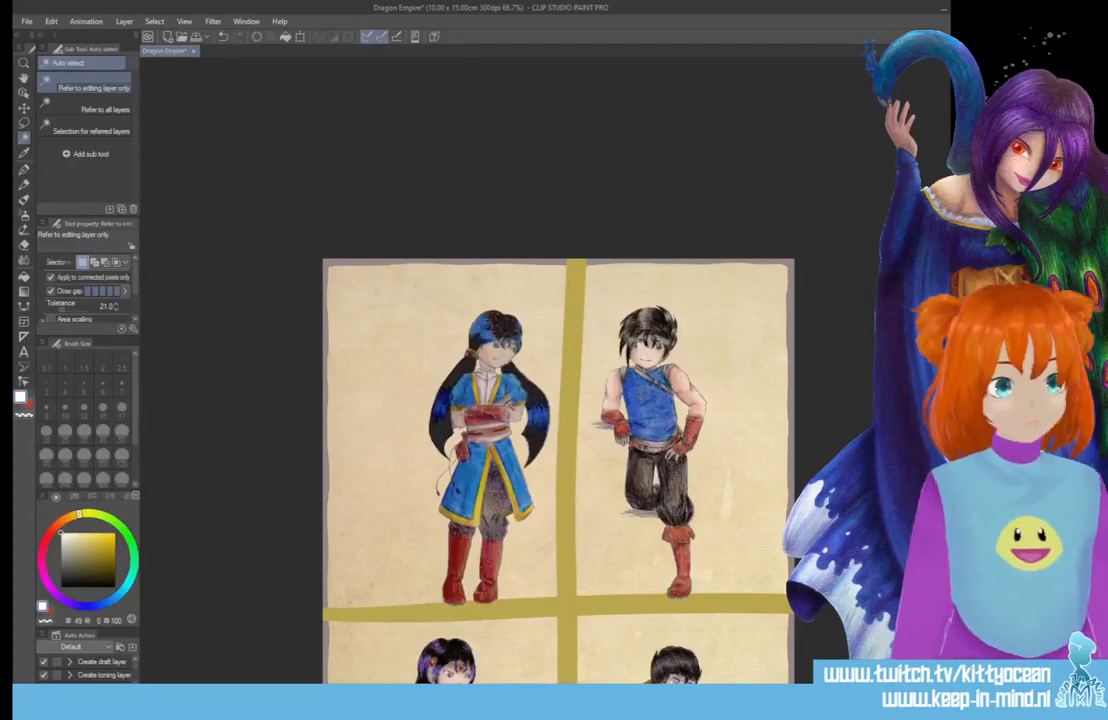
{"action": "key", "text": "m"}
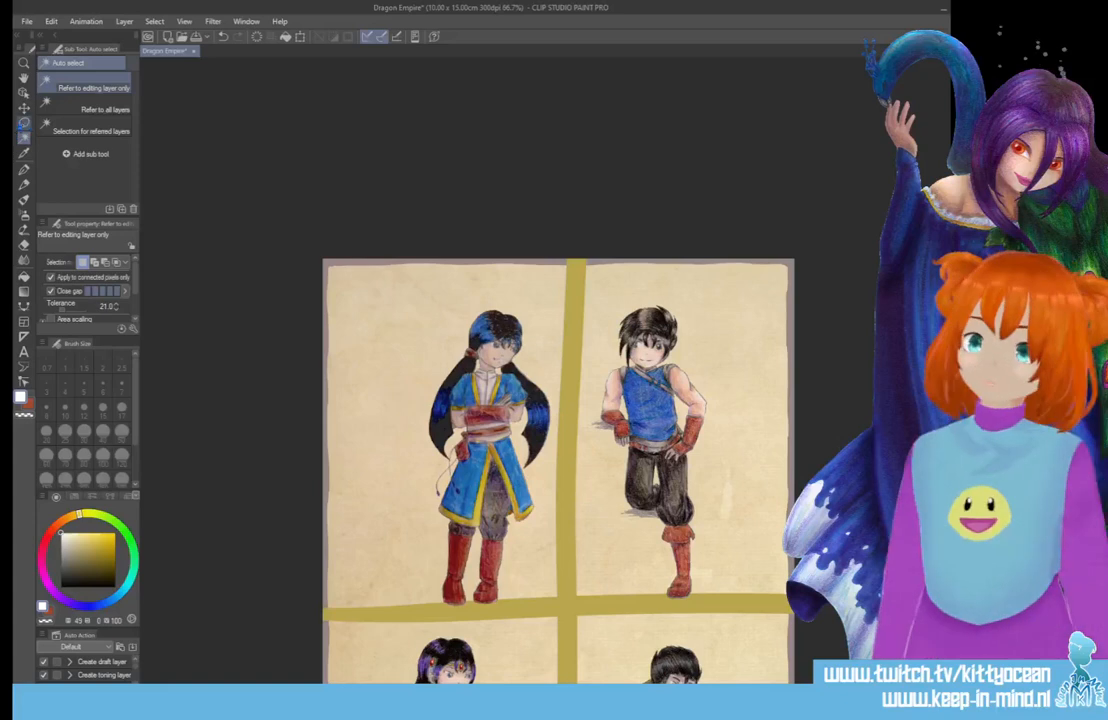
{"action": "key", "text": "m"}
{"action": "key", "text": "m"}
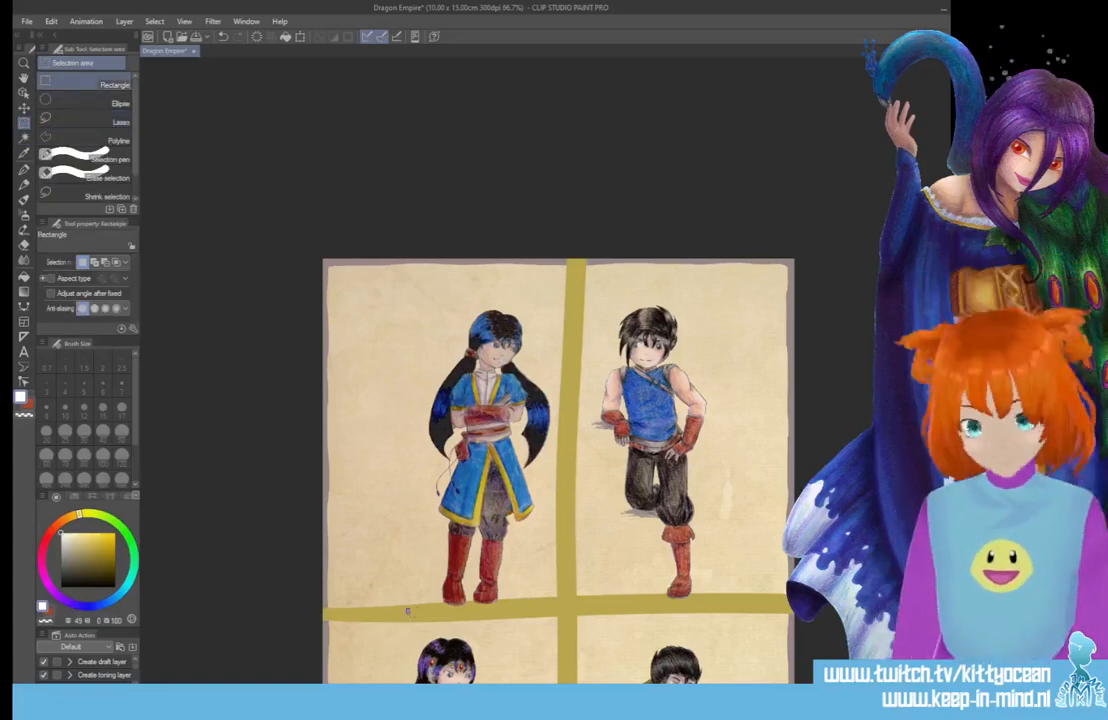
{"action": "left_click_drag", "start_coordinate": [407, 611], "coordinate": [460, 621]}
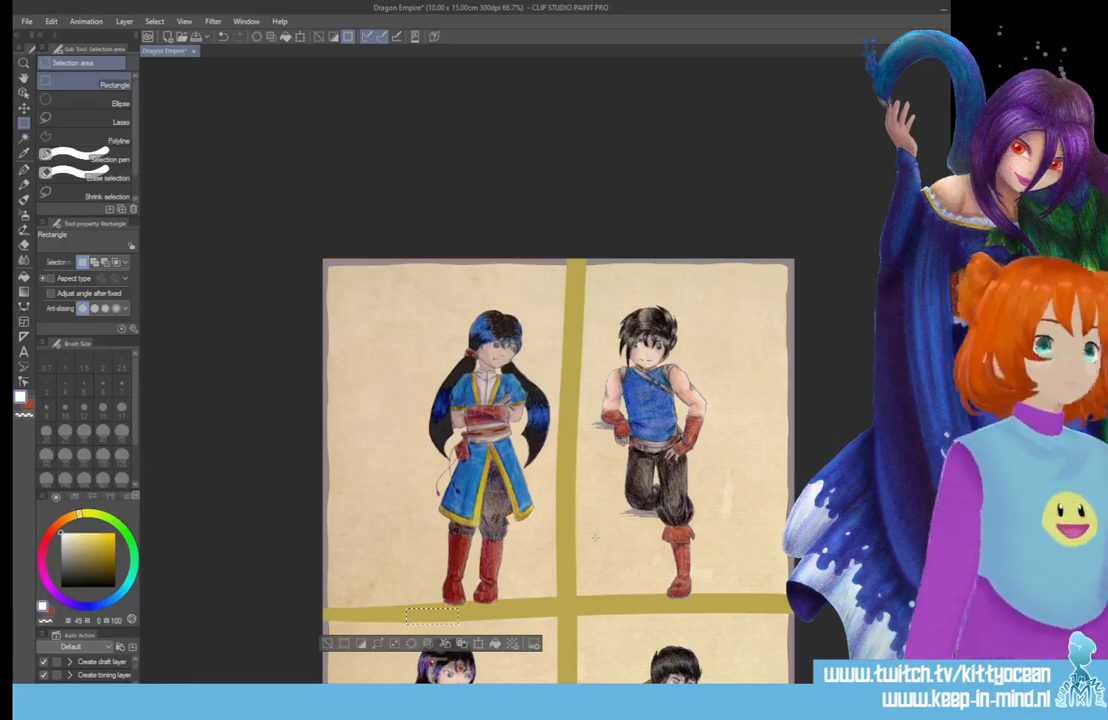
{"action": "key", "text": "ctrl+d"}
{"action": "scroll", "coordinate": [594, 537], "scroll_direction": "down", "scroll_amount": 1}
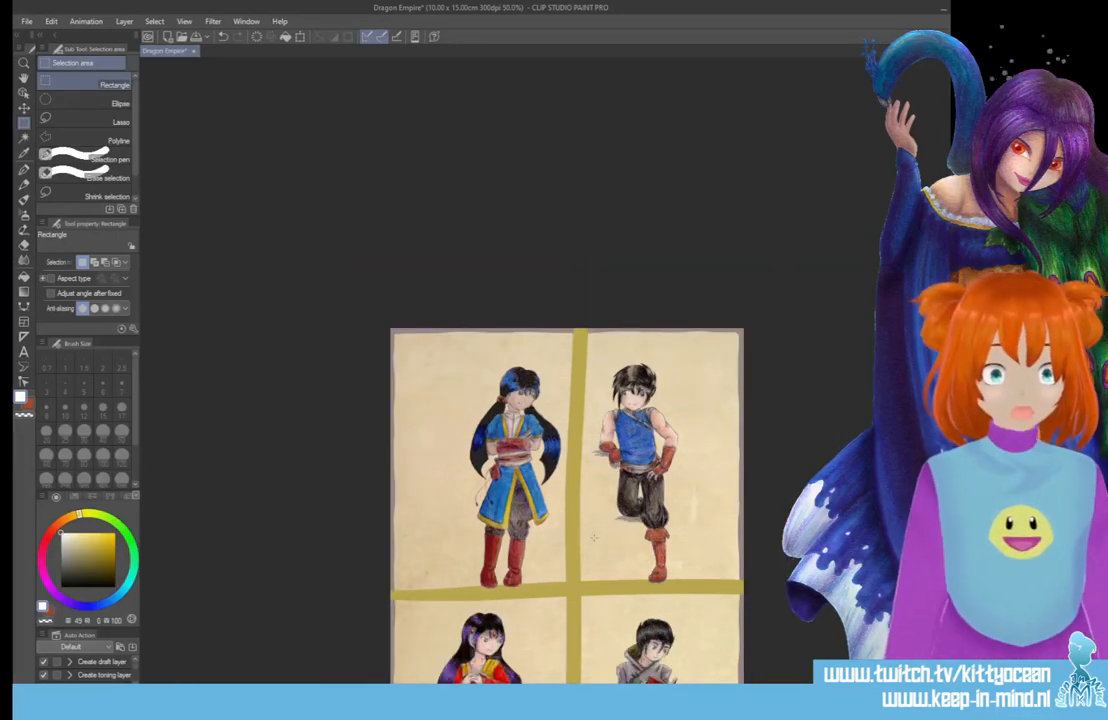
{"action": "left_click_drag", "start_coordinate": [567, 394], "coordinate": [584, 535]}
{"action": "scroll", "coordinate": [584, 535], "scroll_direction": "up", "scroll_amount": 2}
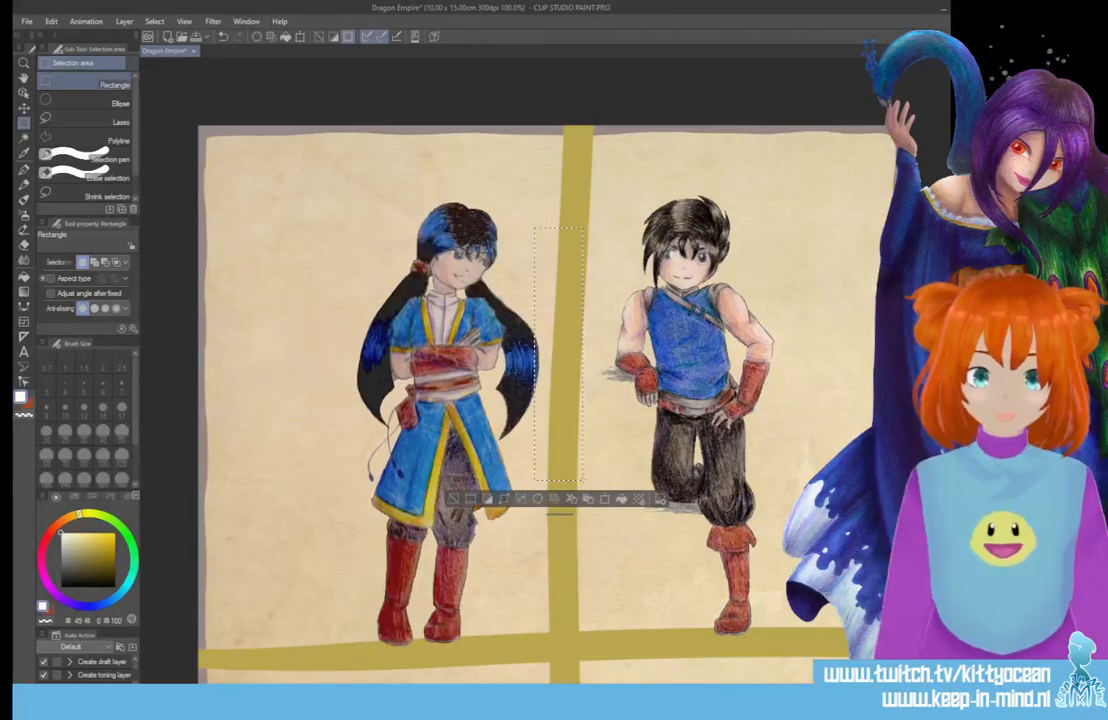
{"action": "key", "text": "ctrl+d"}
{"action": "left_click_drag", "start_coordinate": [548, 283], "coordinate": [585, 679]}
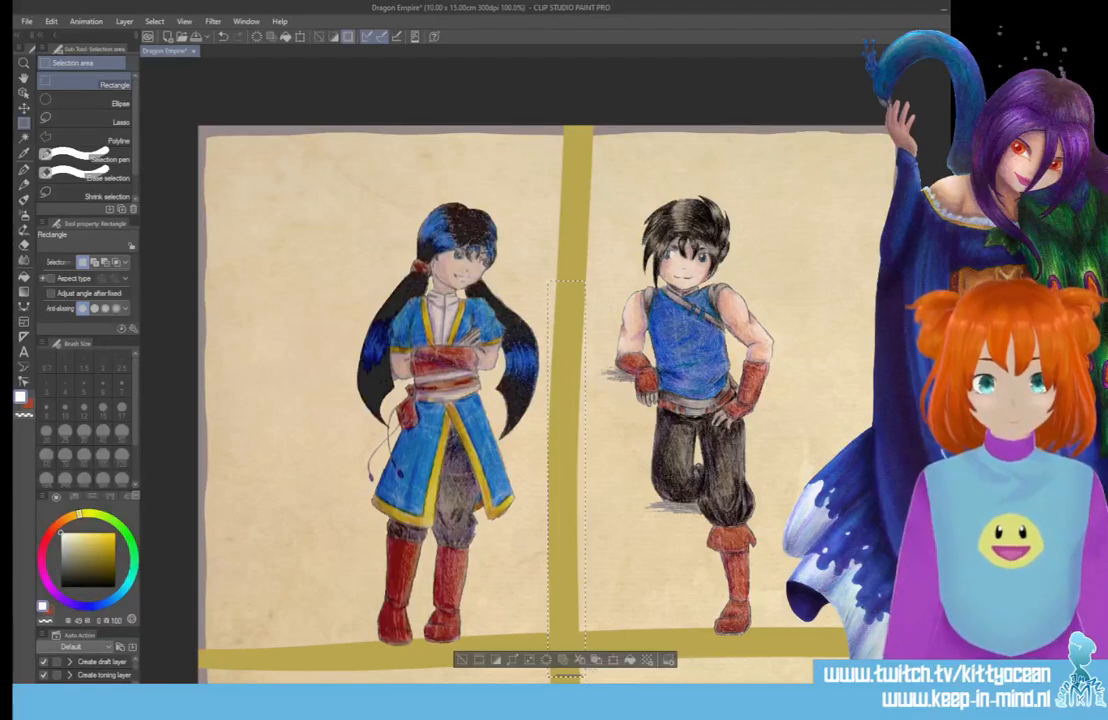
{"action": "key", "text": "ctrl+d"}
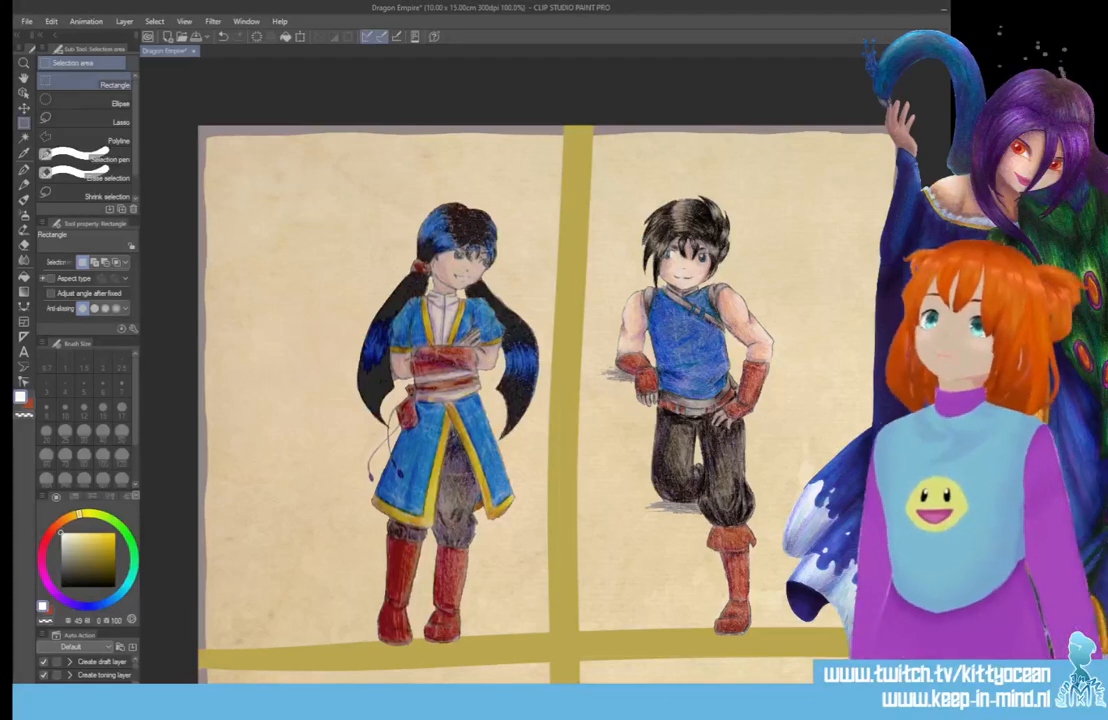
- Delete the yellow guide cross dividing the four figures and save the Dragon Empire document
{"action": "key", "text": "e"}
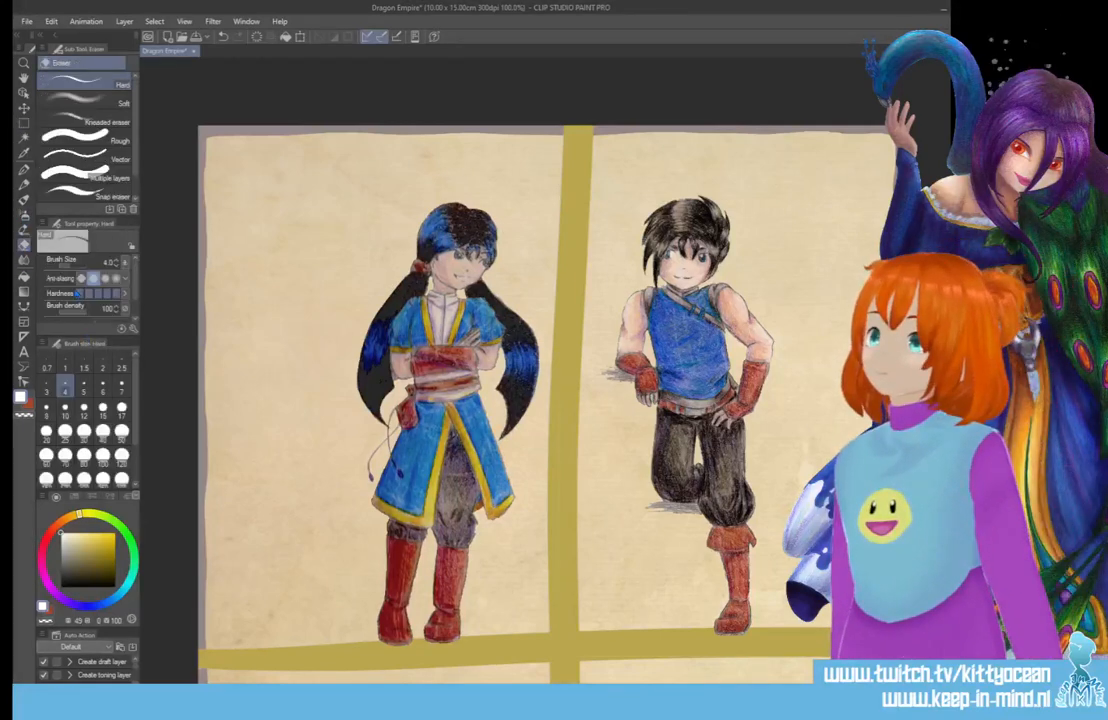
{"action": "left_click", "coordinate": [121, 433]}
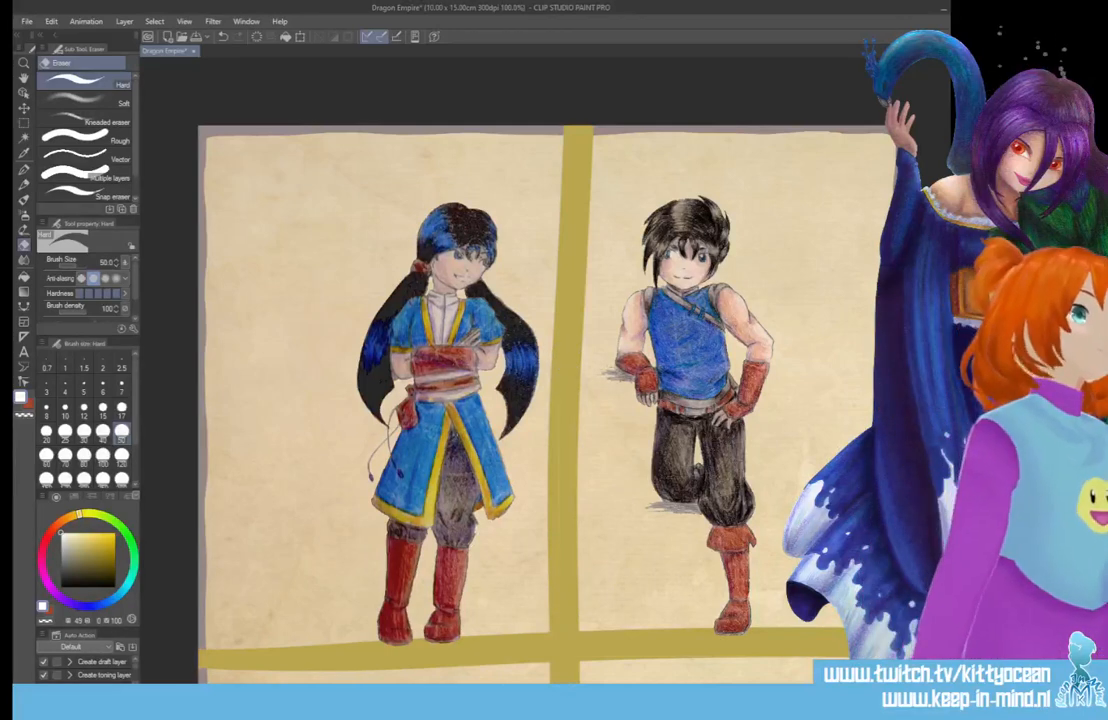
{"action": "scroll", "coordinate": [540, 380], "scroll_direction": "down", "scroll_amount": 10}
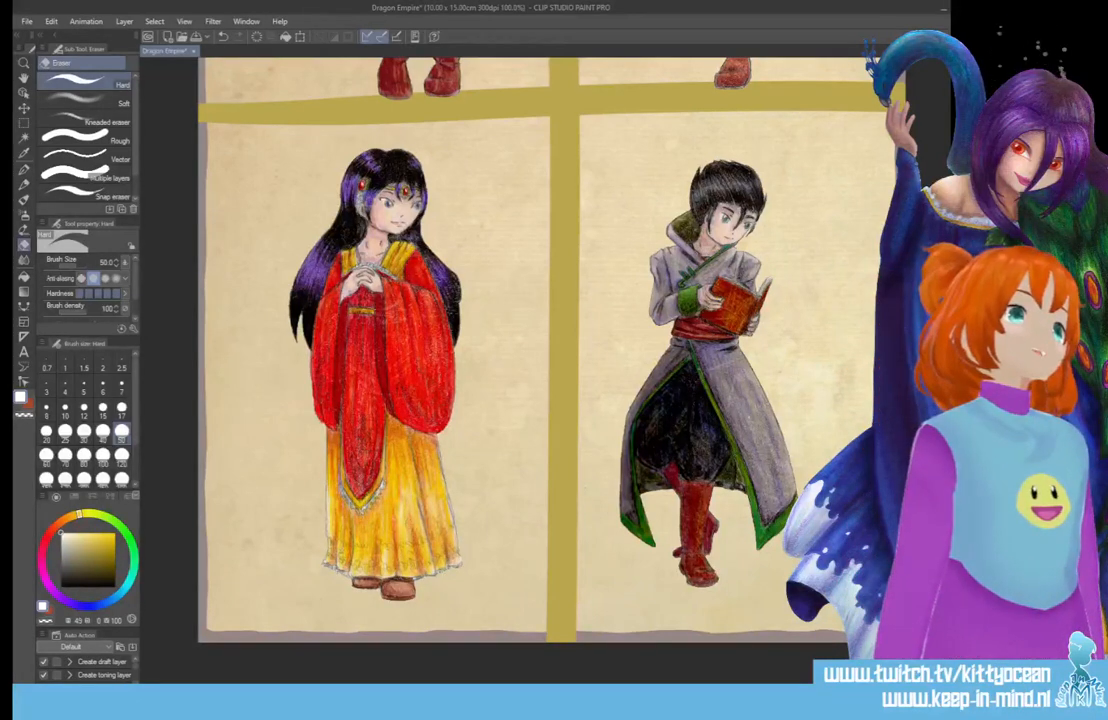
{"action": "scroll", "coordinate": [739, 149], "scroll_direction": "up", "scroll_amount": 10}
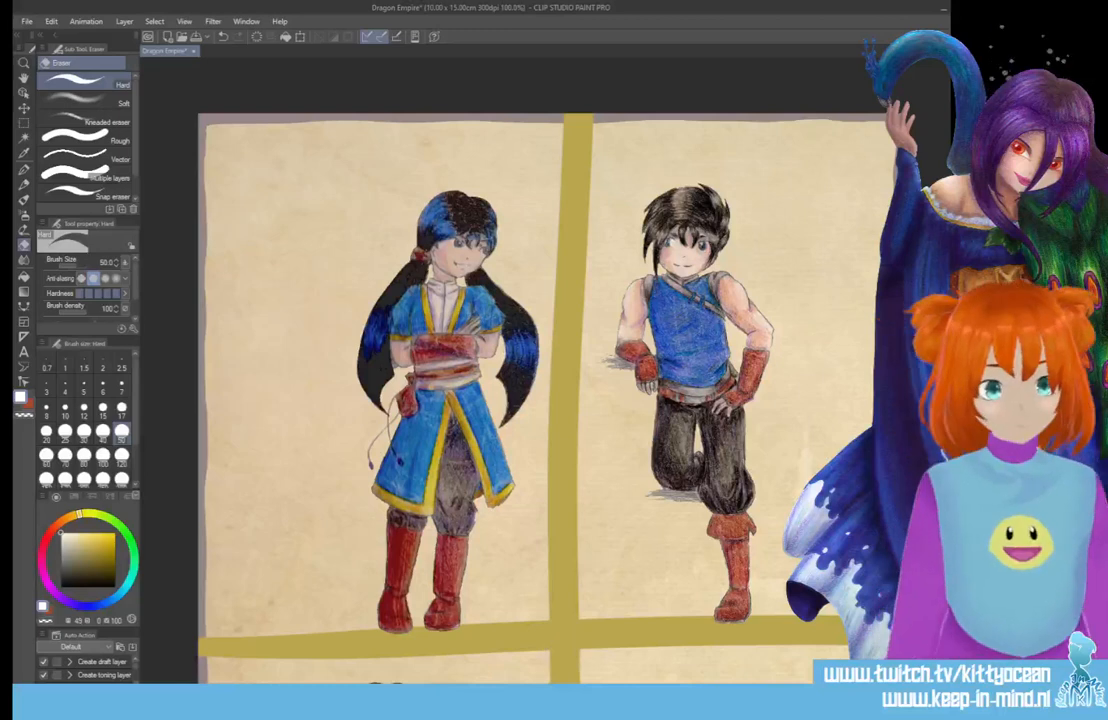
{"action": "scroll", "coordinate": [555, 655], "scroll_direction": "down", "scroll_amount": 5}
{"action": "scroll", "coordinate": [555, 400], "scroll_direction": "down", "scroll_amount": 3}
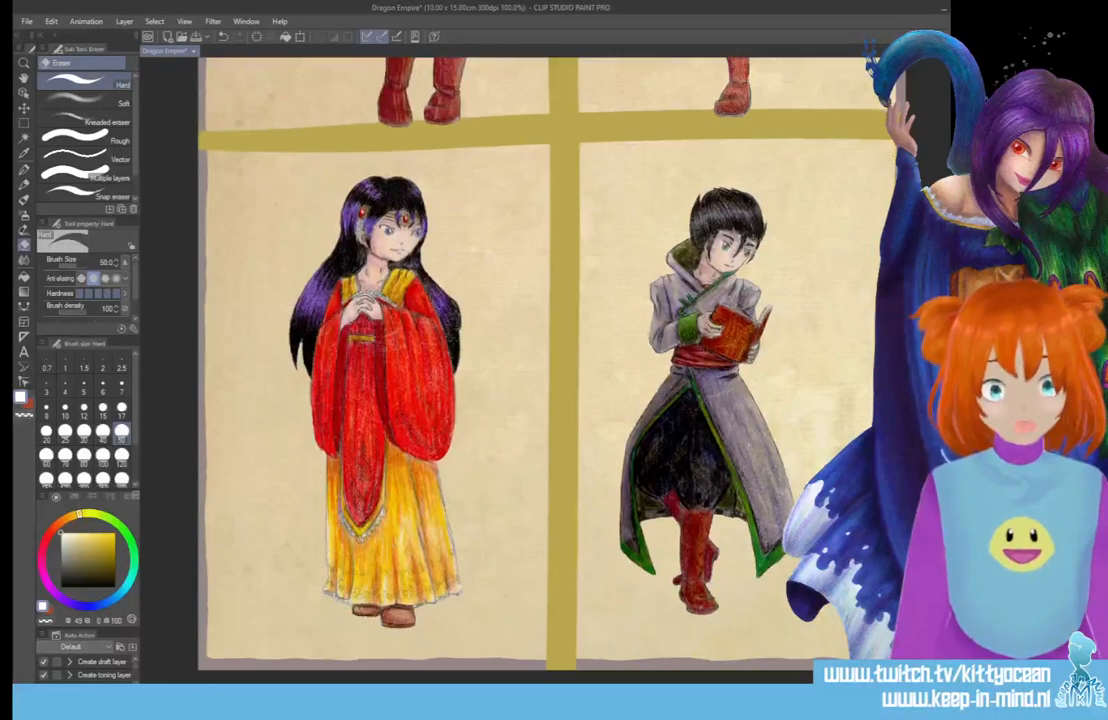
{"action": "scroll", "coordinate": [910, 531], "scroll_direction": "down", "scroll_amount": 2}
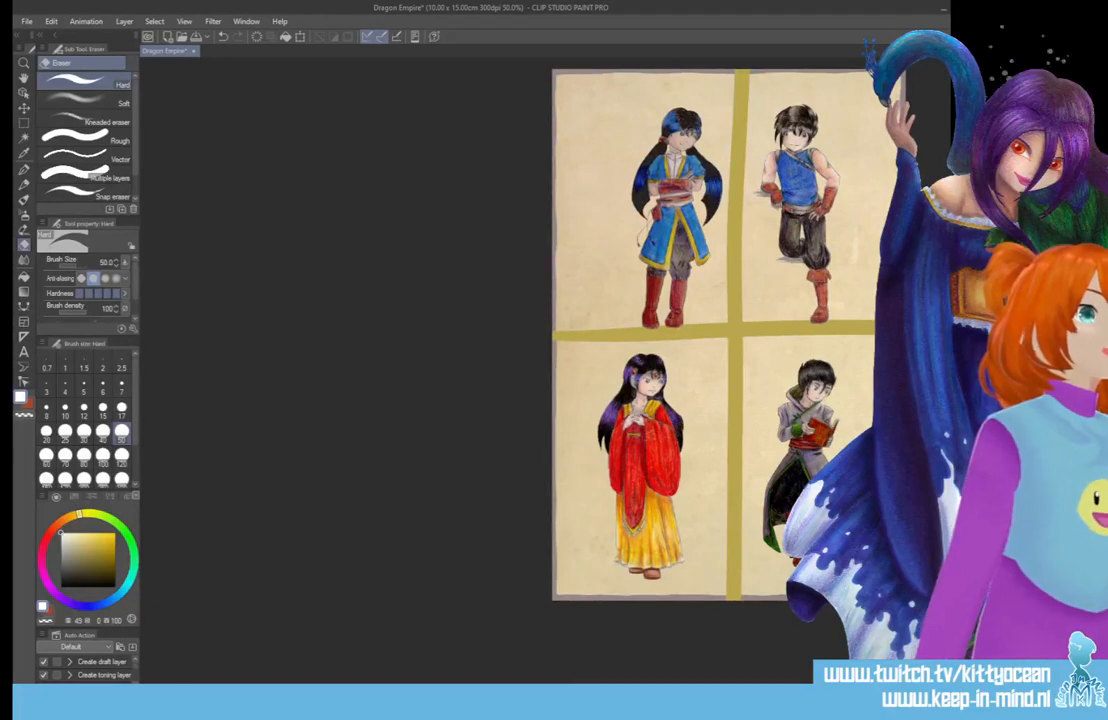
{"action": "key", "text": "Delete"}
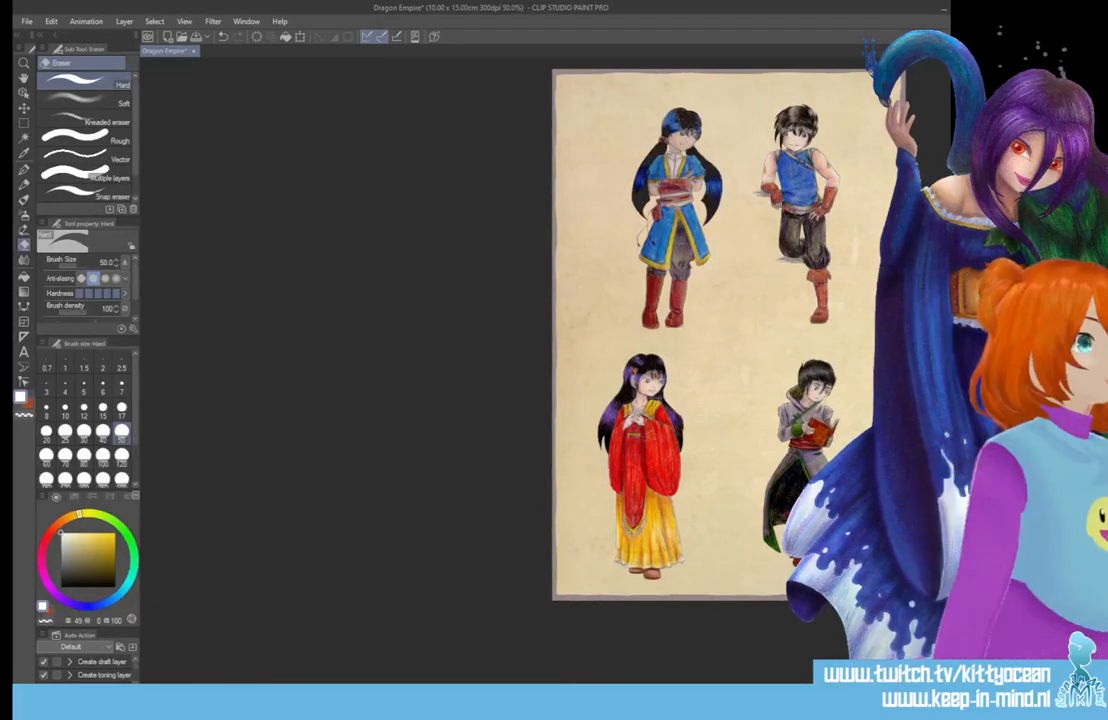
{"action": "key", "text": "ctrl+s"}
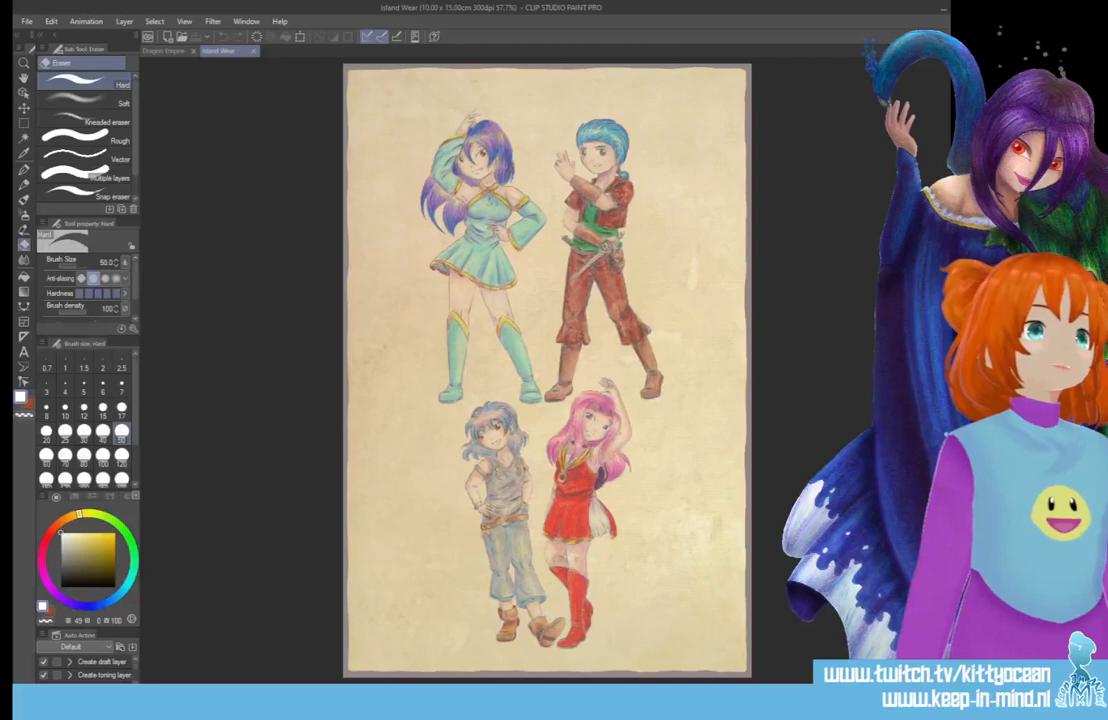
- Compare the Dragon Empire sheet with the Island Wear sheet and fade the four figures to match its softer look
{"action": "left_click", "coordinate": [160, 50]}
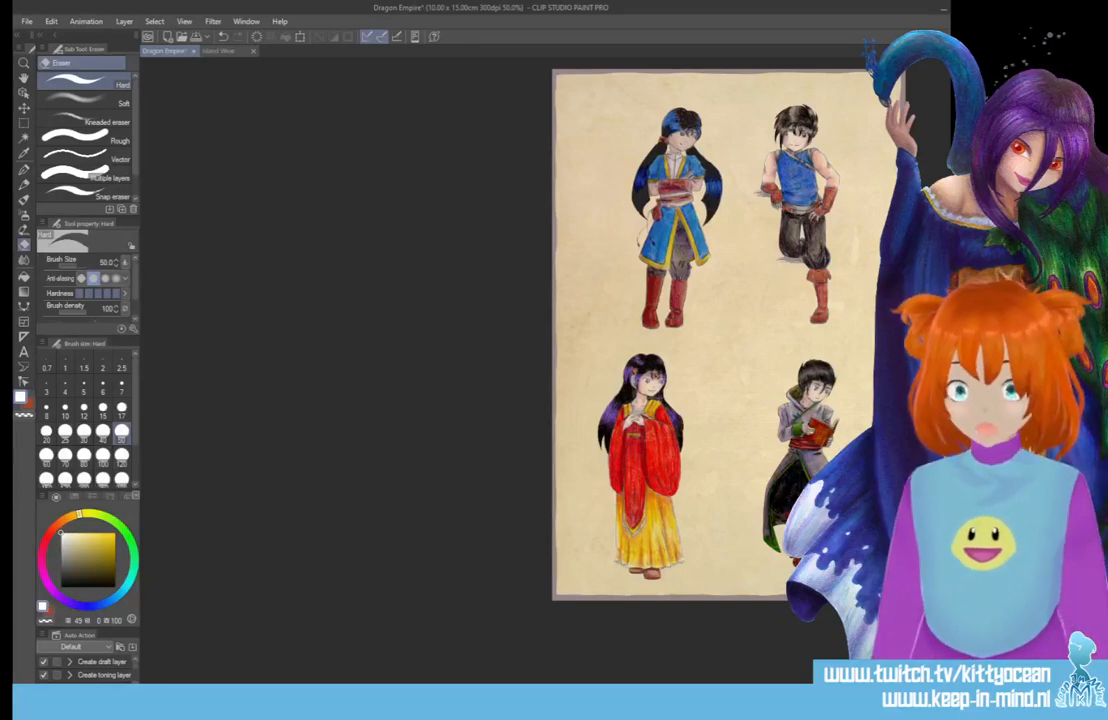
{"action": "left_click", "coordinate": [197, 50]}
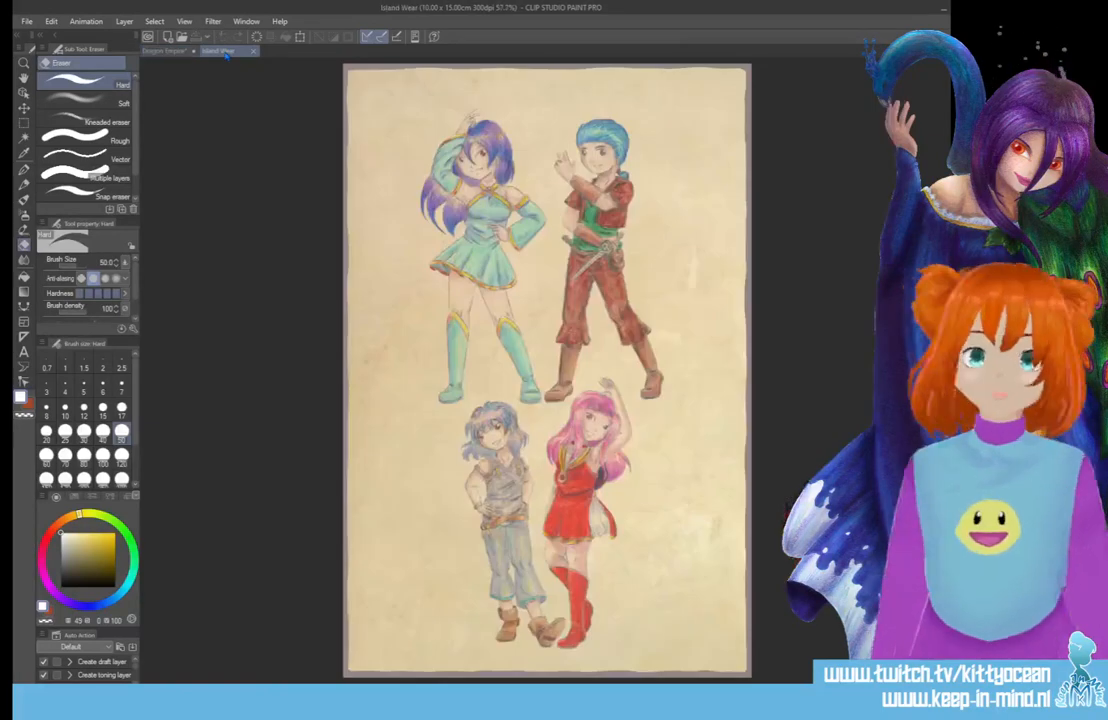
{"action": "left_click", "coordinate": [165, 50]}
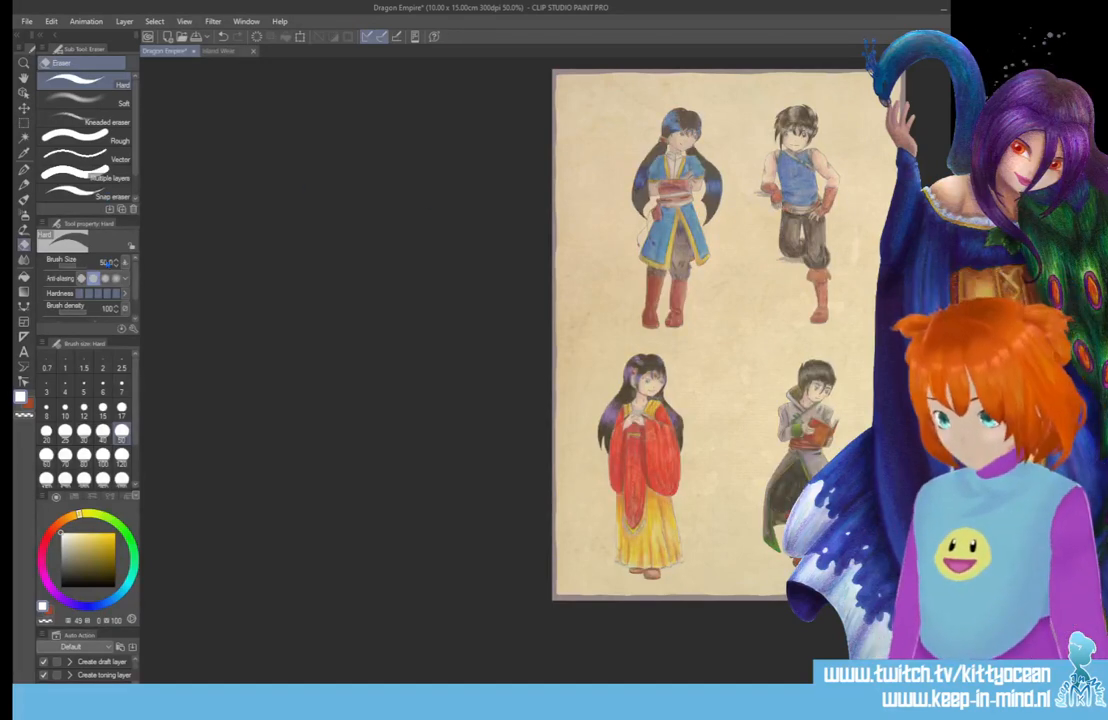
- Save the Dragon Empire document, and save it as a Photoshop file named Dragon Empire.psd
{"action": "key", "text": "ctrl+s"}
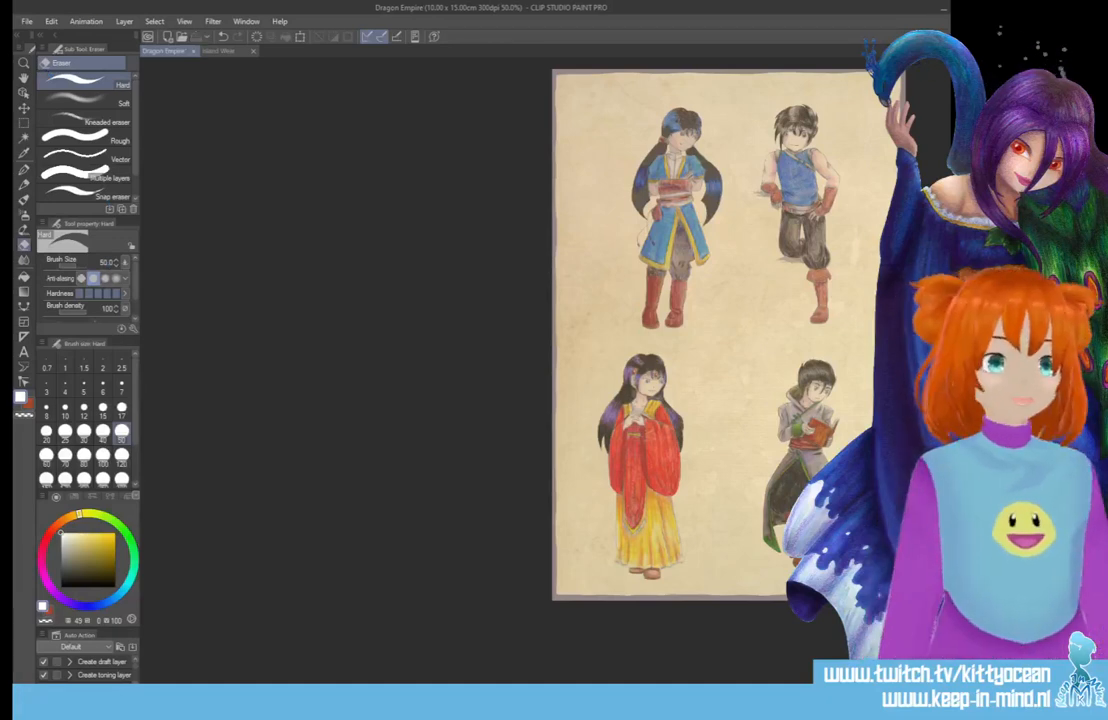
{"action": "left_click", "coordinate": [27, 21]}
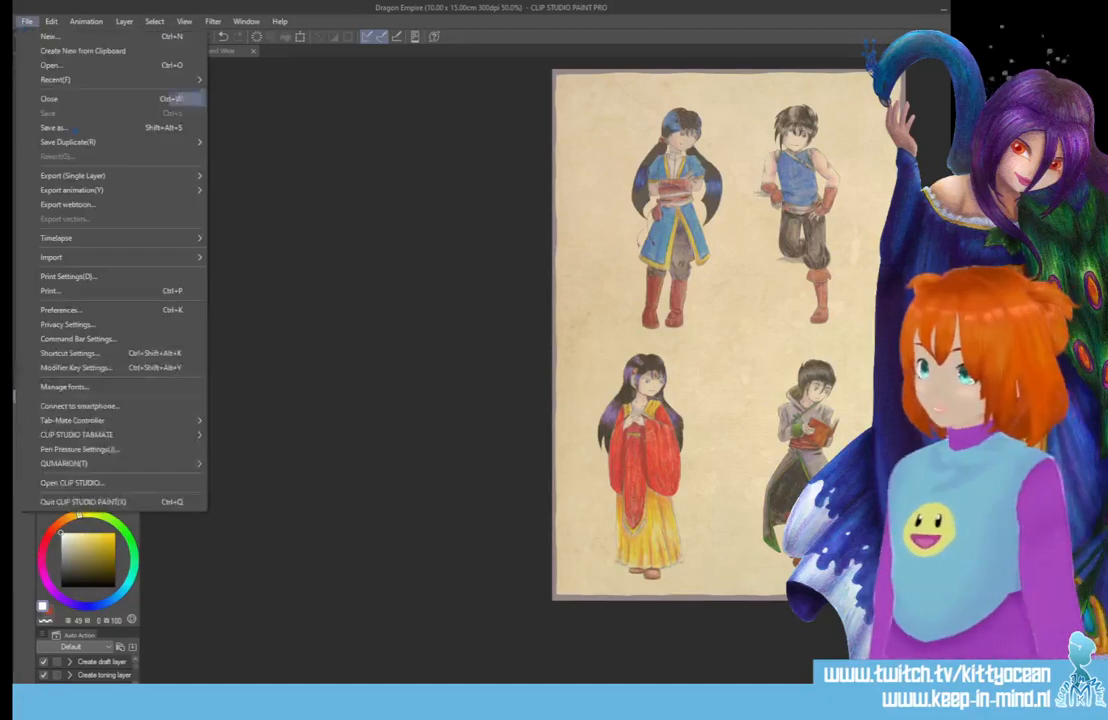
{"action": "left_click", "coordinate": [366, 247]}
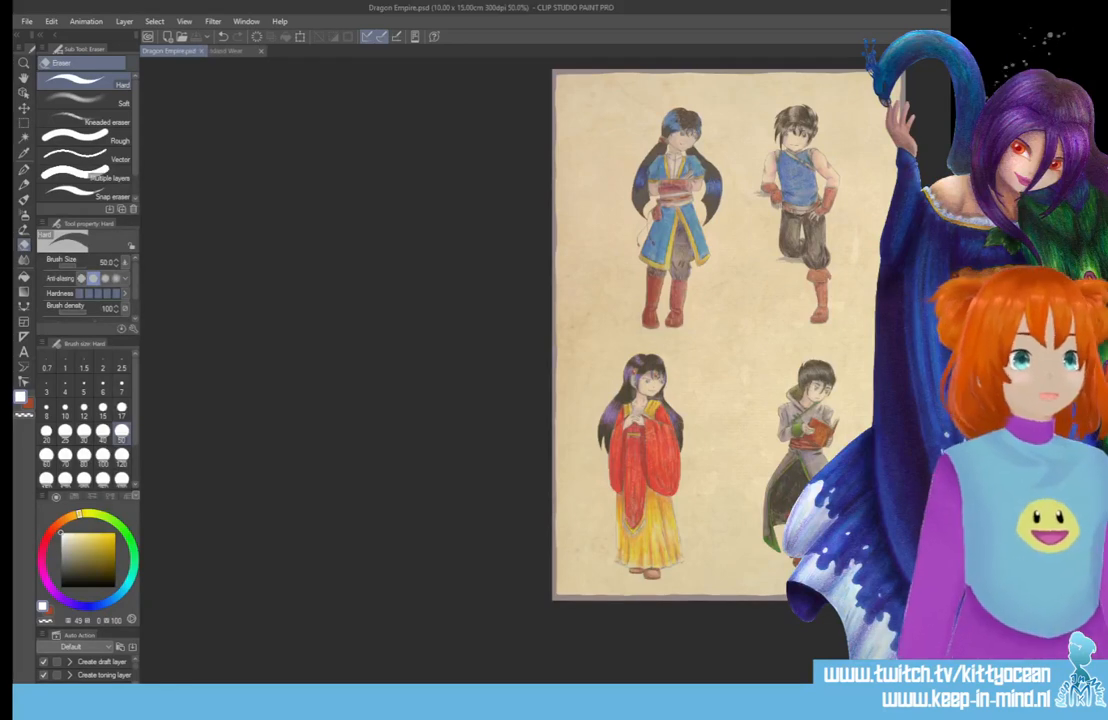
- Switch to Photoshop, open Dragon Empire.psd, and maximize its window with the whole sheet in view at 50%
{"action": "key", "text": "alt+Tab"}
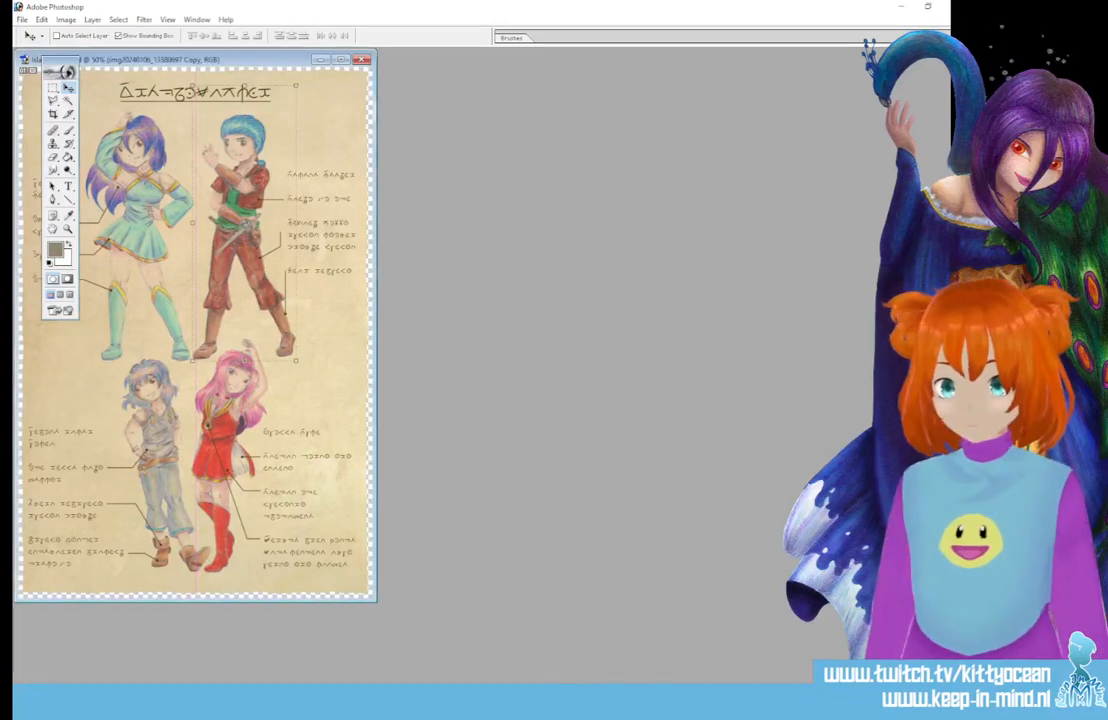
{"action": "left_click_drag", "start_coordinate": [243, 74], "coordinate": [671, 112]}
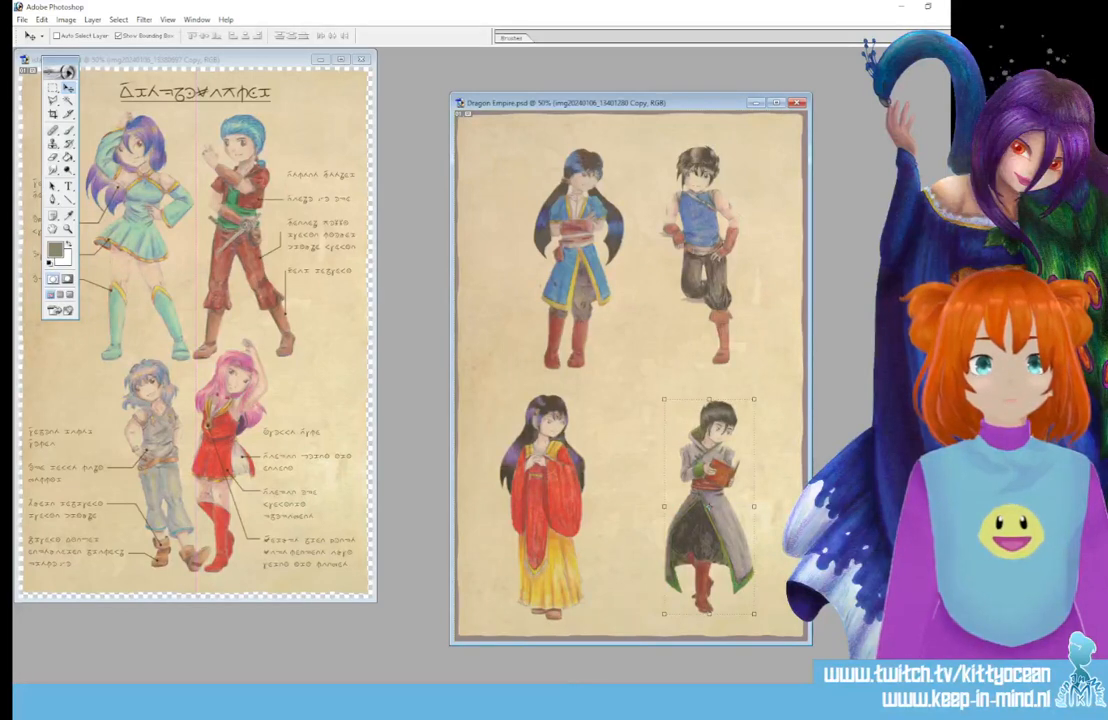
{"action": "left_click", "coordinate": [777, 104]}
{"action": "key", "text": "ctrl+plus"}
{"action": "key", "text": "ctrl+plus"}
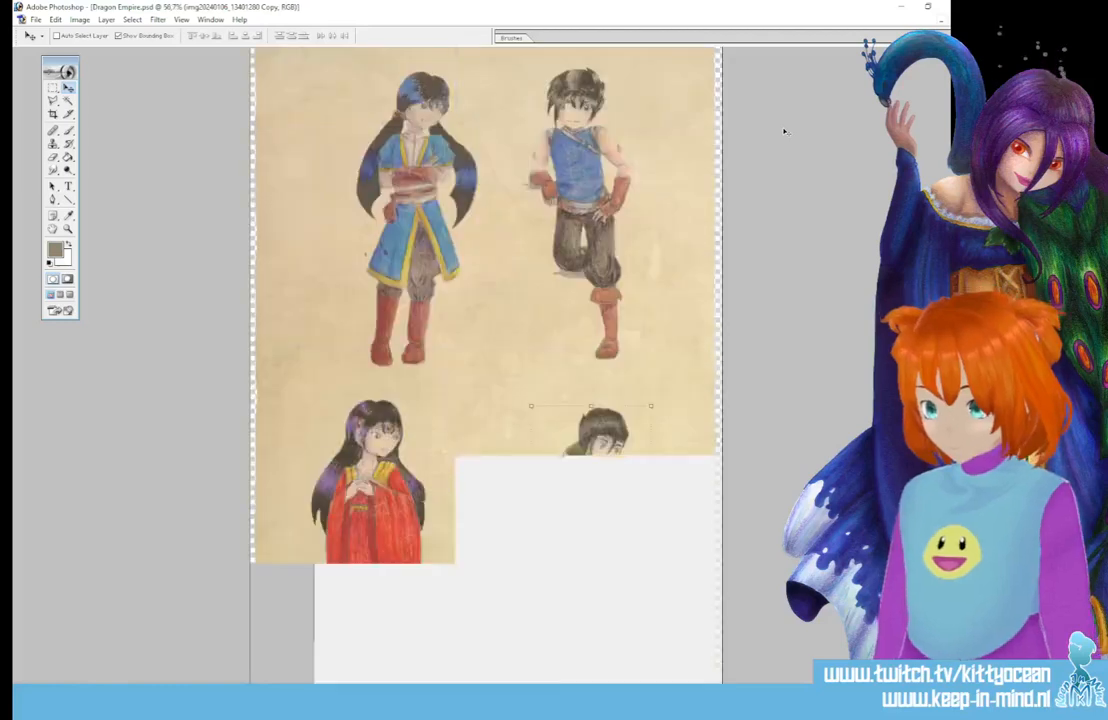
{"action": "key", "text": "ctrl+minus"}
{"action": "key", "text": "ctrl+minus"}
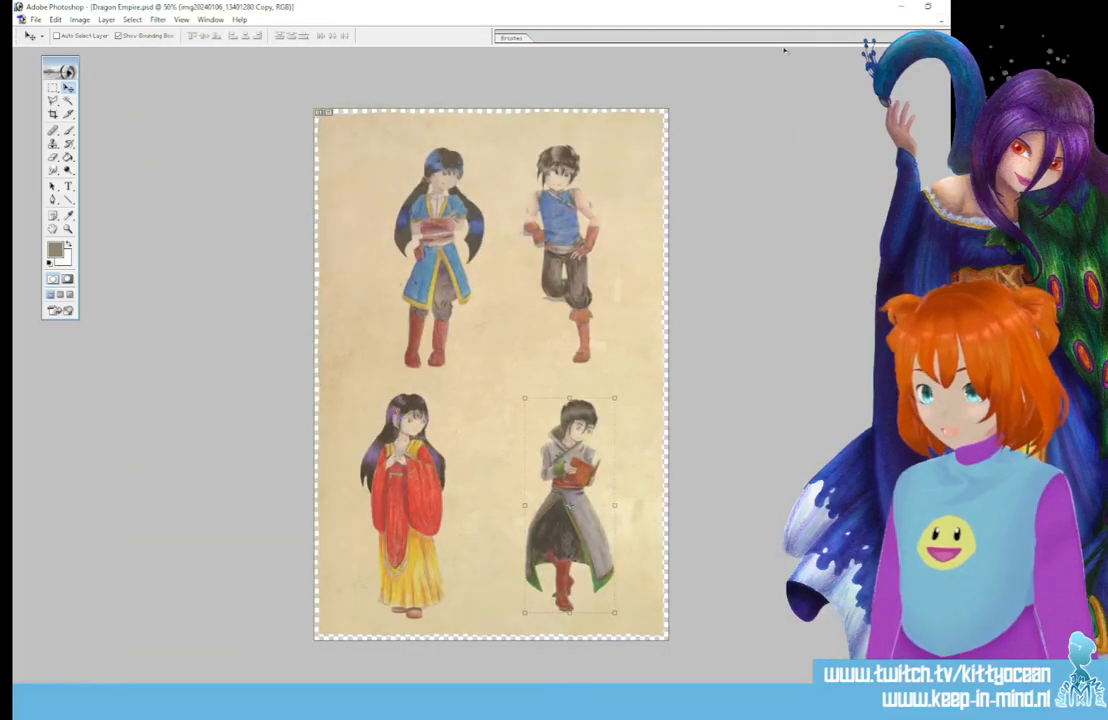
- Move the two blue-clad upper figures lower and closer together near the sheet's centre, aligning their heads and feet
{"action": "left_click", "coordinate": [563, 215], "text": "ctrl"}
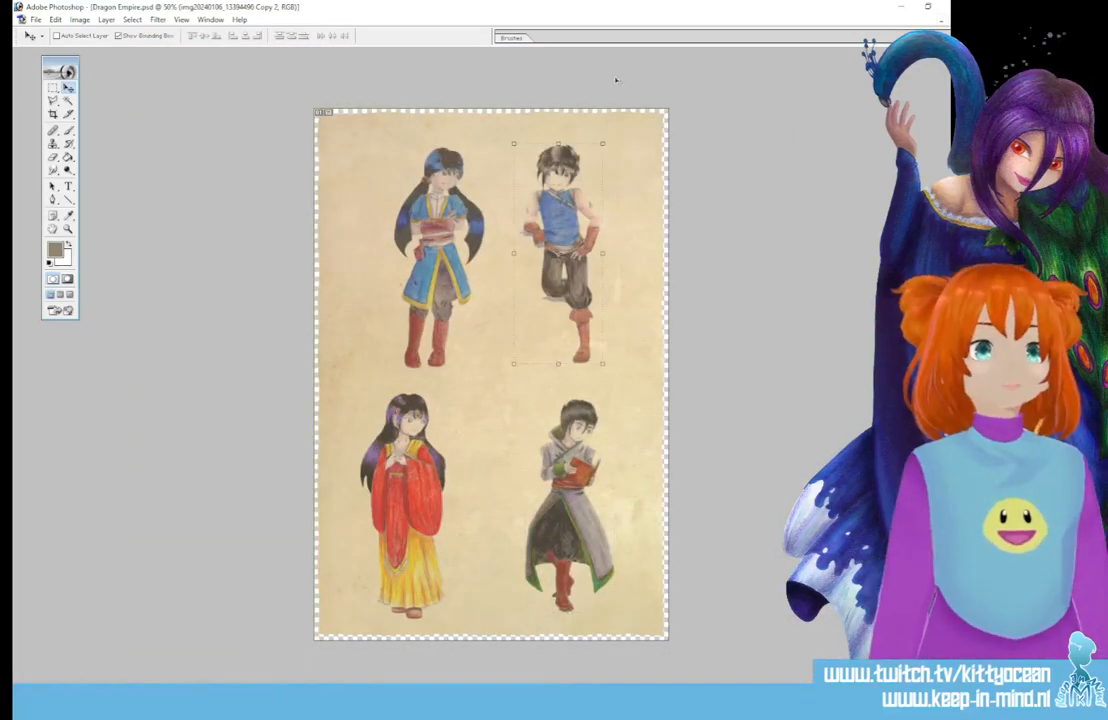
{"action": "left_click_drag", "start_coordinate": [553, 280], "coordinate": [526, 303]}
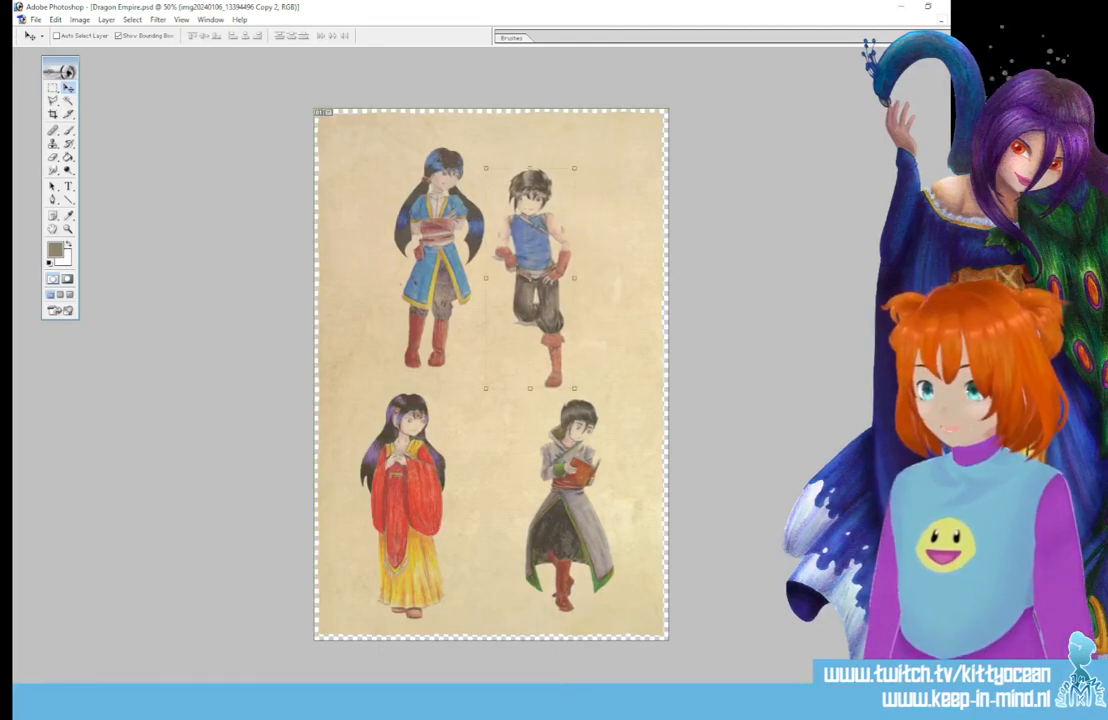
{"action": "left_click", "coordinate": [478, 240], "text": "ctrl"}
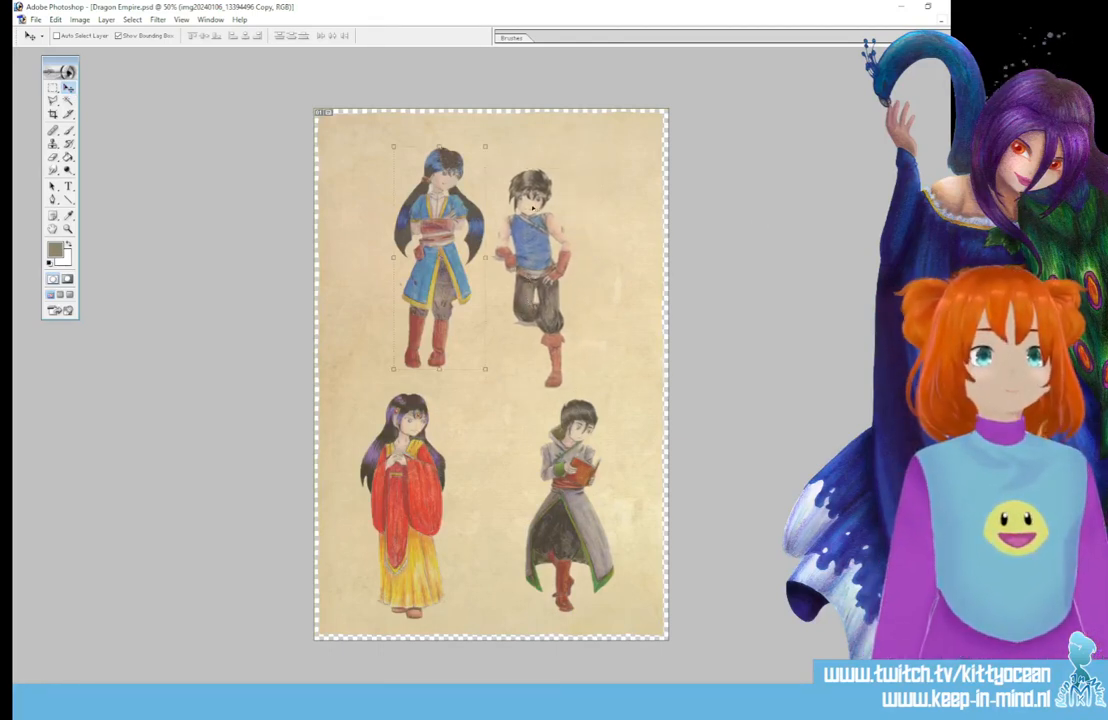
{"action": "left_click_drag", "start_coordinate": [441, 250], "coordinate": [449, 272]}
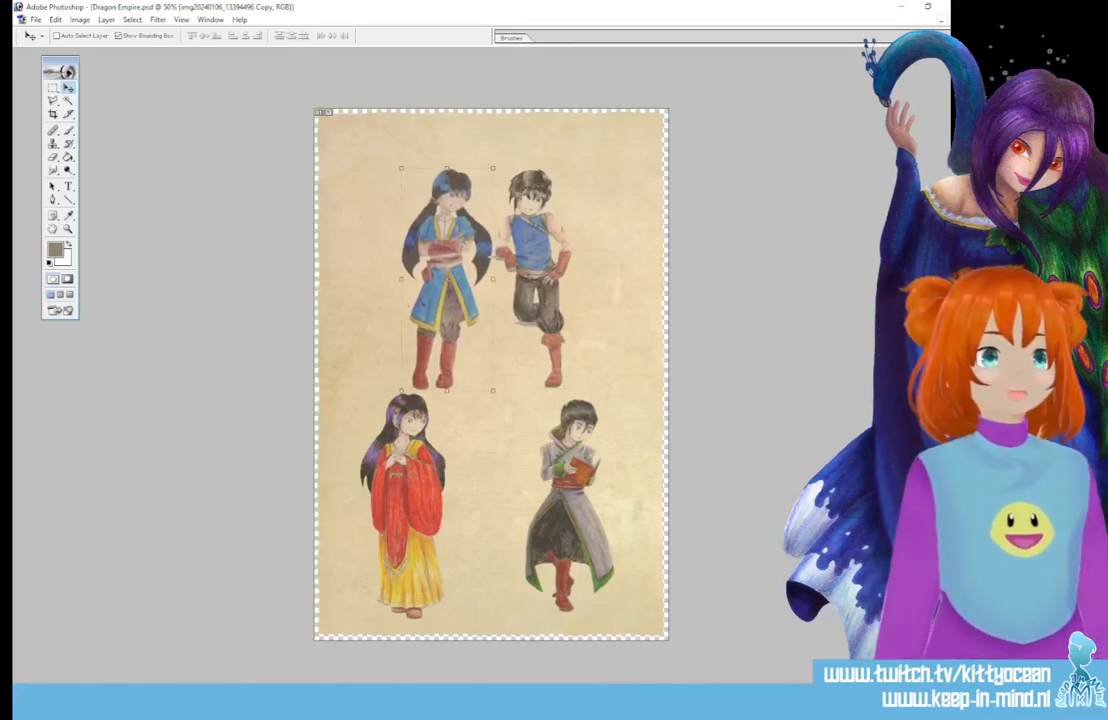
{"action": "left_click_drag", "start_coordinate": [447, 289], "coordinate": [449, 291]}
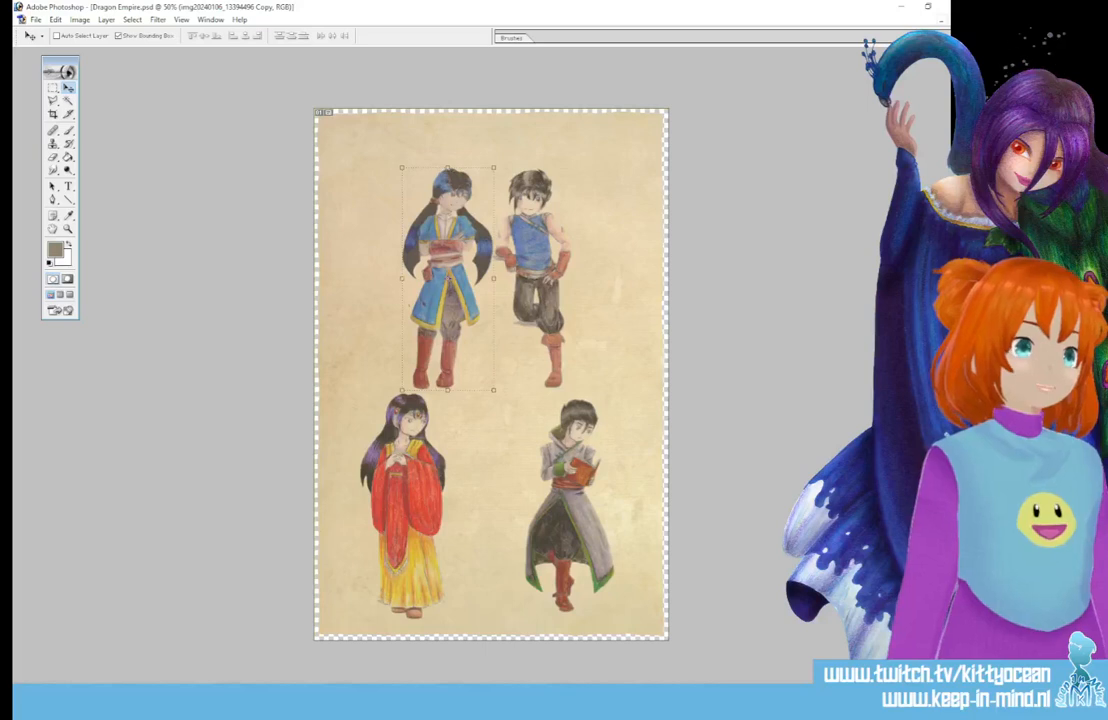
- Swap the two lower figures, placing the red-robed figure under the short-haired one and the grey-coated figure under the long-haired one
{"action": "key", "text": "alt+bracketright"}
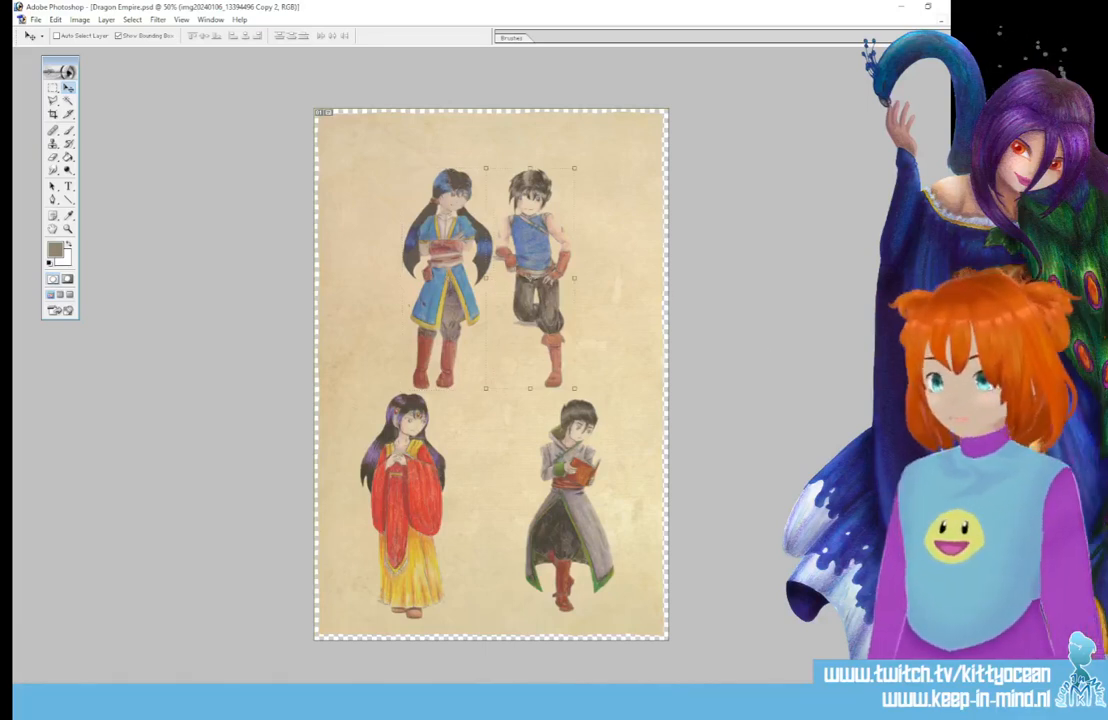
{"action": "key", "text": "alt+bracketleft"}
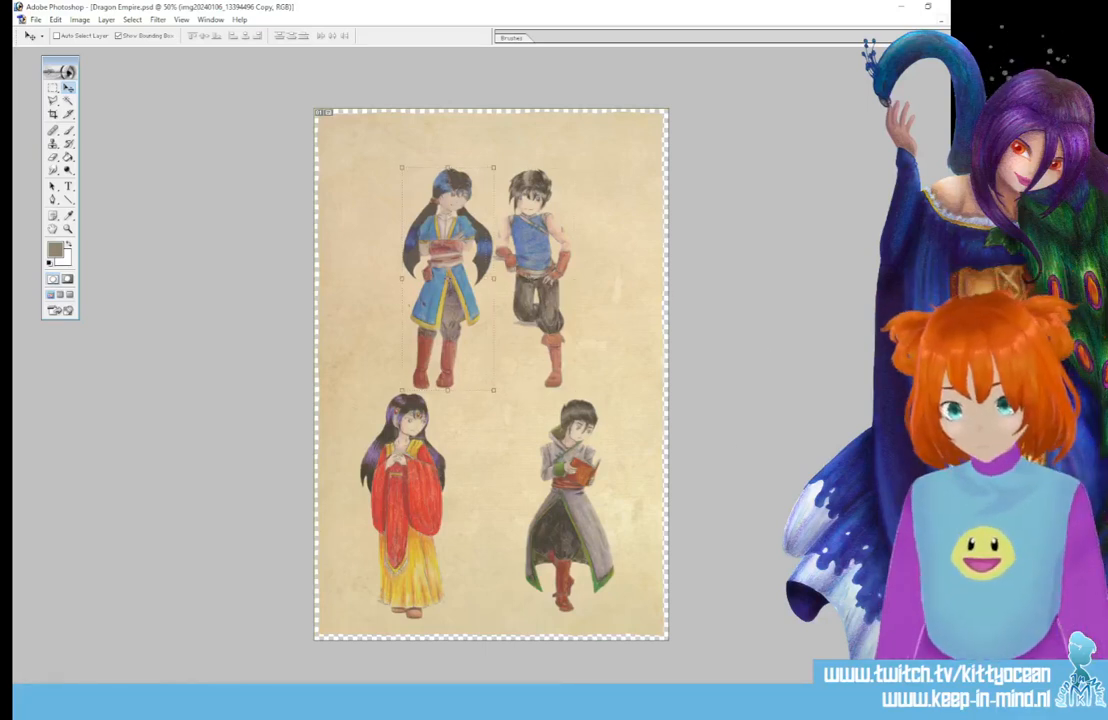
{"action": "key", "text": "alt+bracketleft"}
{"action": "left_click_drag", "start_coordinate": [410, 484], "coordinate": [466, 488]}
{"action": "key", "text": "alt+bracketleft"}
- Enlarge the grey-coated figure with the book proportionally to about 107.6% so it matches the red-robed figure's height
{"action": "left_click_drag", "start_coordinate": [491, 399], "coordinate": [502, 388]}
{"action": "left_click", "coordinate": [221, 37]}
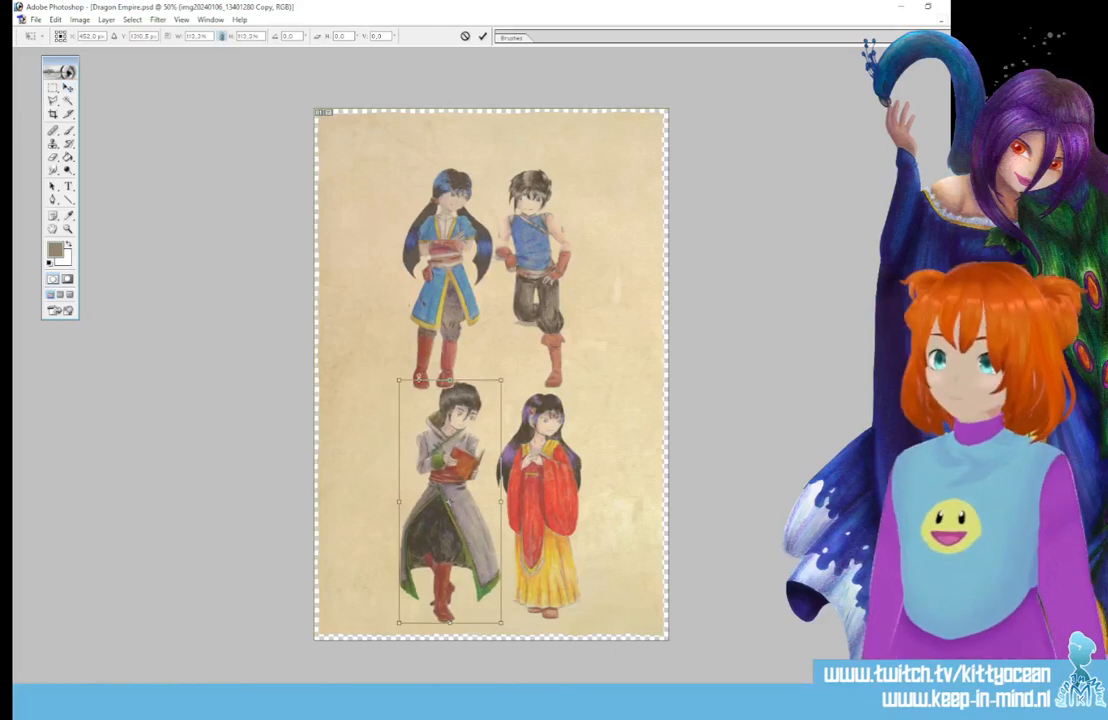
{"action": "left_click_drag", "start_coordinate": [400, 382], "coordinate": [408, 388]}
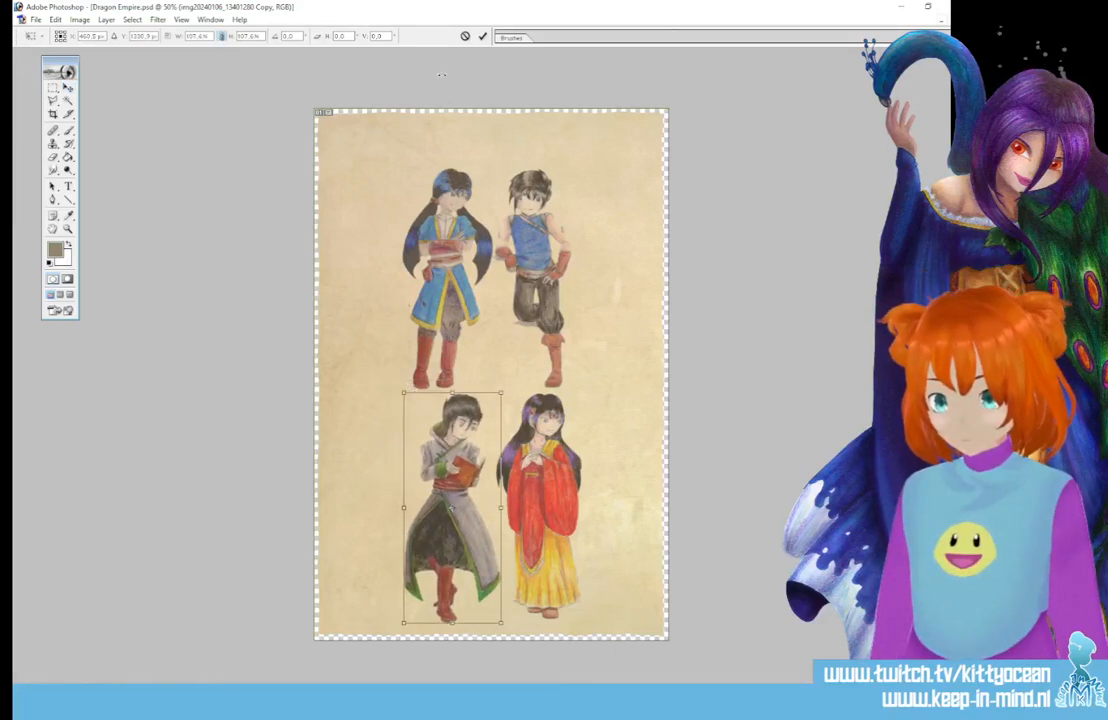
{"action": "key", "text": "Return"}
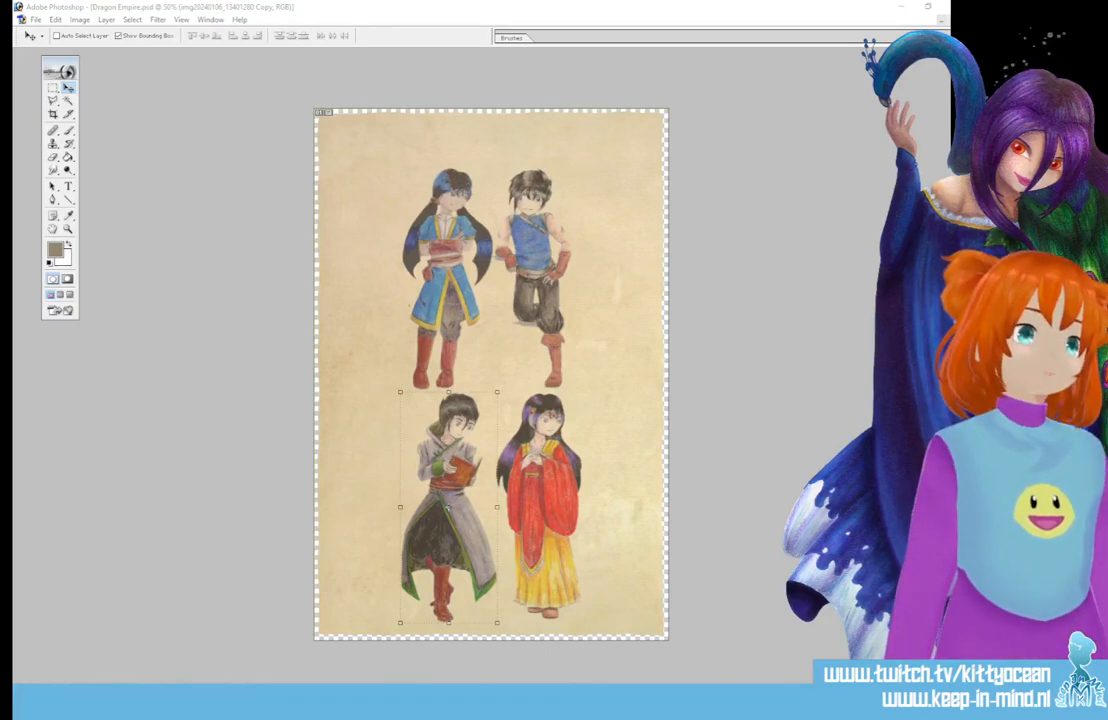
- Examine the finished Island Wear A.png as a reference for its title and label layout, and return to Photoshop
{"action": "left_click", "coordinate": [901, 8]}
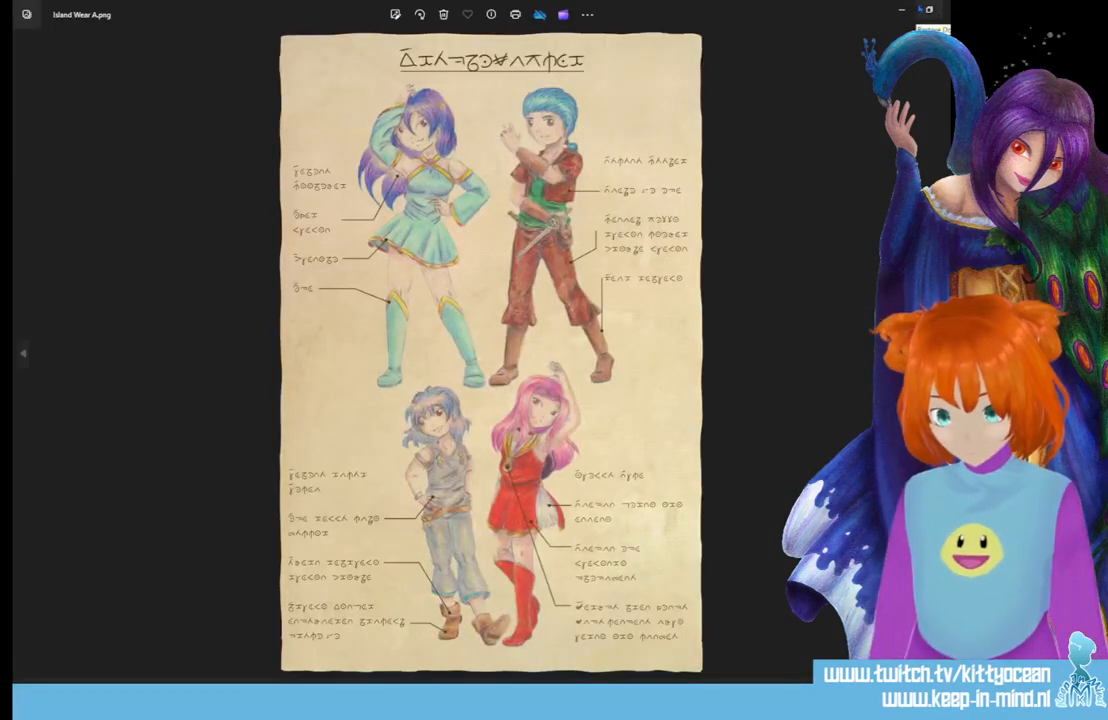
{"action": "left_click", "coordinate": [930, 10]}
{"action": "left_click_drag", "start_coordinate": [534, 116], "coordinate": [12, 100]}
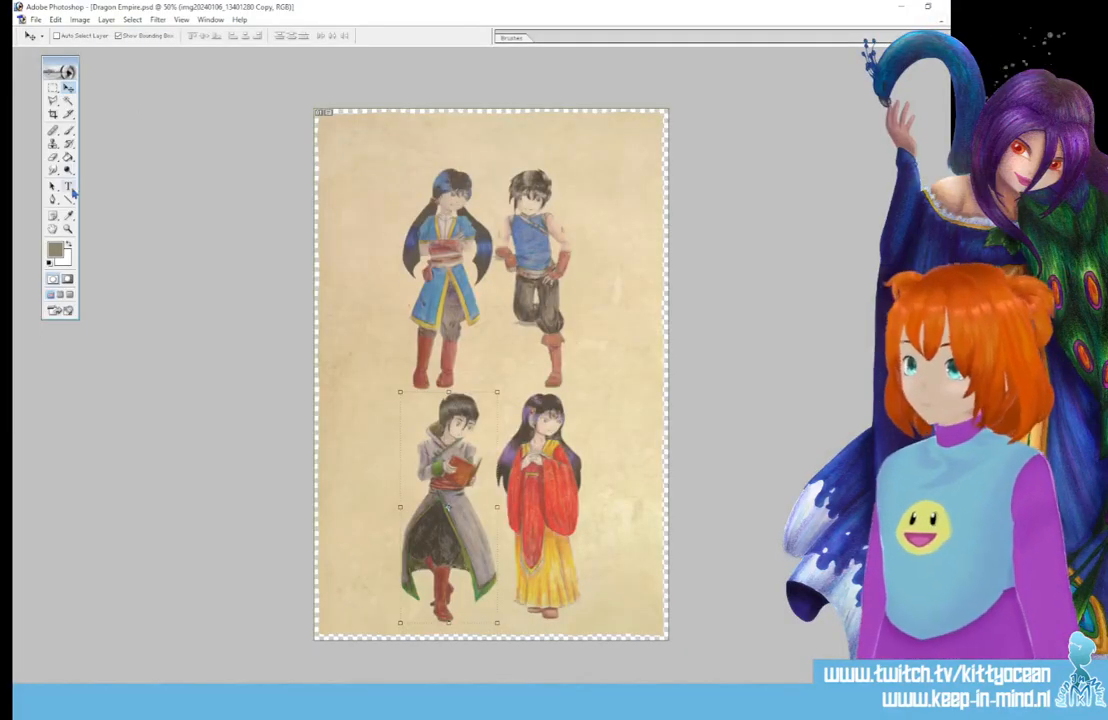
- With the Type tool active, duplicate the underlined title layer of Island Wear.psd into the Dragon Empire document
{"action": "left_click", "coordinate": [72, 188]}
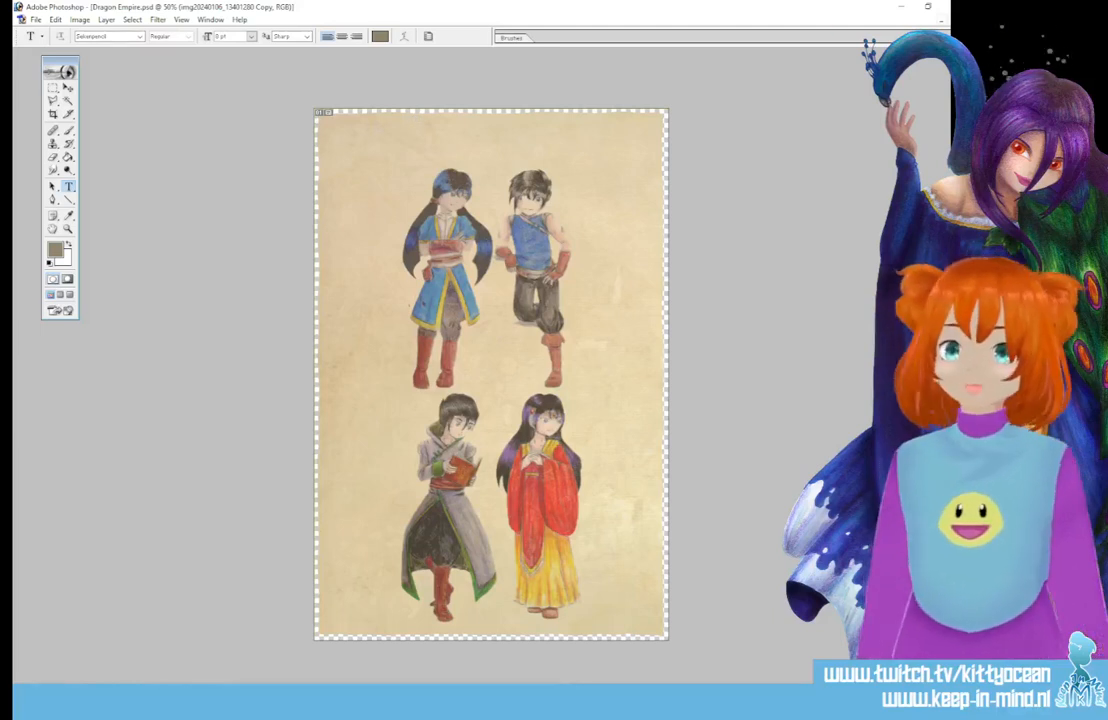
{"action": "left_click", "coordinate": [951, 20]}
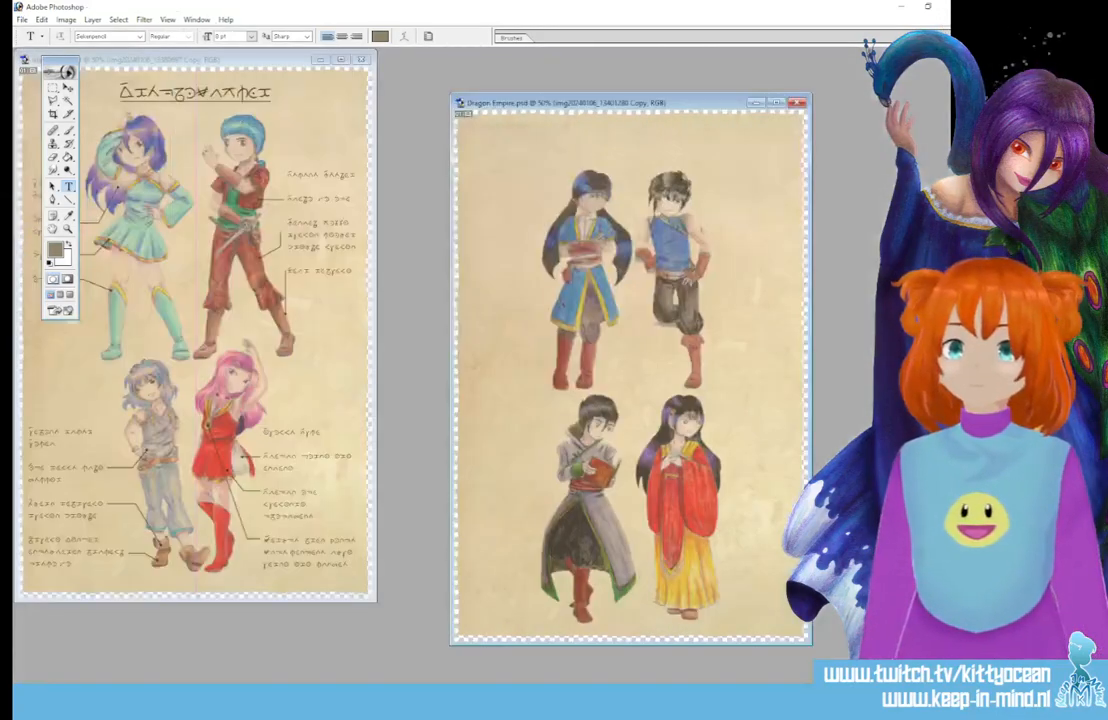
{"action": "left_click", "coordinate": [307, 80]}
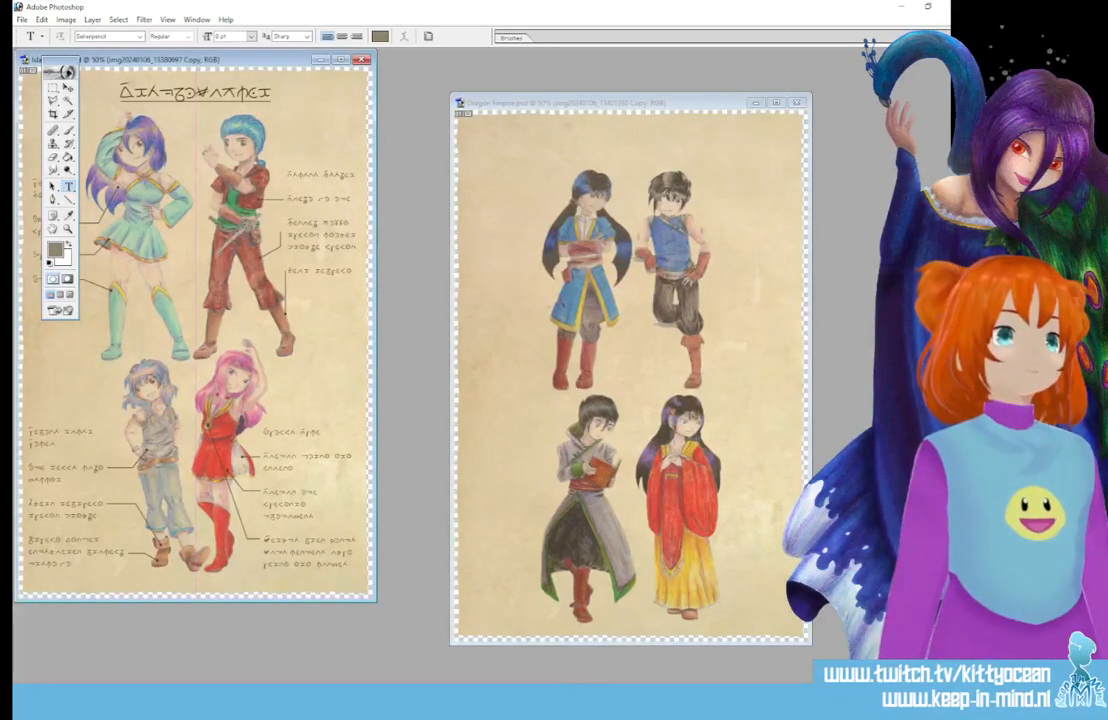
{"action": "left_click", "coordinate": [196, 92]}
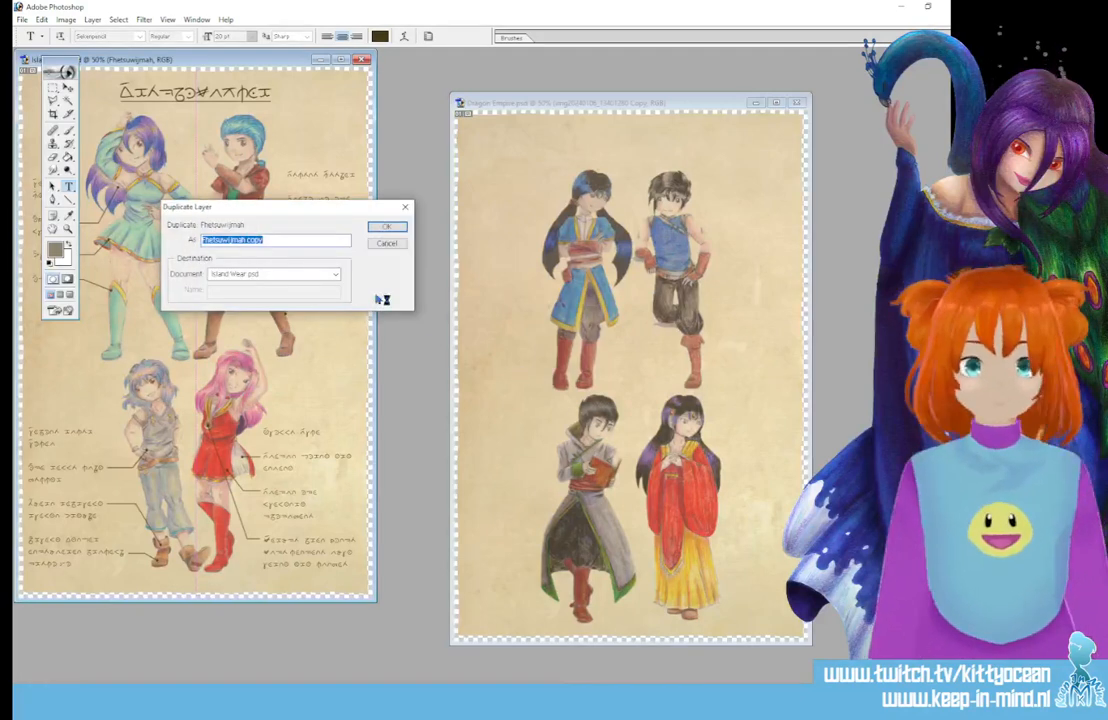
{"action": "left_click", "coordinate": [329, 274]}
{"action": "left_click", "coordinate": [270, 283]}
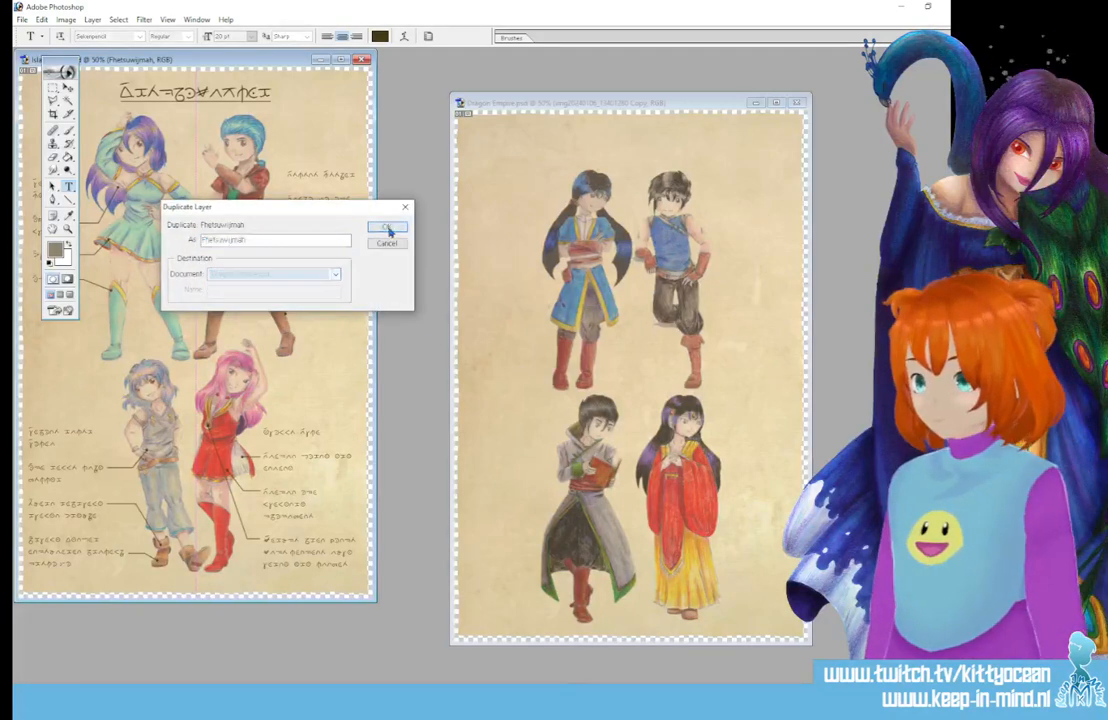
{"action": "left_click", "coordinate": [387, 227]}
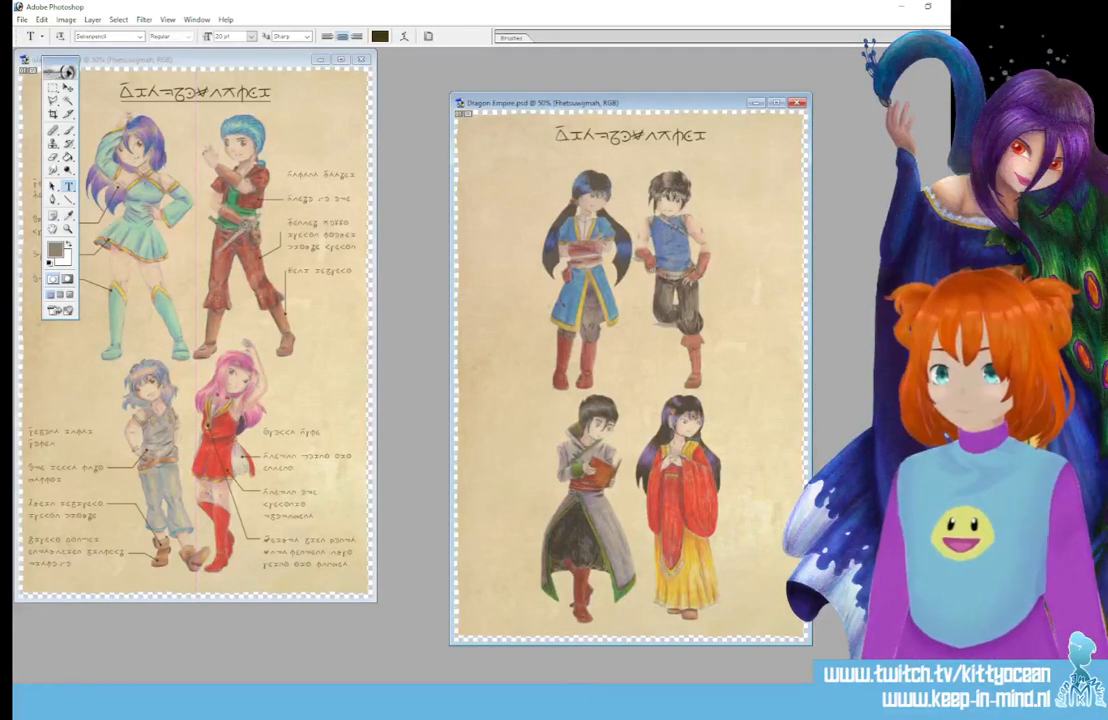
- Try a handwritten script font, Stencil and Vivaldi on the copied title of the Dragon Empire sheet
{"action": "left_click_drag", "start_coordinate": [556, 136], "coordinate": [709, 136]}
{"action": "left_click", "coordinate": [139, 37]}
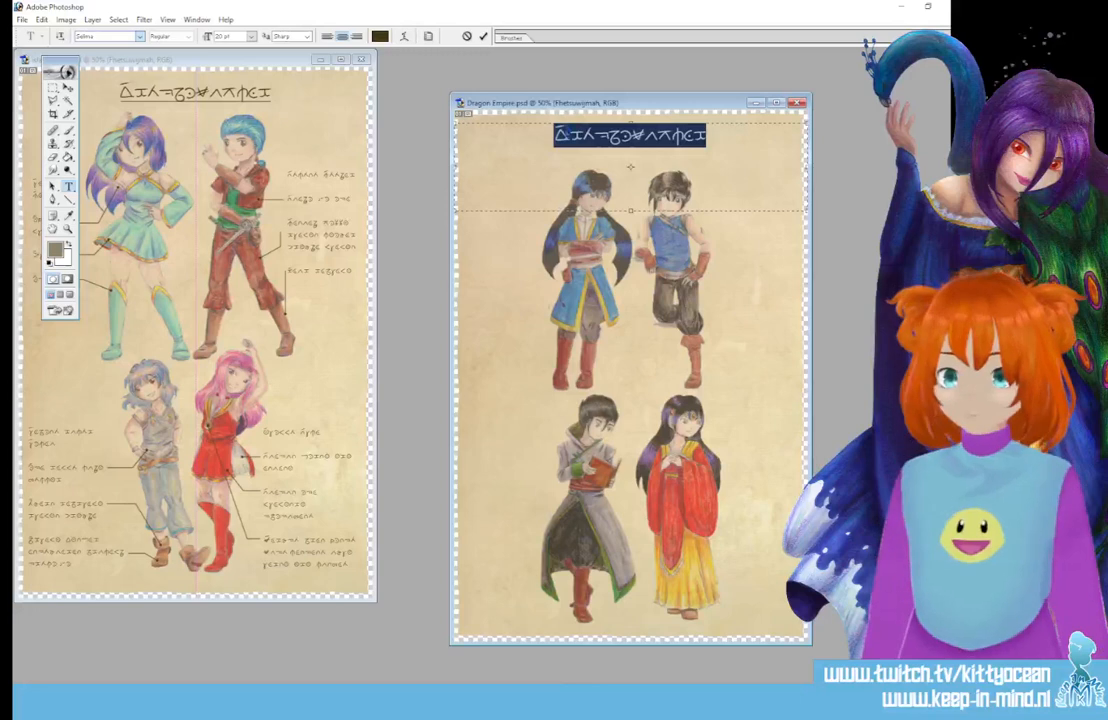
{"action": "left_click", "coordinate": [104, 63]}
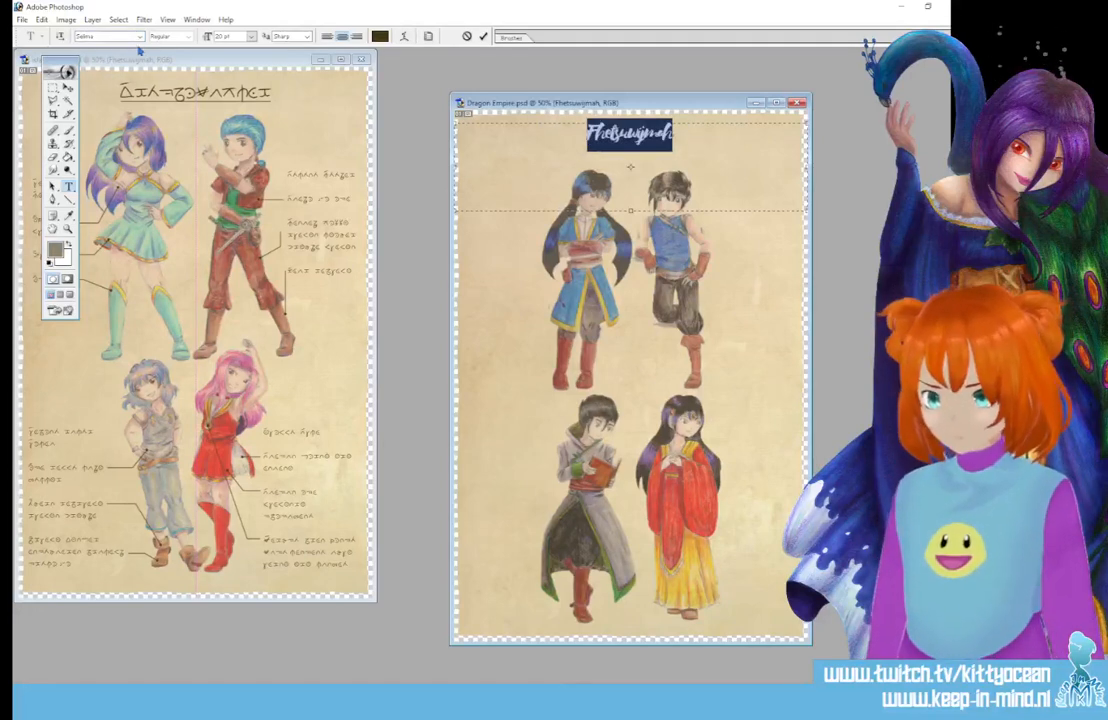
{"action": "left_click", "coordinate": [139, 37]}
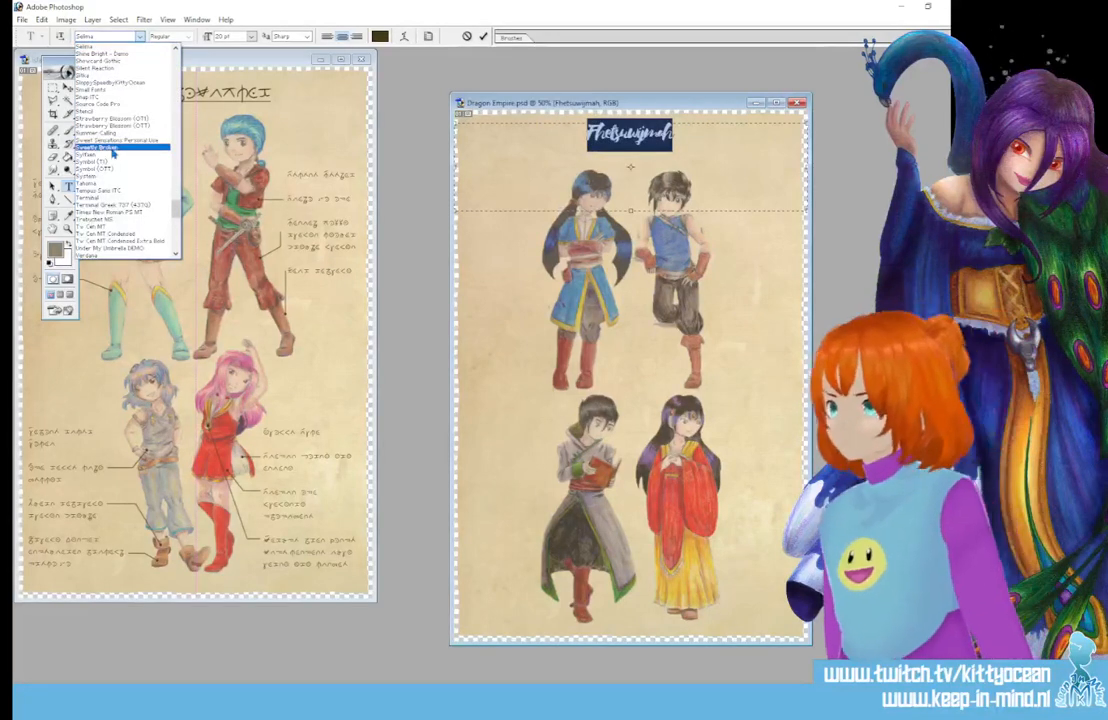
{"action": "left_click", "coordinate": [110, 112]}
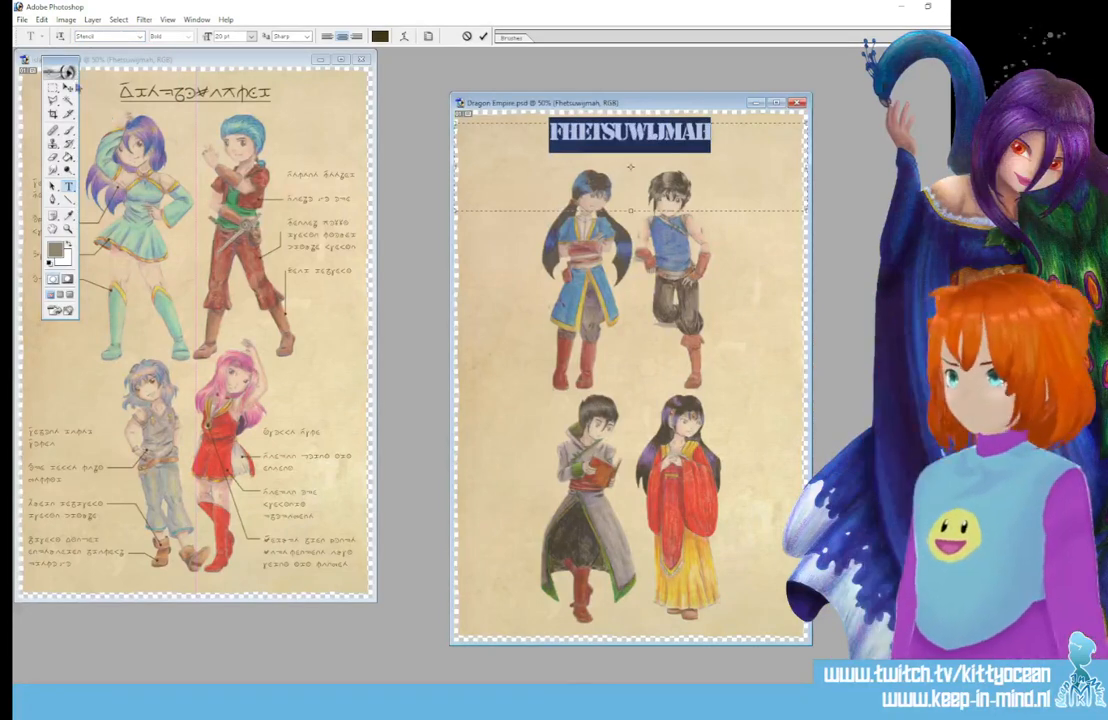
{"action": "left_click", "coordinate": [139, 37]}
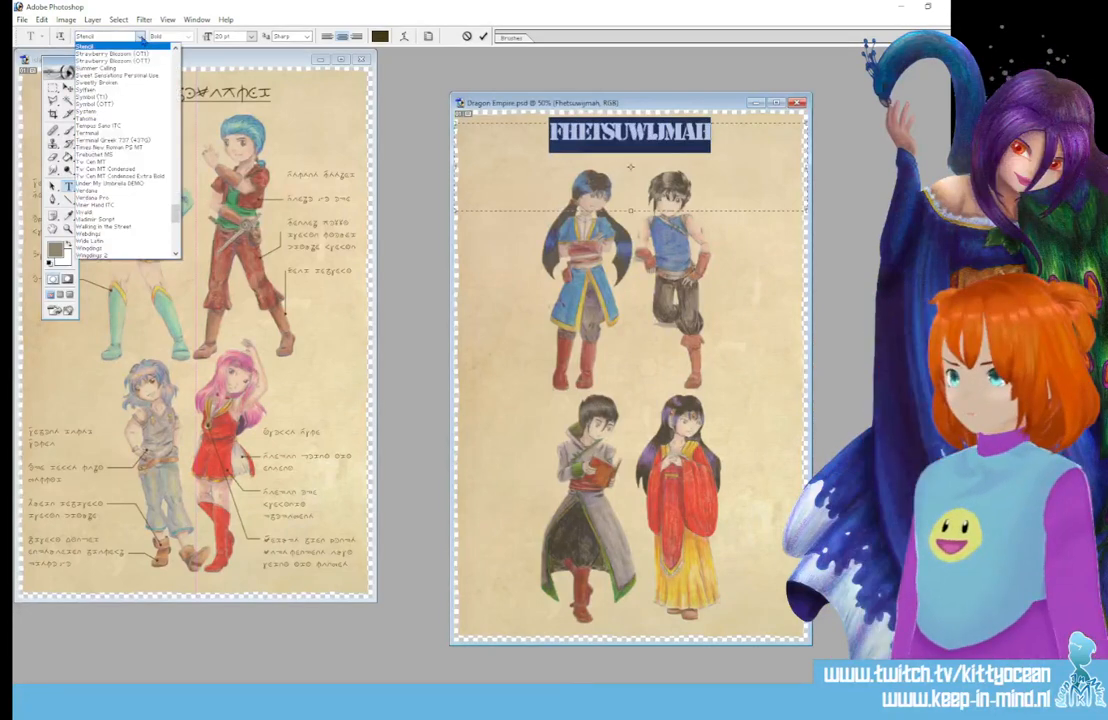
{"action": "left_click", "coordinate": [110, 211]}
- Set the copied title in Arial Regular and replace its text with "Dragon Empire"
{"action": "left_click", "coordinate": [139, 37]}
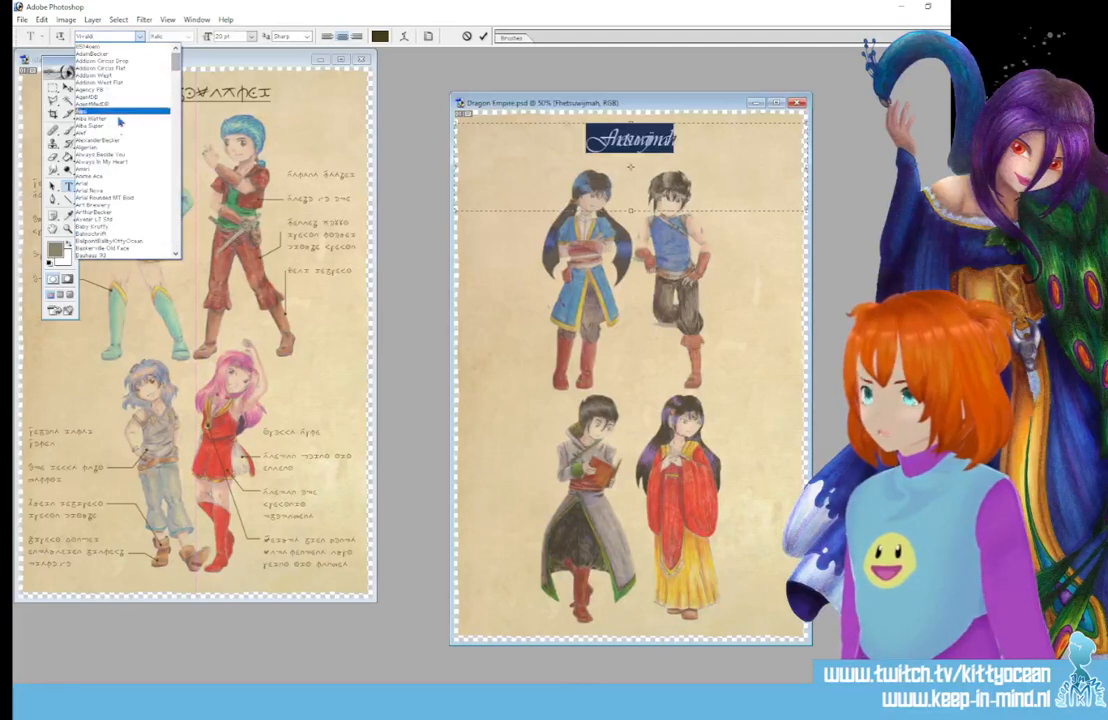
{"action": "left_click", "coordinate": [114, 188]}
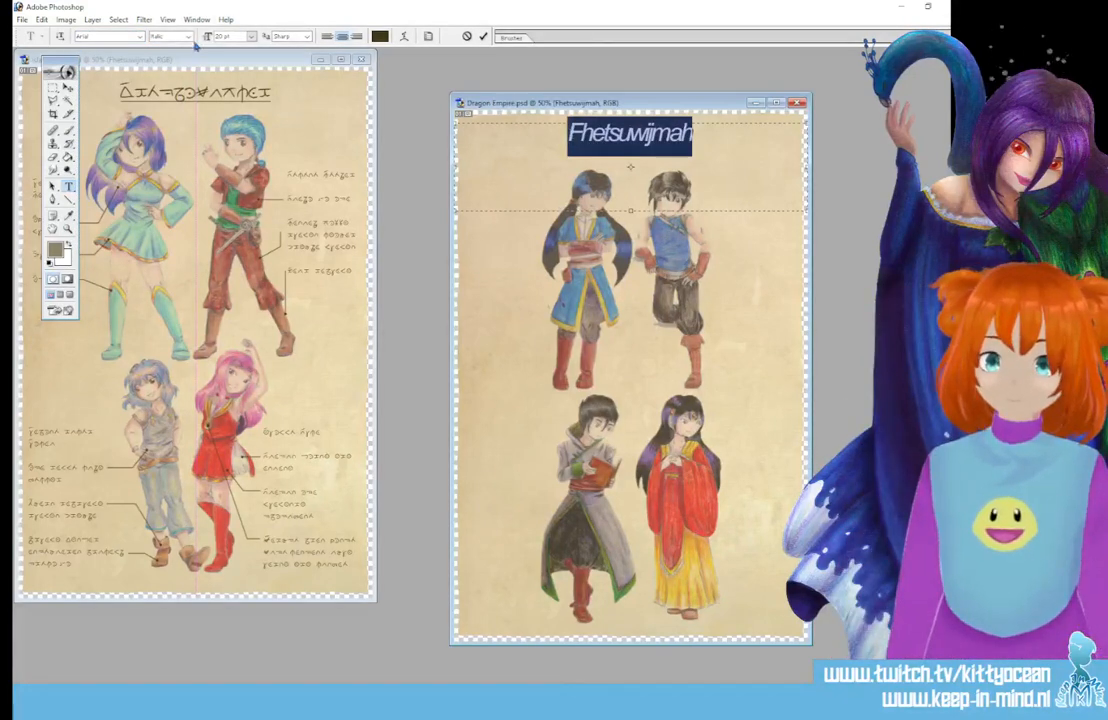
{"action": "left_click", "coordinate": [168, 37]}
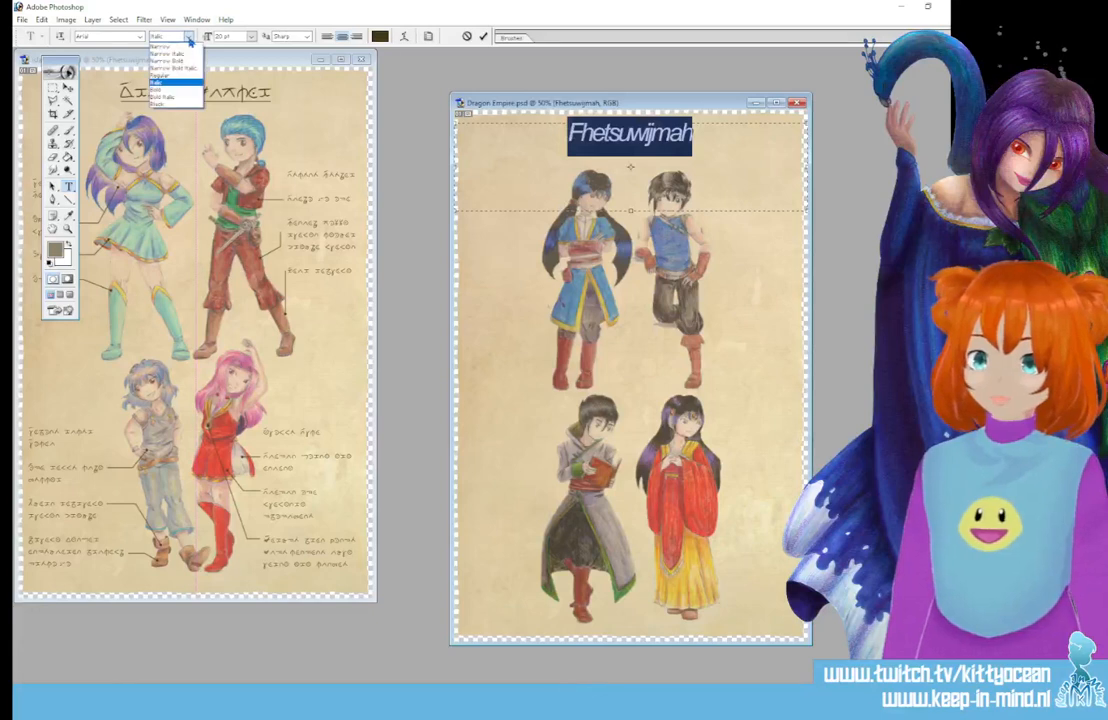
{"action": "left_click", "coordinate": [160, 75]}
{"action": "left_click_drag", "start_coordinate": [679, 133], "coordinate": [688, 133]}
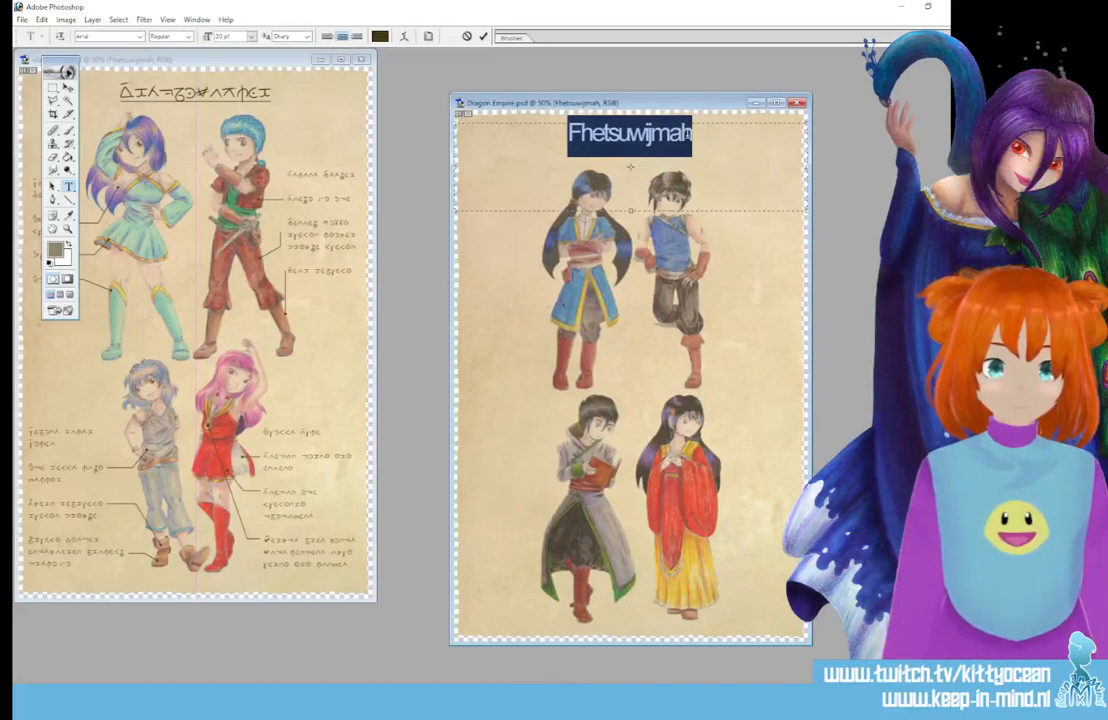
{"action": "type", "text": "Dragon "}
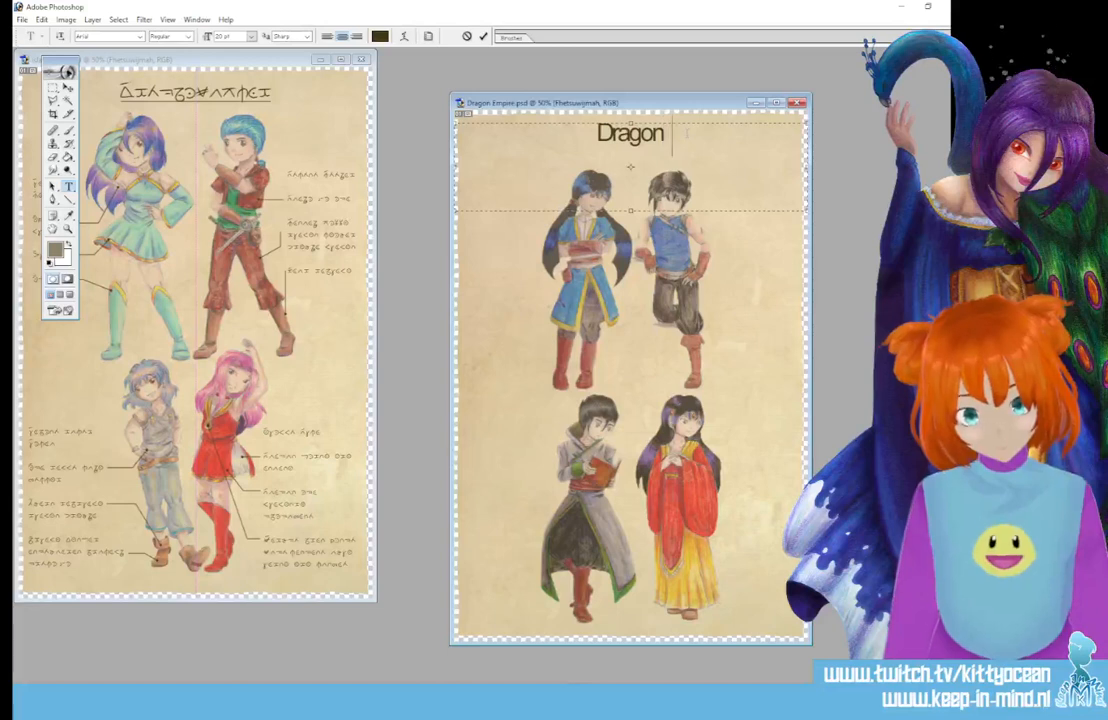
{"action": "type", "text": "Empire"}
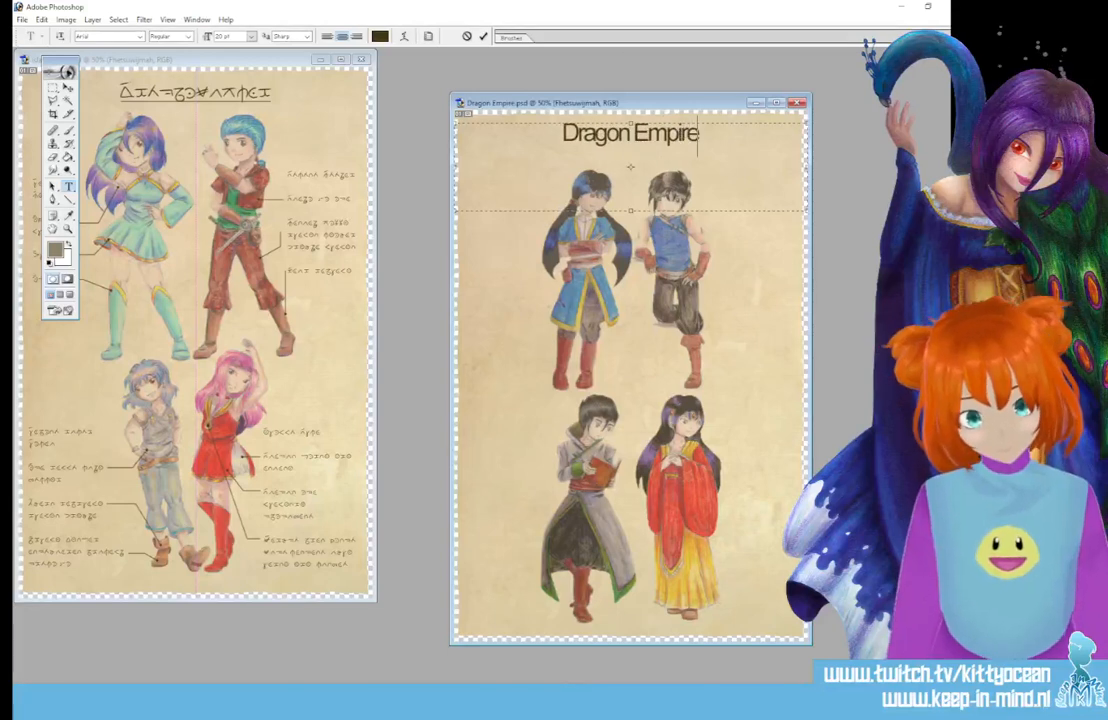
{"action": "left_click", "coordinate": [482, 37]}
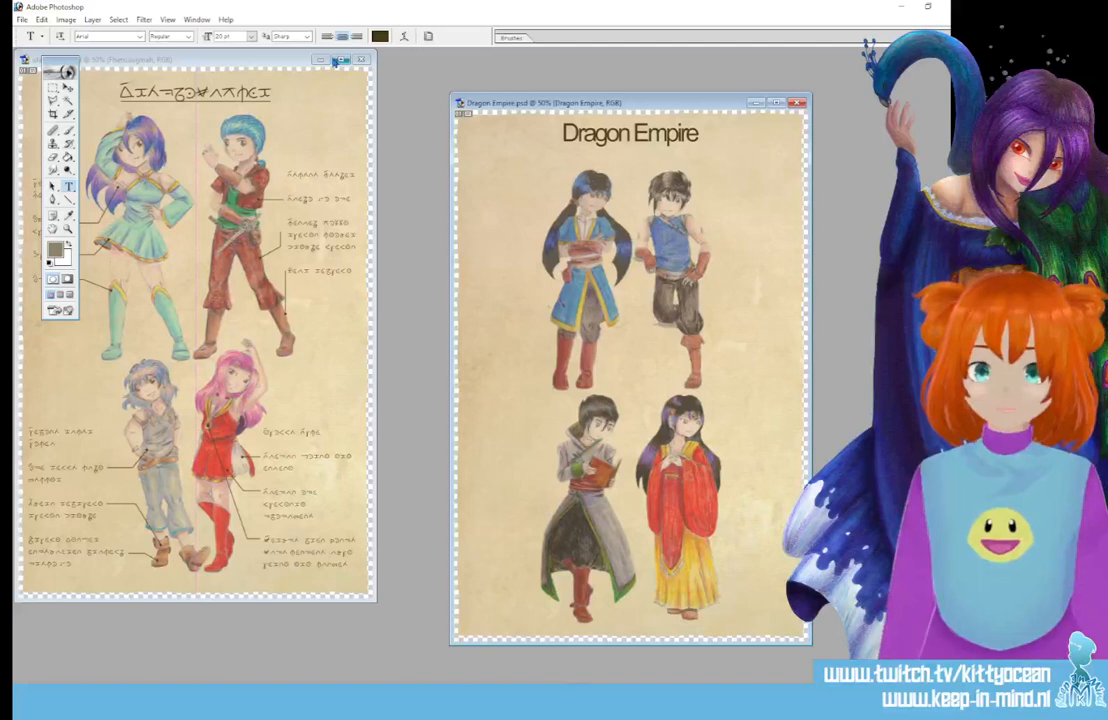
- Close Island Wear.psd and maximize the Dragon Empire document window
{"action": "left_click", "coordinate": [362, 62]}
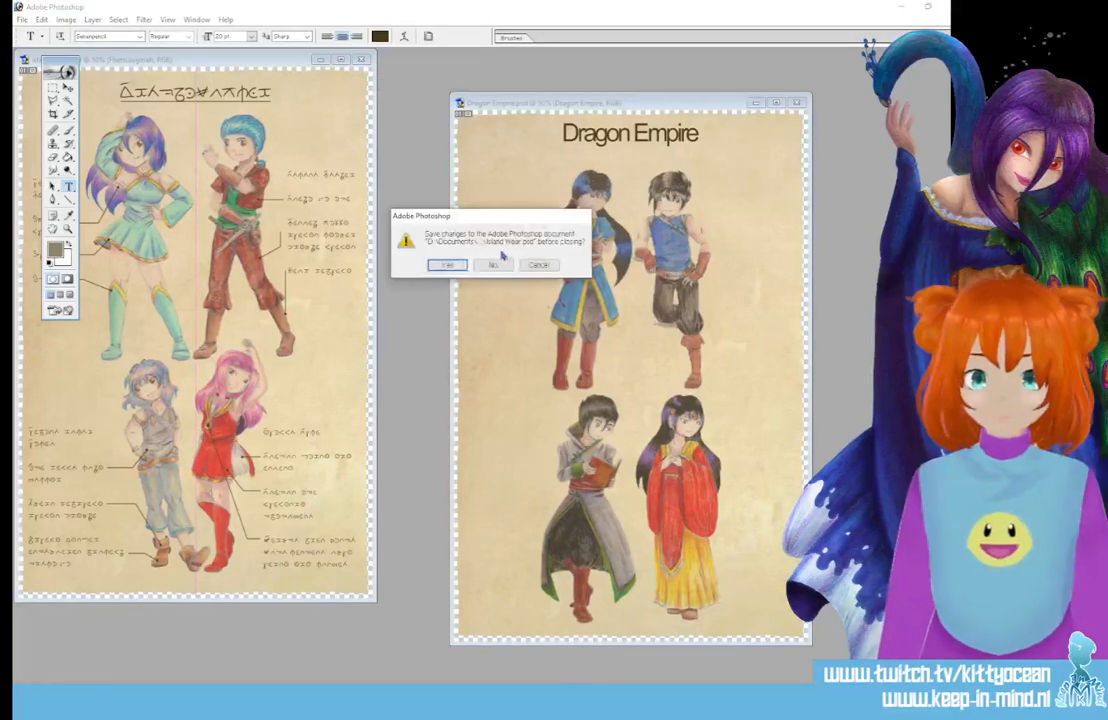
{"action": "left_click", "coordinate": [423, 231]}
{"action": "left_click", "coordinate": [776, 103]}
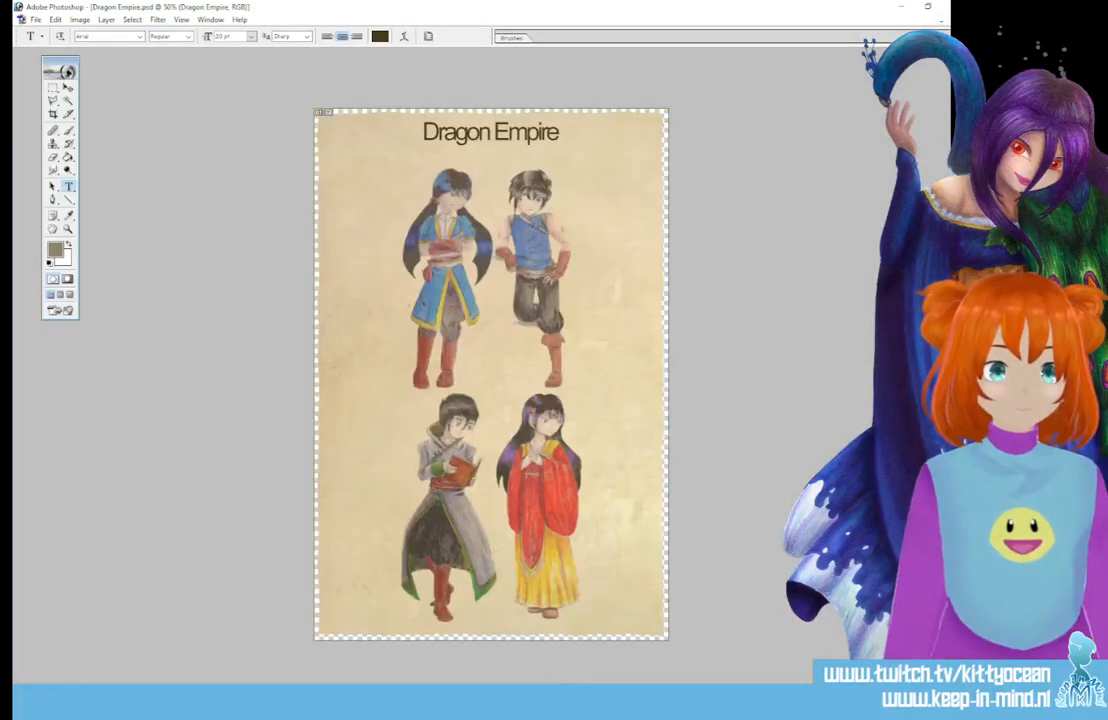
- Create a tall text box beside the long-haired blue-clad figure and enter "Warrior Mah-Lin" at 8 pt
{"action": "left_click_drag", "start_coordinate": [396, 347], "coordinate": [398, 359]}
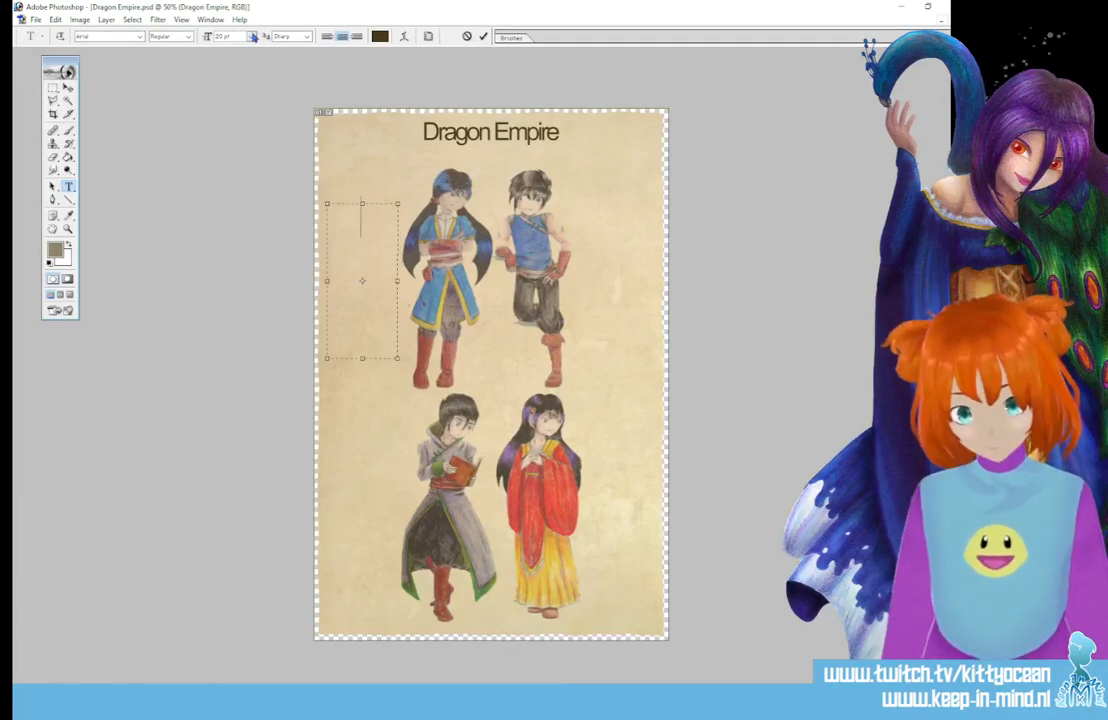
{"action": "left_click", "coordinate": [251, 36]}
{"action": "left_click", "coordinate": [250, 80]}
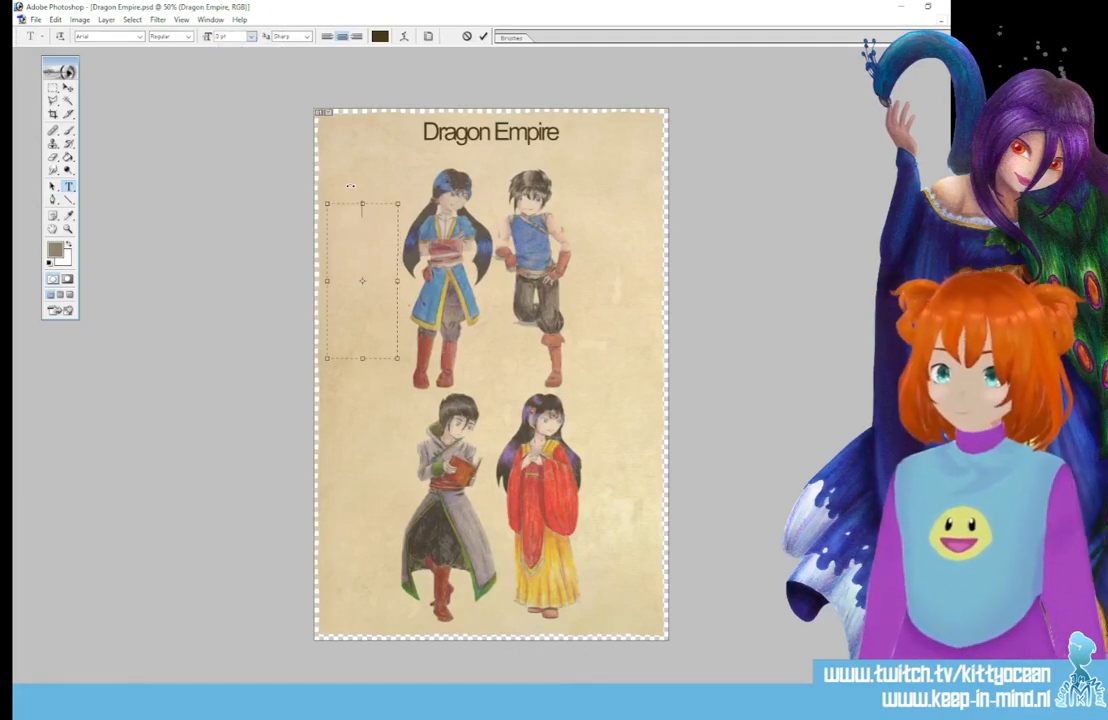
{"action": "type", "text": "Will"}
{"action": "type", "text": "ior Mah-Lin"}
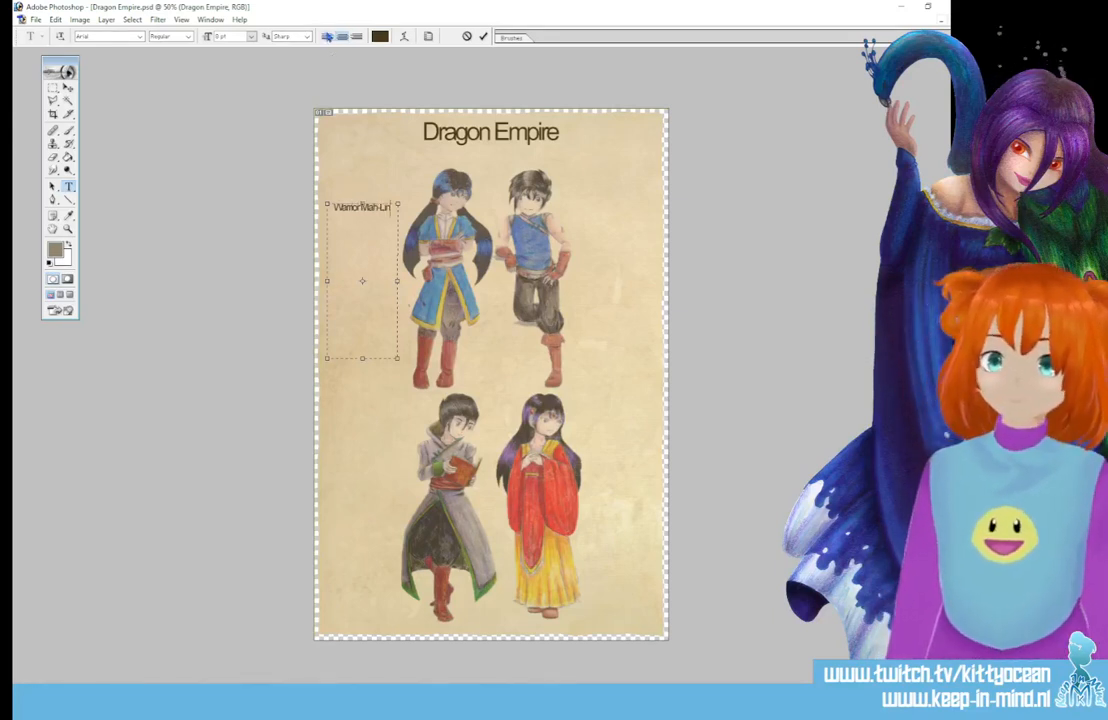
- Left-align the "Warrior Mah-Lin" label, set its tracking to 0, and widen its text box slightly so it fits on one line
{"action": "left_click", "coordinate": [328, 37]}
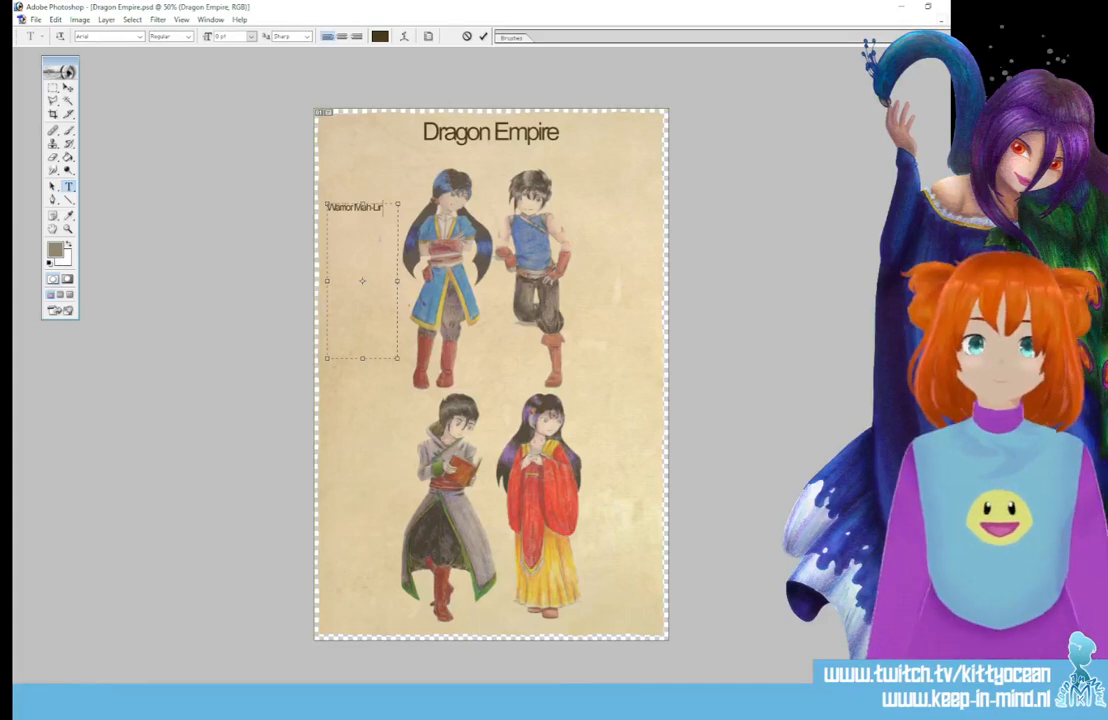
{"action": "key", "text": "ctrl+a"}
{"action": "left_click", "coordinate": [428, 36]}
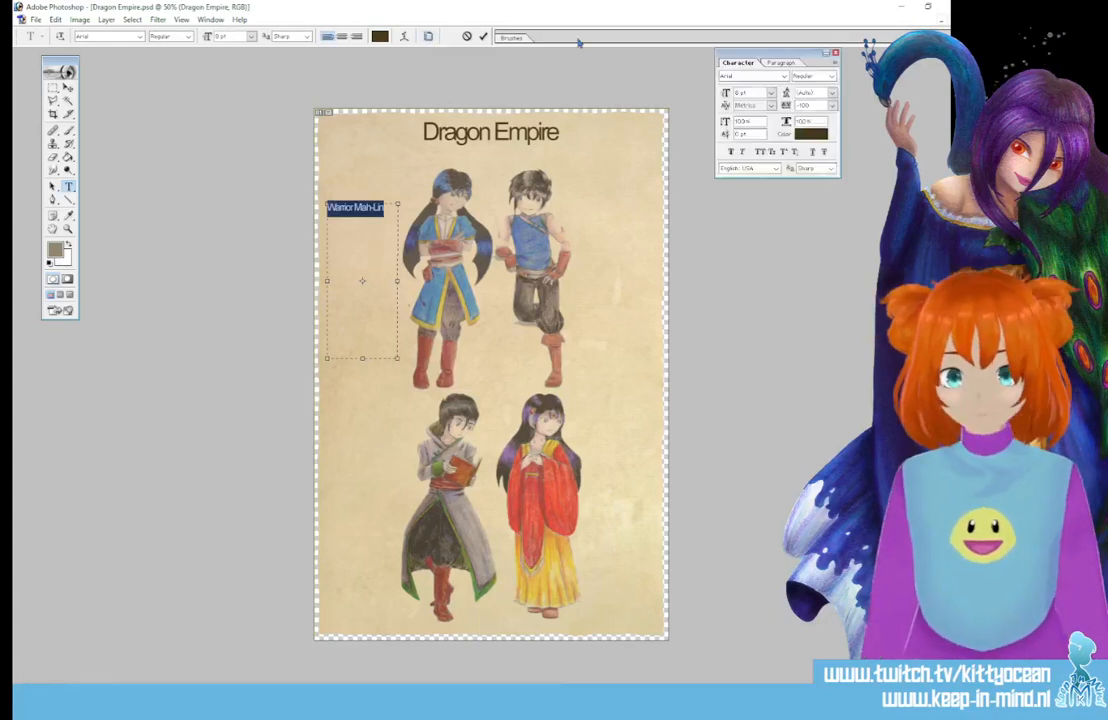
{"action": "left_click", "coordinate": [832, 104]}
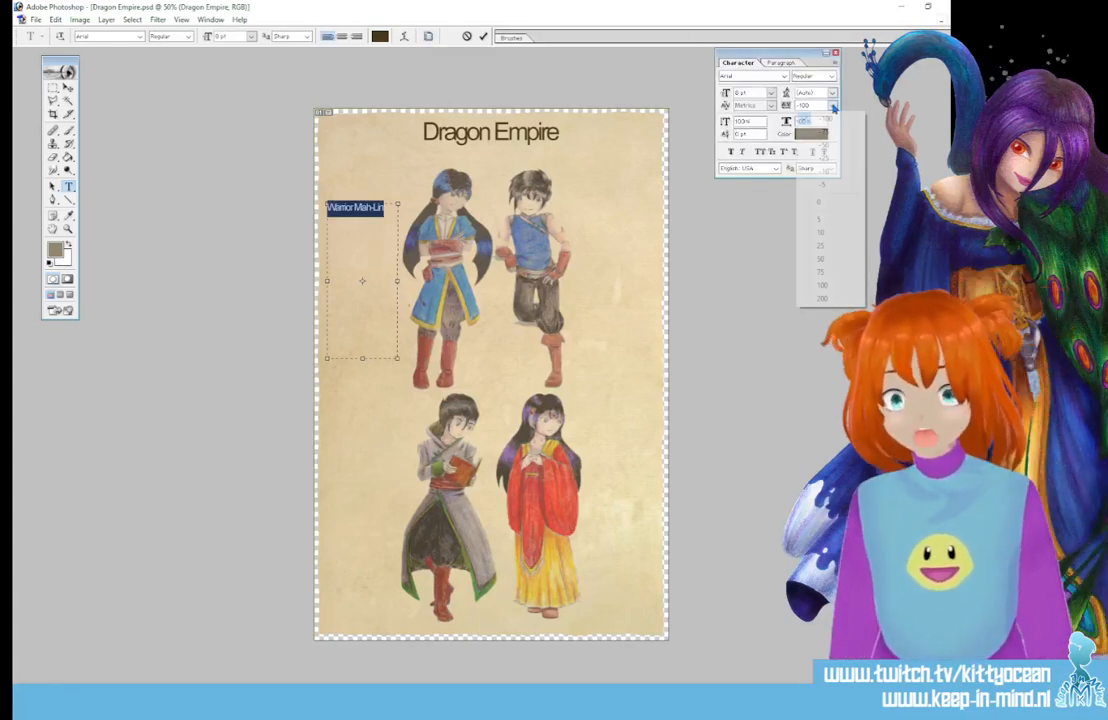
{"action": "left_click", "coordinate": [843, 205]}
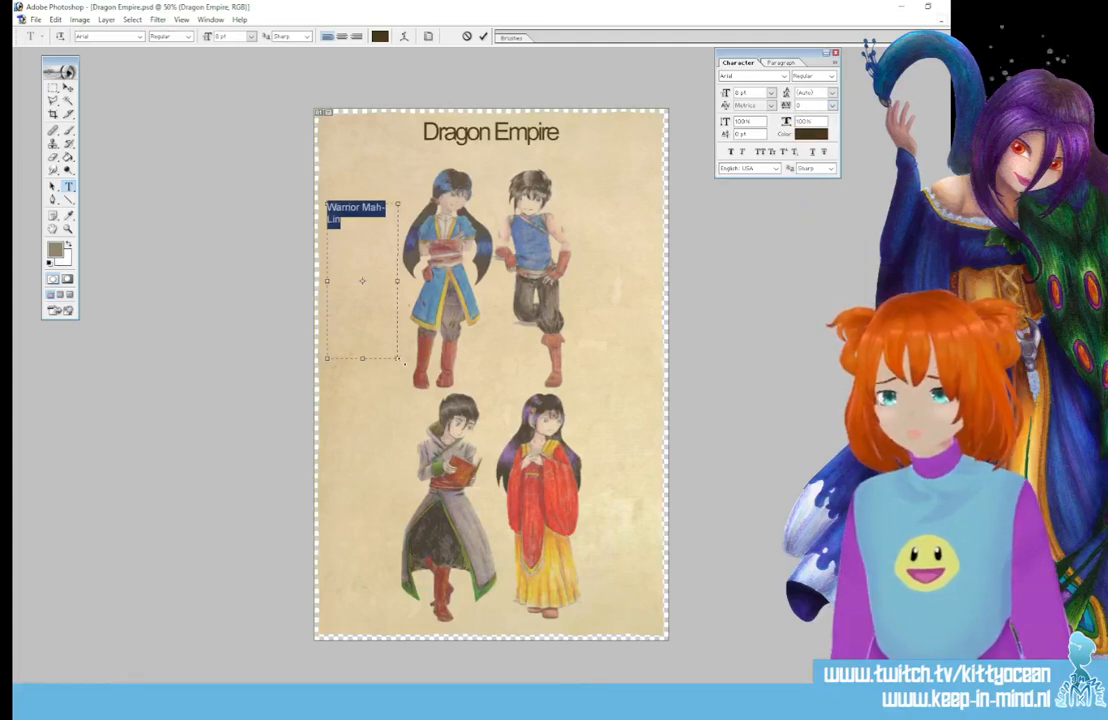
{"action": "left_click_drag", "start_coordinate": [398, 358], "coordinate": [405, 358]}
- Add "High collars" below "Warrior Mah-Lin" in the same text box, separated by a blank line
{"action": "left_click", "coordinate": [399, 208]}
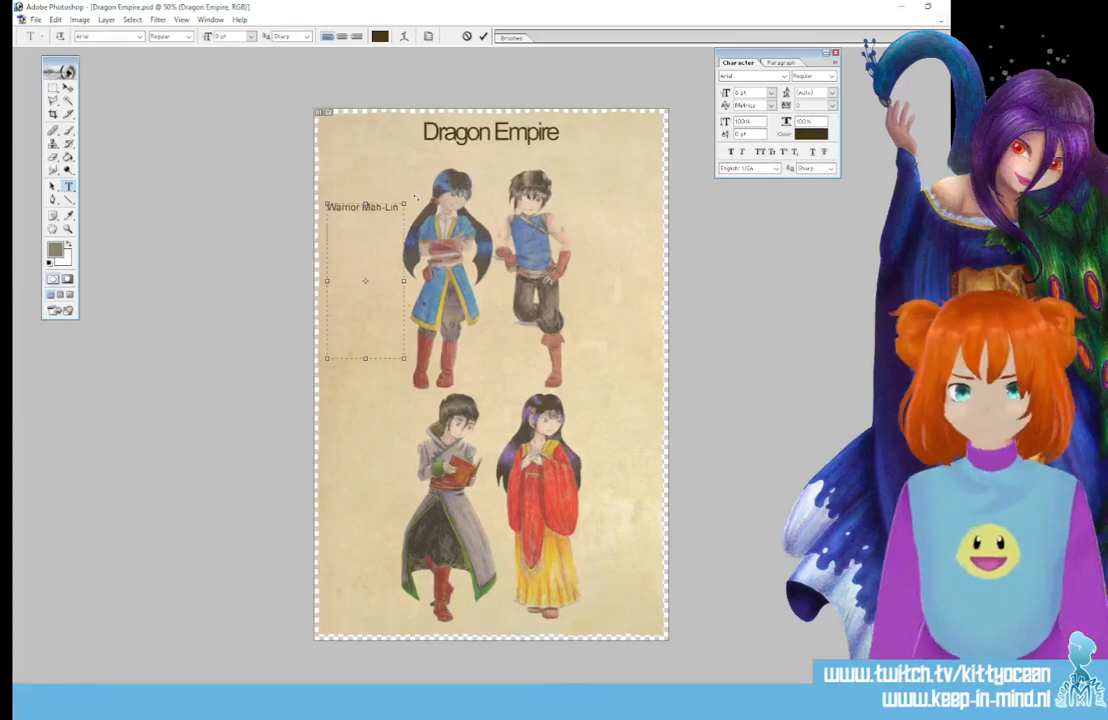
{"action": "key", "text": "Return"}
{"action": "type", "text": "Hi"}
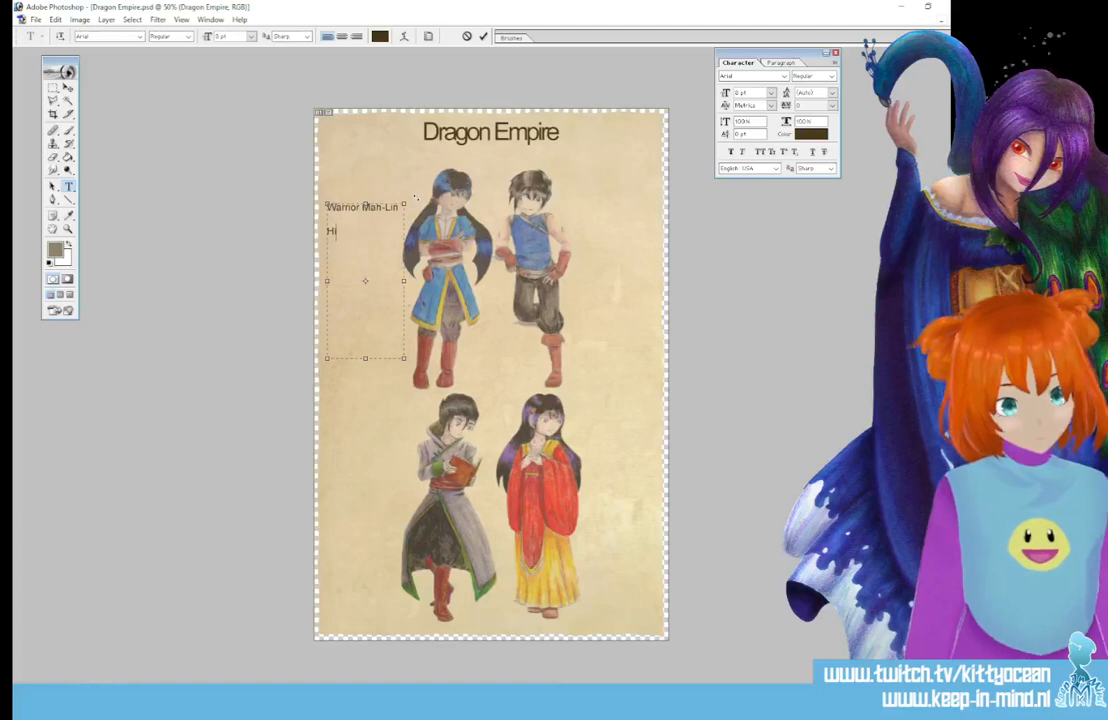
{"action": "type", "text": "gh collars"}
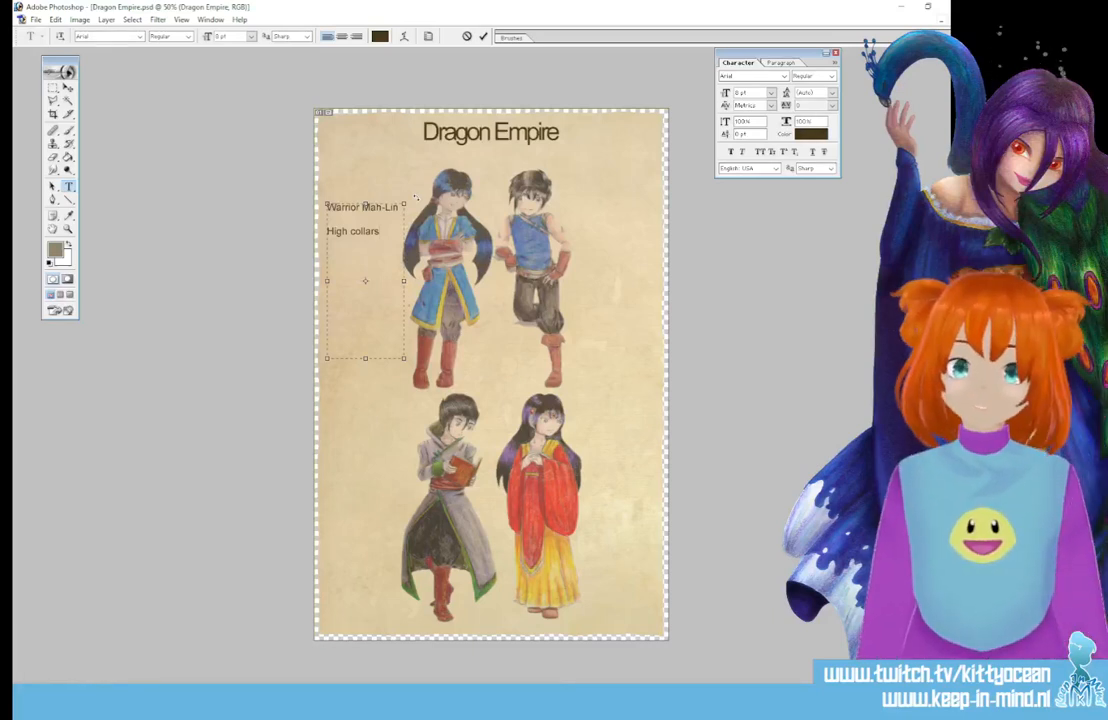
- Try an "Arm guard" entry below "High collars" and erase its text again
{"action": "key", "text": "Return"}
{"action": "type", "text": "Arm"}
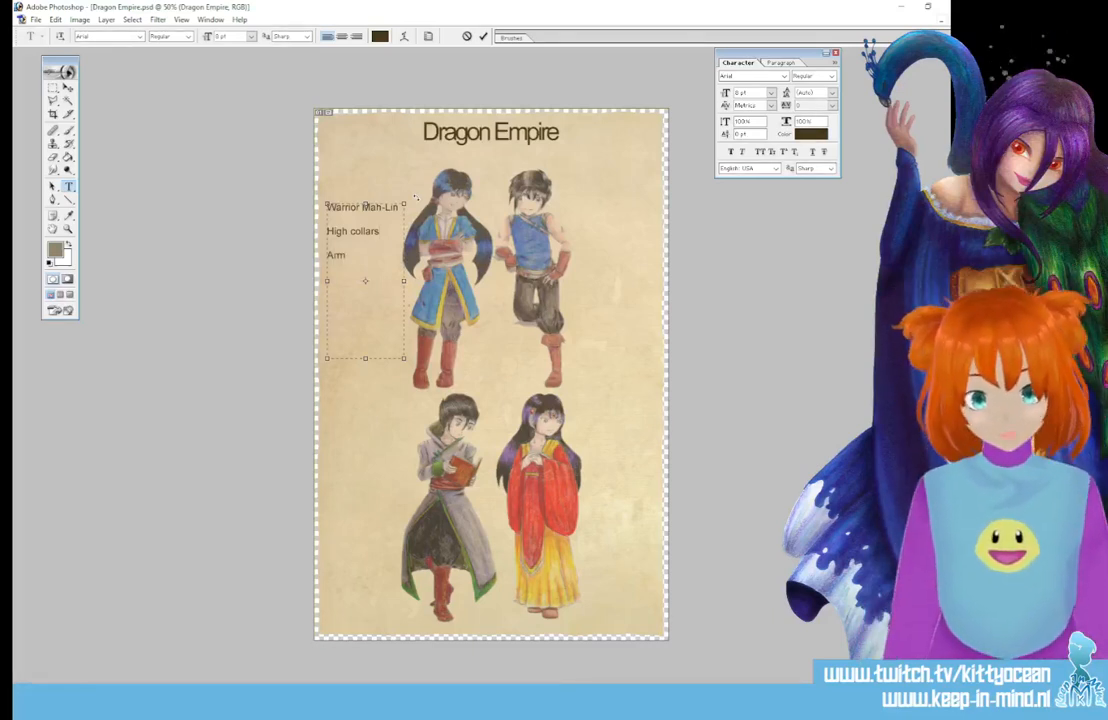
{"action": "type", "text": " guard"}
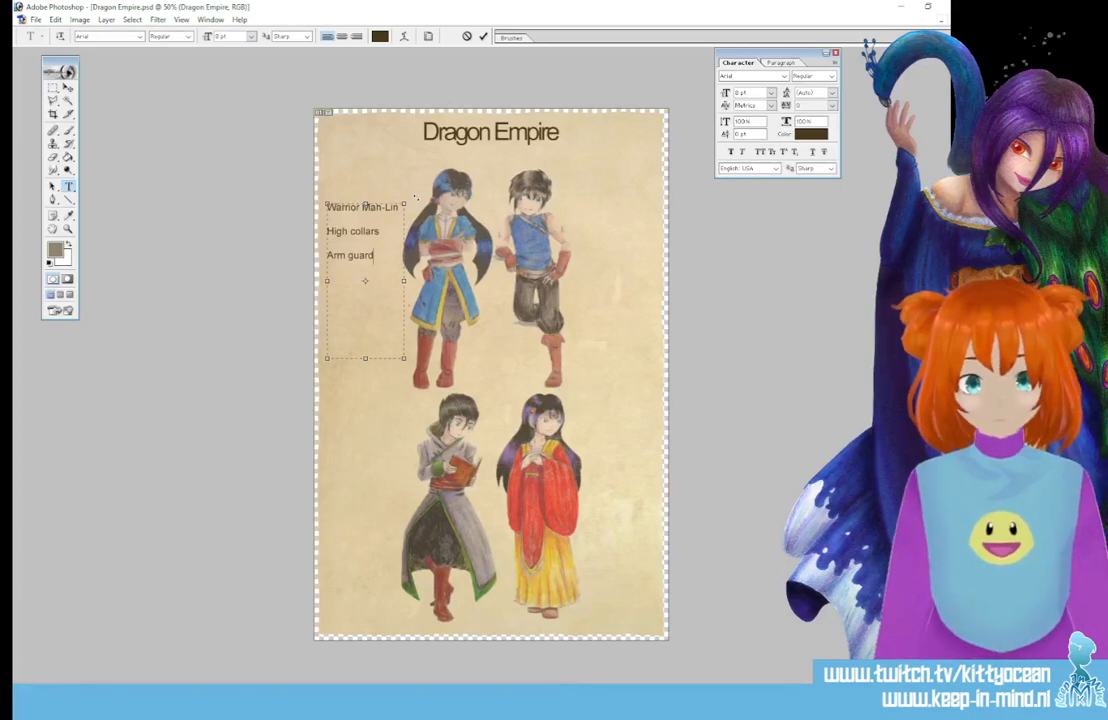
{"action": "key", "text": "BackSpace"}
{"action": "key", "text": "BackSpace"}
{"action": "key", "text": "BackSpace"}
{"action": "key", "text": "BackSpace"}
{"action": "key", "text": "BackSpace"}
{"action": "key", "text": "BackSpace"}
{"action": "key", "text": "BackSpace"}
{"action": "key", "text": "BackSpace"}
{"action": "key", "text": "BackSpace"}
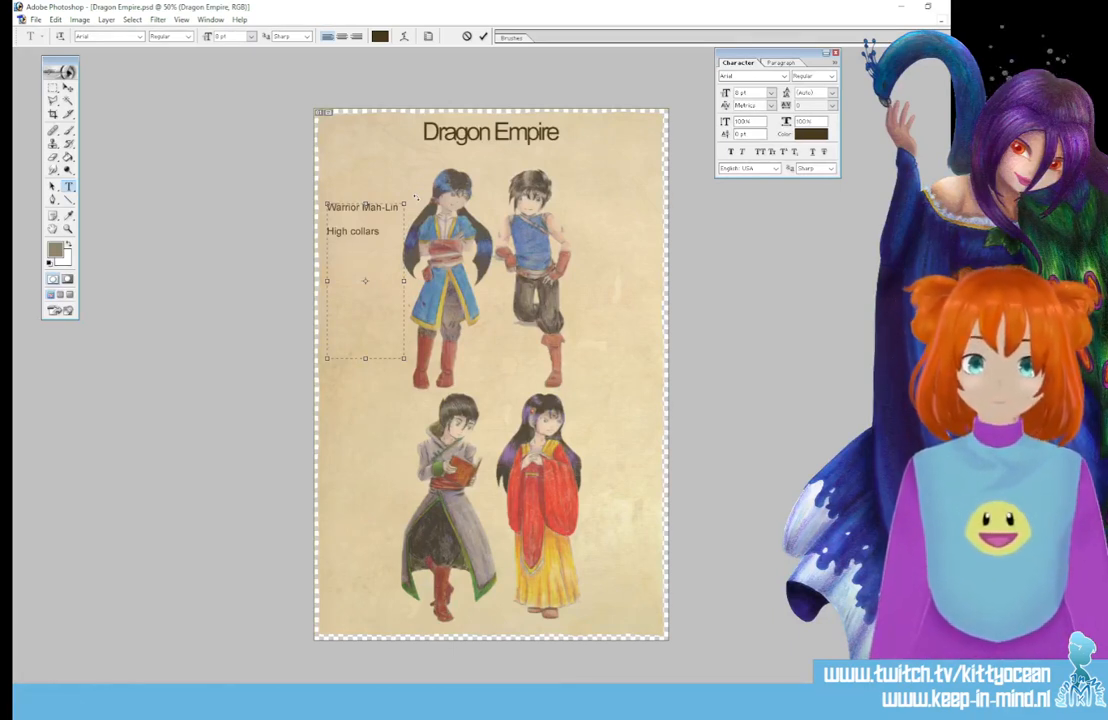
- Add "Wide belts" and "Pants tucked into boots" as separate entries below "High collars" and commit the text
{"action": "type", "text": "Wide belts"}
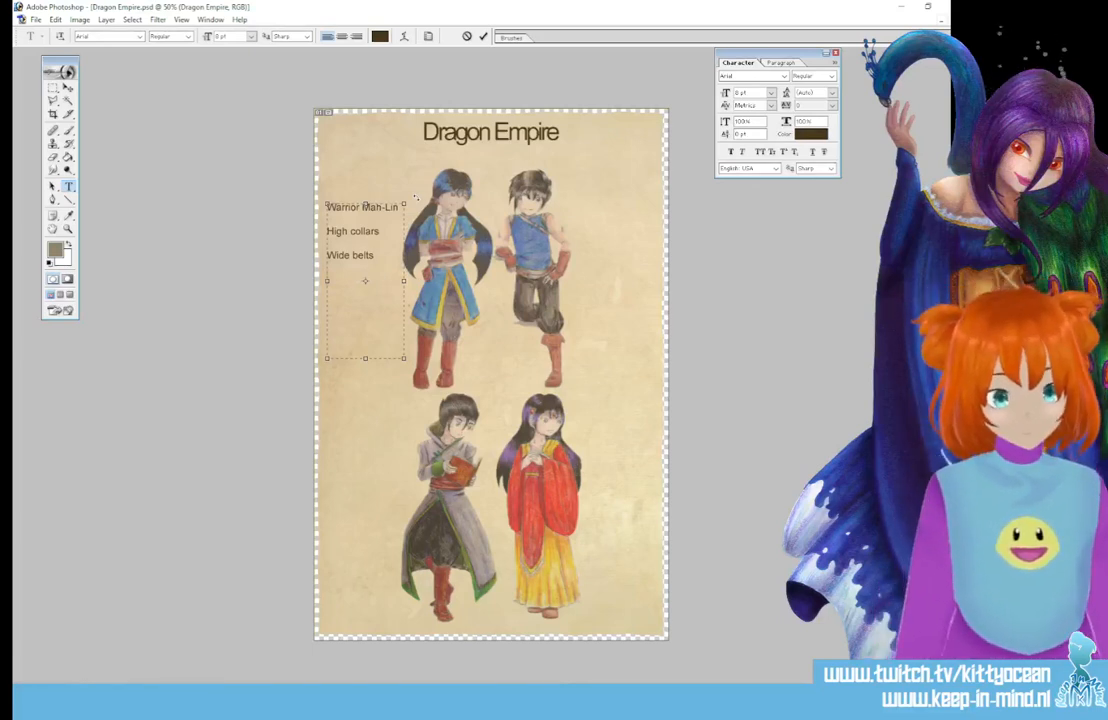
{"action": "type", "text": "Pant"}
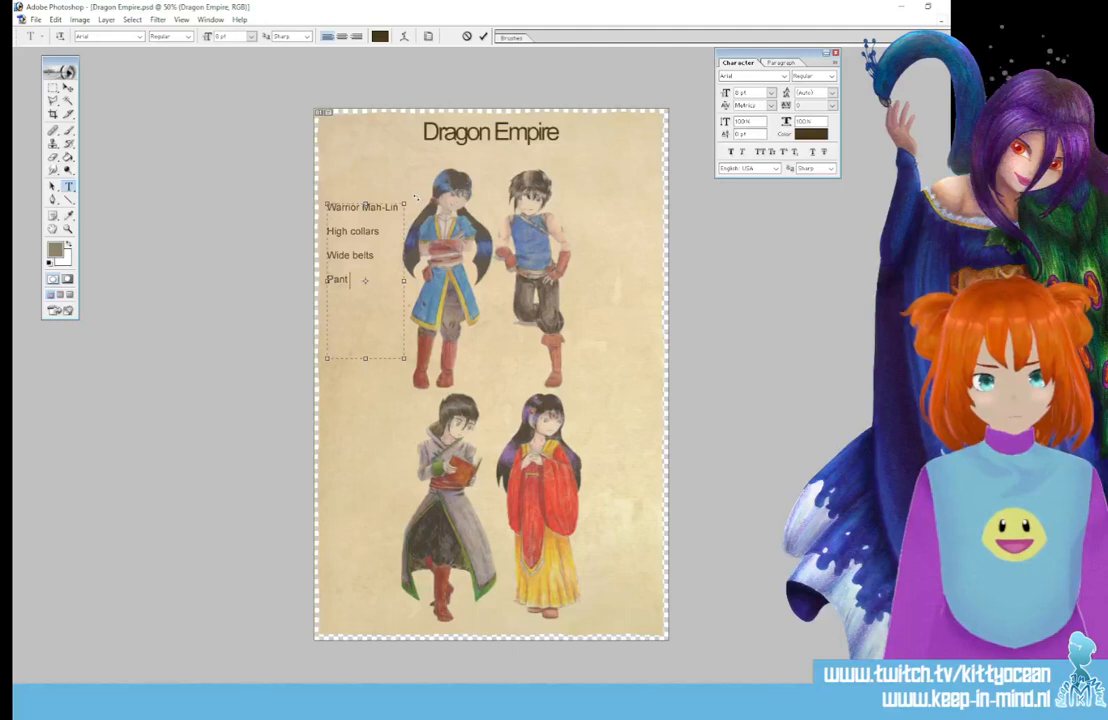
{"action": "type", "text": "s tucked in"}
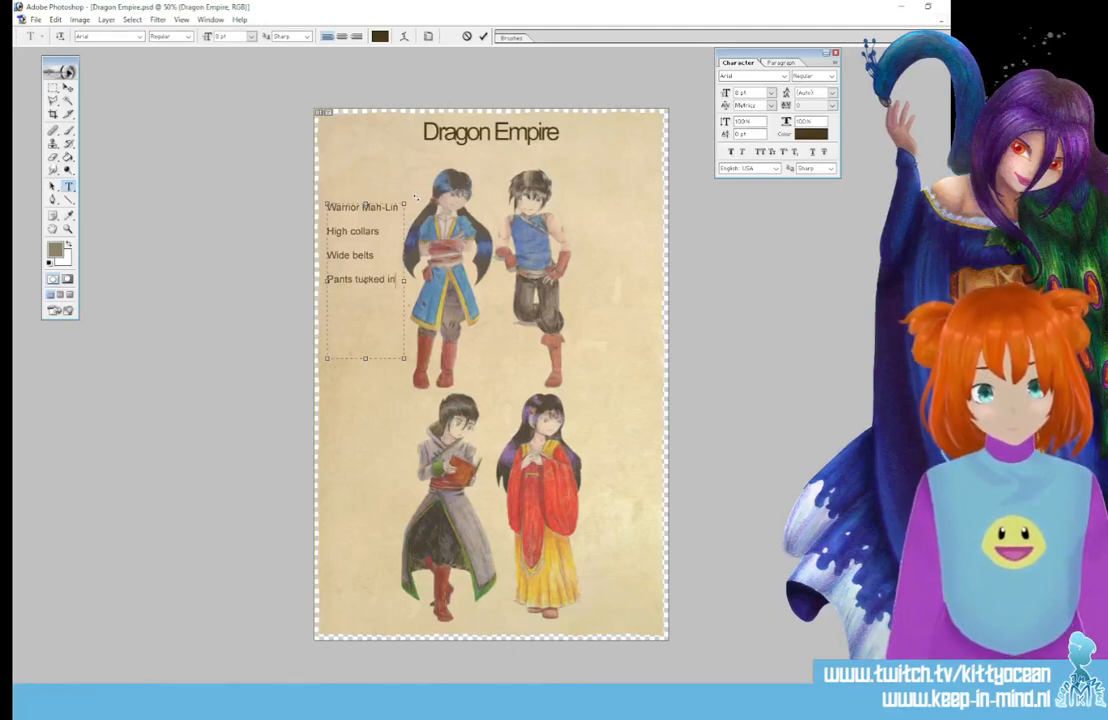
{"action": "type", "text": "to boots"}
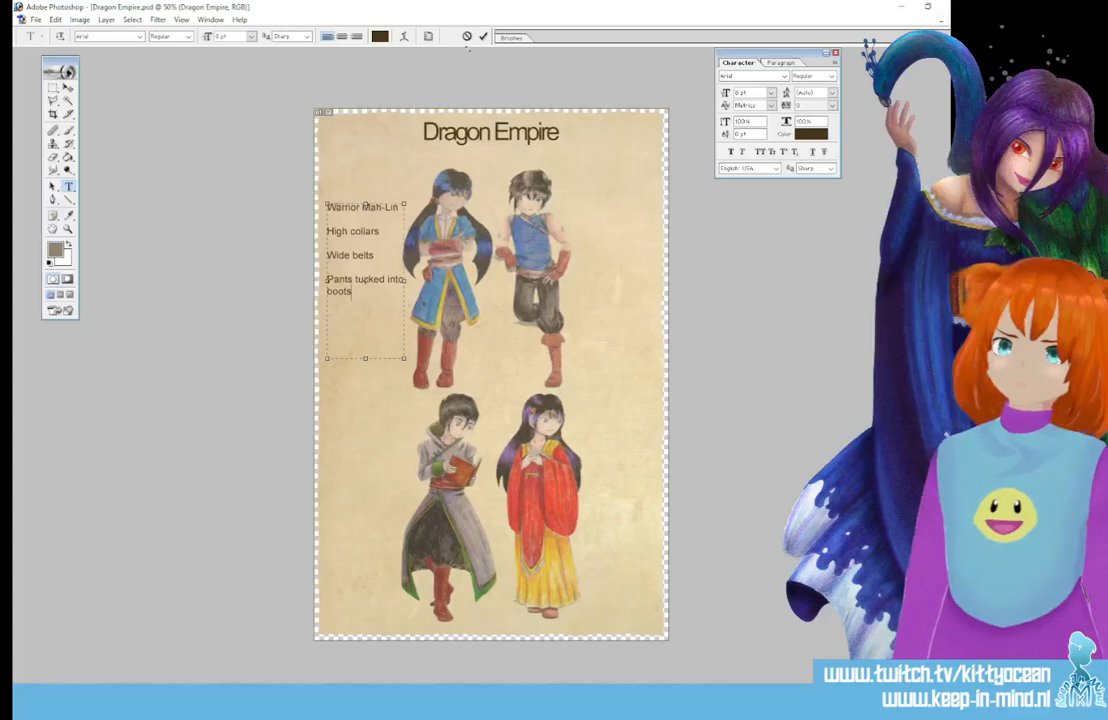
{"action": "left_click", "coordinate": [483, 37]}
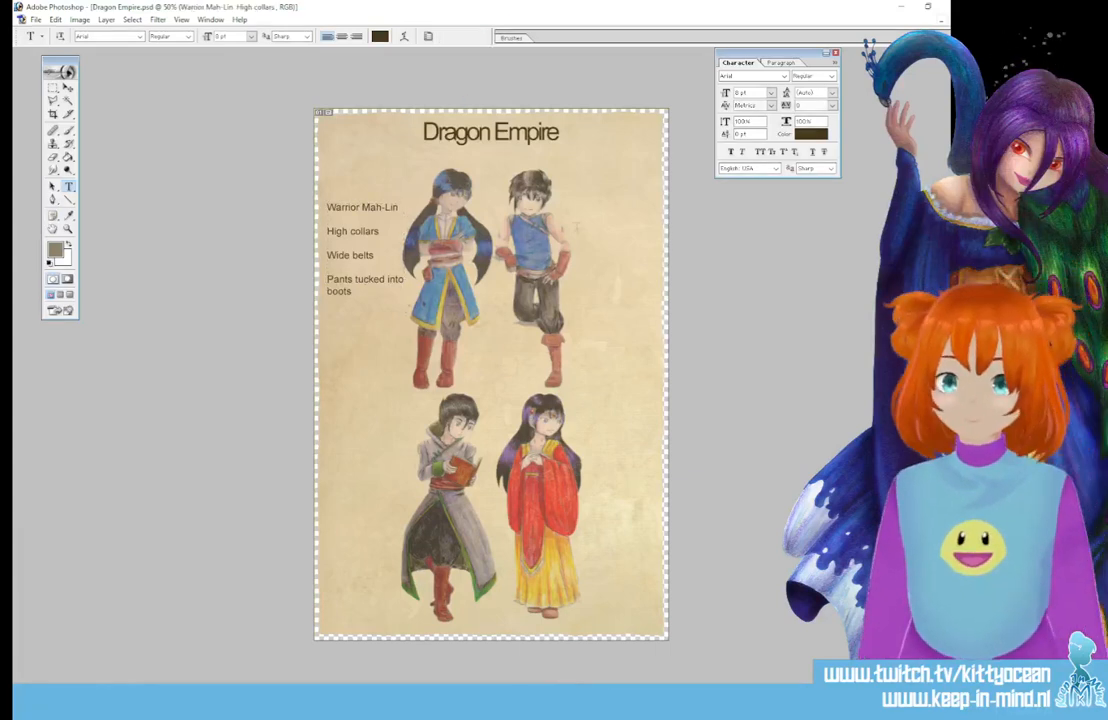
- Create a tall text box beside the short-haired figure in blue with "Hunter Blade", "Arm guards" and "Tall boots" as spaced lines
{"action": "left_click_drag", "start_coordinate": [632, 335], "coordinate": [660, 358]}
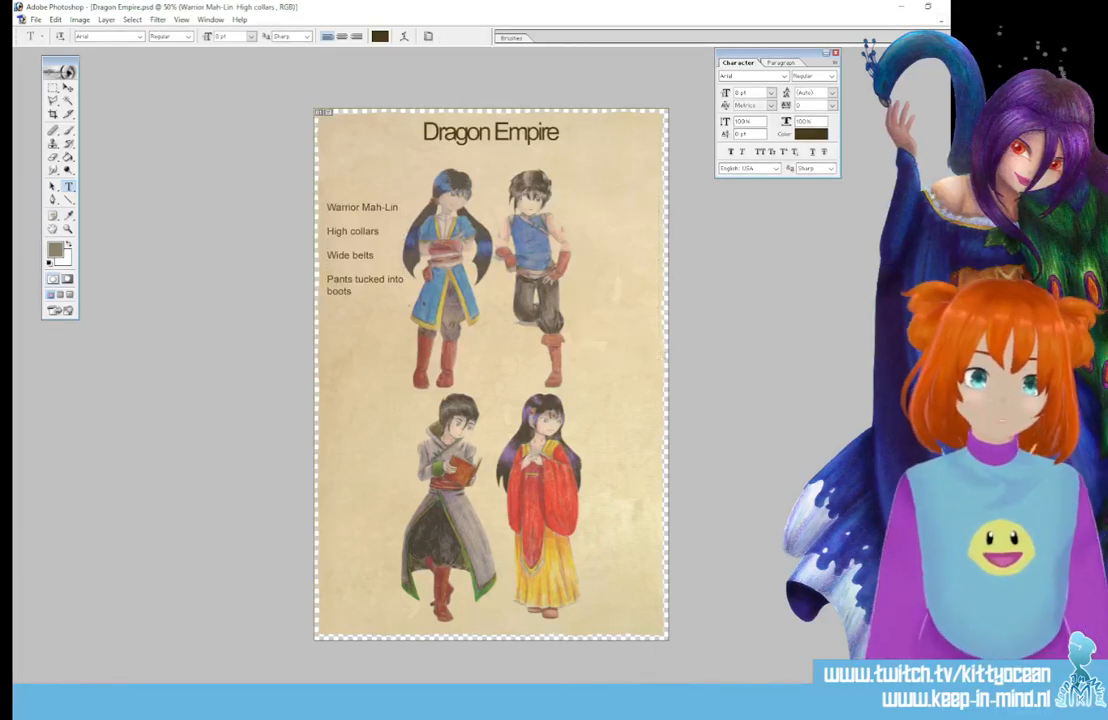
{"action": "type", "text": "Hunter Blade"}
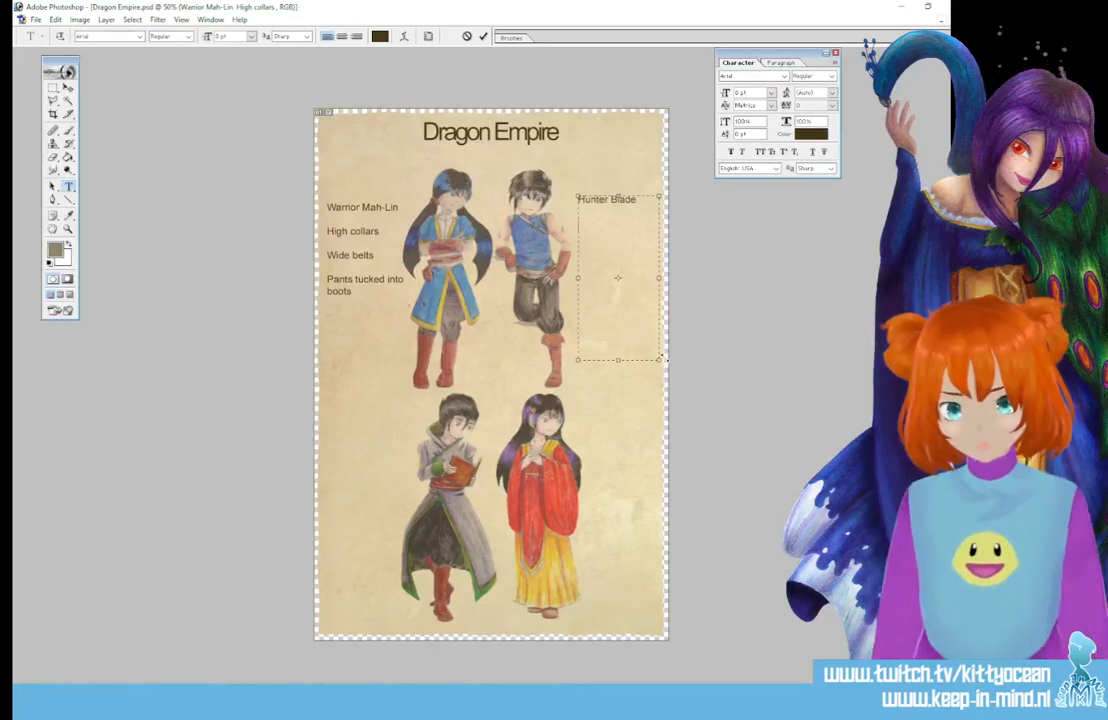
{"action": "type", "text": "Arm guards"}
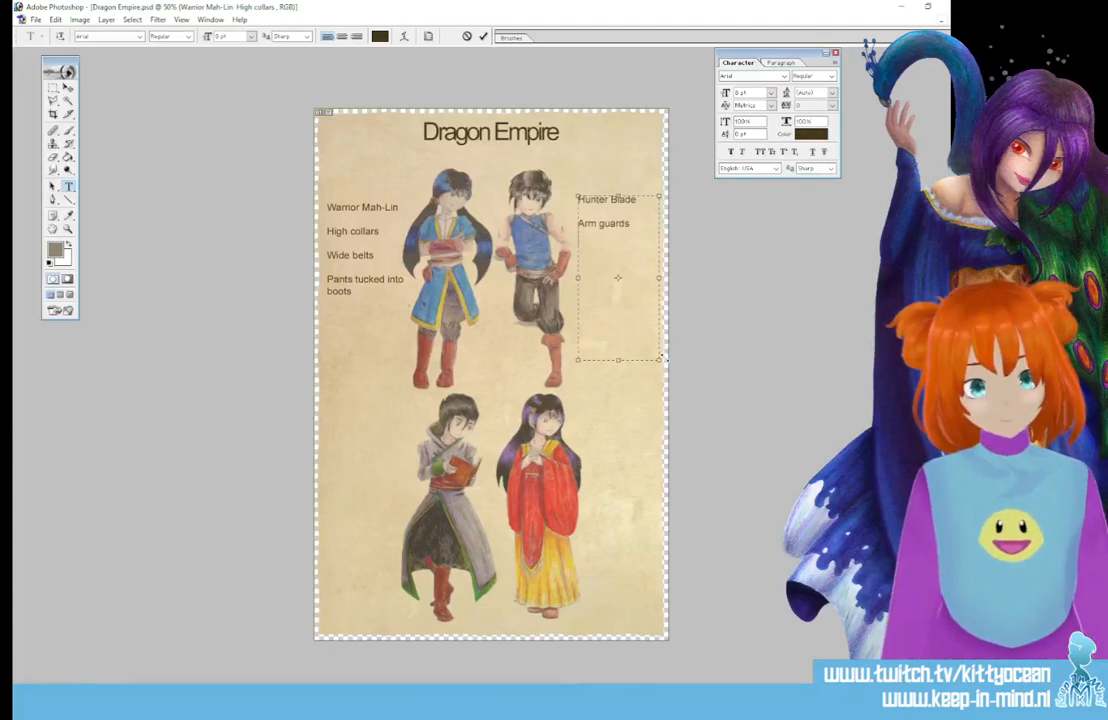
{"action": "key", "text": "Return"}
{"action": "type", "text": "Tall boots"}
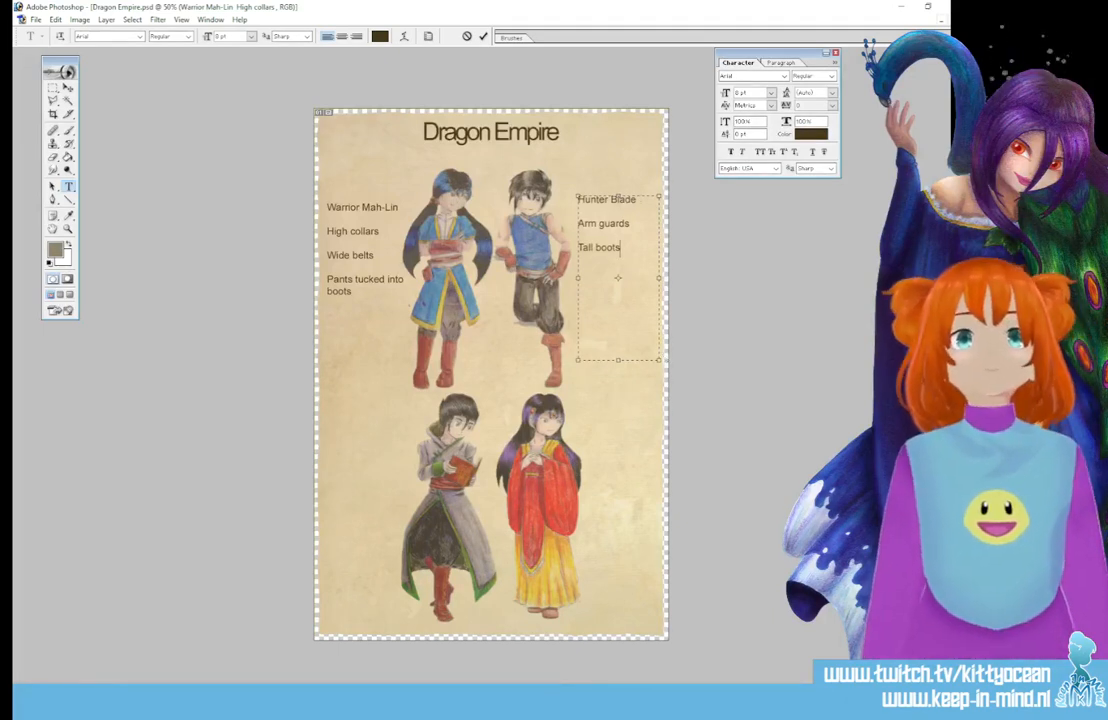
- Insert "Asymmetrical designs" as a spaced entry between "Hunter Blade" and "Arm guards" and commit the text
{"action": "key", "text": "Up"}
{"action": "key", "text": "Up"}
{"action": "key", "text": "End"}
{"action": "key", "text": "Return"}
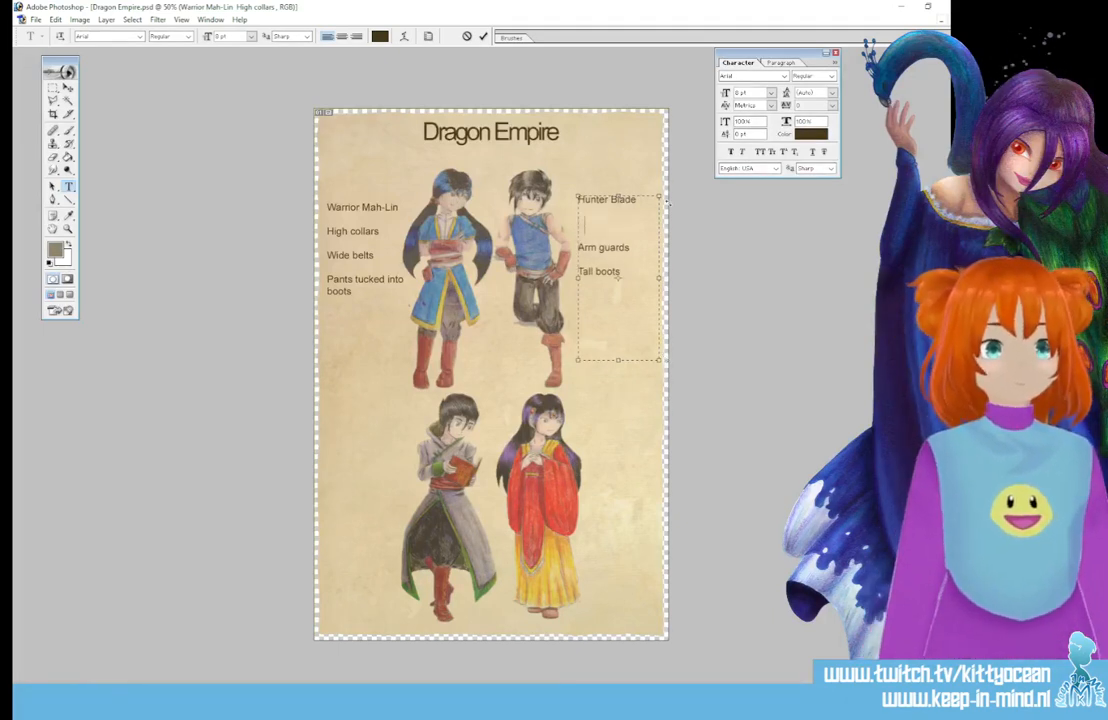
{"action": "type", "text": "Asymmetr"}
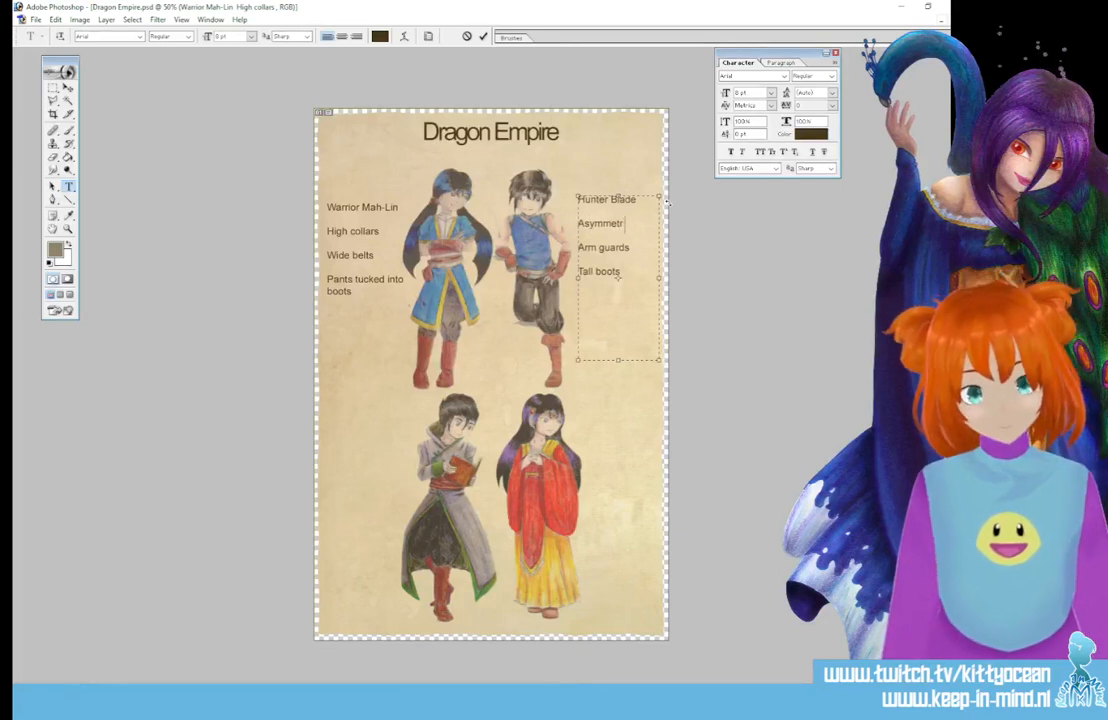
{"action": "type", "text": "ical designs"}
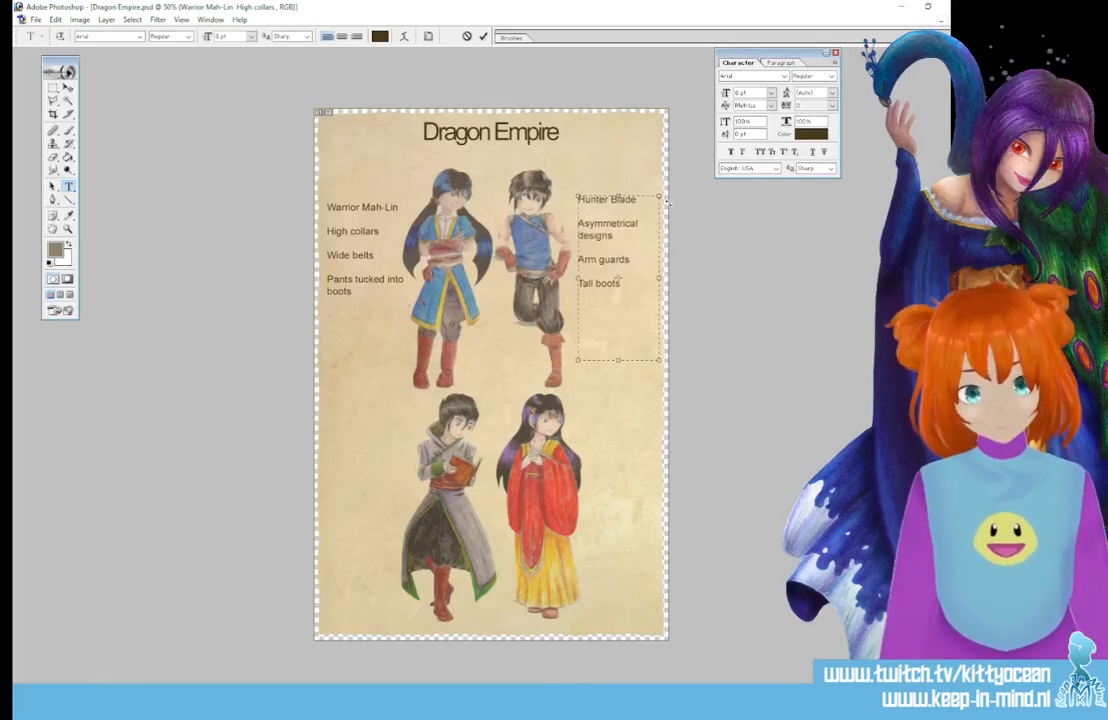
{"action": "left_click", "coordinate": [483, 37]}
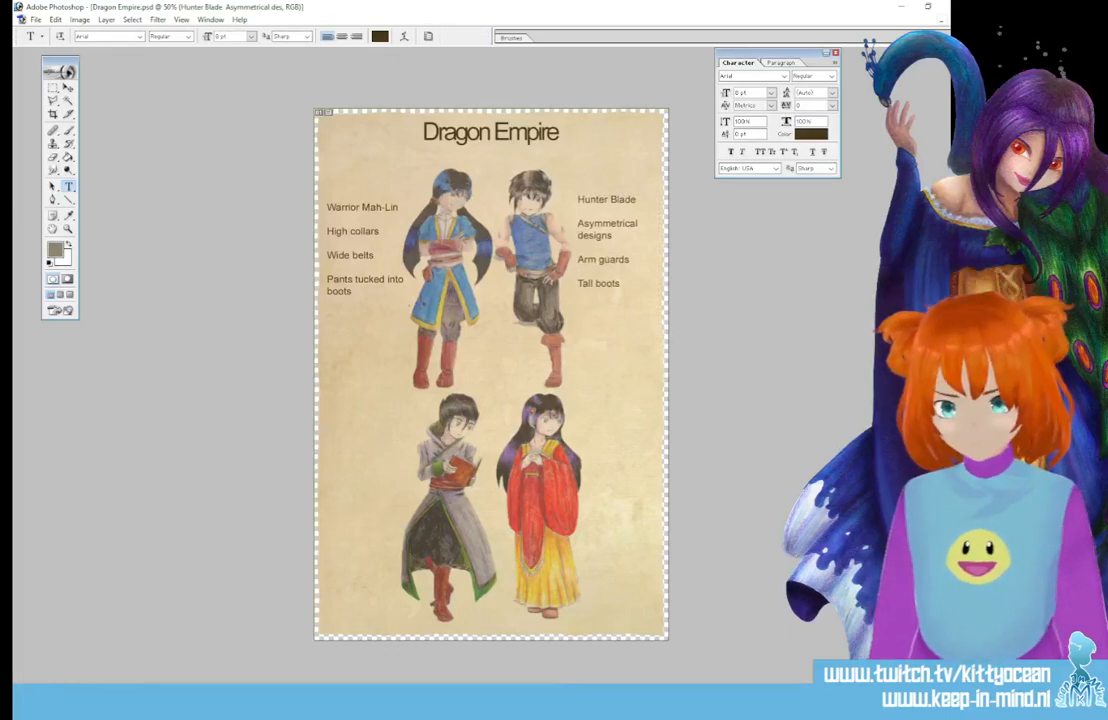
- Create a tall text box beside the grey-coated figure with the book and enter "Graven"
{"action": "left_click_drag", "start_coordinate": [377, 541], "coordinate": [407, 573]}
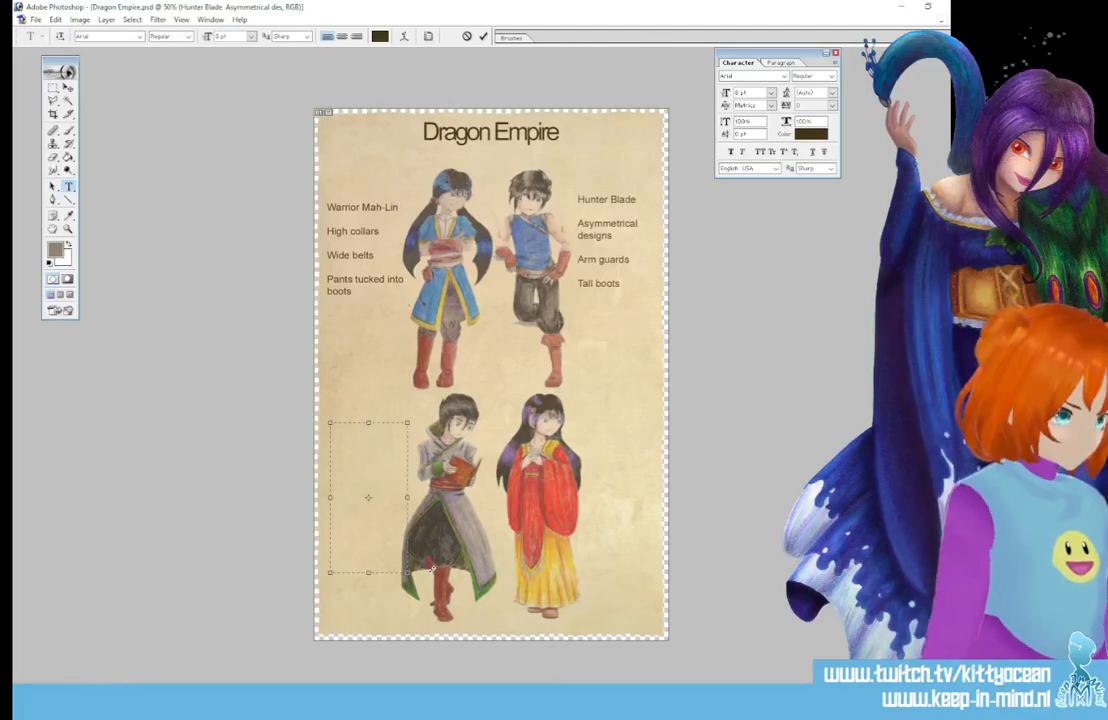
{"action": "type", "text": "Graven"}
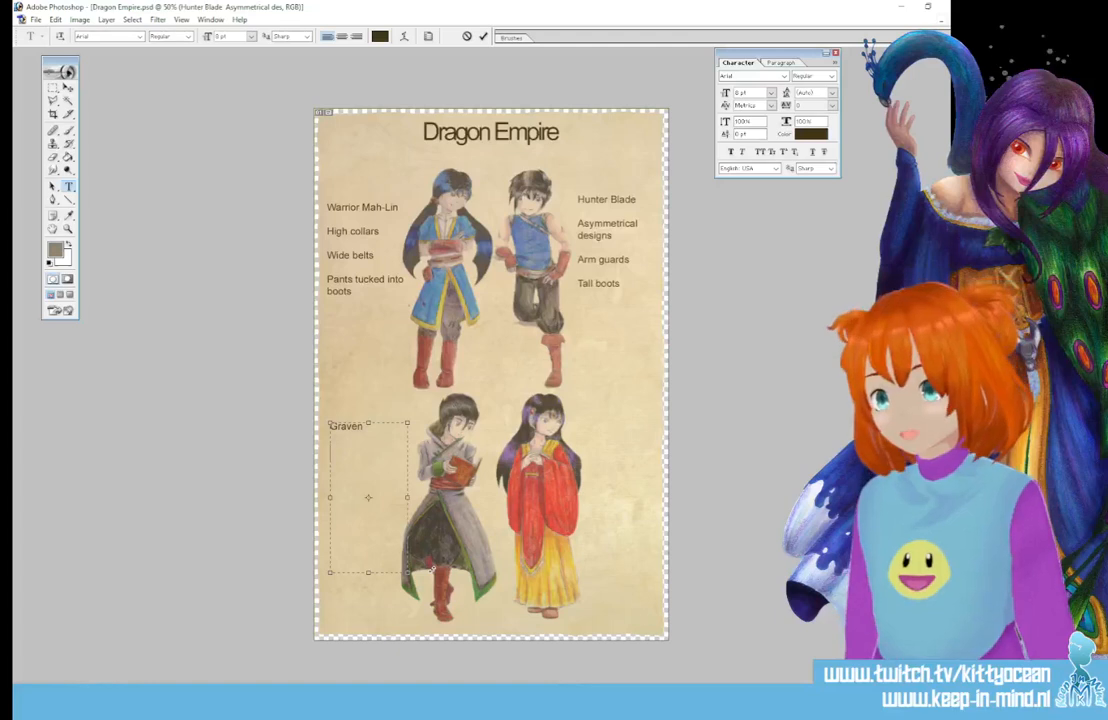
{"action": "key", "text": "Return"}
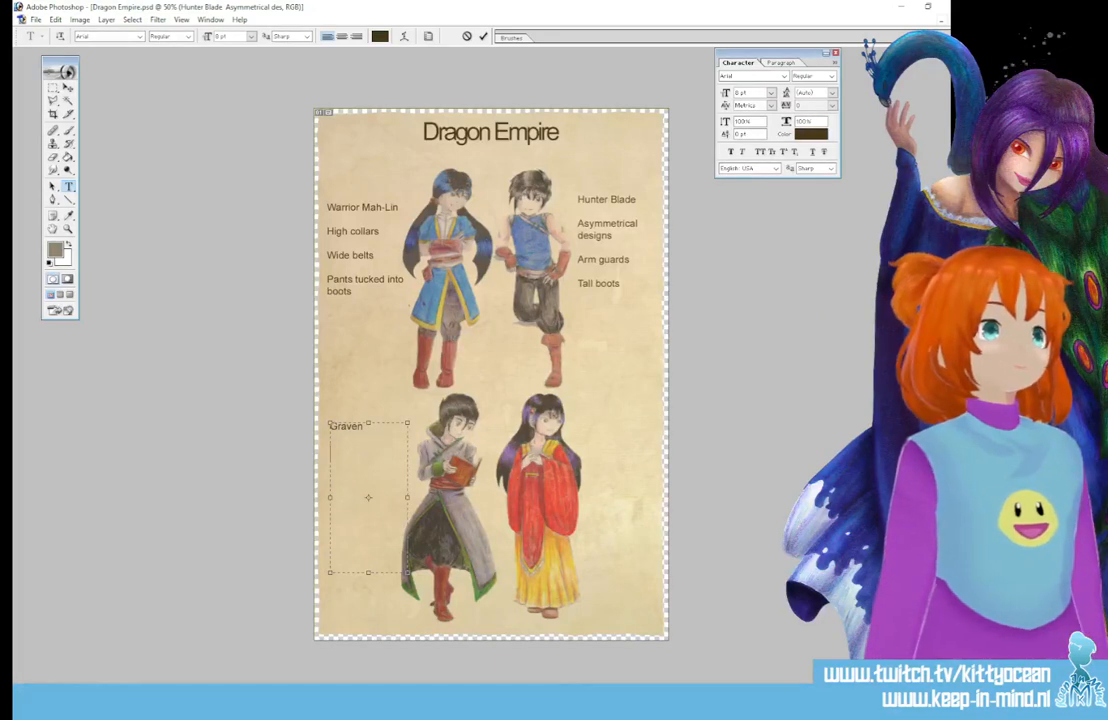
{"action": "key", "text": "ctrl+Return"}
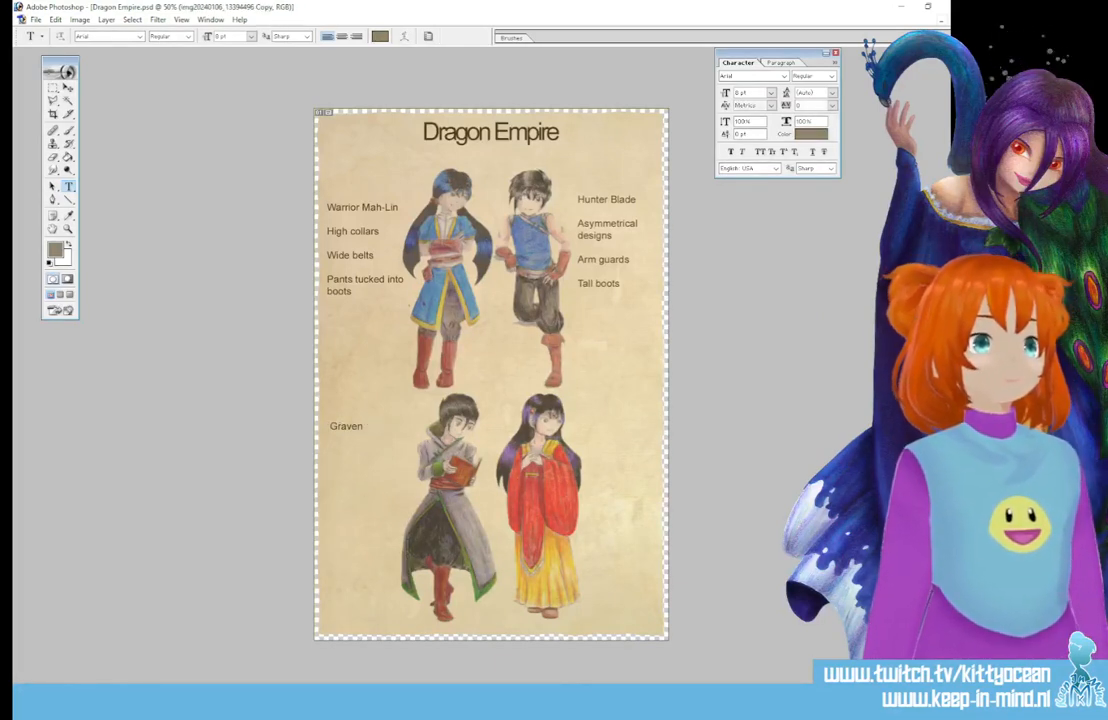
- Paint a thin curved cord with a fine brush from the long-haired figure's red pouch to the purple tassel on the blue coat
{"action": "key", "text": "ctrl+plus"}
{"action": "key", "text": "ctrl+plus"}
{"action": "key", "text": "ctrl+plus"}
{"action": "key", "text": "ctrl+plus"}
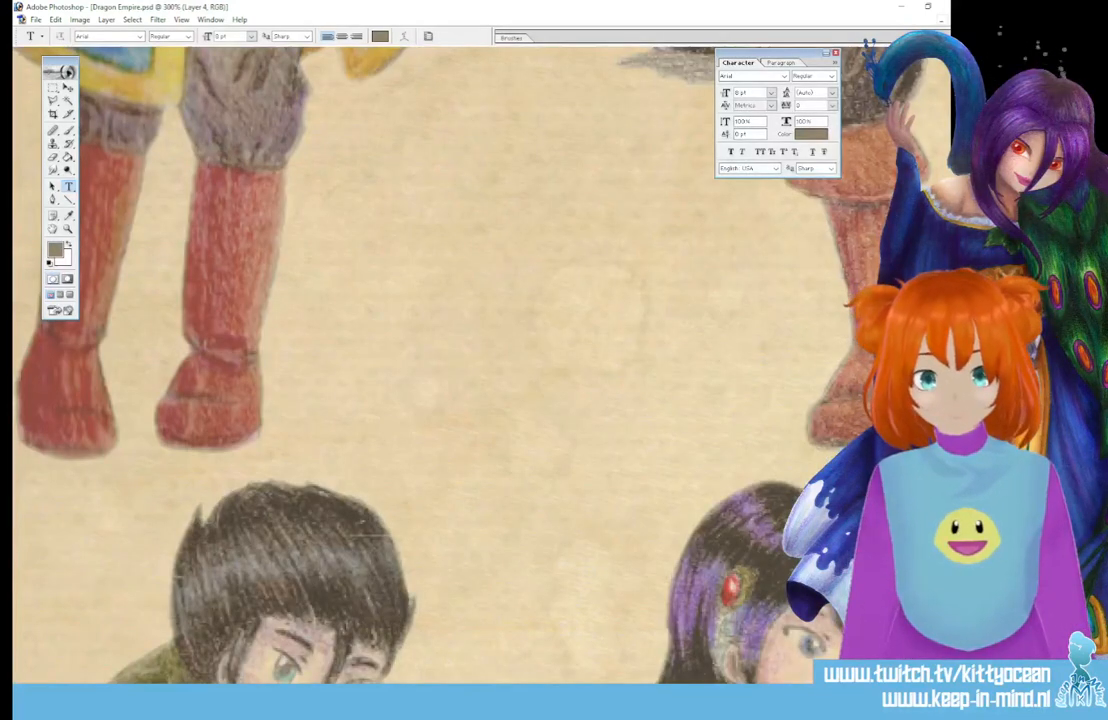
{"action": "scroll", "coordinate": [650, 619], "scroll_direction": "up", "scroll_amount": 10}
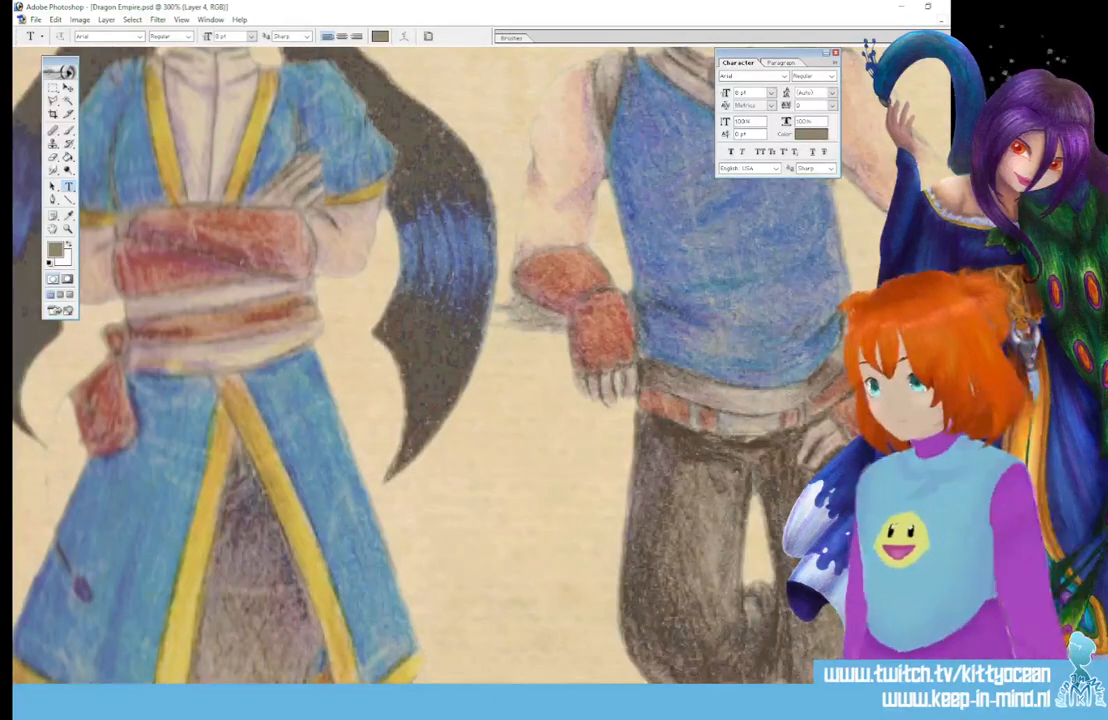
{"action": "scroll", "coordinate": [420, 360], "scroll_direction": "left", "scroll_amount": 5}
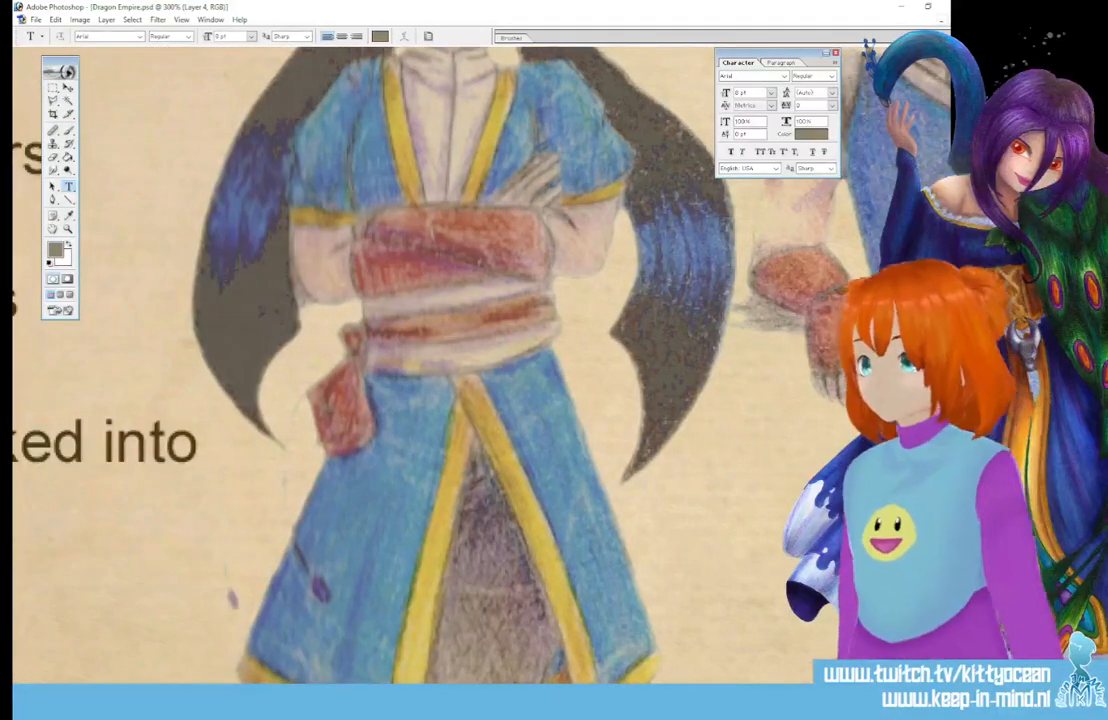
{"action": "left_click", "coordinate": [68, 132]}
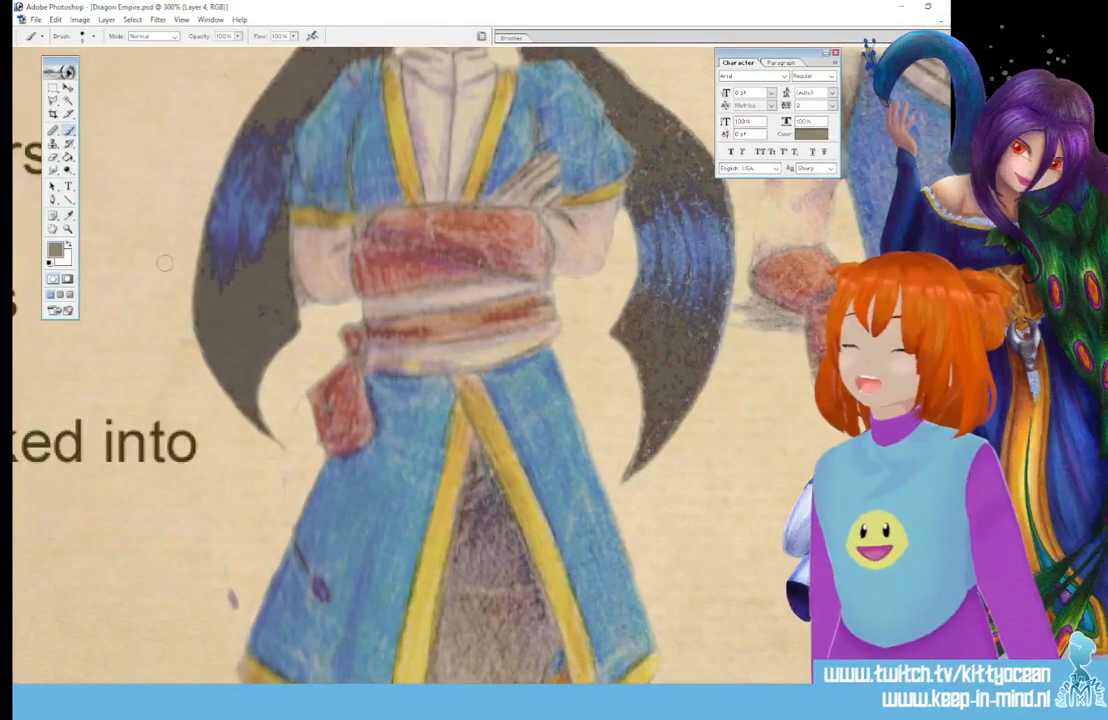
{"action": "left_click", "coordinate": [510, 37]}
{"action": "left_click", "coordinate": [618, 70]}
{"action": "mouse_move", "coordinate": [309, 391]}
{"action": "left_mouse_down"}
{"action": "mouse_move", "coordinate": [287, 425]}
{"action": "mouse_move", "coordinate": [279, 480]}
{"action": "left_mouse_up"}
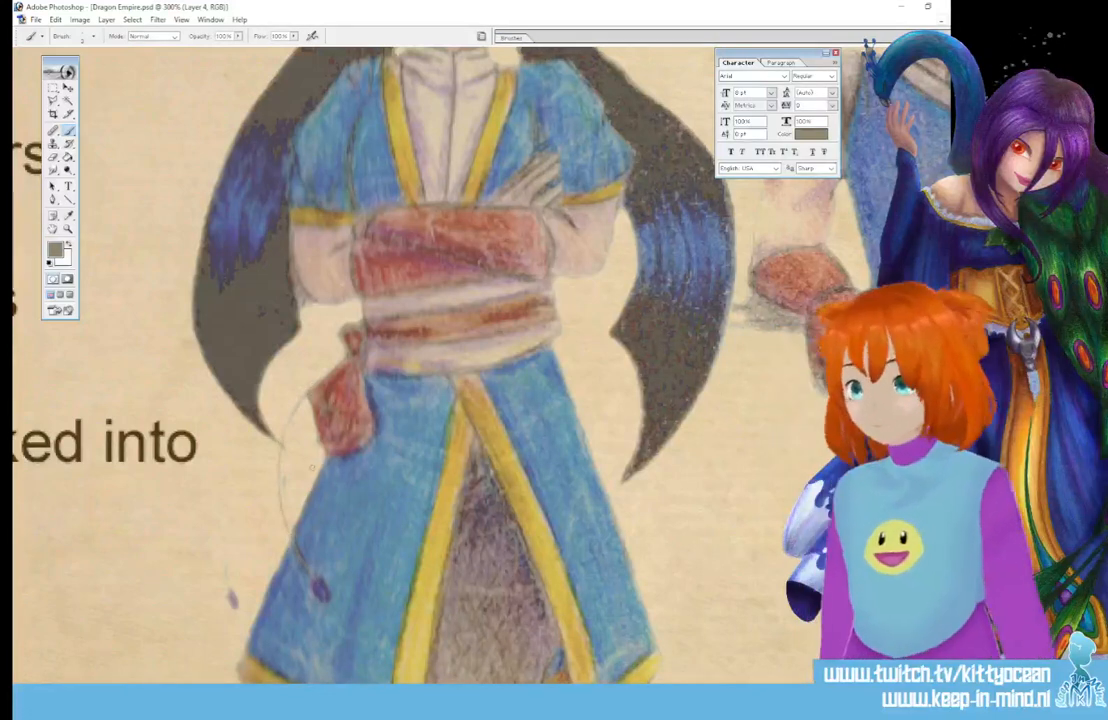
{"action": "mouse_move", "coordinate": [308, 393]}
{"action": "left_mouse_down"}
{"action": "mouse_move", "coordinate": [283, 491]}
{"action": "mouse_move", "coordinate": [302, 553]}
{"action": "left_mouse_up"}
- Paint a second thin cord from the red pouch down to the outer purple tassel beside the blue coat
{"action": "left_click_drag", "start_coordinate": [276, 441], "coordinate": [229, 590]}
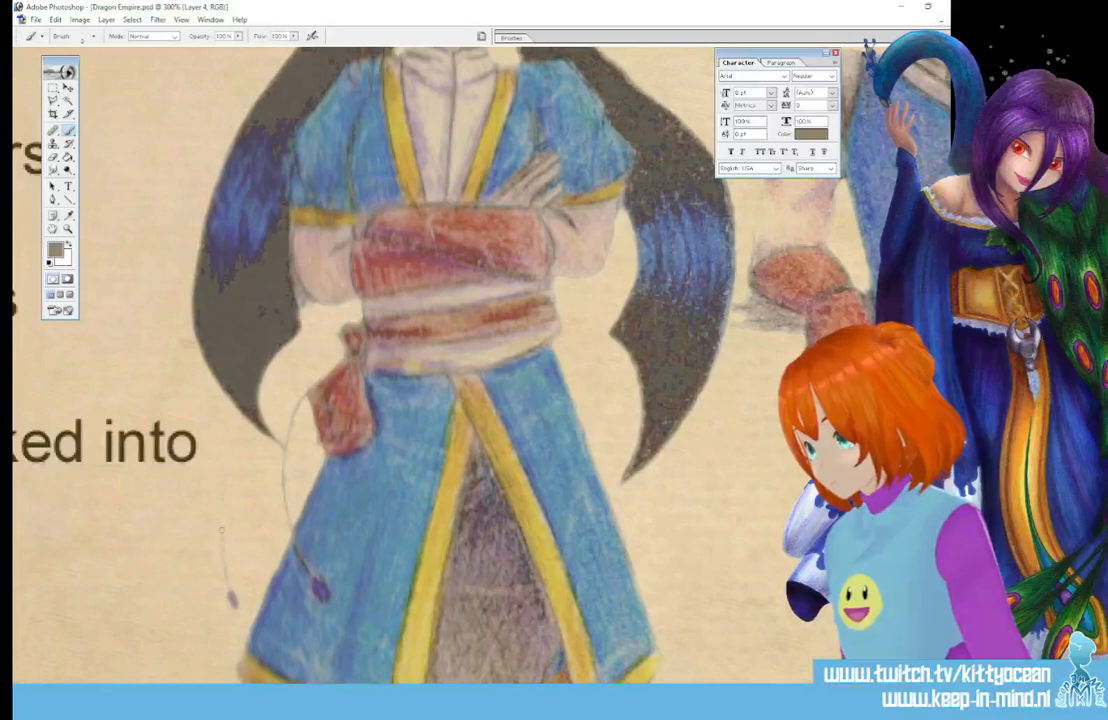
{"action": "left_click_drag", "start_coordinate": [308, 391], "coordinate": [273, 421]}
{"action": "key", "text": "ctrl+minus"}
{"action": "key", "text": "ctrl+minus"}
{"action": "key", "text": "ctrl+minus"}
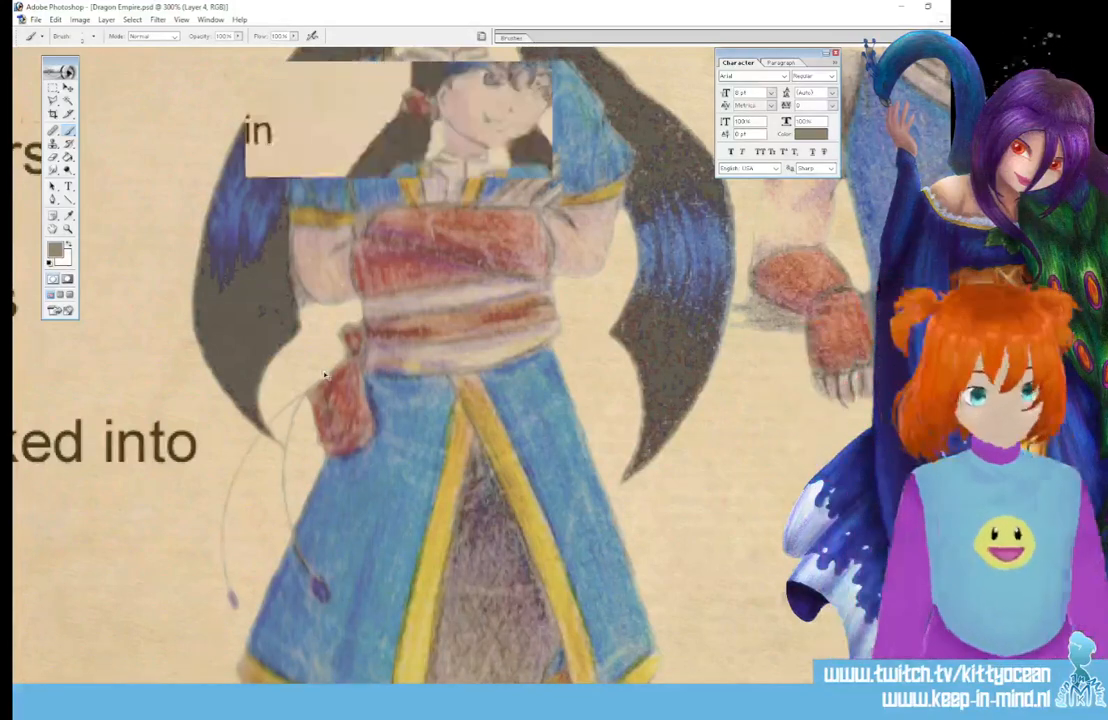
{"action": "key", "text": "ctrl+minus"}
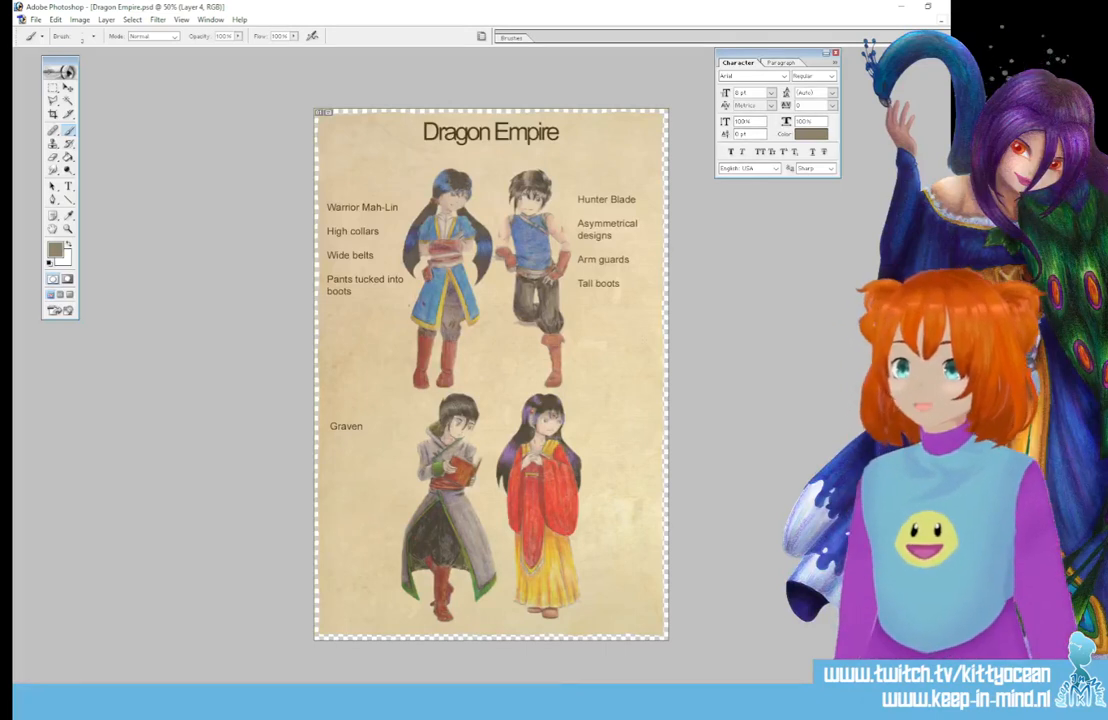
- Try a "Modest" entry below "Graven" in the label and erase its text again
{"action": "left_click", "coordinate": [68, 187]}
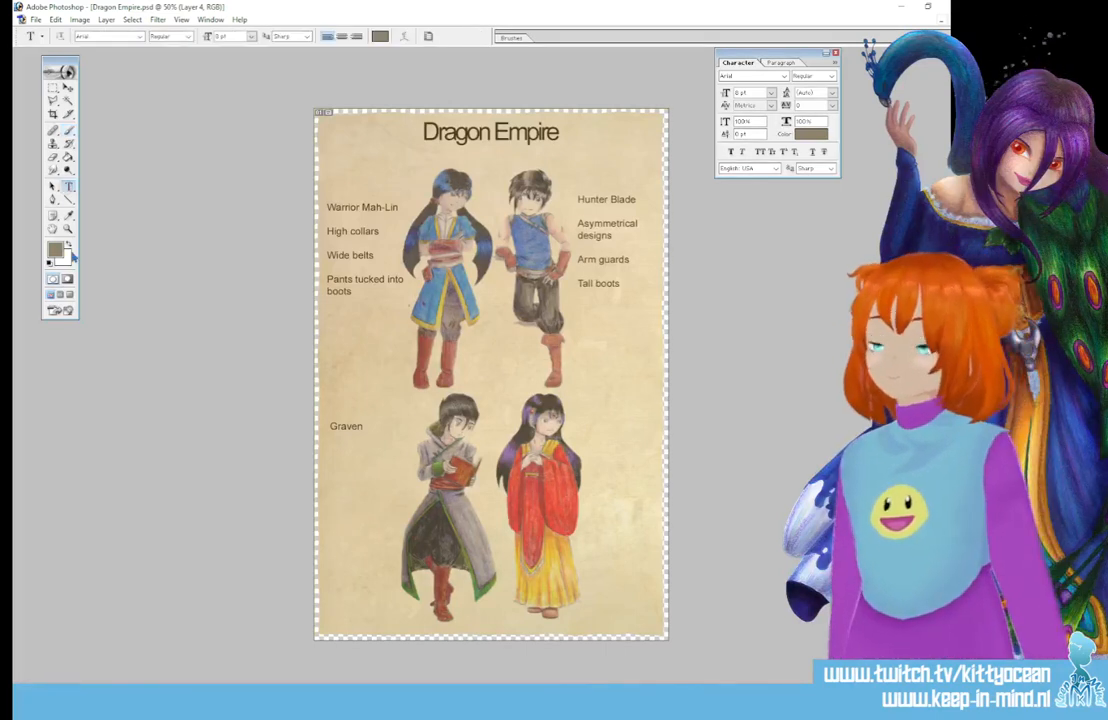
{"action": "left_click", "coordinate": [363, 427]}
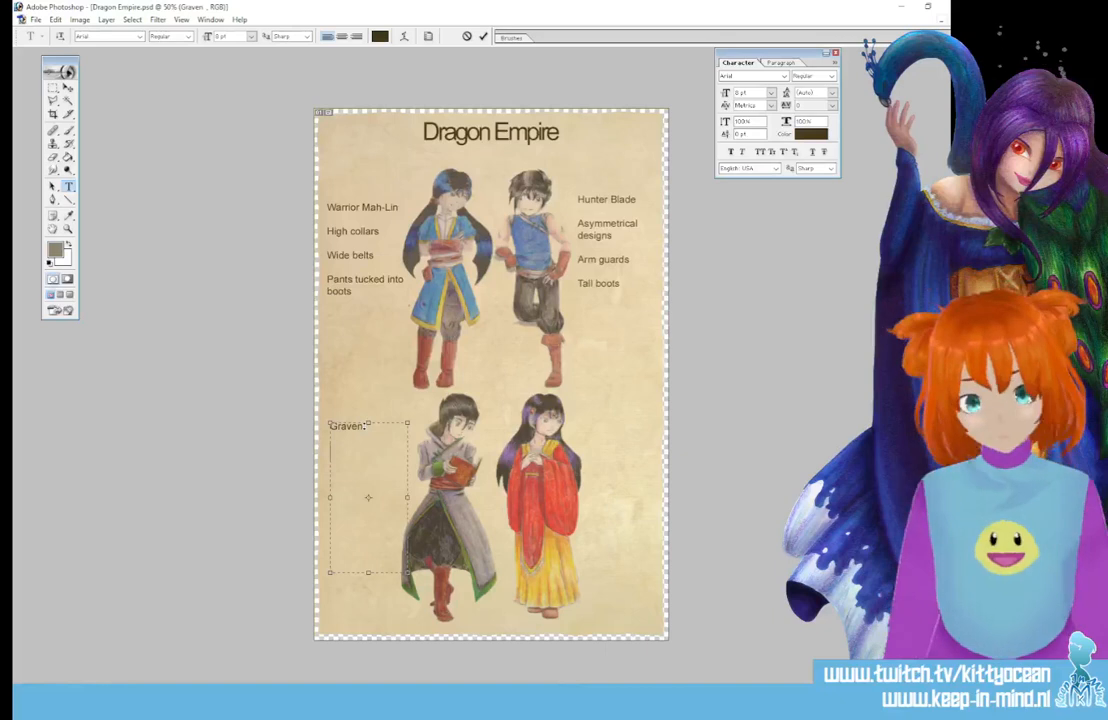
{"action": "key", "text": "Return"}
{"action": "type", "text": "Li"}
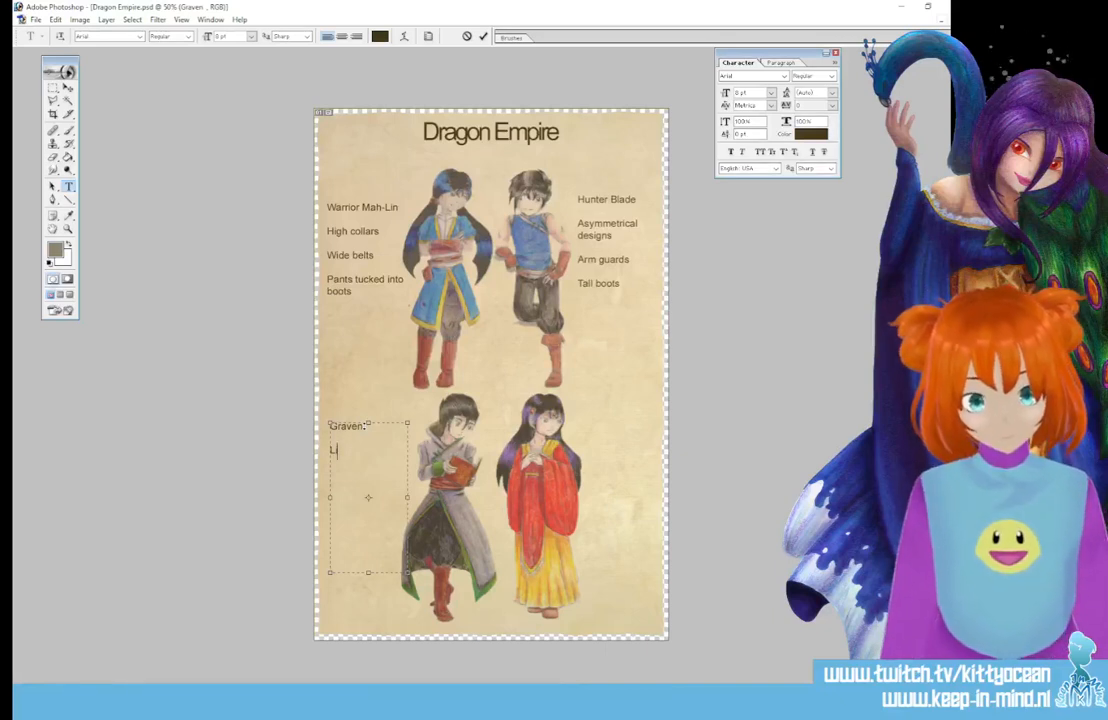
{"action": "key", "text": "BackSpace"}
{"action": "key", "text": "BackSpace"}
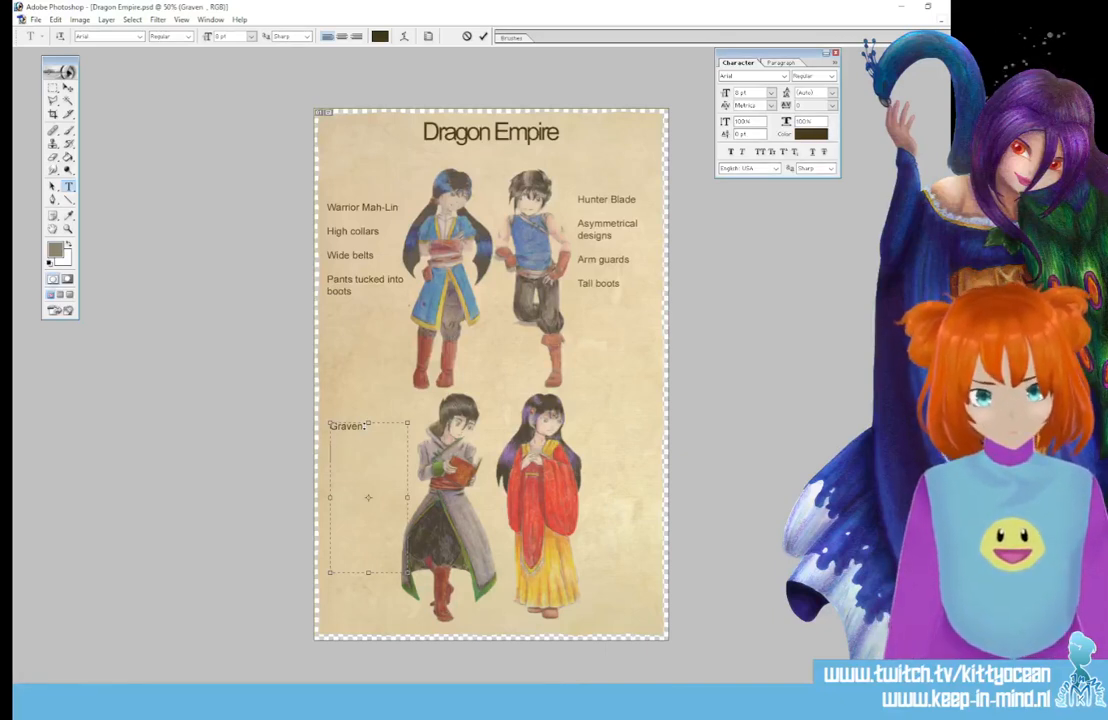
{"action": "type", "text": "Modest"}
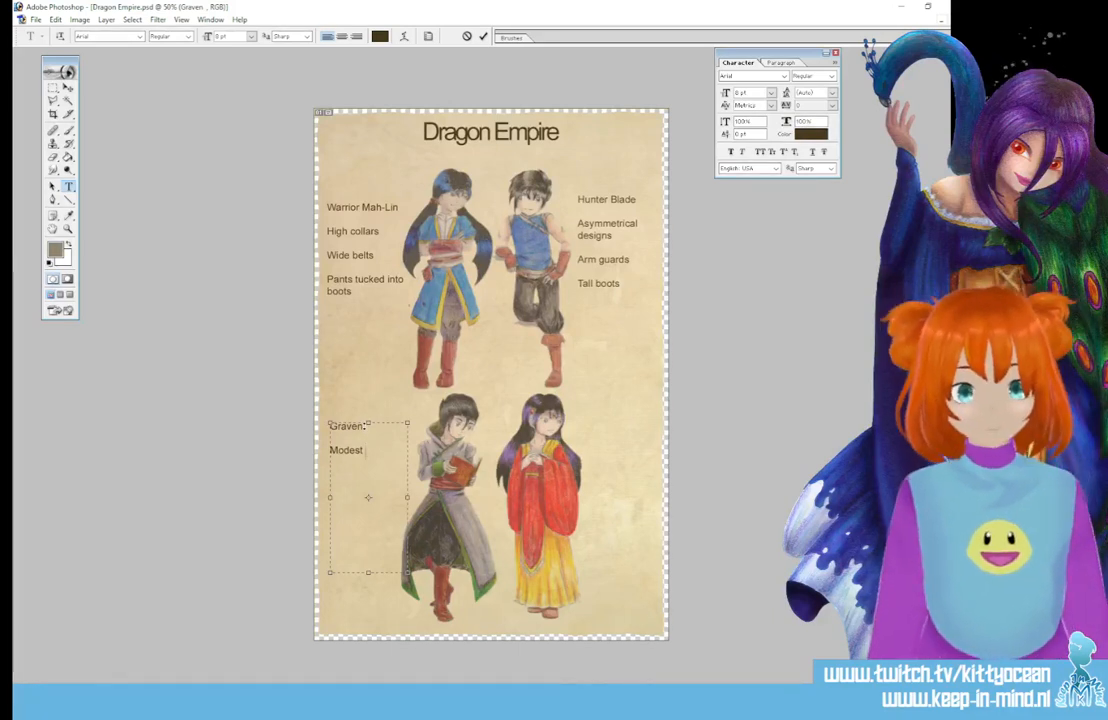
{"action": "key", "text": "BackSpace"}
{"action": "key", "text": "BackSpace"}
{"action": "key", "text": "BackSpace"}
{"action": "key", "text": "BackSpace"}
{"action": "key", "text": "BackSpace"}
{"action": "key", "text": "BackSpace"}
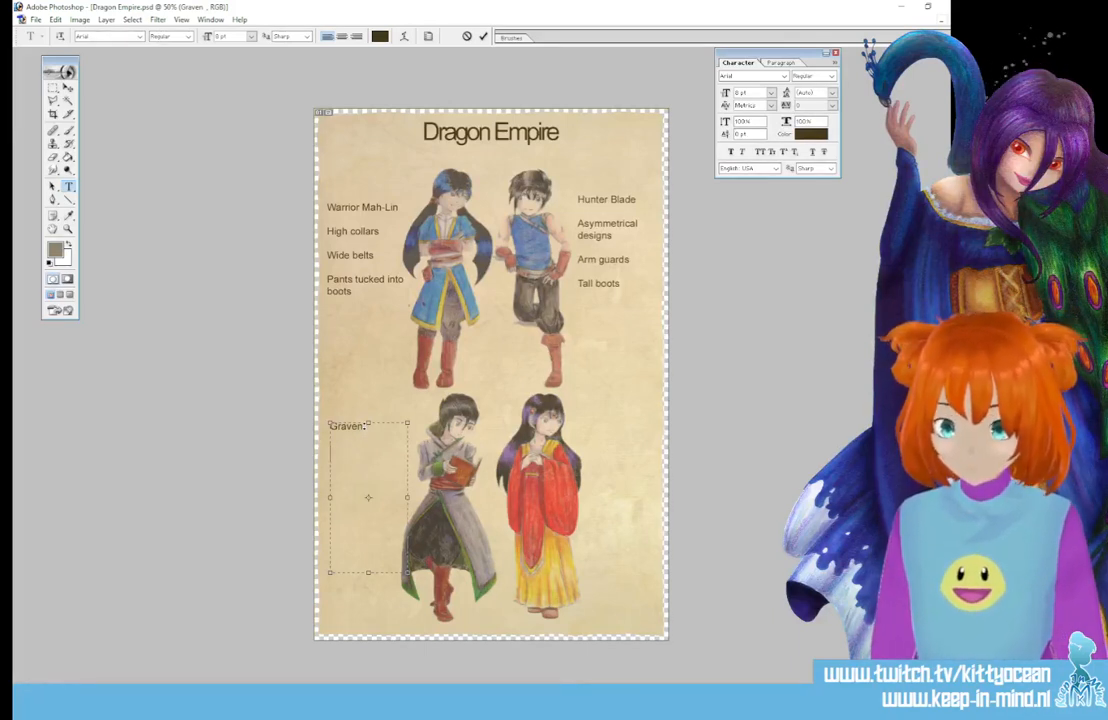
- Add "Long coat" and "Modest design" as spaced entries below "Graven" in the same text box
{"action": "type", "text": "Long coat"}
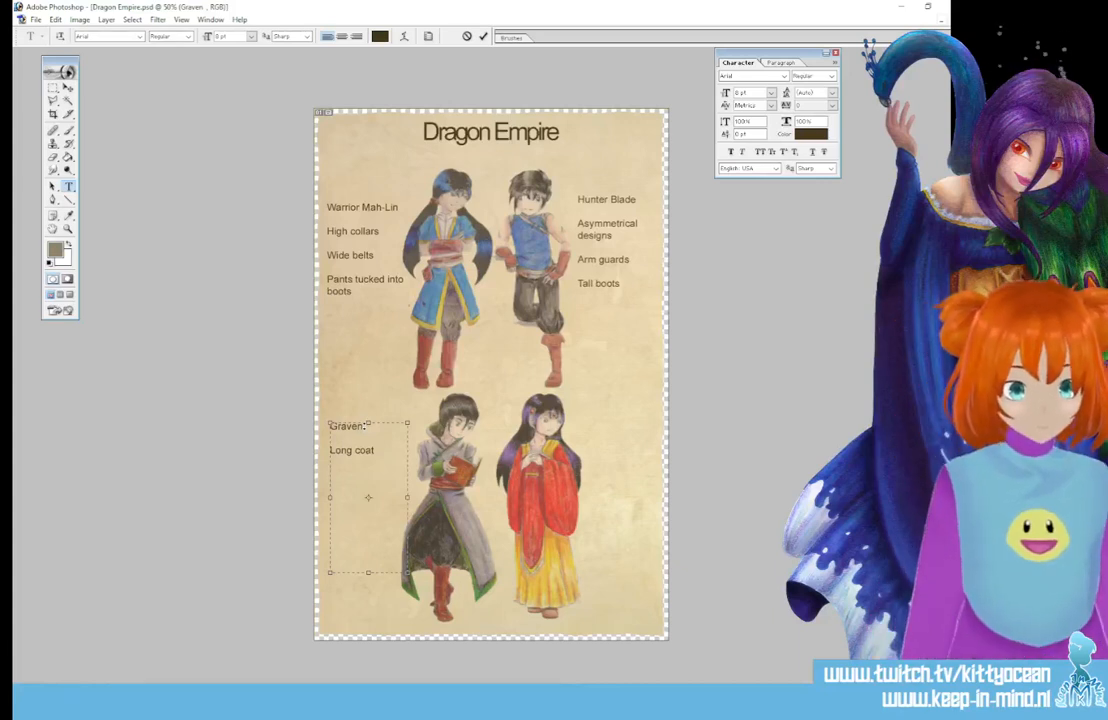
{"action": "type", "text": "modest d"}
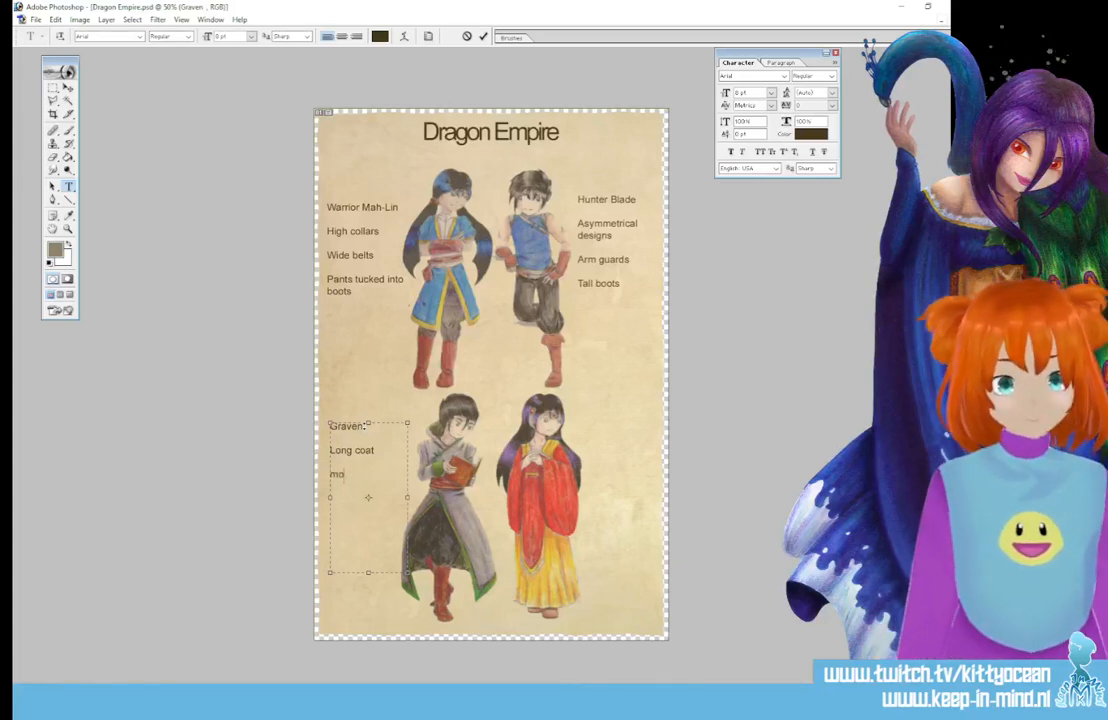
{"action": "key", "text": "BackSpace"}
{"action": "key", "text": "BackSpace"}
{"action": "key", "text": "BackSpace"}
{"action": "key", "text": "BackSpace"}
{"action": "key", "text": "BackSpace"}
{"action": "key", "text": "BackSpace"}
{"action": "key", "text": "BackSpace"}
{"action": "key", "text": "BackSpace"}
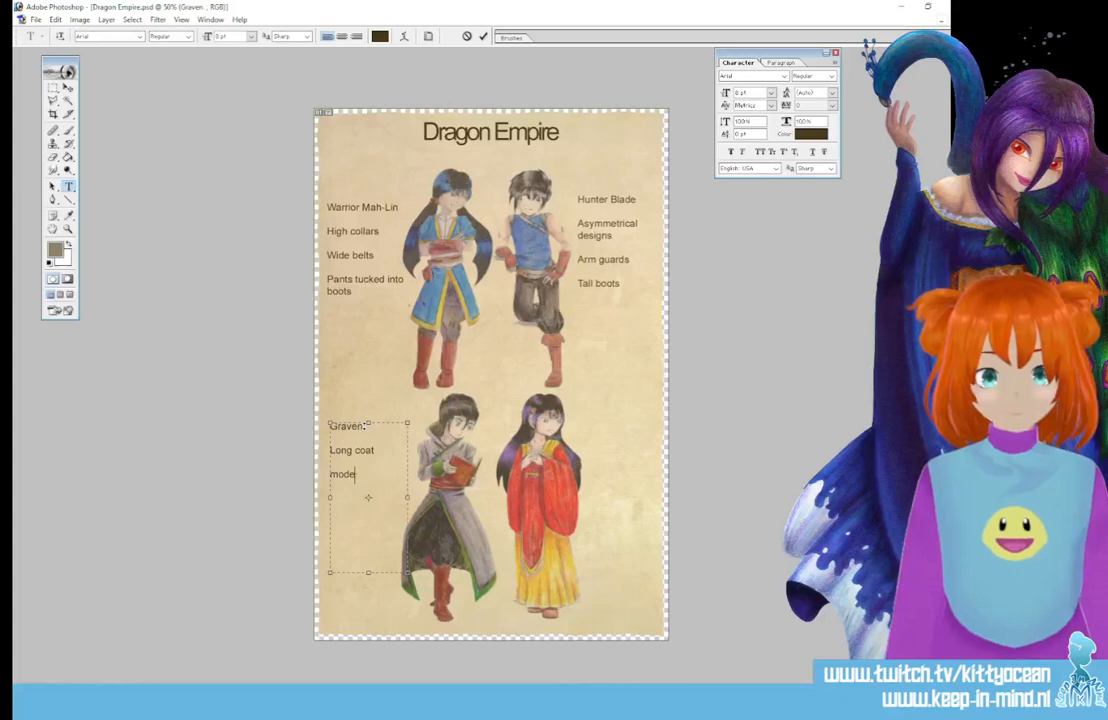
{"action": "type", "text": "Modest design"}
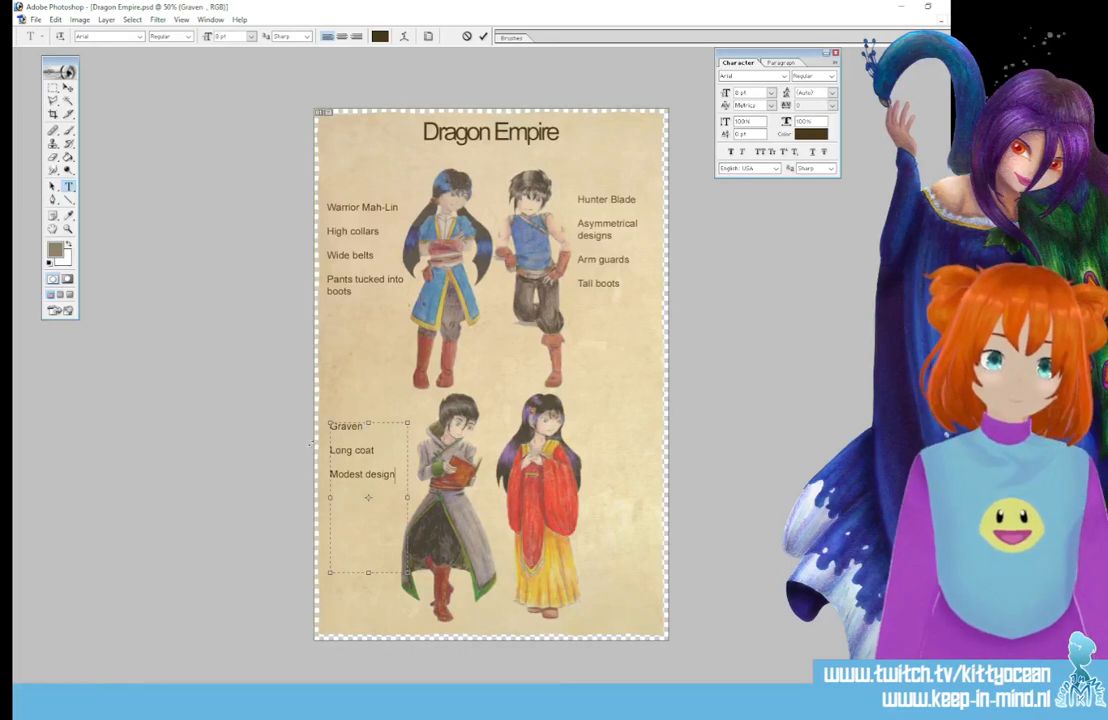
- Replace the "Modest design" entry in Graven's label with "Little decoration"
{"action": "key", "text": "shift+Home"}
{"action": "type", "text": "Lit"}
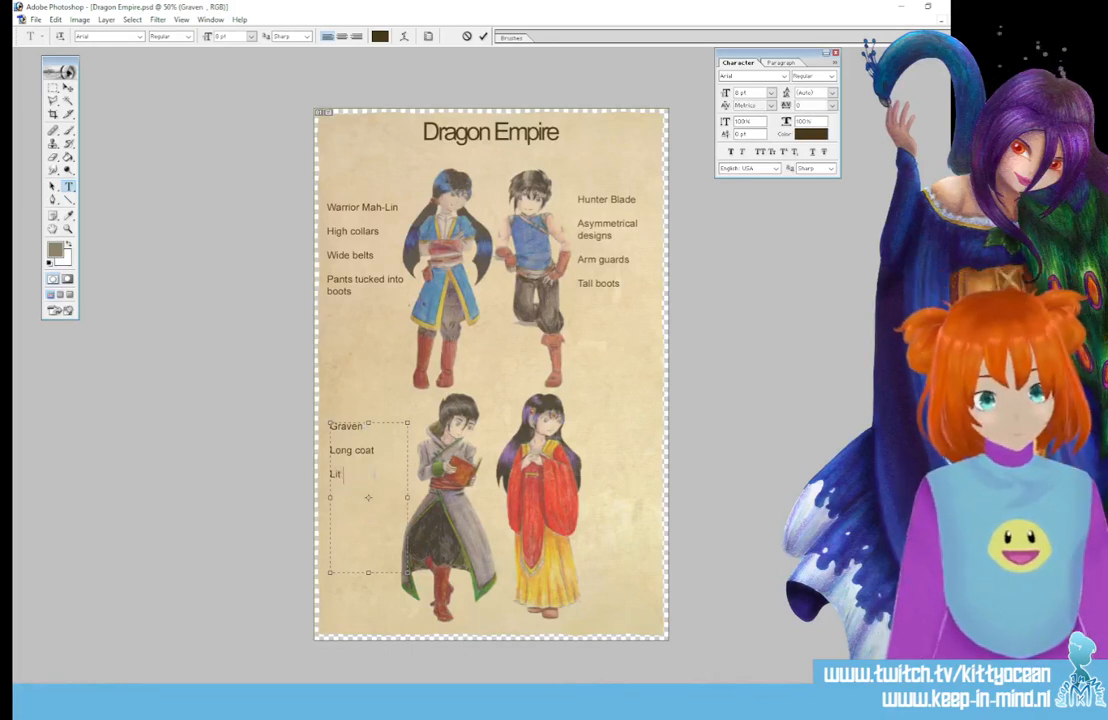
{"action": "type", "text": "tle decoration"}
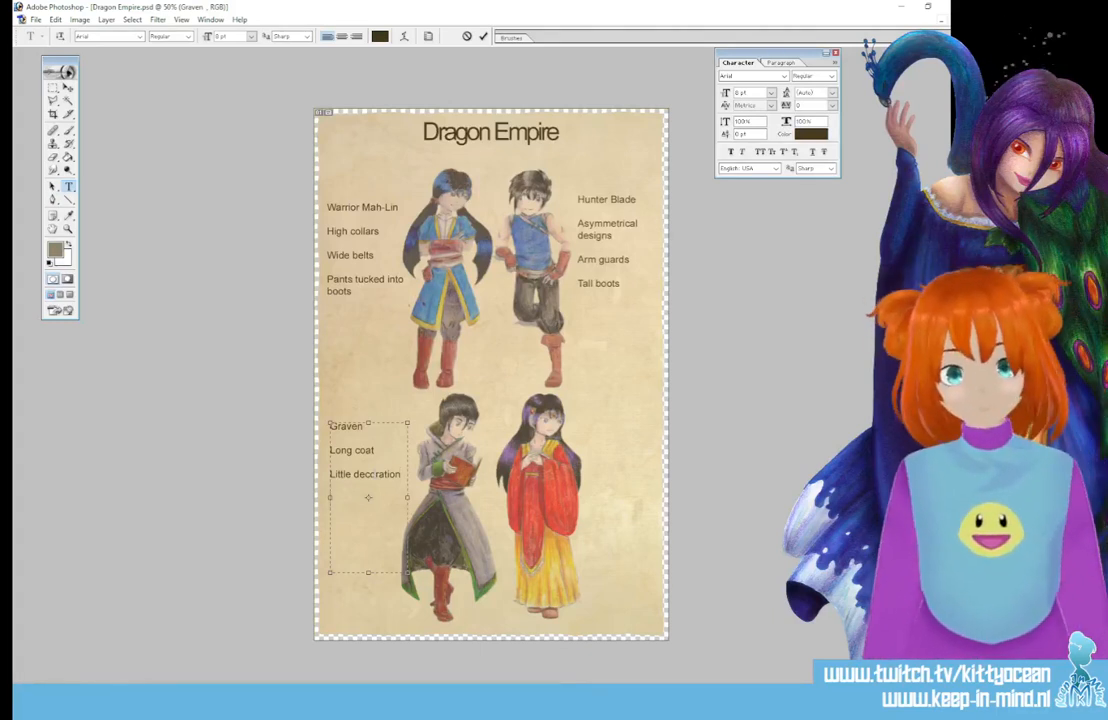
- Add "Impractical in battle" as a spaced entry below "Little decoration" and commit Graven's label
{"action": "key", "text": "Return"}
{"action": "type", "text": "Impratic"}
{"action": "key", "text": "BackSpace"}
{"action": "key", "text": "BackSpace"}
{"action": "key", "text": "BackSpace"}
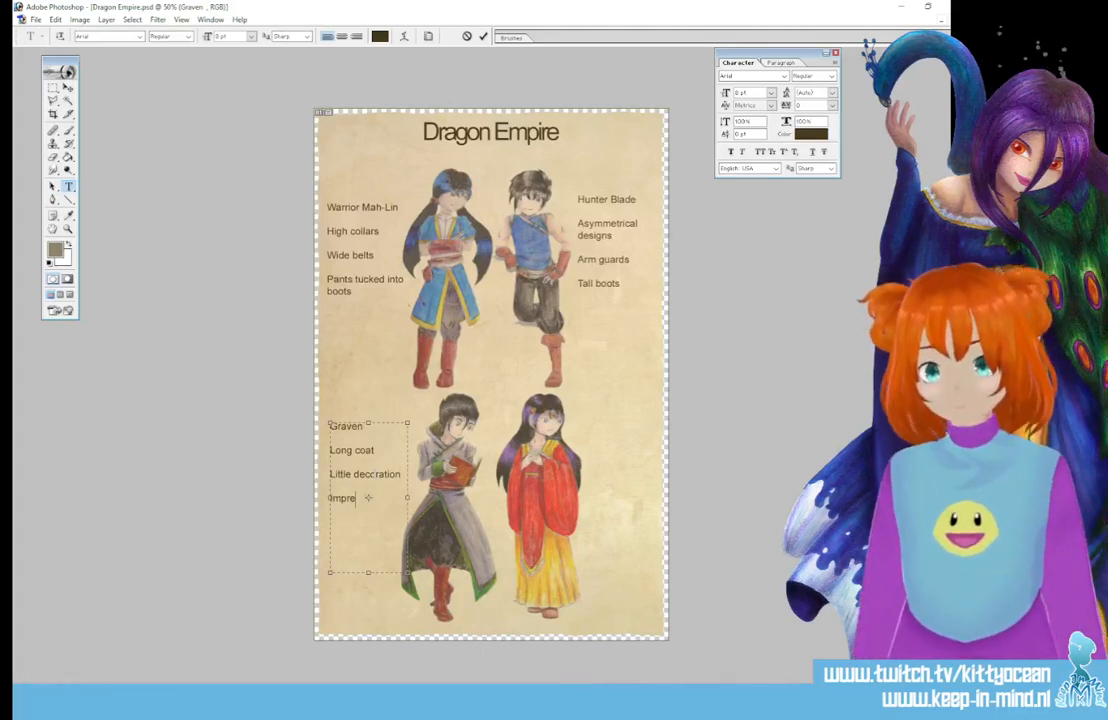
{"action": "type", "text": "ctical in"}
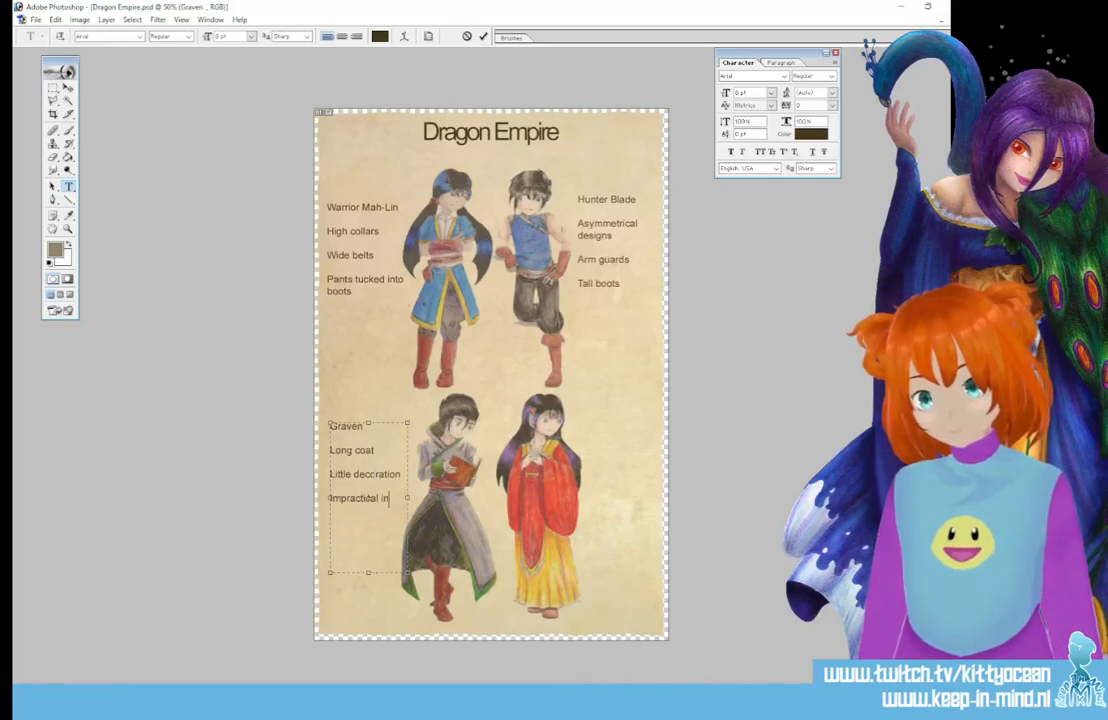
{"action": "type", "text": " battle"}
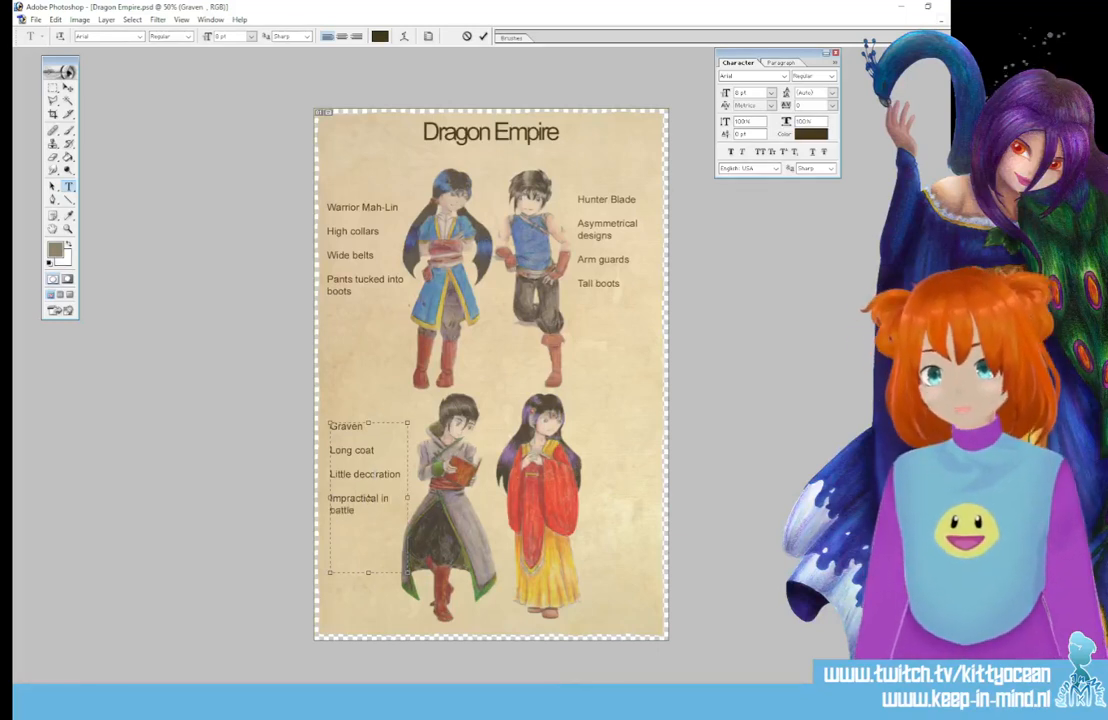
{"action": "left_click", "coordinate": [483, 37]}
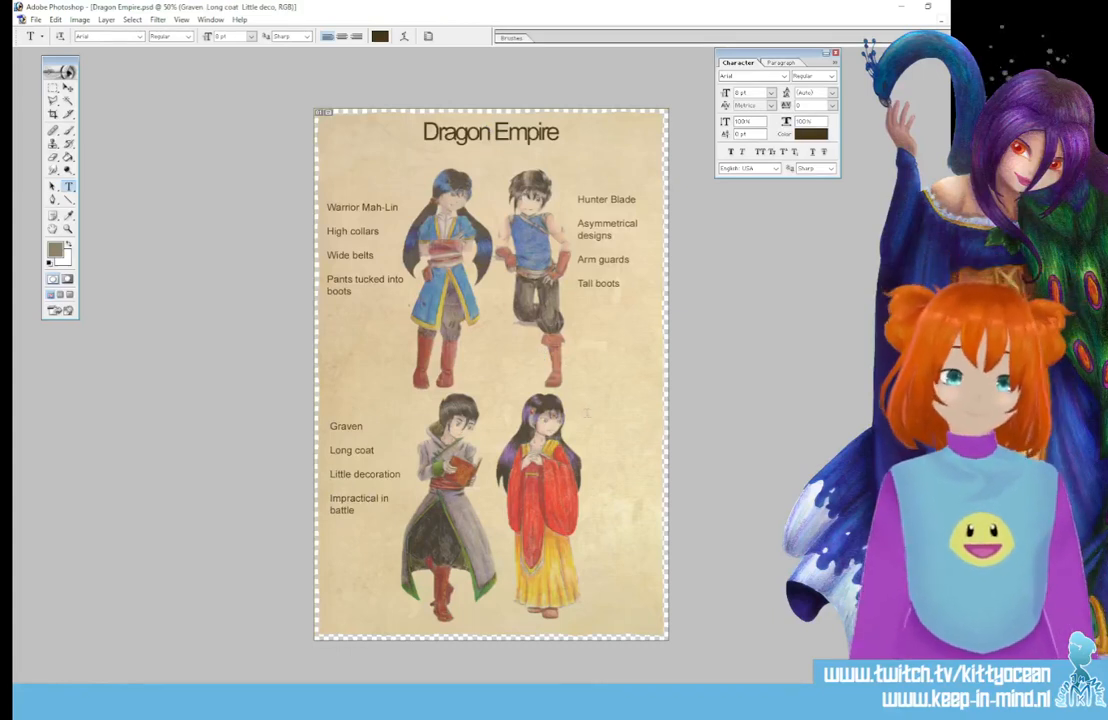
- Create a text box beside the red-robed figure with the spaced entries "Lady Kasumi", "Bright colours" and "Long sleeves"
{"action": "left_click", "coordinate": [616, 470]}
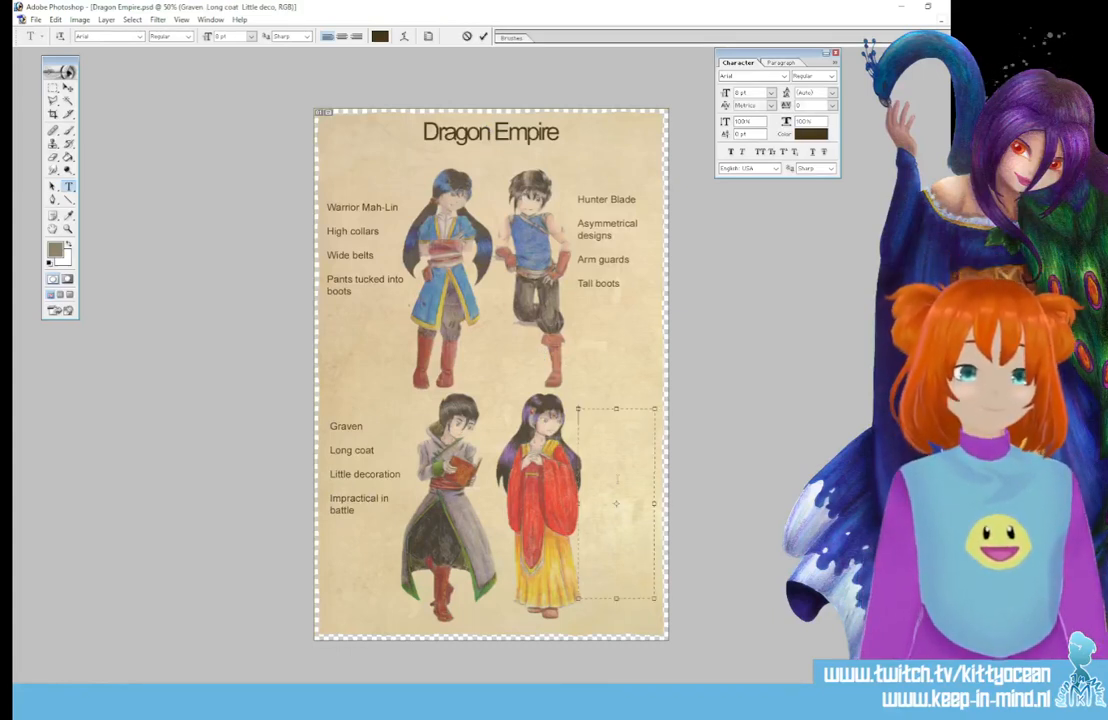
{"action": "type", "text": "Kasumi"}
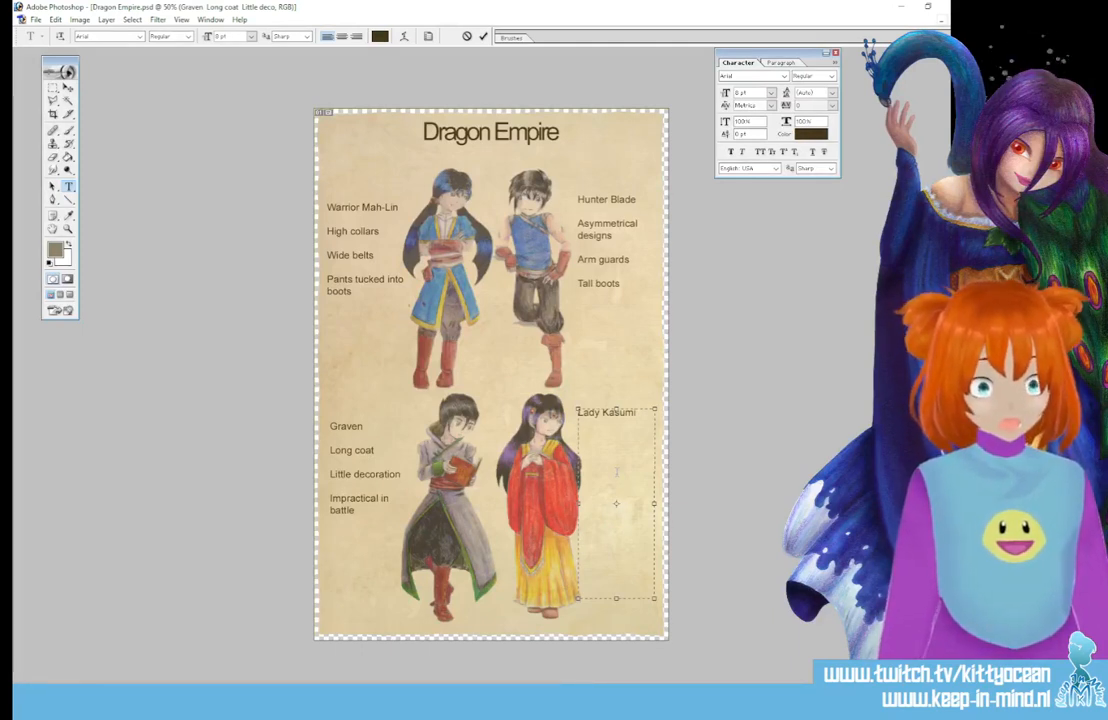
{"action": "key", "text": "Return"}
{"action": "type", "text": "B"}
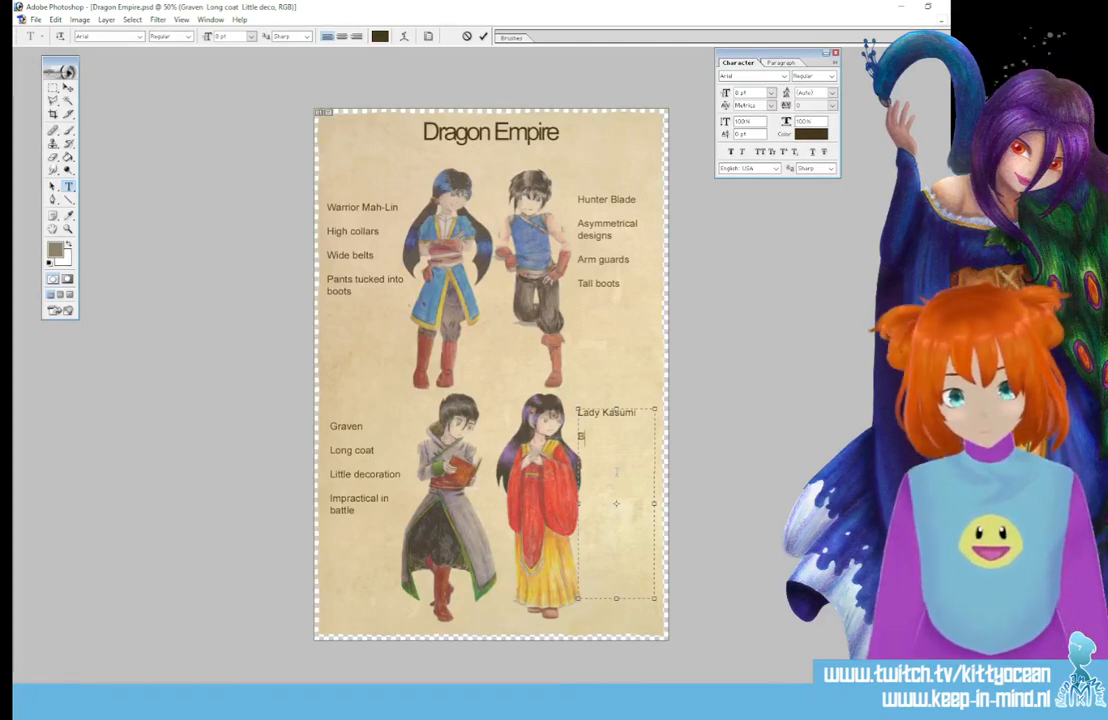
{"action": "type", "text": "right colours"}
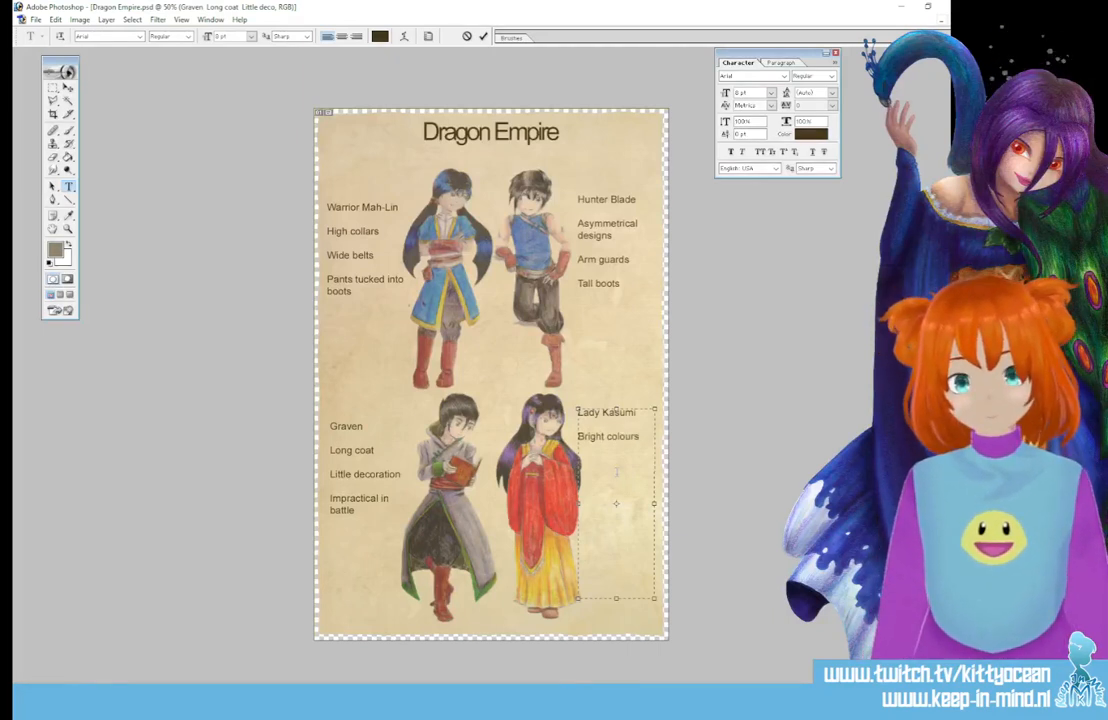
{"action": "key", "text": "Return"}
{"action": "type", "text": "Long sleeves"}
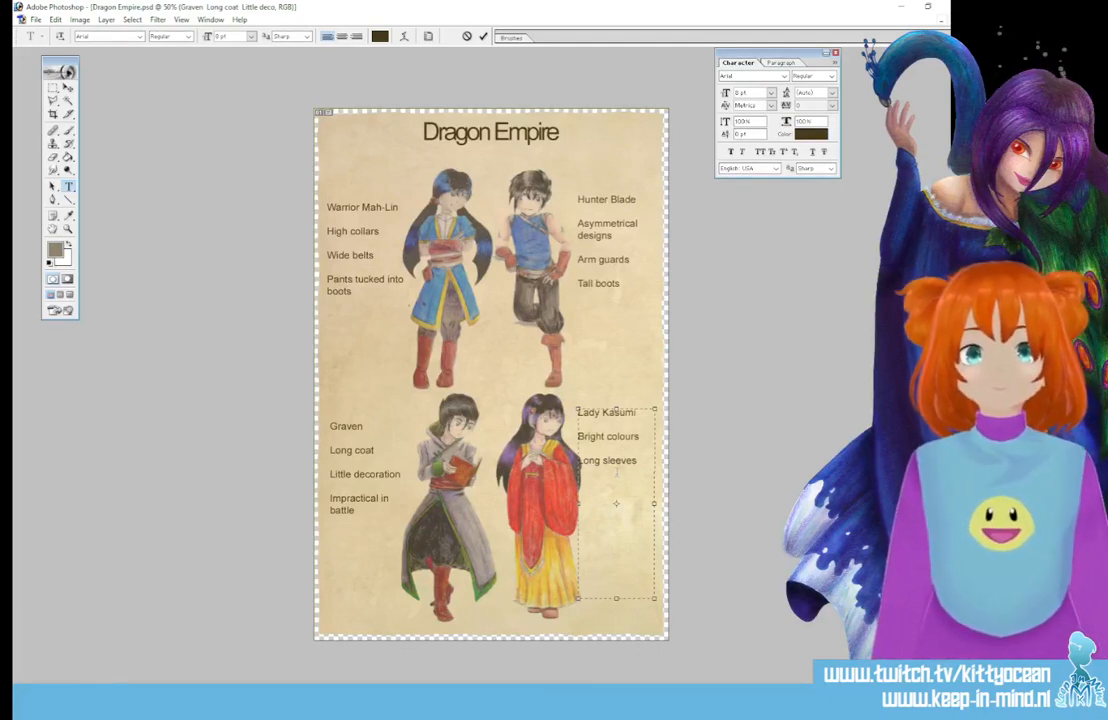
- Try an "Embroideries" entry below "Long sleeves" and erase its text again
{"action": "type", "text": "Embroi"}
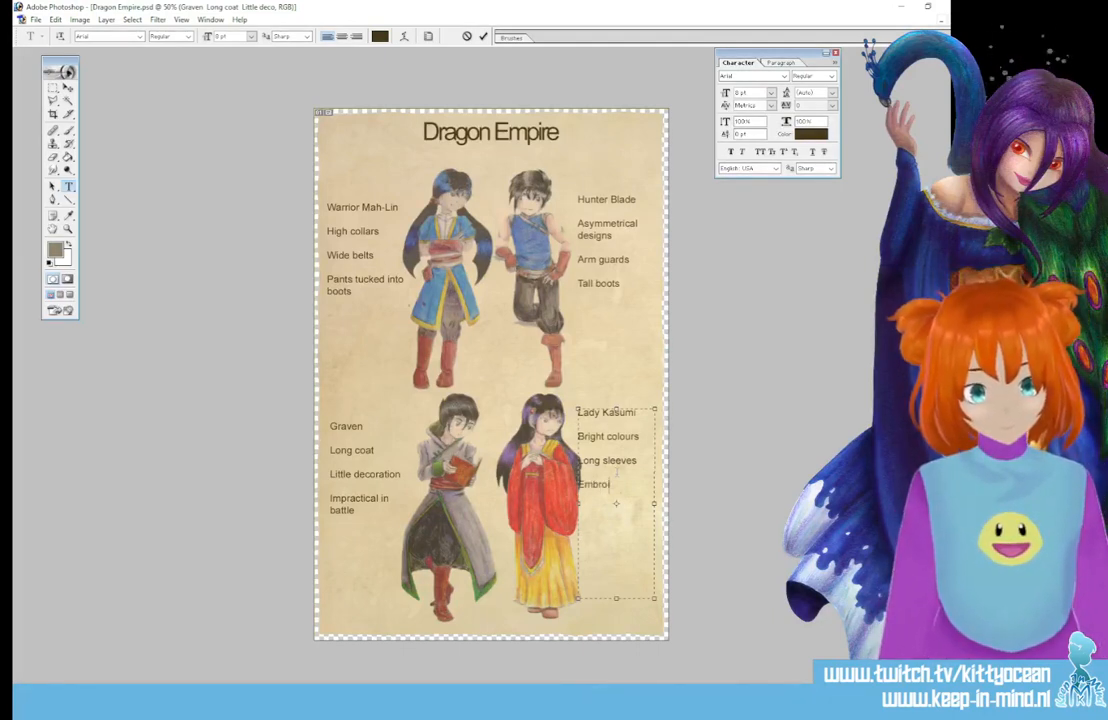
{"action": "type", "text": "deriesA"}
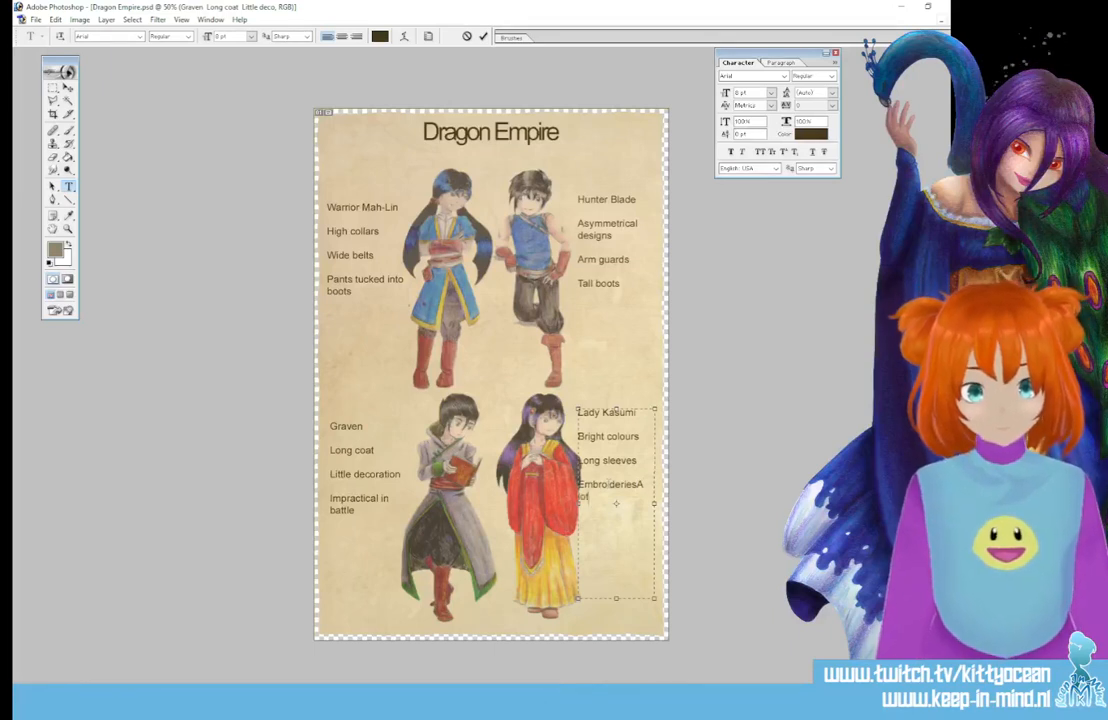
{"action": "type", "text": "lo"}
{"action": "key", "text": "BackSpace"}
{"action": "key", "text": "BackSpace"}
{"action": "key", "text": "BackSpace"}
{"action": "key", "text": "BackSpace"}
{"action": "key", "text": "BackSpace"}
{"action": "key", "text": "BackSpace"}
{"action": "key", "text": "BackSpace"}
{"action": "key", "text": "BackSpace"}
{"action": "key", "text": "BackSpace"}
{"action": "key", "text": "BackSpace"}
{"action": "key", "text": "BackSpace"}
{"action": "key", "text": "BackSpace"}
{"action": "key", "text": "BackSpace"}
{"action": "key", "text": "BackSpace"}
{"action": "key", "text": "BackSpace"}
{"action": "key", "text": "BackSpace"}
- Add "A lot of embroi-deries and lace." below "Long sleeves", hyphenated across two lines, and commit the label
{"action": "type", "text": "A lo"}
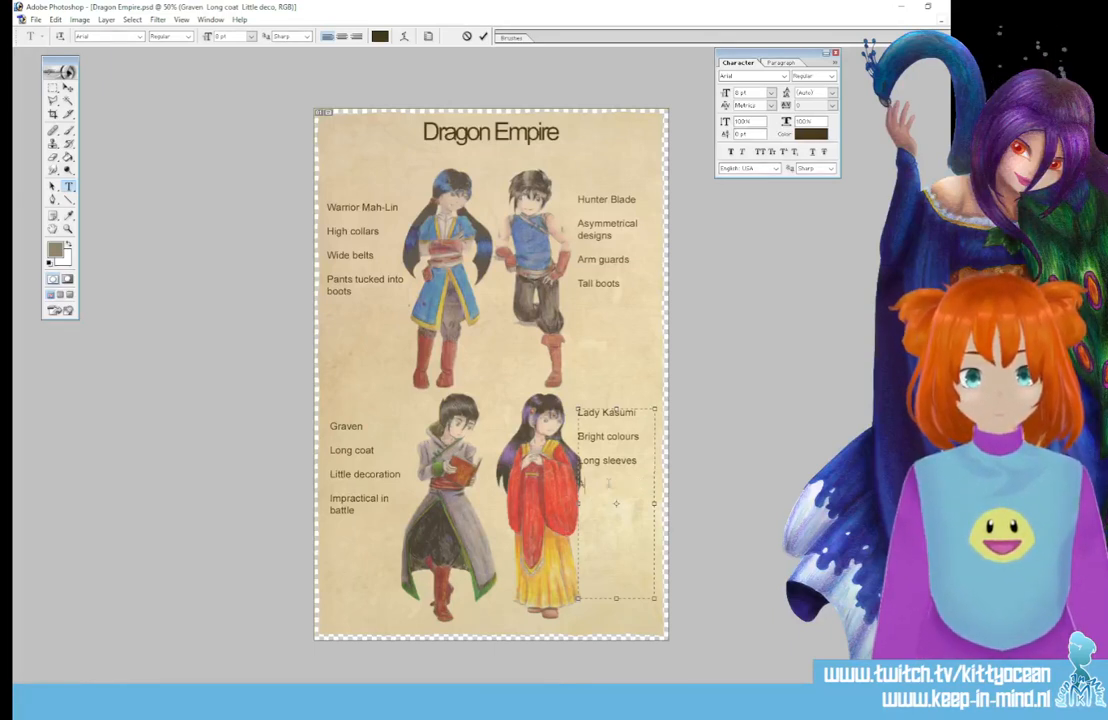
{"action": "type", "text": "t of embroi-der"}
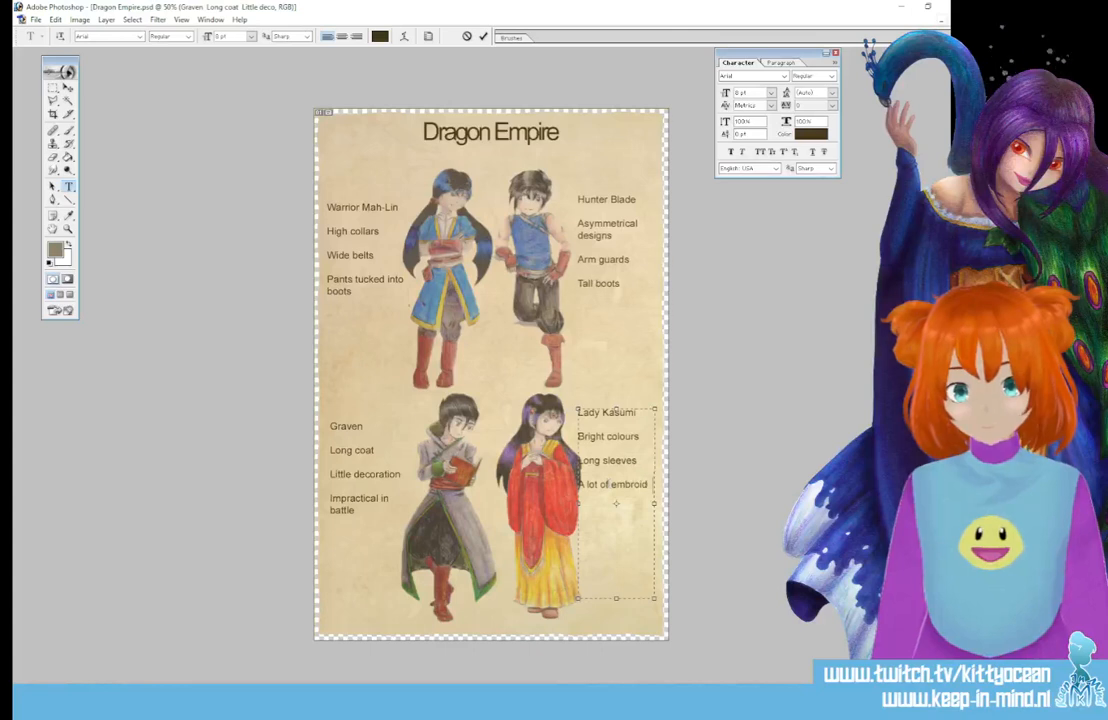
{"action": "type", "text": "ies"}
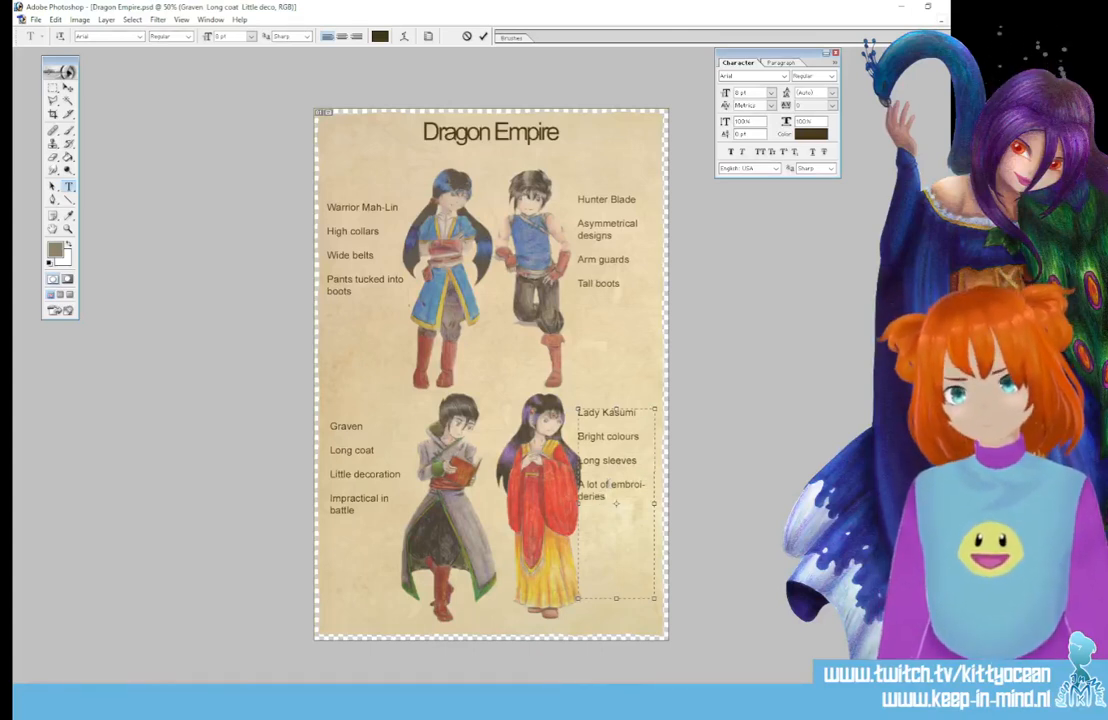
{"action": "type", "text": " and"}
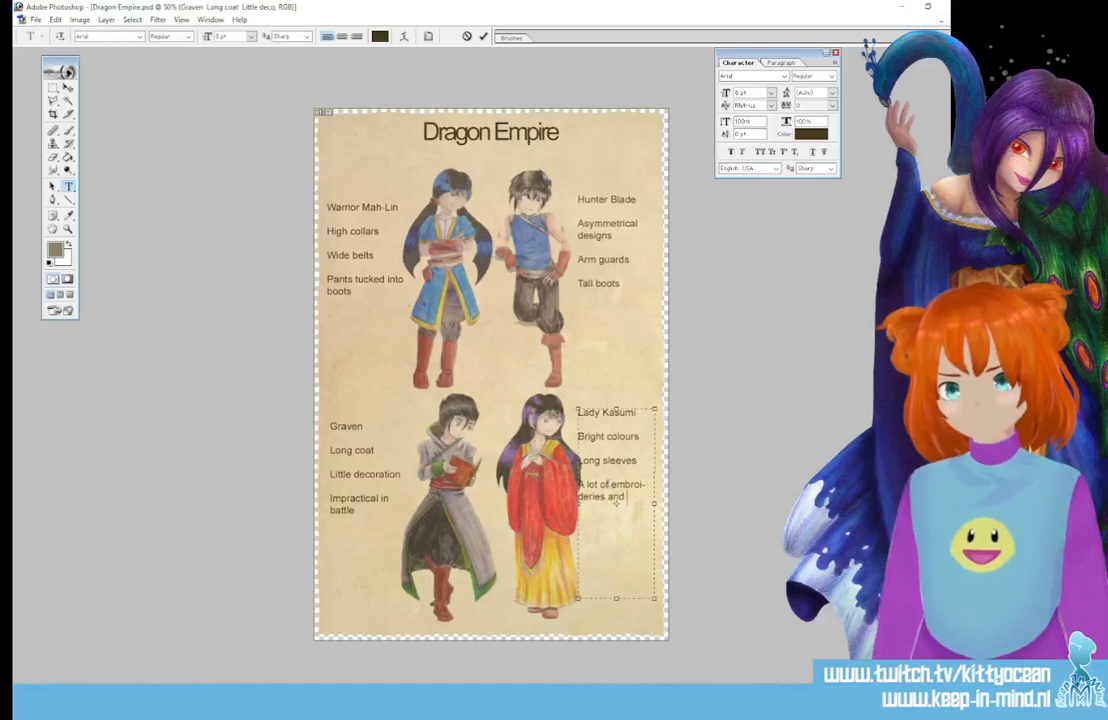
{"action": "type", "text": " lace"}
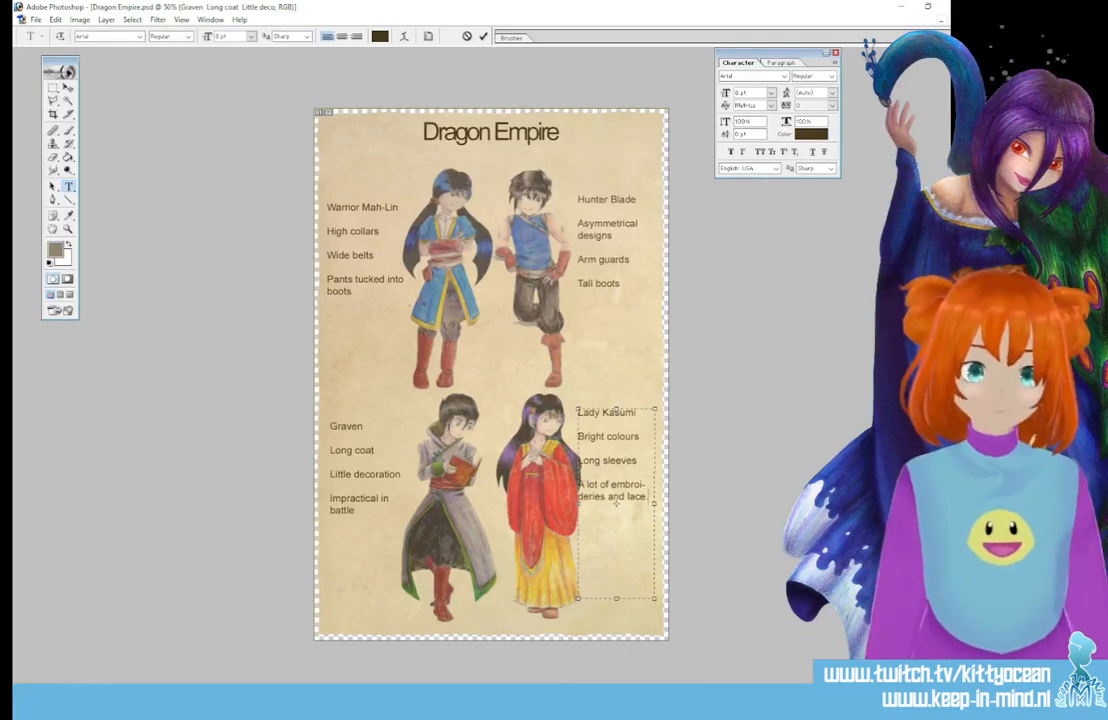
{"action": "type", "text": "."}
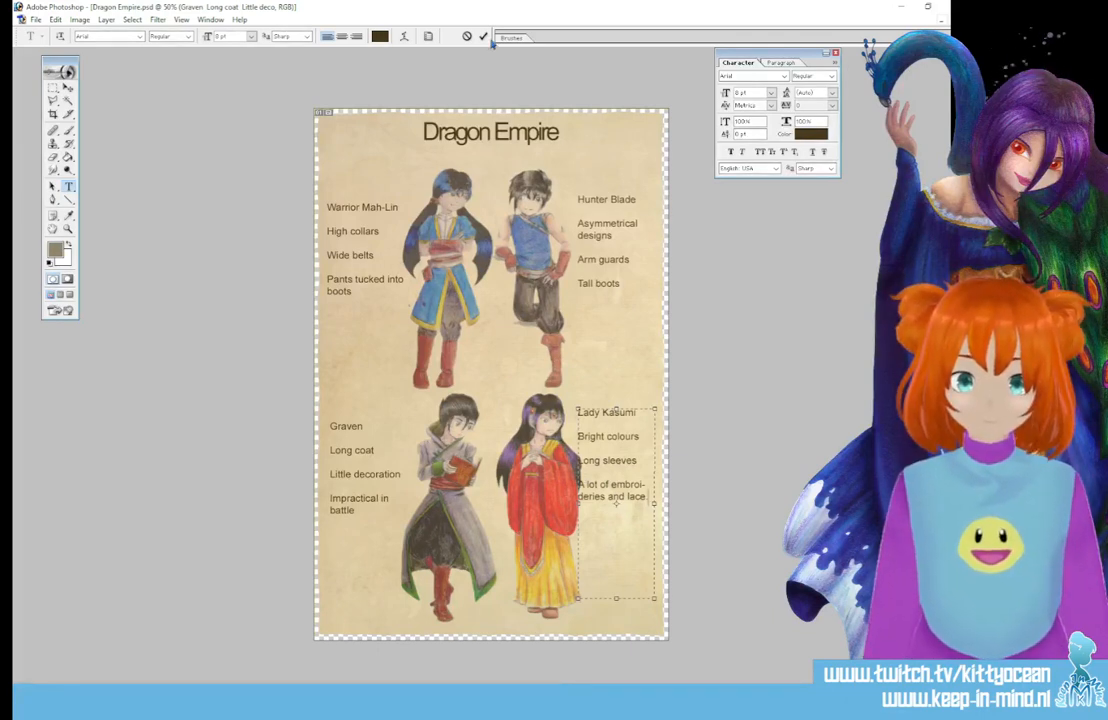
{"action": "left_click", "coordinate": [483, 36]}
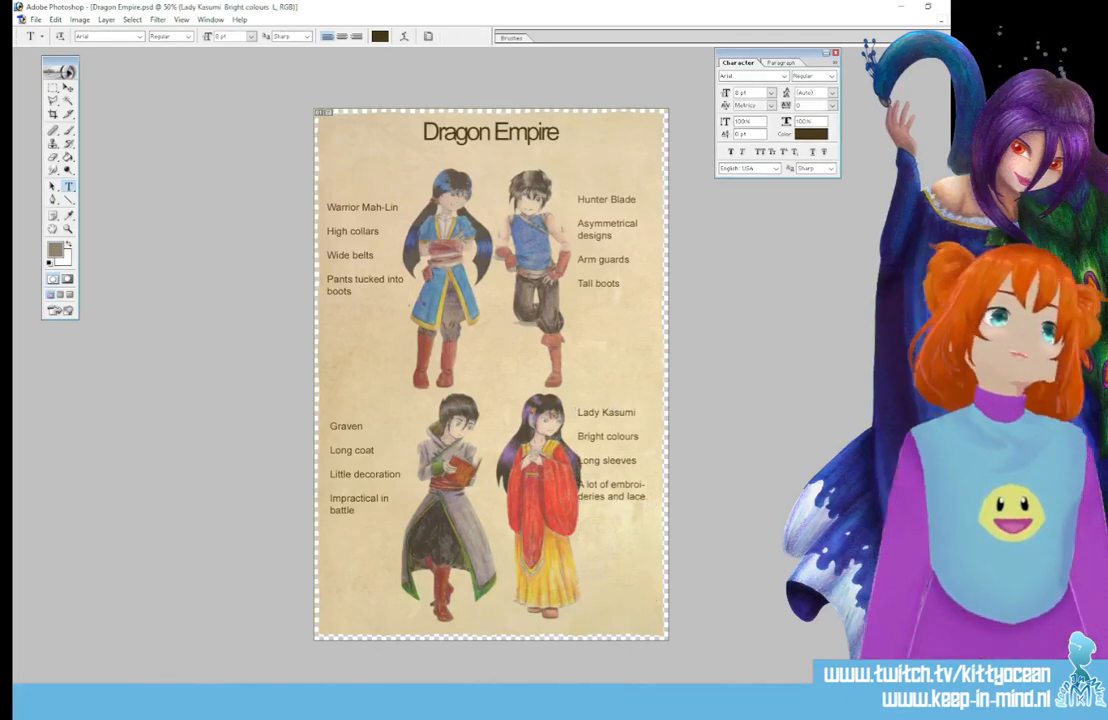
- Nudge the red-robed figure slightly left so it clears the Lady Kasumi label
{"action": "left_click", "coordinate": [67, 89]}
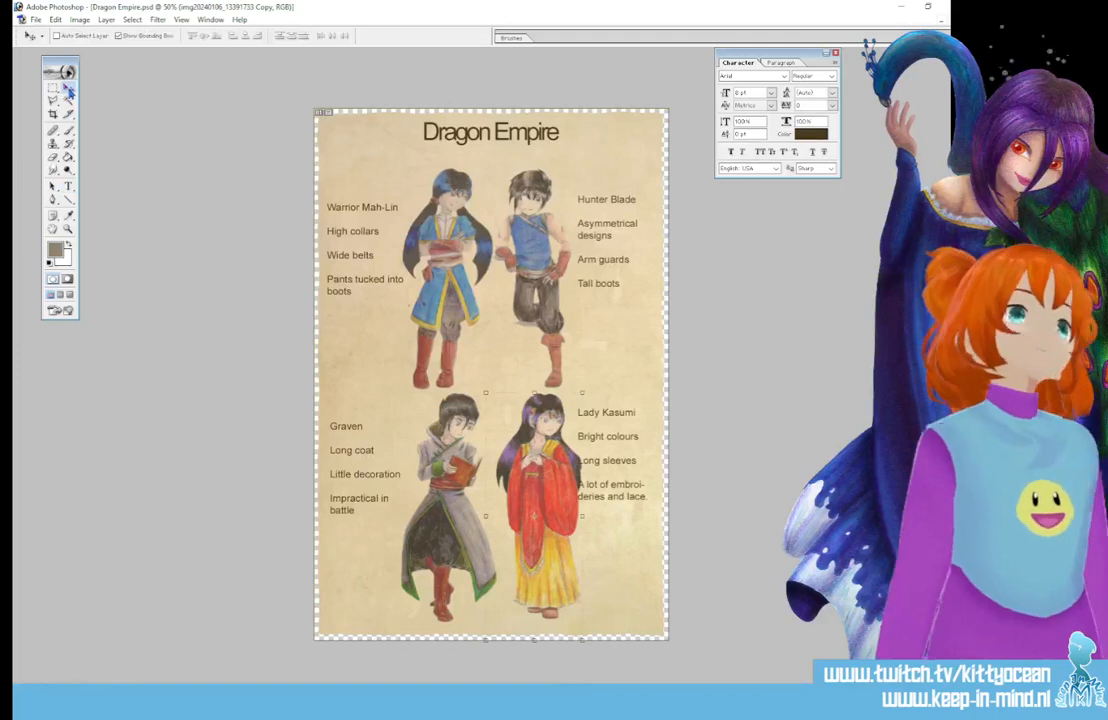
{"action": "key", "text": "Left"}
{"action": "key", "text": "Left"}
{"action": "key", "text": "Left"}
{"action": "key", "text": "Left"}
{"action": "key", "text": "Left"}
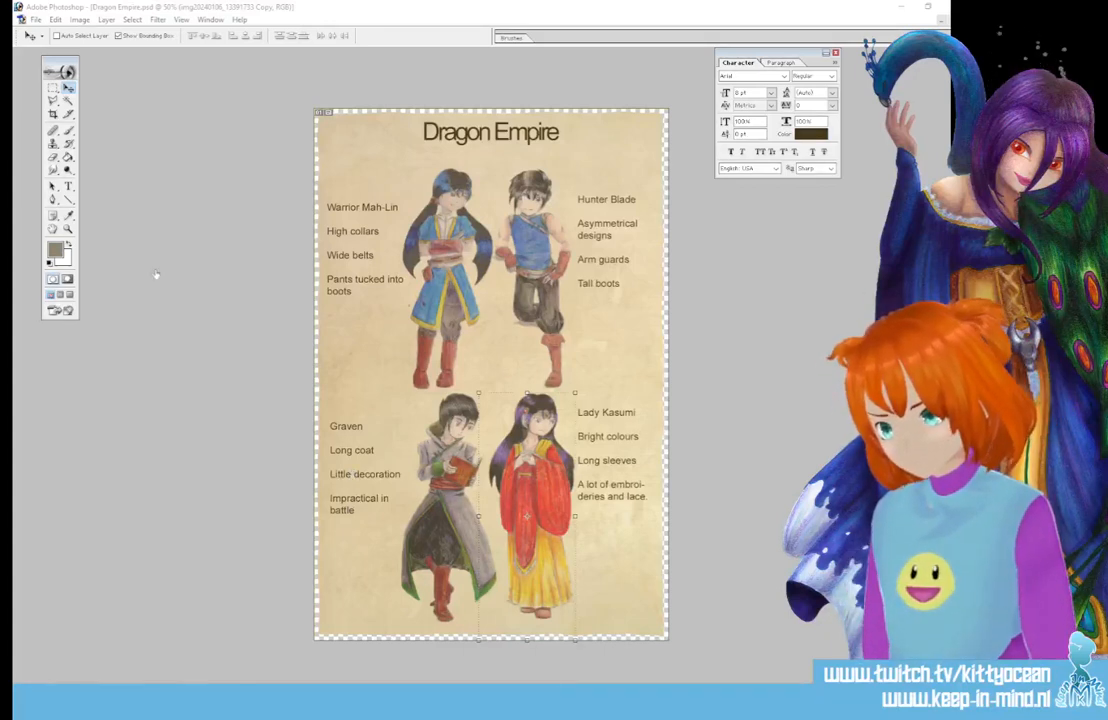
- Change "Long coat" in Graven's label to "Long, stiff coat"
{"action": "left_click", "coordinate": [68, 188]}
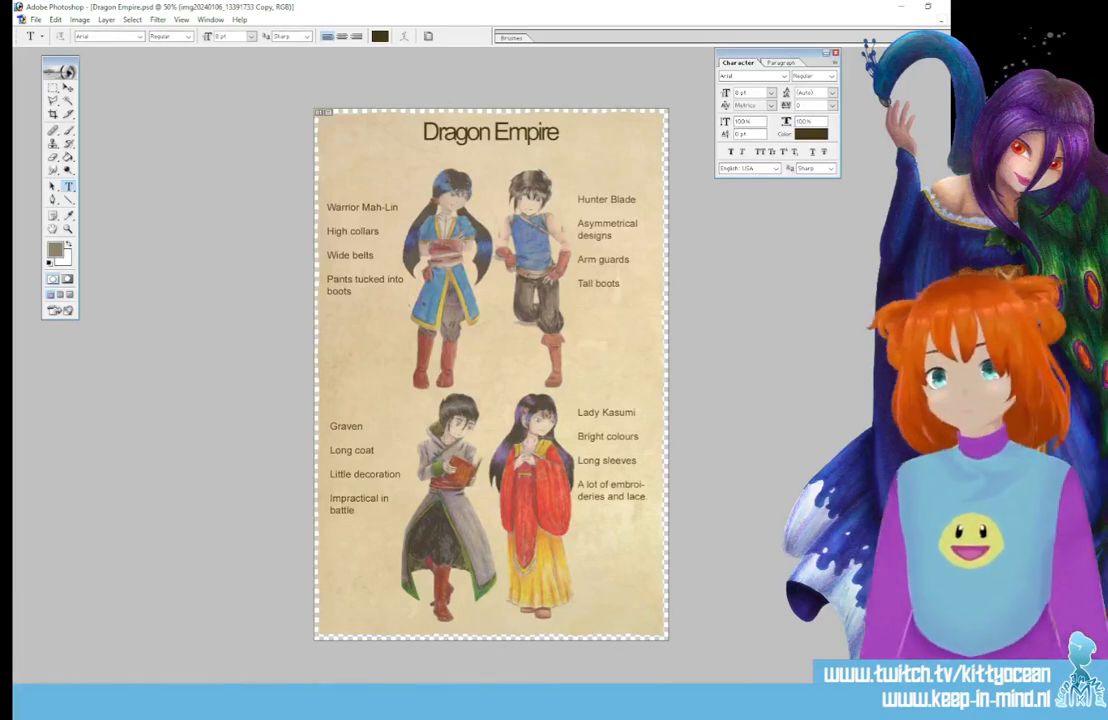
{"action": "left_click", "coordinate": [373, 496]}
{"action": "type", "text": ", stiff"}
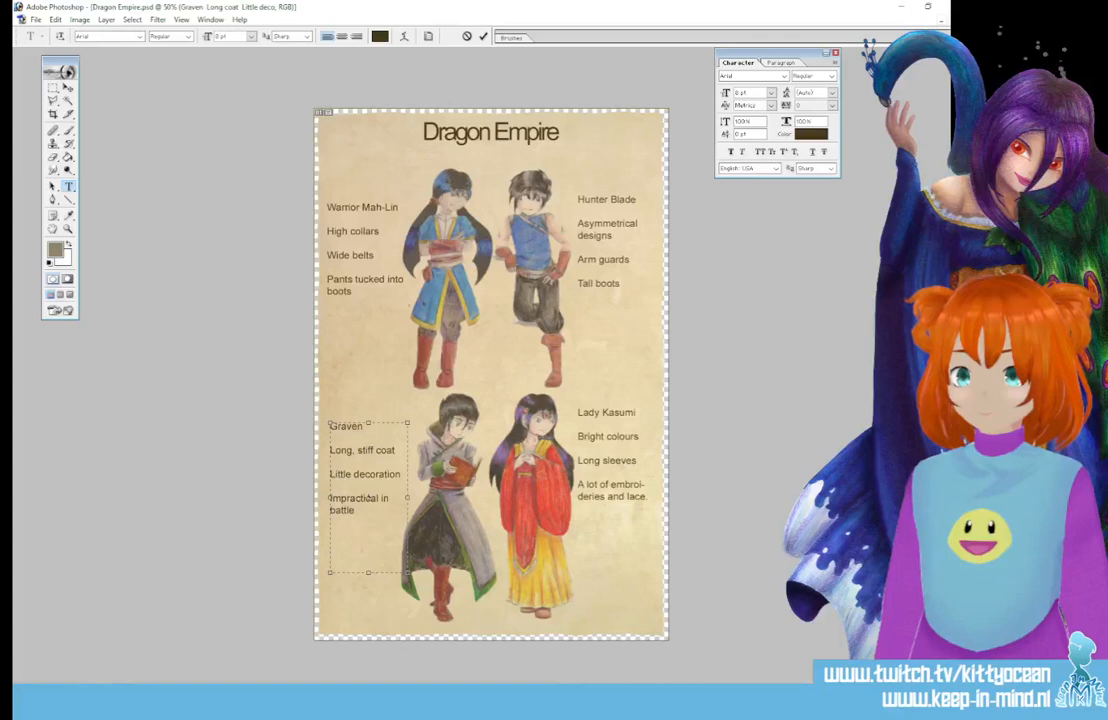
- Replace "Impractical in battle" in Graven's label with "Protection from the wind"
{"action": "left_click_drag", "start_coordinate": [331, 497], "coordinate": [356, 511]}
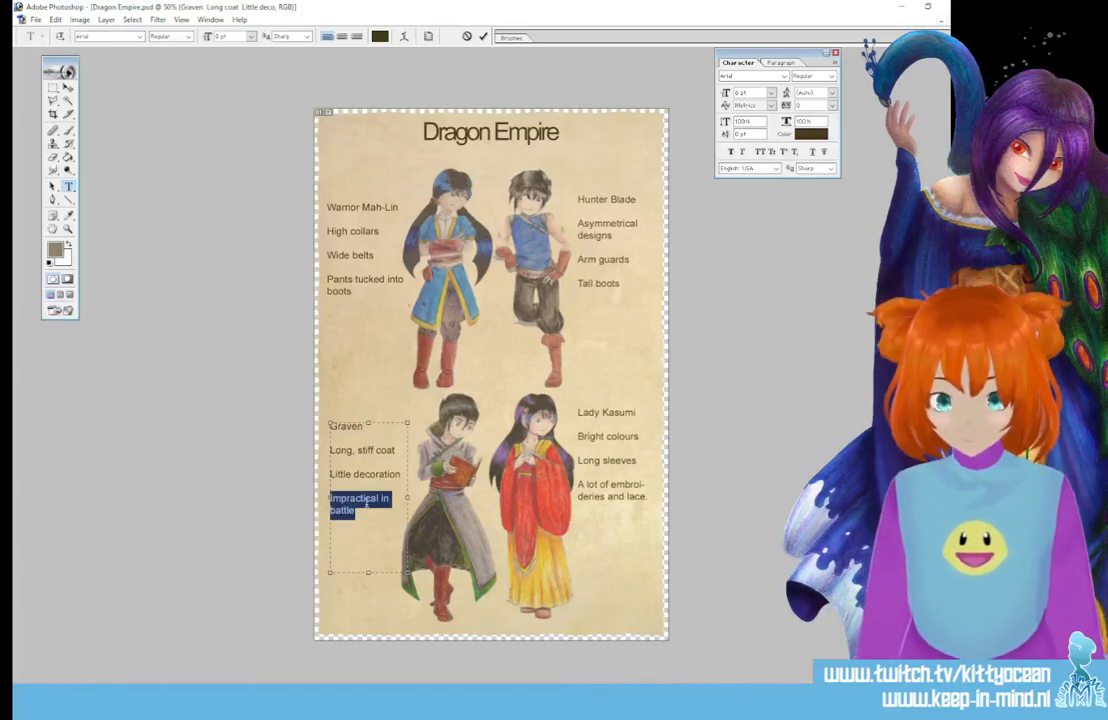
{"action": "type", "text": "Protection from"}
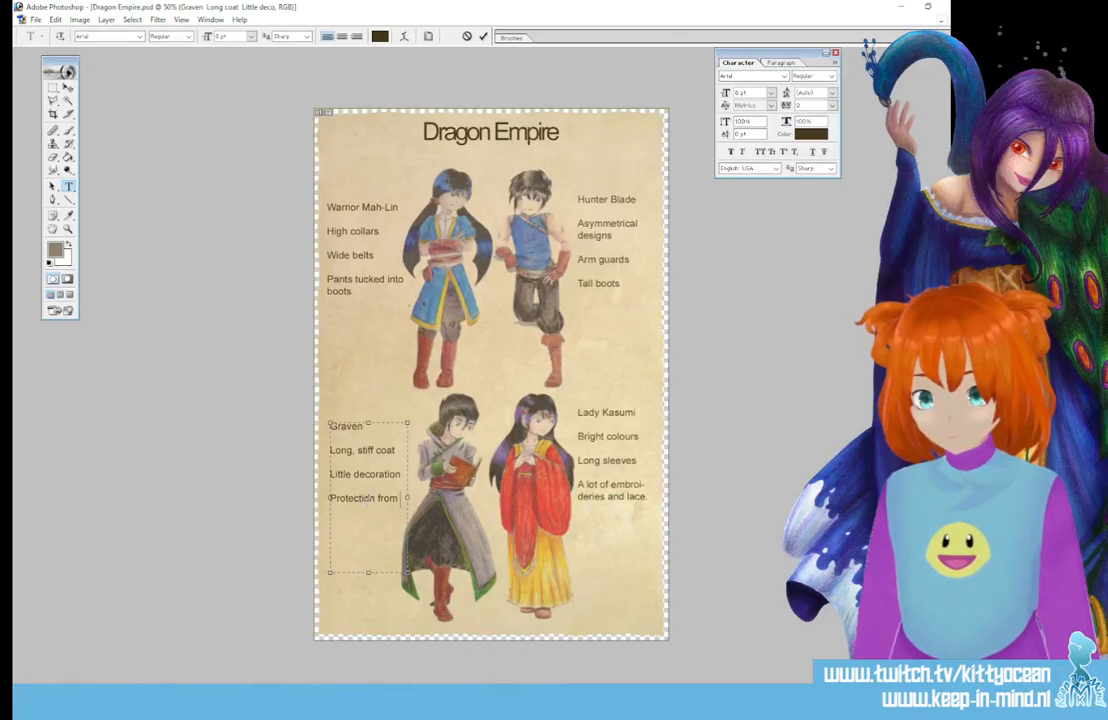
{"action": "type", "text": "the wind"}
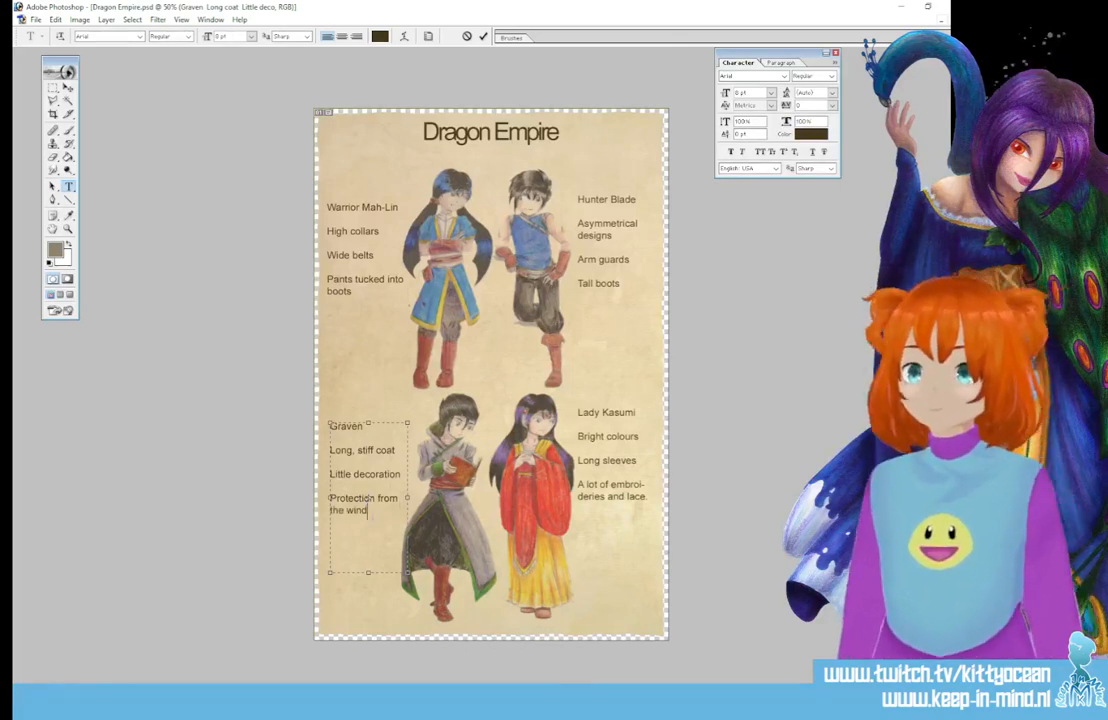
- Move the "Protection from the wind" entry above "Little decoration" in Graven's label
{"action": "key", "text": "ctrl+shift+Left"}
{"action": "key", "text": "ctrl+shift+Left"}
{"action": "key", "text": "ctrl+shift+Left"}
{"action": "key", "text": "ctrl+shift+Left"}
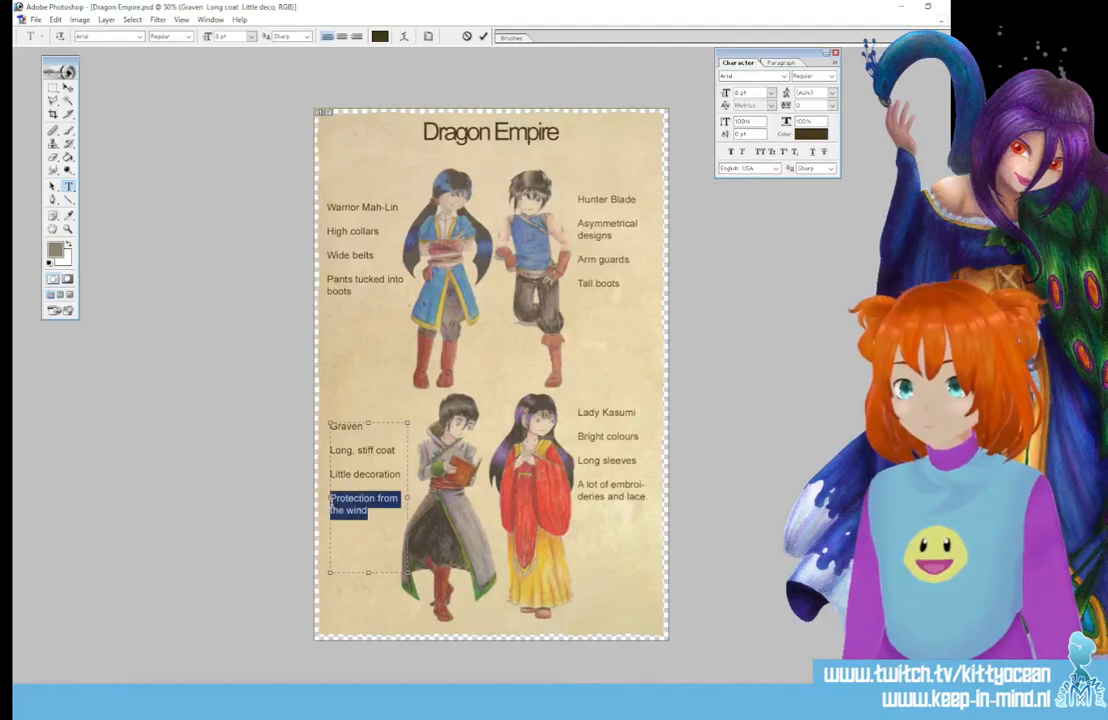
{"action": "key", "text": "BackSpace"}
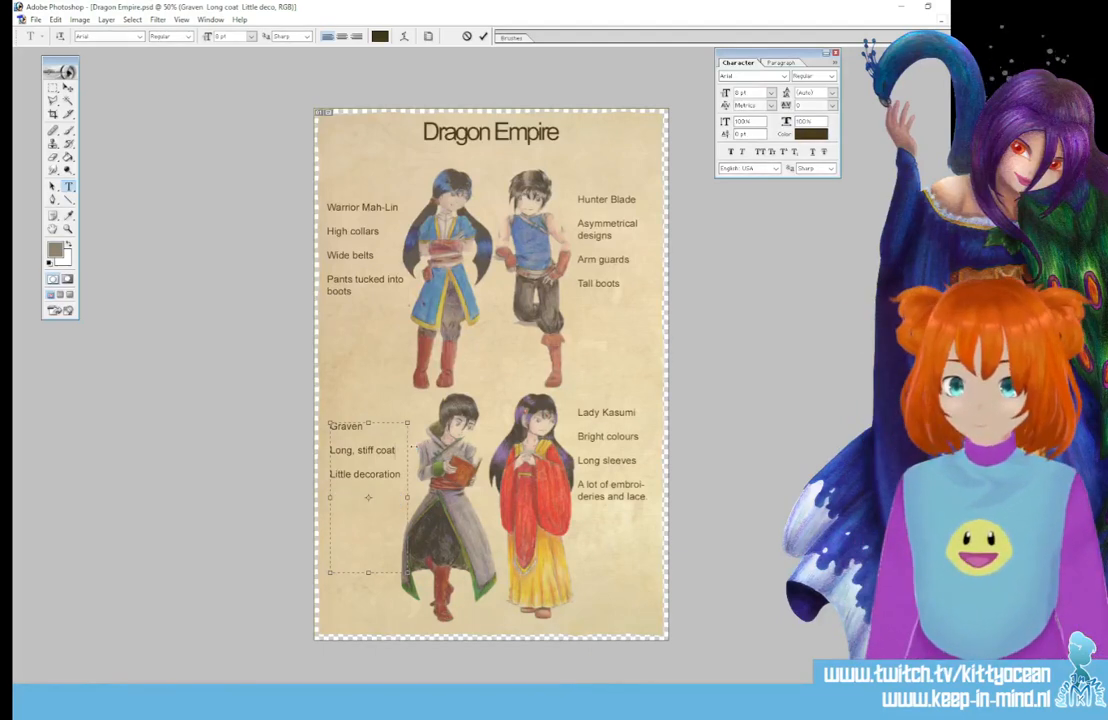
{"action": "key", "text": "ctrl+z"}
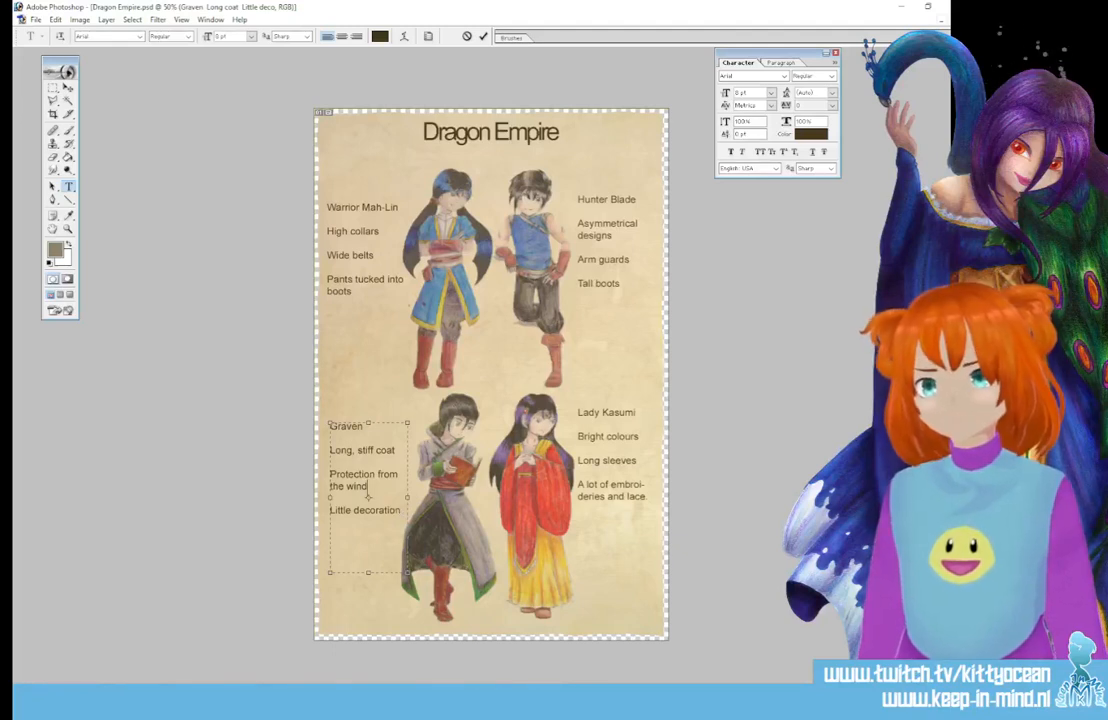
- Replace the "Little decoration" entry in Graven's label with "Colours for accents"
{"action": "left_click", "coordinate": [390, 510]}
{"action": "left_click_drag", "start_coordinate": [401, 510], "coordinate": [330, 510]}
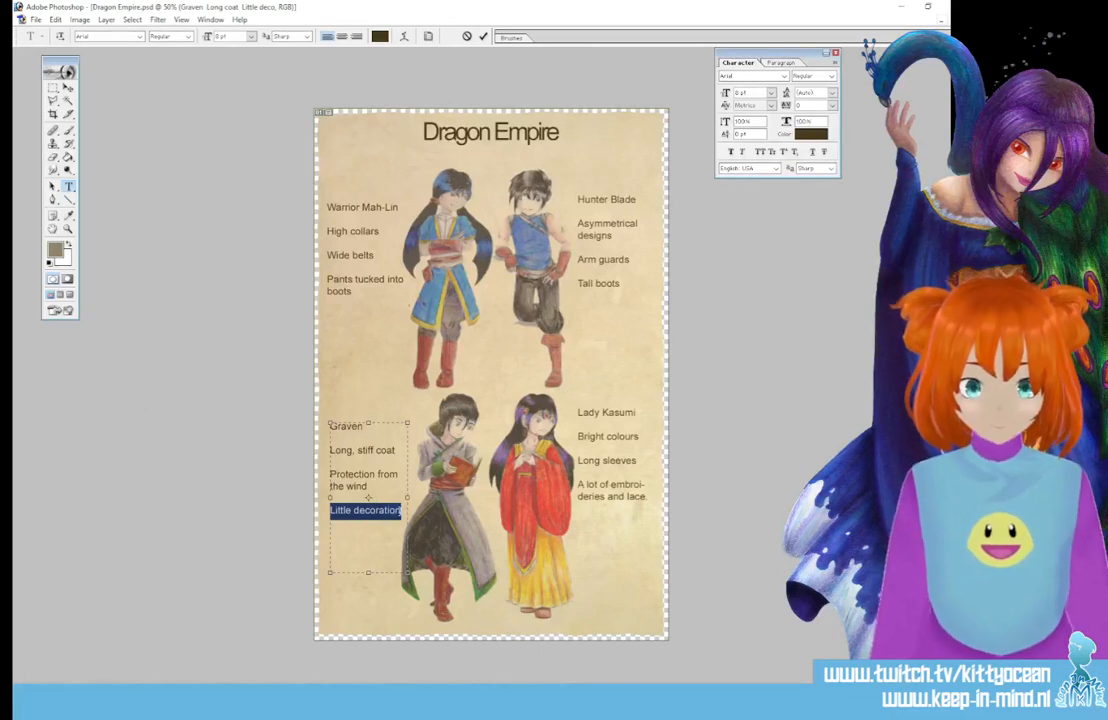
{"action": "left_click", "coordinate": [345, 443]}
{"action": "left_click_drag", "start_coordinate": [401, 511], "coordinate": [329, 511]}
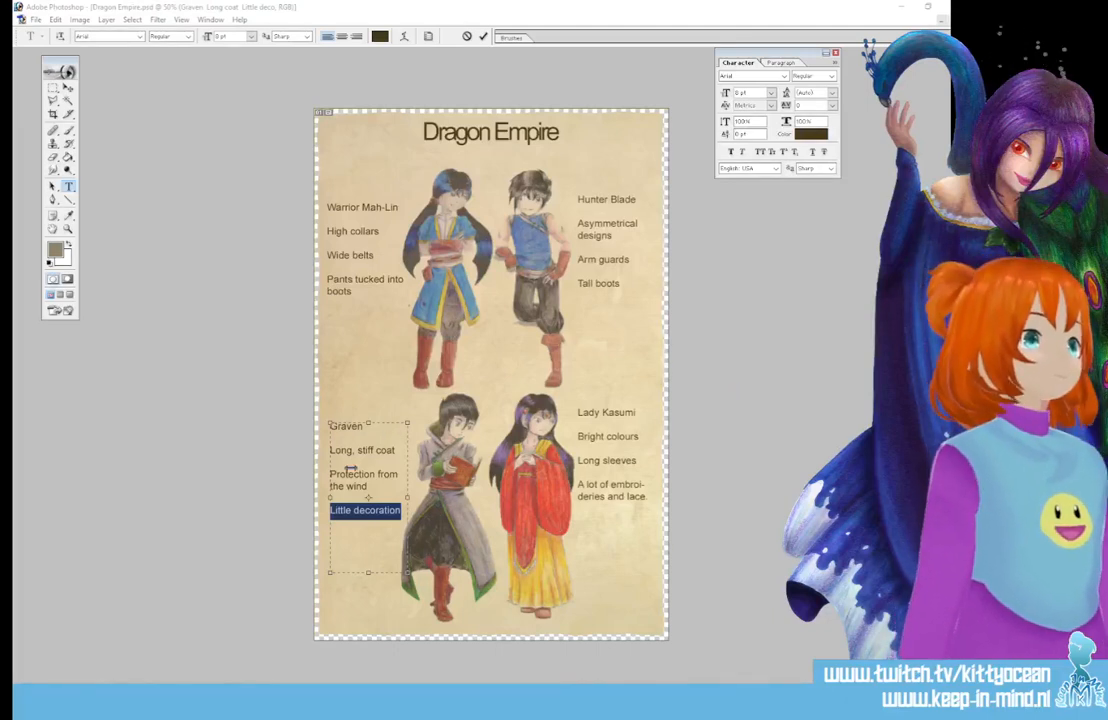
{"action": "left_click", "coordinate": [372, 514]}
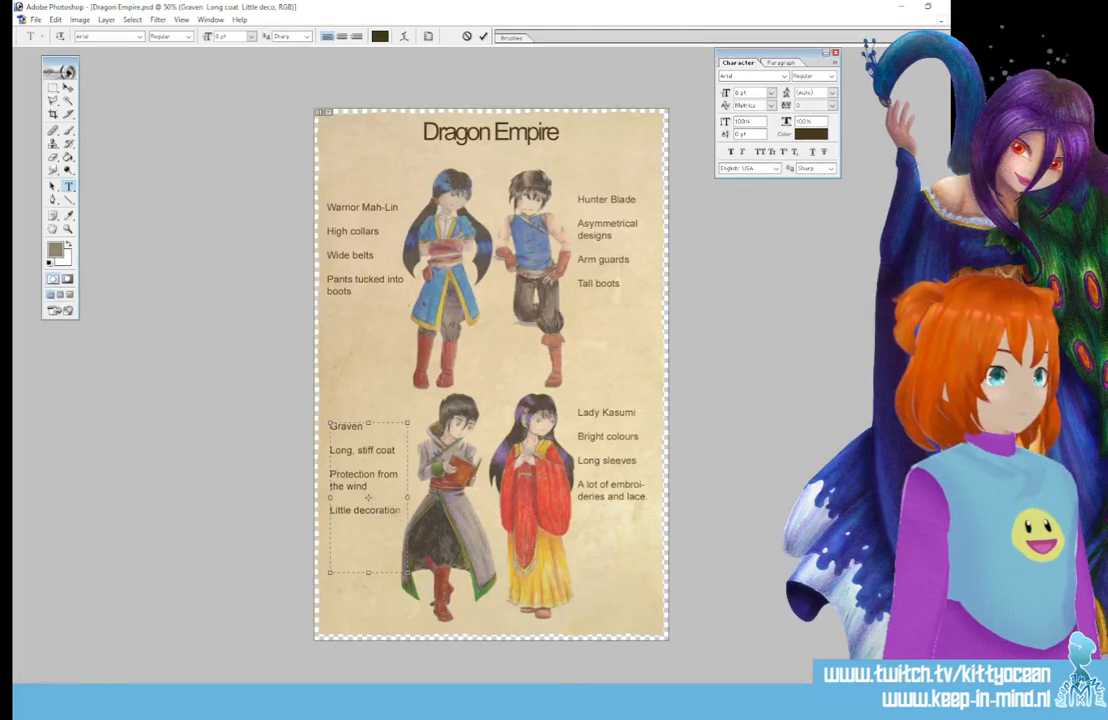
{"action": "left_click_drag", "start_coordinate": [402, 511], "coordinate": [330, 511]}
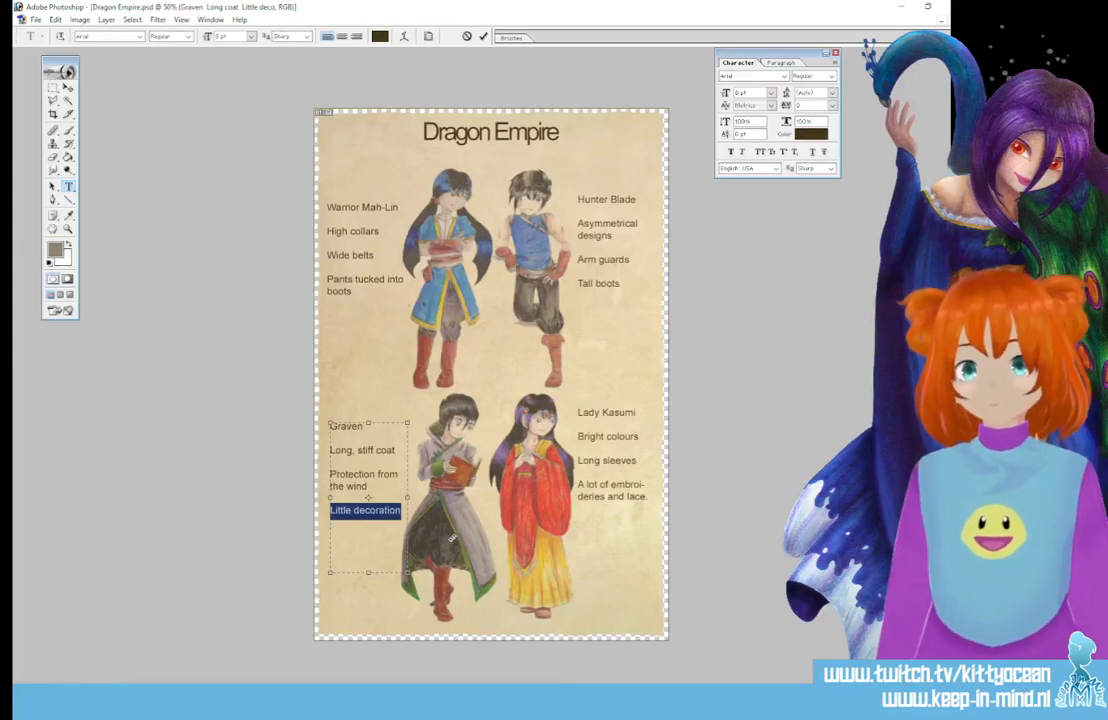
{"action": "type", "text": "Colours for"}
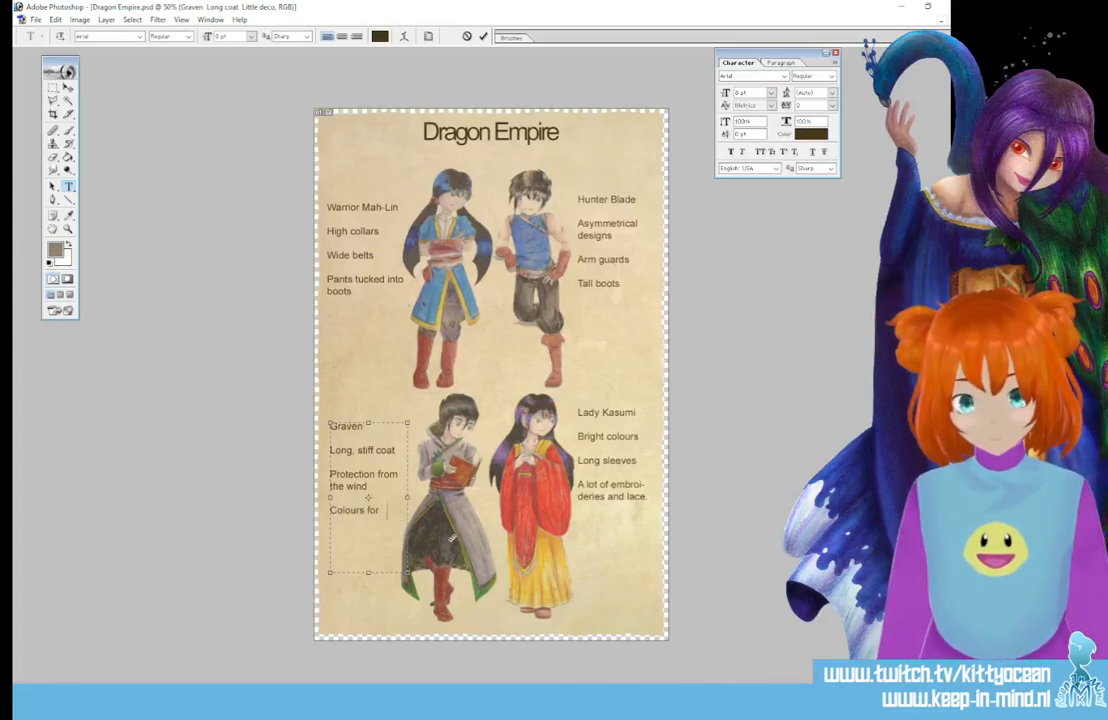
{"action": "type", "text": " accents"}
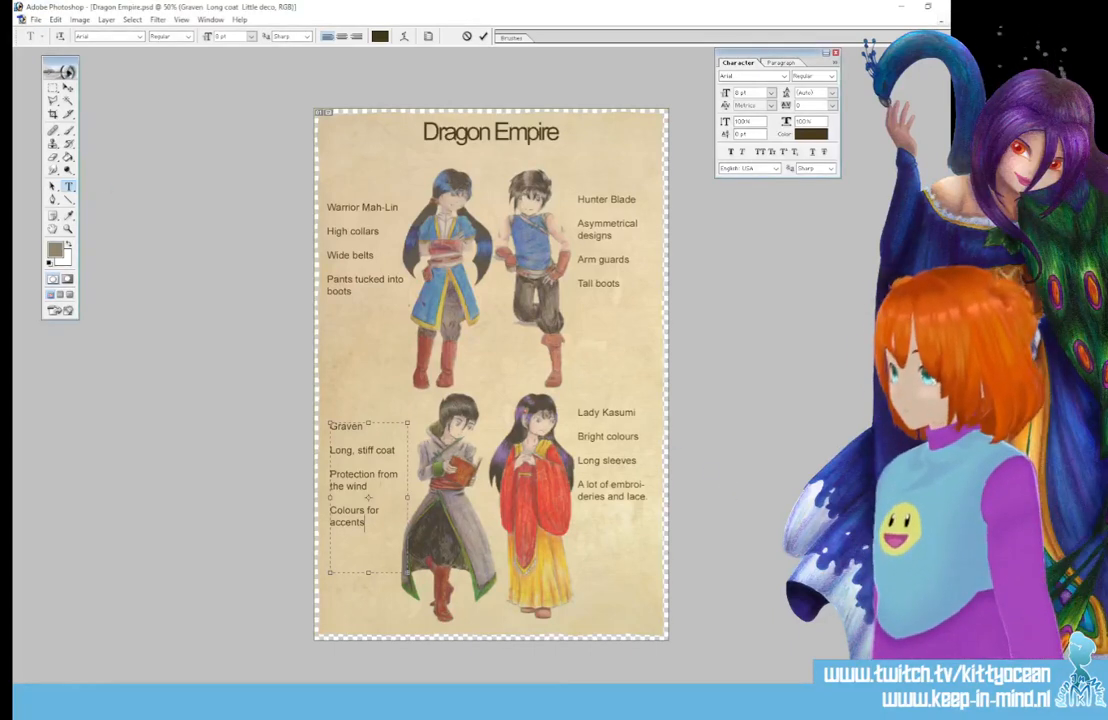
- Change "from" to "against" in the wind protection entry of Graven's label and commit the text
{"action": "double_click", "coordinate": [352, 475]}
{"action": "double_click", "coordinate": [391, 475]}
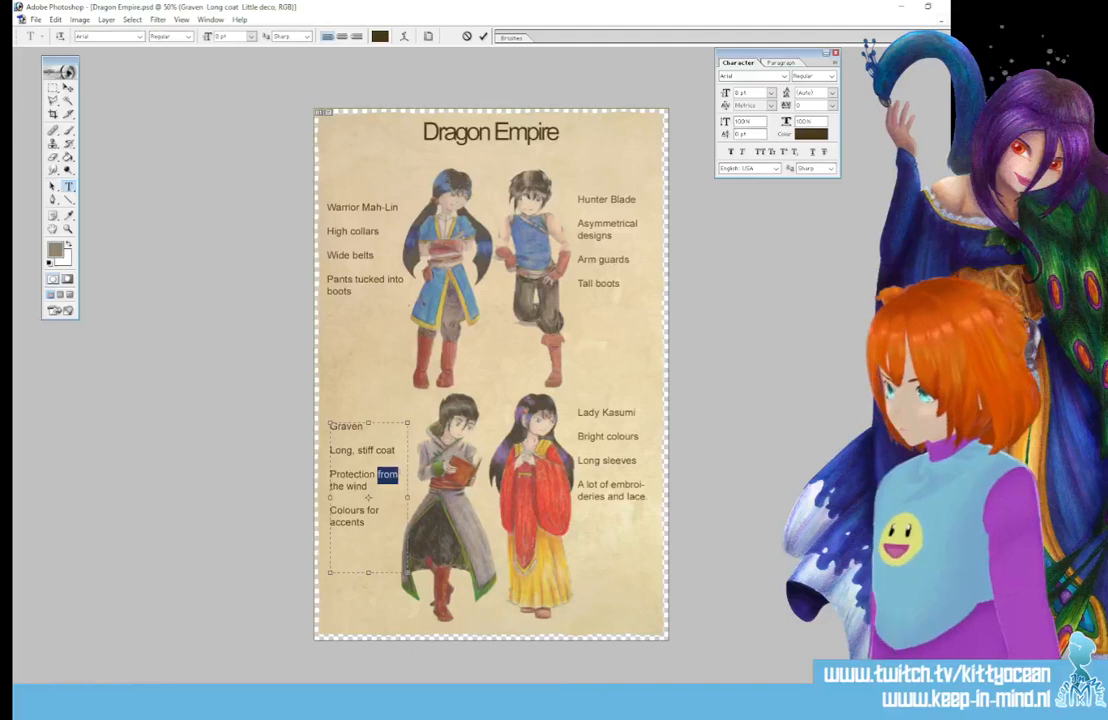
{"action": "type", "text": "again"}
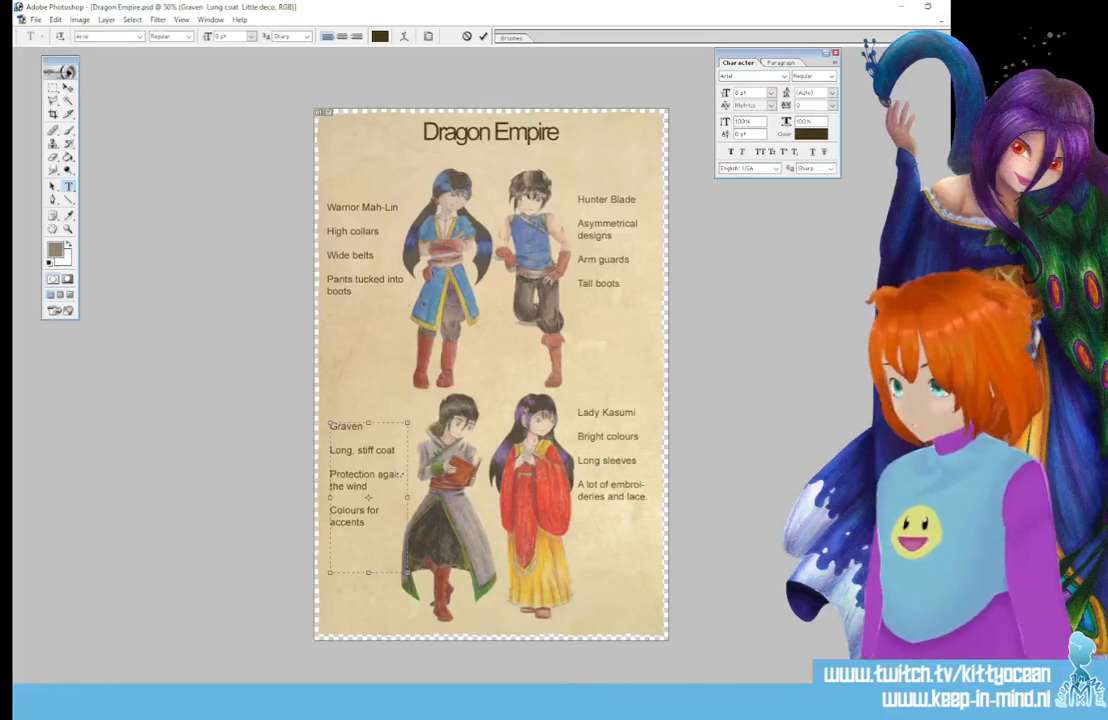
{"action": "type", "text": "st"}
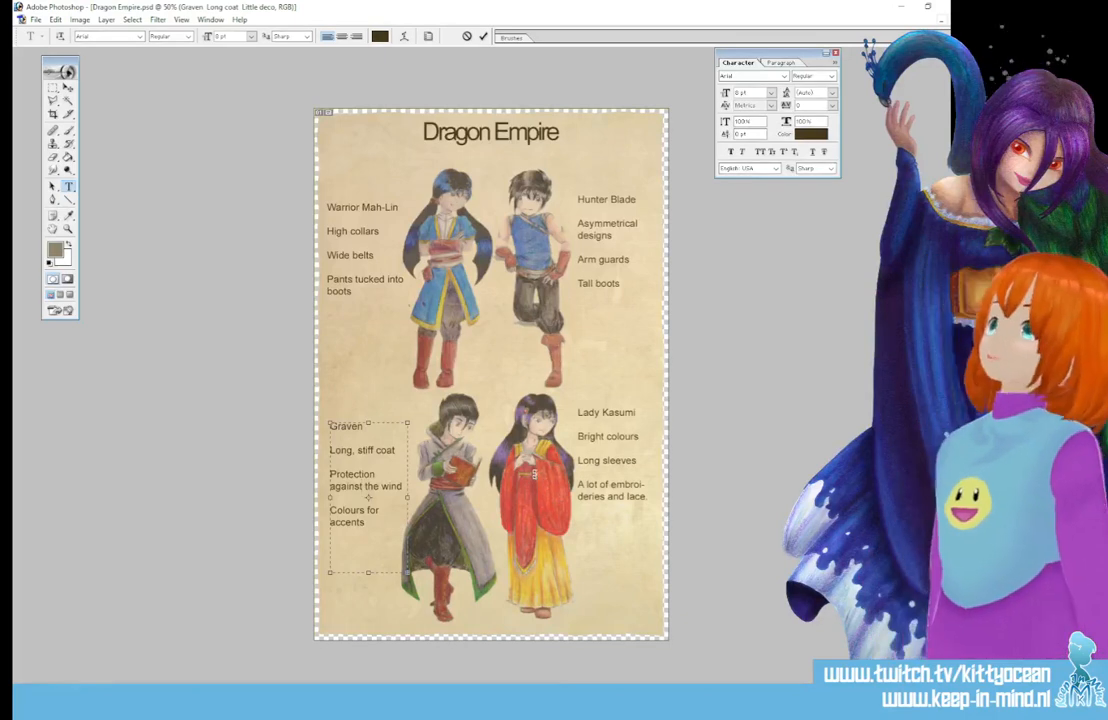
{"action": "left_click", "coordinate": [483, 36]}
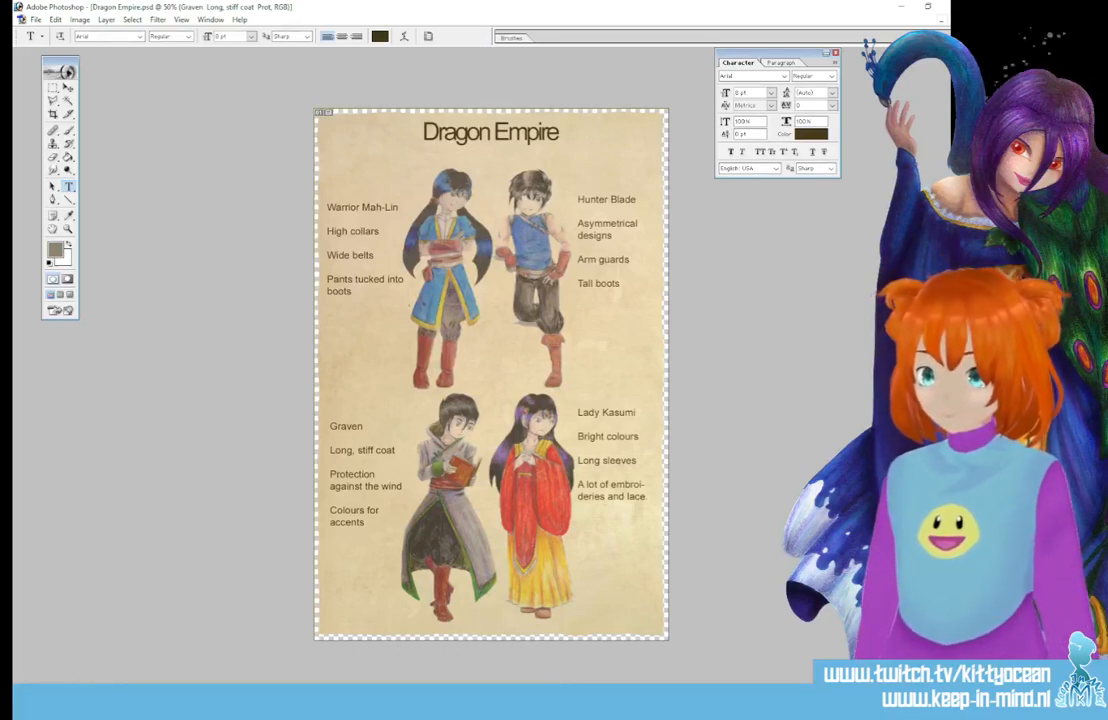
- Try a thin red outside Stroke effect on Layer 4, the lines beside Warrior Mah-Lin's coat
{"action": "key", "text": "ctrl+alt+0"}
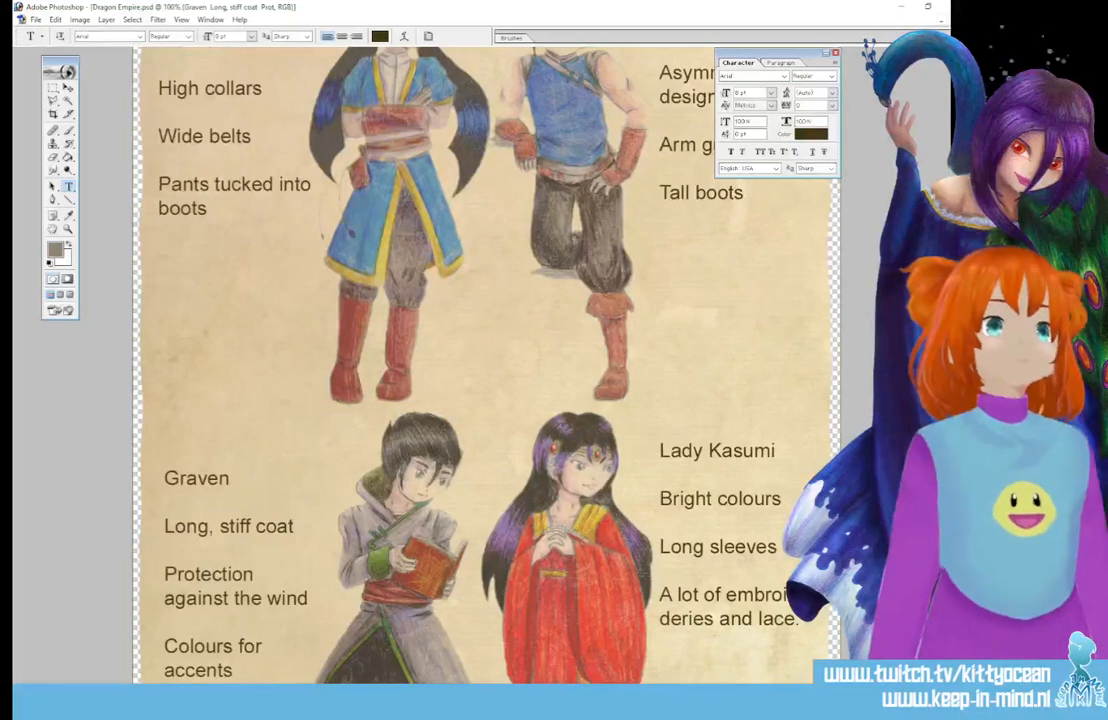
{"action": "left_click", "coordinate": [900, 500]}
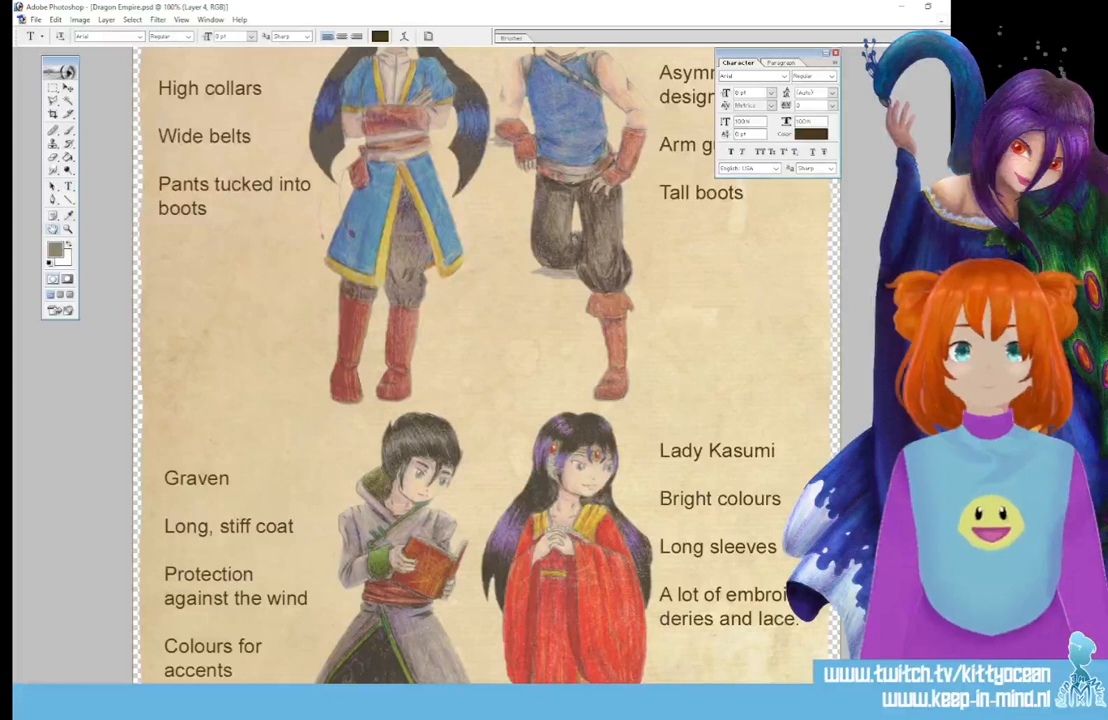
{"action": "double_click", "coordinate": [900, 500]}
{"action": "left_click", "coordinate": [617, 261]}
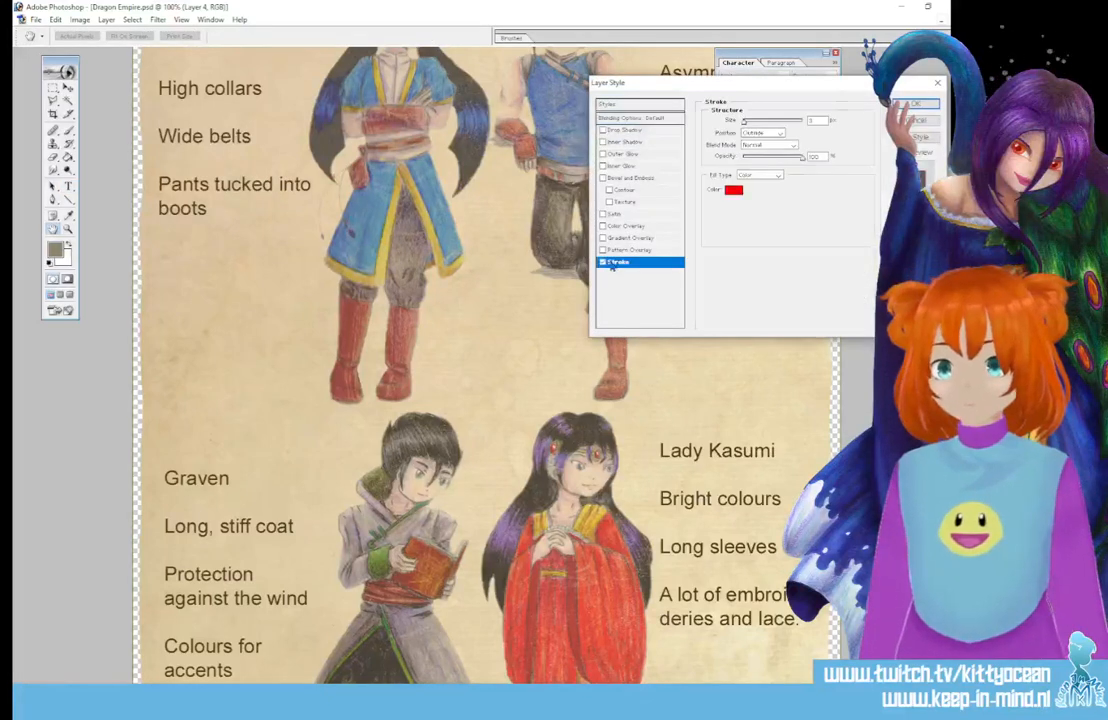
{"action": "left_click", "coordinate": [813, 120]}
{"action": "left_click_drag", "start_coordinate": [743, 122], "coordinate": [716, 128]}
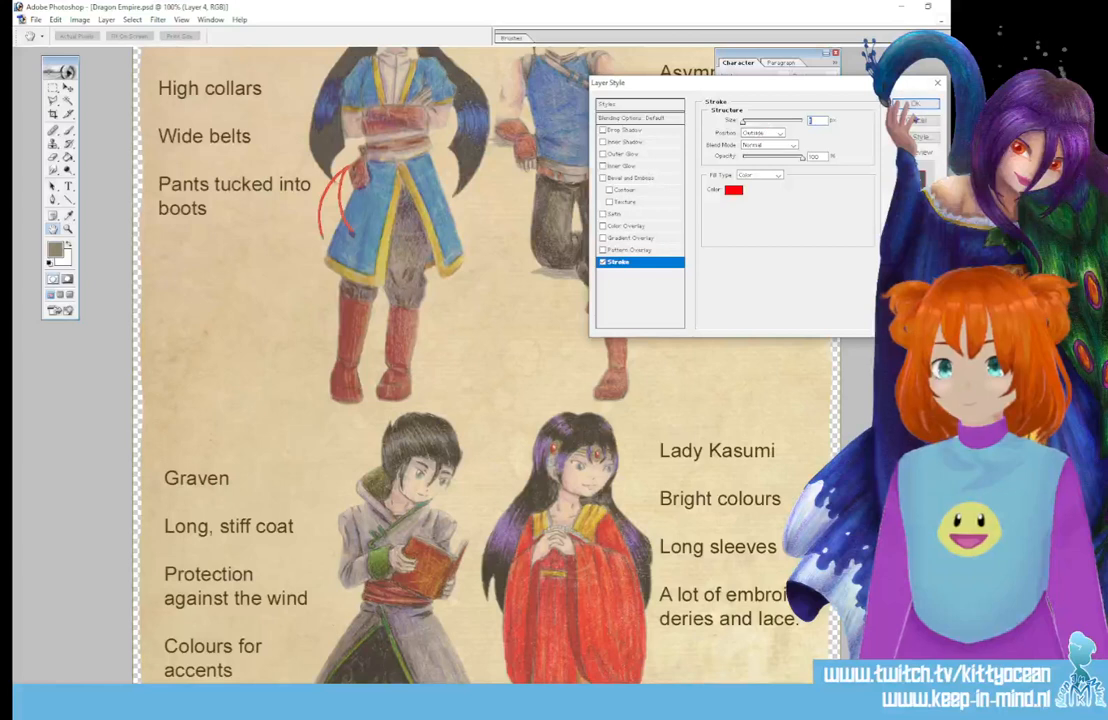
{"action": "key", "text": "Return"}
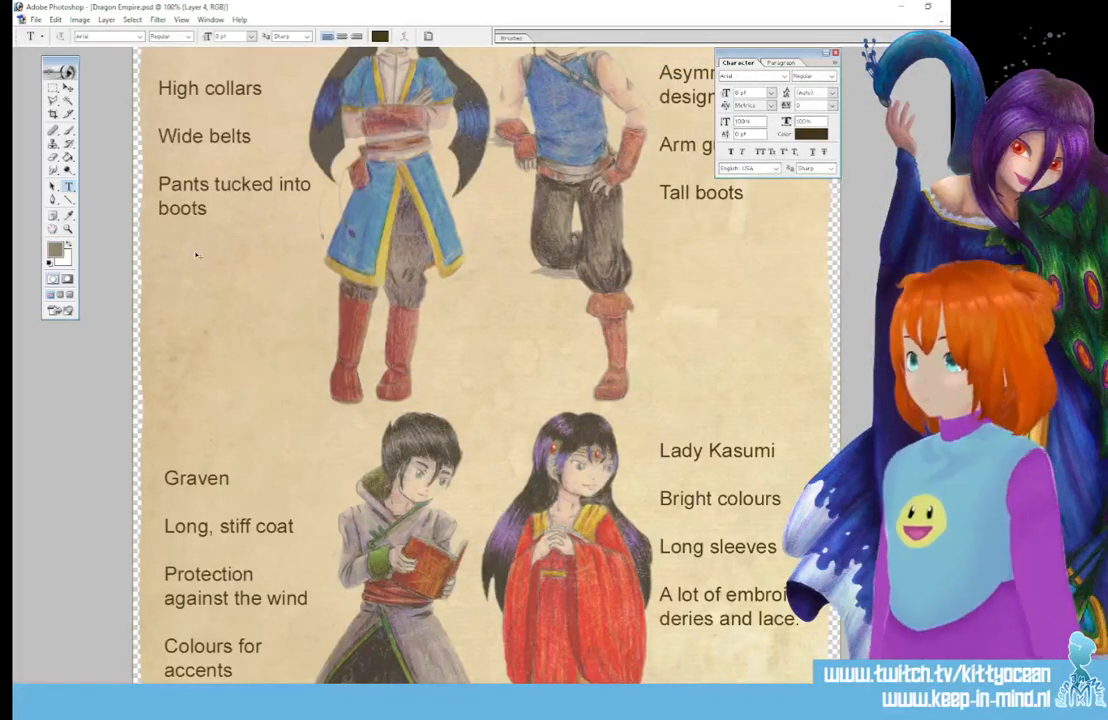
- Capture the whole Dragon Empire sheet at 50% zoom with Snipping Tool, closing the snip without saving a file
{"action": "key", "text": "ctrl+minus"}
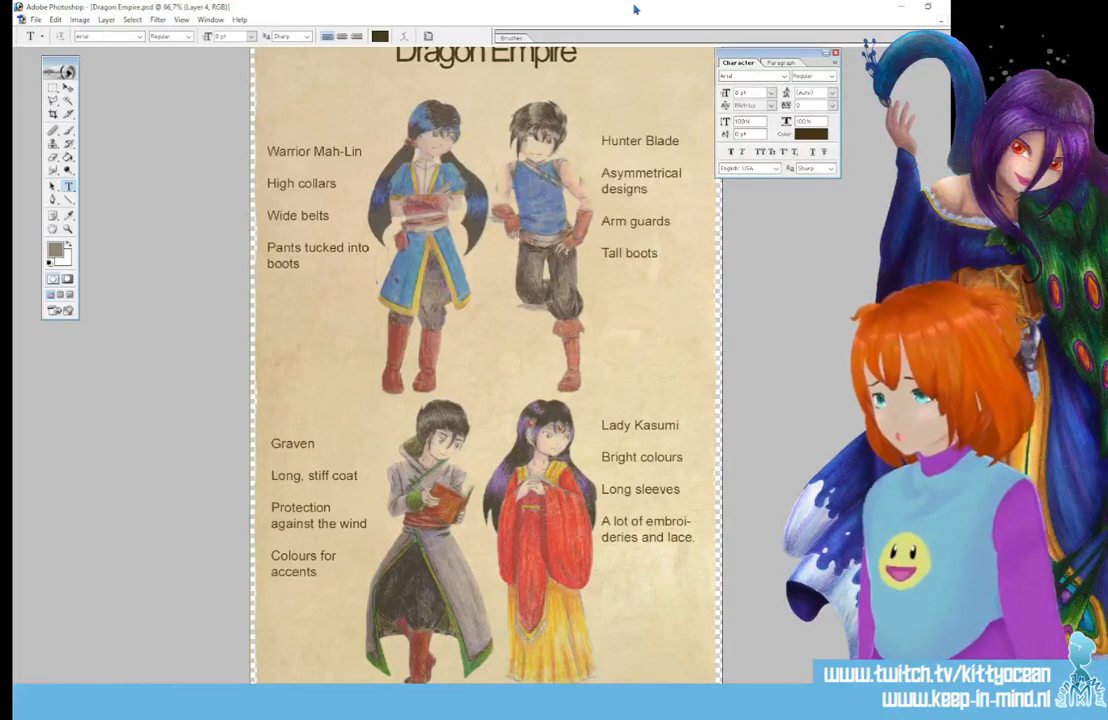
{"action": "key", "text": "ctrl+minus"}
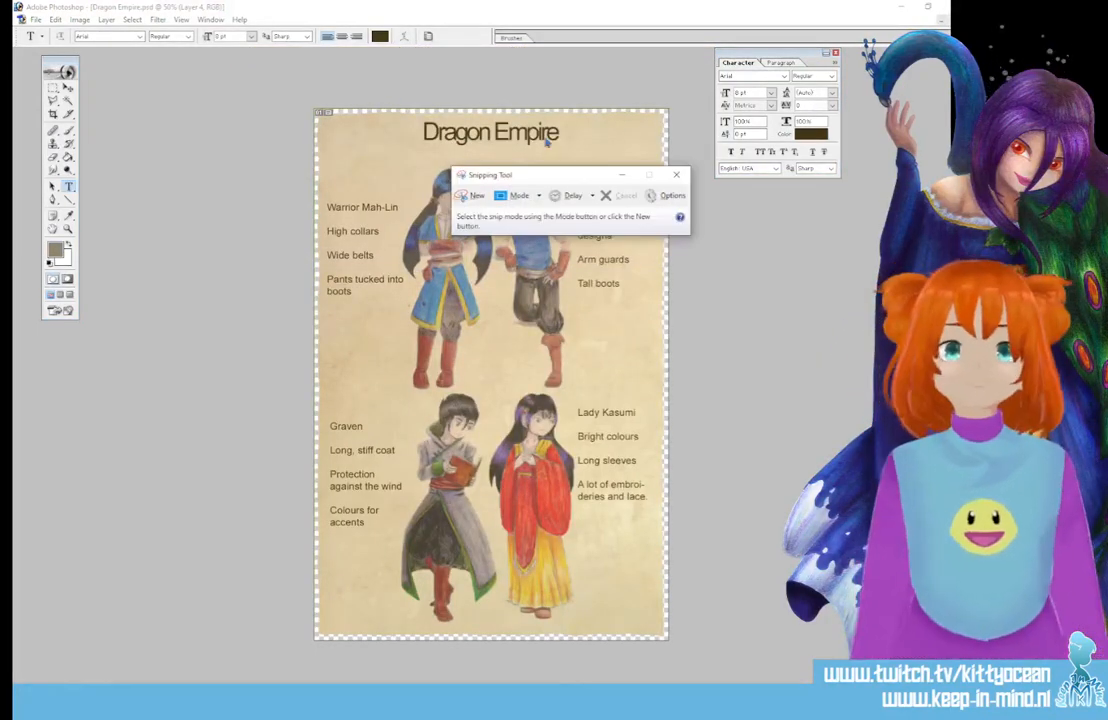
{"action": "left_click", "coordinate": [472, 195]}
{"action": "left_click_drag", "start_coordinate": [305, 103], "coordinate": [672, 637]}
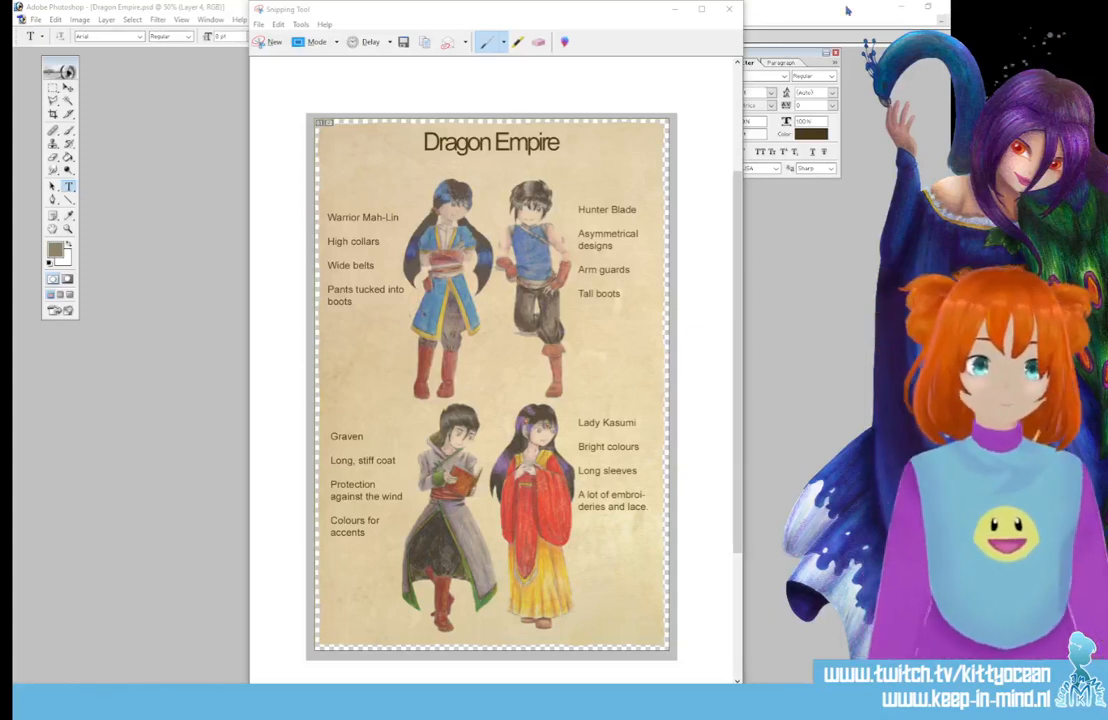
{"action": "left_click", "coordinate": [729, 9]}
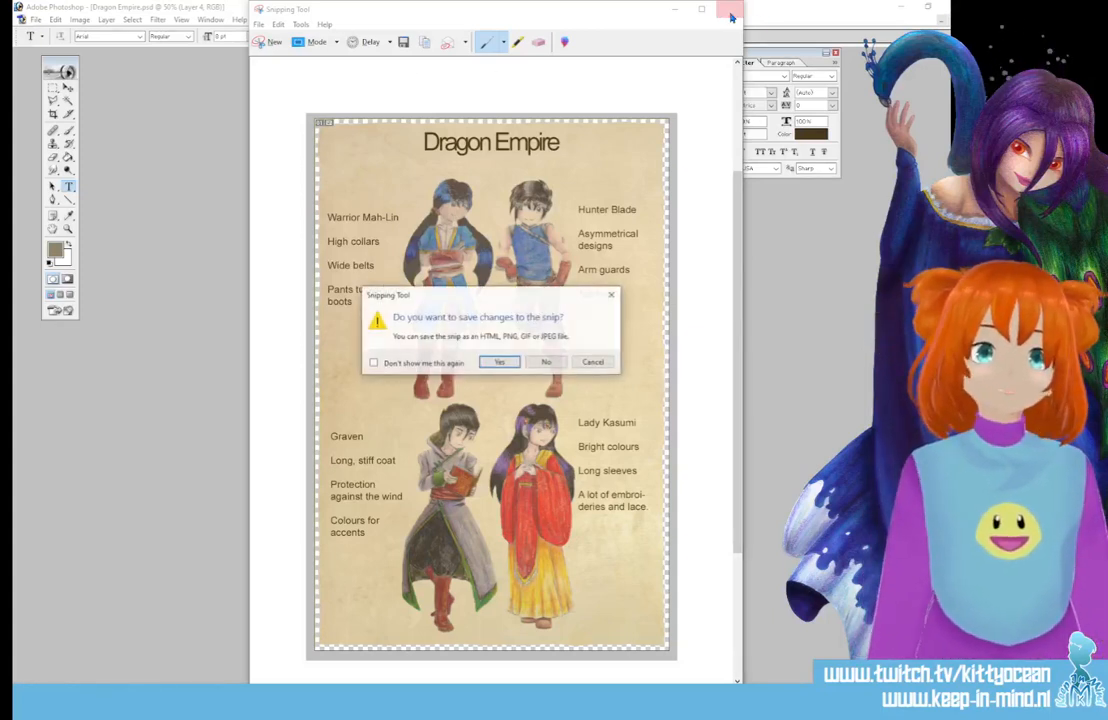
{"action": "left_click", "coordinate": [546, 362]}
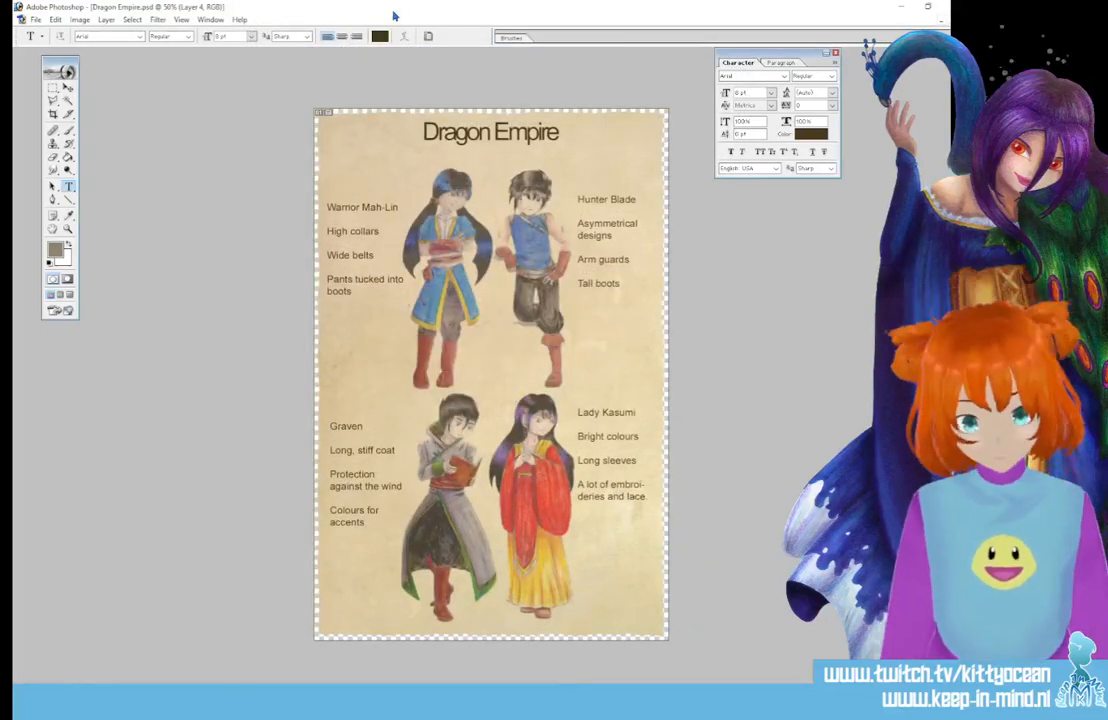